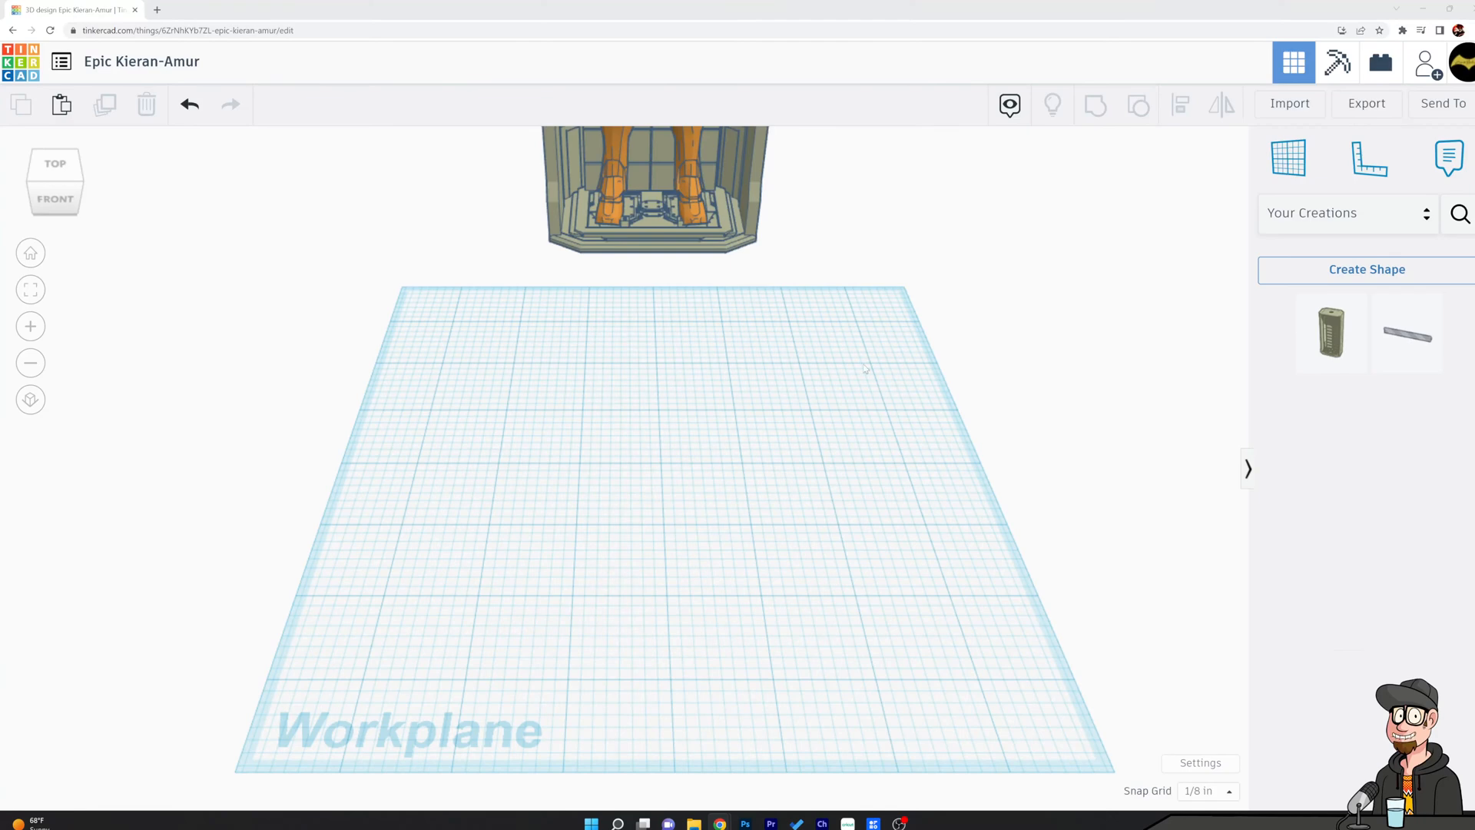
Move the orange armored figure out of the display chamber so that it stands beside it.
scroll(855, 327, down, 5)
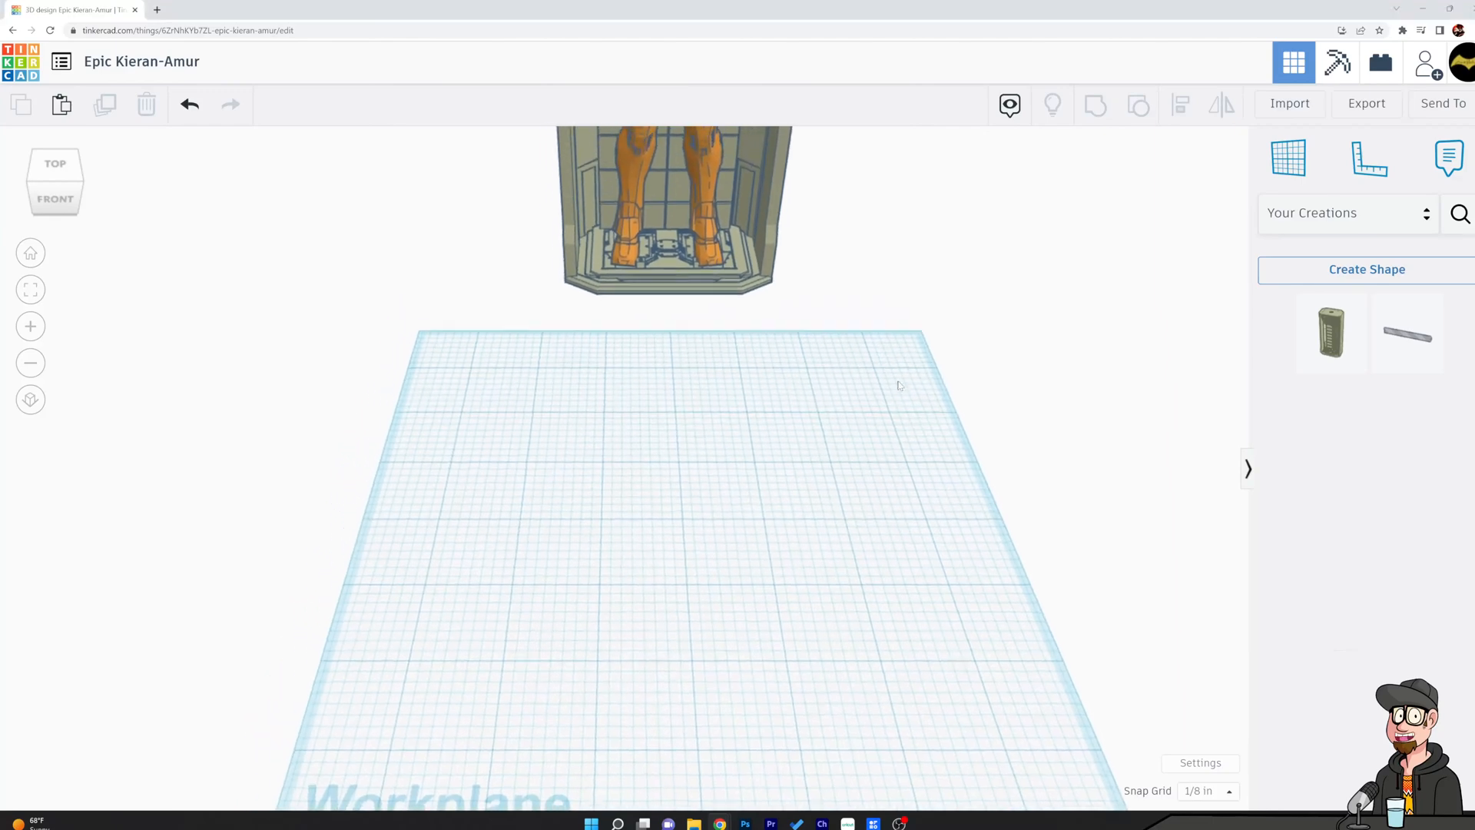
scroll(915, 427, down, 1)
middle_drag(822, 426, 763, 612)
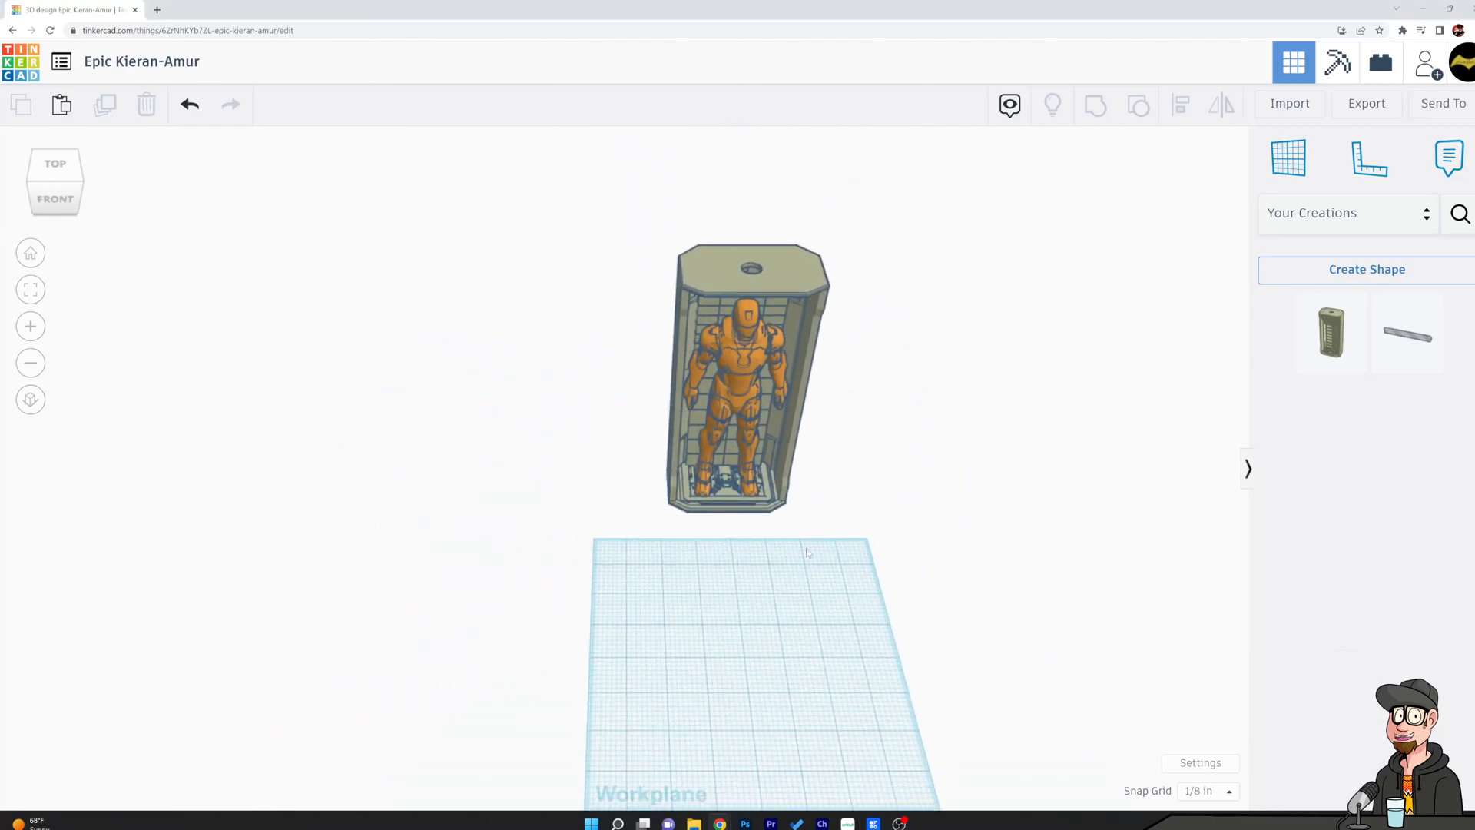
click(716, 364)
drag(716, 364, 1017, 378)
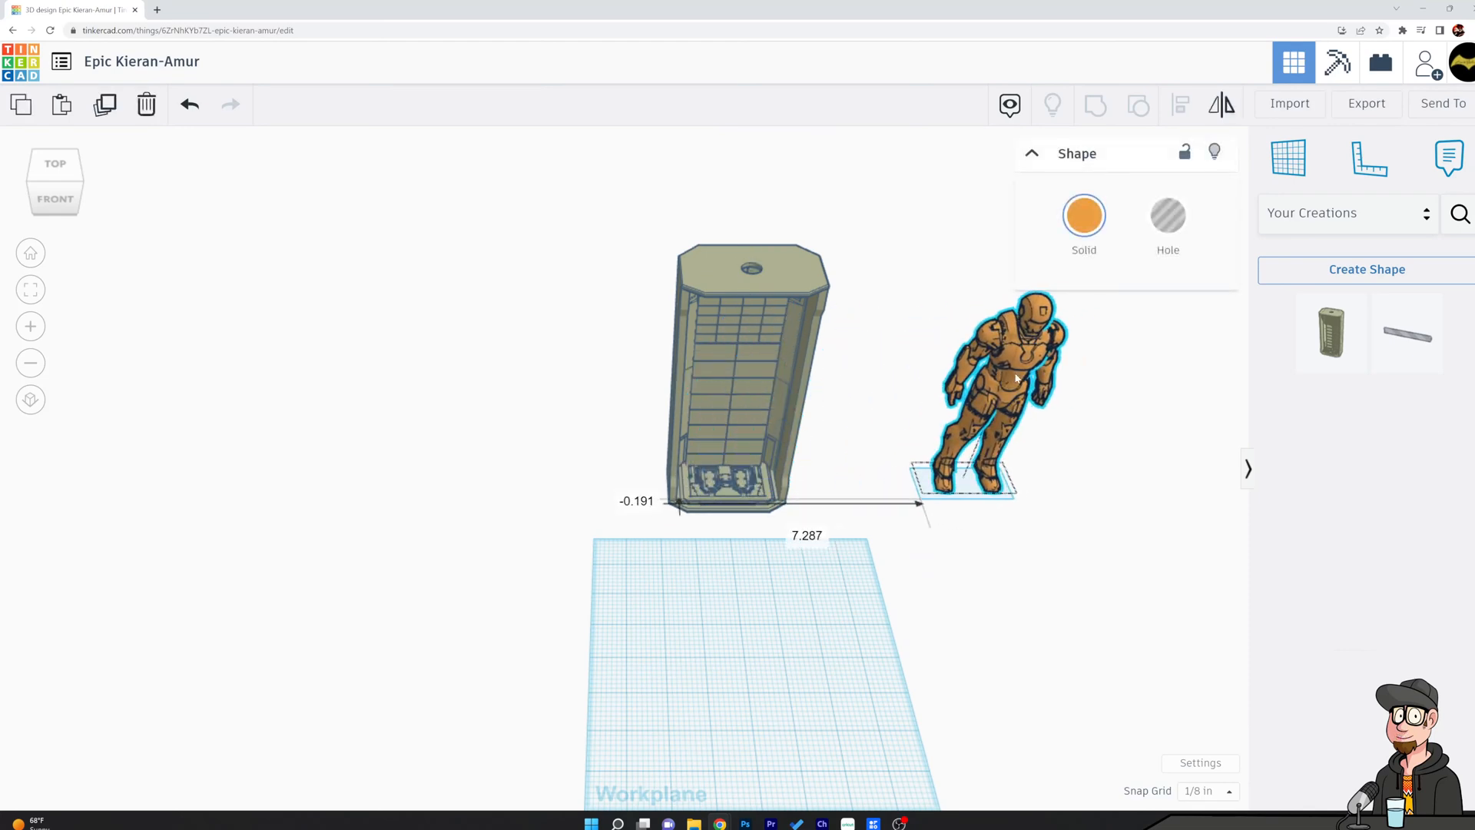
click(740, 240)
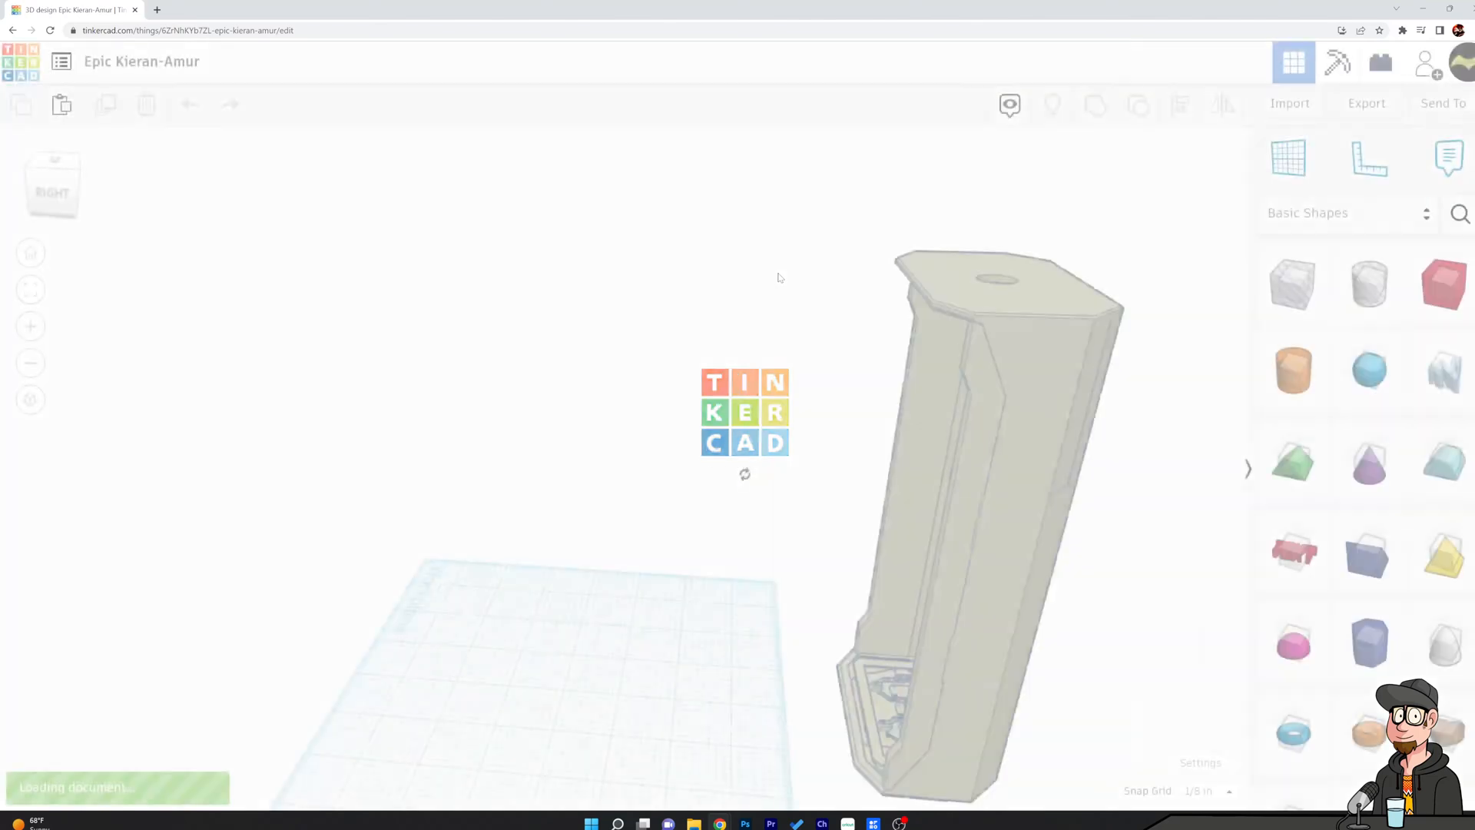
right_drag(612, 366, 1041, 360)
drag(778, 338, 1026, 355)
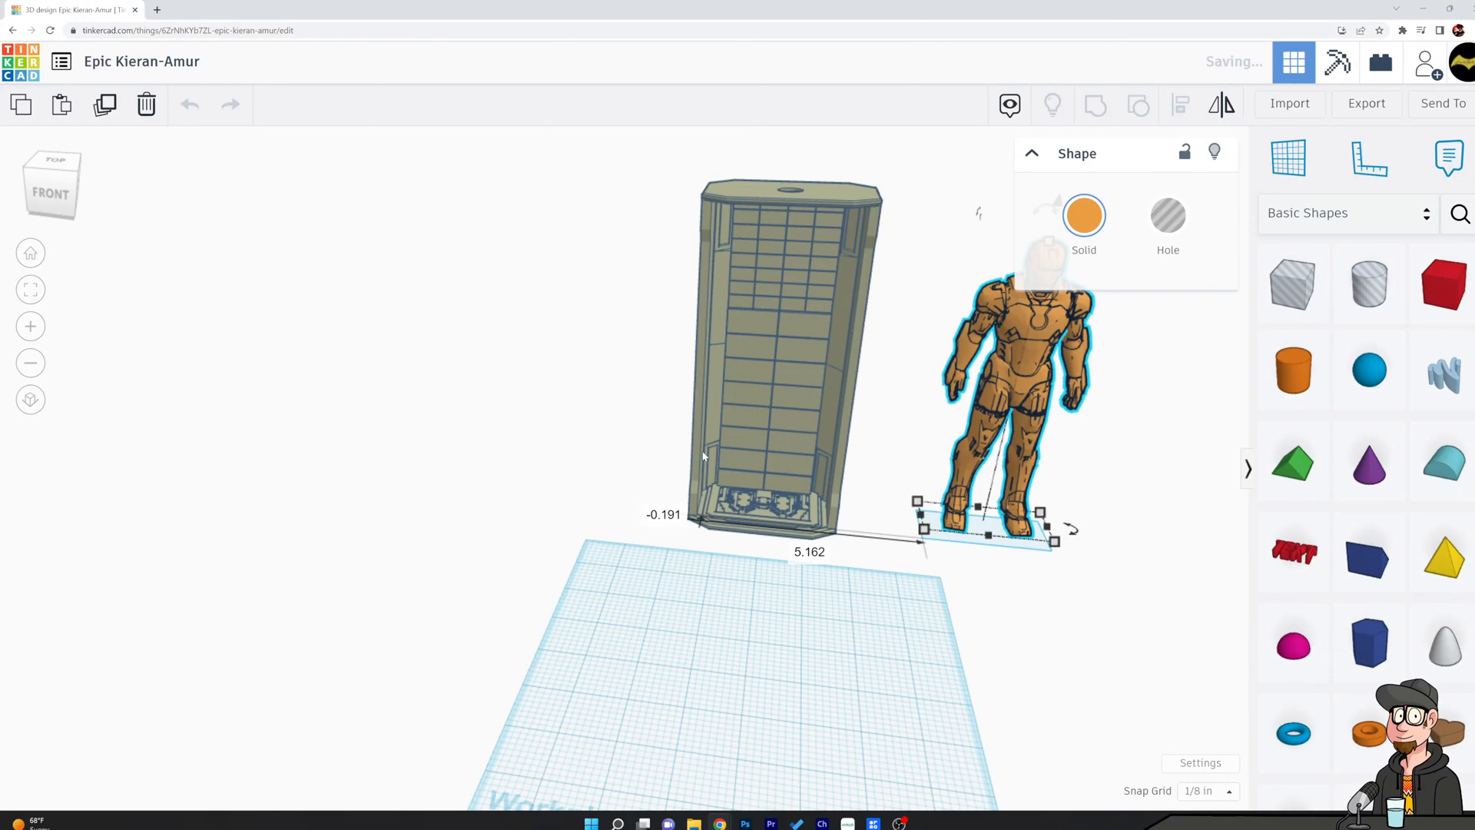
Examine the empty chamber's detailed base, interior walls and outer side, along with the figure next to it.
scroll(706, 457, up, 10)
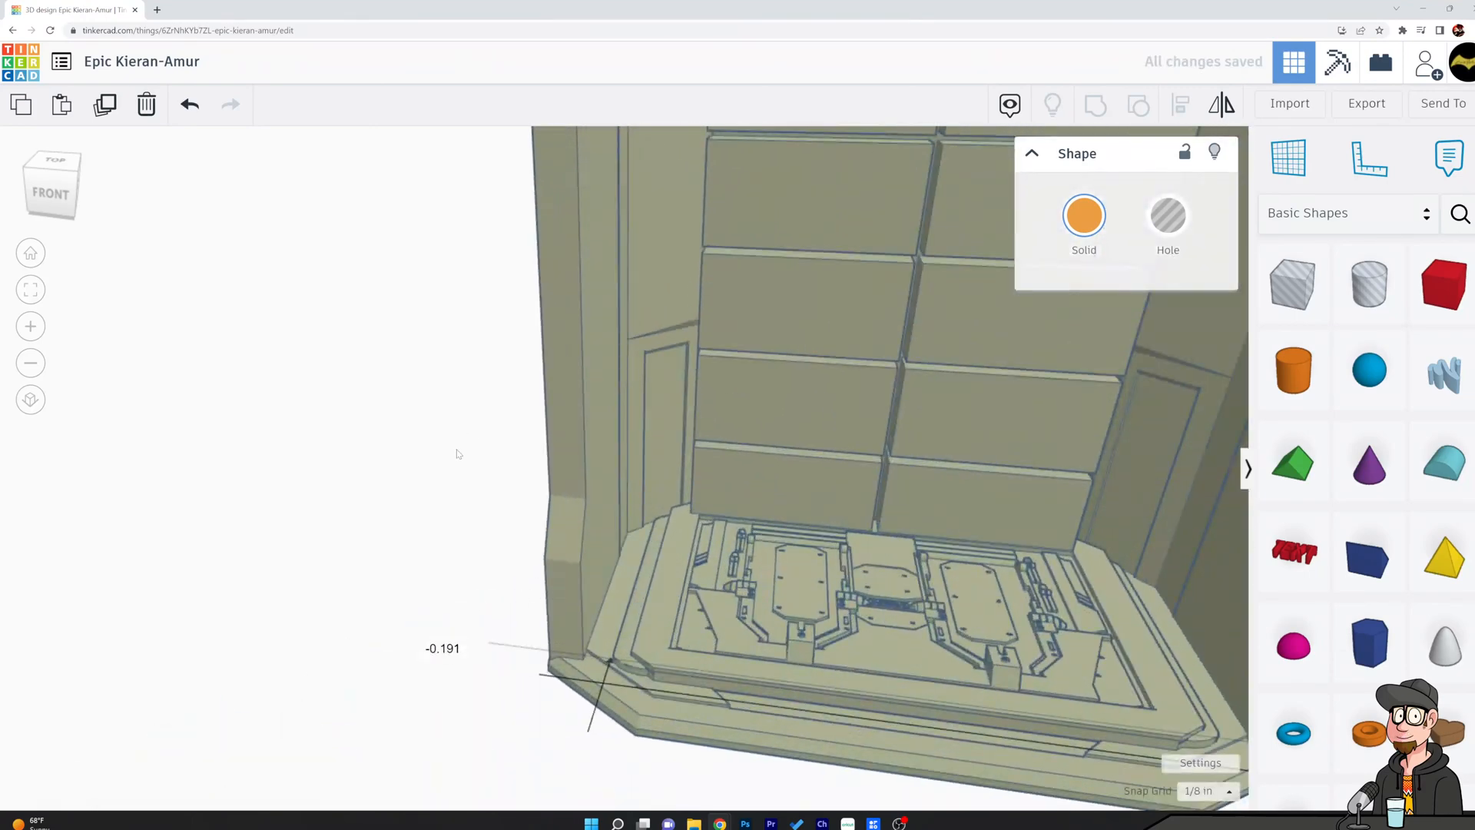
right_drag(454, 467, 809, 423)
scroll(811, 423, down, 6)
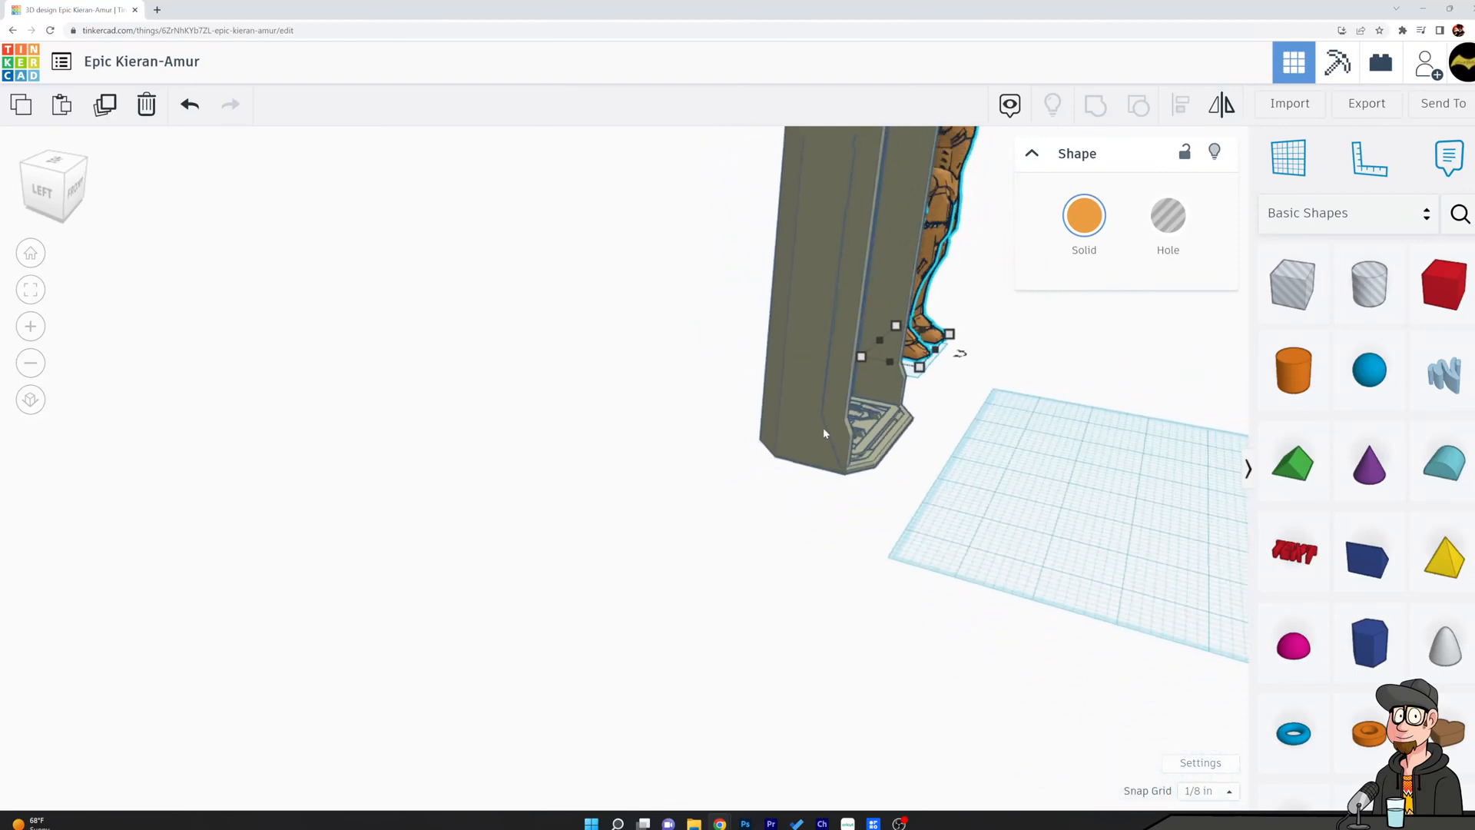
scroll(825, 428, down, 5)
scroll(914, 431, down, 3)
right_drag(915, 431, 864, 459)
right_drag(988, 451, 607, 407)
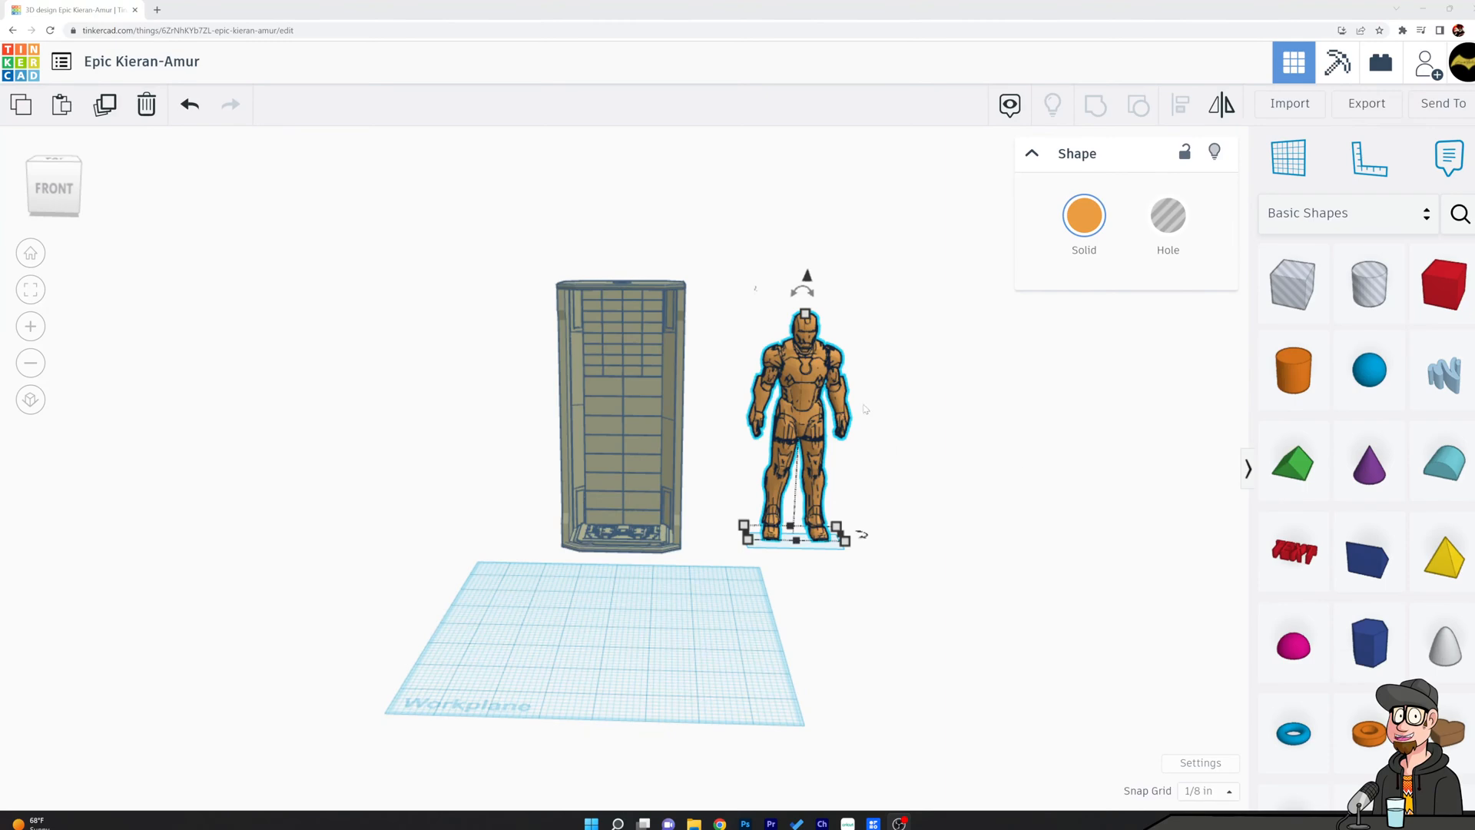
middle_drag(910, 416, 986, 401)
right_drag(965, 481, 968, 517)
click(935, 461)
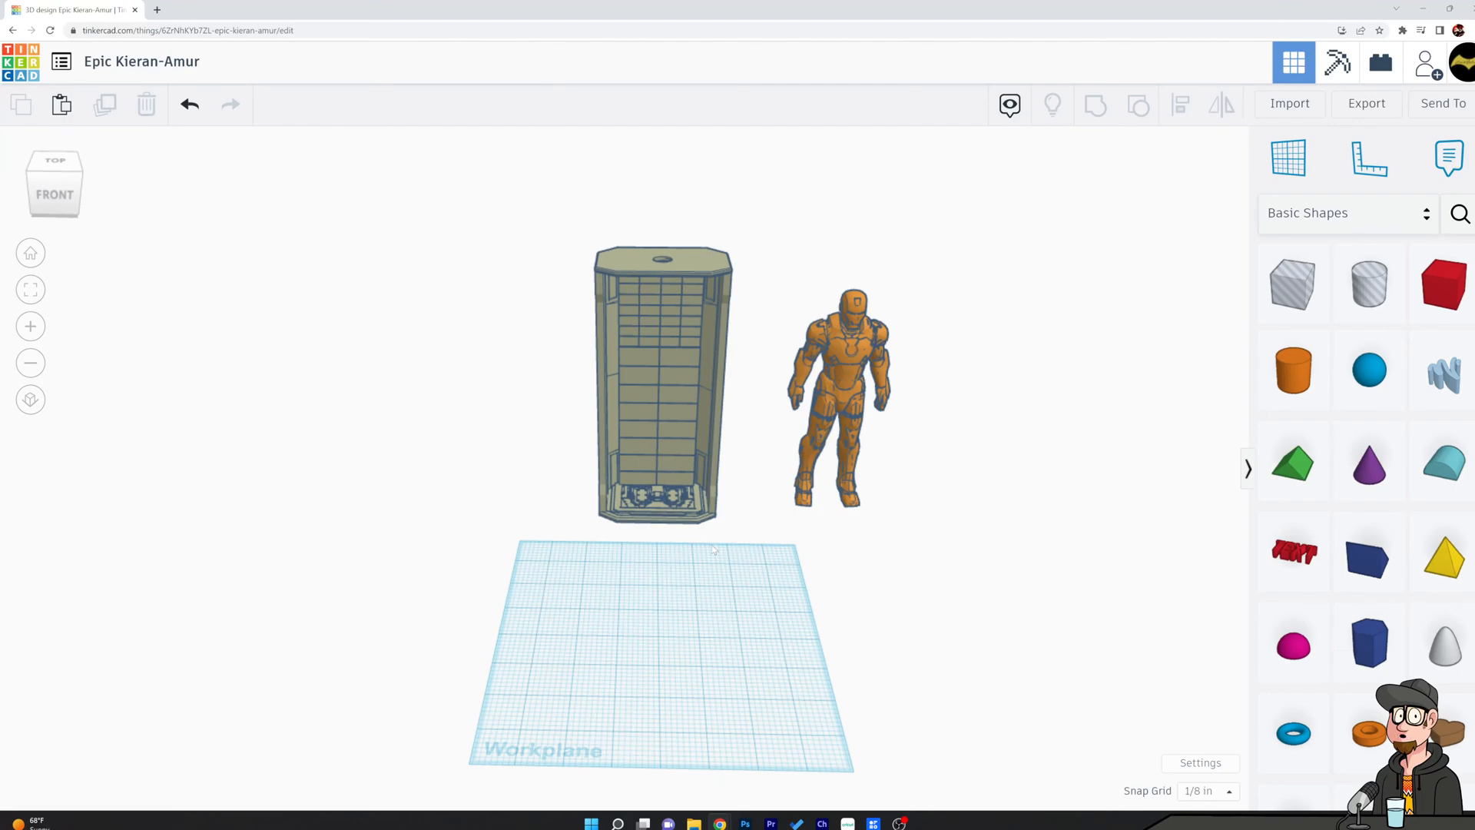
Check the chamber's footprint dimensions and inspect its back, sides and the opening in its top.
click(638, 410)
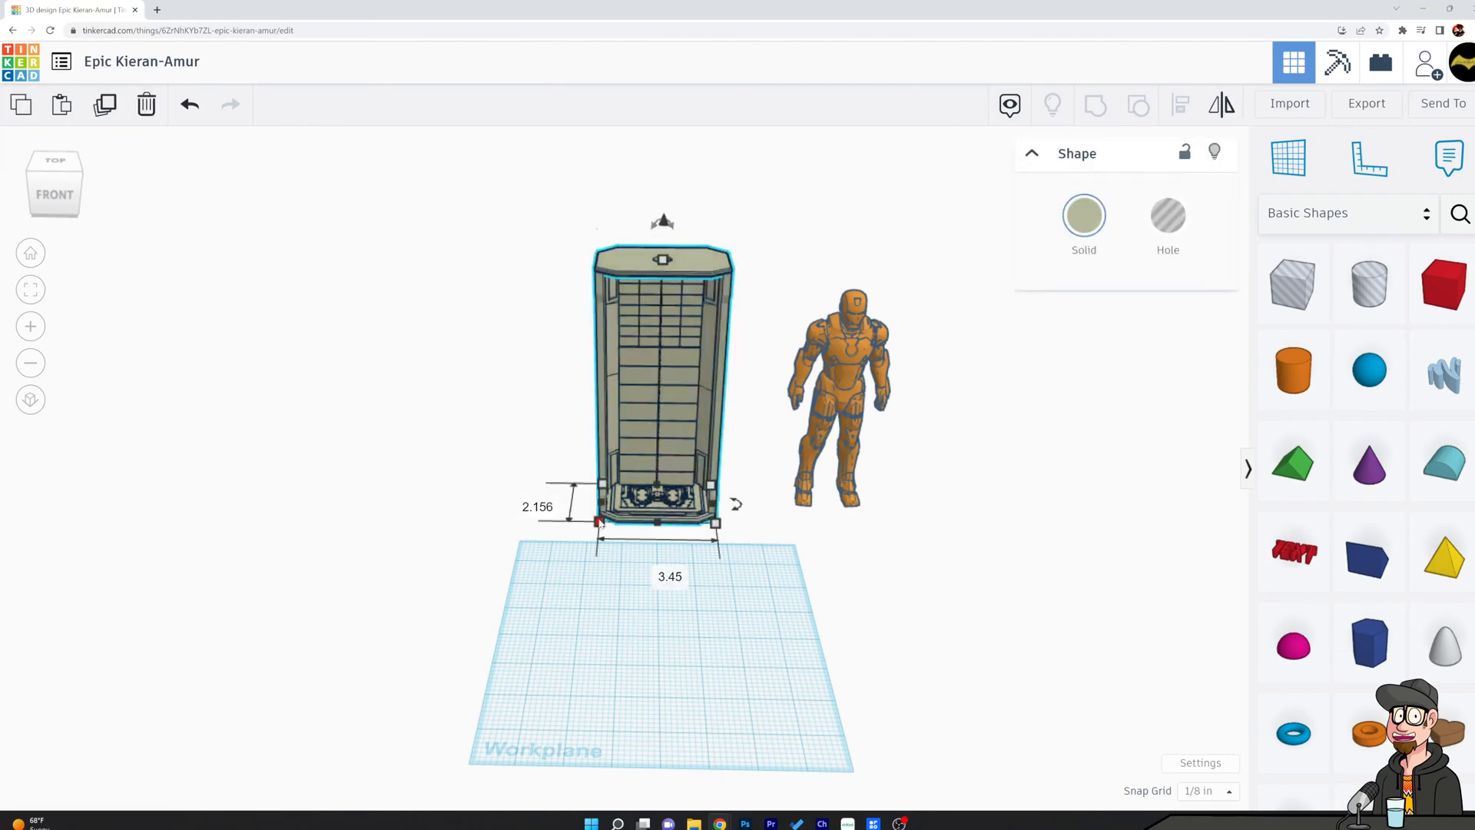
click(965, 601)
right_drag(965, 601, 1019, 555)
right_drag(689, 551, 655, 449)
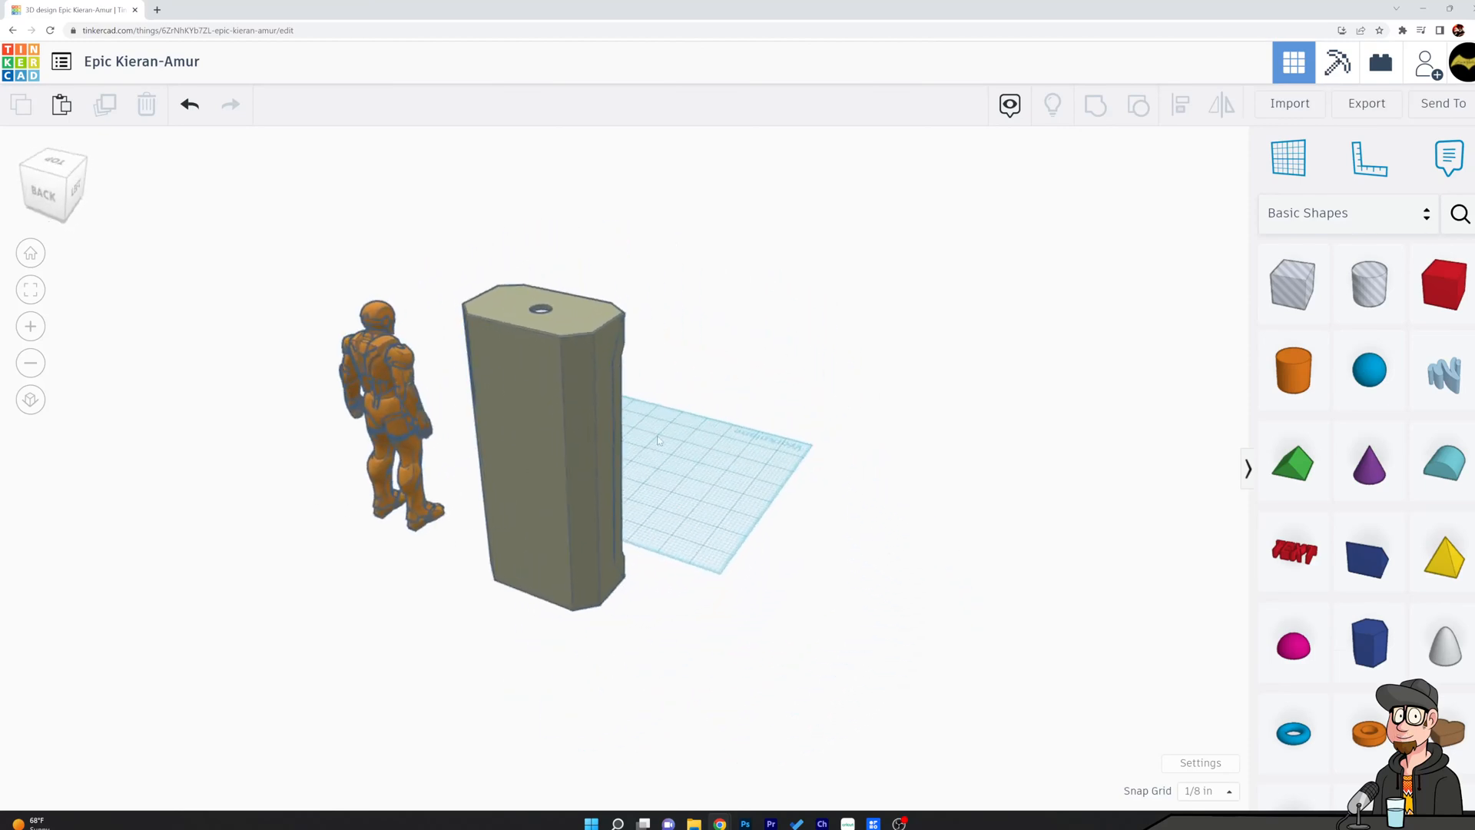
right_drag(563, 458, 611, 450)
right_drag(508, 424, 550, 460)
right_drag(891, 458, 584, 440)
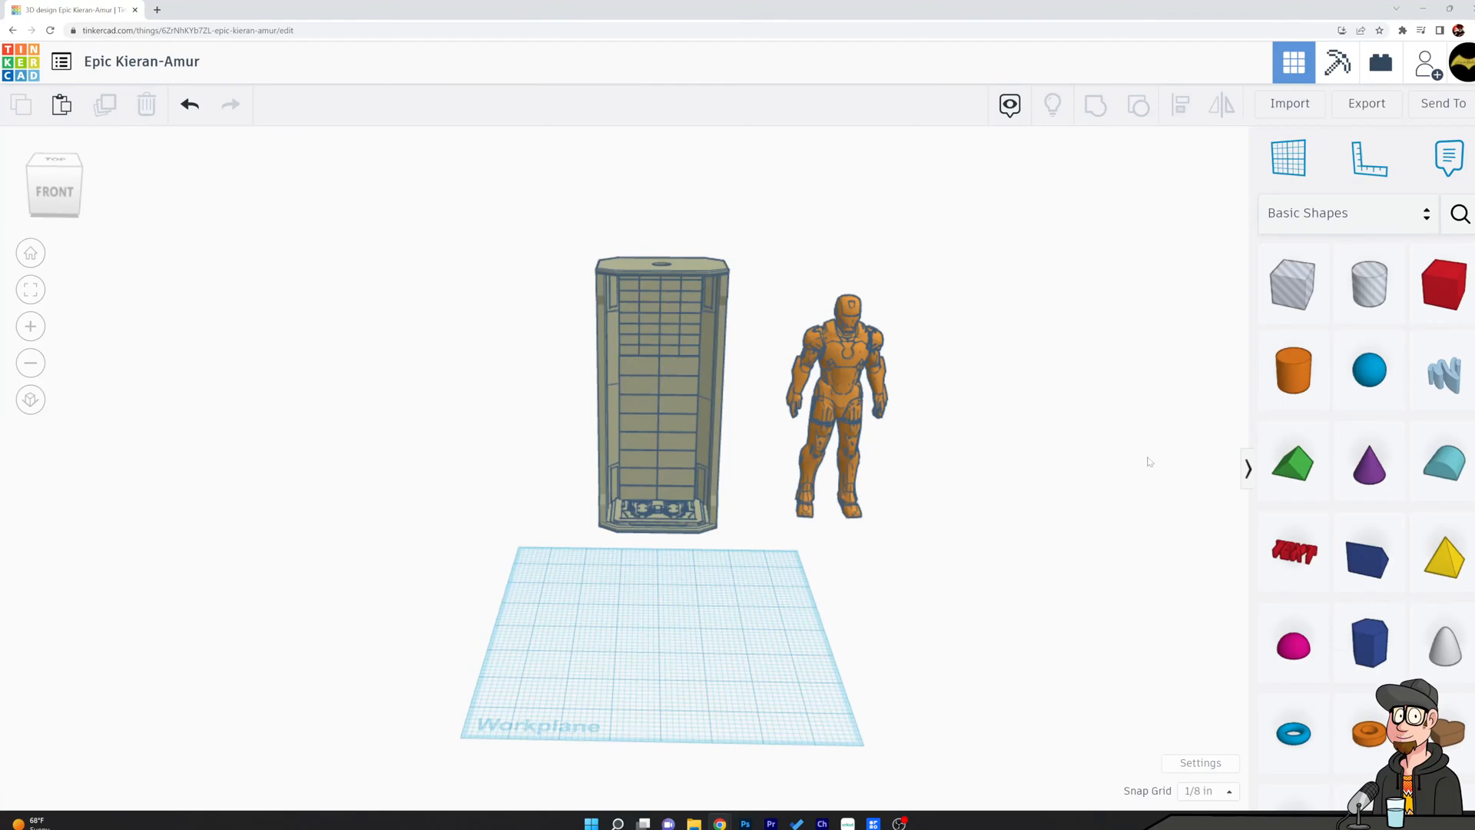
Add a box to the workplane in front of the chamber and stretch it sideways into a long bar.
drag(1450, 291, 722, 635)
scroll(712, 592, up, 2)
click(813, 556)
right_drag(813, 556, 836, 563)
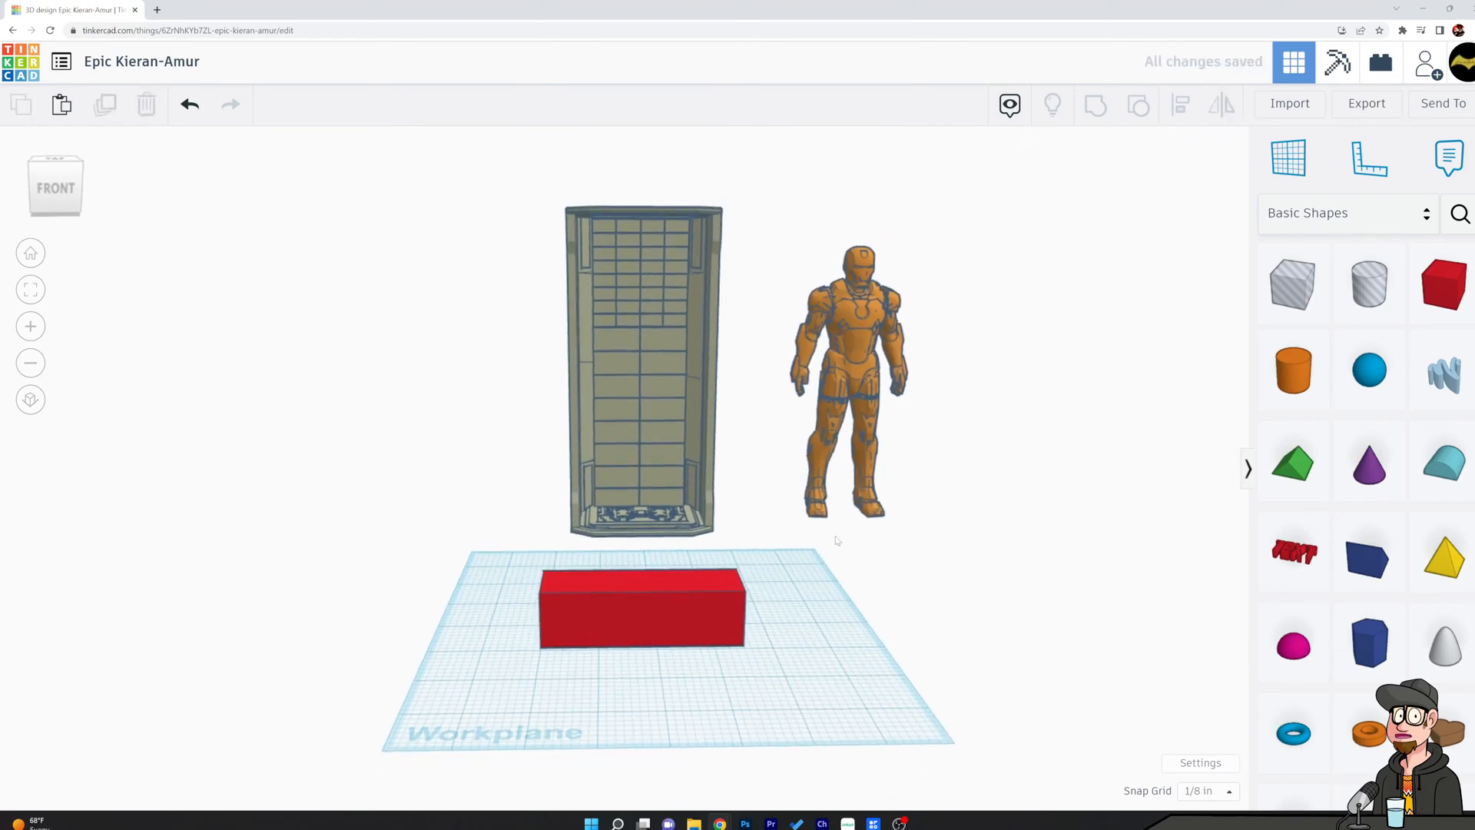
Set the snap grid to 1/32 in and flatten the long box to a height of 1/8 in.
click(650, 593)
drag(639, 579, 640, 620)
click(1207, 790)
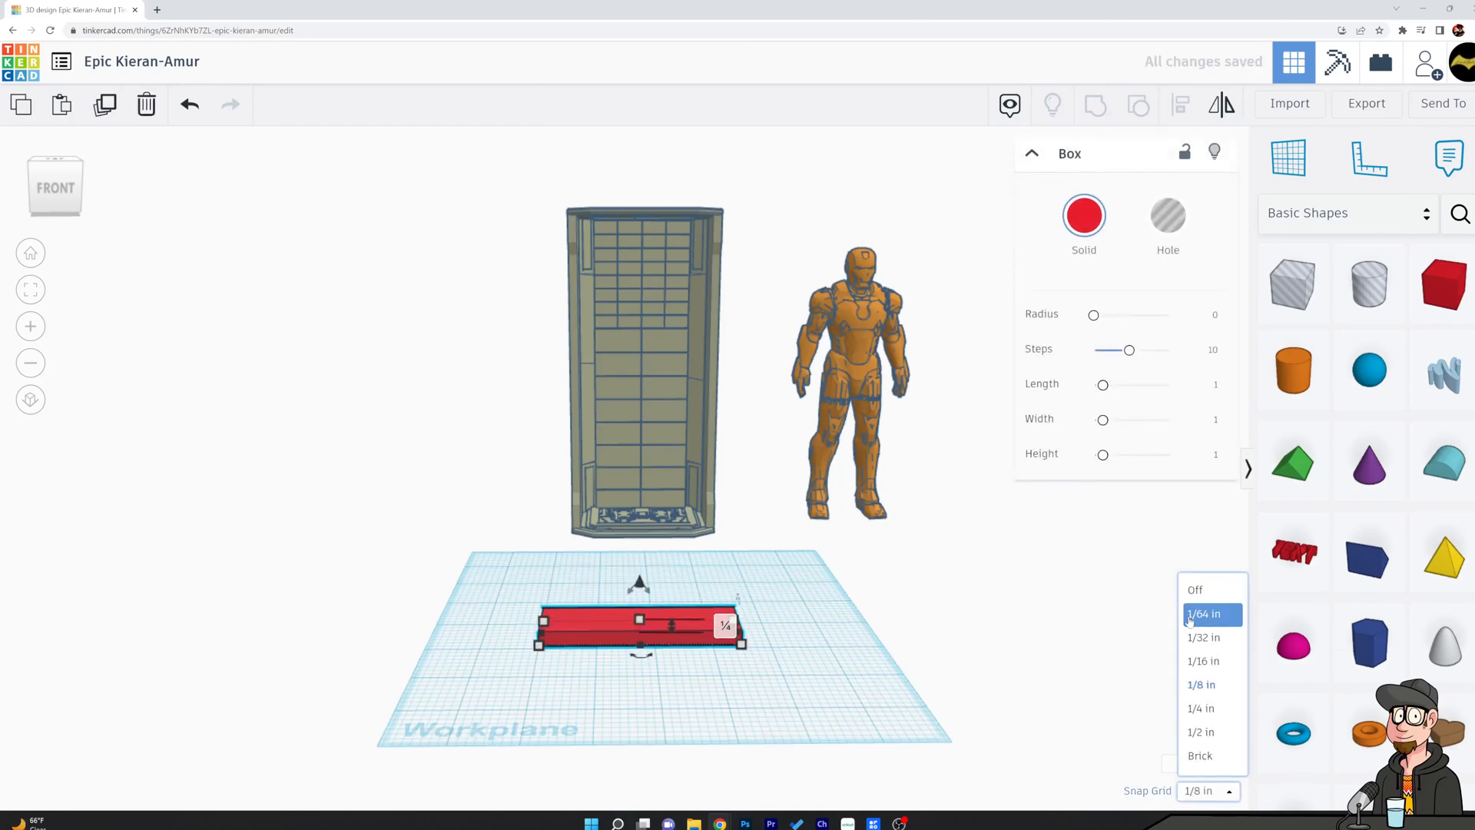
click(1207, 642)
click(650, 621)
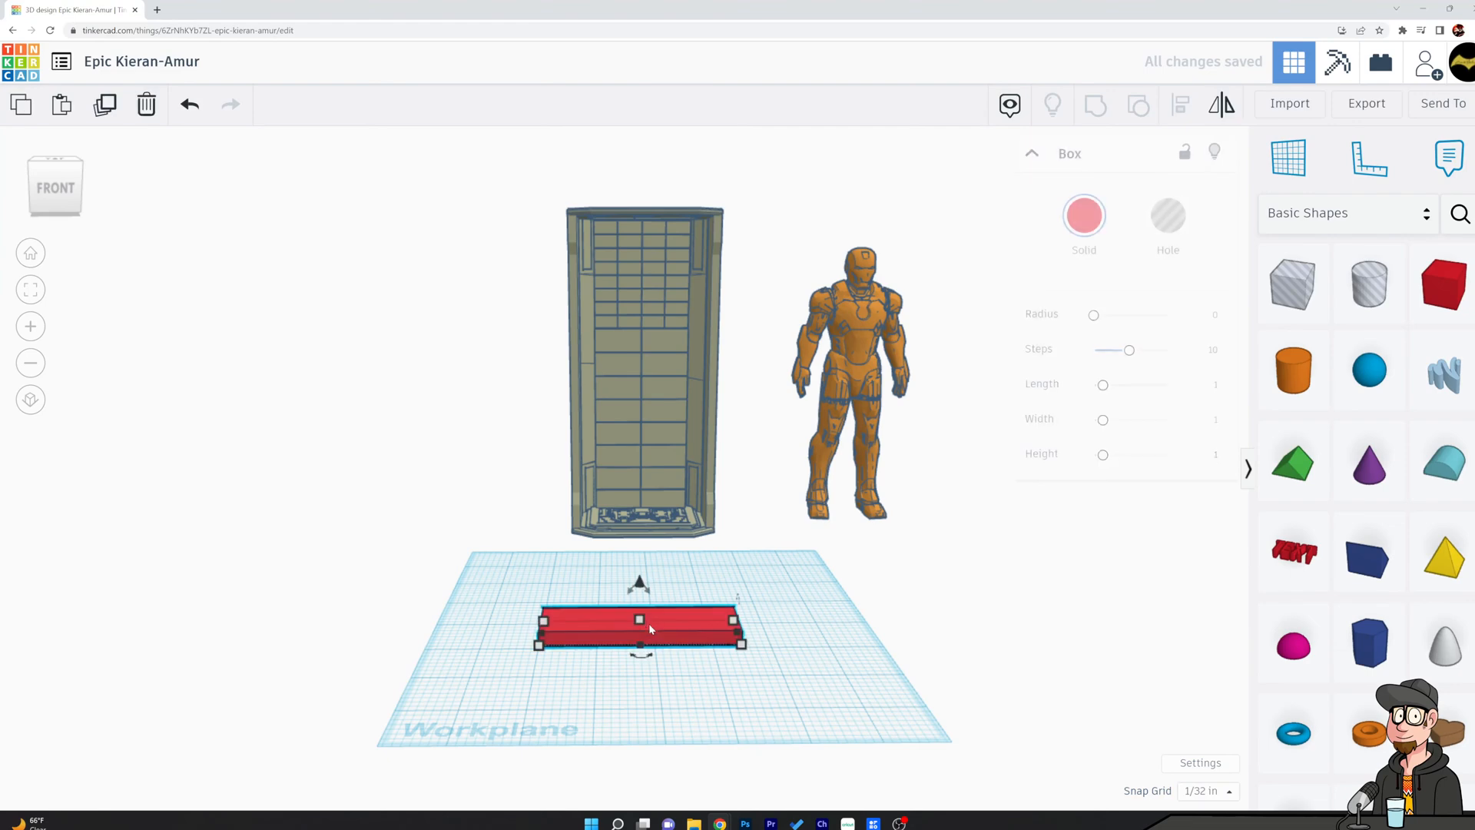
drag(641, 619, 641, 628)
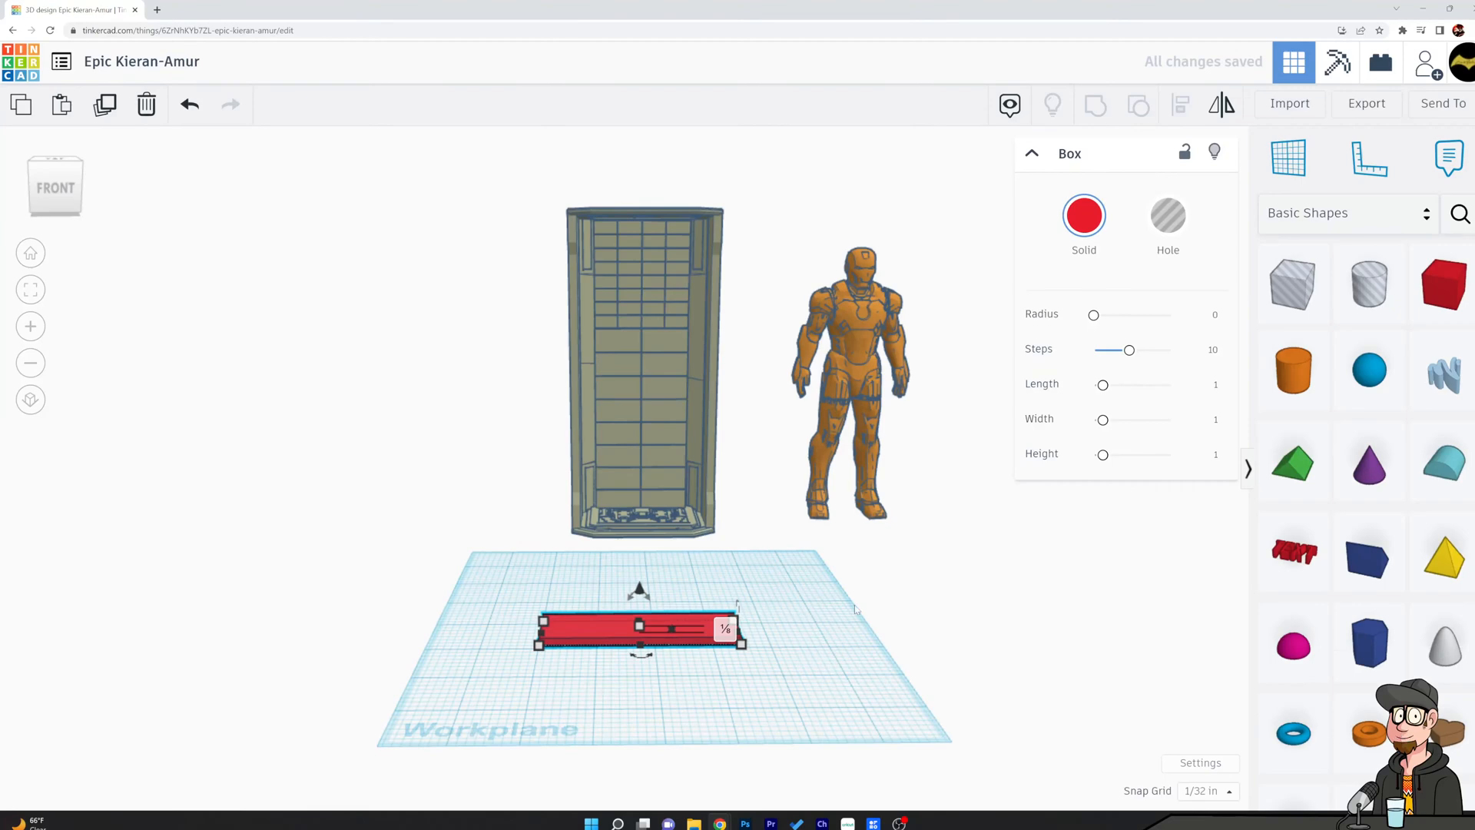
click(805, 615)
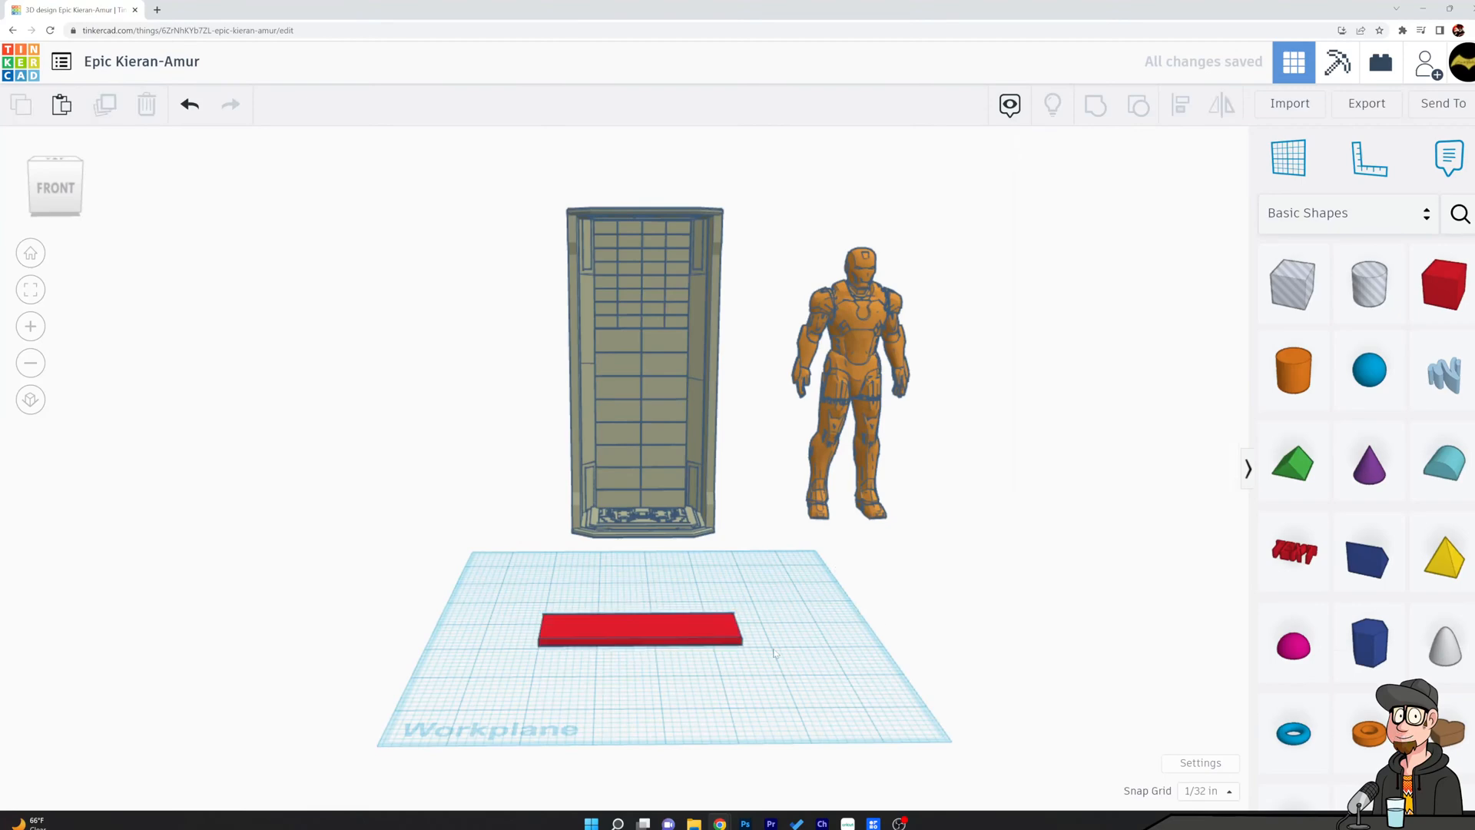
Reduce the height of the flattened long box to 0.062 in to form a thin plate.
scroll(805, 614, up, 5)
click(636, 560)
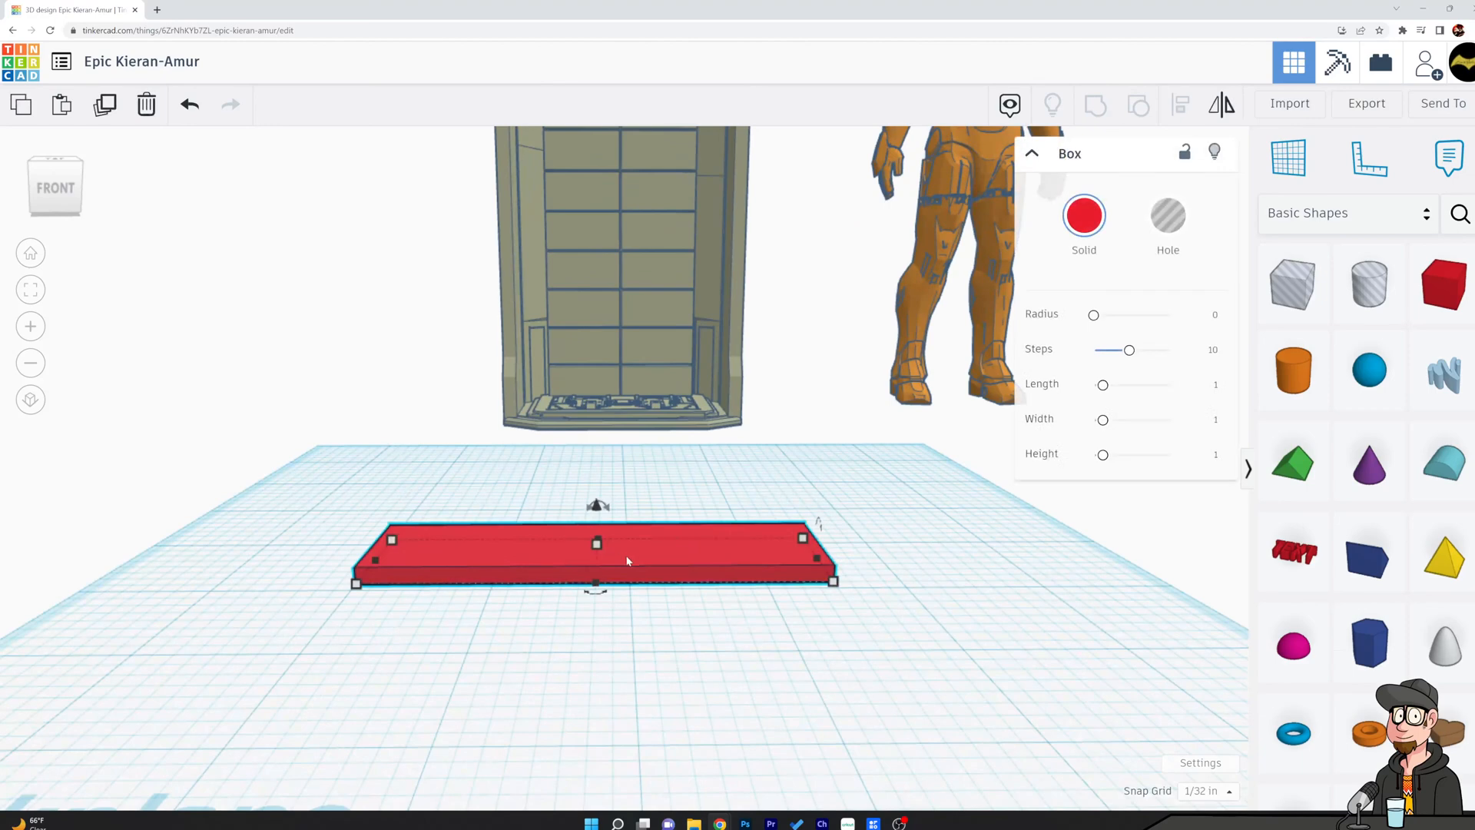
drag(595, 541, 598, 551)
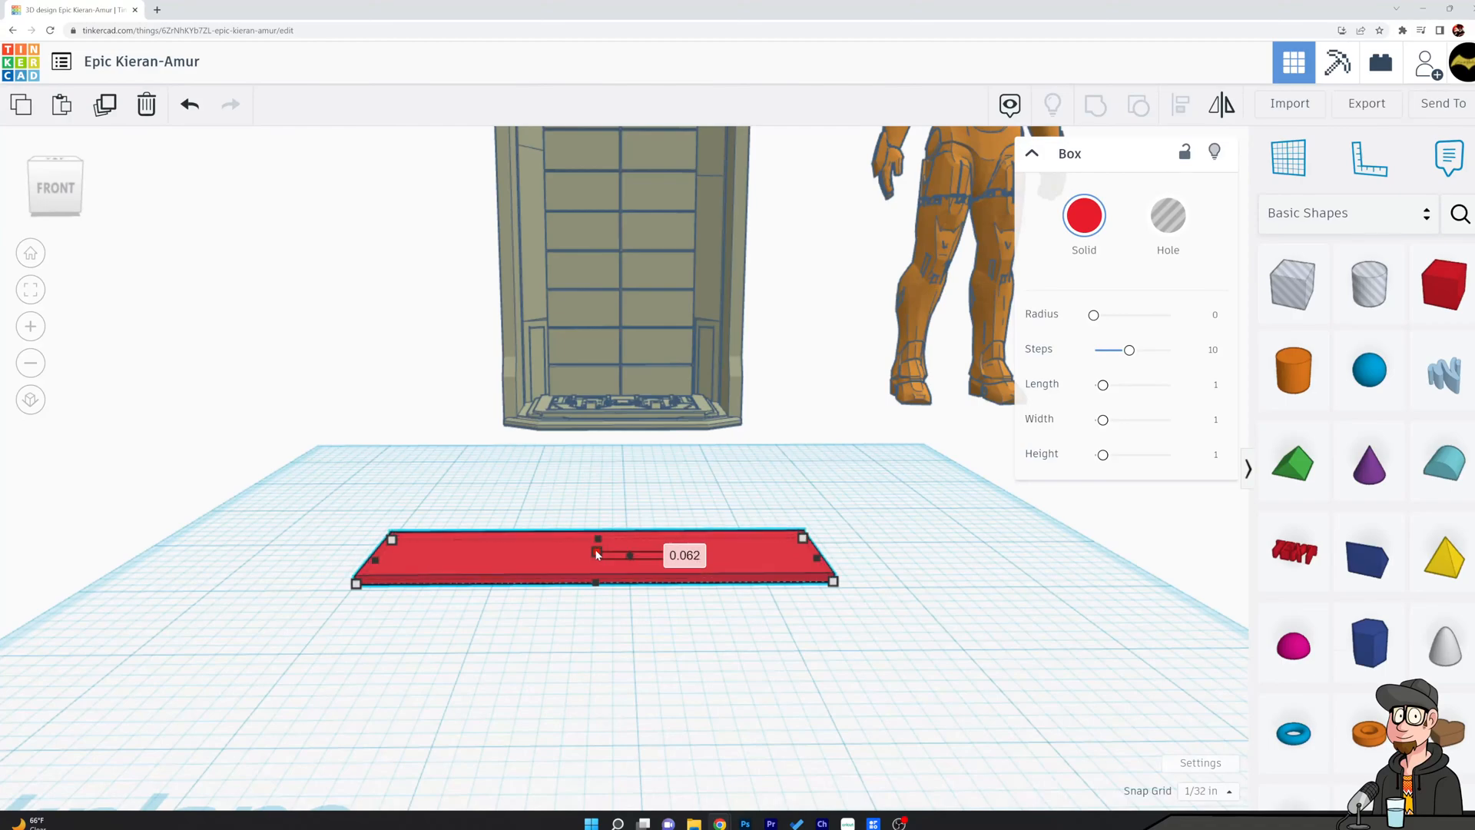
click(632, 511)
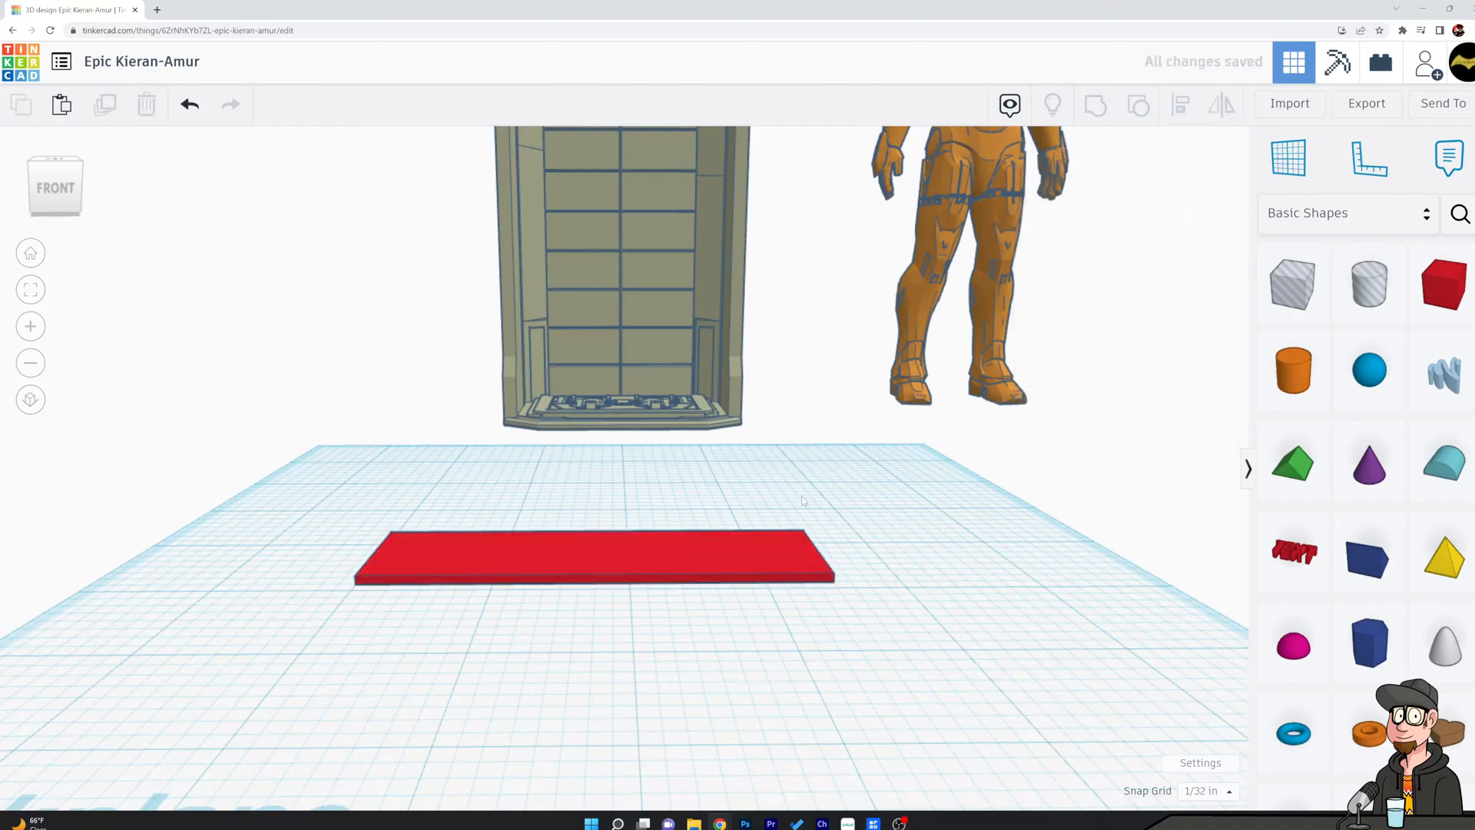
Add a second box over the left end of the thin plate and stretch it to about 1.9 in wide.
right_drag(806, 509, 842, 576)
scroll(841, 576, up, 3)
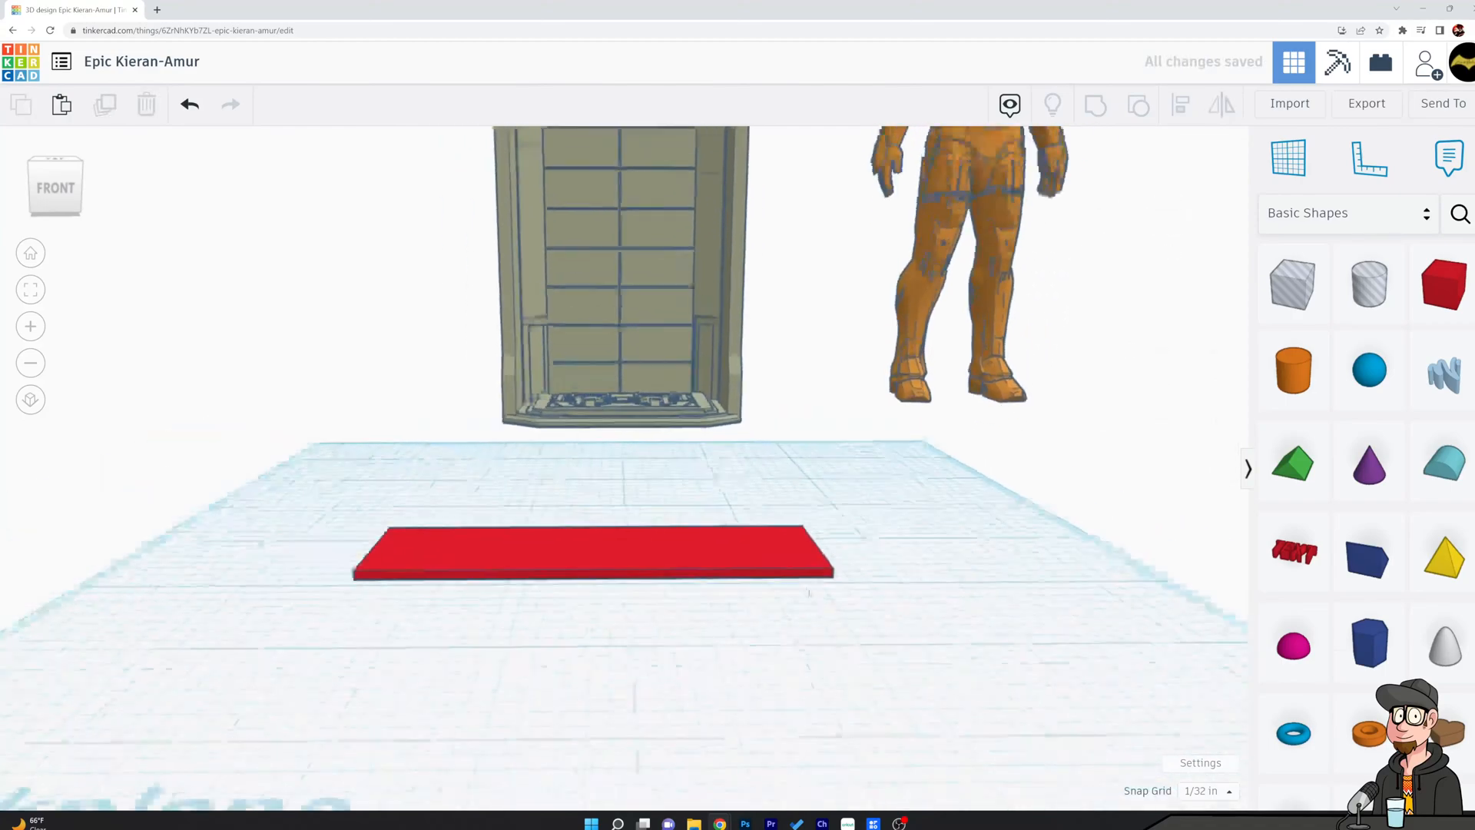
scroll(745, 576, down, 5)
drag(1423, 306, 539, 587)
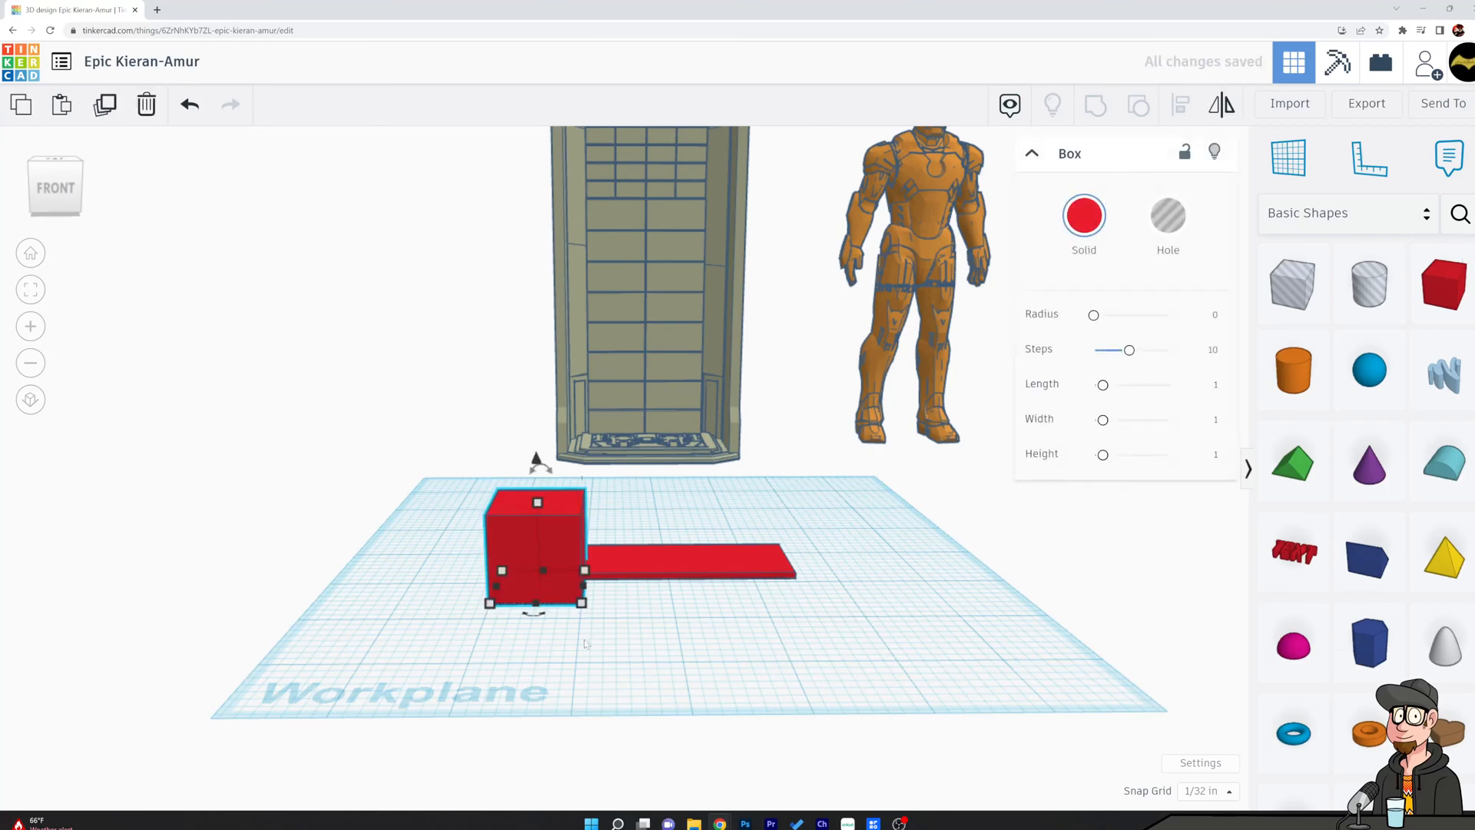
click(647, 566)
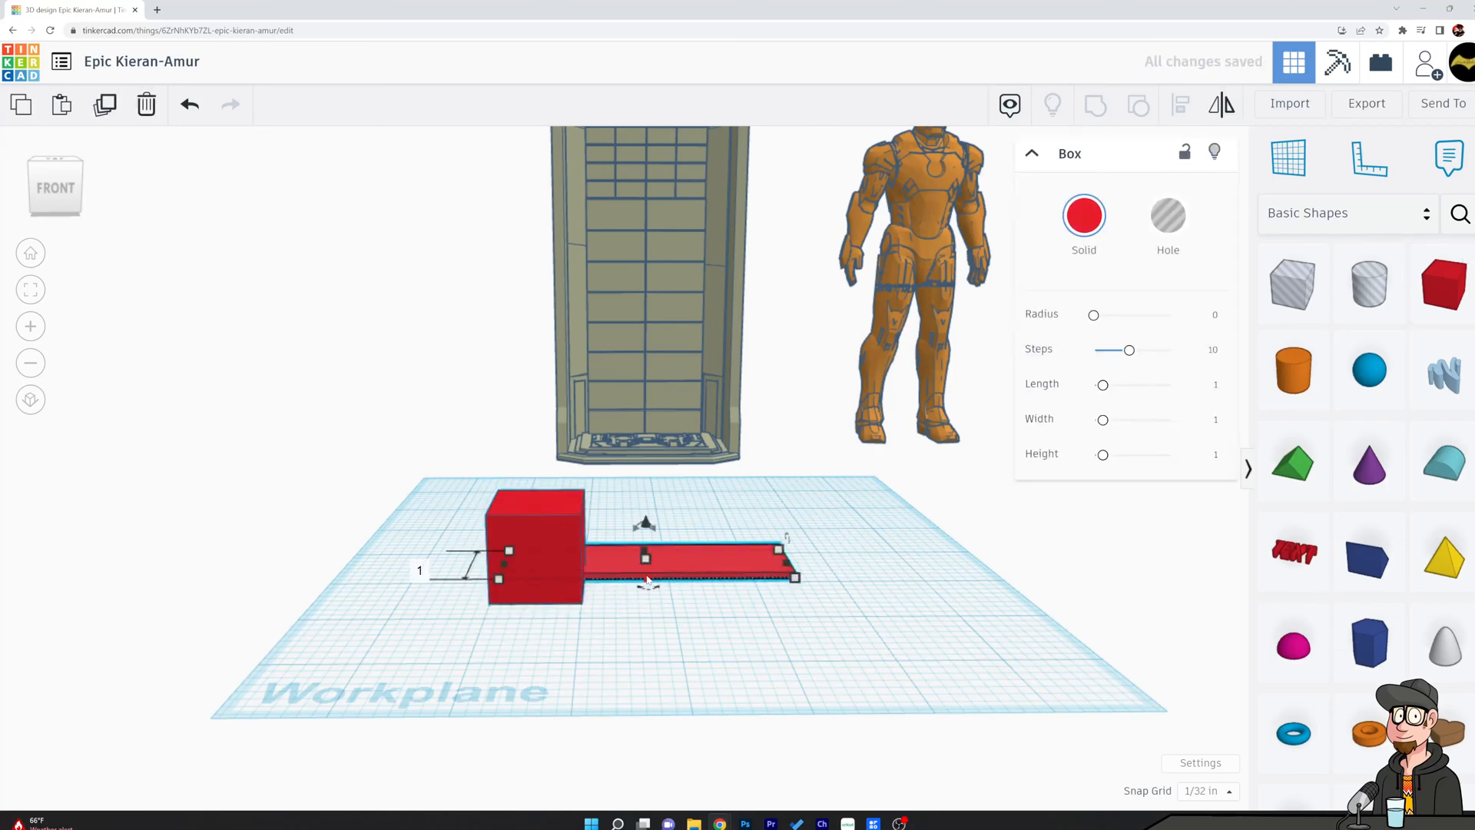
click(557, 528)
right_drag(607, 538, 625, 636)
drag(589, 493, 659, 501)
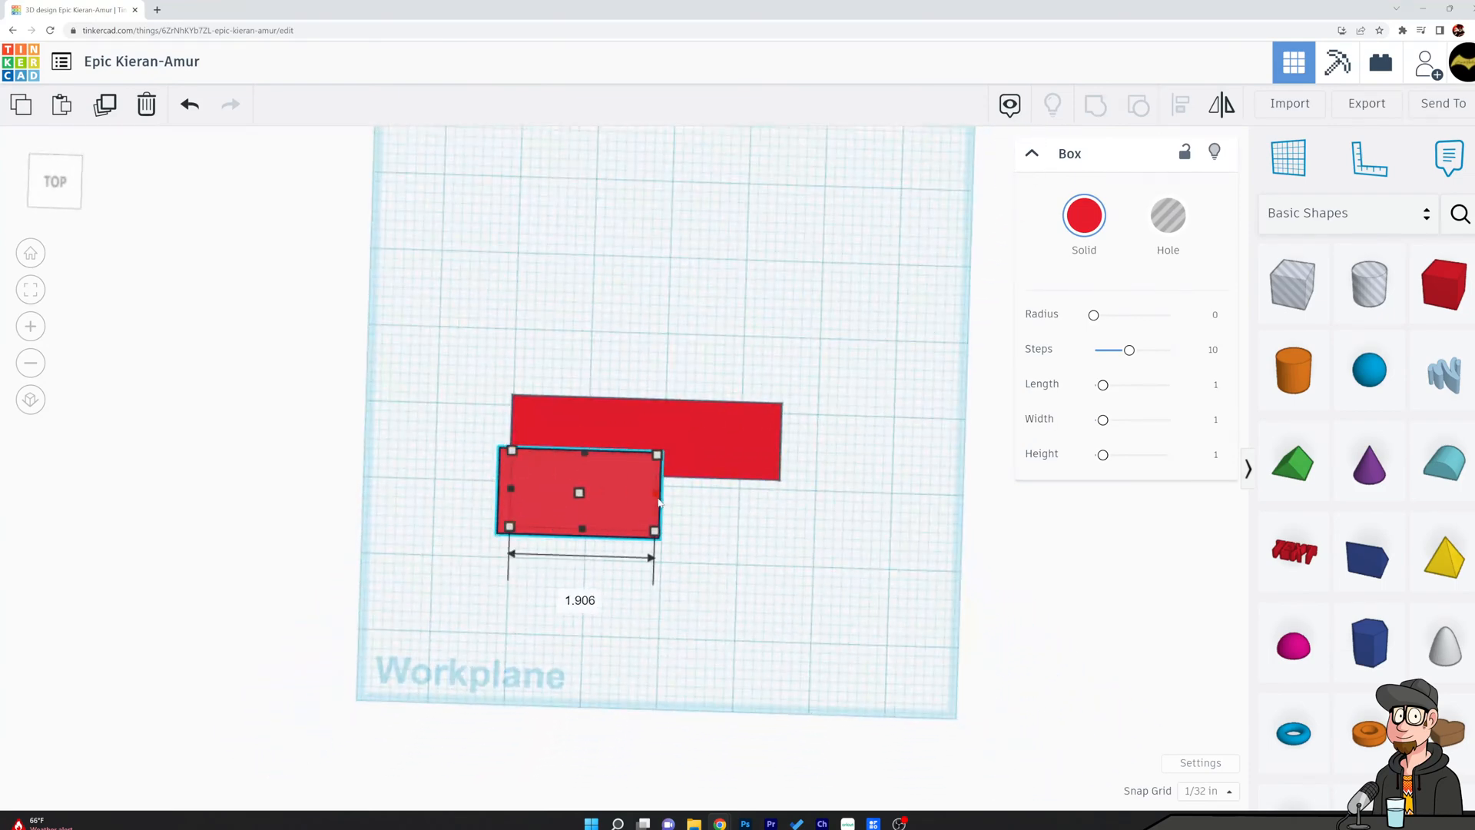
click(671, 421)
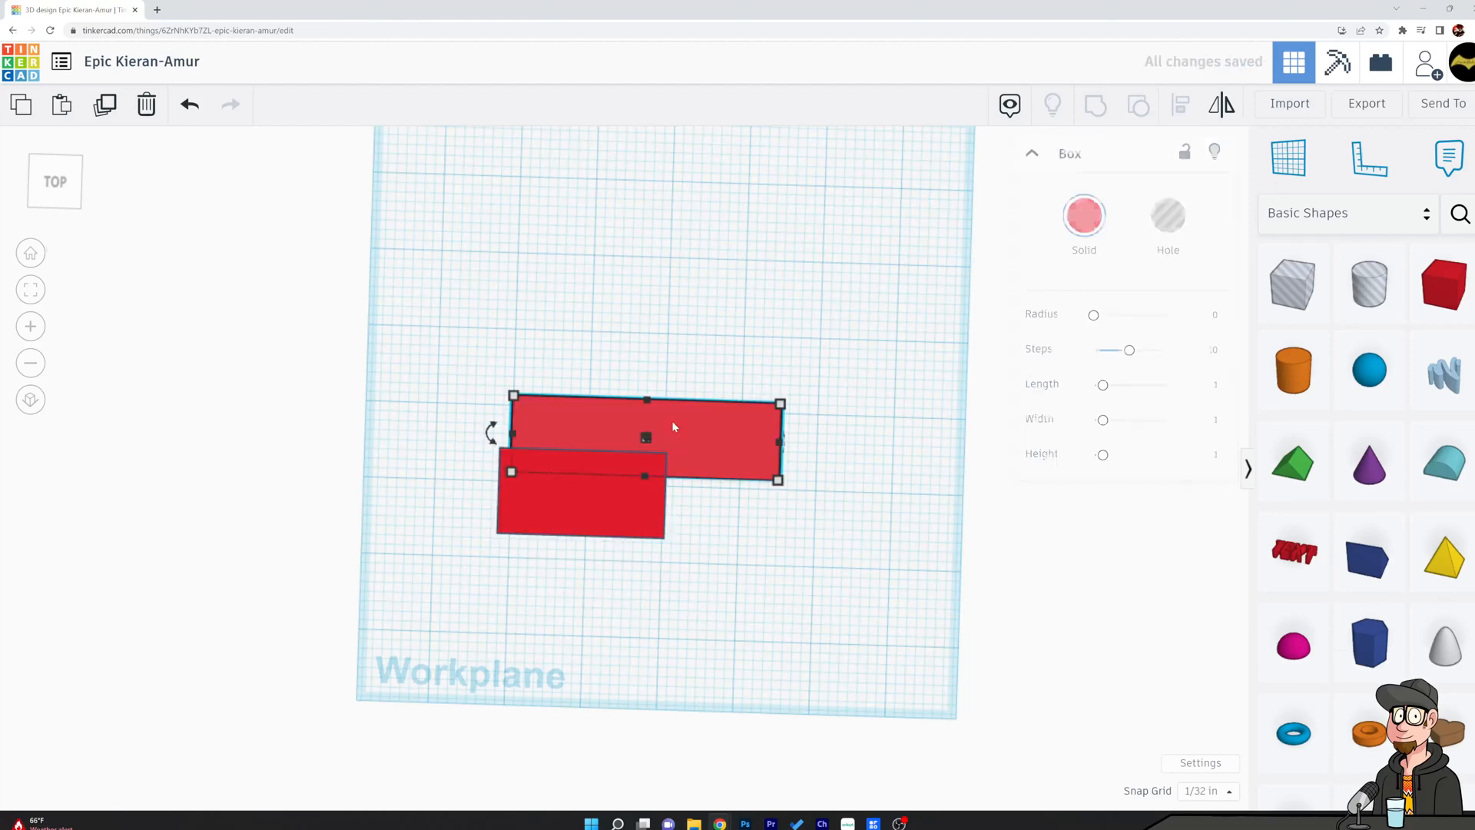
click(639, 511)
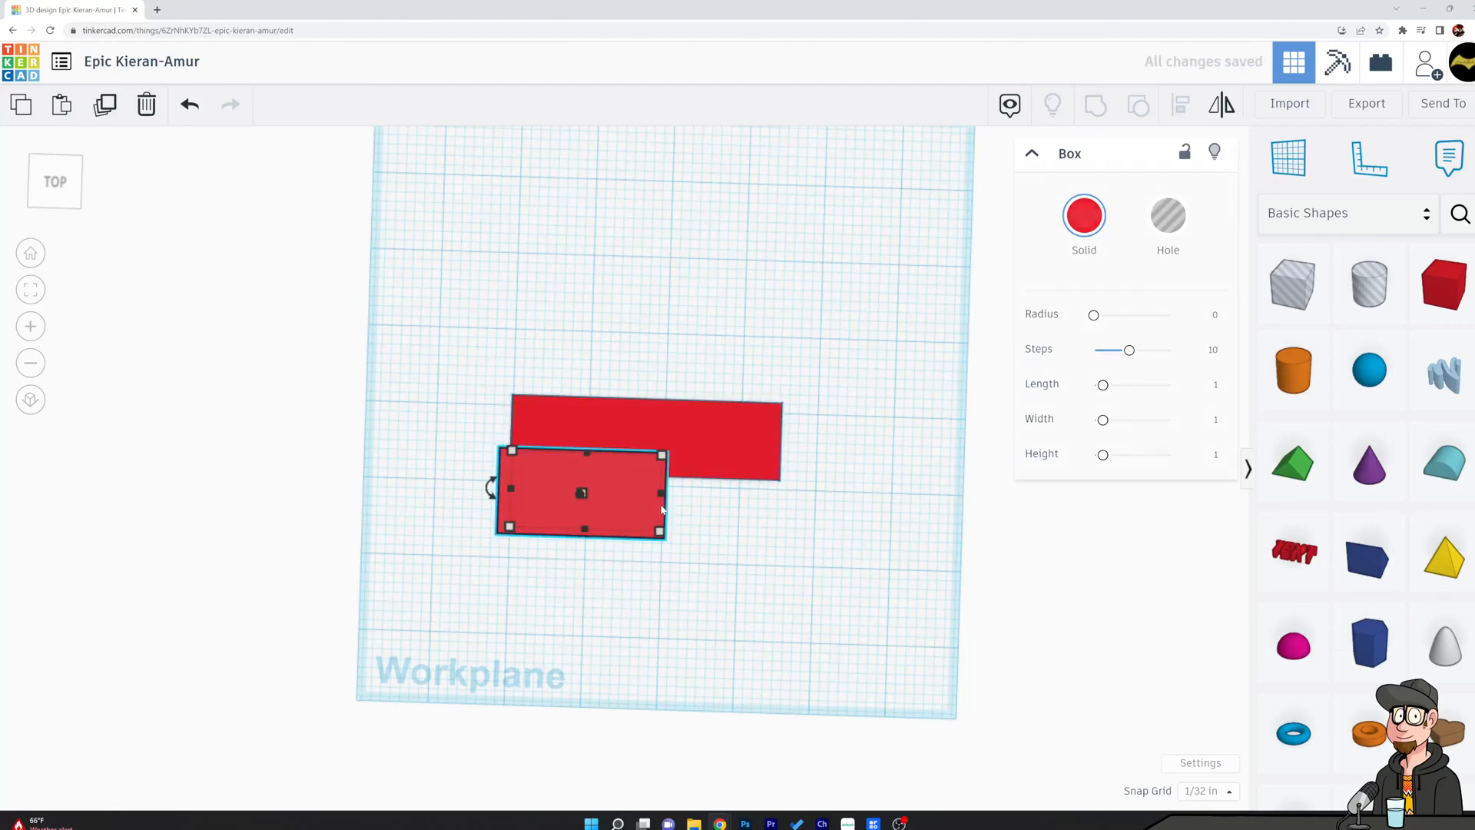
right_drag(714, 543, 636, 517)
shift+click(679, 531)
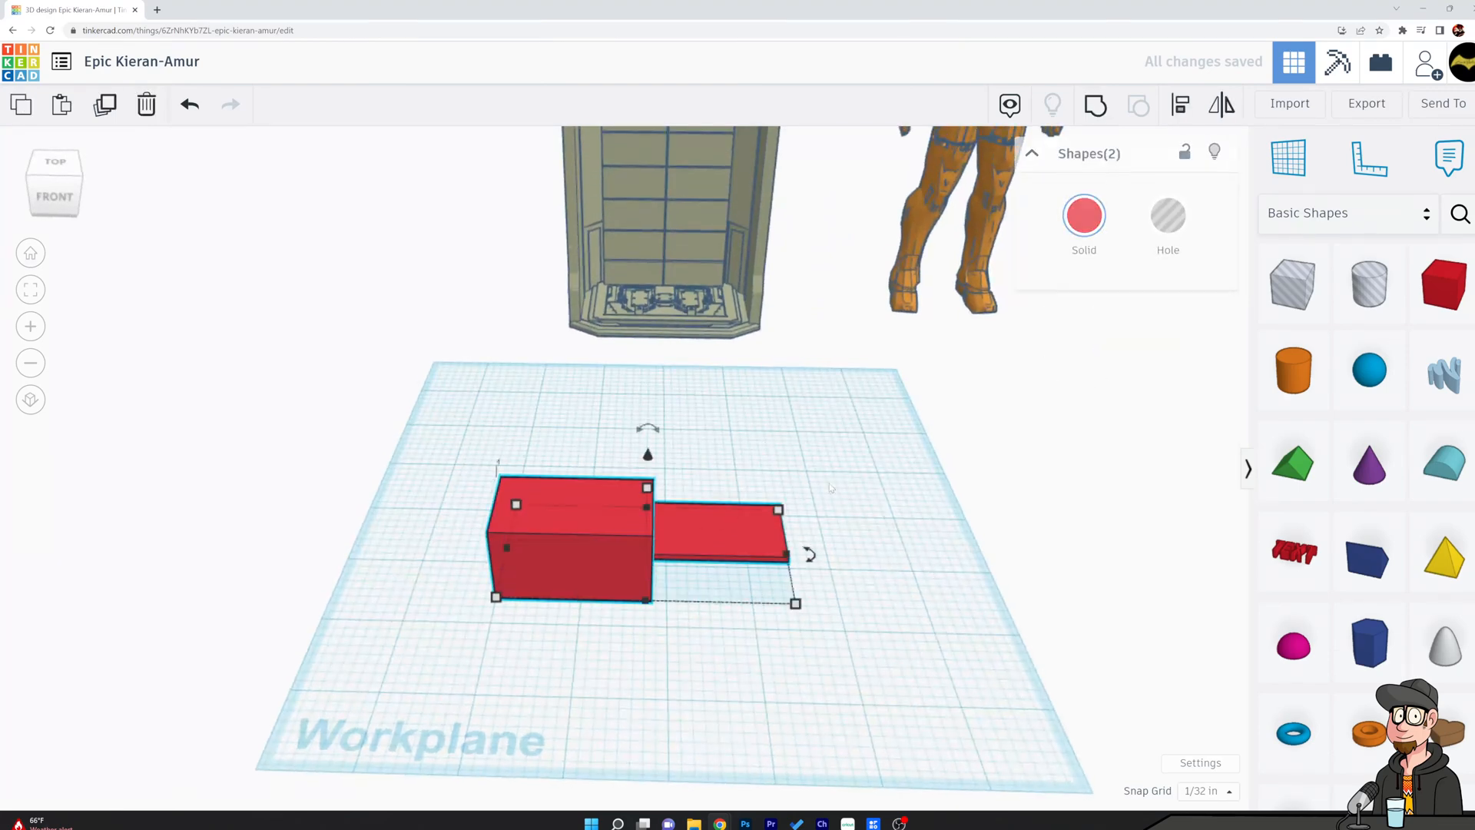
click(812, 433)
click(572, 538)
shift+click(713, 511)
click(1182, 105)
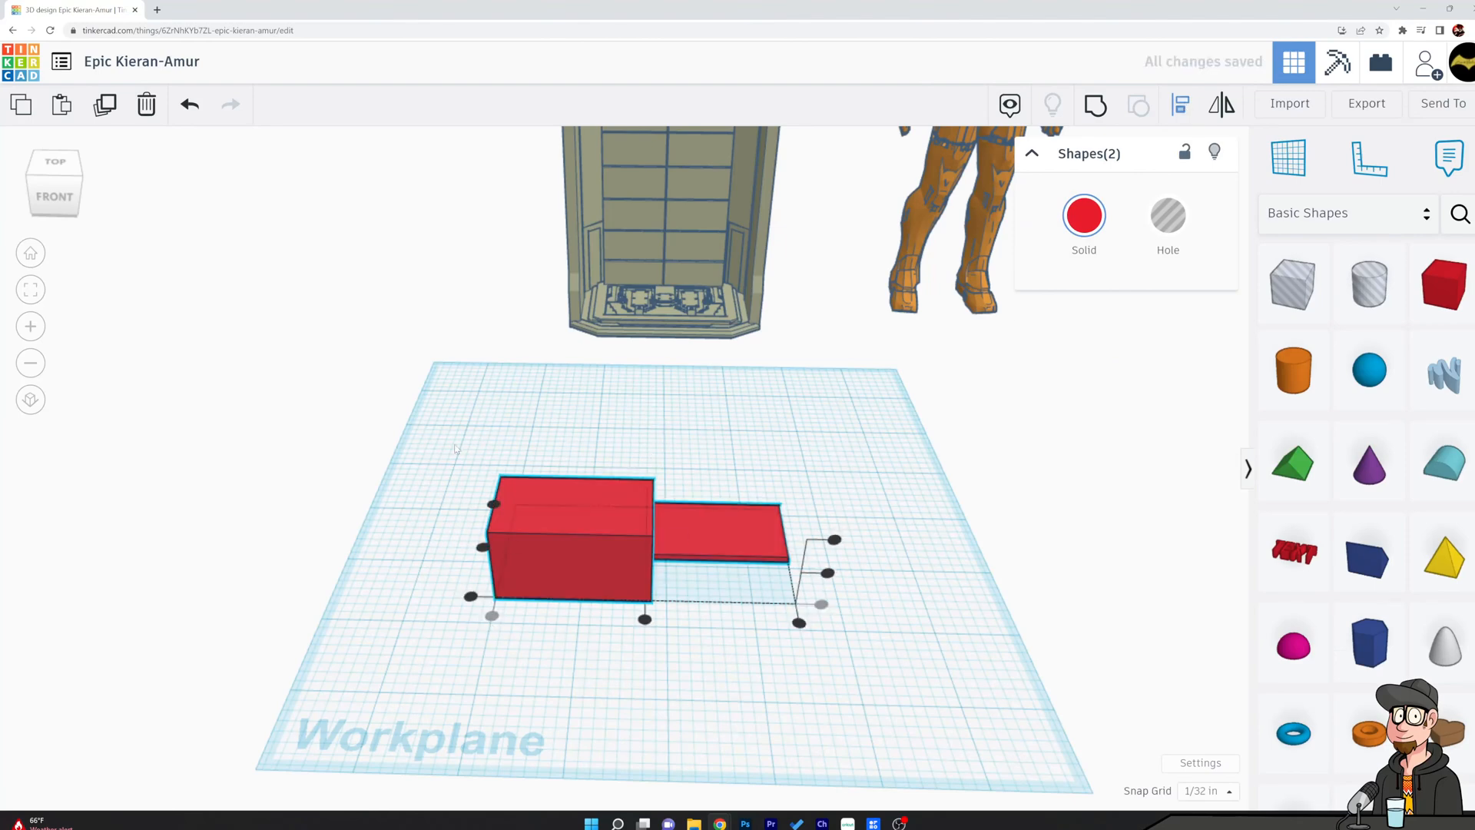
click(470, 424)
right_drag(470, 423, 749, 543)
Rotate the second box 90° to stand it upright and thin it to a 1/8 in thick panel.
click(690, 511)
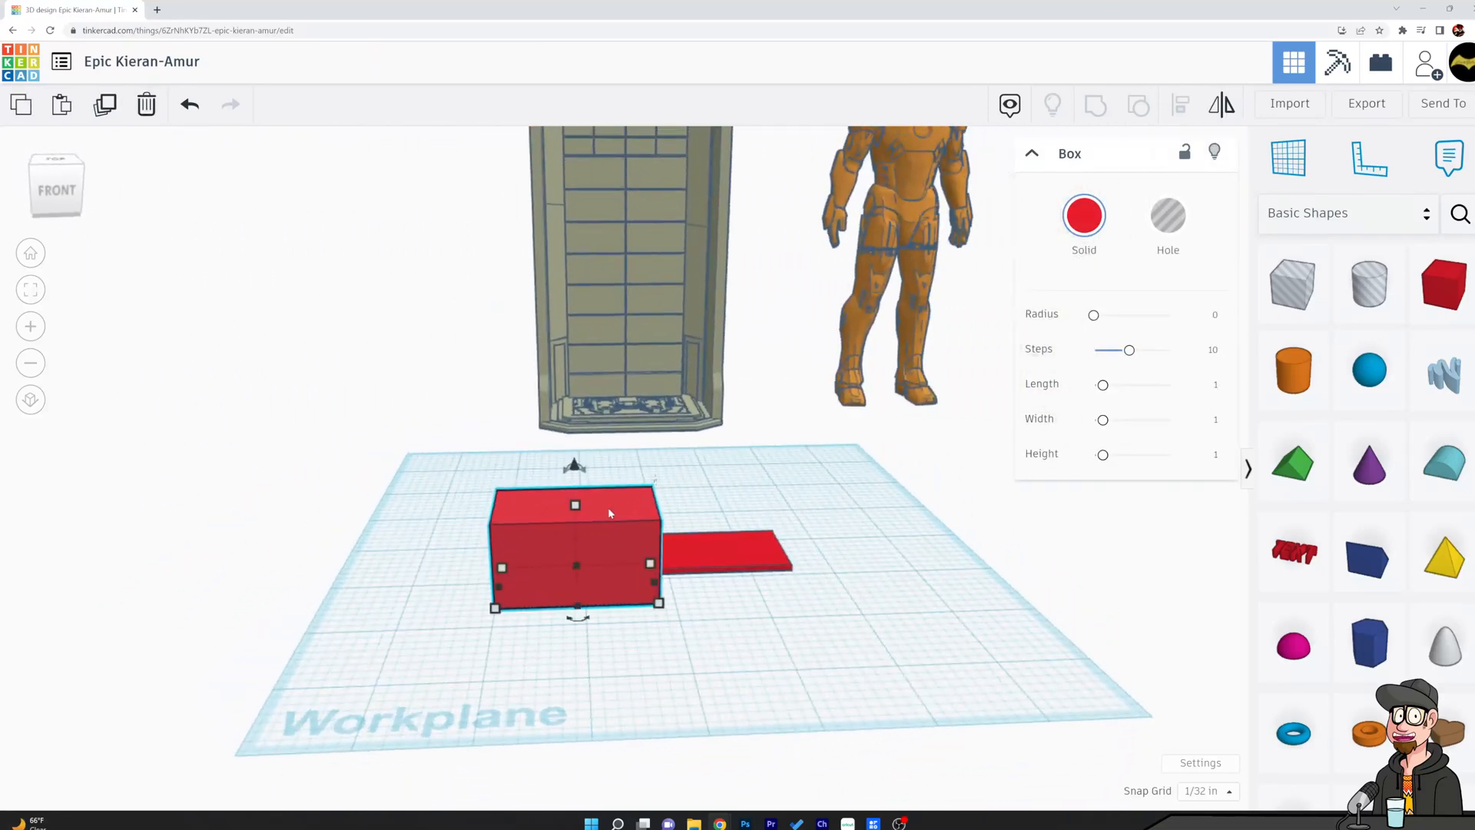
drag(574, 468, 434, 503)
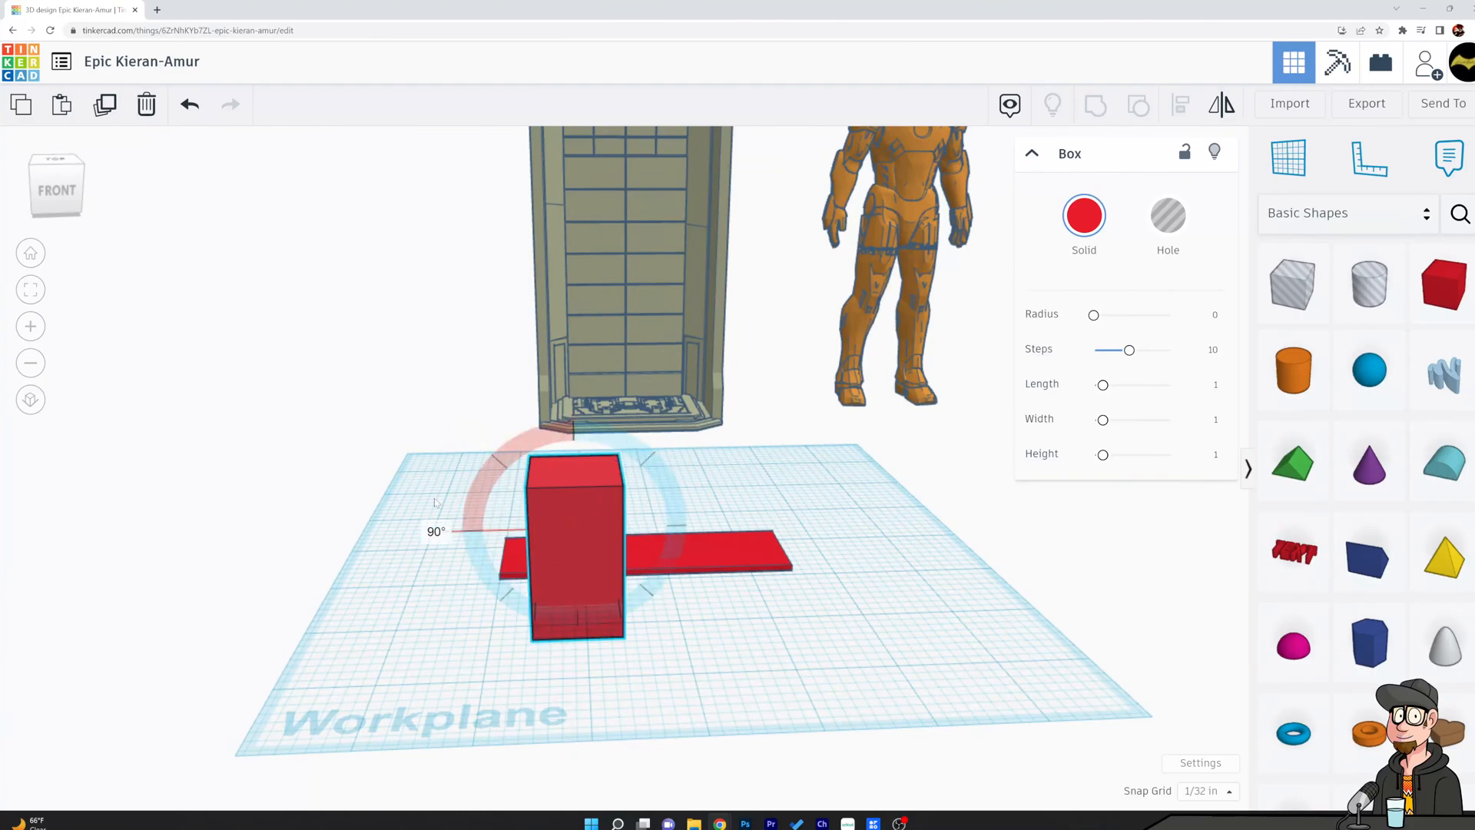
right_drag(417, 535, 623, 527)
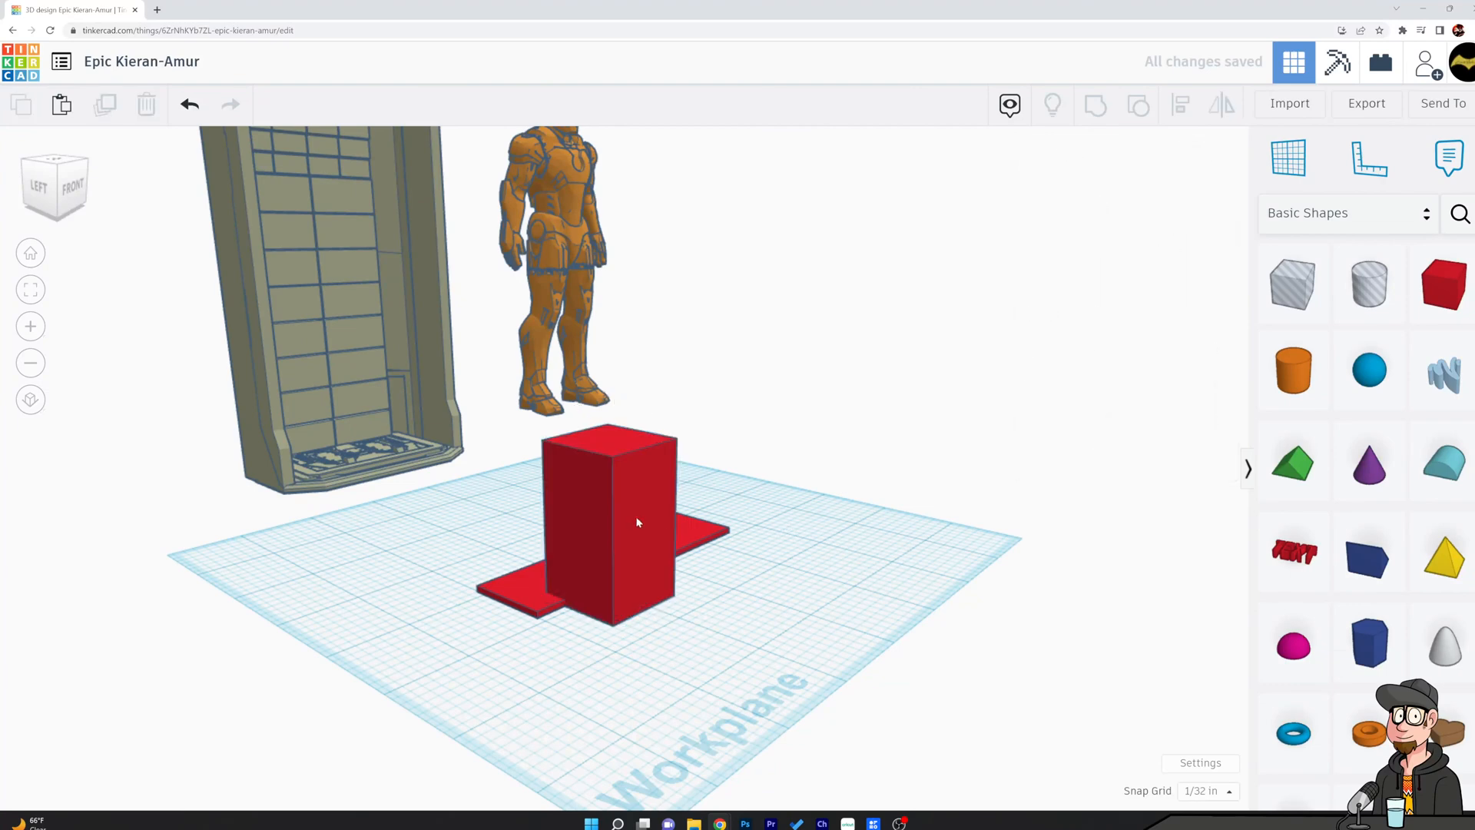
mouse_move(660, 530)
right_down()
mouse_move(718, 519)
mouse_move(649, 538)
right_up()
drag(634, 582, 578, 592)
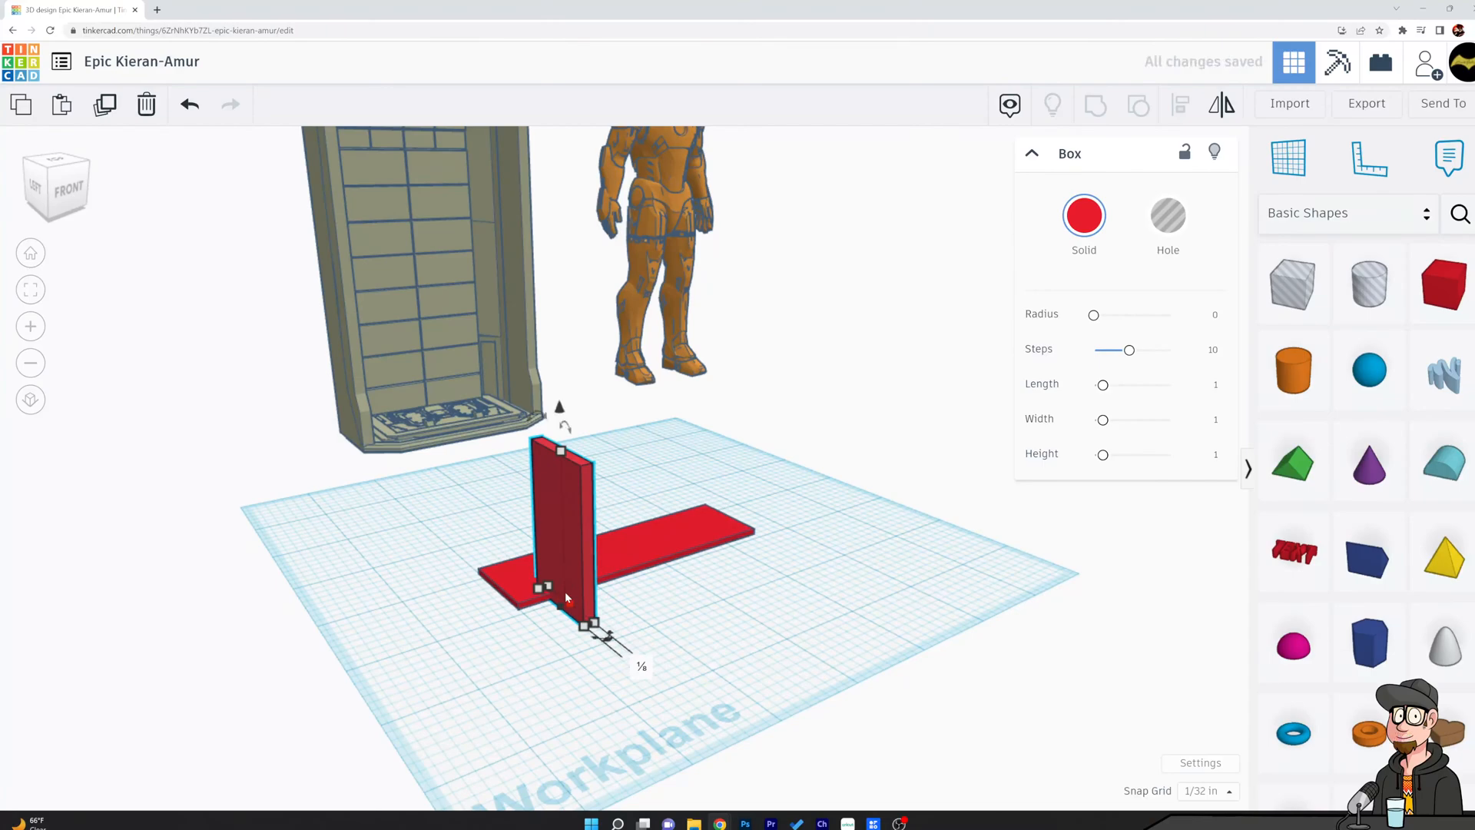
key(Escape)
Resize the upright panel to 0.062 in thick and extend it across the plate to about 1.687 in deep.
right_drag(572, 594, 665, 527)
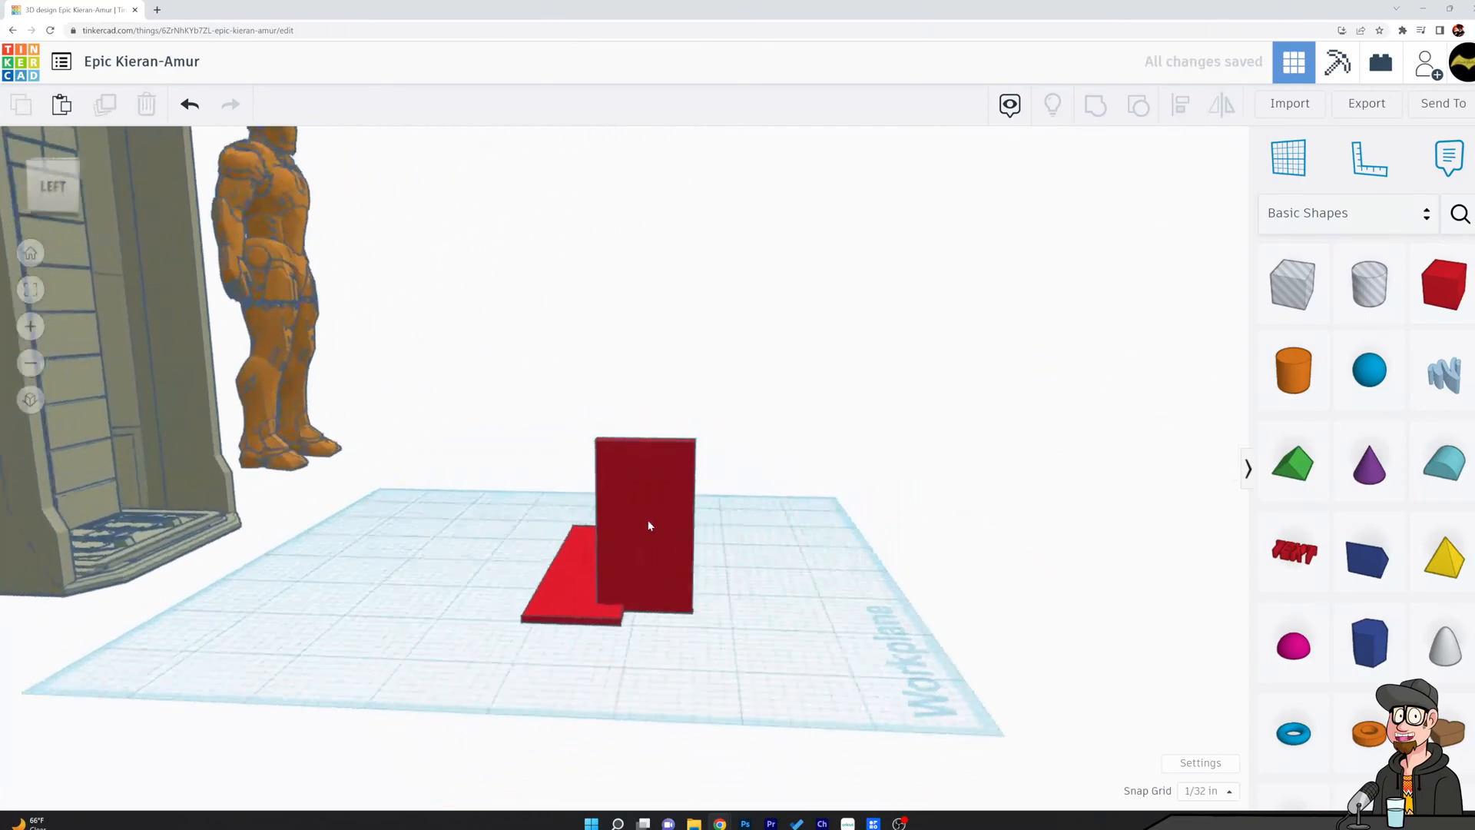
click(632, 543)
right_drag(613, 609, 638, 611)
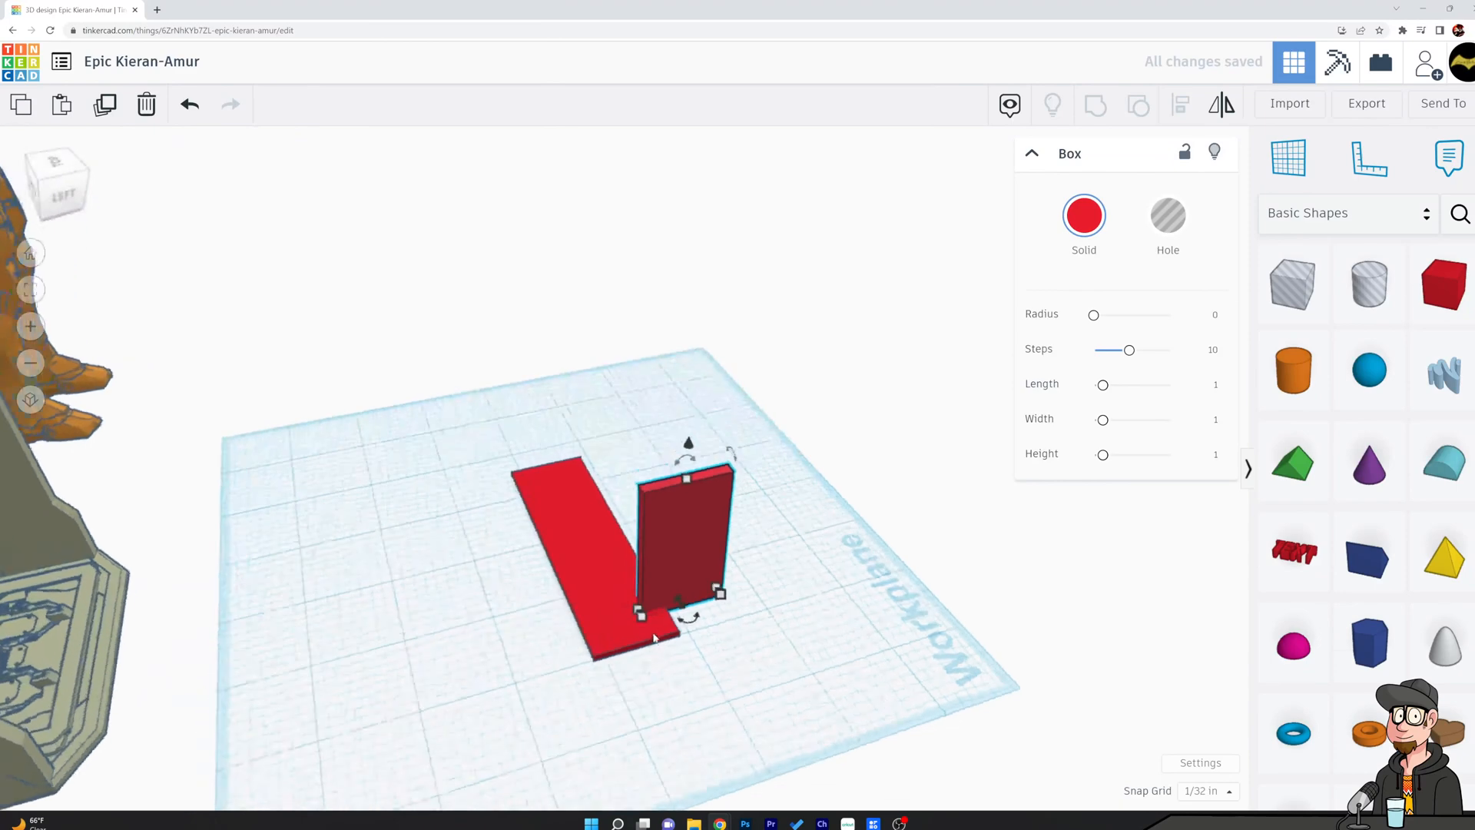
drag(638, 611, 582, 629)
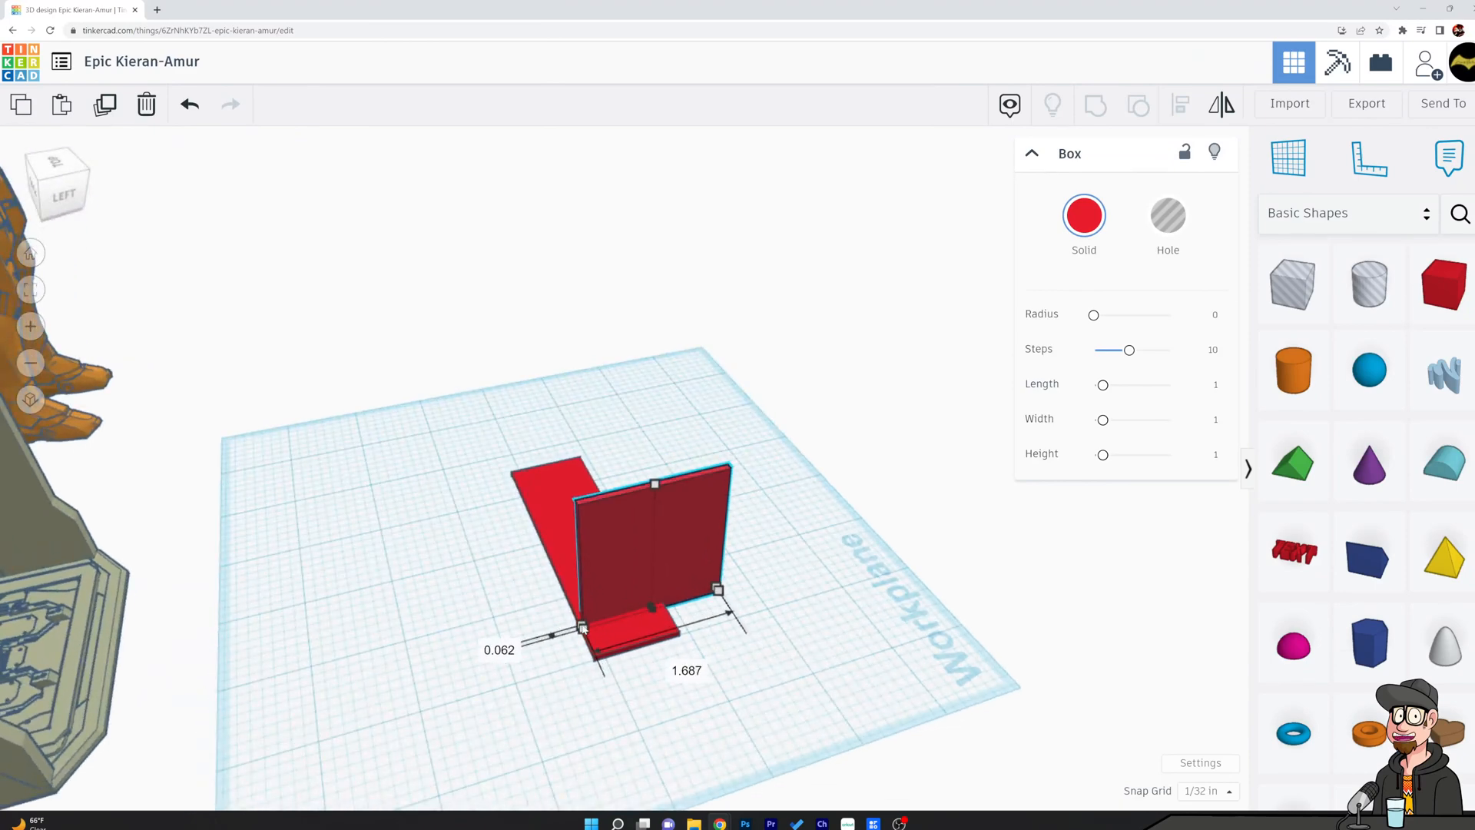
Undo the last change to the upright panel and set the panel's height to 7.25 in.
key(ctrl+z)
right_drag(599, 613, 656, 619)
drag(661, 601, 578, 647)
click(776, 661)
right_drag(776, 662, 590, 544)
click(578, 510)
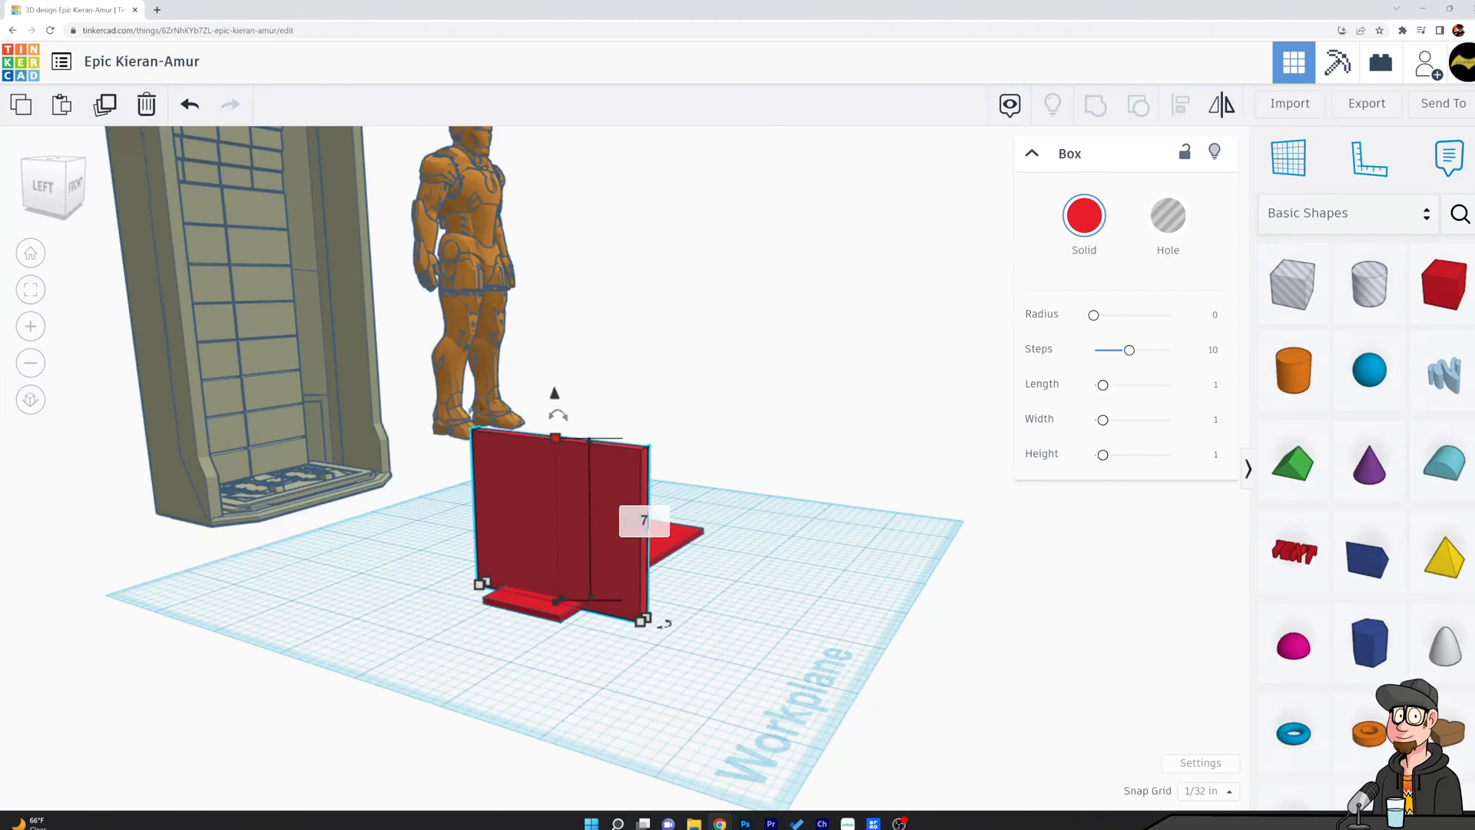
text(5)
key(Return)
click(863, 413)
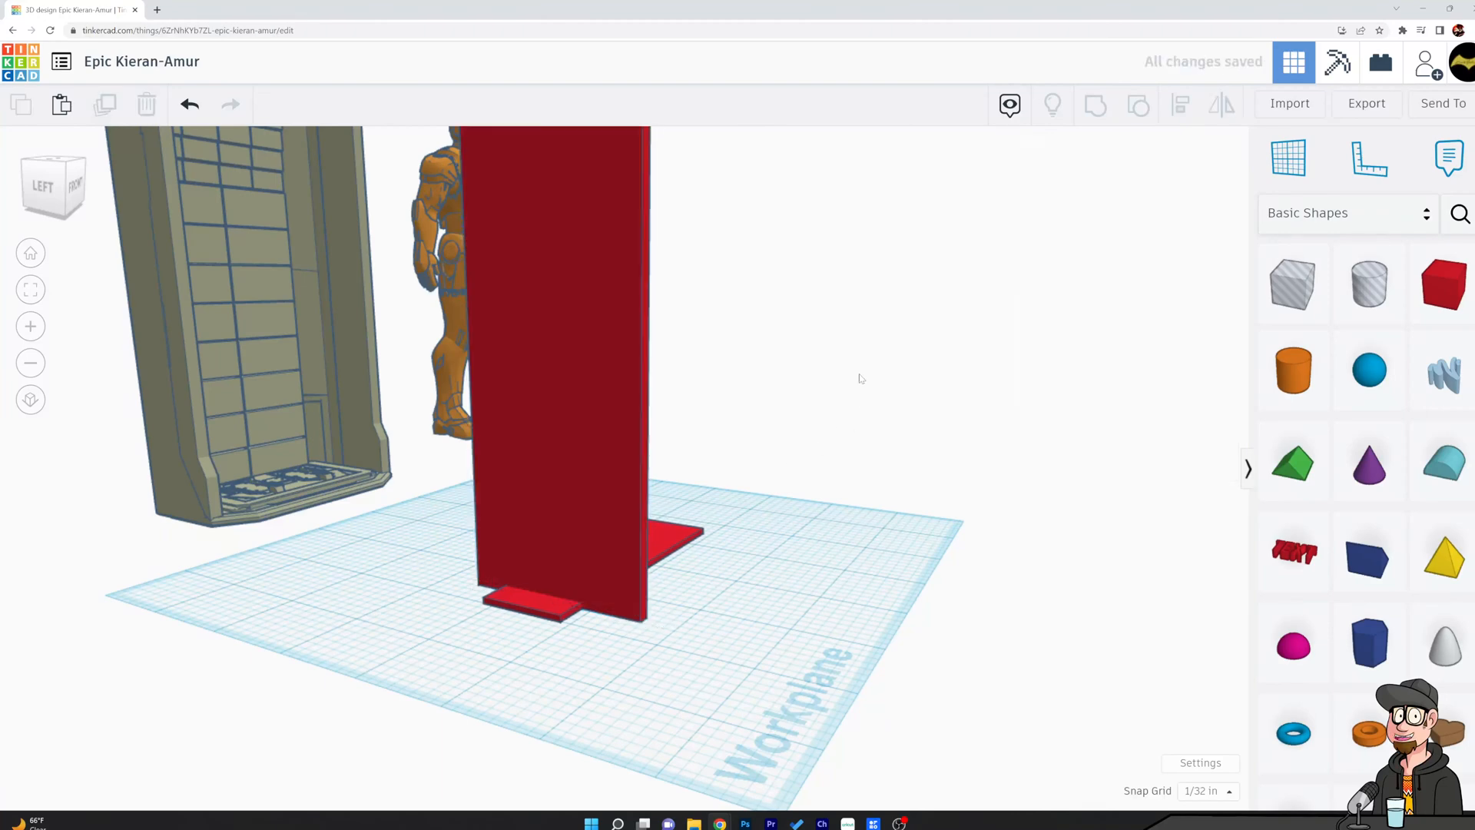
Move the figure over the base plate and shift the upright panel to the plate's left end.
right_drag(866, 376, 675, 376)
right_drag(944, 348, 905, 345)
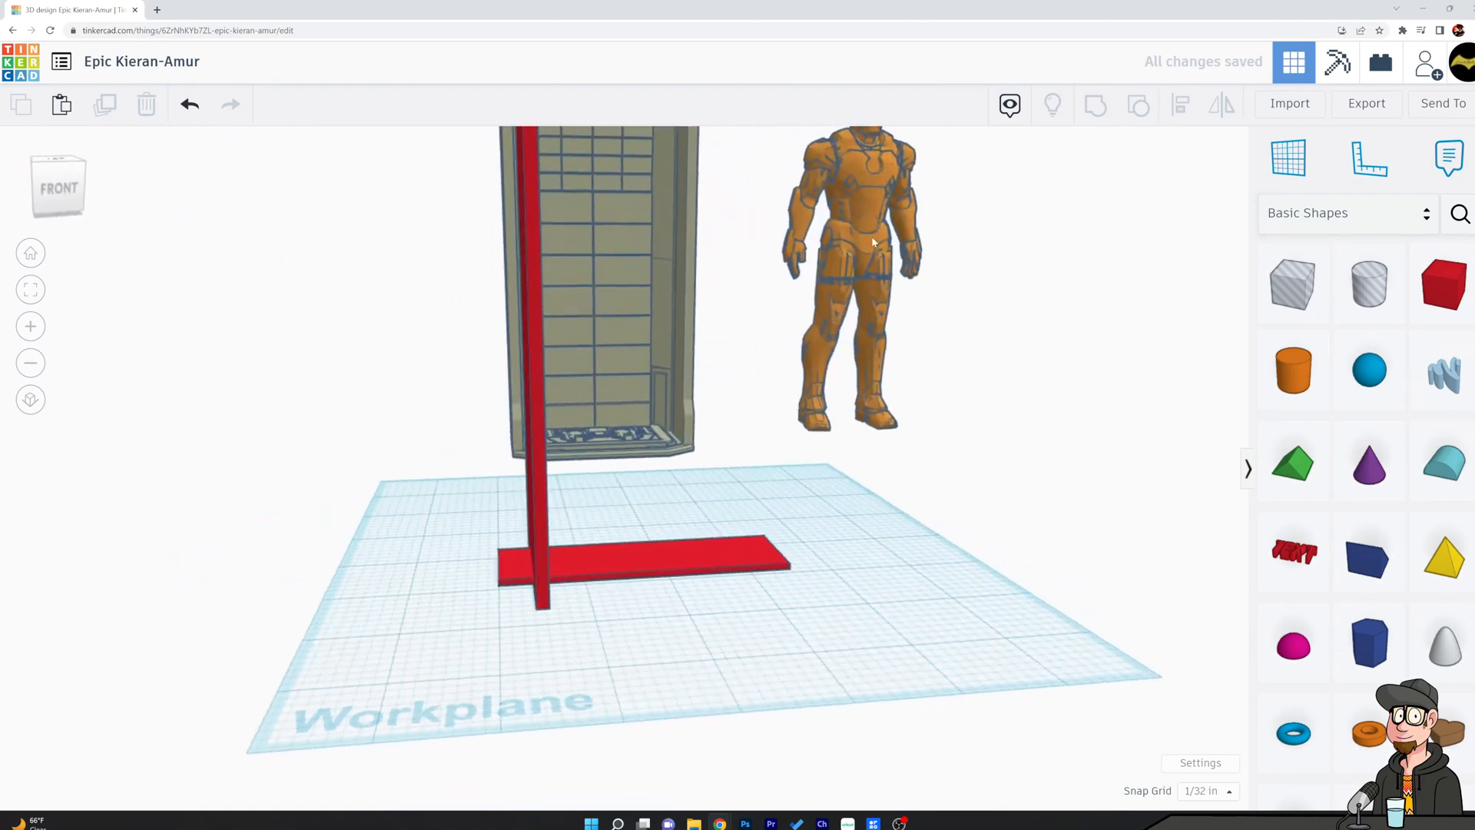
click(926, 274)
drag(928, 274, 967, 300)
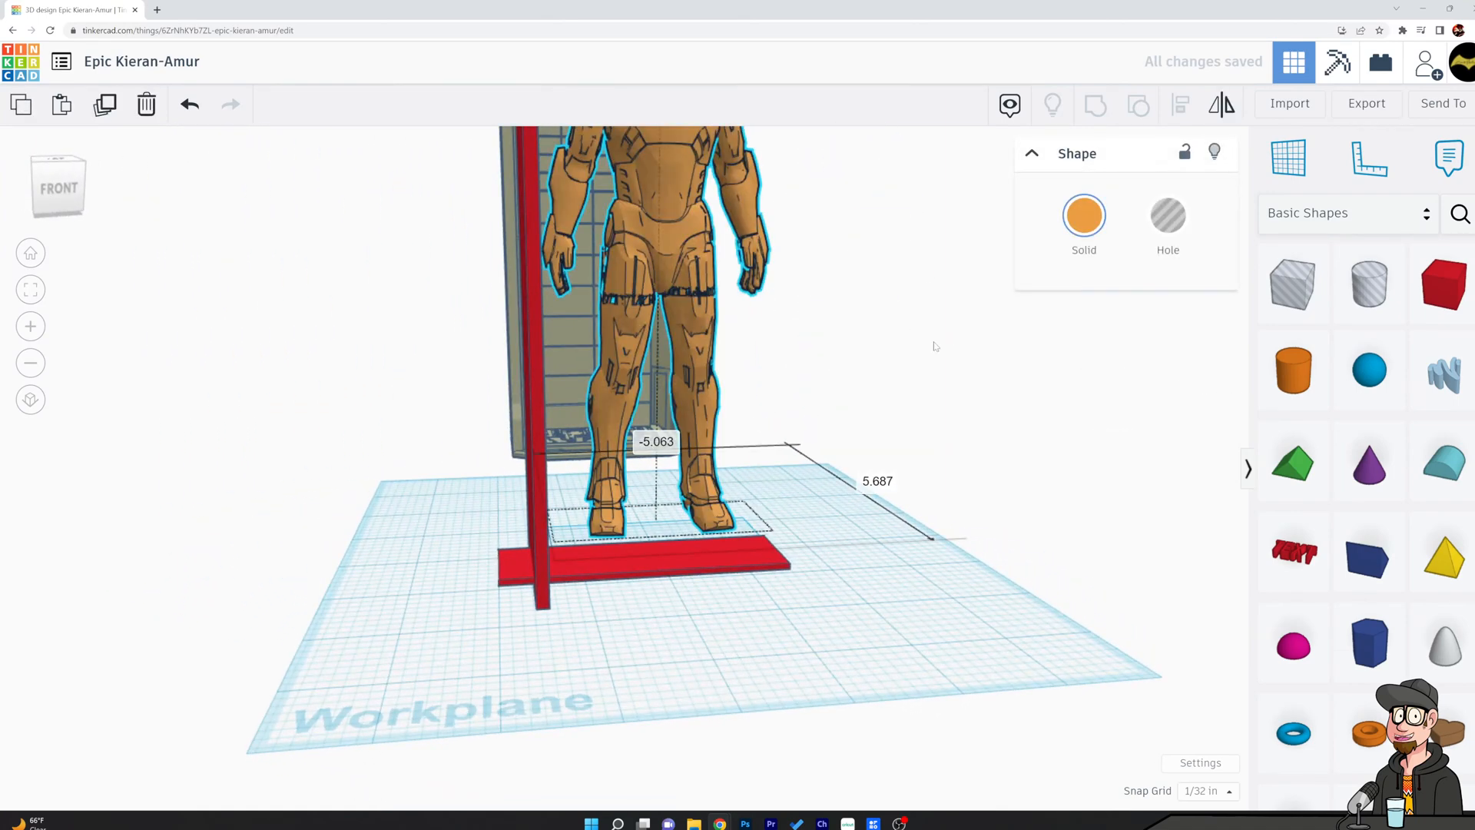
drag(704, 315, 697, 324)
drag(542, 345, 485, 336)
click(805, 382)
scroll(804, 378, down, 1)
scroll(805, 383, down, 2)
right_drag(896, 392, 845, 407)
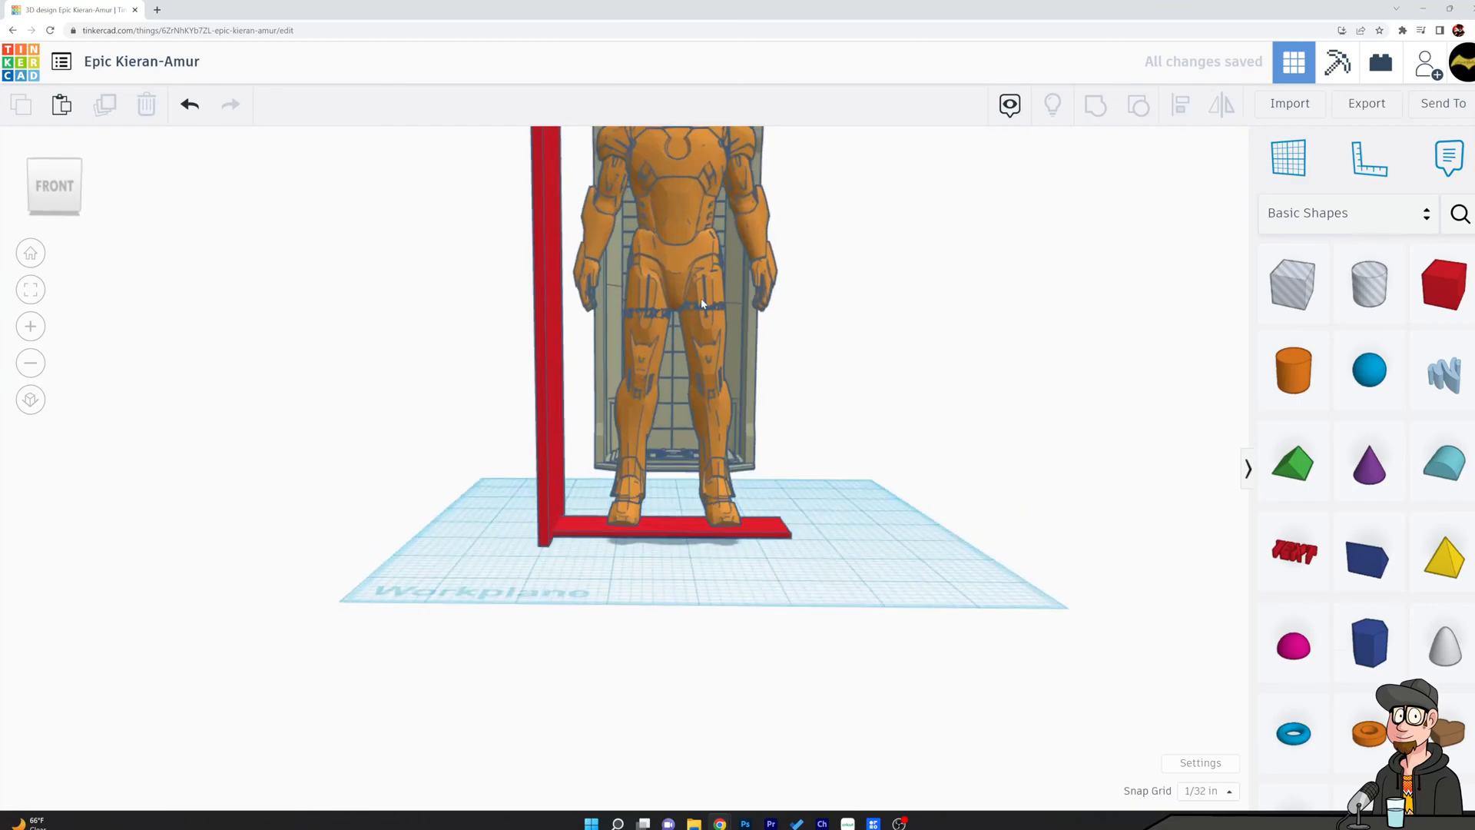
Drop the figure onto the workplane so it stands on the base plate beside the upright panel.
click(702, 303)
key(d)
right_drag(935, 428, 548, 485)
drag(591, 466, 618, 468)
right_drag(841, 447, 1056, 404)
middle_drag(892, 345, 842, 530)
drag(650, 315, 650, 304)
click(664, 255)
right_drag(665, 258, 816, 258)
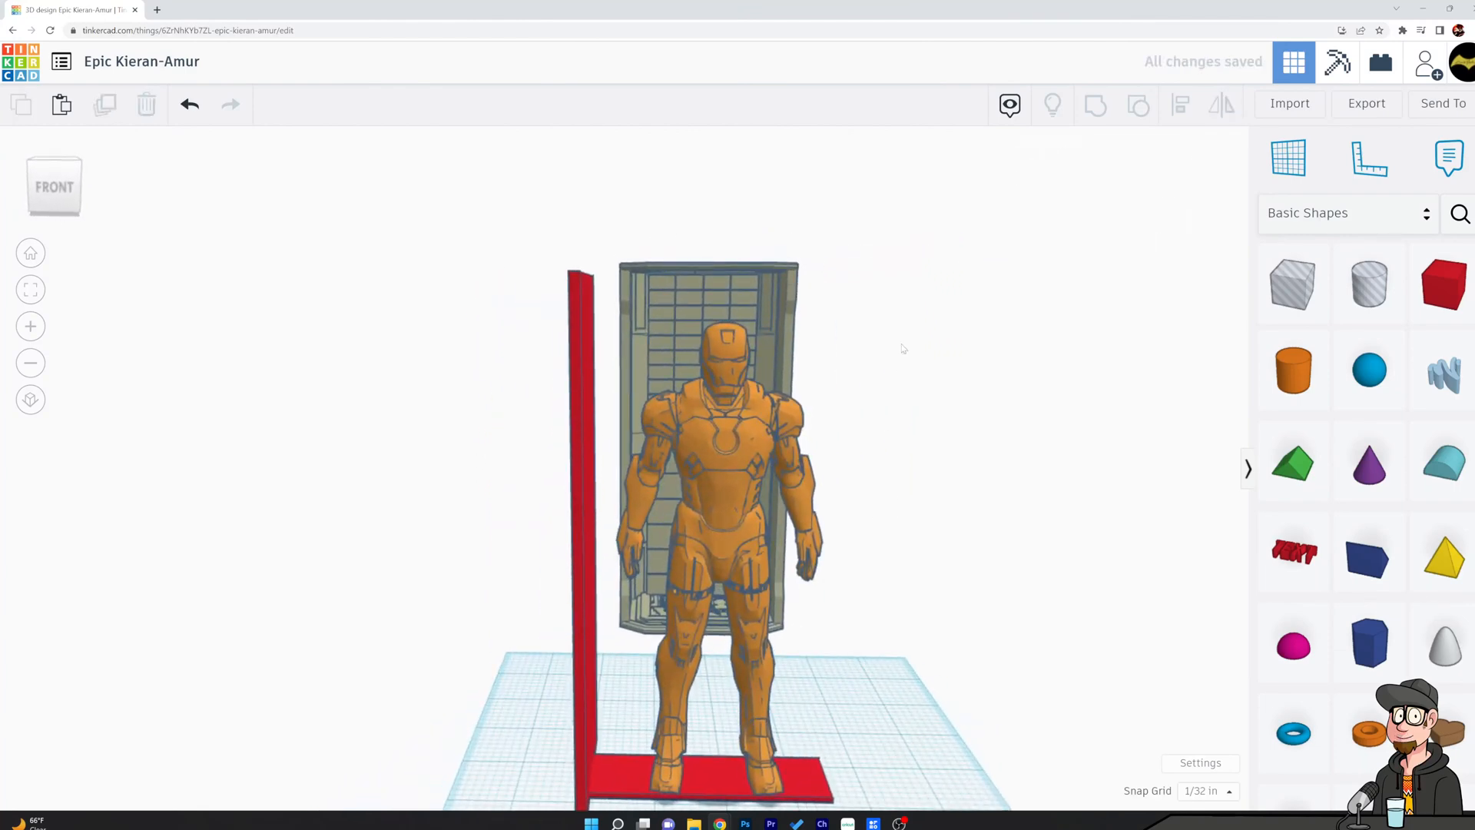
Check the reference chamber's height and set the upright panel's height to 7.5 in.
right_drag(930, 357, 507, 356)
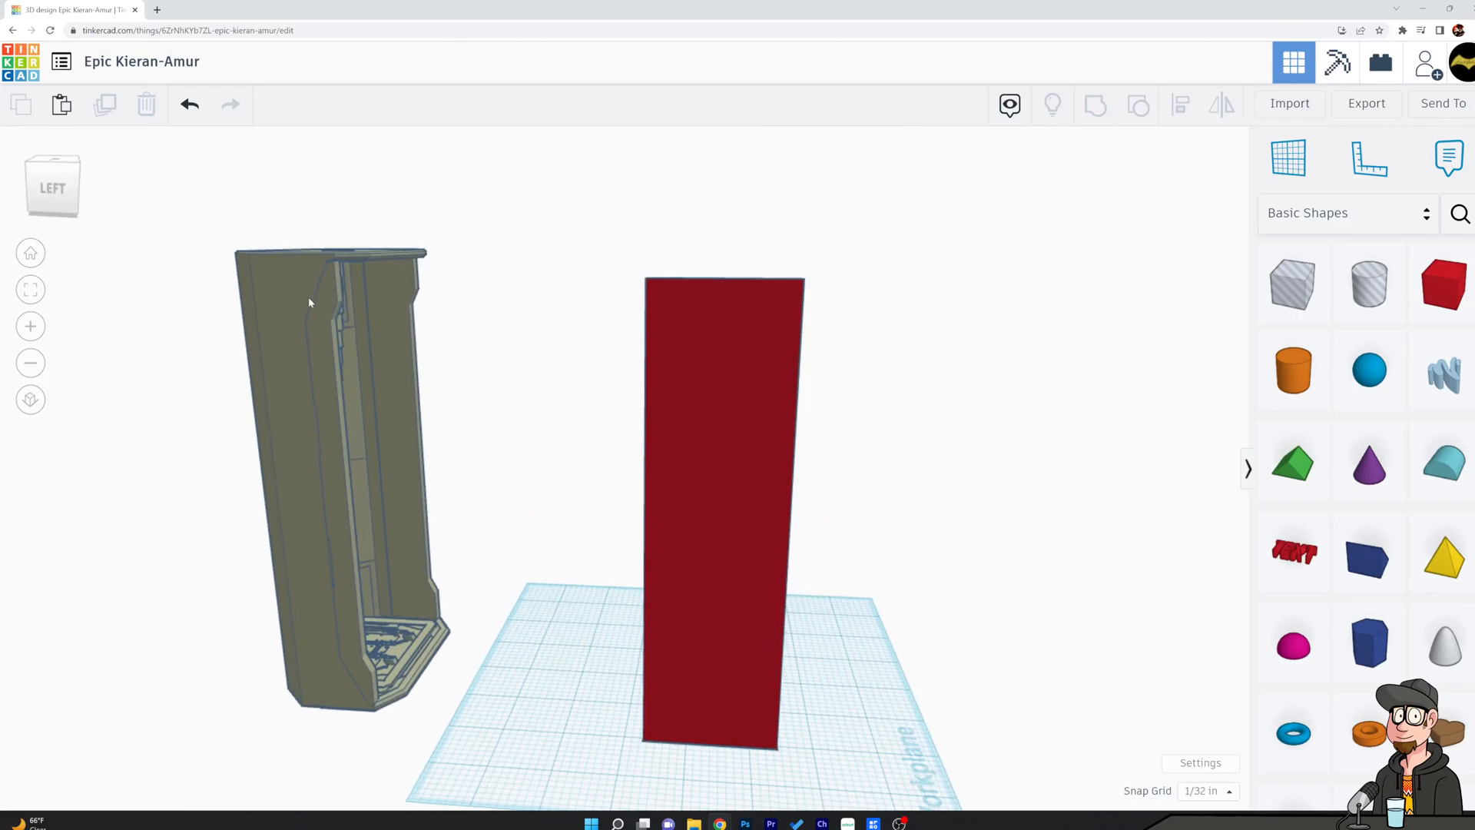
click(369, 260)
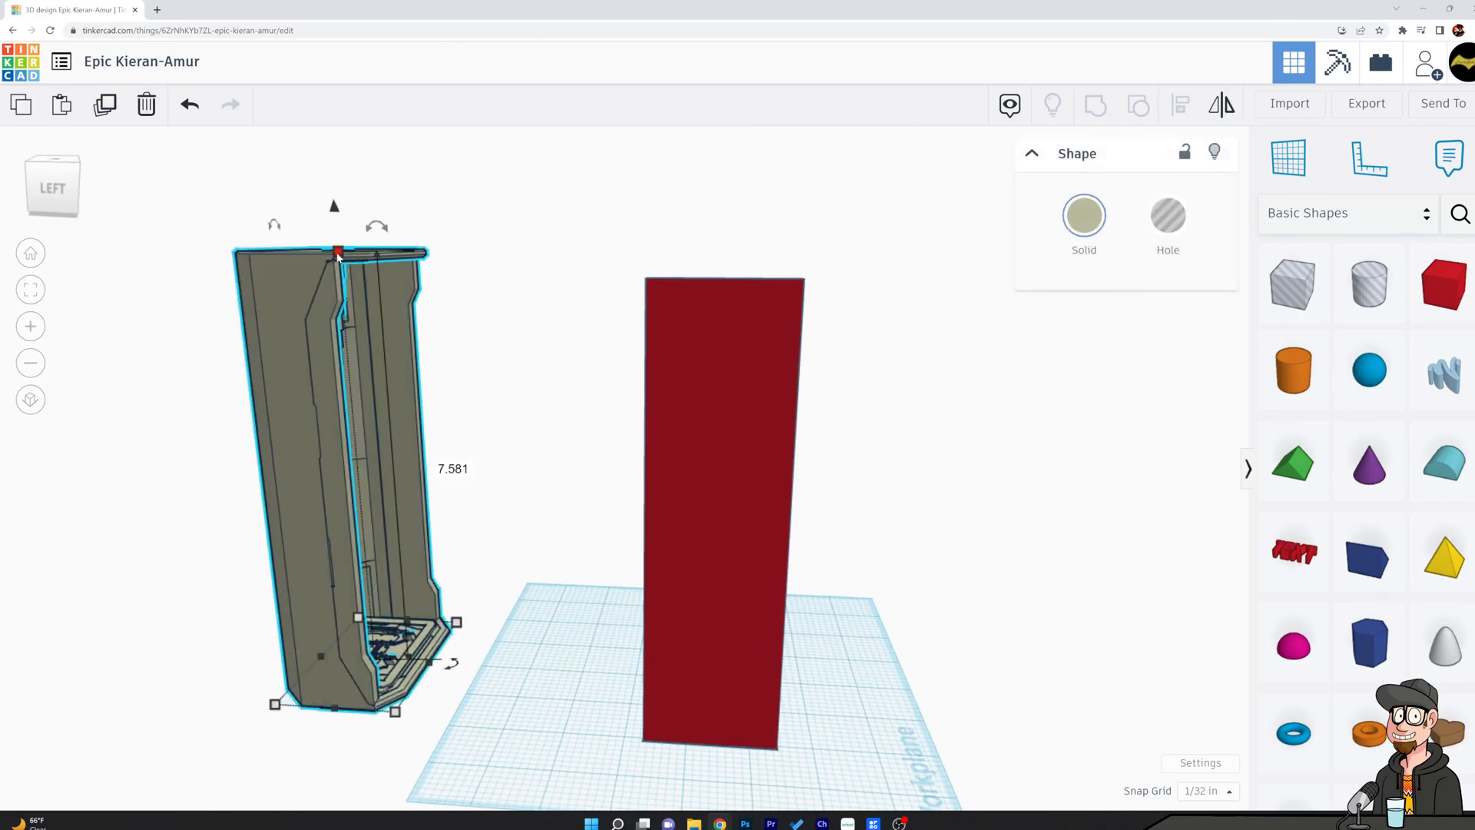
click(739, 384)
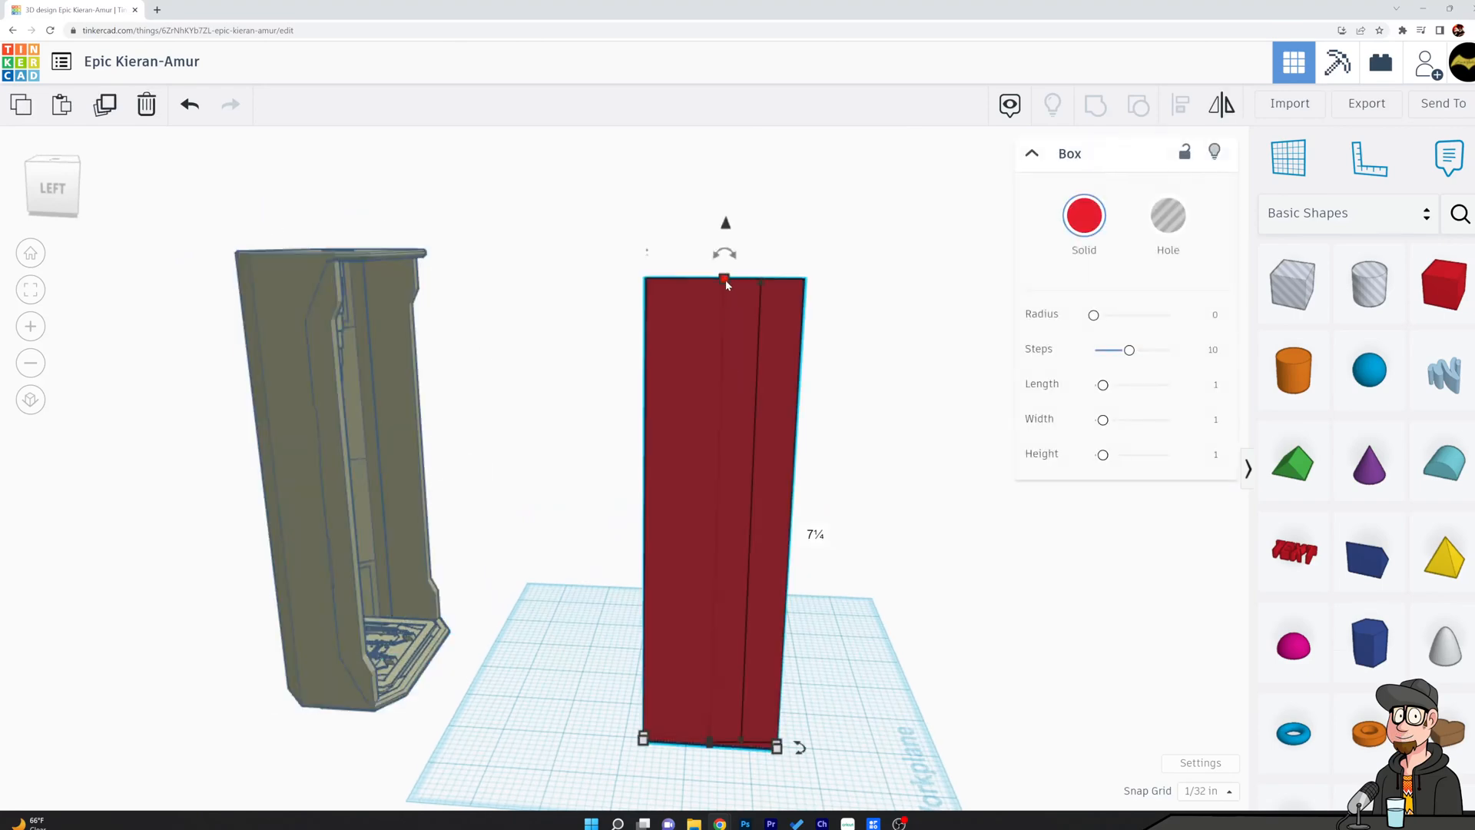
right_drag(810, 530, 666, 312)
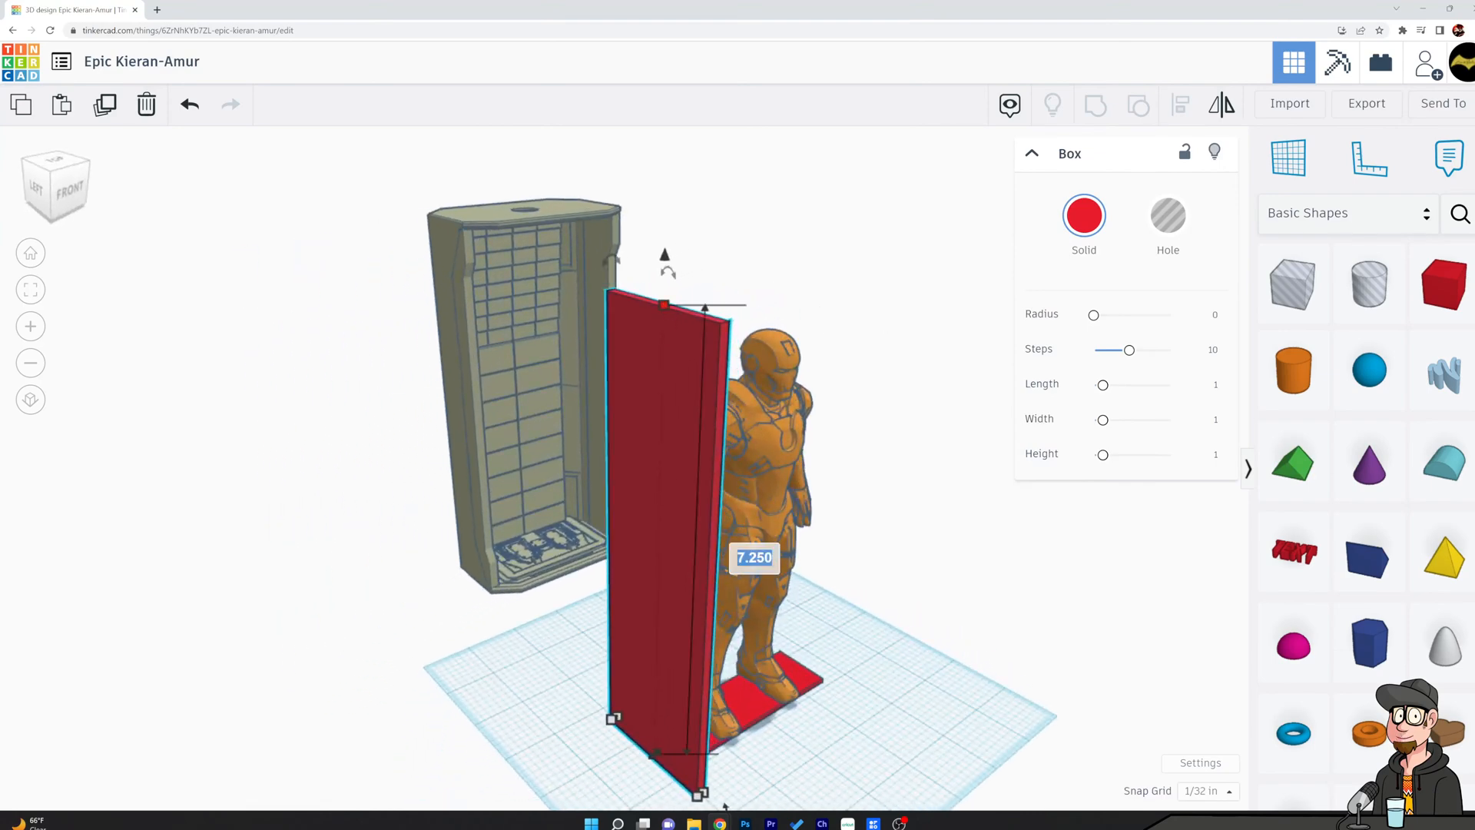
text(5)
key(Return)
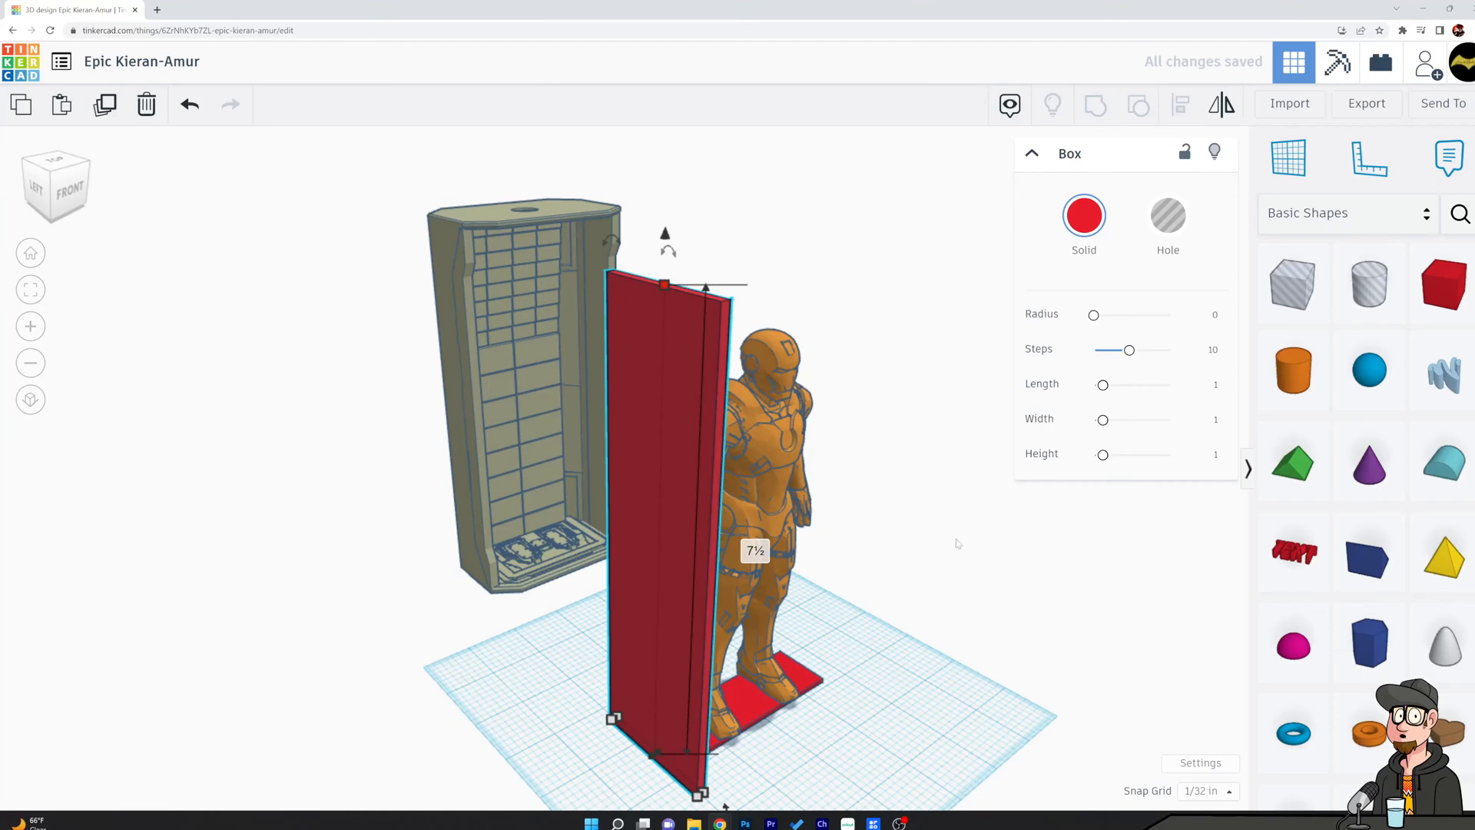
click(891, 356)
Add a hole box to the workplane and position it at the lower front edge of the upright panel.
right_drag(890, 356, 687, 394)
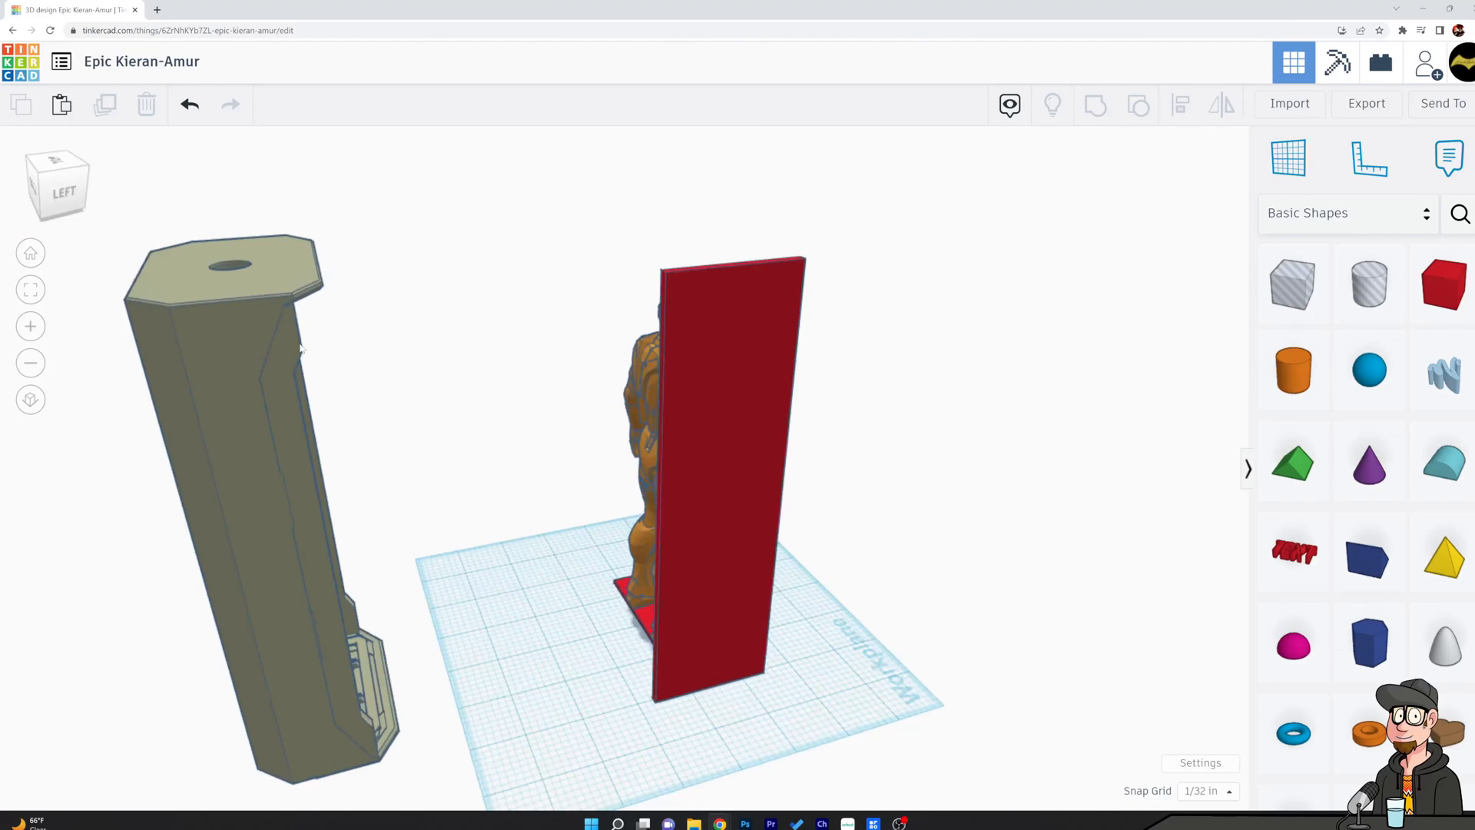
right_drag(572, 591, 336, 290)
right_drag(960, 449, 1152, 388)
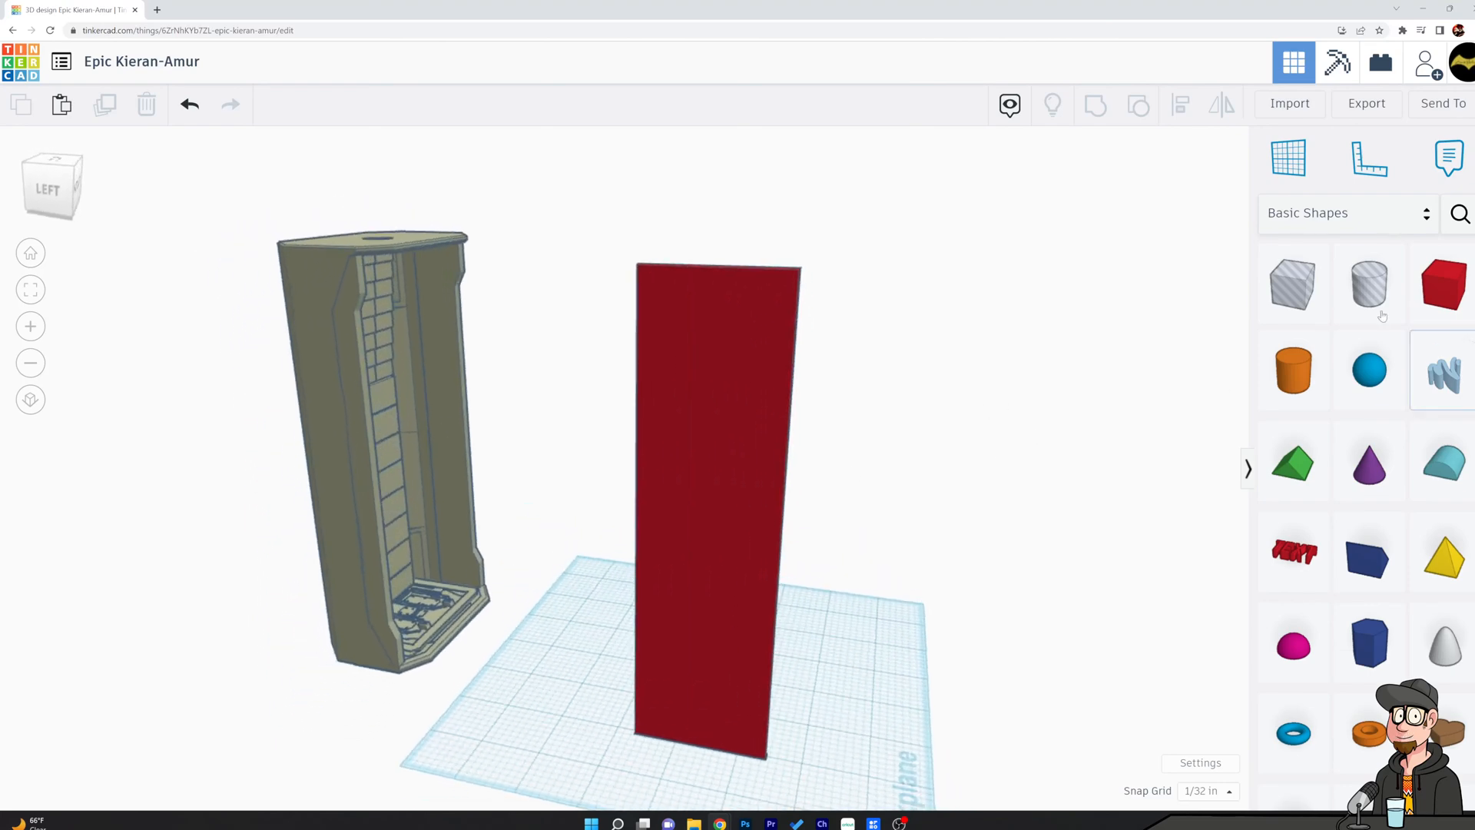
drag(1301, 299, 842, 737)
right_drag(842, 738, 845, 675)
drag(838, 675, 841, 653)
click(906, 514)
click(854, 656)
right_drag(976, 548, 868, 657)
right_drag(979, 676, 894, 725)
drag(866, 742, 850, 740)
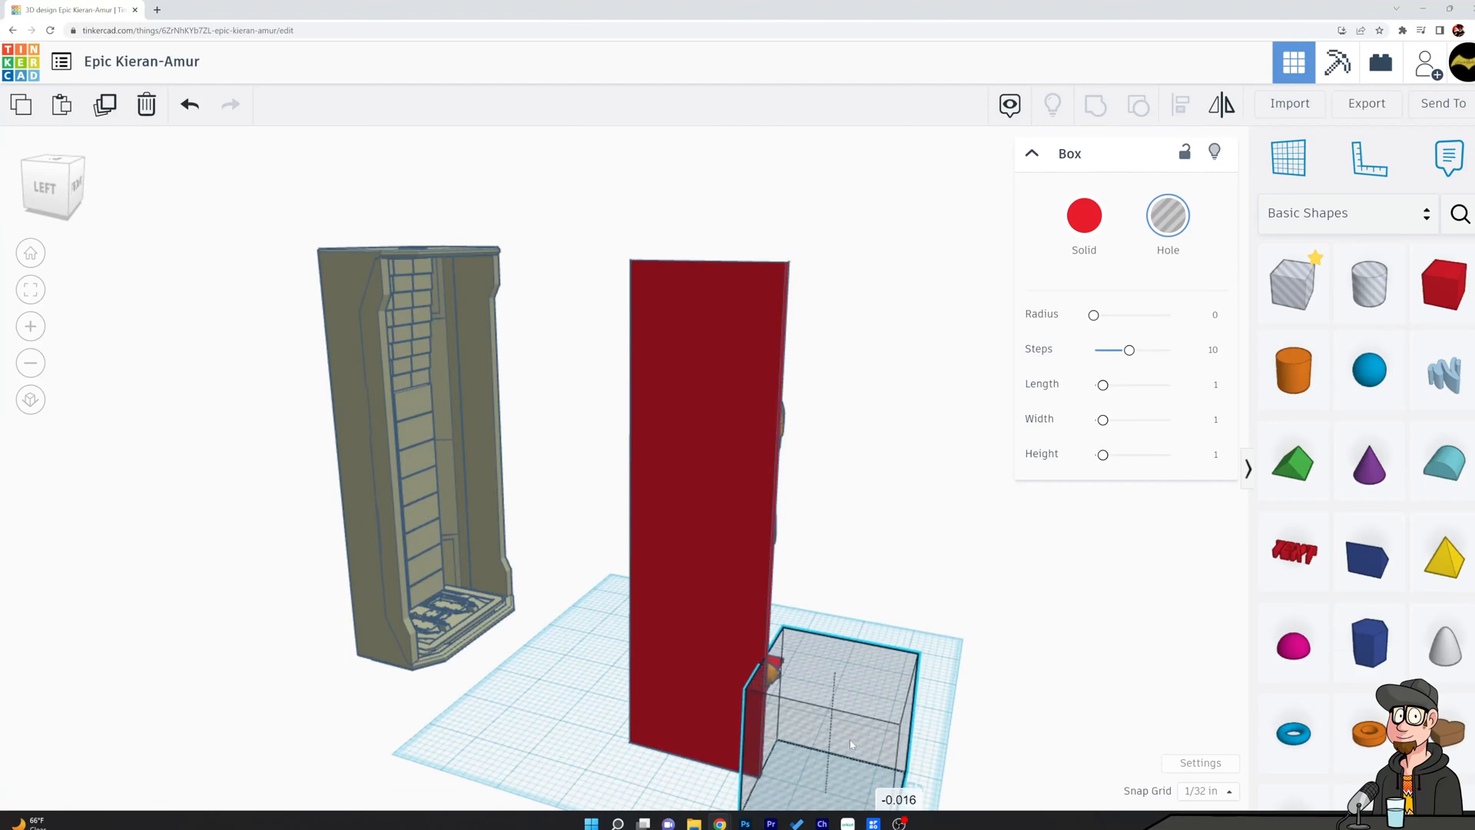
Rotate the hole box 45° and position it so its corner overlaps the panel's lower front edge.
drag(843, 621, 791, 600)
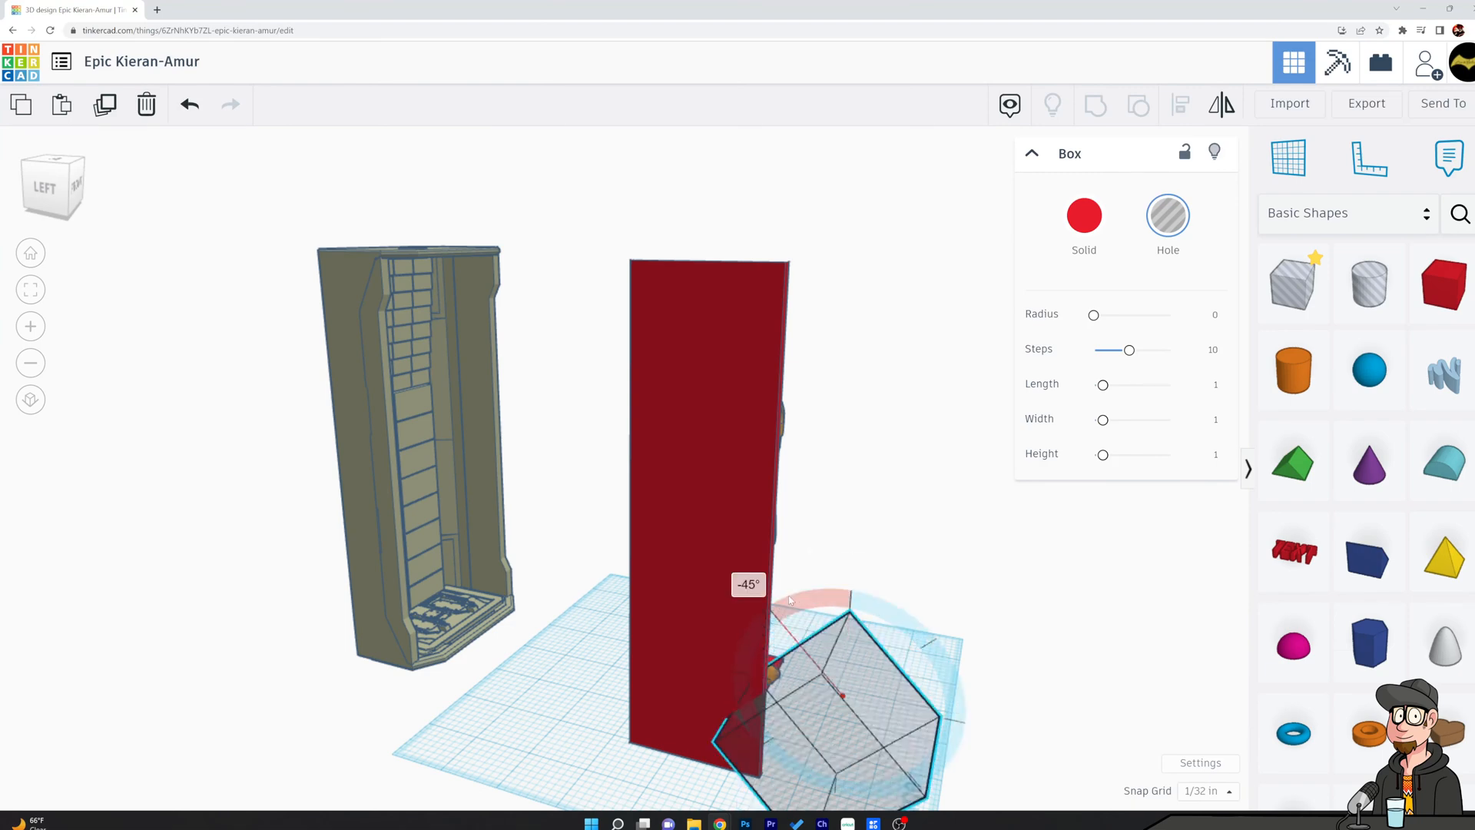
click(961, 596)
mouse_move(961, 596)
right_down()
mouse_move(981, 487)
mouse_move(1000, 510)
mouse_move(958, 609)
right_up()
click(878, 664)
drag(878, 665, 869, 671)
right_drag(1062, 596, 1050, 623)
key(Right)
key(Right)
key(Right)
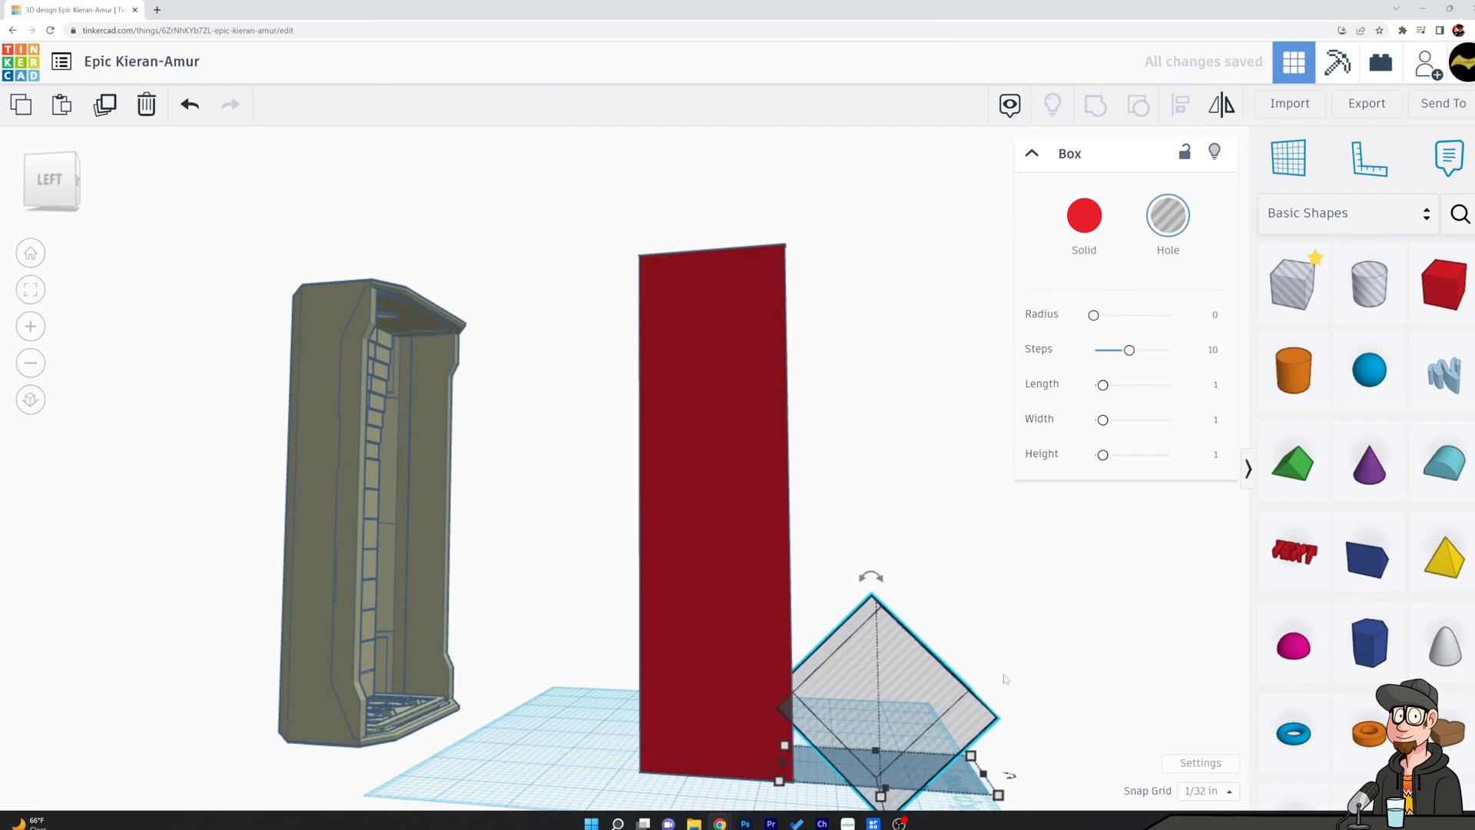
Group the rotated hole box with the upright panel to cut a V-shaped notch in its front edge.
click(869, 657)
right_drag(869, 657, 921, 652)
shift+click(697, 683)
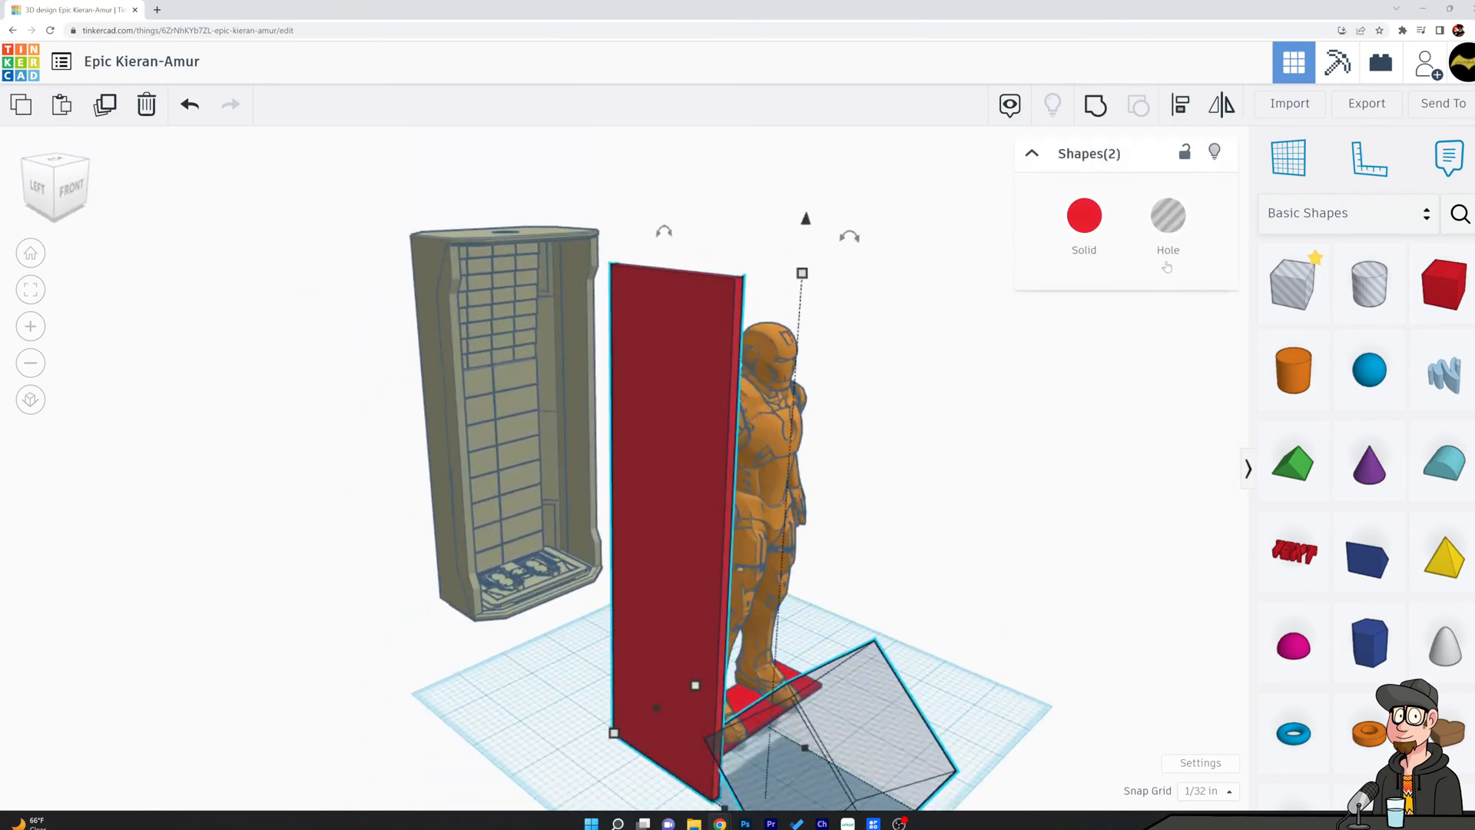
click(1094, 115)
click(991, 522)
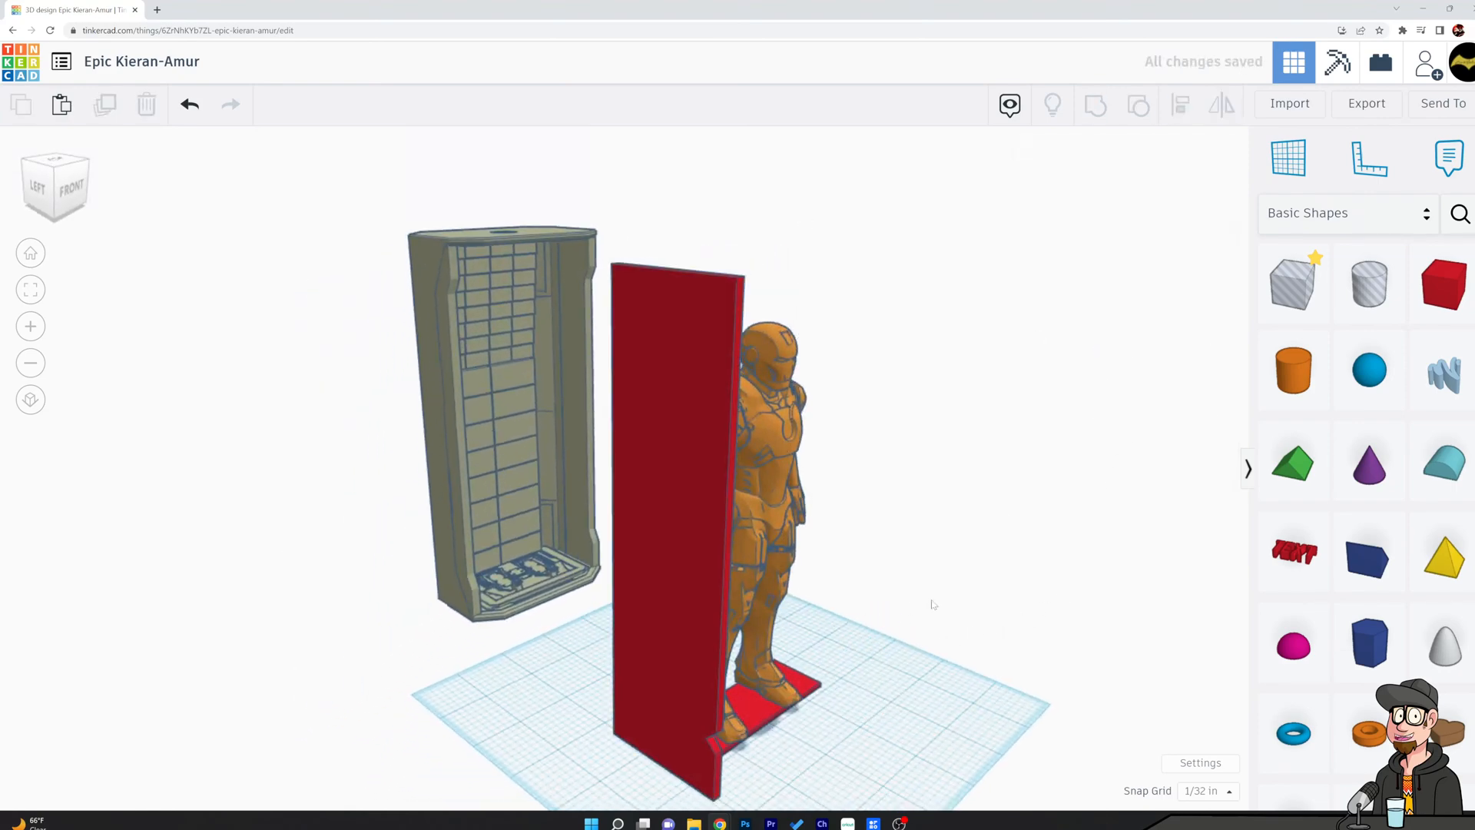
Add another hole box overlapping the panel's front edge, in line with the depth of the V-shaped notch.
right_drag(915, 609, 995, 585)
click(1295, 283)
right_drag(945, 667, 1019, 646)
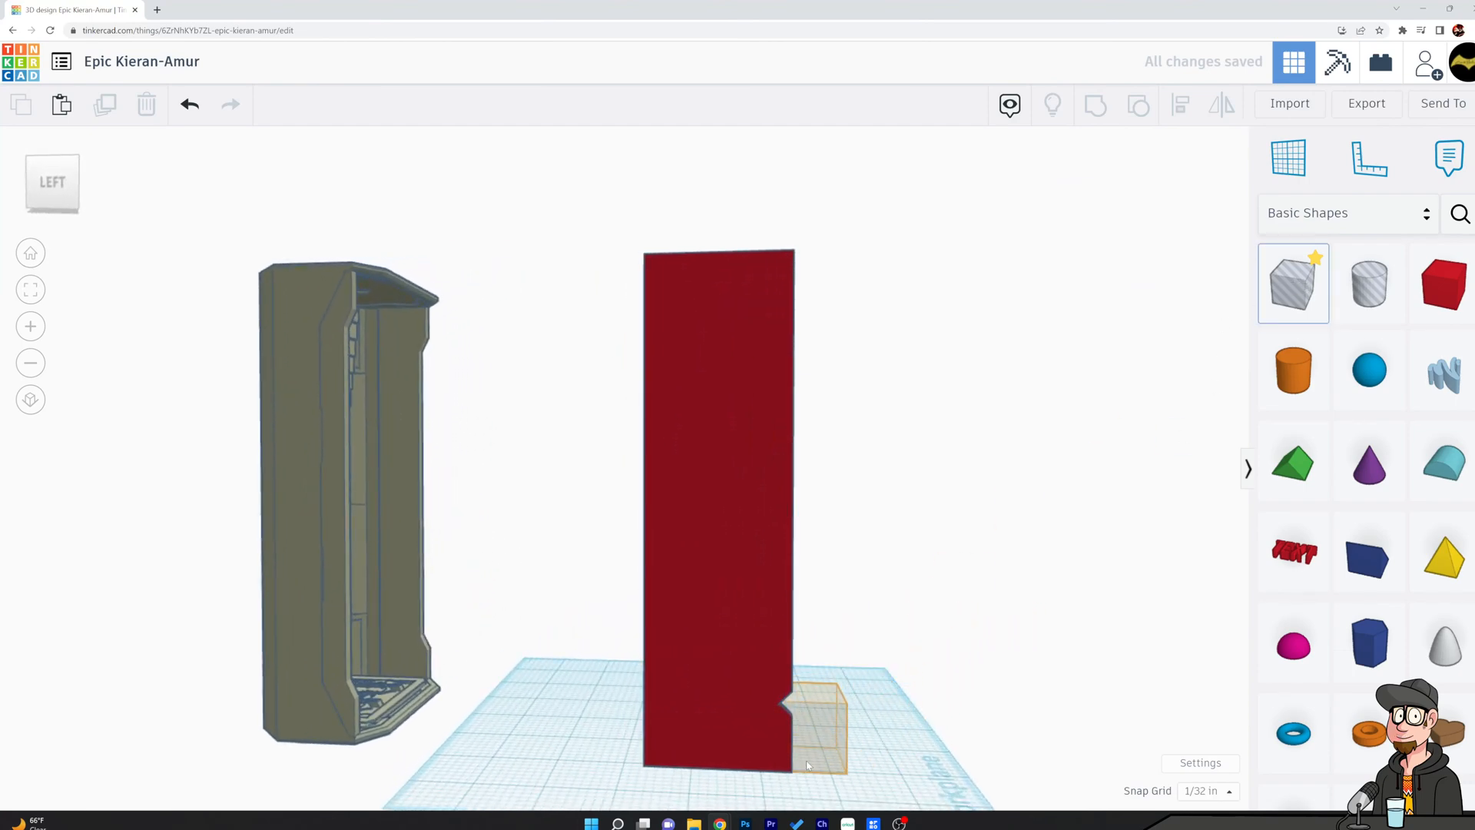
click(811, 773)
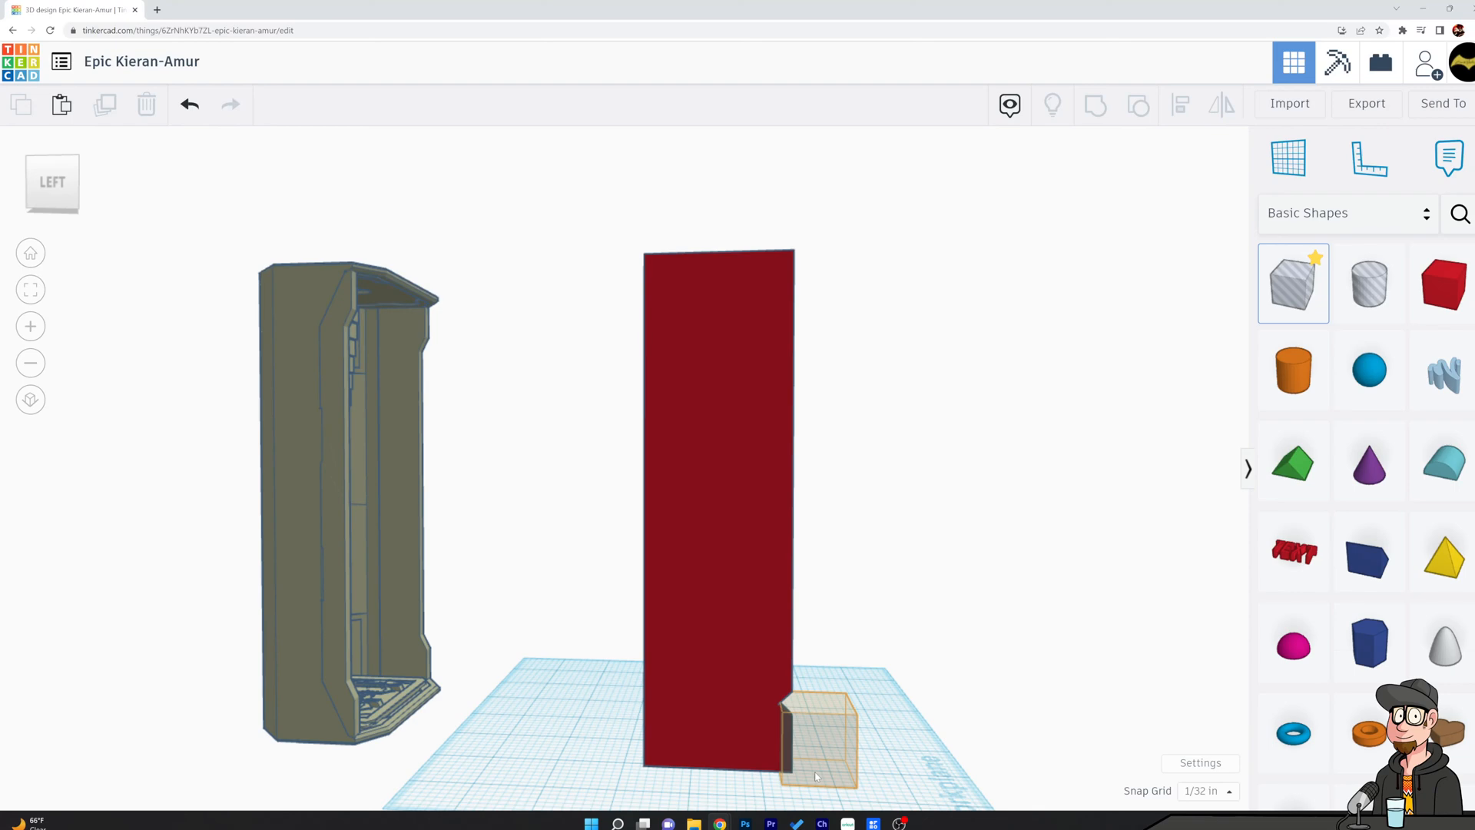
click(815, 776)
Raise the new hole box 1 in above the workplane and stretch it to about 5⅝ in tall.
drag(814, 703, 804, 413)
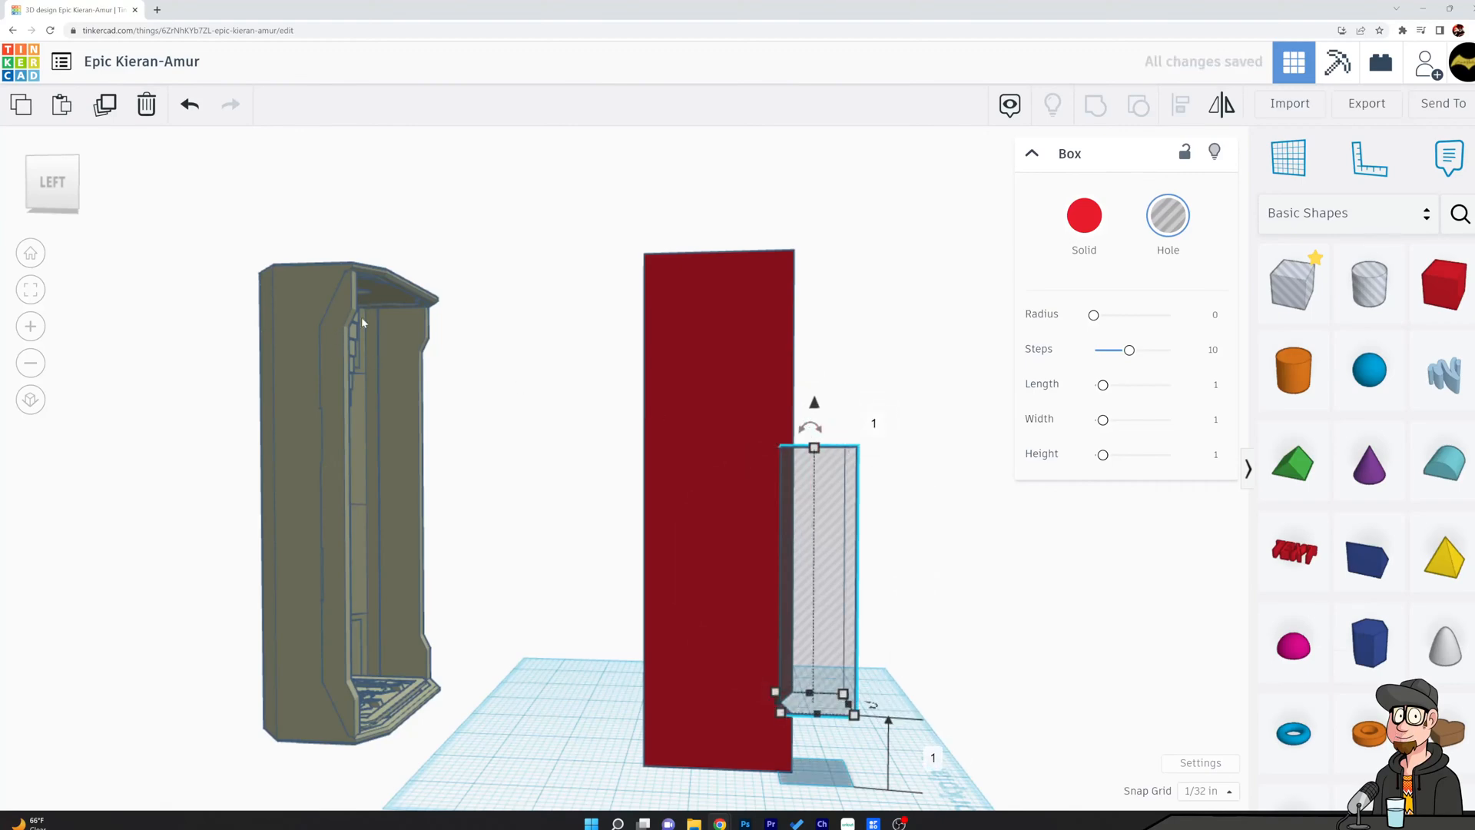
drag(813, 448, 815, 336)
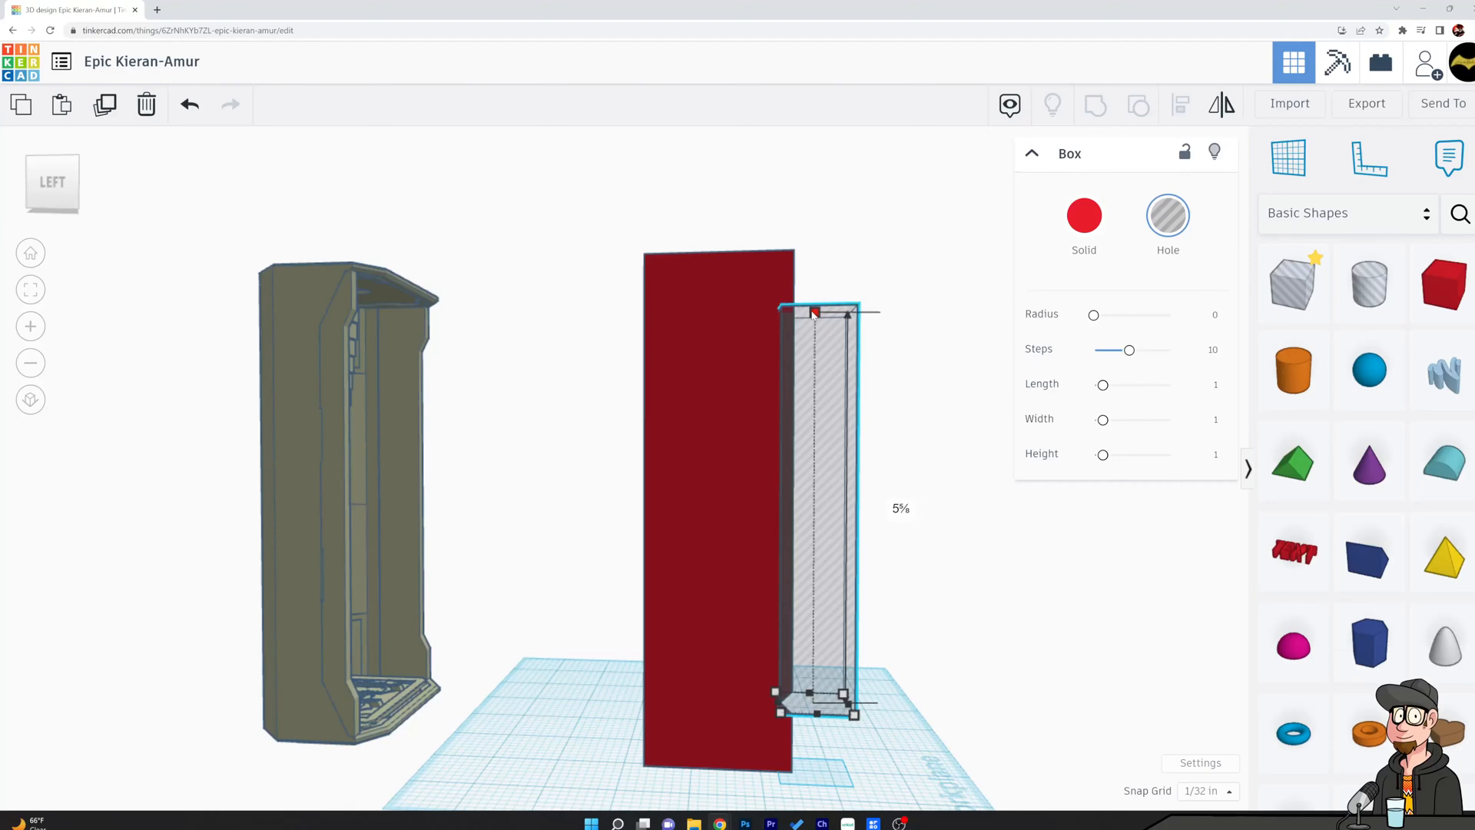
drag(815, 313, 816, 307)
click(965, 671)
Lower the tall hole box to 0.969 in above the workplane so its underside lines up with the notch.
scroll(945, 699, up, 5)
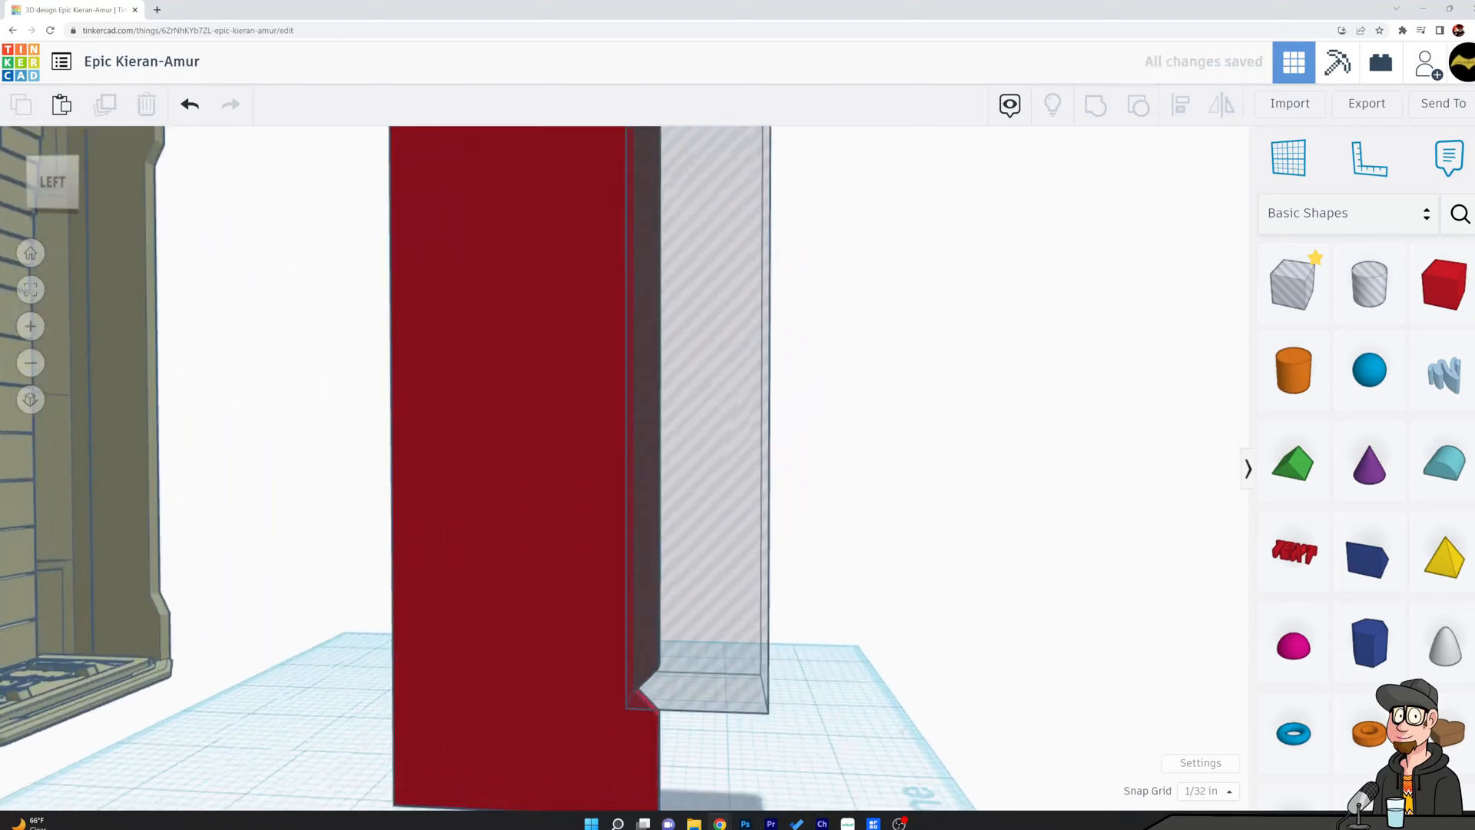
scroll(912, 730, up, 1)
right_drag(906, 722, 855, 652)
scroll(470, 720, up, 2)
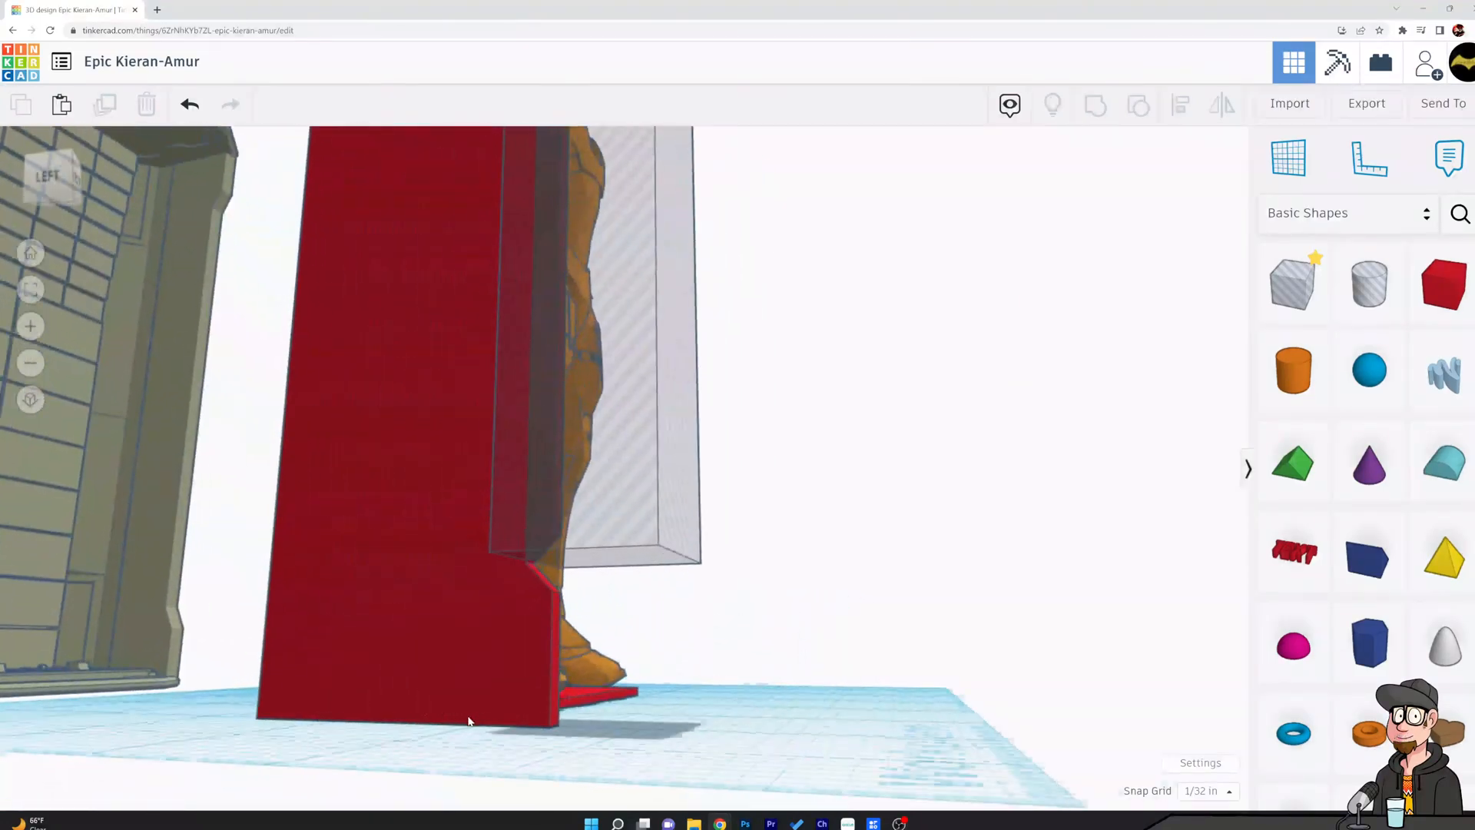
scroll(470, 721, up, 3)
click(771, 380)
right_drag(876, 576, 965, 359)
drag(739, 455, 742, 459)
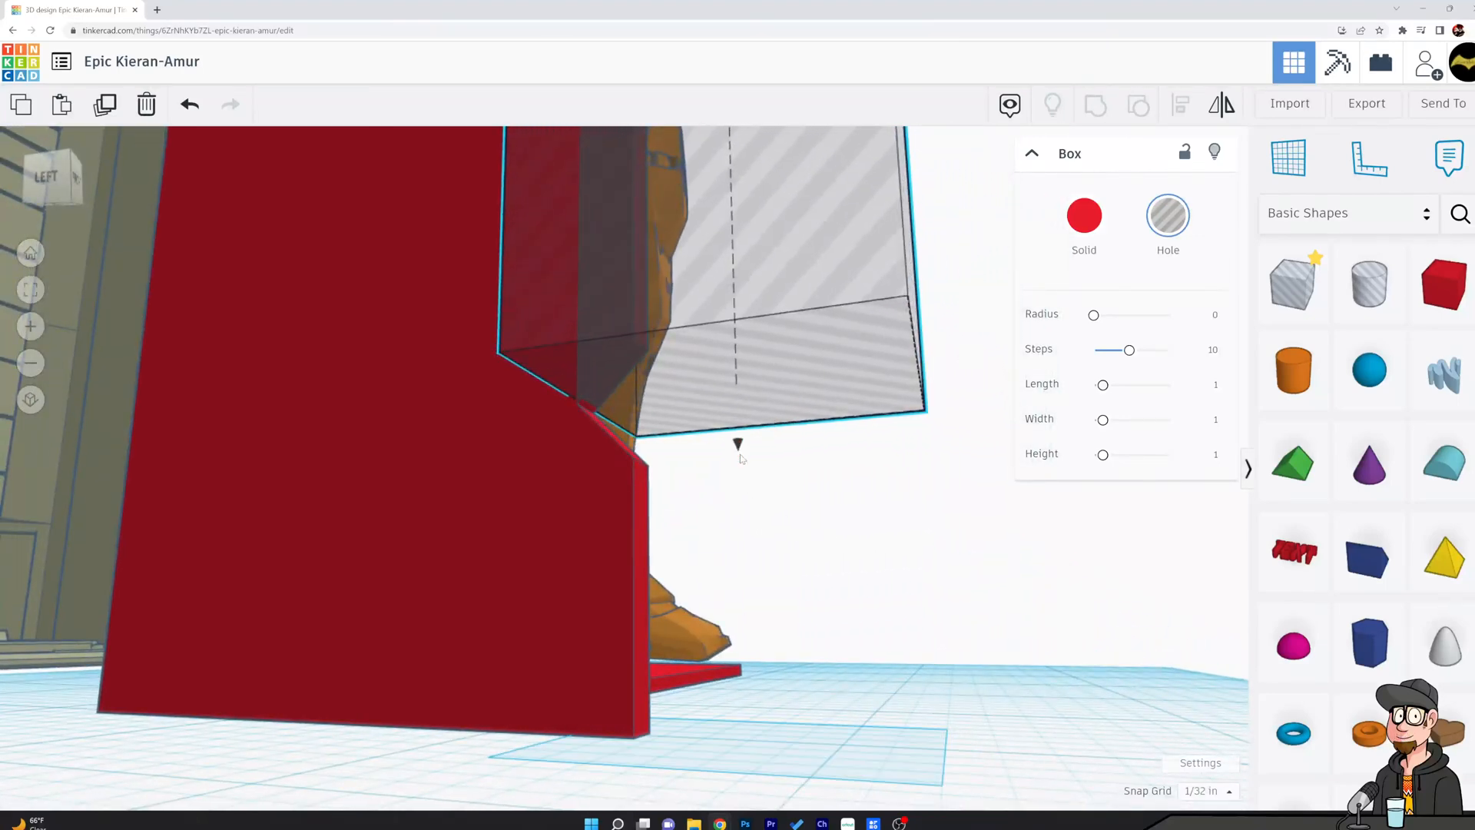
drag(740, 460, 740, 462)
Set the snap grid to 1/64 in and check the hole box's underside against the notch.
click(1215, 795)
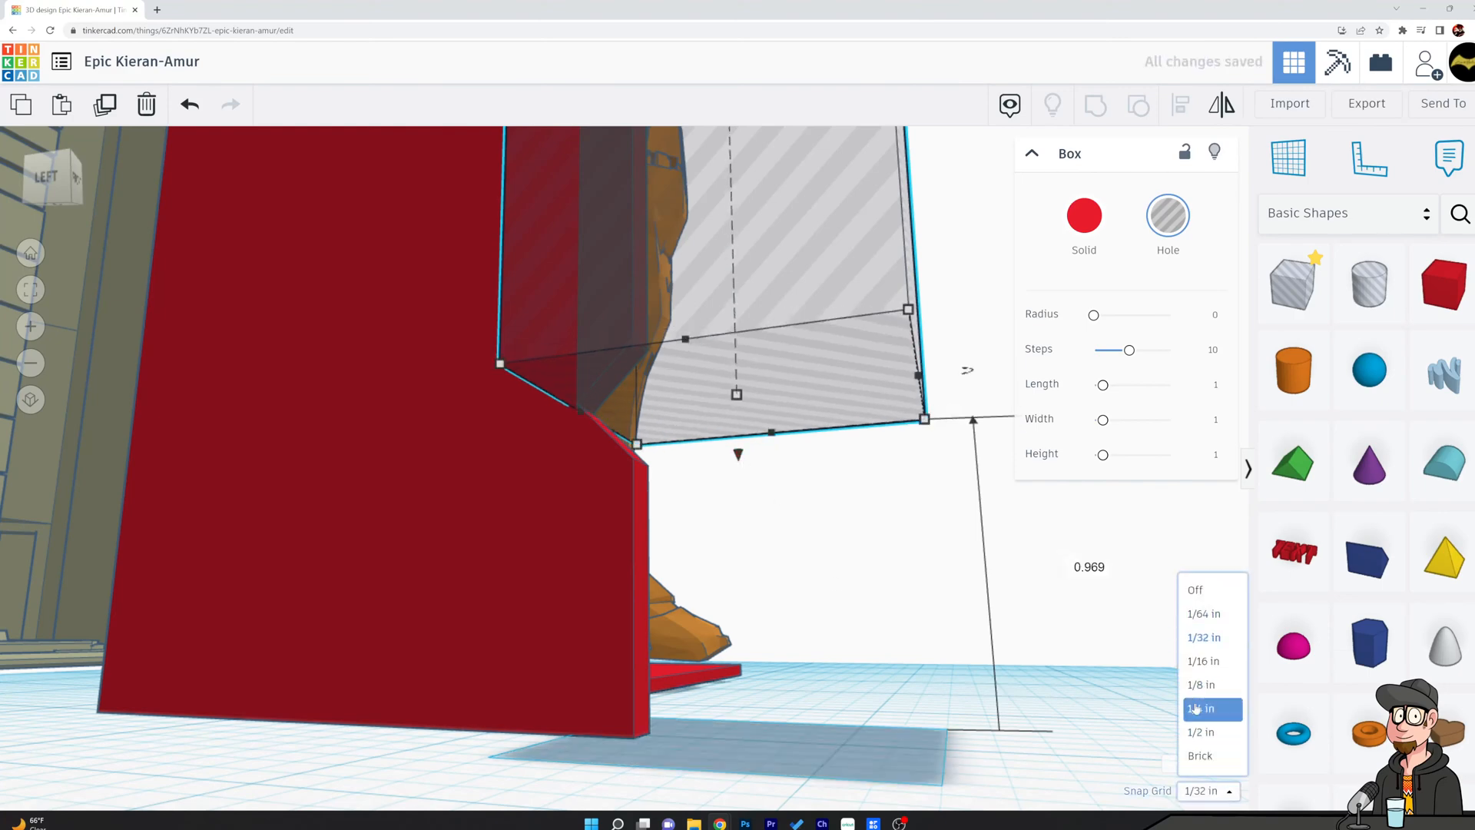
click(1207, 615)
right_drag(659, 509, 690, 536)
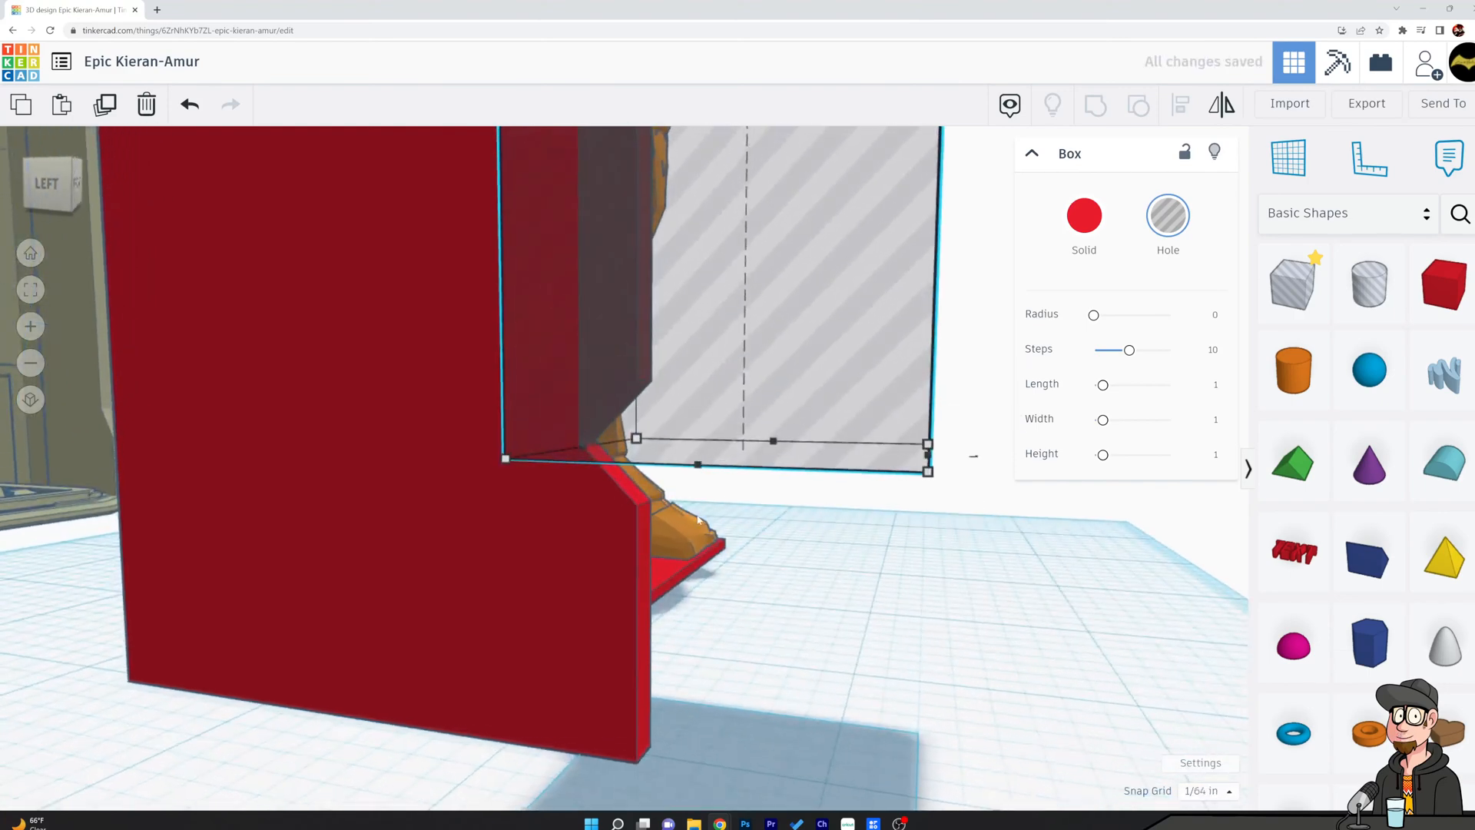
right_drag(812, 555, 798, 624)
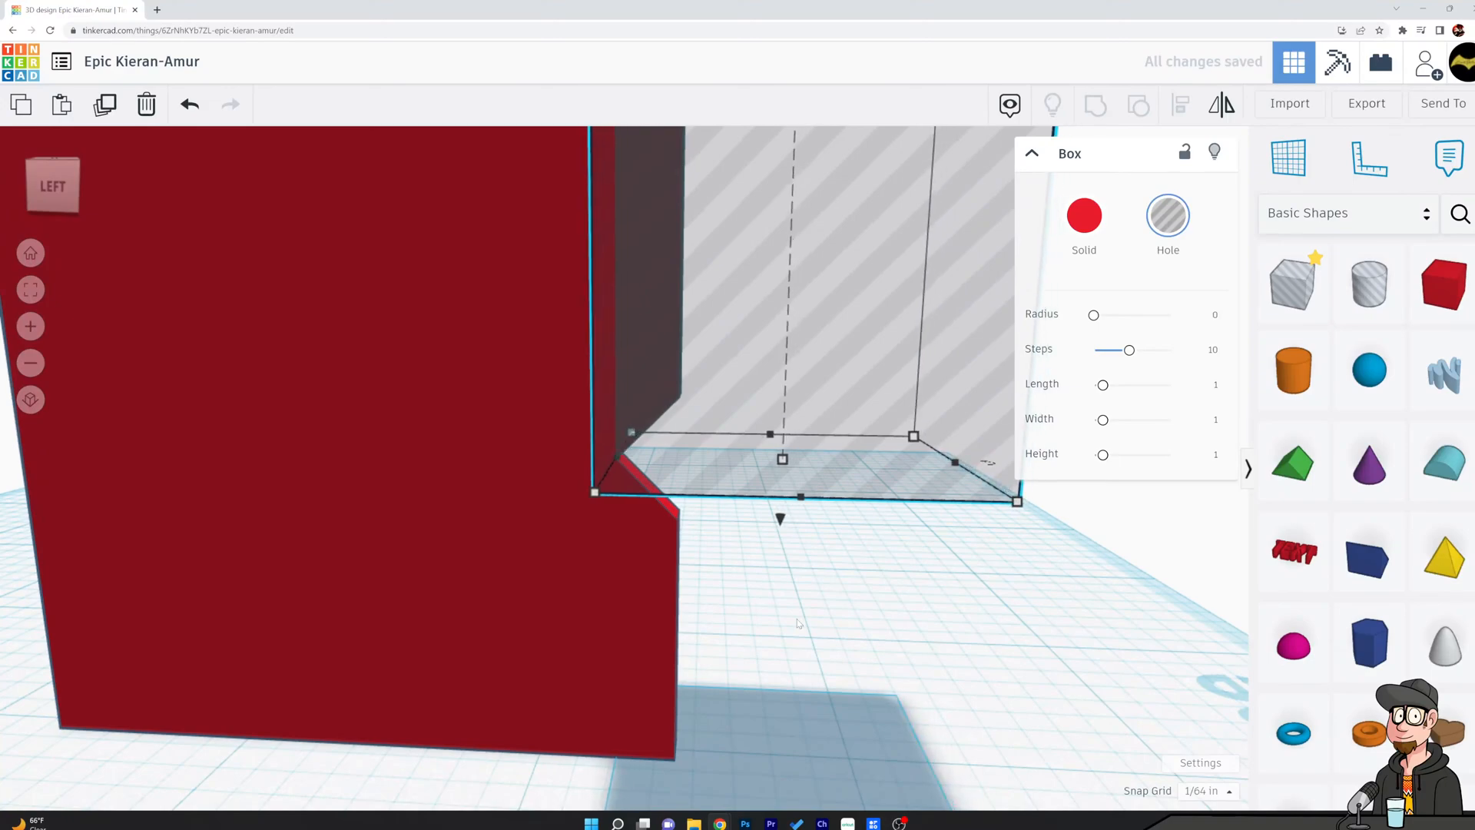
right_drag(871, 705, 816, 685)
Group the tall hole box with the upright panel to cut a long recess along its front edge.
scroll(866, 634, down, 10)
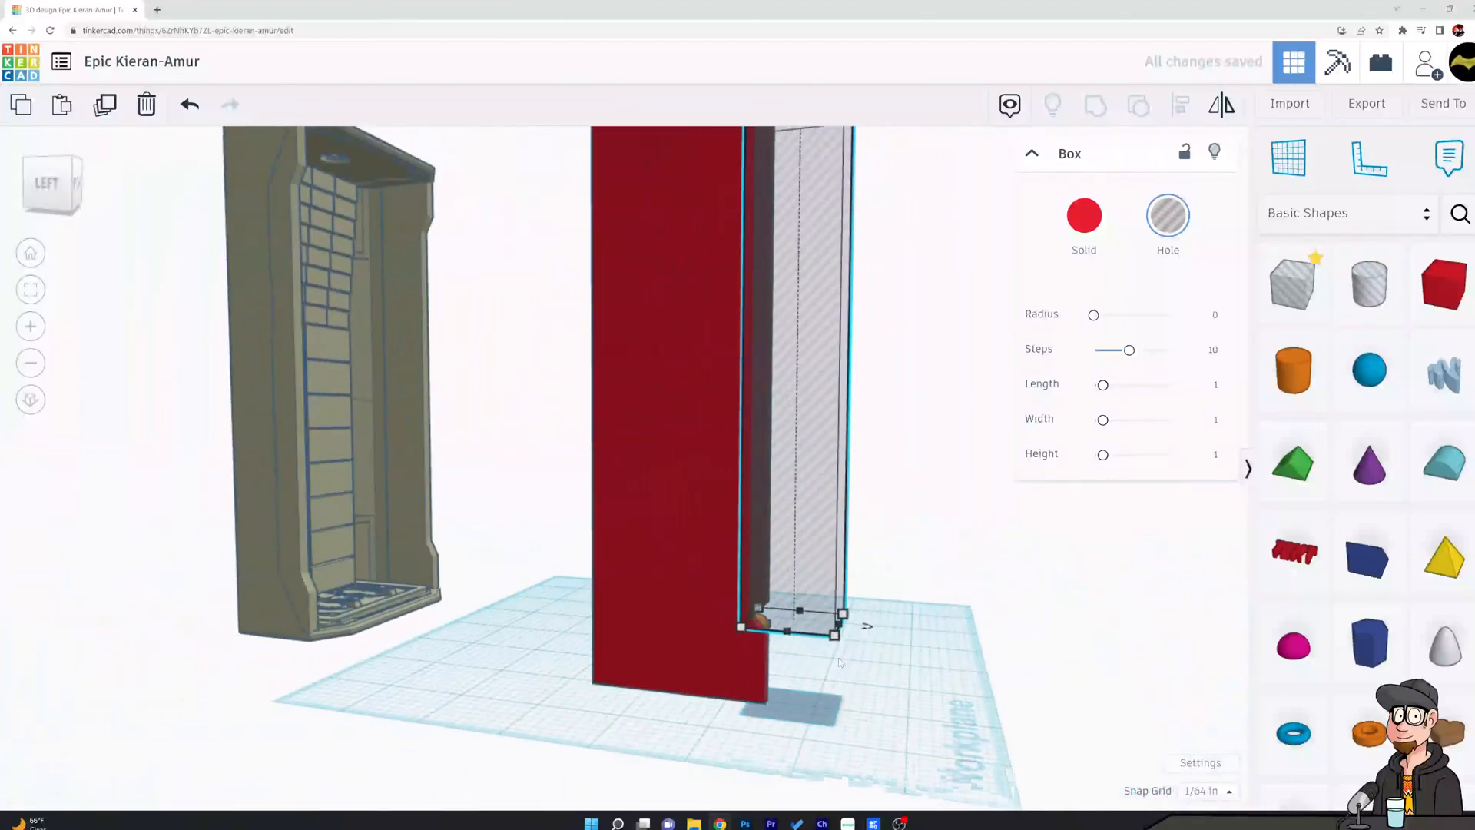
shift+click(726, 513)
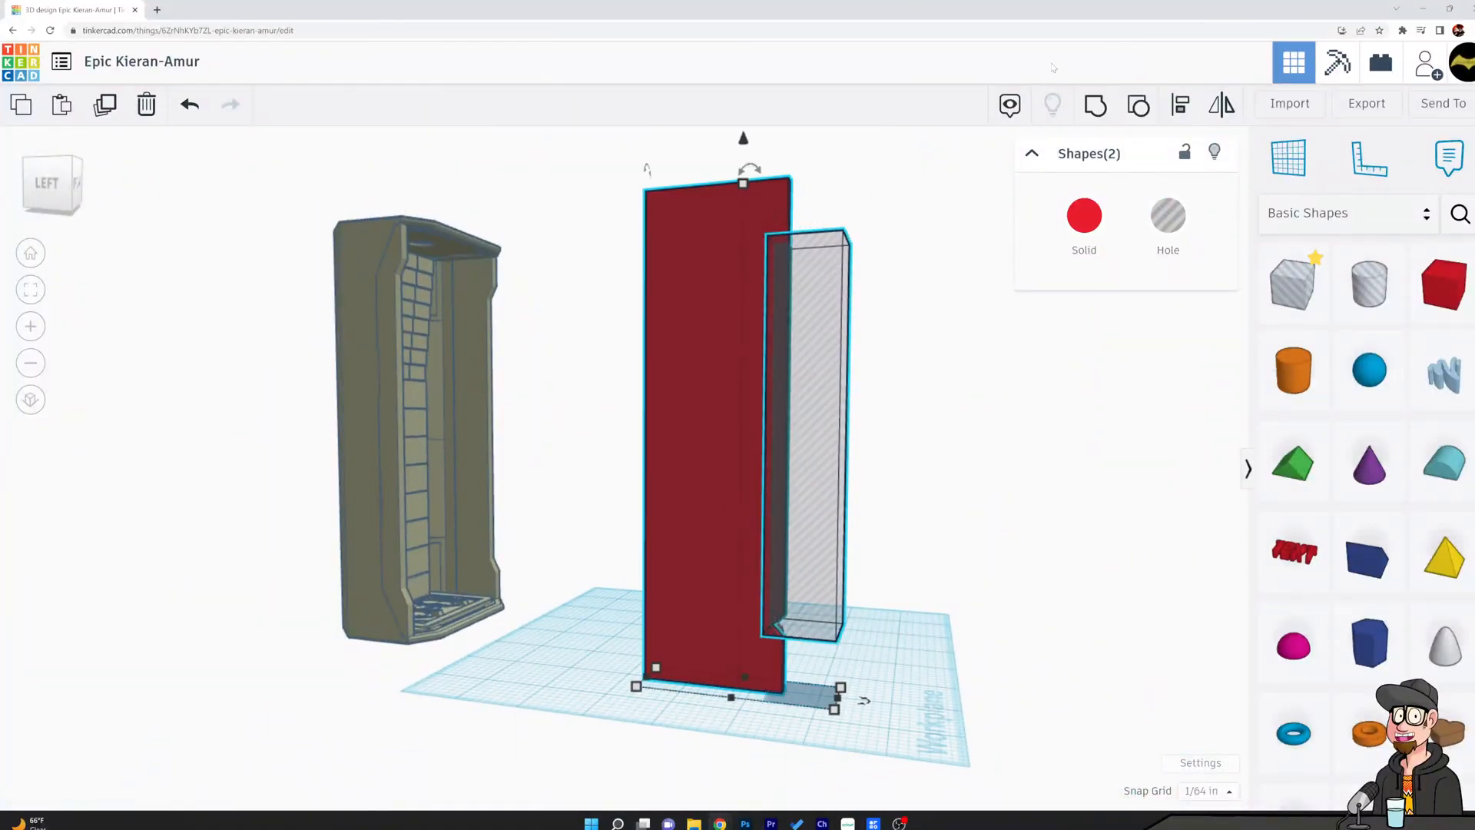
click(1097, 108)
click(922, 445)
Add a hole box in front of the panel and raise it 5.656 in, close to the recess's upper end.
right_drag(921, 445, 1227, 374)
drag(1287, 294, 807, 685)
drag(813, 614, 834, 260)
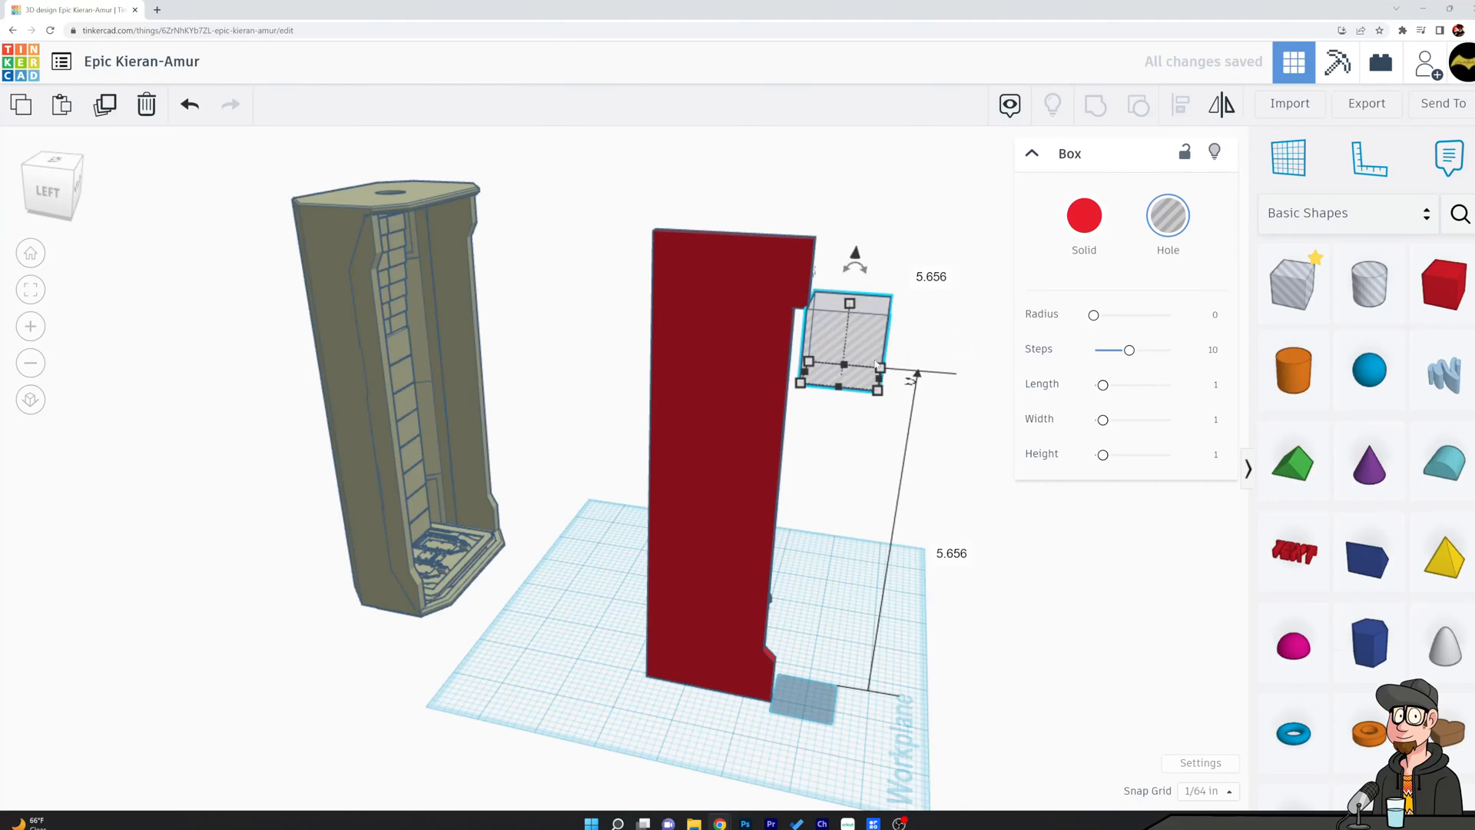
Rotate the raised hole box so it stands on its edge as a diamond facing the panel's side.
scroll(881, 355, up, 5)
middle_drag(882, 240, 888, 661)
right_drag(875, 599, 878, 565)
drag(812, 607, 903, 605)
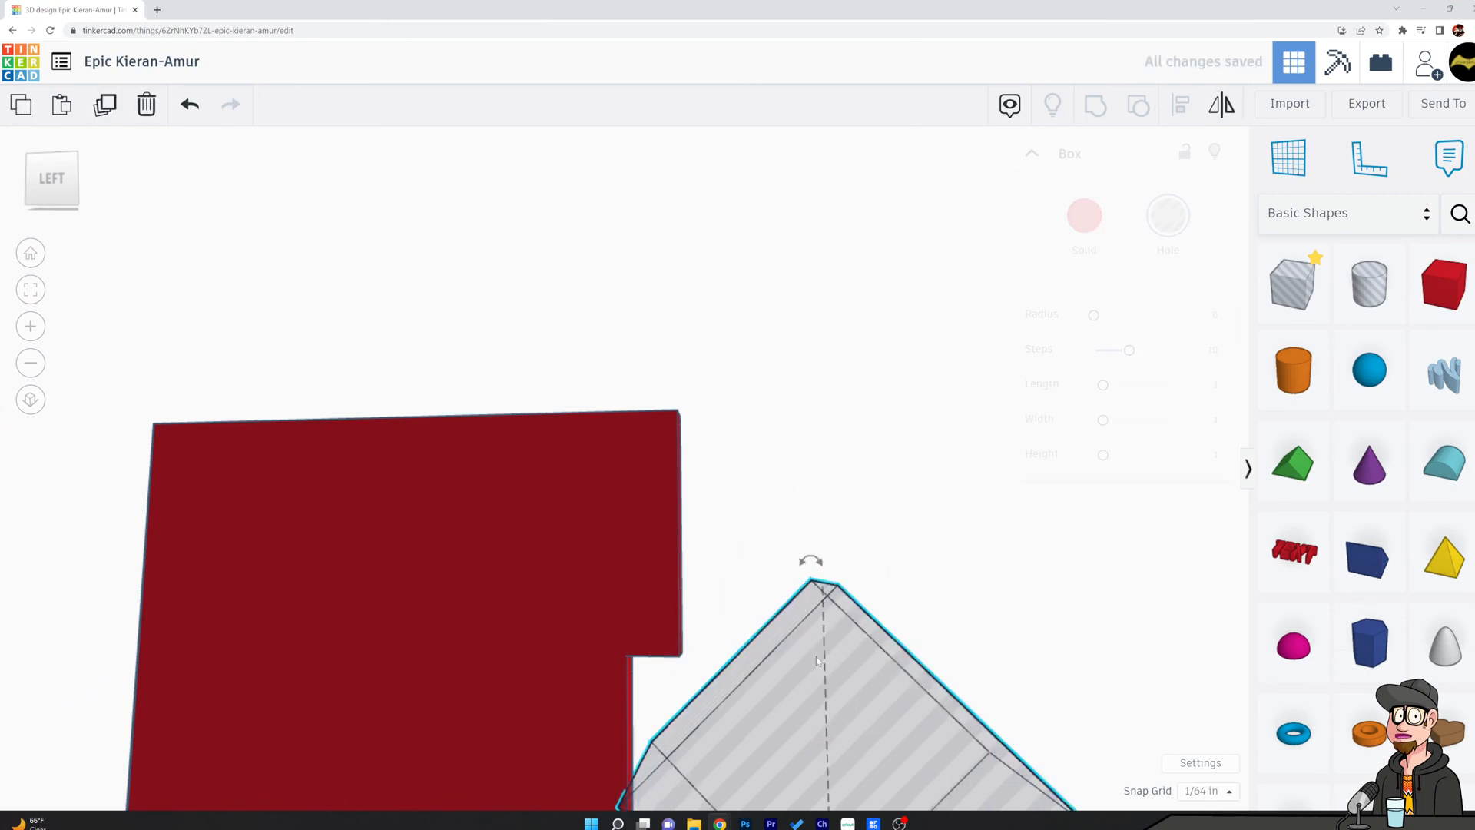
scroll(794, 708, down, 3)
Raise the diamond-oriented hole box and shift it over the square corner at the recess's upper end.
middle_drag(832, 803, 832, 530)
drag(825, 664, 833, 616)
right_drag(828, 288, 680, 300)
scroll(689, 435, up, 5)
right_drag(868, 441, 866, 420)
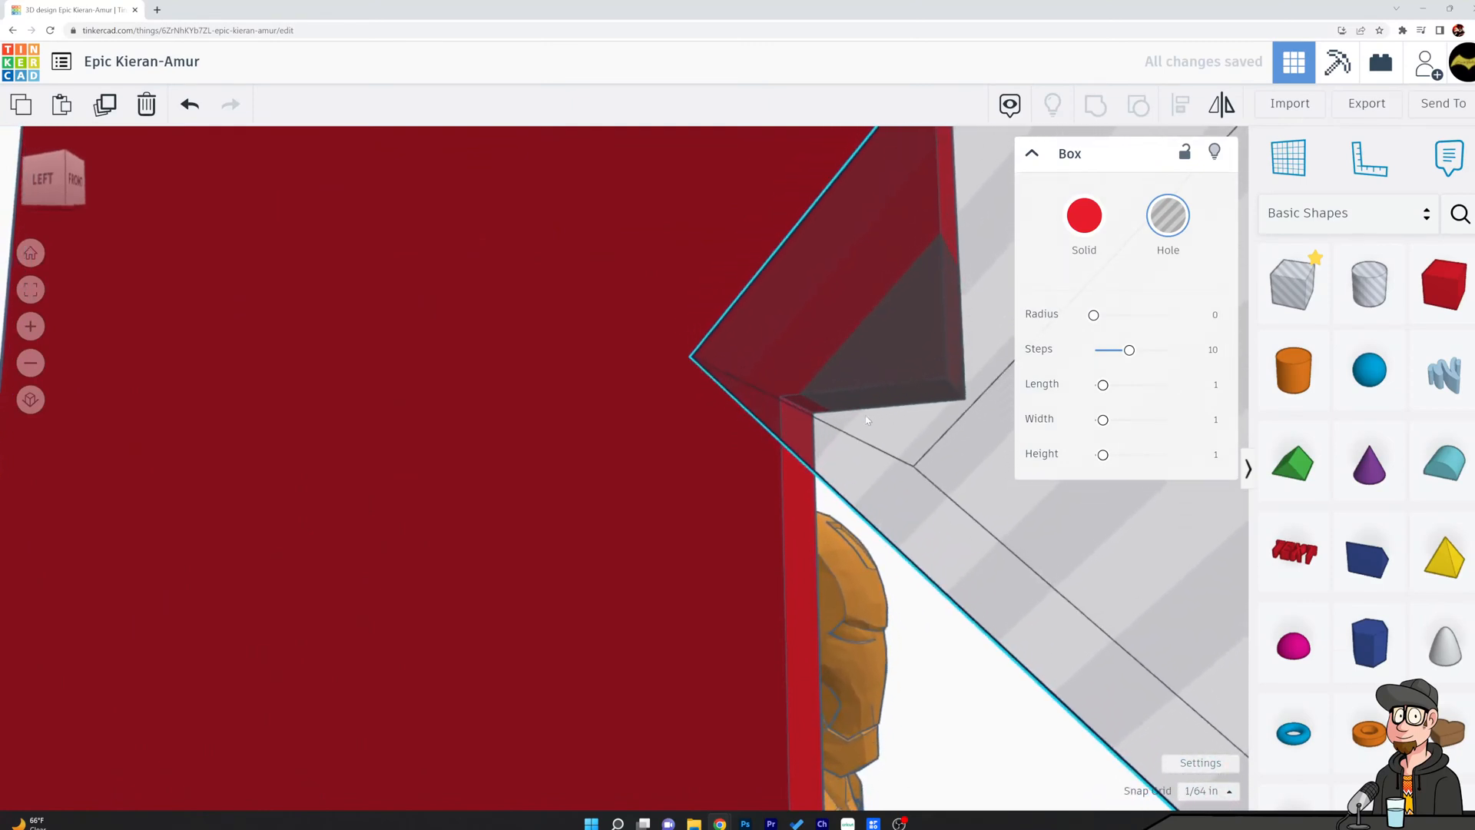
key(Left)
scroll(1014, 624, down, 5)
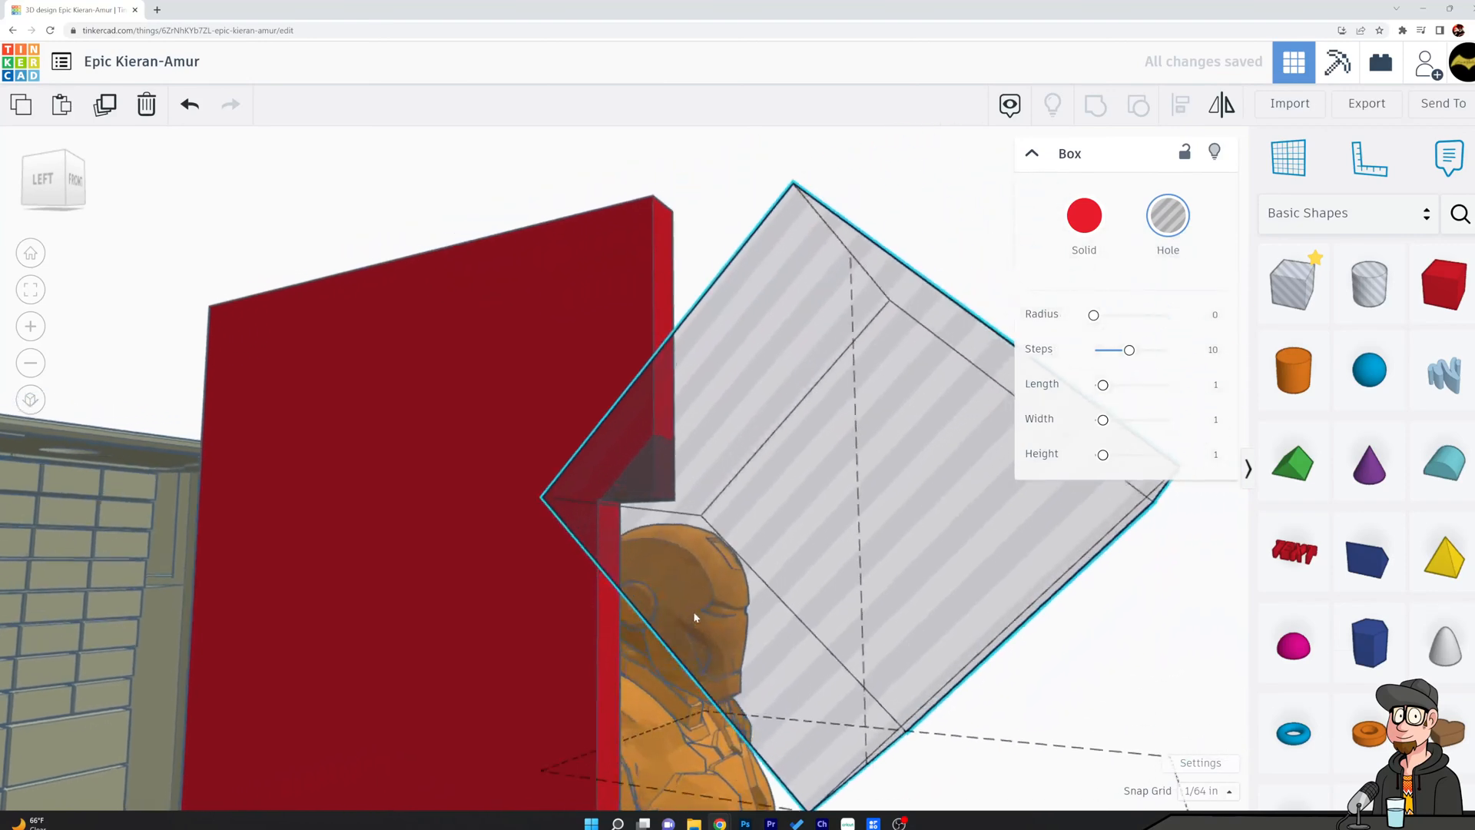
right_drag(858, 644, 878, 659)
scroll(878, 661, down, 2)
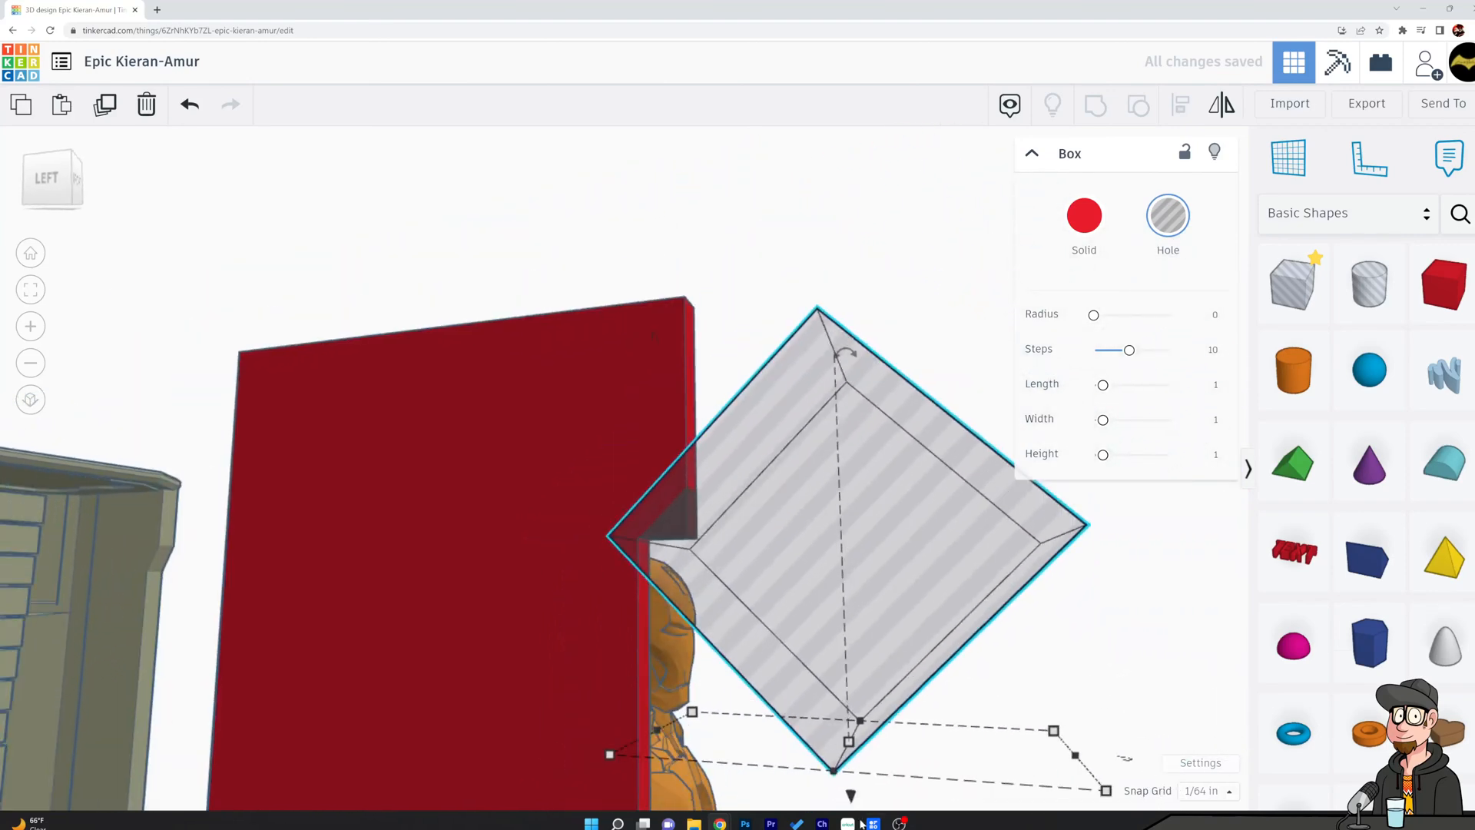
Raise the diamond hole box 0.016 in and nudge it slightly outward at the recess's upper corner.
drag(853, 796, 853, 794)
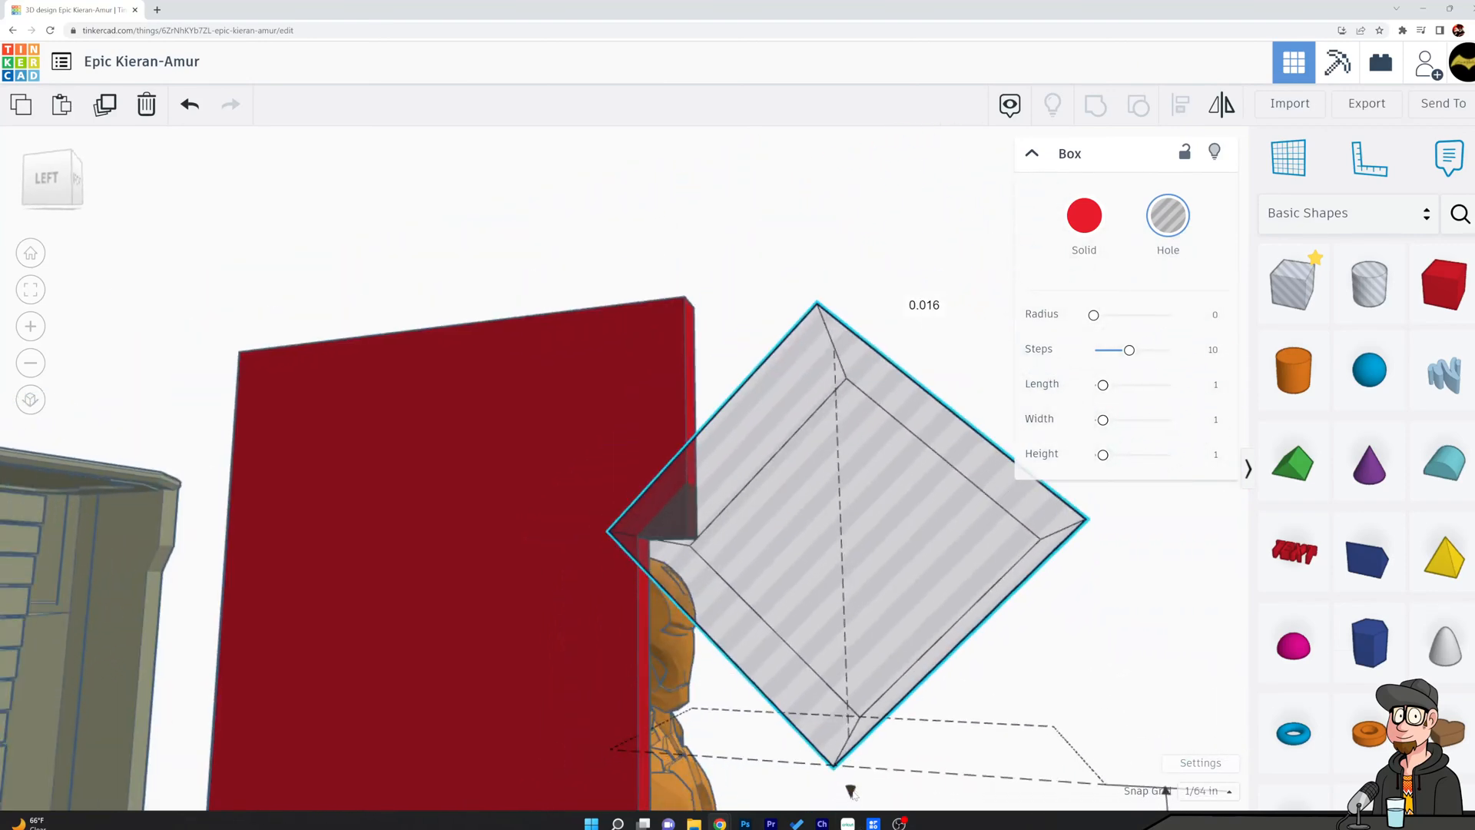
scroll(610, 625, up, 4)
middle_drag(794, 592, 818, 645)
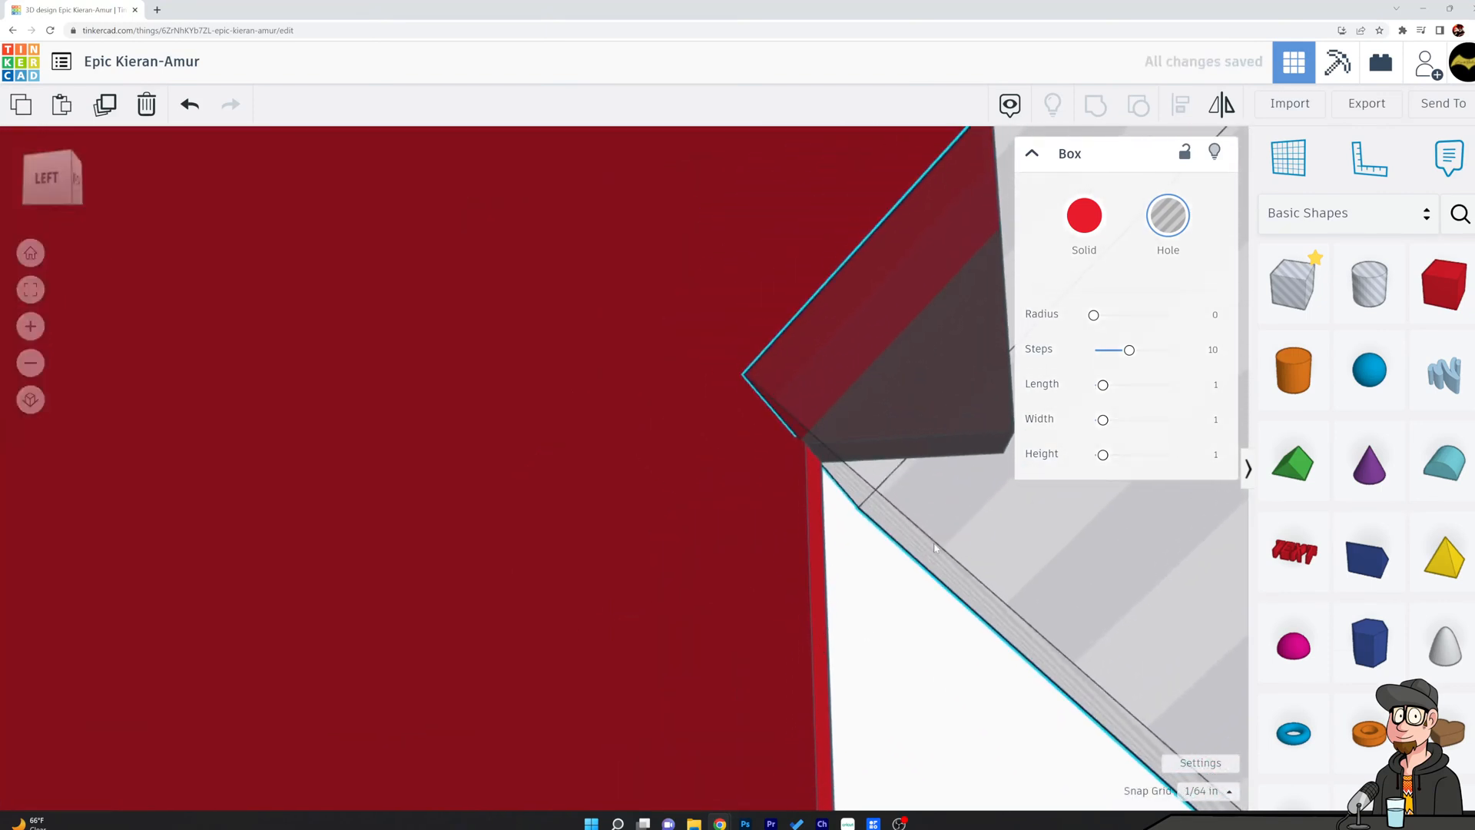
key(Right)
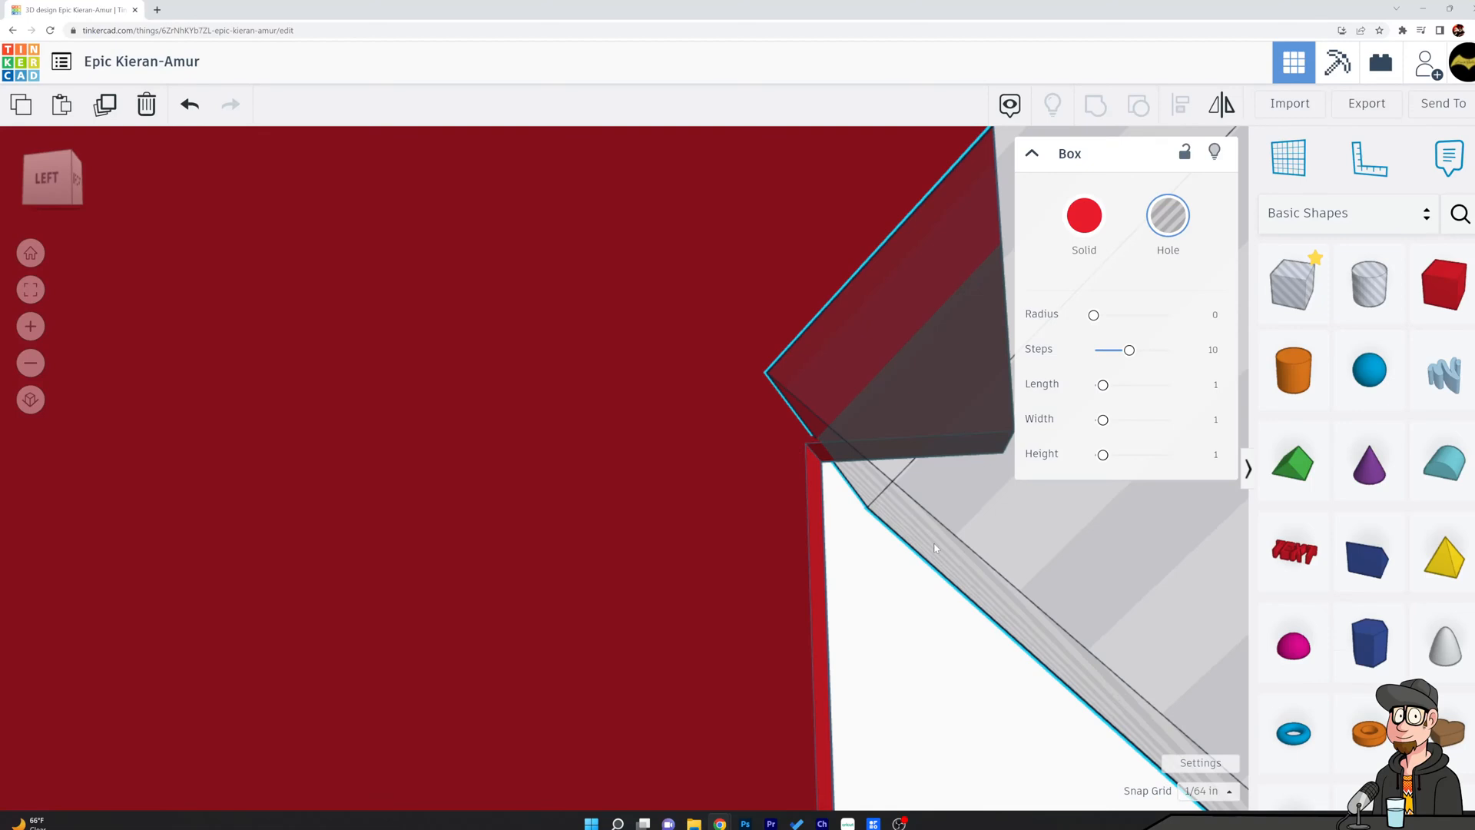
Turn the snap grid off and nudge the diamond hole box in fine increments back into the panel.
click(1210, 791)
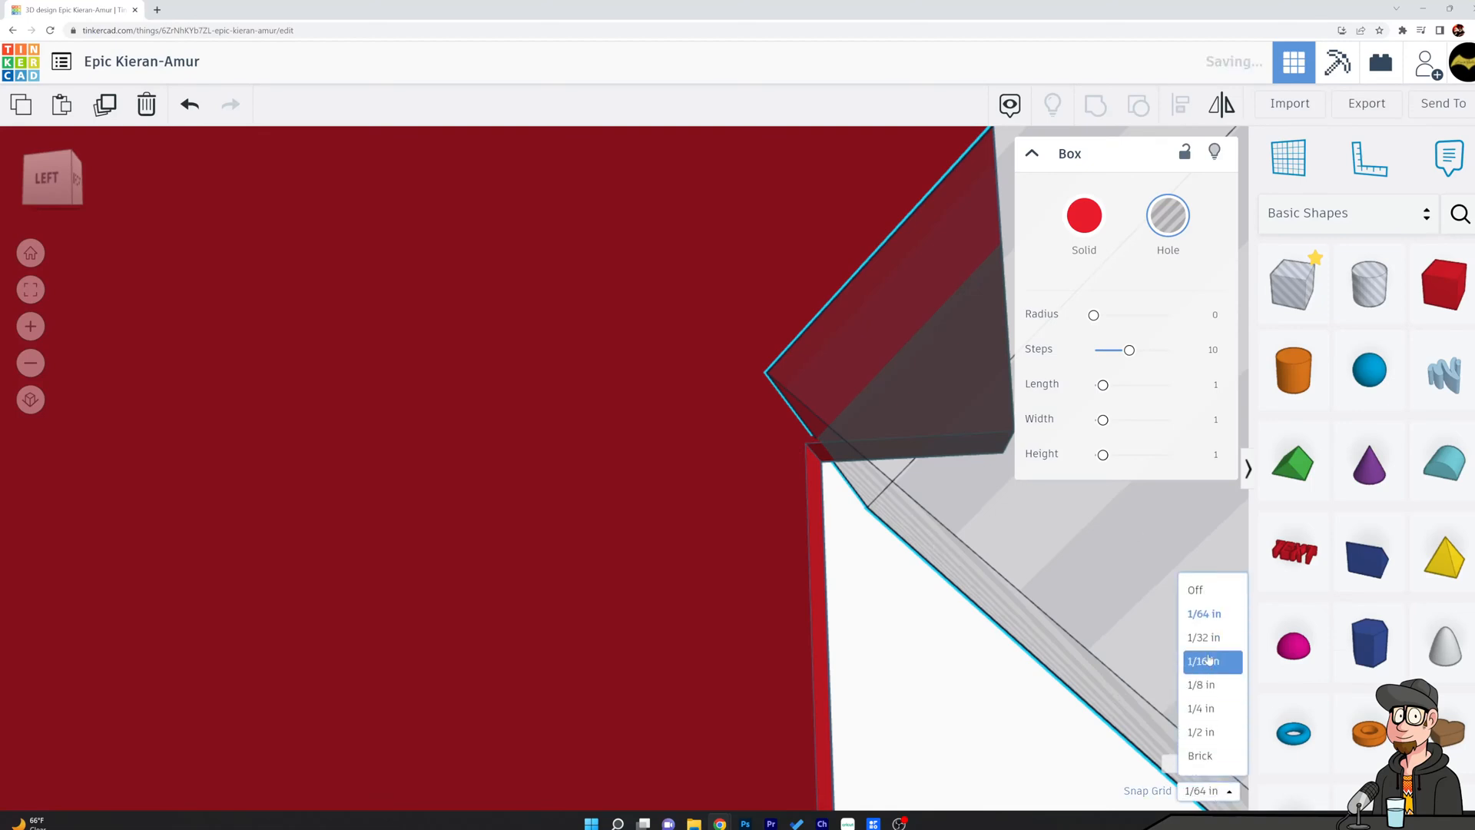
click(1219, 592)
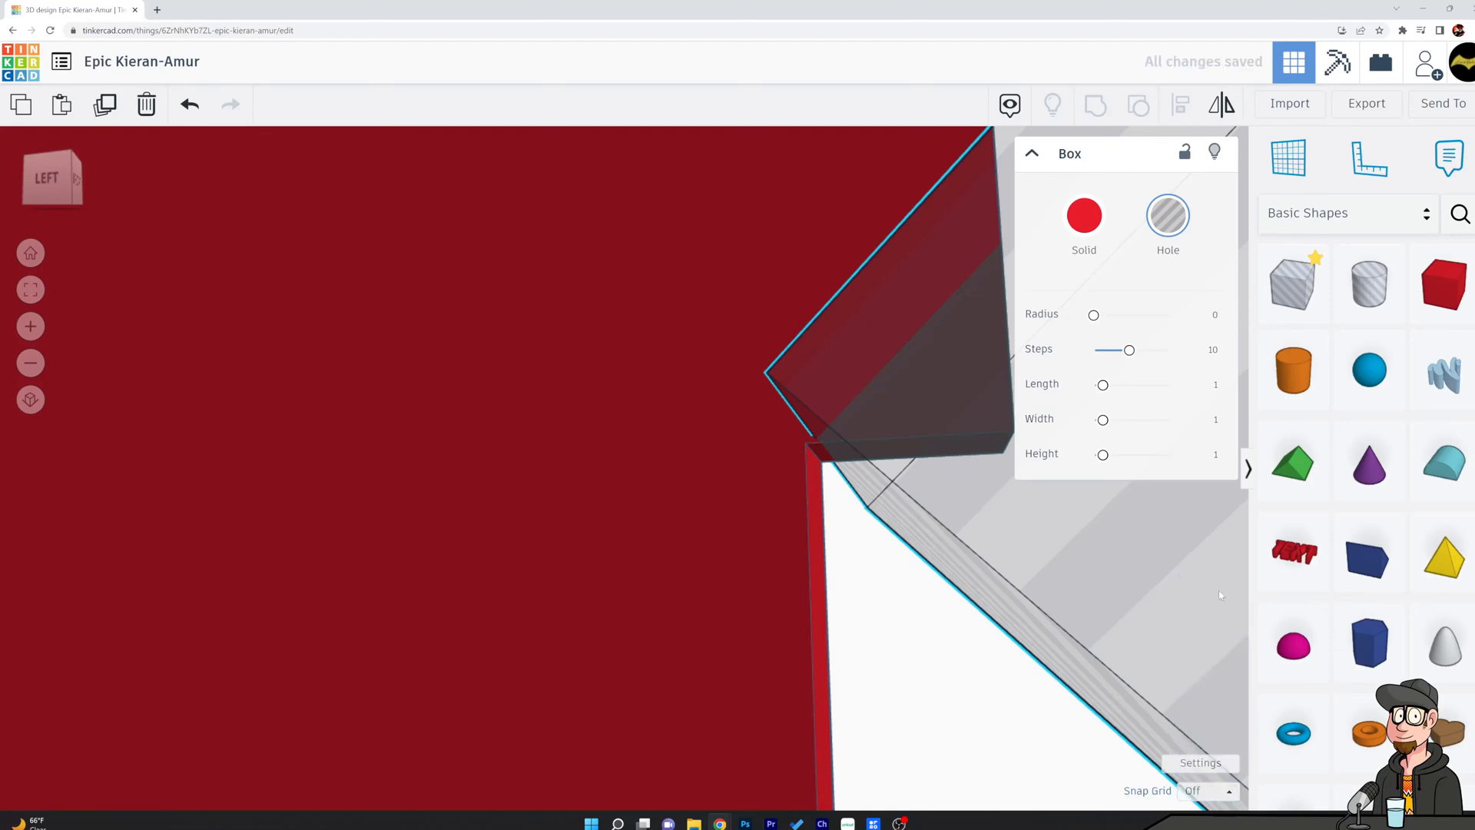
key(Left)
key(Left)
key(Left)
key(Left)
key(Left)
key(Left)
key(Left)
key(Left)
key(Left)
key(Left)
key(Left)
key(Left)
key(Left)
key(Left)
key(Left)
key(Left)
key(Left)
key(Left)
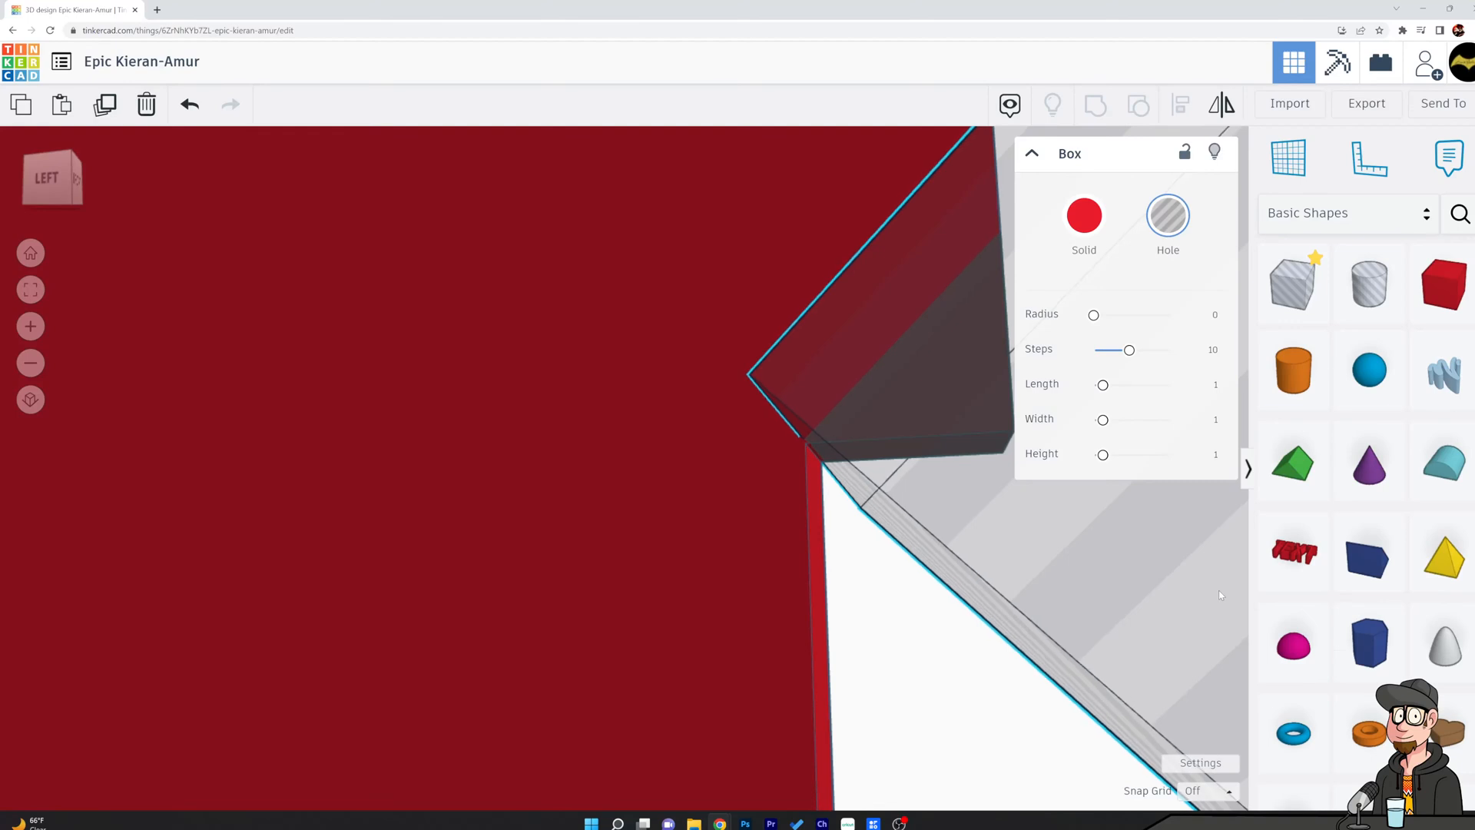
Lower the diamond hole box by 0.006 in to line it up with the recess's upper corner.
scroll(1409, 649, down, 2)
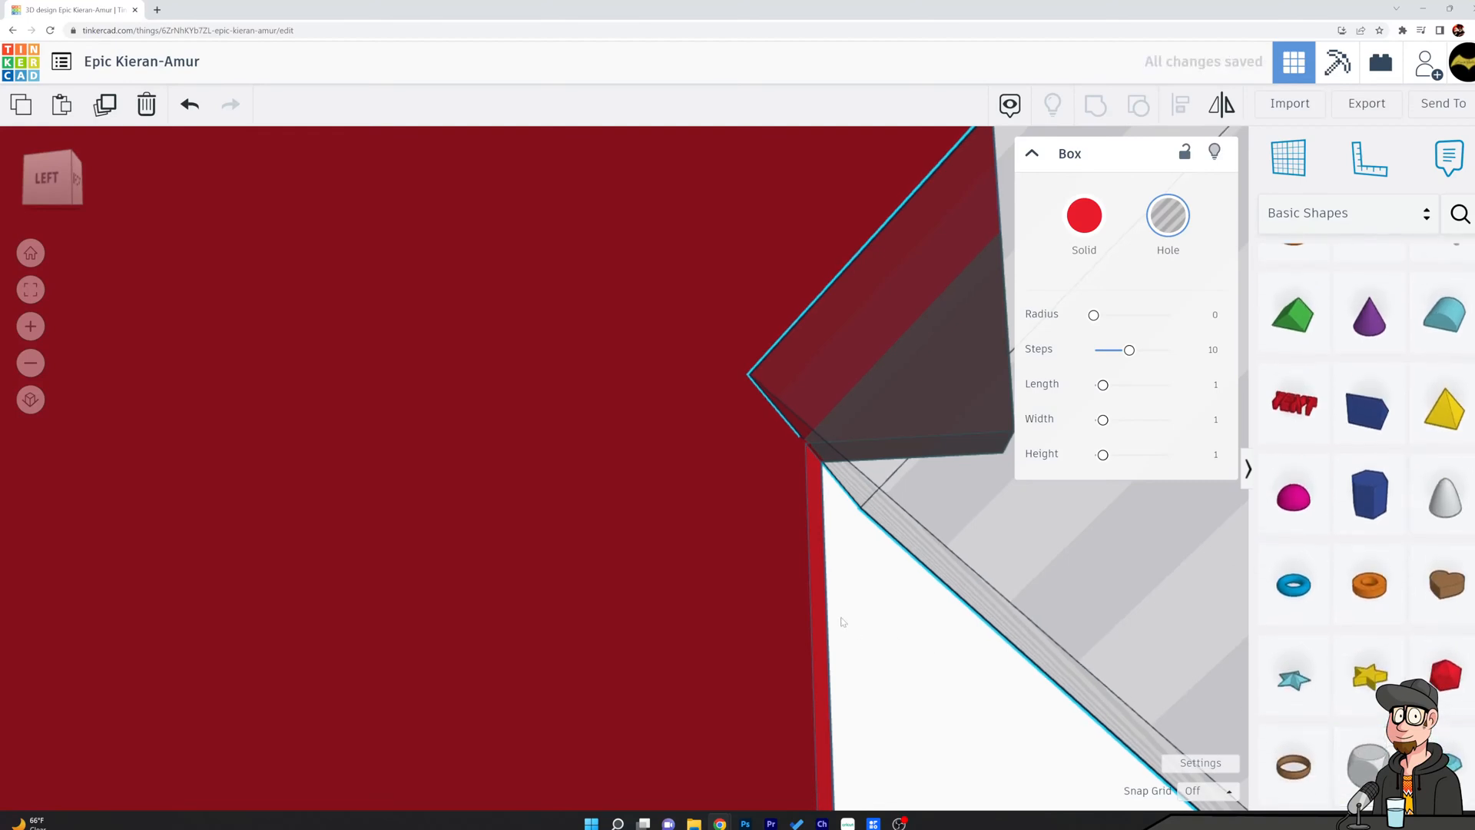
scroll(812, 554, down, 2)
middle_drag(897, 612, 800, 533)
middle_drag(892, 602, 991, 643)
scroll(990, 643, down, 4)
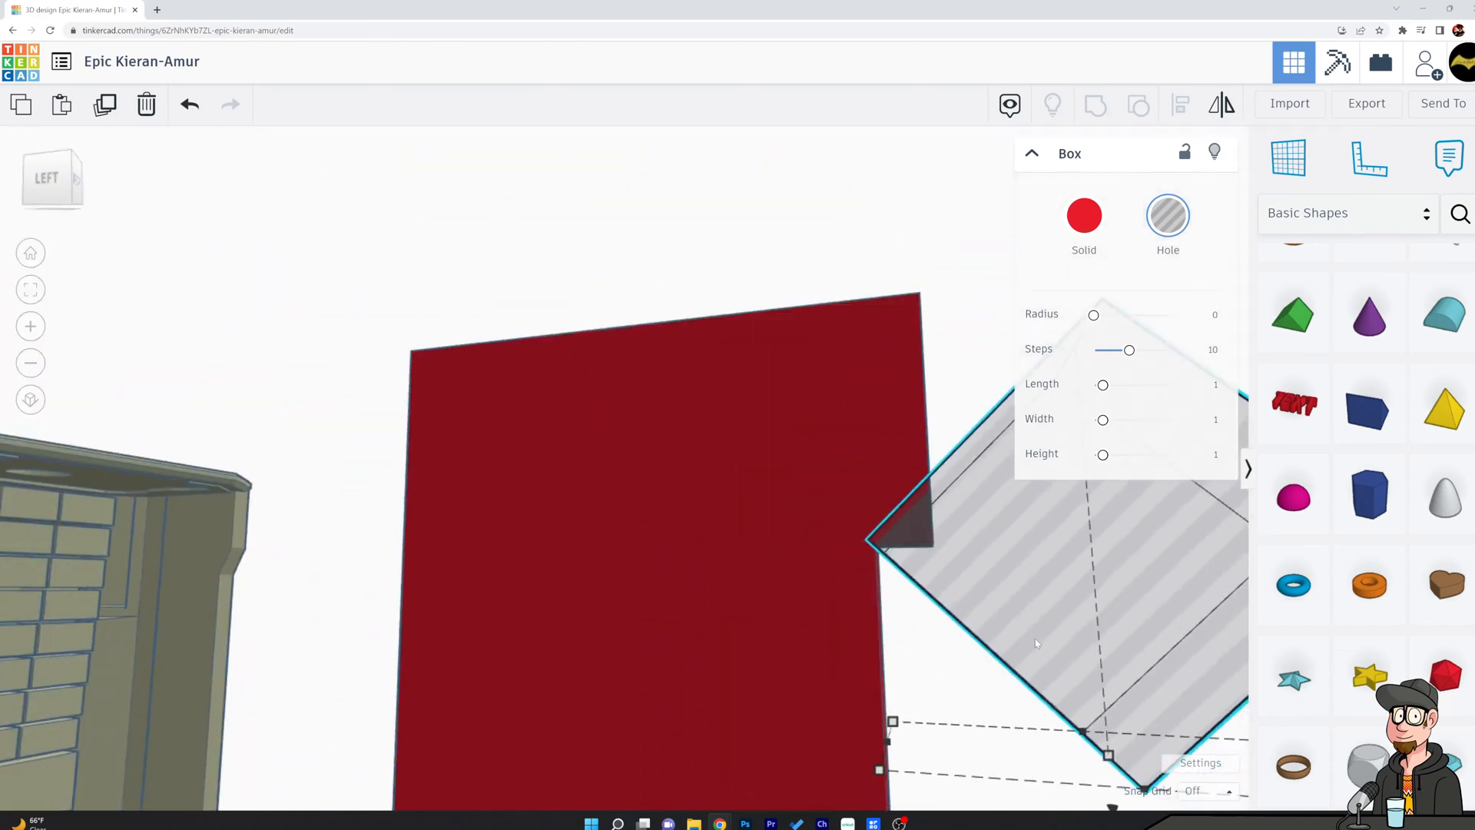
drag(1112, 809, 1112, 812)
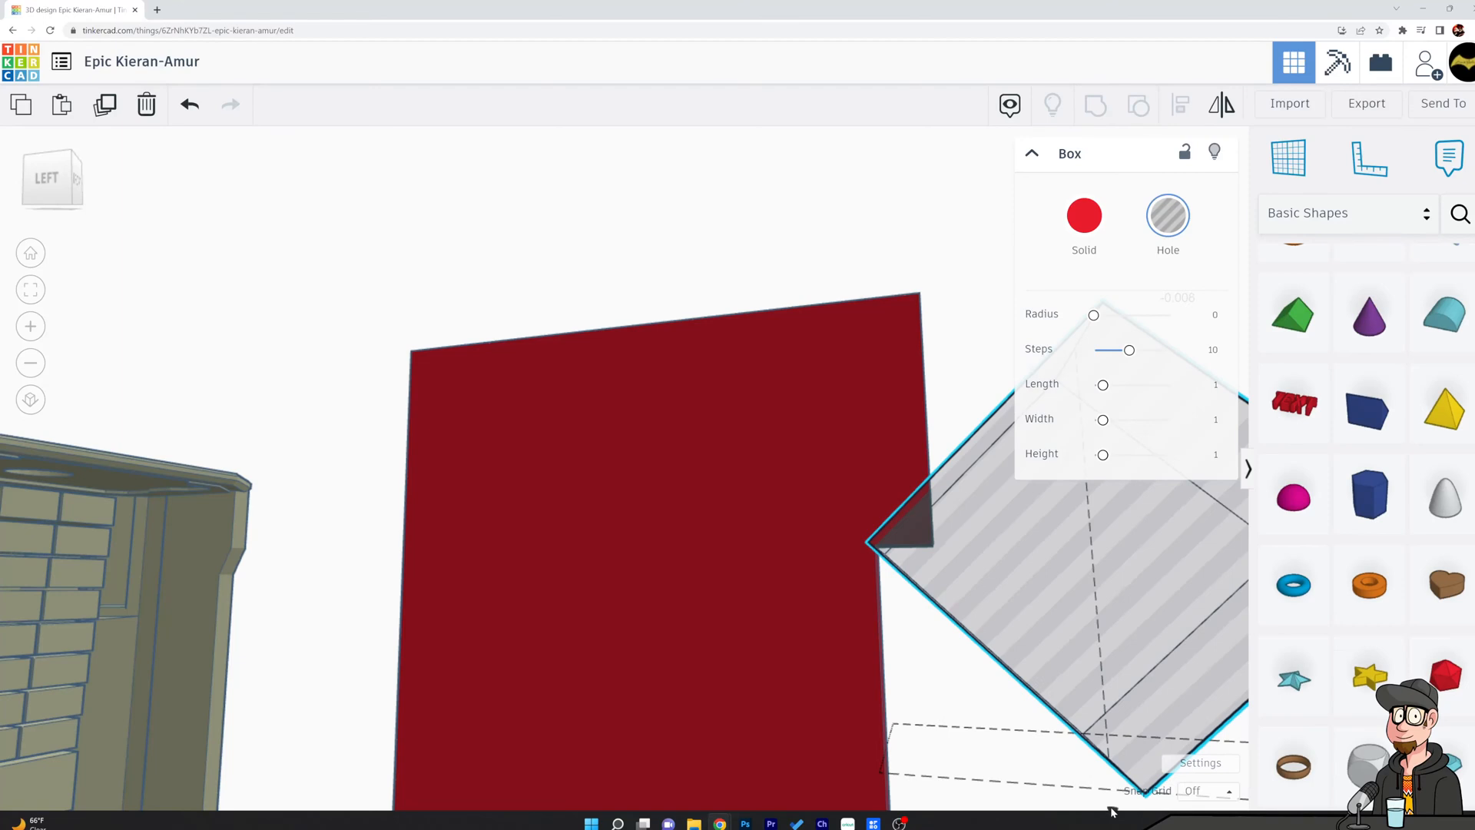
Examine from several angles how the diamond hole box's edges meet the recess's upper corner.
scroll(896, 576, up, 3)
scroll(883, 559, up, 2)
scroll(862, 530, down, 2)
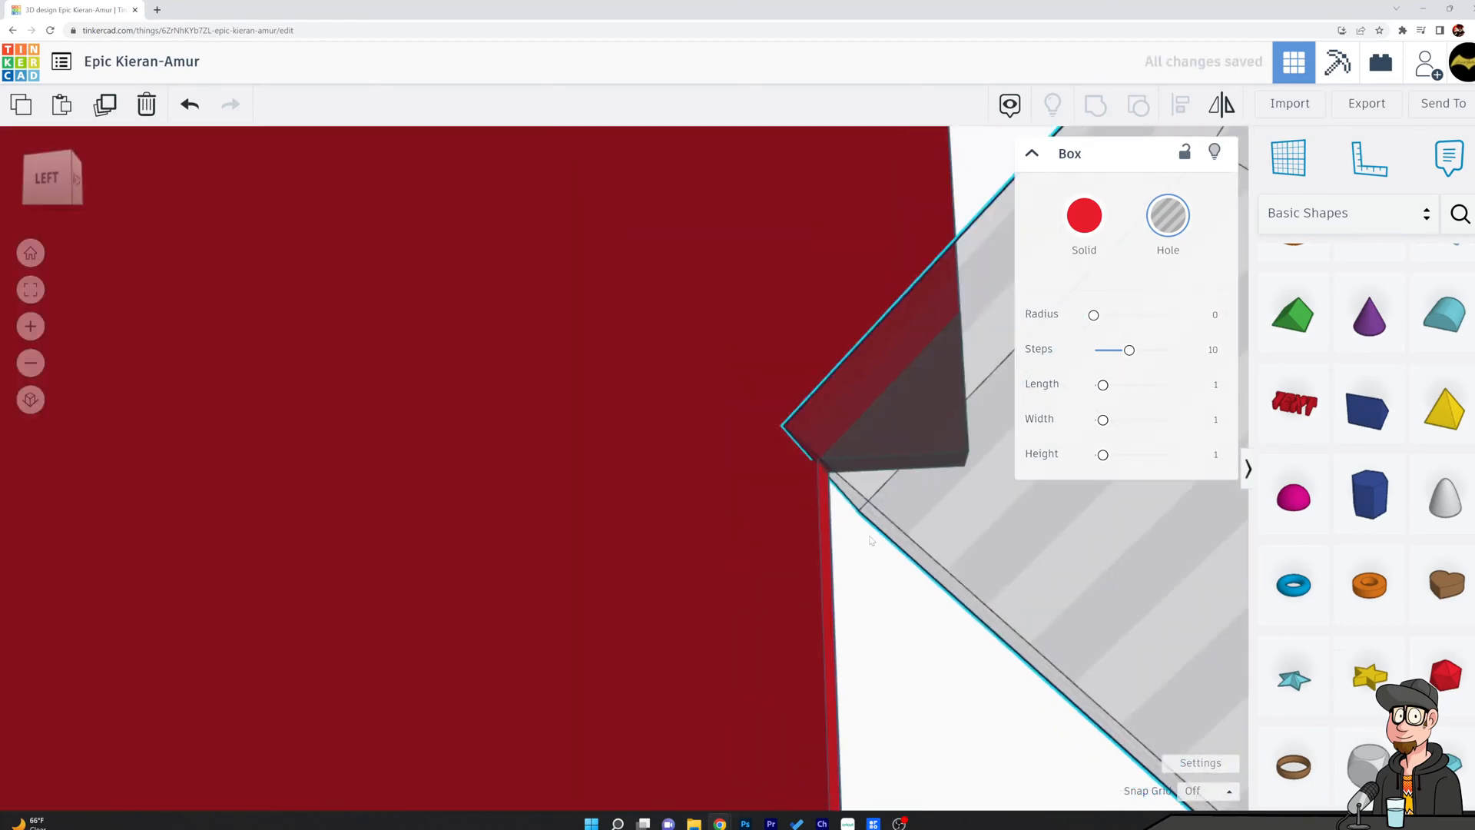
middle_drag(866, 503, 879, 584)
scroll(878, 583, up, 2)
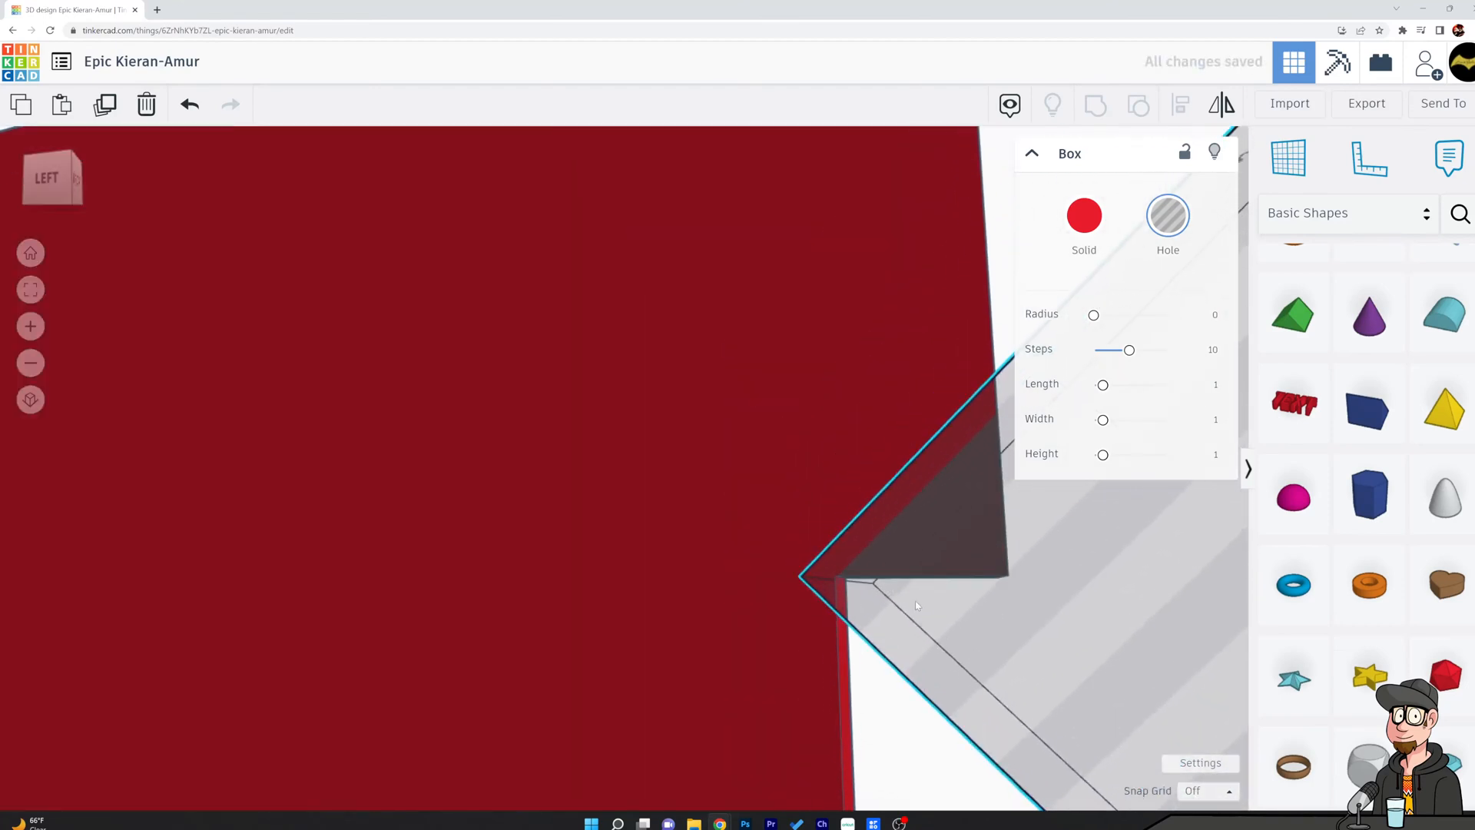
scroll(914, 607, up, 2)
right_drag(936, 611, 981, 619)
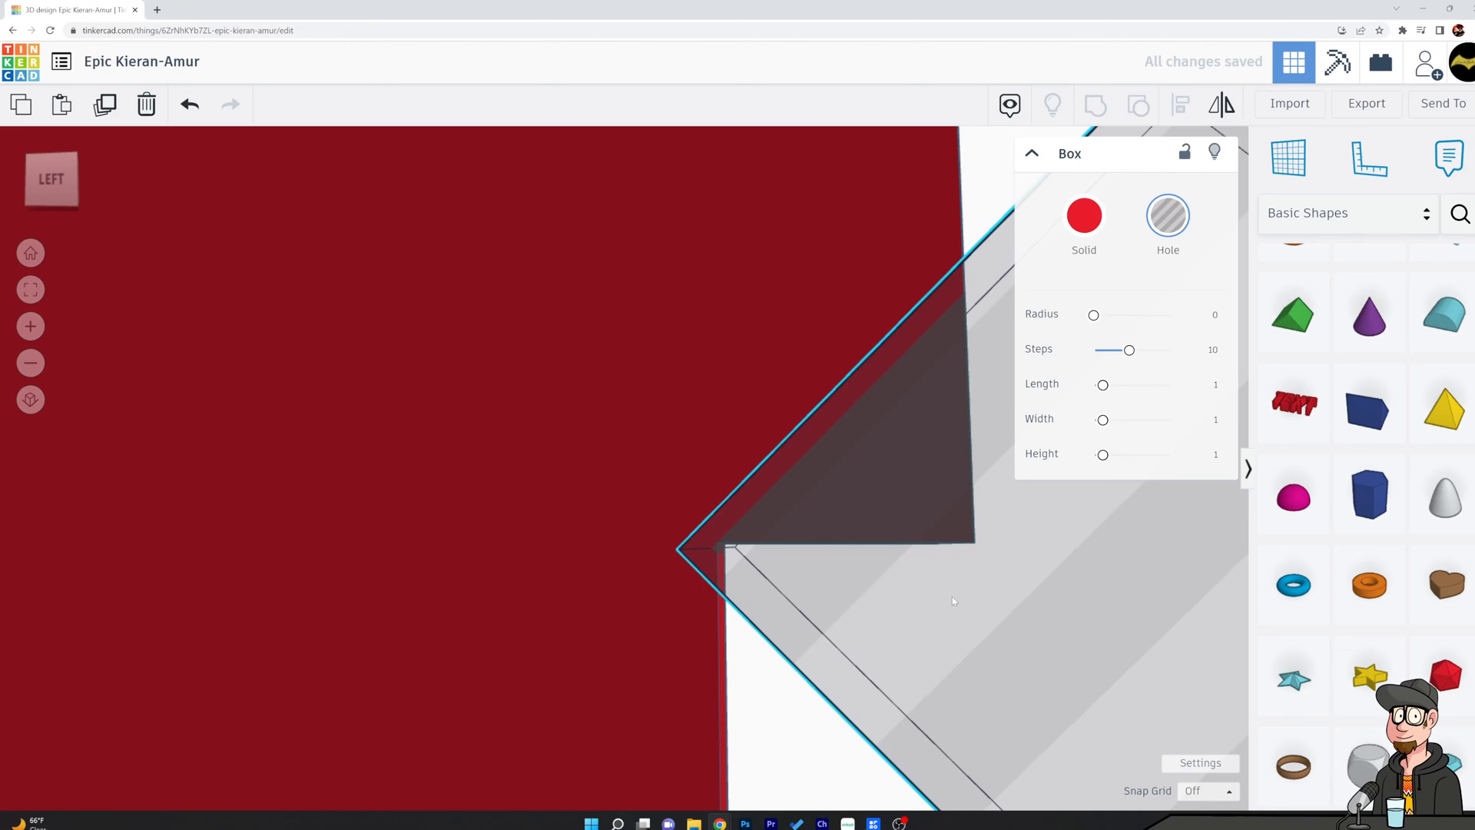
scroll(955, 590, down, 3)
scroll(956, 587, up, 4)
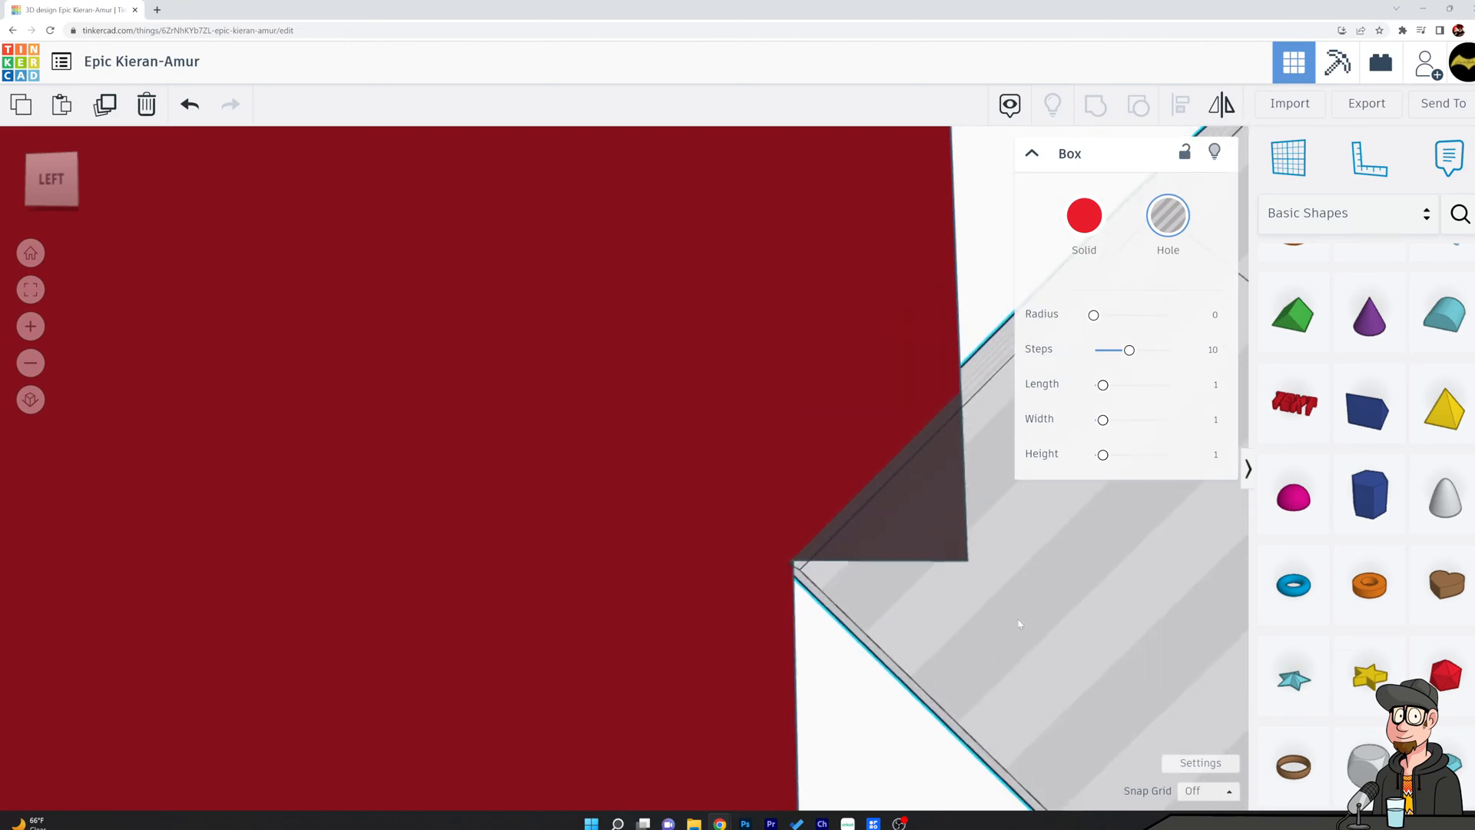
scroll(1030, 614, down, 3)
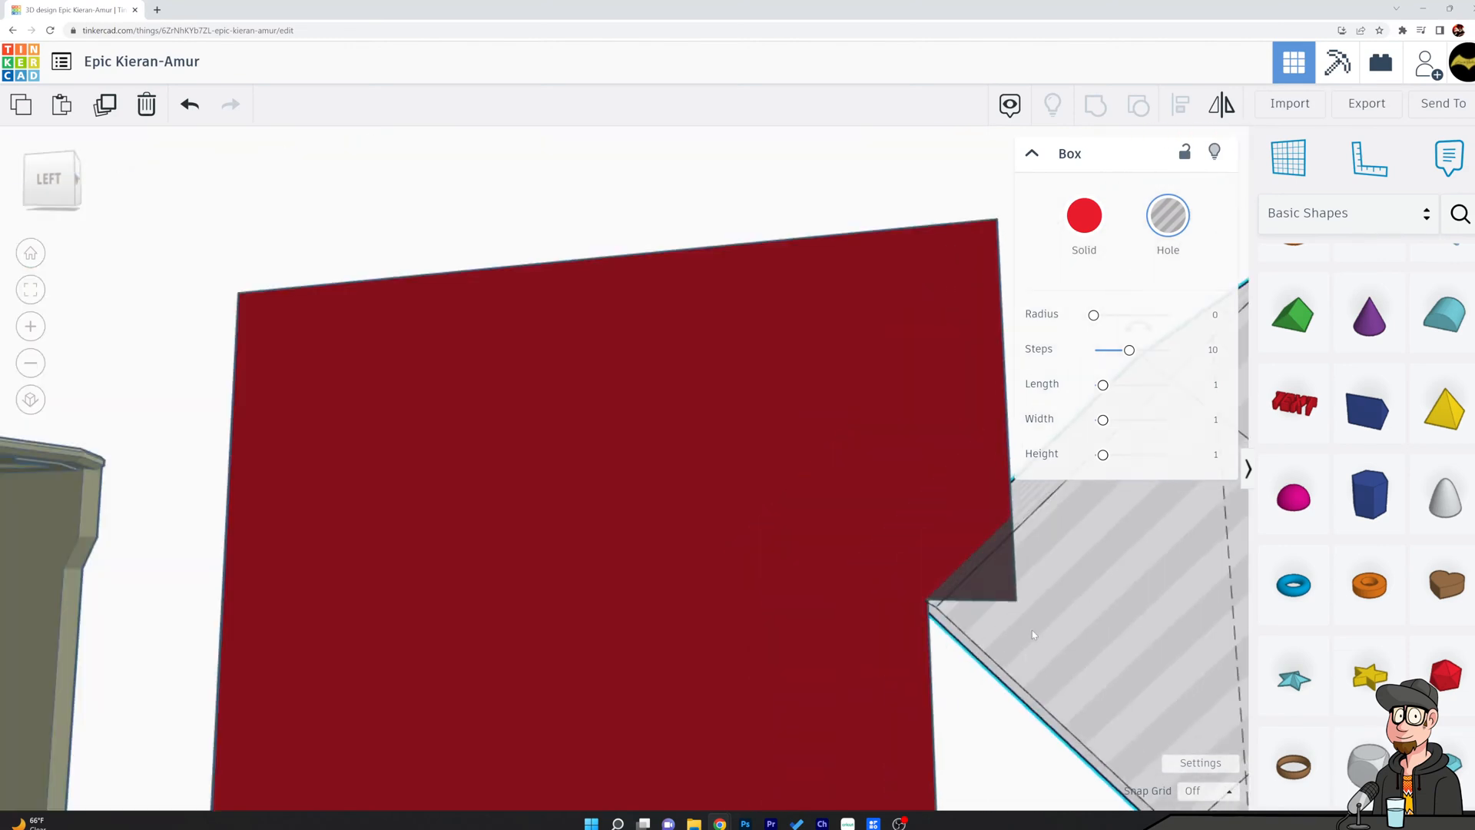
scroll(1033, 623, up, 4)
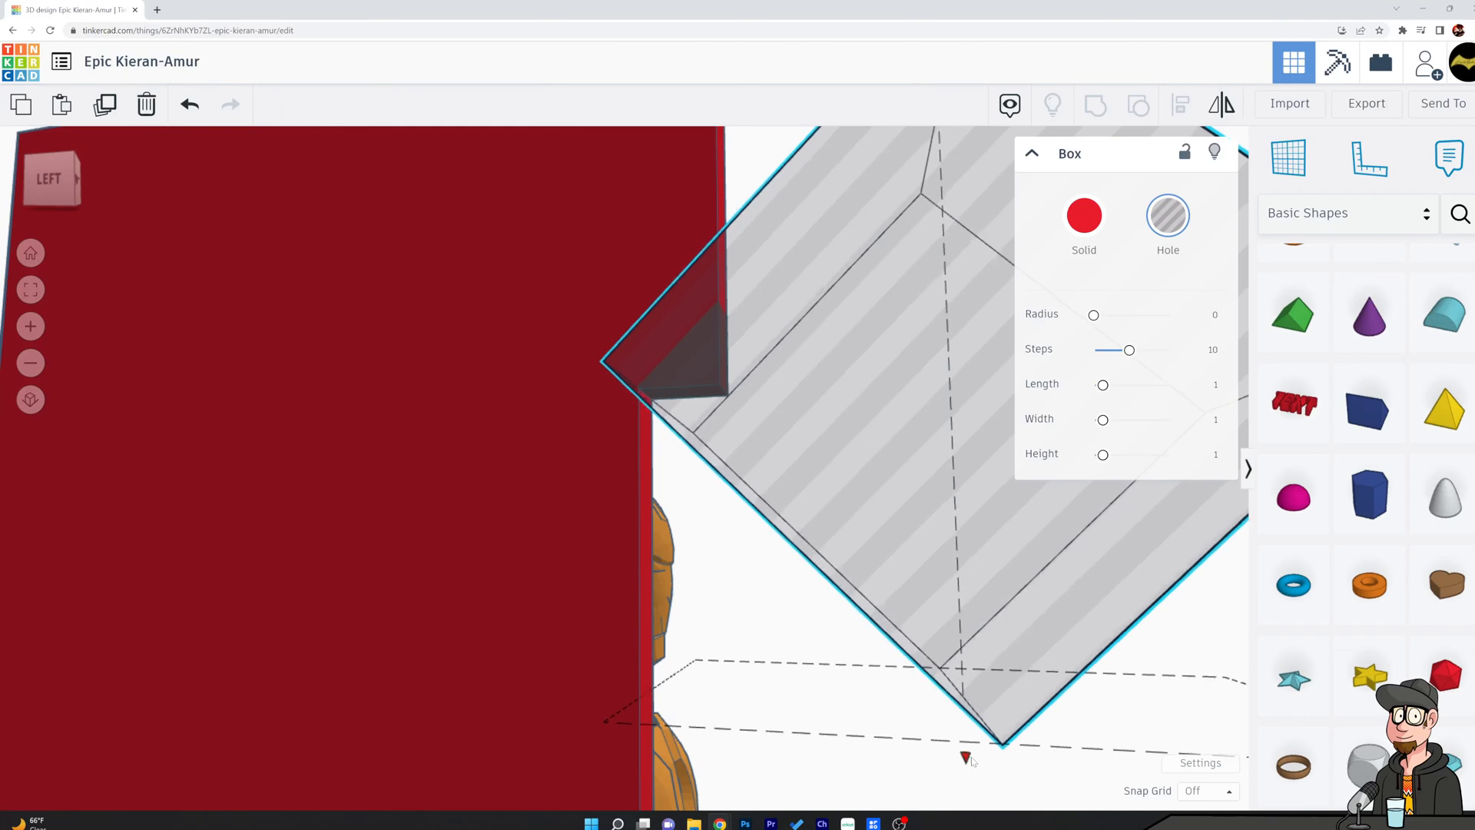
right_drag(671, 513, 668, 545)
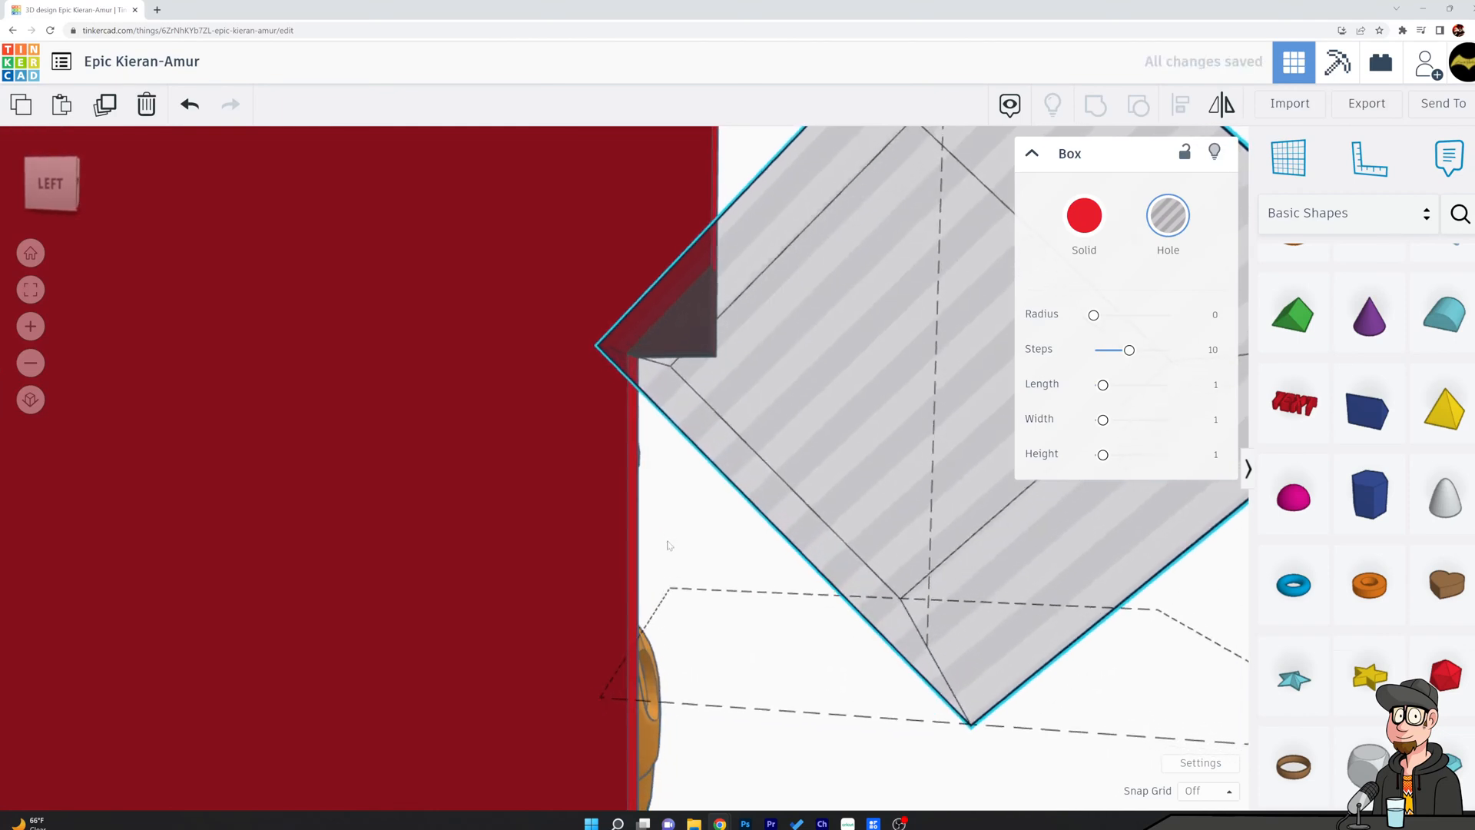
scroll(662, 526, up, 3)
scroll(662, 526, down, 2)
middle_drag(686, 474, 709, 566)
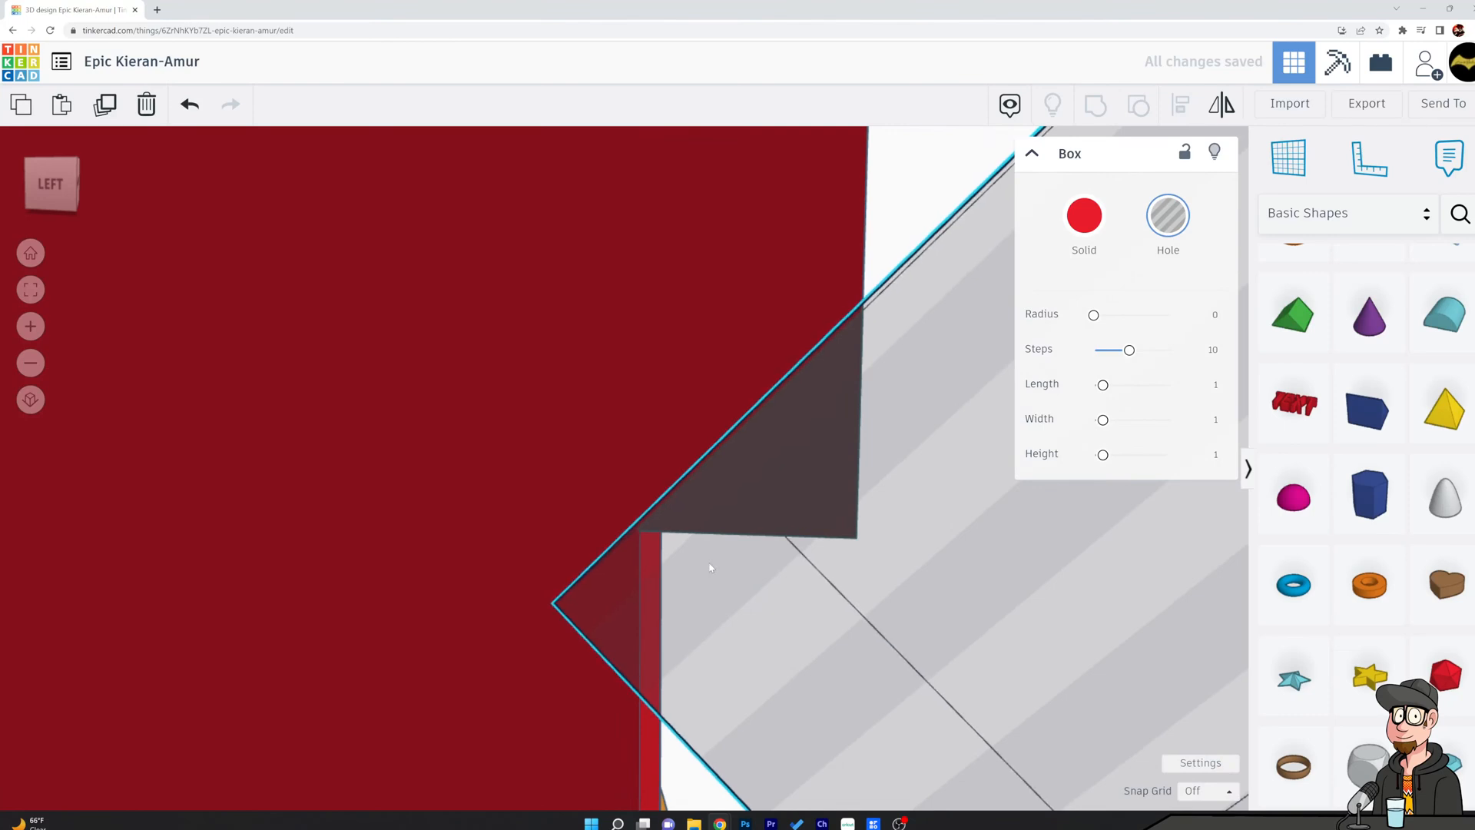
right_drag(708, 567, 720, 577)
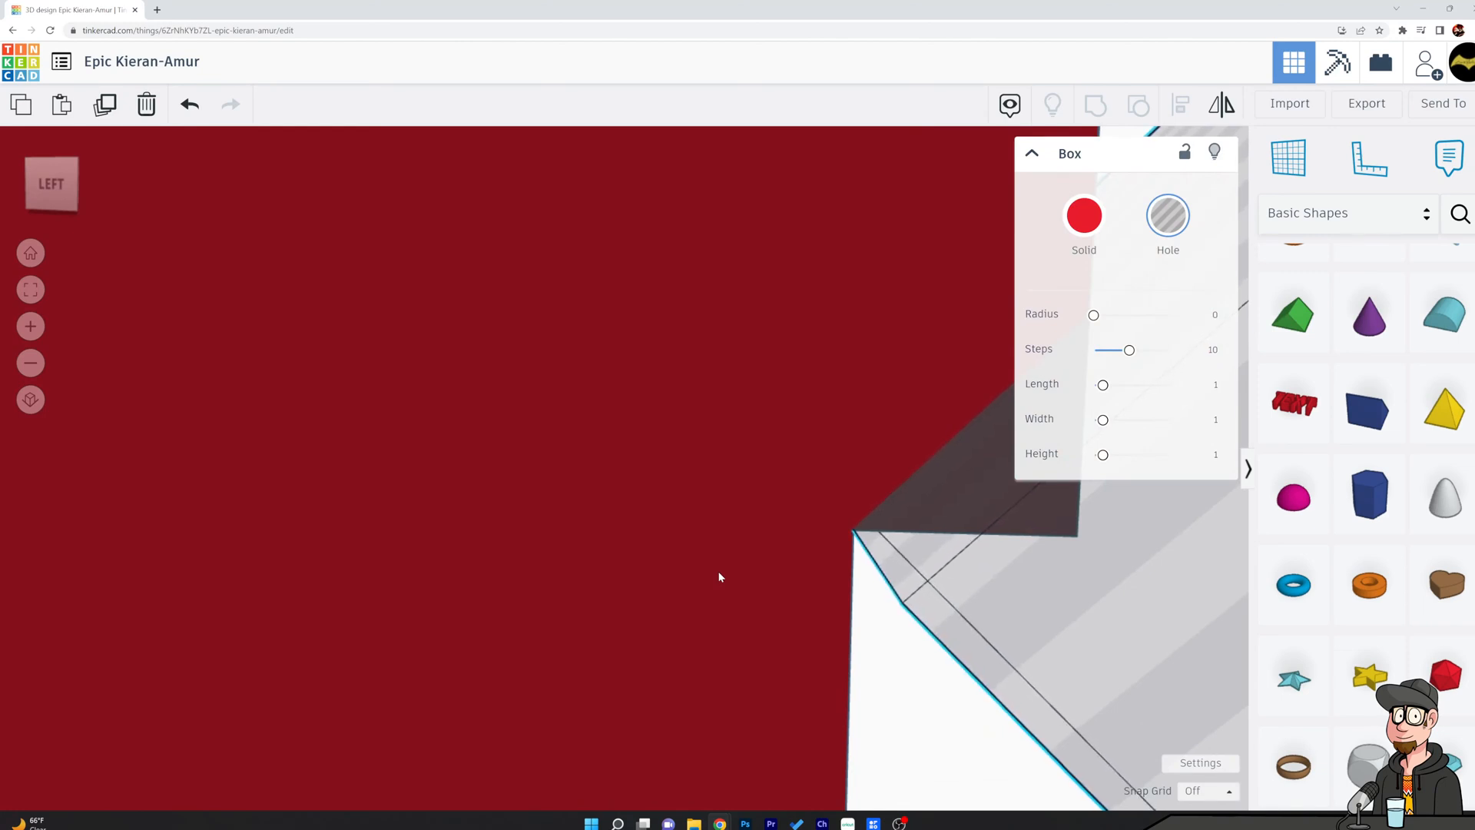
Group the diamond hole box with the side panel to cut a slanted corner at the recess's upper end.
shift+click(794, 583)
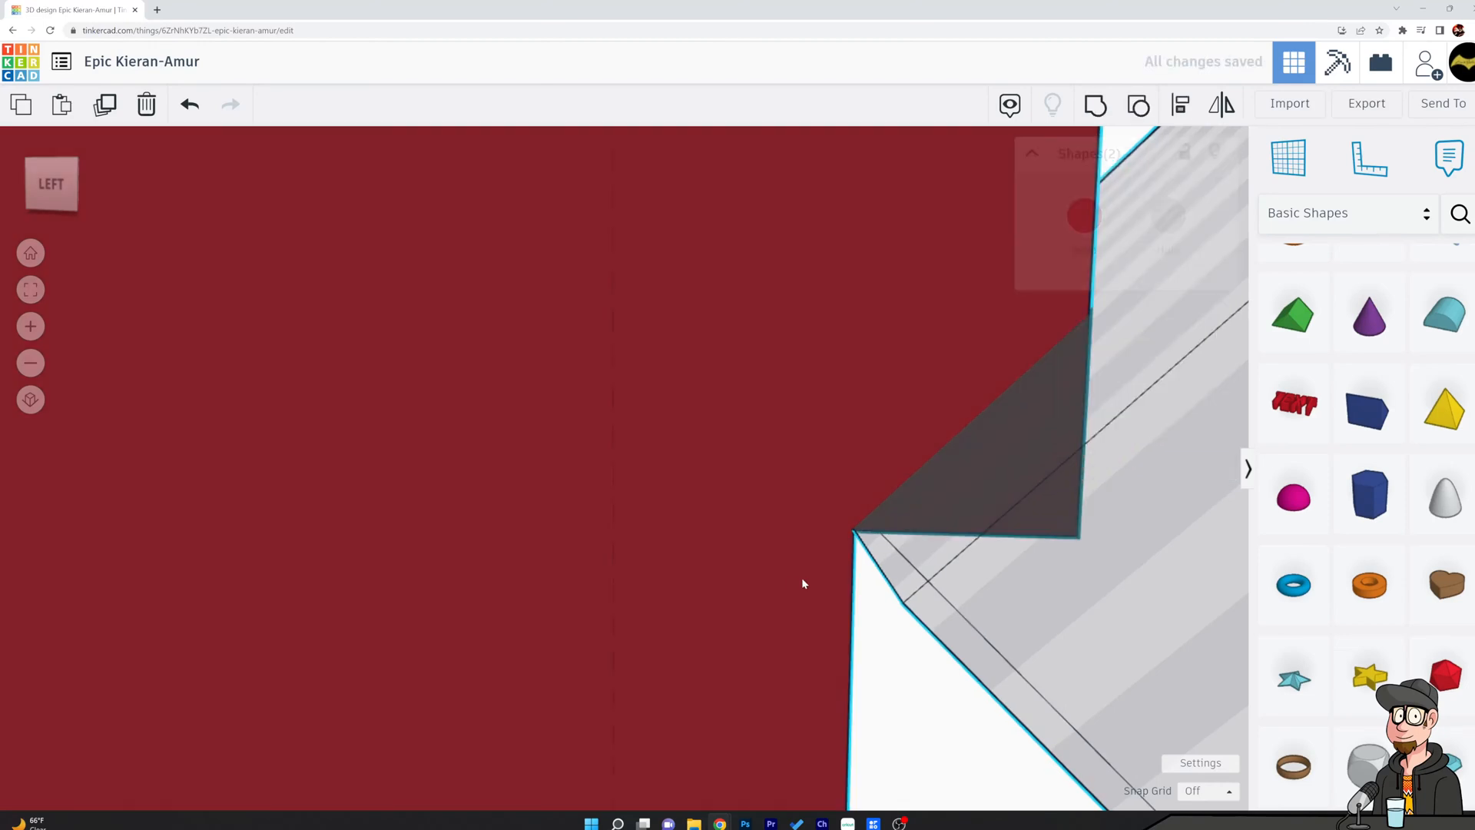
click(1095, 104)
click(1083, 489)
scroll(1077, 498, down, 3)
right_drag(1080, 515, 816, 598)
Compare the side panel's profile with the side of the reference chamber.
right_drag(680, 627, 898, 633)
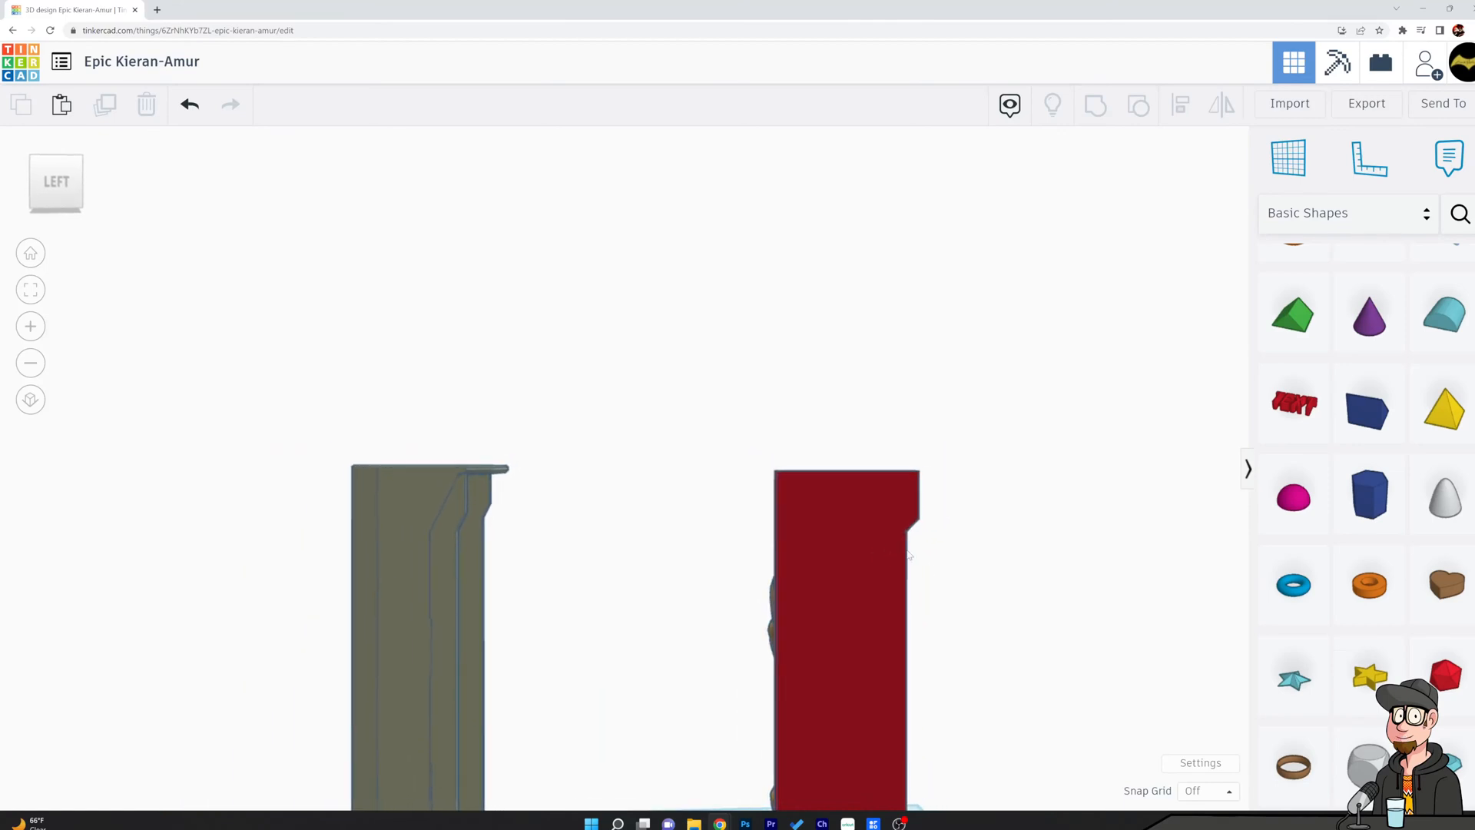
scroll(856, 596, down, 3)
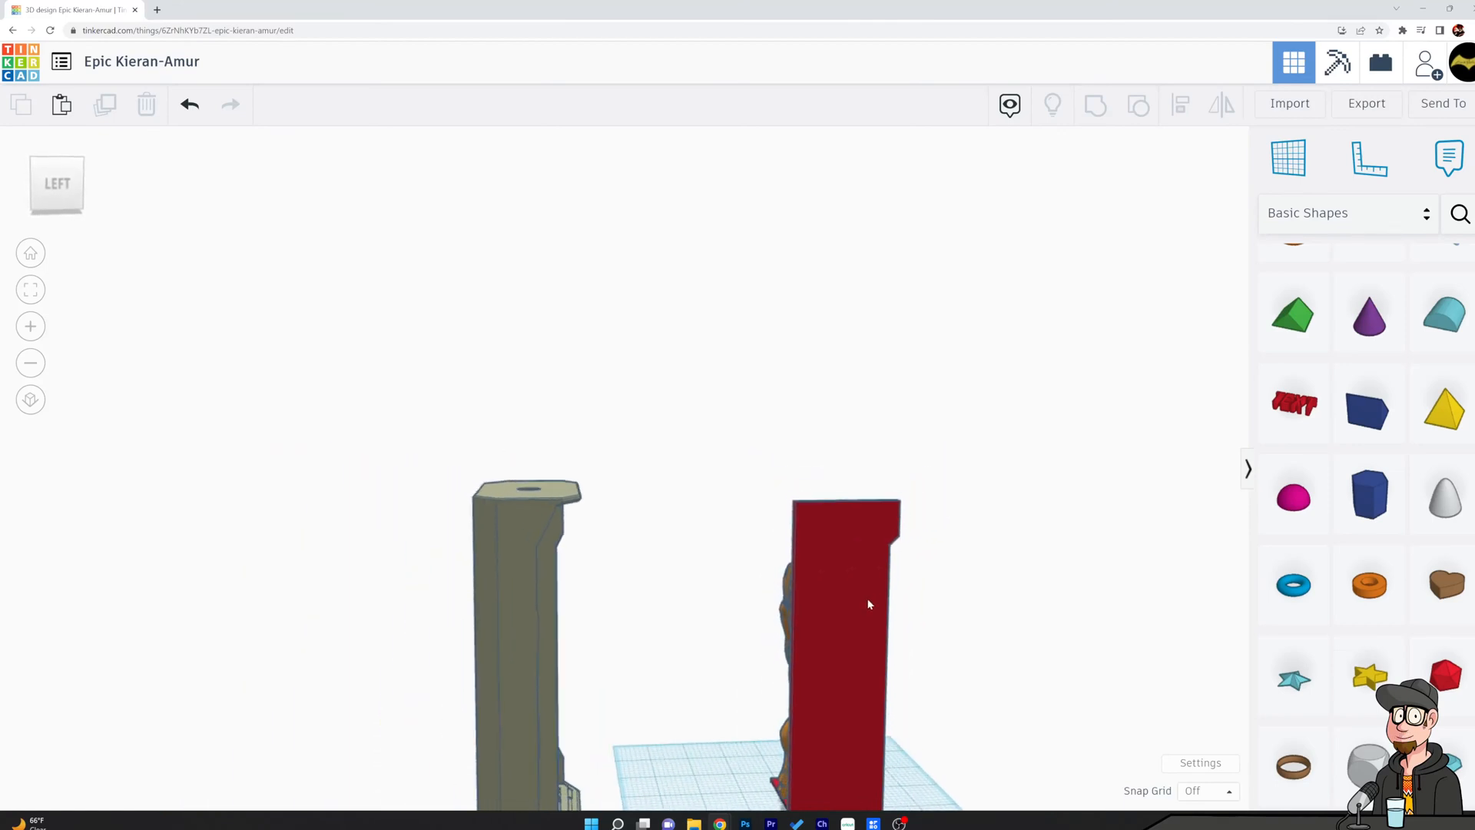
click(560, 561)
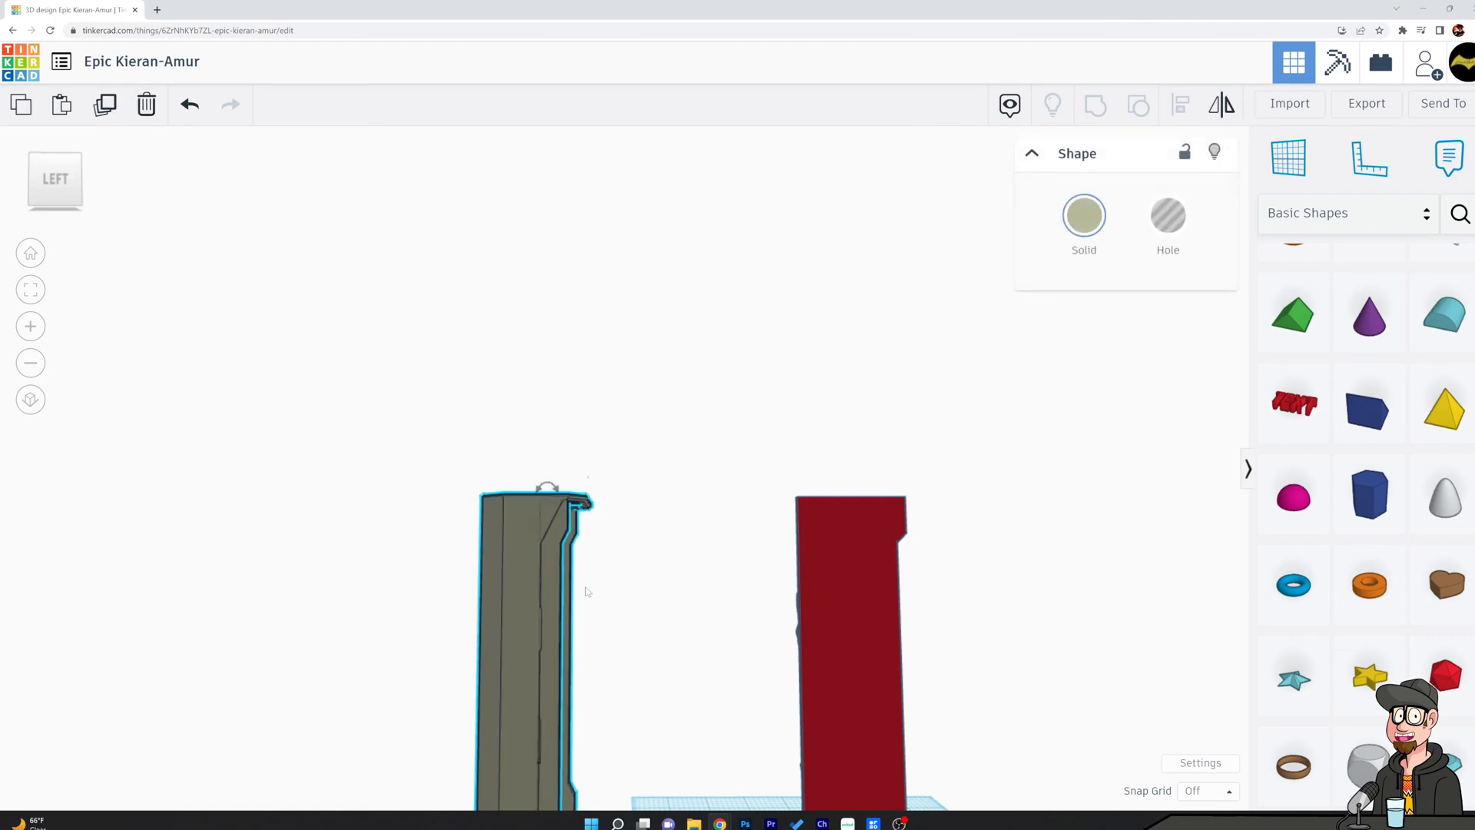
scroll(495, 617, up, 2)
scroll(495, 614, up, 2)
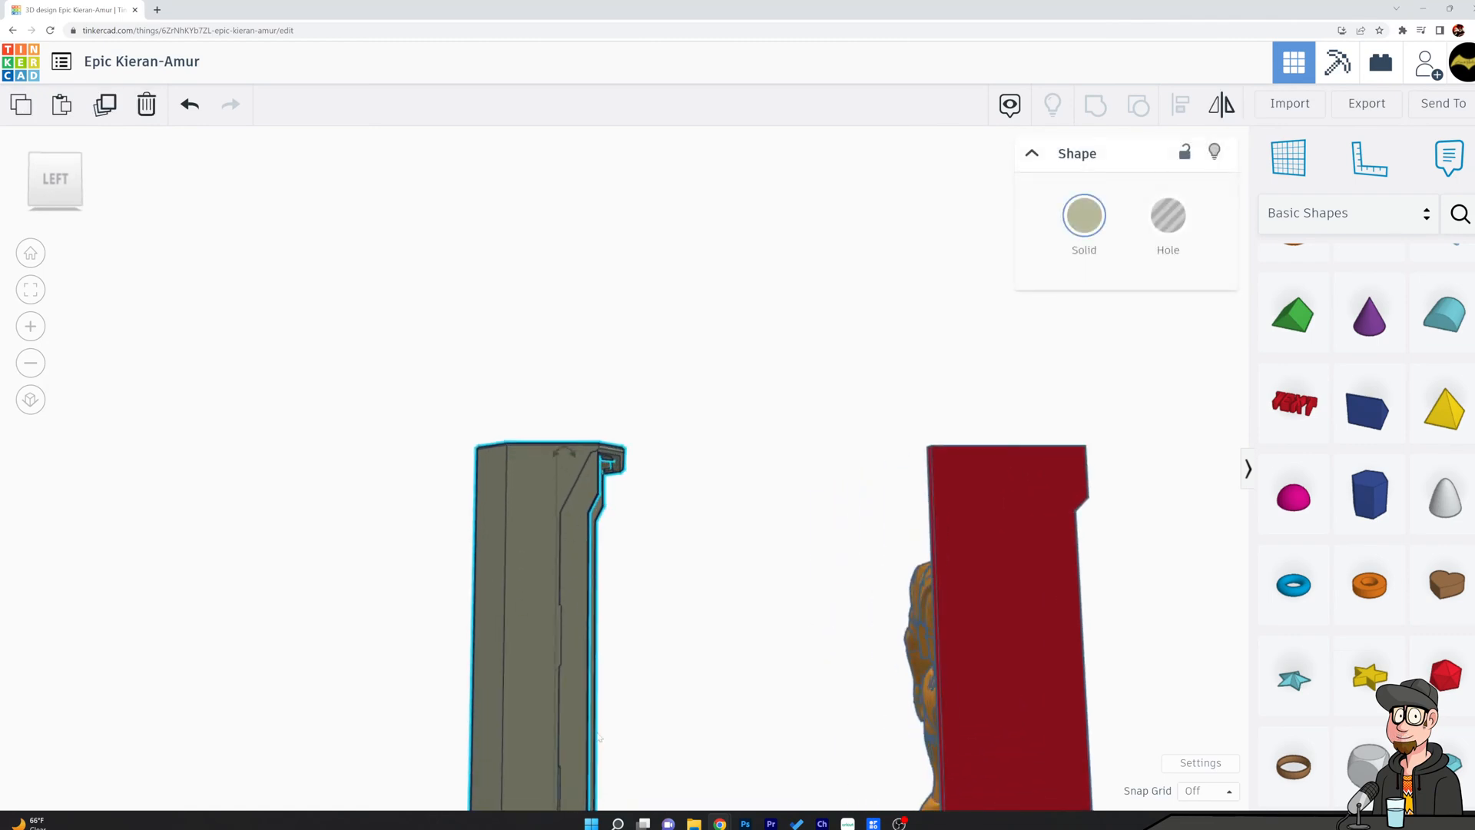
scroll(1027, 625, down, 2)
mouse_move(772, 581)
right_down()
mouse_move(658, 560)
mouse_move(418, 615)
mouse_move(374, 586)
mouse_move(780, 592)
right_up()
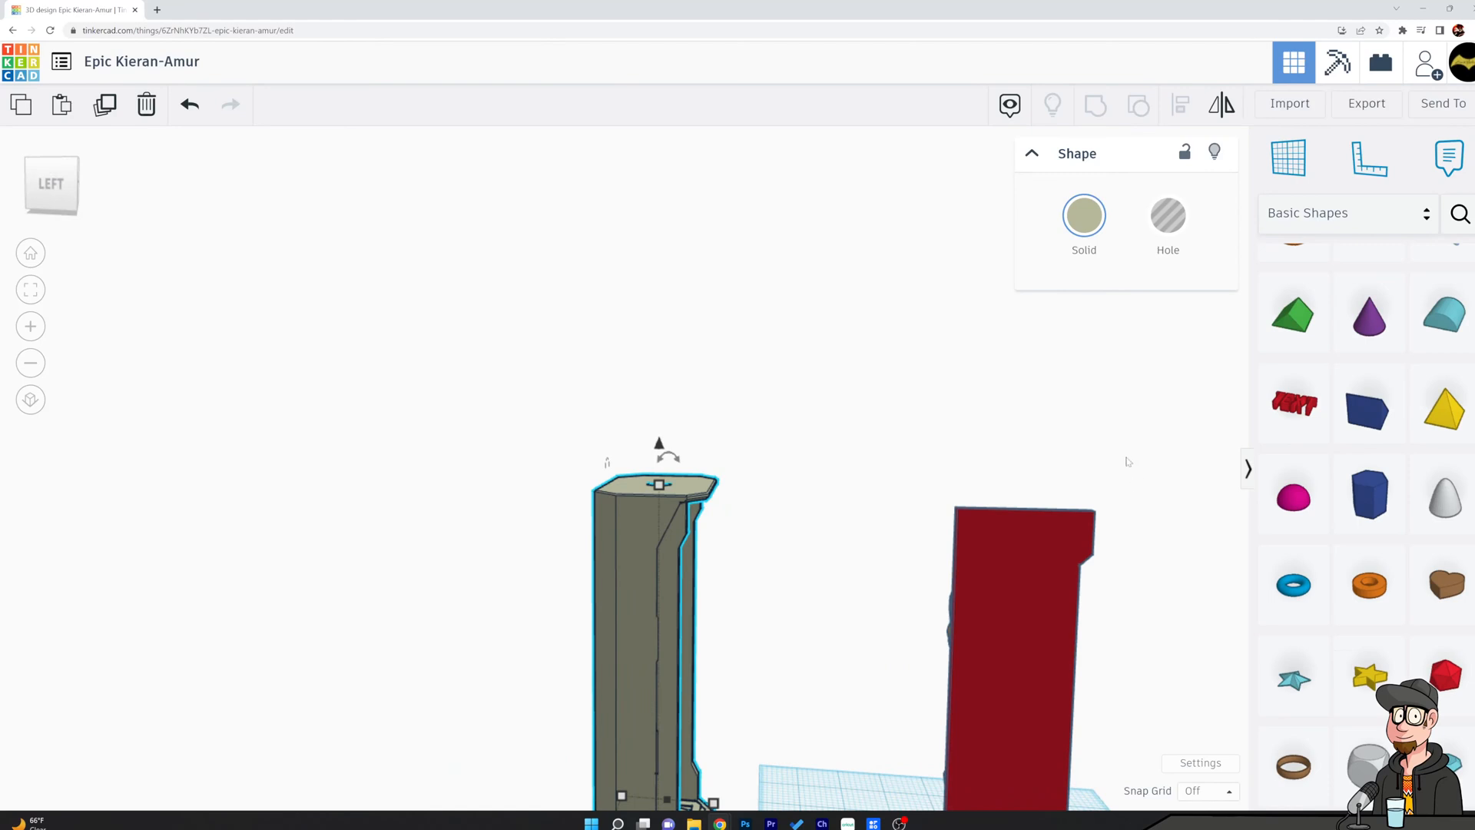
right_drag(1147, 451, 1198, 584)
scroll(1317, 549, up, 3)
scroll(1396, 379, down, 1)
Place a solid 1 in box on the workplane at the side panel's lower front corner.
click(1454, 294)
right_drag(1106, 670, 884, 764)
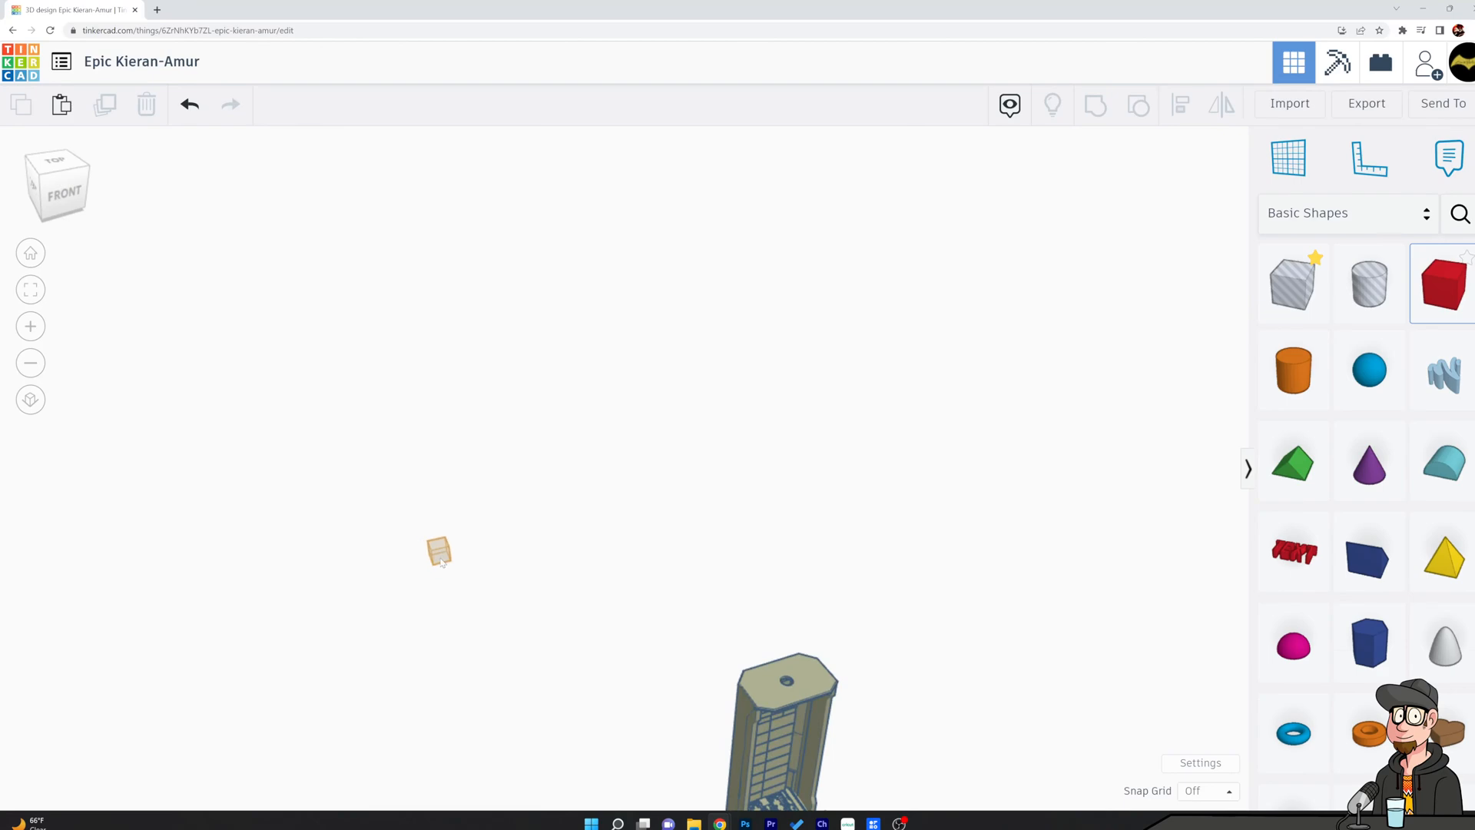
click(31, 254)
click(585, 497)
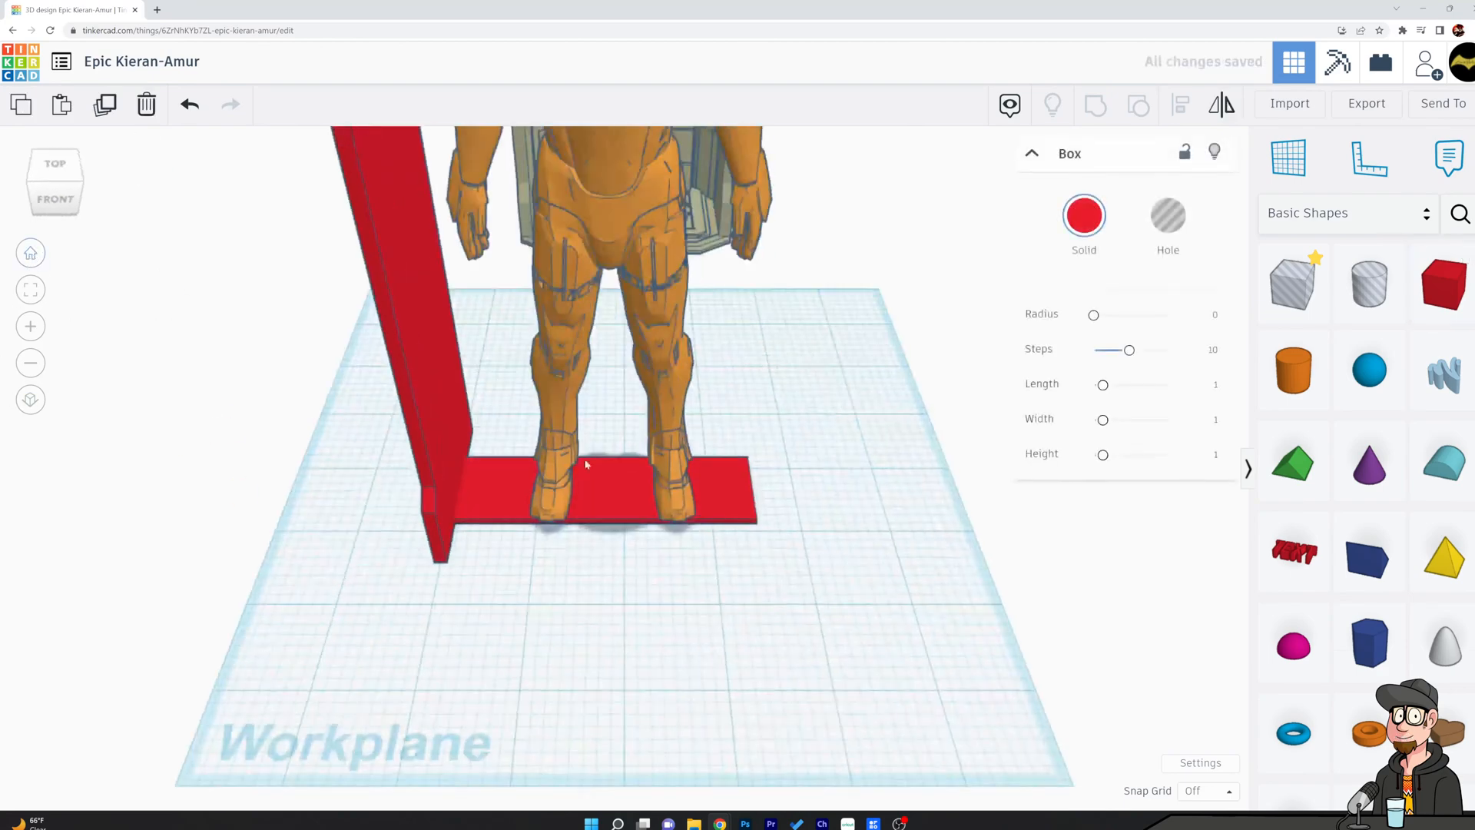
right_drag(878, 496, 1229, 369)
drag(1443, 287, 532, 568)
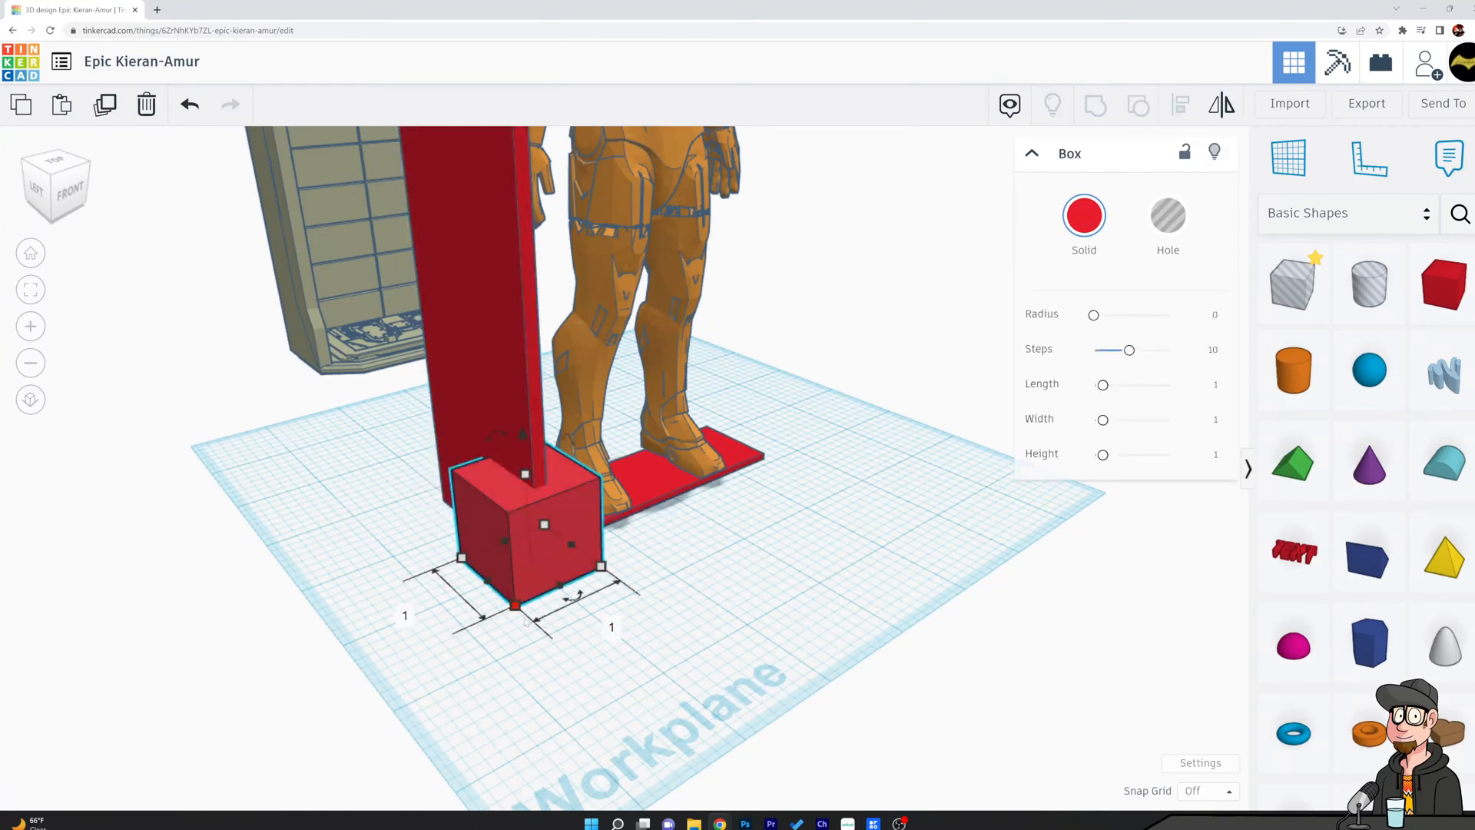
Narrow the solid box from both sides into a slab about 0.2 in thick along the side panel.
drag(494, 576, 518, 572)
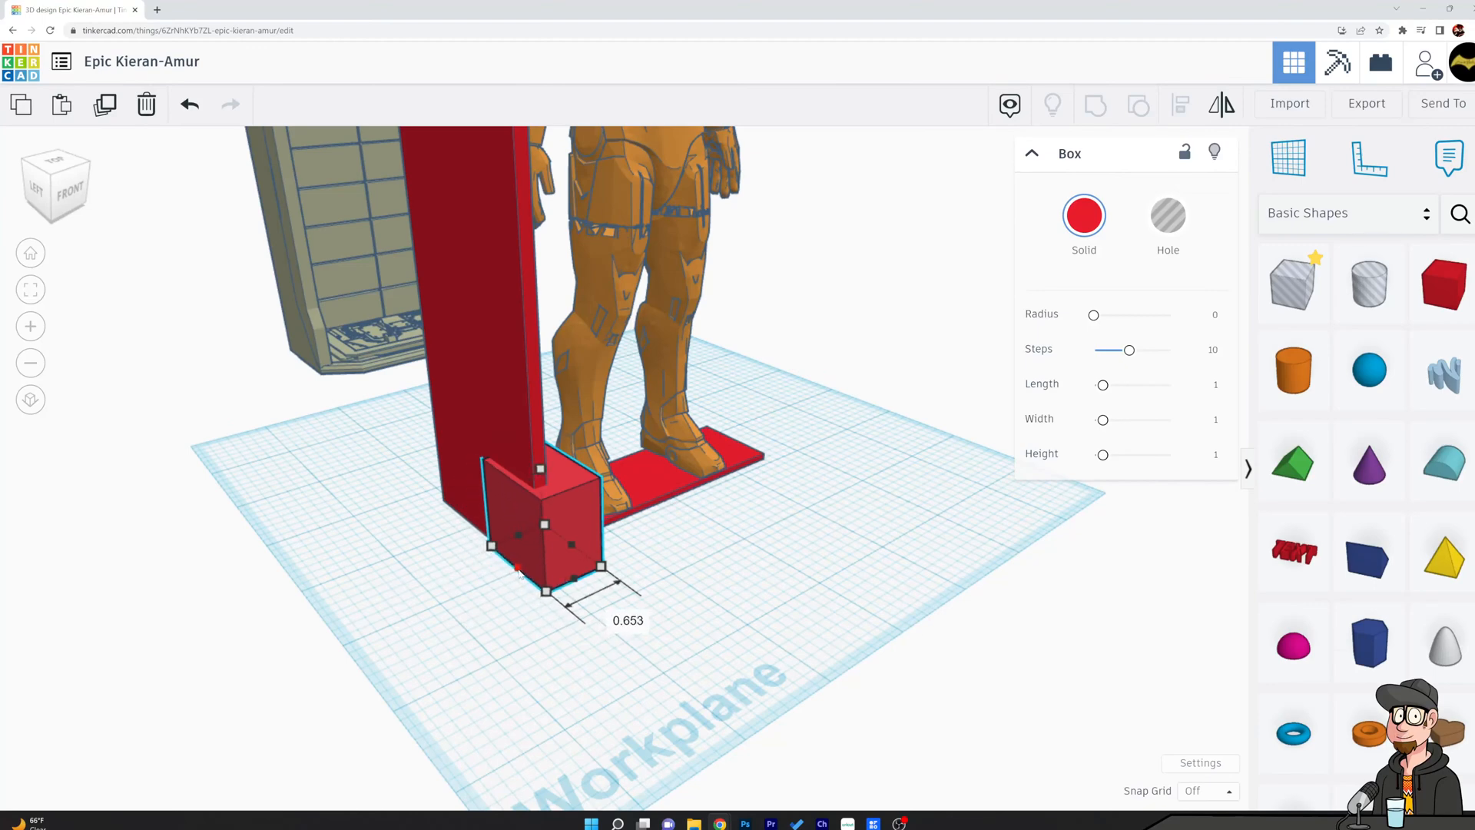
drag(573, 512, 541, 556)
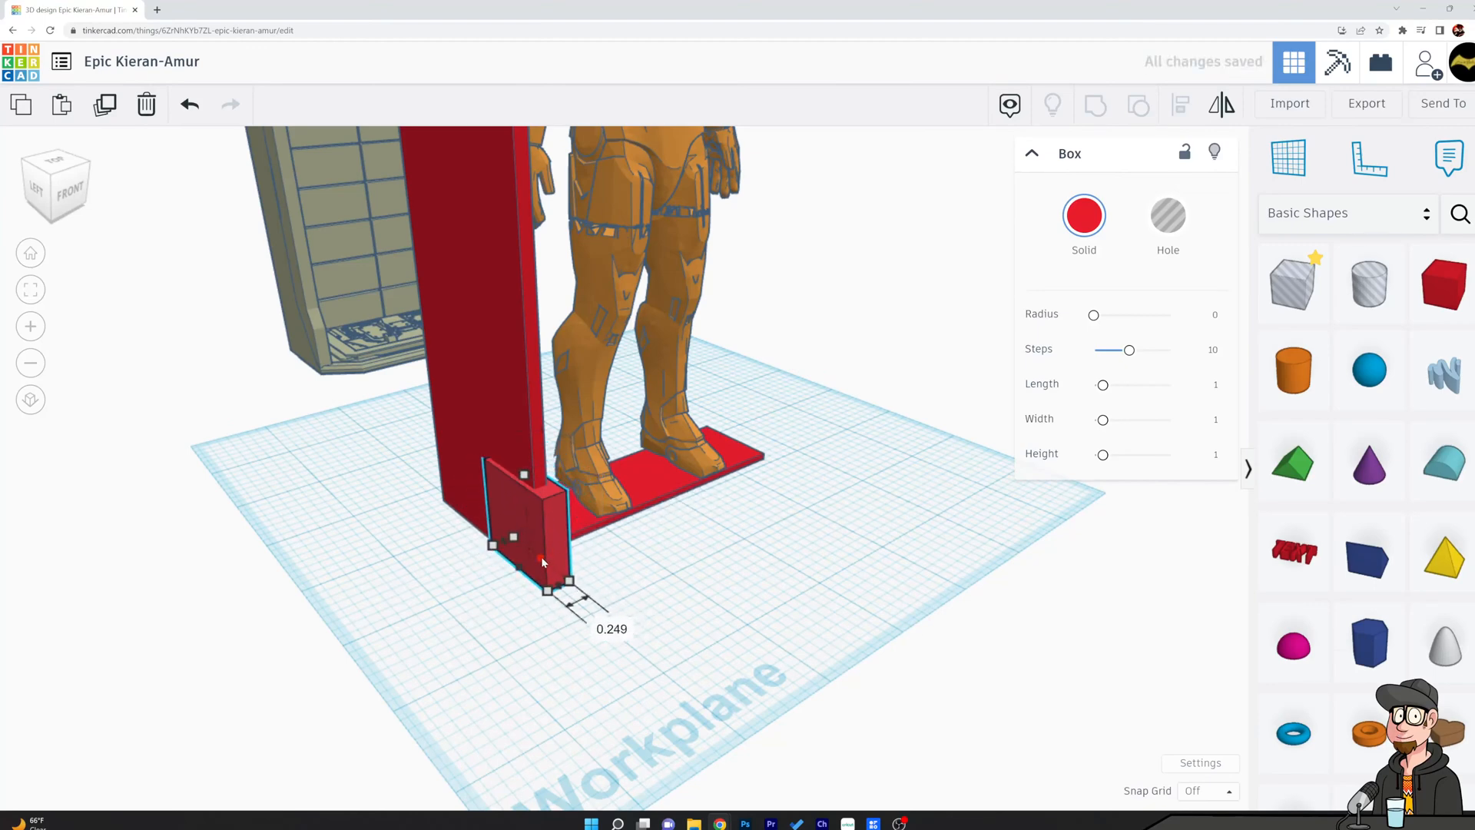
right_drag(660, 566, 468, 545)
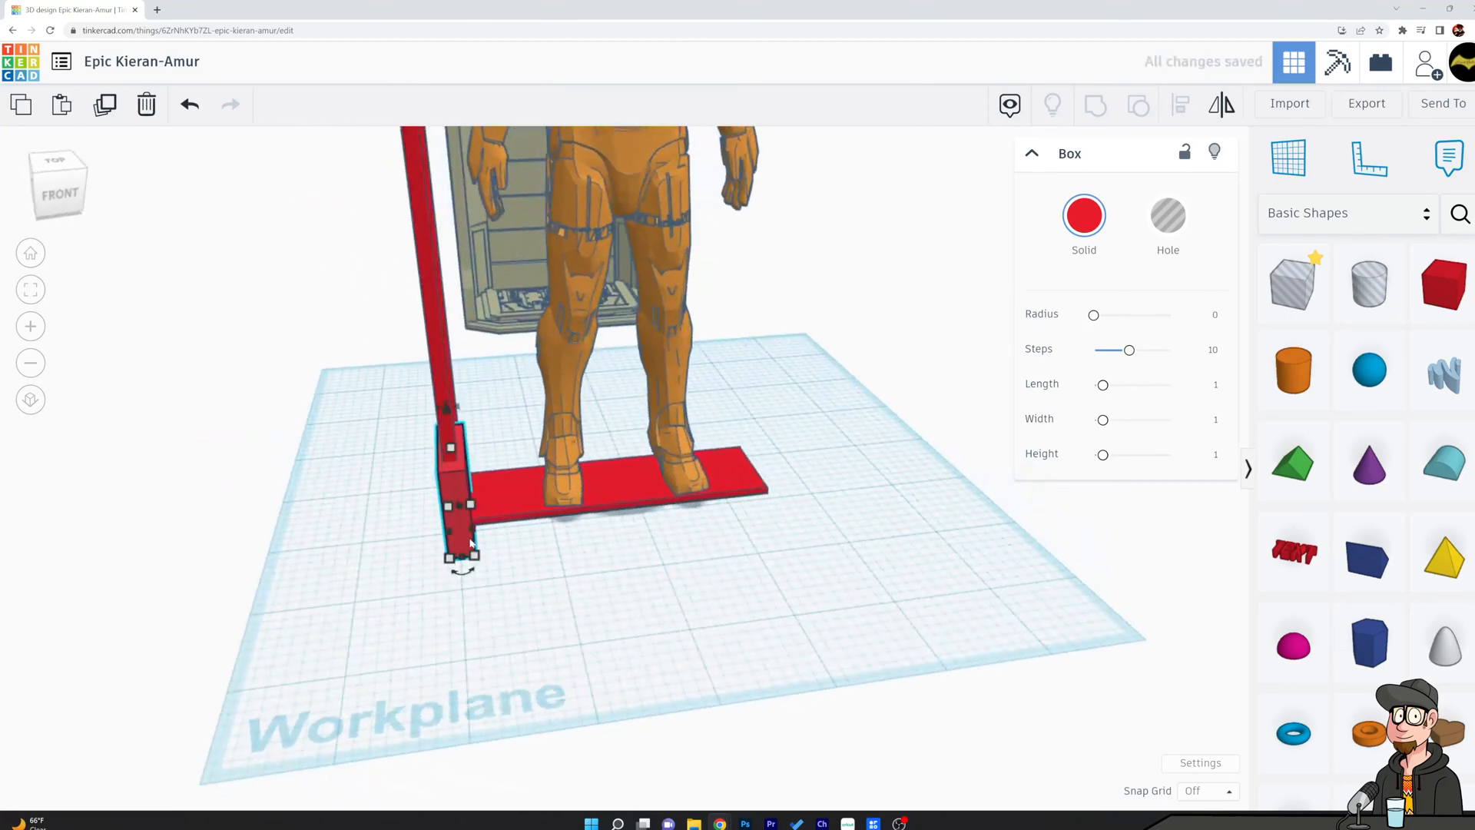
drag(466, 533, 463, 534)
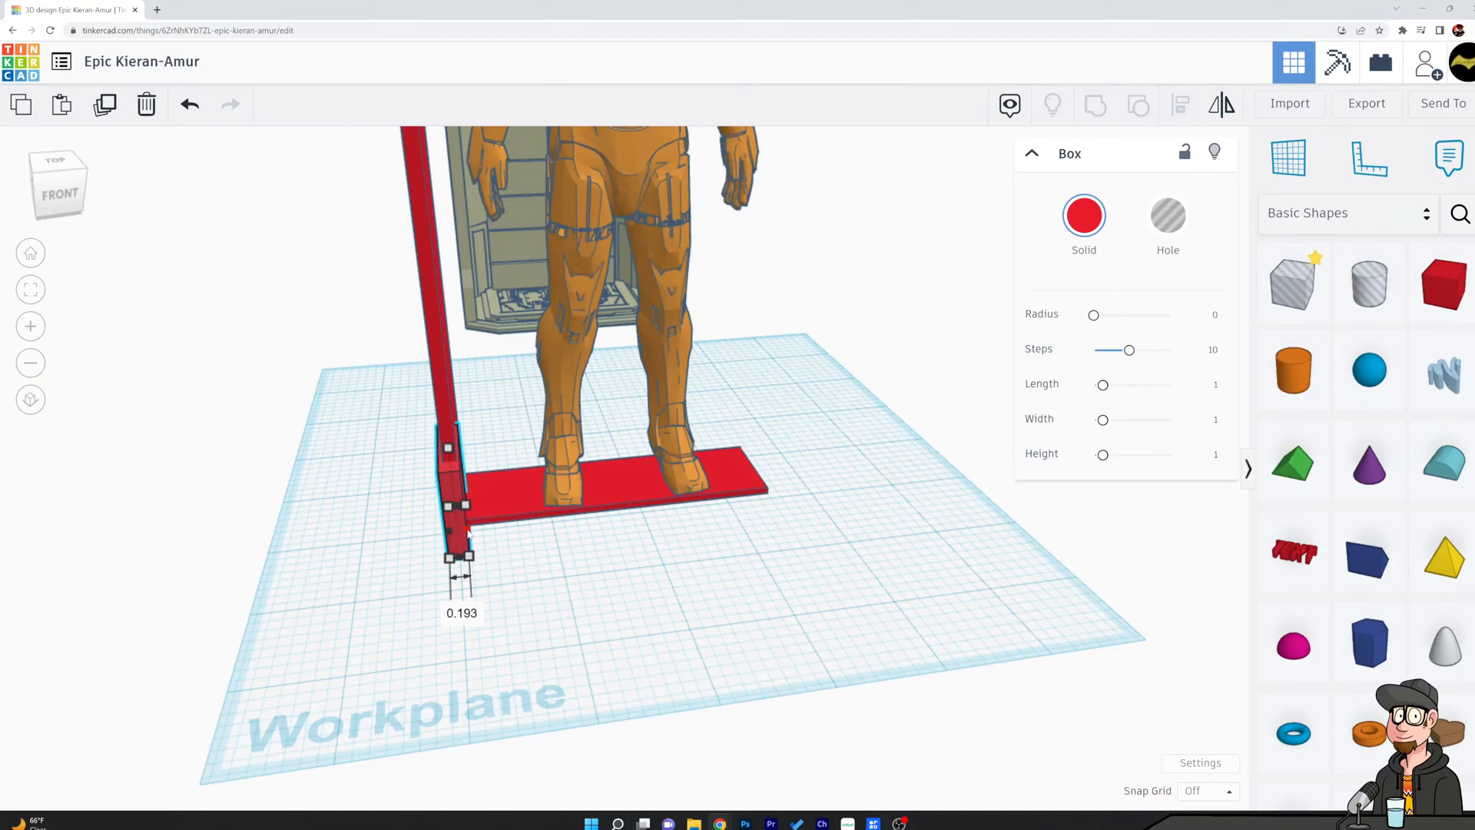
right_drag(486, 539, 739, 560)
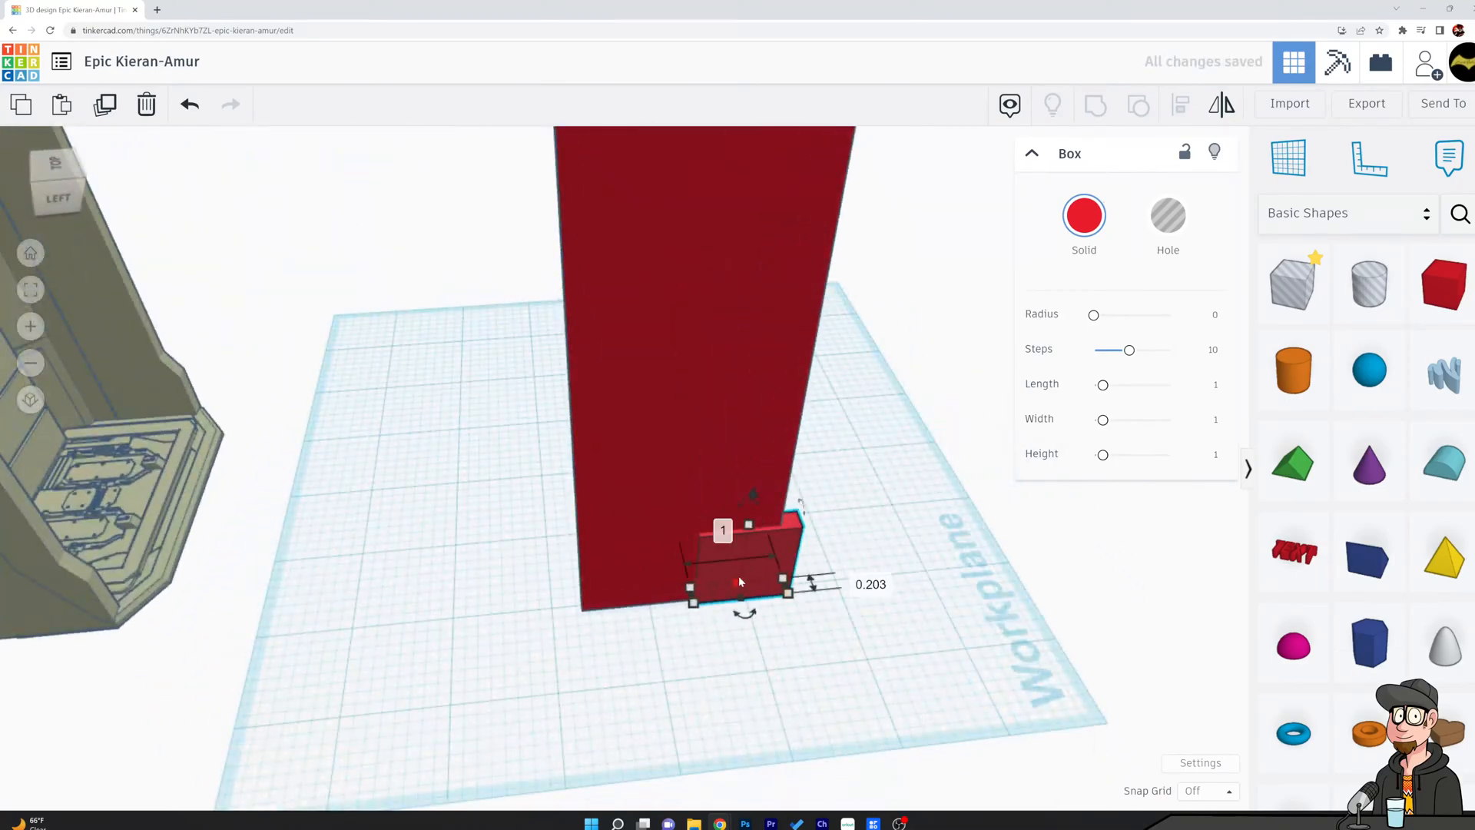
Nudge the thin box, and slide it about 0.865 in toward the rear along the panel's outer face.
key(Left)
key(Left)
key(Left)
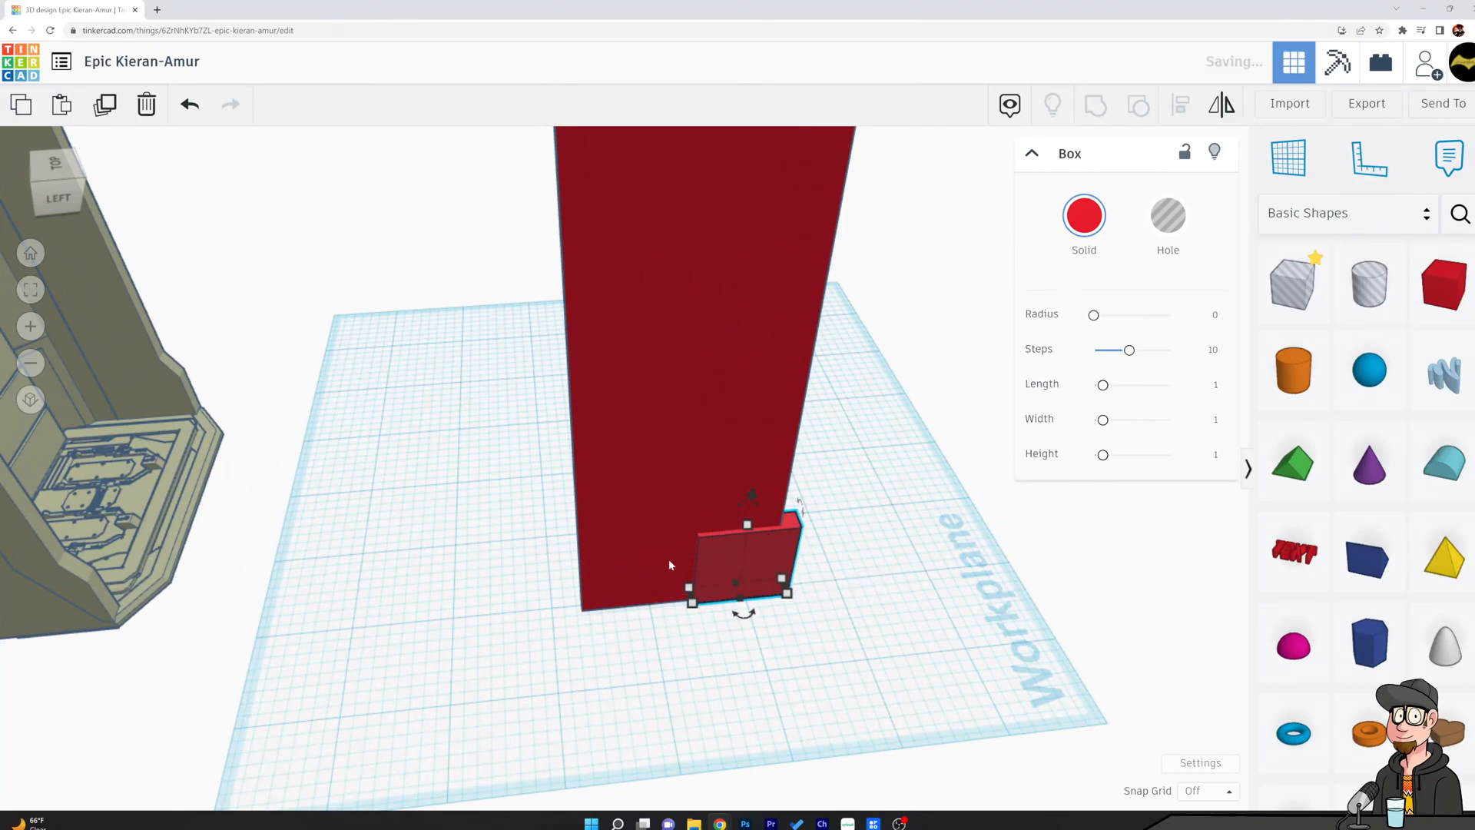
key(Left)
key(Left)
key(Left)
drag(707, 568, 632, 586)
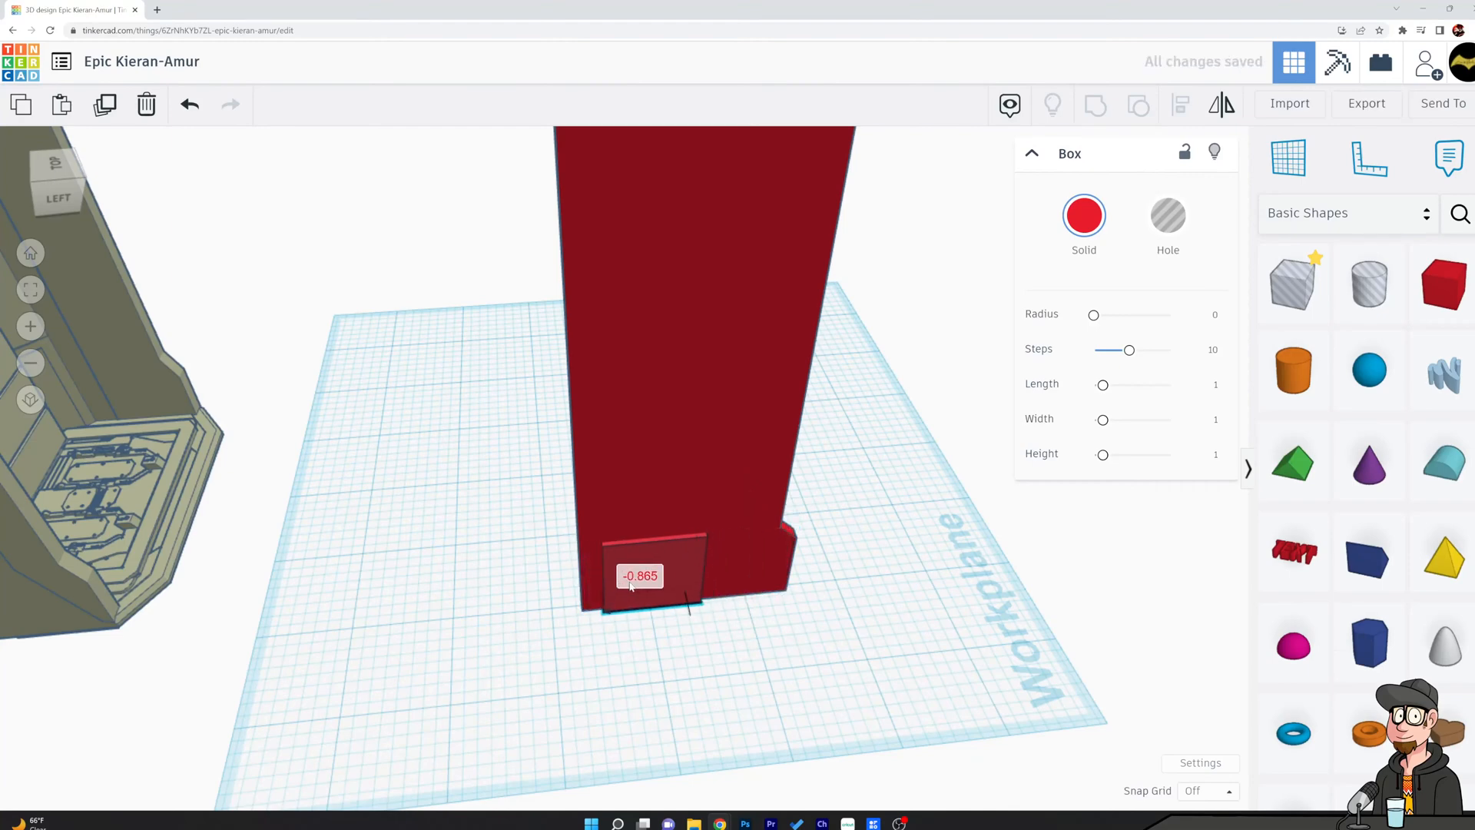
Stretch the thin box upward along the side panel's outer face to about 7.5 in tall.
drag(659, 538, 745, 300)
scroll(848, 288, up, 2)
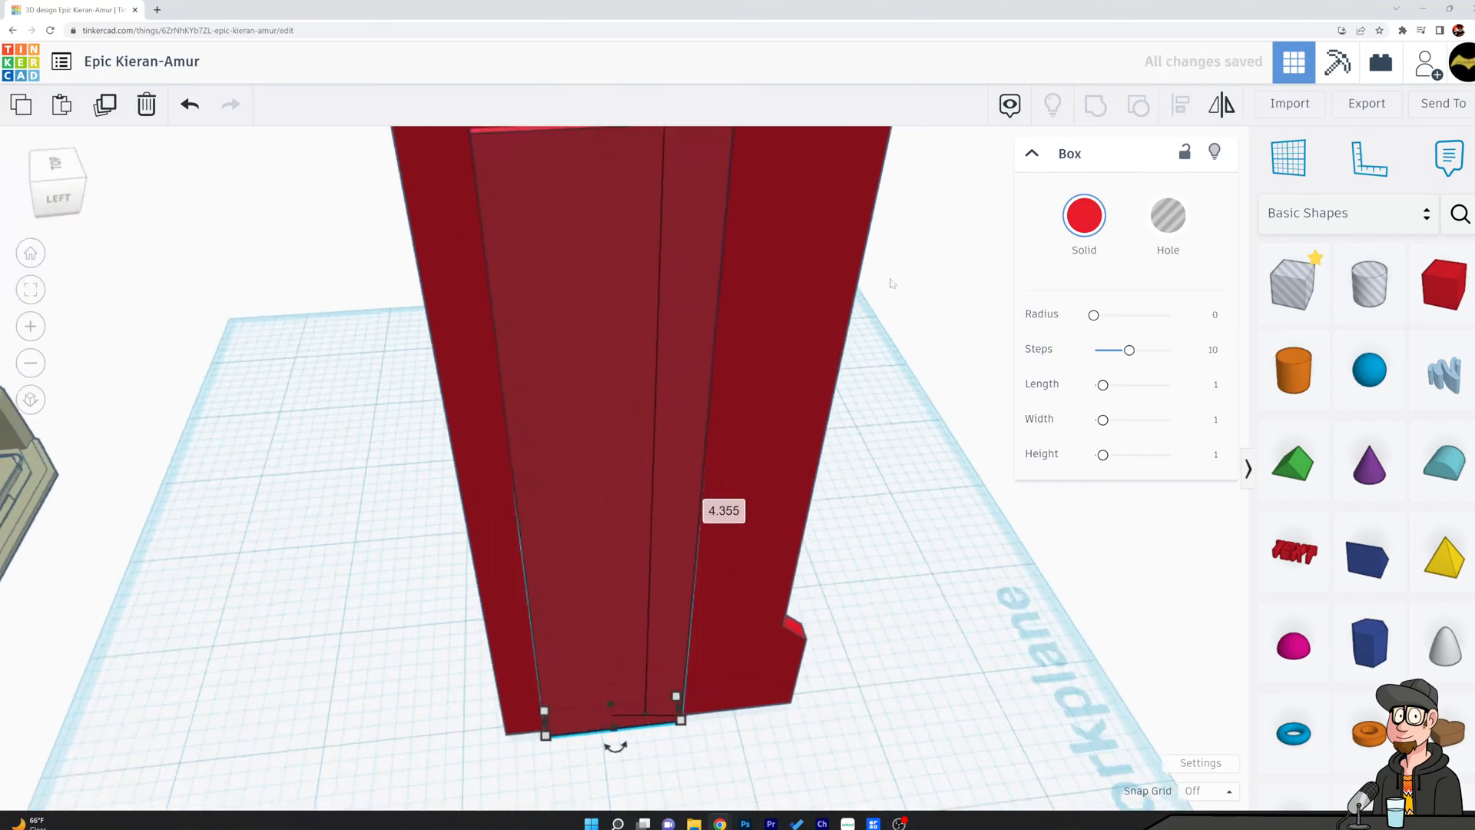
scroll(848, 288, down, 2)
drag(609, 411, 632, 280)
scroll(693, 446, down, 1)
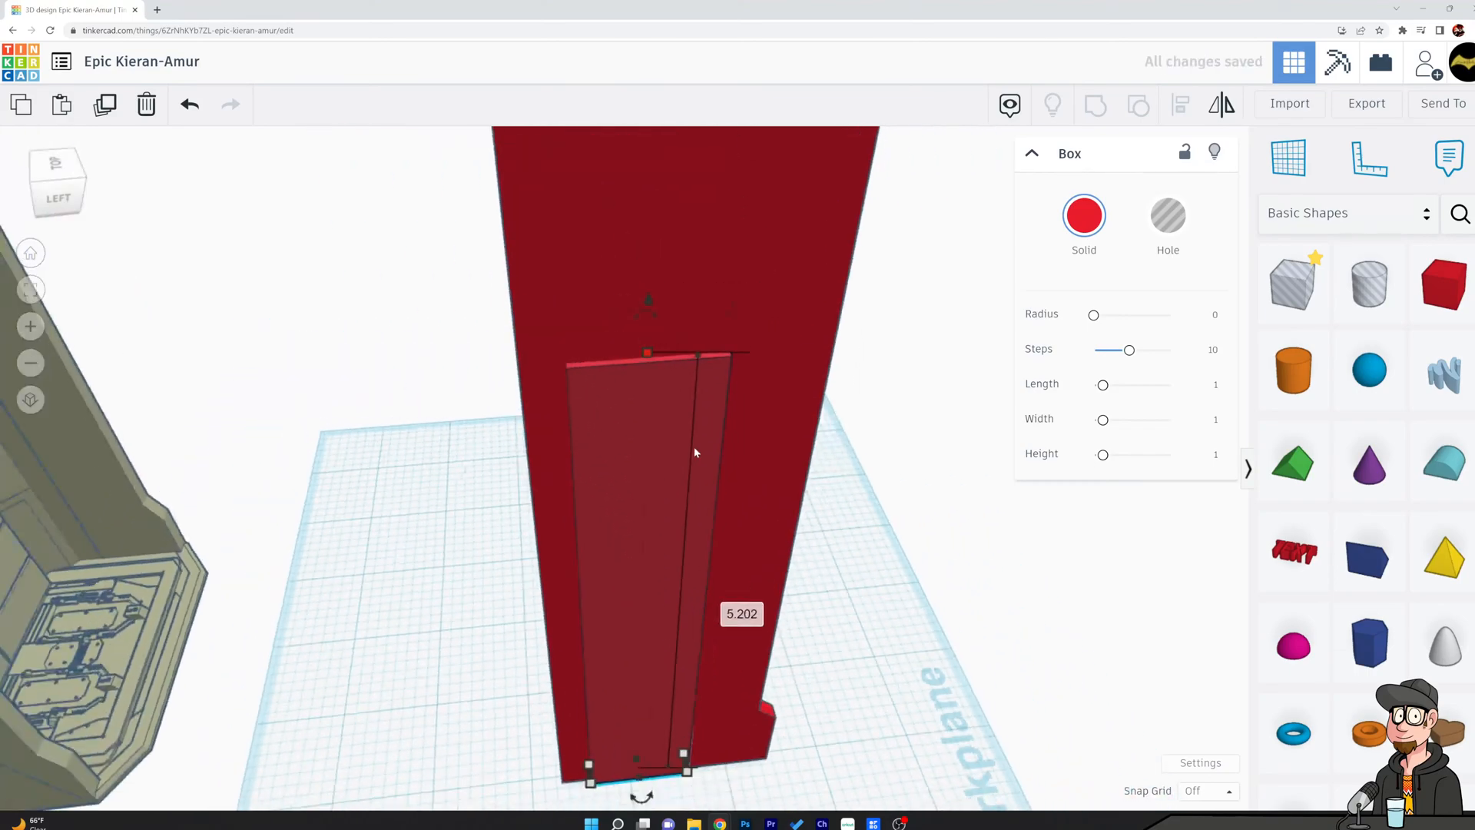
scroll(694, 446, down, 2)
right_drag(693, 445, 840, 395)
drag(621, 413, 633, 215)
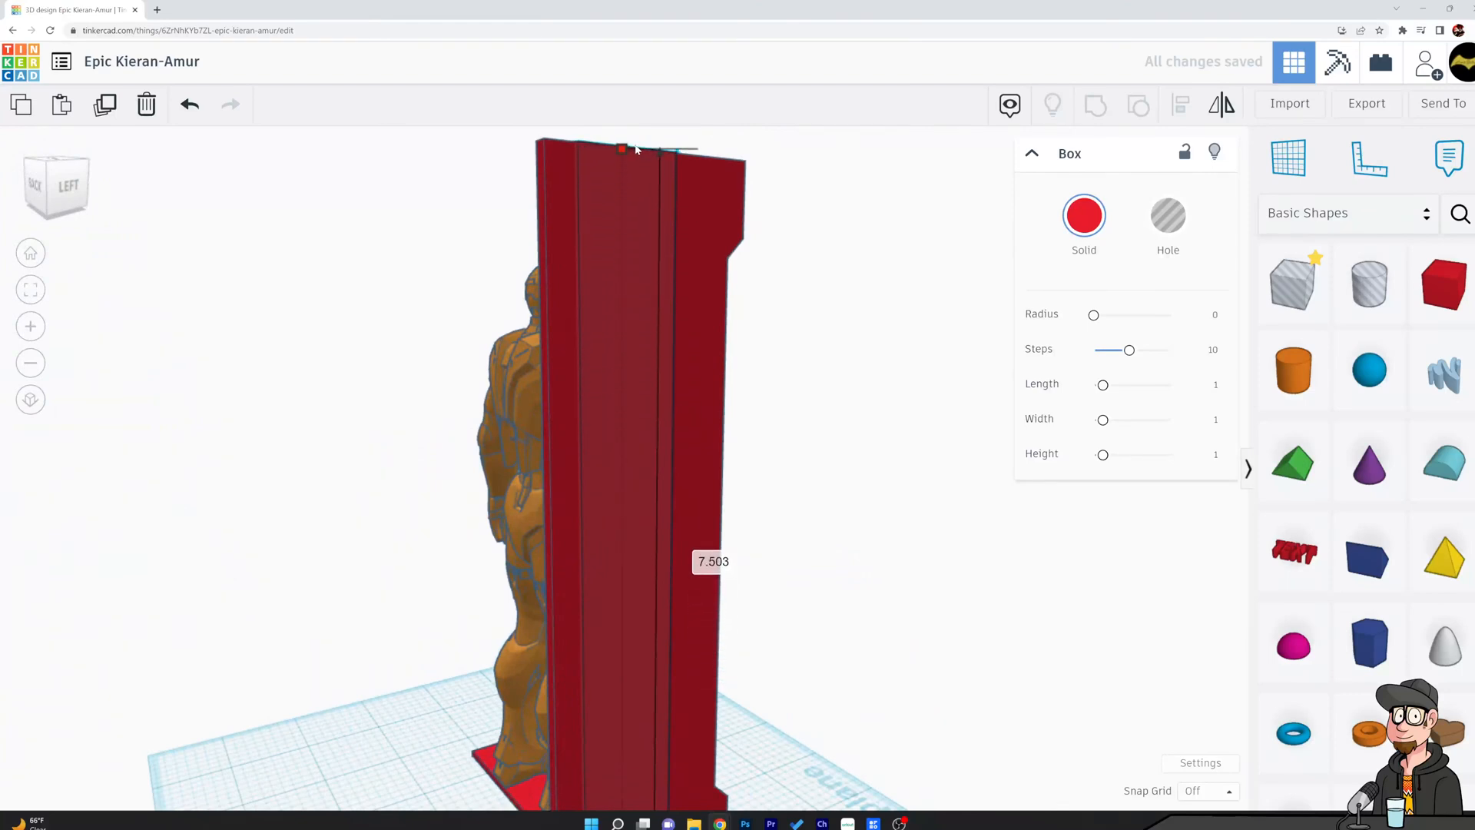
Select the slab together with the side panel and align the two.
click(815, 375)
right_drag(846, 385, 565, 575)
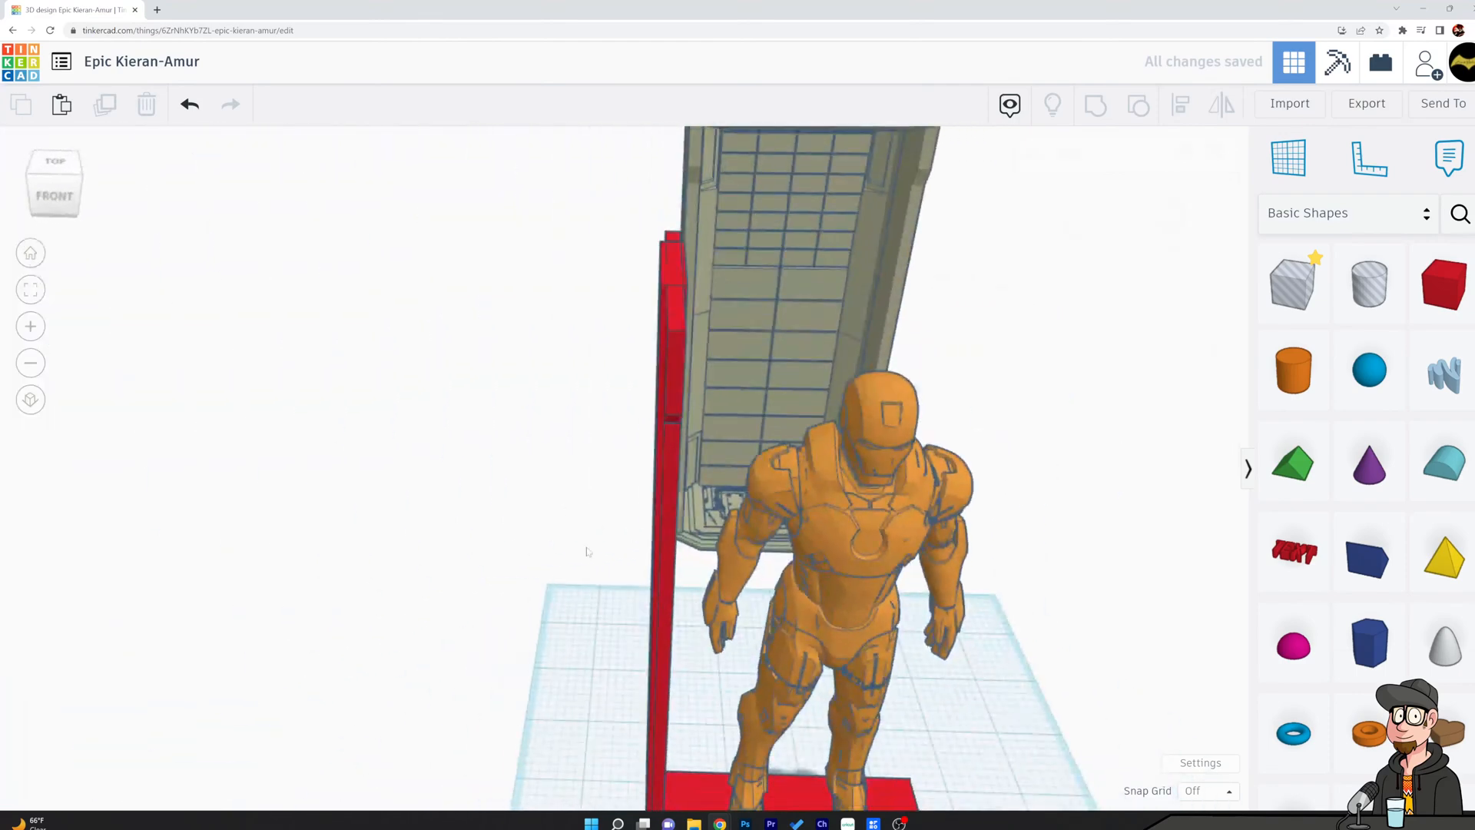
click(681, 313)
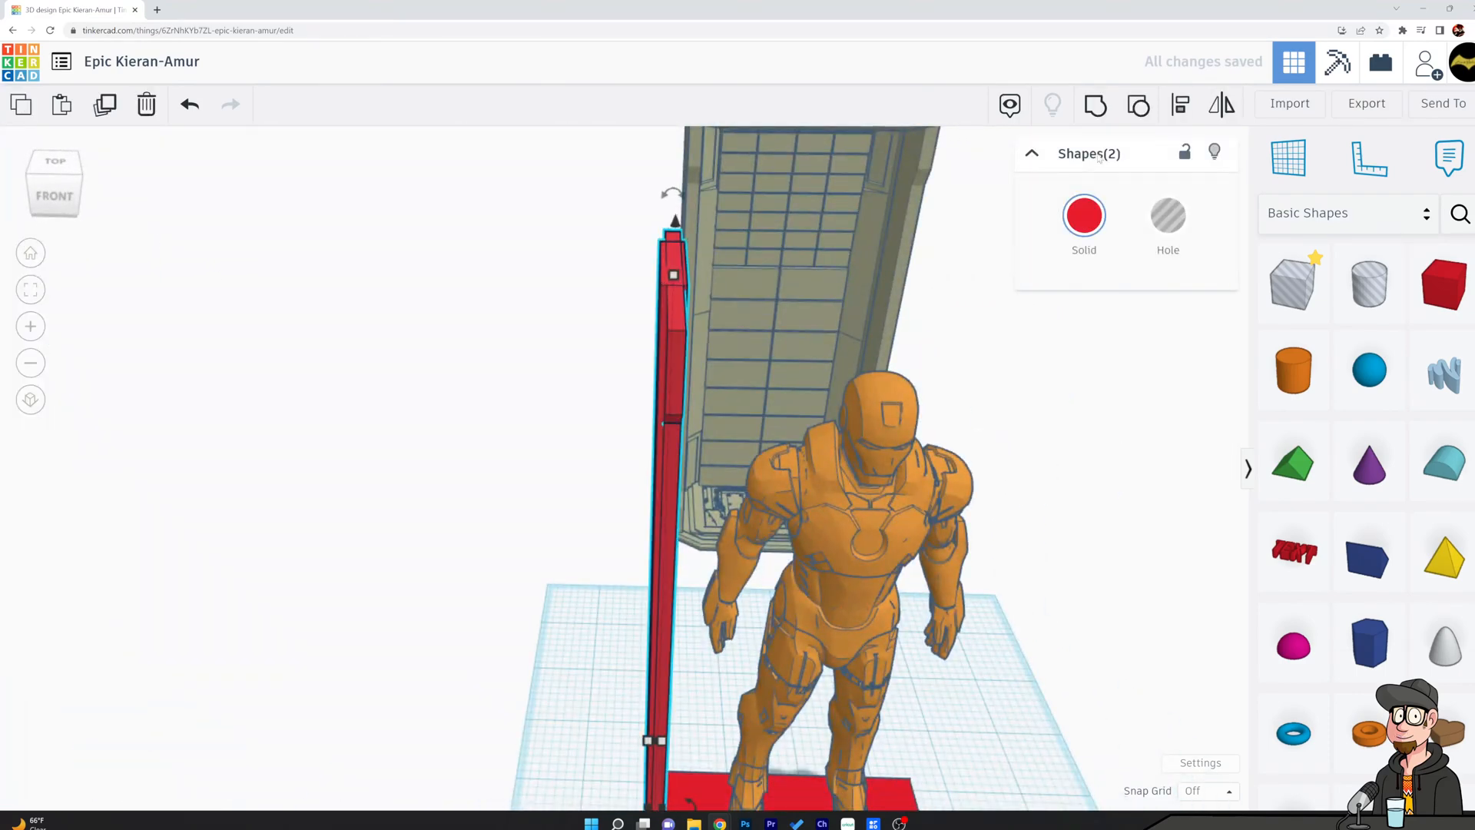
click(1184, 104)
scroll(715, 661, down, 4)
right_drag(714, 676, 686, 504)
click(679, 496)
click(520, 385)
mouse_move(521, 385)
right_down()
mouse_move(570, 405)
mouse_move(517, 357)
right_up()
Place a 1 in hole box on the workplane and move it over the side panel's lower front corner.
scroll(596, 454, up, 5)
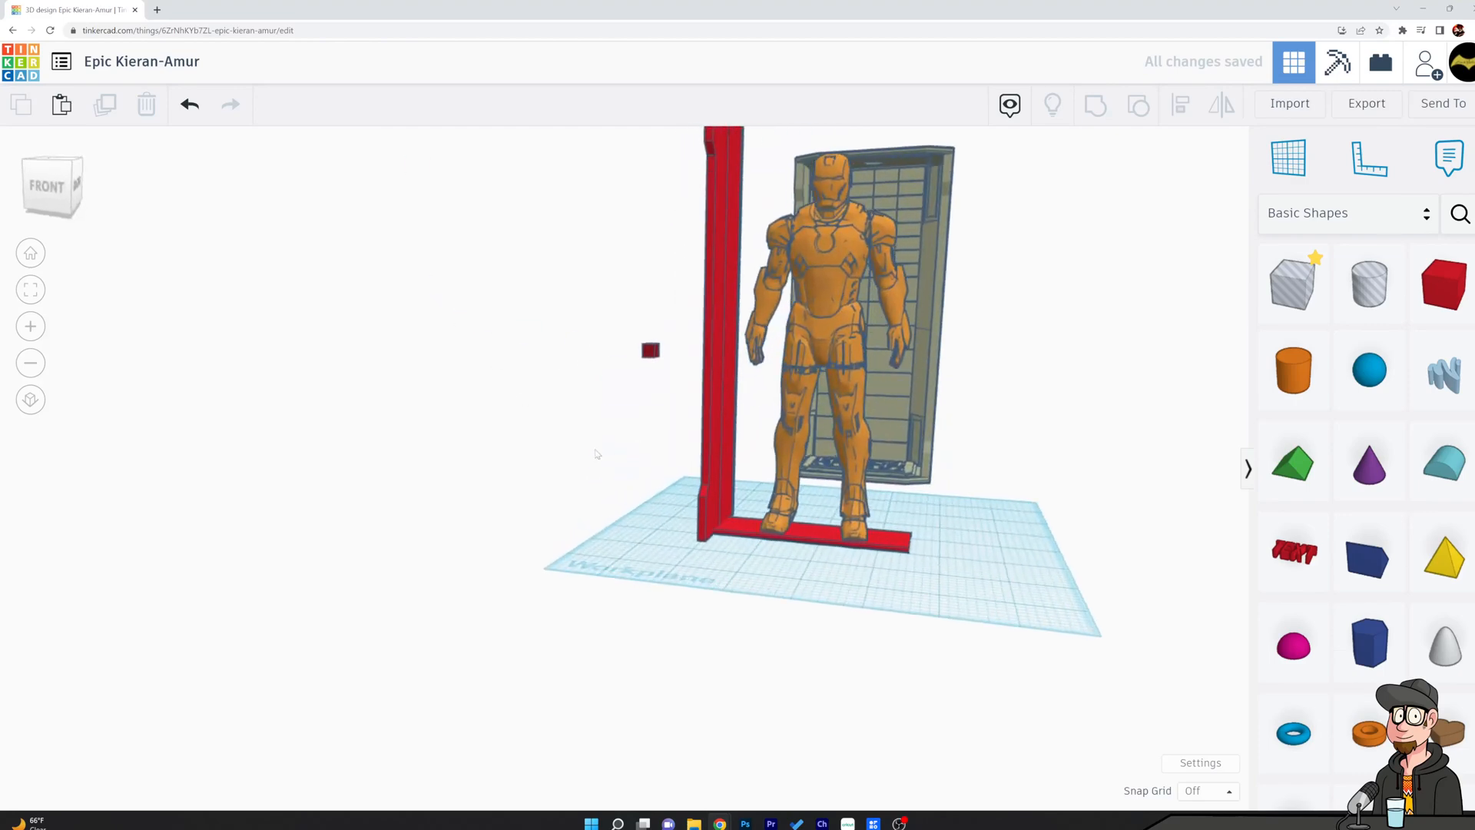
right_drag(705, 456, 869, 474)
scroll(578, 442, down, 2)
right_drag(579, 441, 464, 355)
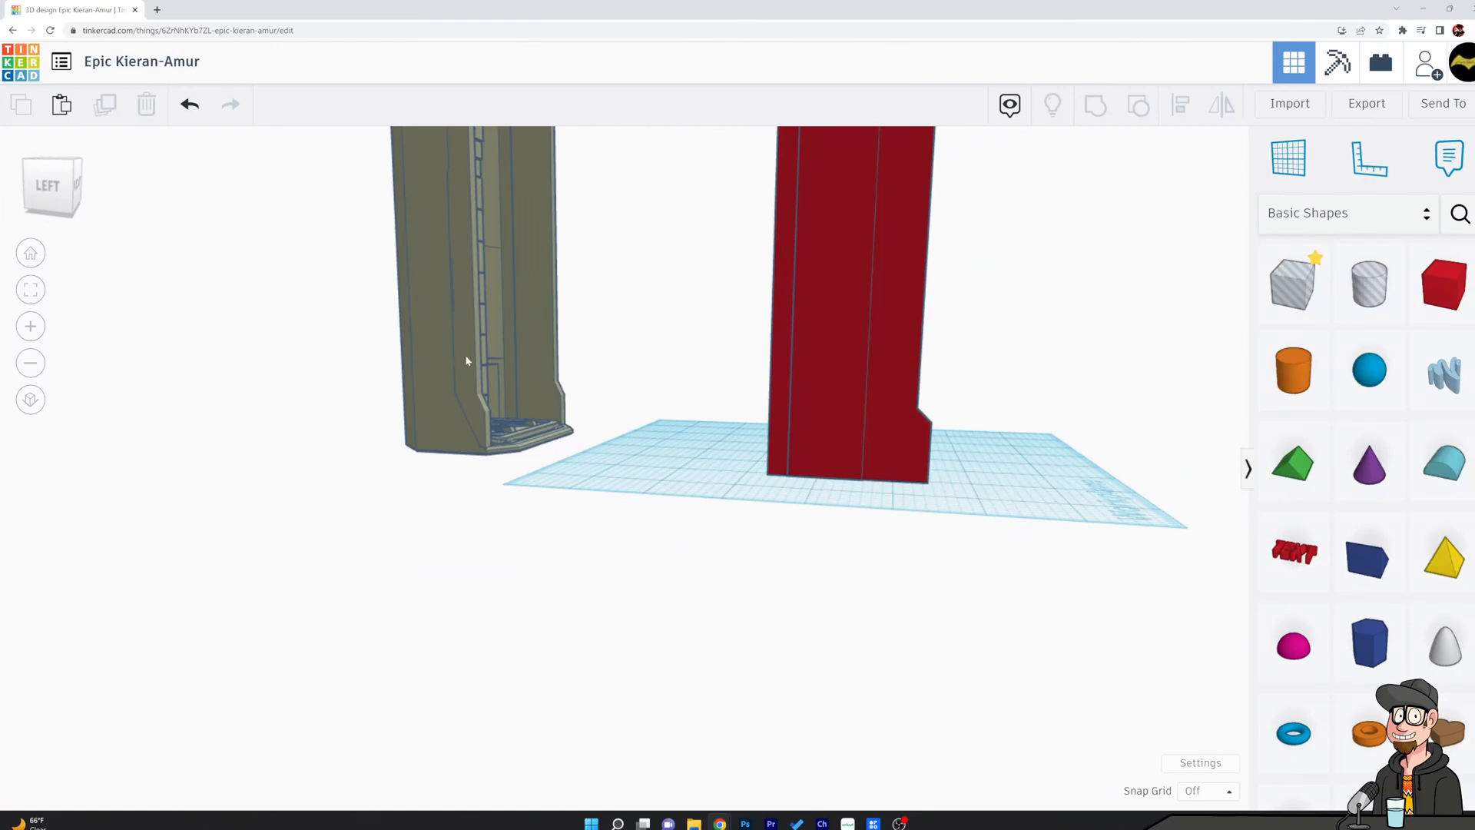
scroll(924, 637, up, 3)
scroll(924, 637, down, 1)
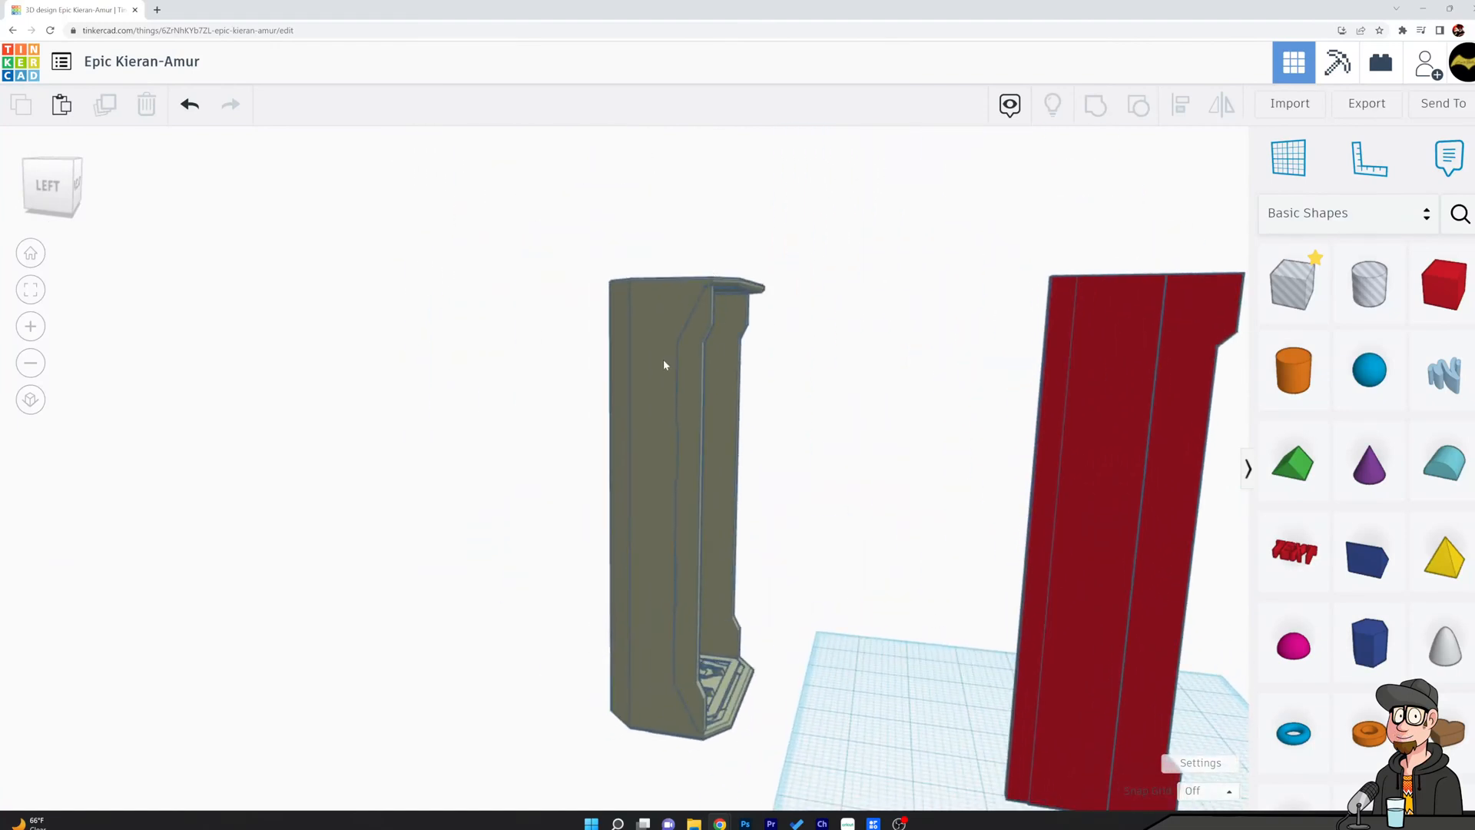
middle_drag(920, 548, 711, 487)
drag(1281, 296, 1066, 744)
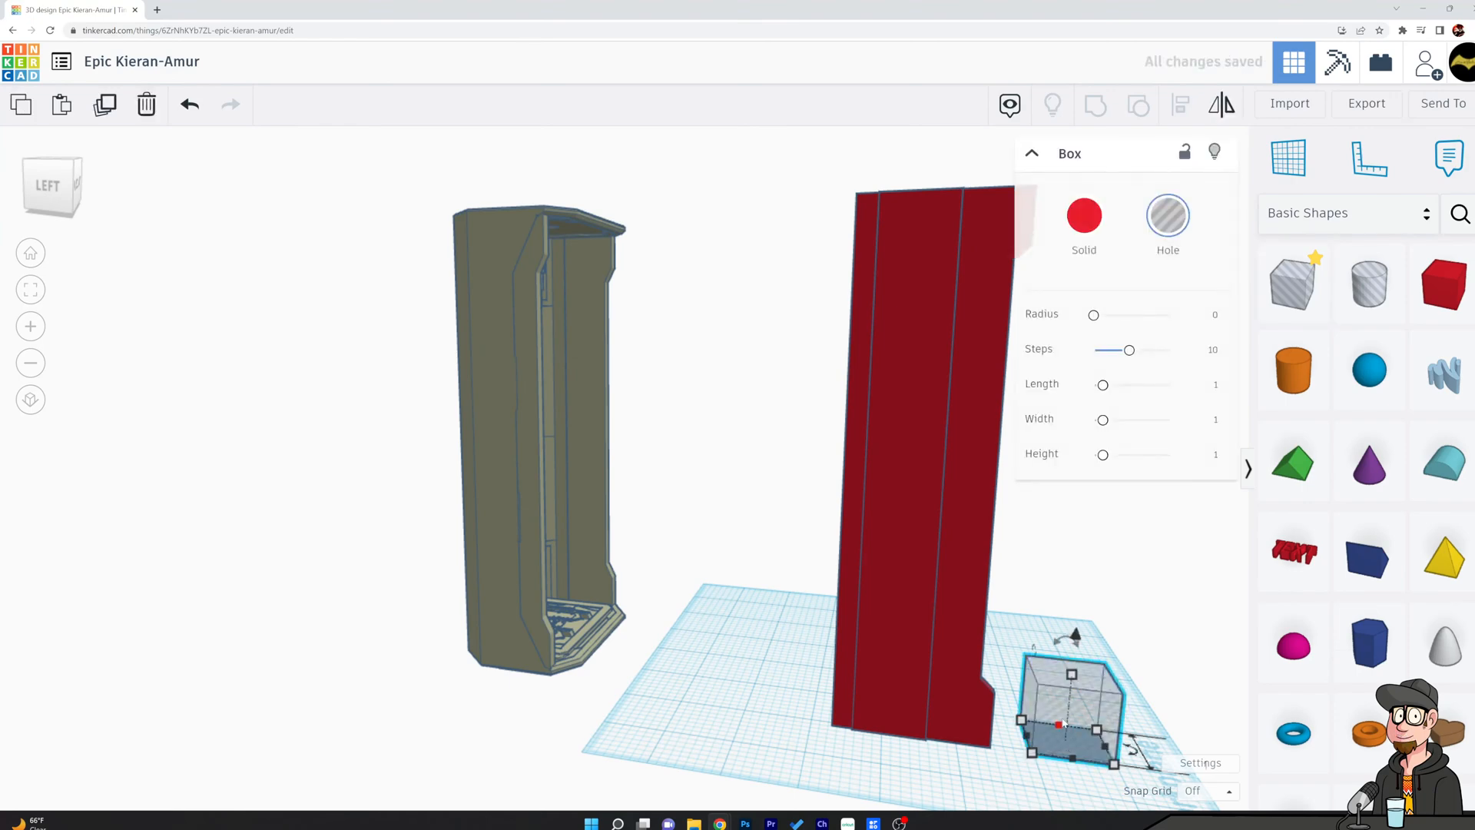
drag(1073, 727, 964, 740)
right_drag(963, 739, 863, 674)
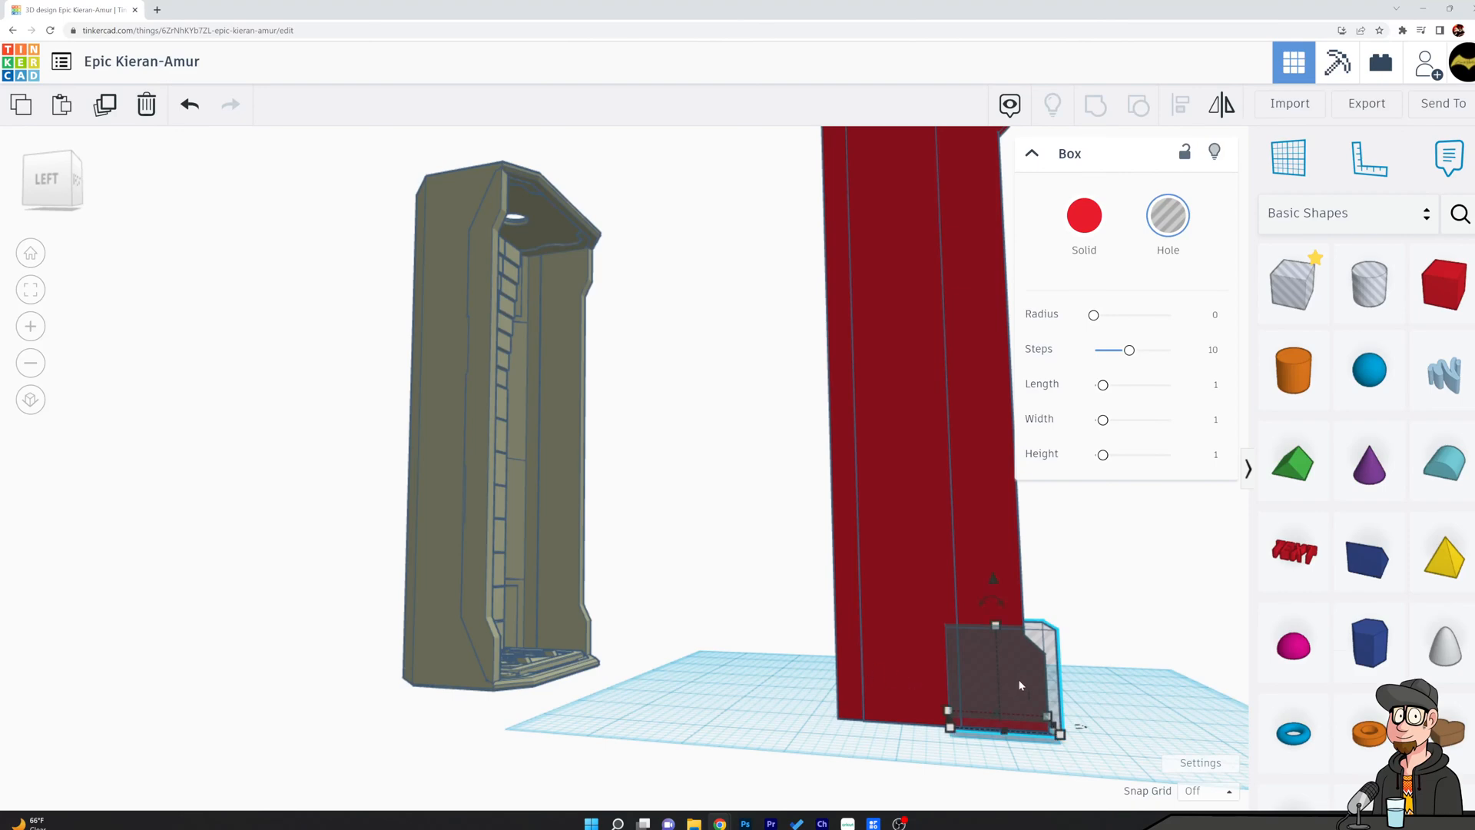
Duplicate the hole box in place and tilt the copy toward the rear of the side panel.
key(Escape)
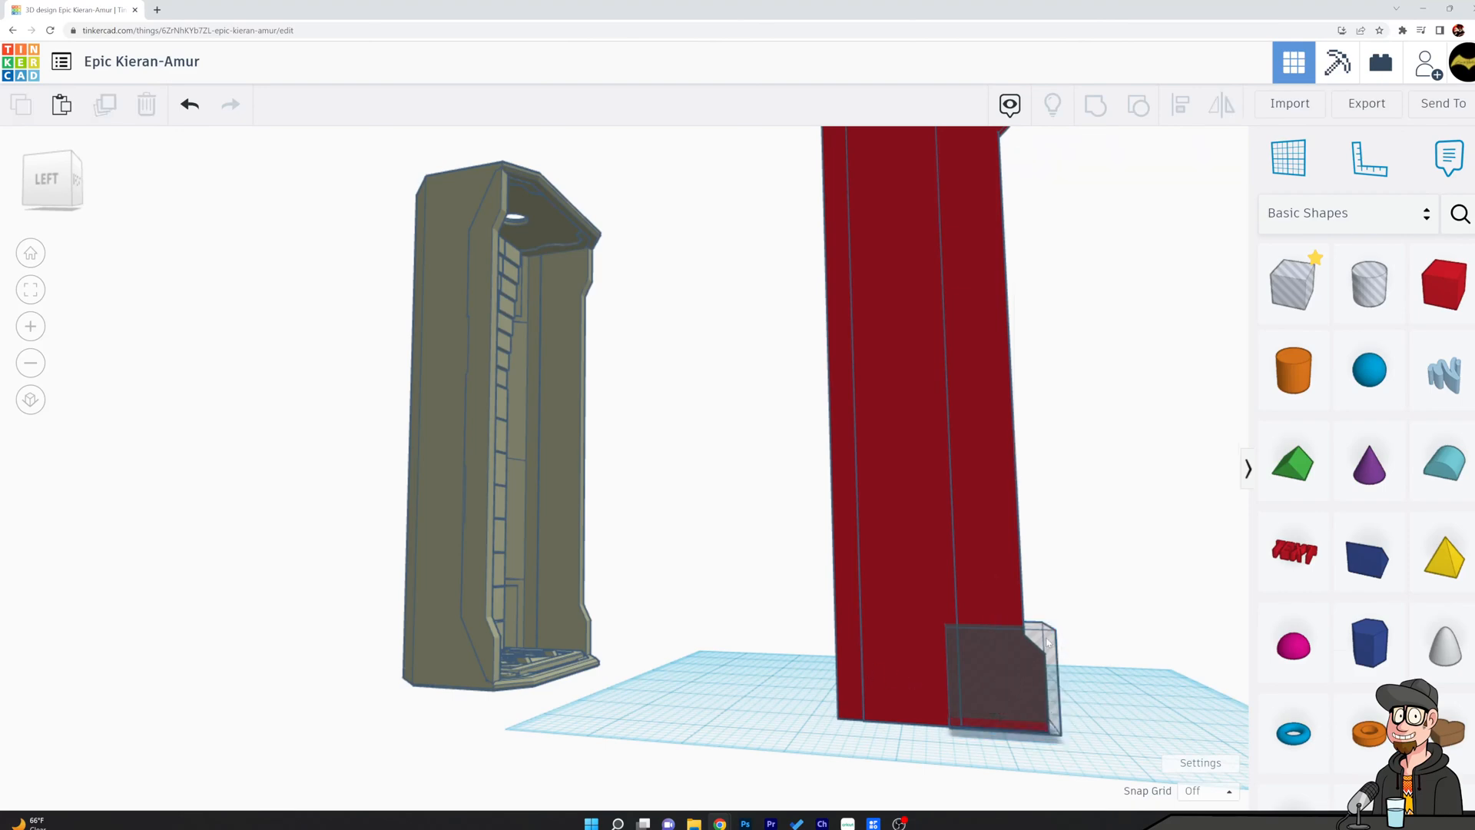
click(1045, 651)
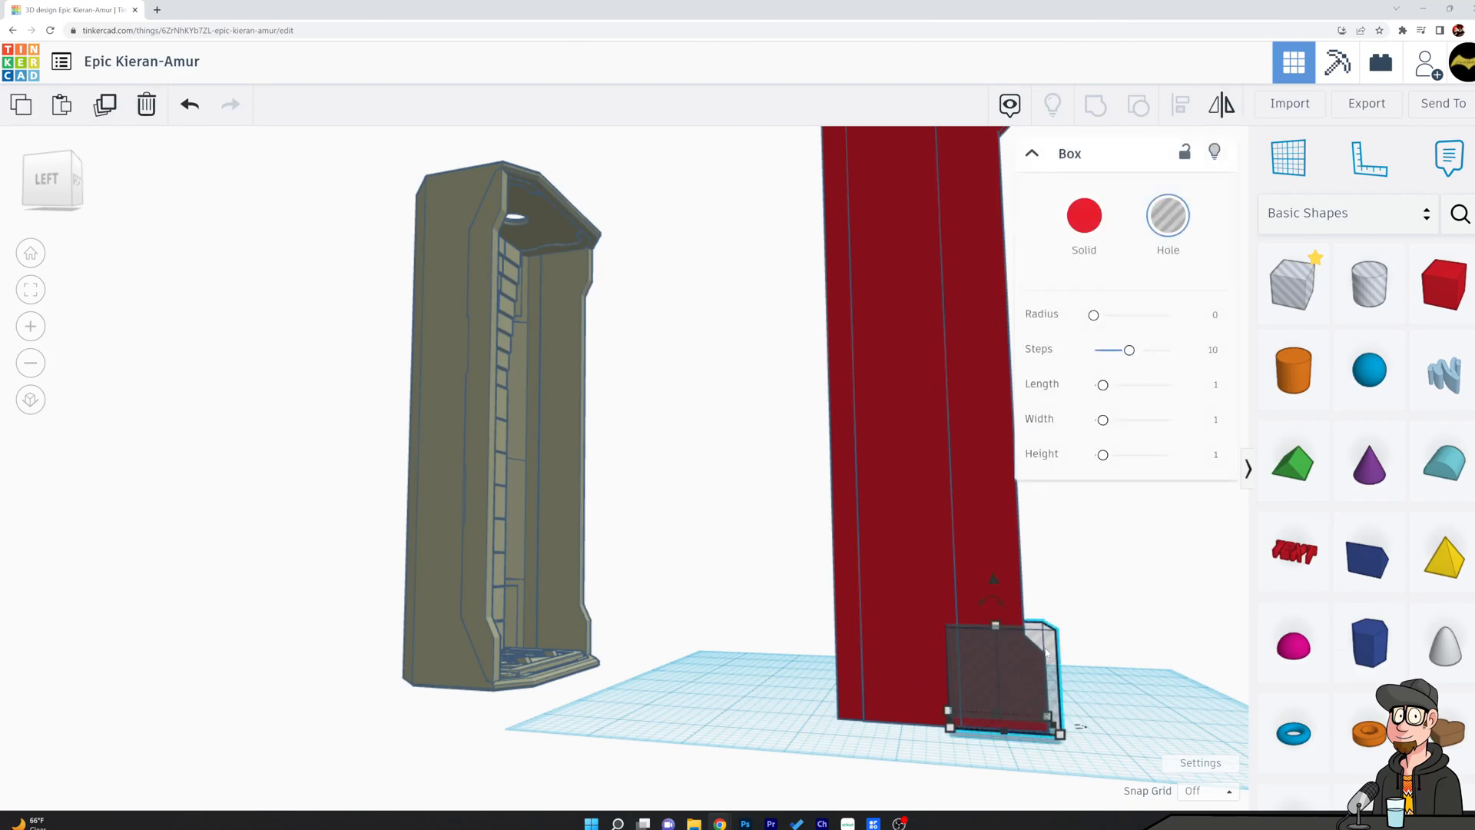
drag(984, 607, 946, 607)
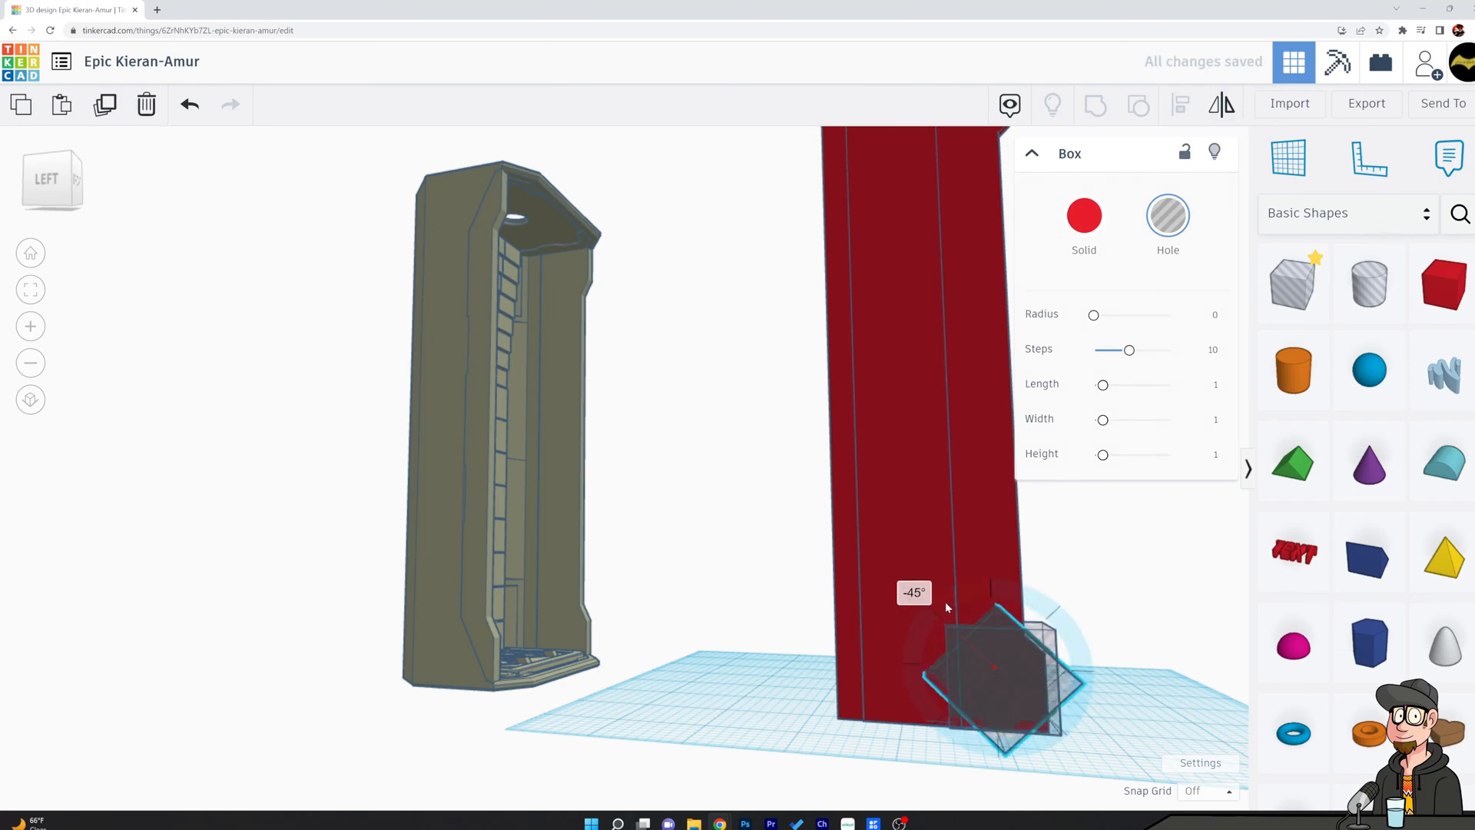
drag(947, 607, 950, 604)
click(1100, 681)
right_drag(1099, 682, 1072, 670)
scroll(938, 756, up, 3)
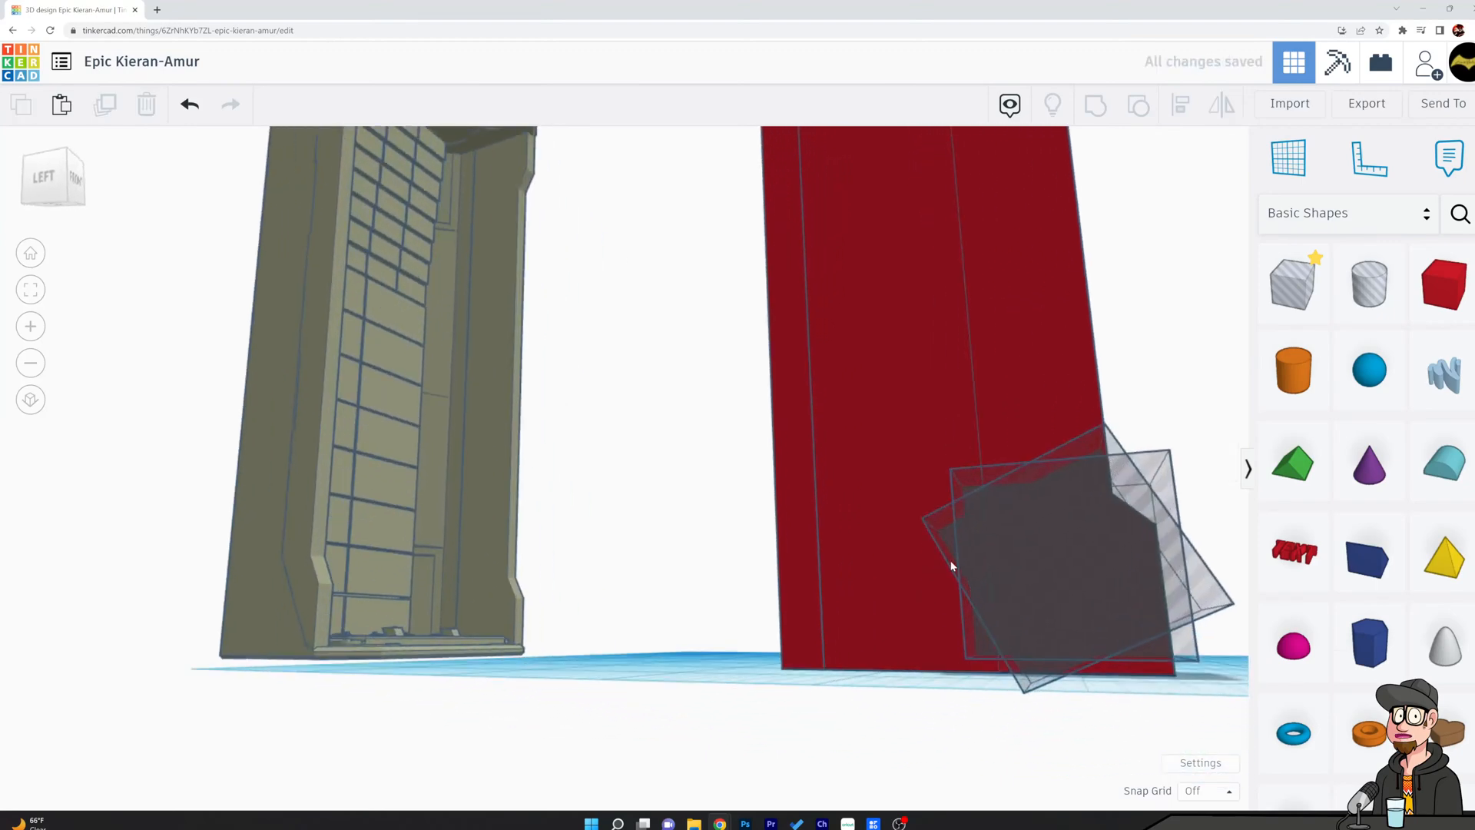
Raise the tilted hole box to the workplane level and nudge it toward the panel's rear.
click(1217, 606)
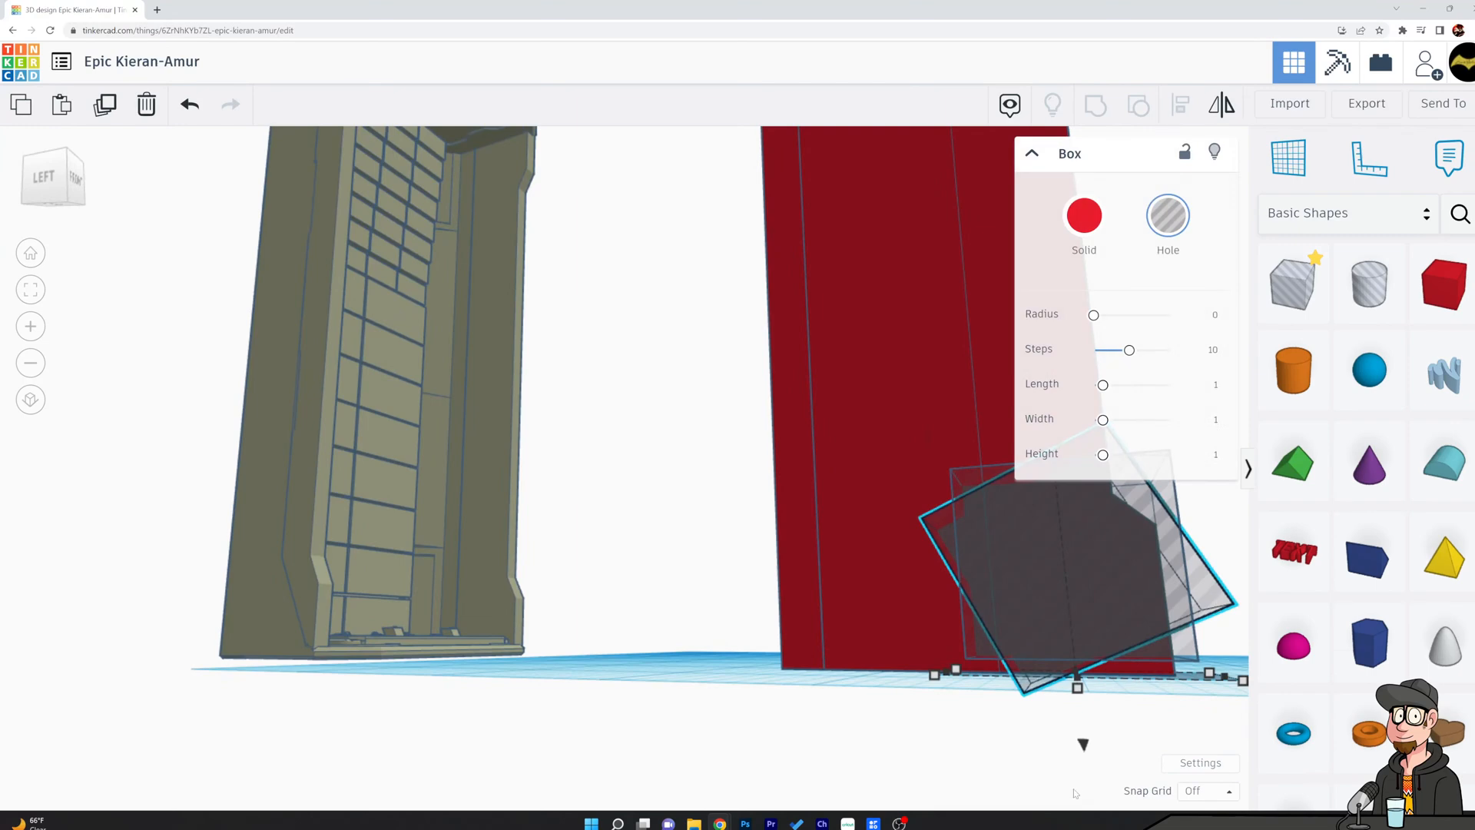
drag(1088, 749, 1088, 716)
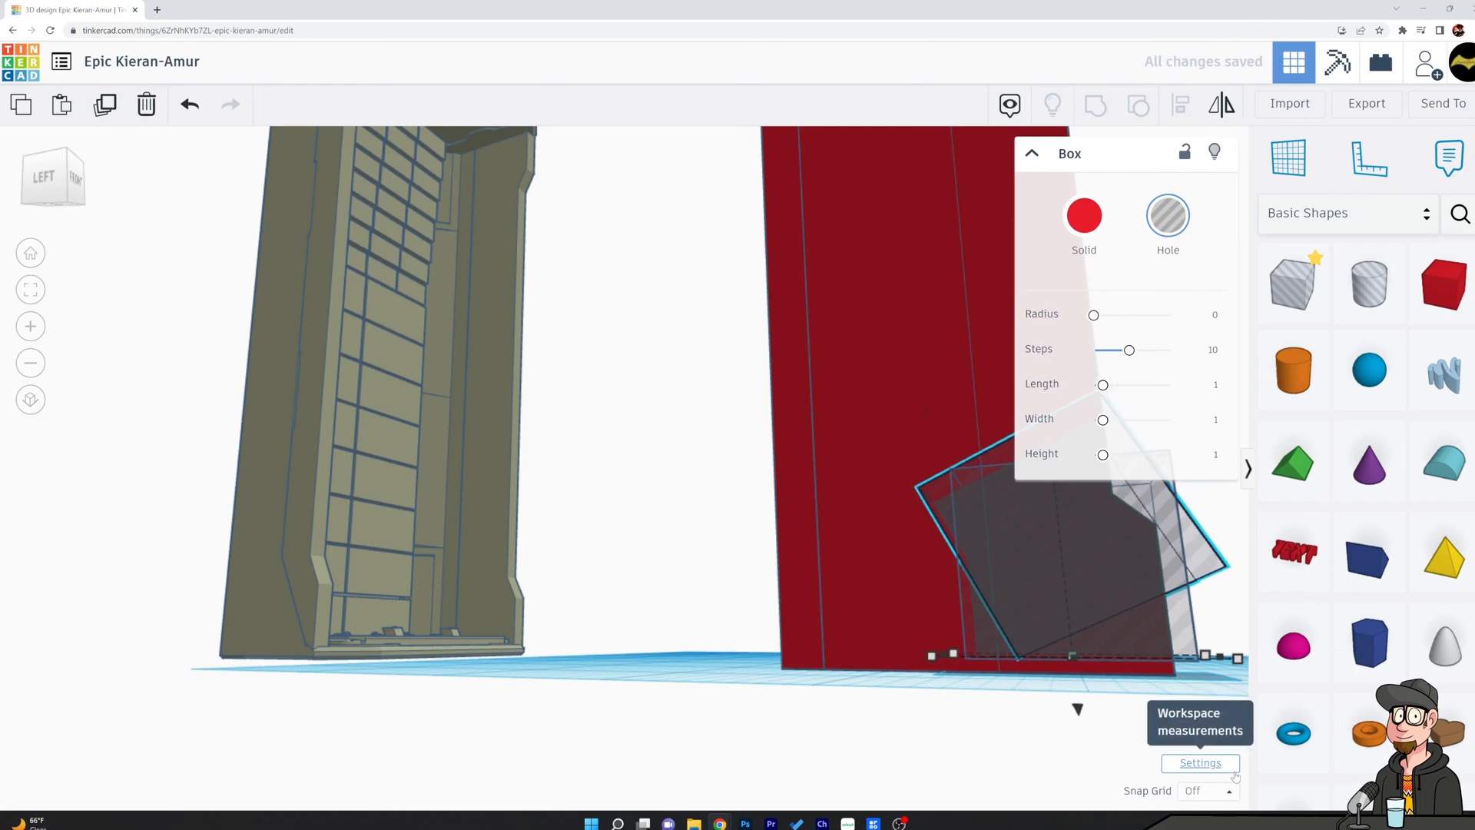
key(Left)
key(Left)
key(Left)
key(Left)
key(Left)
key(Left)
key(Left)
key(Left)
key(Left)
key(Left)
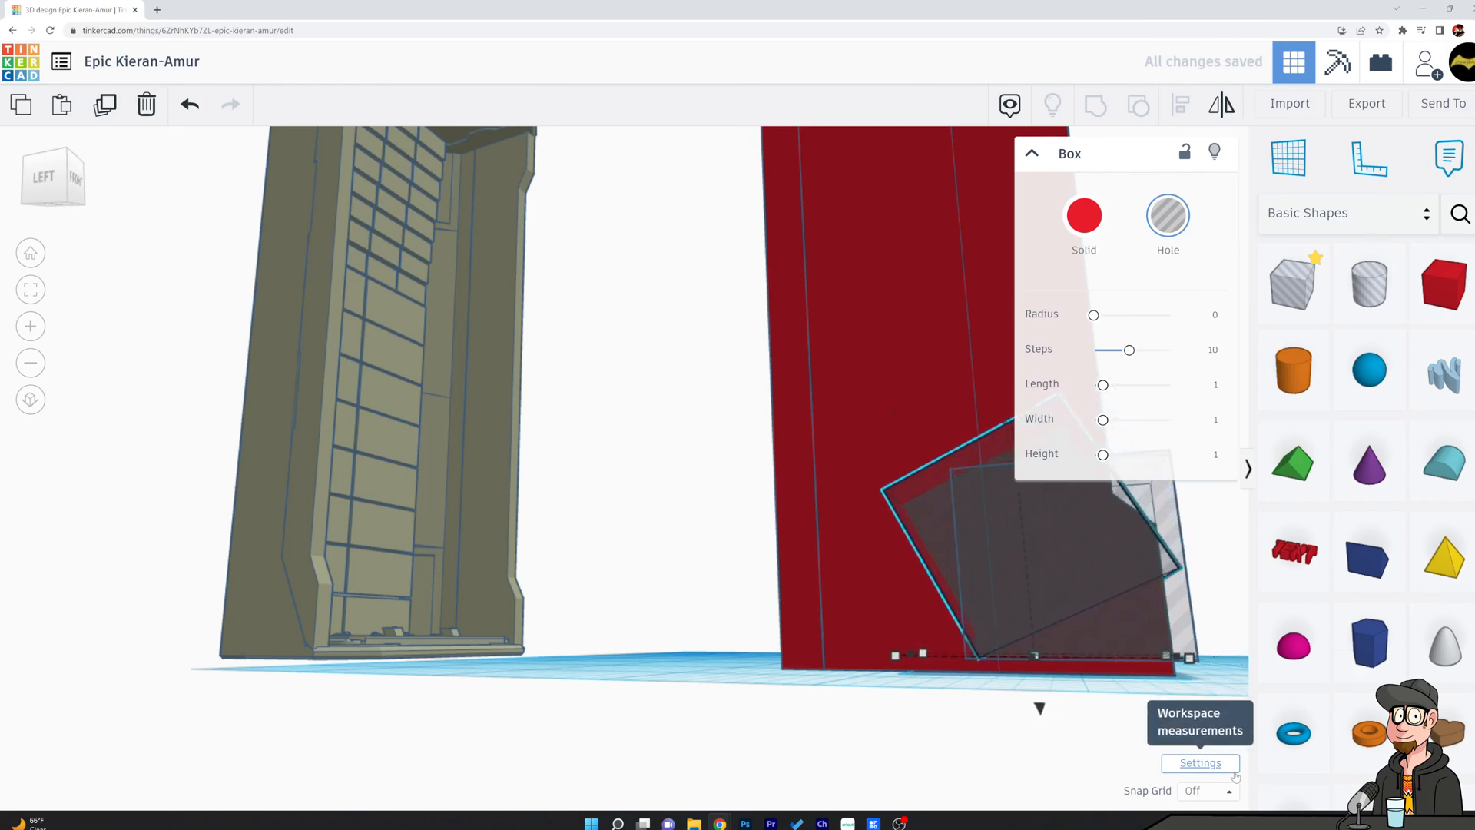
Fine-tune the tilted hole box so its lowest corner meets the upright hole box's lower rear corner.
scroll(959, 772, up, 2)
mouse_move(988, 680)
right_down()
mouse_move(995, 708)
mouse_move(1022, 715)
mouse_move(935, 725)
mouse_move(991, 723)
mouse_move(1093, 668)
mouse_move(790, 638)
mouse_move(980, 701)
right_up()
scroll(1021, 714, up, 5)
key(Left)
key(Left)
key(Left)
key(Left)
key(Left)
key(Left)
key(Left)
key(Left)
key(Left)
key(Left)
key(Left)
key(Left)
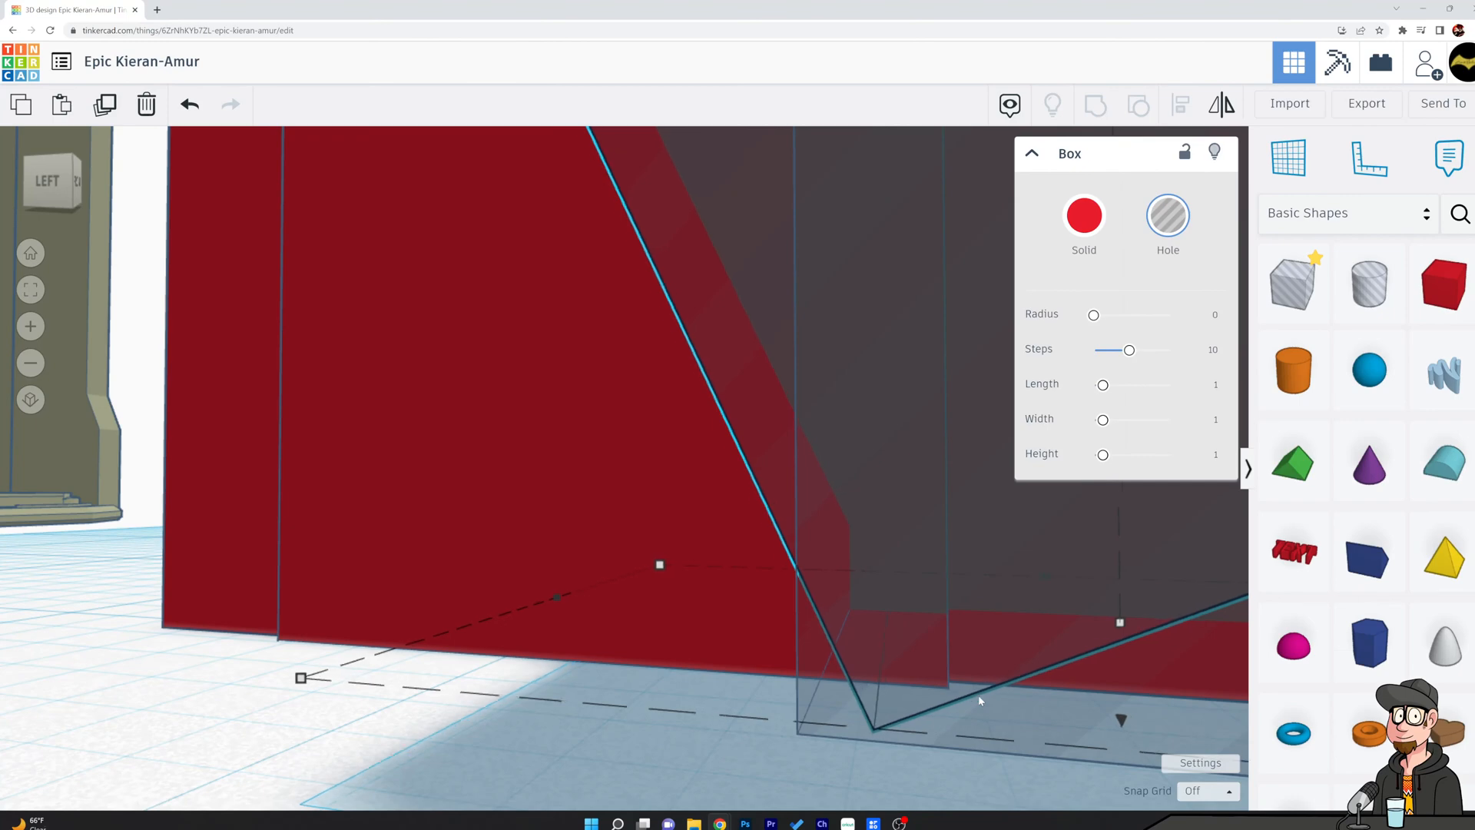
key(Left)
key(Left)
key(Left)
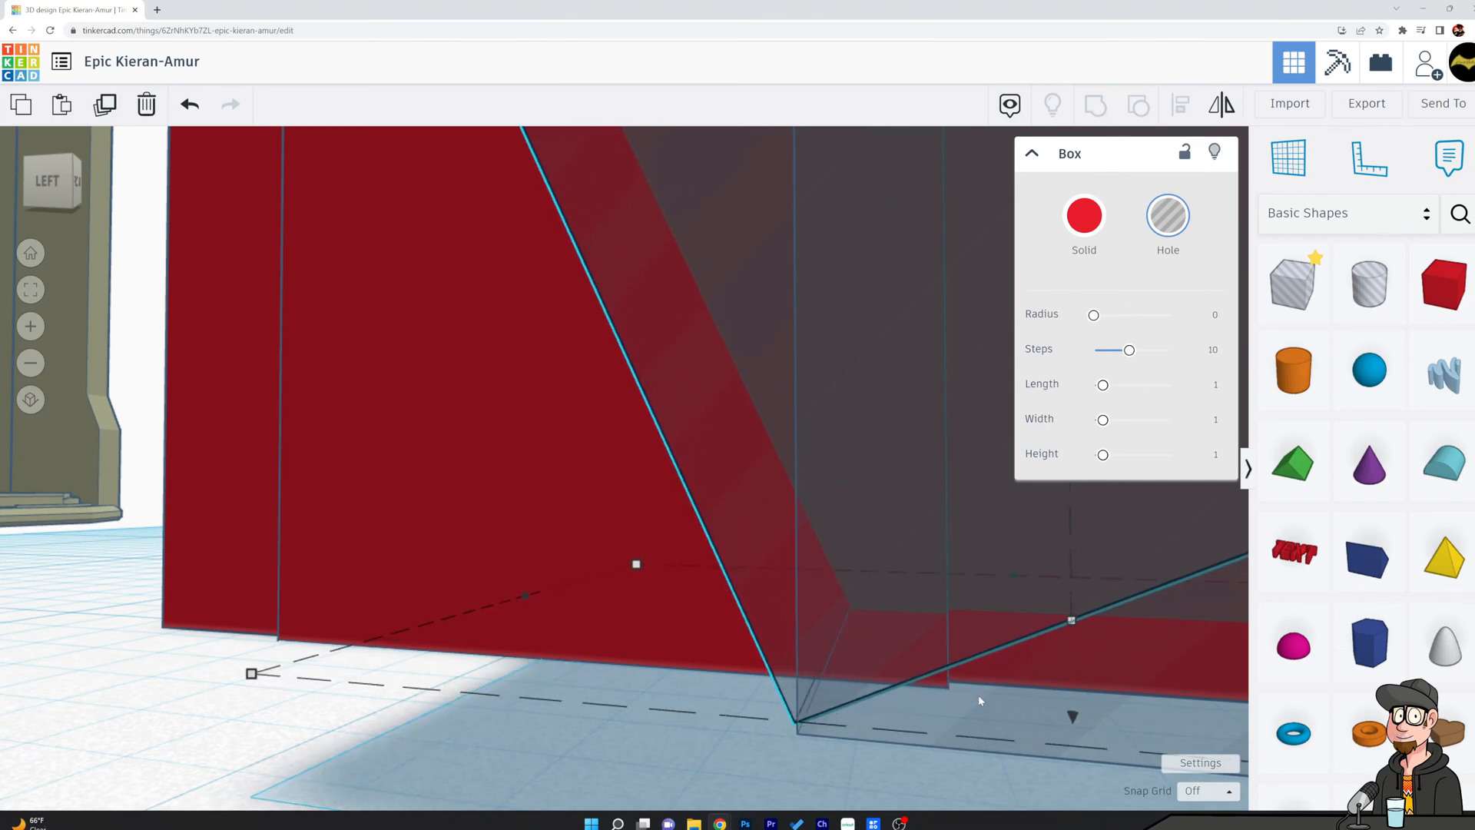
key(Right)
drag(1072, 715, 1072, 719)
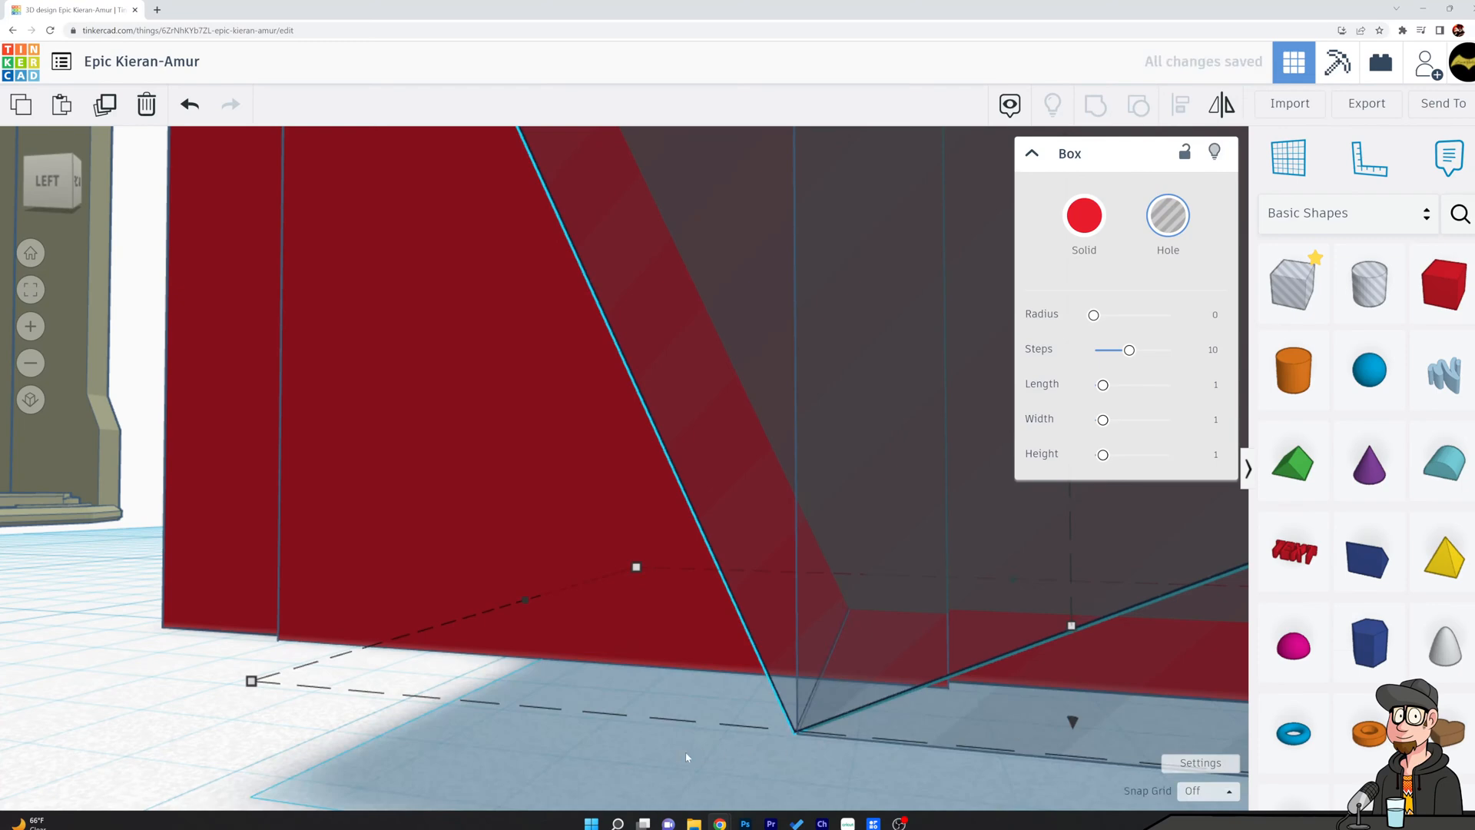
Group the upright and tilted hole boxes into a single hole shape.
click(686, 754)
right_drag(698, 741, 735, 709)
scroll(753, 711, down, 5)
right_drag(933, 599, 848, 617)
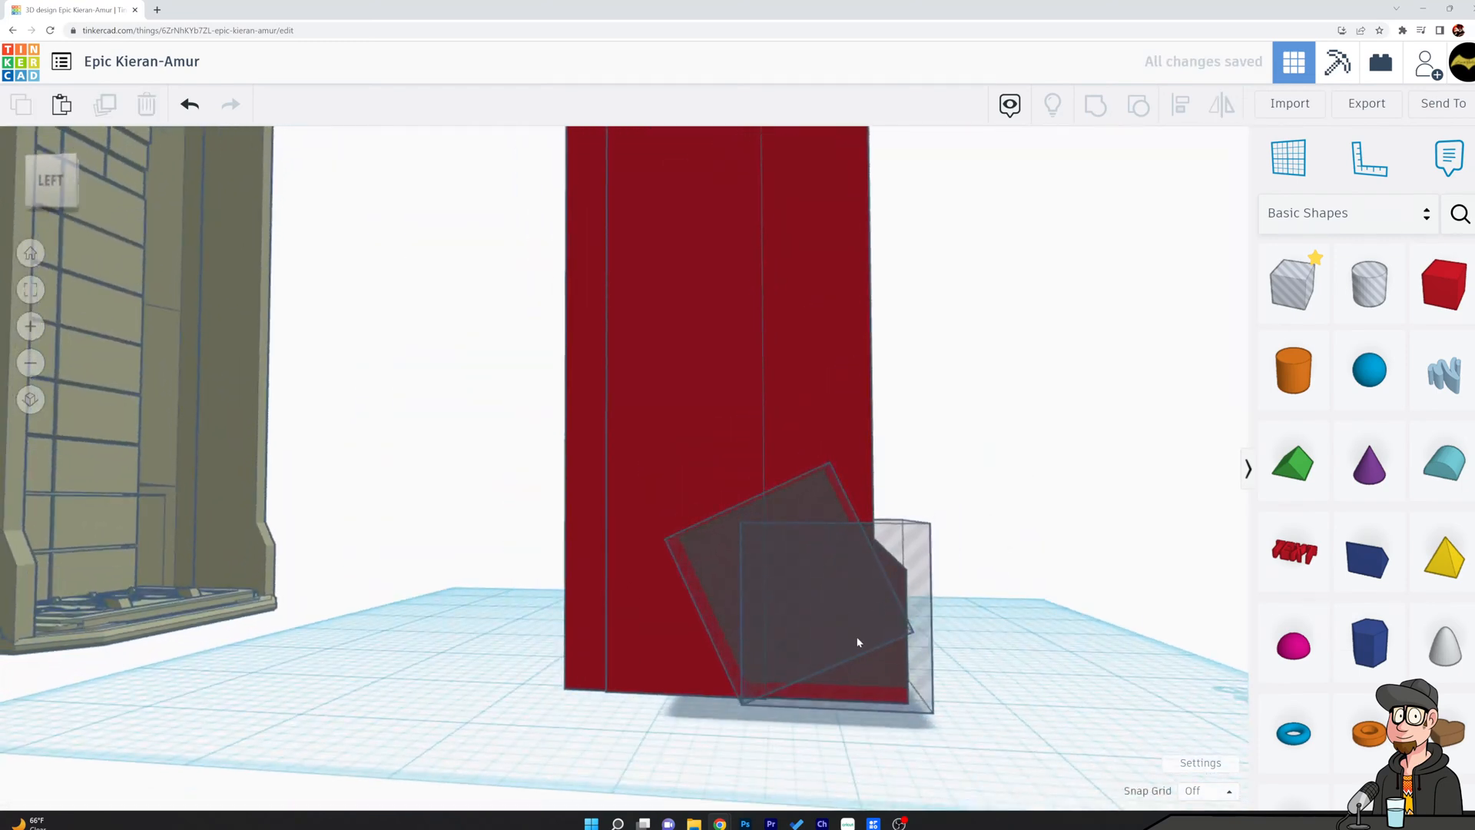
click(814, 607)
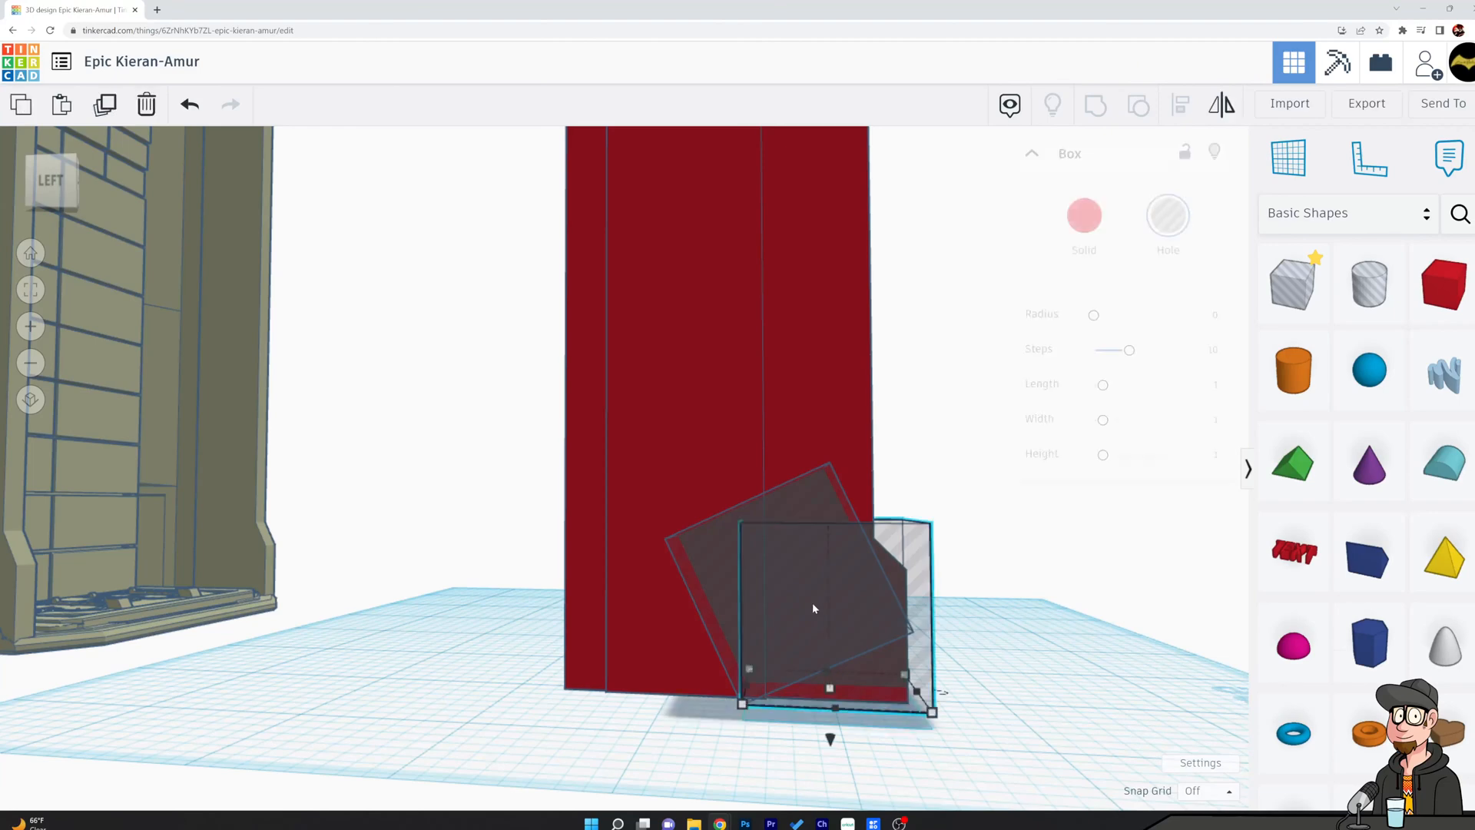
shift+click(705, 555)
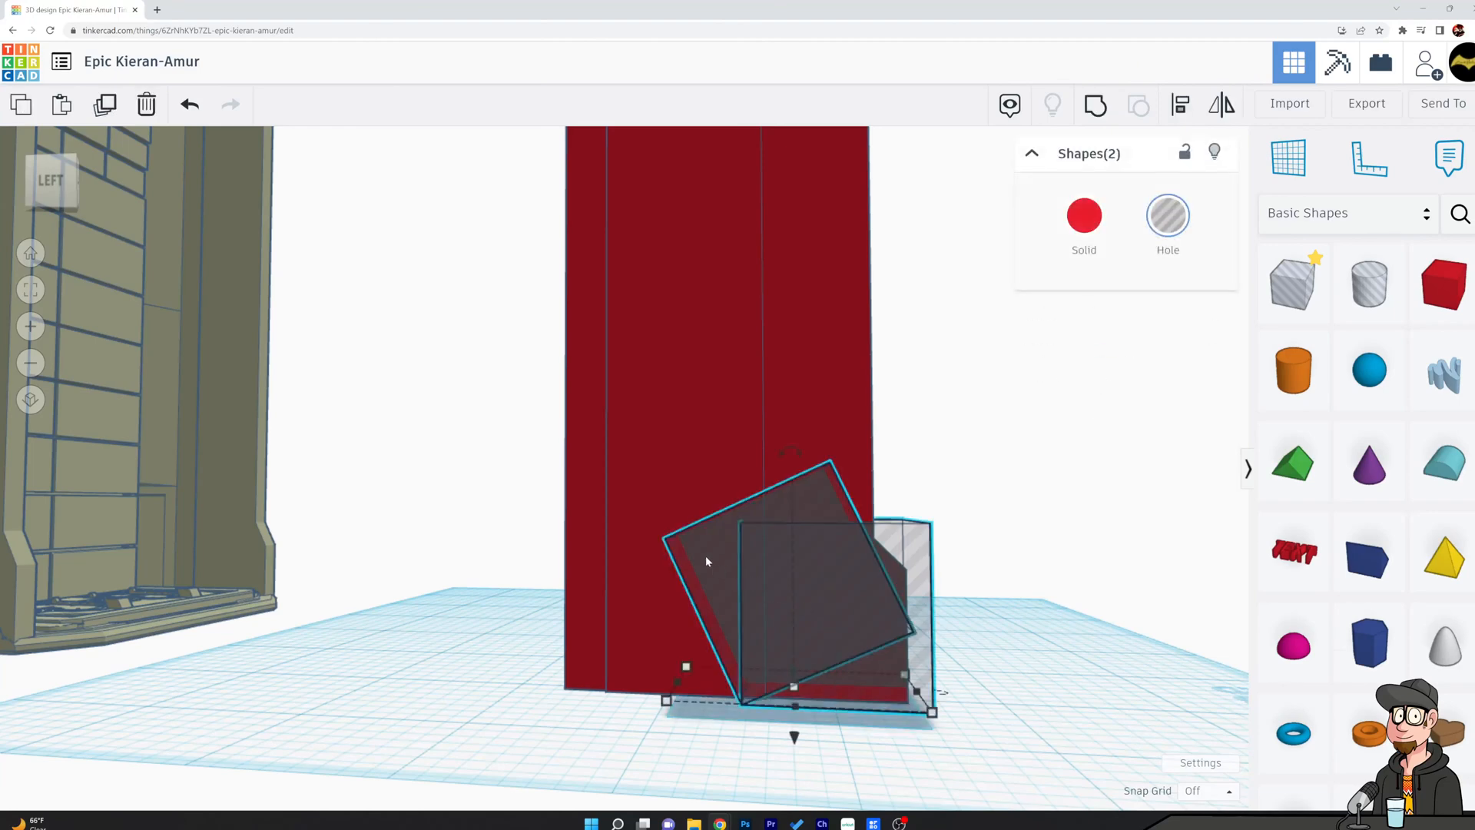
click(1097, 109)
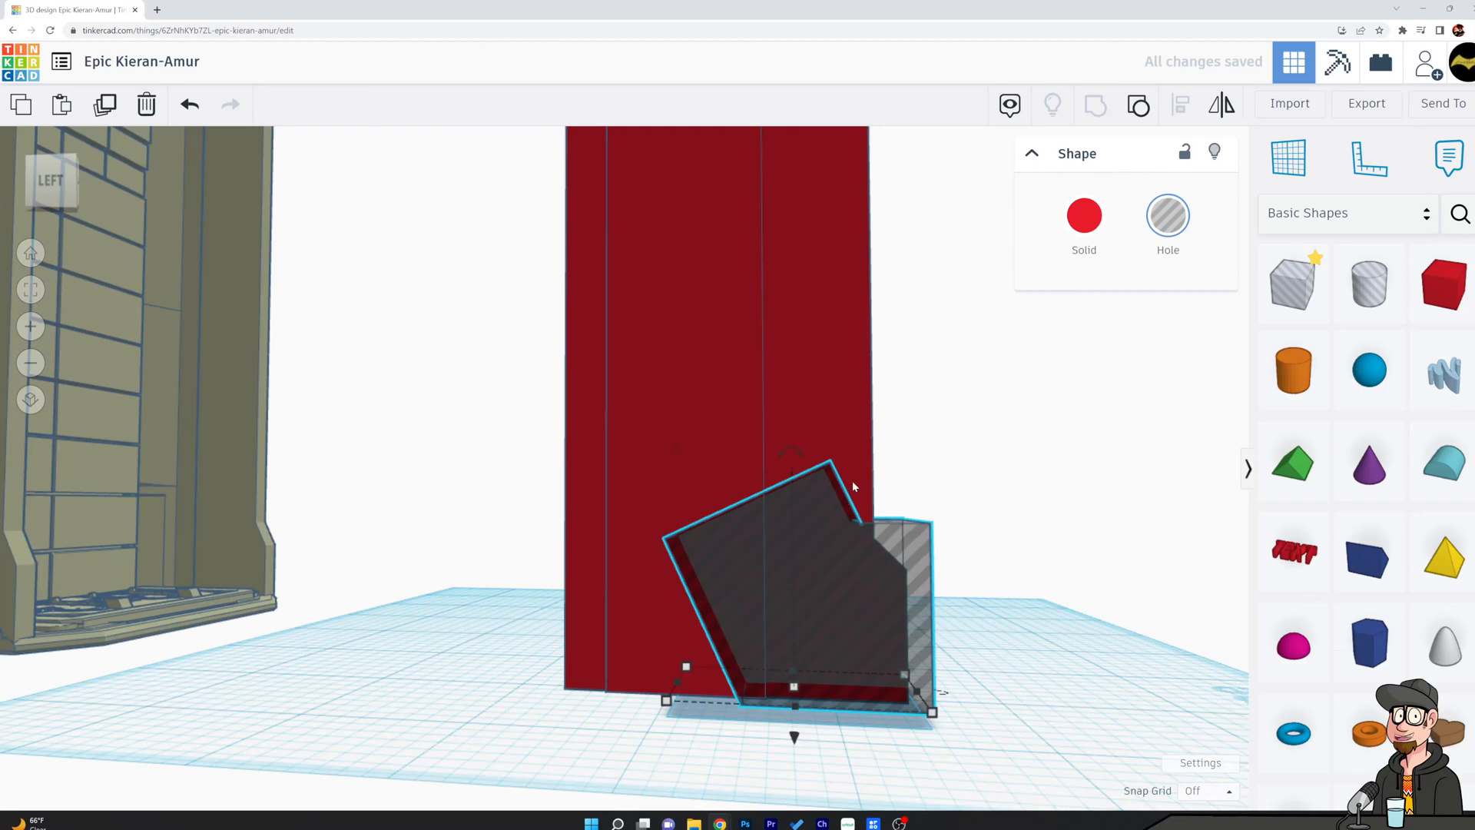
Duplicate the grouped hole and raise the copy to the side panel's upper front corner.
scroll(1009, 404, down, 5)
key(Down)
key(Down)
key(Down)
key(Down)
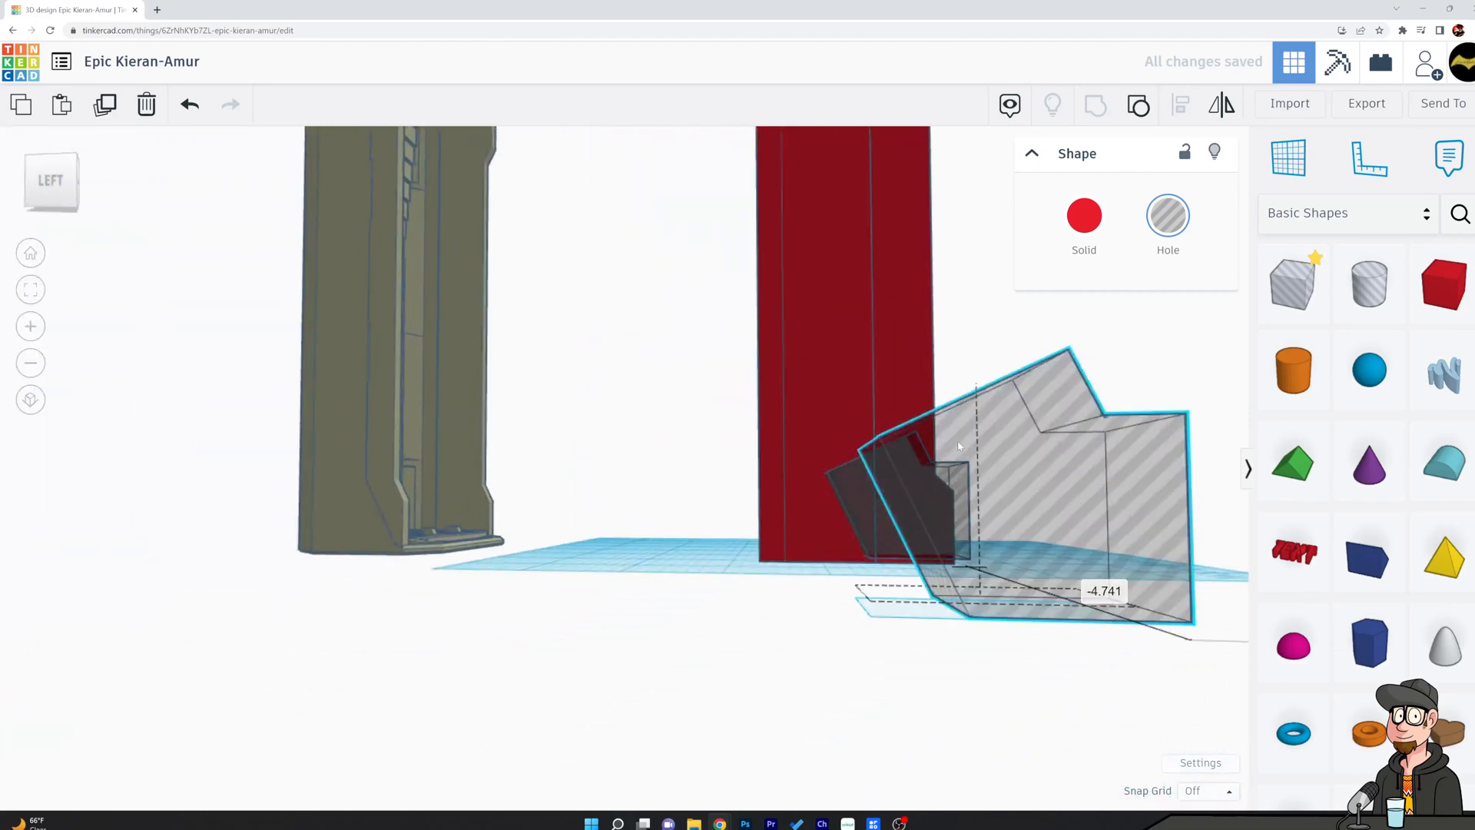
shift+drag(955, 353, 993, 492)
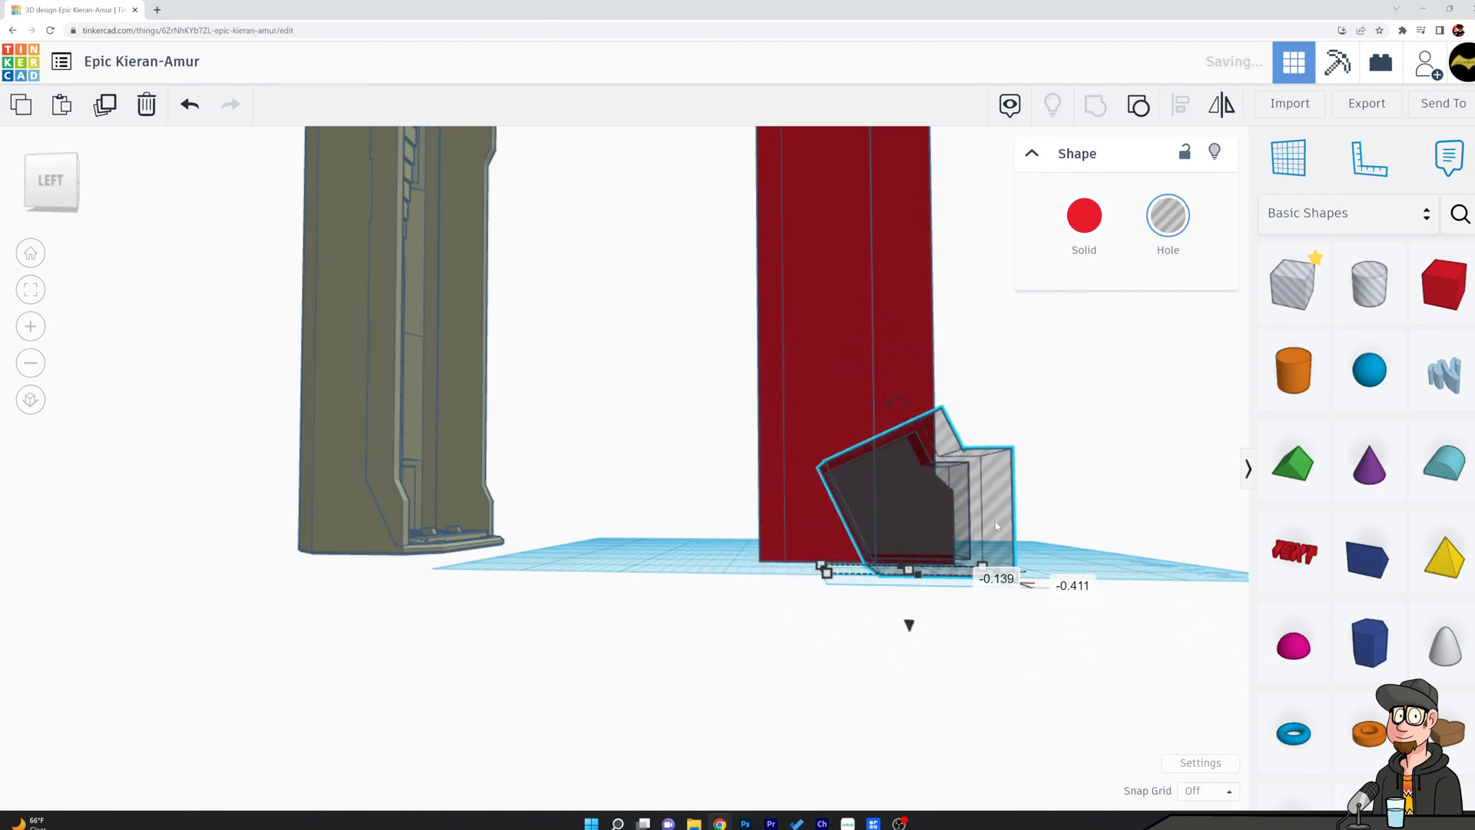
drag(915, 619, 896, 380)
middle_drag(653, 318, 625, 521)
drag(873, 663, 886, 298)
Mirror the upper hole shape vertically so it is the reverse of the lower one.
click(1223, 110)
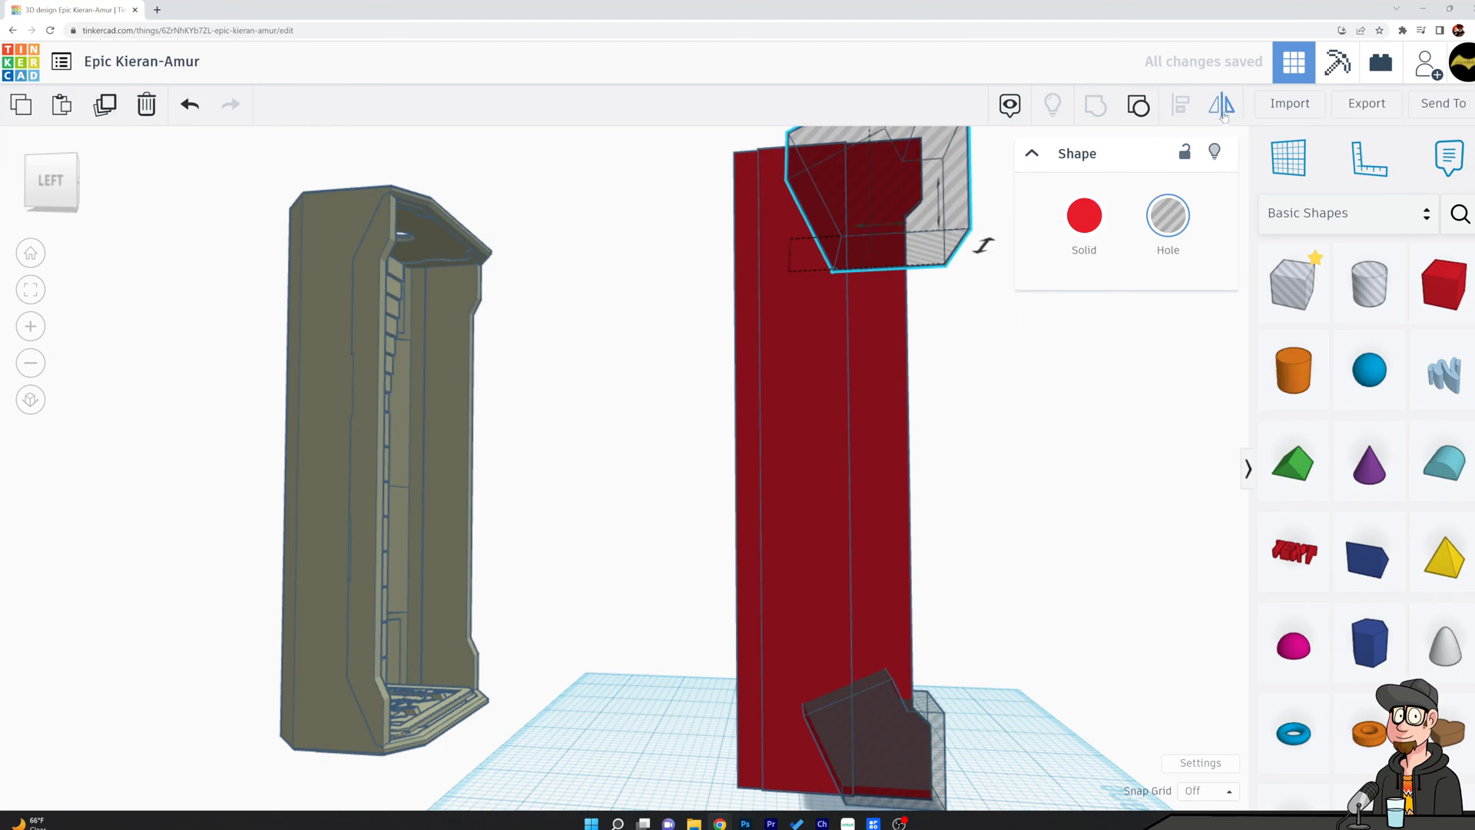
click(939, 222)
click(995, 409)
Move the flipped hole shape onto the side panel's outer face, just below the panel's upper edge.
mouse_move(997, 343)
right_down()
mouse_move(1004, 356)
mouse_move(1023, 333)
right_up()
middle_drag(1026, 333, 1090, 484)
click(1003, 454)
right_drag(846, 470, 945, 568)
drag(1014, 453, 872, 395)
right_drag(1009, 420, 759, 362)
drag(887, 370, 891, 321)
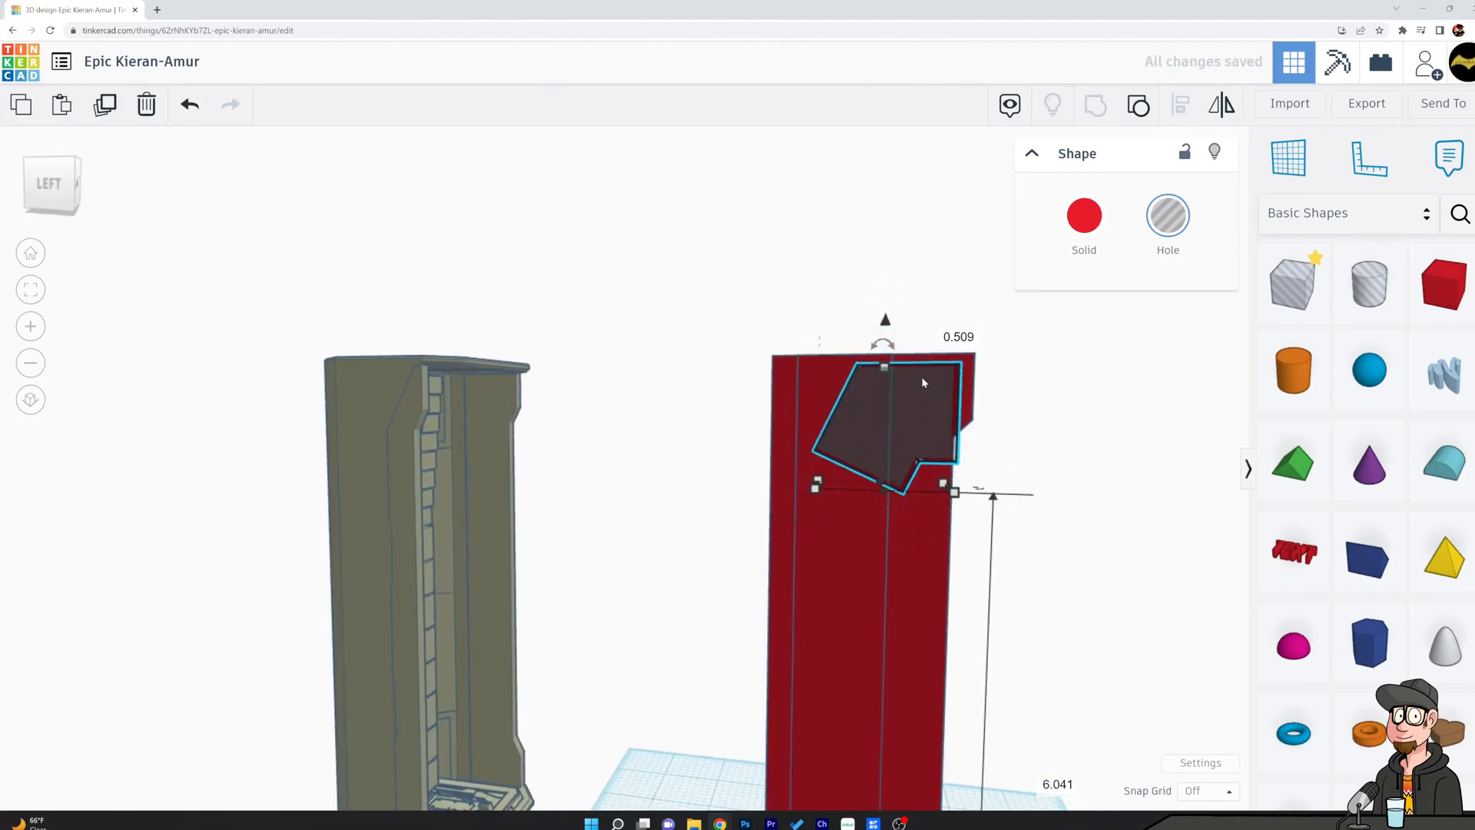
scroll(1021, 500, down, 3)
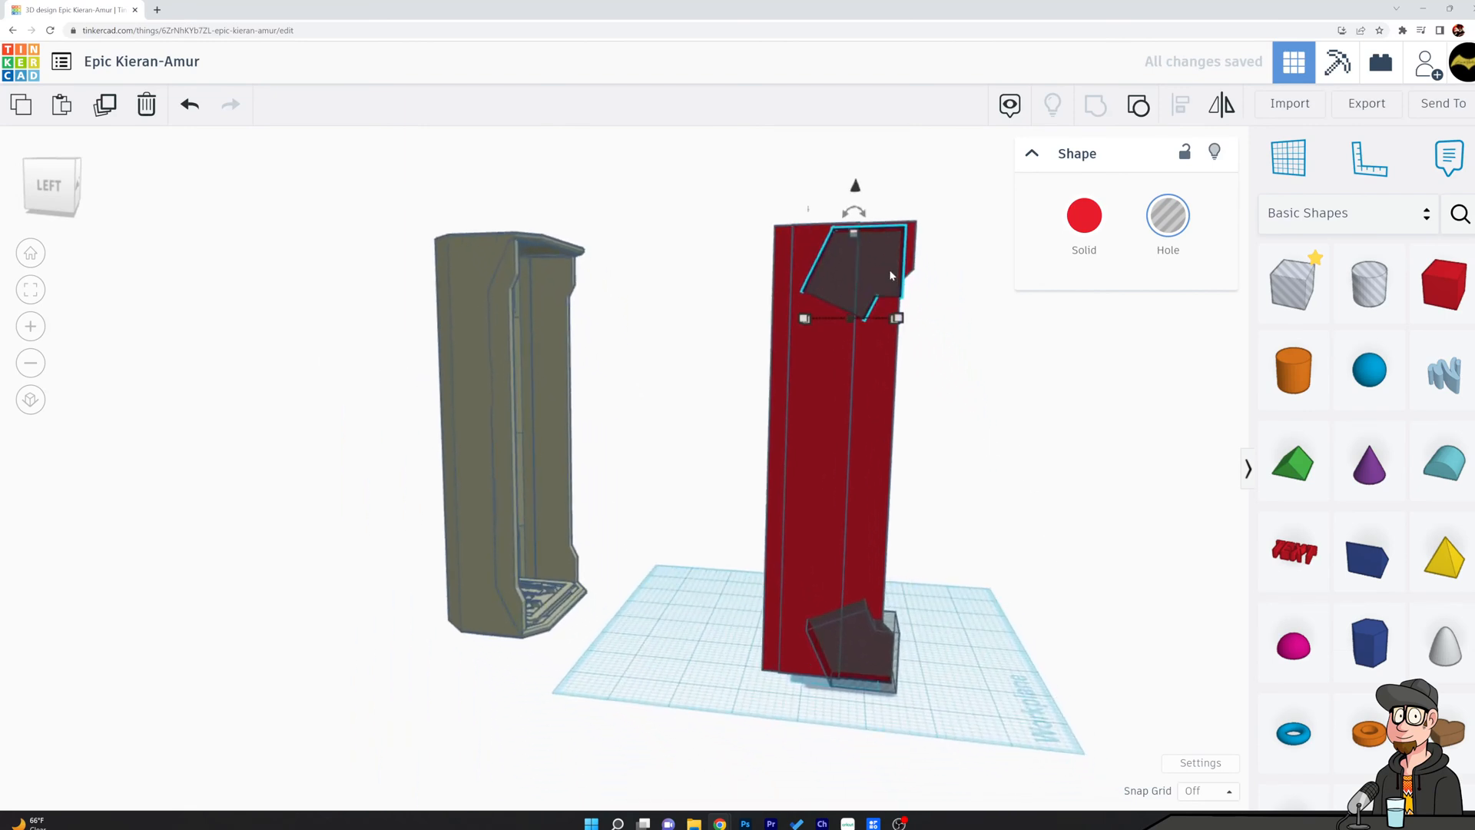
Nudge the flipped hole shape forward until it overlaps the side panel's upper front edge.
key(Right)
key(Right)
key(Right)
key(Right)
key(Right)
key(Right)
key(Right)
key(Right)
key(Right)
key(Right)
key(Right)
key(Right)
key(Right)
key(Right)
key(Right)
key(Right)
key(Right)
key(Right)
key(Right)
key(Right)
key(Right)
key(Right)
key(Right)
key(Right)
key(Right)
key(Right)
key(Right)
key(Right)
key(Right)
key(Right)
key(Right)
key(Right)
key(Right)
key(Right)
key(Right)
key(Right)
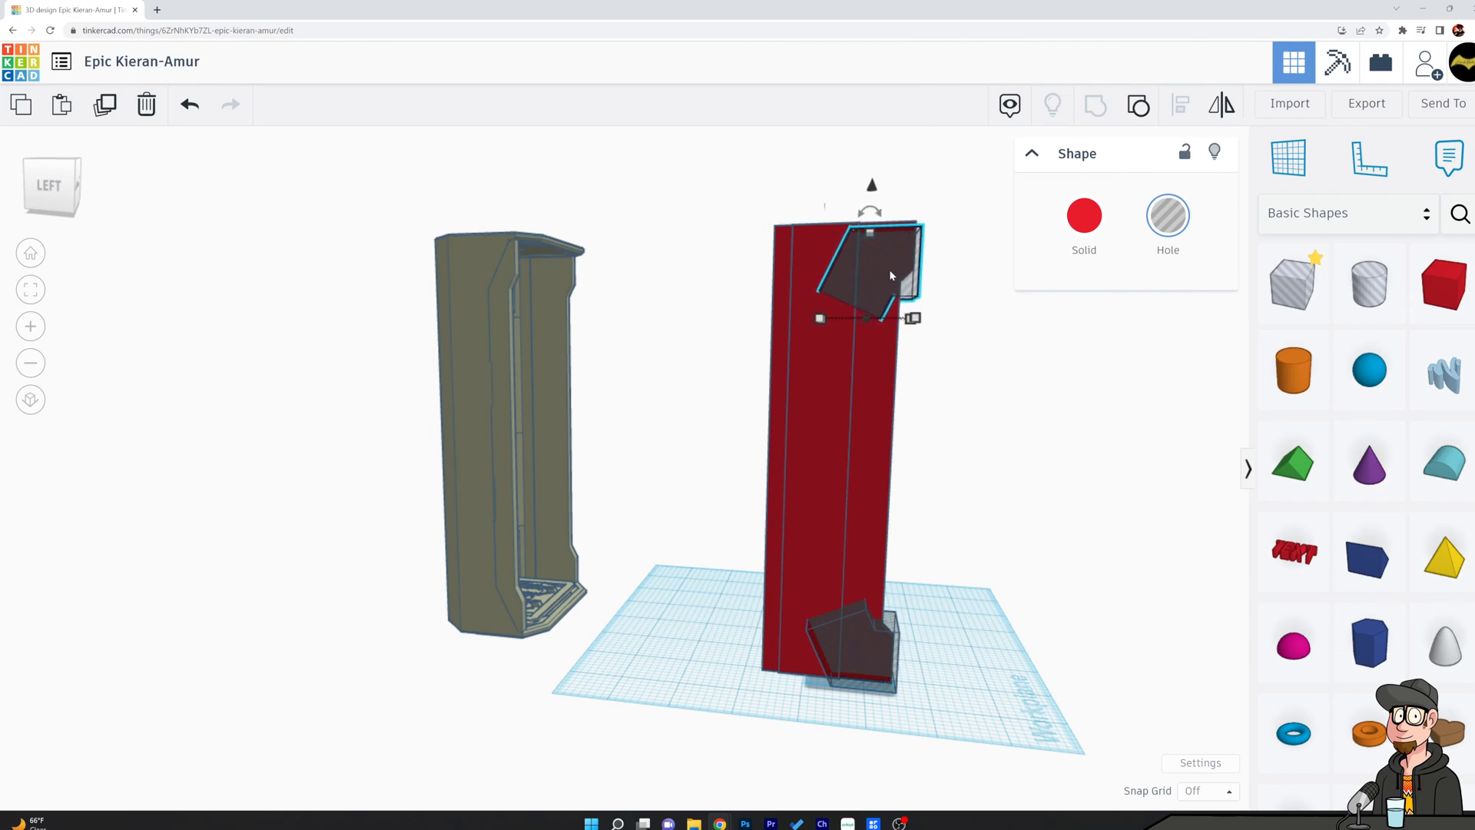
click(979, 355)
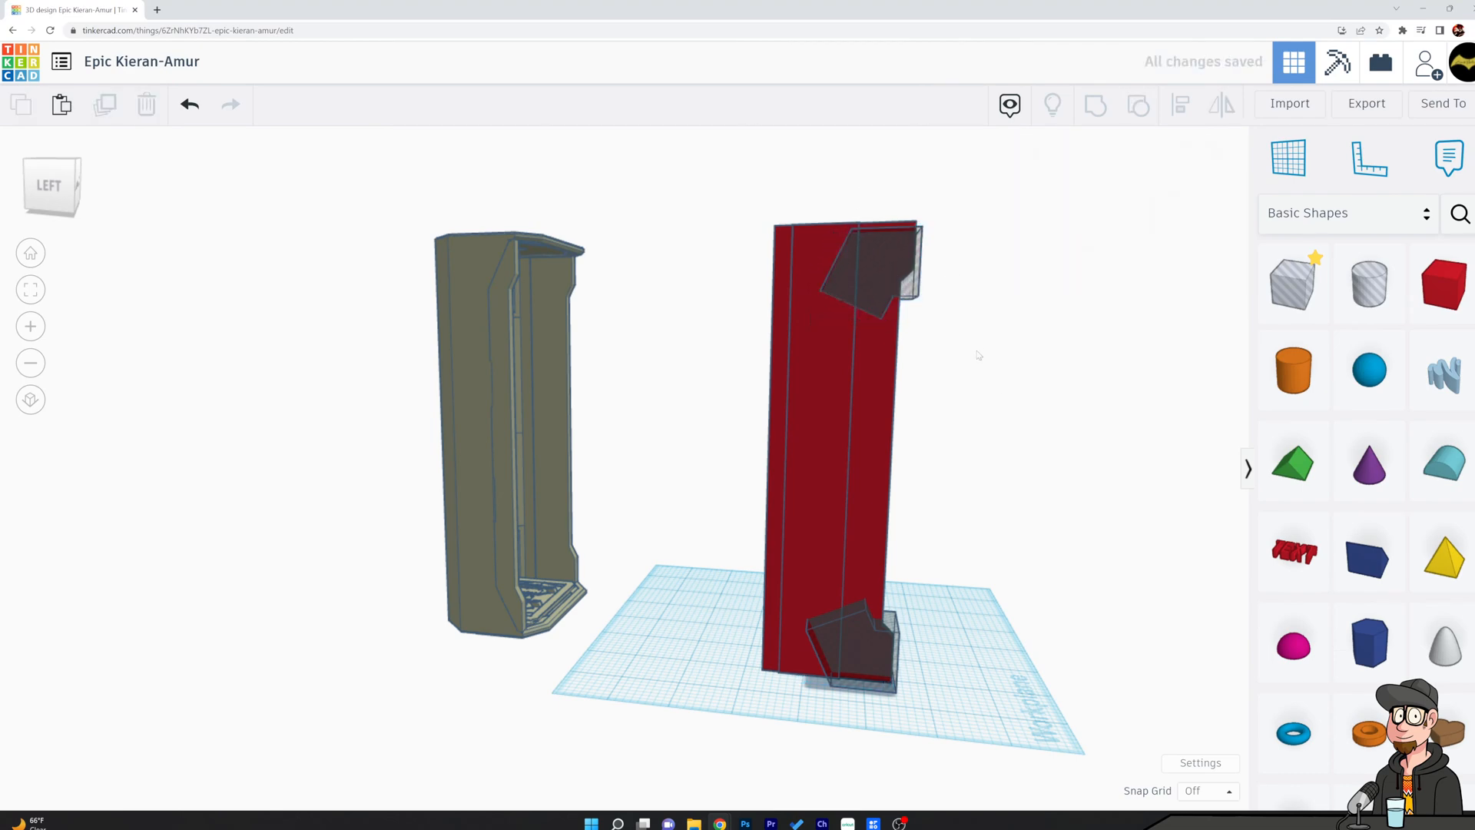
Align the raised slab and both hole shapes flush at their front sides.
click(916, 291)
shift+click(894, 631)
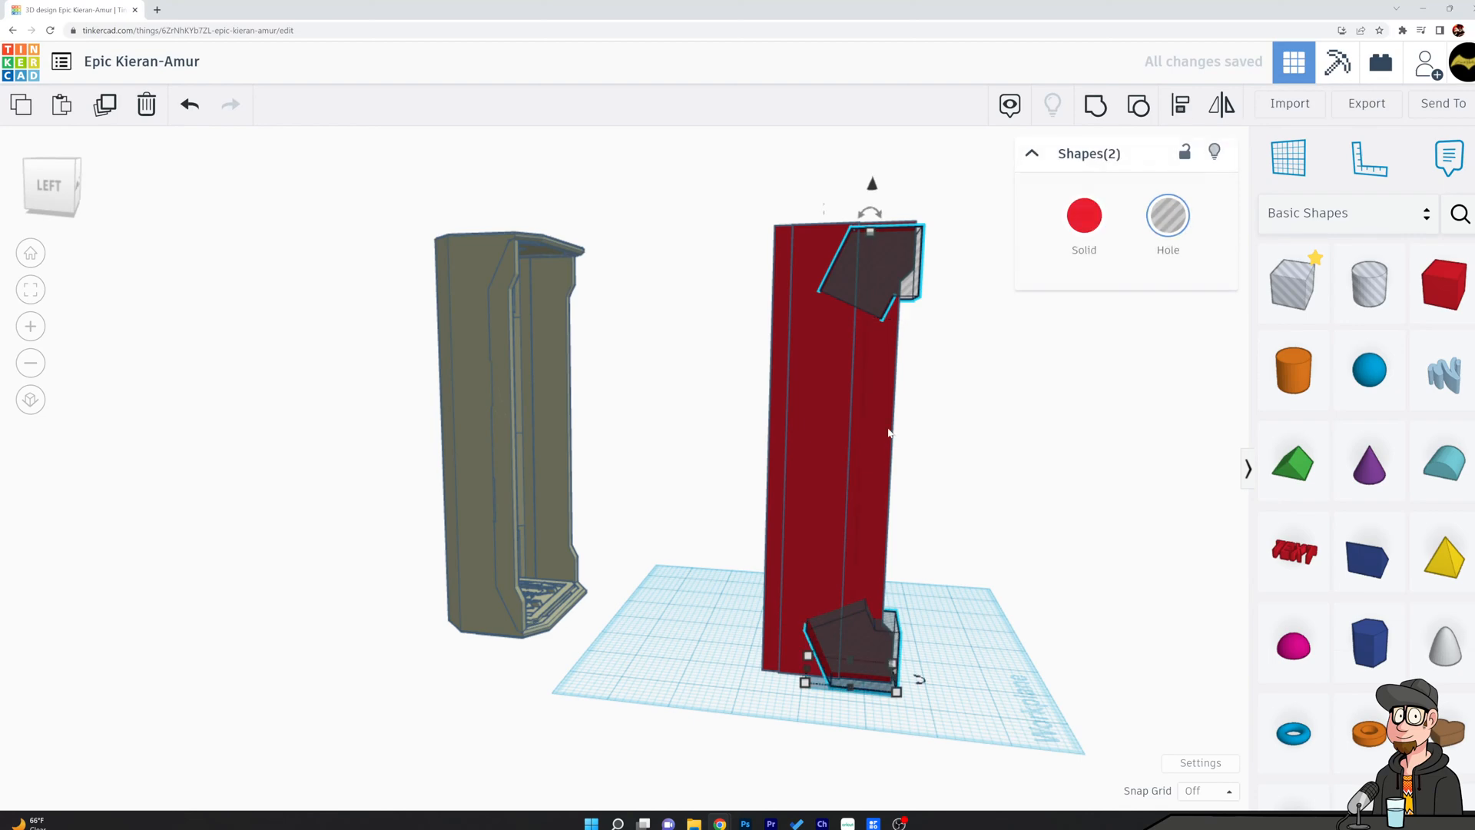
shift+click(812, 398)
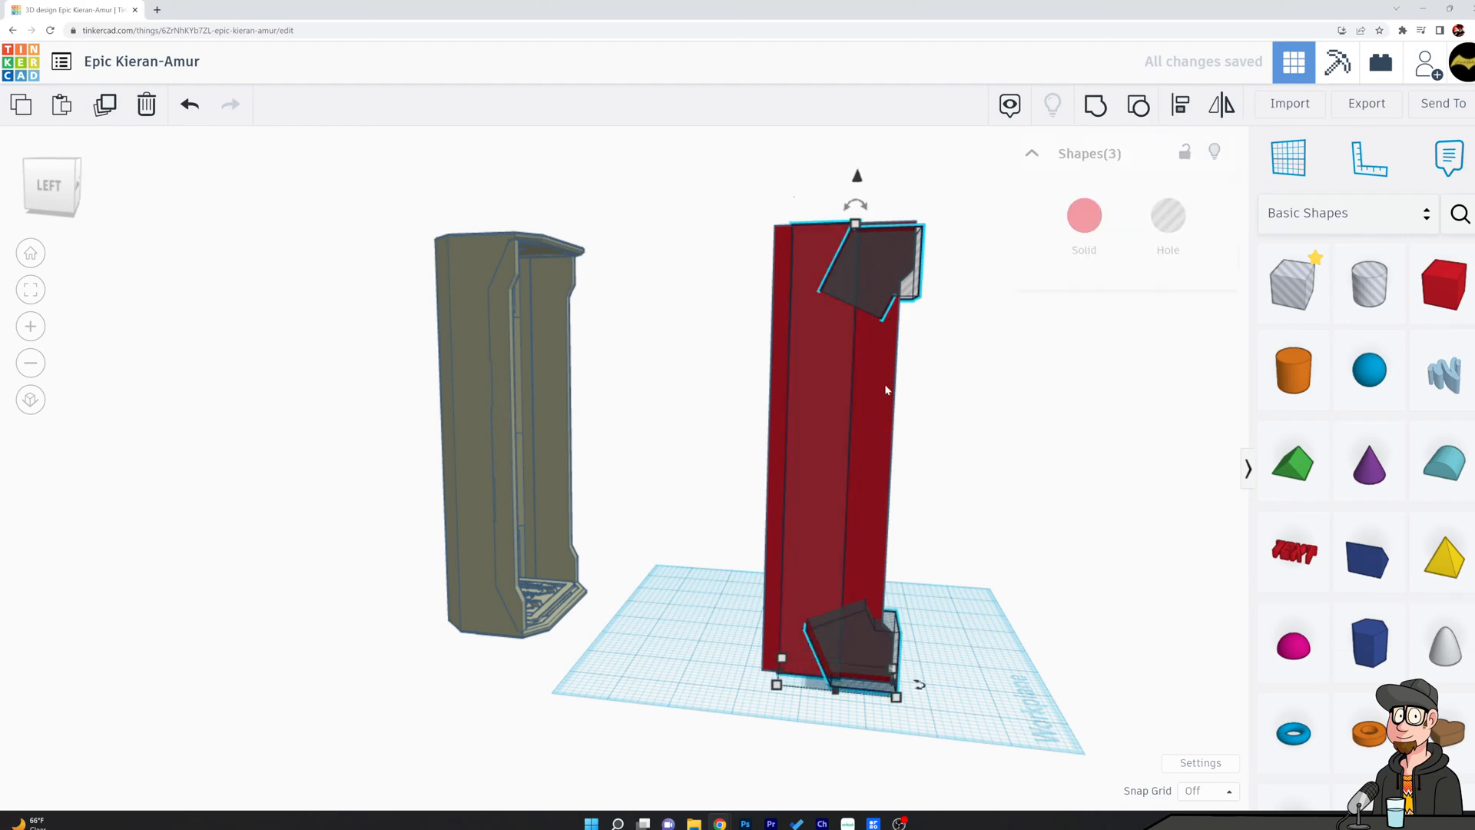
click(1181, 106)
click(897, 707)
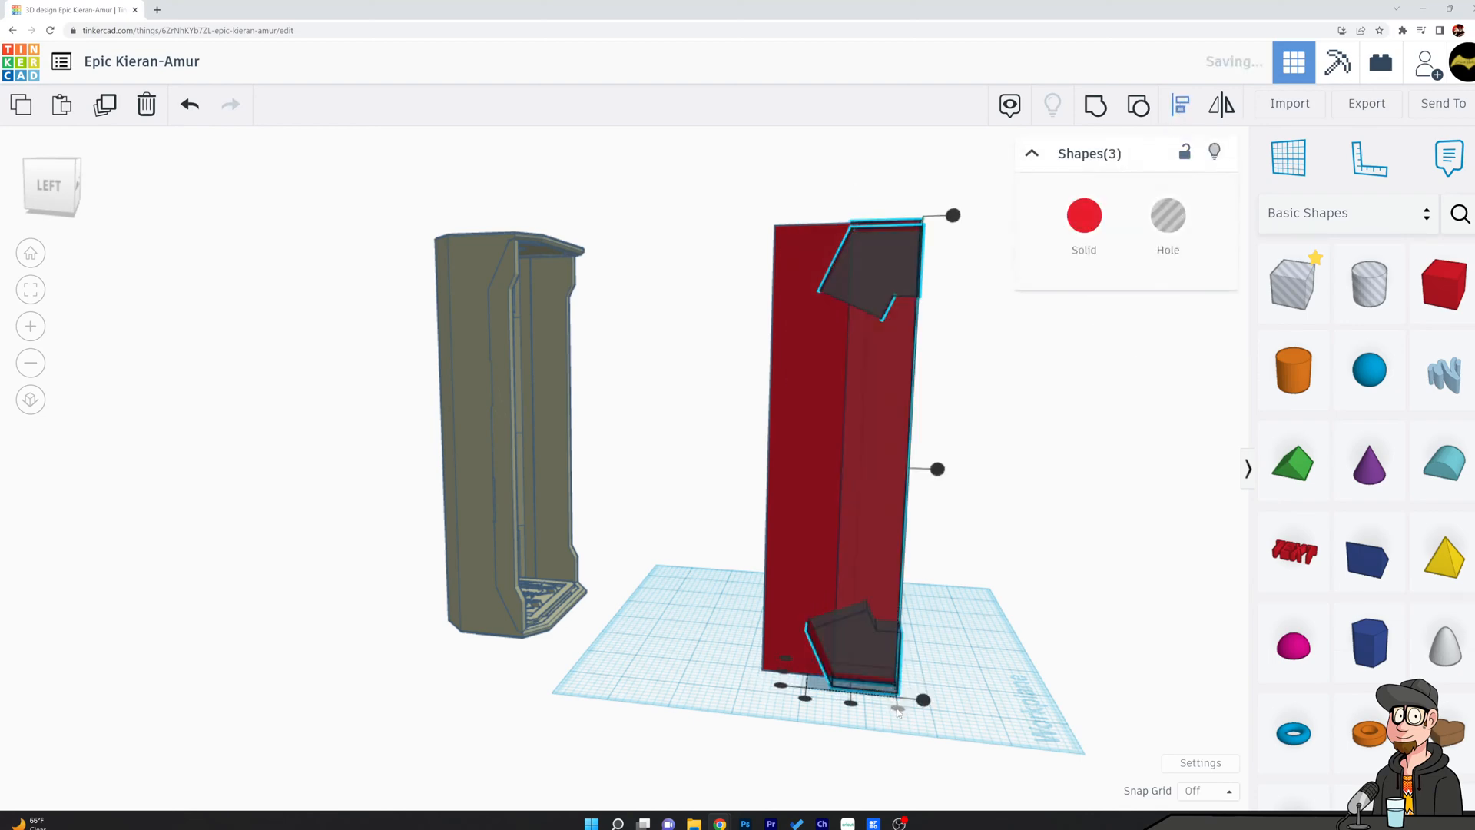
click(1057, 519)
right_drag(1063, 491, 1033, 475)
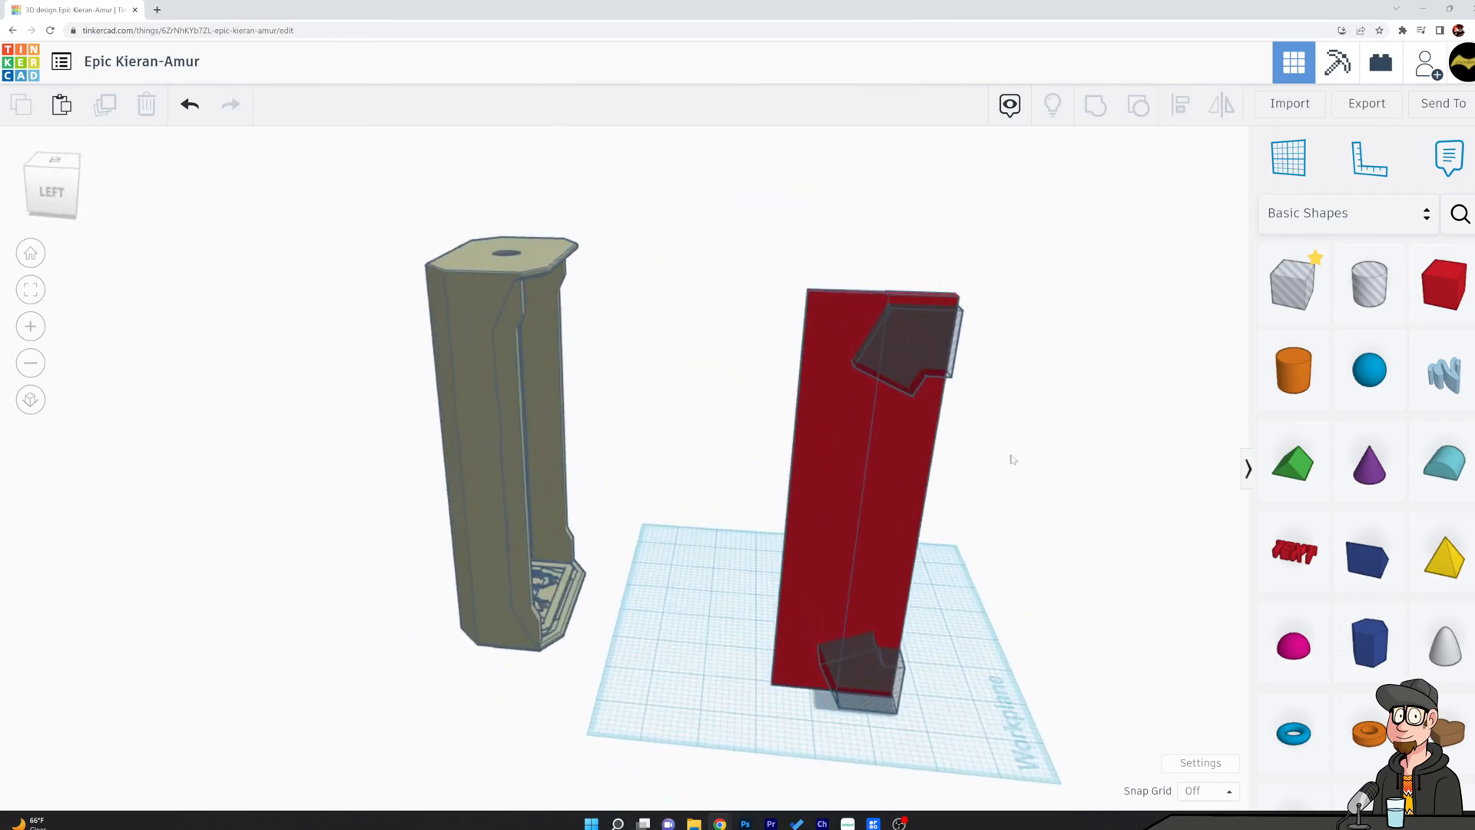
Try to cut the raised slab's front corners by grouping it with the upper and lower hole shapes.
click(934, 338)
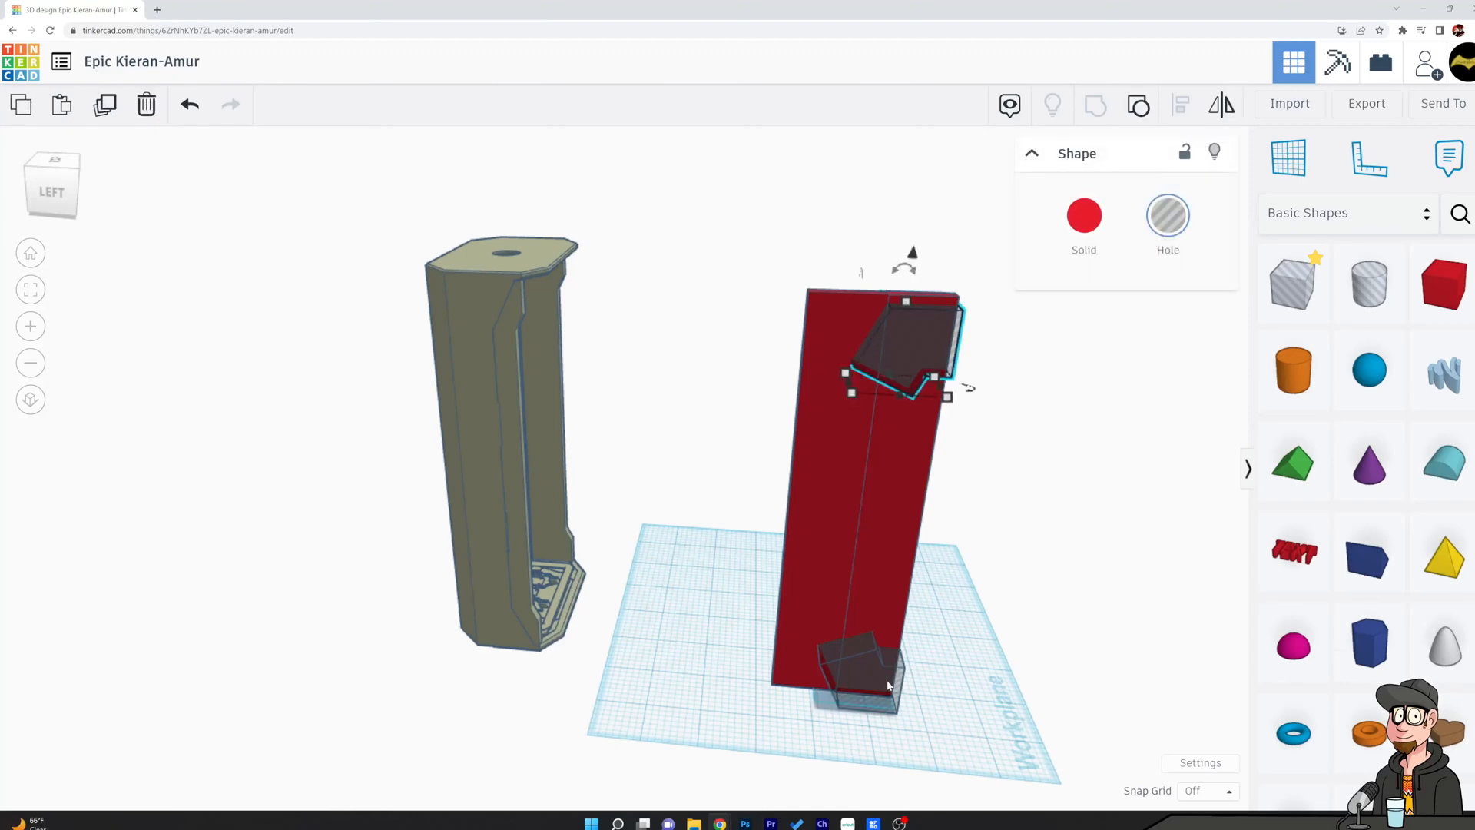
shift+click(900, 677)
right_drag(900, 677, 994, 578)
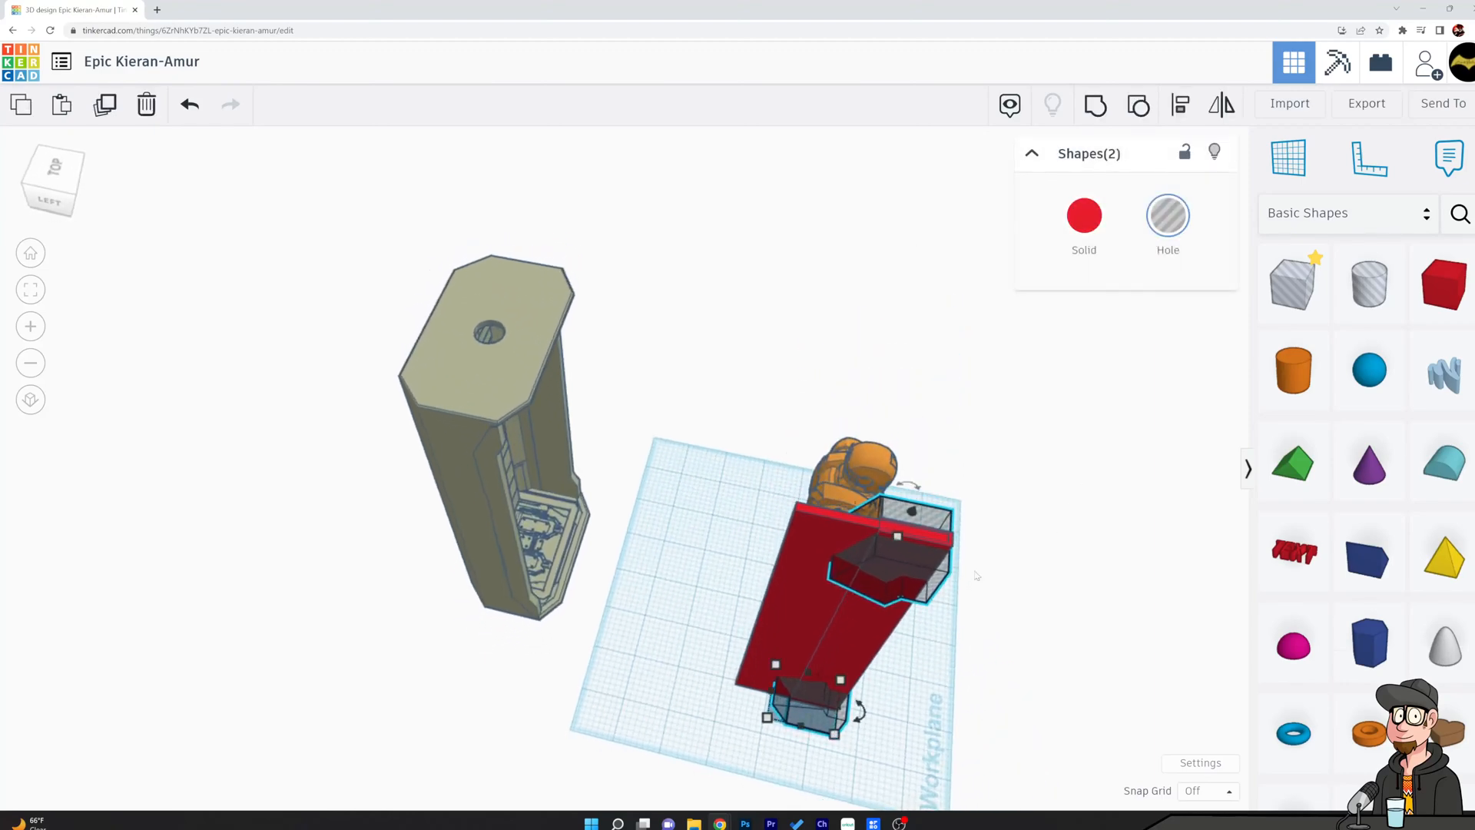
shift+click(941, 550)
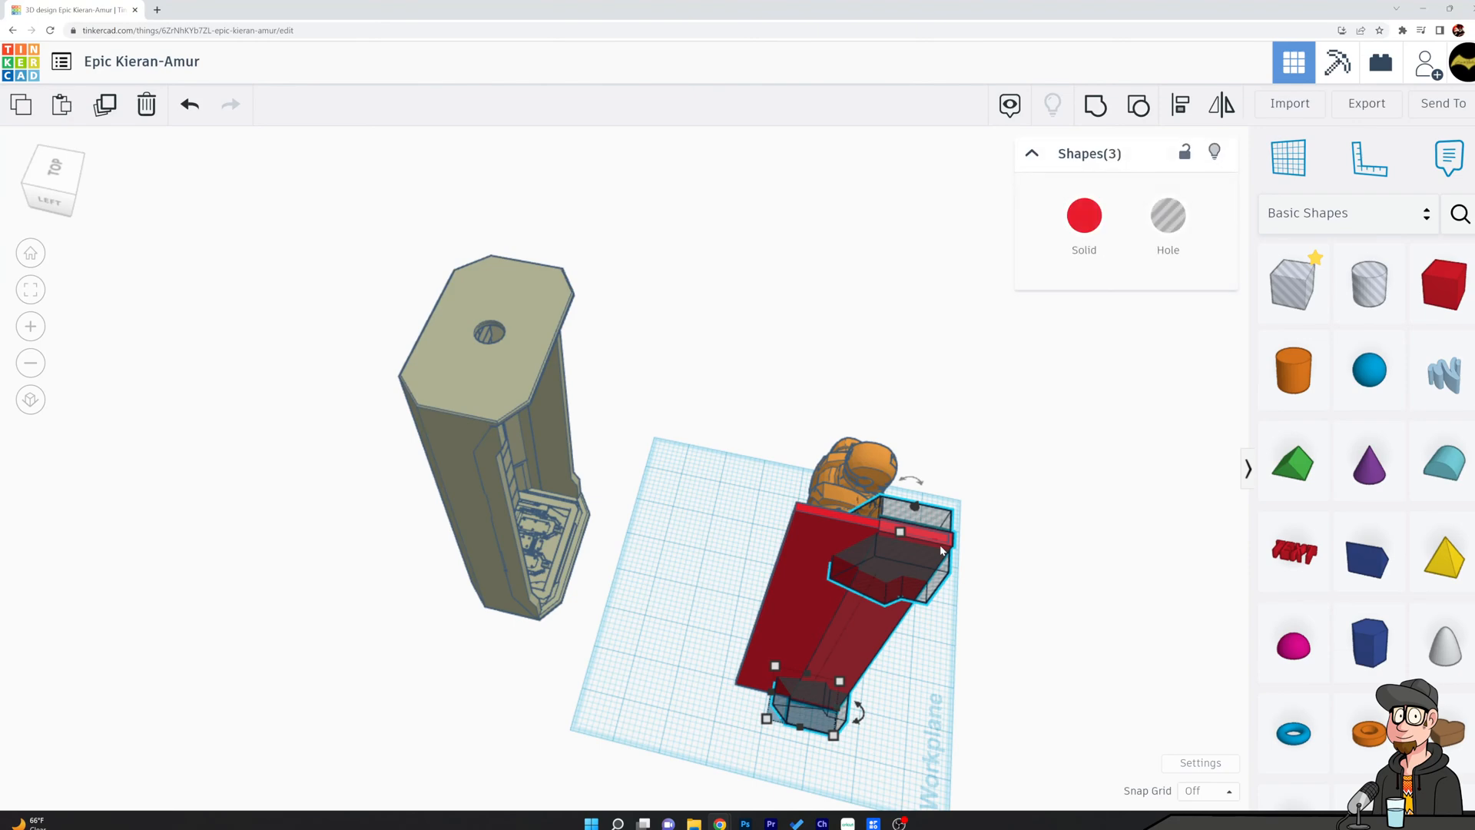
click(1095, 106)
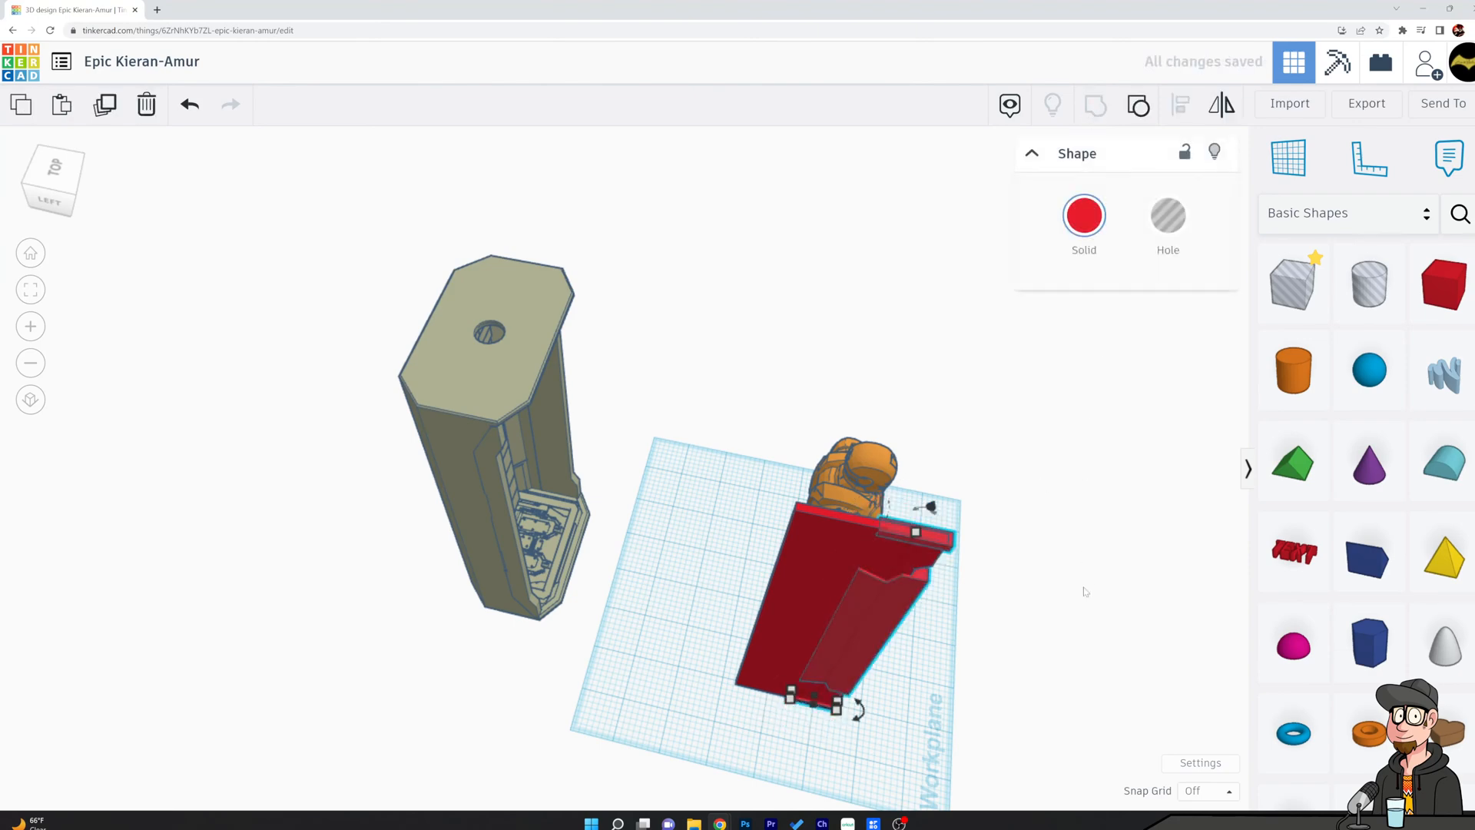
click(1086, 612)
right_drag(1087, 612, 896, 395)
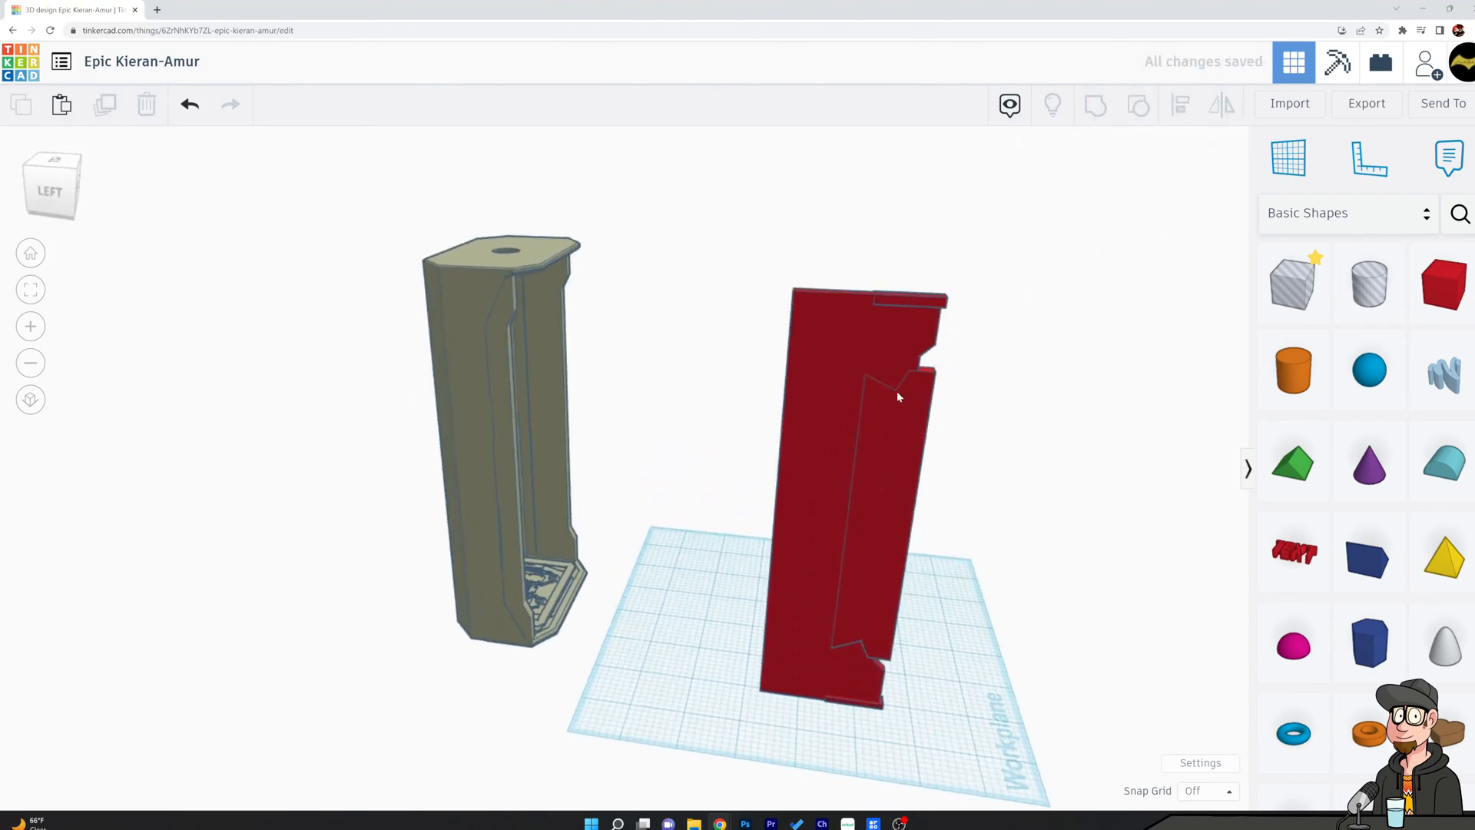
Nudge the side panel backward off the cut slab, and undo both the nudging and the grouping.
click(817, 334)
key(Left)
key(Left)
key(Left)
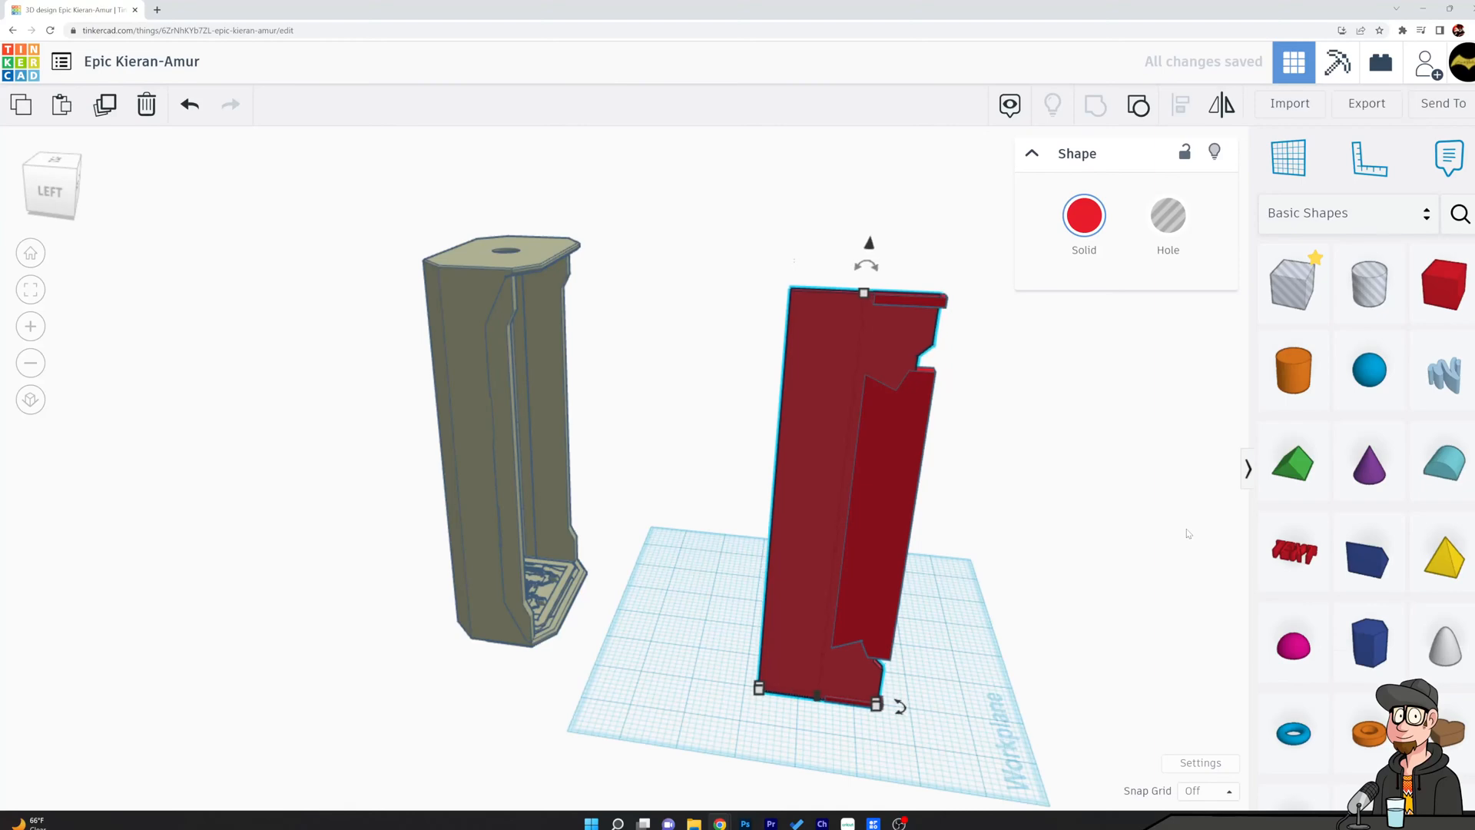
key(Left)
key(Left)
key(Left)
key(Left)
key(Left)
key(Left)
key(Left)
key(Left)
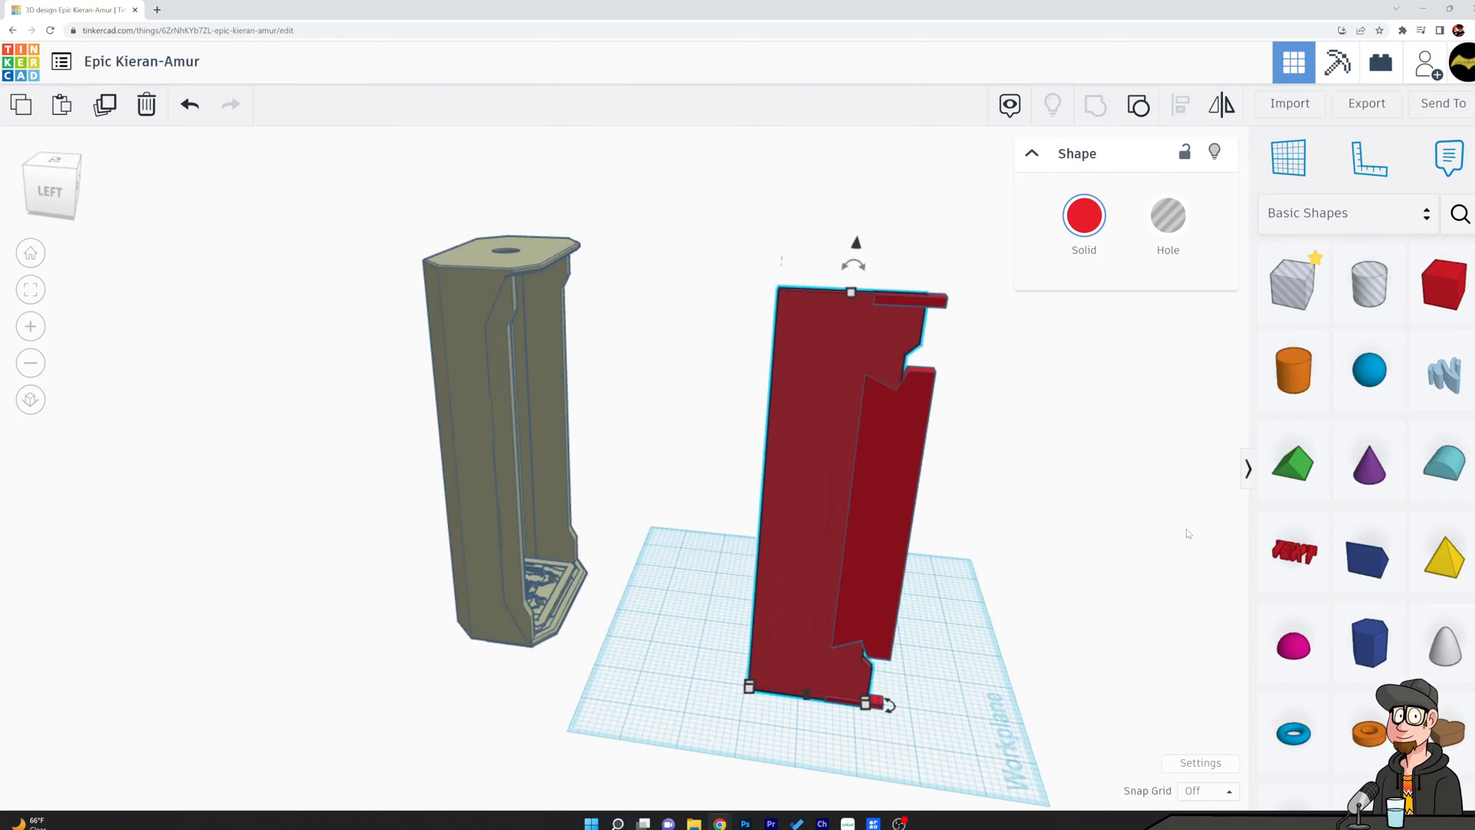
key(Left)
key(Left)
key(Left)
key(Left)
key(Left)
key(Left)
key(Left)
key(Left)
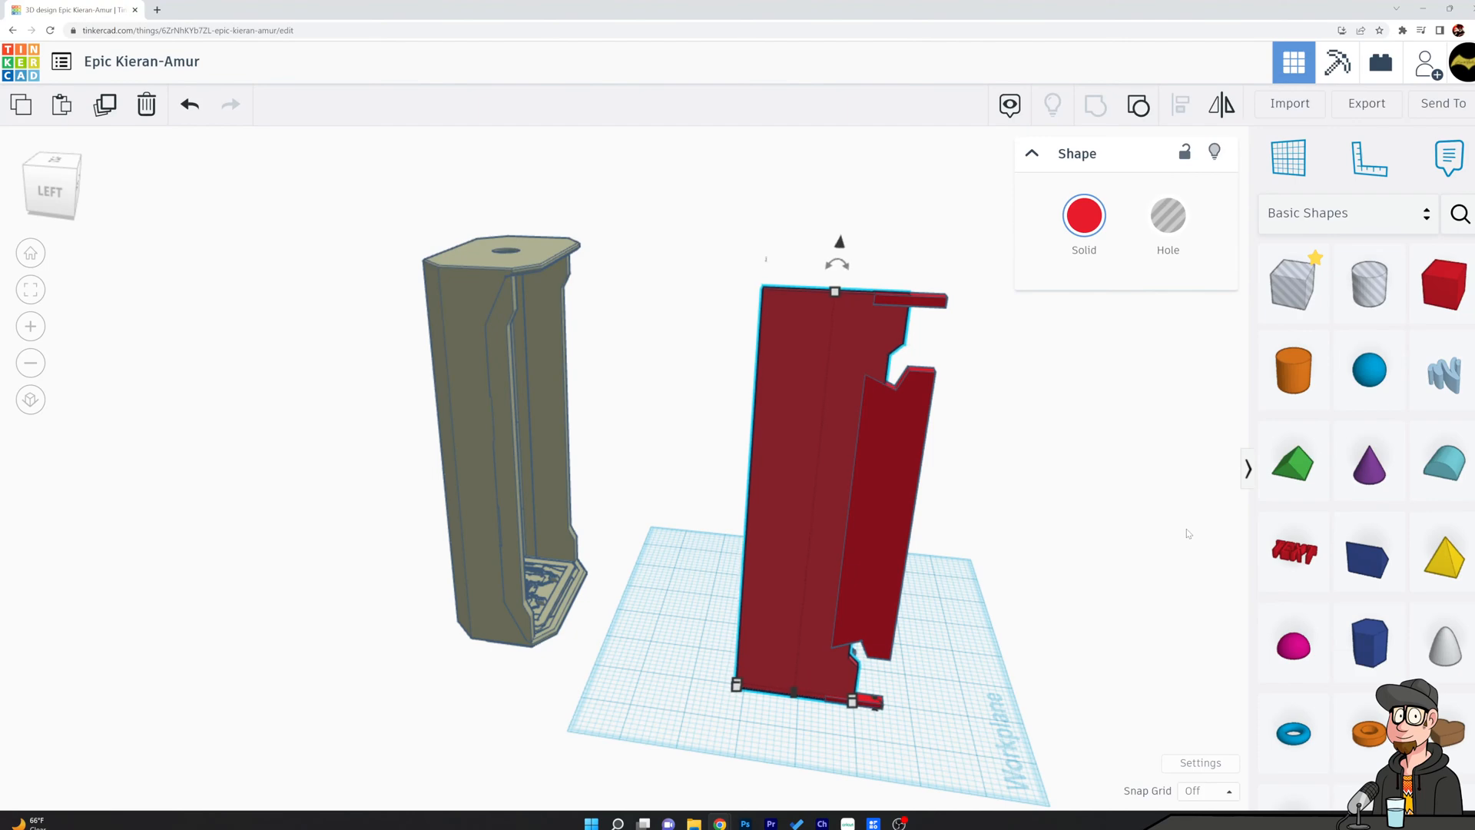
key(Left)
key(Left)
key(Left)
key(Left)
key(Left)
key(Left)
key(Left)
key(Left)
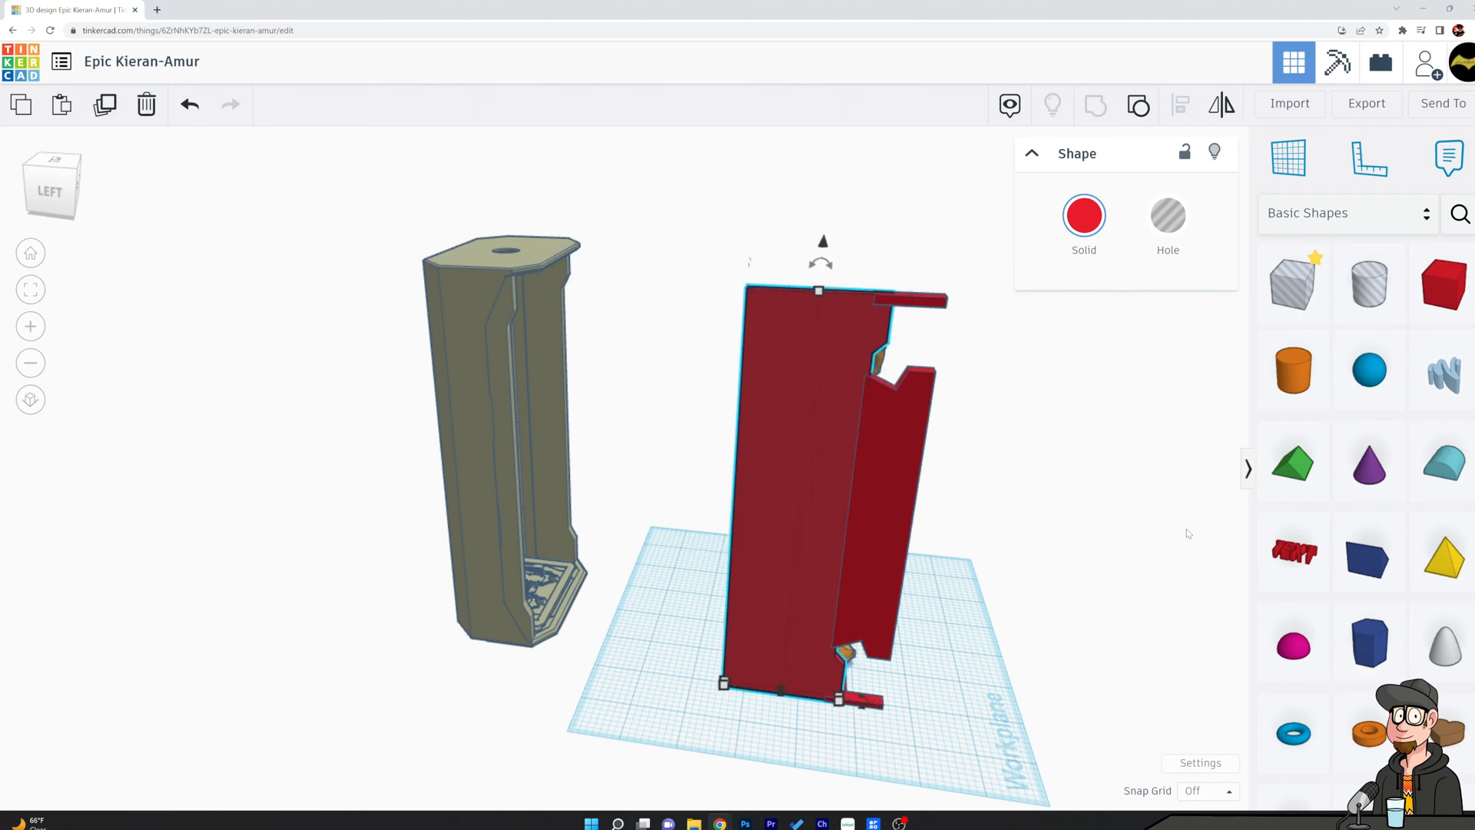
key(Left)
key(Left)
key(Left)
key(Left)
key(Left)
key(Left)
key(Left)
key(Left)
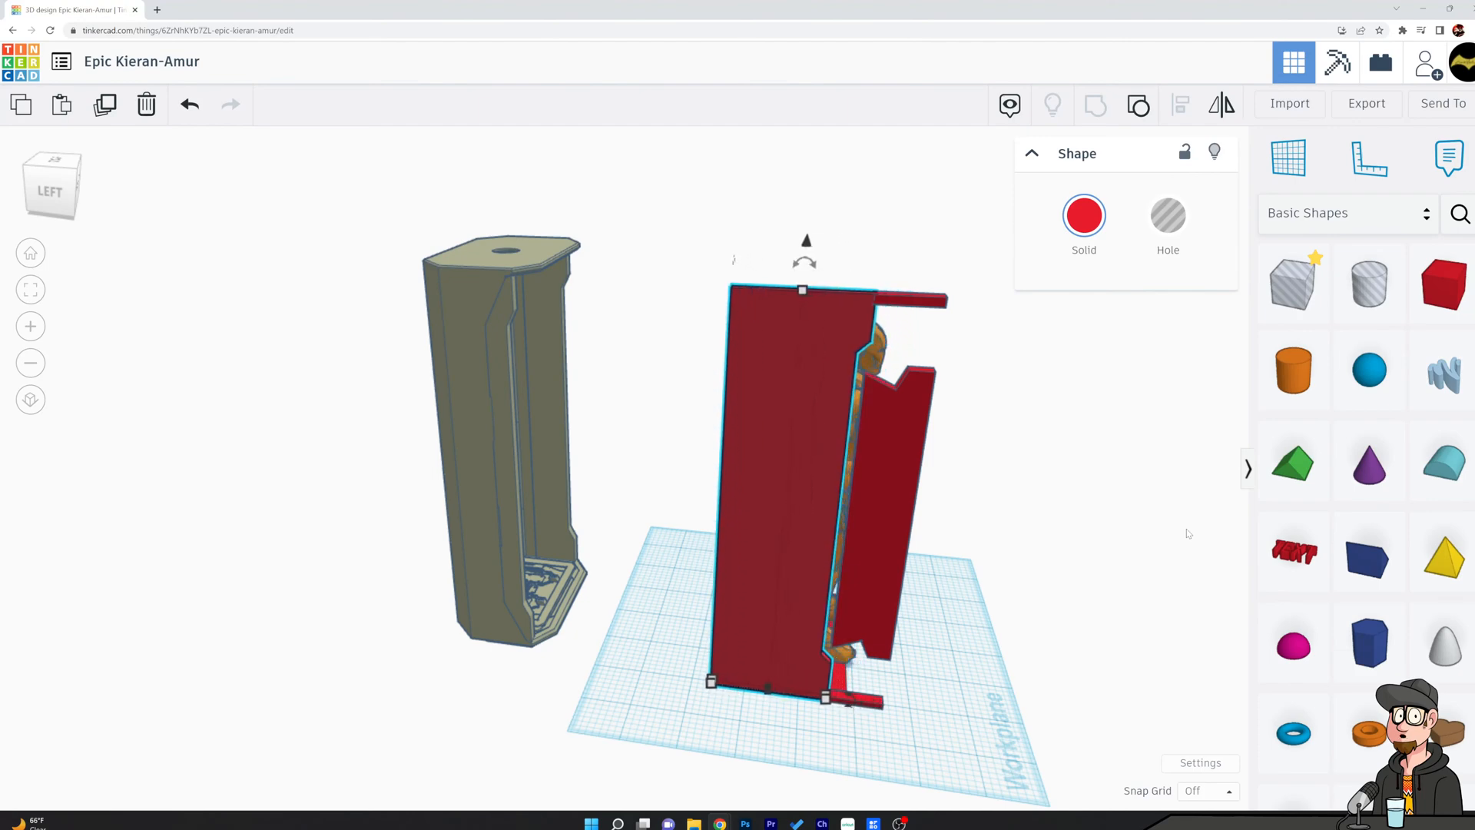
key(Left)
key(Left)
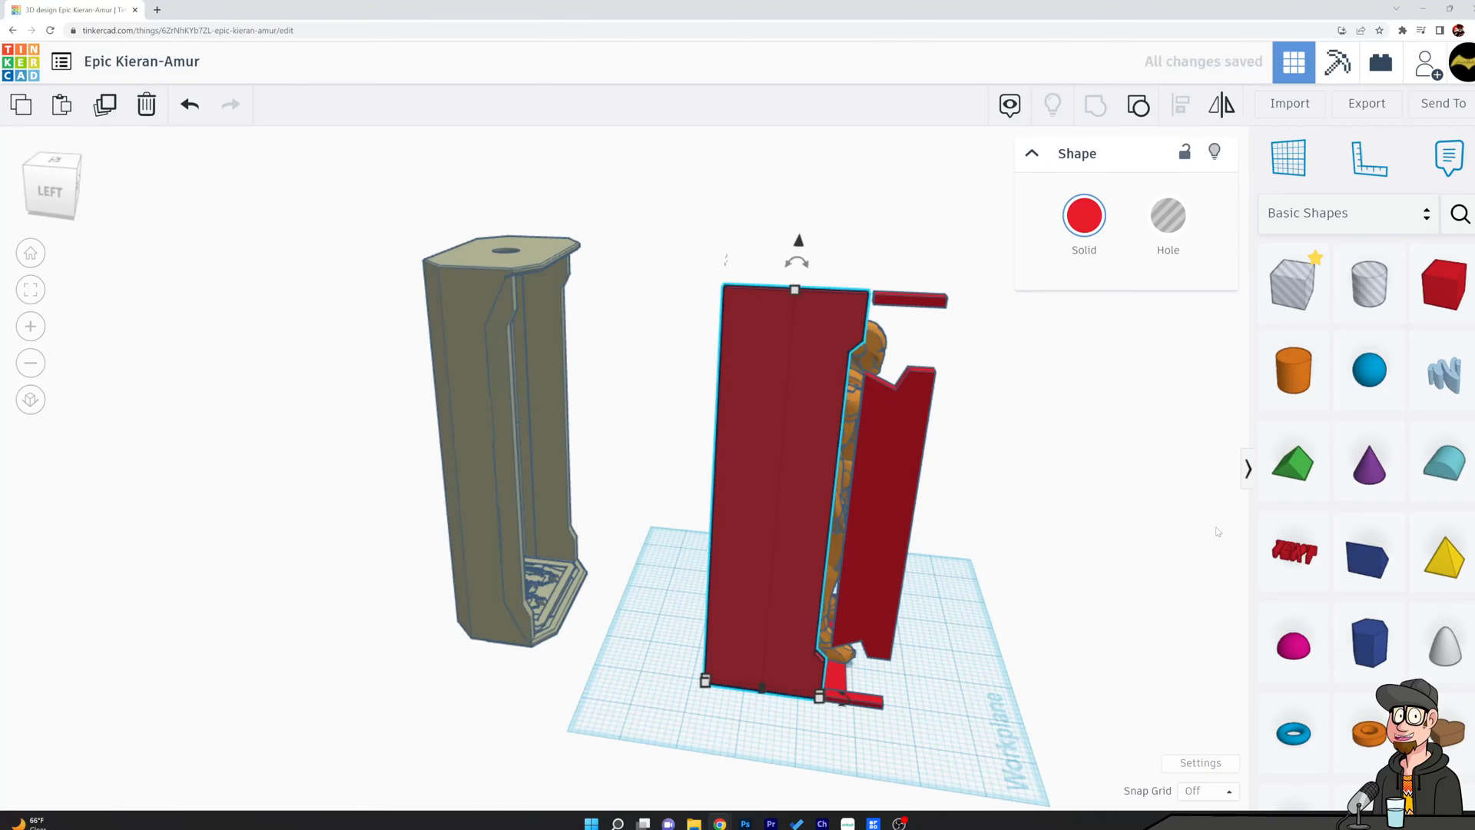
key(ctrl+z)
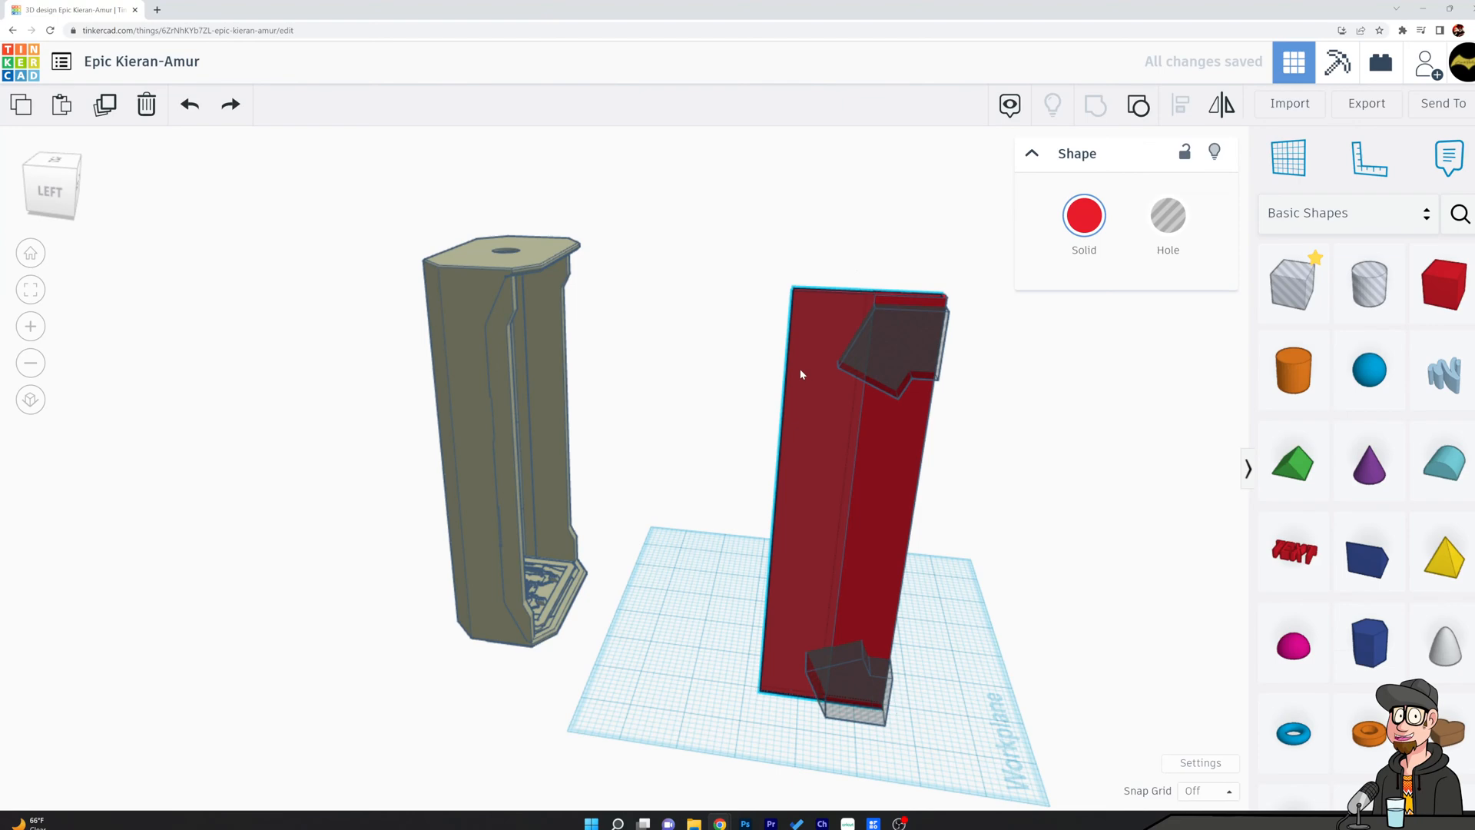
Move the side panel backward until it is clear of the raised slab and the figure.
drag(818, 369, 661, 352)
click(1053, 395)
mouse_move(1054, 395)
right_down()
mouse_move(1039, 452)
mouse_move(999, 426)
mouse_move(1057, 400)
right_up()
click(936, 363)
shift+click(809, 698)
shift+click(876, 668)
click(1179, 108)
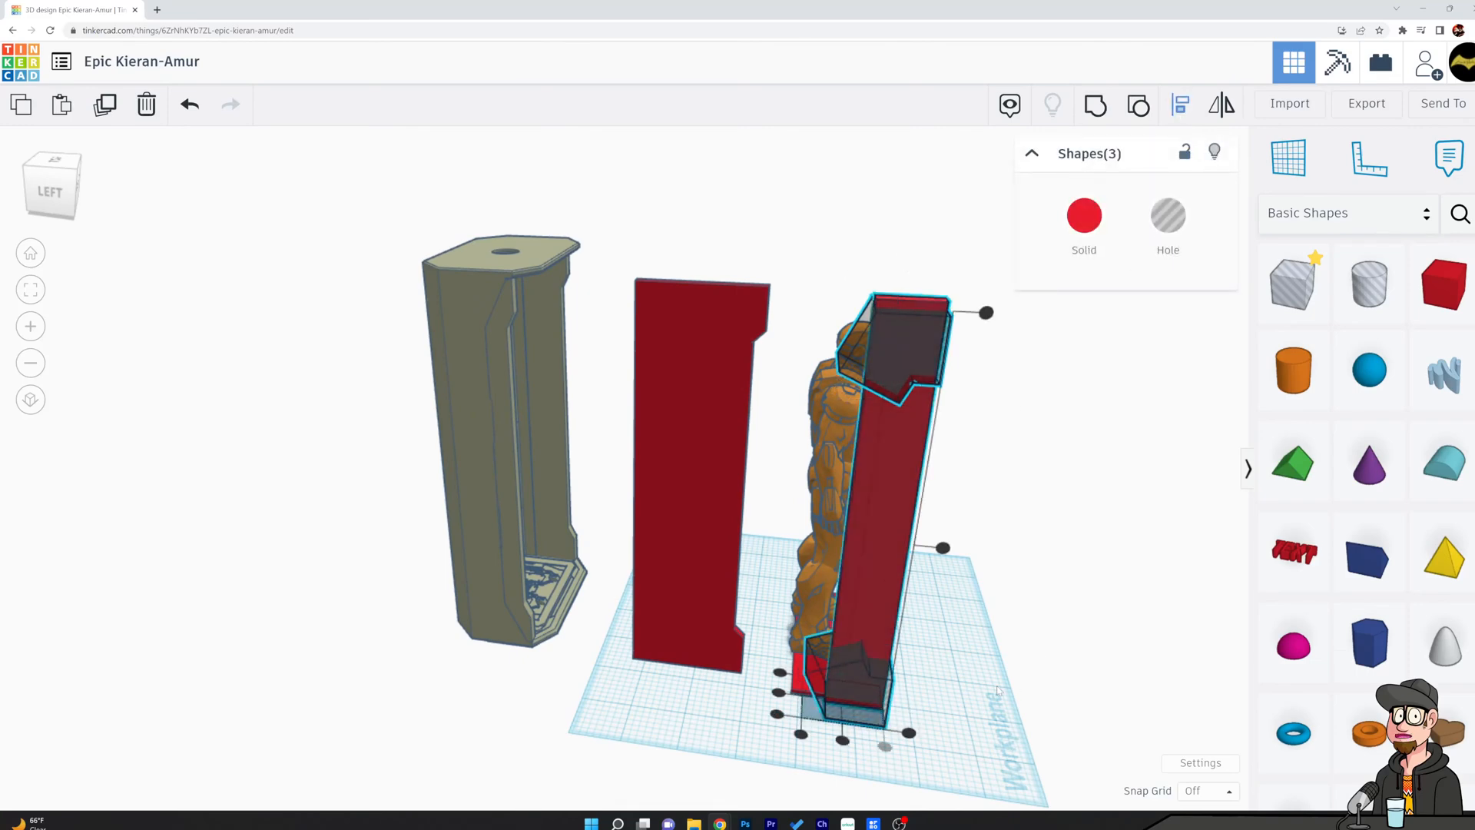
click(1042, 652)
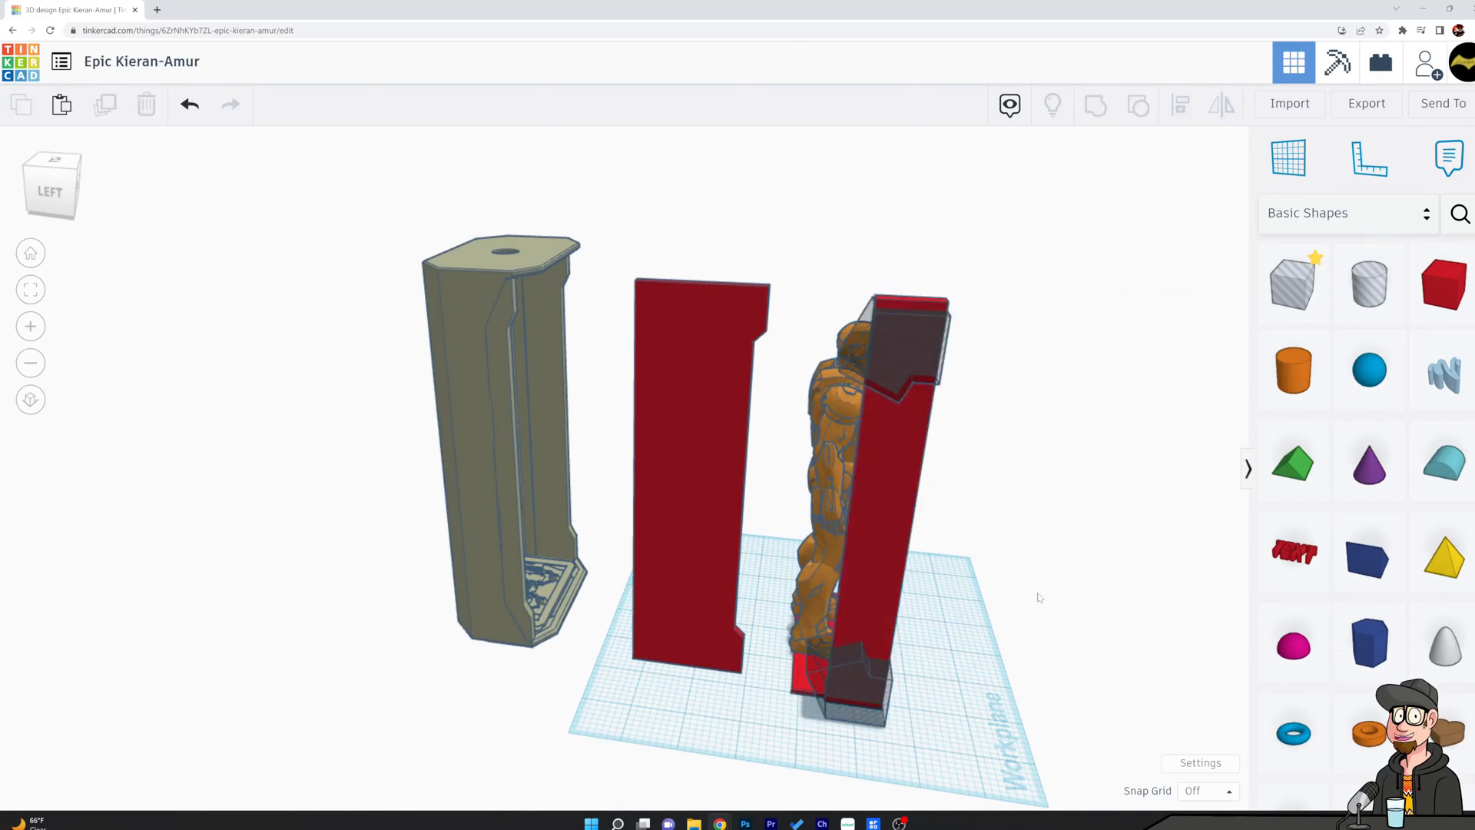
right_drag(1052, 547, 1057, 499)
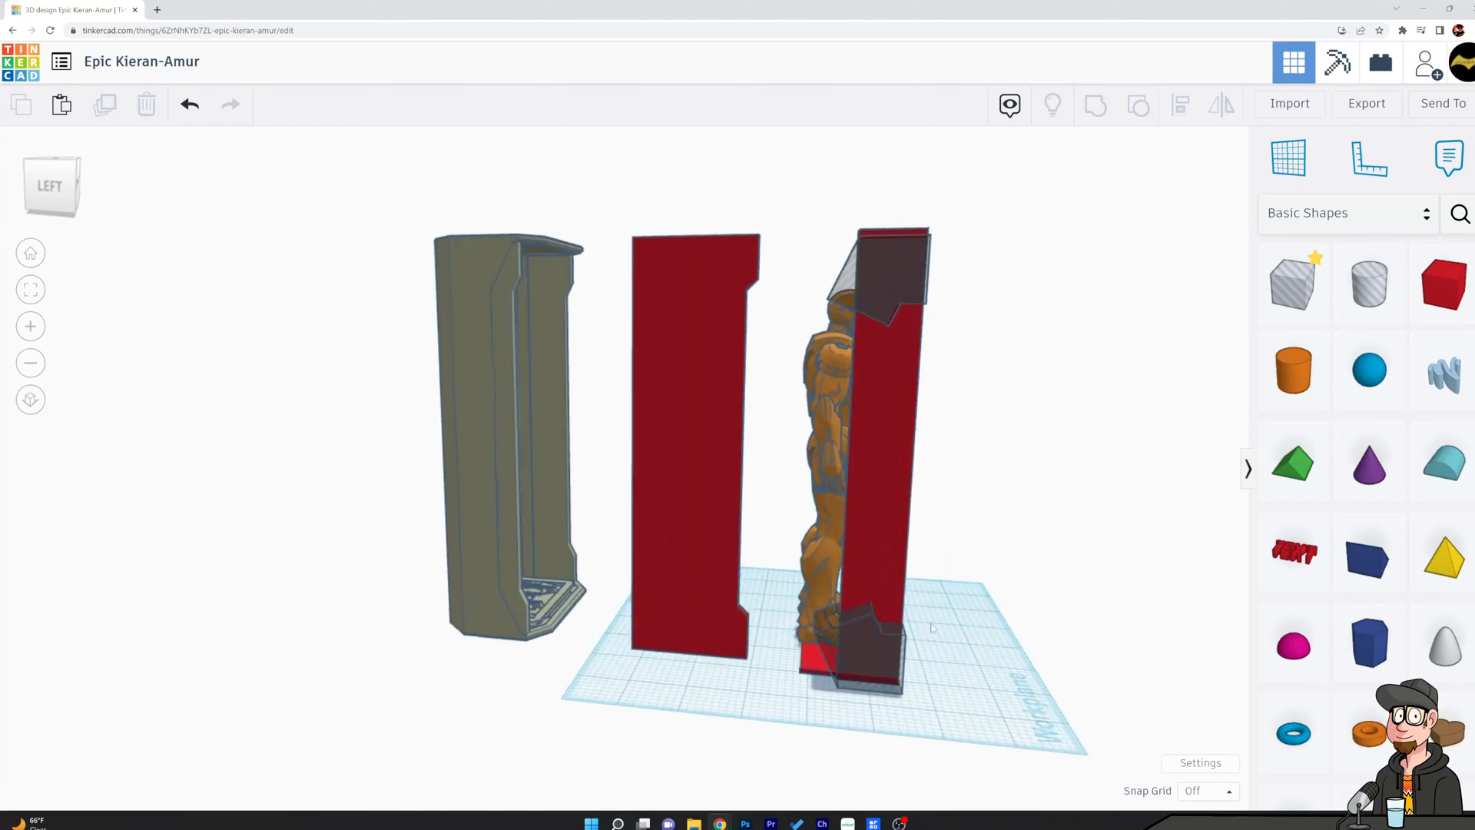
Nudge the upper and lower hole shapes forward together until only their angled rear parts overlap the raised slab.
click(898, 654)
shift+click(901, 288)
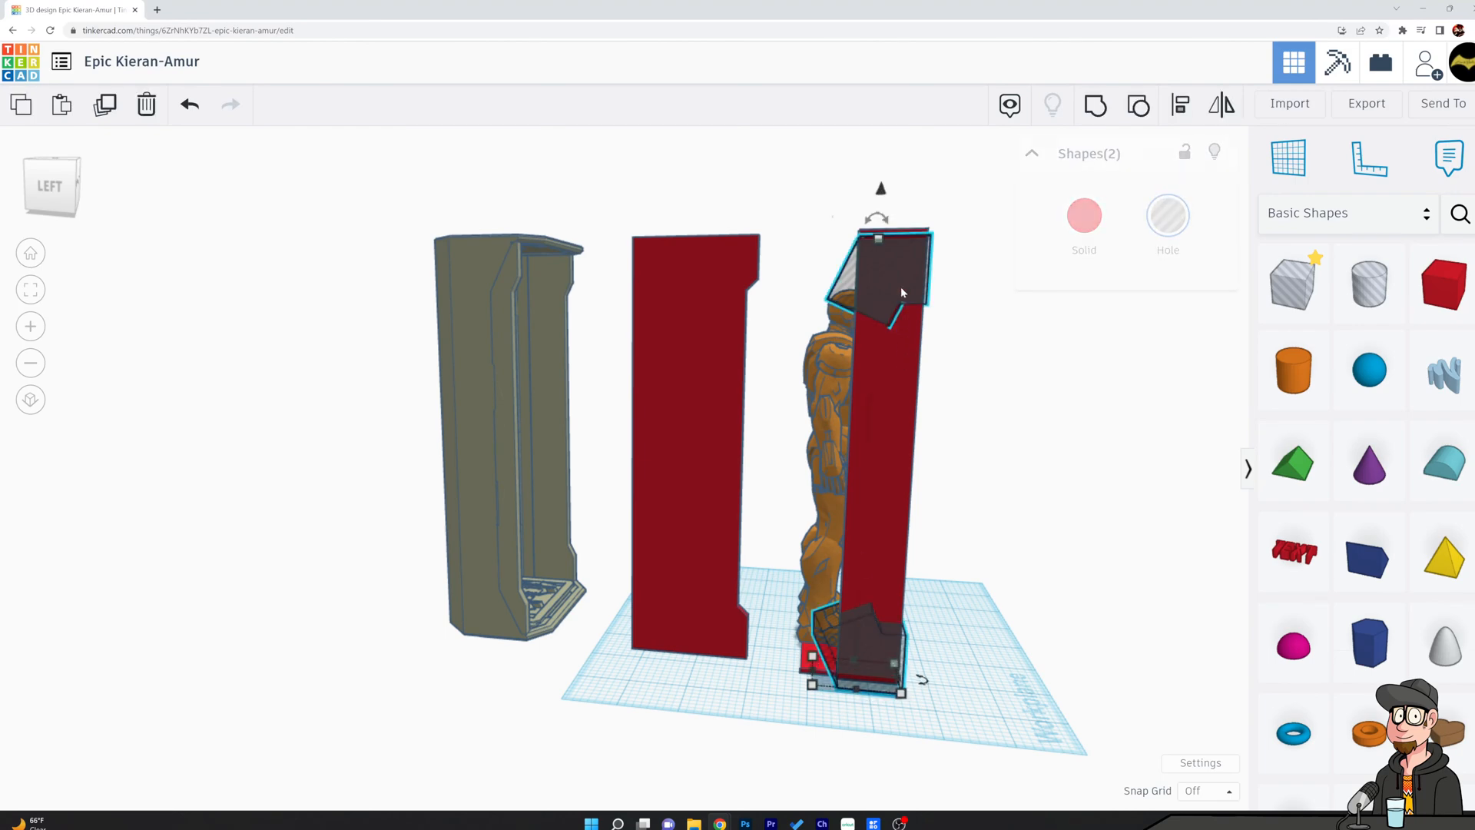
key(Right)
key(Right)
key(Right)
key(Right)
key(Right)
key(Right)
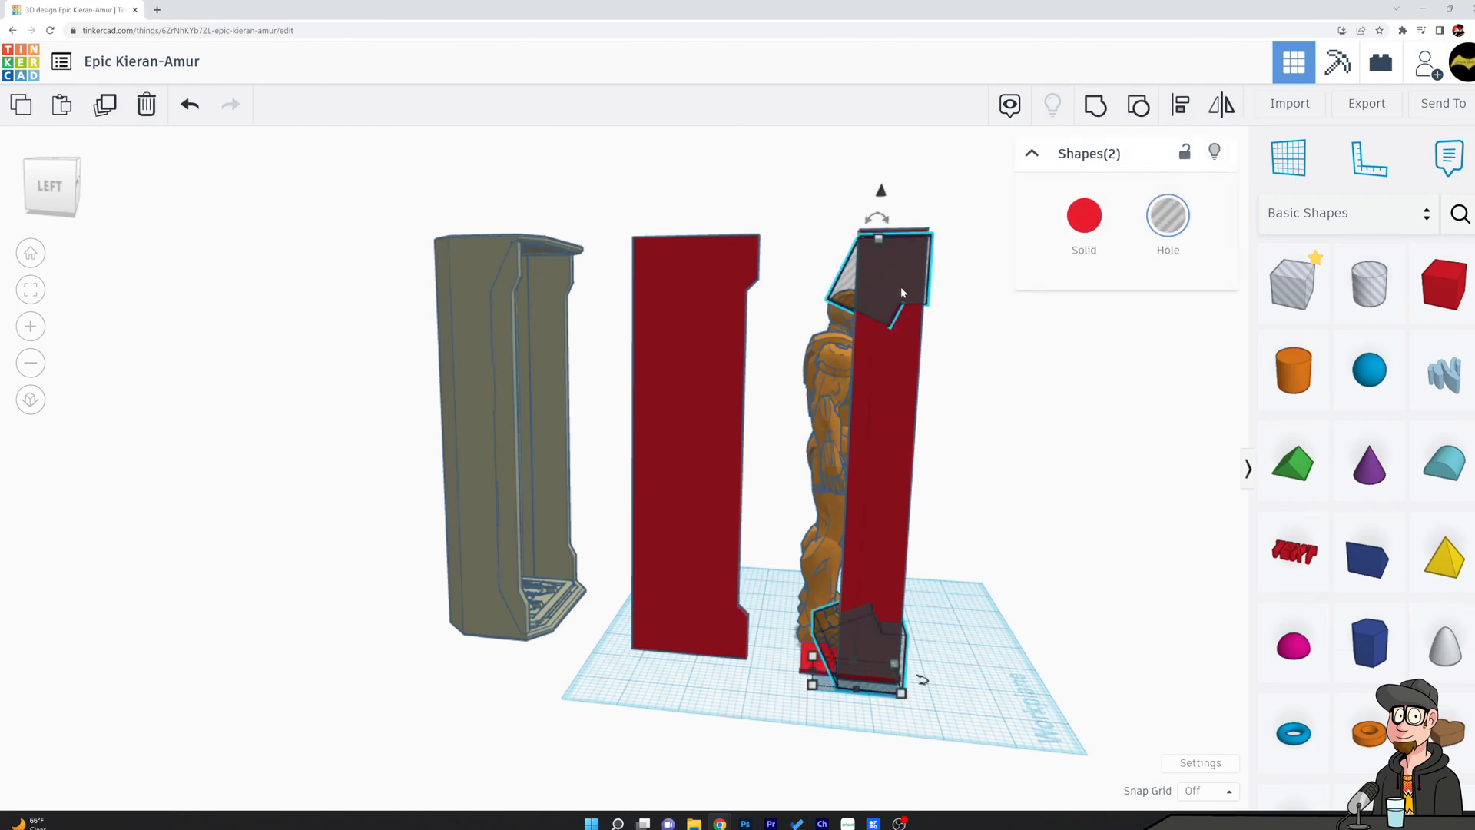
key(Right)
key(Right)
key(Right)
key(Right)
key(Right)
key(Right)
key(Right)
key(Right)
key(Right)
key(Right)
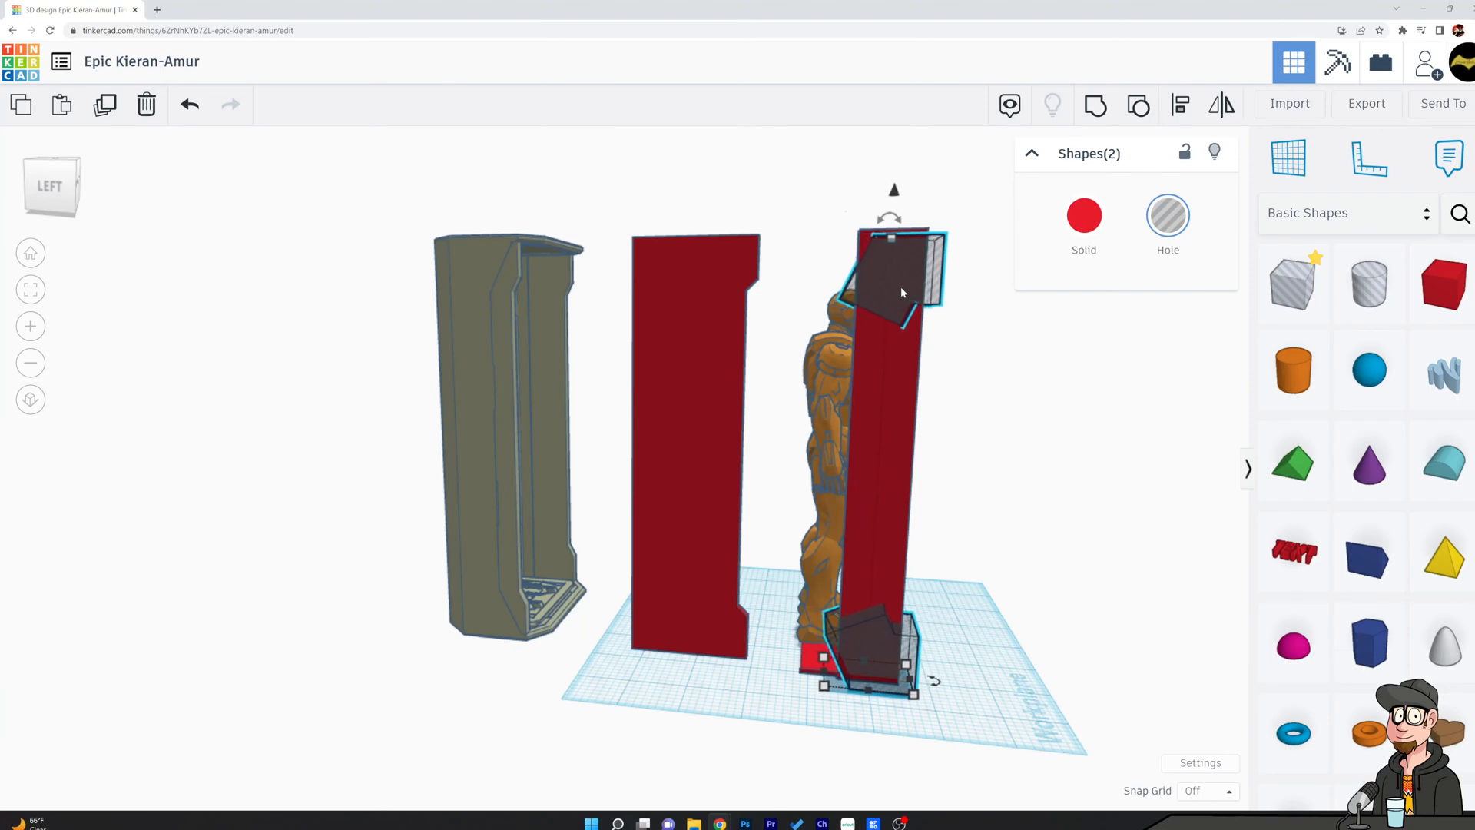
key(Right)
key(Right)
key(Right)
key(Right)
key(Right)
key(Right)
key(Right)
key(Right)
key(Right)
key(Right)
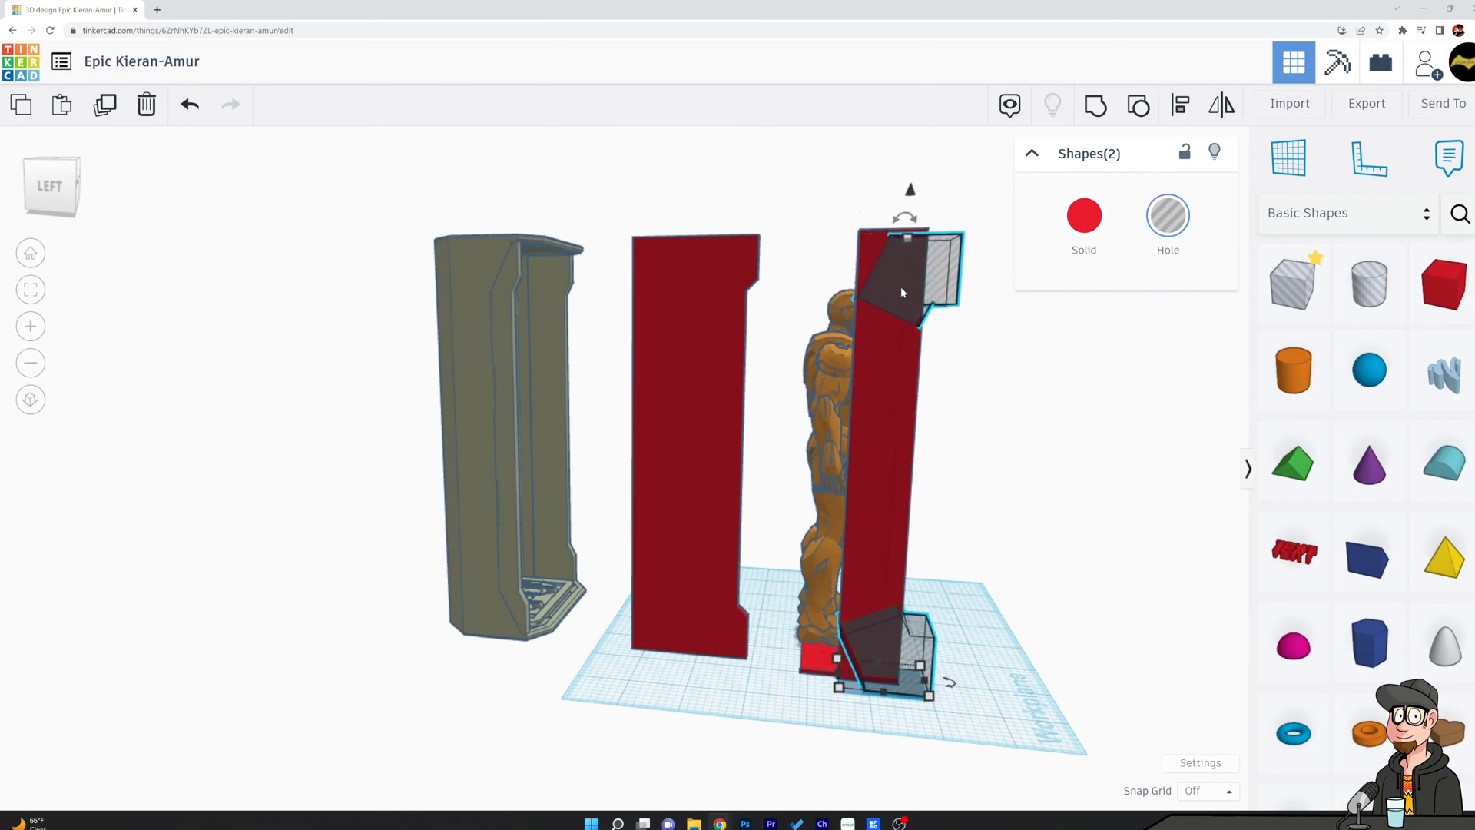
key(Right)
key(Right)
key(Right)
key(Right)
key(Right)
key(Right)
key(Right)
key(Right)
key(Right)
key(Right)
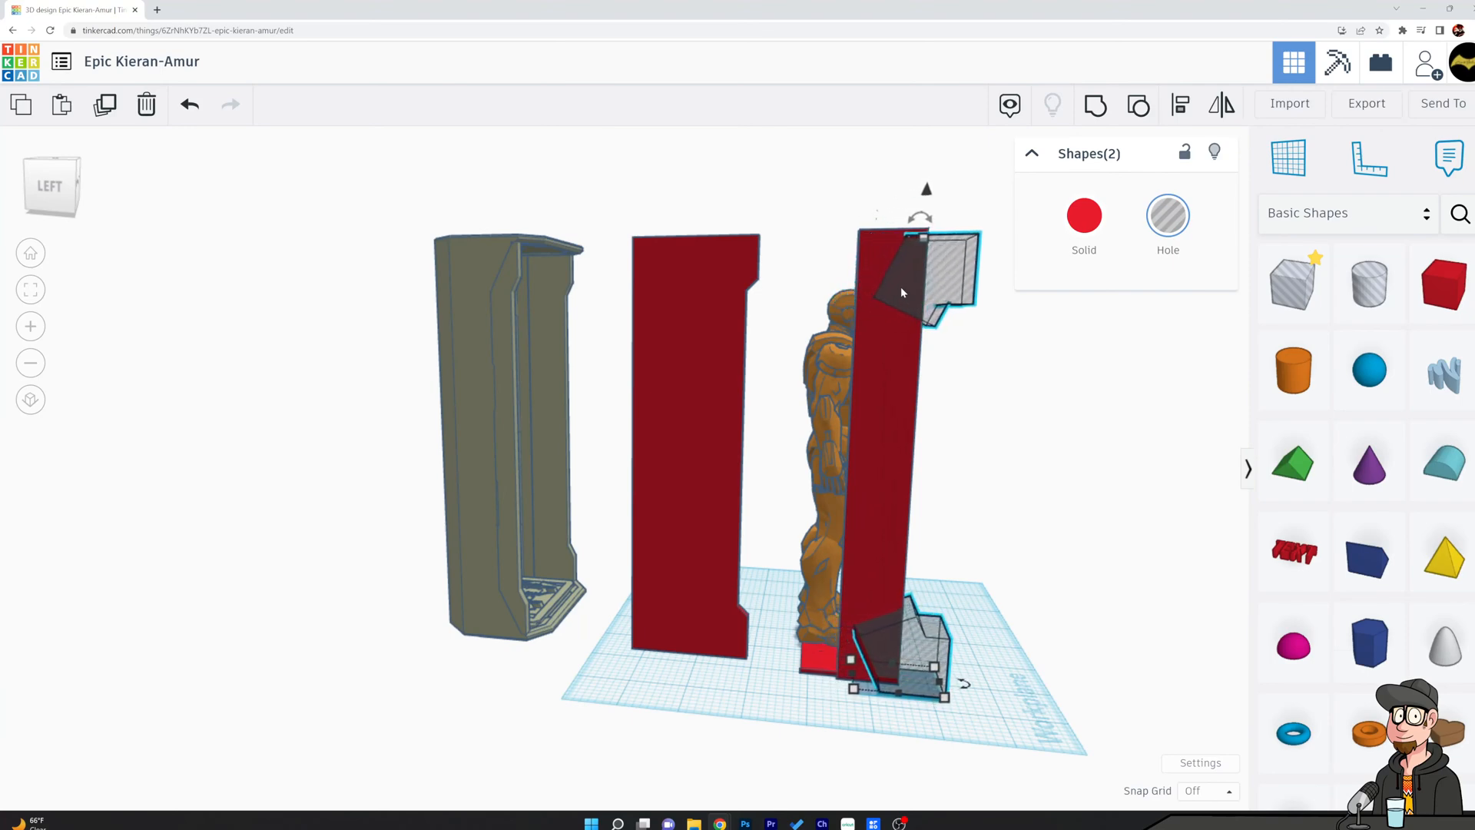
key(Right)
key(Right)
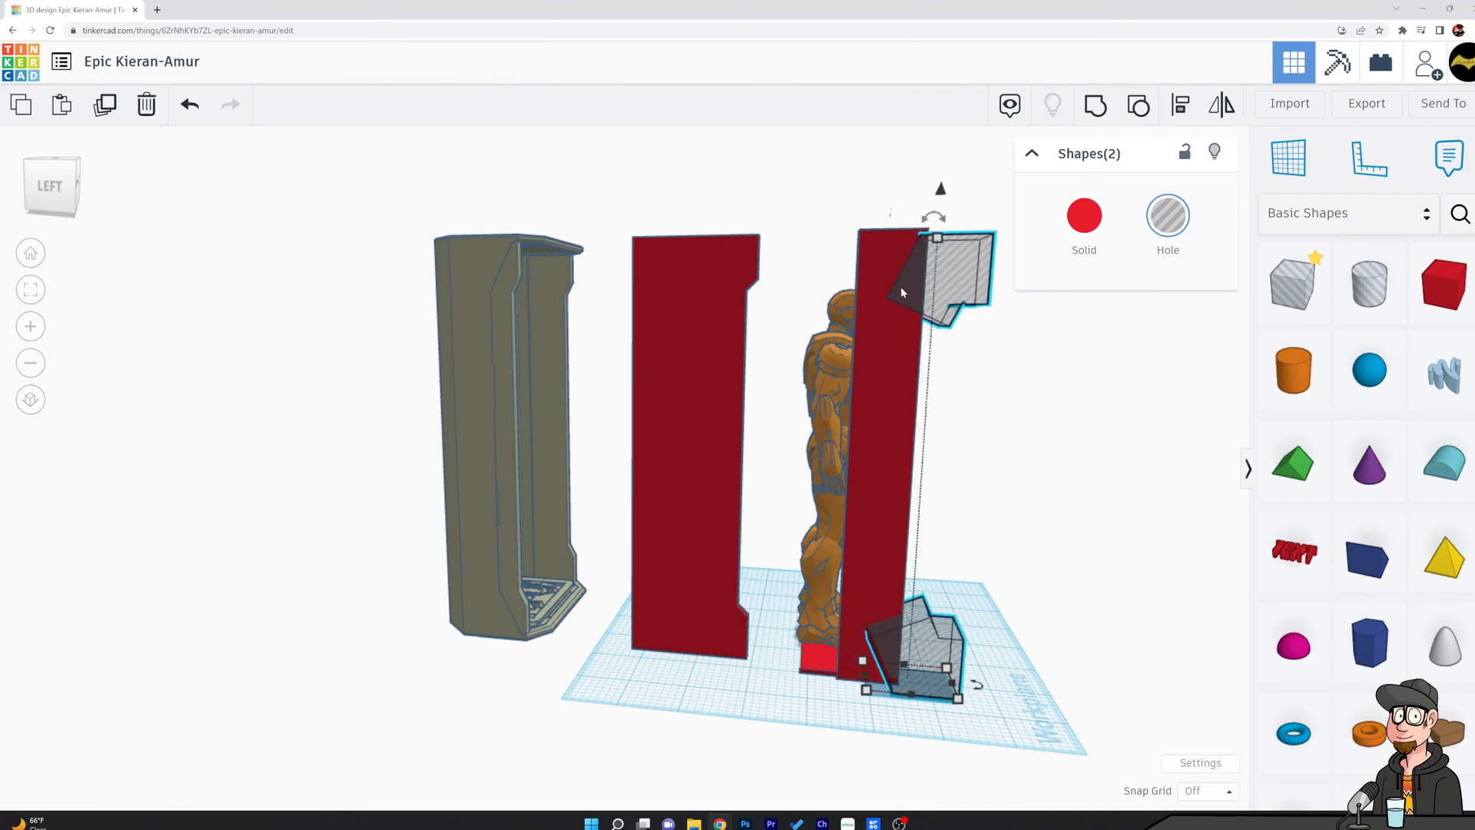
Group the raised slab with both hole shapes to cut angled notches into its front edge.
shift+click(887, 427)
key(ctrl+g)
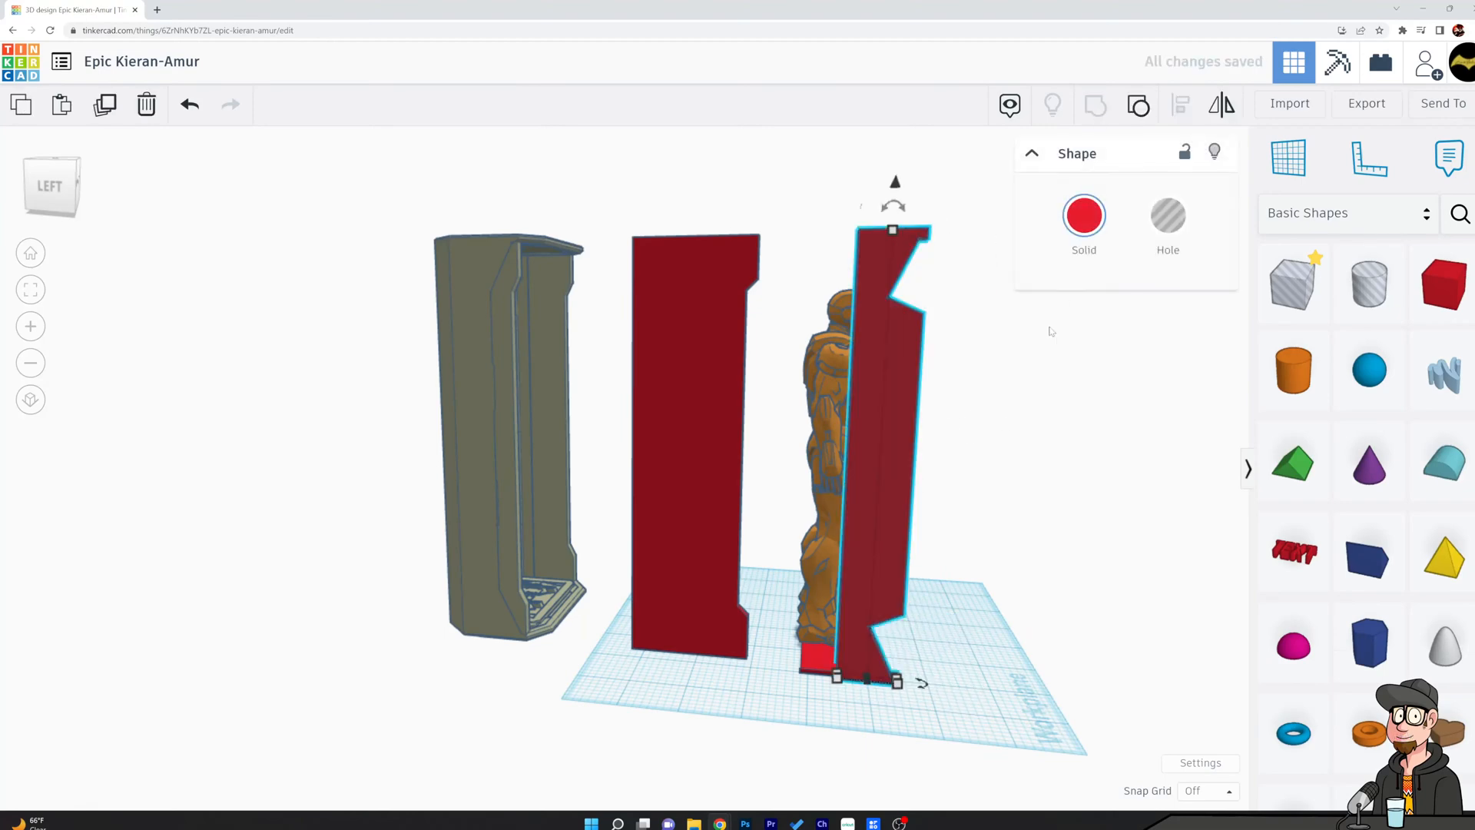
click(991, 344)
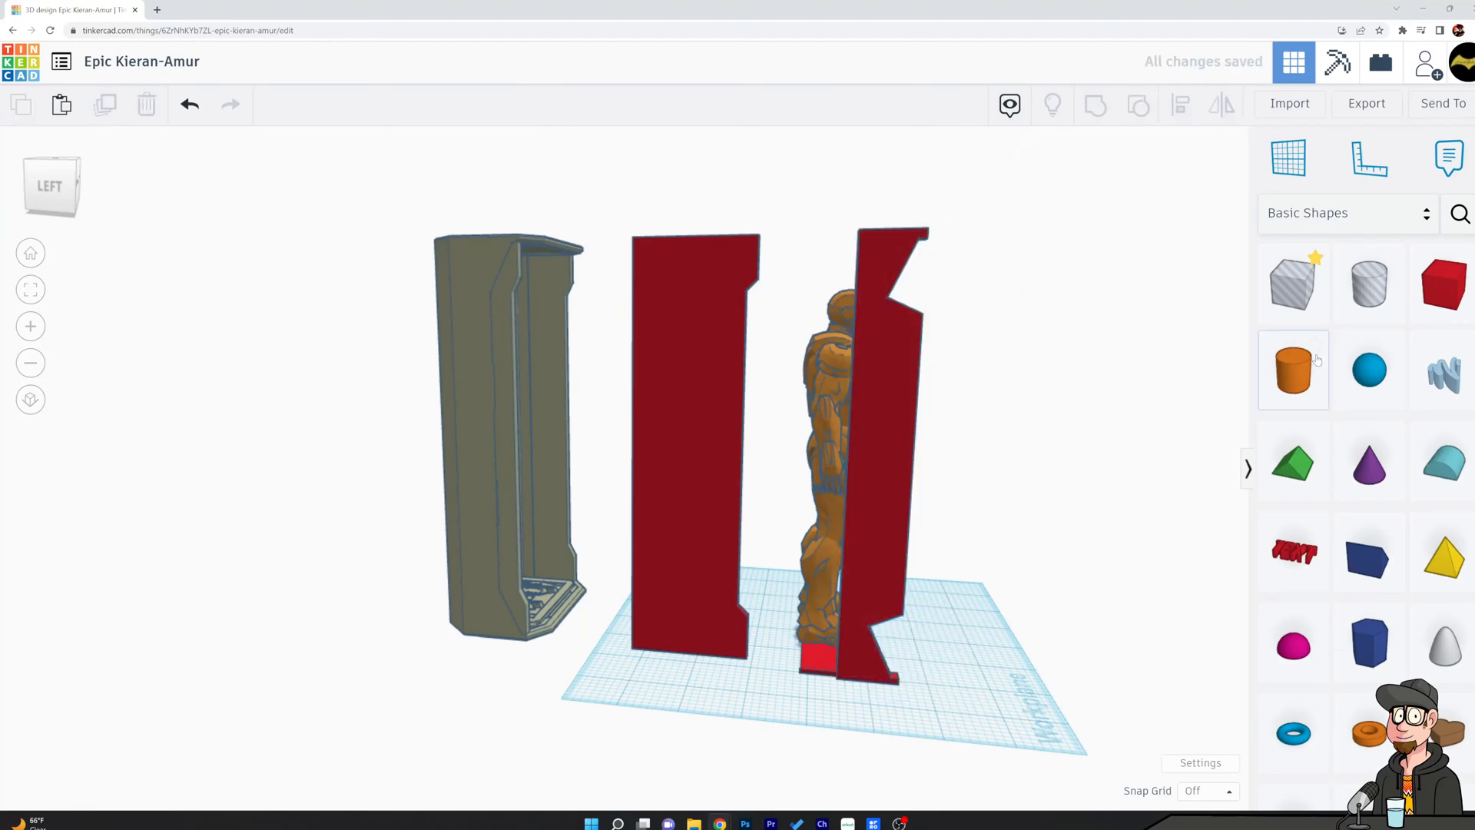
Place a box hole over the slab's protruding front section and raise its upper face to the tip of the upper notch.
drag(1293, 284, 899, 685)
drag(900, 618, 922, 253)
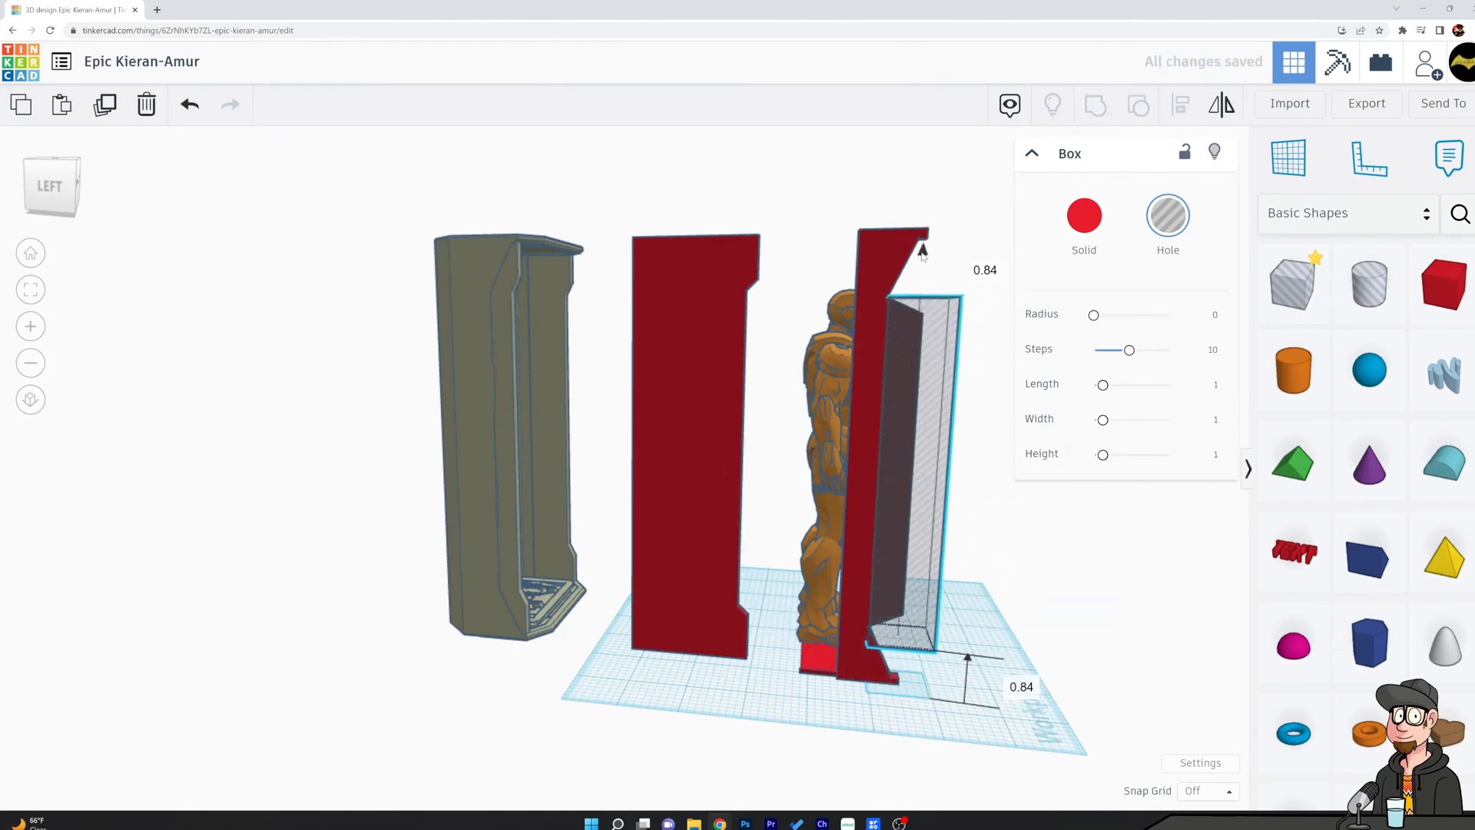
scroll(850, 495, up, 4)
scroll(879, 487, up, 5)
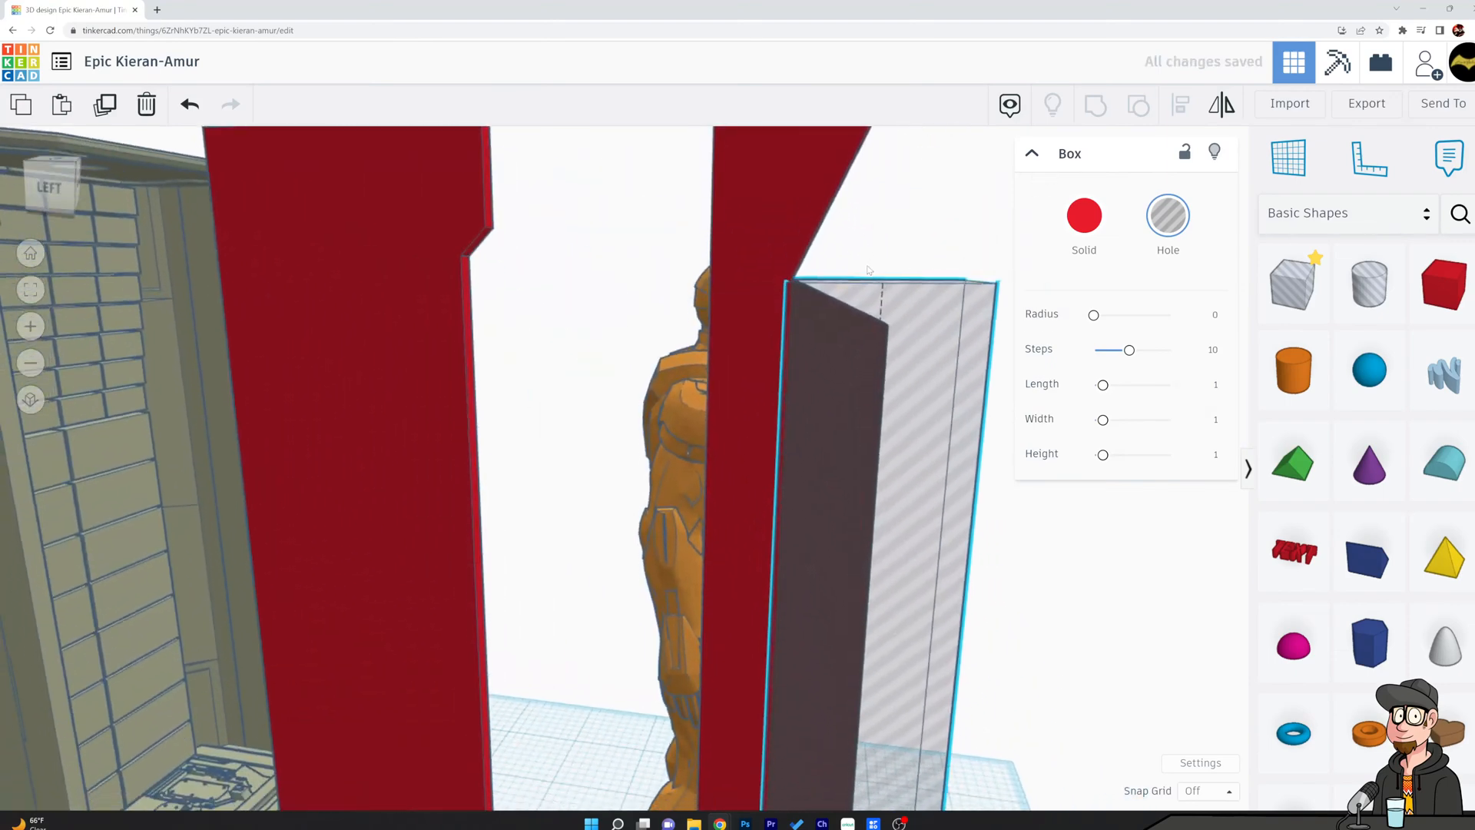
right_drag(868, 269, 751, 299)
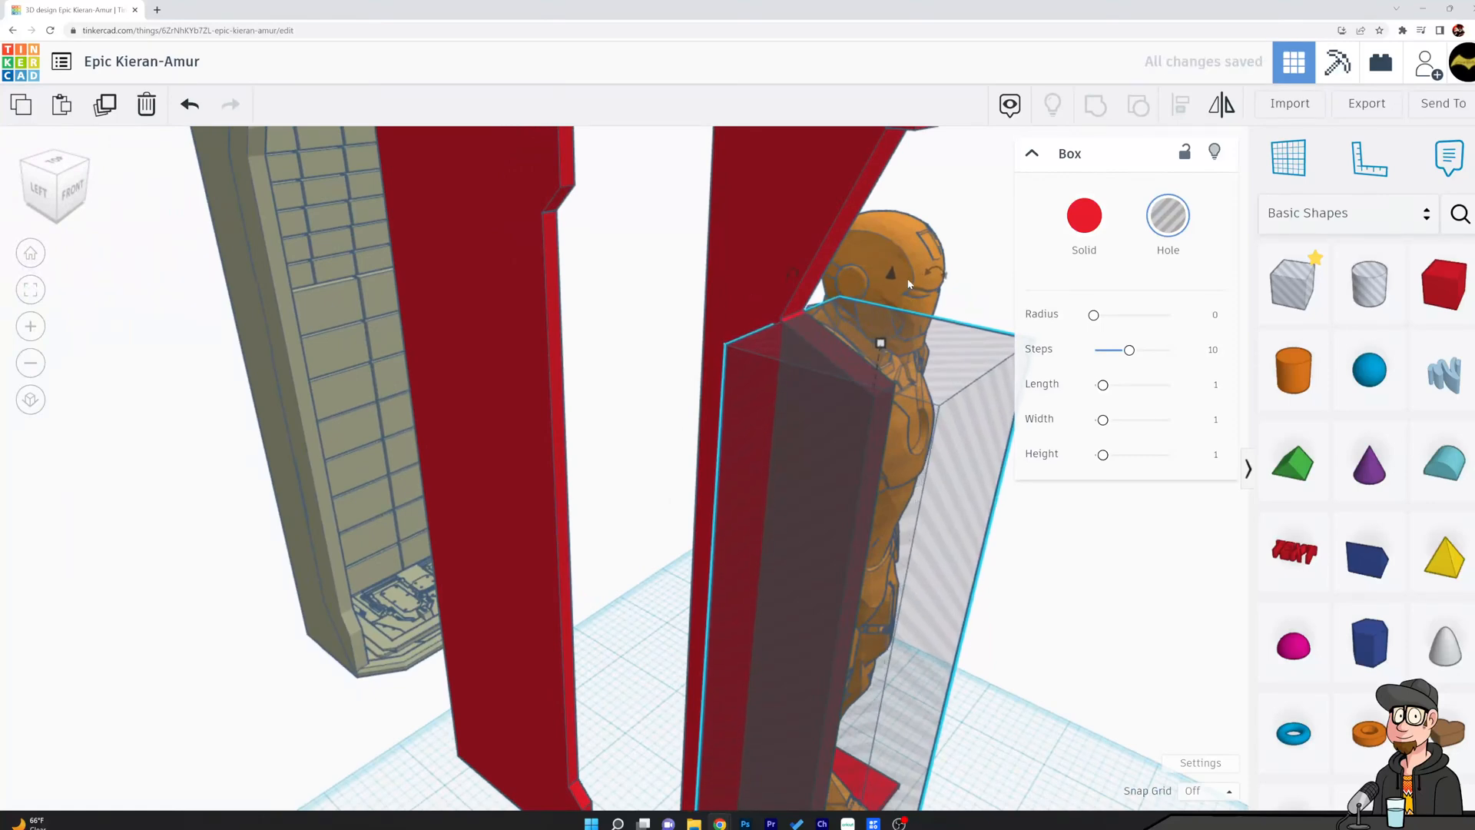
drag(891, 273, 890, 270)
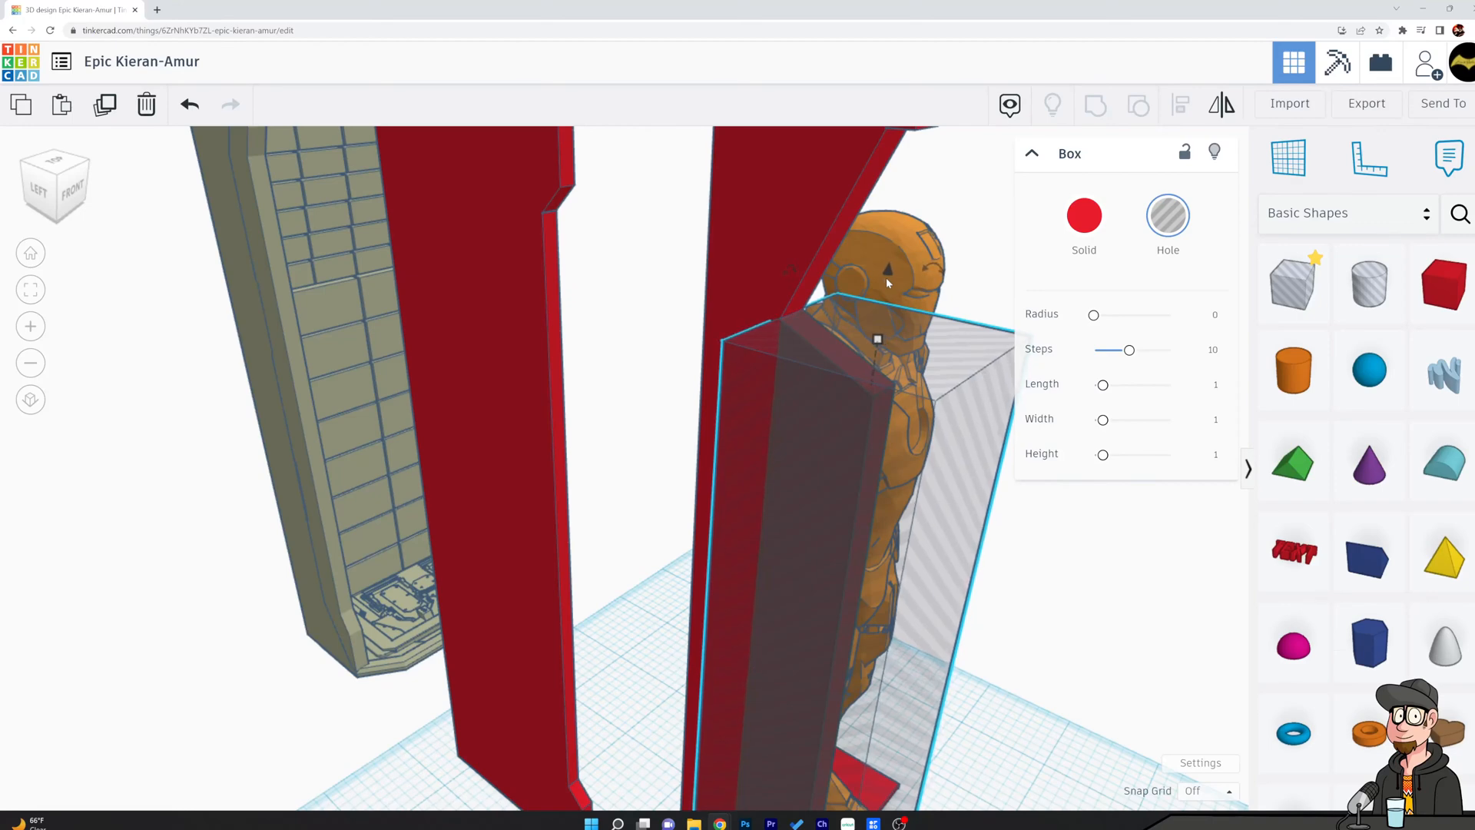
Shorten the box hole from below so its lower face meets the tip of the slab's lower notch.
middle_drag(973, 635, 932, 264)
right_drag(919, 378, 979, 298)
scroll(980, 298, up, 5)
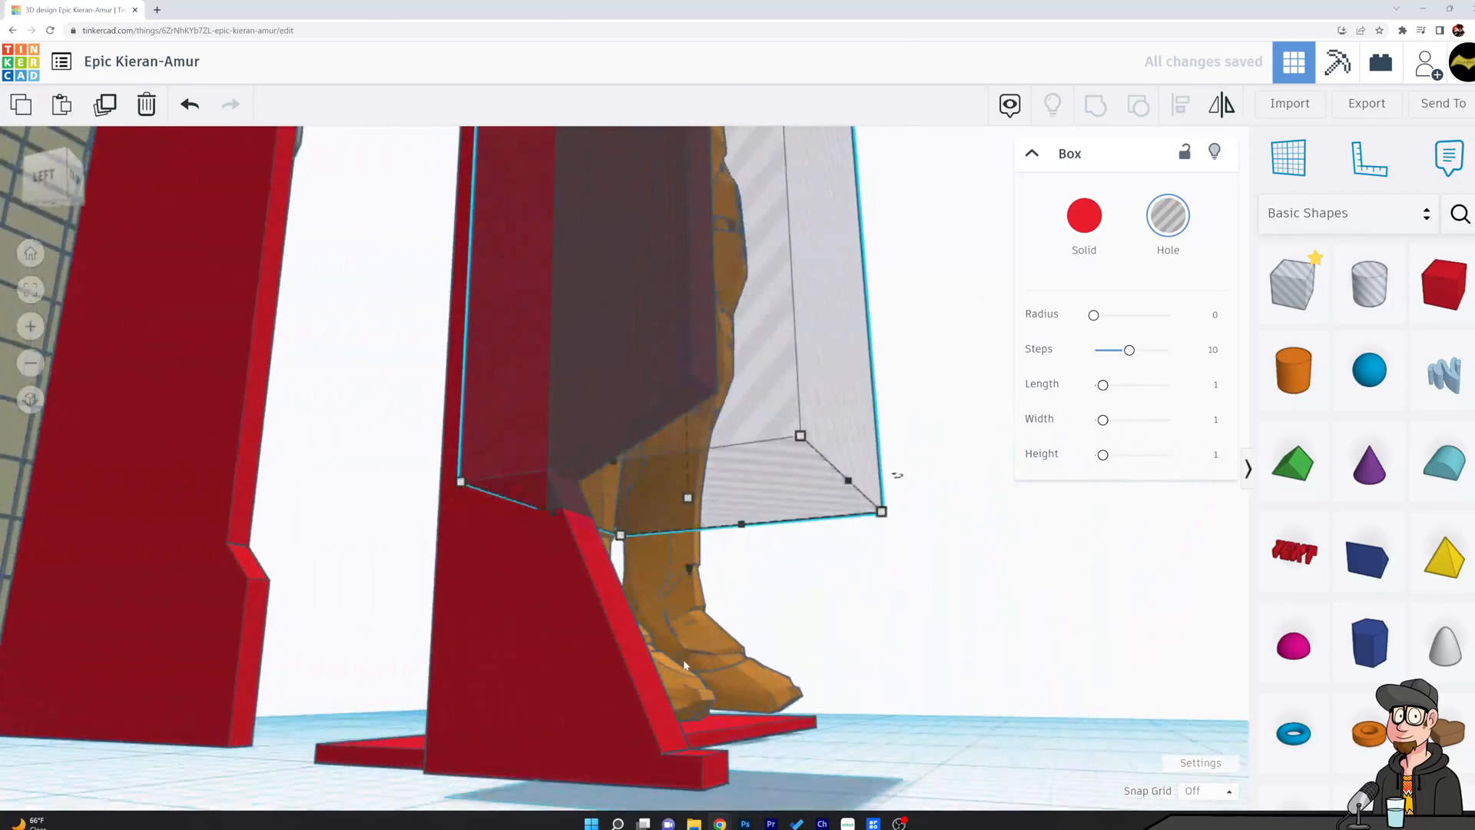
right_drag(903, 694, 895, 582)
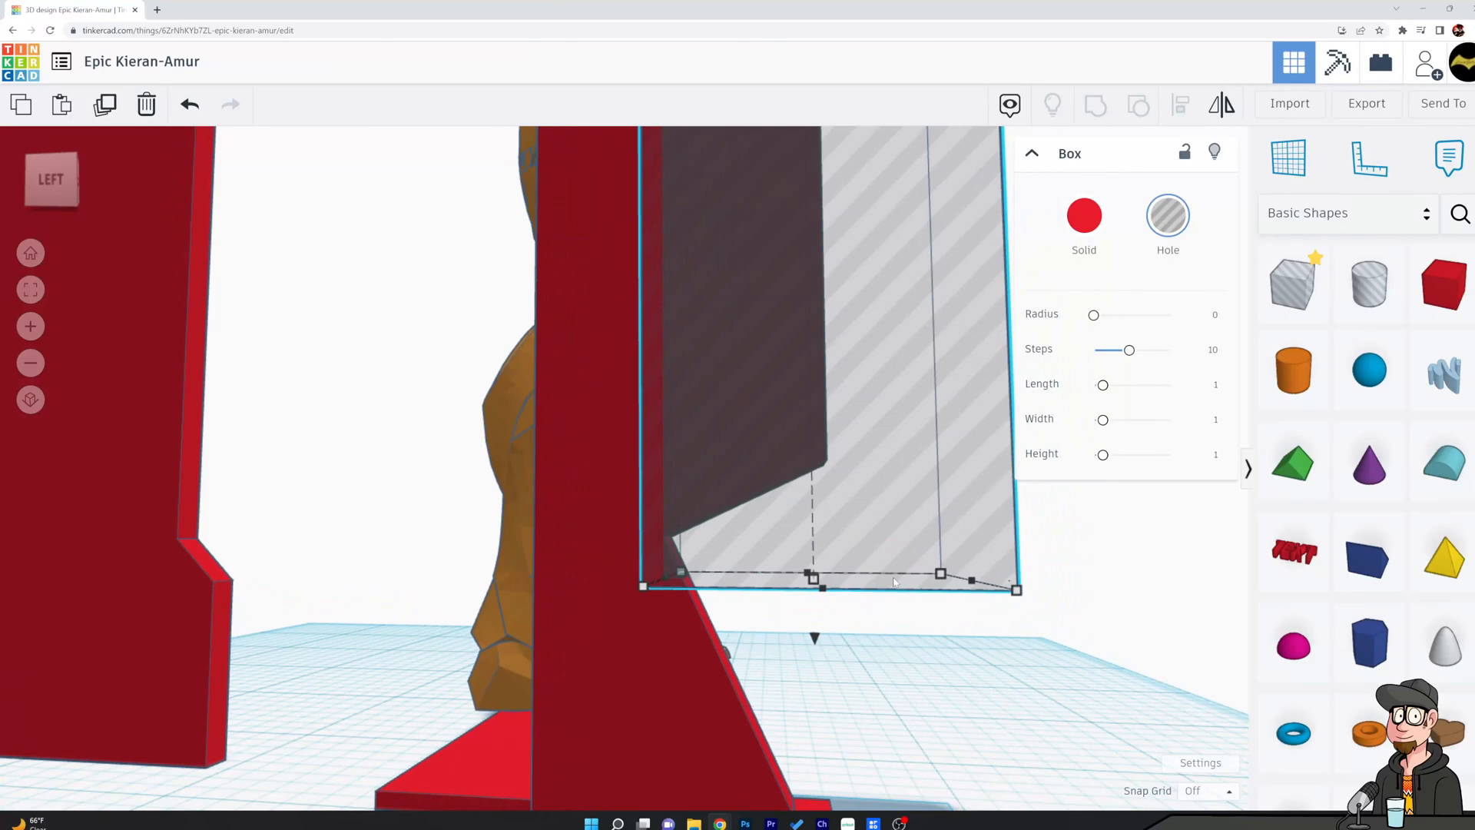
drag(814, 578, 820, 540)
Group the slab with the box hole to remove the protruding front section between the notches.
shift+click(630, 484)
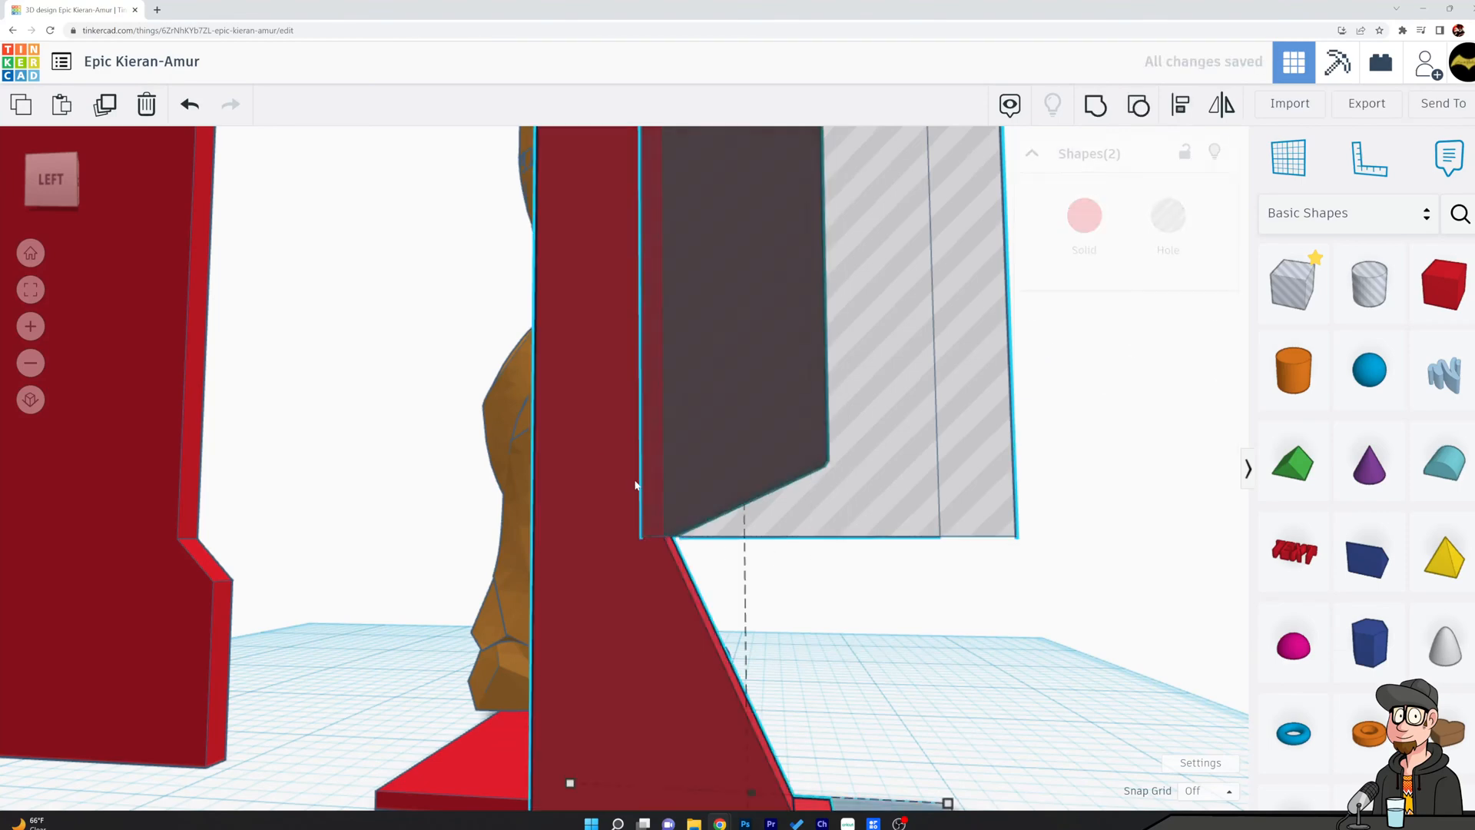
click(1095, 104)
click(923, 375)
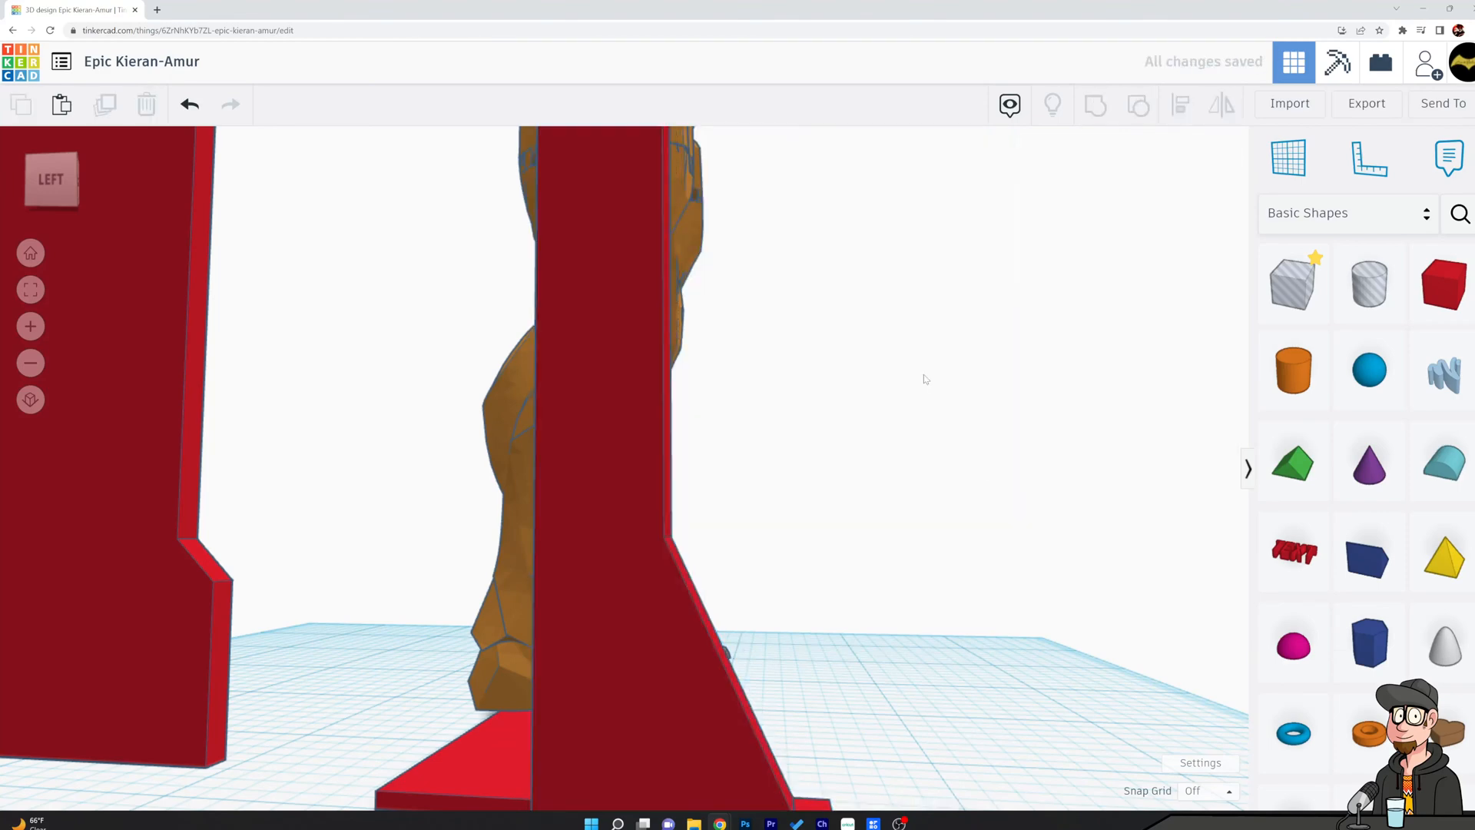
scroll(924, 375, down, 8)
right_drag(1046, 422, 954, 487)
scroll(954, 487, up, 5)
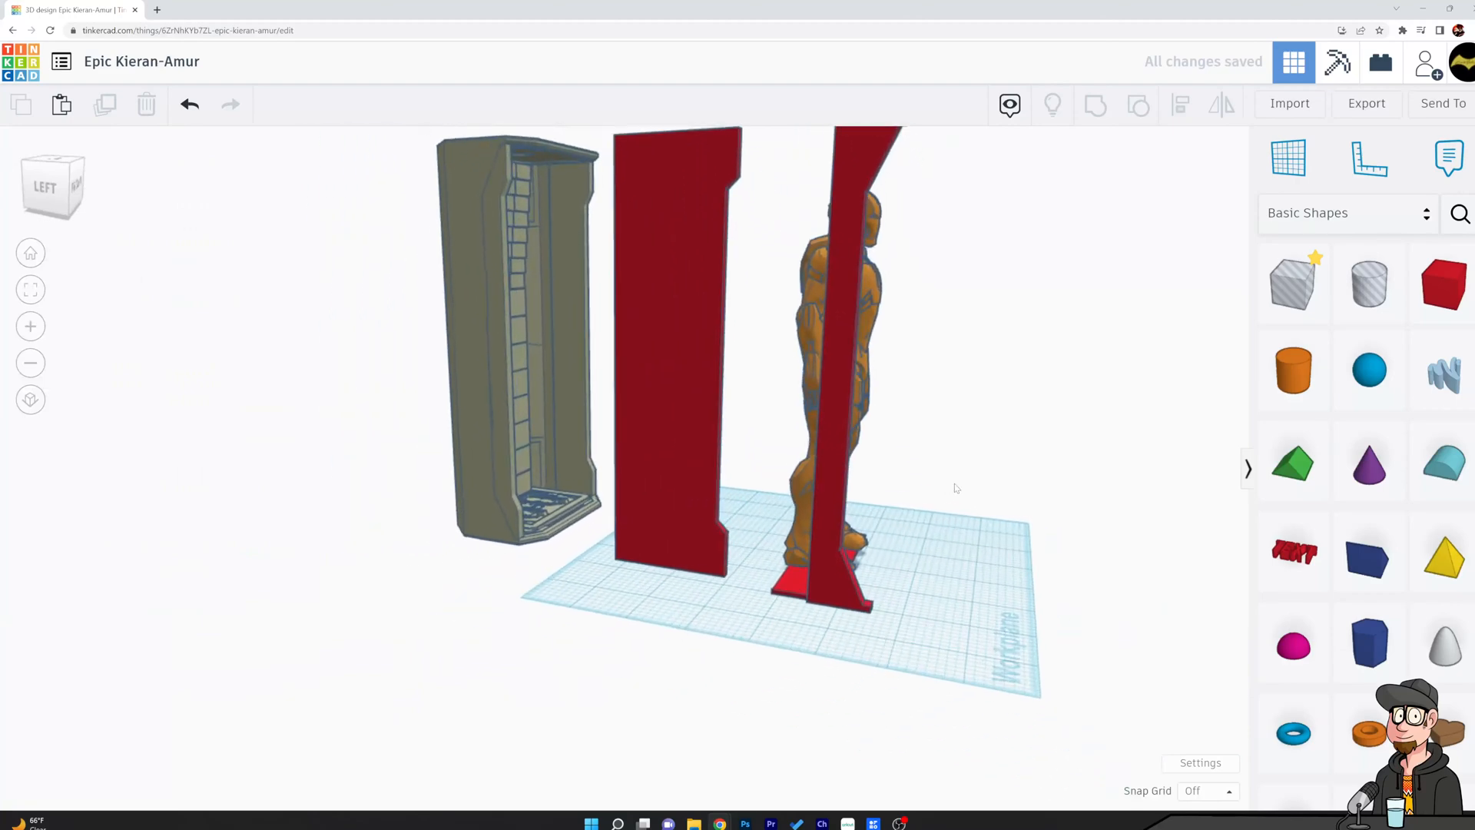
Move the side panel forward so it sits against the cut slab beside the figure.
drag(694, 396, 869, 427)
click(744, 341)
drag(872, 547, 853, 470)
Recolor the side panel white using a preset solid color.
click(853, 470)
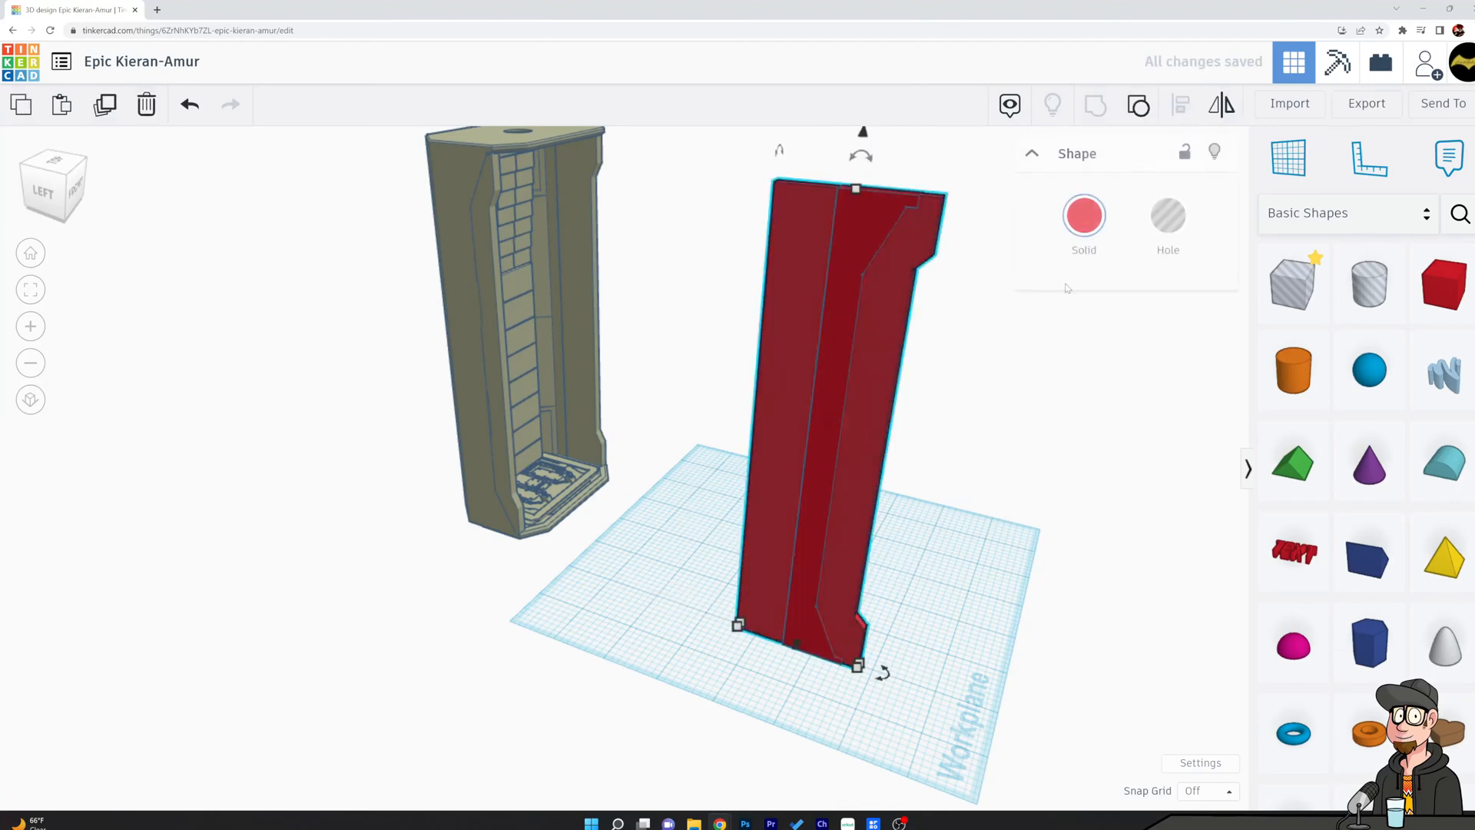
click(1086, 225)
click(1373, 351)
click(916, 321)
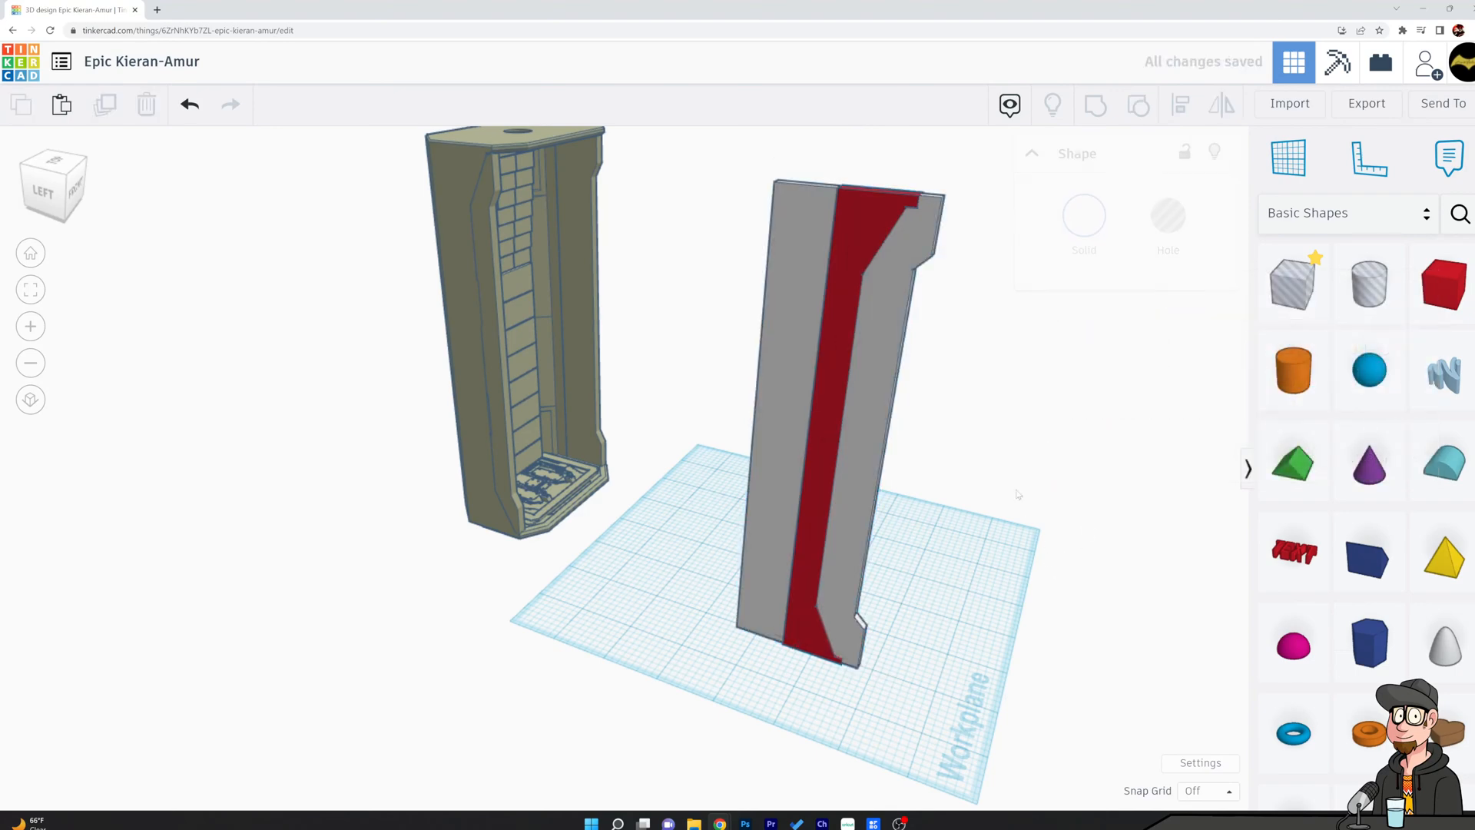
Recolor the narrow cut slab on the side panel dark gray.
click(865, 223)
click(1084, 218)
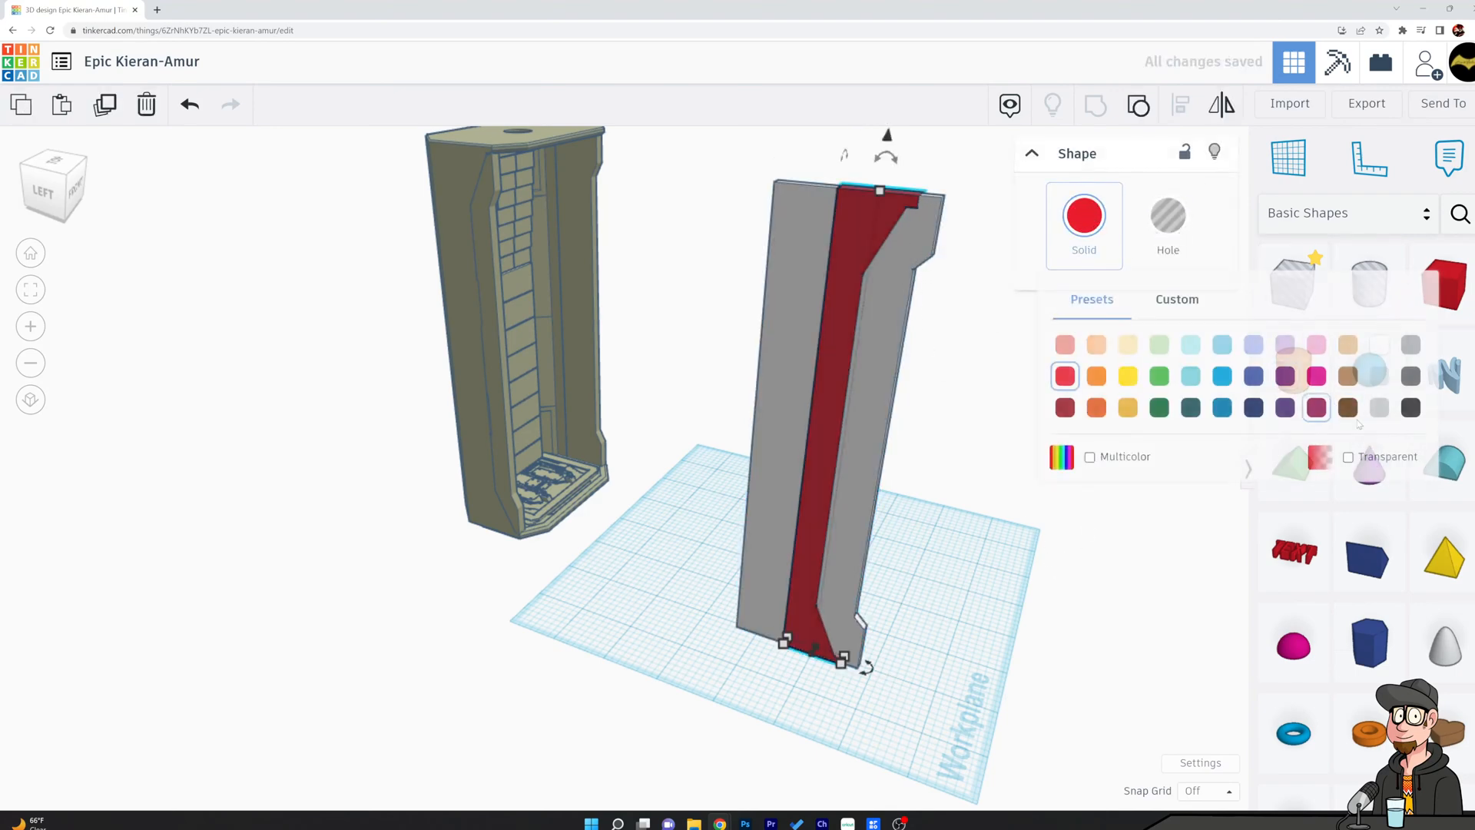
click(1410, 407)
click(1020, 434)
Align the dark gray slab and the white side panel so they are centered on each other across their thickness.
right_drag(1020, 434, 691, 315)
click(601, 345)
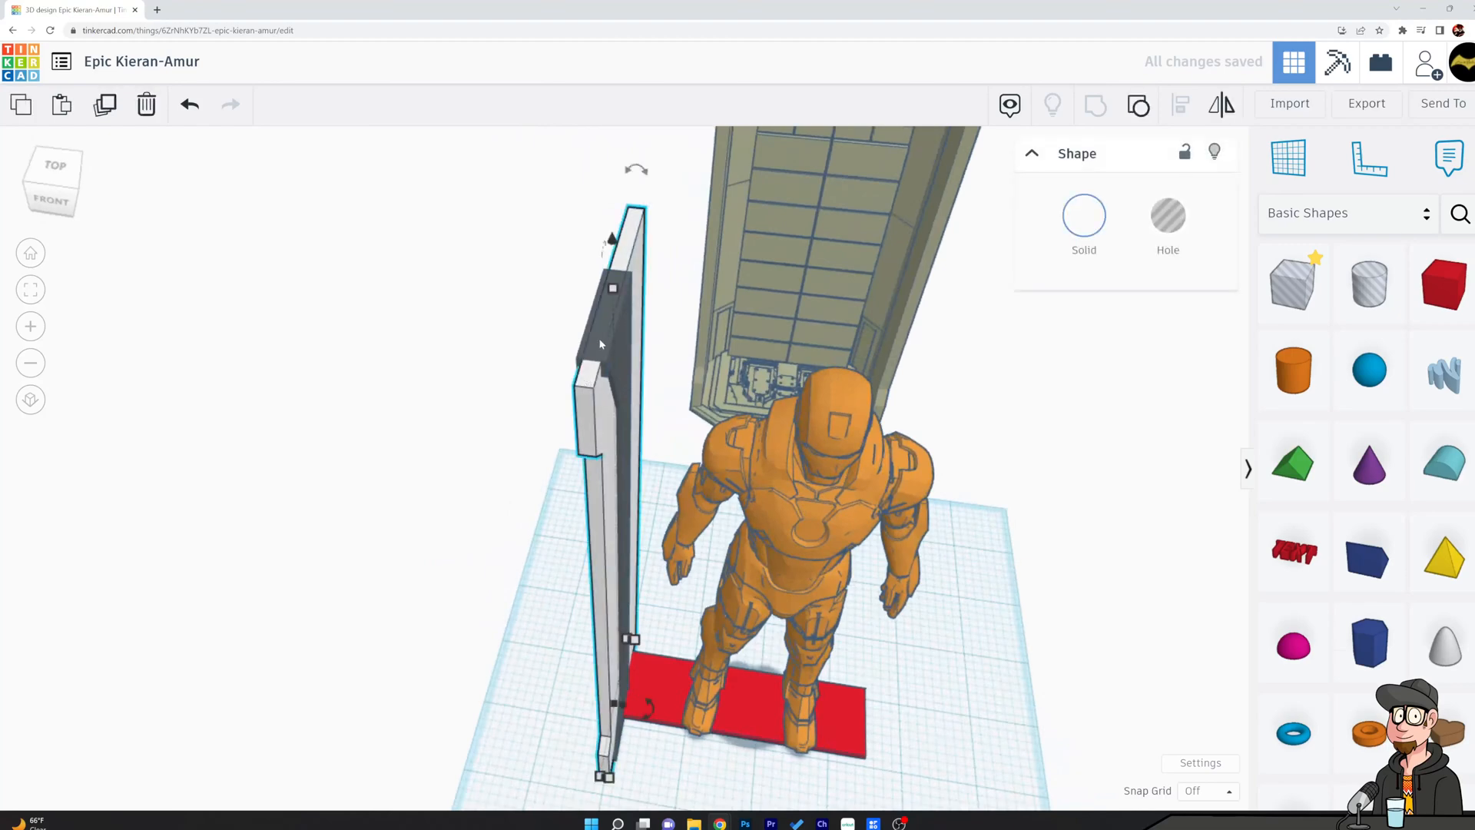
shift+click(600, 345)
click(1181, 105)
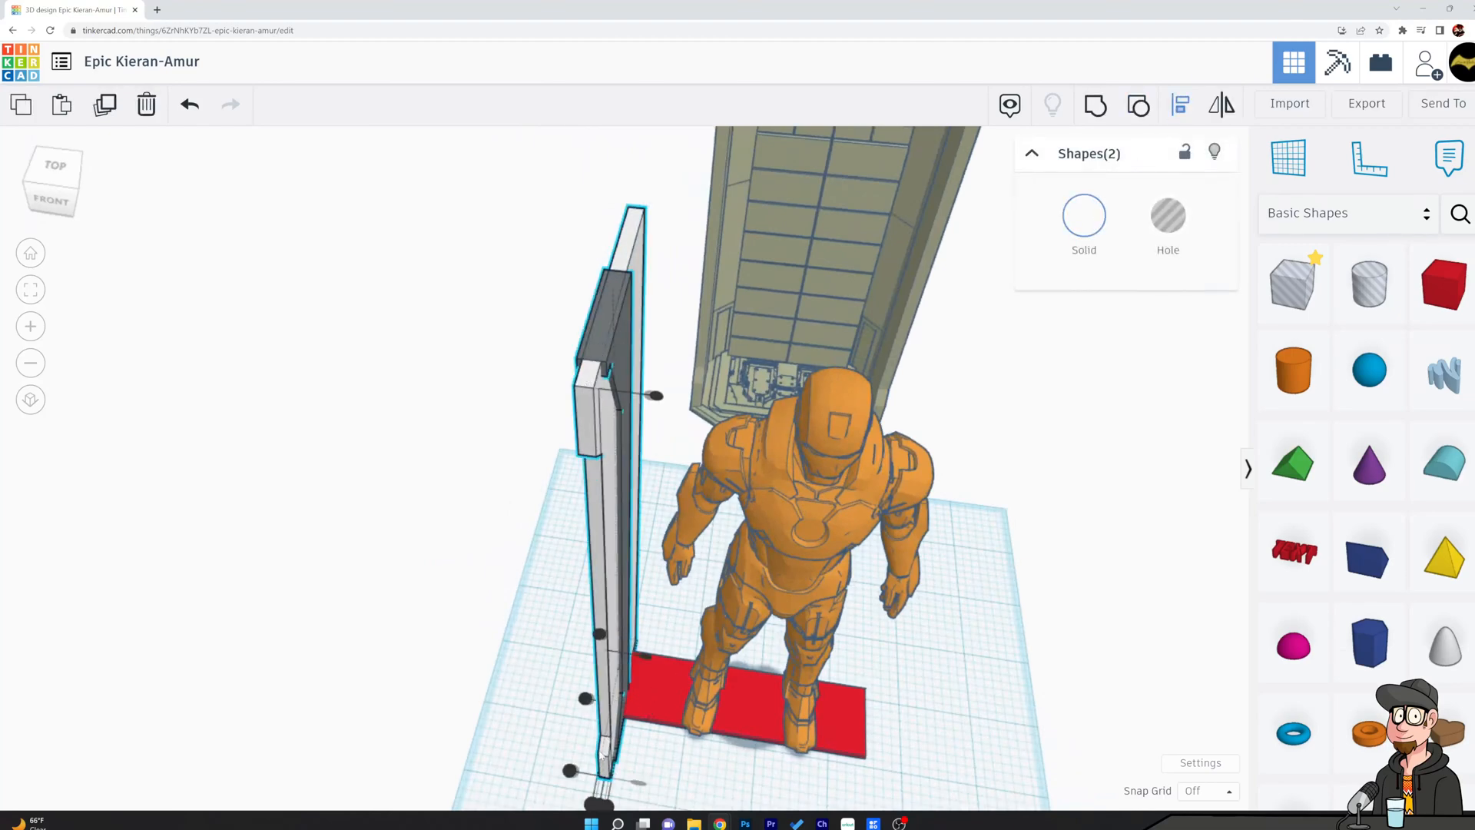
click(599, 804)
click(510, 646)
Place a box hole over the middle of the dark slab's front edge and nudge it into position.
right_drag(511, 645, 881, 542)
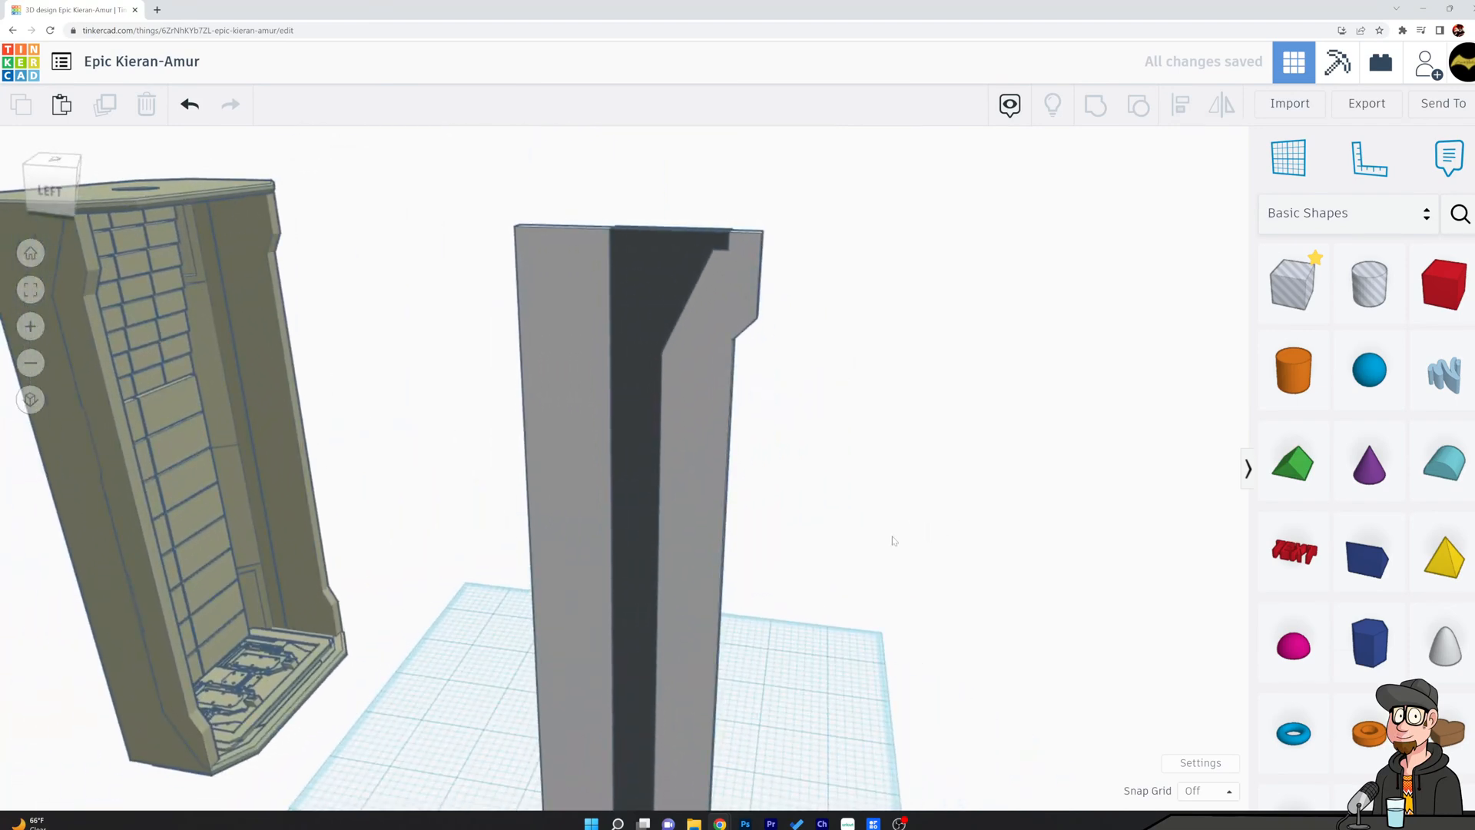
scroll(947, 524, down, 2)
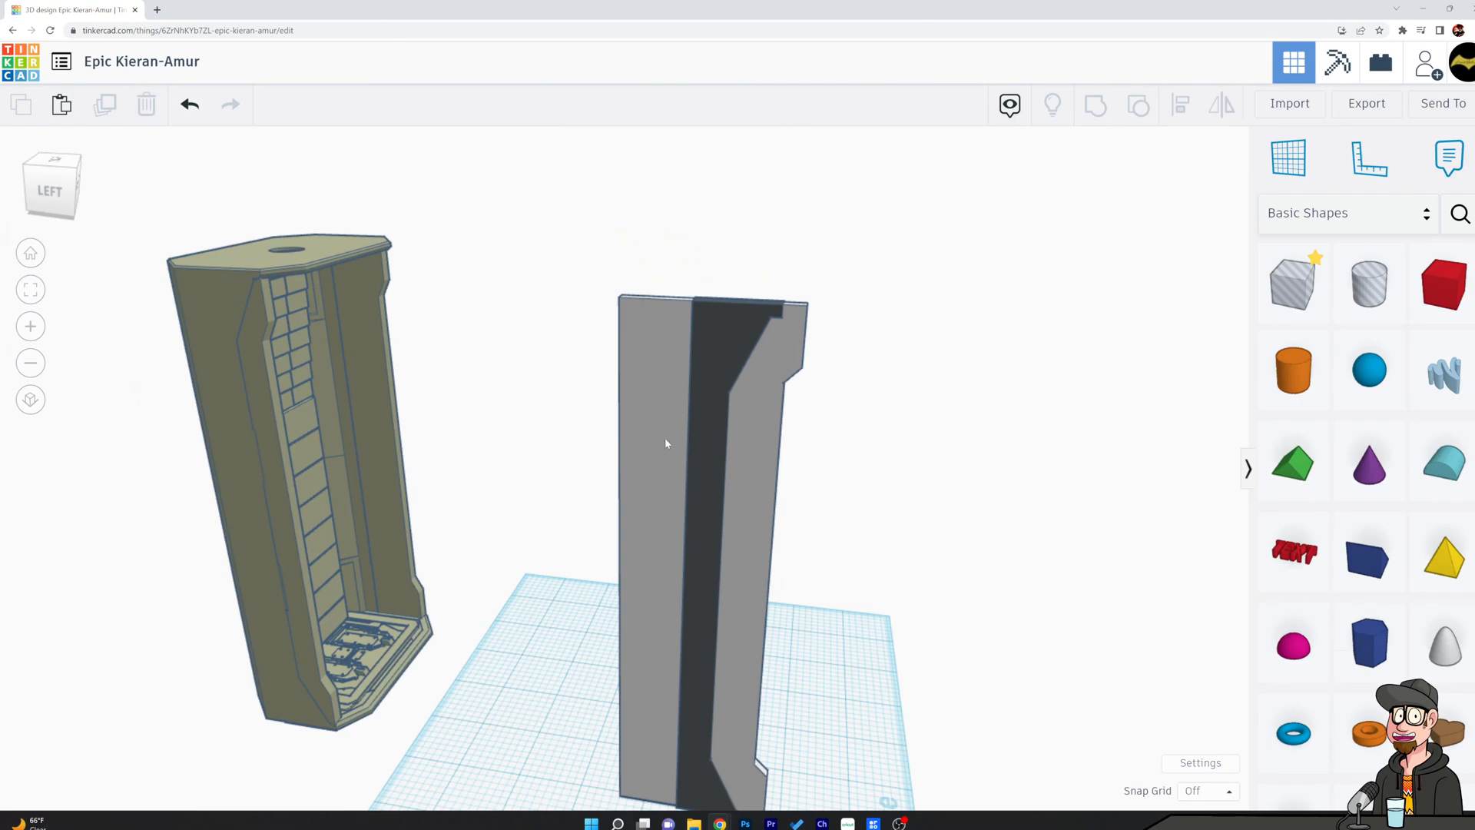
right_drag(949, 425, 1006, 377)
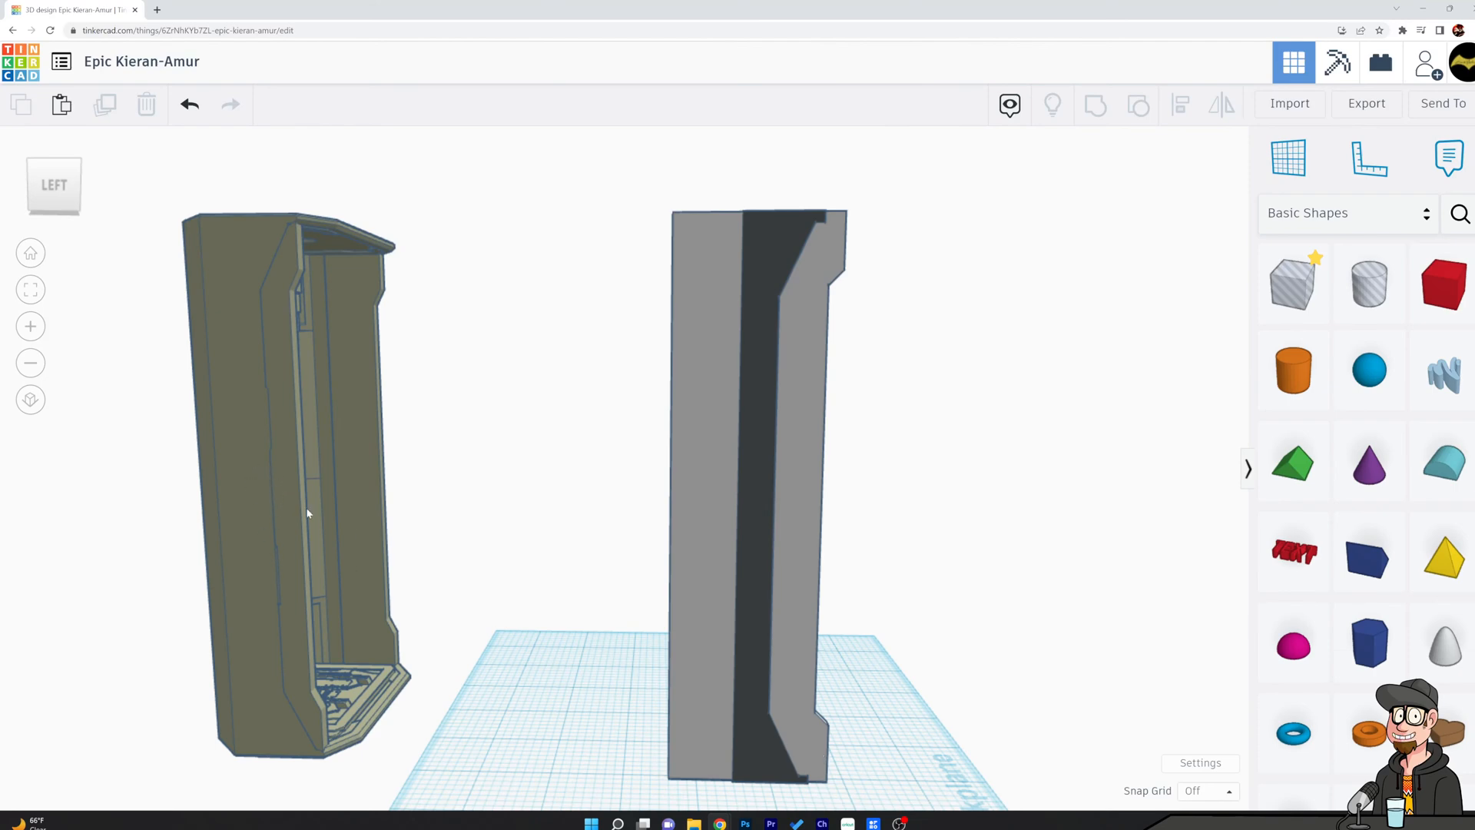
drag(1293, 284, 898, 321)
drag(910, 476, 823, 471)
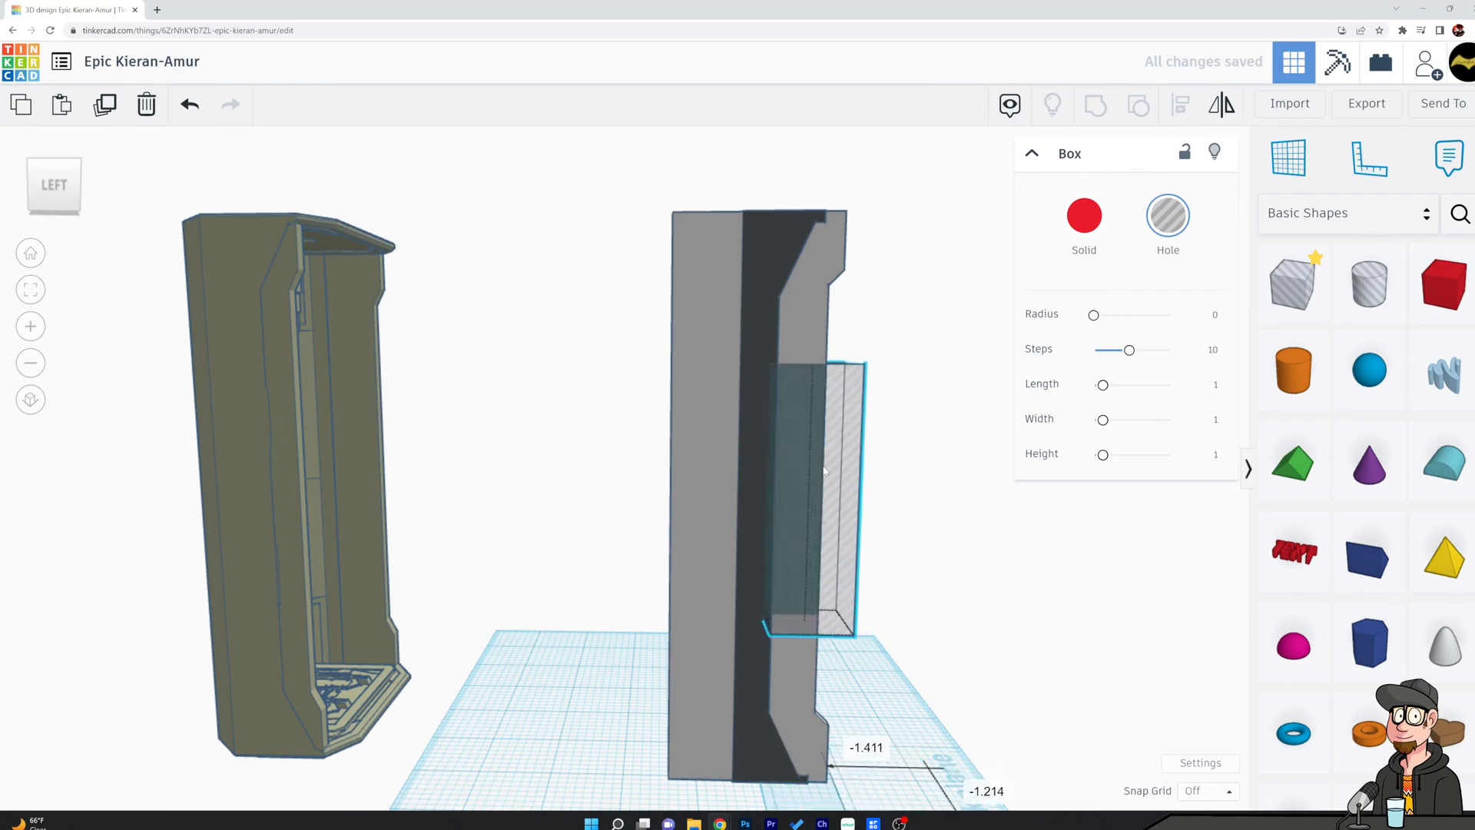
drag(824, 470, 827, 471)
right_drag(827, 471, 567, 611)
key(Right)
key(Right)
key(Right)
key(Right)
key(Right)
key(Right)
key(Right)
key(Right)
key(Right)
right_drag(223, 537, 487, 497)
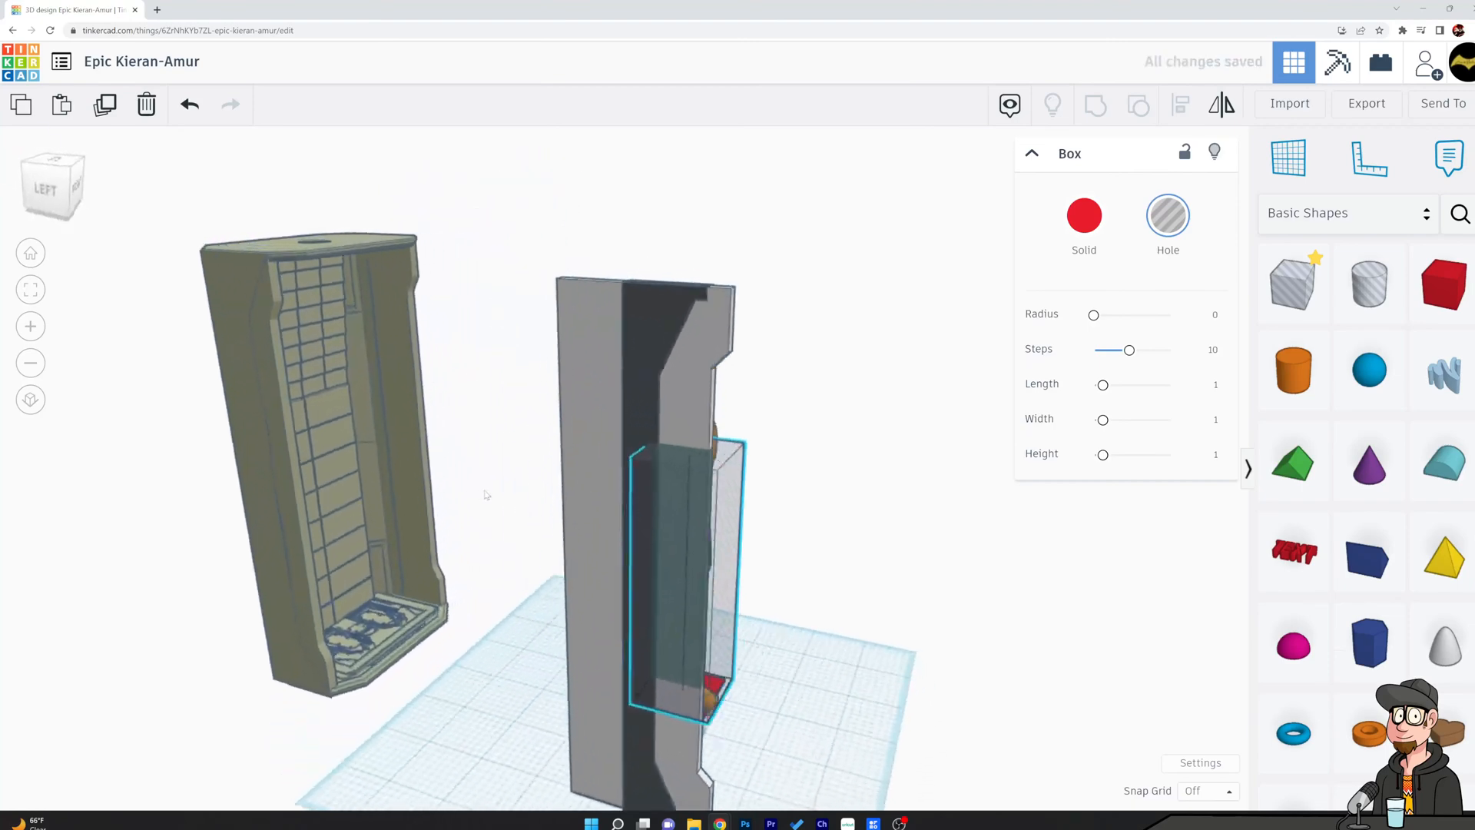
Try to cut a recess into the dark slab by grouping it with the box hole, and undo the cut.
shift+click(688, 417)
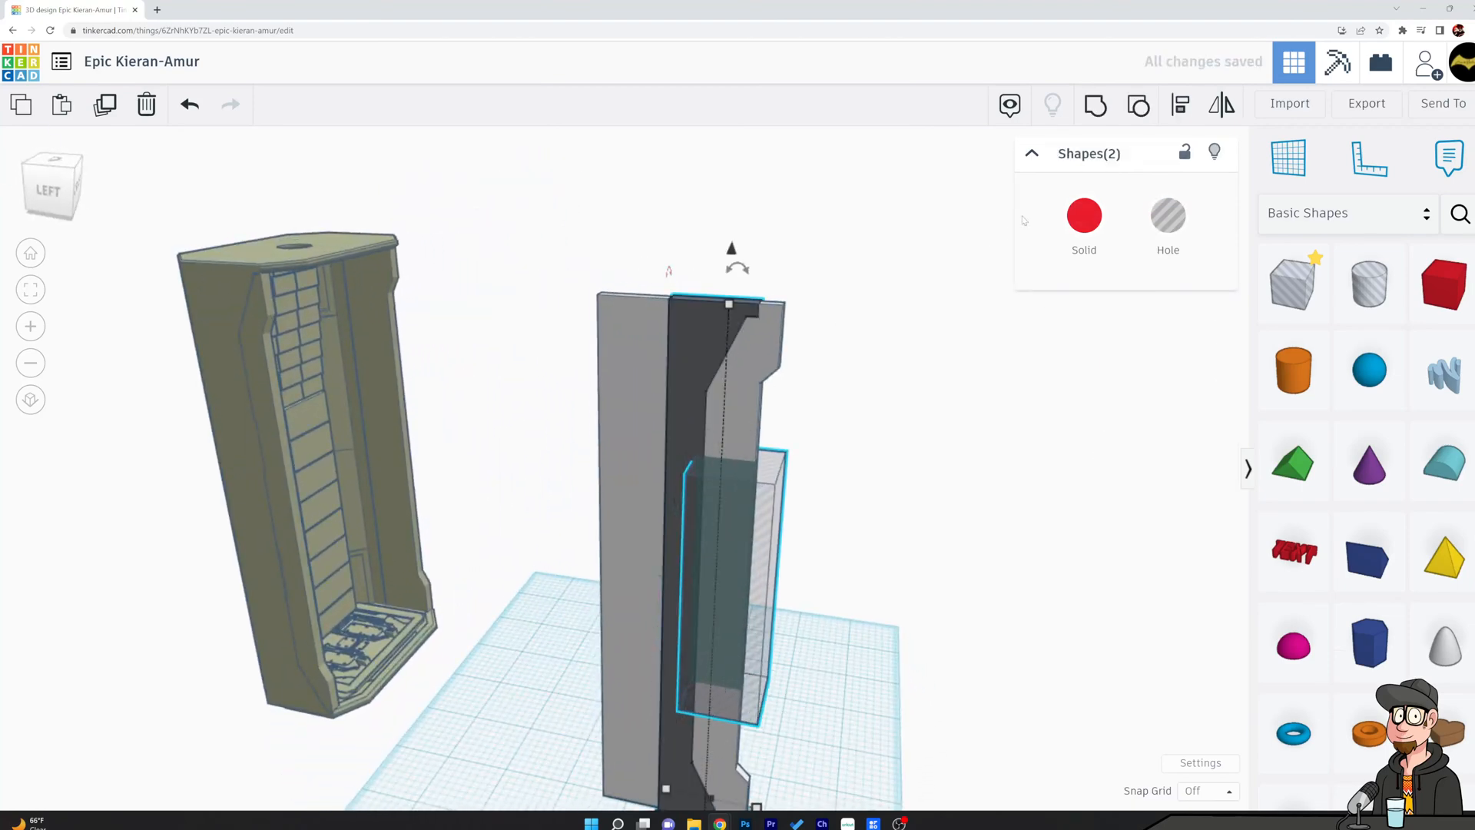
click(1092, 111)
click(922, 434)
right_drag(921, 435, 974, 508)
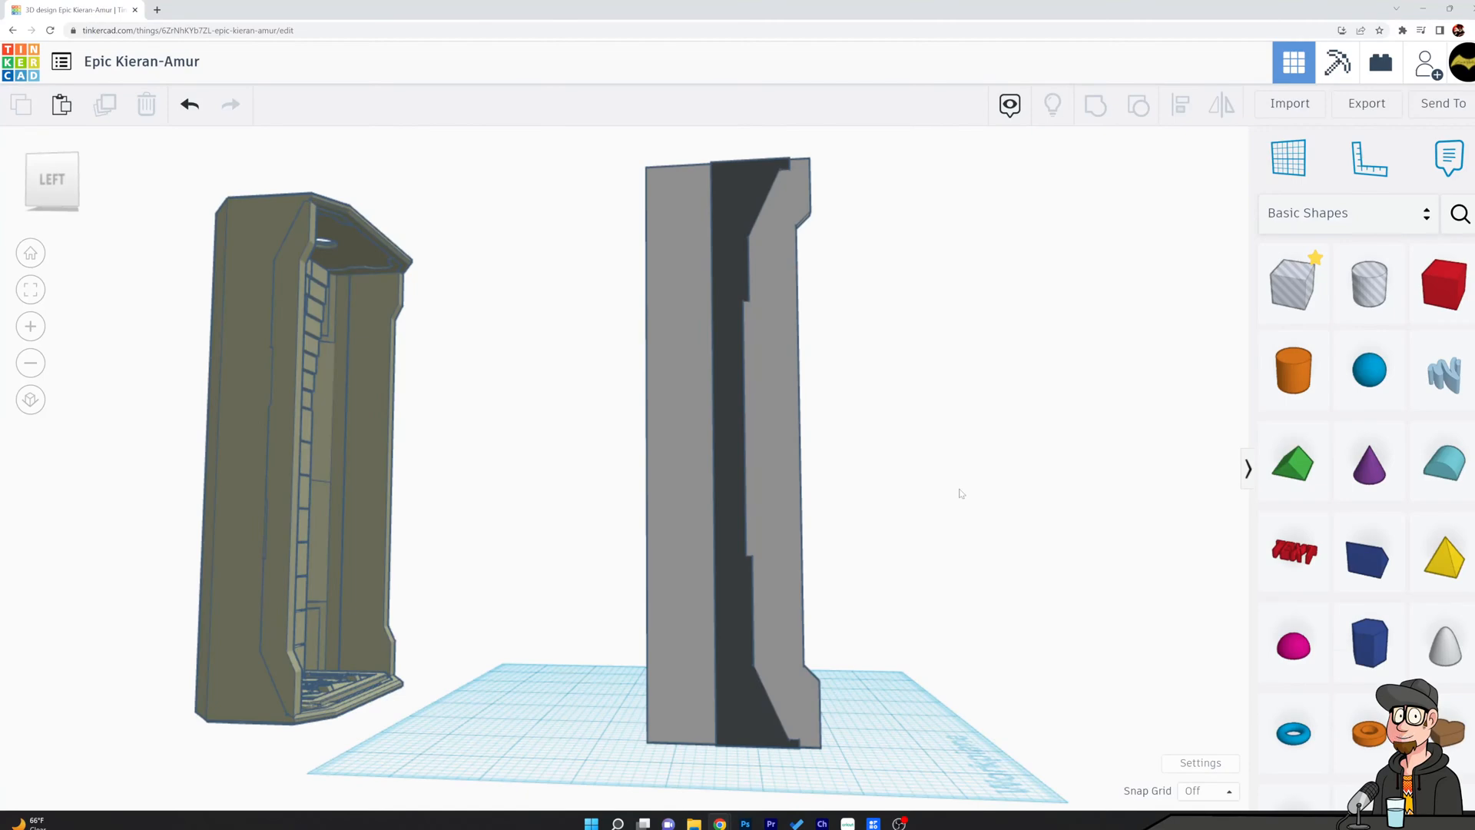
key(ctrl+z)
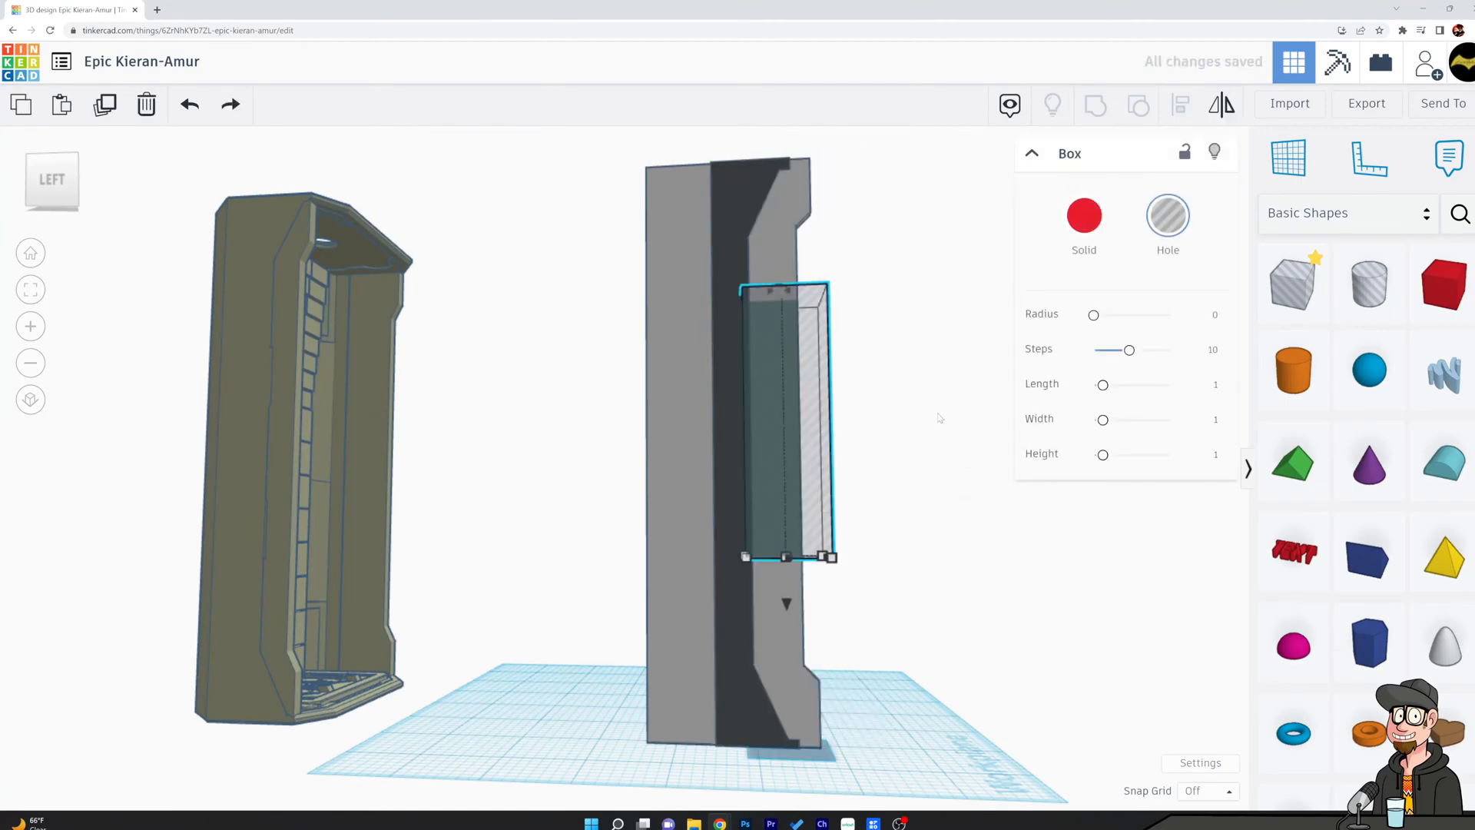
key(ctrl+y)
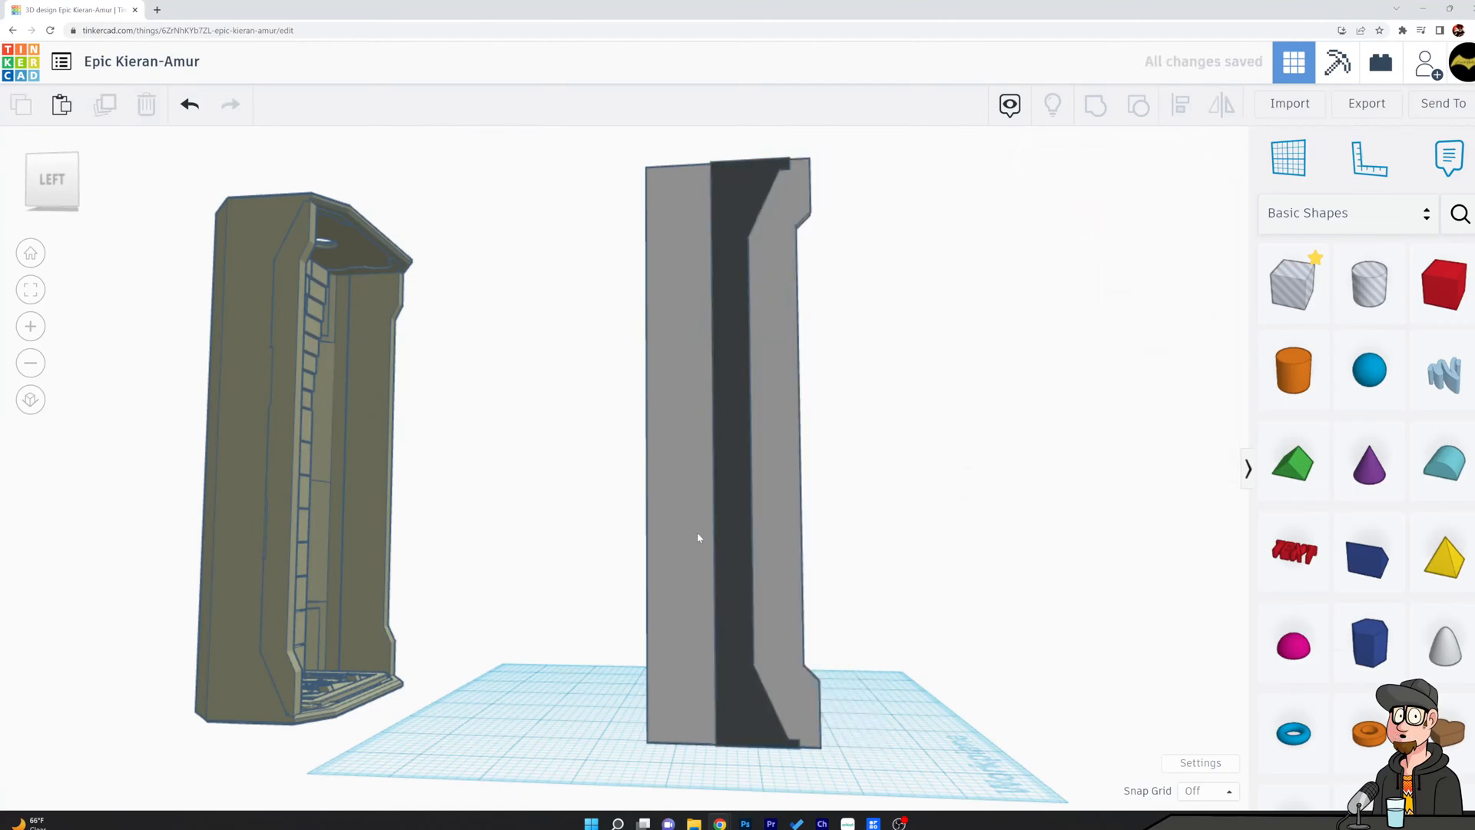
Add a thin red box as a rear panel beside the side panel and set its height to 7.5.
right_drag(913, 538, 221, 542)
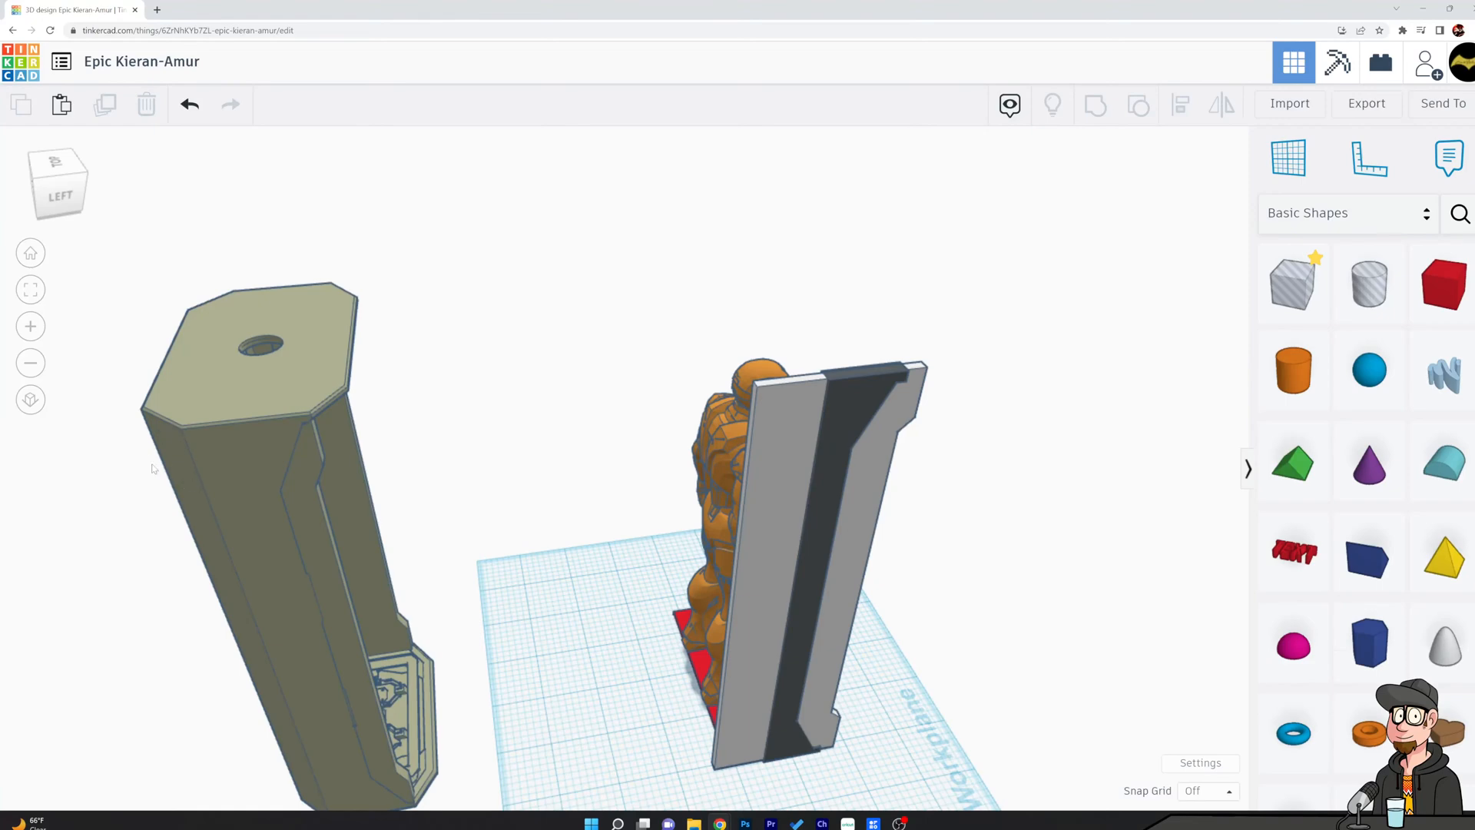
drag(1446, 290, 781, 438)
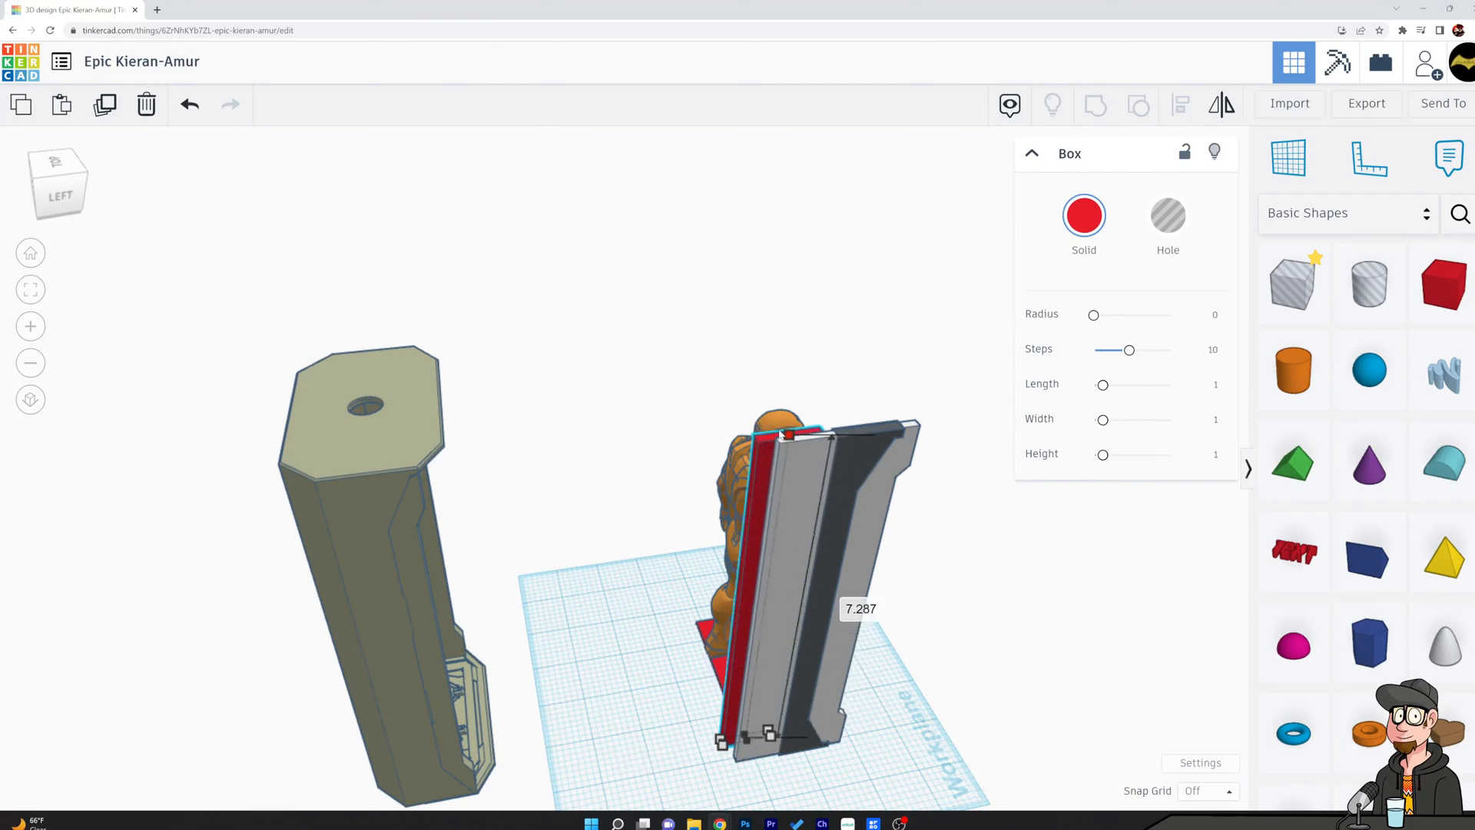
right_drag(782, 438, 794, 352)
drag(811, 301, 819, 290)
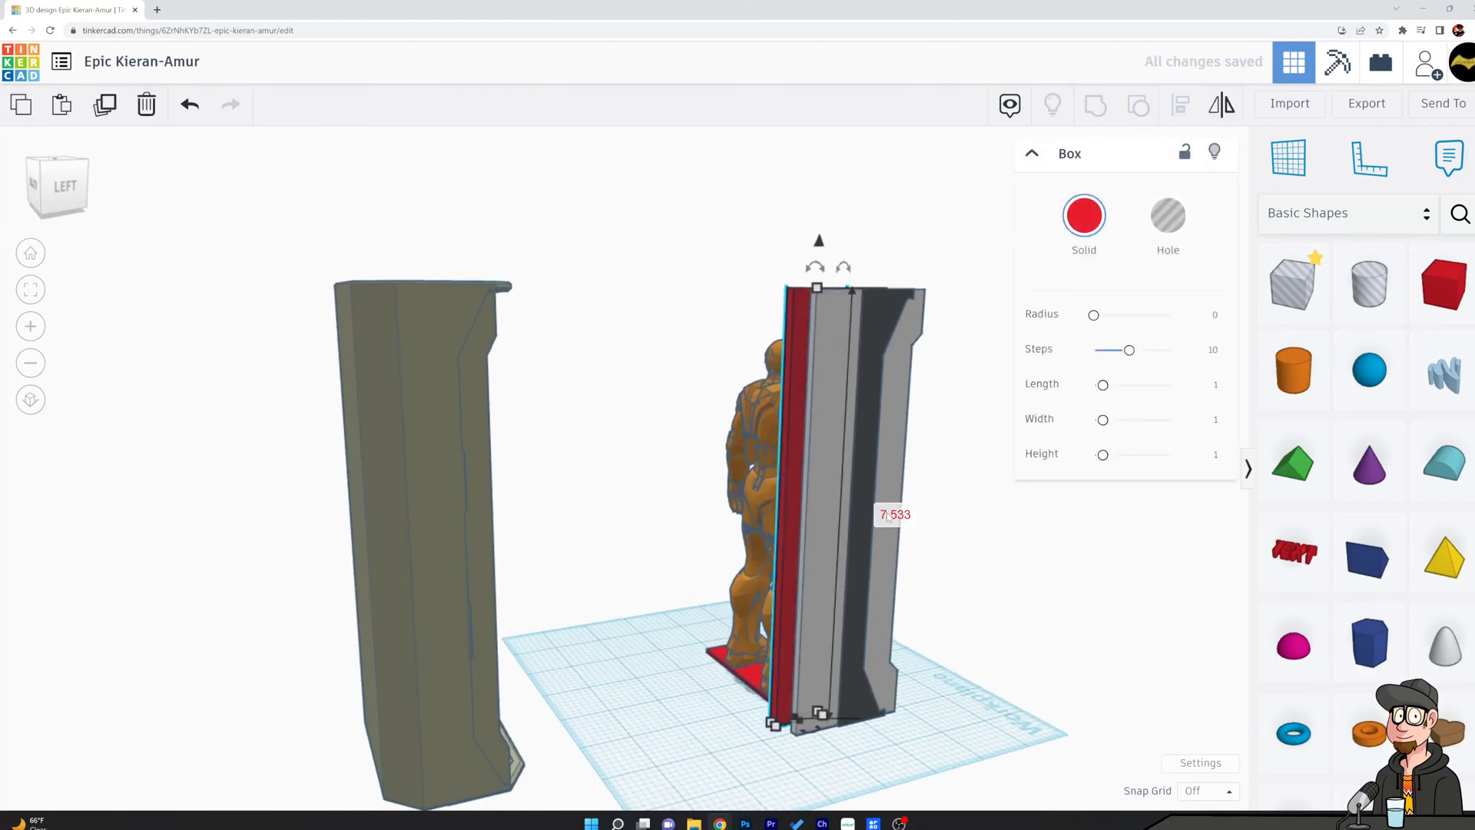
click(894, 514)
text(7.5)
key(Return)
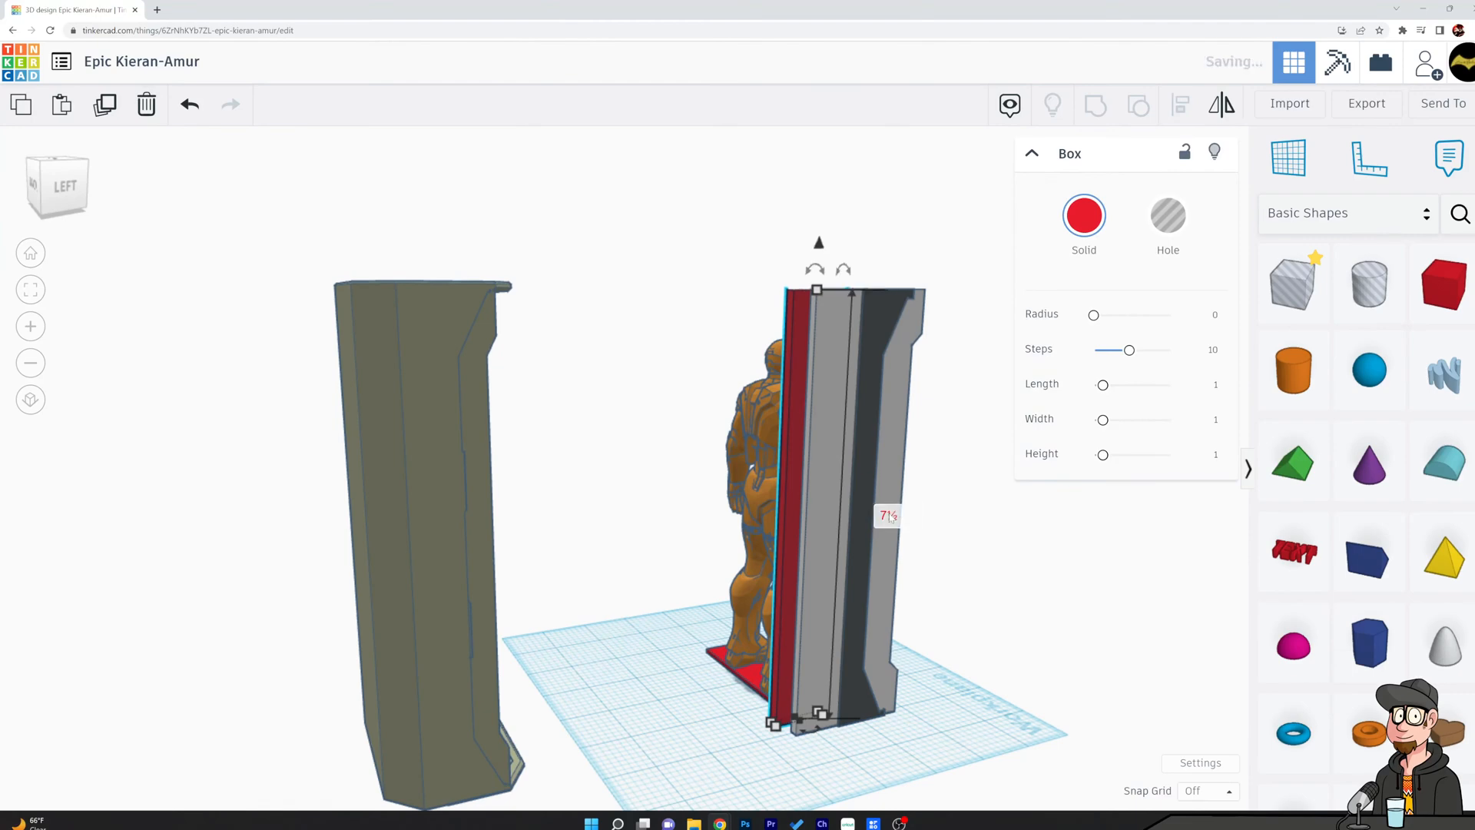
click(956, 680)
Shift the red rear panel outward over the back section of the side panel, by about -0.284 and -0.393.
click(783, 626)
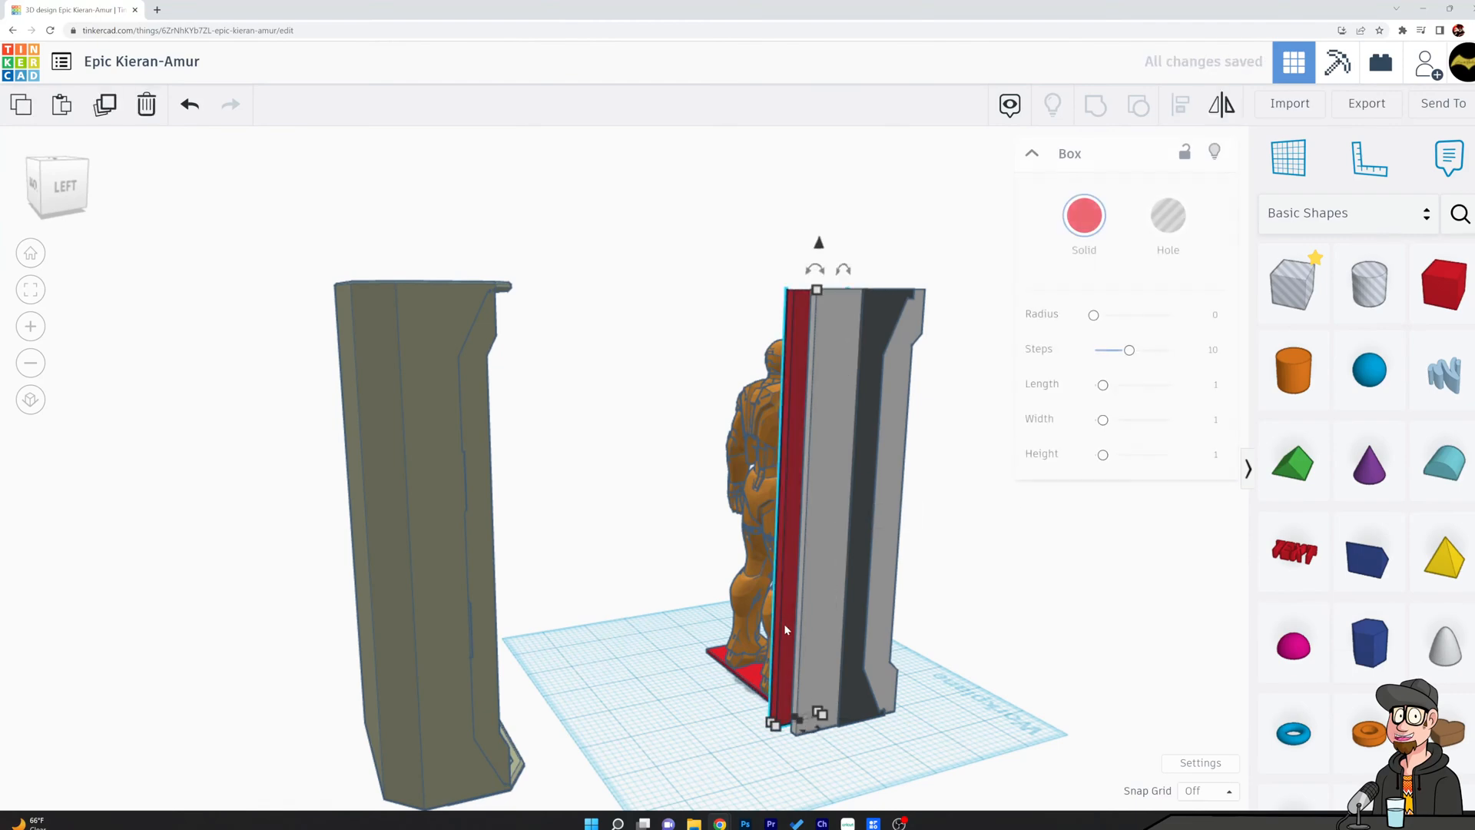
drag(785, 605, 783, 618)
drag(784, 616, 783, 615)
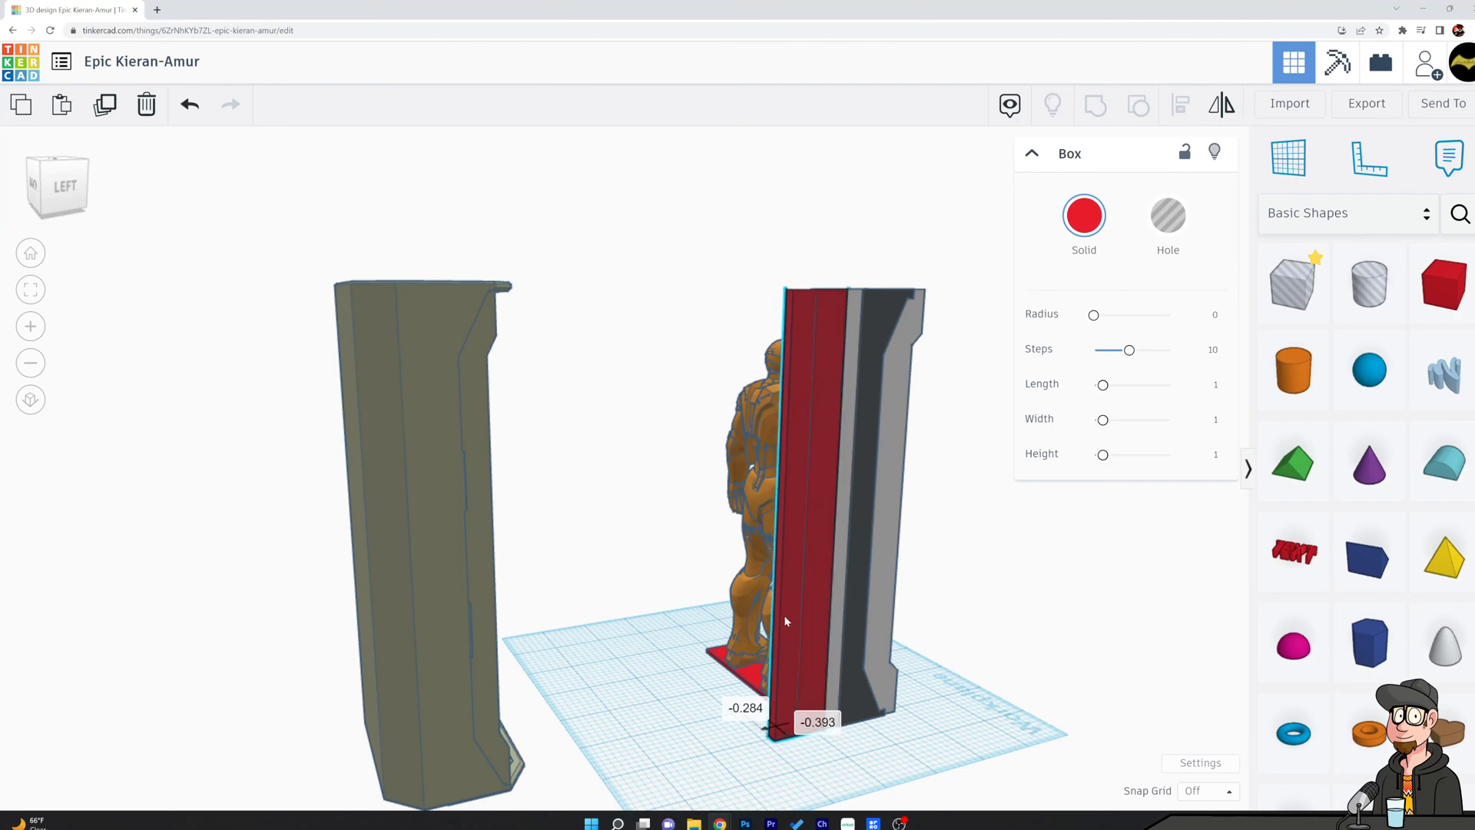
click(998, 624)
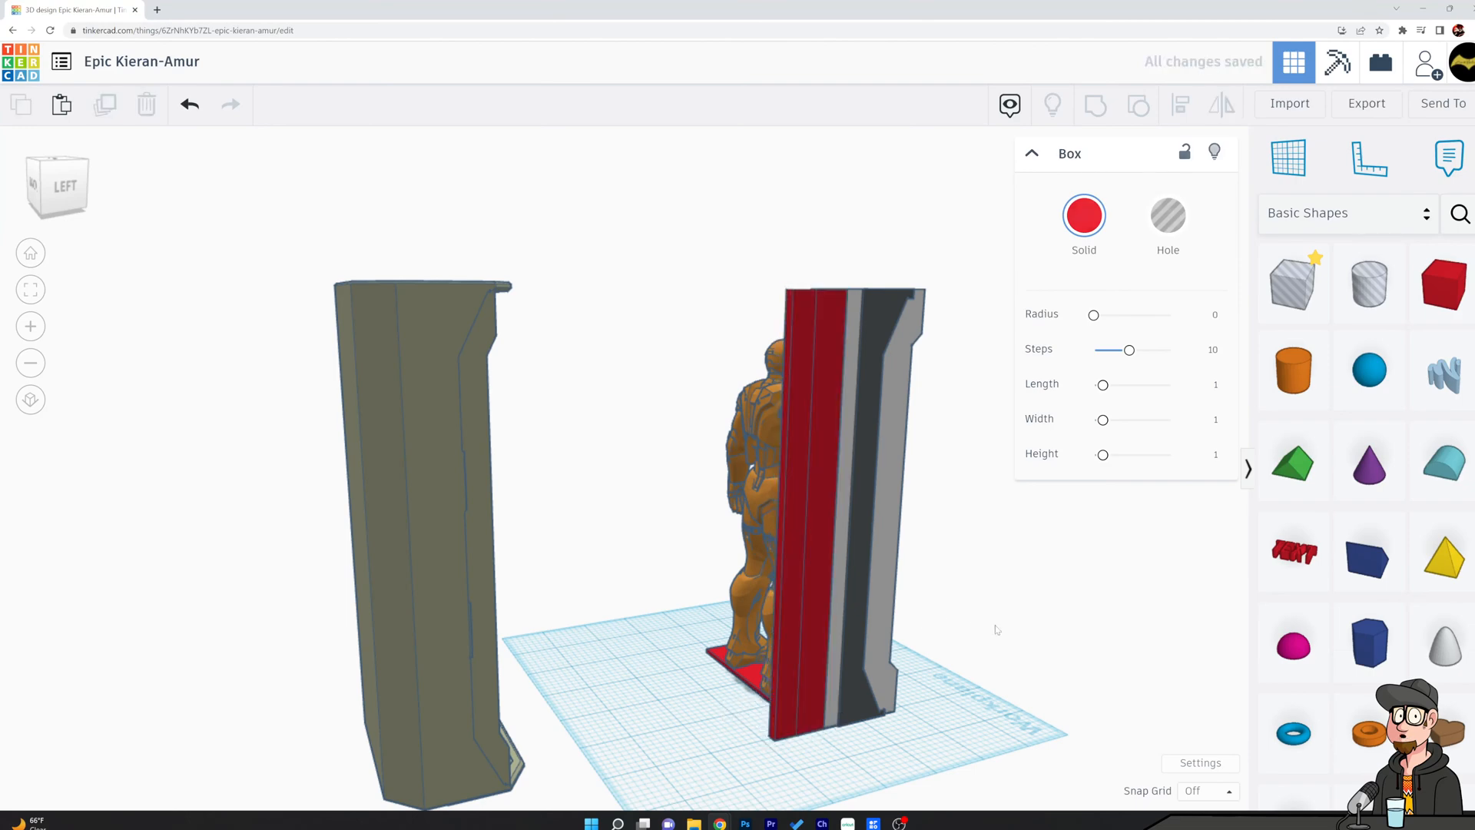
Fine-tune the red panel's placement so it meets the rear edge of the white side panel.
click(814, 652)
drag(817, 743, 797, 773)
click(1024, 669)
right_drag(1024, 670, 1155, 804)
click(875, 523)
drag(876, 523, 856, 519)
click(1054, 649)
Examine how the side panel and angled red rear panel fit around the figure from the side and front.
right_drag(1054, 649, 300, 638)
scroll(600, 570, up, 5)
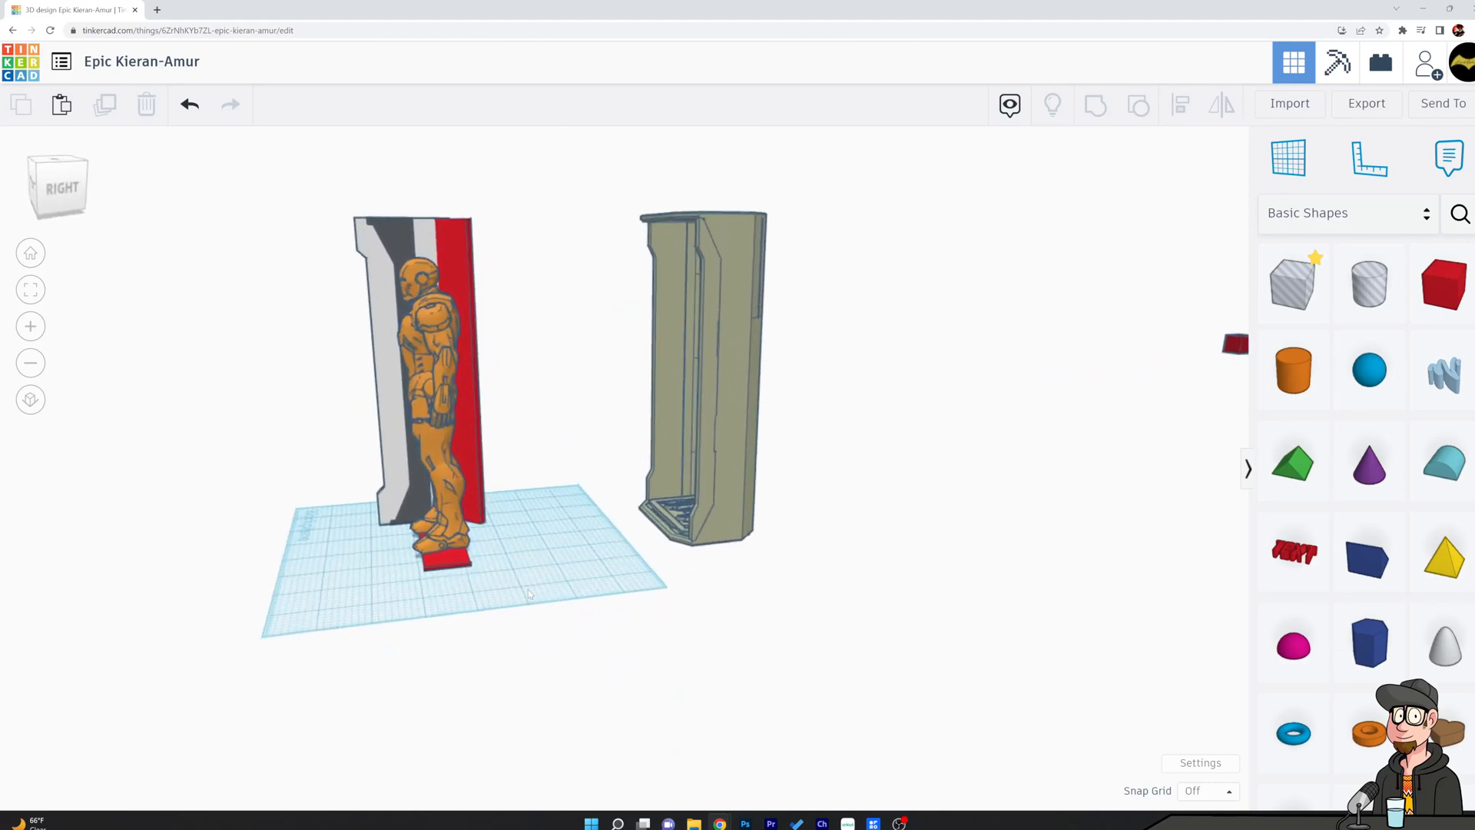
middle_drag(584, 504, 1187, 640)
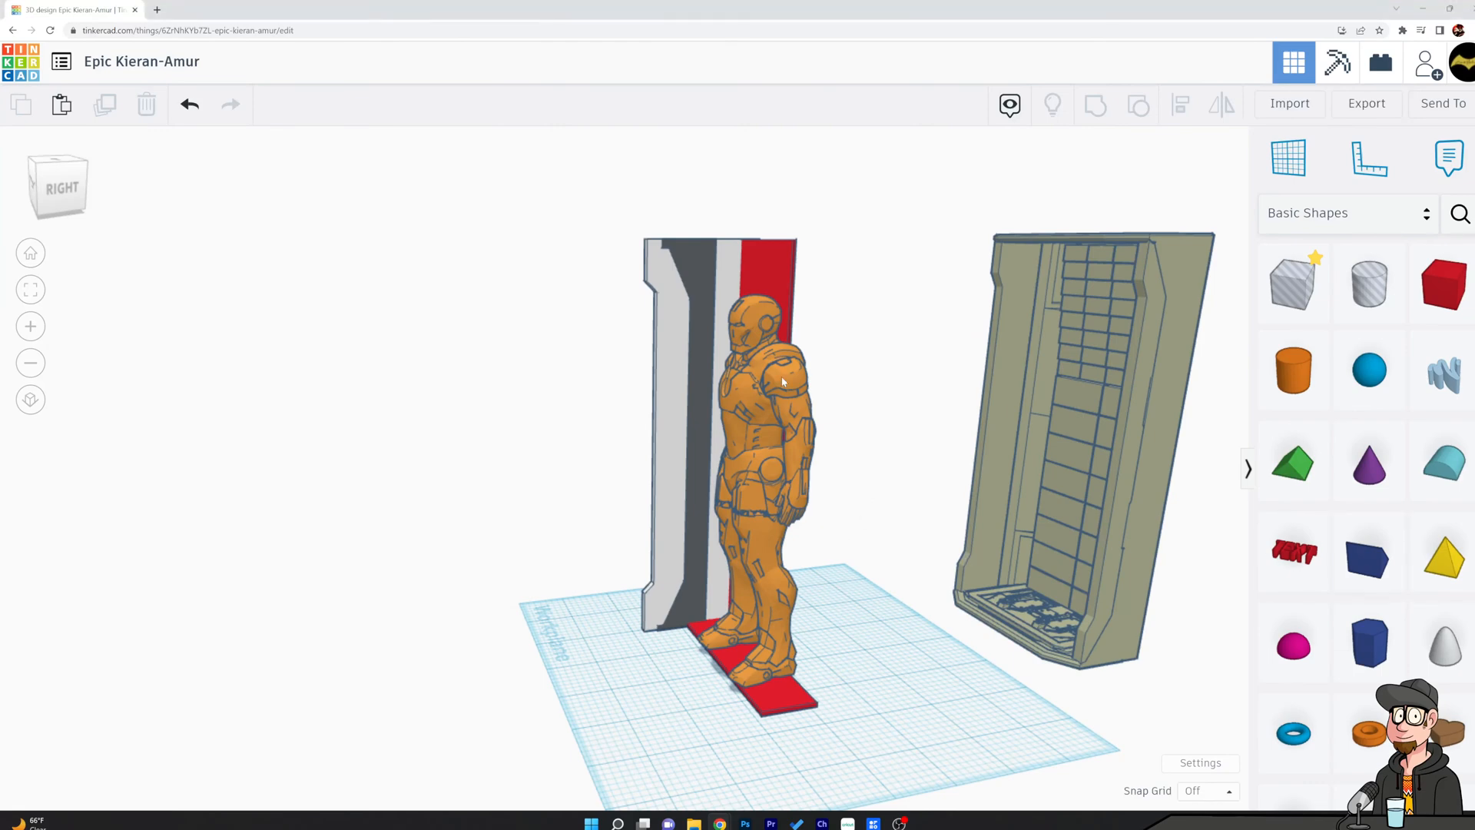
right_drag(848, 324, 1180, 328)
scroll(579, 356, up, 3)
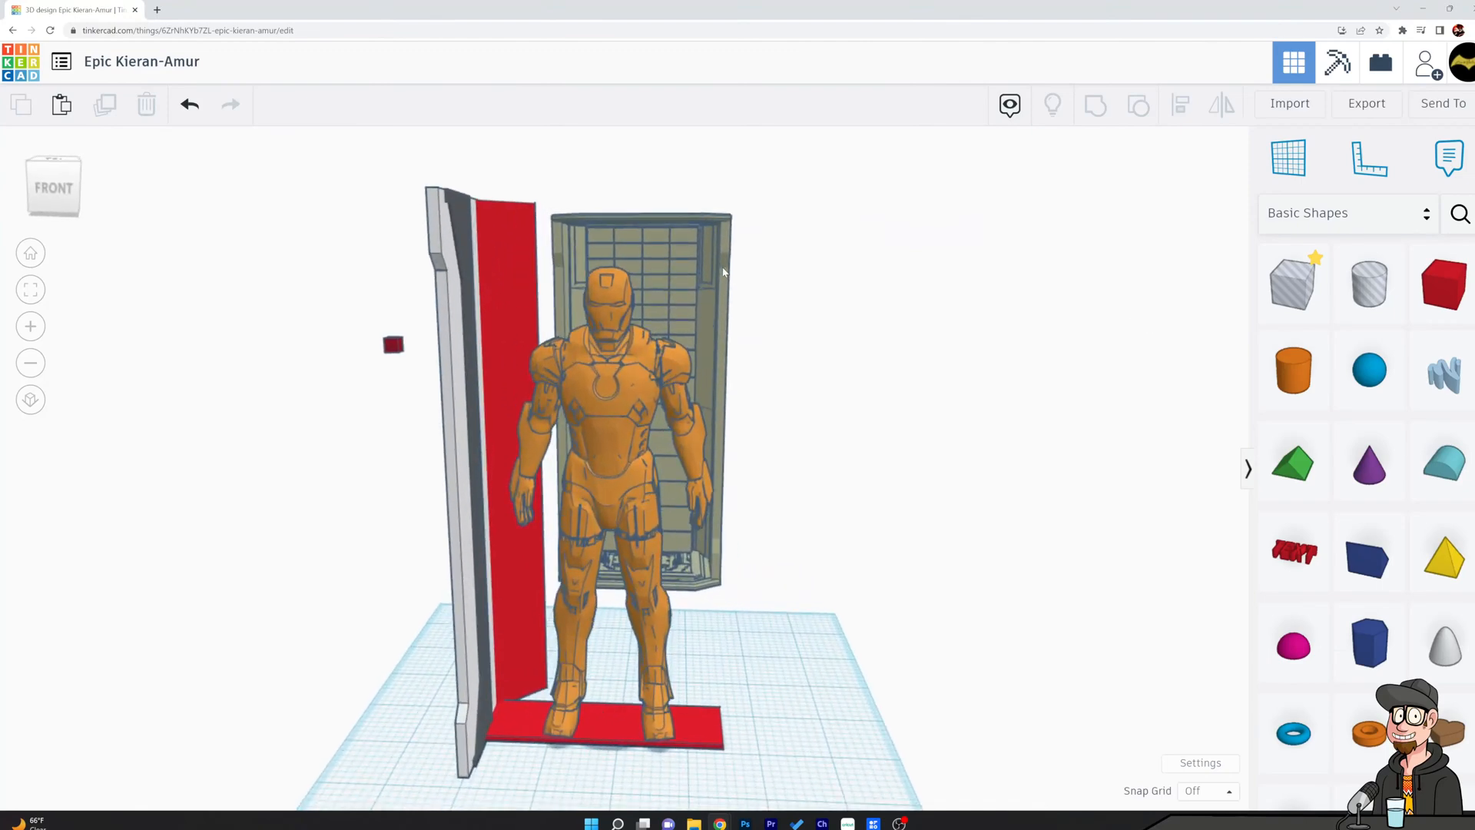
right_drag(474, 338, 749, 361)
scroll(684, 337, up, 5)
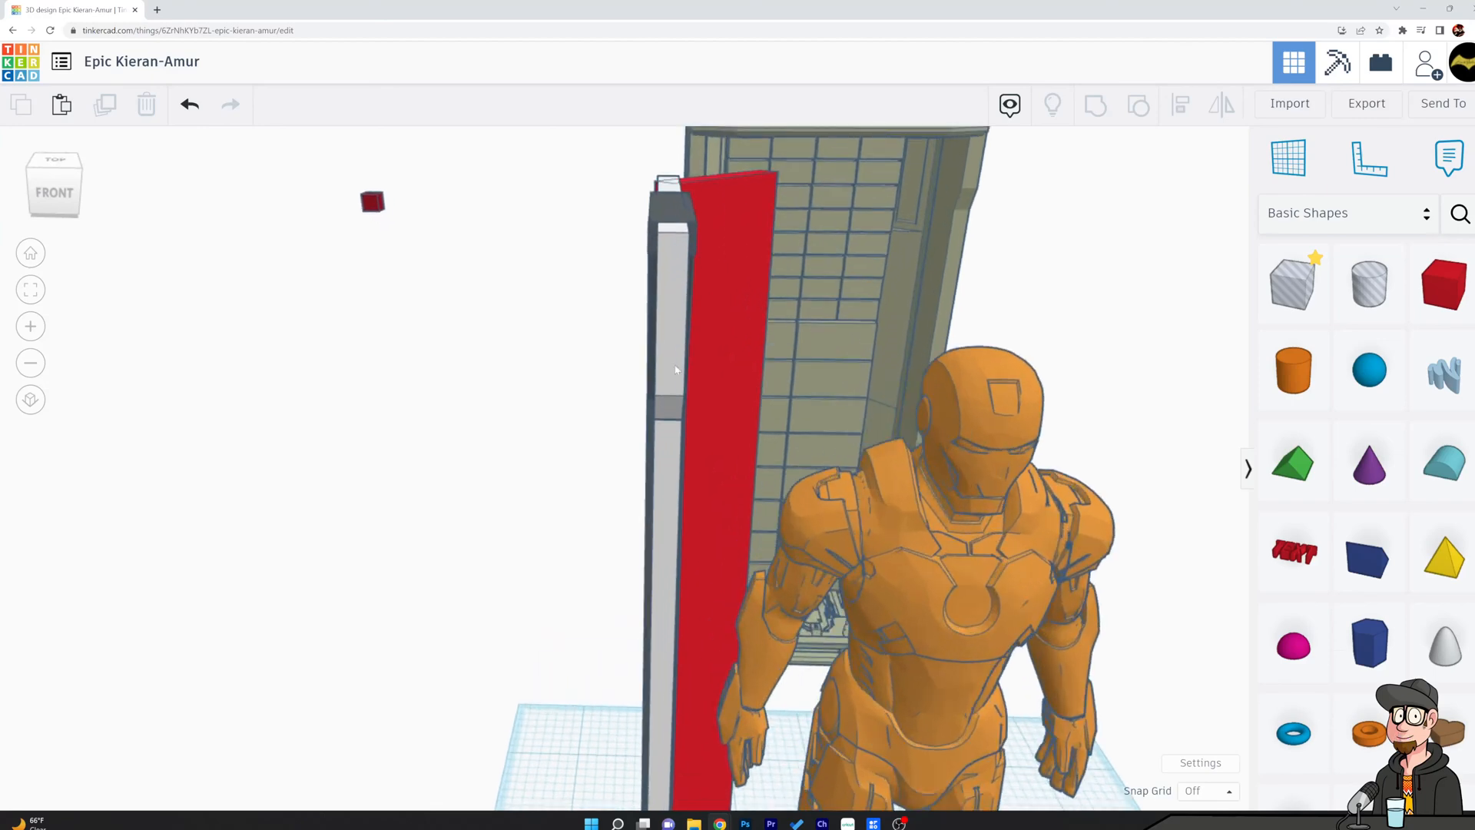
Adjust the white side panel's thickness slightly on the side facing the figure.
click(669, 348)
scroll(666, 330, down, 5)
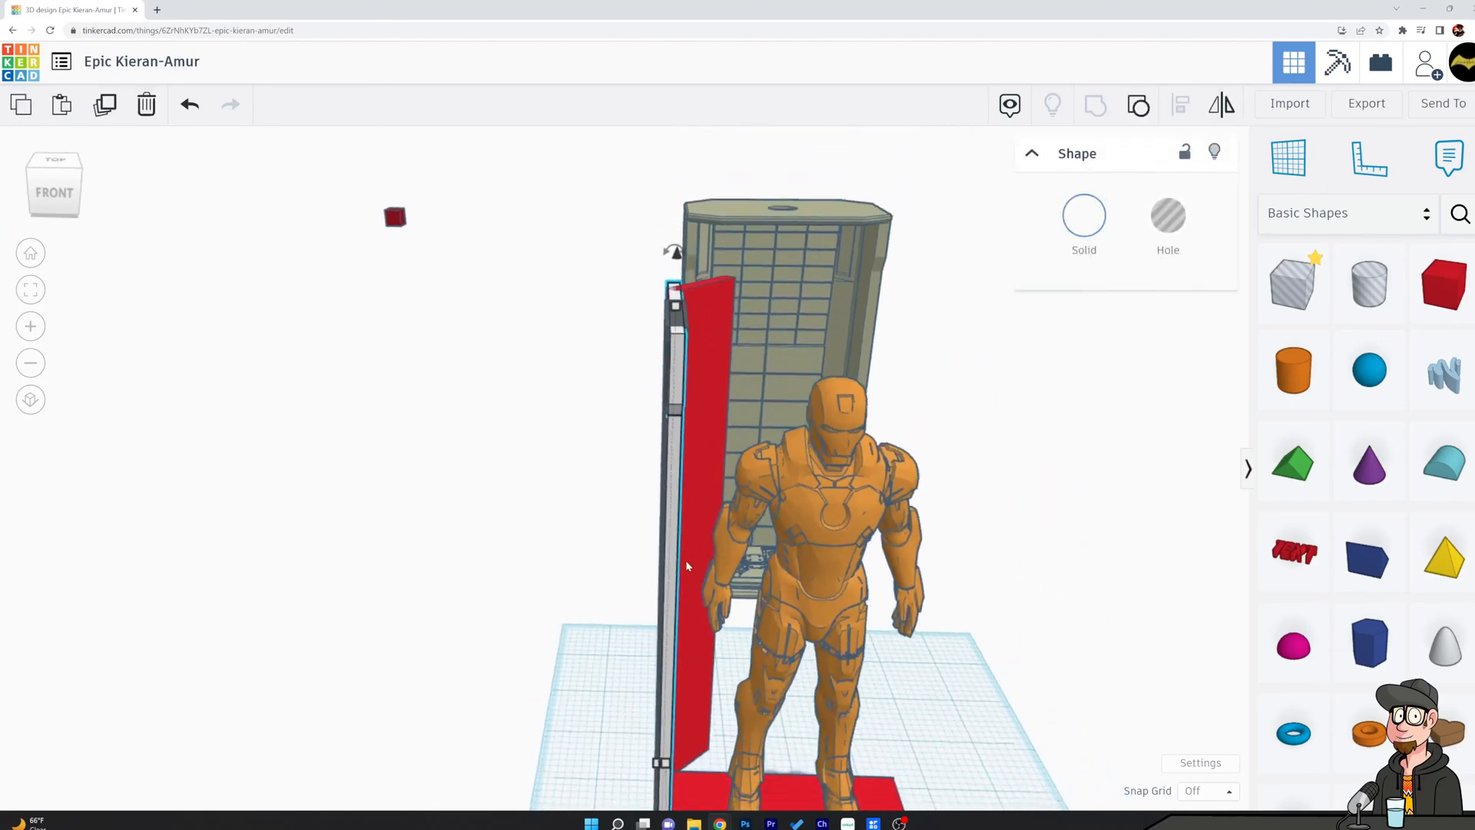
middle_drag(663, 654, 704, 405)
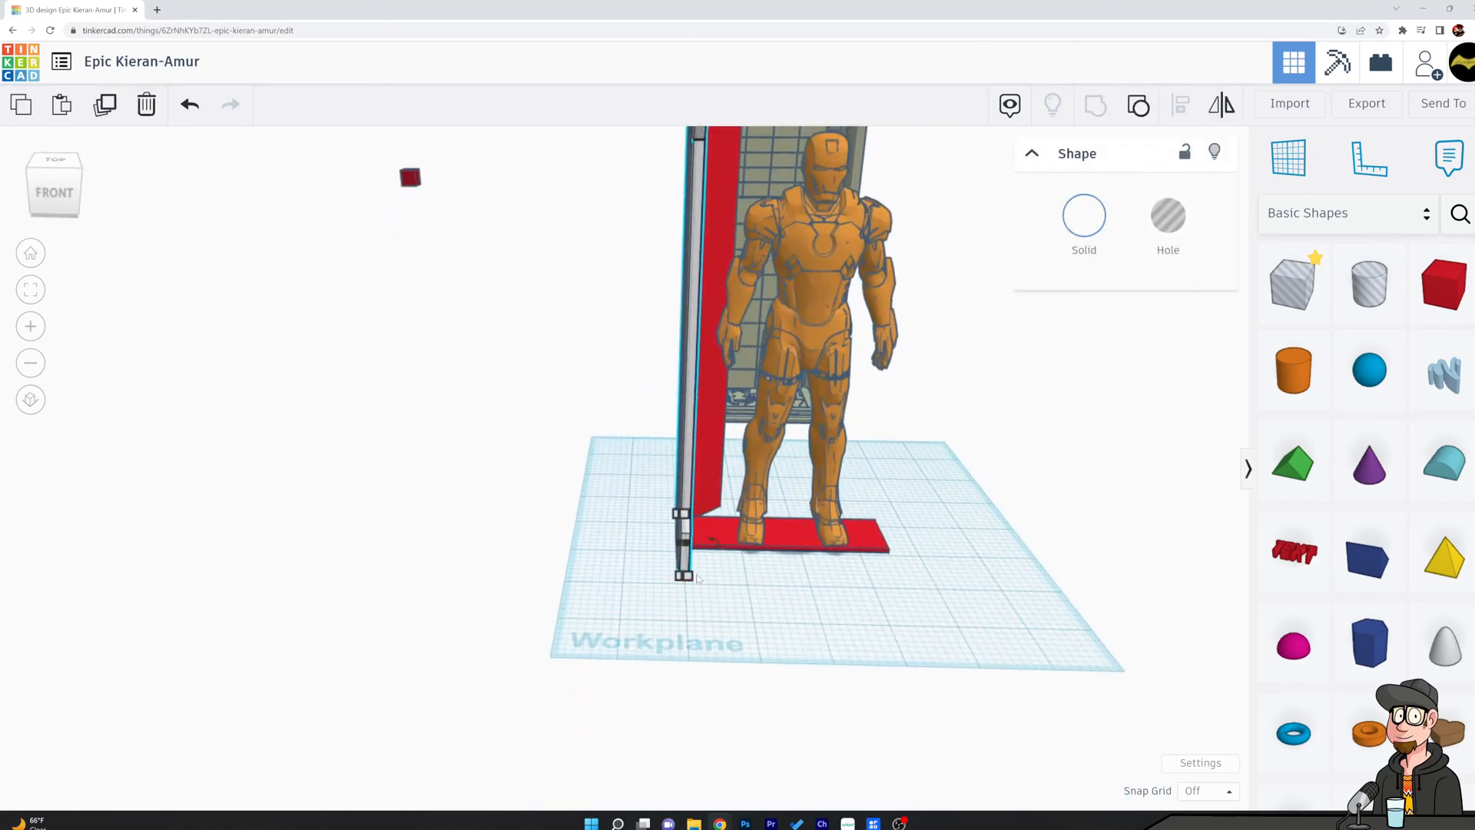
mouse_move(682, 577)
drag(689, 578, 691, 578)
click(609, 405)
Resize the dark gray slab's thickness to about 0.218.
right_drag(609, 405, 621, 511)
click(731, 222)
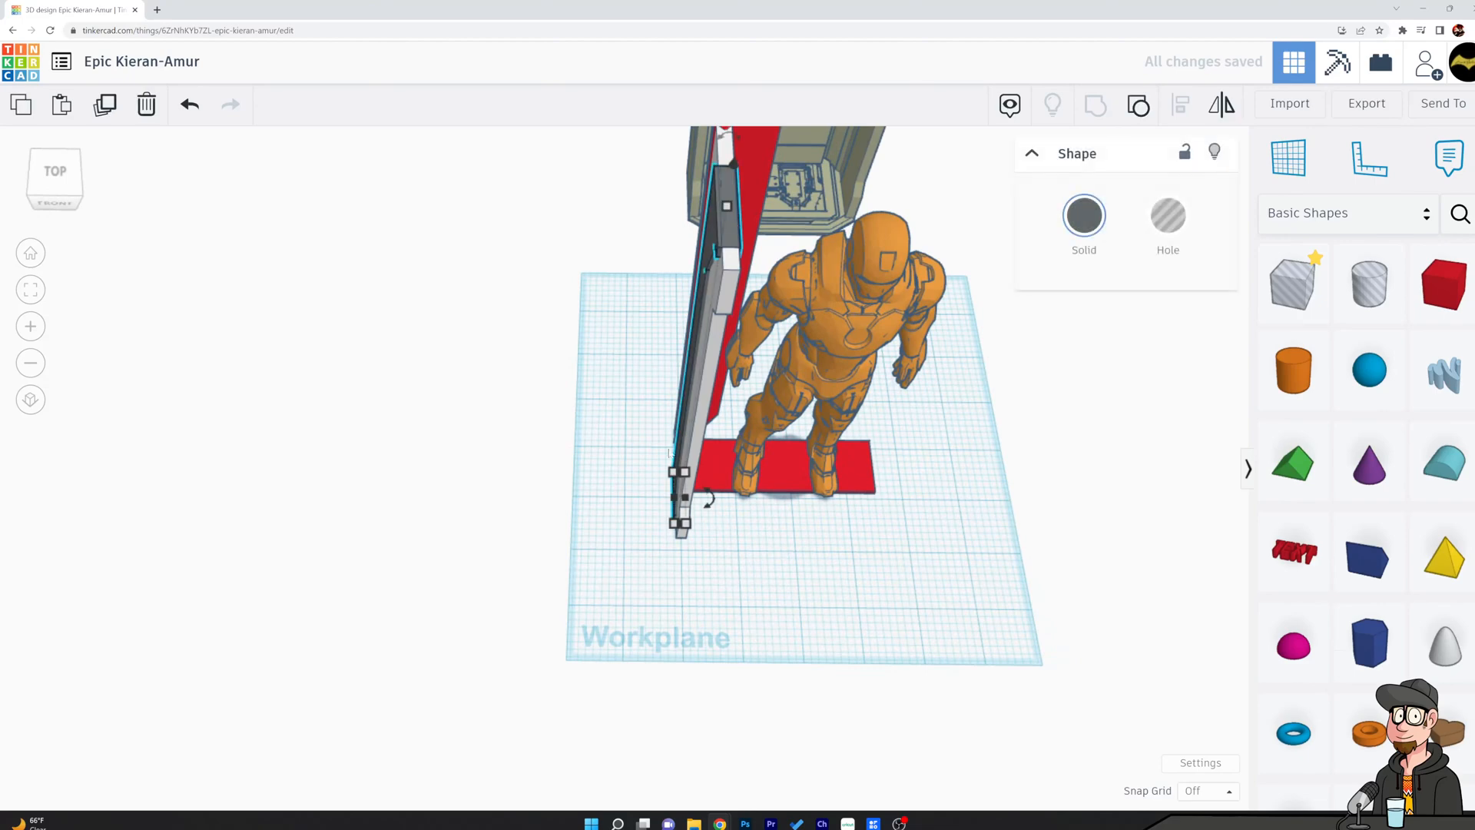
drag(670, 498, 674, 498)
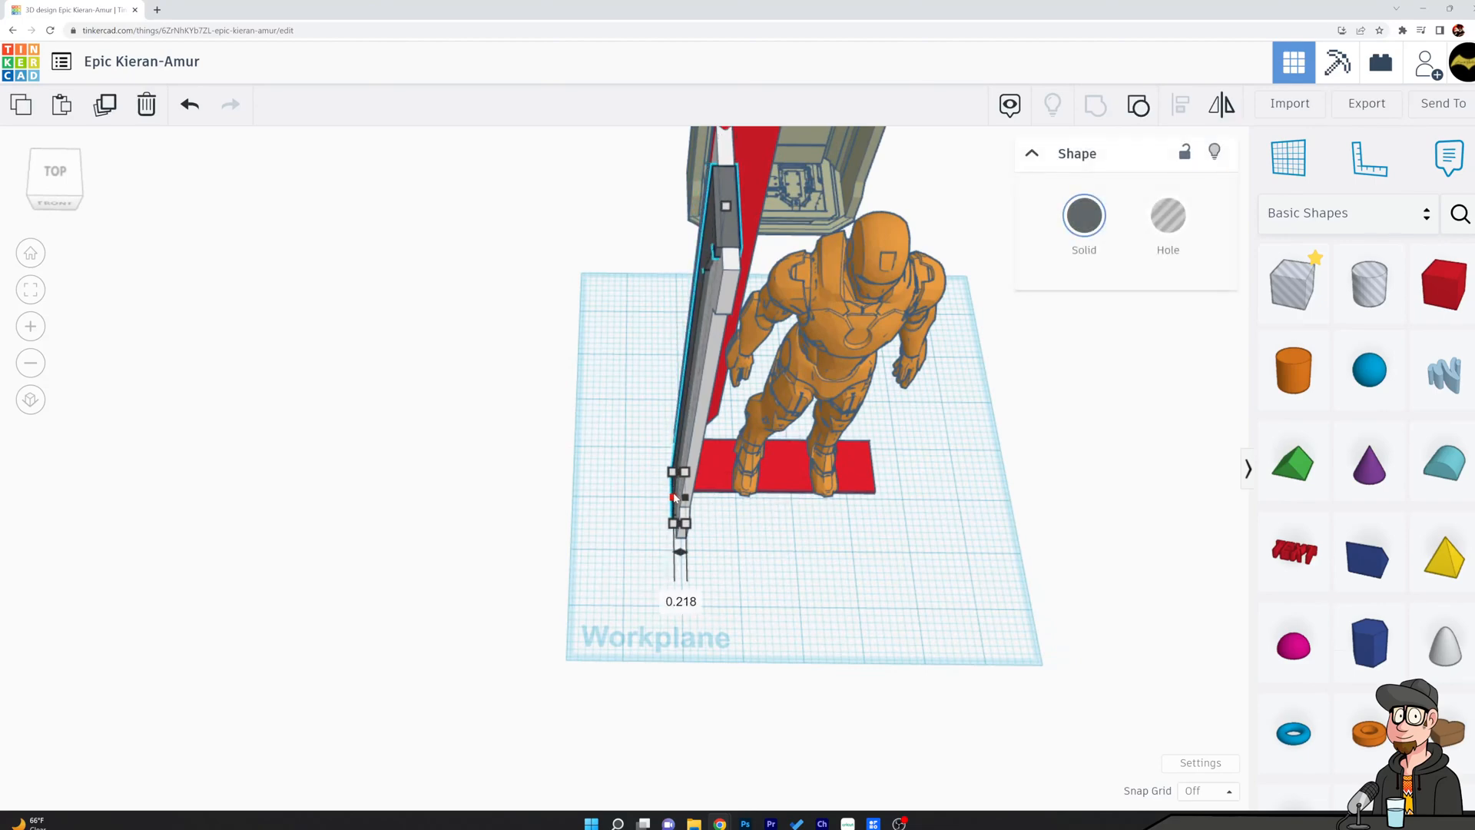
click(625, 393)
Align the resized dark slab and the white side panel to a common center across their thickness.
click(728, 246)
shift+click(726, 278)
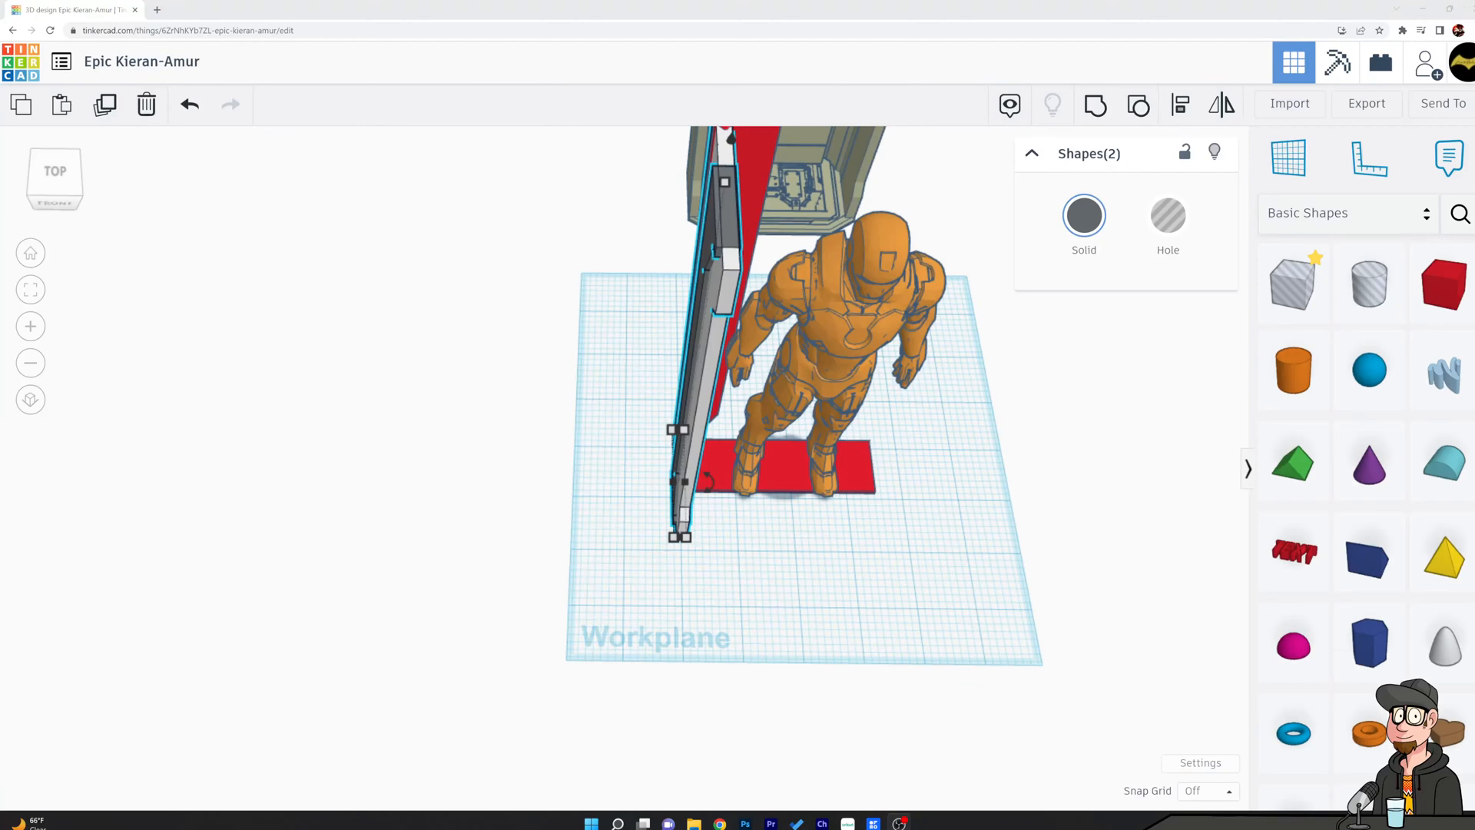
mouse_move(503, 278)
right_down()
mouse_move(479, 274)
mouse_move(504, 278)
right_up()
scroll(614, 339, up, 2)
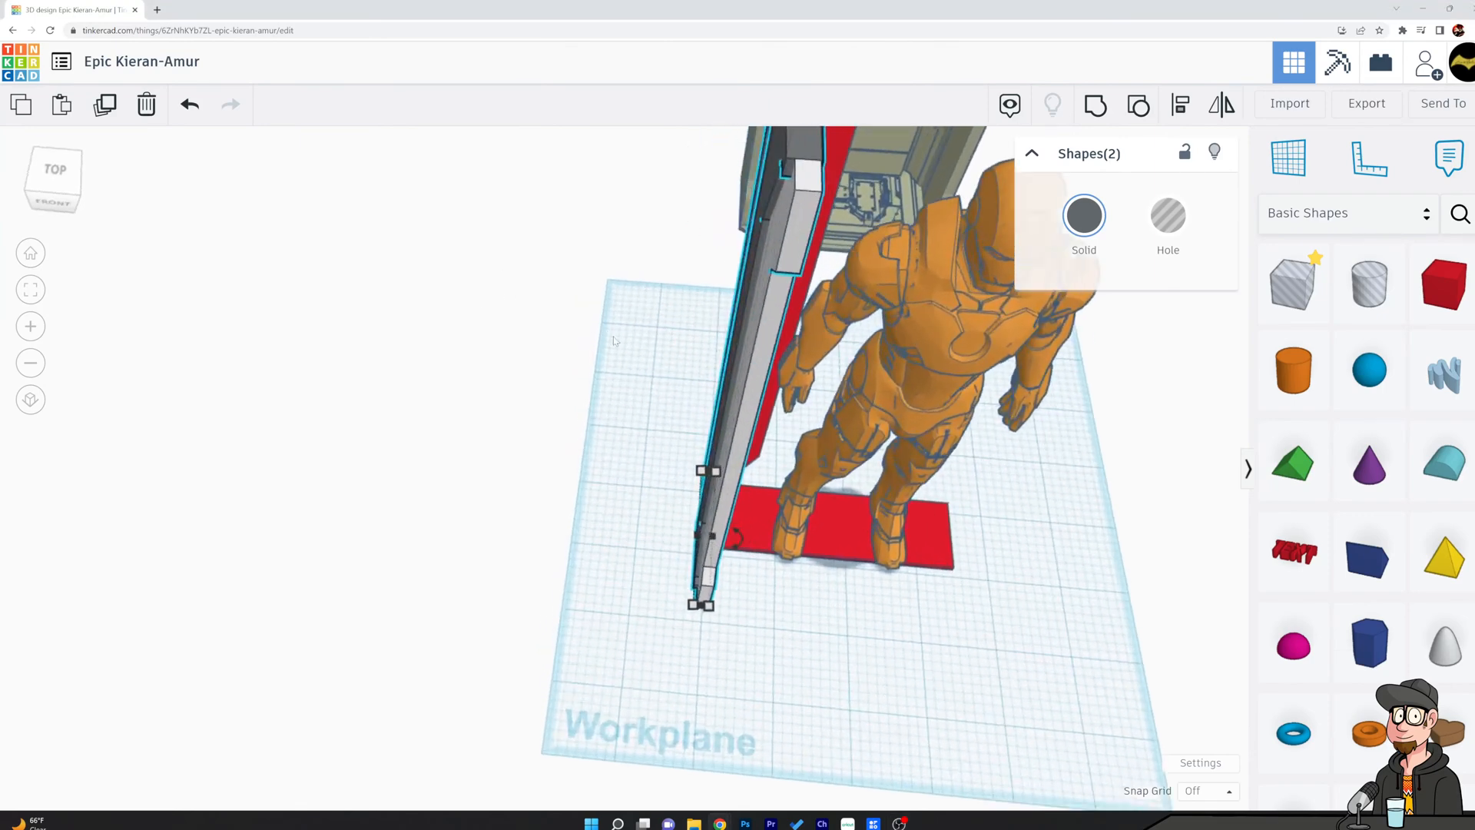
scroll(680, 446, up, 4)
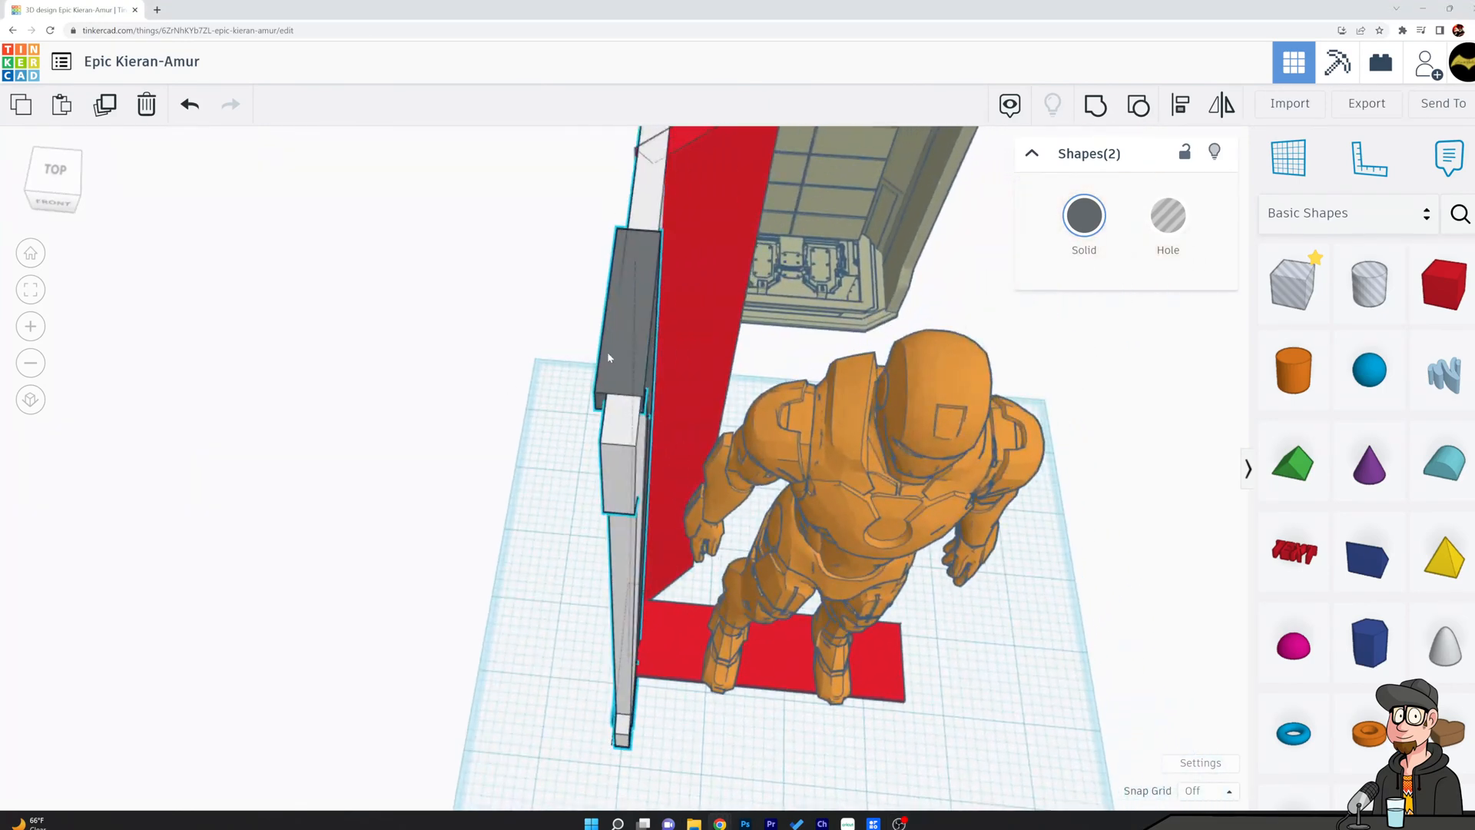
shift+click(619, 417)
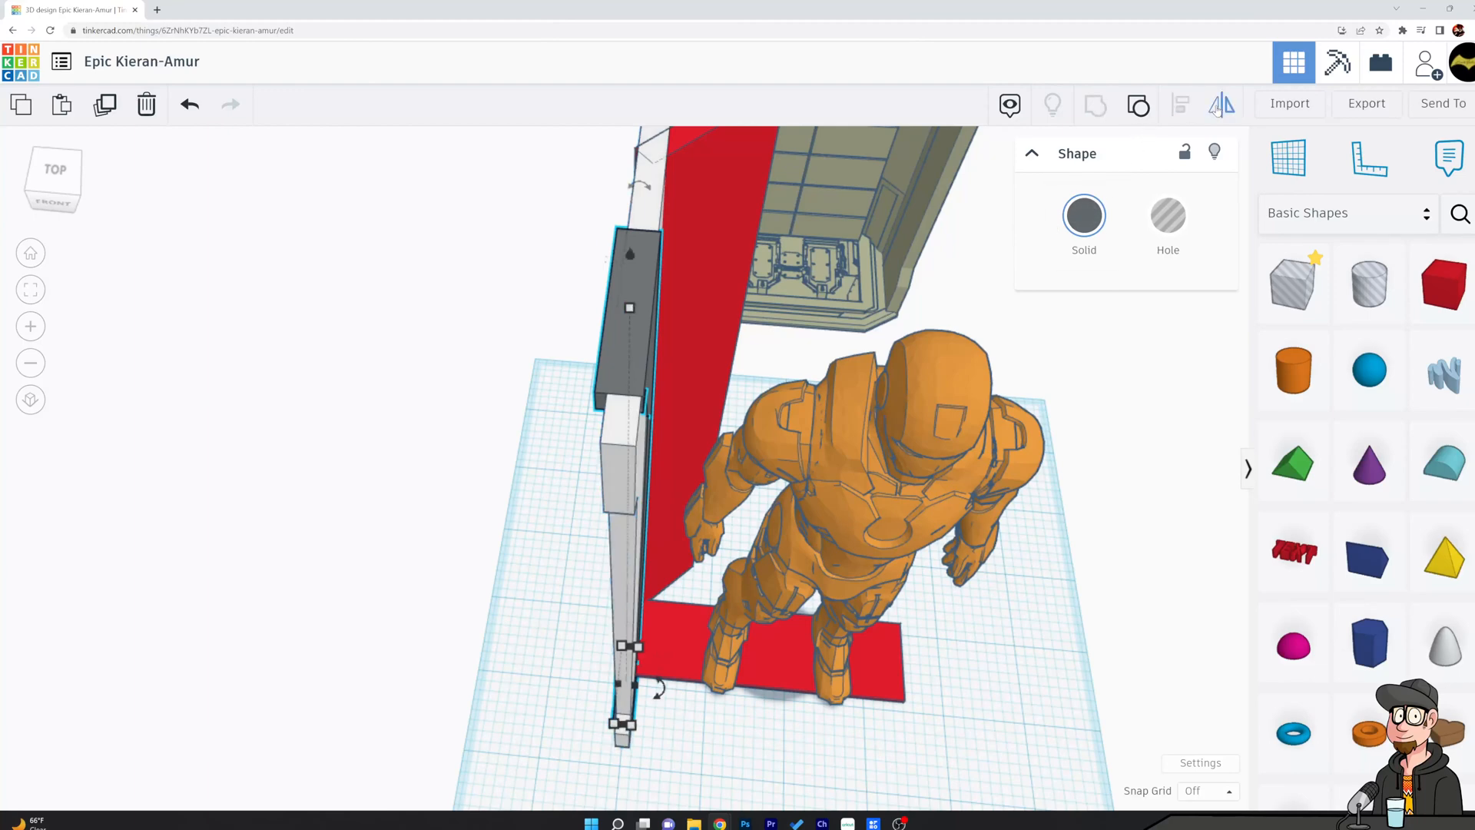
click(458, 377)
click(628, 358)
shift+click(616, 428)
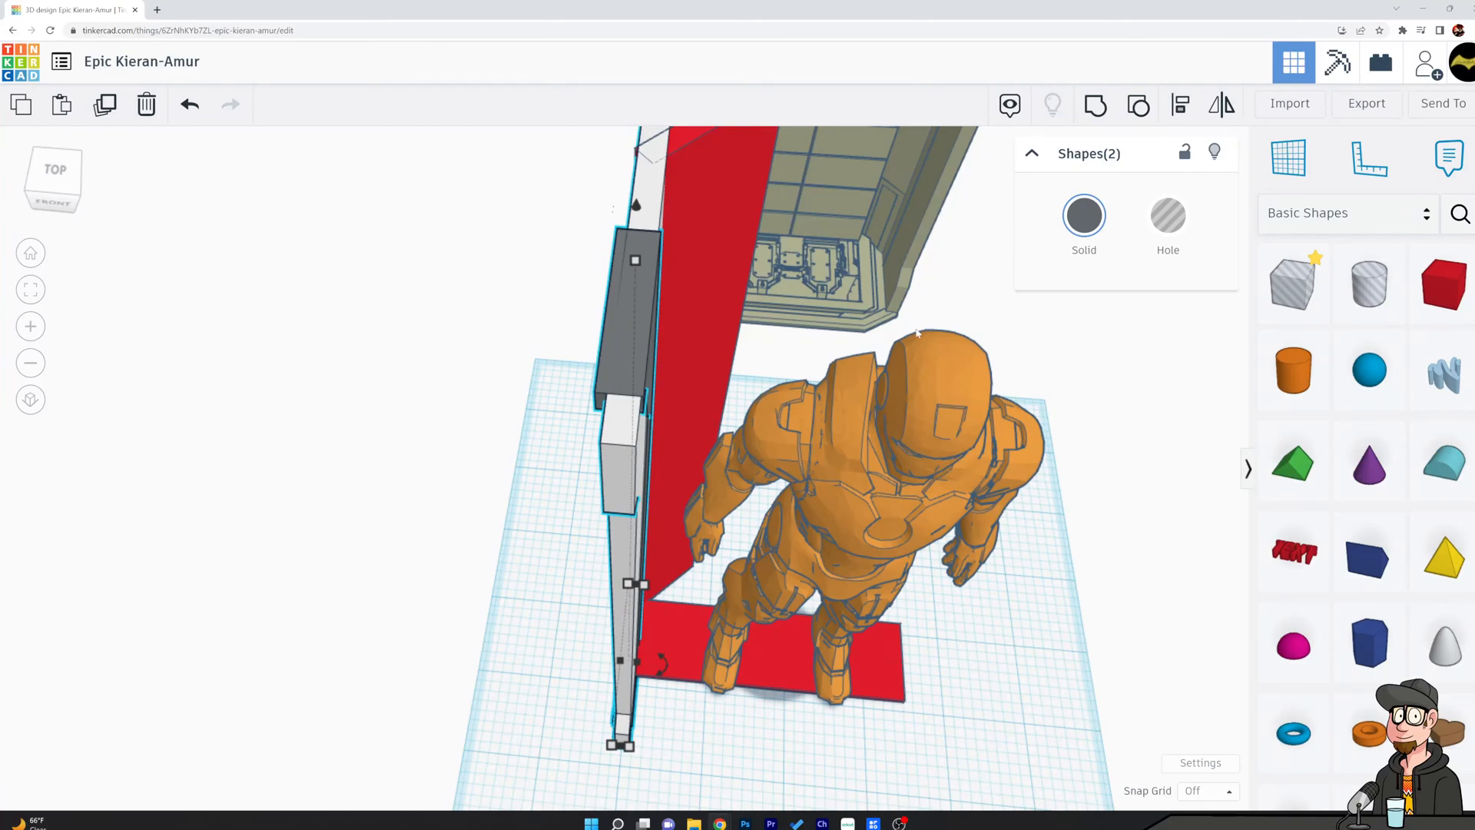
key(l)
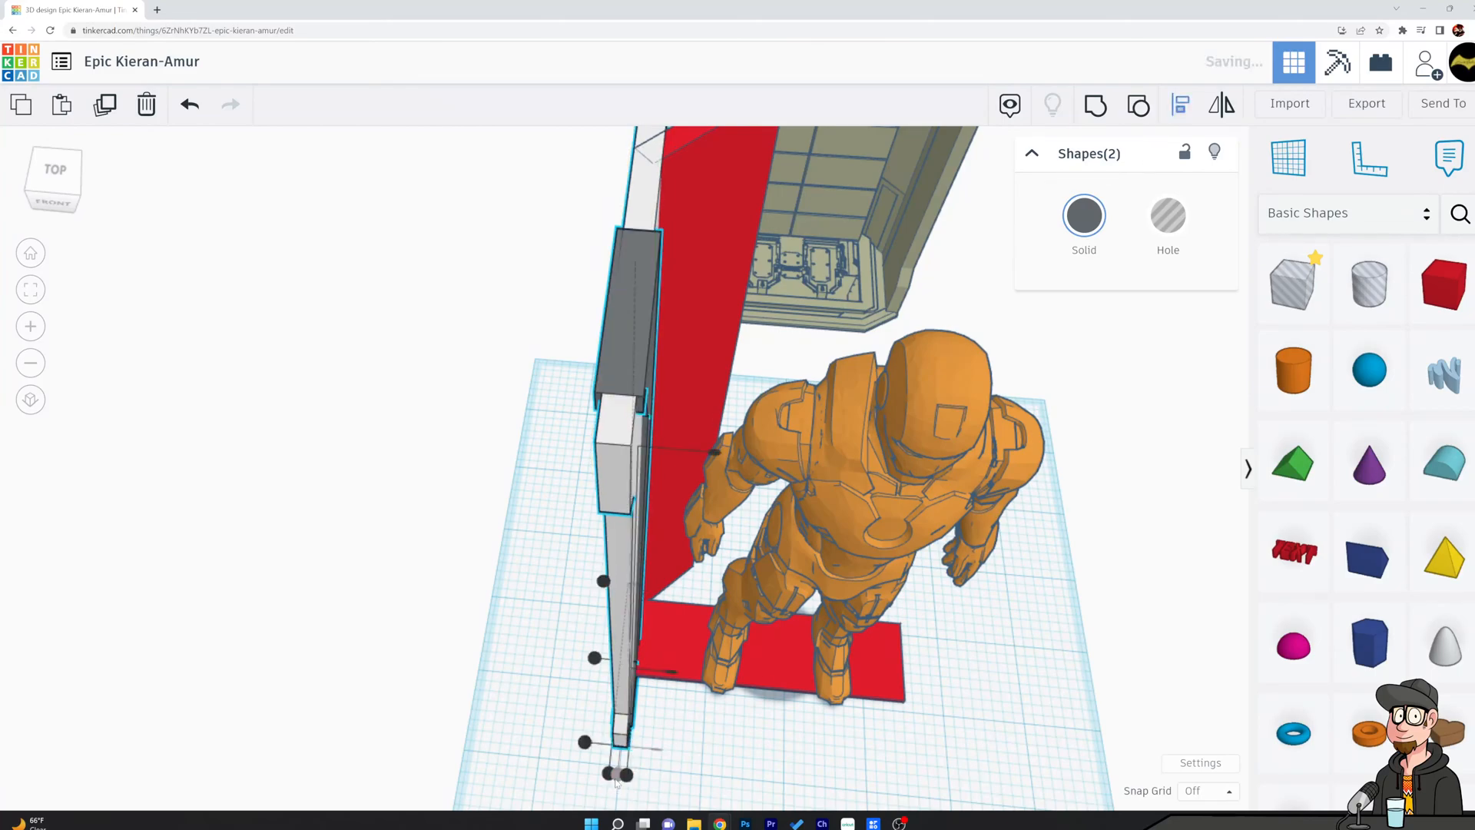
click(616, 777)
click(468, 499)
Group the white side panel with the red rear panel into one shape.
right_drag(464, 499, 319, 378)
right_drag(415, 308, 906, 355)
click(880, 359)
shift+click(868, 303)
click(1095, 107)
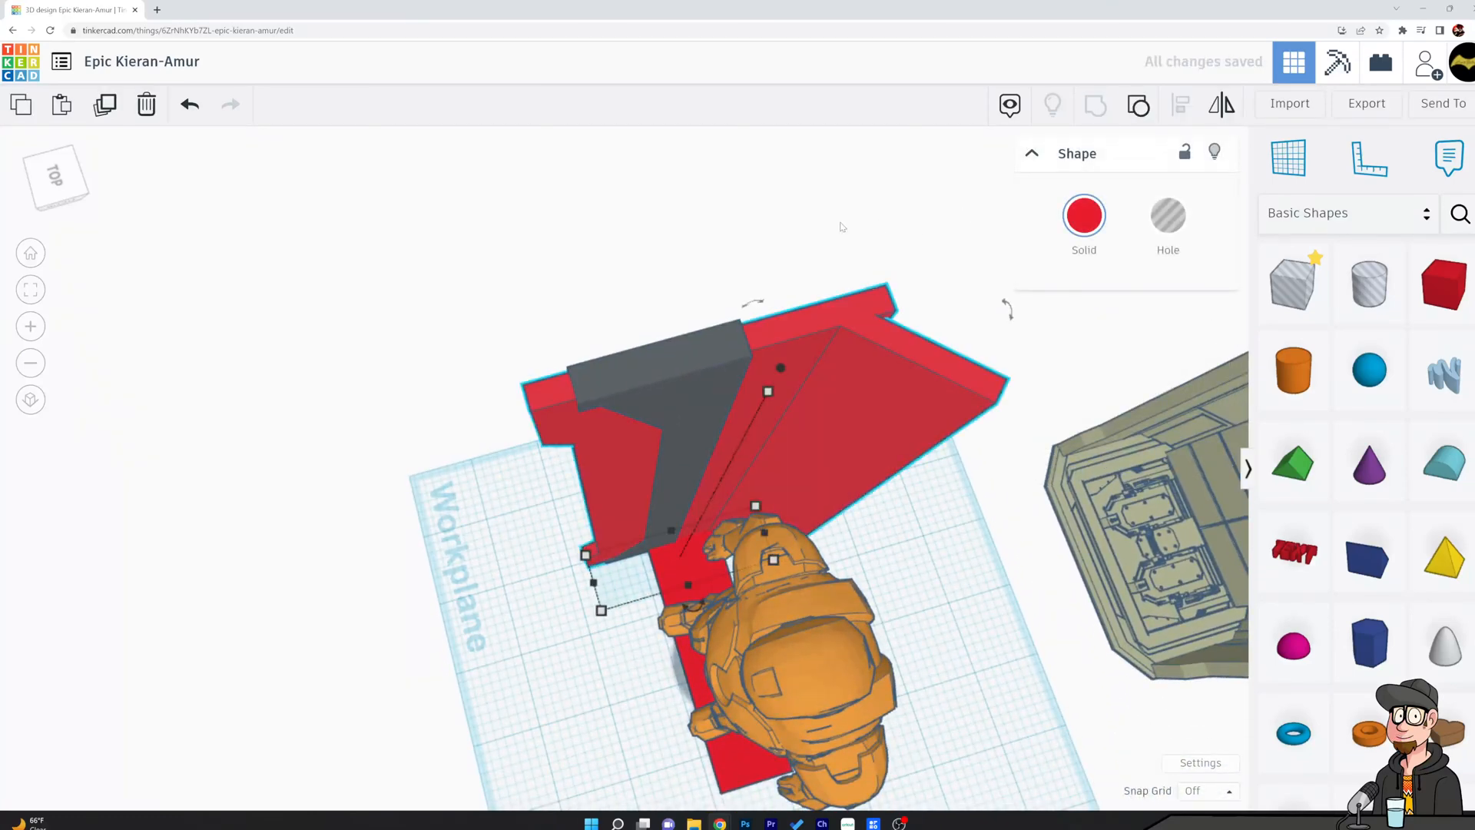
Color the grouped side and rear panel white.
click(721, 261)
click(870, 353)
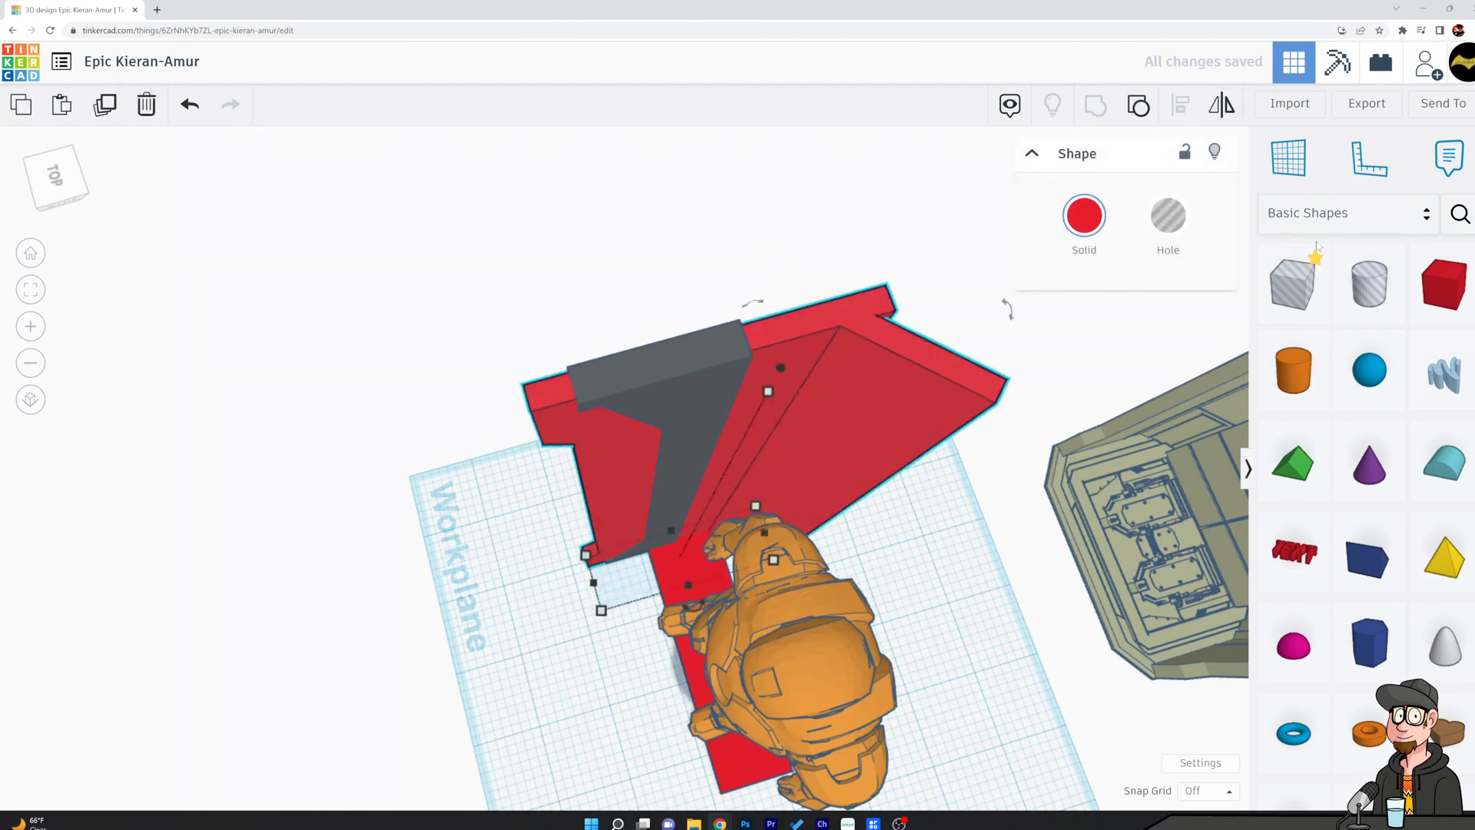
click(1084, 215)
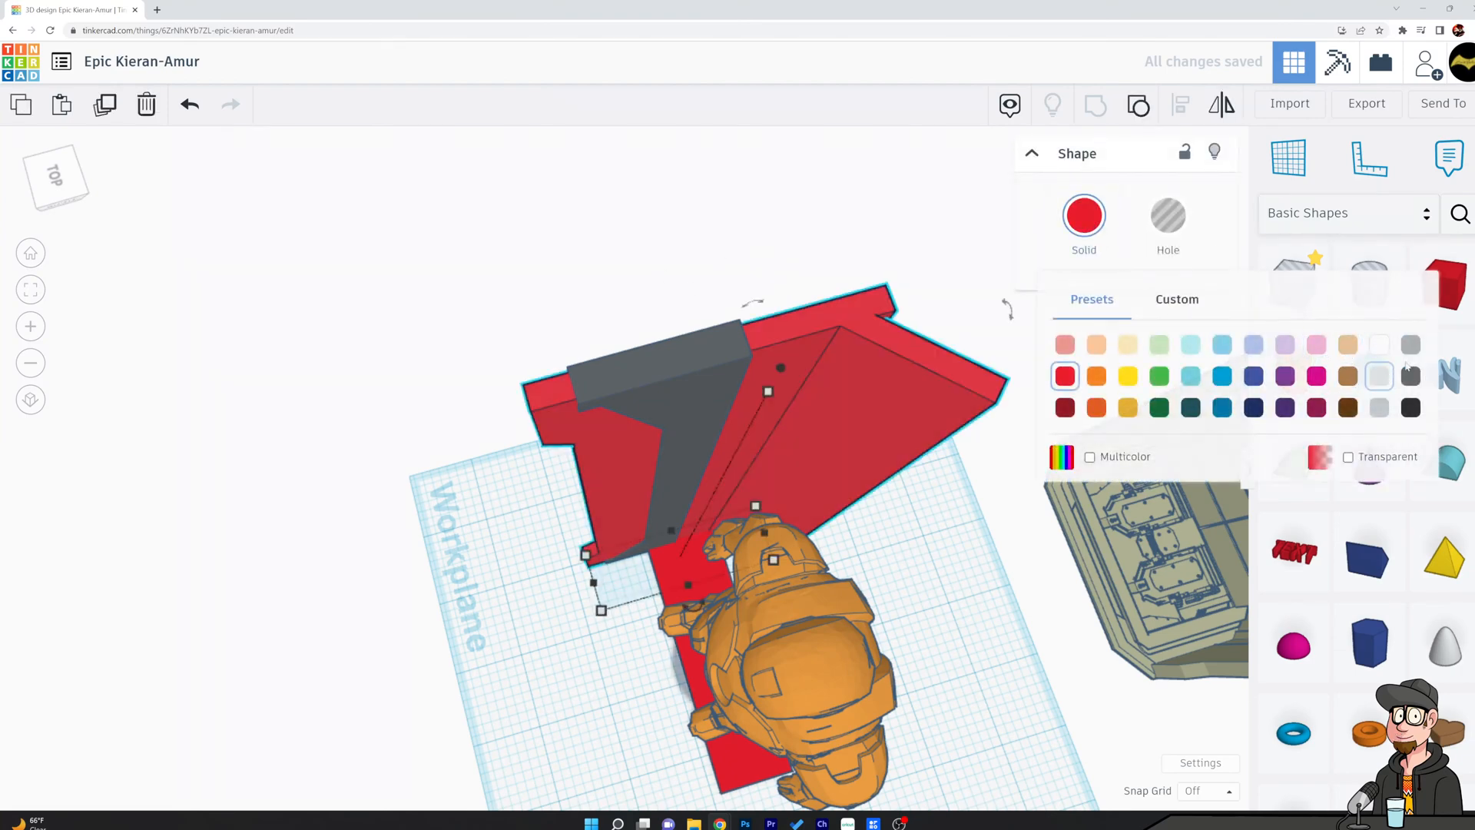
click(1385, 348)
click(794, 221)
Add a hole box beside the side panel, stretch it to a height of about 11.879 and rotate it 45°.
right_drag(794, 221, 127, 226)
right_drag(722, 307, 737, 376)
scroll(850, 456, down, 5)
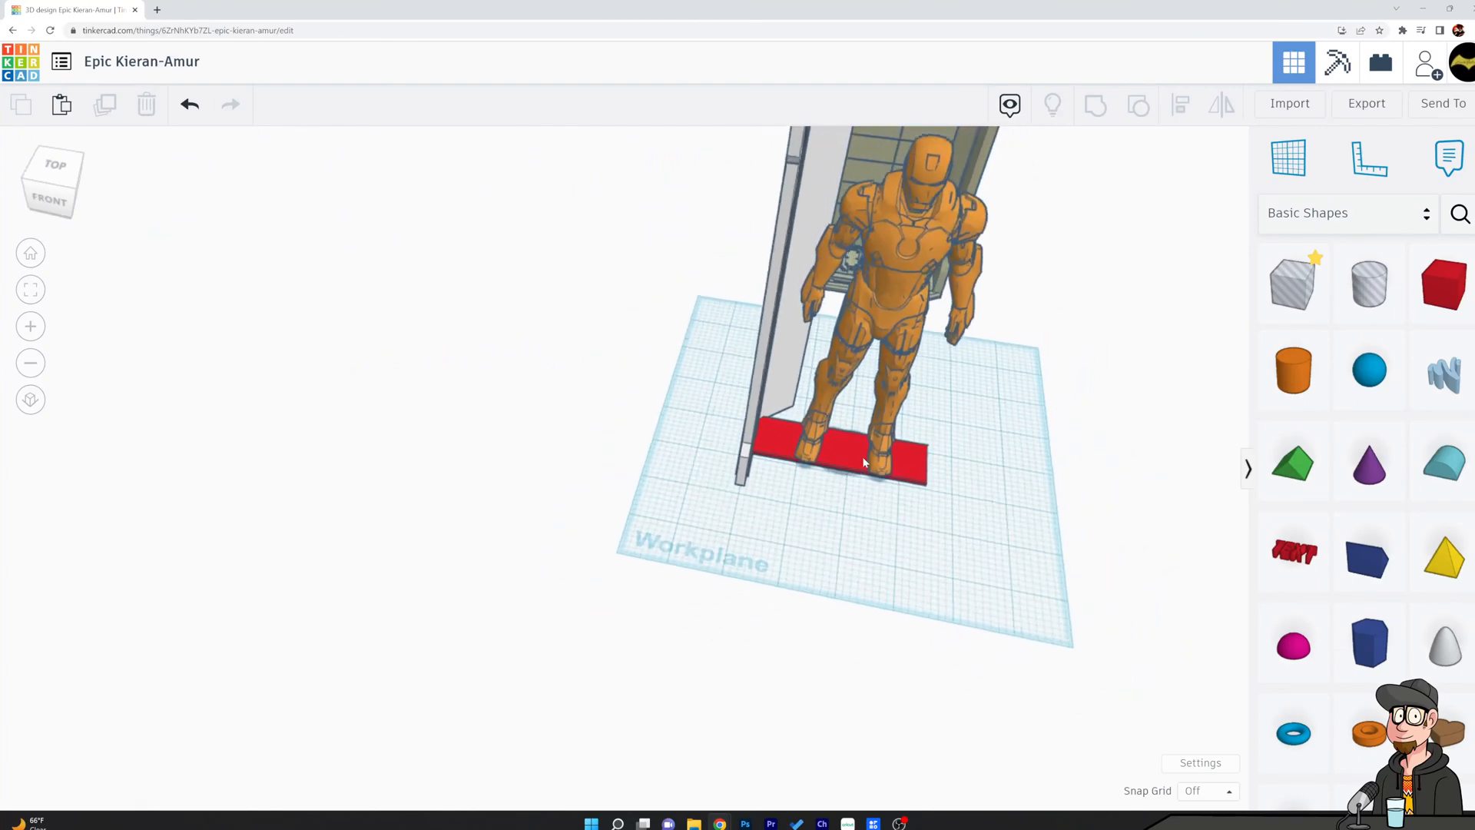
right_drag(713, 380, 709, 307)
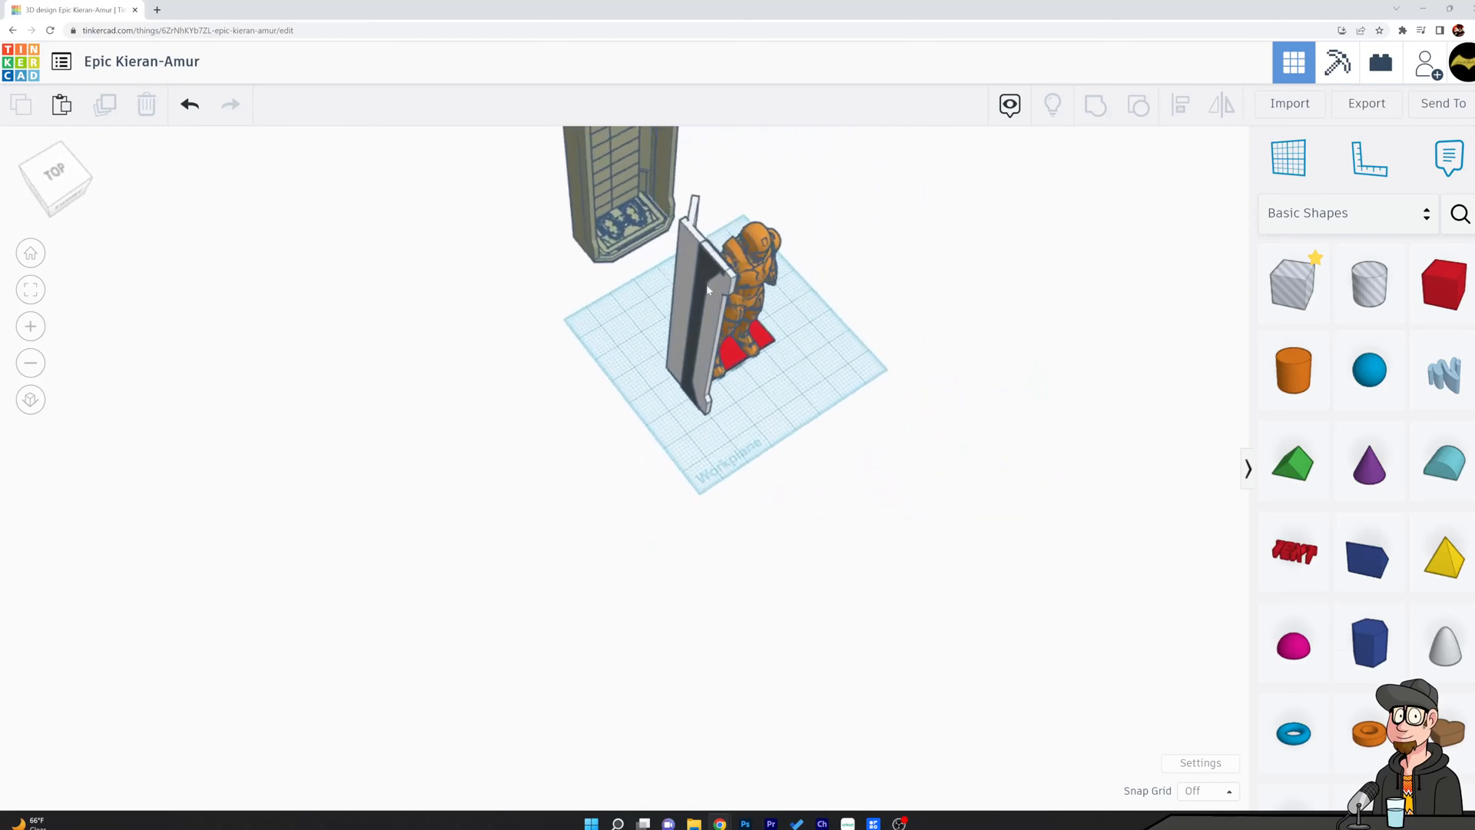
drag(1293, 285, 639, 386)
right_drag(640, 386, 734, 424)
drag(570, 403, 533, 217)
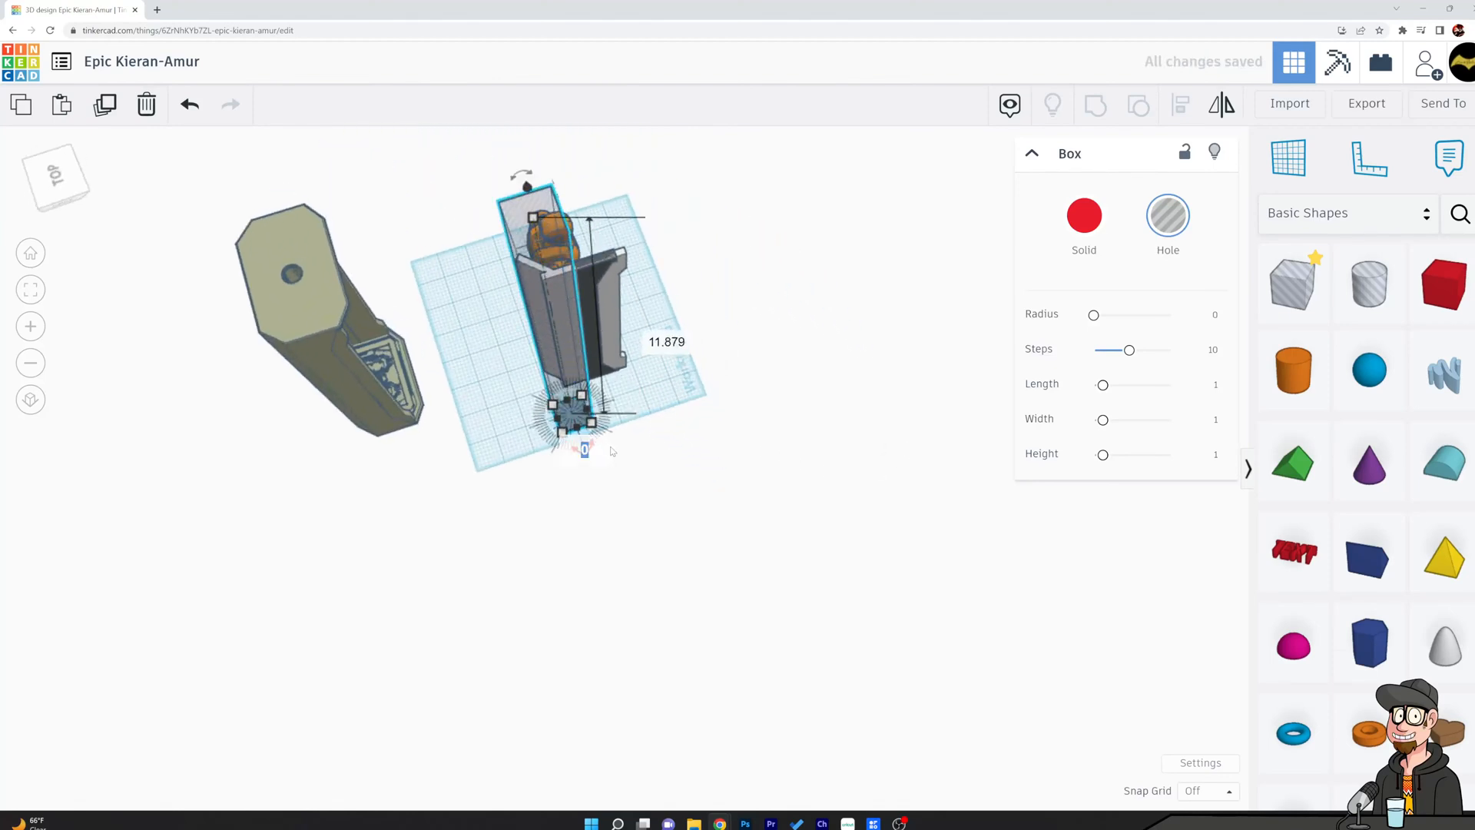
text(5)
key(Return)
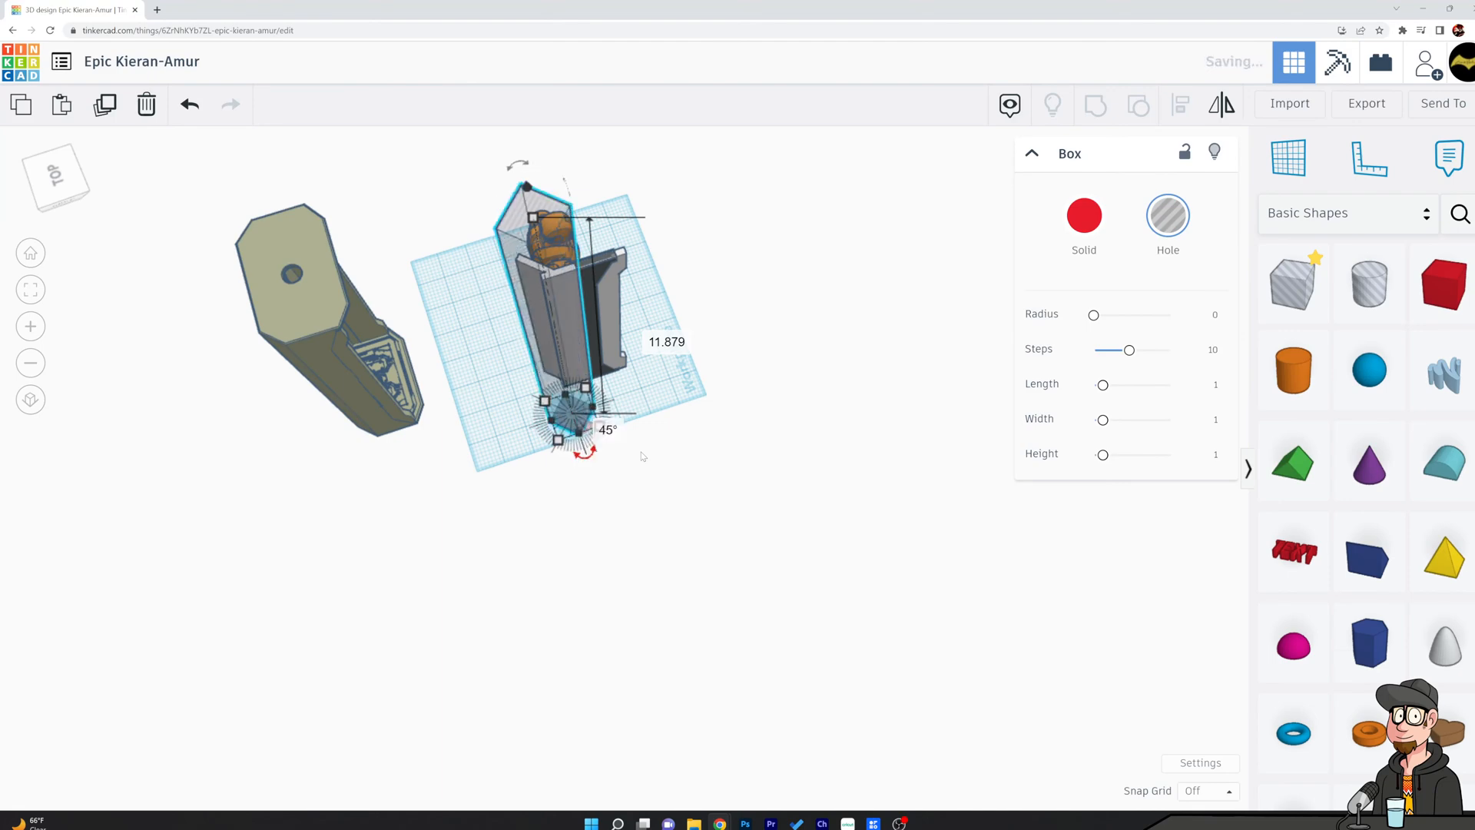
Move the rotated hole box about 1 by 0.367 so it overlaps the free end of the angled rear panel.
click(681, 432)
right_drag(683, 434, 780, 522)
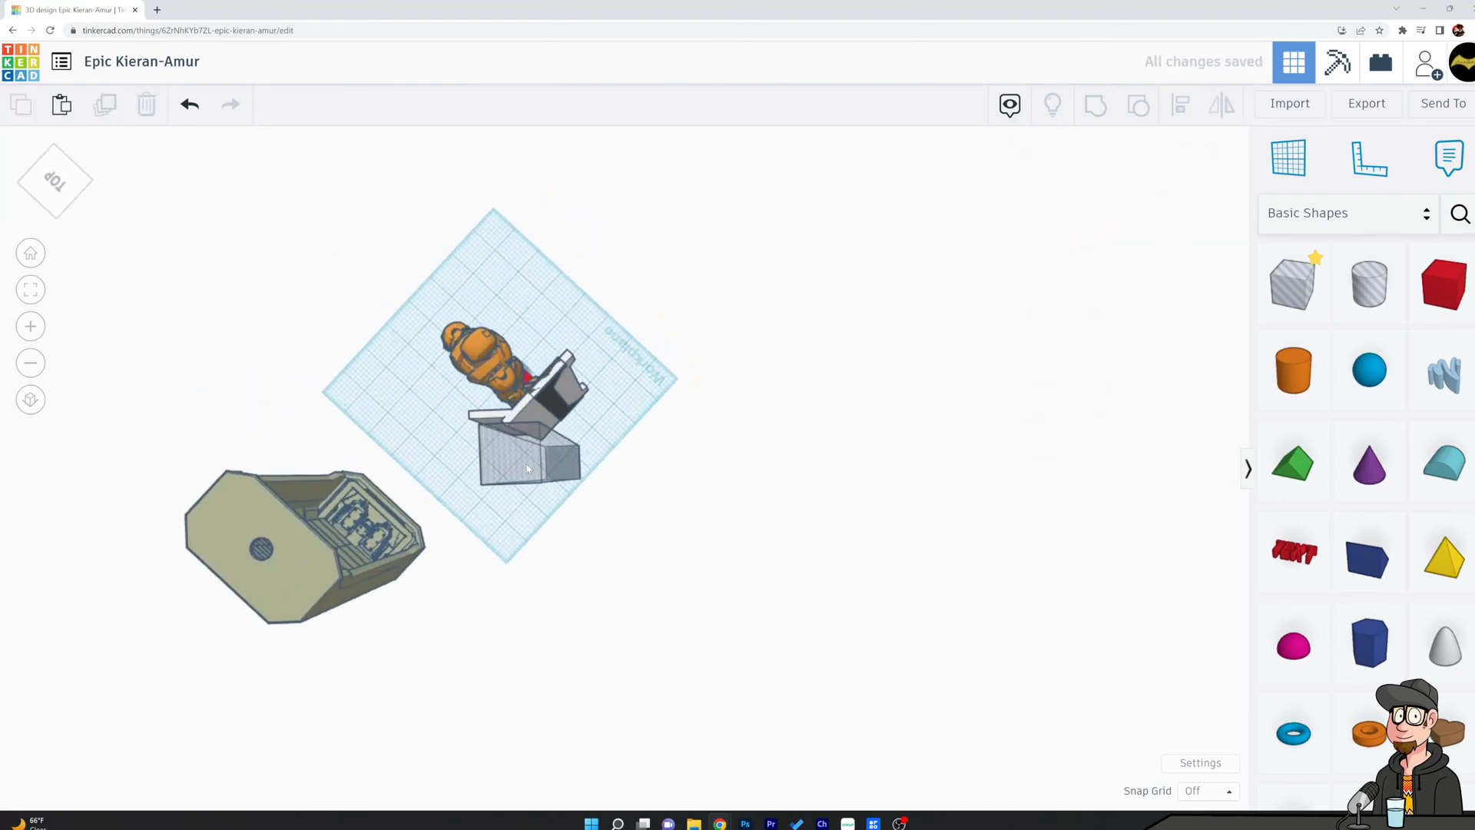
scroll(532, 472, up, 2)
scroll(533, 480, up, 3)
click(544, 444)
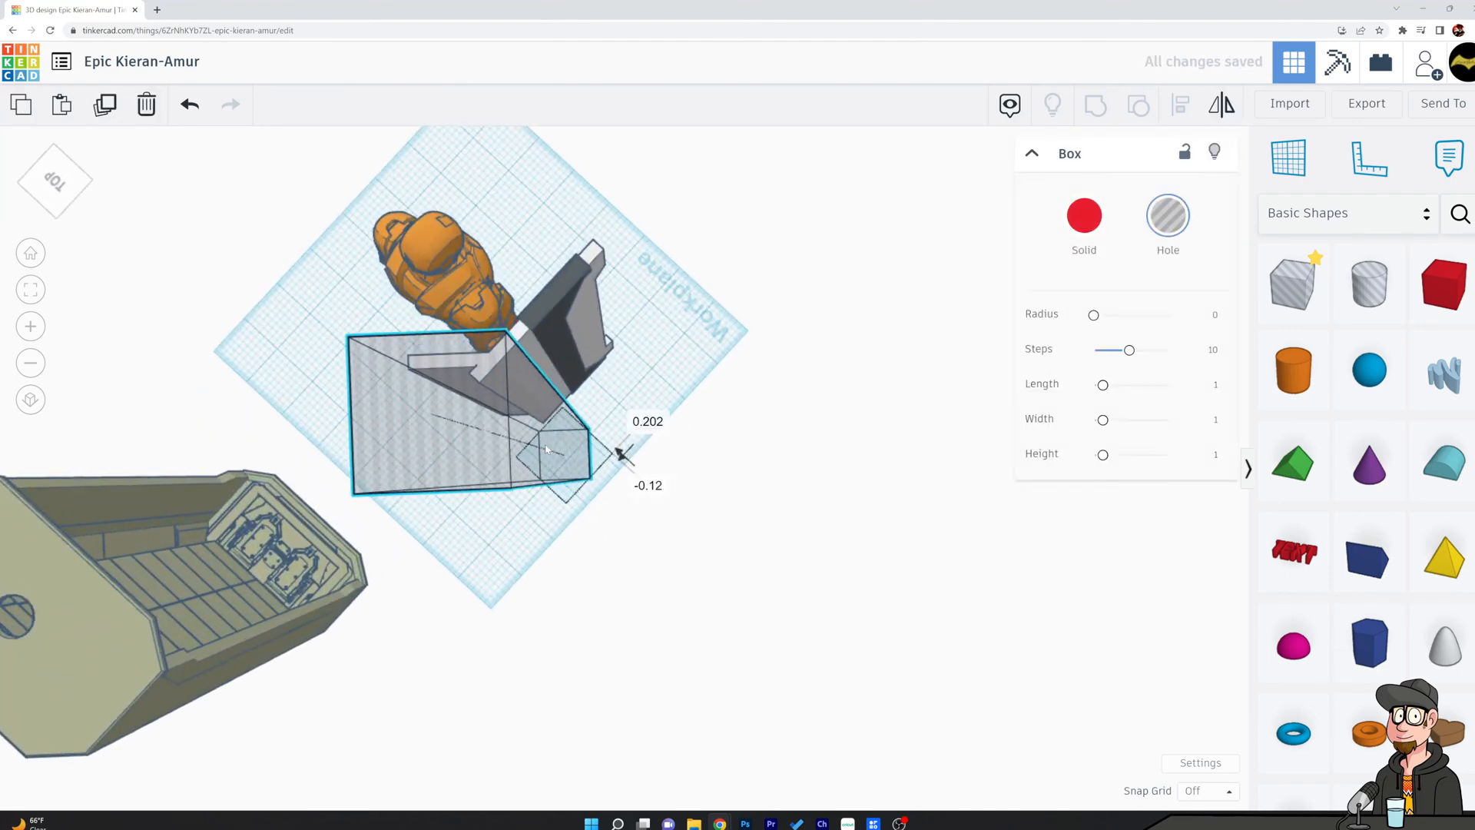
drag(537, 438, 484, 409)
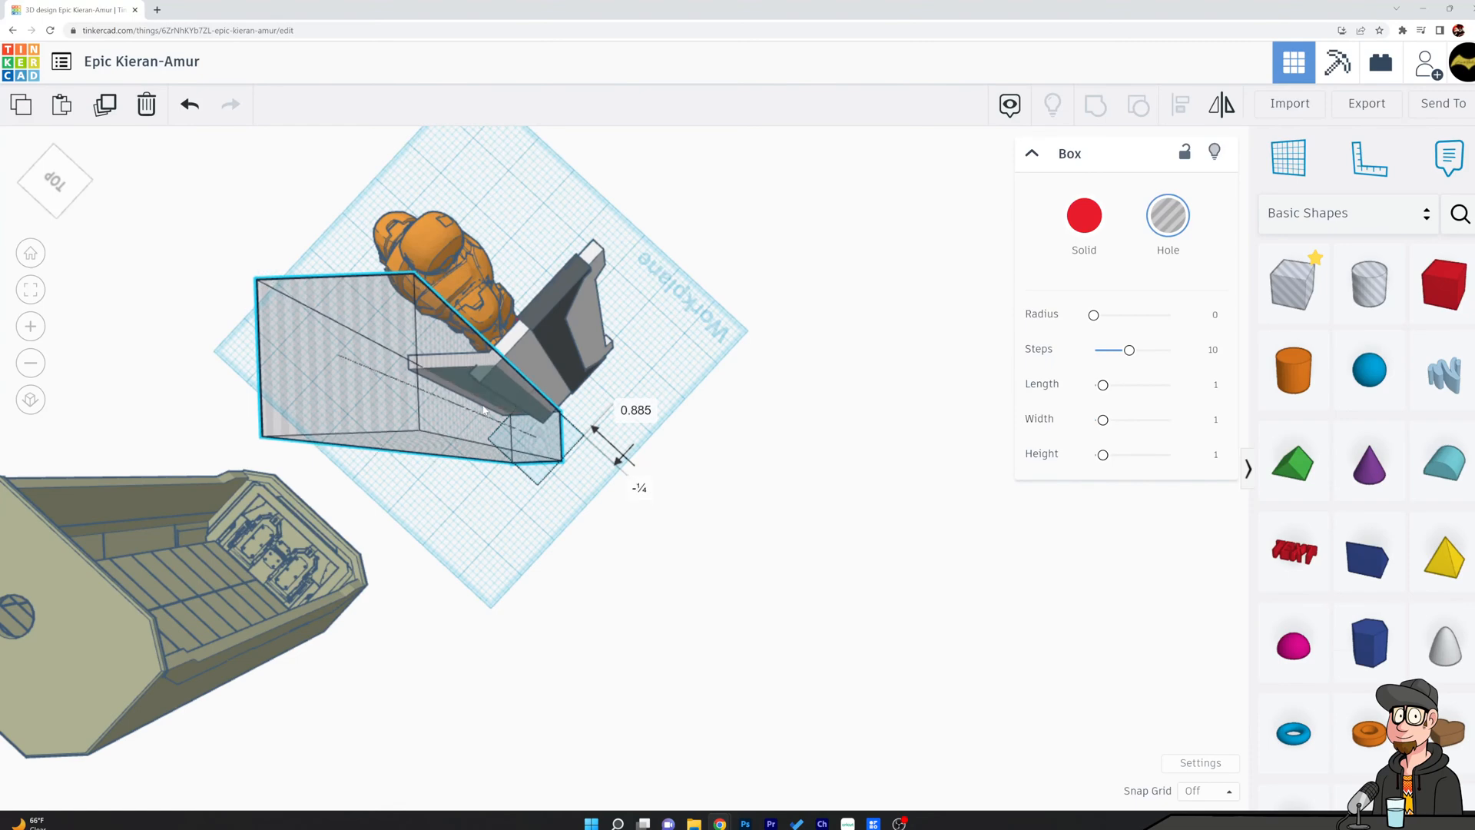
drag(484, 409, 465, 410)
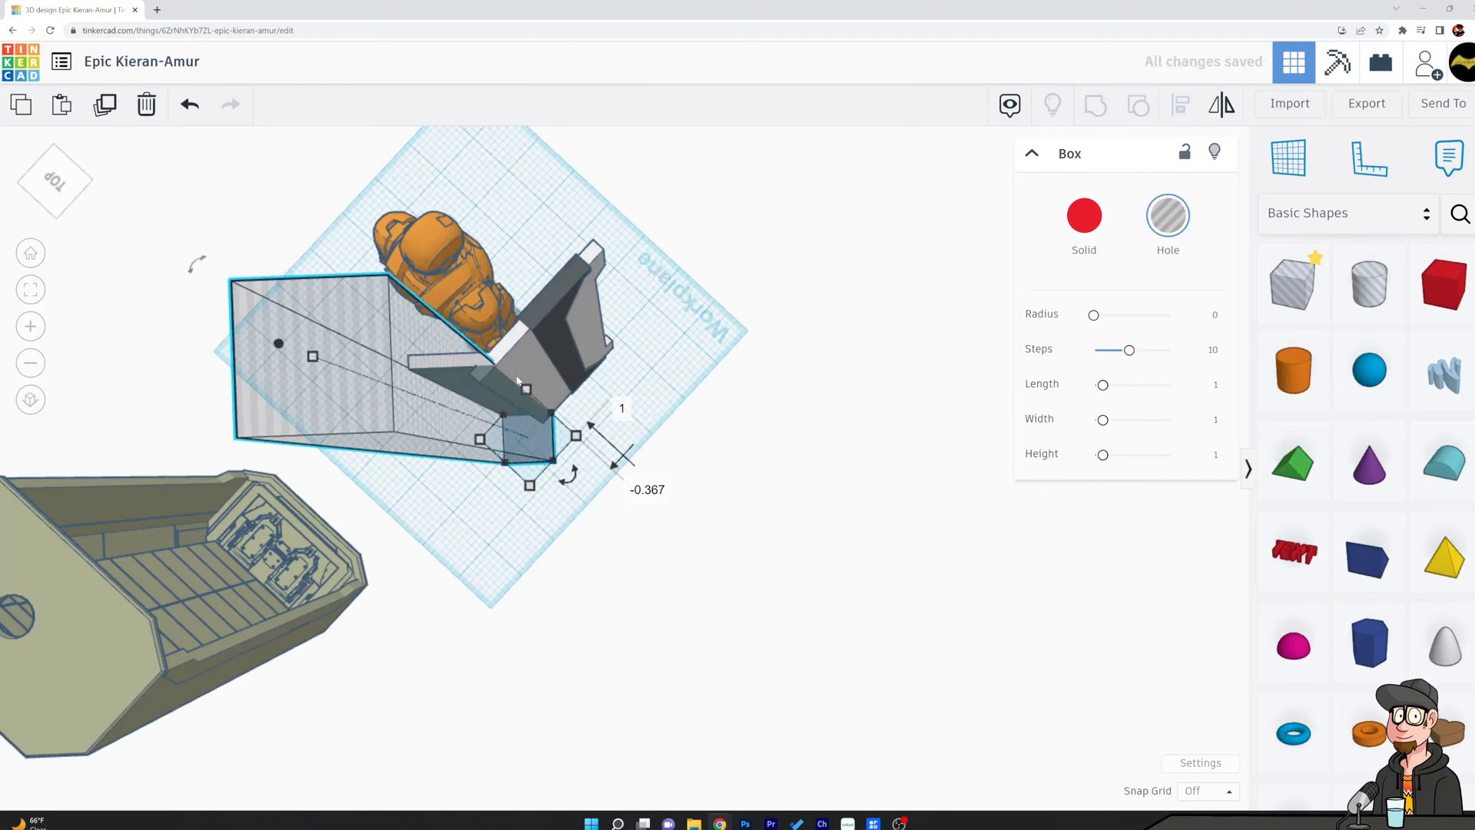
Group the hole box with the white side panel to trim the rear panel's end.
shift+click(493, 366)
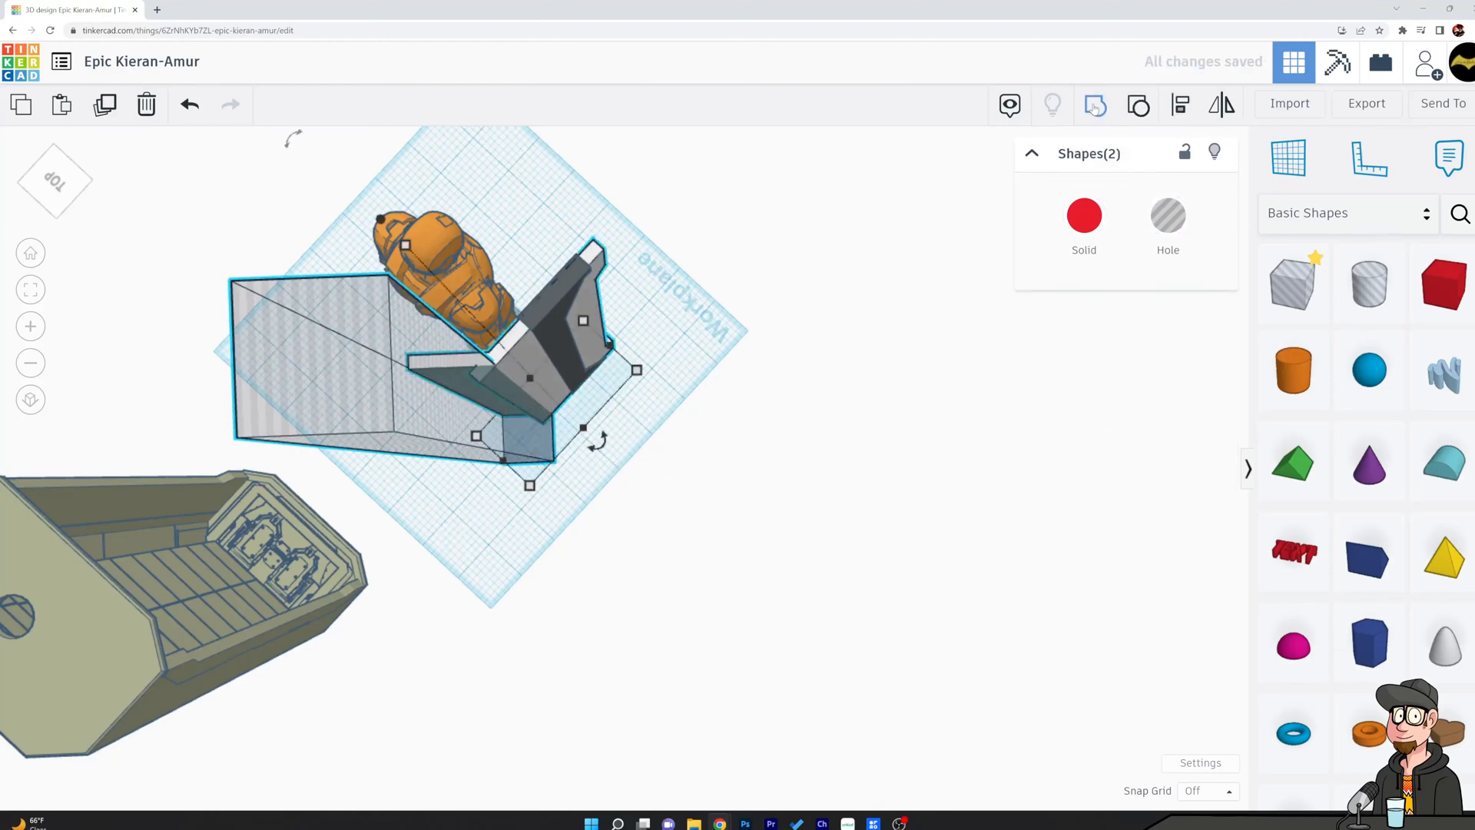
key(ctrl+g)
click(756, 365)
Place a mirrored copy of the side panel and its dark slab on the figure's opposite side, moving it about 2.925 across.
right_drag(781, 458, 415, 560)
scroll(736, 538, down, 2)
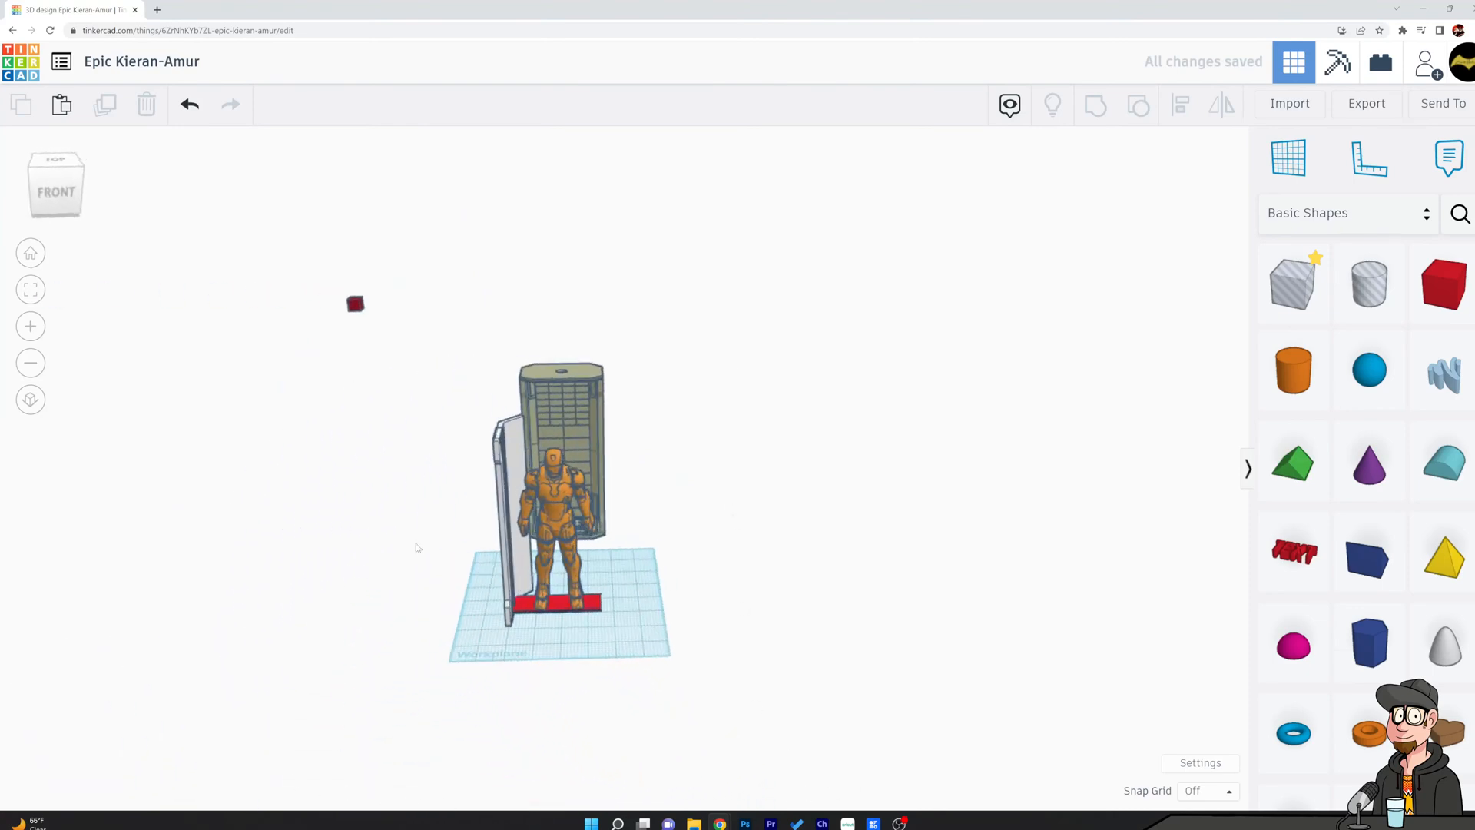
click(520, 462)
shift+click(509, 530)
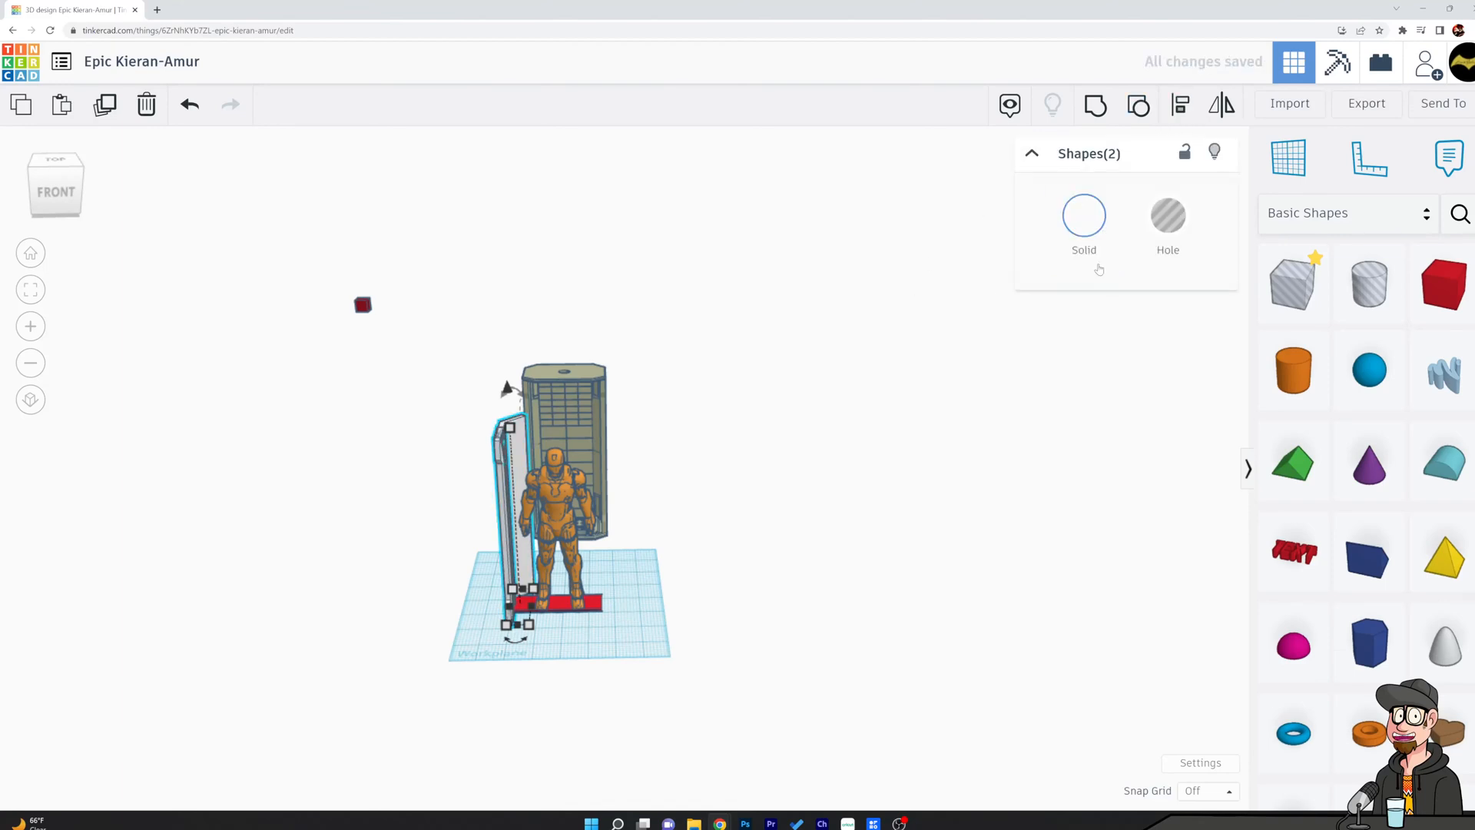
click(1221, 107)
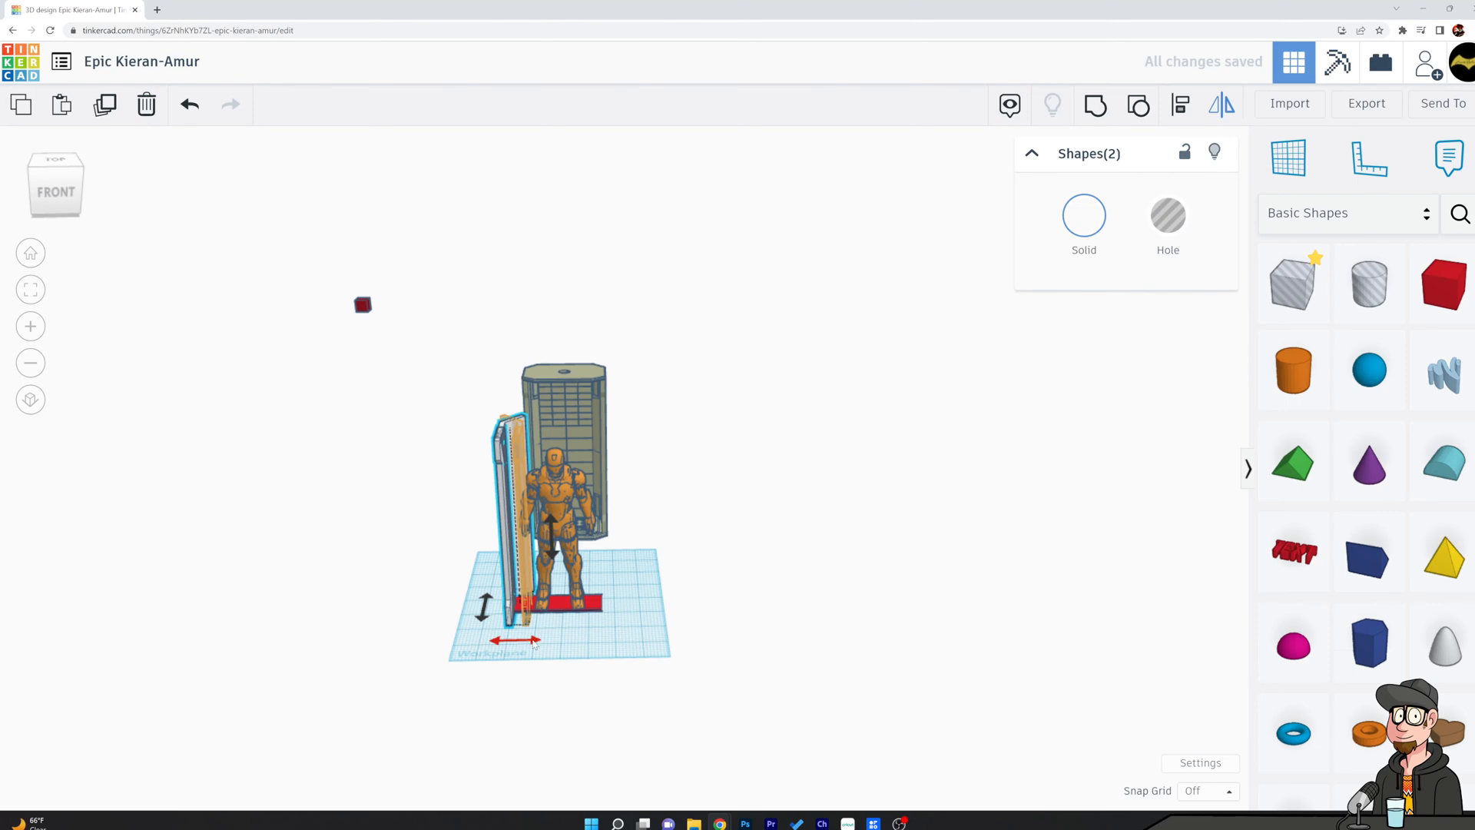
click(535, 643)
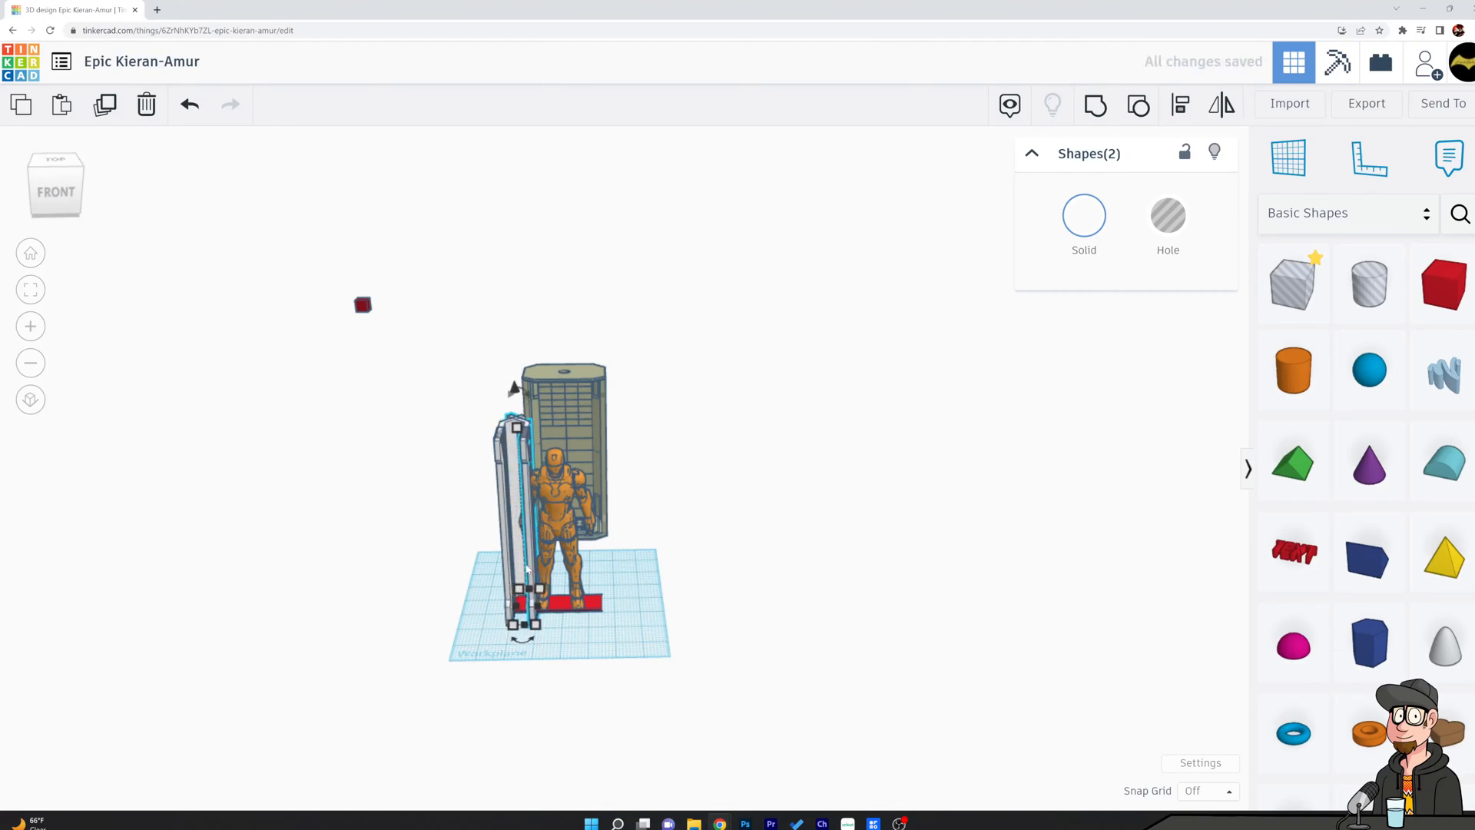
drag(528, 568, 603, 576)
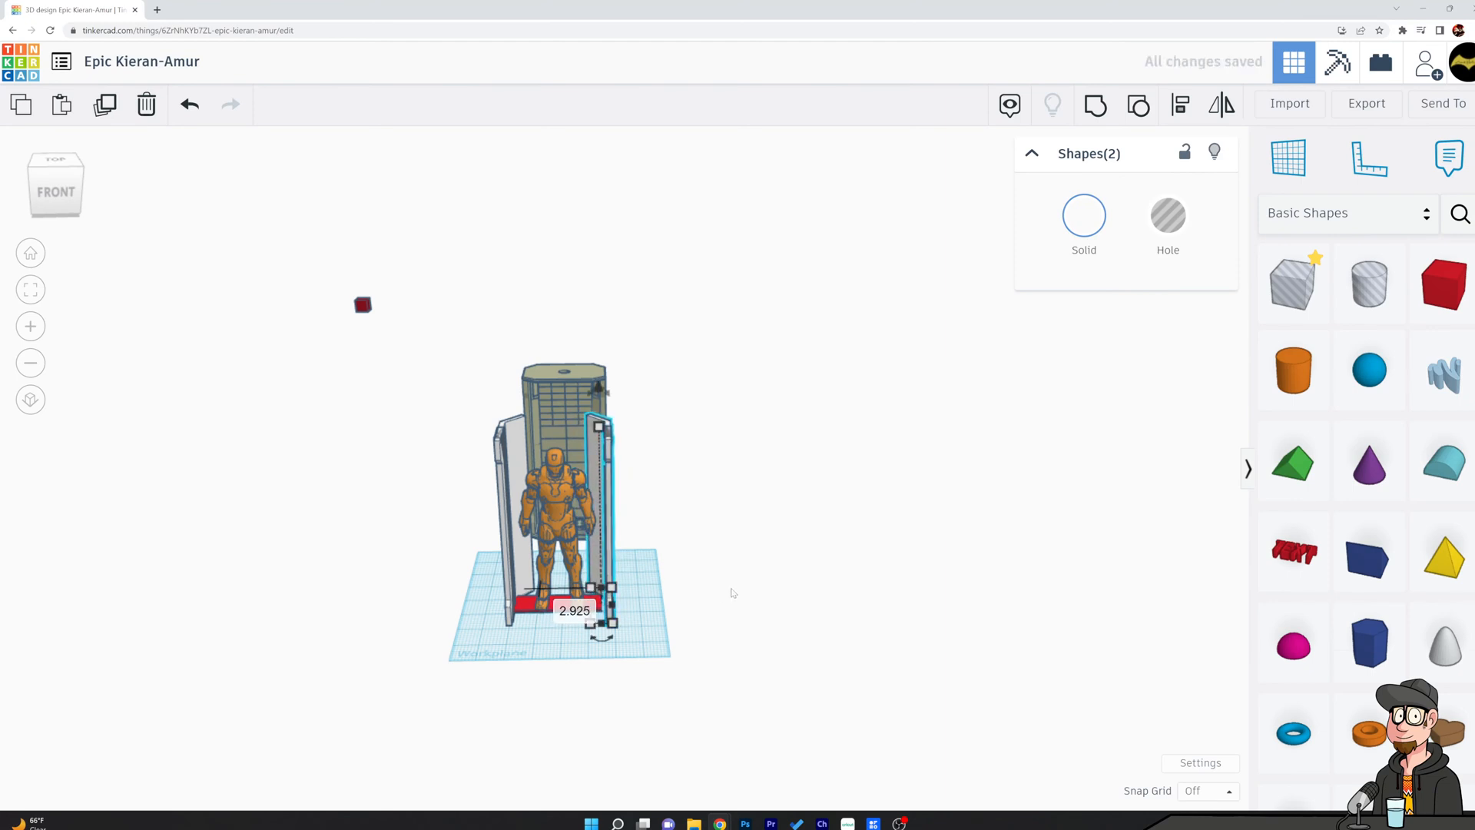
click(732, 594)
Try to move the red base and the mirrored side panel with its slab sideways by about 0.148.
scroll(554, 661, up, 5)
scroll(553, 660, up, 5)
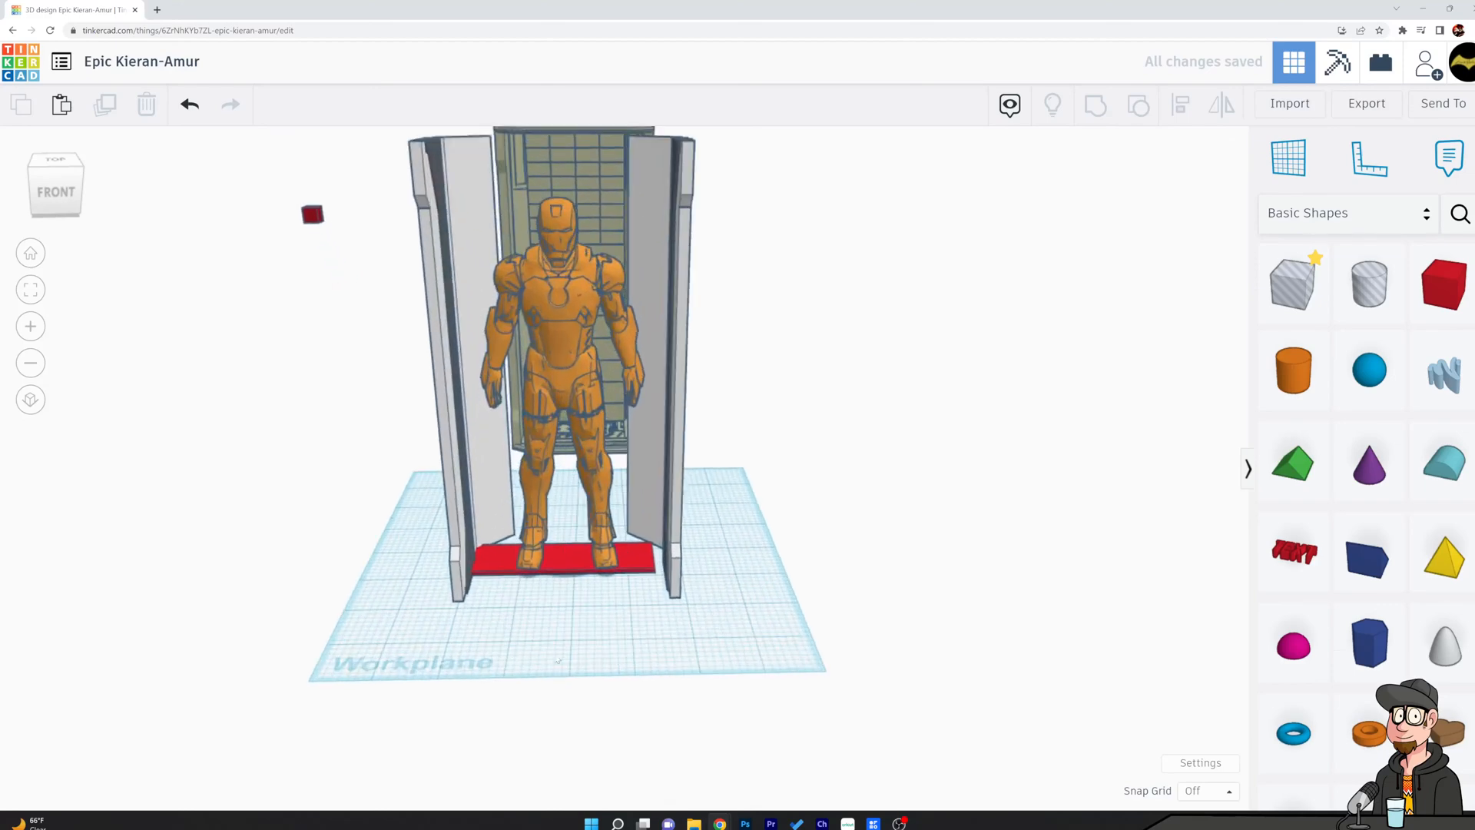
click(573, 553)
mouse_move(657, 563)
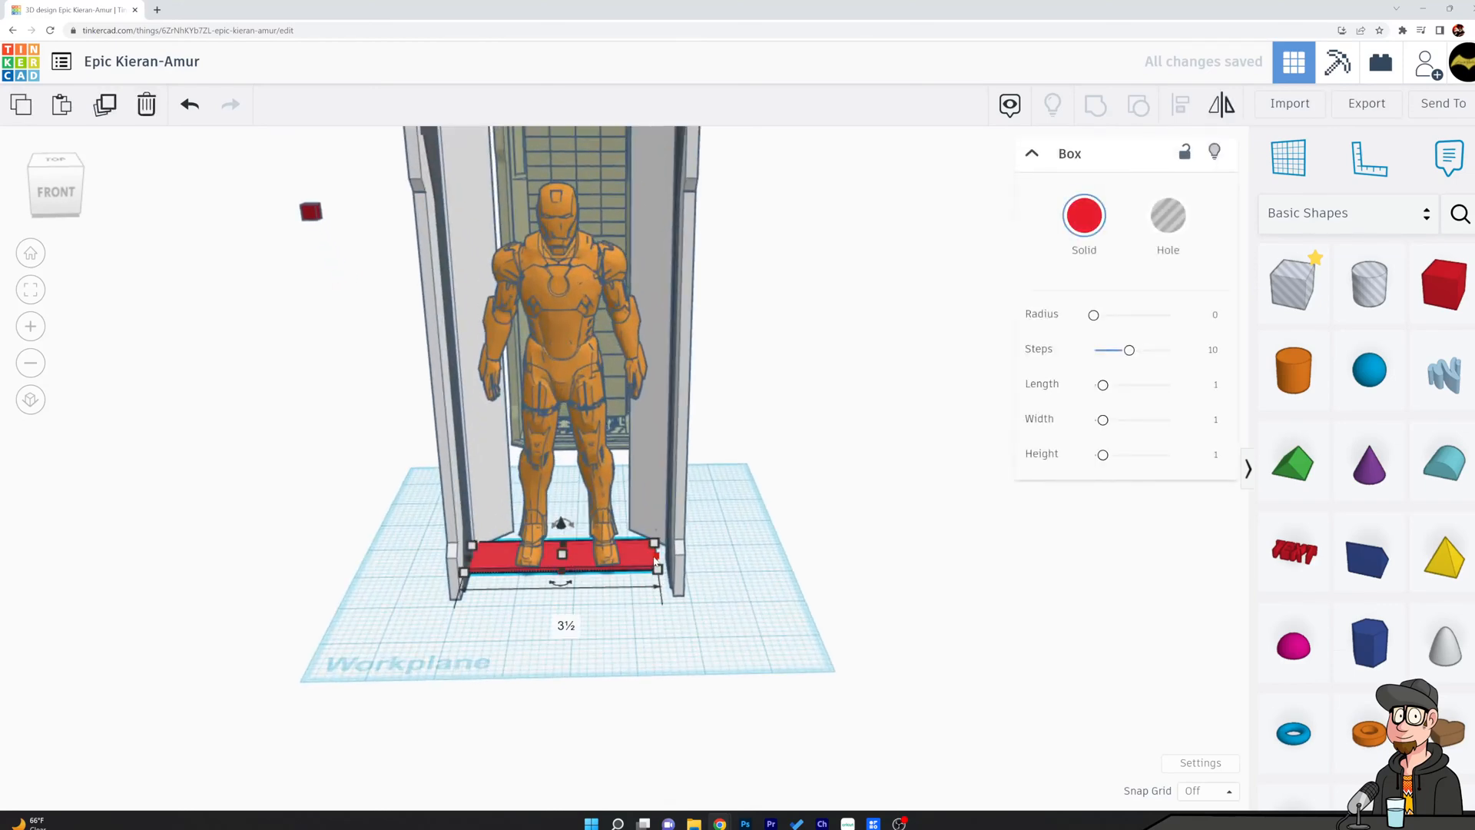
right_drag(496, 651, 541, 605)
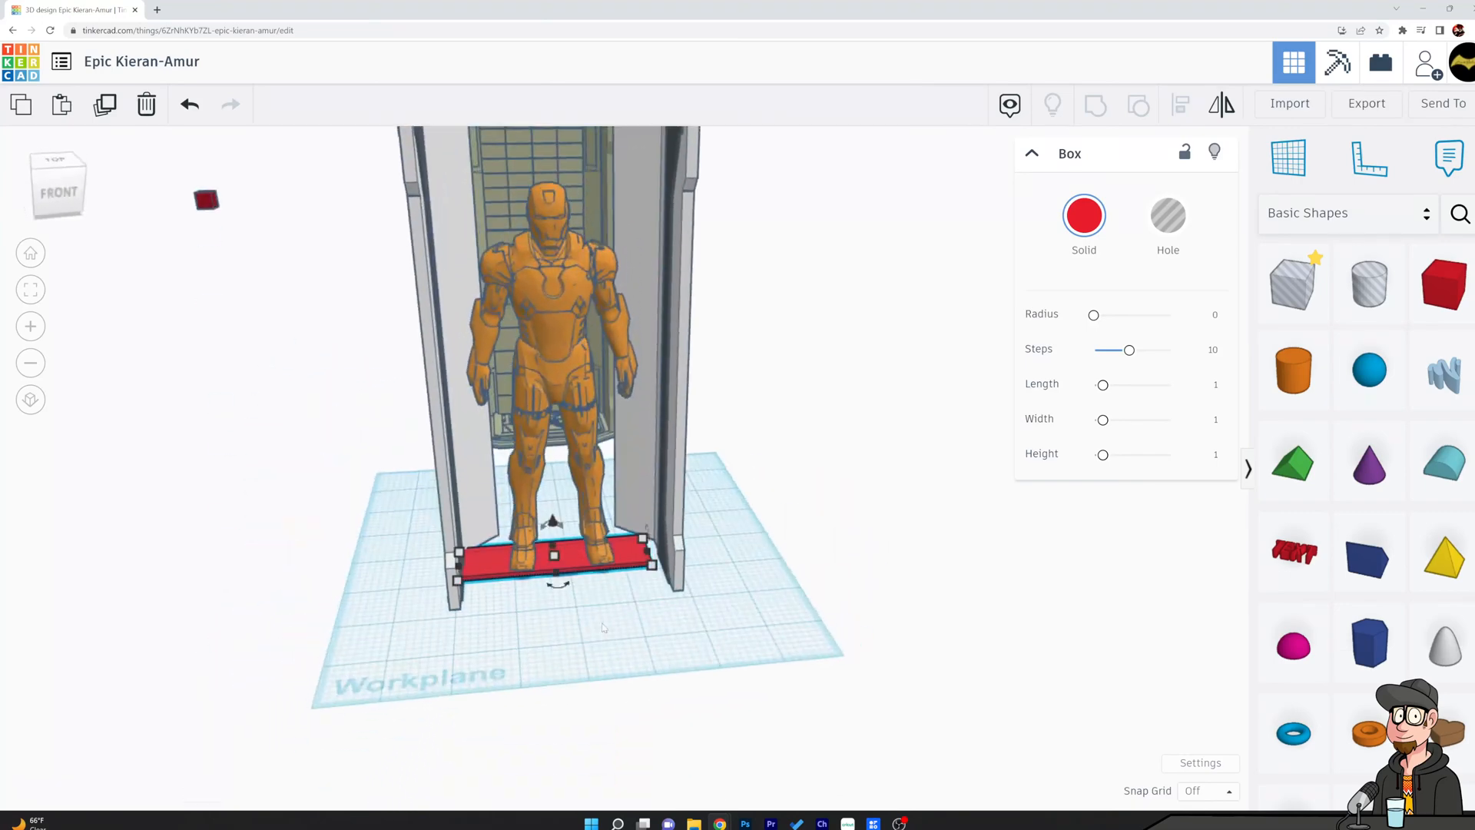
shift+click(678, 465)
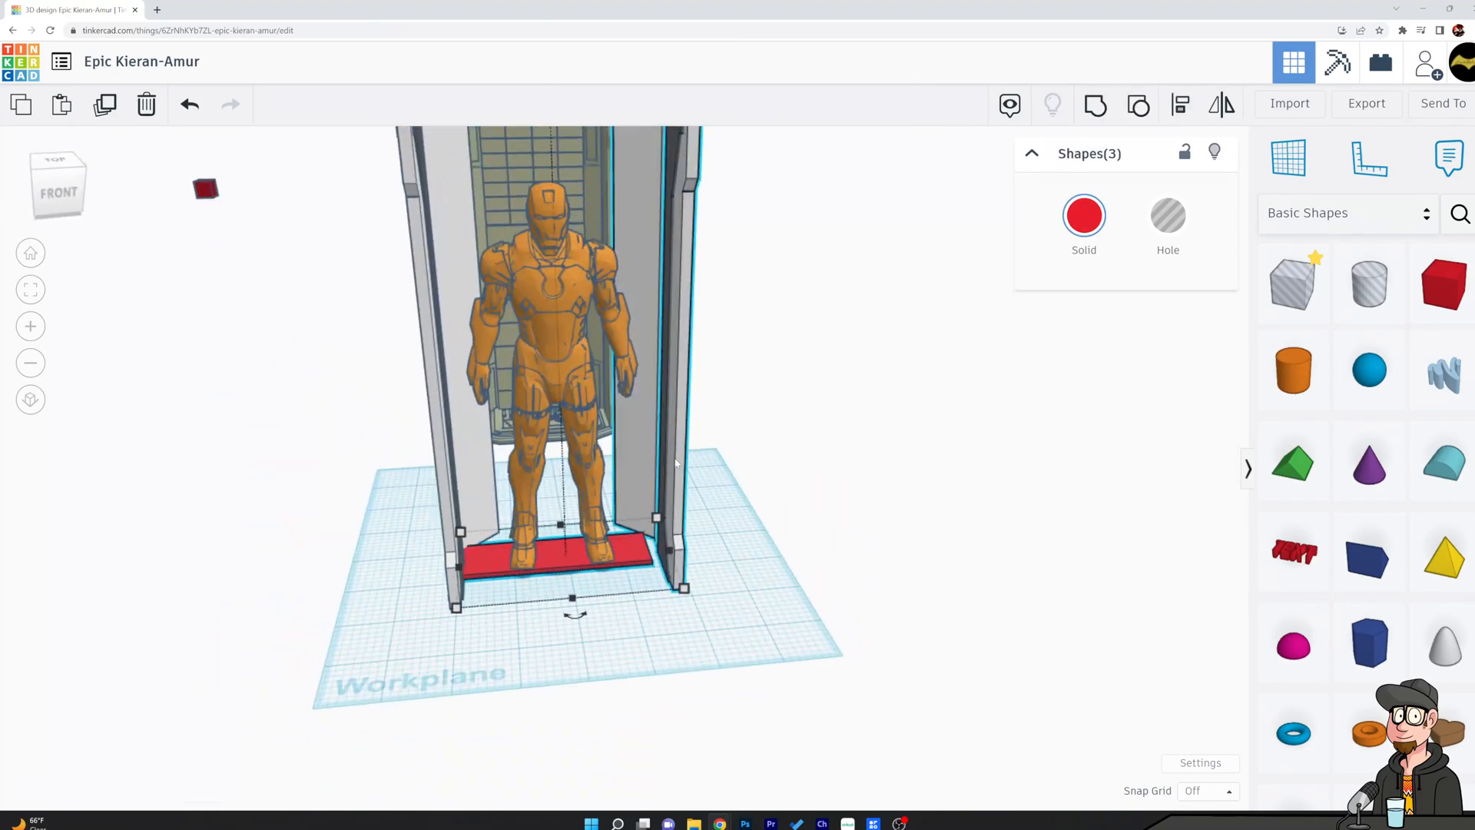
drag(667, 465, 668, 464)
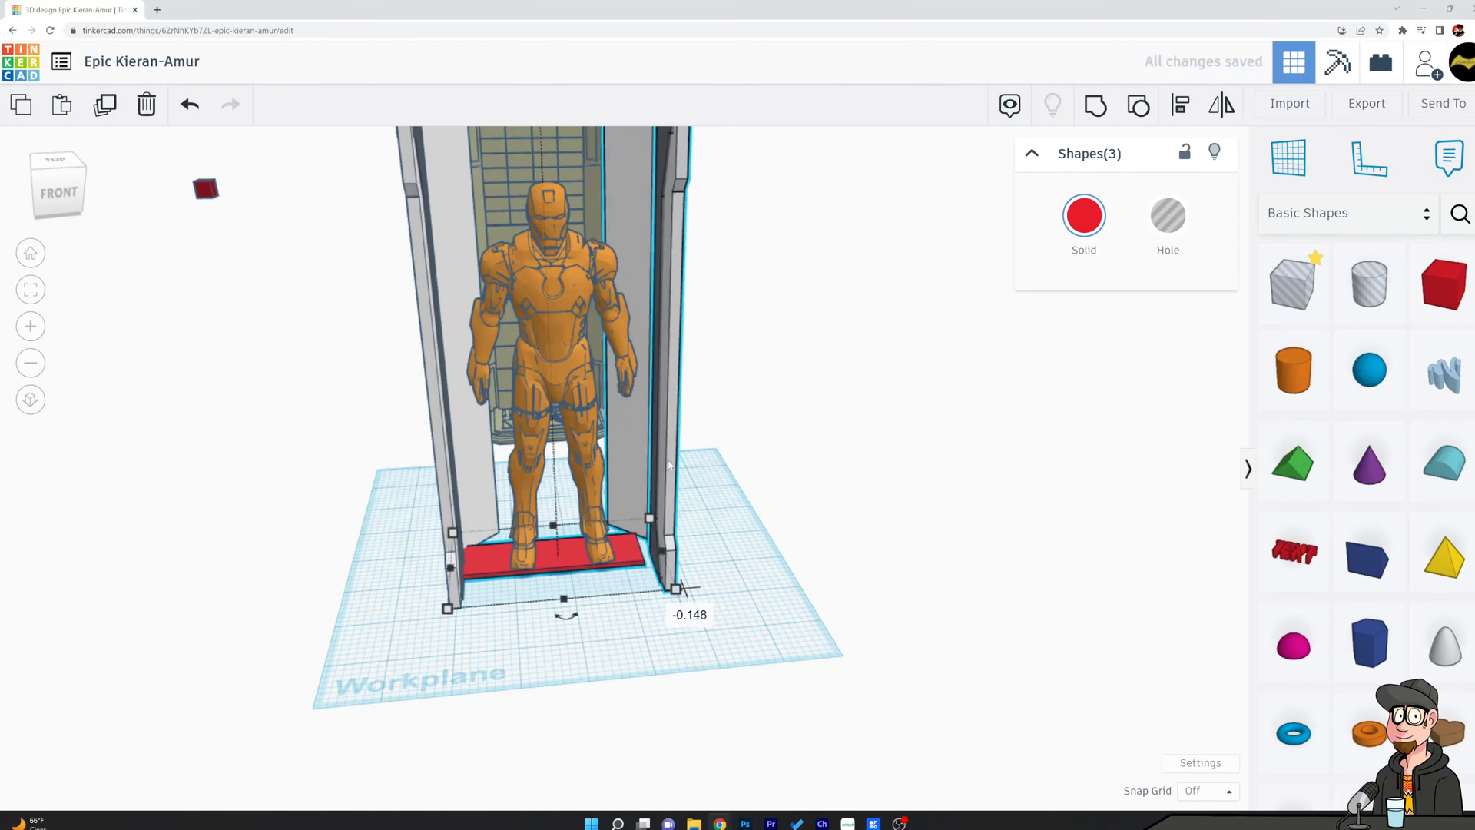
key(ctrl+z)
Move the mirrored side panel and its dark slab inward against the end of the red base.
click(686, 562)
click(663, 538)
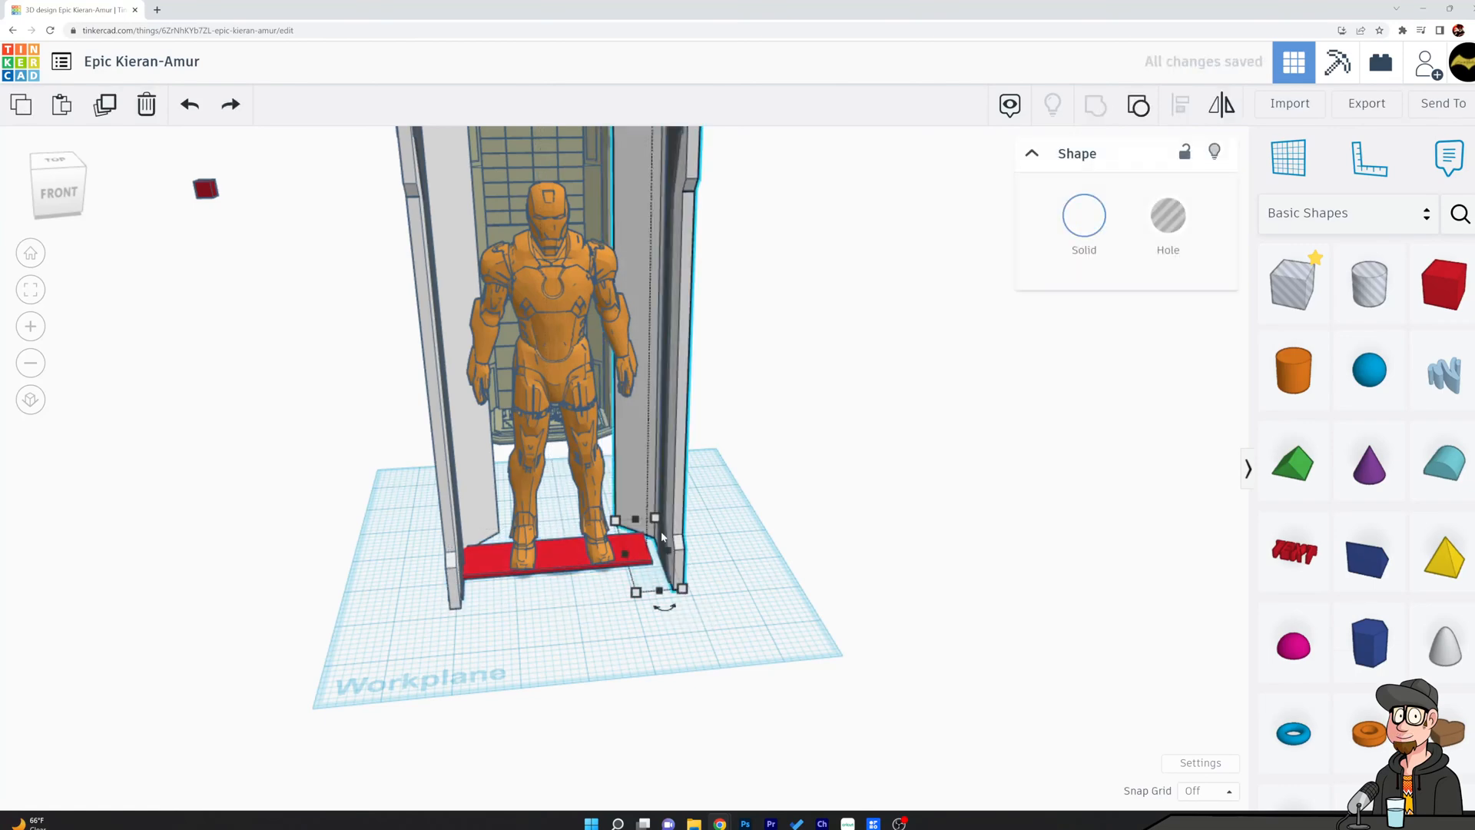
shift+click(677, 280)
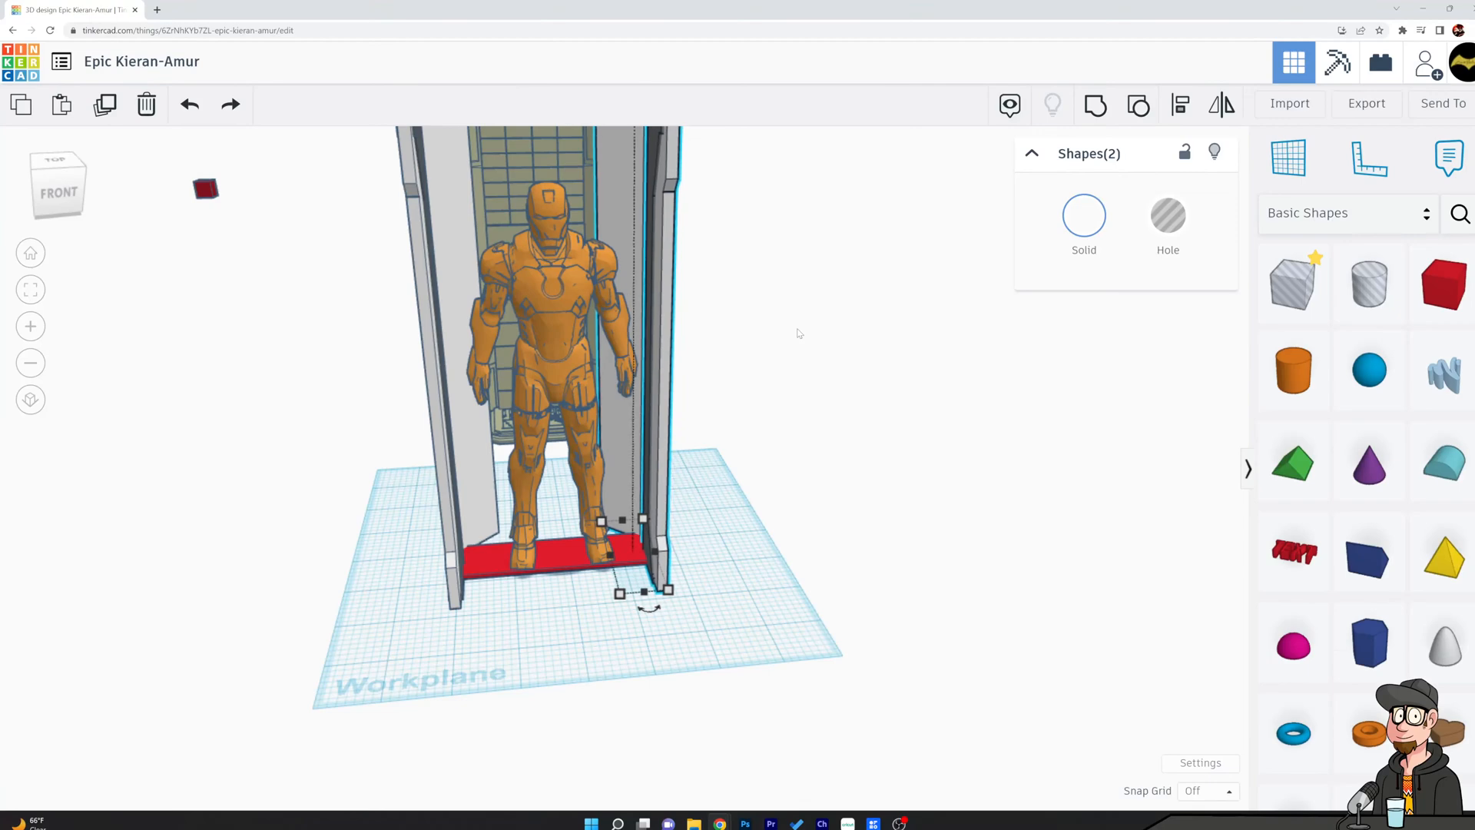
right_drag(637, 344, 873, 466)
click(875, 465)
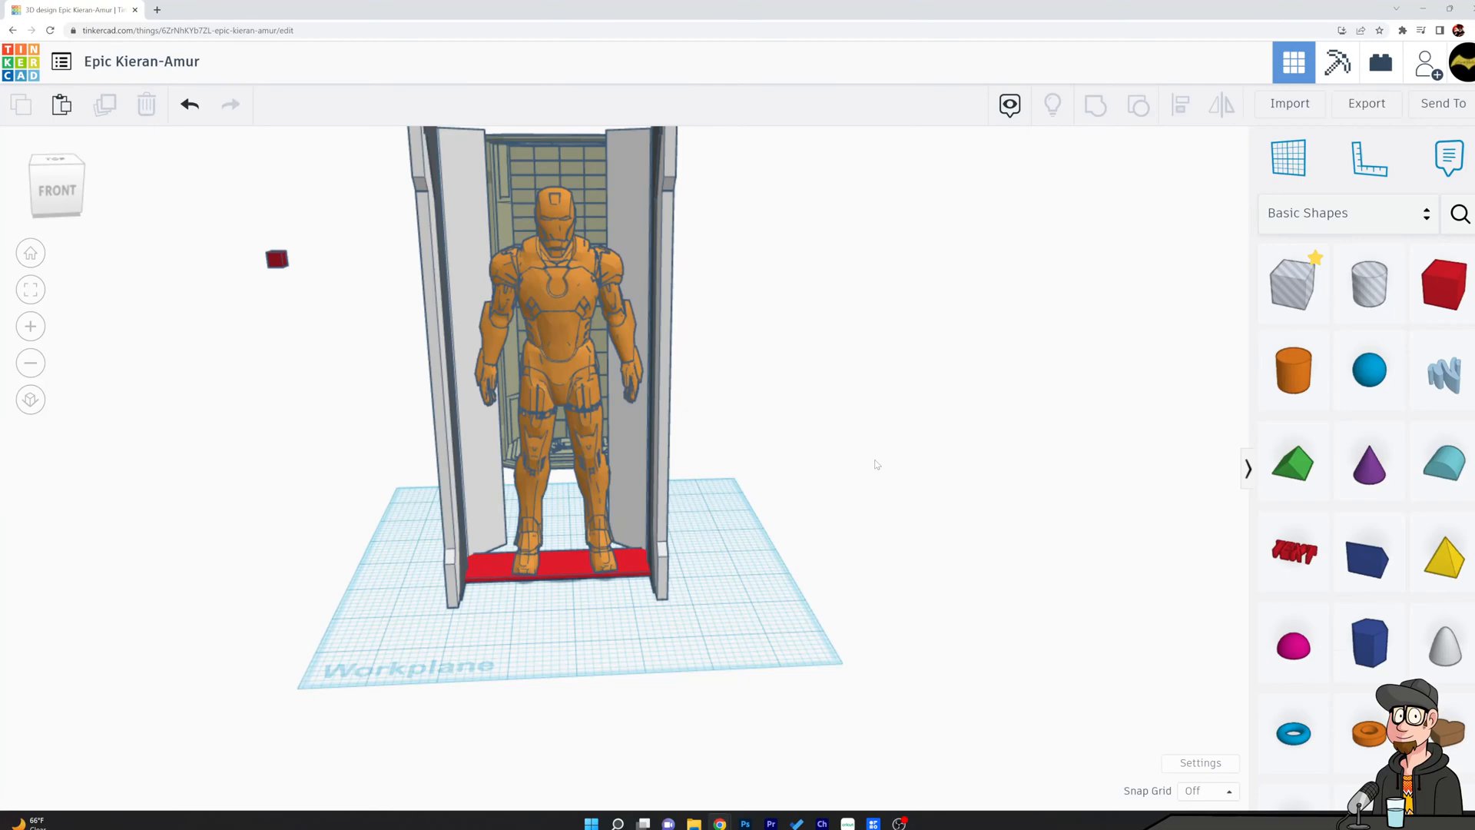
Add a red box behind the figure and size it to span the gap between the rear panels, about 0.215 thick.
right_drag(333, 584, 541, 595)
drag(1442, 283, 693, 582)
right_drag(307, 615, 922, 755)
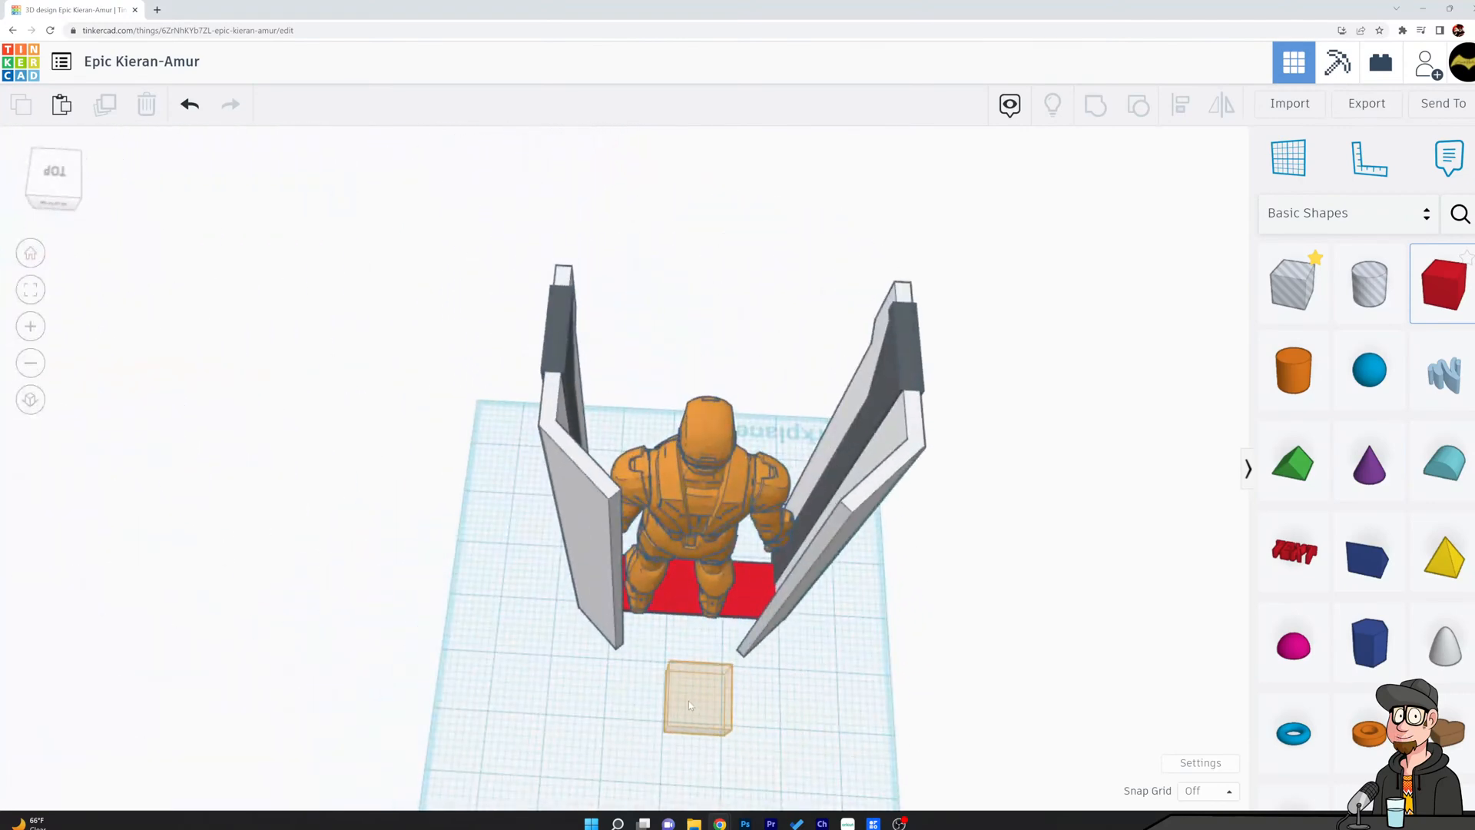
click(643, 676)
mouse_move(678, 667)
mouse_down()
mouse_move(753, 681)
mouse_move(684, 653)
mouse_up()
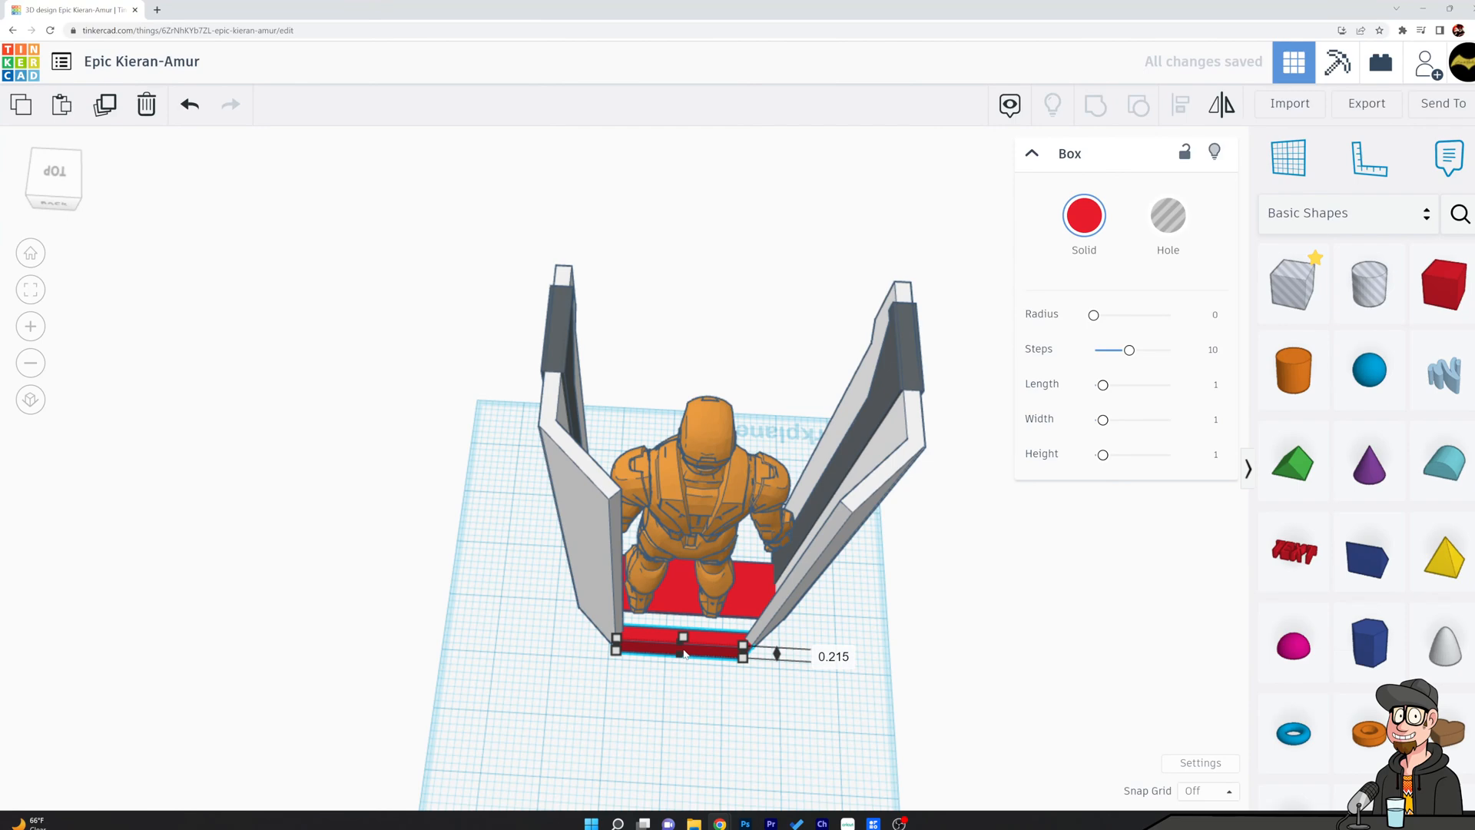
click(801, 677)
Nudge the red box so it sits flush between the rear edges of the two angled panels.
right_drag(801, 678, 1028, 589)
scroll(800, 659, up, 5)
right_drag(882, 611, 841, 587)
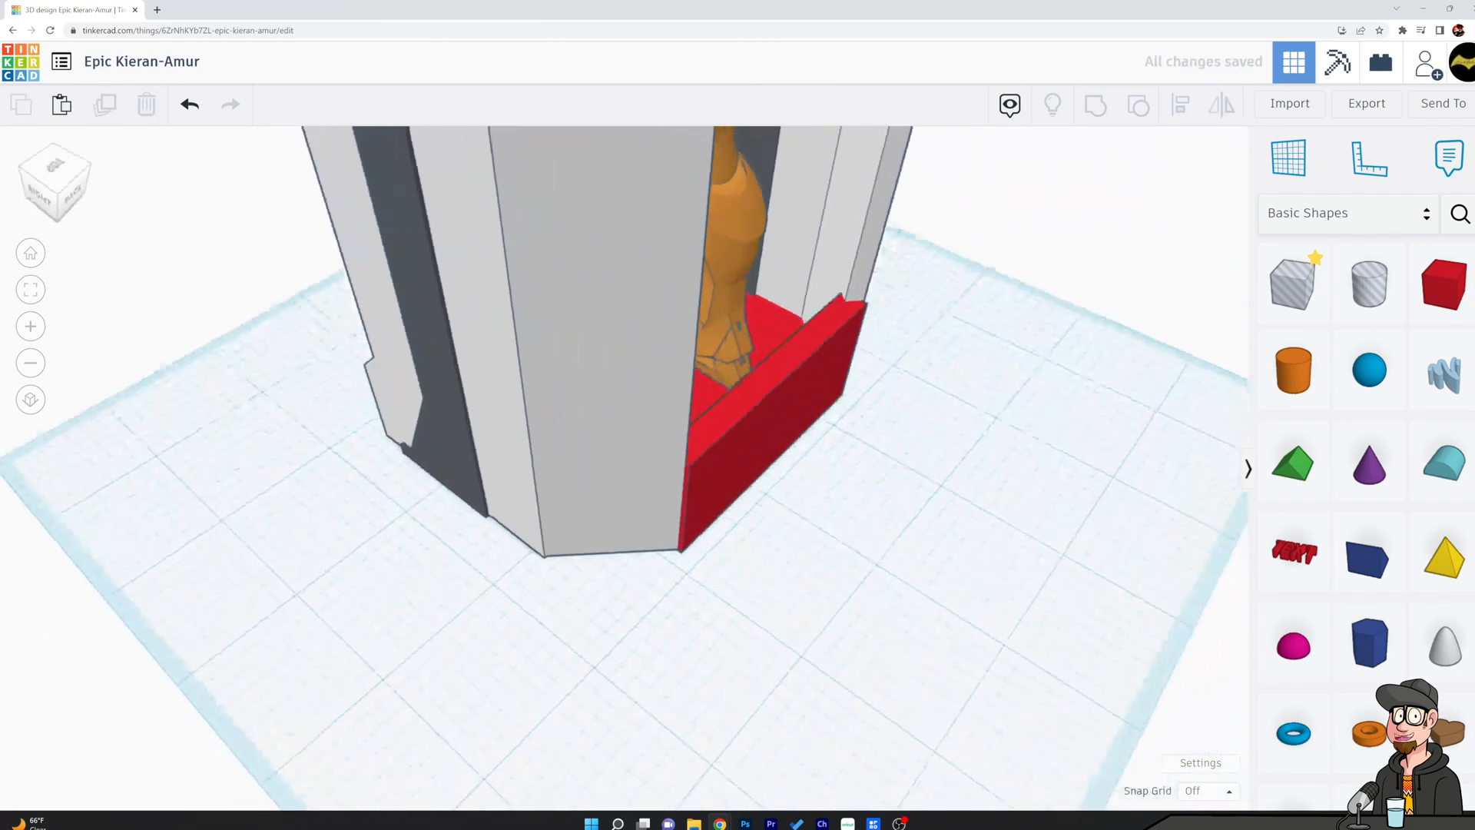
click(759, 419)
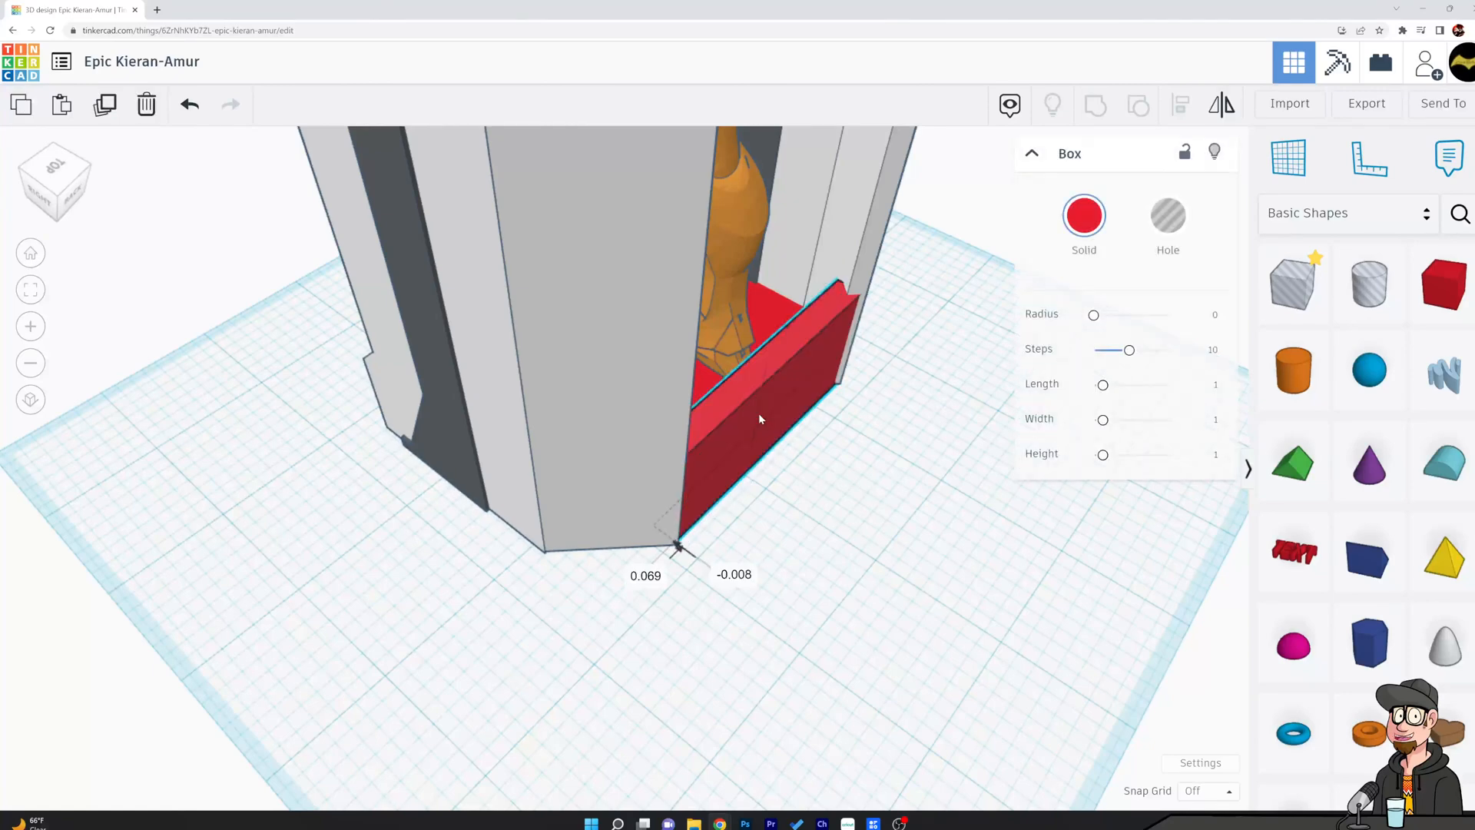
drag(759, 419, 762, 420)
click(902, 482)
Set the red back box's height to 7.5.
right_drag(841, 430, 726, 345)
right_drag(591, 415, 757, 581)
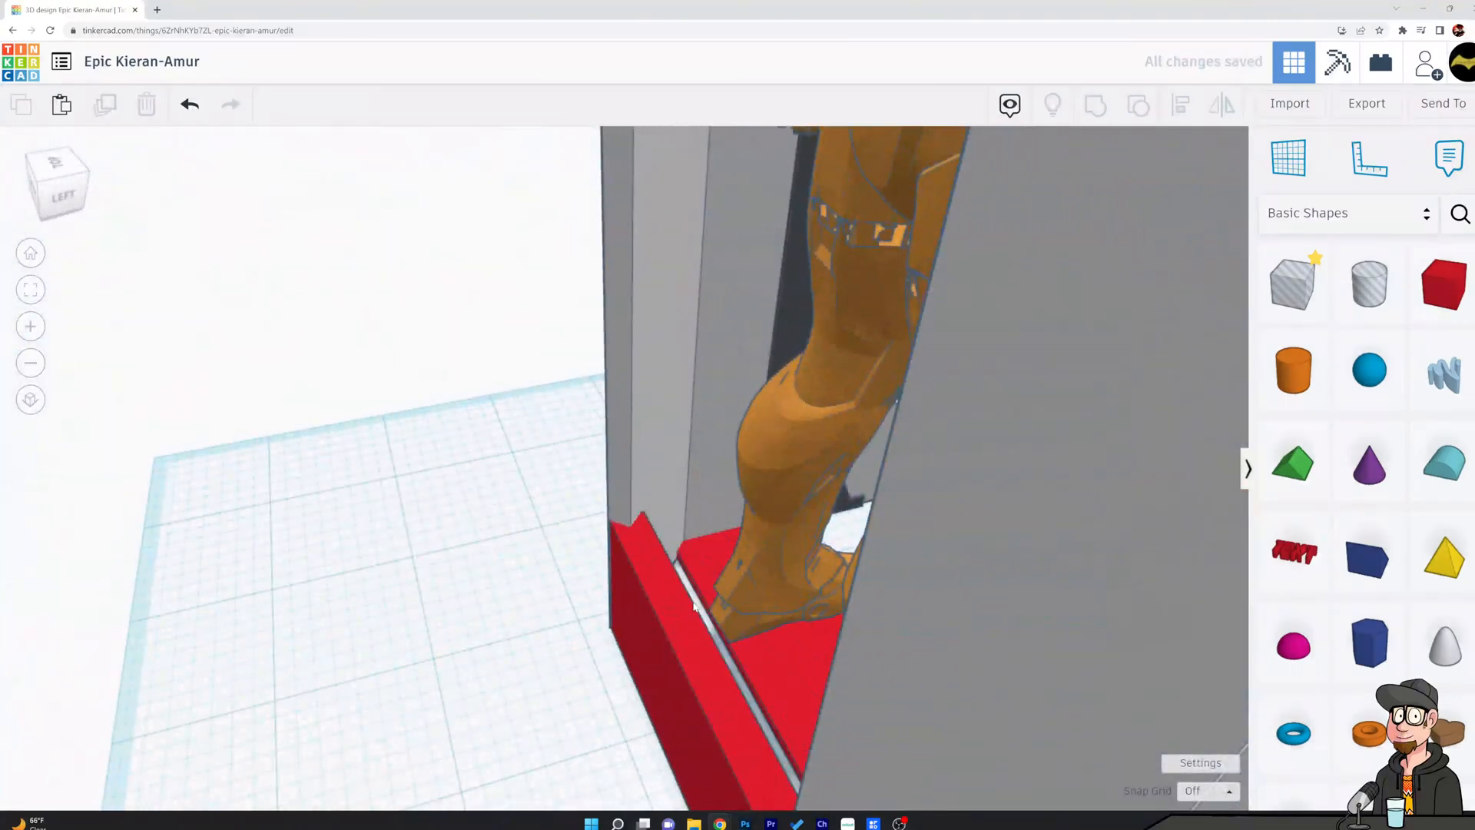
click(664, 625)
right_drag(666, 622, 778, 559)
drag(762, 584, 775, 310)
middle_drag(504, 362, 323, 447)
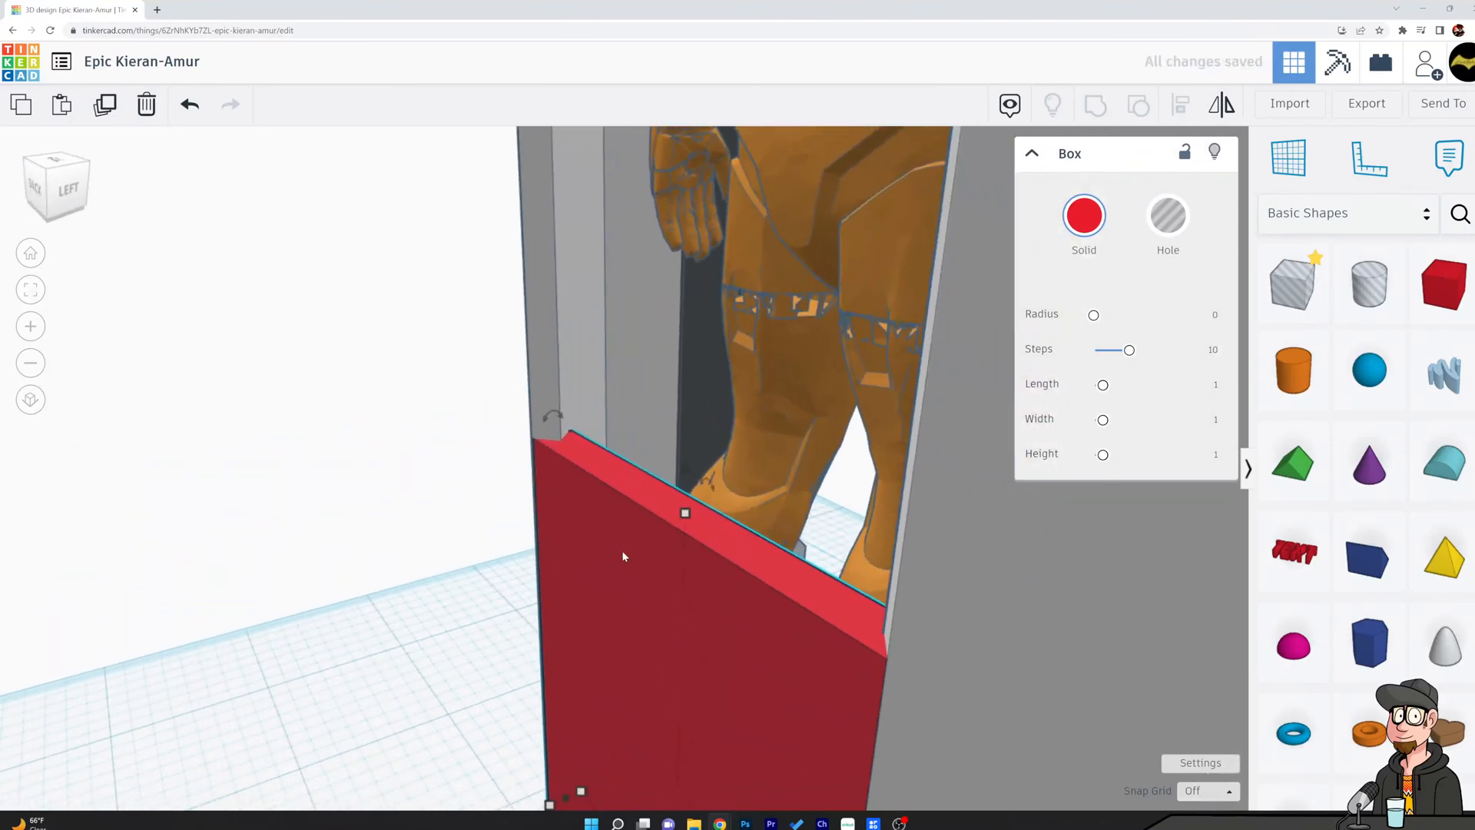
scroll(633, 560, down, 3)
drag(673, 543, 695, 211)
scroll(647, 310, down, 2)
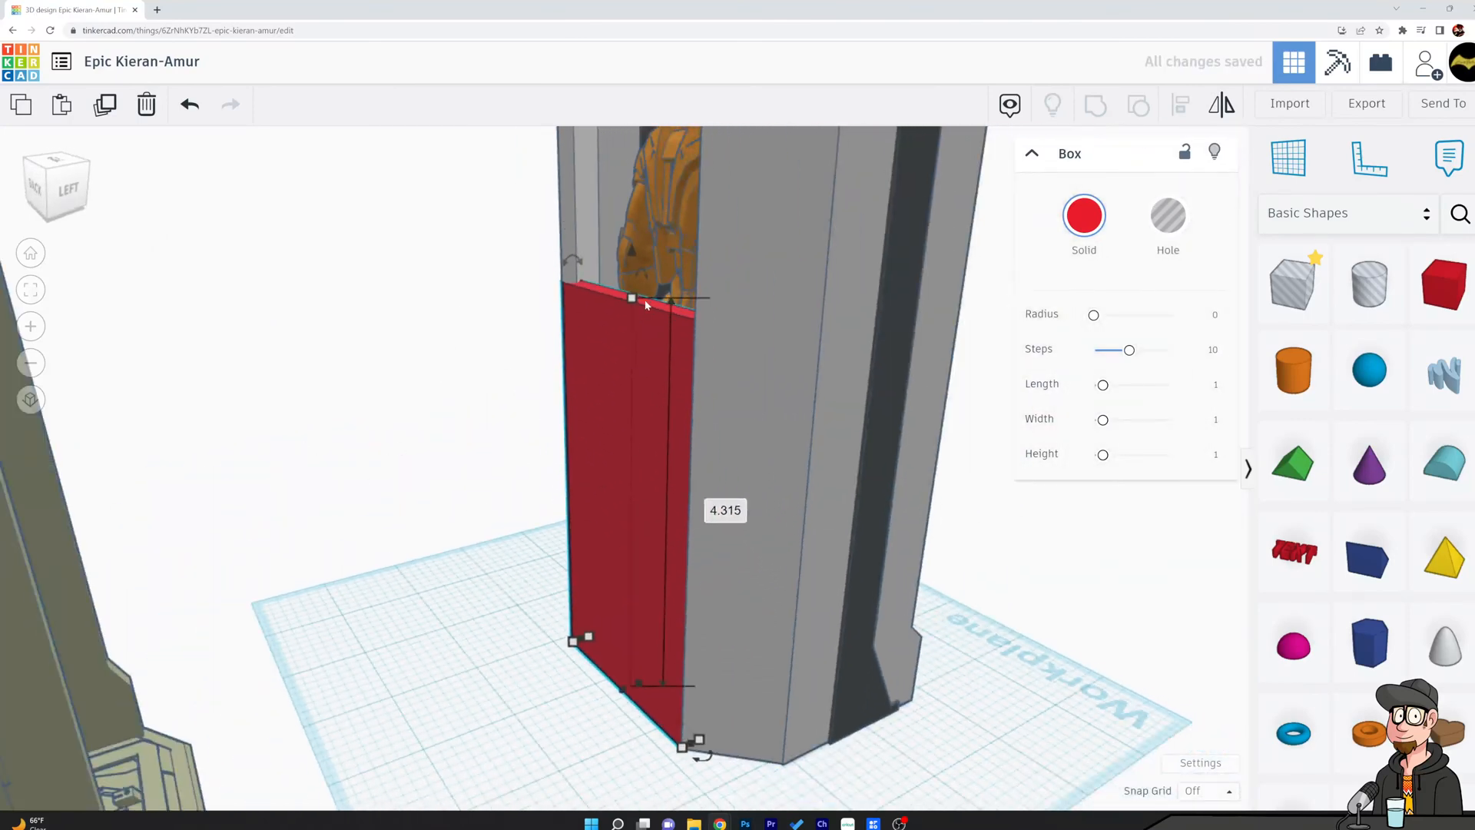
click(725, 510)
text(7.5)
key(Return)
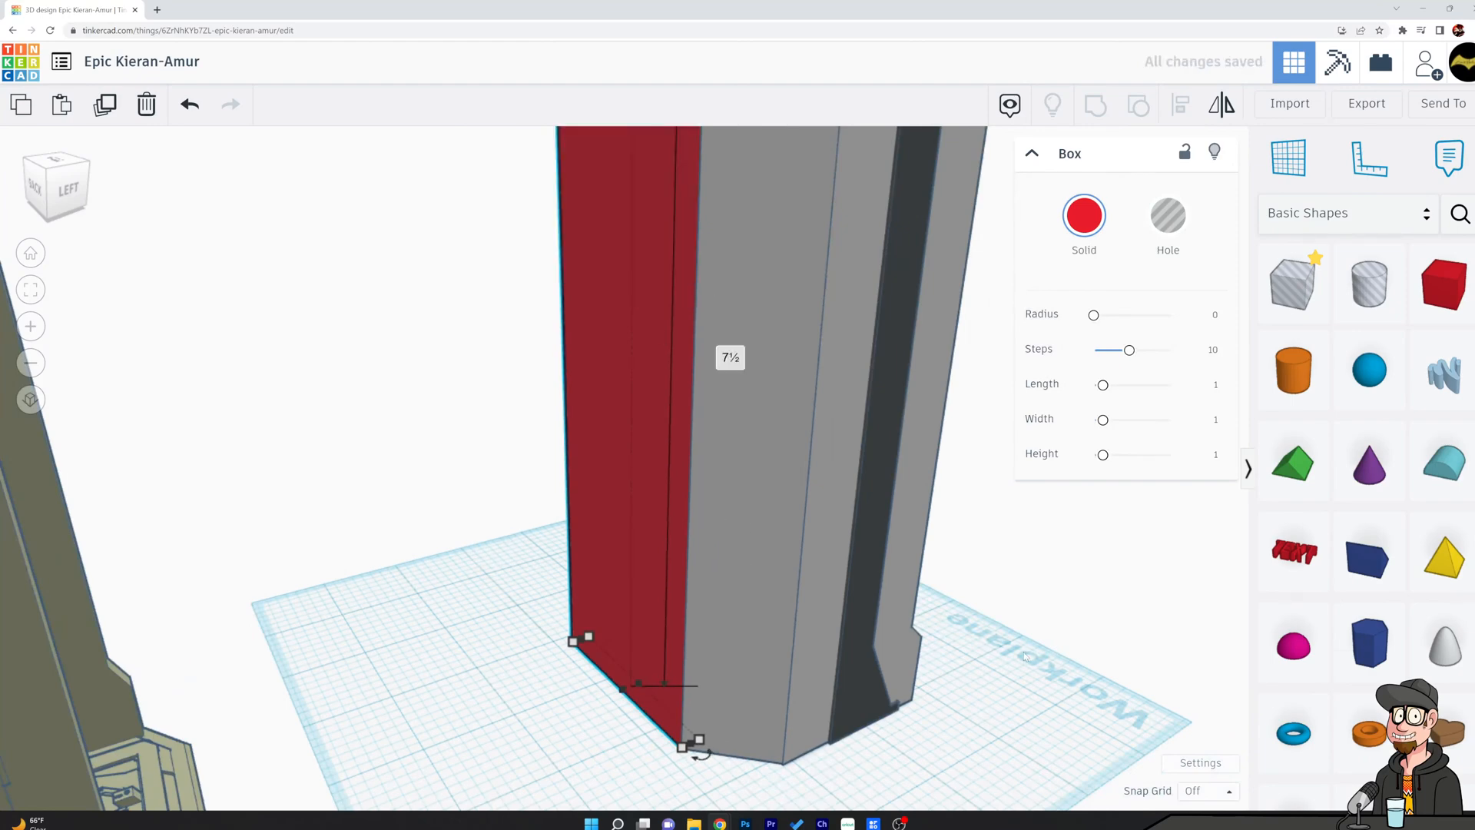
click(1107, 673)
Color the red back wall white together with the mirrored side panel.
right_drag(1107, 673, 1008, 534)
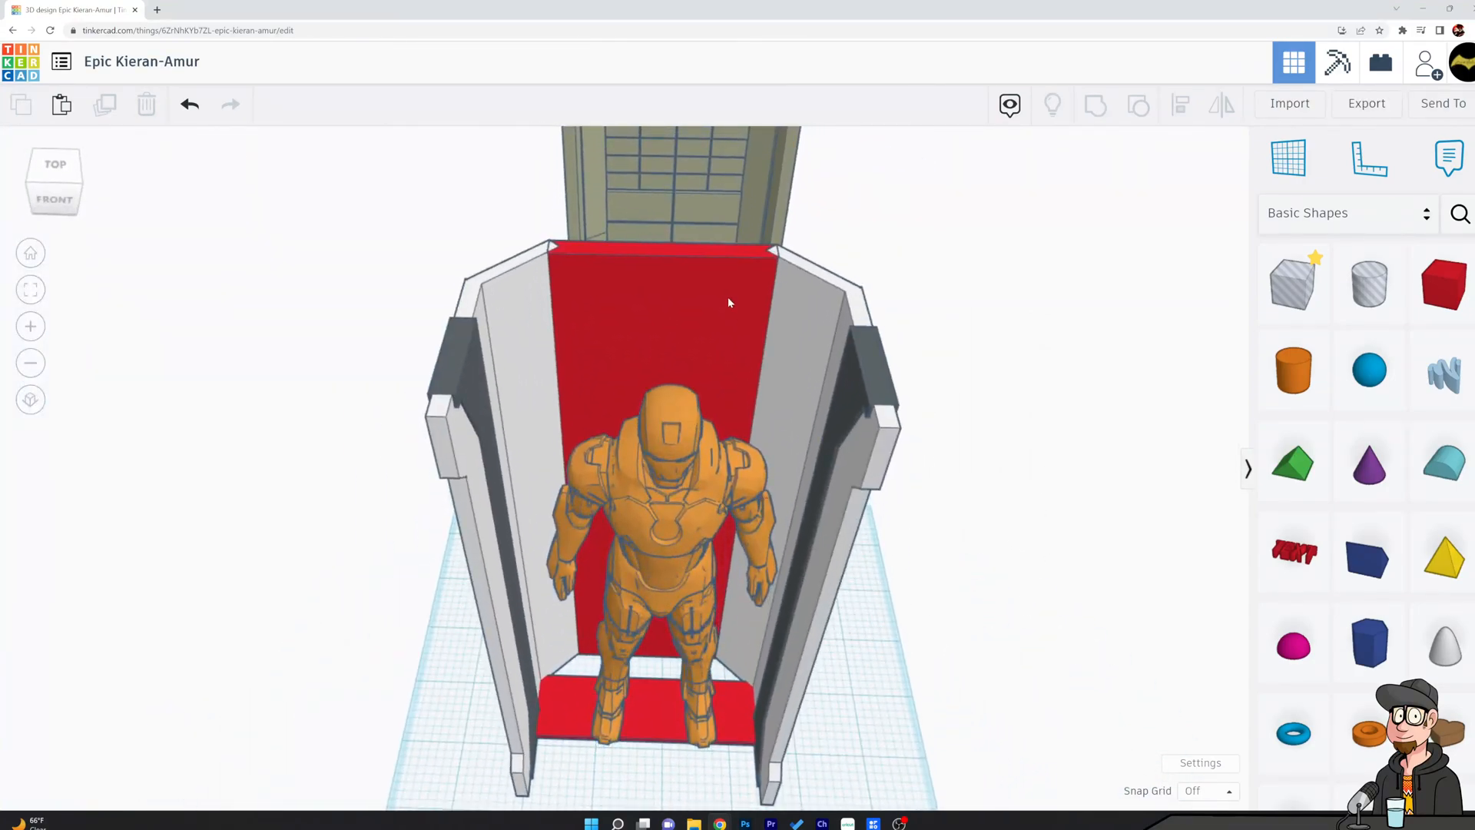
click(728, 302)
shift+click(822, 338)
click(1084, 216)
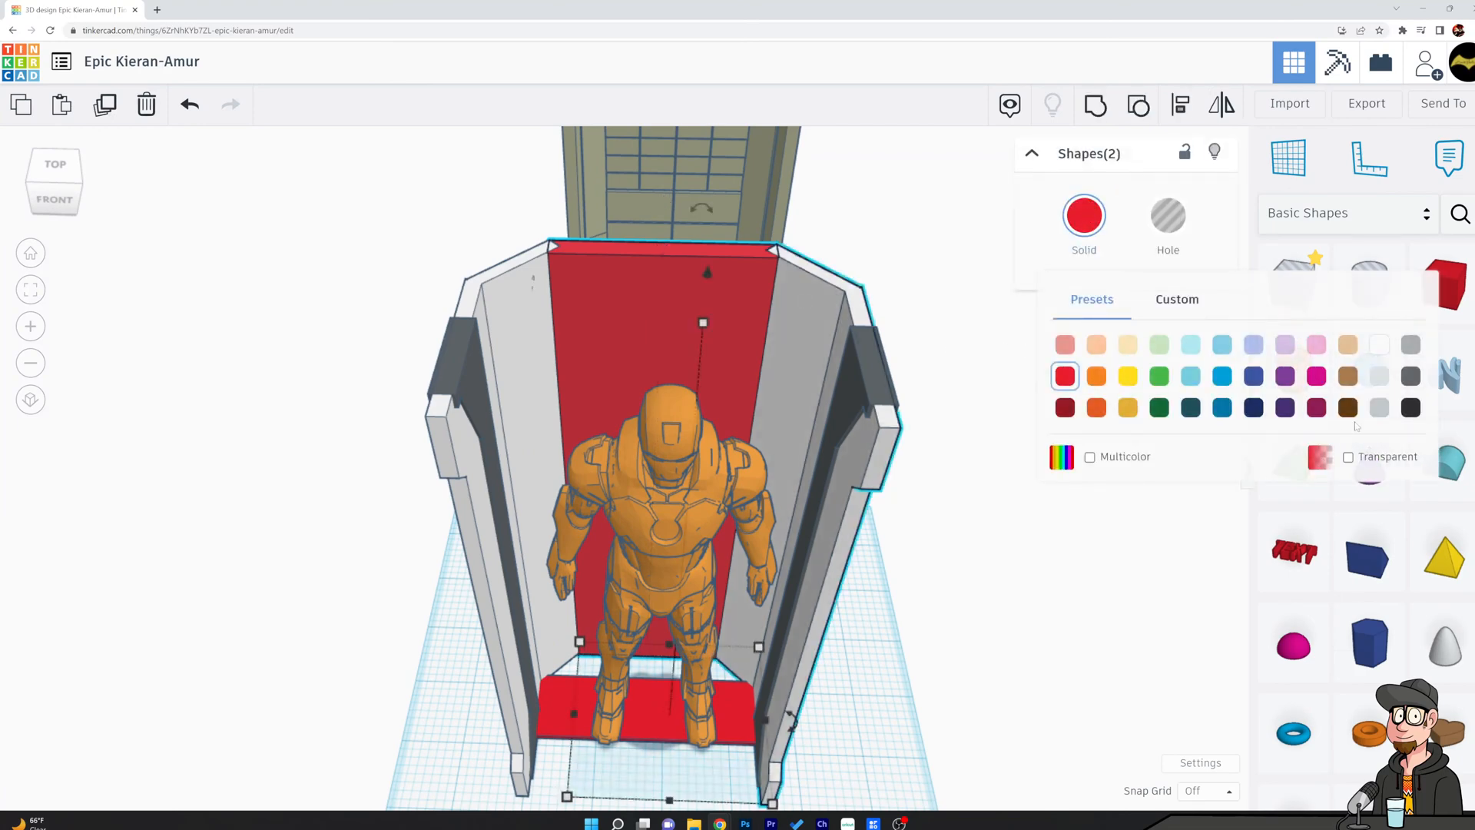
click(1380, 348)
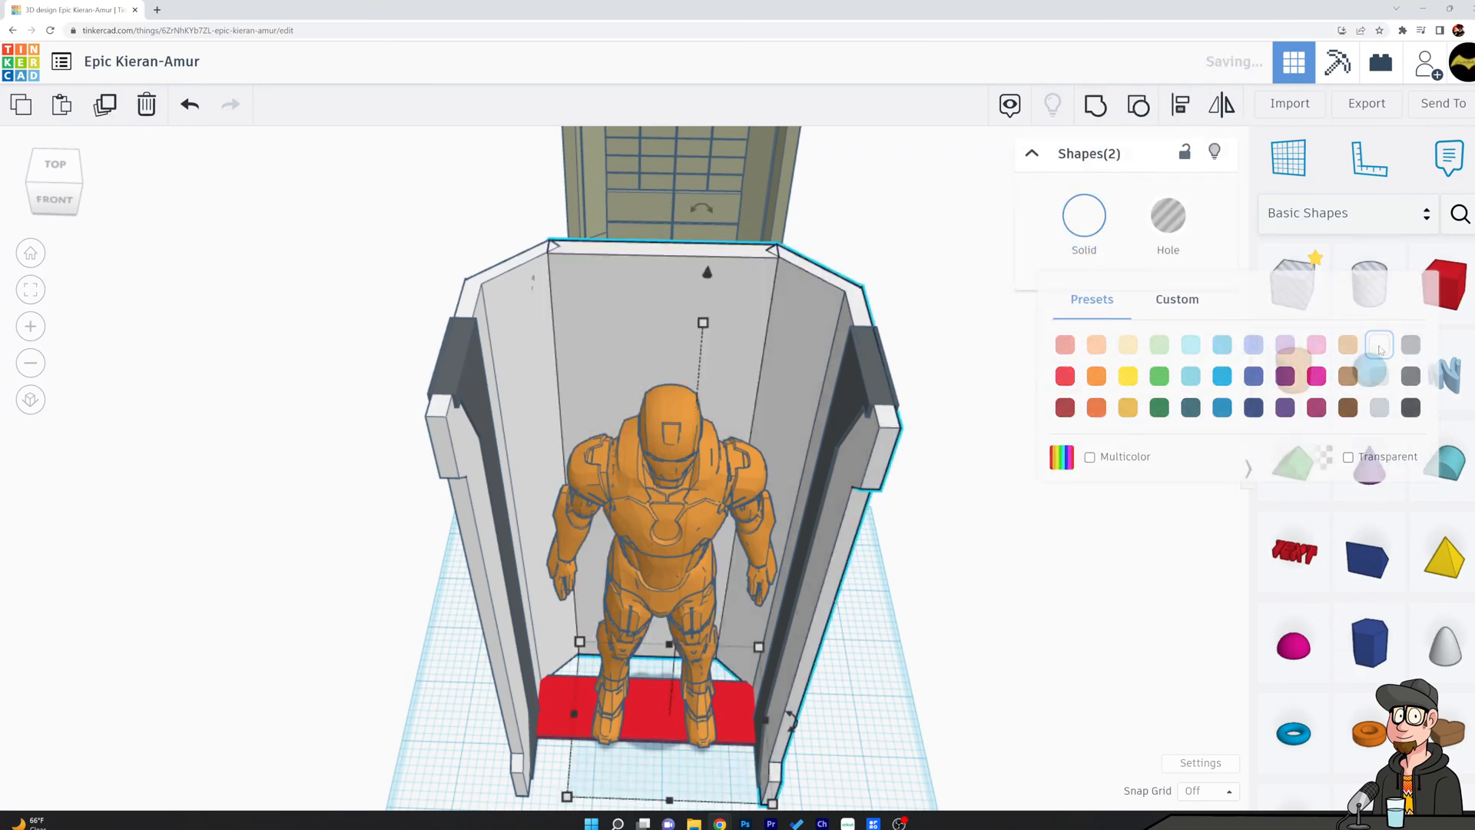
click(975, 302)
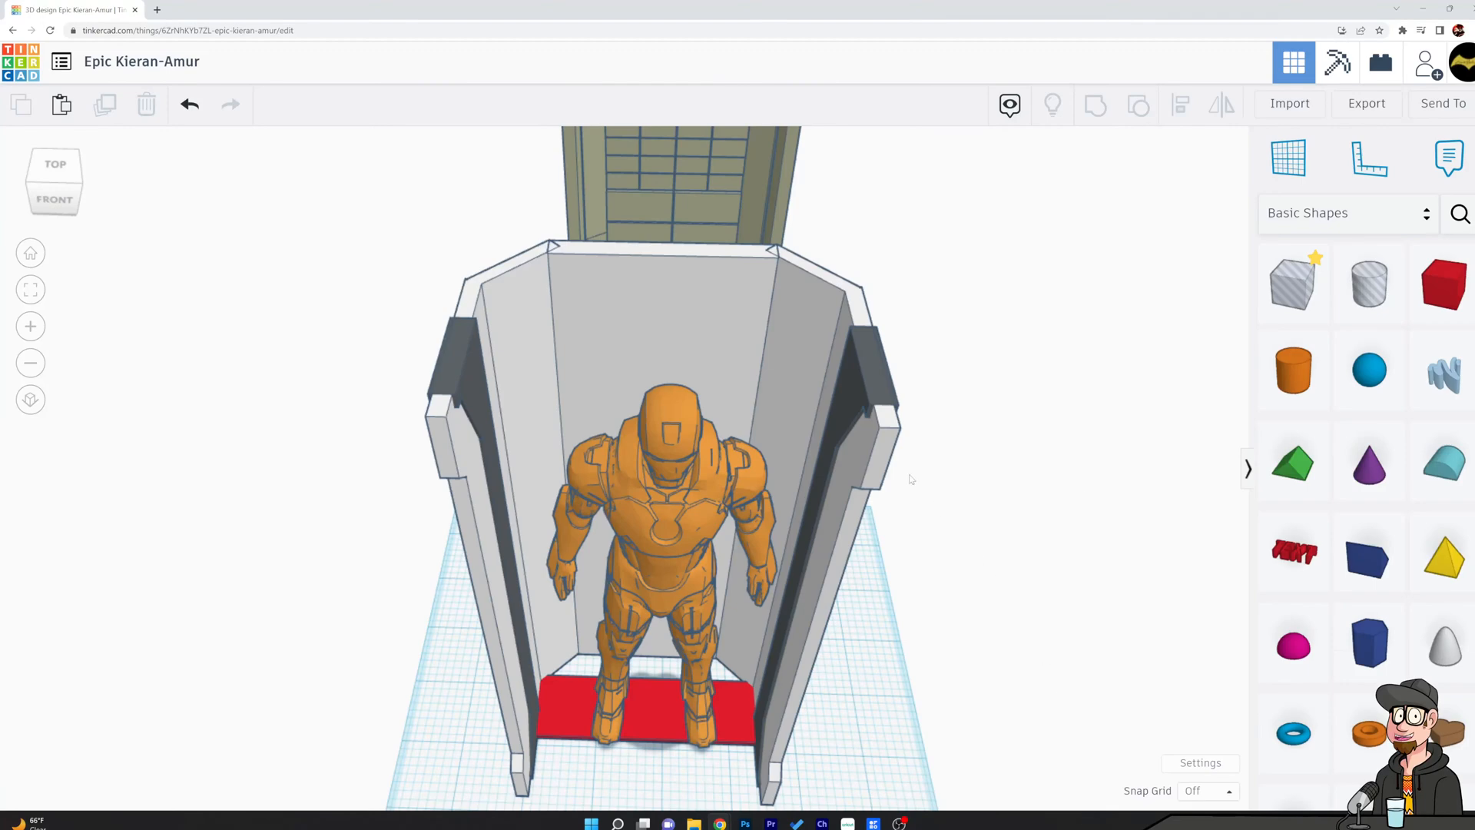
Try to widen the dark slab on the chamber's left side toward the rear to about 1.666.
right_drag(299, 329, 908, 286)
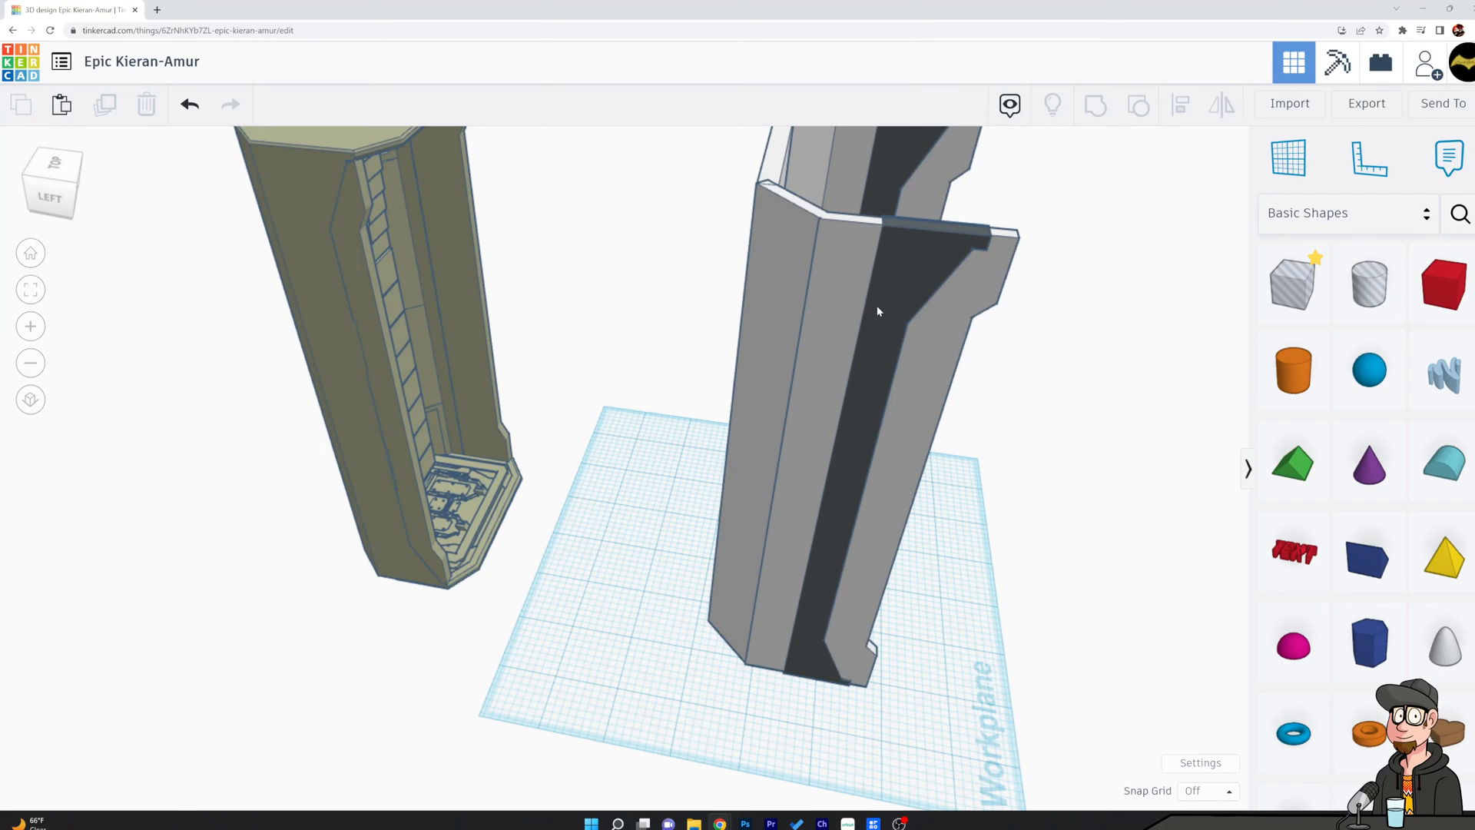
click(851, 432)
mouse_move(782, 670)
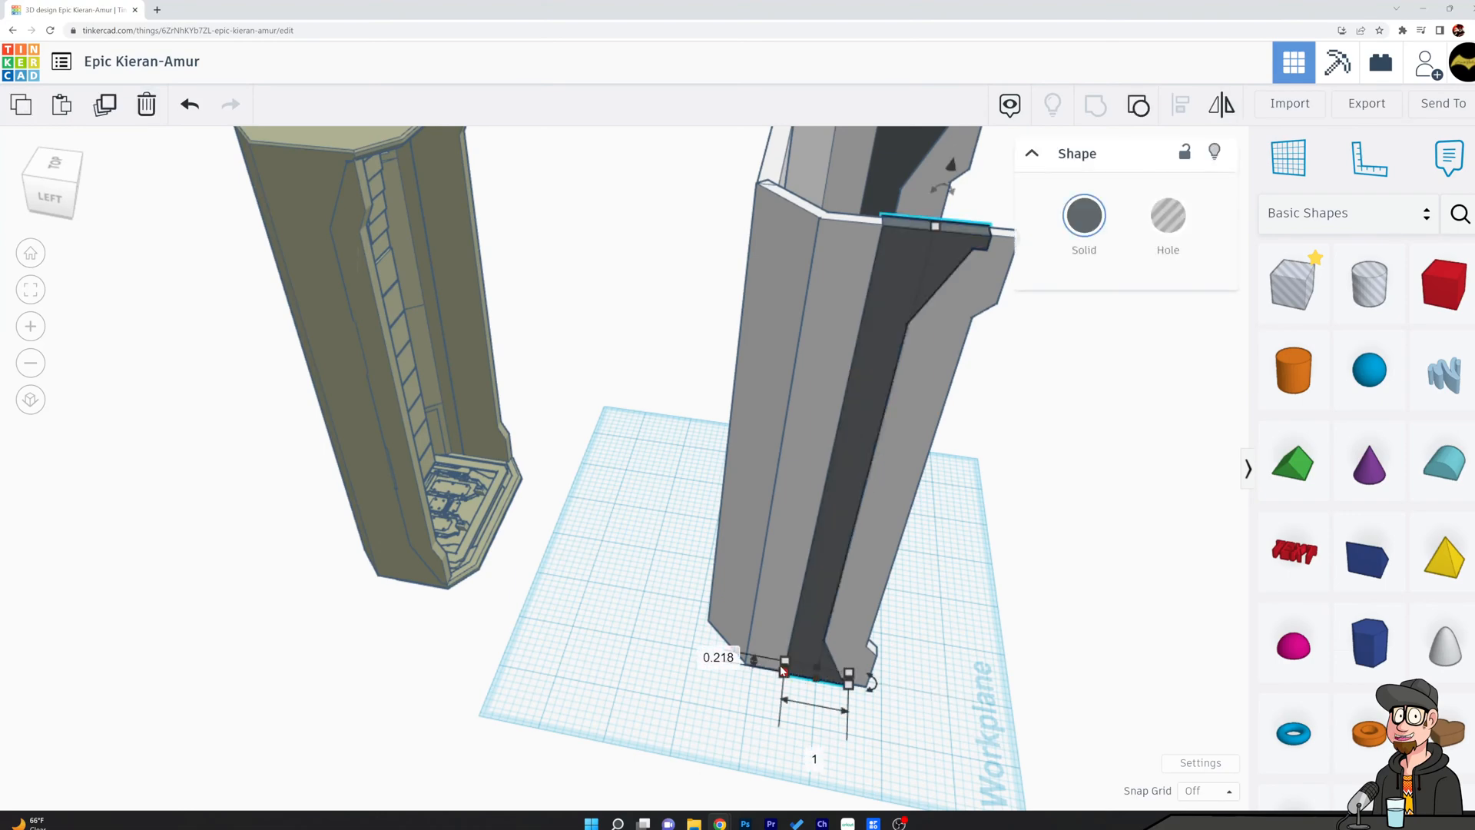
drag(782, 670, 741, 665)
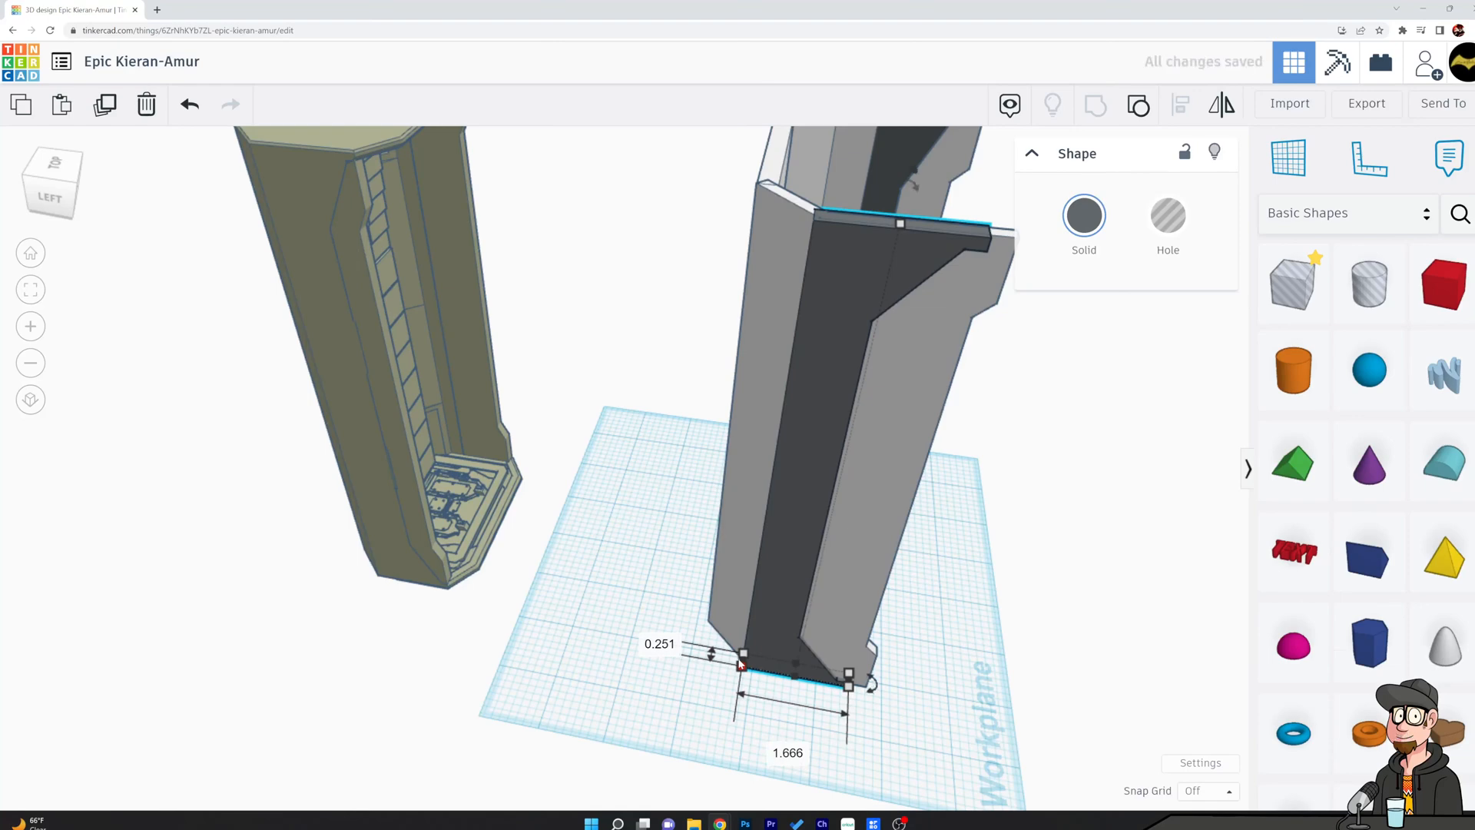
key(ctrl+z)
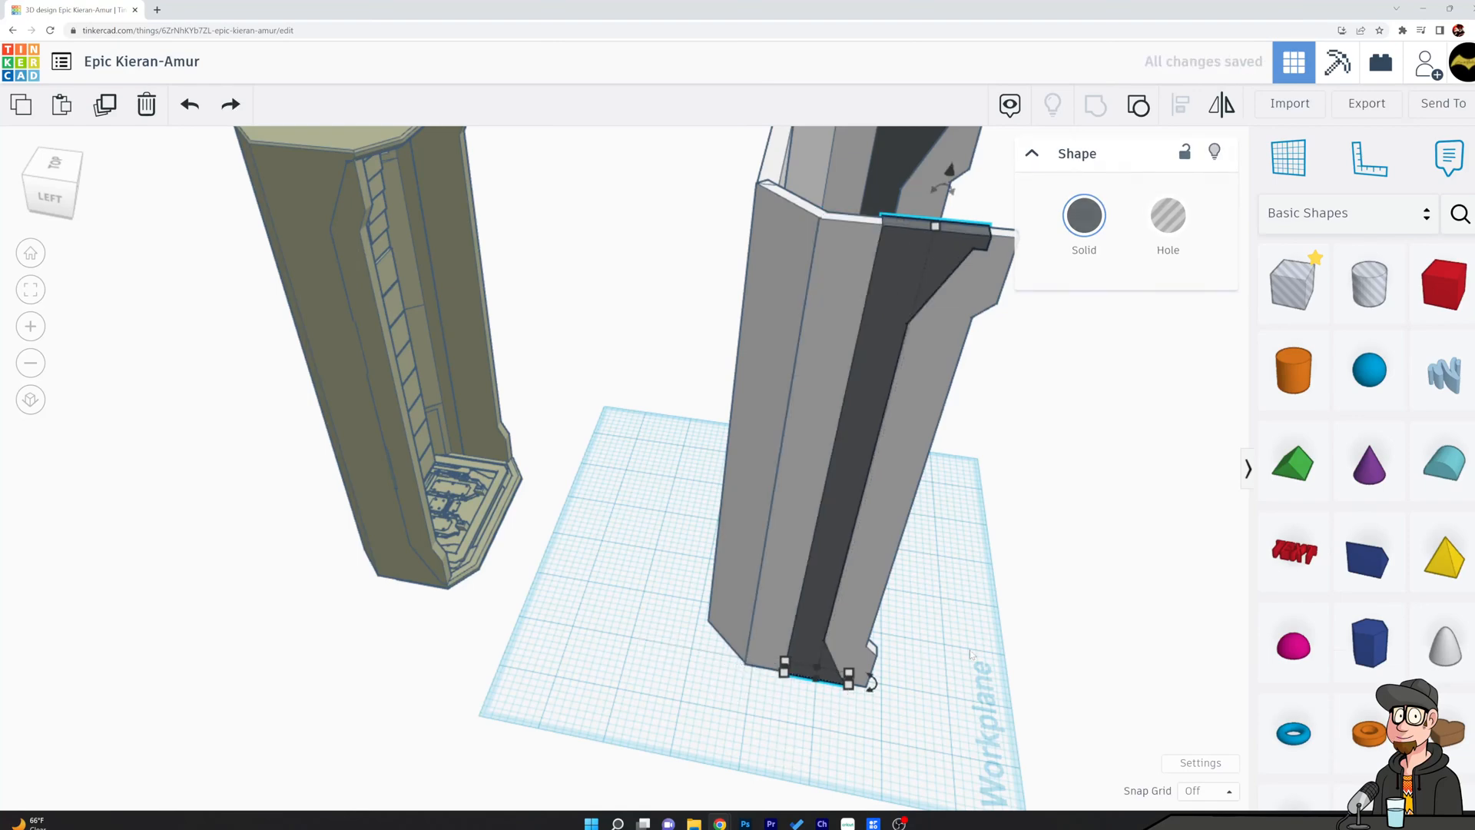
Widen the left dark slab rearward until it meets the edge of the angled rear panel.
right_drag(1045, 547, 1097, 562)
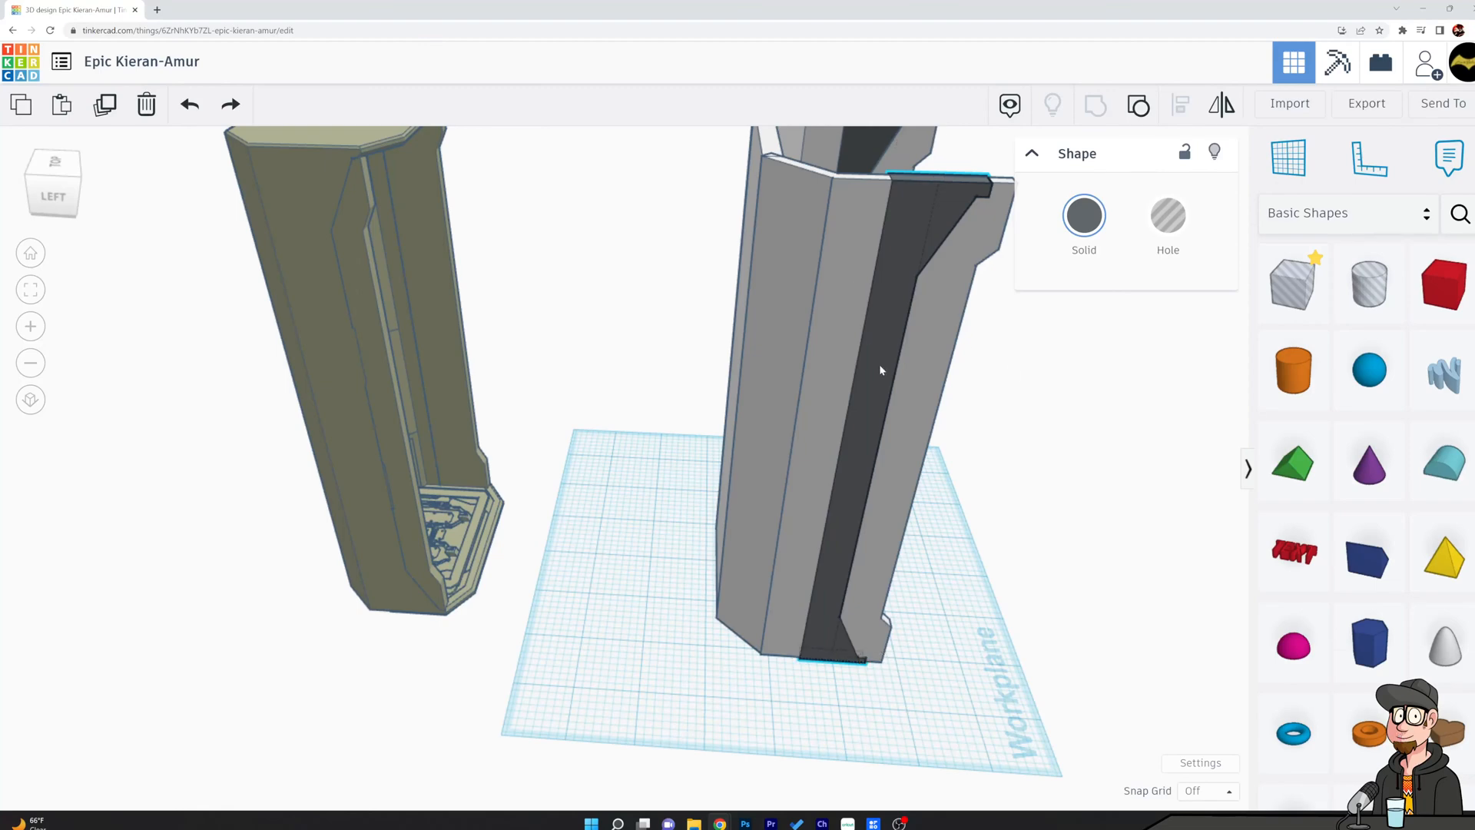
mouse_move(800, 654)
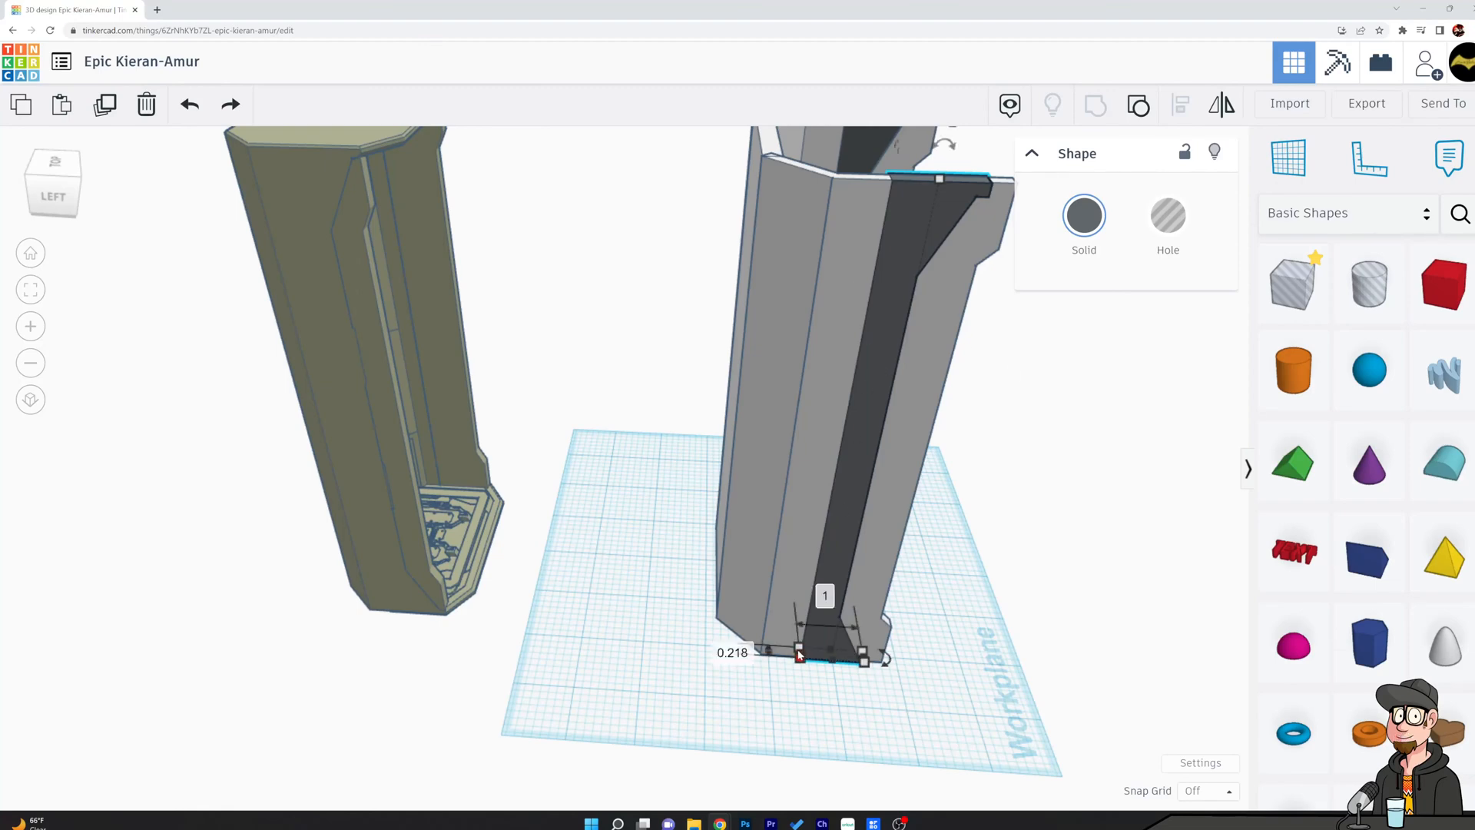
drag(800, 654, 757, 654)
Widen the dark slab on the chamber's right side rearward to the edge of its angled rear panel.
click(647, 520)
right_drag(646, 519, 676, 570)
right_drag(961, 565, 428, 652)
click(434, 653)
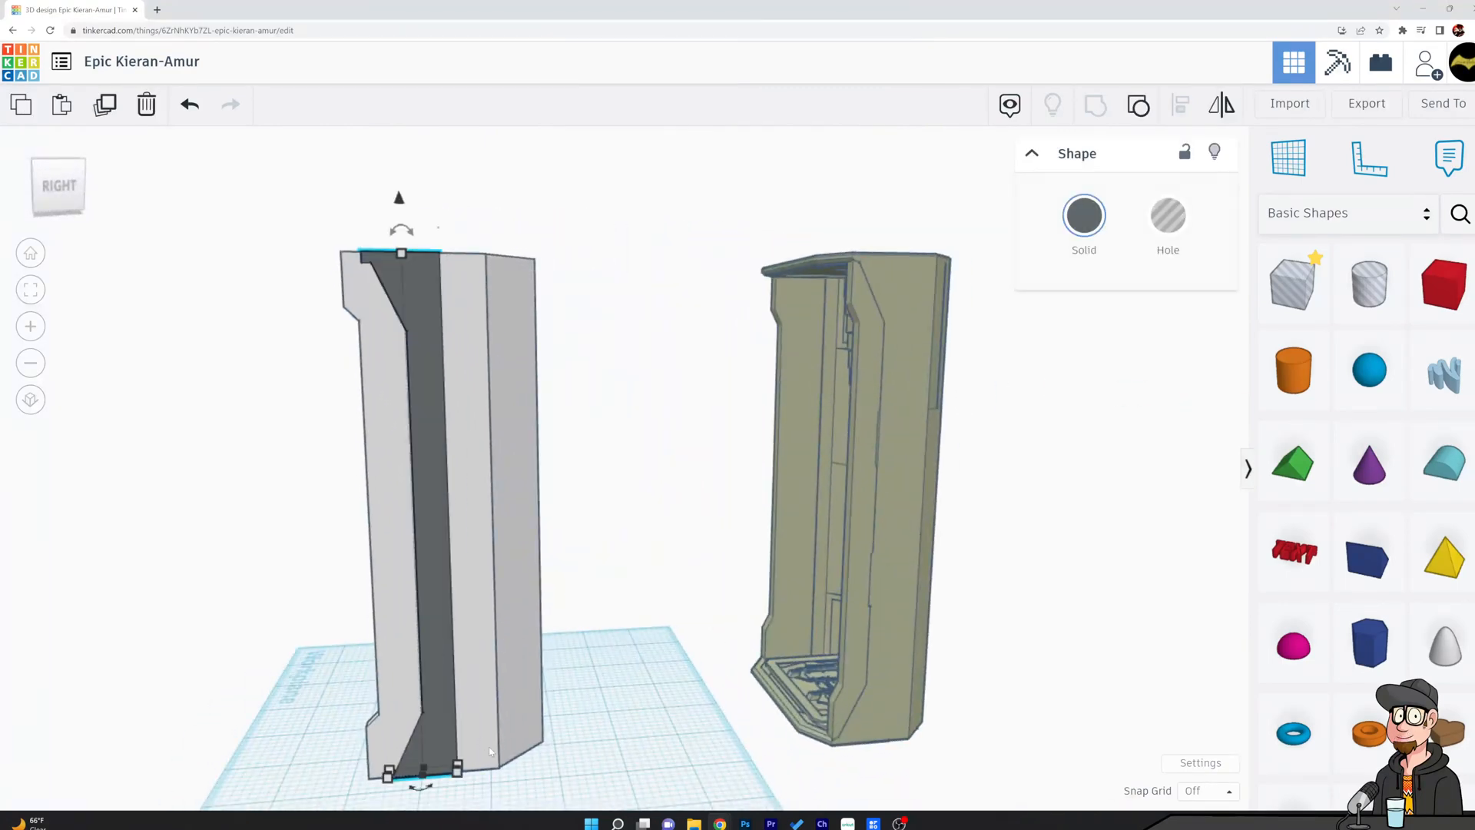
mouse_move(461, 771)
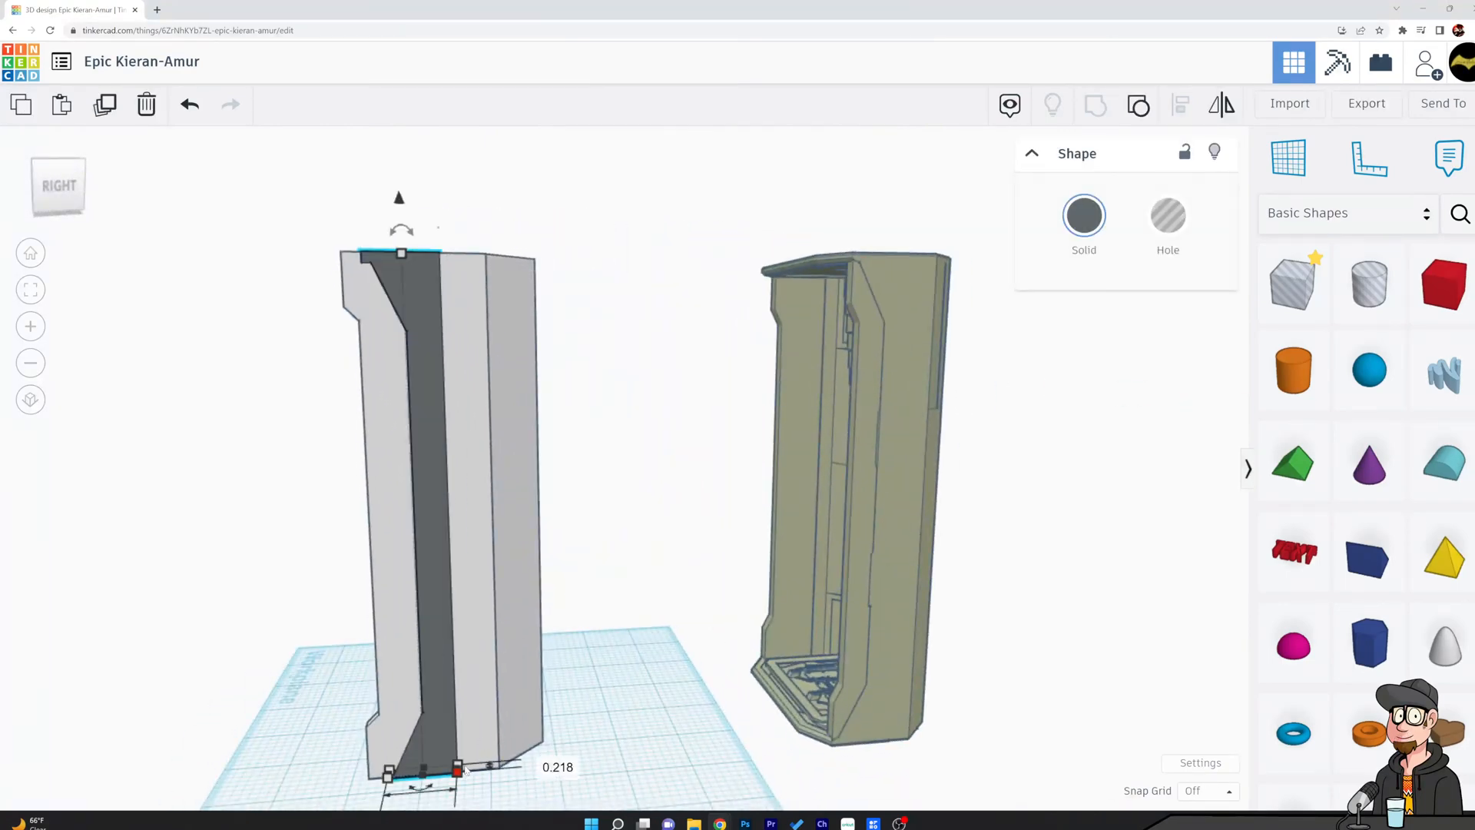
drag(466, 767, 505, 769)
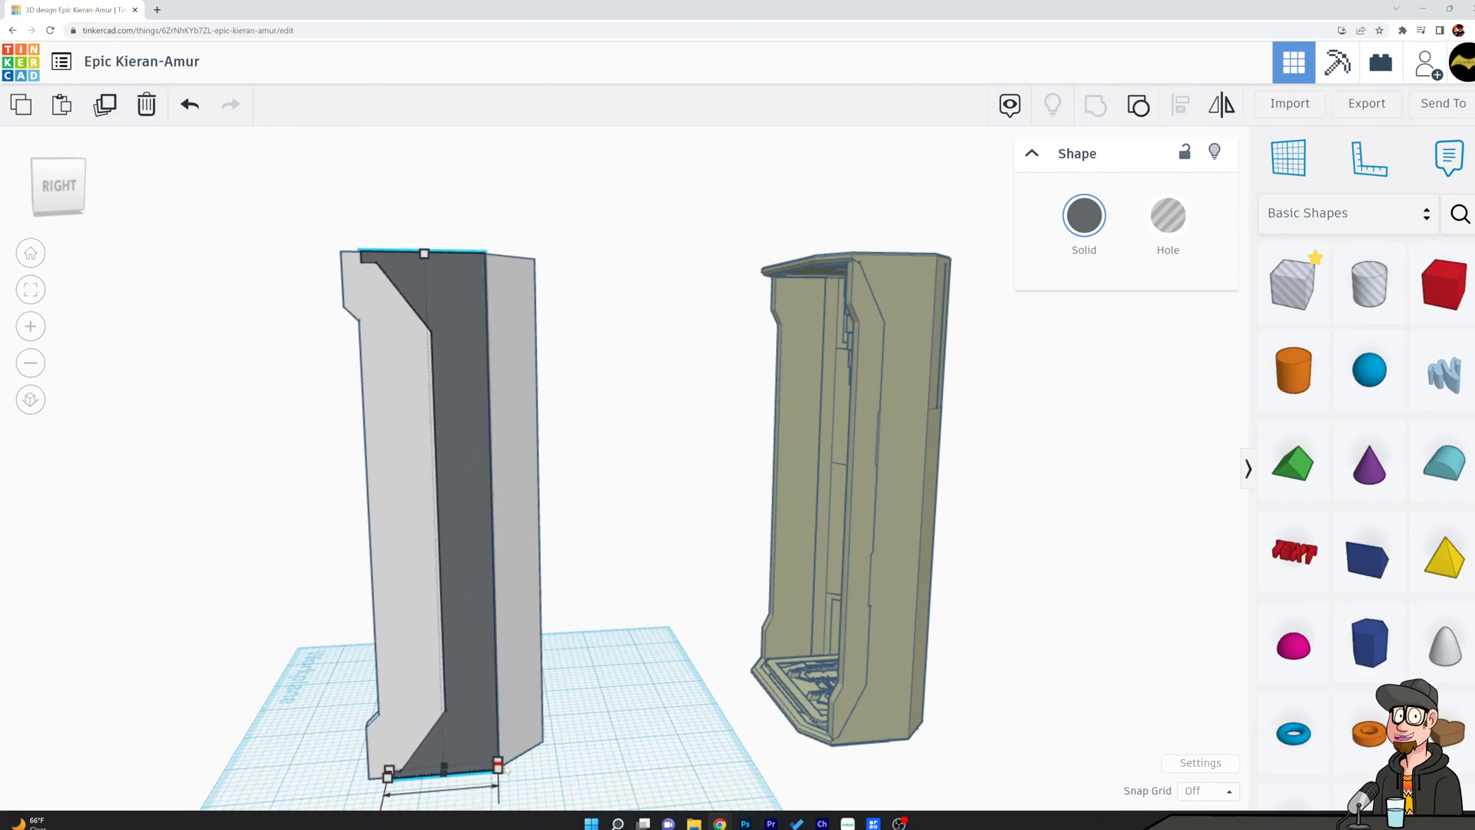
Undo the last adjustment of the right dark slab.
click(658, 463)
right_drag(658, 463, 845, 496)
scroll(688, 614, up, 3)
click(312, 301)
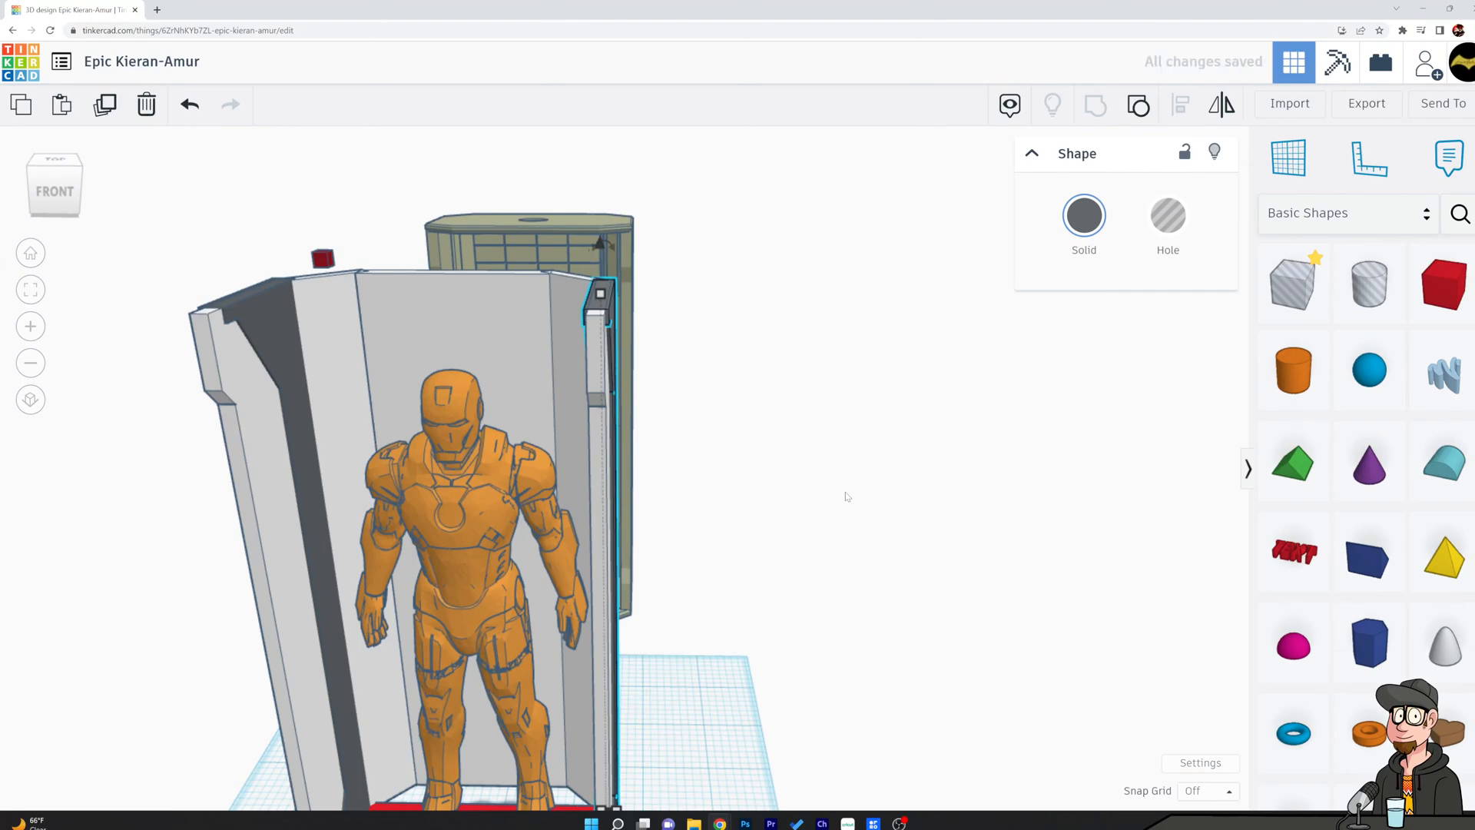
key(ctrl+z)
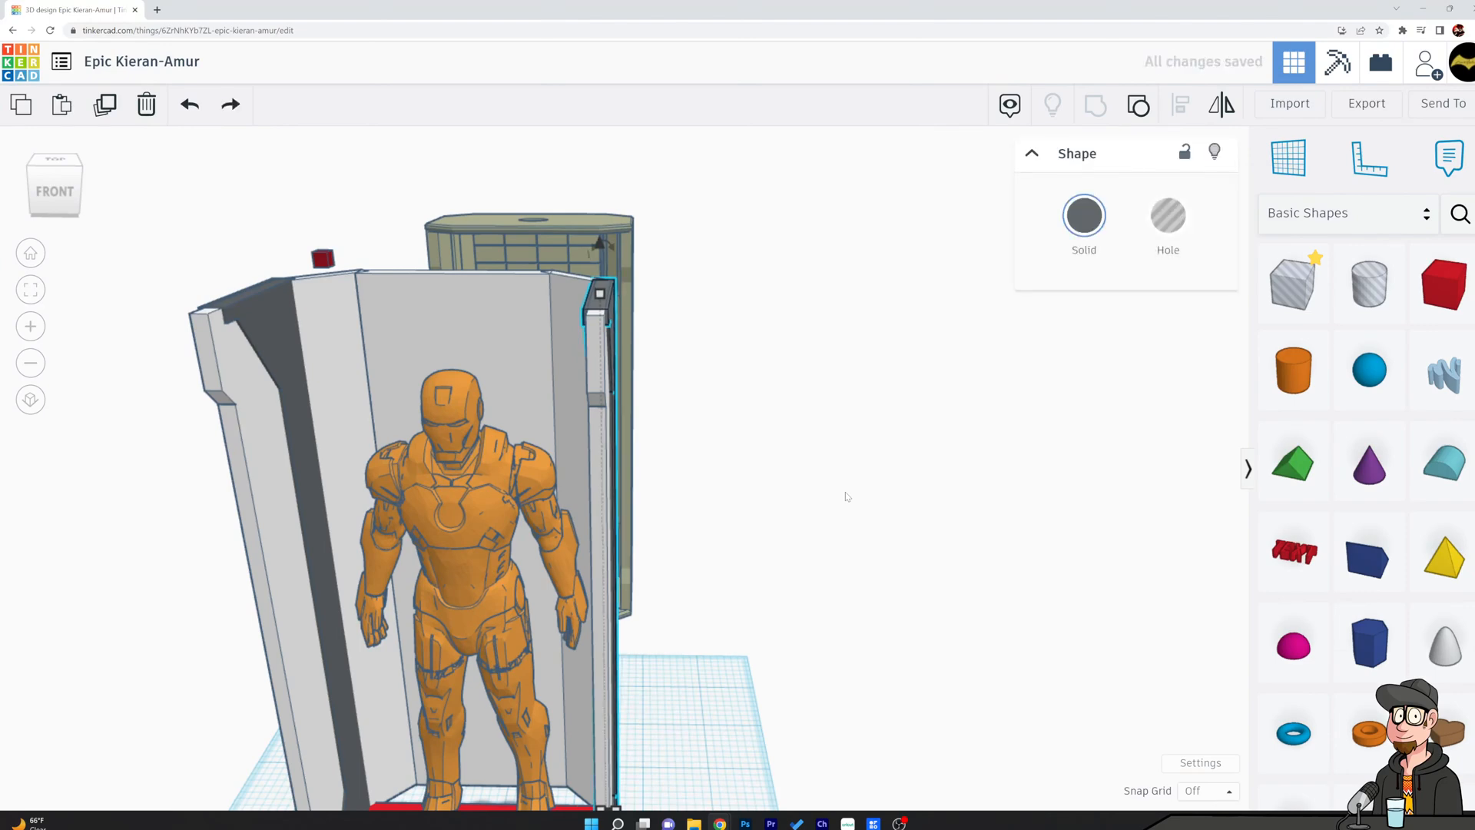
Group the two dark side slabs with the left panels and the back wall into one shape.
right_drag(312, 338, 1000, 342)
click(336, 215)
right_drag(1035, 355, 434, 219)
scroll(624, 407, down, 2)
right_drag(853, 473, 592, 332)
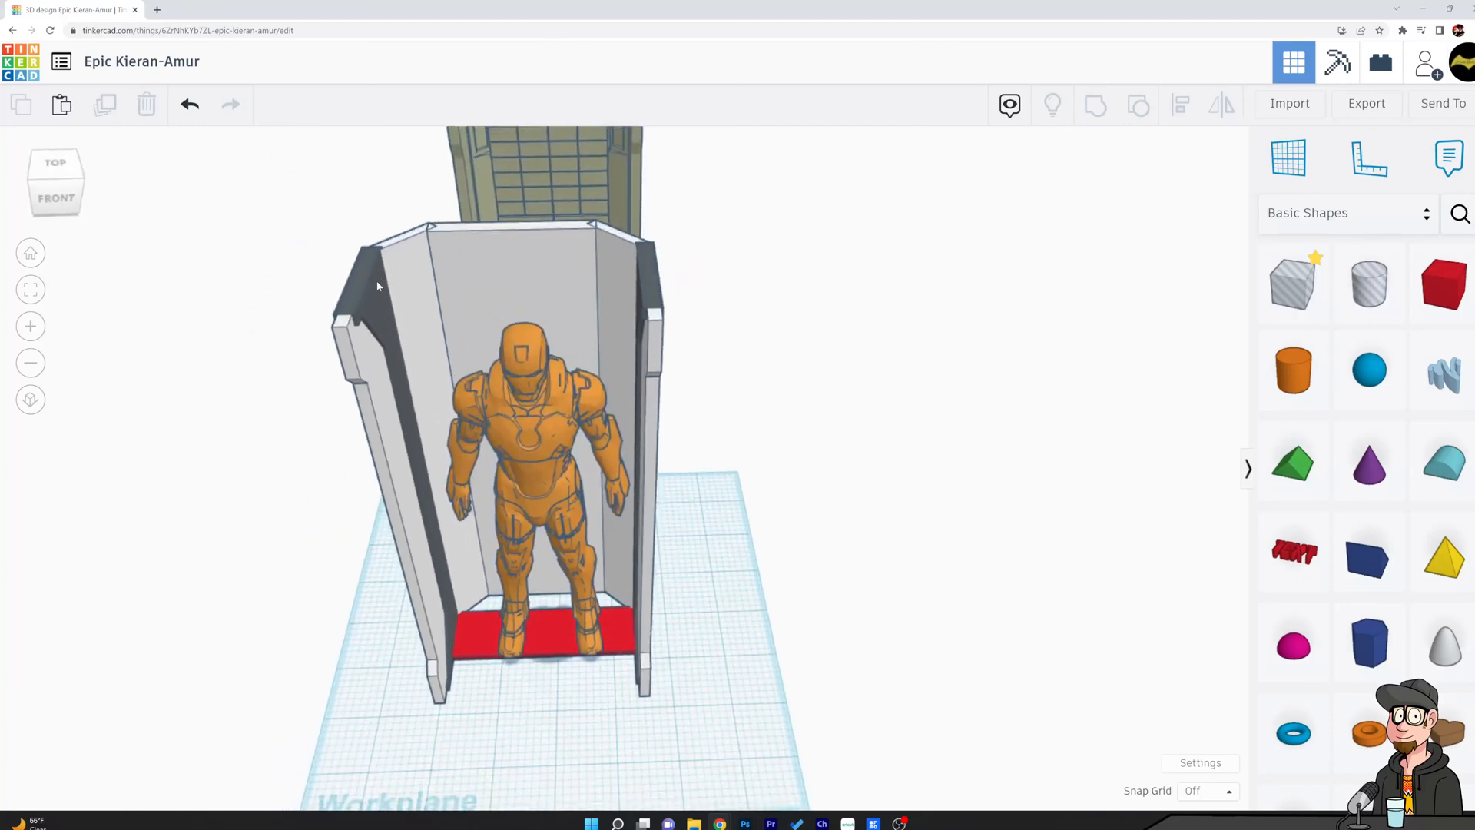
click(377, 286)
shift+click(409, 264)
shift+click(524, 262)
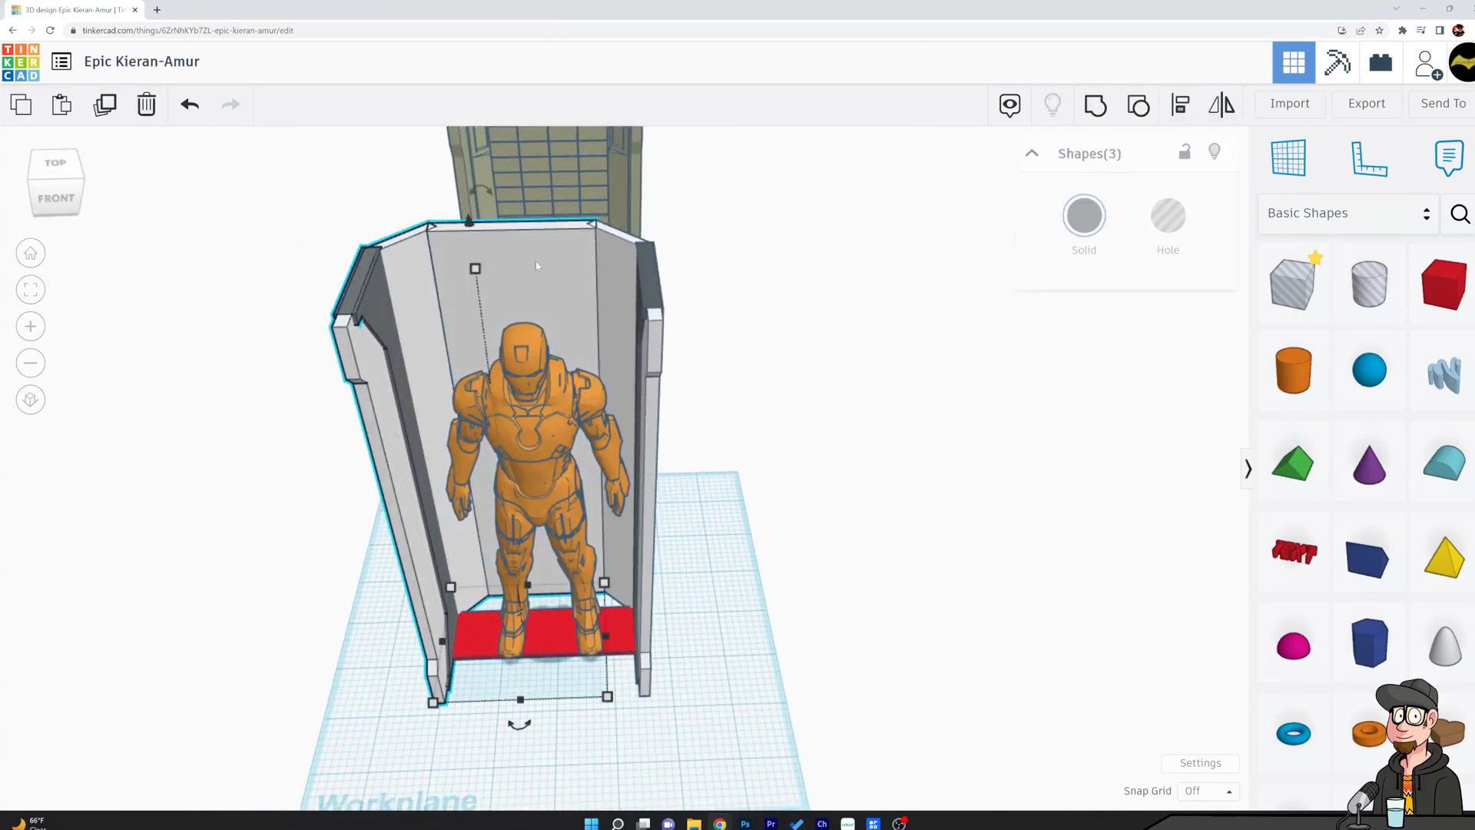
shift+click(647, 277)
right_drag(771, 405, 779, 377)
click(1102, 114)
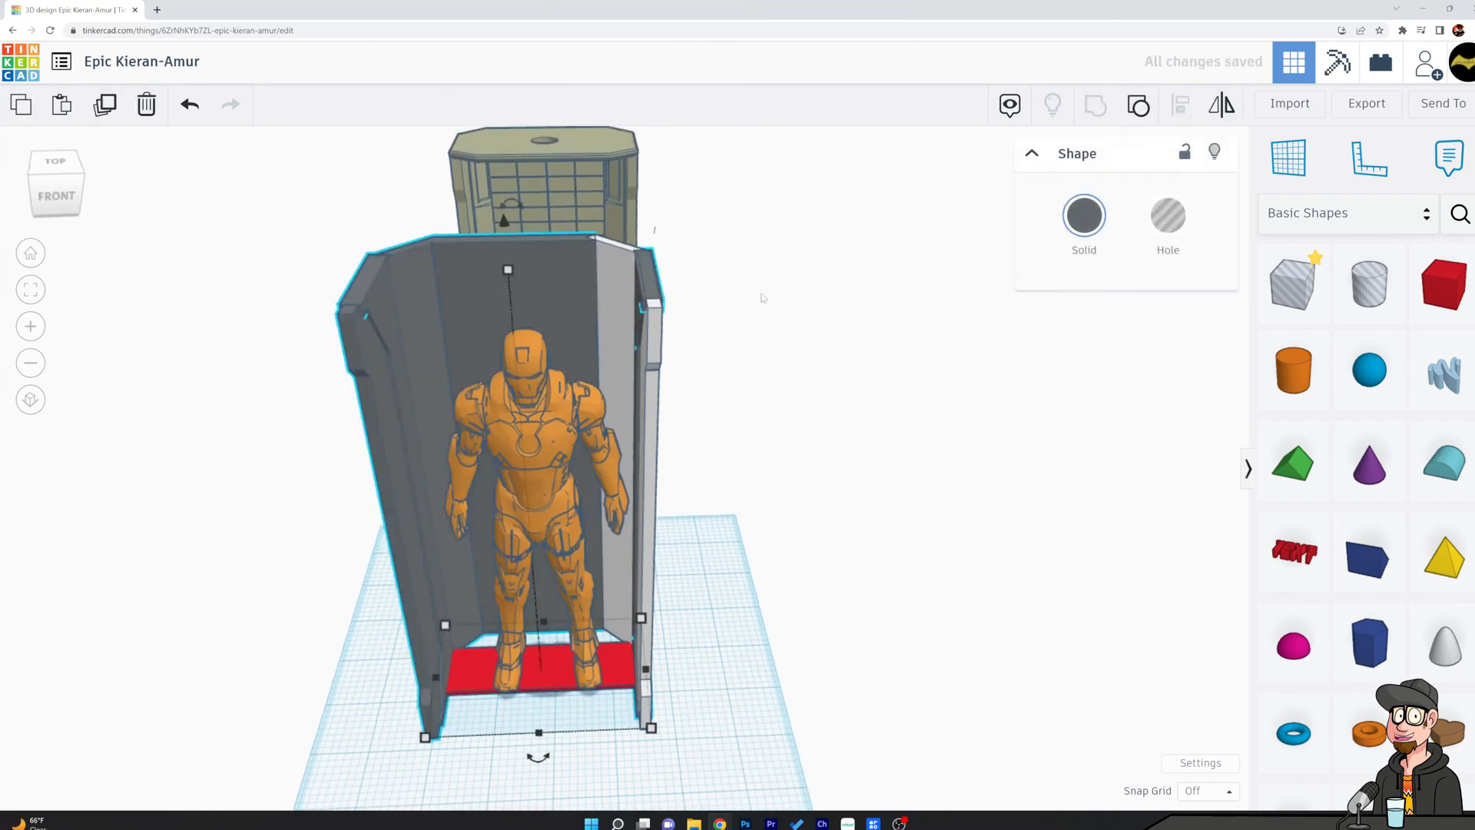
Group the remaining right-hand panels with the chamber shell and color the whole group white.
click(618, 262)
click(647, 278)
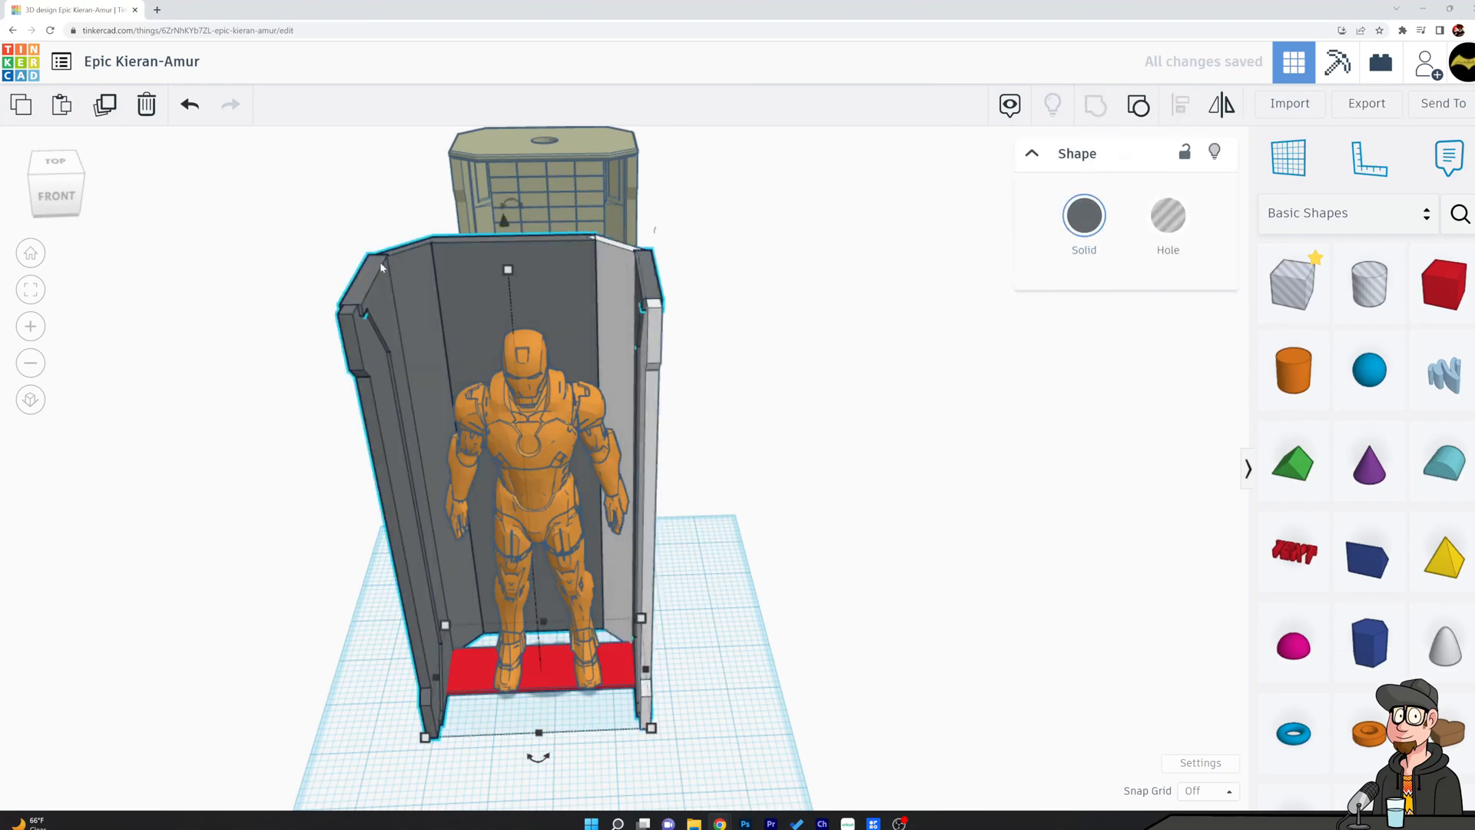
shift+click(612, 267)
key(ctrl+g)
click(1084, 216)
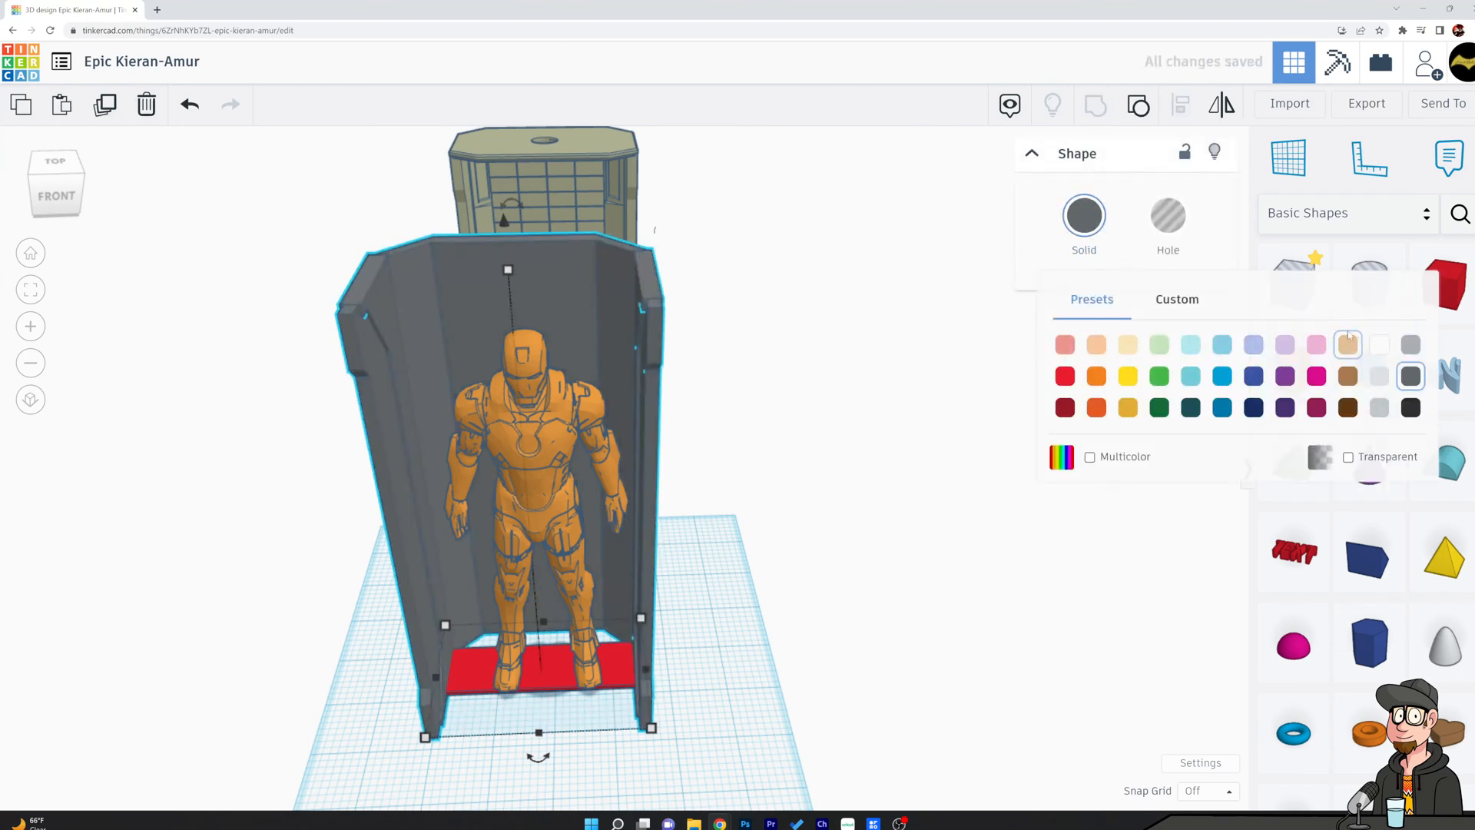
click(1379, 346)
click(891, 281)
Move the orange figure out of the chamber to the empty area well to its right.
right_drag(875, 280, 783, 572)
drag(621, 461, 1097, 463)
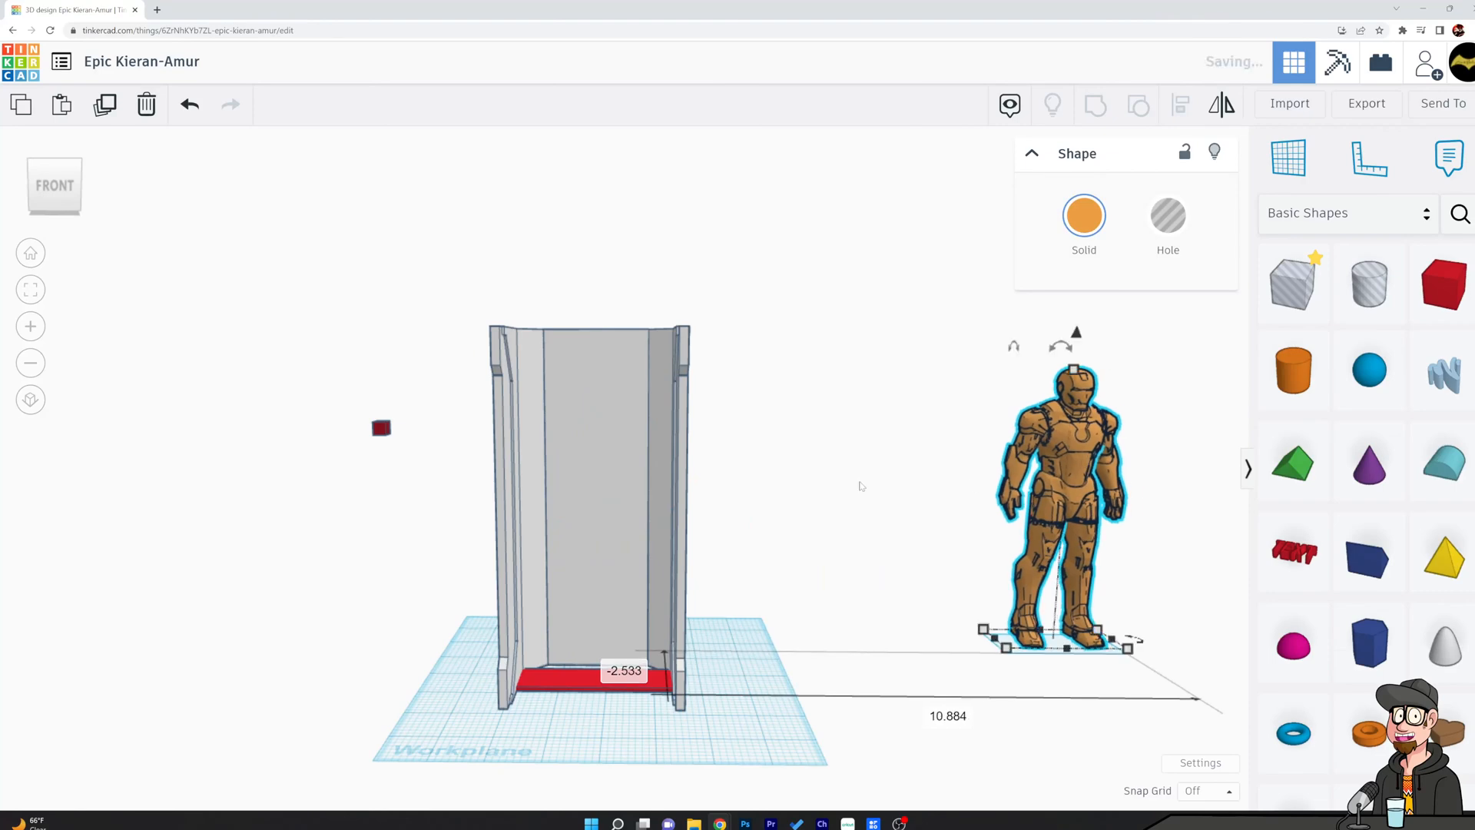
click(784, 437)
Add a red box on the workplane beside the chamber and thin it to about 0.51.
right_drag(784, 438, 681, 656)
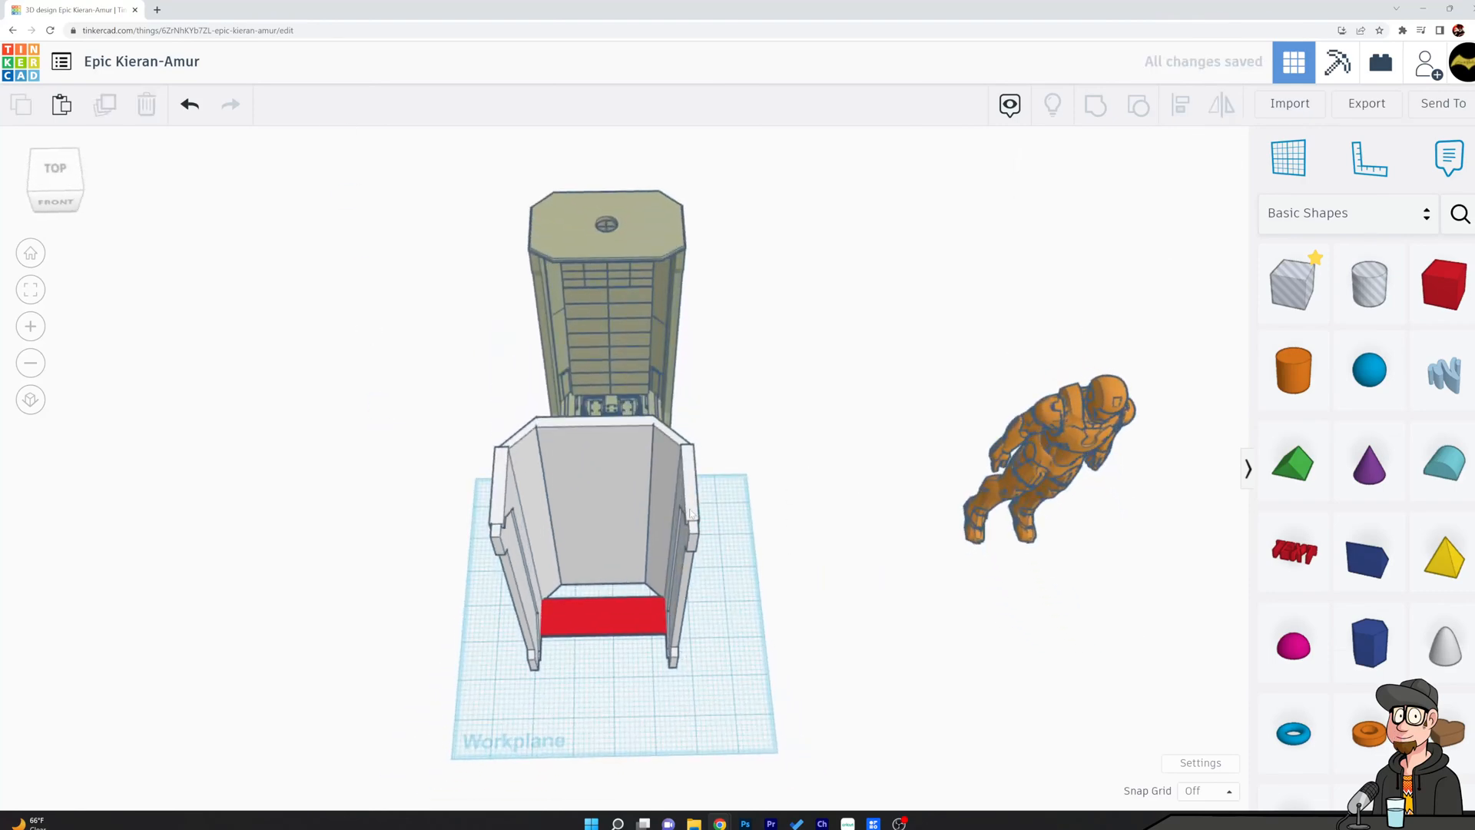
right_drag(778, 473, 613, 286)
right_drag(800, 477, 724, 415)
drag(1431, 282, 783, 701)
right_drag(783, 686, 641, 705)
mouse_move(636, 700)
mouse_down()
mouse_move(626, 734)
mouse_move(640, 726)
mouse_up()
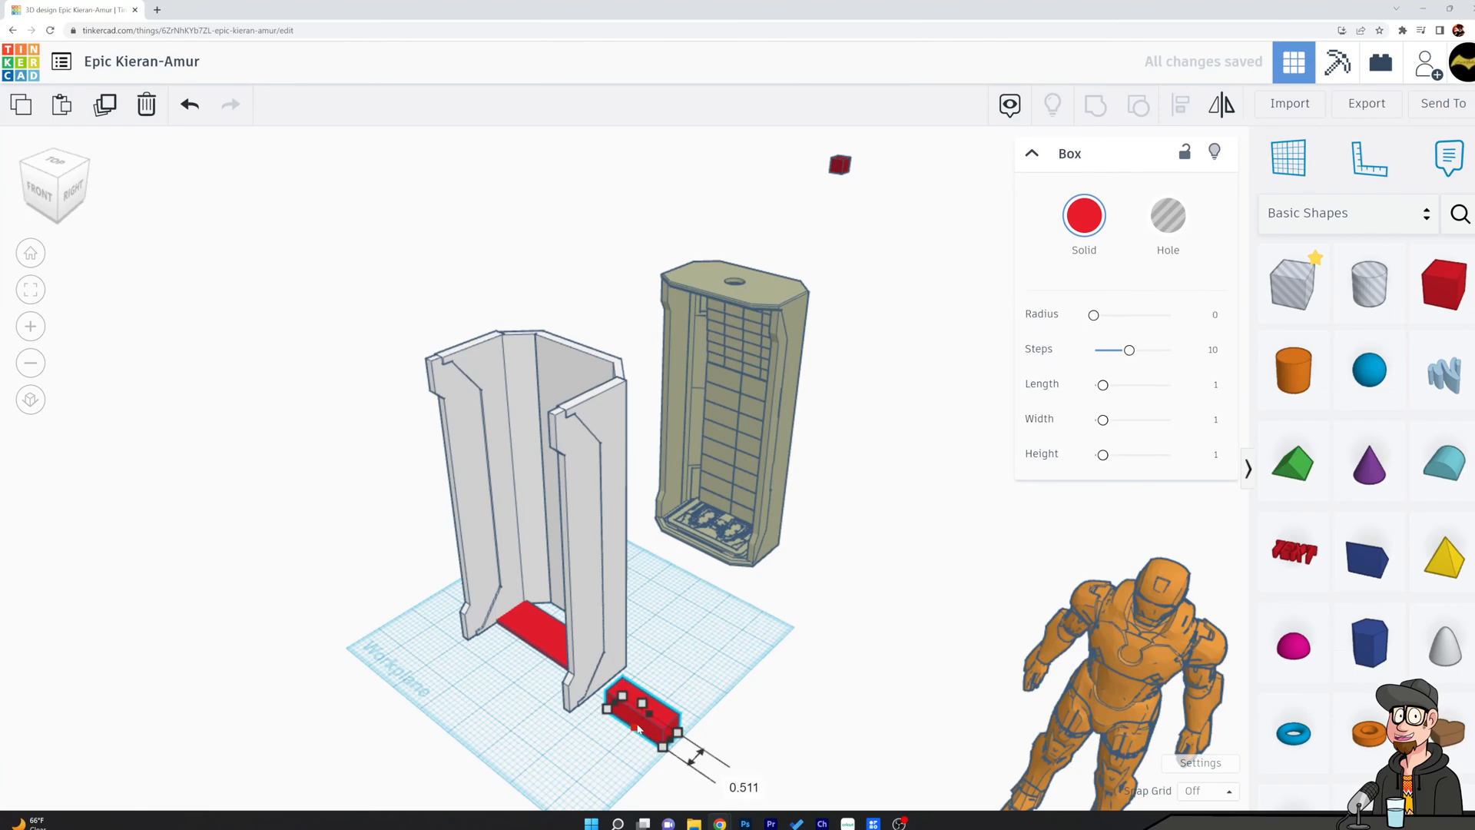
Place the red box against the left half of the back wall's foot, sized about 1.104 wide and 0.152 thick.
right_drag(699, 690, 807, 697)
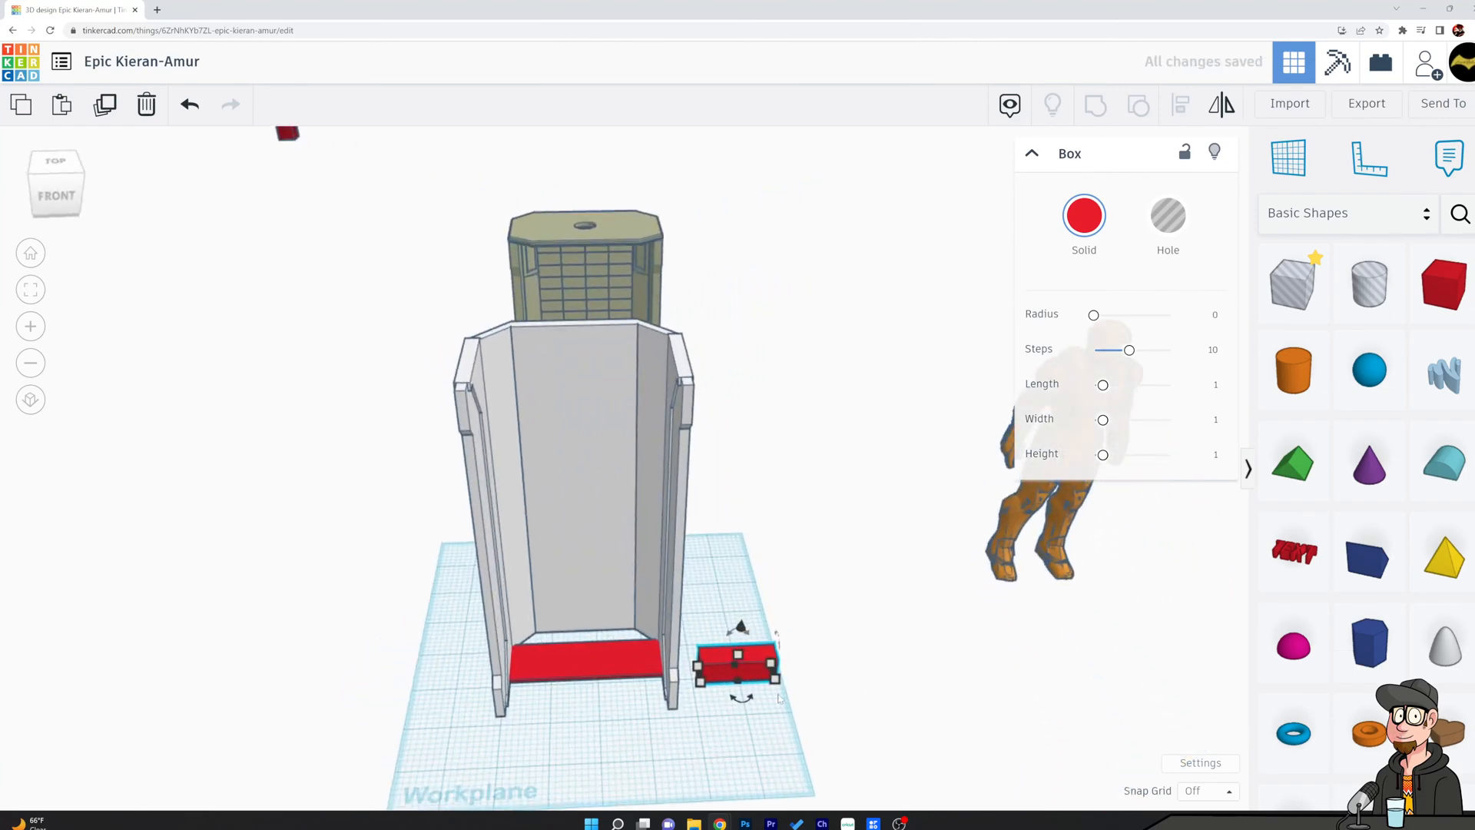
scroll(779, 696, up, 2)
drag(733, 682, 540, 612)
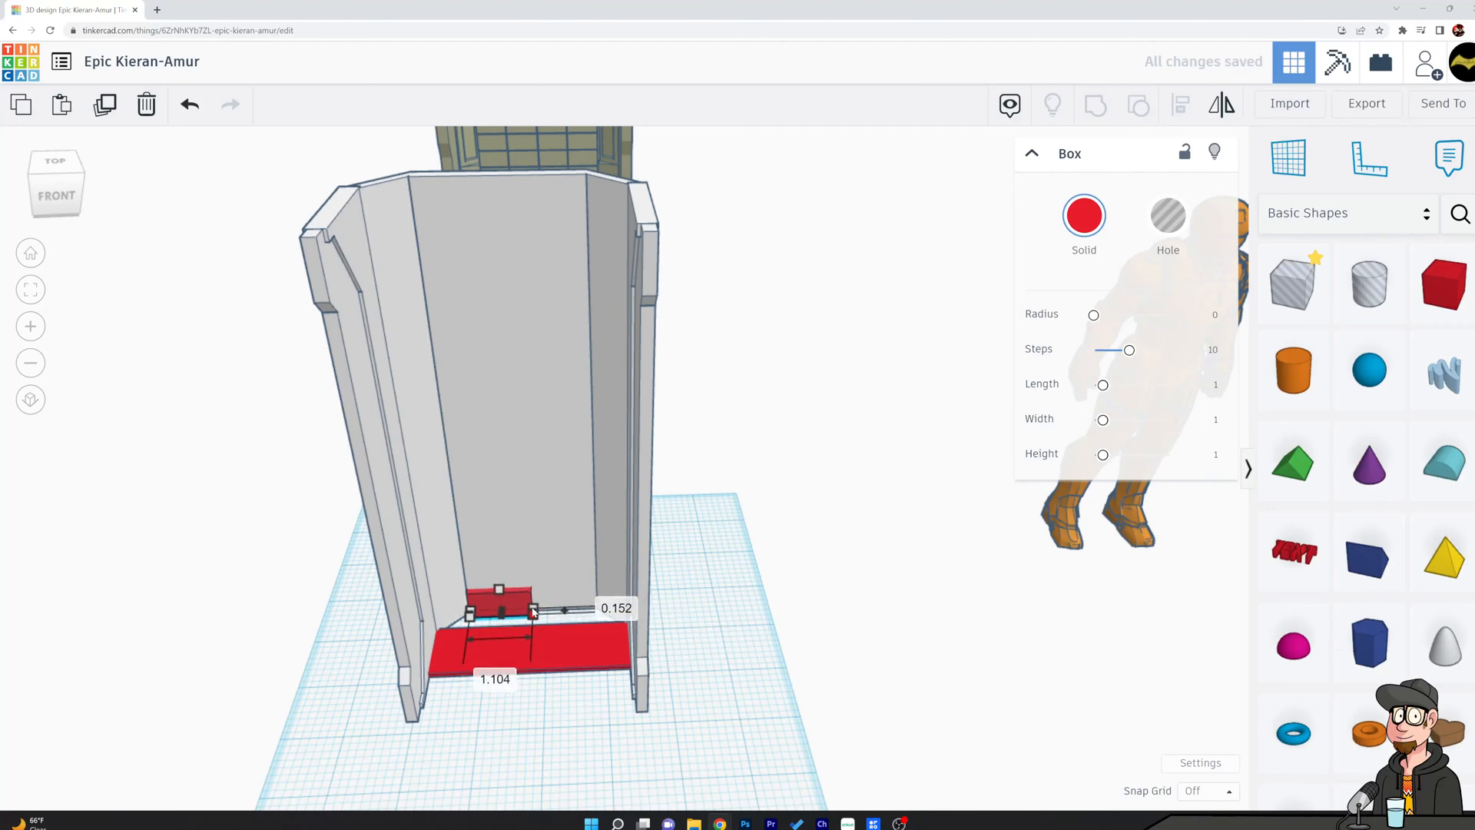
click(786, 593)
Duplicate the red box and shift the copy right to fill the other half of the back wall's foot.
click(502, 607)
key(ctrl+d)
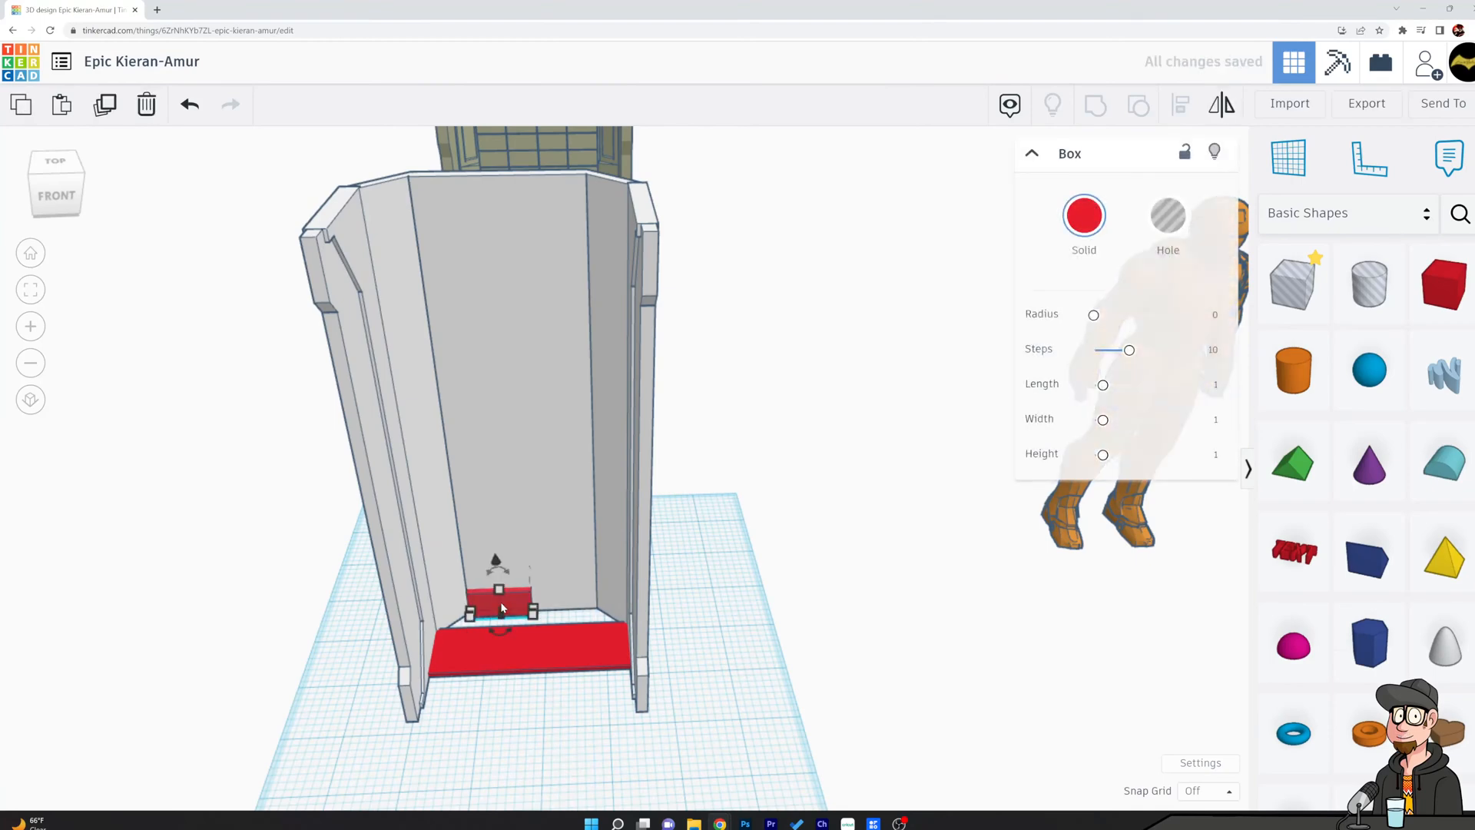
key(Right)
key(Right)
key(Right)
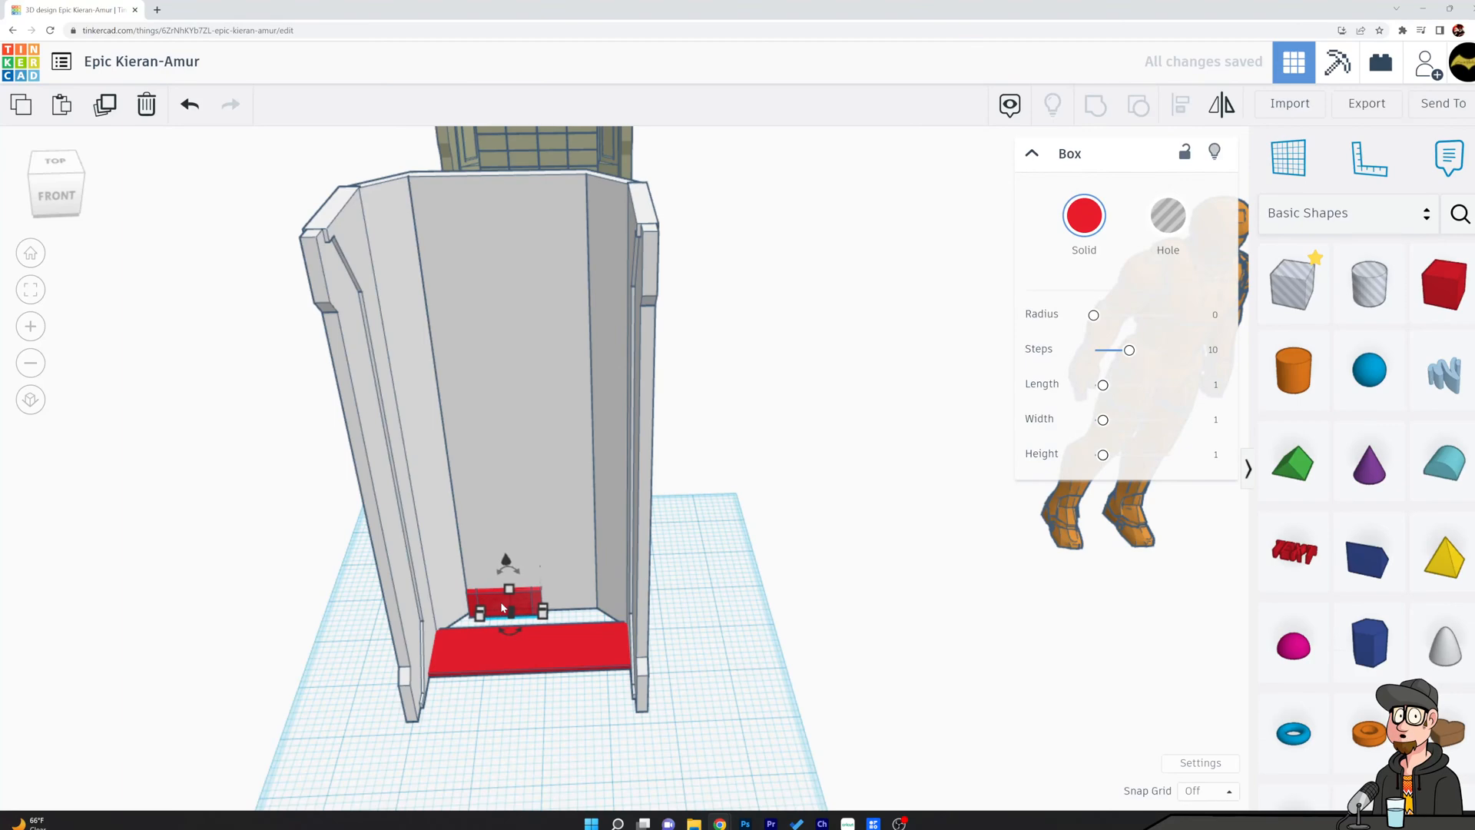
key(Right)
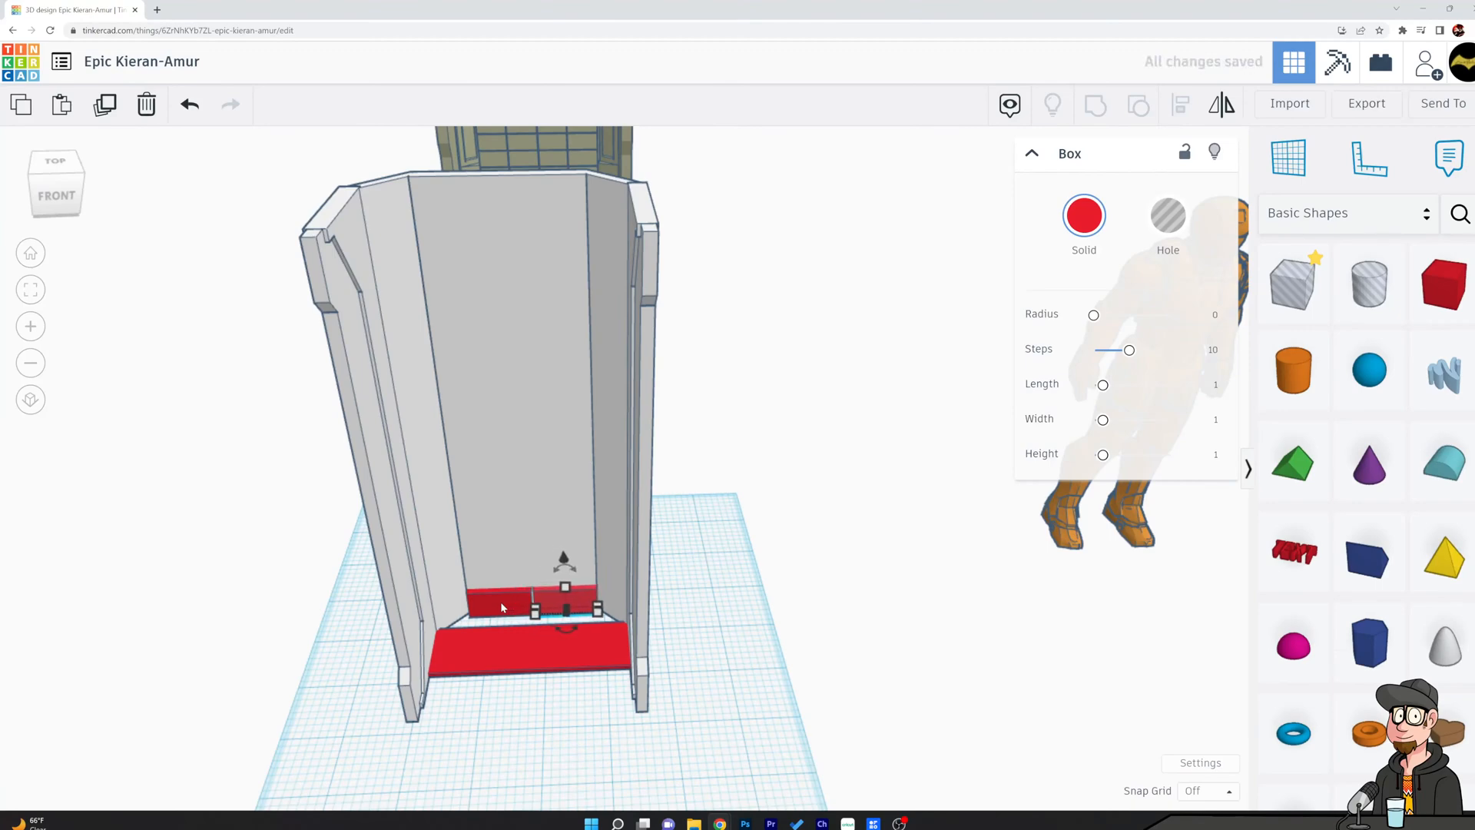
click(360, 580)
Nudge the right red box slightly outward to leave a narrow gap between the two boxes.
scroll(464, 665, up, 6)
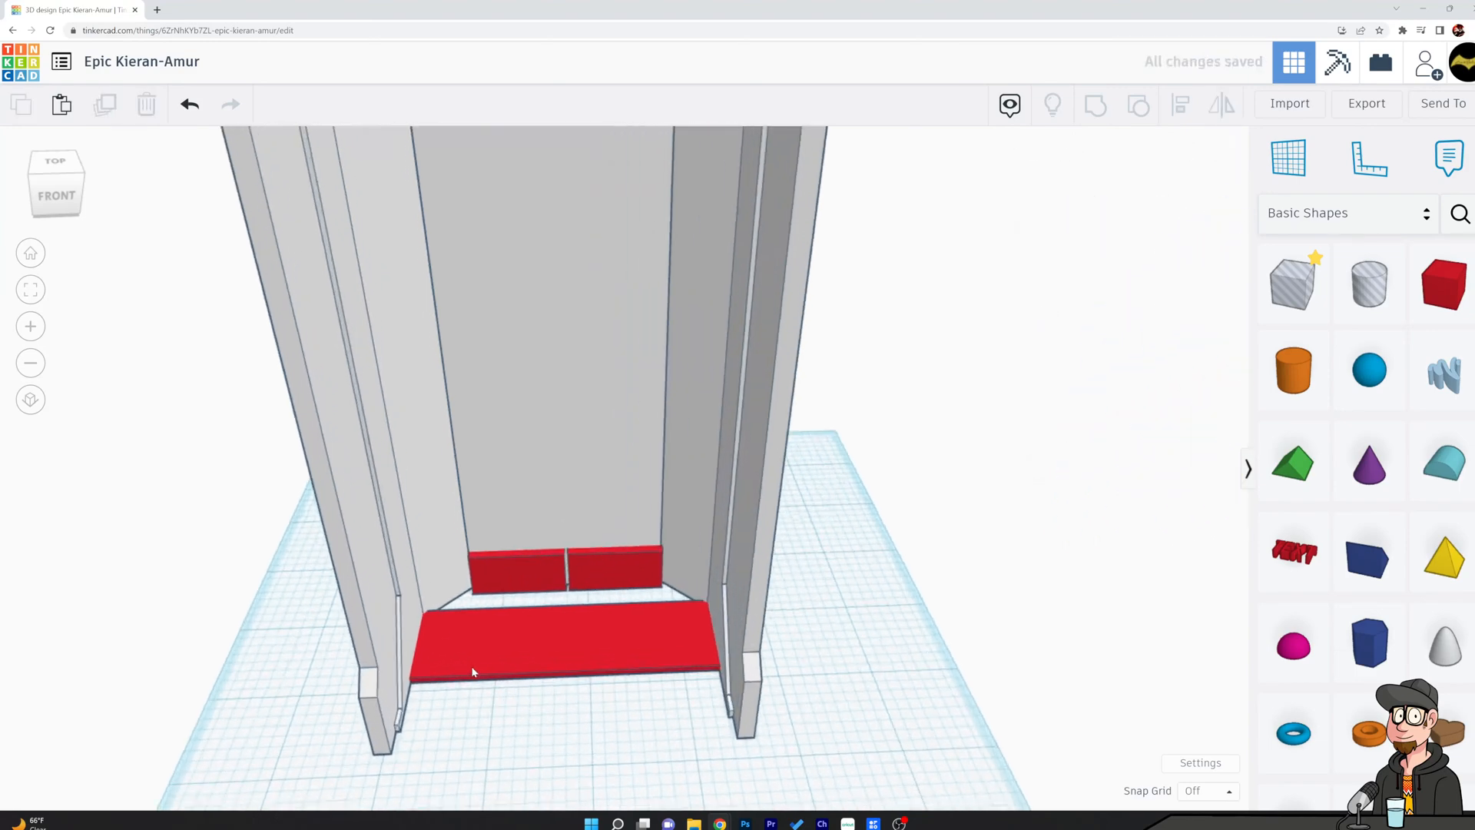
right_drag(766, 580, 756, 653)
click(712, 443)
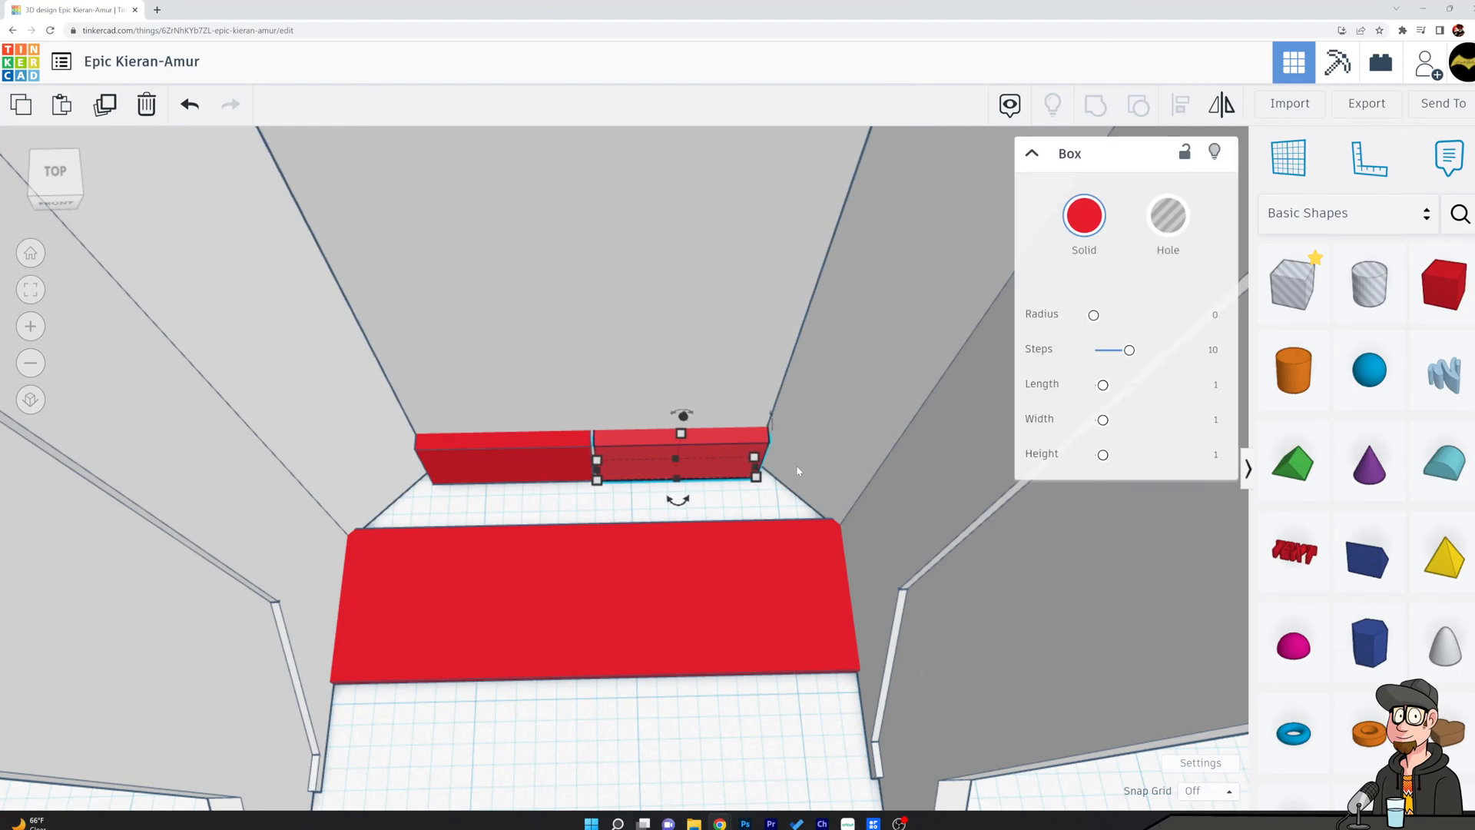
shift+click(546, 441)
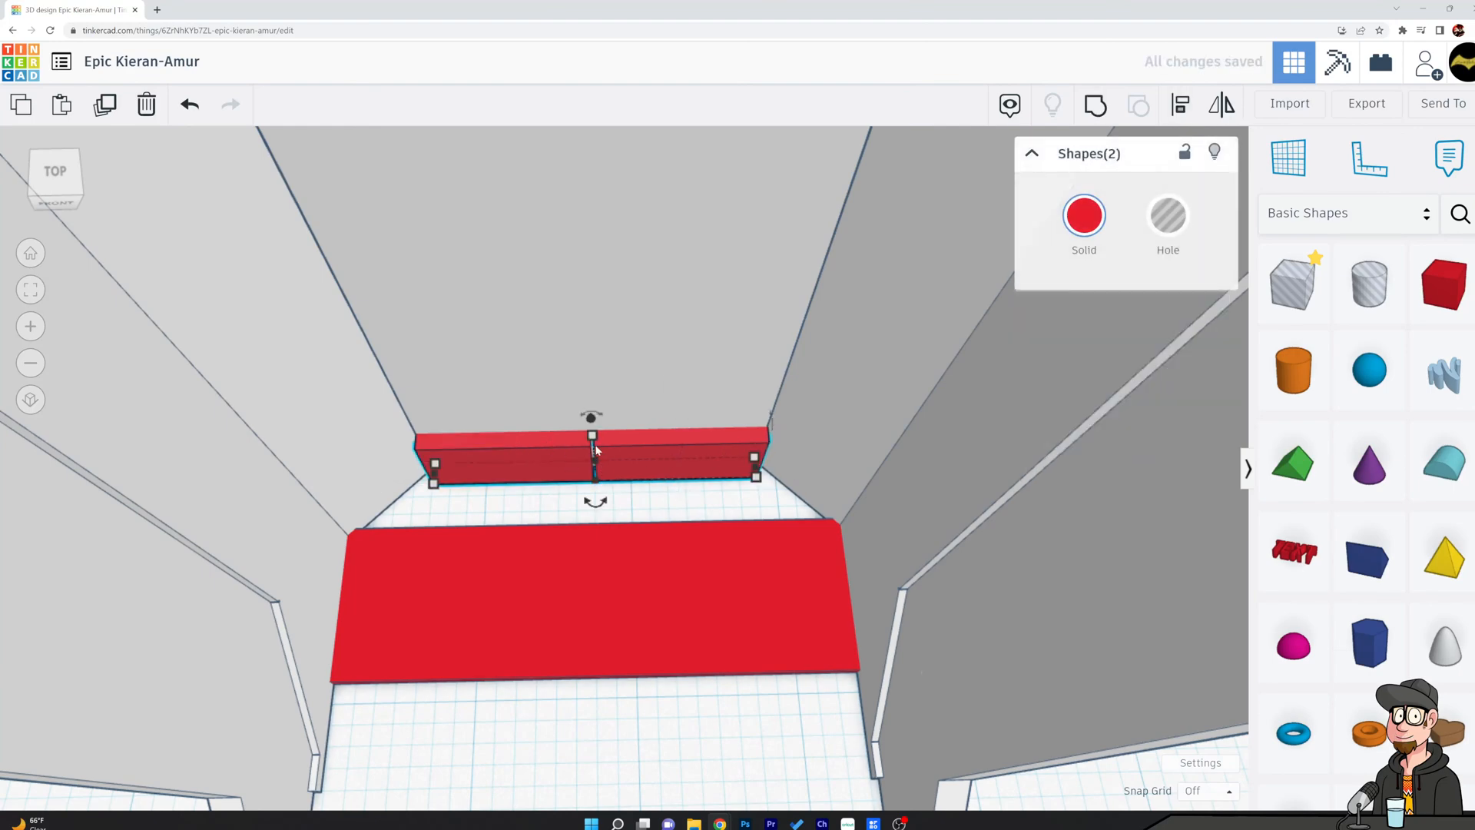
right_drag(660, 485, 619, 435)
shift+drag(593, 477, 593, 483)
click(698, 505)
key(Right)
key(Right)
click(559, 501)
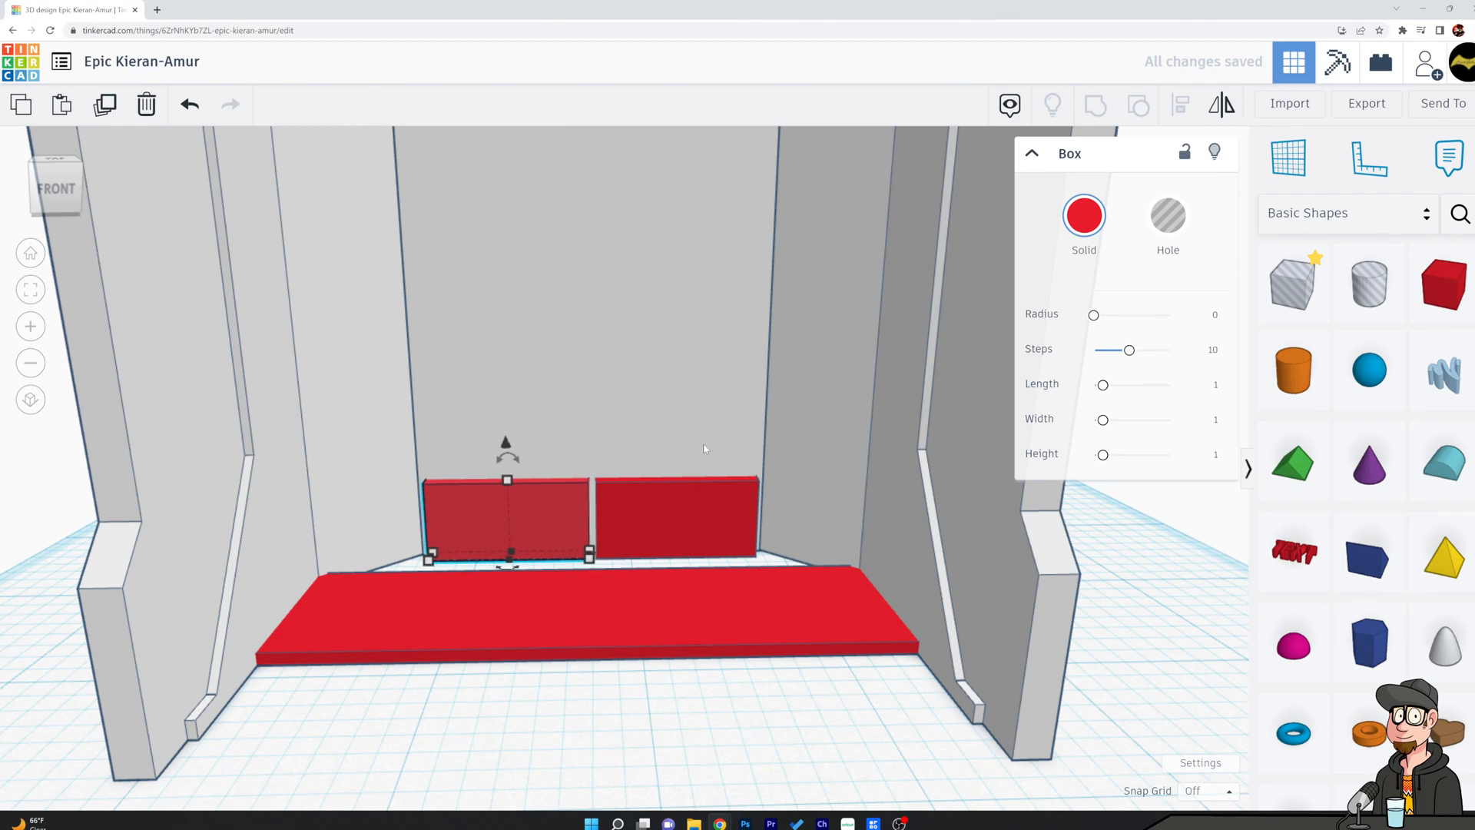
Try to center the two red boxes on the chamber shell with Align.
click(790, 566)
click(669, 517)
shift+click(517, 514)
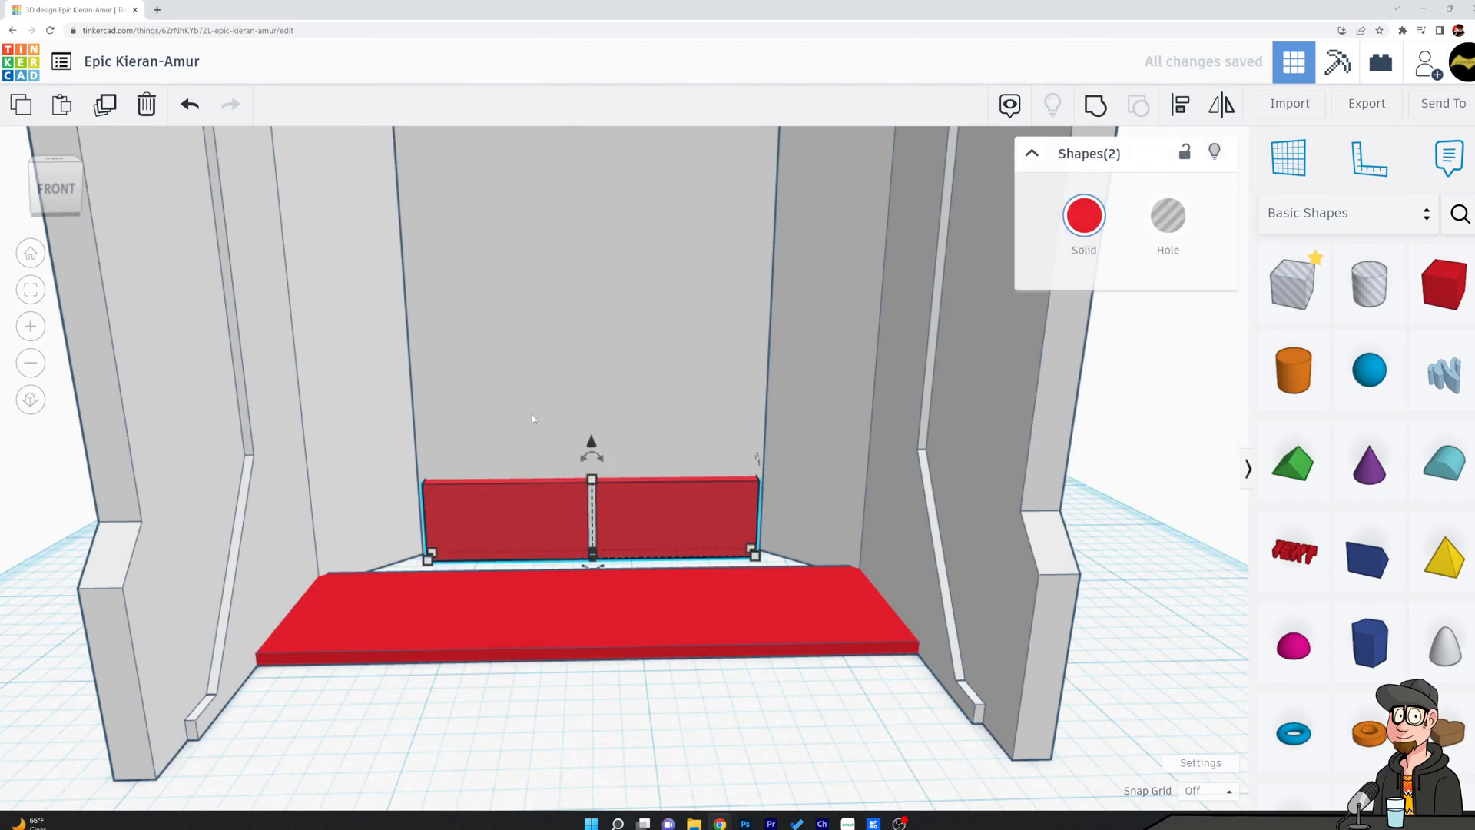
shift+click(922, 327)
click(1181, 109)
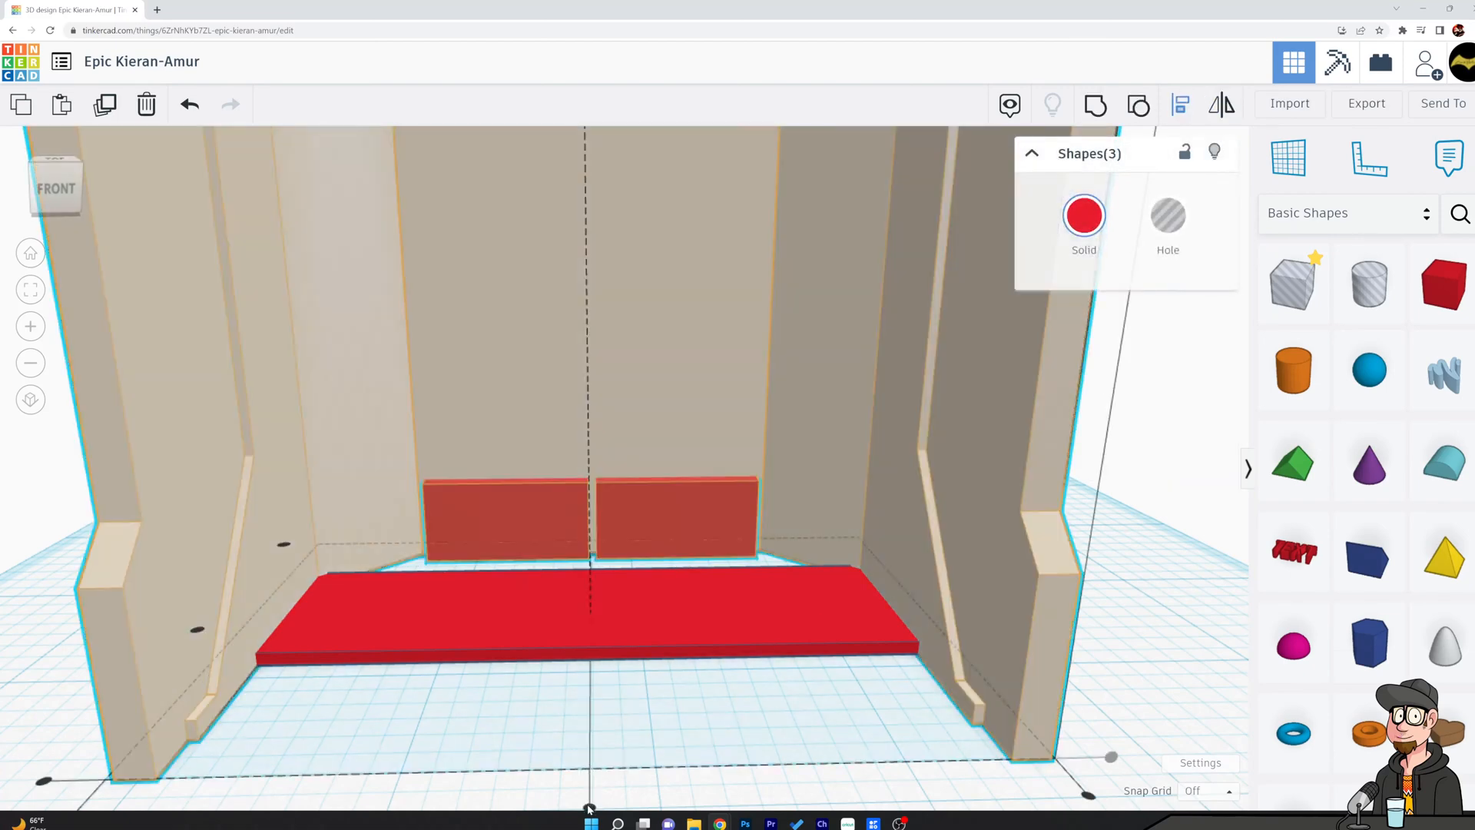
click(589, 807)
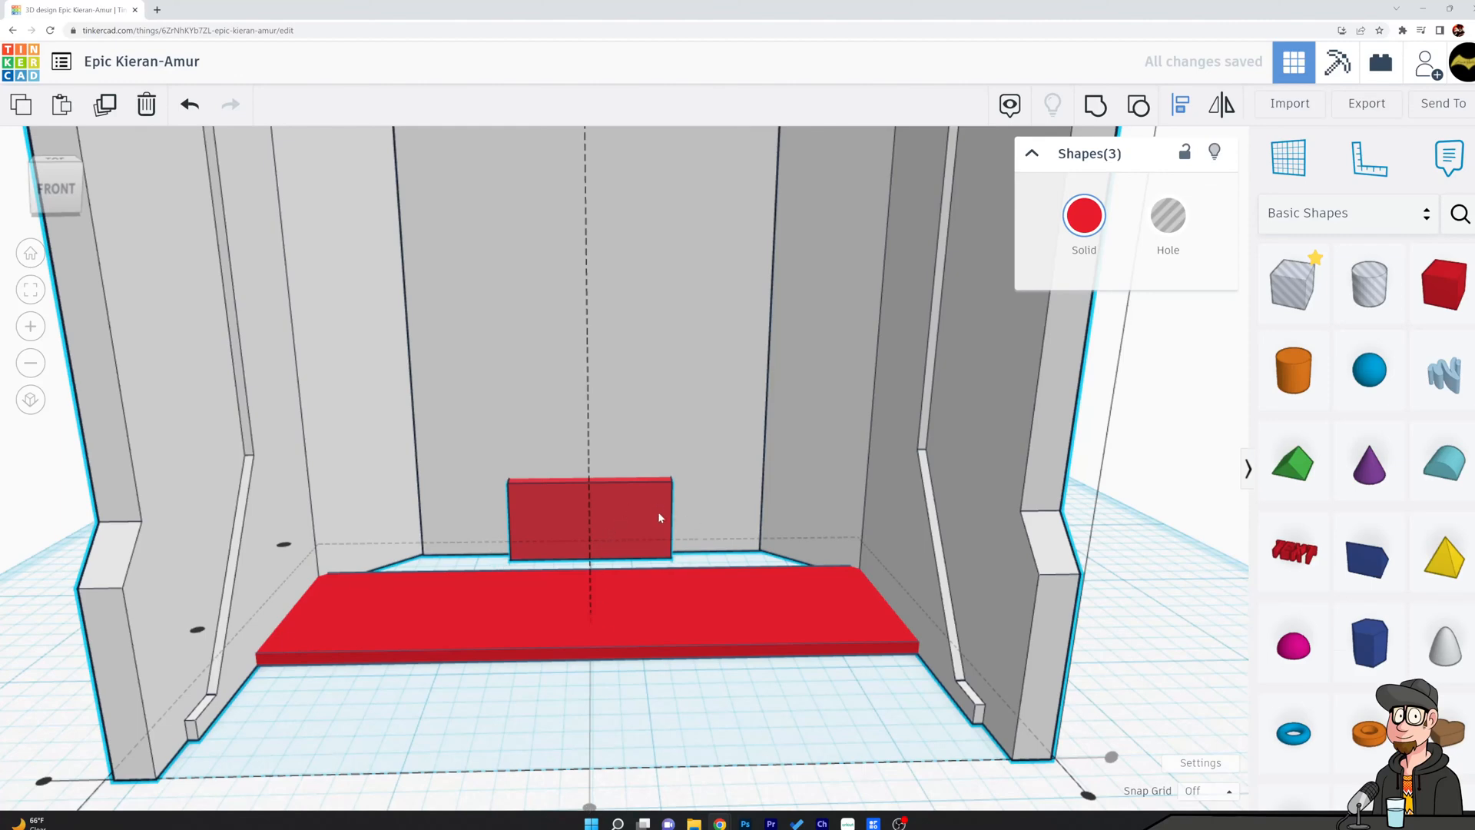
key(ctrl+z)
Try to group the red boxes at the foot of the back wall, undoing the grouping with the shell.
shift+click(532, 486)
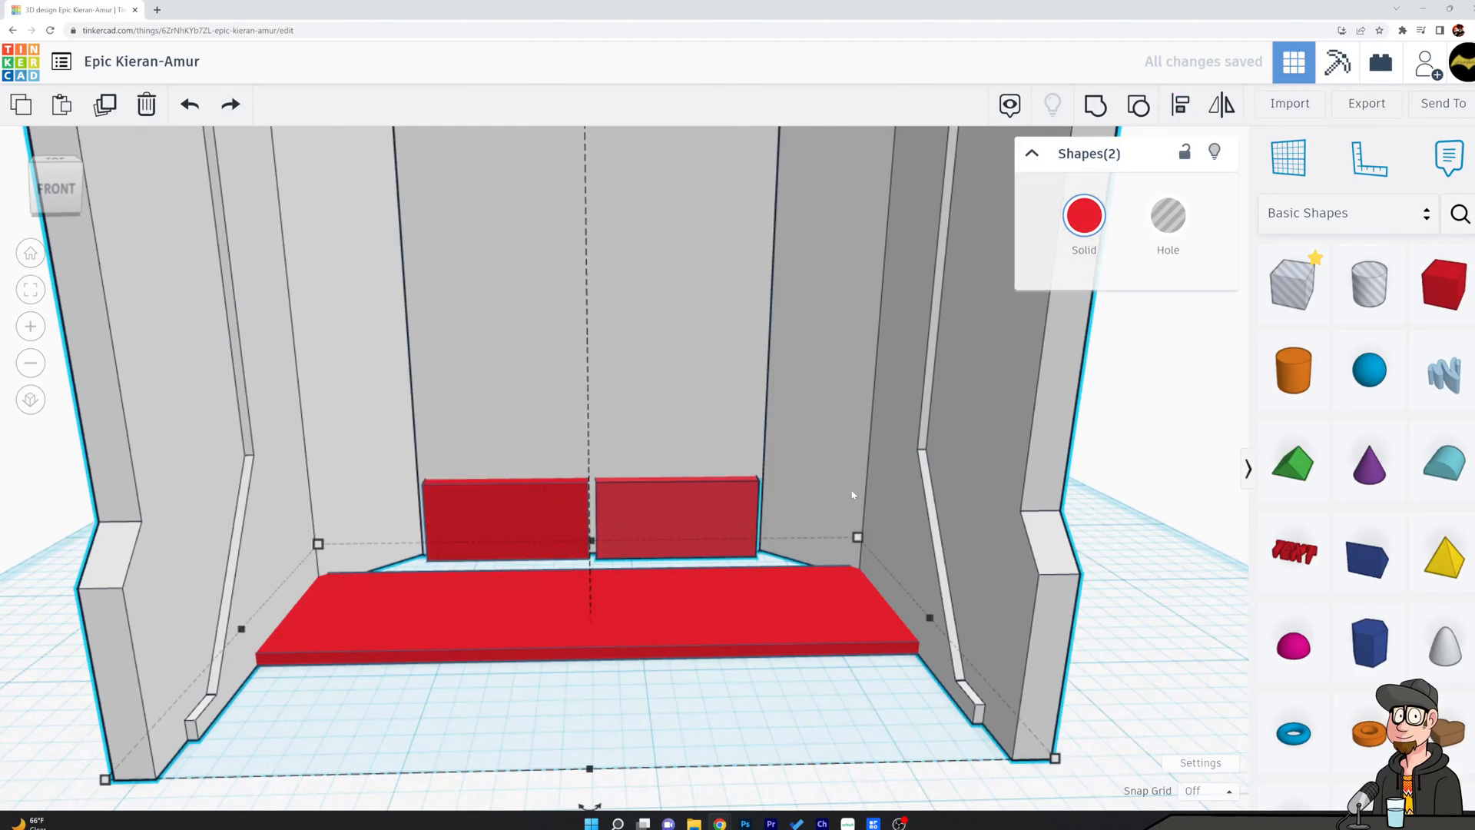
click(1095, 104)
key(Escape)
click(691, 515)
key(Escape)
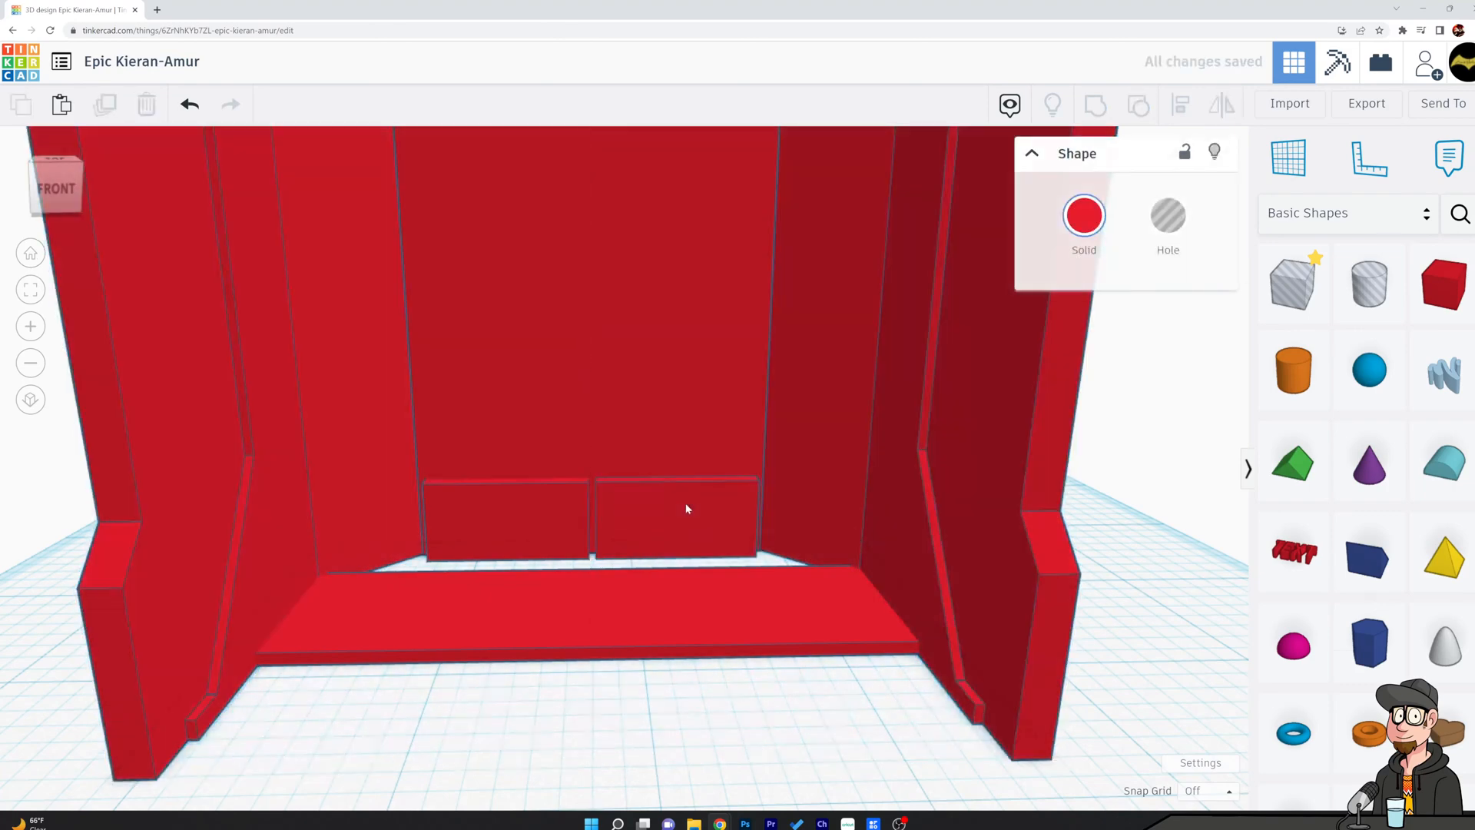
click(561, 515)
click(661, 509)
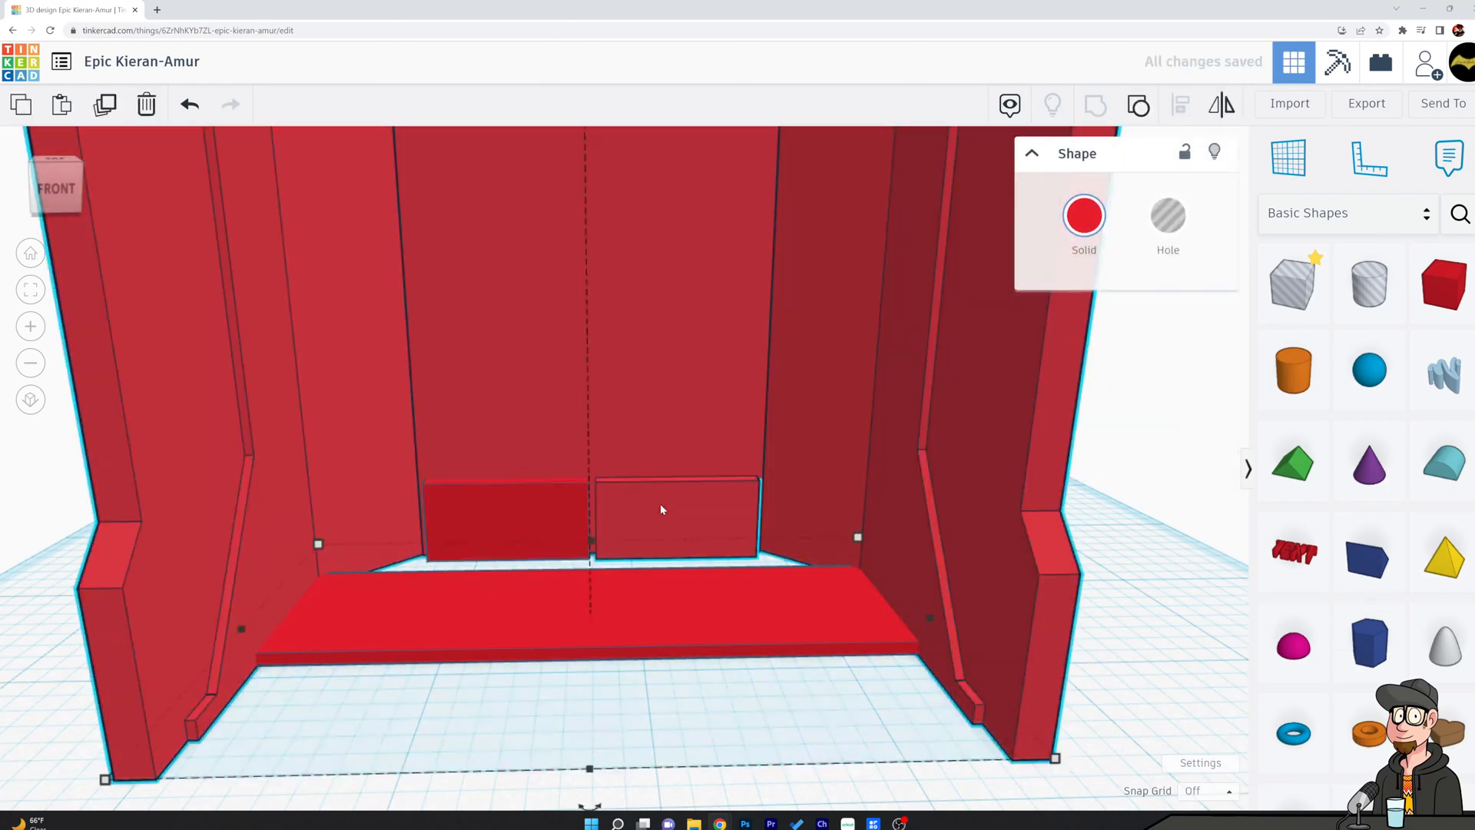
key(ctrl+z)
Group the two red boxes at the foot of the back wall without the chamber shell.
click(661, 507)
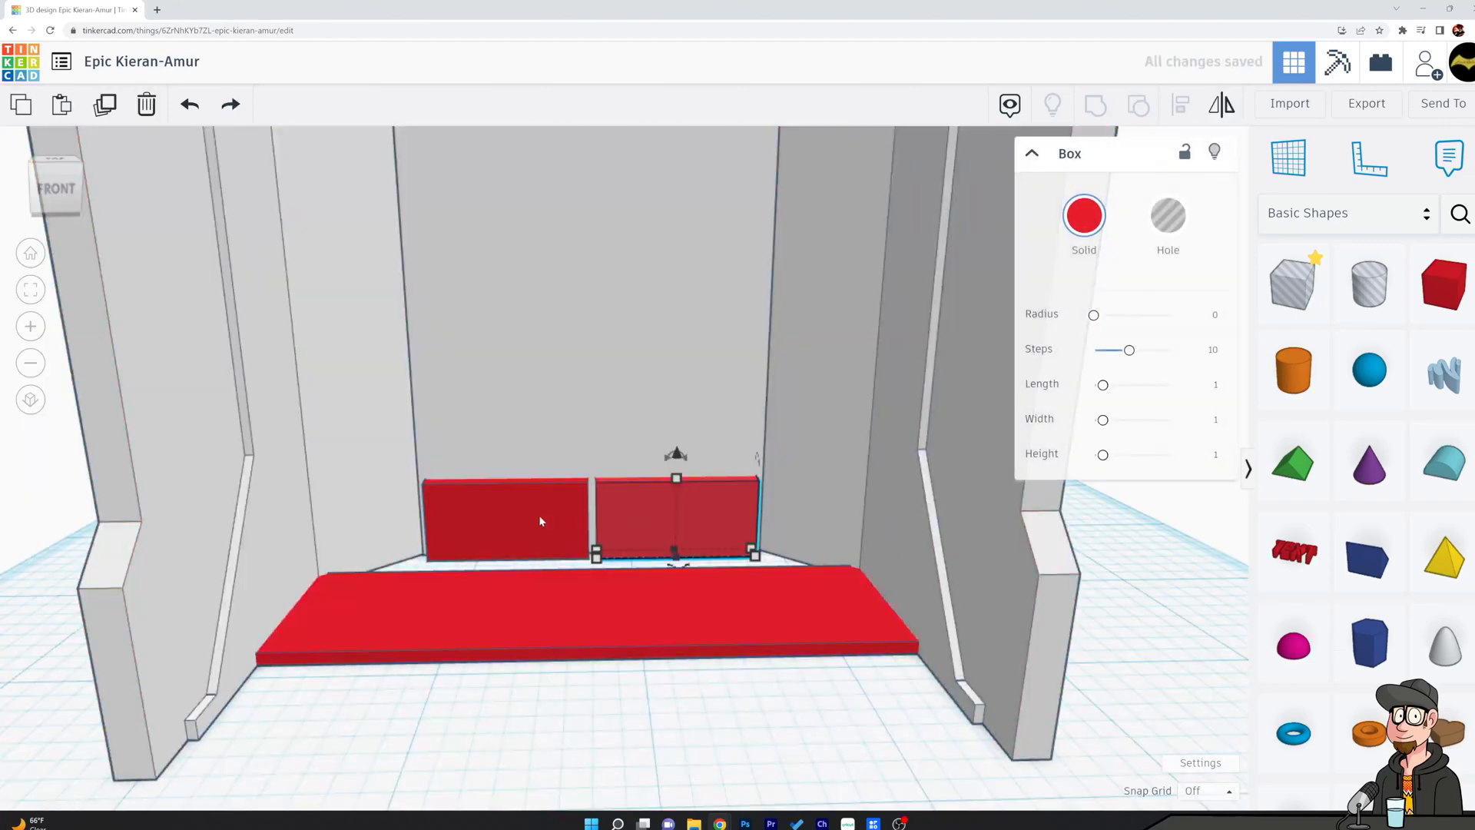
shift+click(538, 519)
click(1093, 113)
click(816, 676)
Center the grouped red boxes widthwise on the chamber shell with Align.
click(686, 507)
shift+click(682, 372)
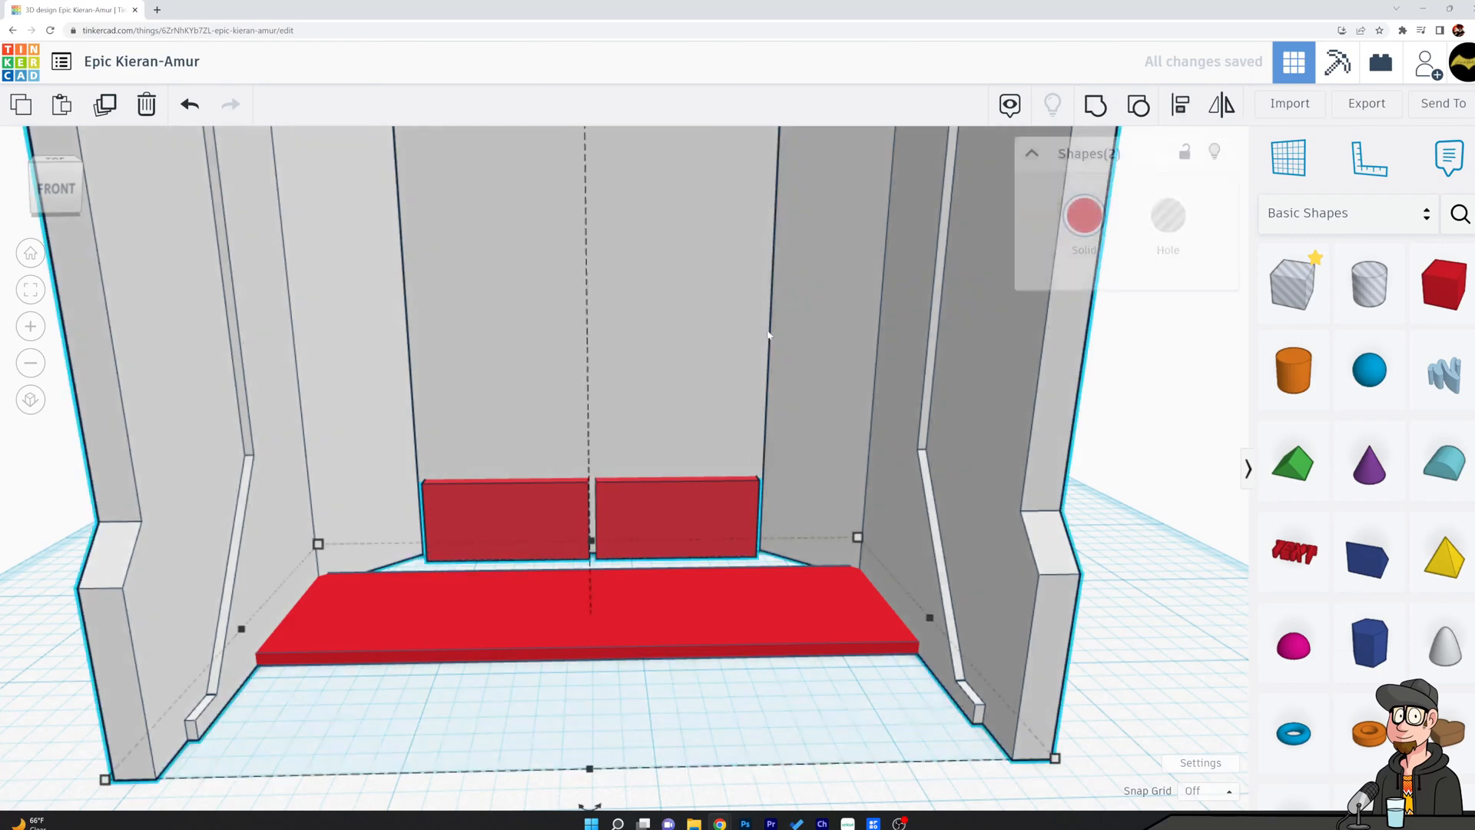
key(l)
click(589, 806)
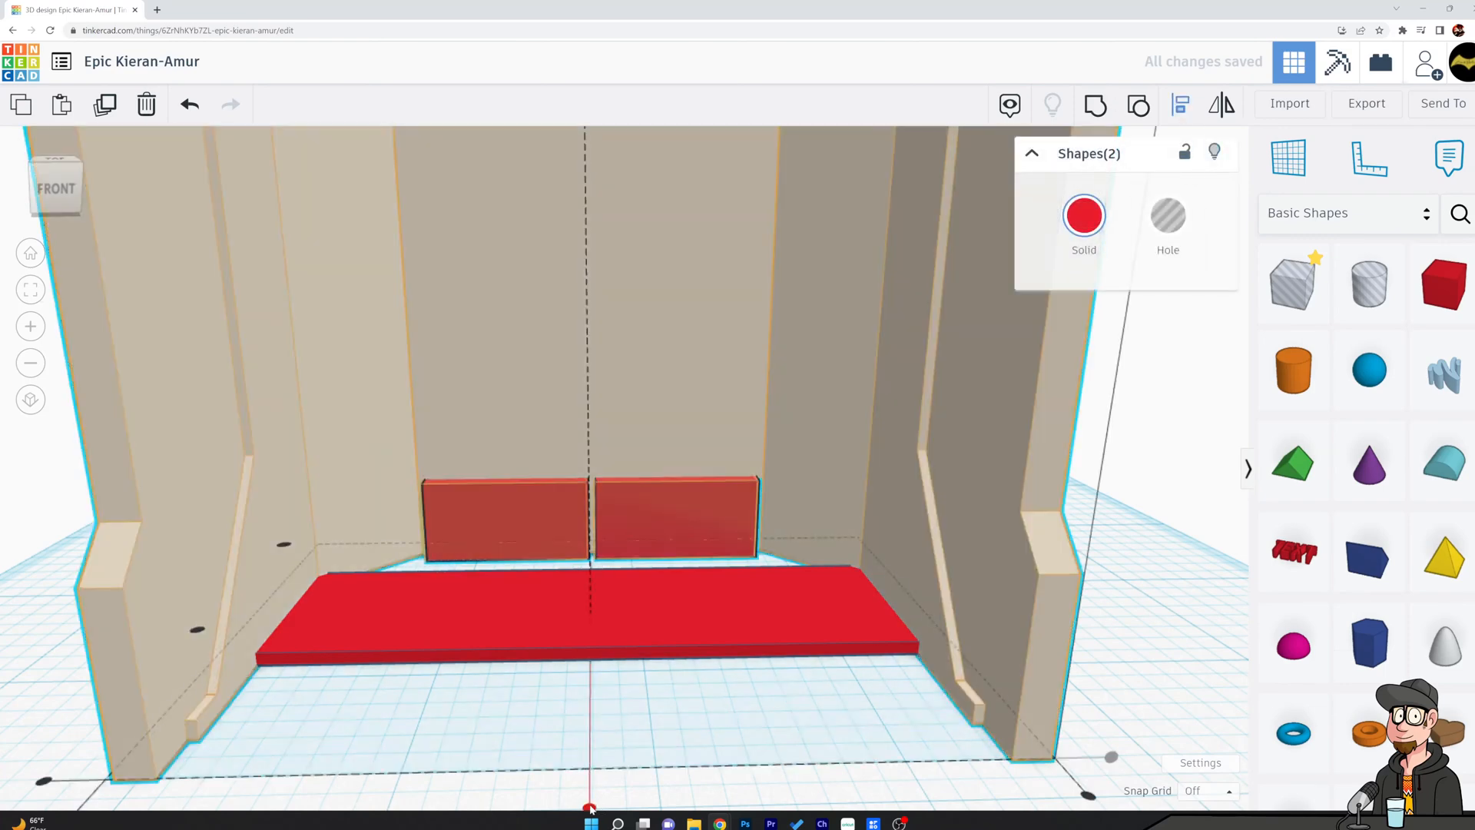
click(752, 757)
Duplicate the red pair upward with a narrow gap and repeat the copy until five rows are stacked on the back wall.
right_drag(752, 691, 702, 507)
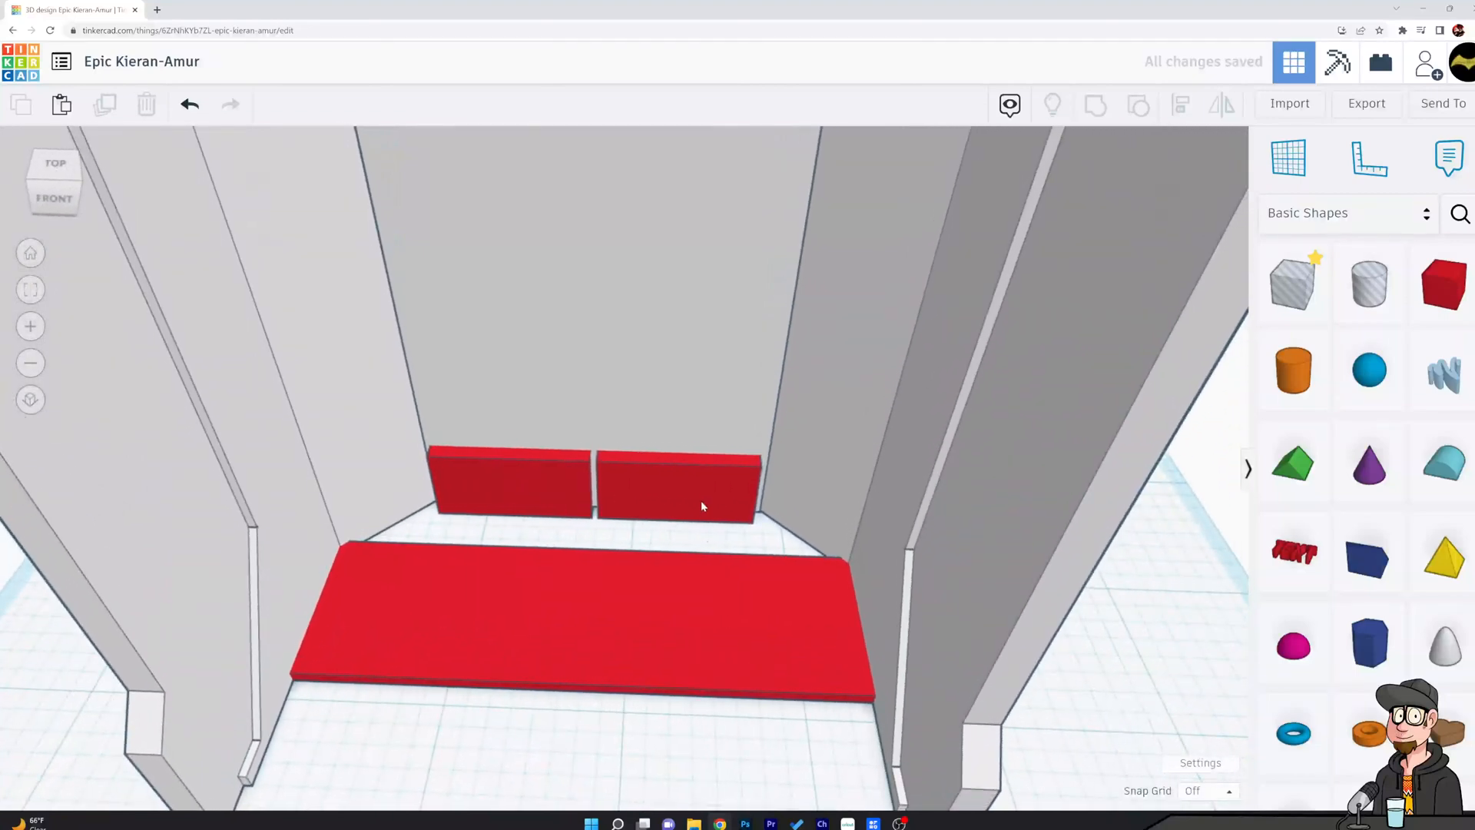
click(693, 478)
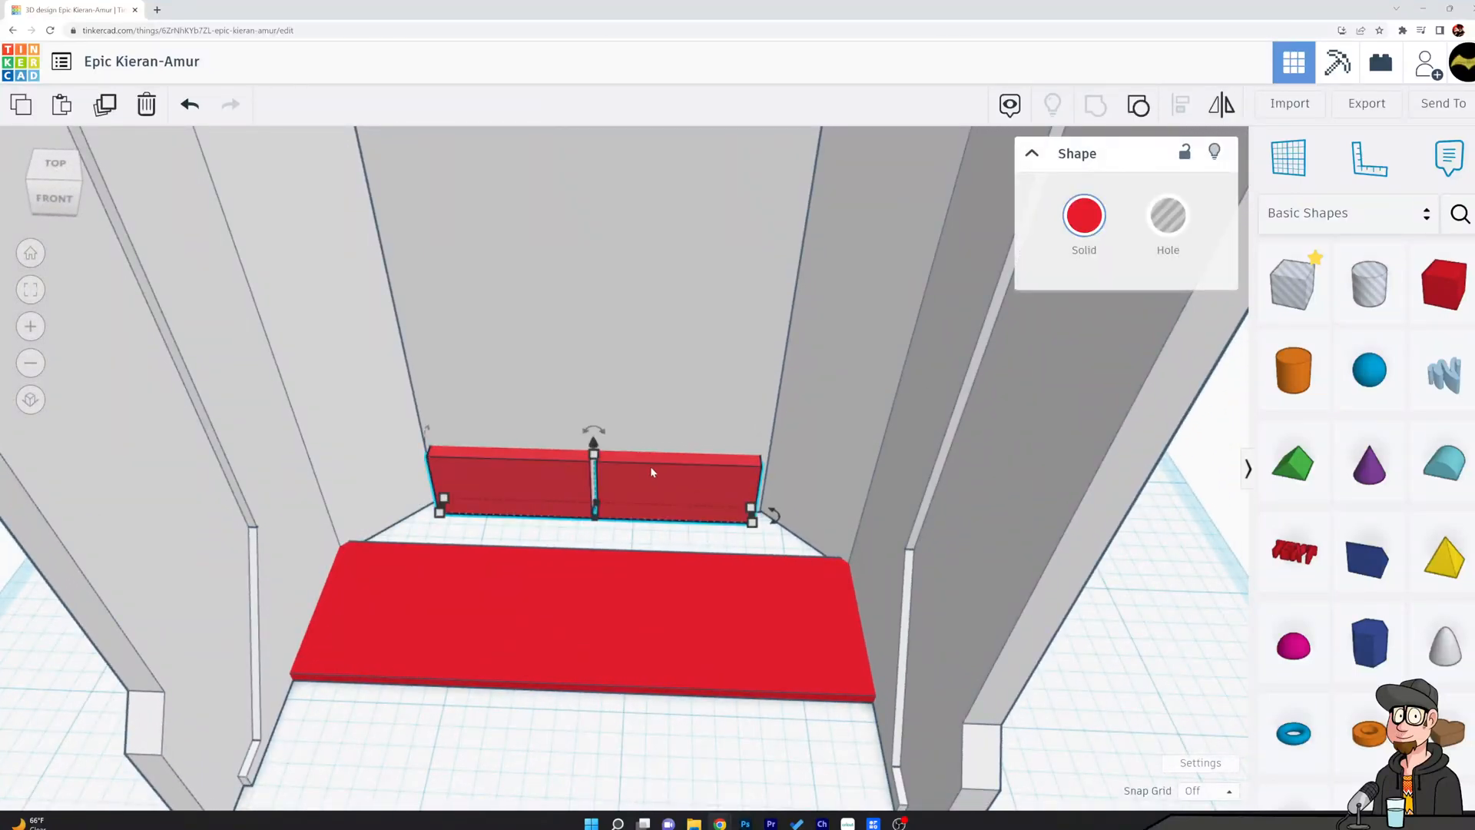
drag(593, 441, 592, 350)
right_drag(828, 372, 855, 270)
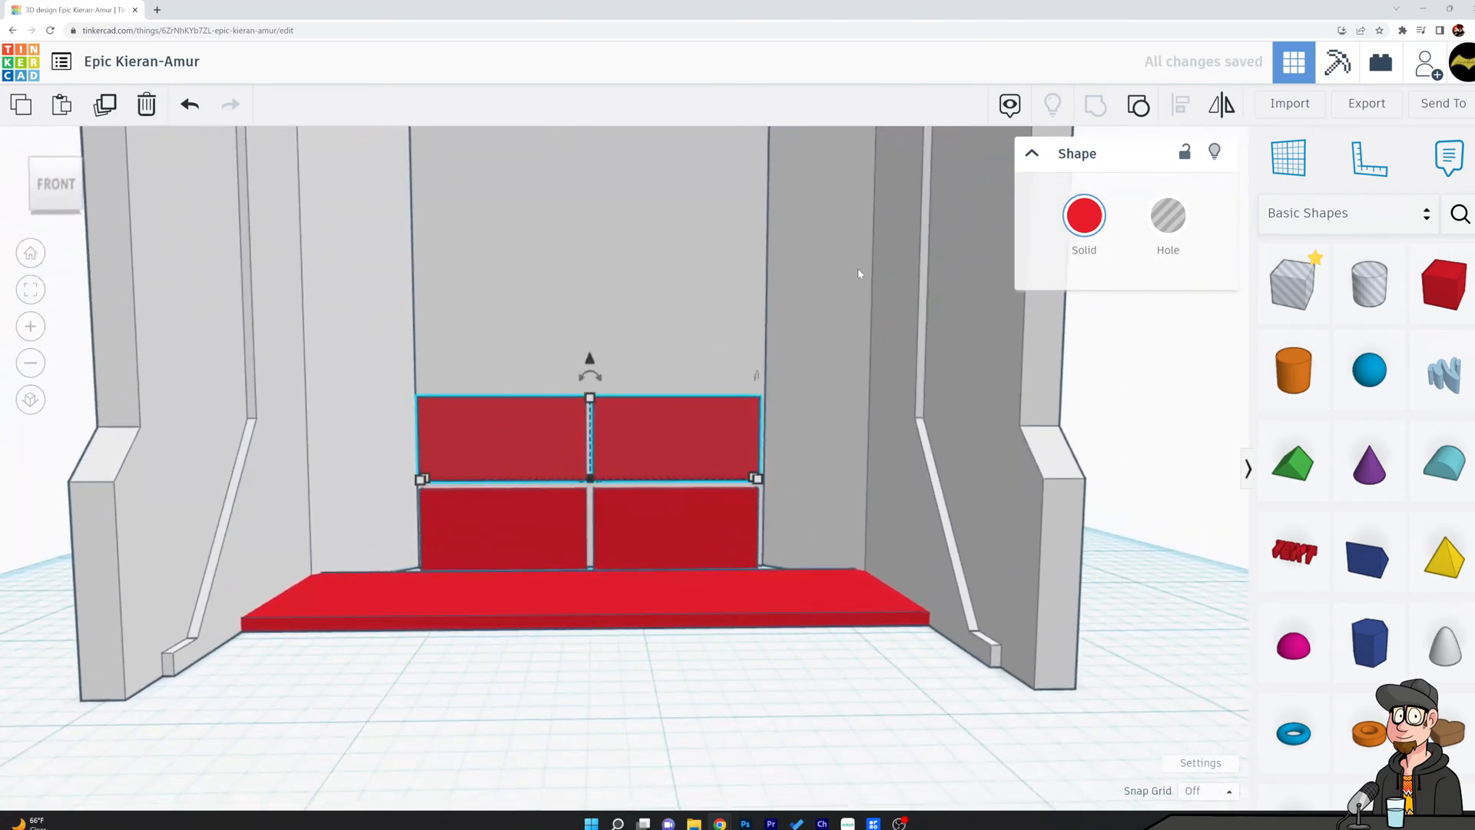
key(ctrl+d)
key(ctrl+d)
key(ctrl+d)
scroll(922, 557, down, 6)
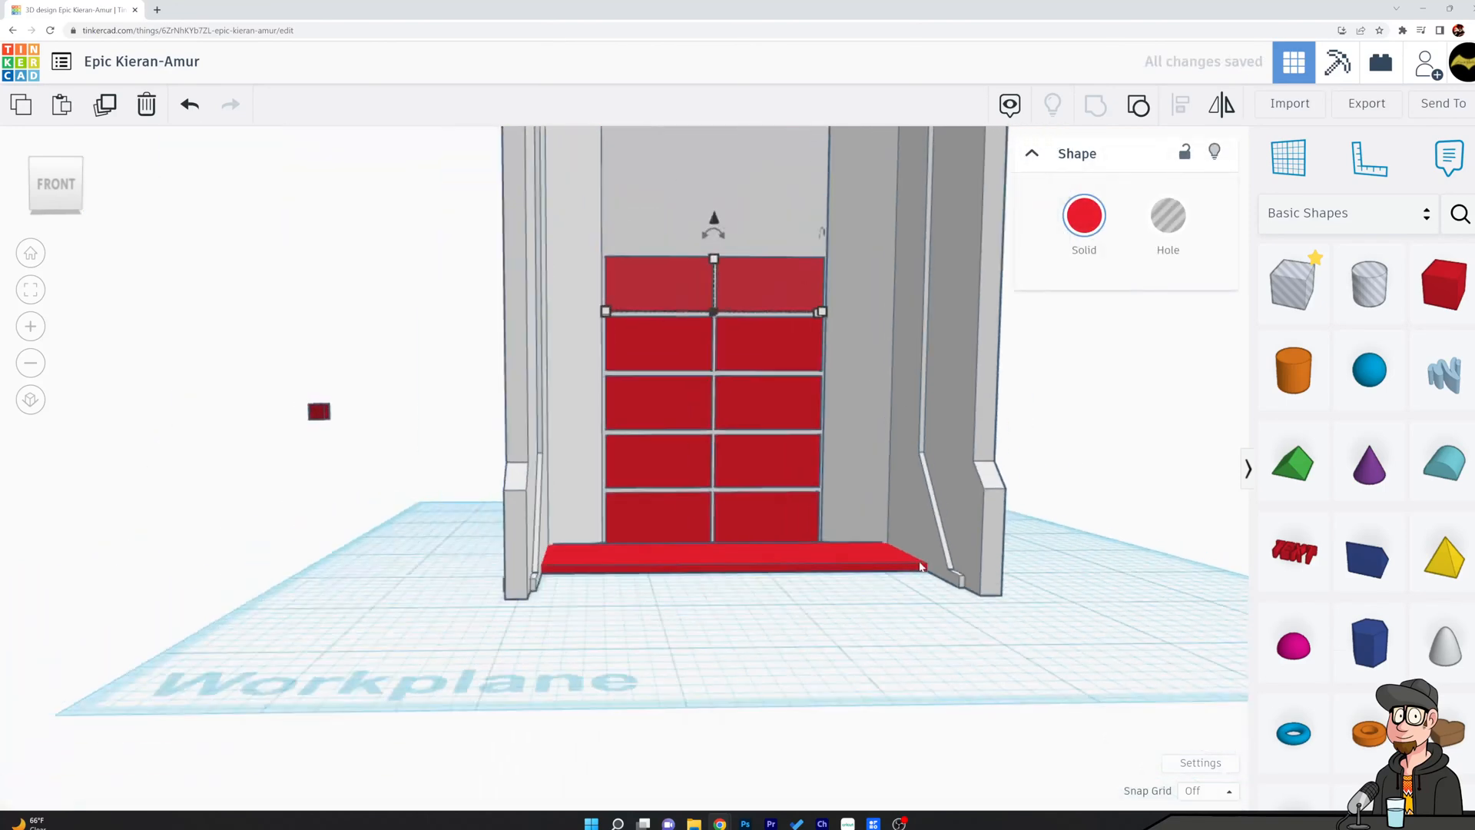
Compare the rows with the olive reference chamber and repeat the duplicate three more times to make eight rows.
right_drag(590, 544, 664, 560)
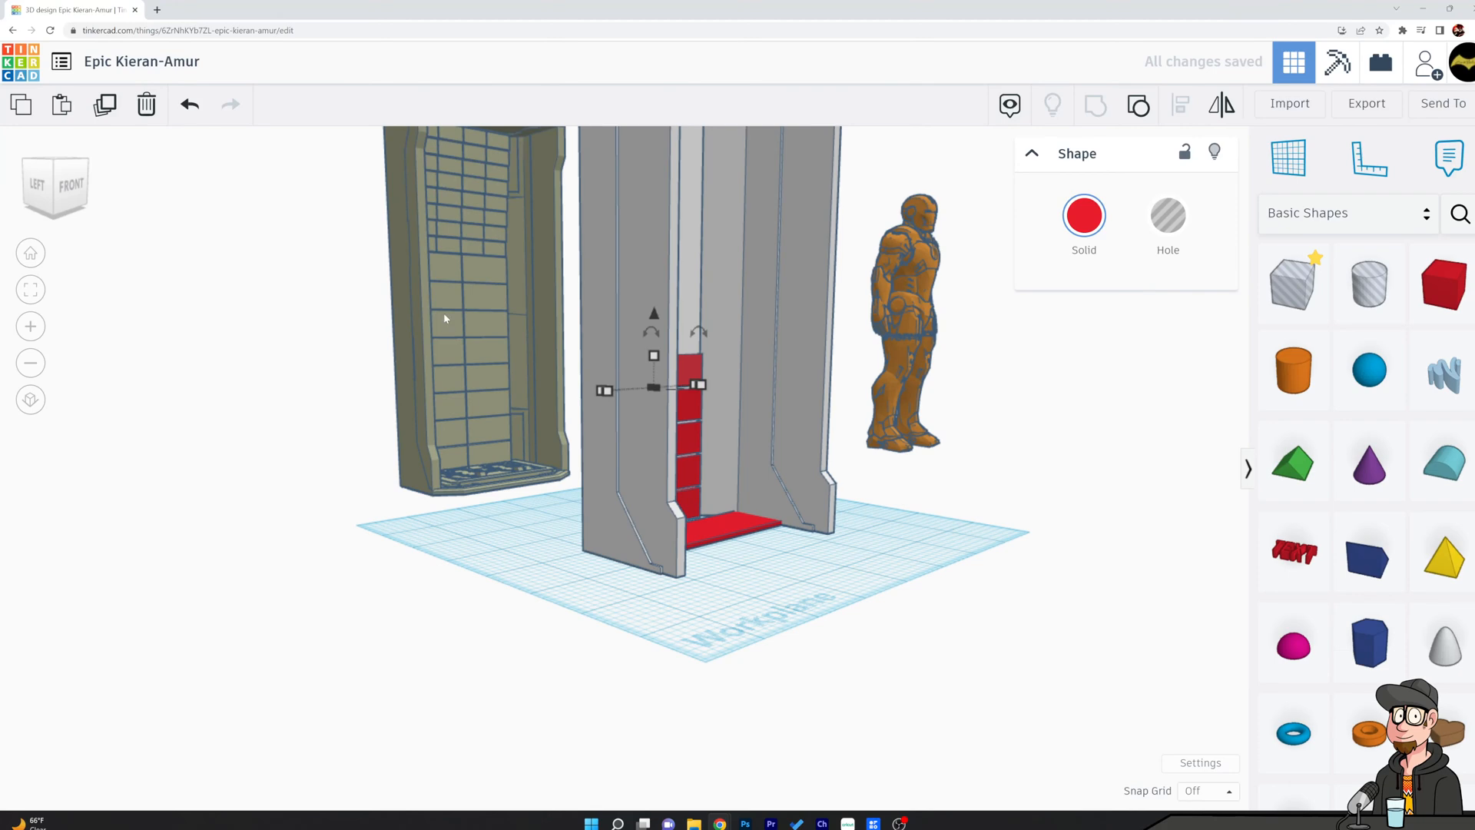
right_drag(952, 485, 771, 521)
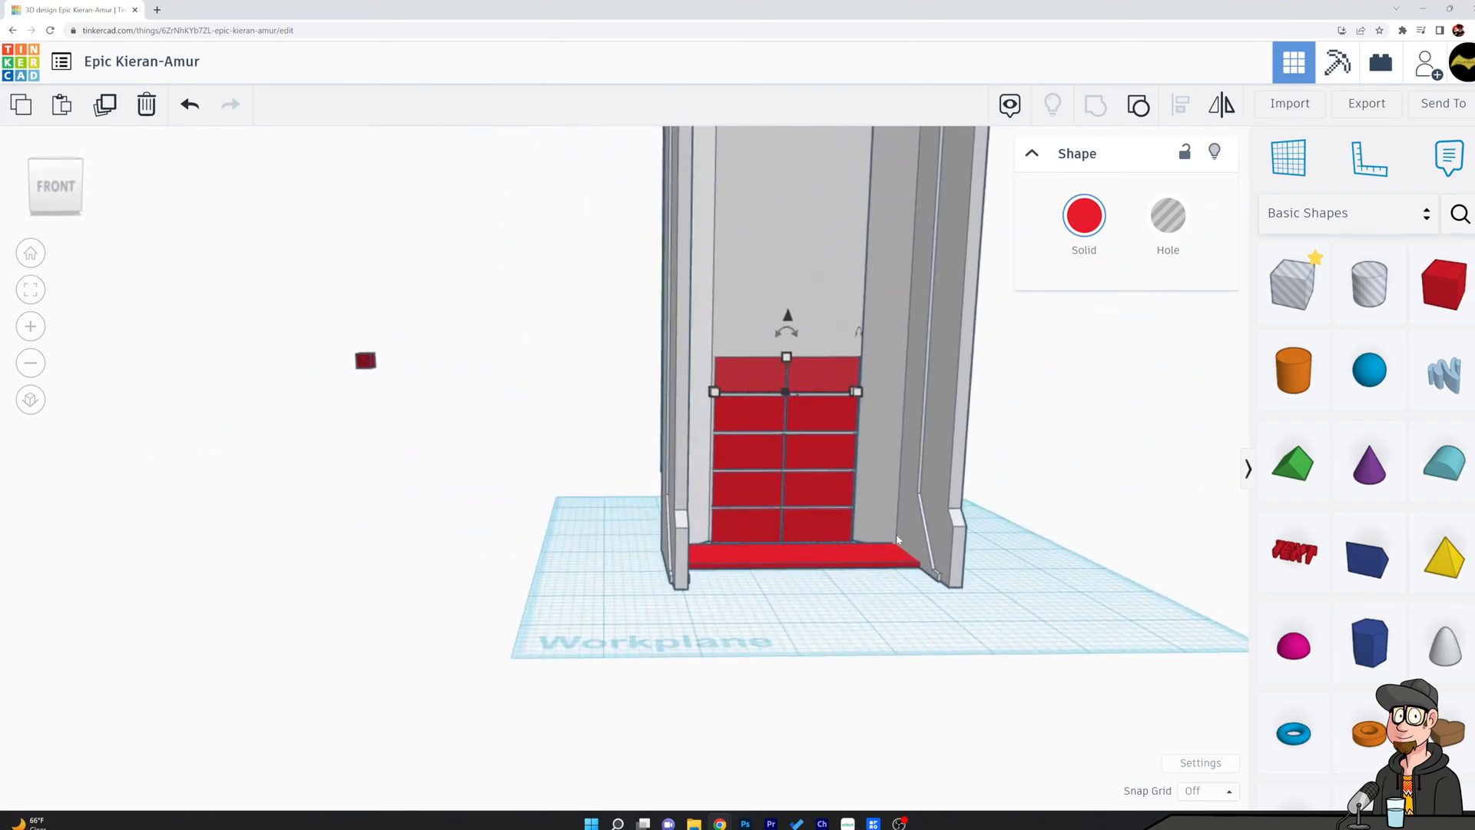
key(ctrl+d)
key(ctrl+d)
key(ctrl+d)
right_drag(530, 544, 501, 553)
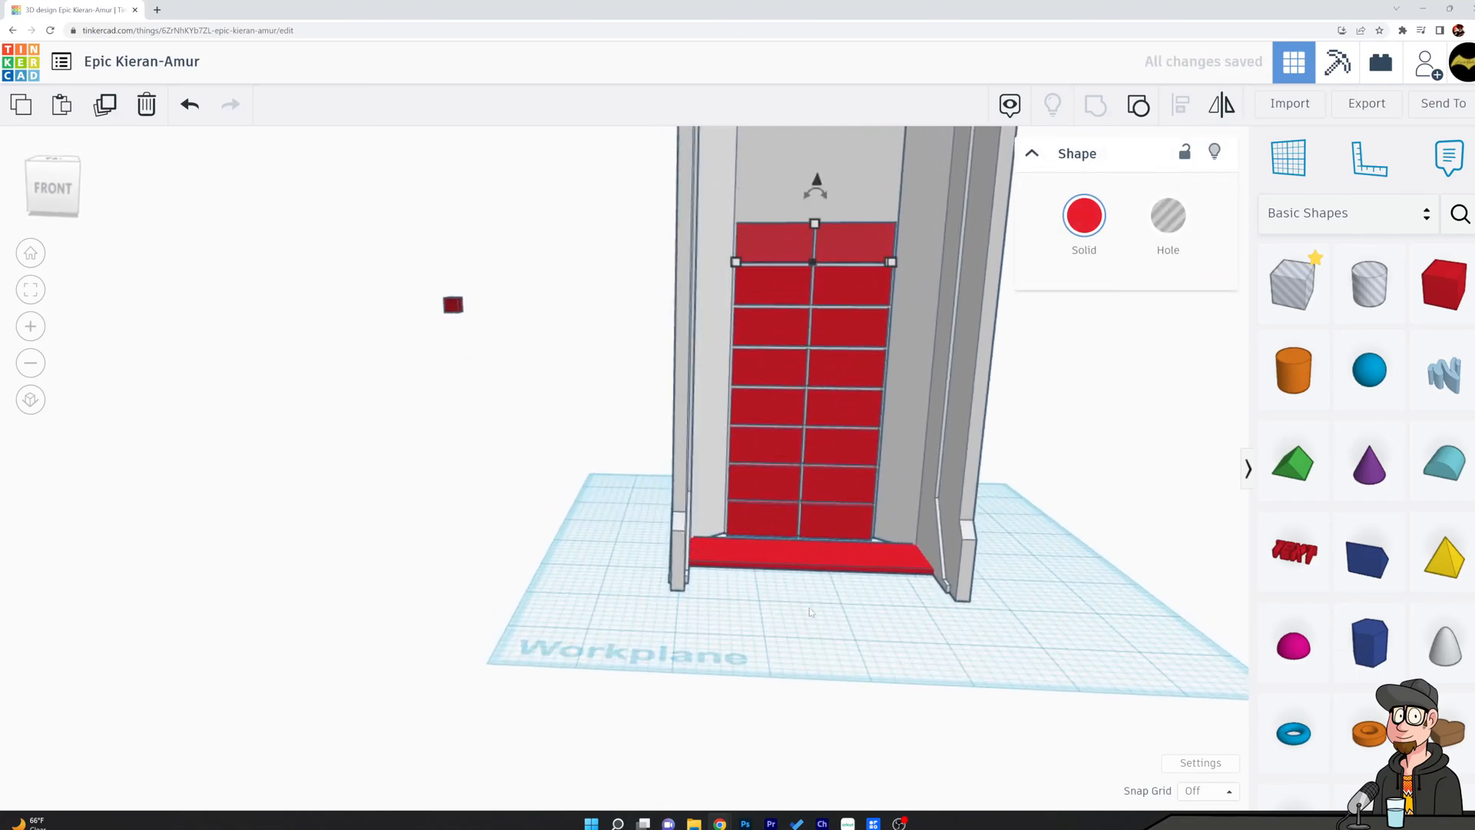
Duplicate the top row upward and shrink the copy to a much smaller pair of blocks.
click(1021, 367)
right_drag(1021, 368, 1092, 418)
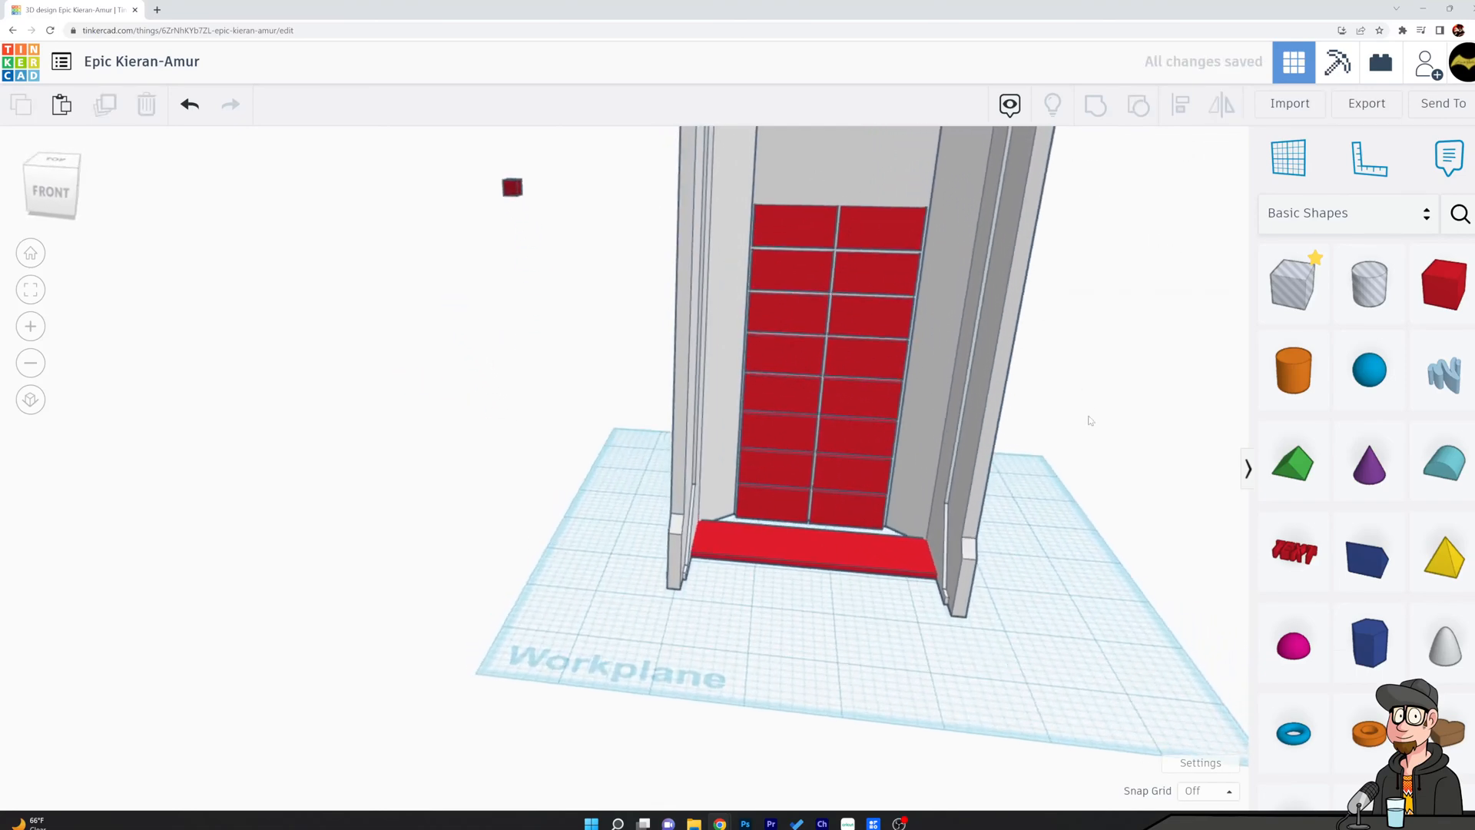
scroll(970, 339, up, 10)
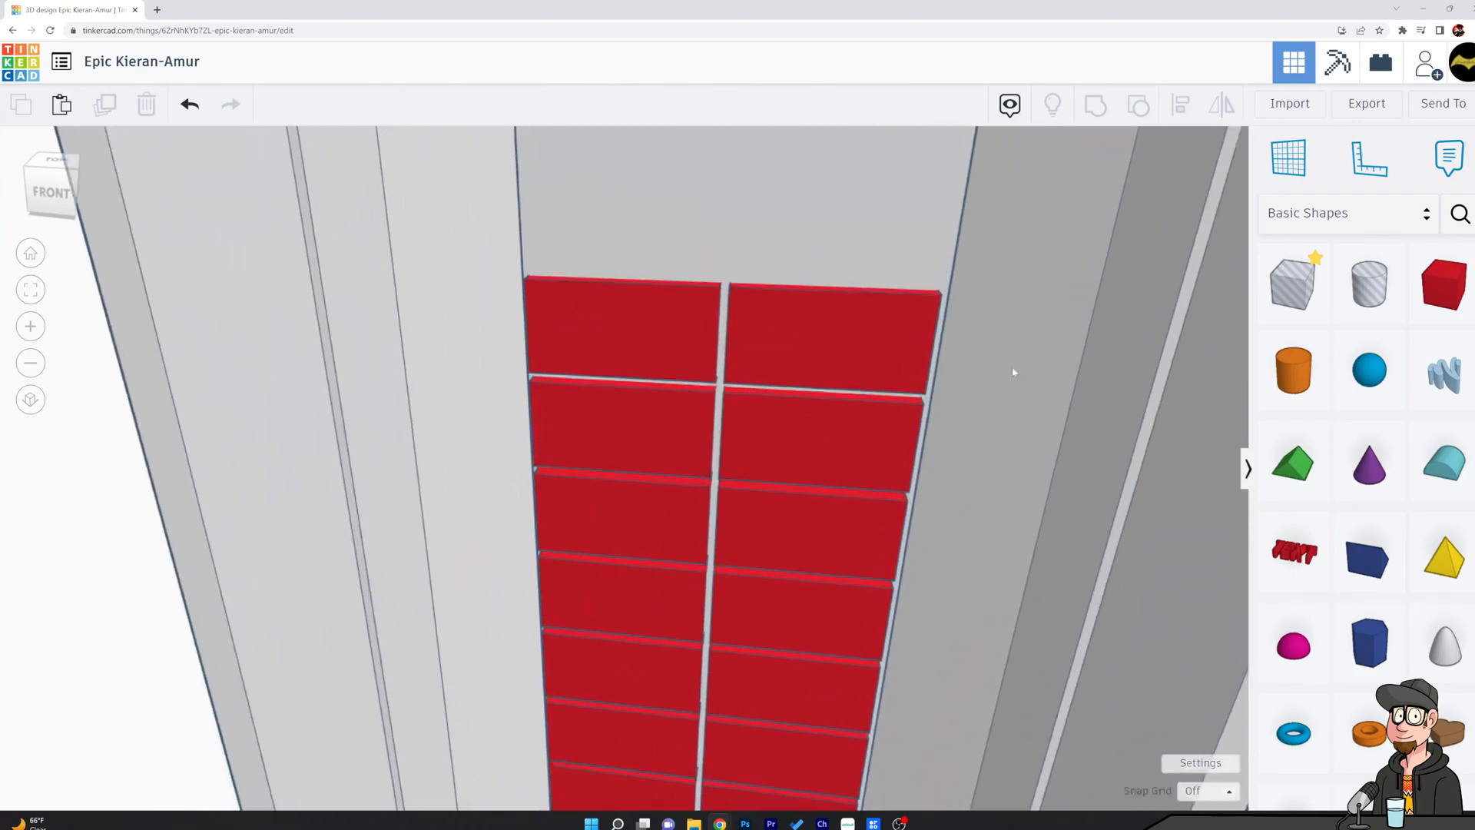
right_drag(1036, 504, 836, 451)
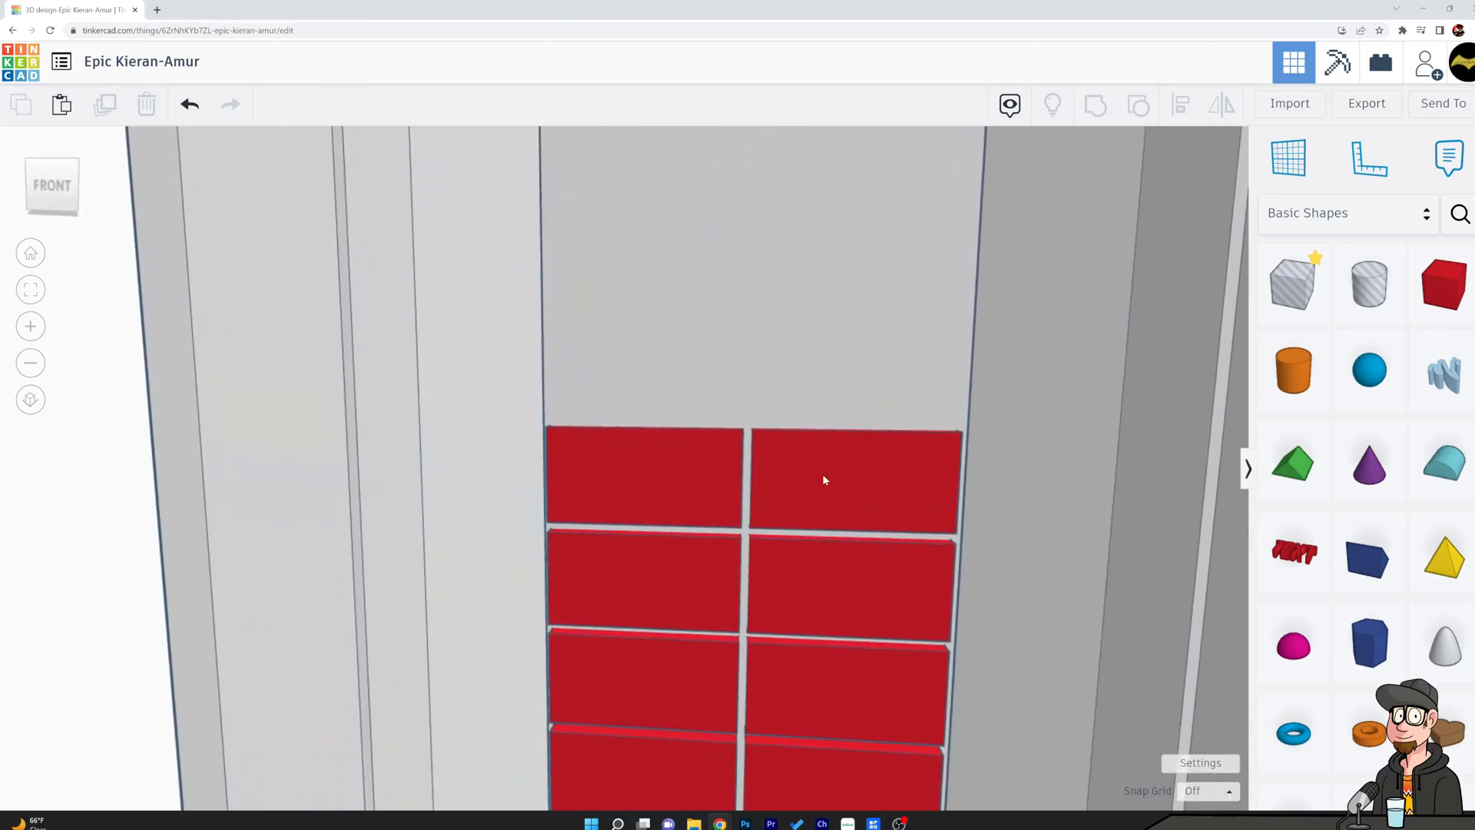
click(686, 450)
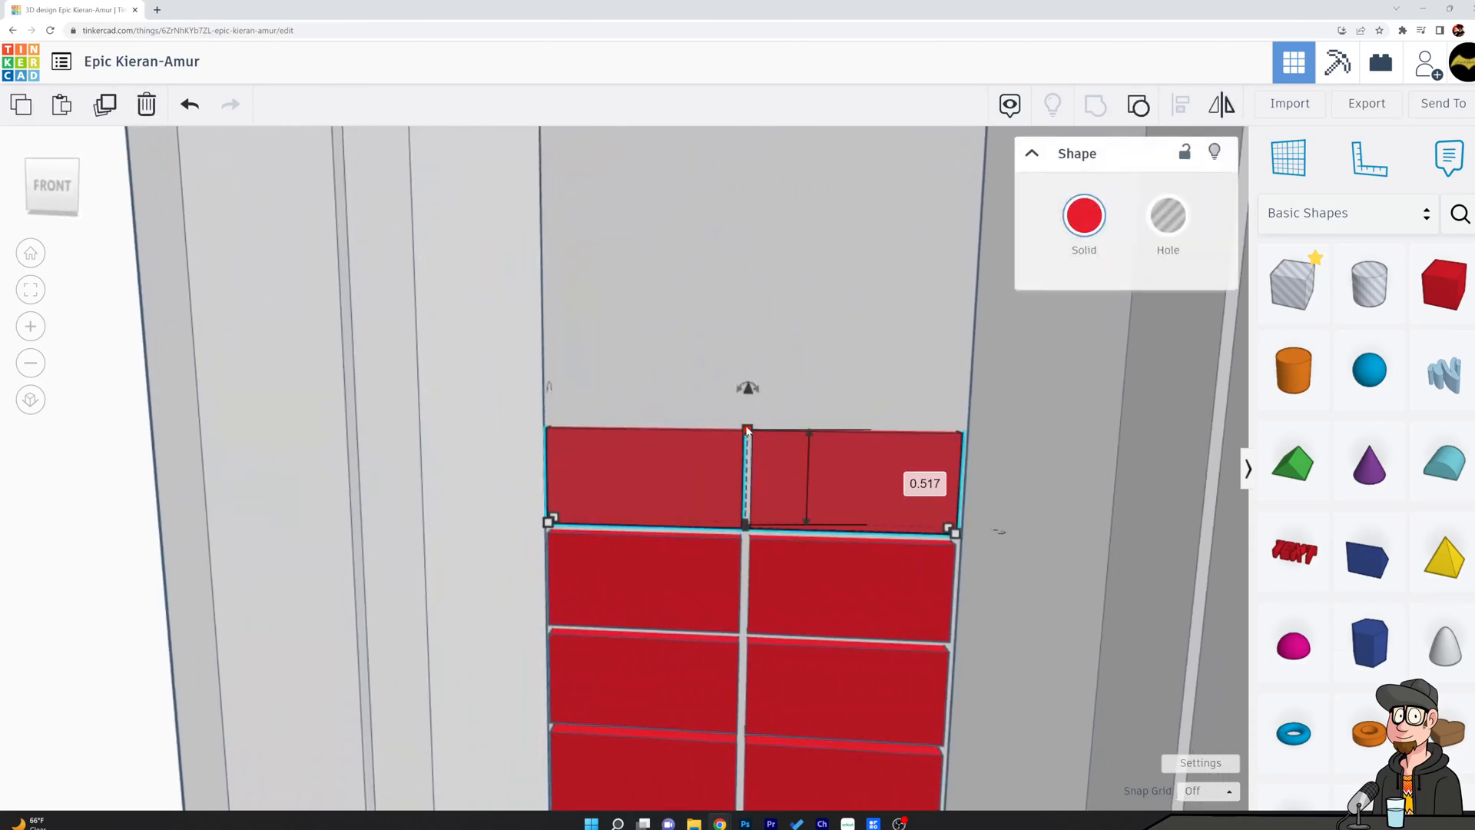
drag(747, 385, 761, 351)
right_drag(879, 323, 809, 470)
key(ctrl+z)
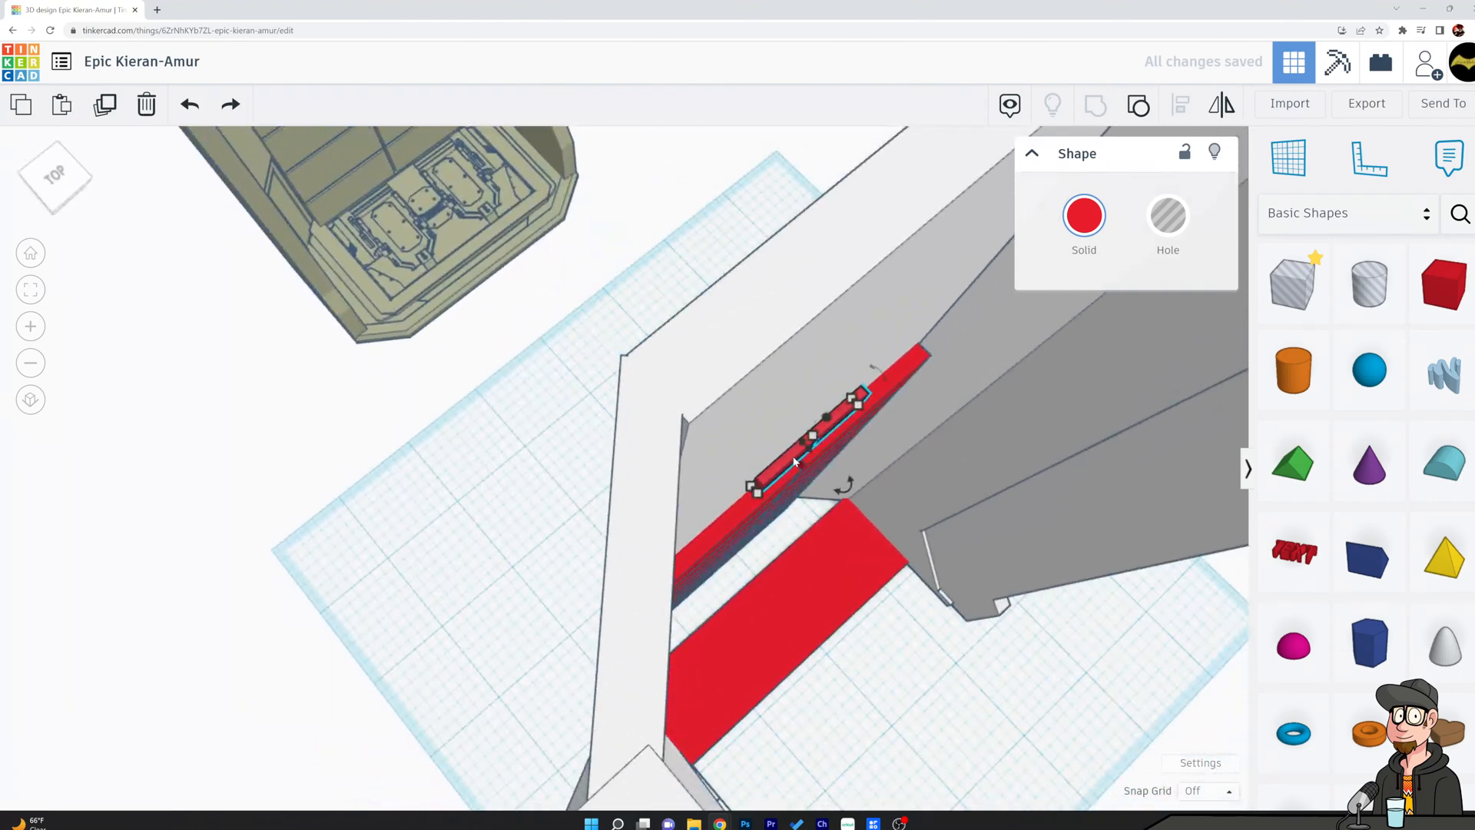
Nudge the small block pair left and back toward the rear wall.
key(Left)
key(Left)
key(Left)
key(Left)
key(Left)
key(Left)
key(Left)
key(Left)
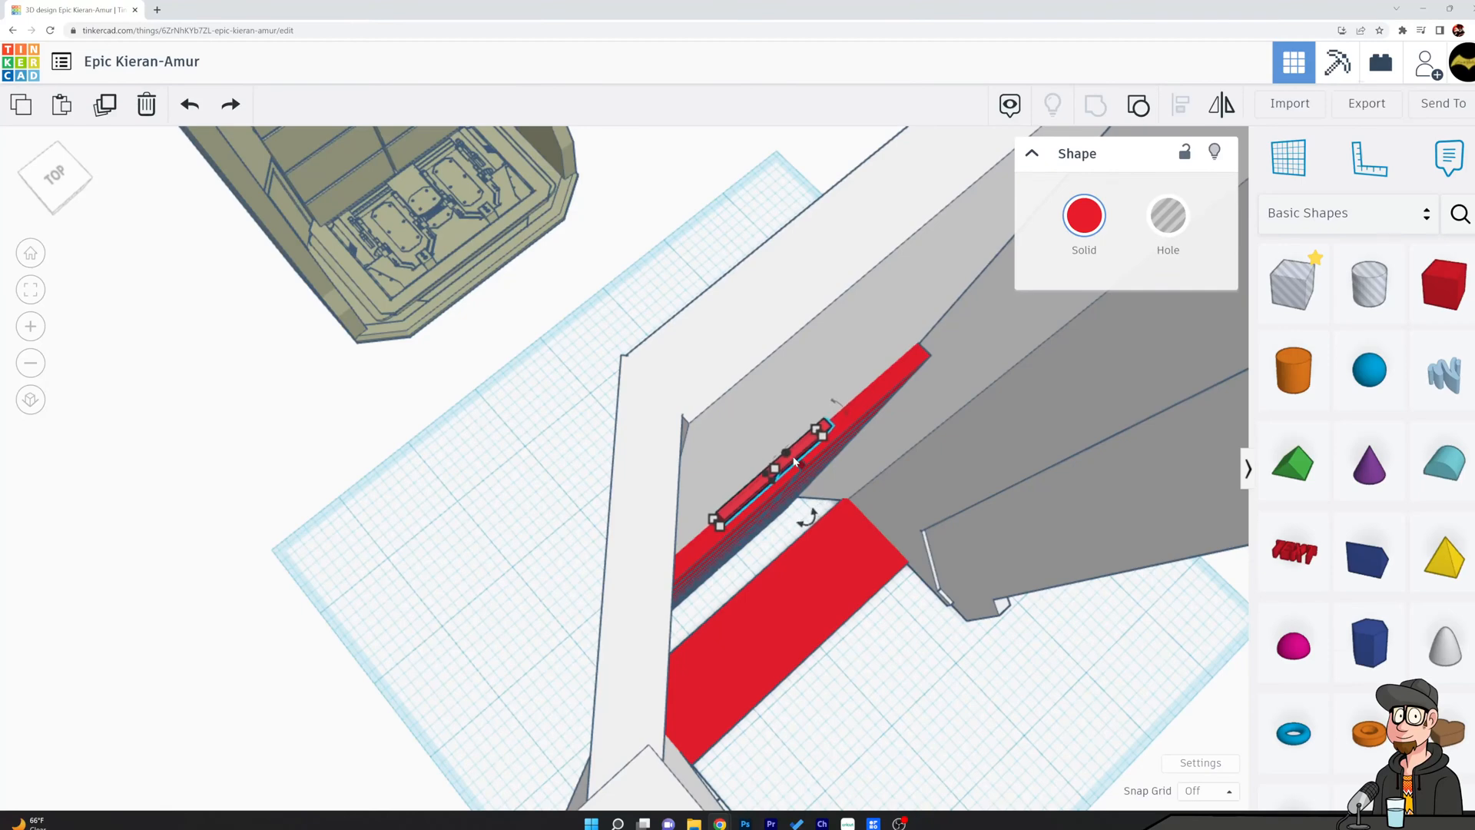
key(Up)
key(Down)
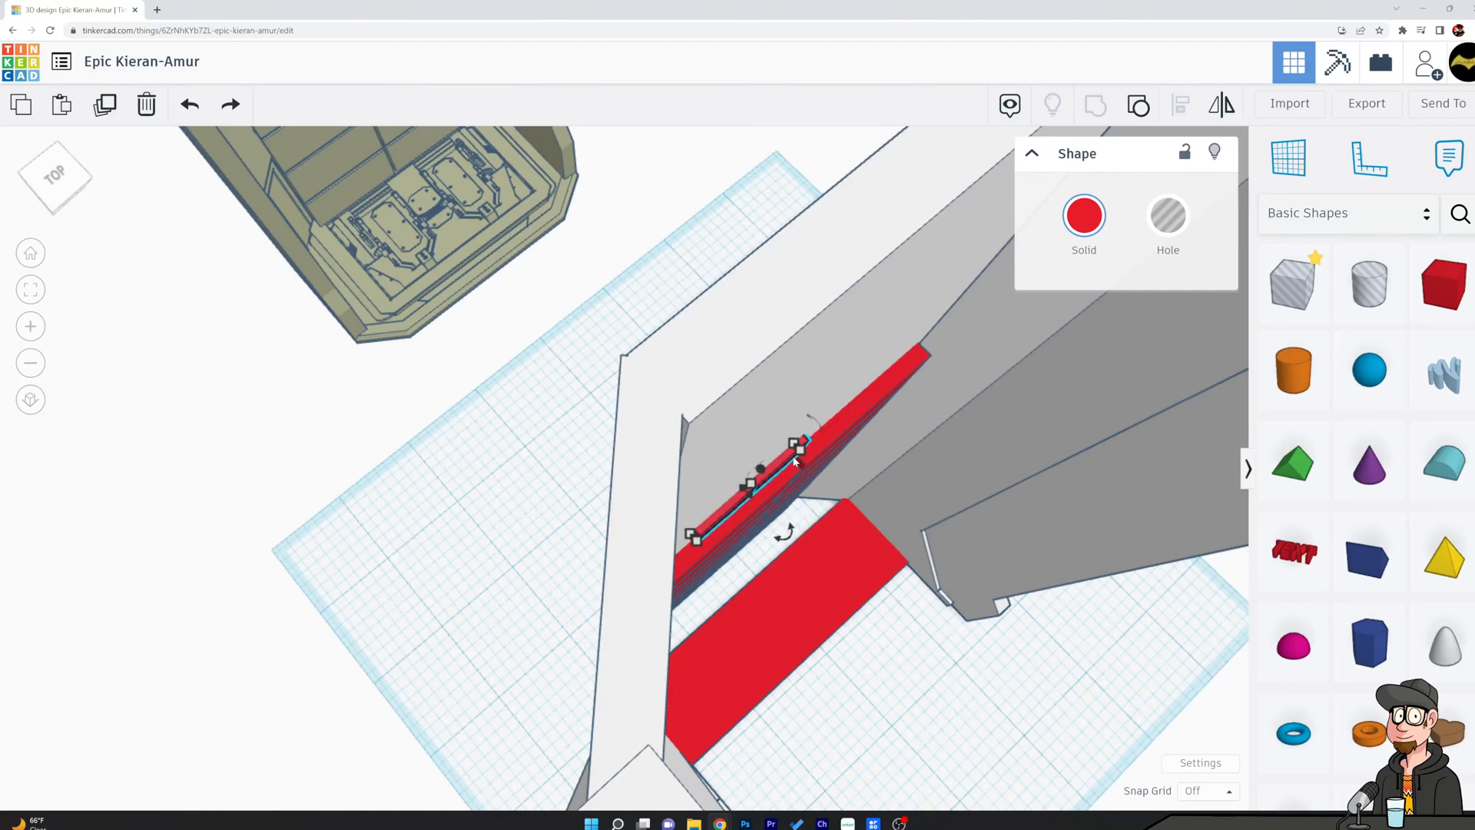
Examine the block layout on the olive reference chamber's back wall, including its narrower four-column upper rows.
right_drag(840, 407, 961, 364)
middle_drag(737, 384, 1129, 461)
right_drag(1130, 461, 892, 60)
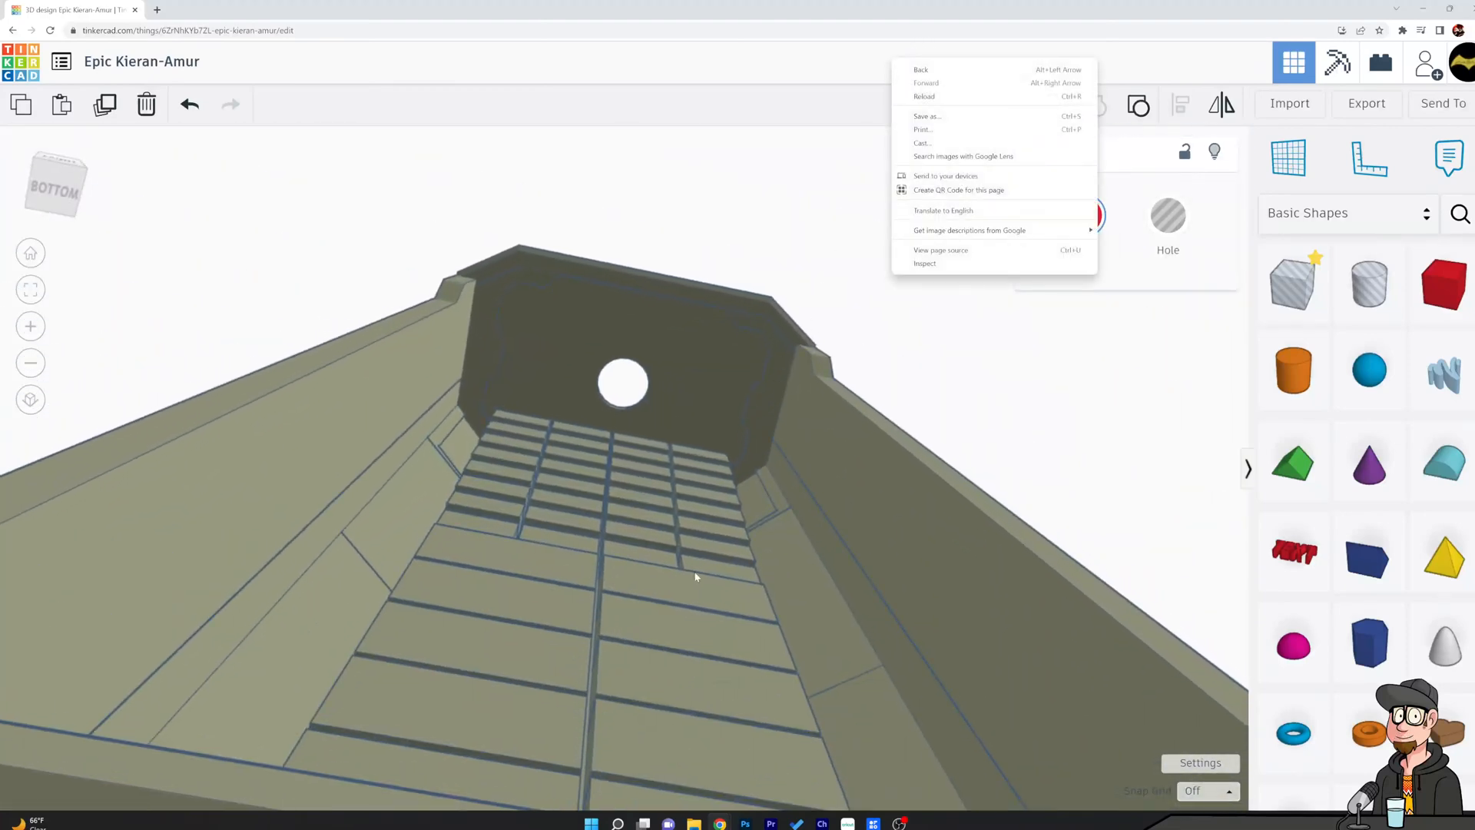
right_drag(695, 489, 718, 511)
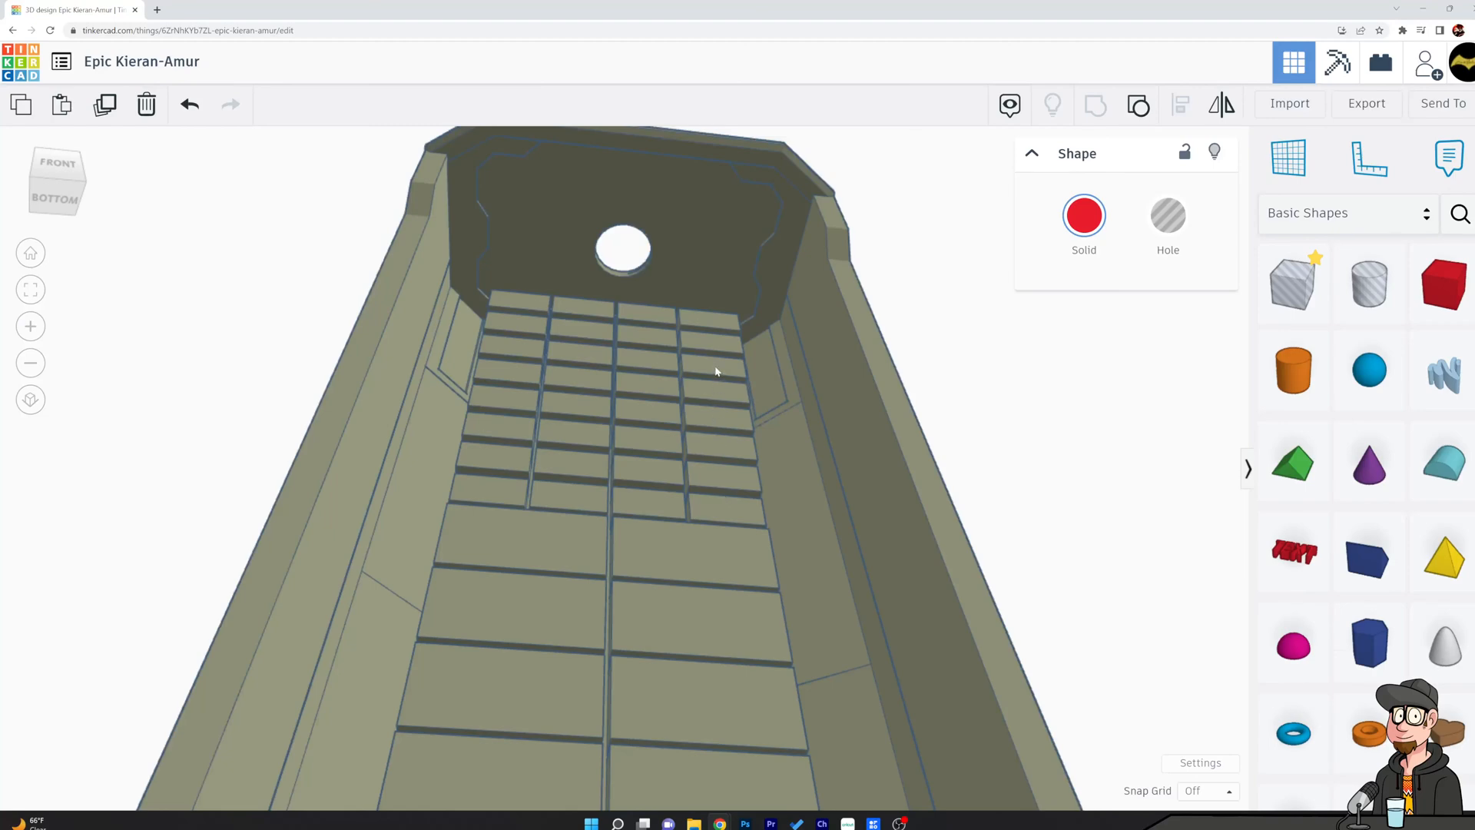
scroll(897, 339, down, 5)
right_drag(1106, 500, 1162, 618)
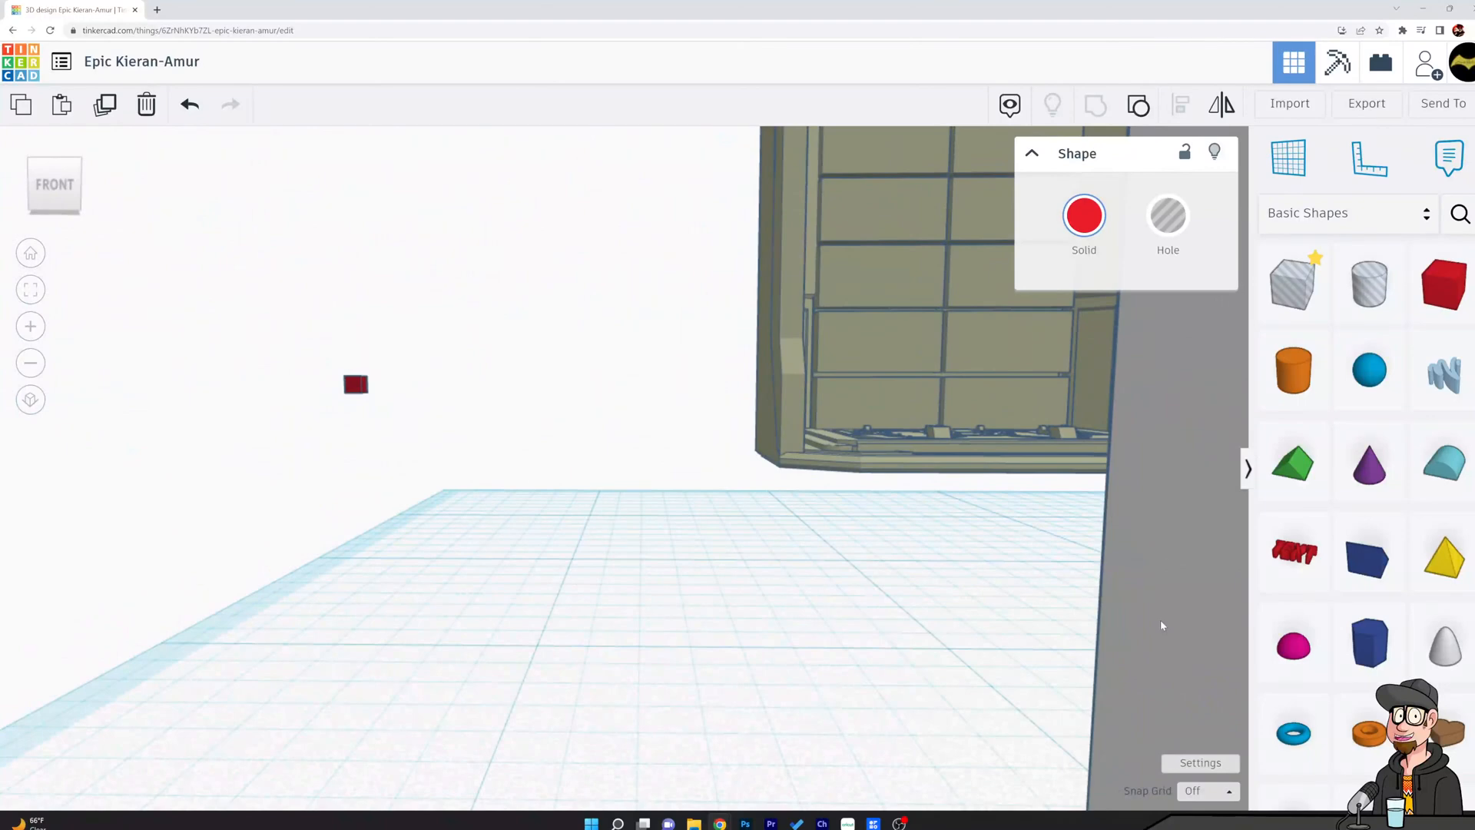
middle_drag(973, 516, 725, 497)
scroll(958, 516, down, 5)
right_drag(980, 521, 731, 477)
middle_drag(975, 378, 909, 434)
scroll(909, 435, down, 3)
scroll(910, 435, up, 2)
middle_drag(925, 313, 911, 630)
right_drag(910, 630, 876, 540)
Enlarge the small block pair to nearly the width of one large block.
click(721, 389)
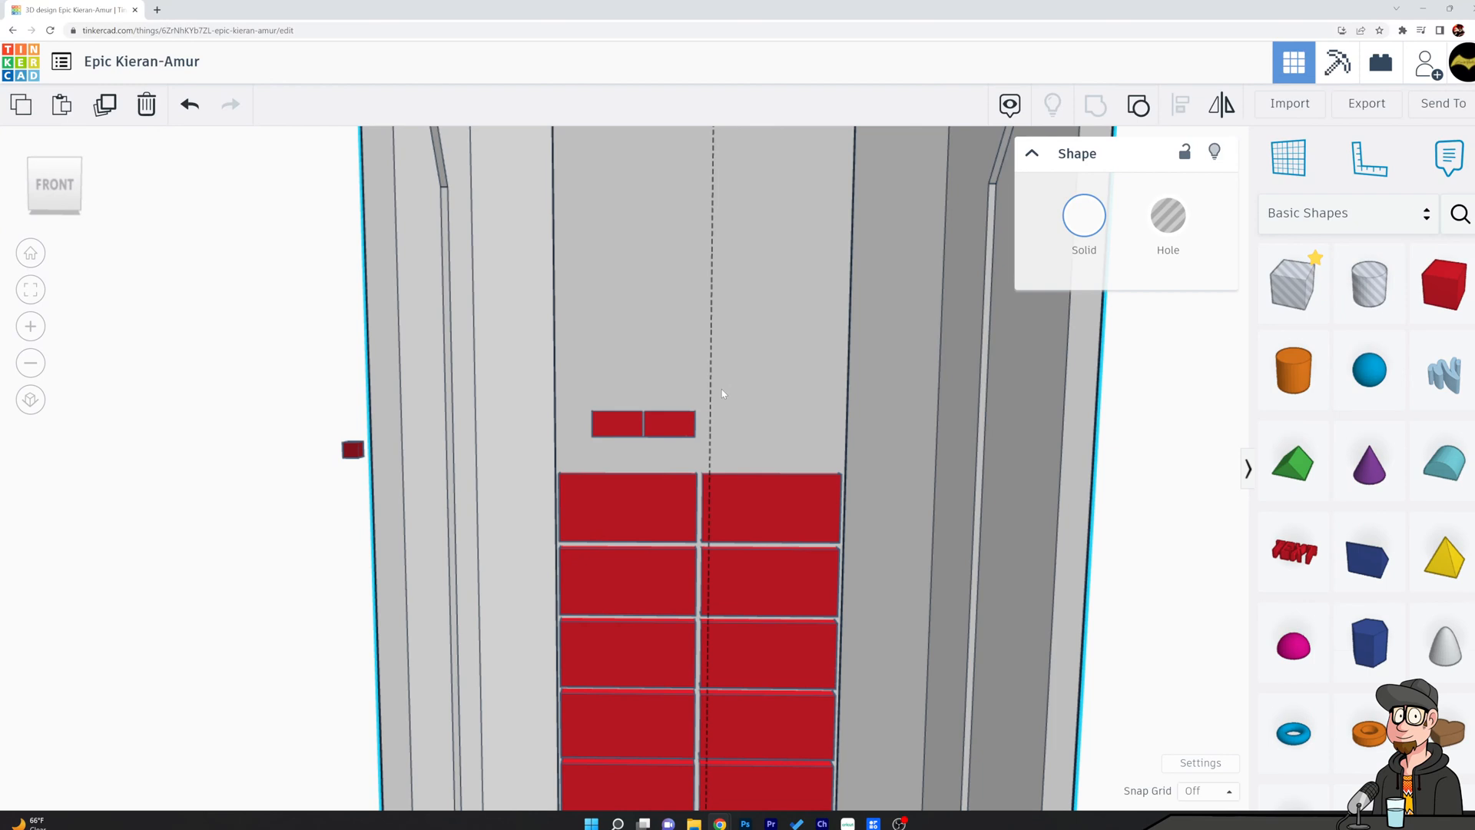
click(615, 424)
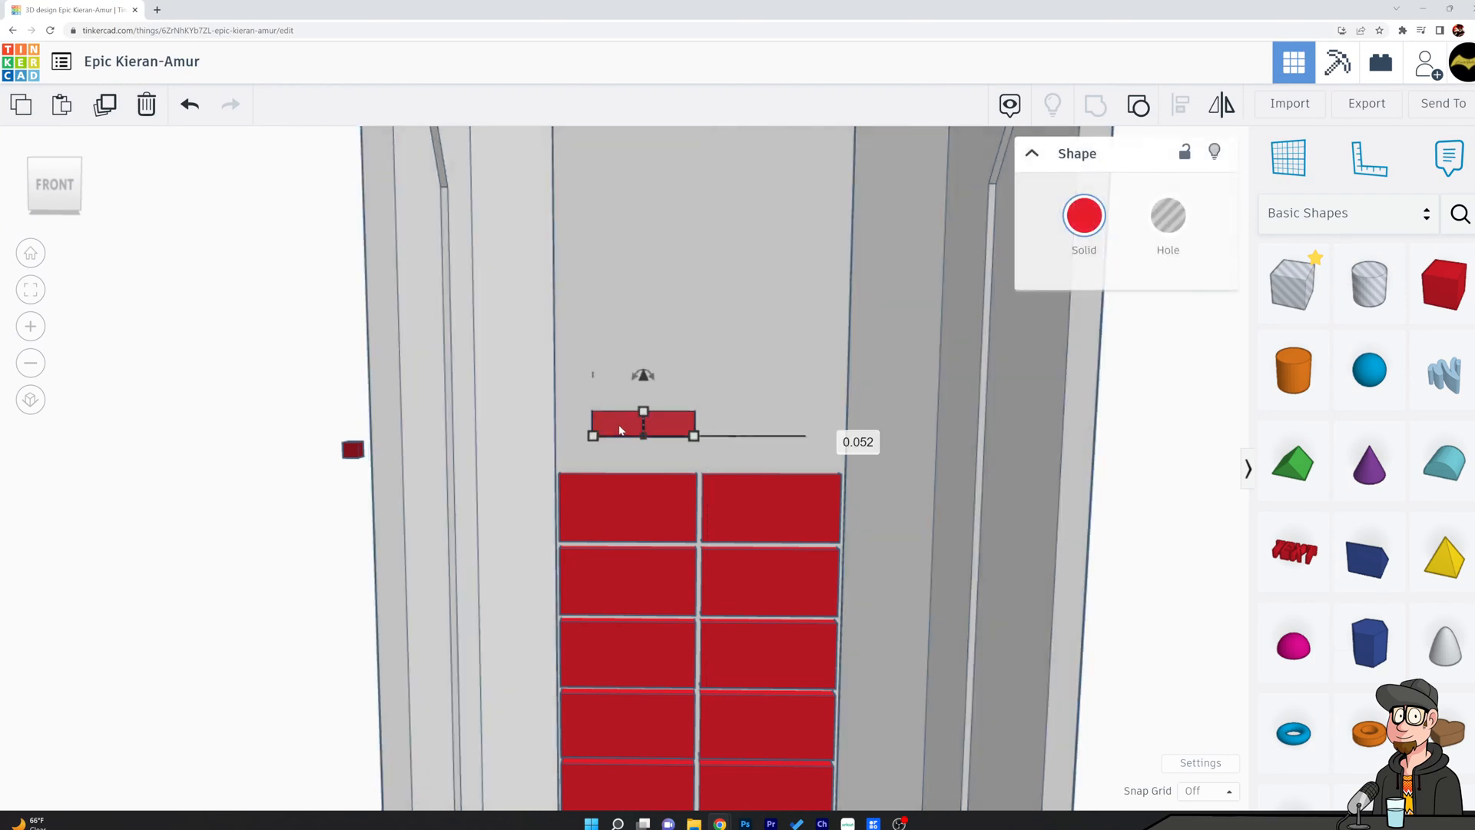
right_drag(620, 430, 668, 486)
drag(645, 467, 645, 462)
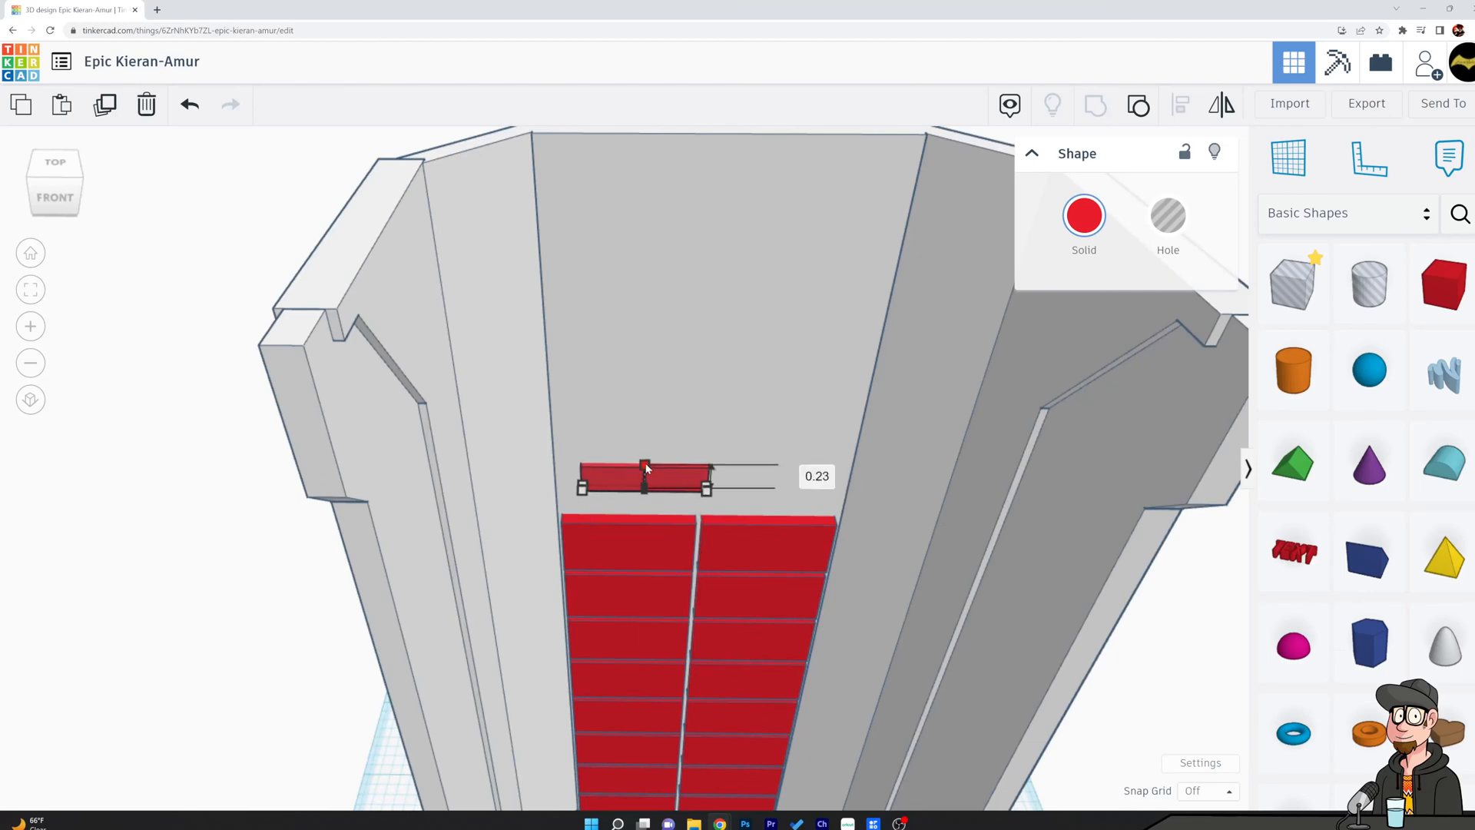
click(675, 409)
right_drag(760, 449, 695, 423)
Lower the small pair by about 0.25 to just above the top row and shift it left over the left column.
click(684, 427)
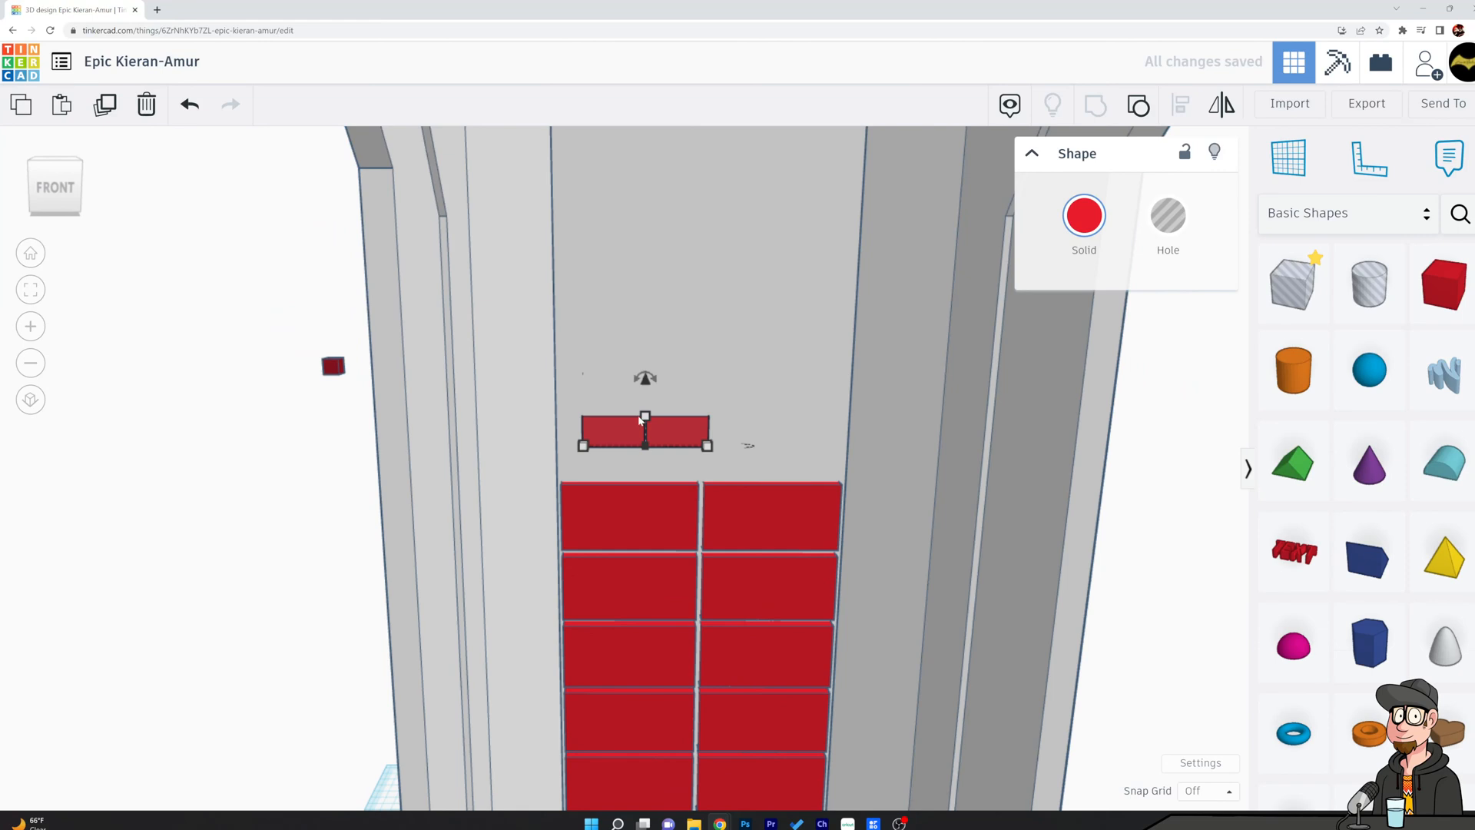
drag(645, 378, 645, 406)
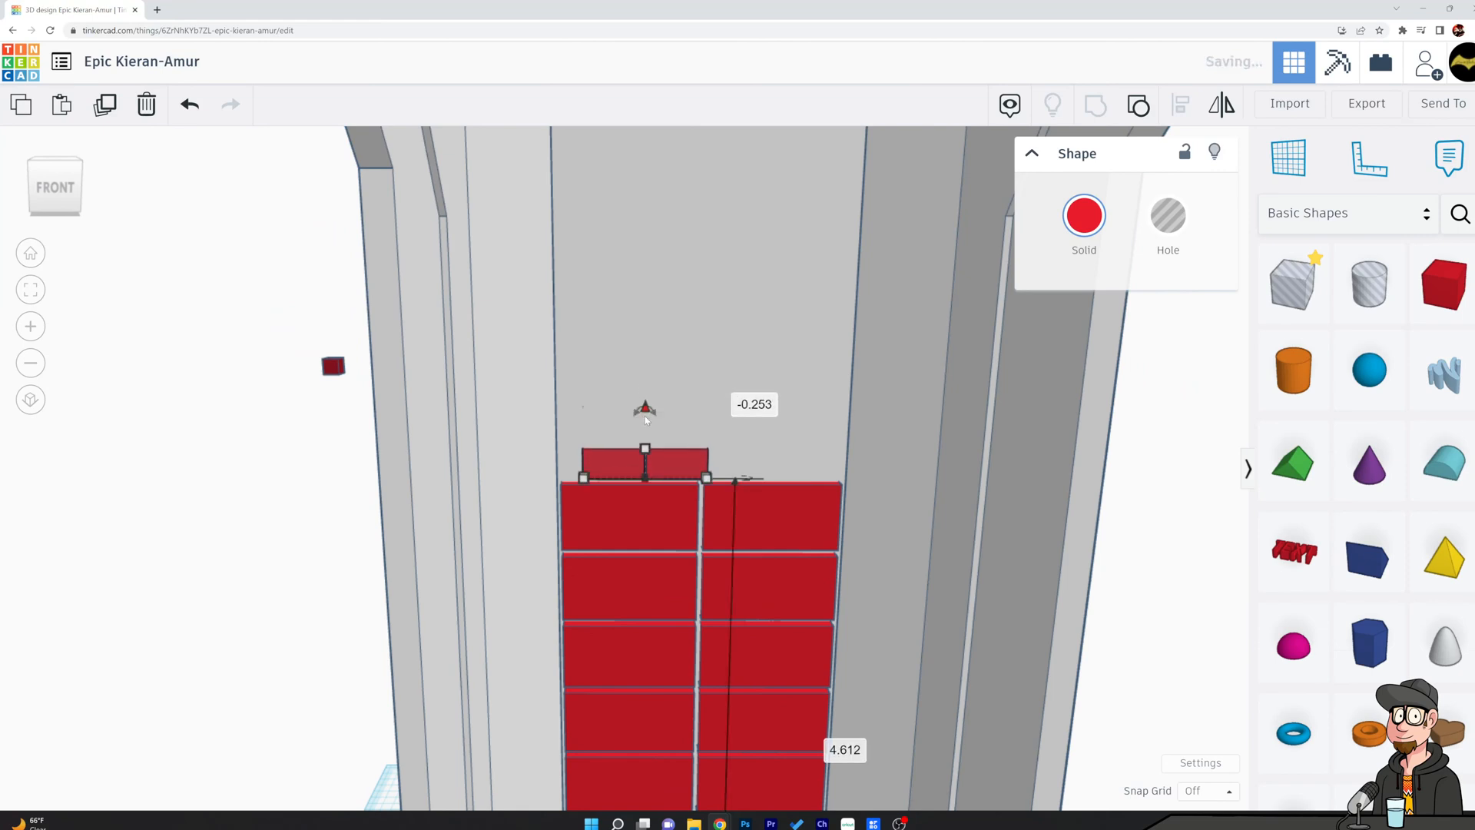
key(Left)
key(Left)
key(Left)
key(Left)
key(Left)
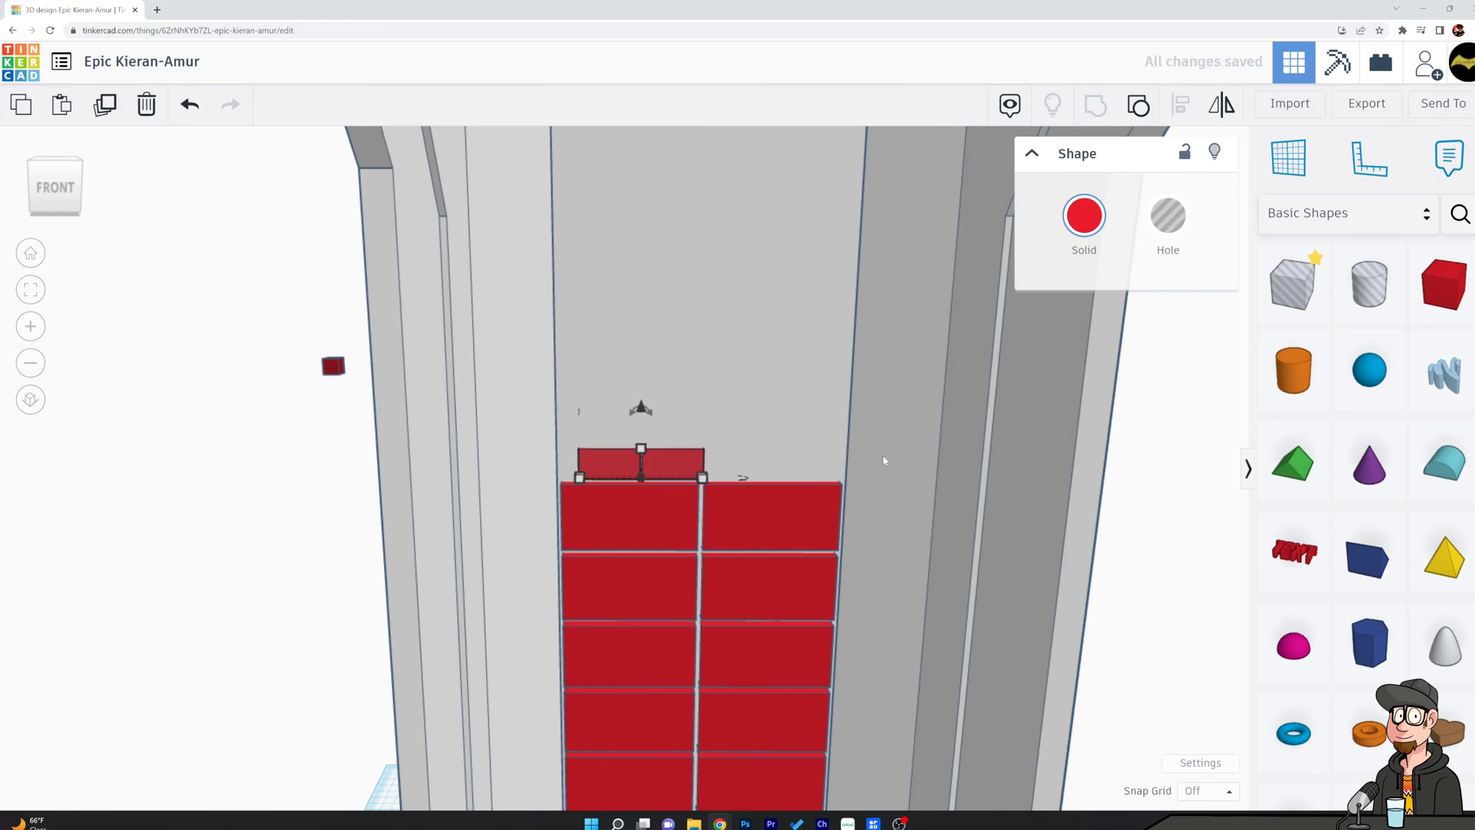
key(Right)
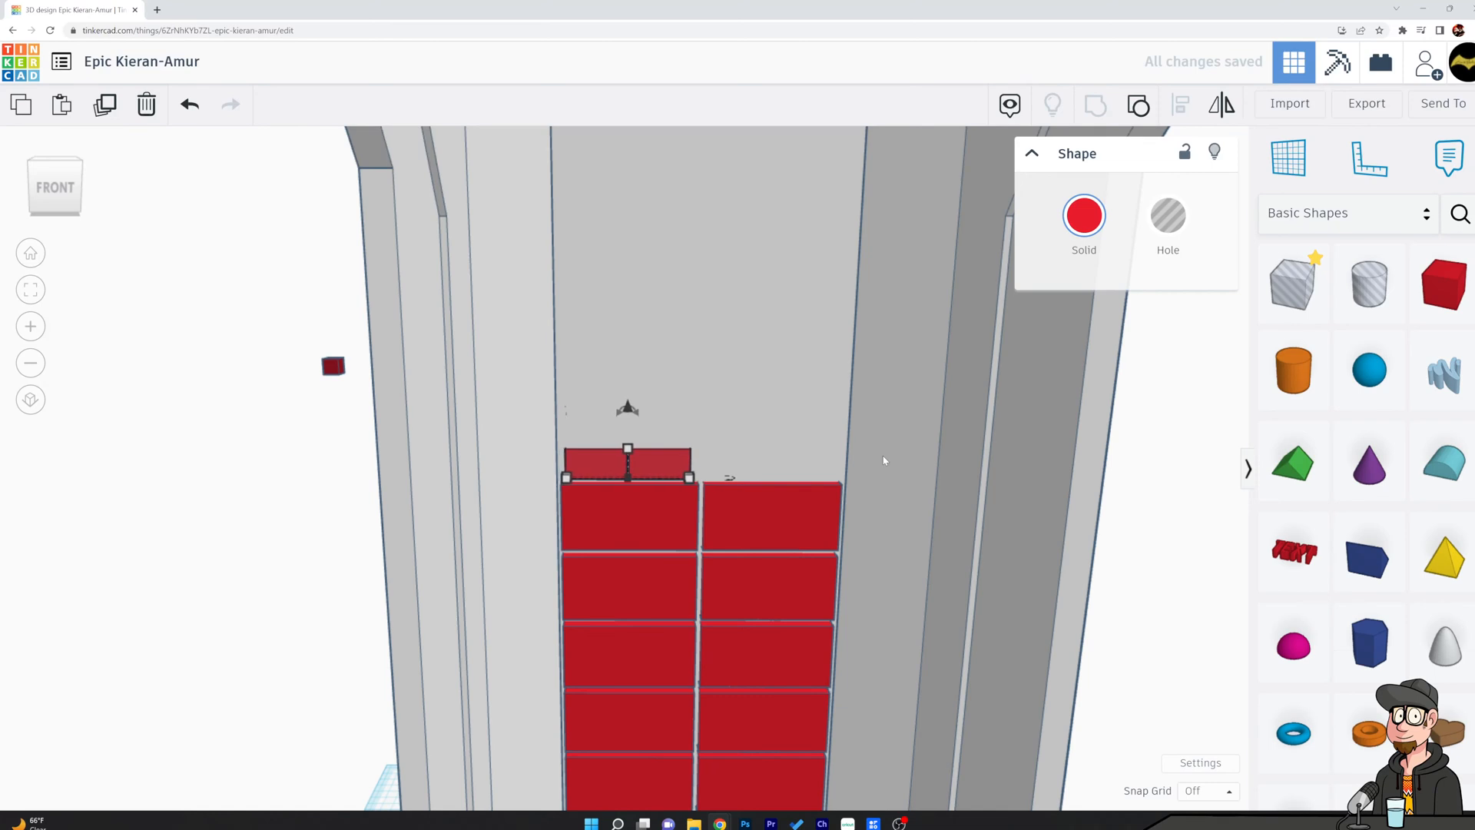
Stretch the small pair to about 0.24 high and match its width to the large block beneath it.
mouse_move(628, 451)
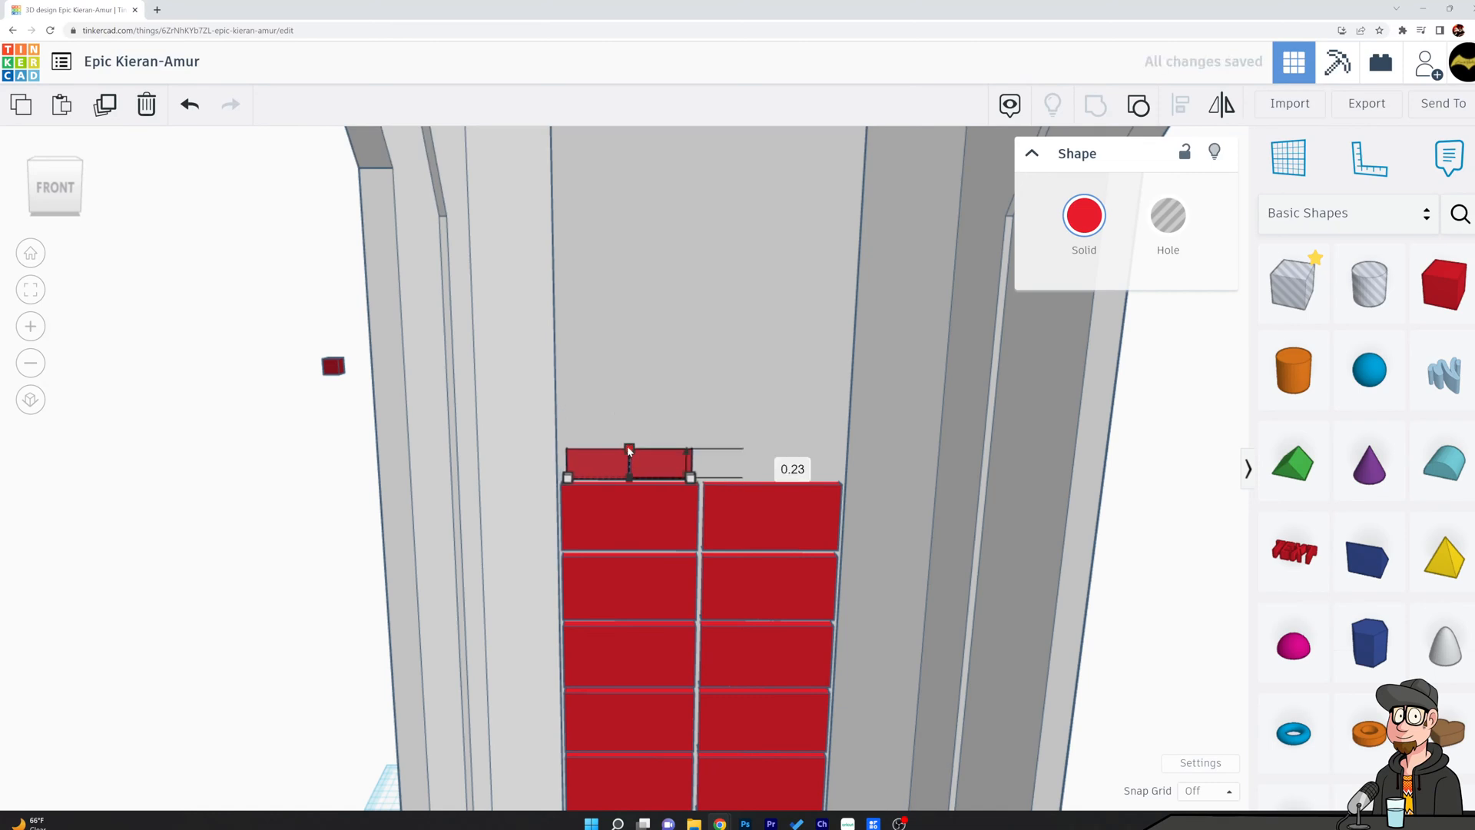
click(622, 500)
mouse_move(838, 552)
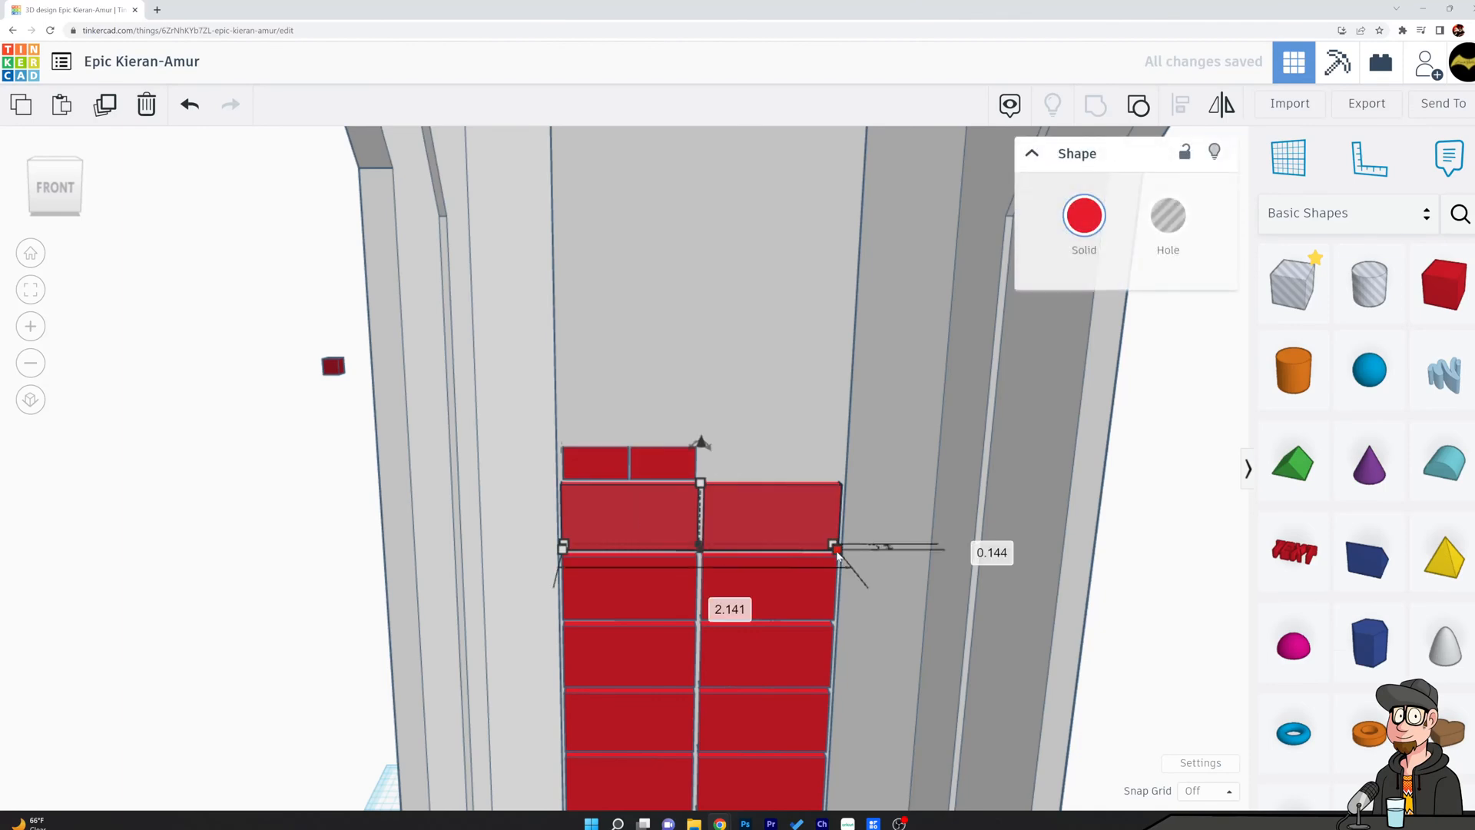
click(626, 418)
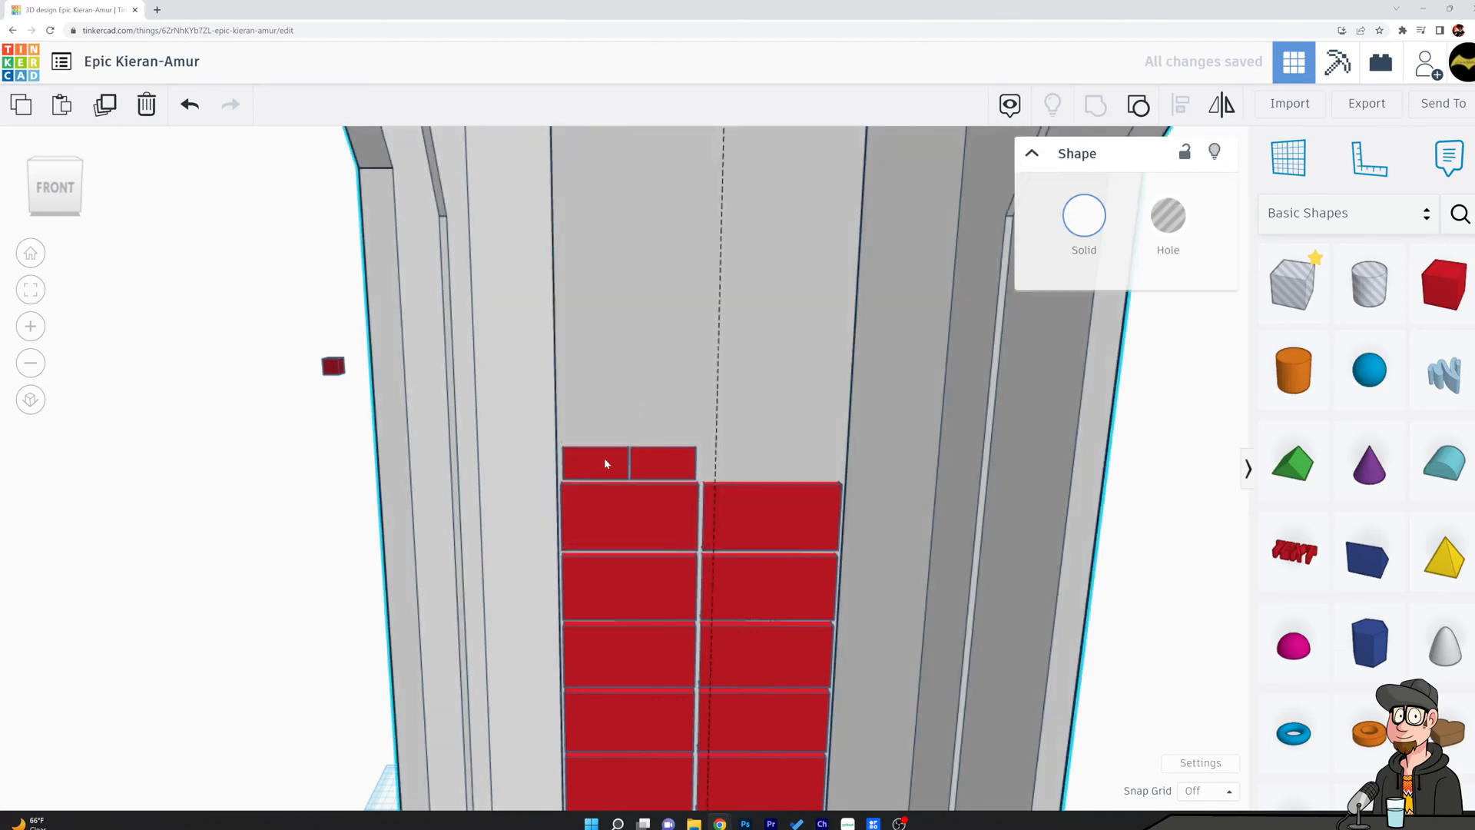
Duplicate the small block pair and place the copy over the right column.
click(667, 465)
key(ctrl+d)
drag(668, 467, 809, 467)
right_drag(992, 475, 973, 457)
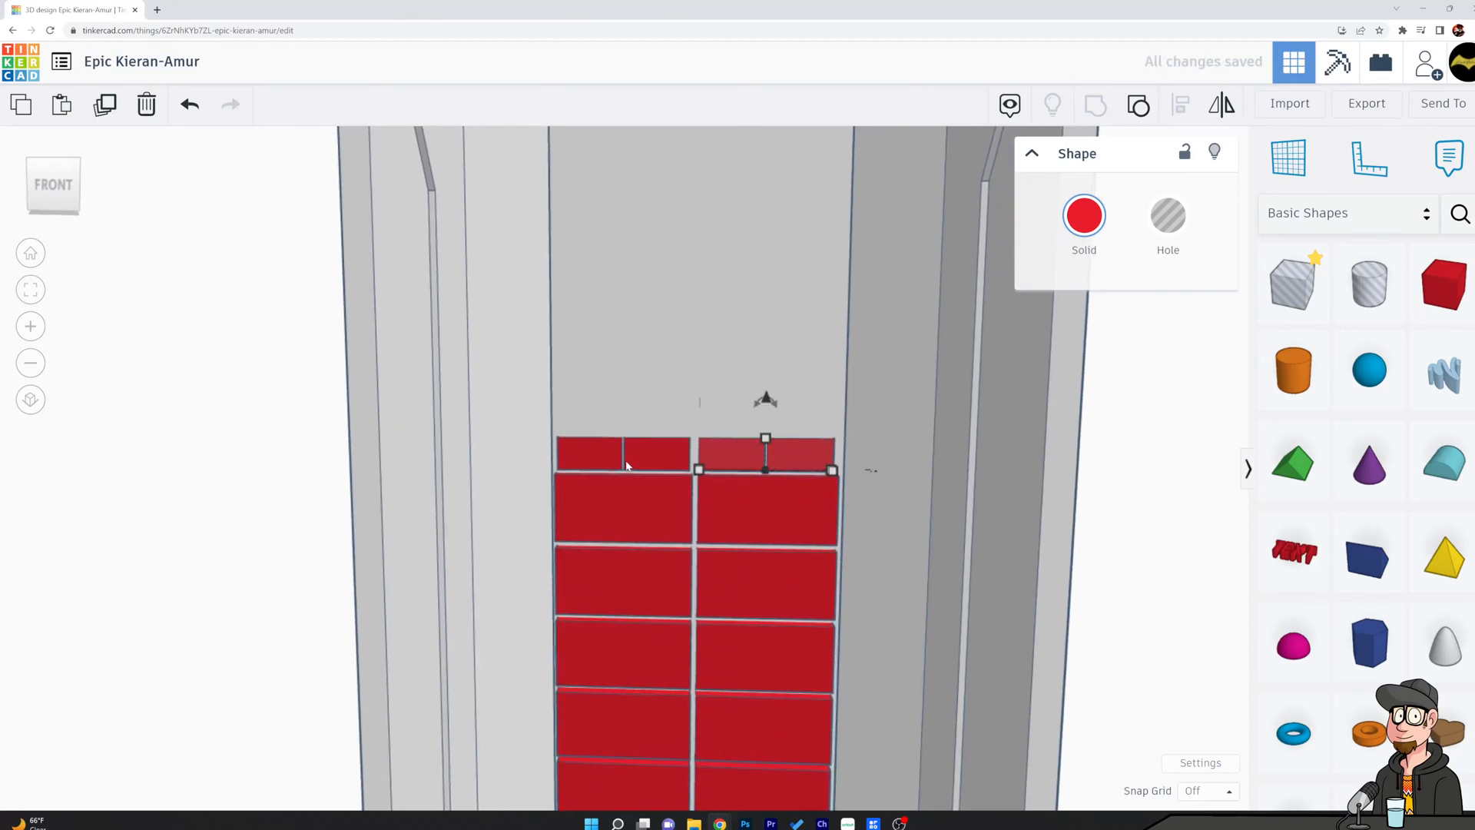
Nudge the left small pair to the right to narrow the gap between the two small pairs.
click(649, 454)
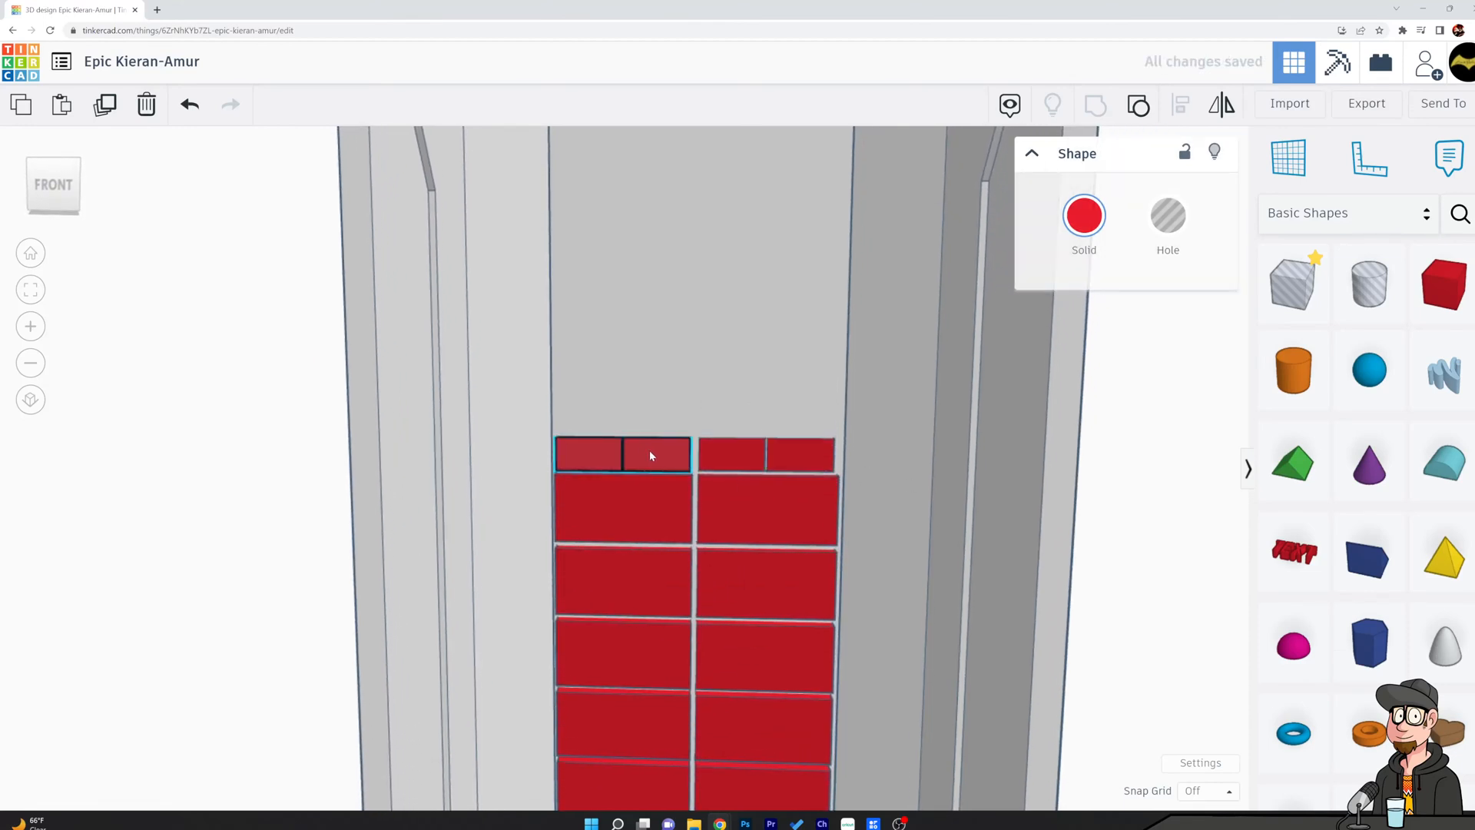
right_drag(916, 494, 939, 495)
scroll(697, 460, up, 8)
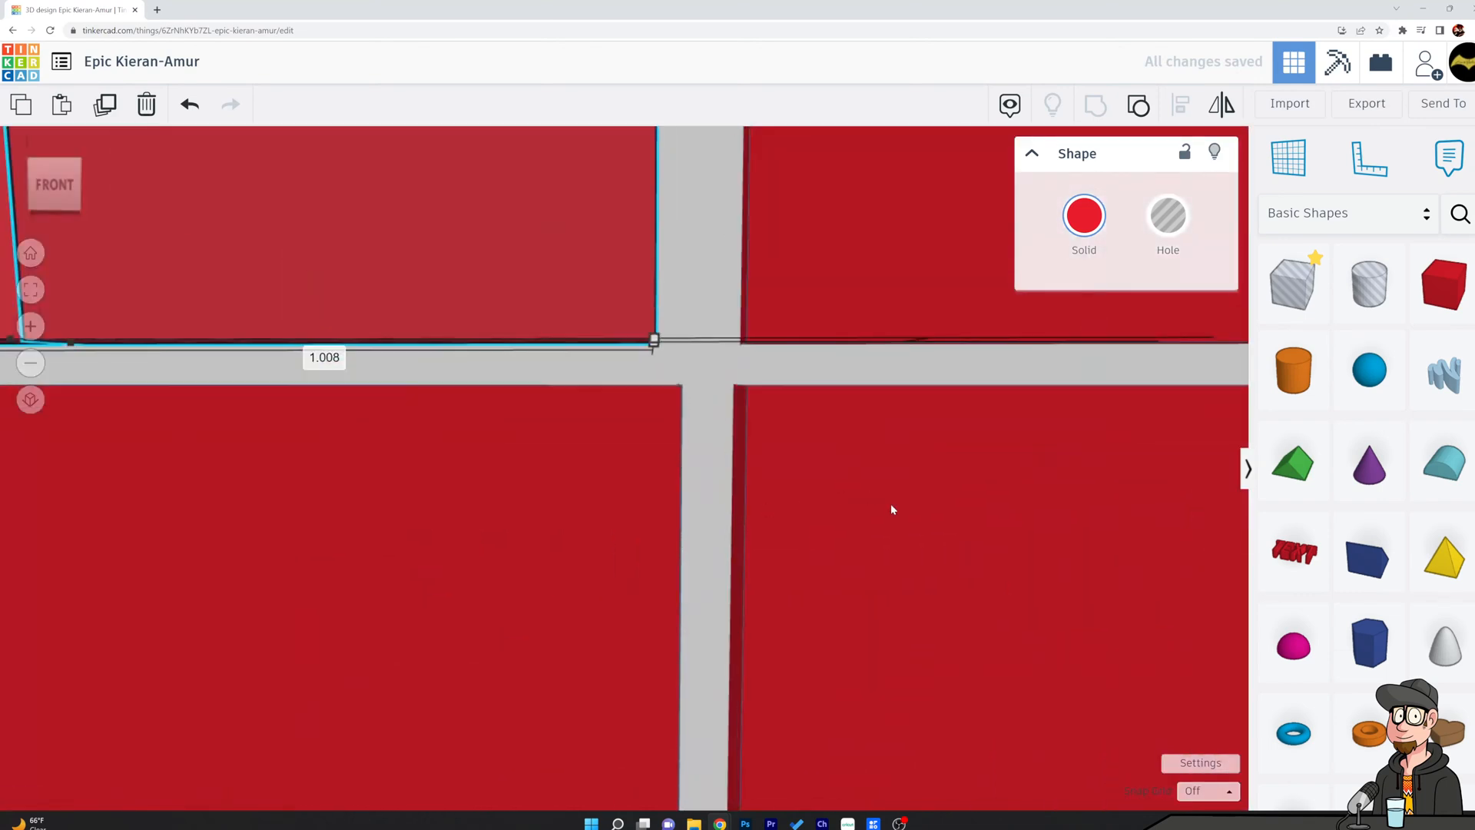
key(Right)
key(Right)
key(Right)
key(Right)
key(Right)
key(Right)
right_drag(929, 378, 916, 381)
scroll(887, 501, down, 5)
Select the shell together with both small block pairs and ungroup them into separate shapes.
click(795, 445)
shift+click(792, 441)
shift+click(926, 448)
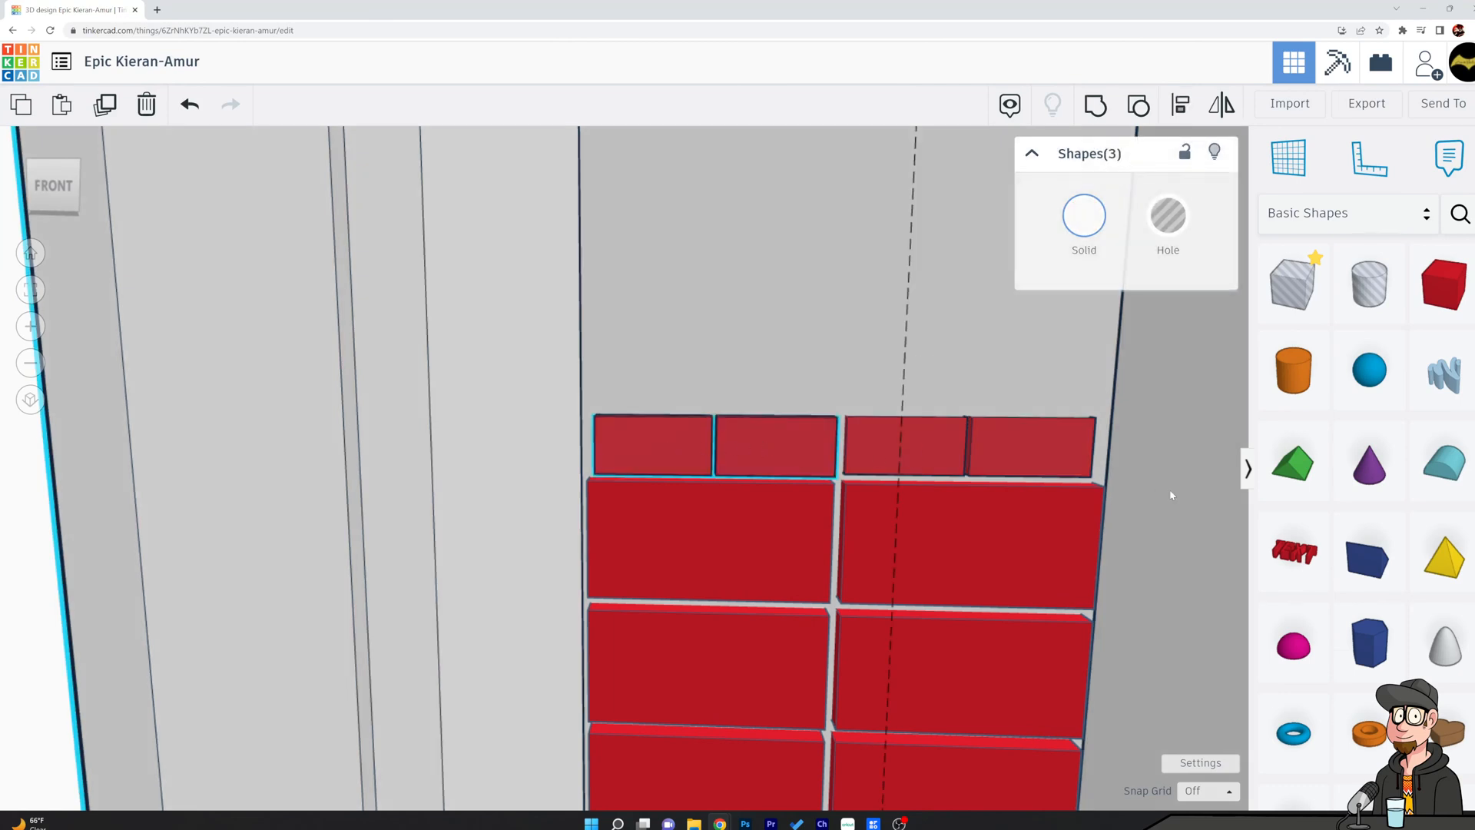
scroll(1124, 476, down, 3)
scroll(1123, 474, up, 3)
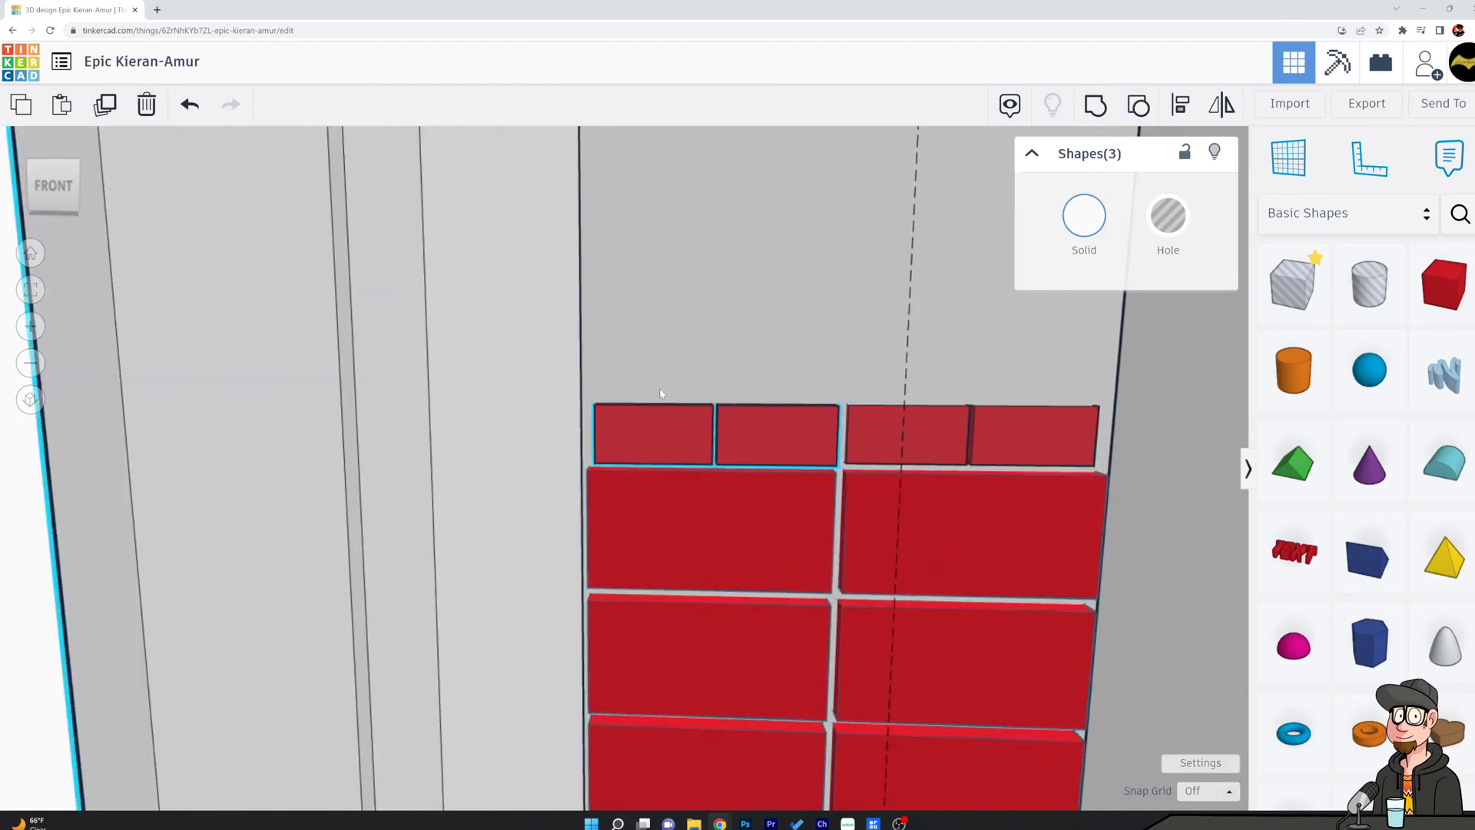
scroll(1143, 541, down, 6)
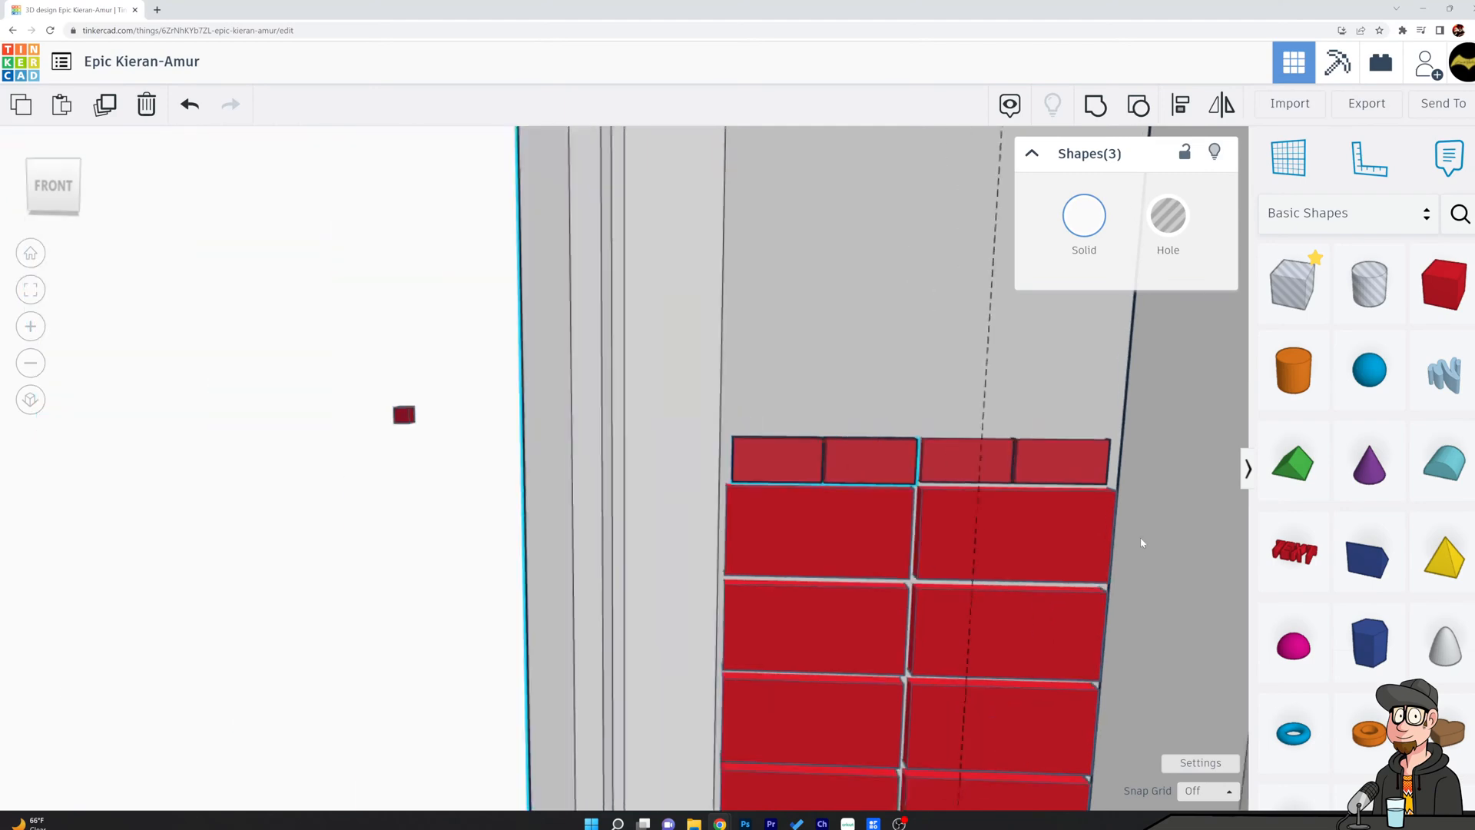
right_drag(763, 546, 451, 547)
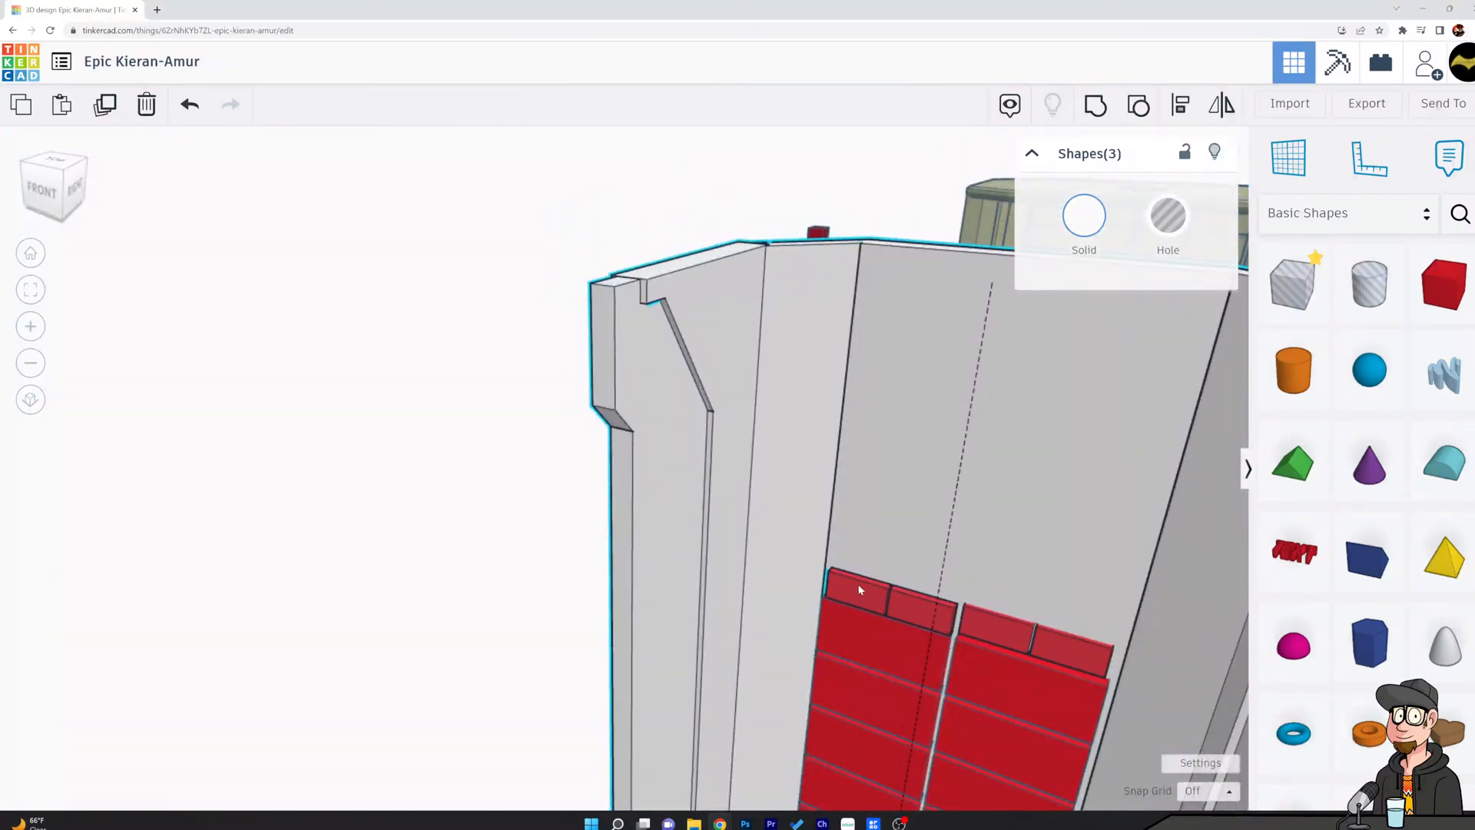
click(1136, 108)
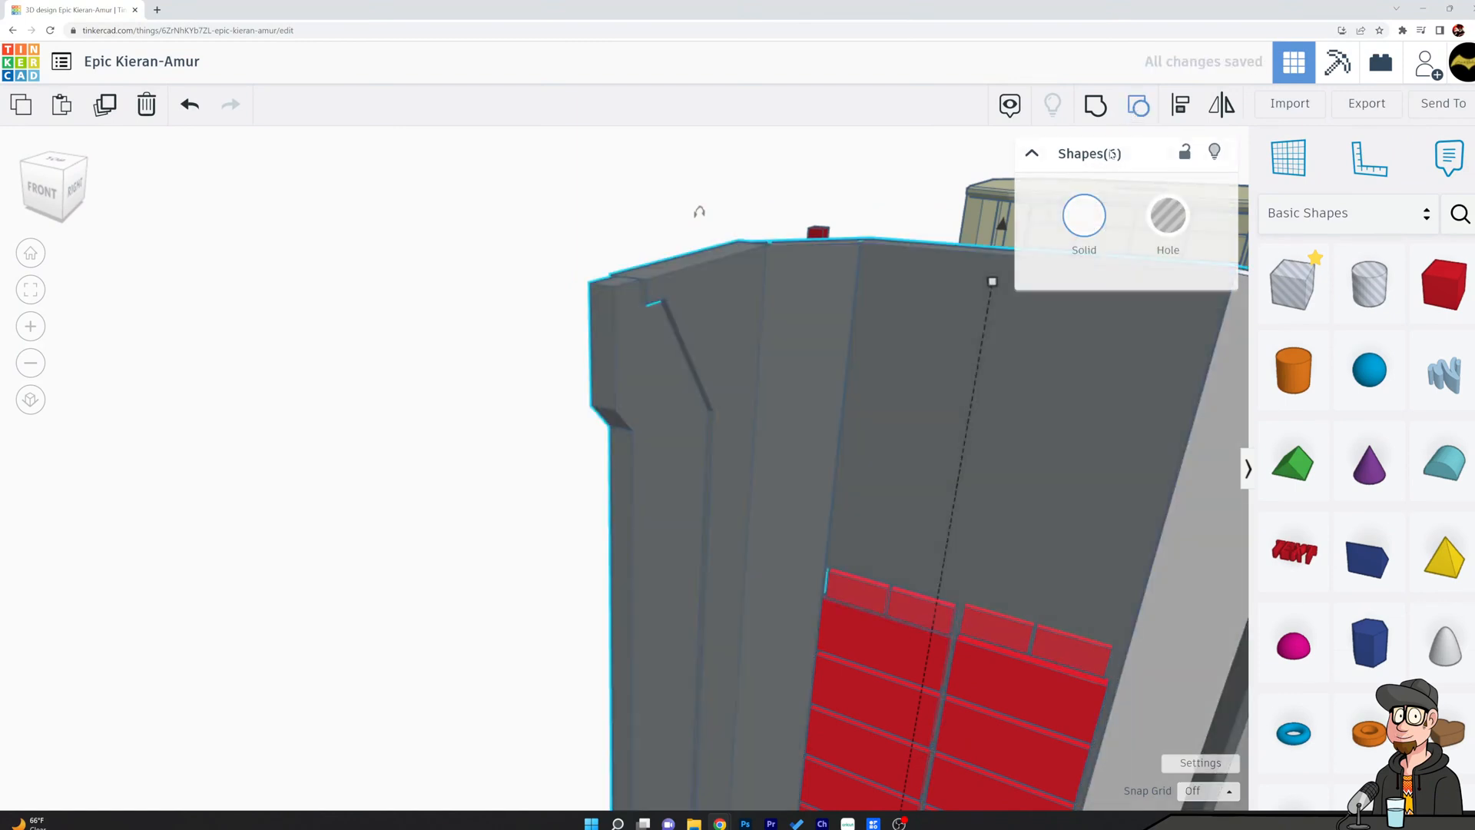
right_drag(859, 587, 952, 613)
click(951, 579)
click(891, 565)
click(1025, 580)
click(1091, 591)
right_drag(1152, 614, 1213, 572)
scroll(949, 566, up, 4)
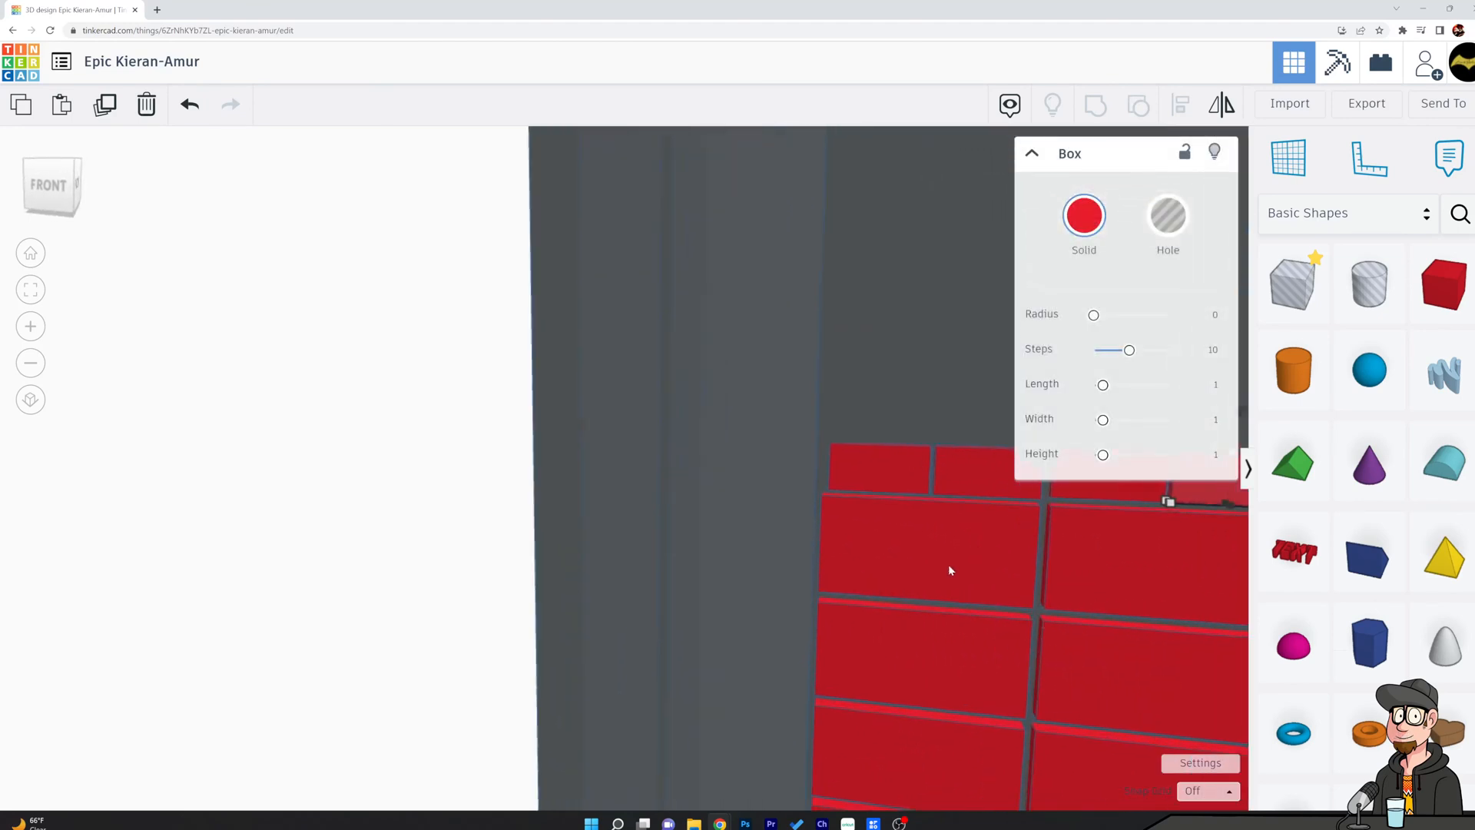
shift+click(880, 471)
shift+click(979, 463)
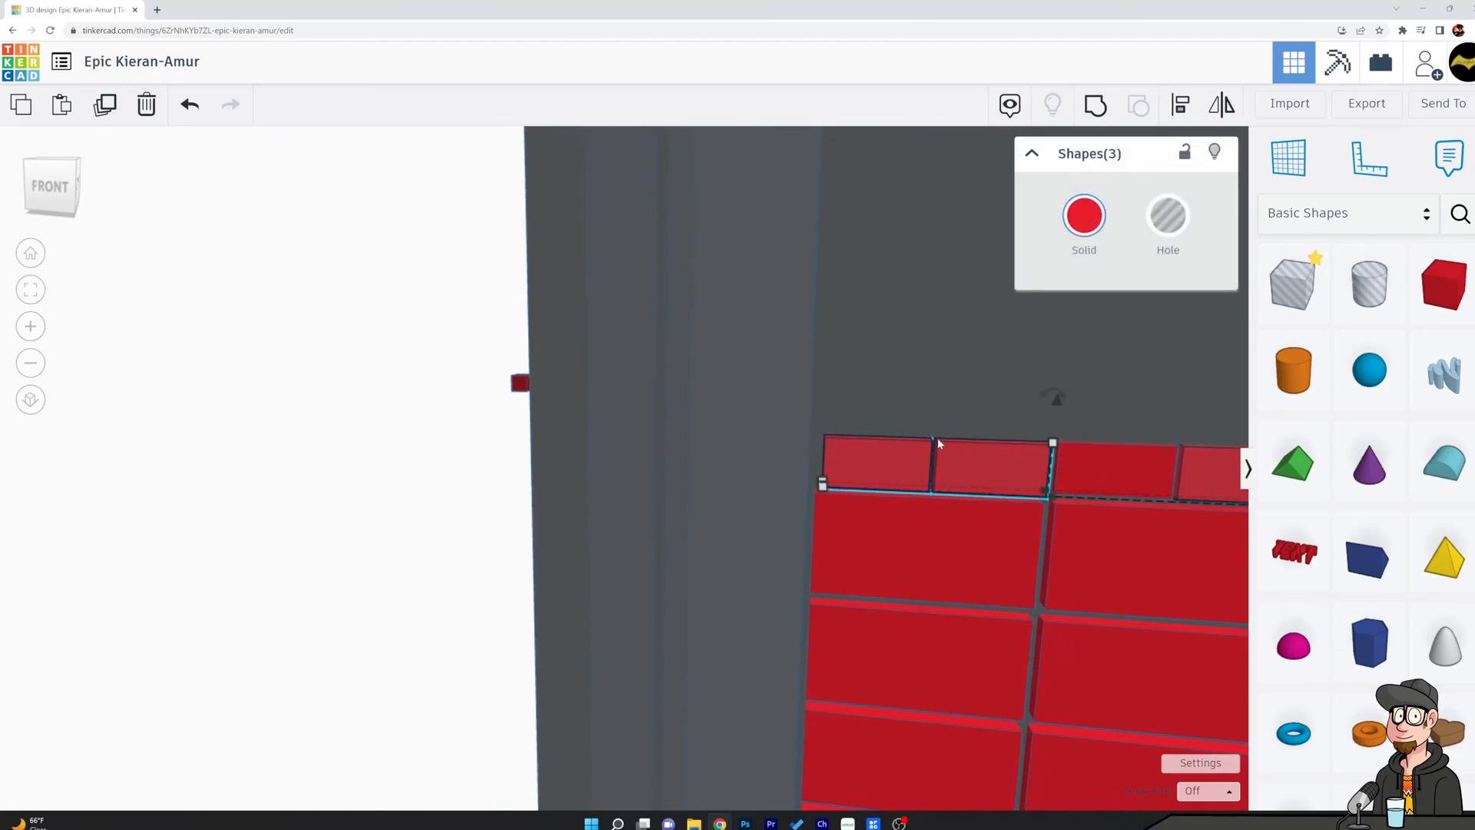
click(694, 480)
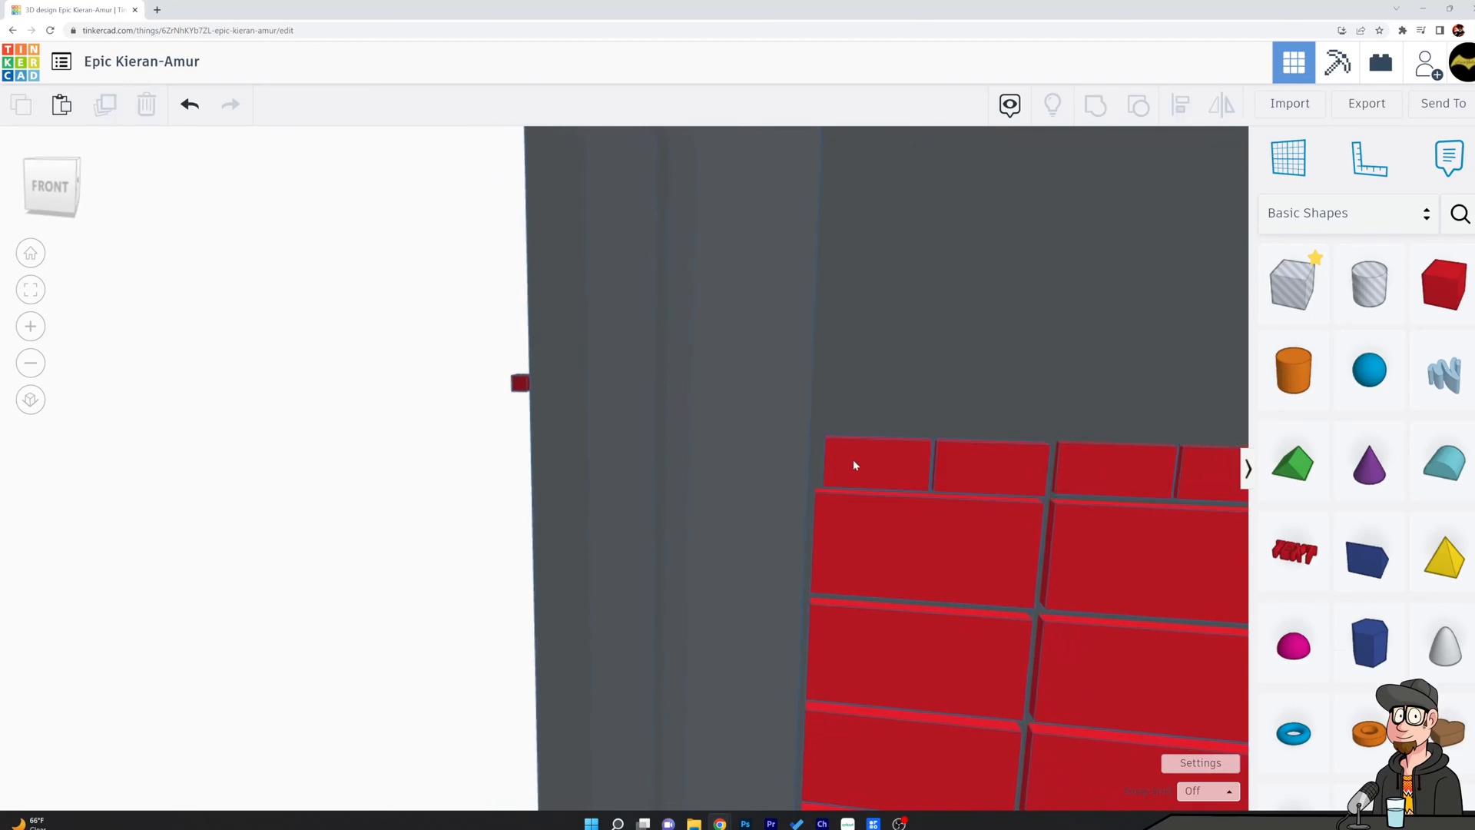
Enlarge the two left small blocks together slightly so they span the large block beneath them.
click(883, 465)
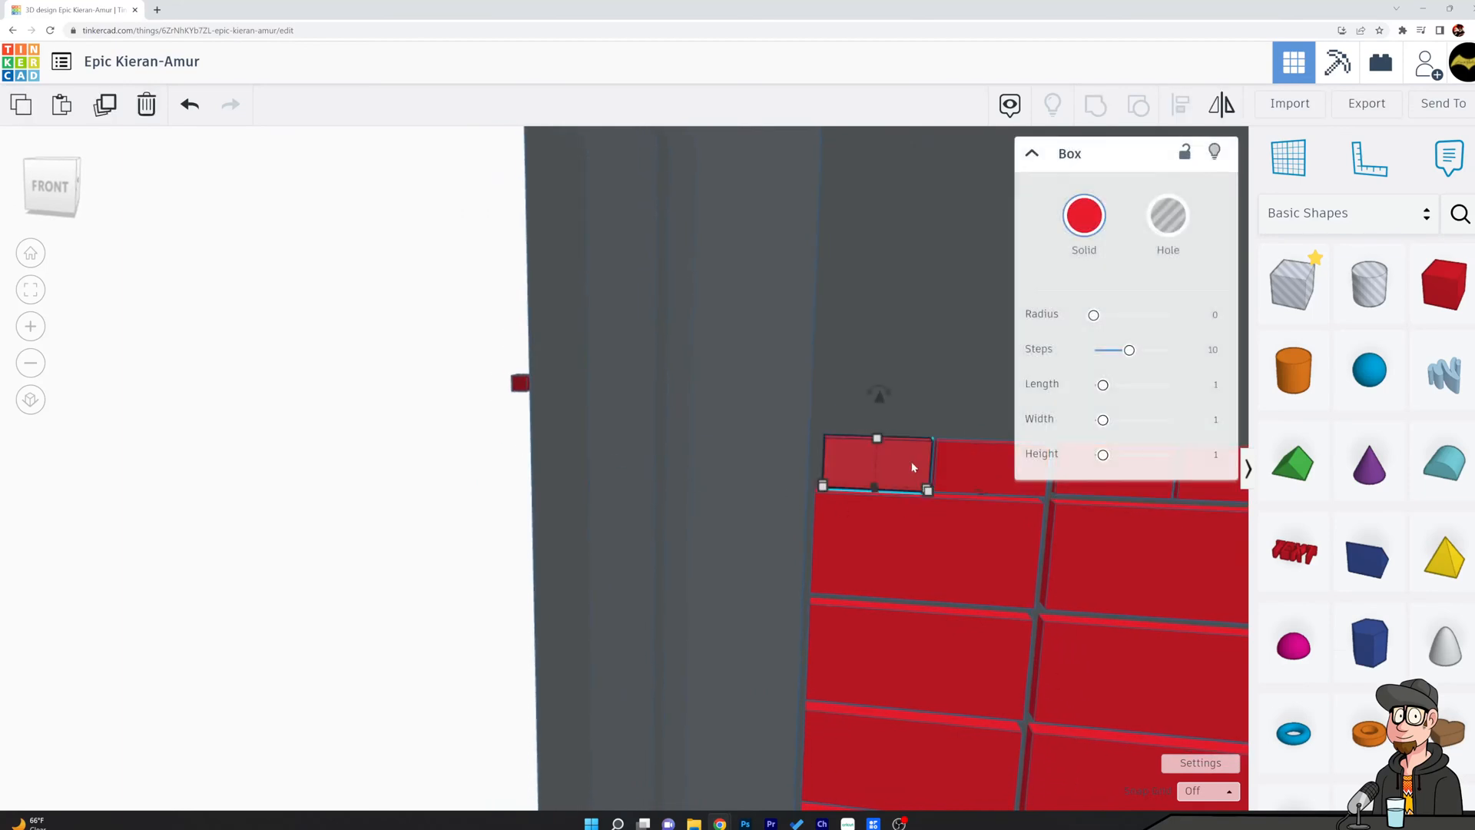
shift+click(957, 461)
shift+drag(932, 441, 932, 435)
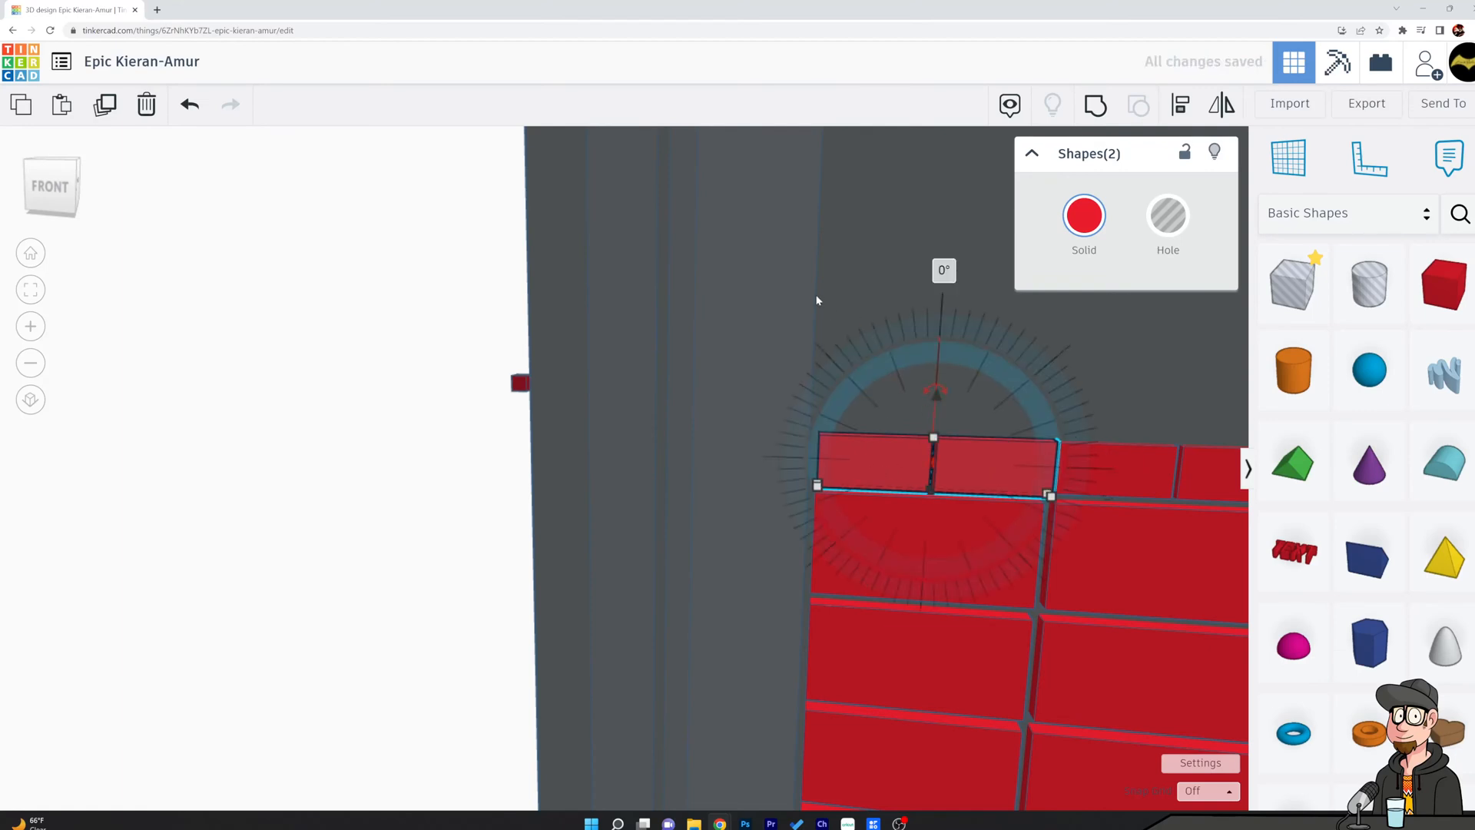
click(866, 458)
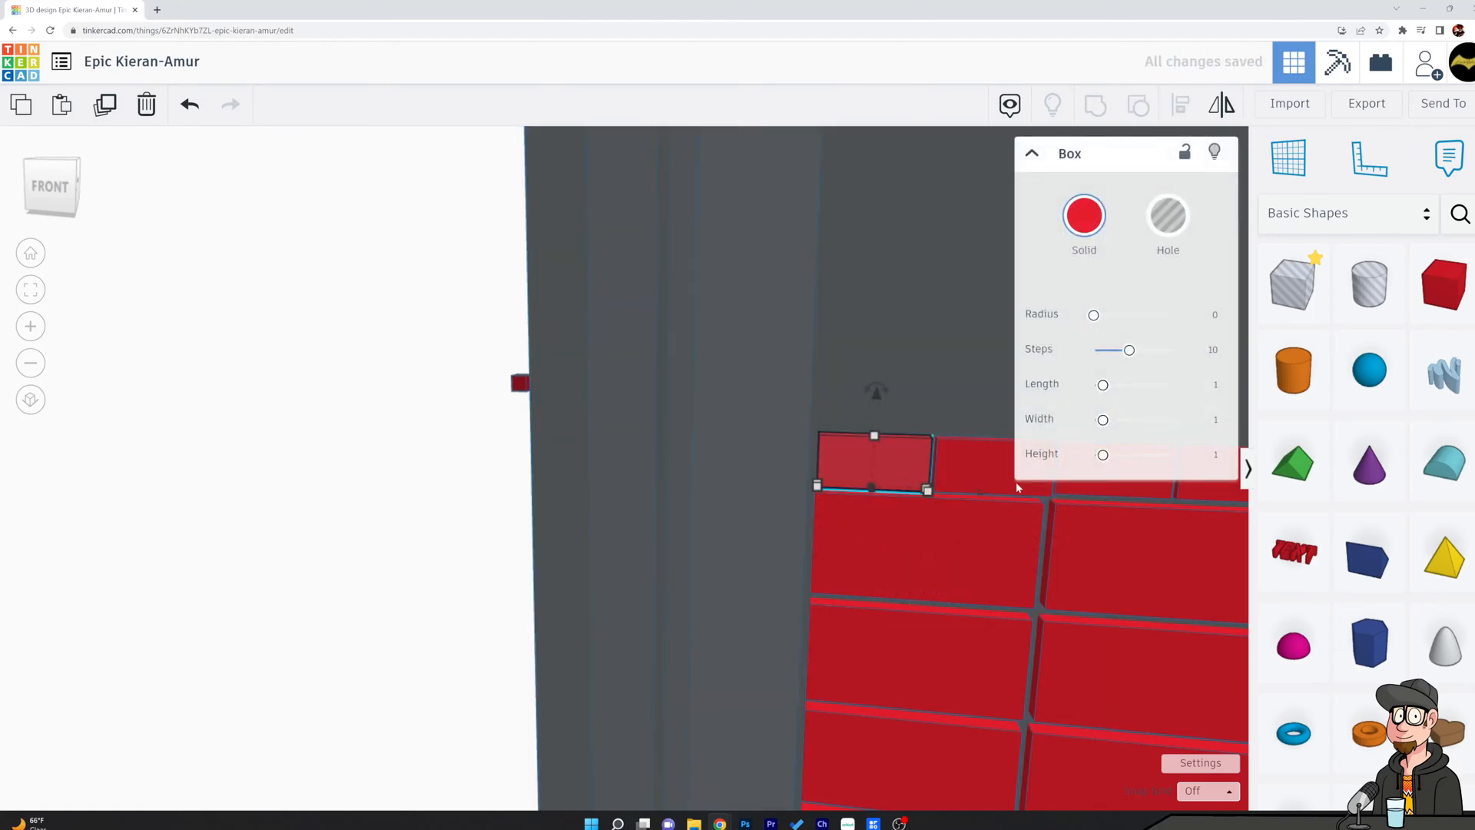
click(451, 472)
Nudge the leftmost small block slightly left toward the left edge of the large block beneath it.
scroll(895, 523, up, 7)
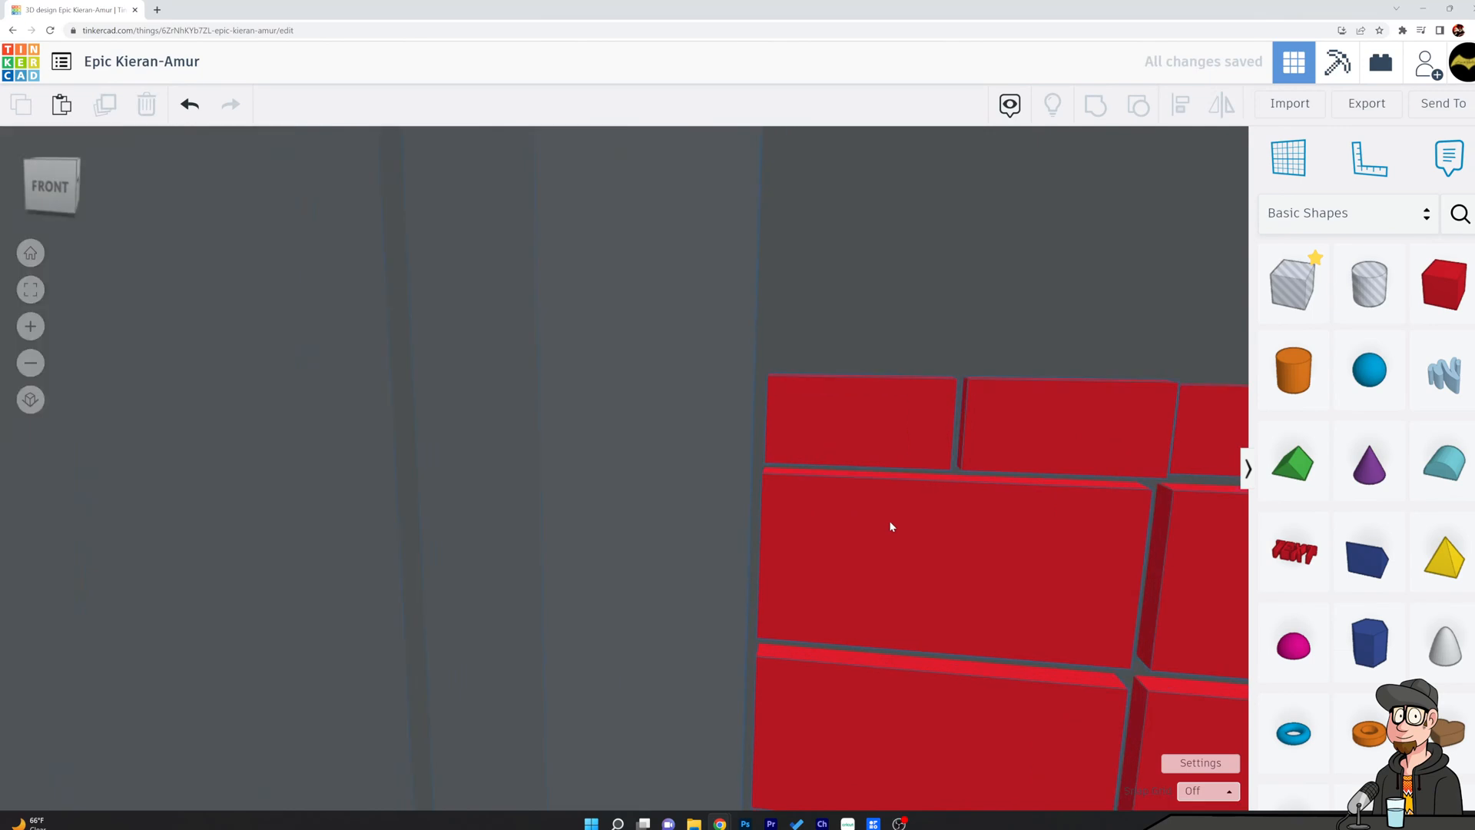
right_drag(828, 494, 885, 490)
click(852, 301)
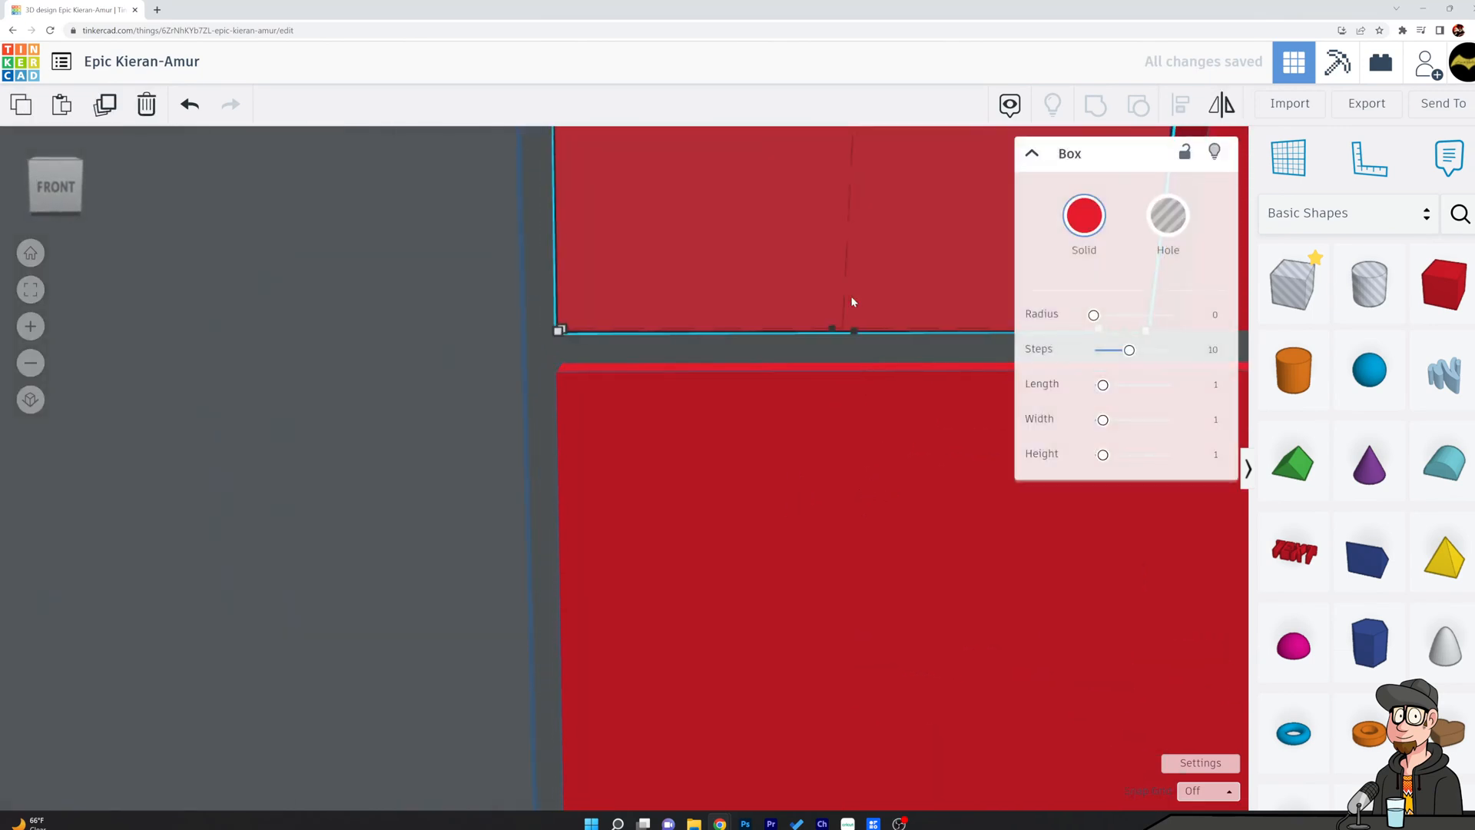
key(Left)
click(761, 356)
Nudge the second small block from the left toward the leftmost one to close the gap between them.
scroll(769, 376, down, 3)
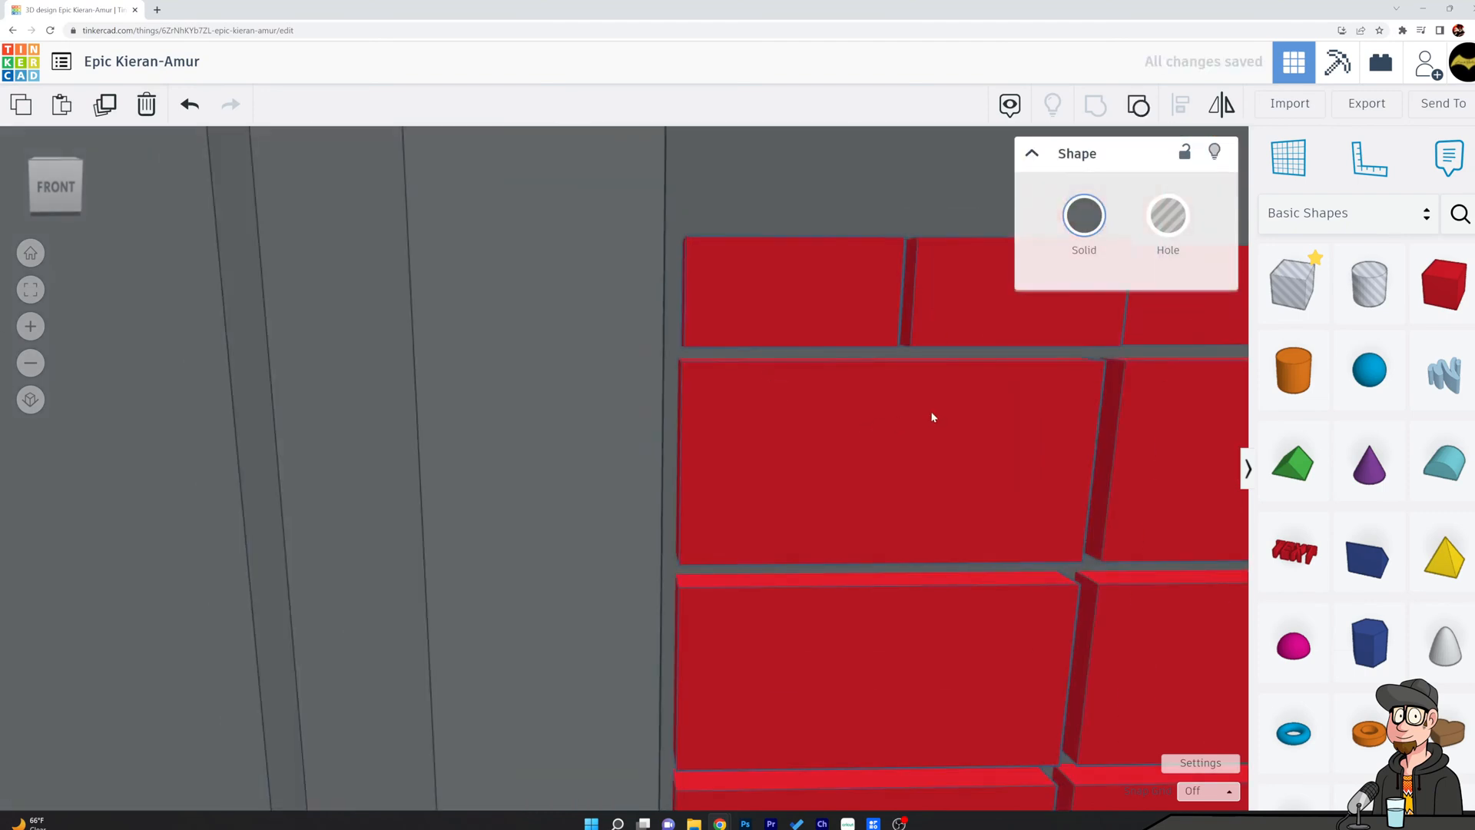
middle_drag(1001, 374, 476, 412)
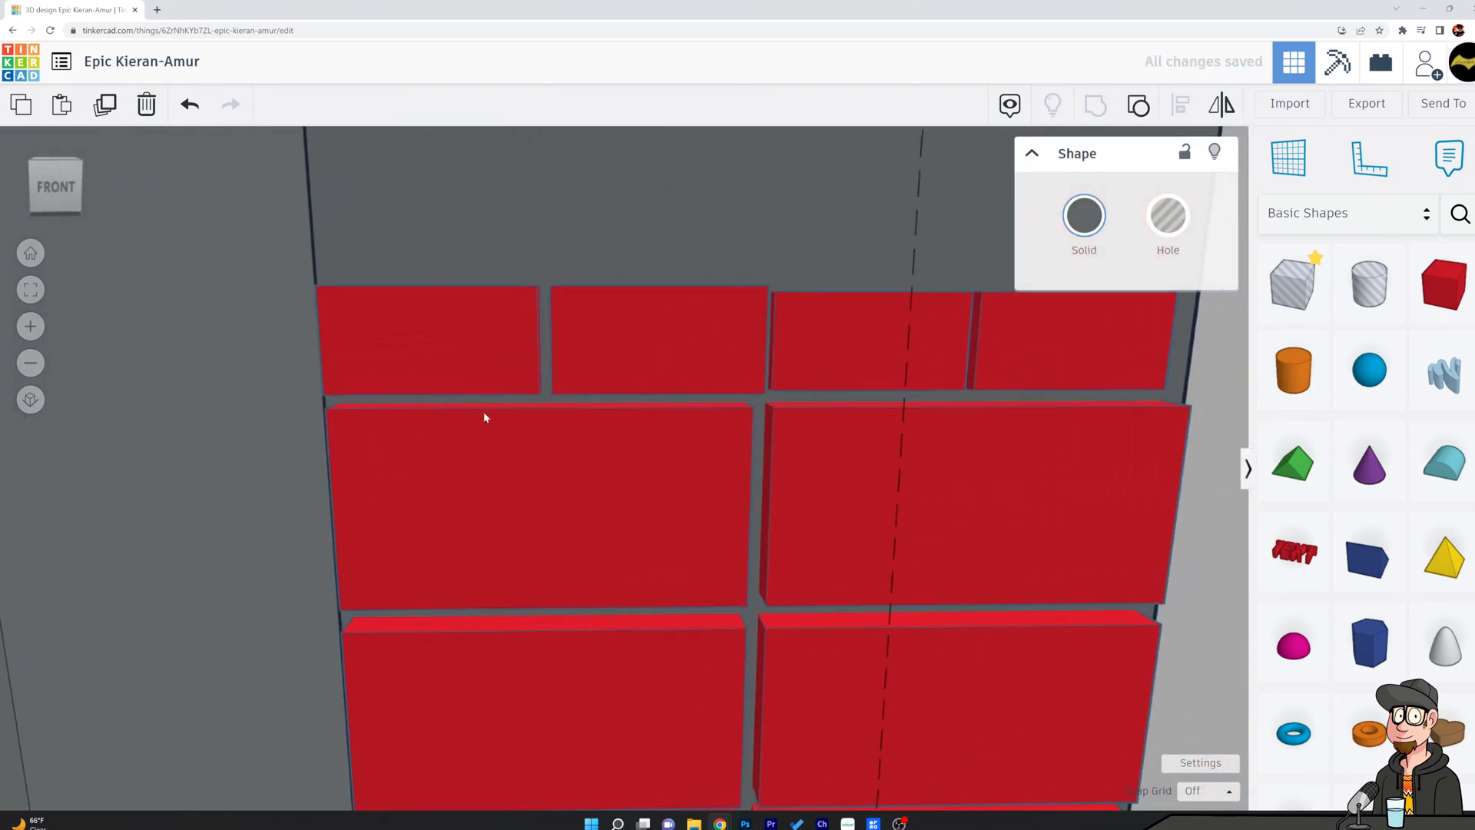
click(691, 348)
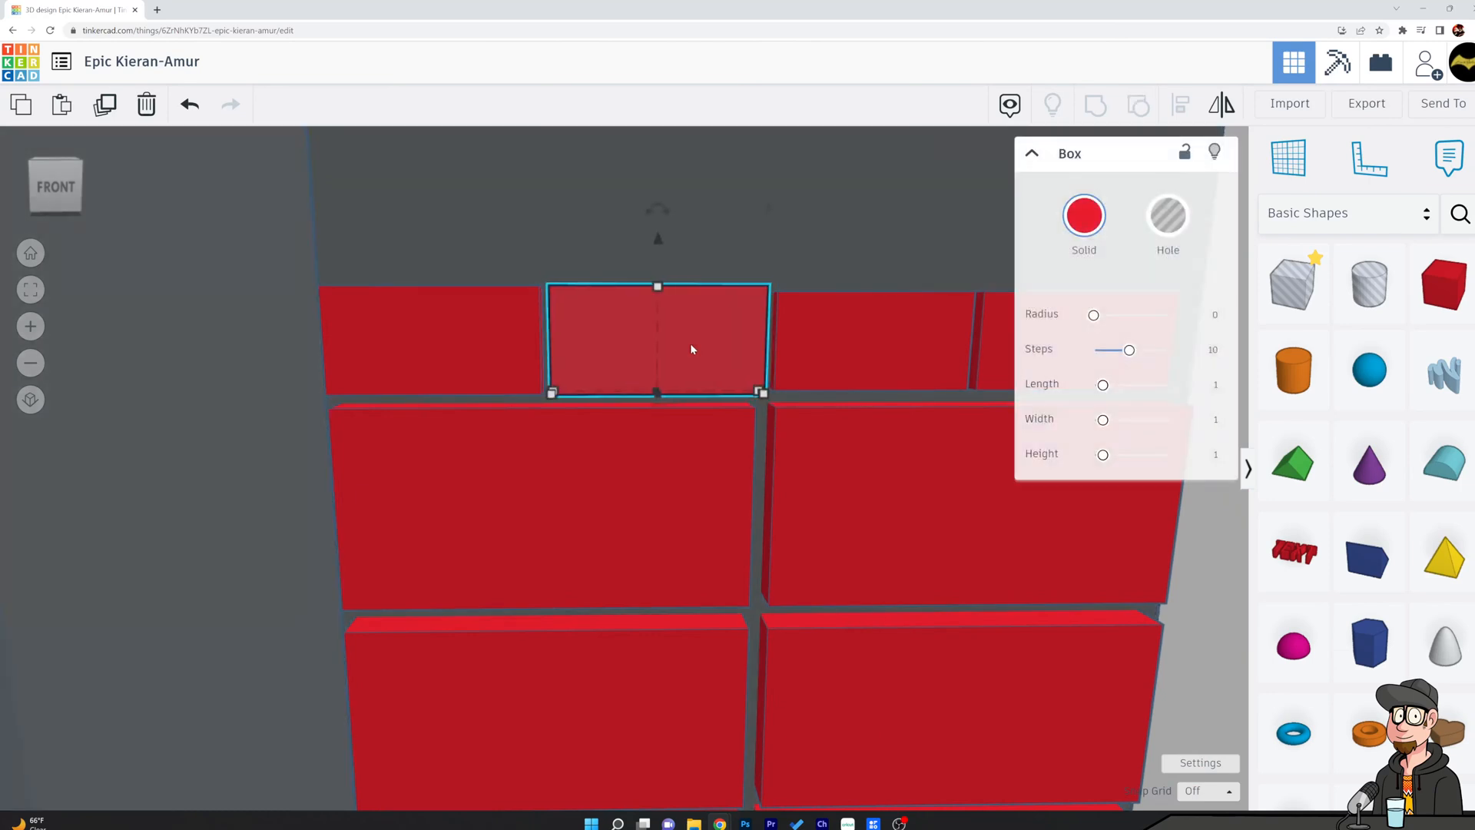
key(Left)
key(Left)
key(Left)
key(Left)
key(Left)
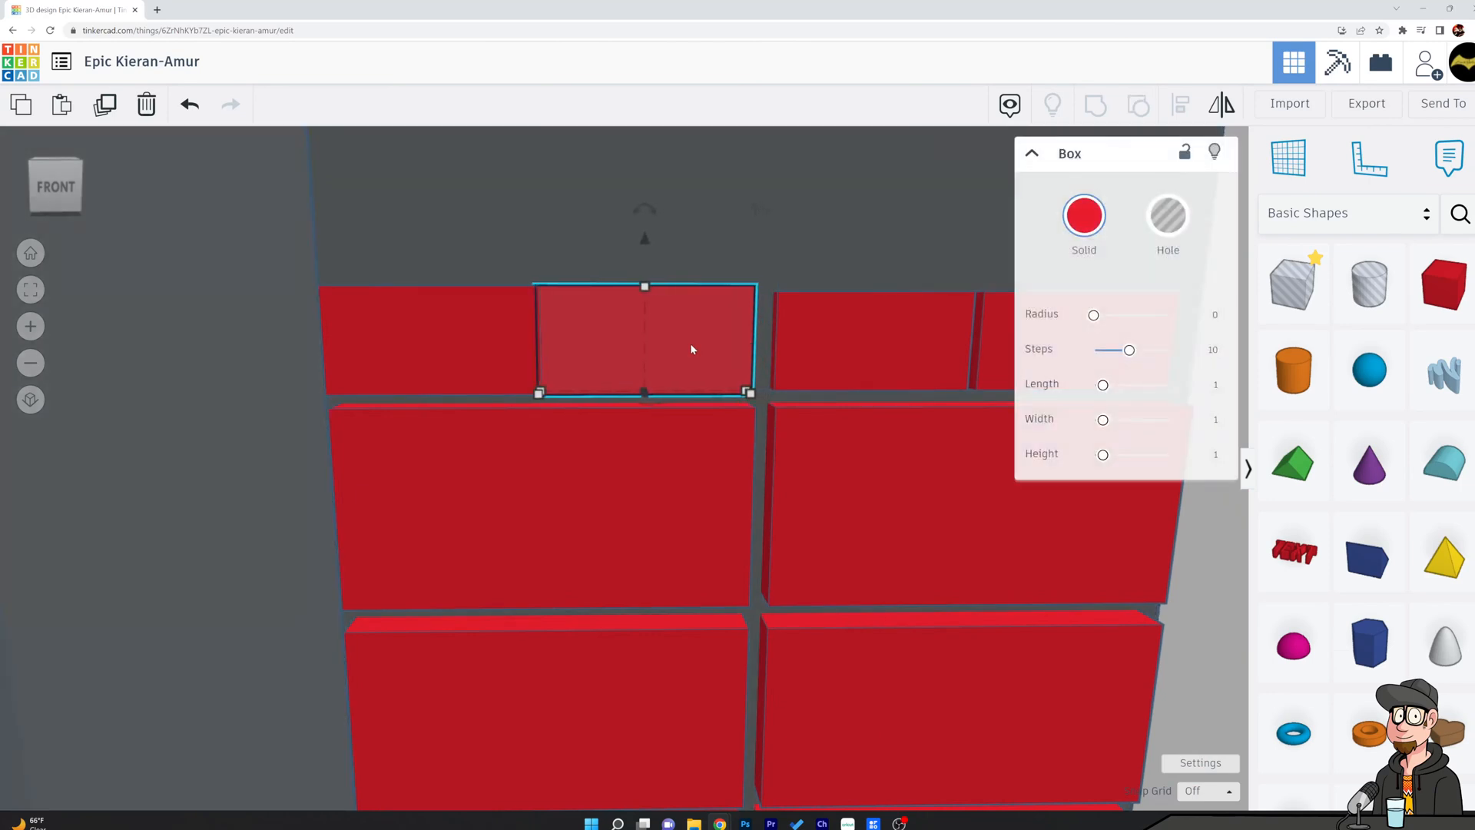
Nudge the second small block back to the right, leaving only a hairline gap beside the leftmost one.
click(813, 234)
mouse_move(852, 336)
right_down()
mouse_move(818, 323)
mouse_move(836, 324)
right_up()
click(699, 355)
key(Right)
key(Right)
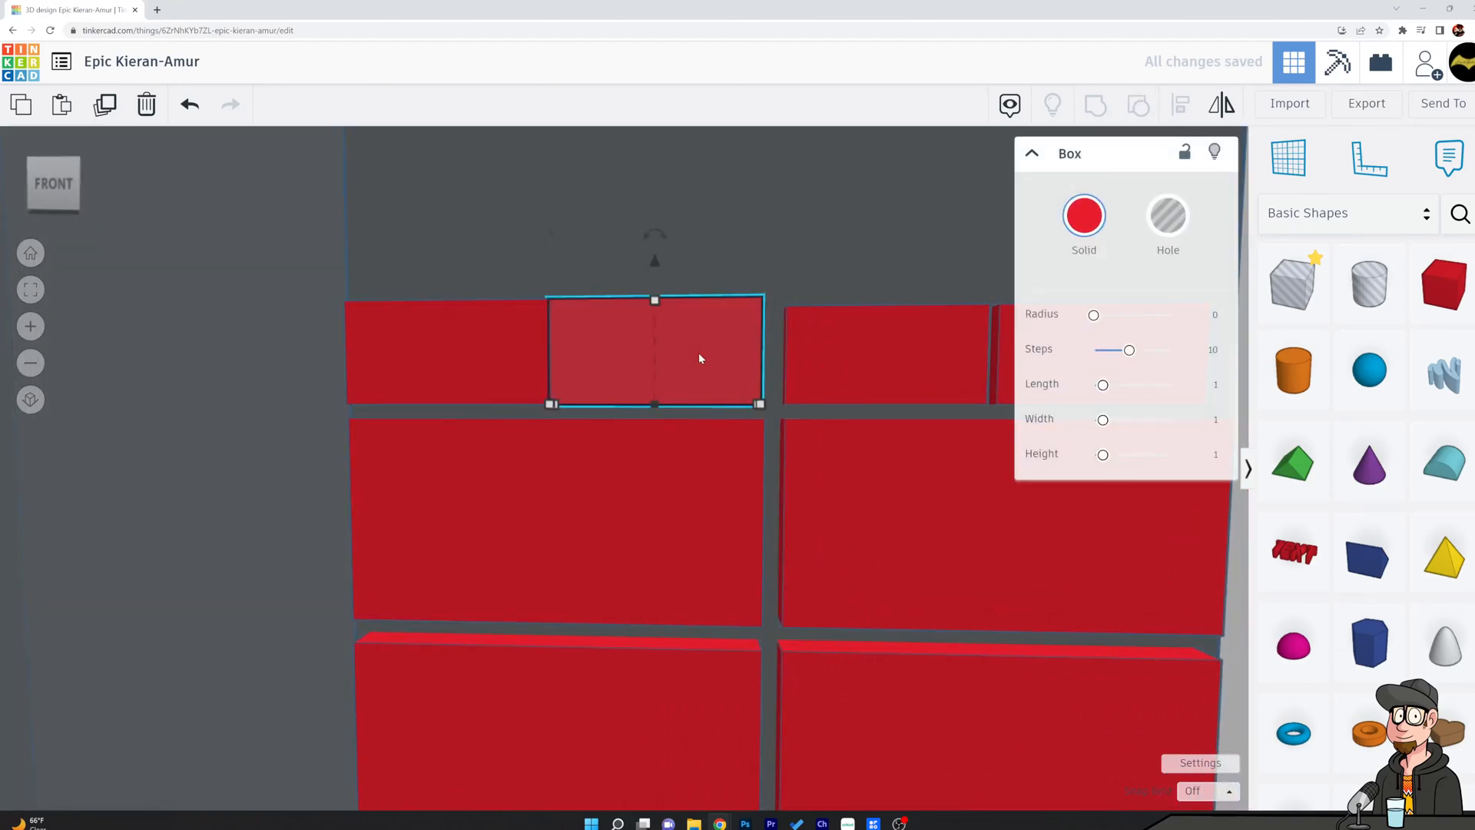
click(785, 244)
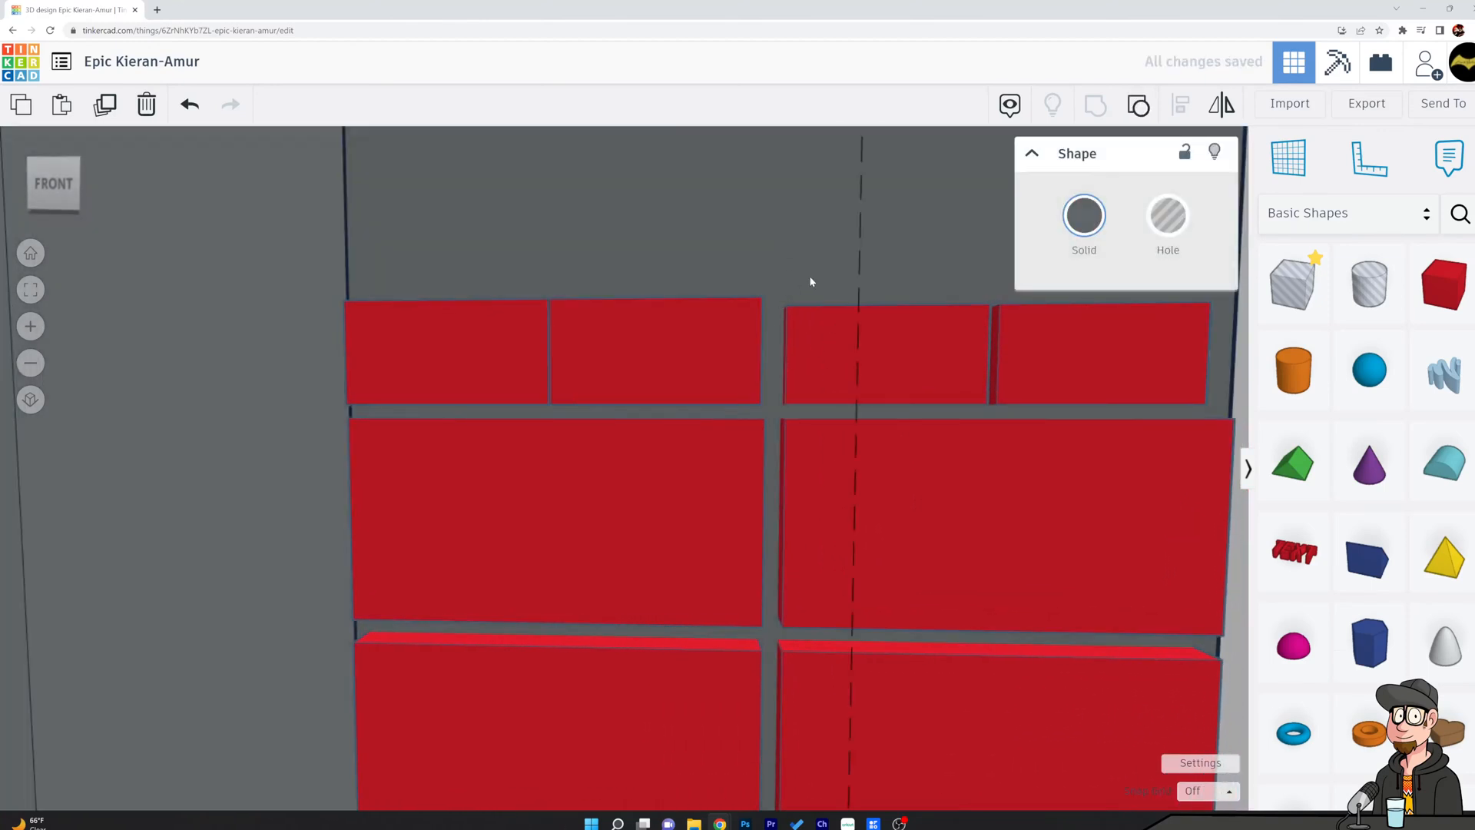
right_drag(808, 275, 719, 348)
click(716, 340)
key(Right)
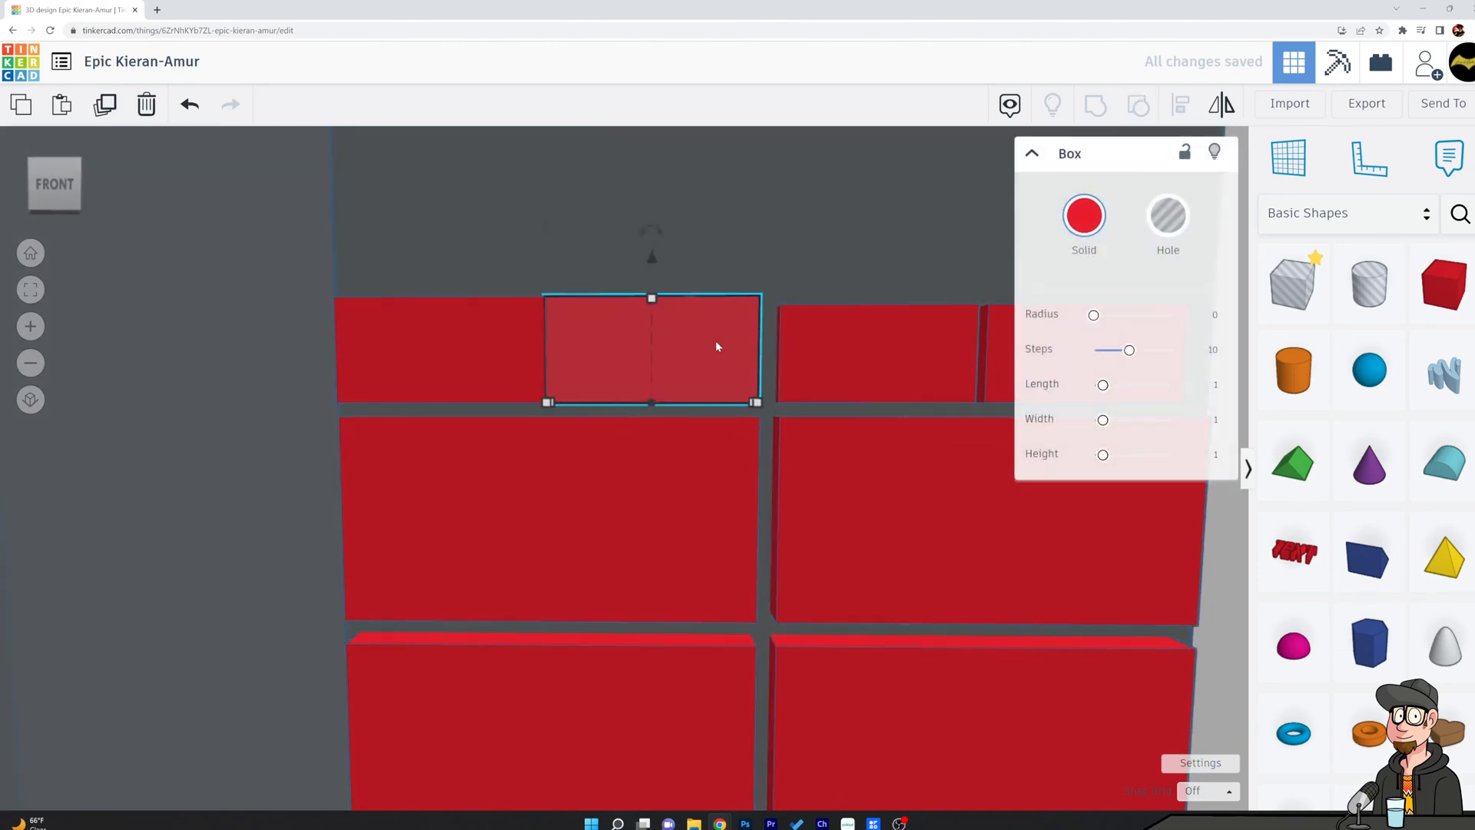
click(767, 269)
click(709, 315)
click(747, 259)
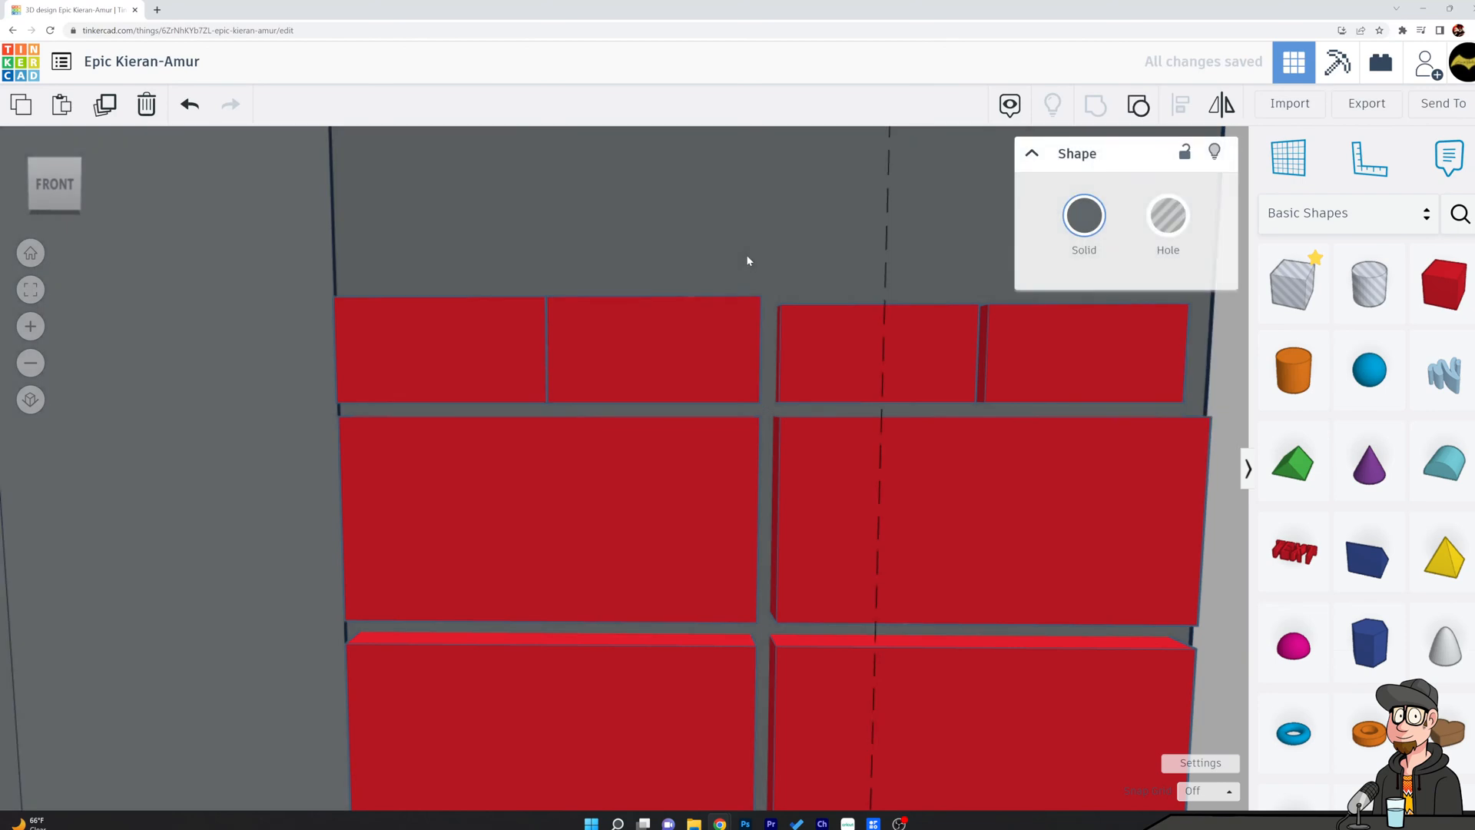
Set the leftmost small block's width to 1/2.
click(570, 356)
scroll(576, 421, up, 5)
right_drag(596, 372, 604, 407)
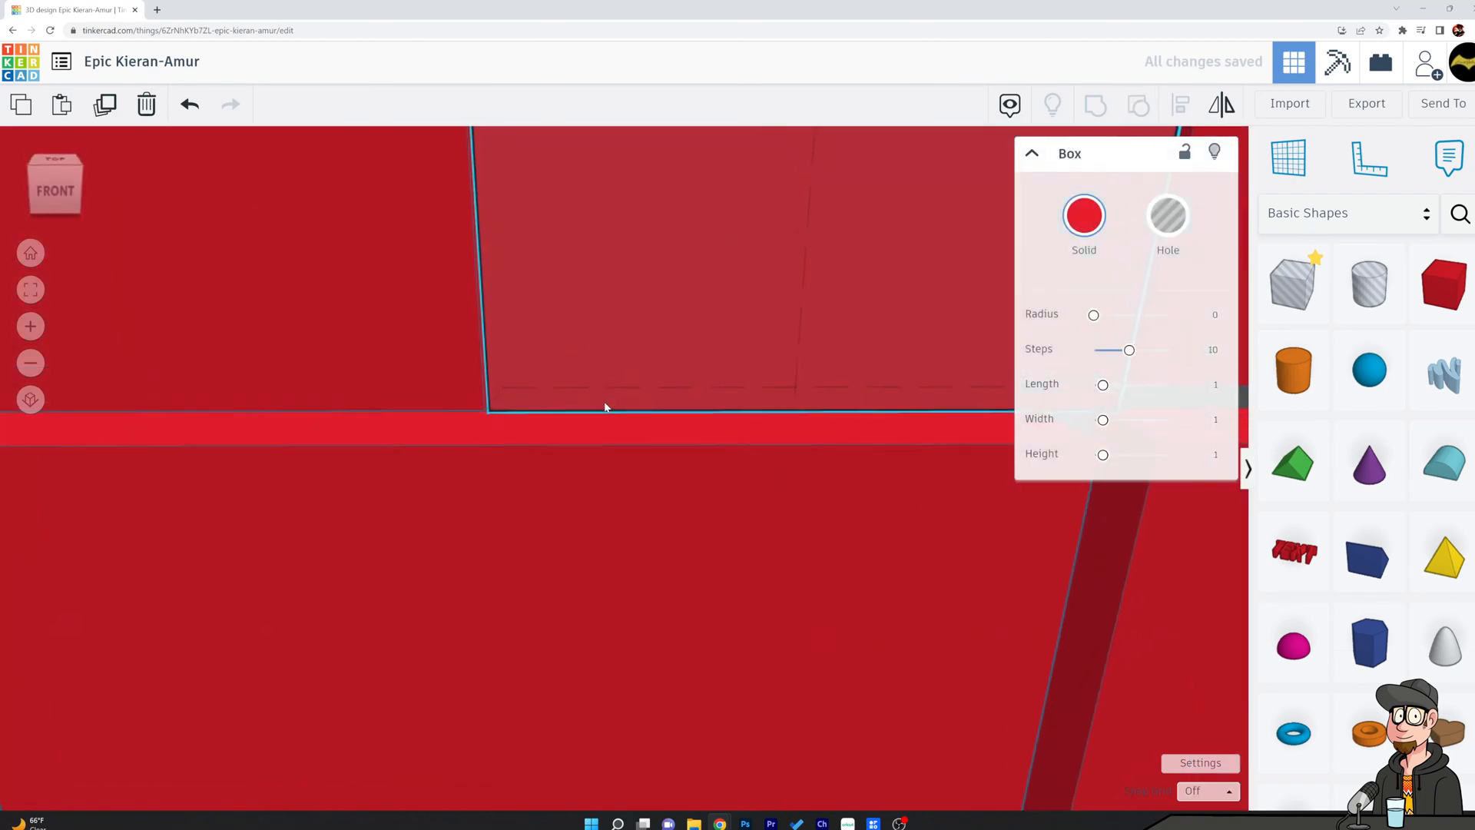
scroll(591, 388, down, 5)
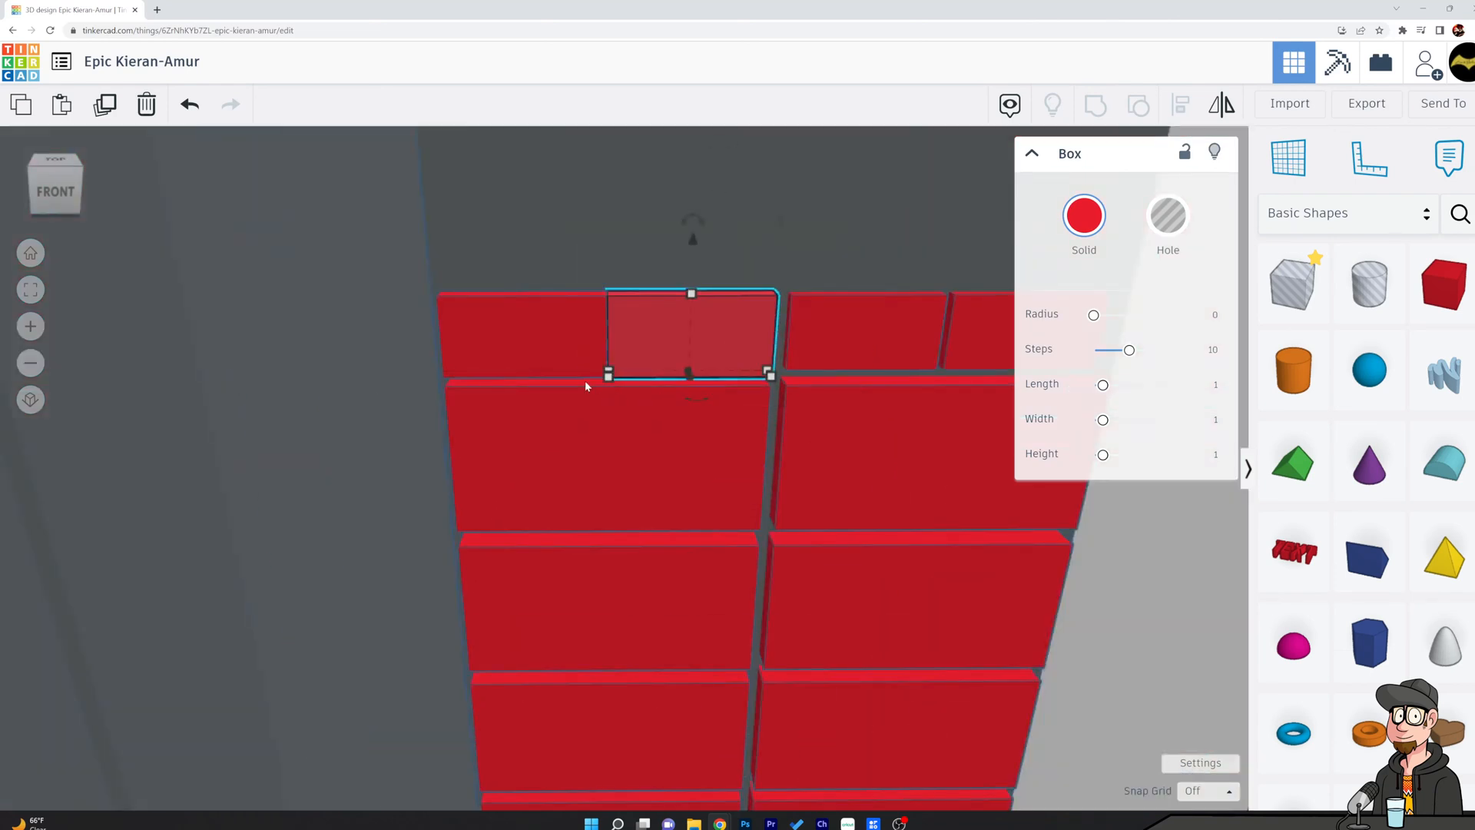
click(532, 349)
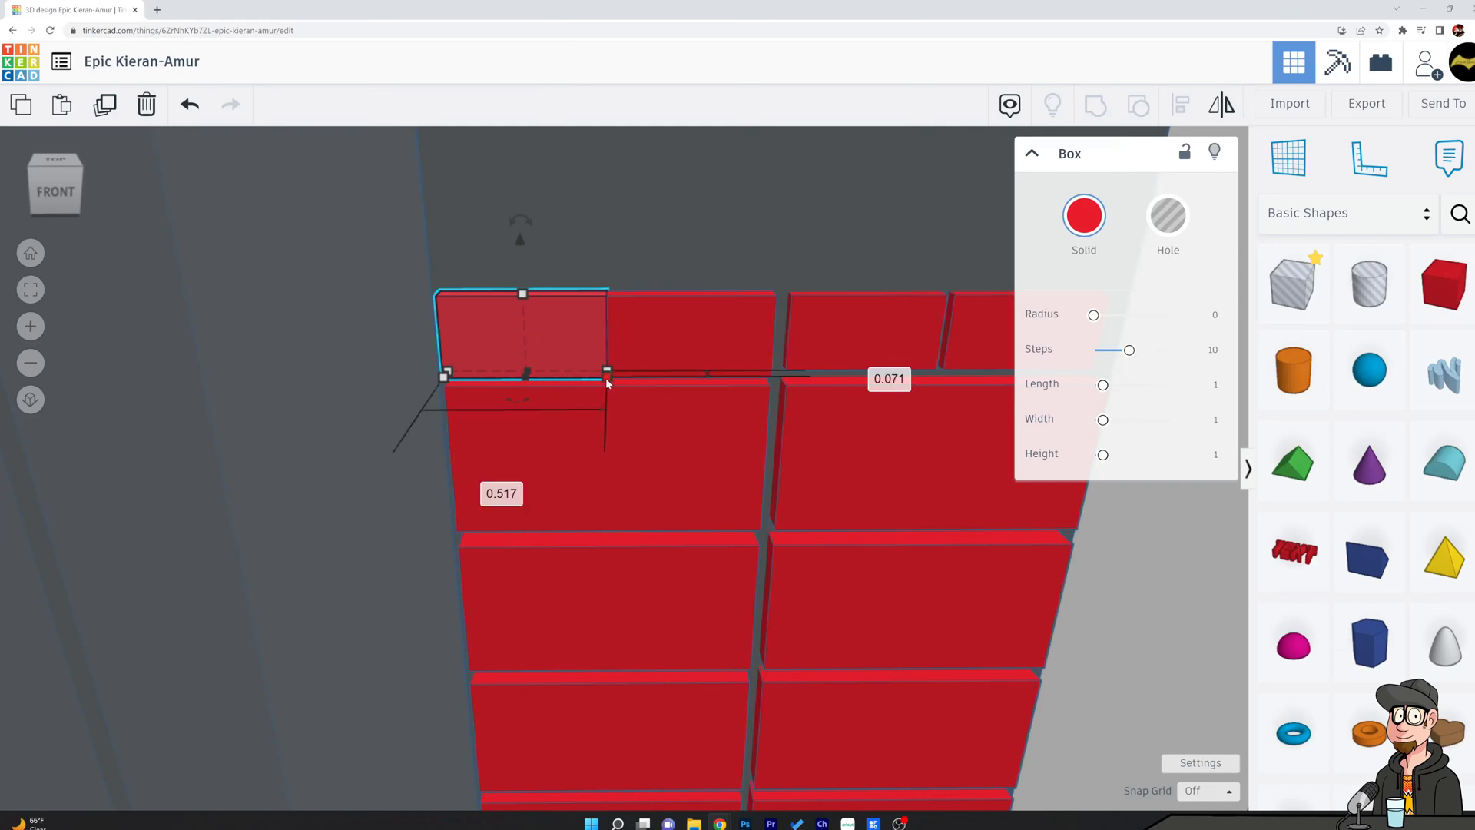
click(502, 491)
text(1/2)
key(Return)
Set the width of the second small block from the left to 0.5.
click(689, 341)
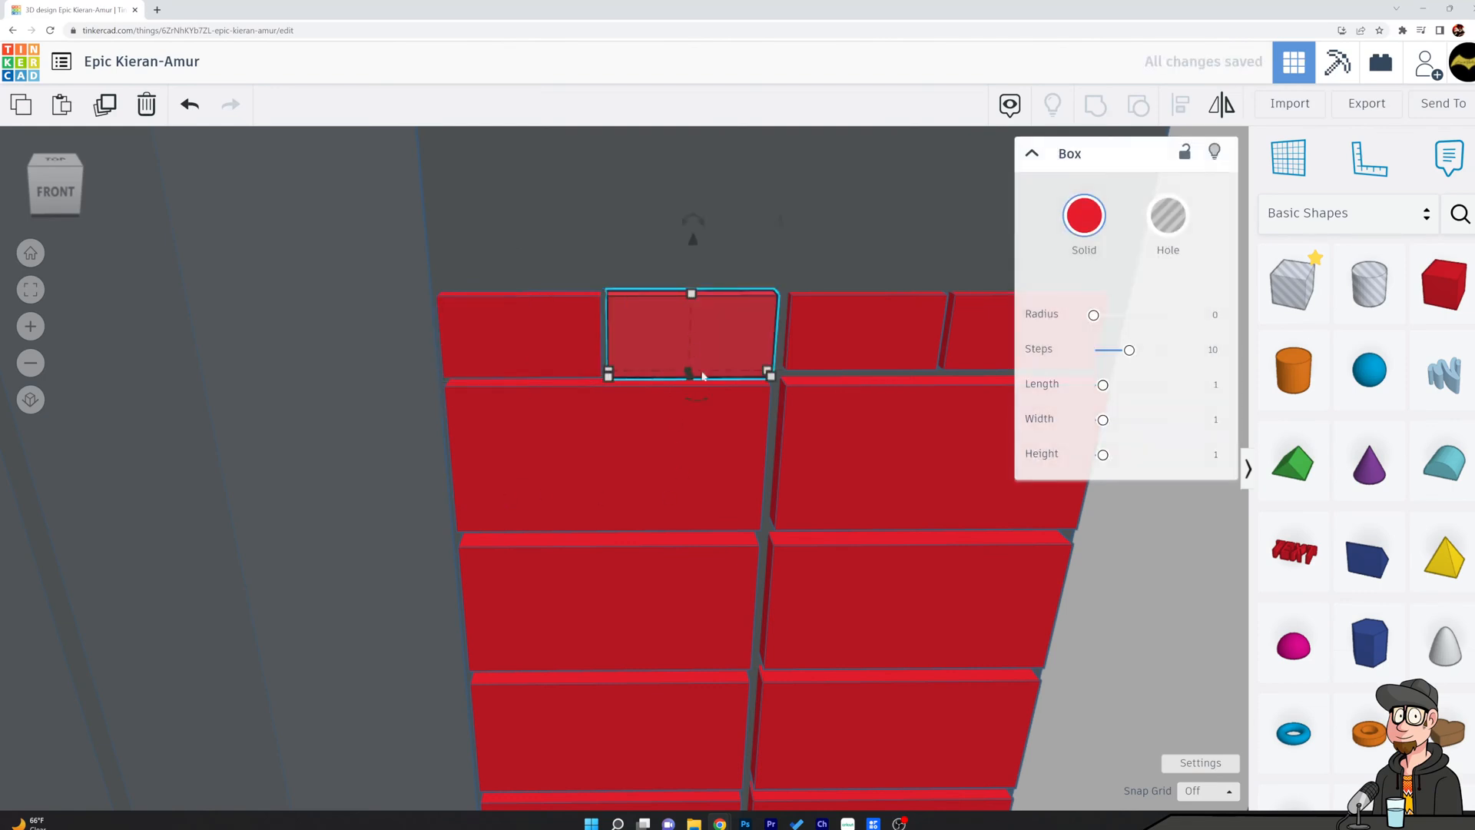
click(721, 487)
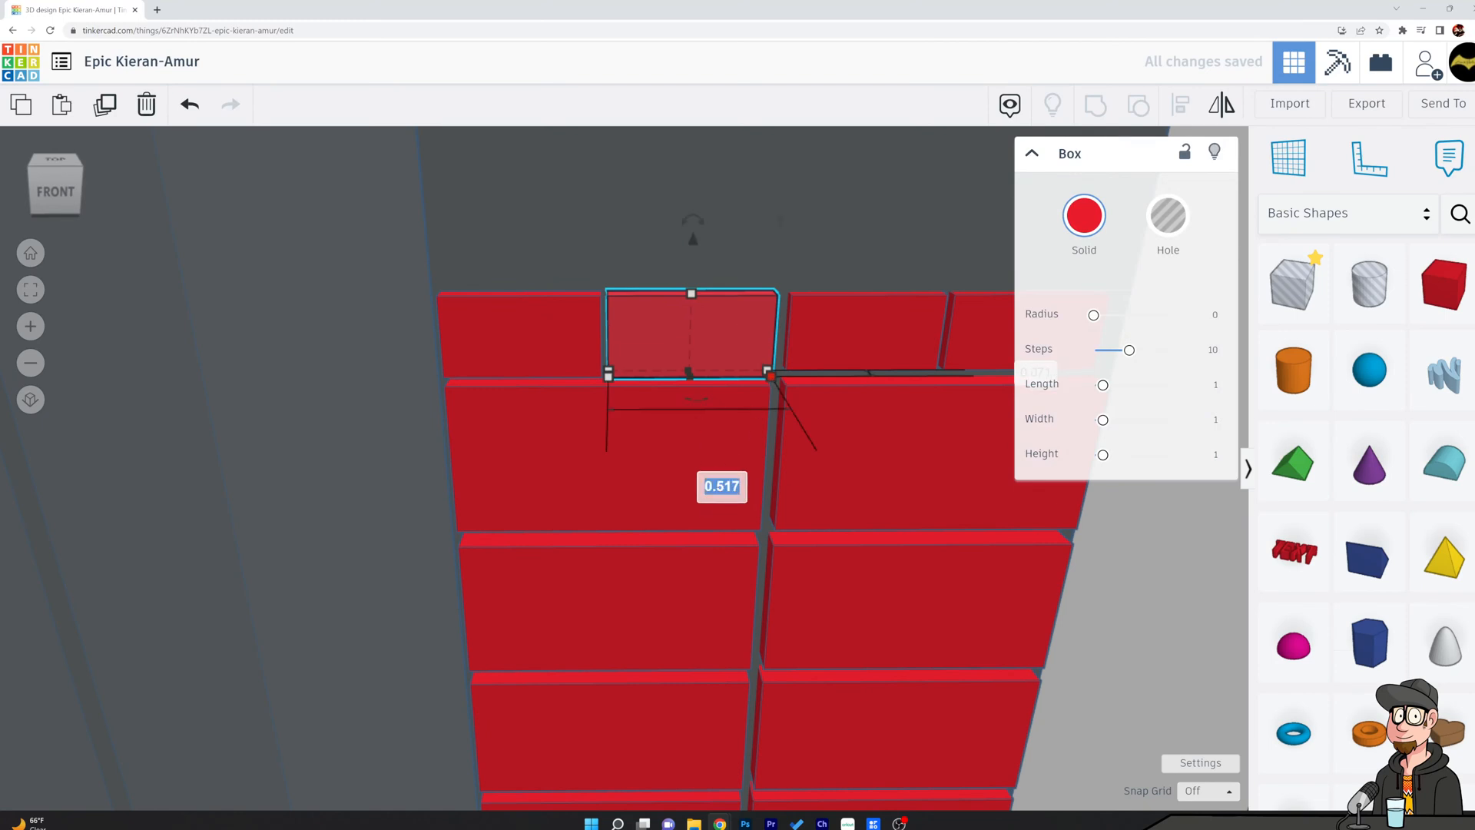
text(0.5)
key(Return)
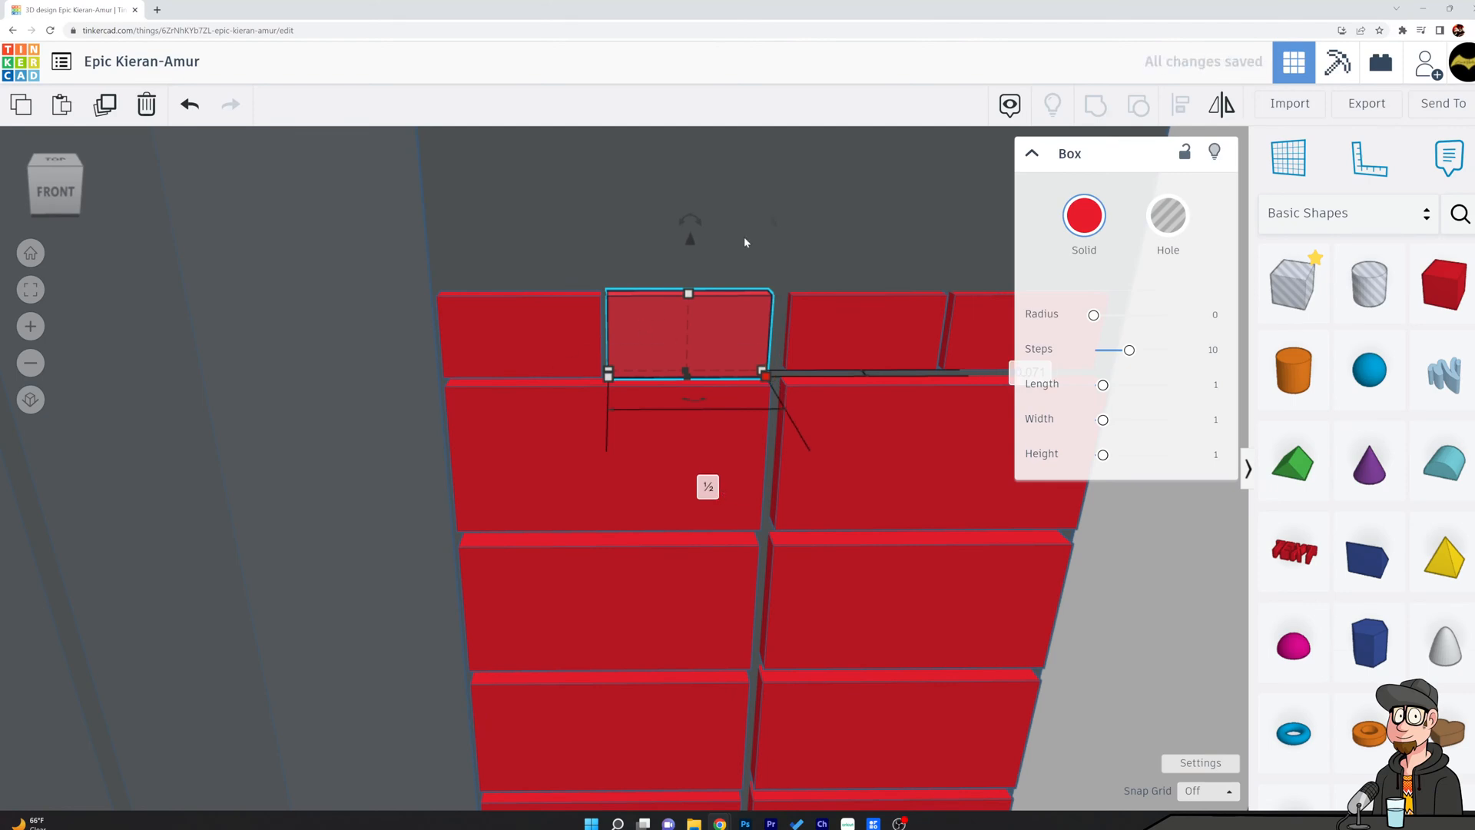
click(720, 258)
Switch to the orthographic view and nudge the second small block right to line up with the large block's right edge.
scroll(769, 320, up, 3)
click(693, 330)
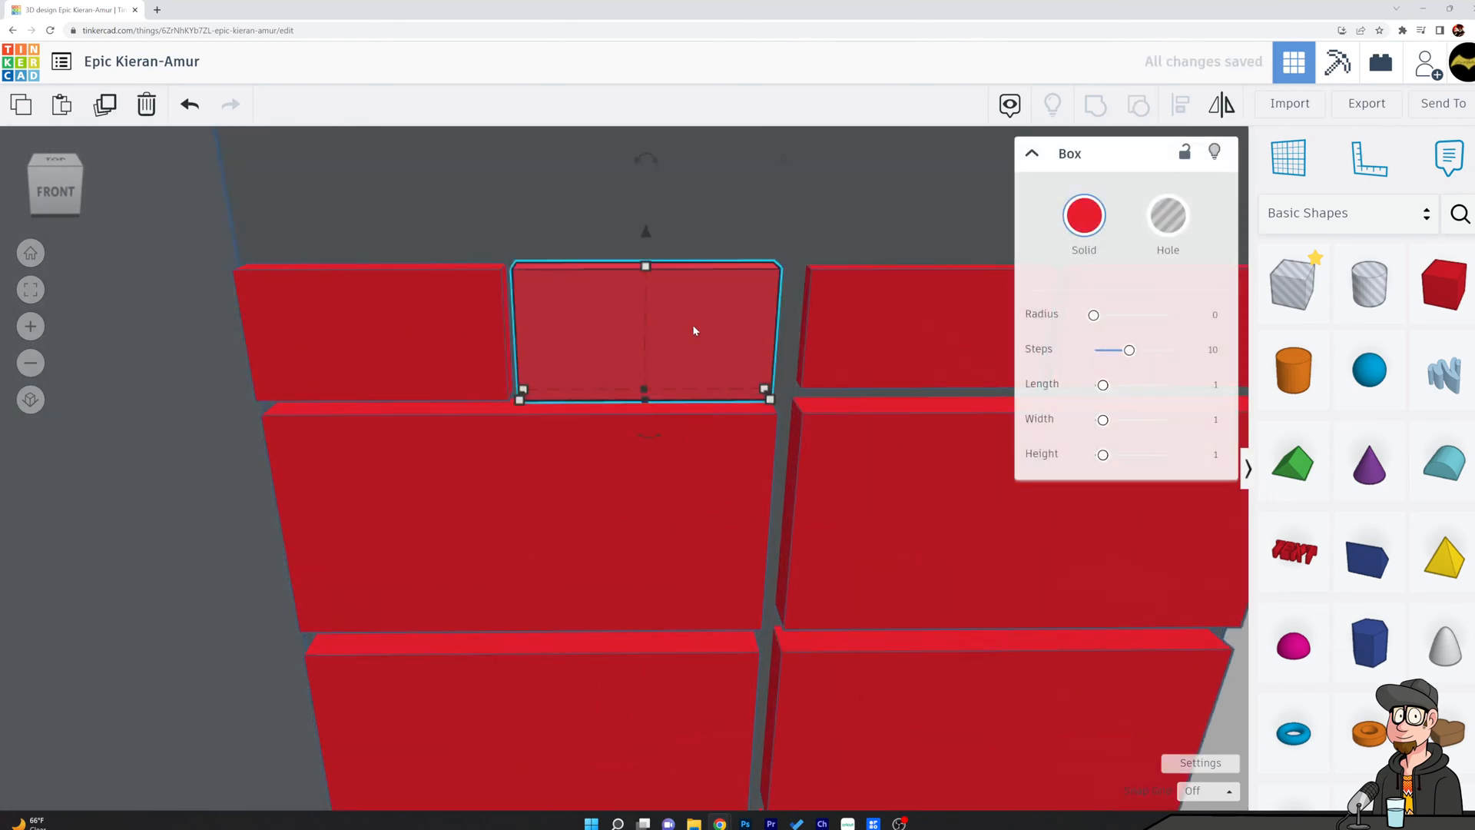
click(30, 399)
click(764, 261)
click(696, 331)
key(Right)
key(Right)
key(Right)
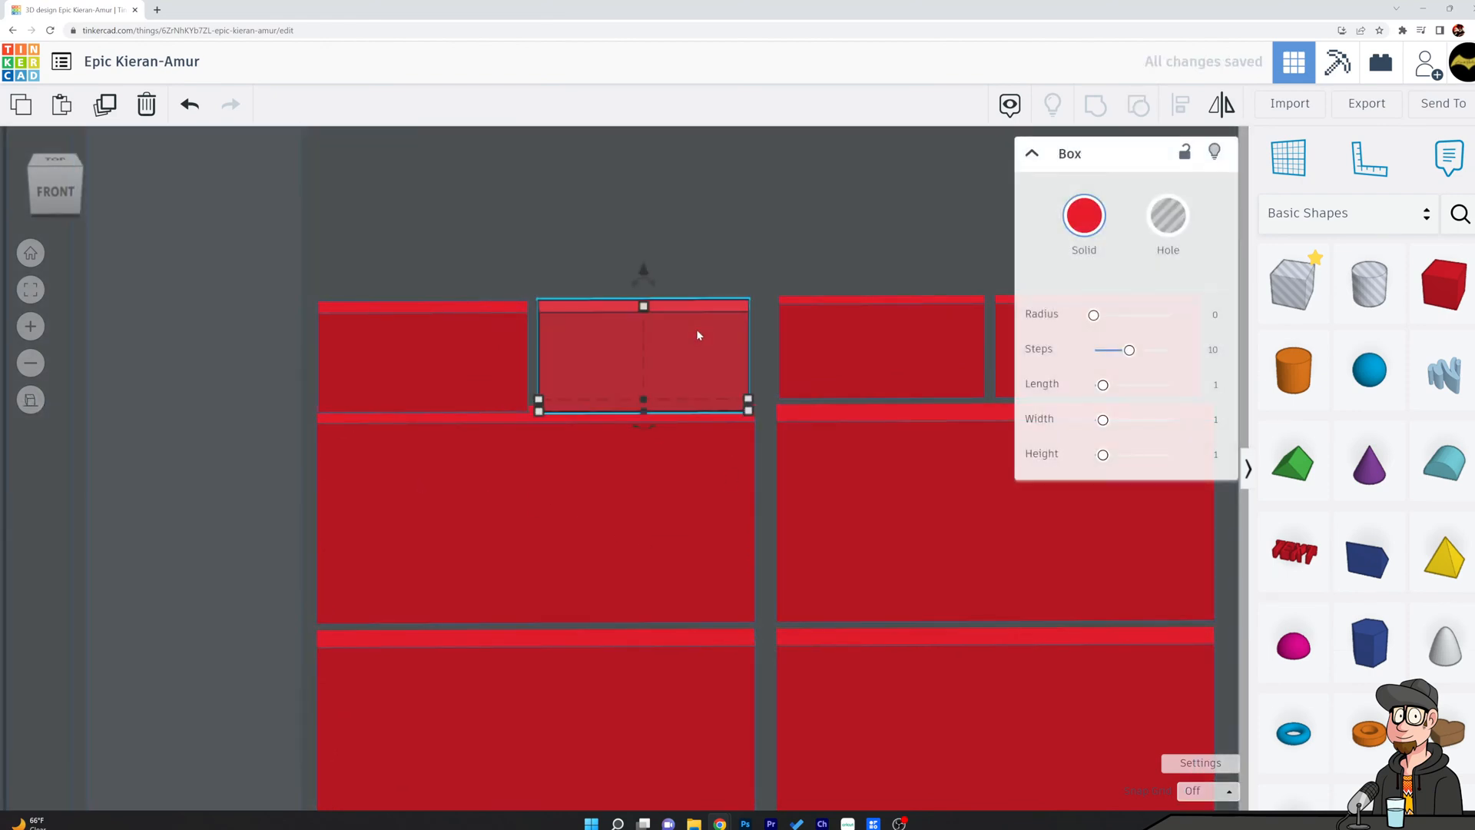
click(736, 269)
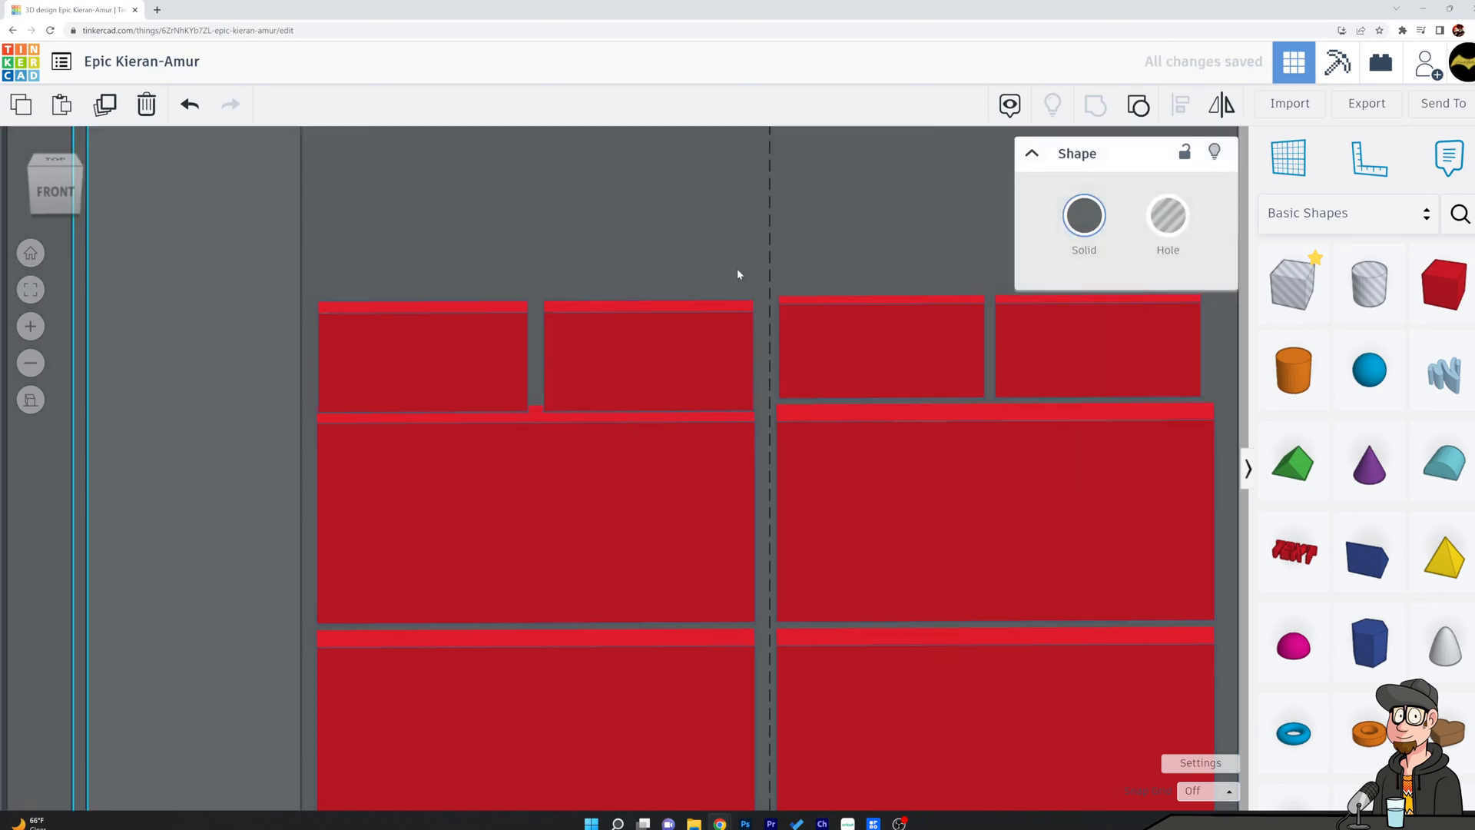
Widen the leftmost small block to 0.51.
click(434, 386)
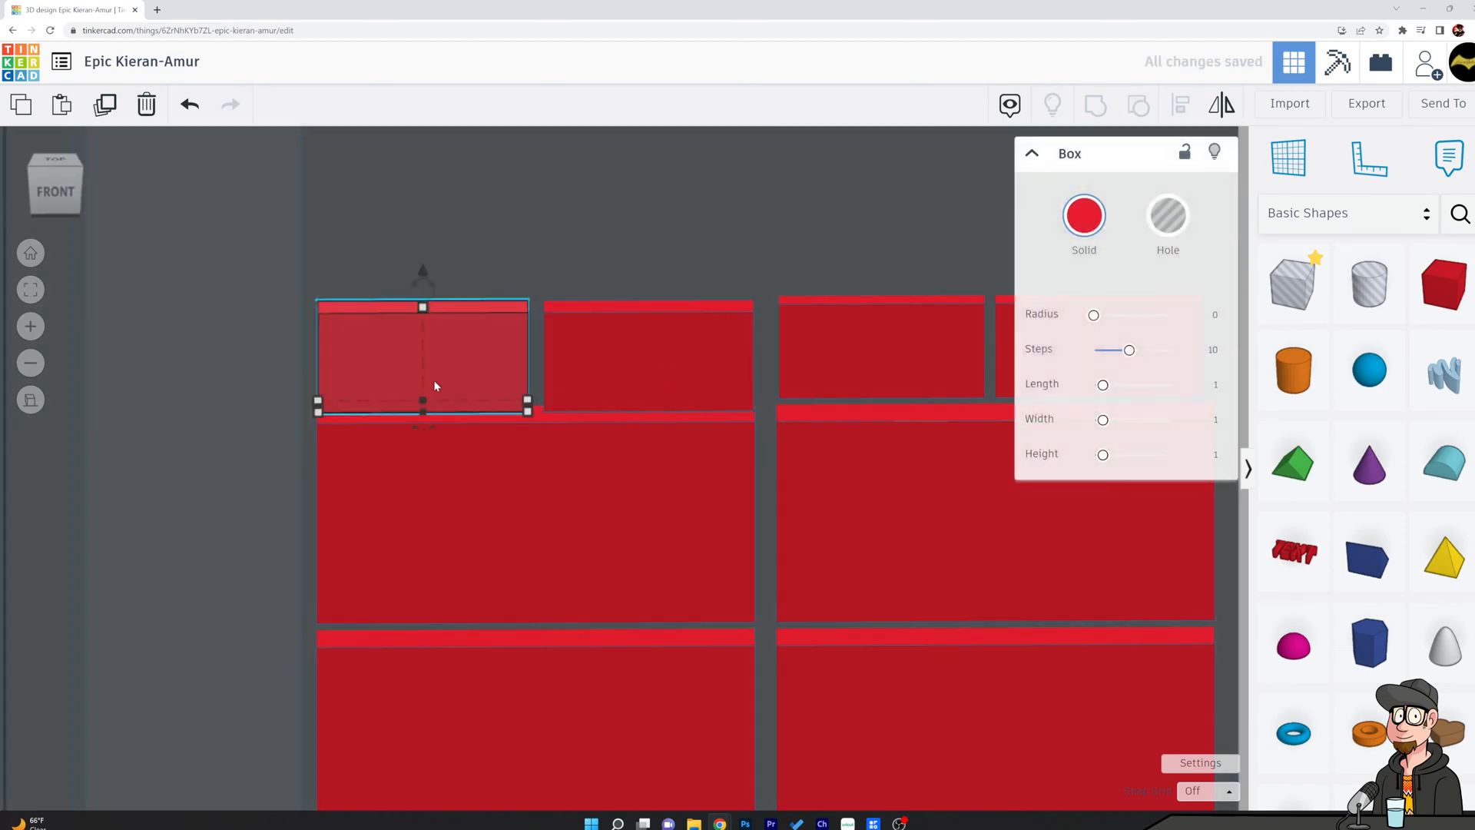
click(594, 315)
scroll(559, 530, down, 3)
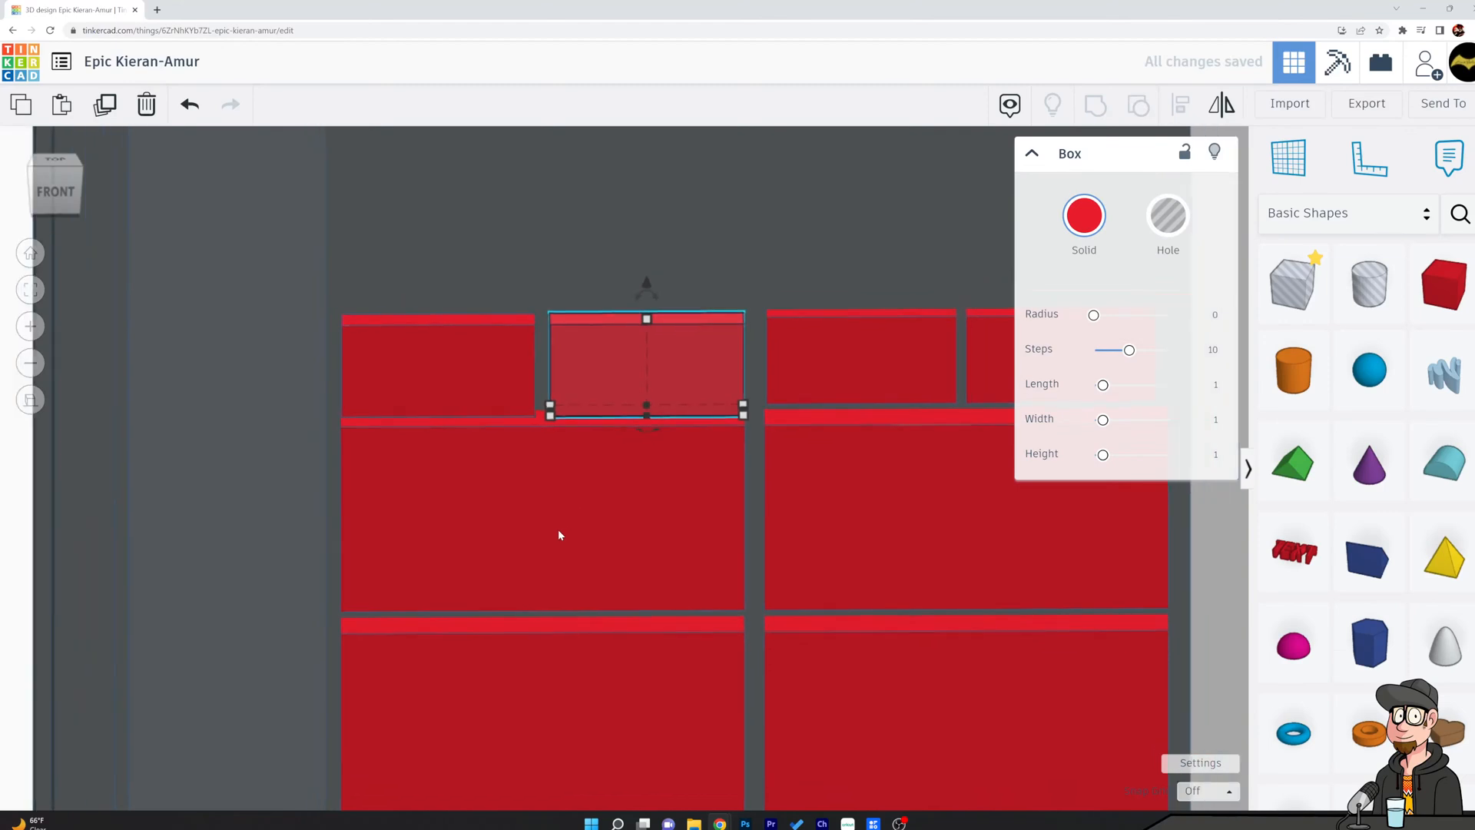
middle_drag(531, 511, 818, 661)
click(630, 554)
mouse_move(699, 579)
click(634, 612)
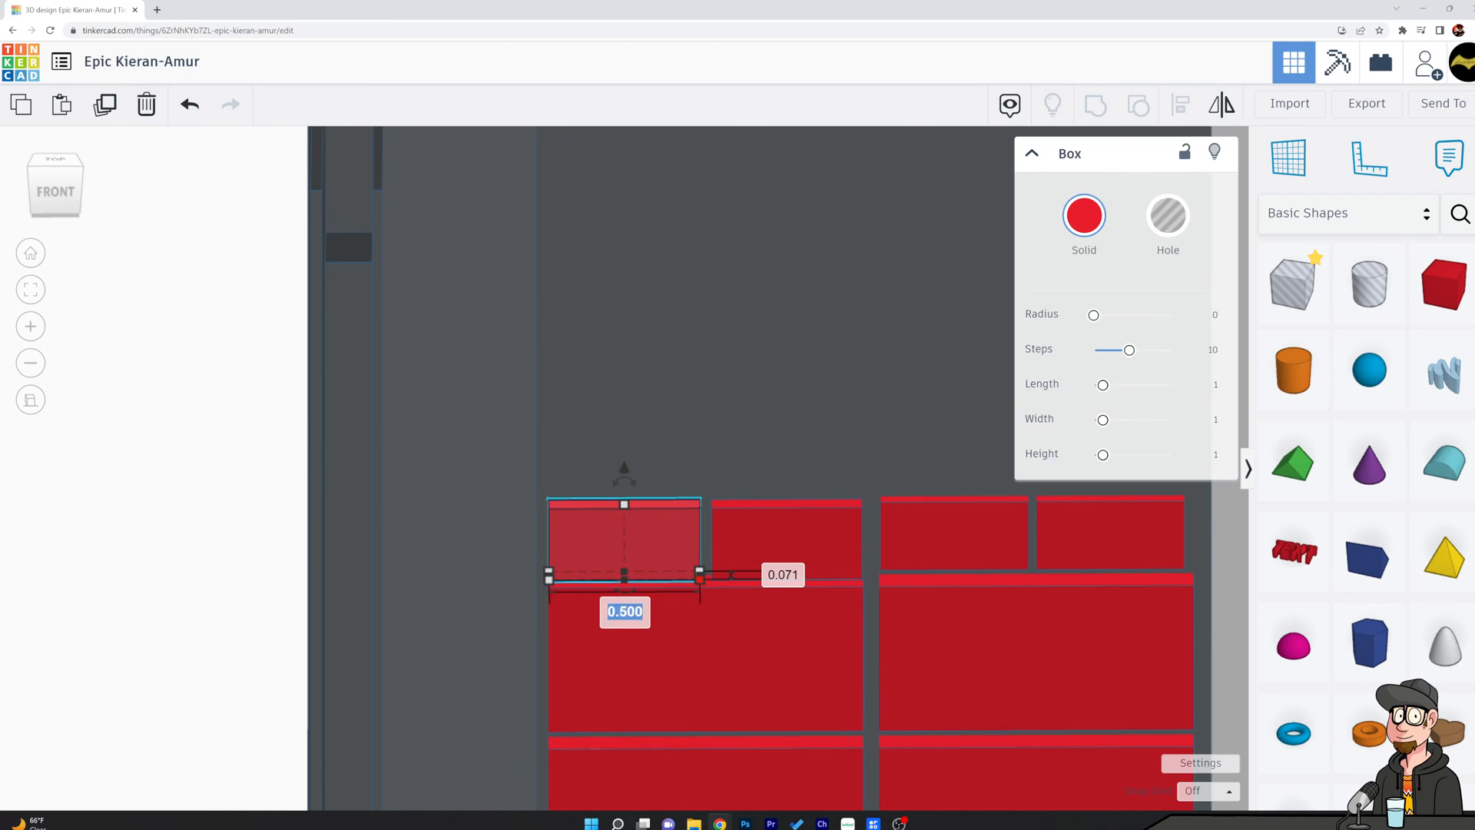
text(0.51)
key(Return)
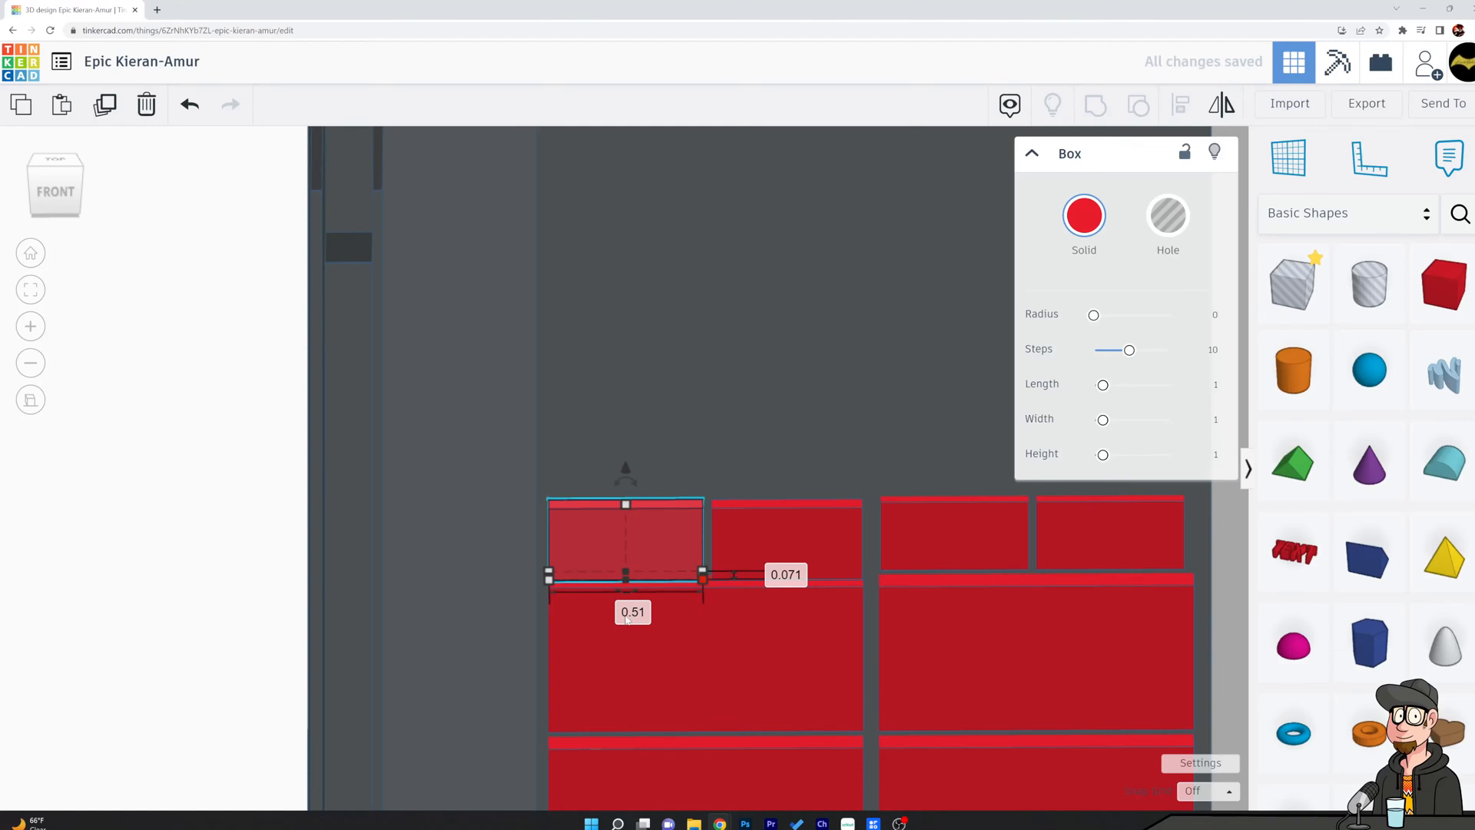
Set the width of the second small block from the left to 0.51.
click(753, 521)
mouse_move(859, 574)
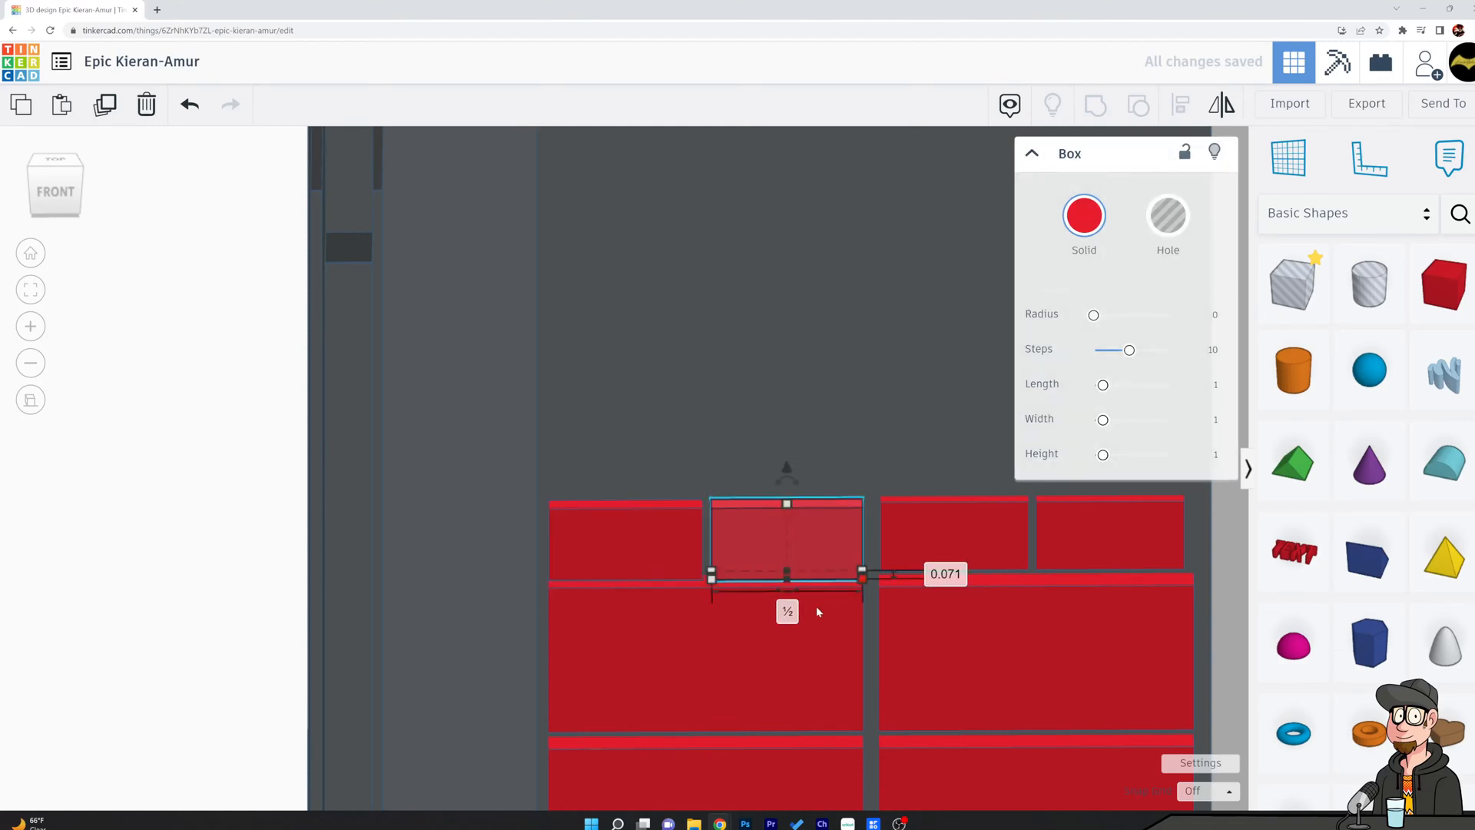
click(787, 612)
text(0.51)
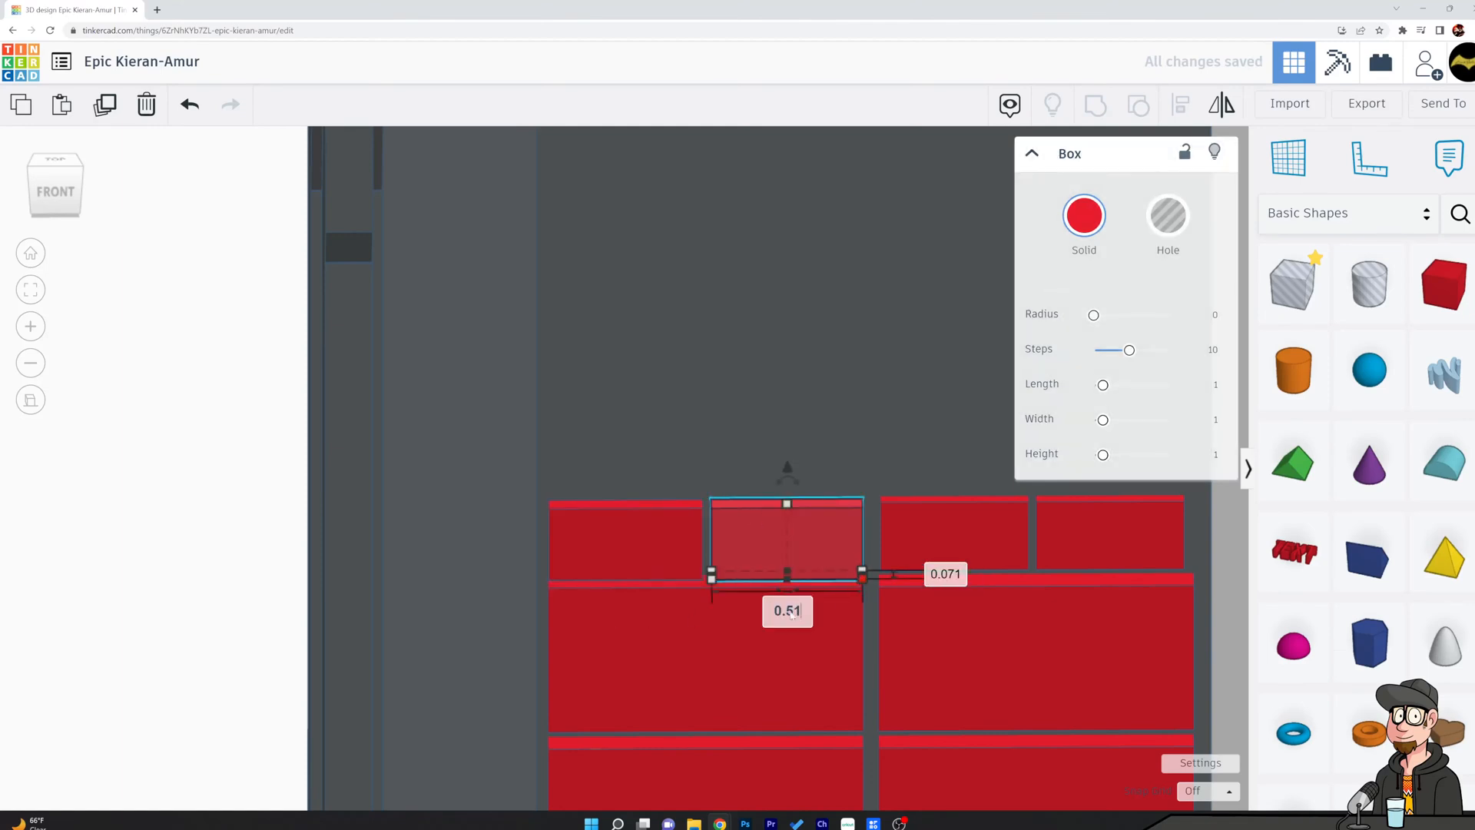
key(Return)
Nudge the second small block slightly left to match the large block's right edge, and check the alignment from the front.
scroll(846, 556, up, 4)
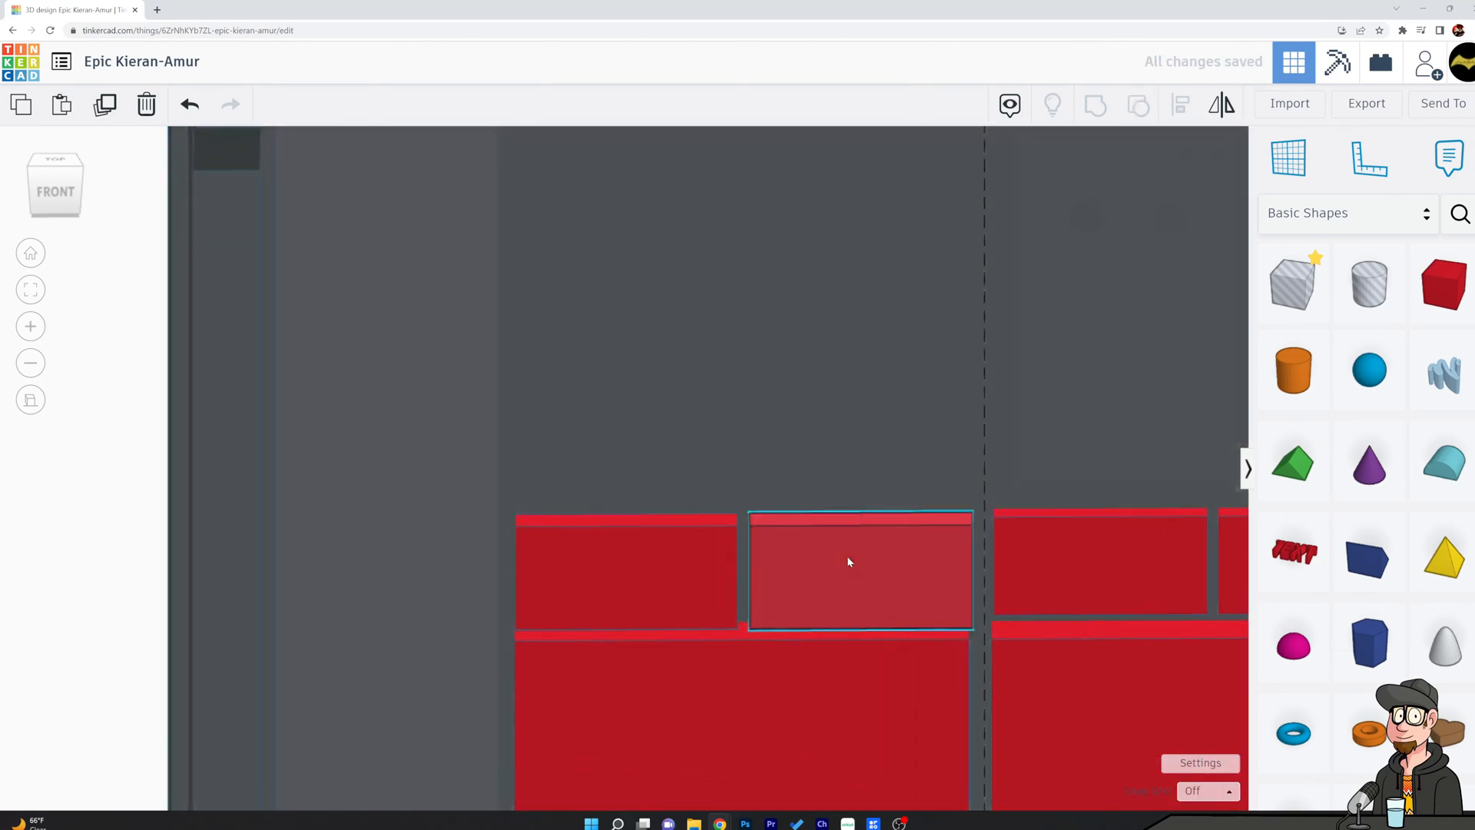
click(847, 558)
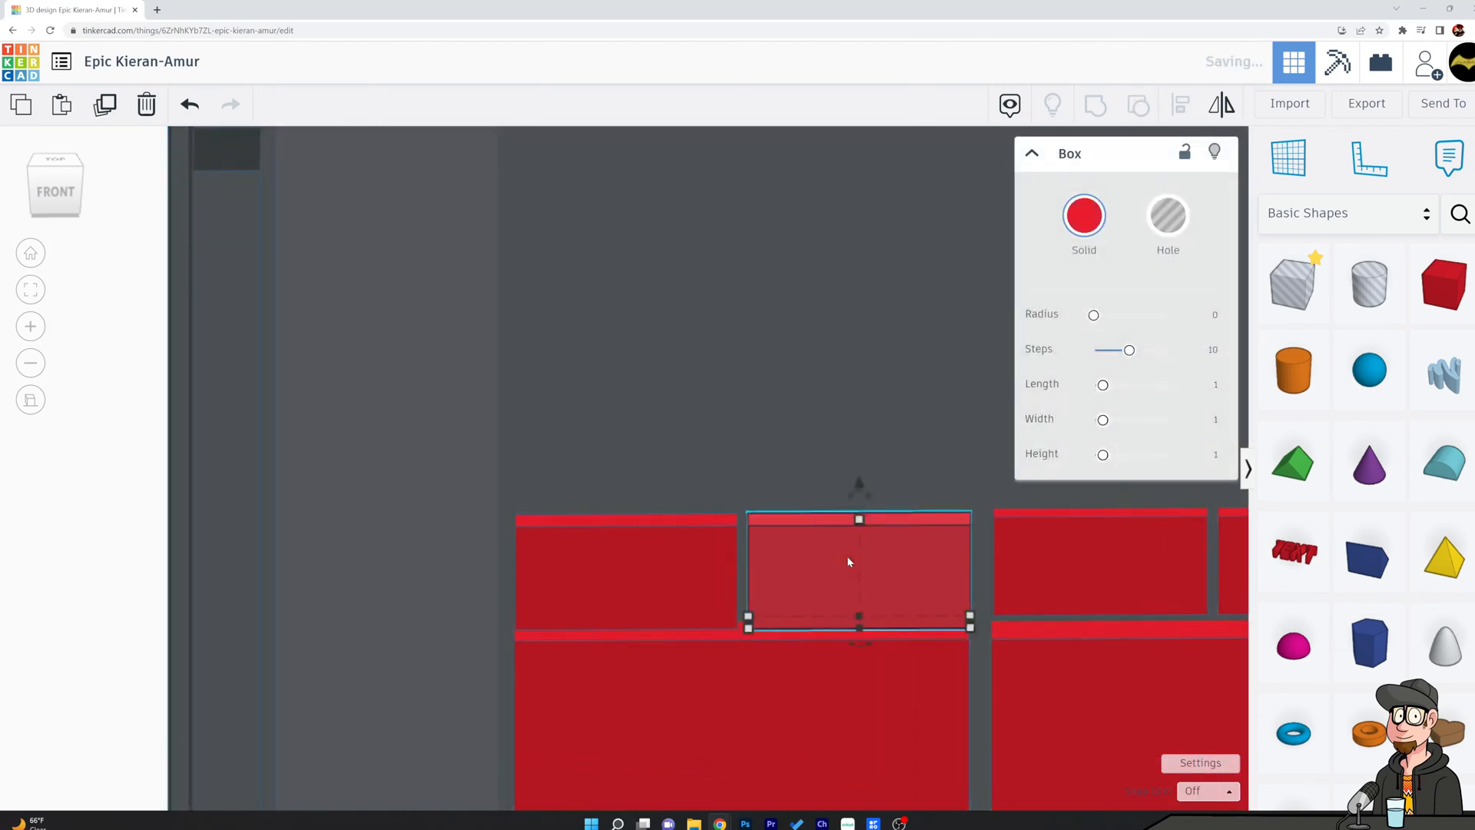
click(854, 427)
click(881, 530)
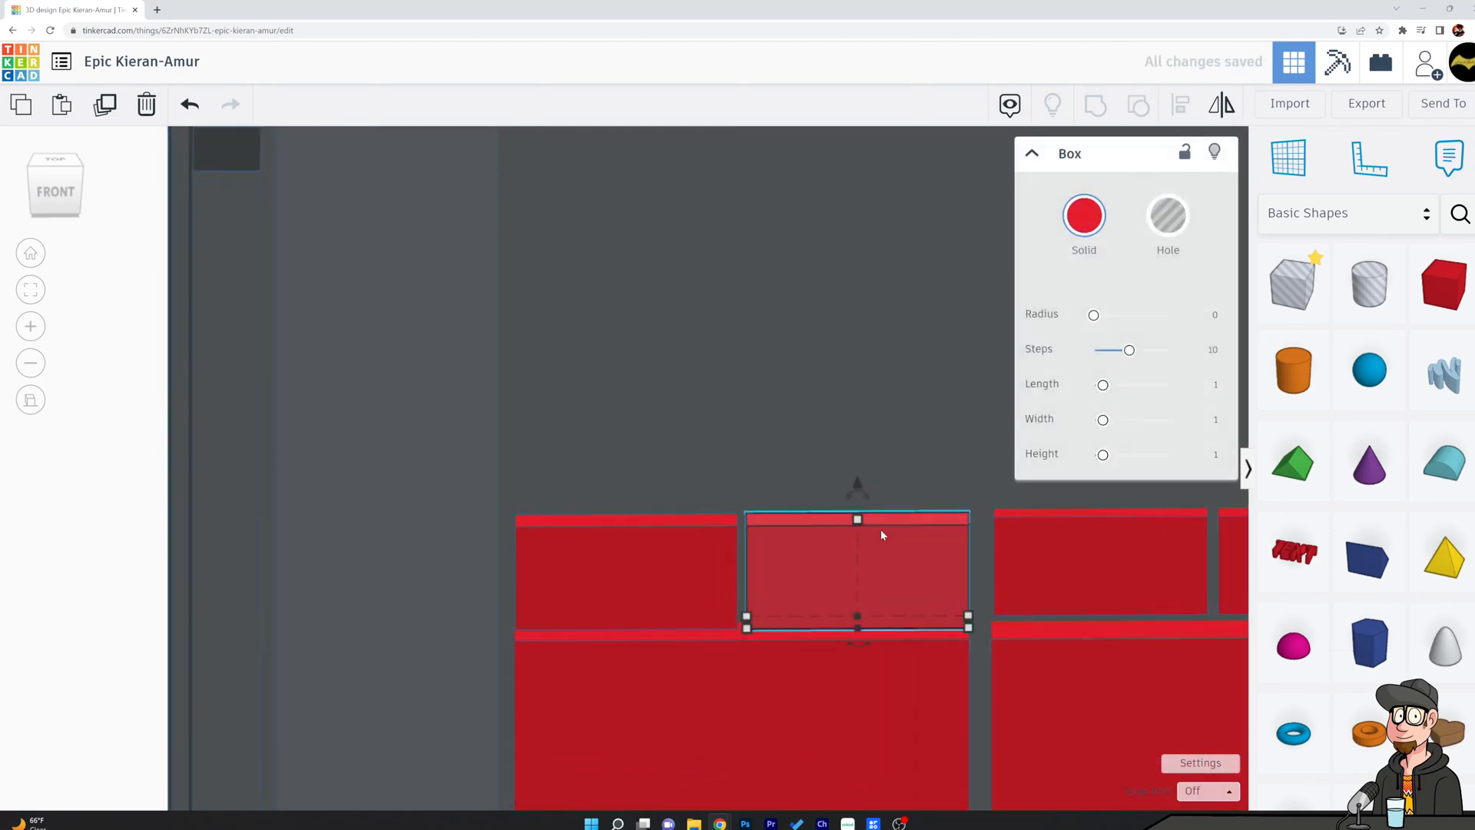
click(878, 371)
click(603, 570)
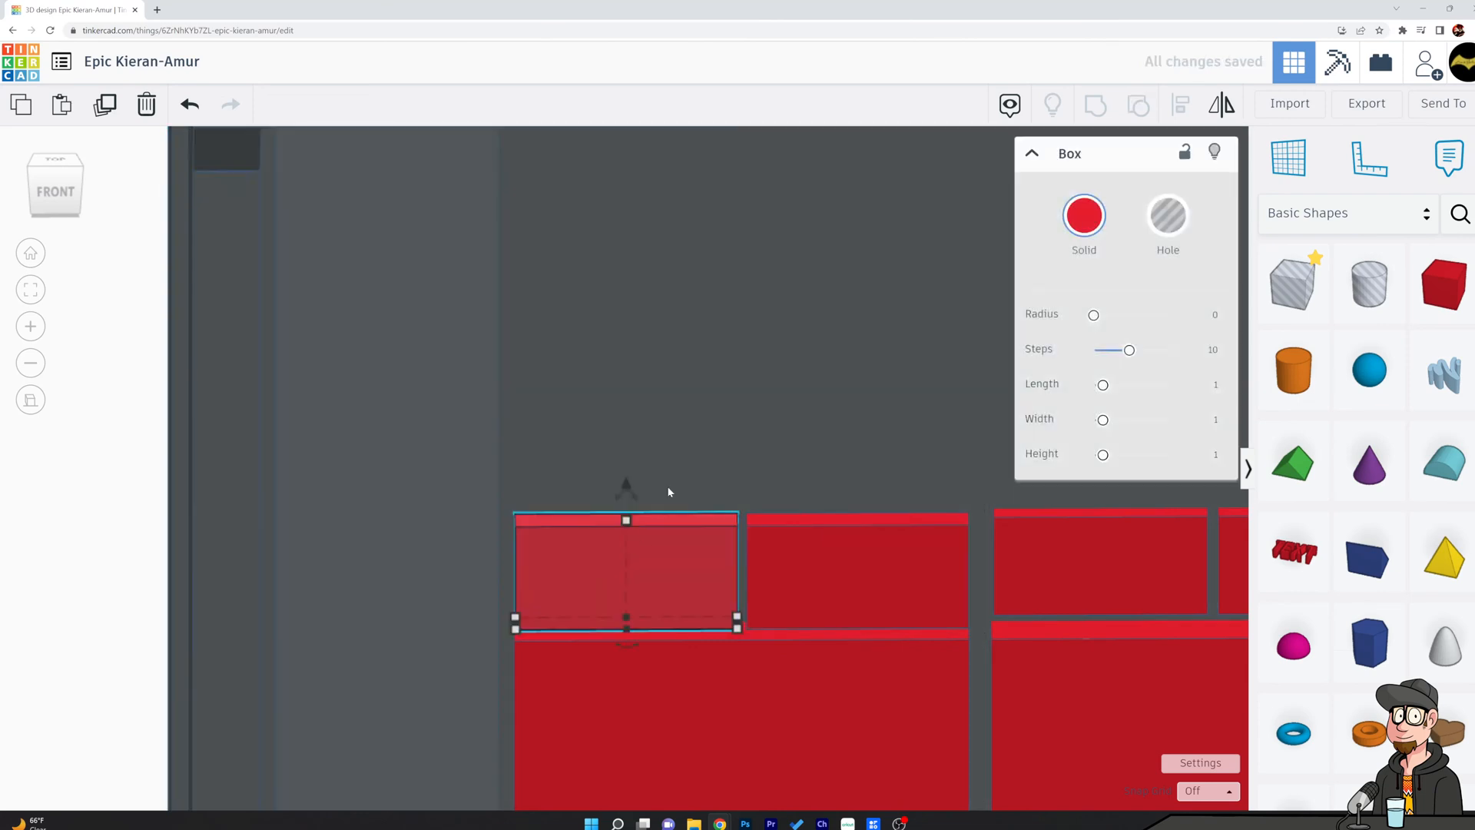
click(639, 407)
right_drag(679, 418, 642, 368)
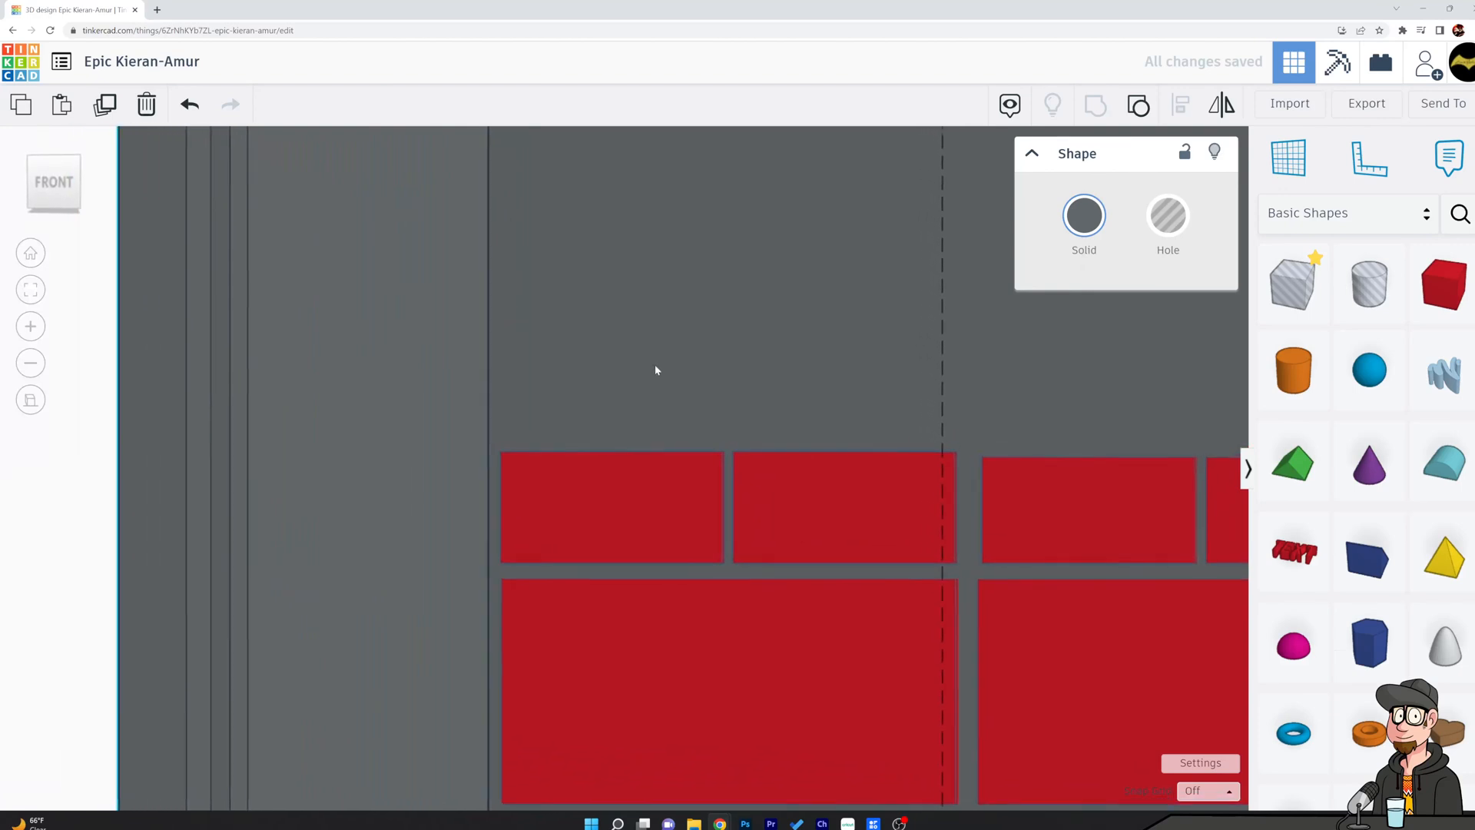
Delete the two old small blocks above the right-hand large block.
click(1128, 530)
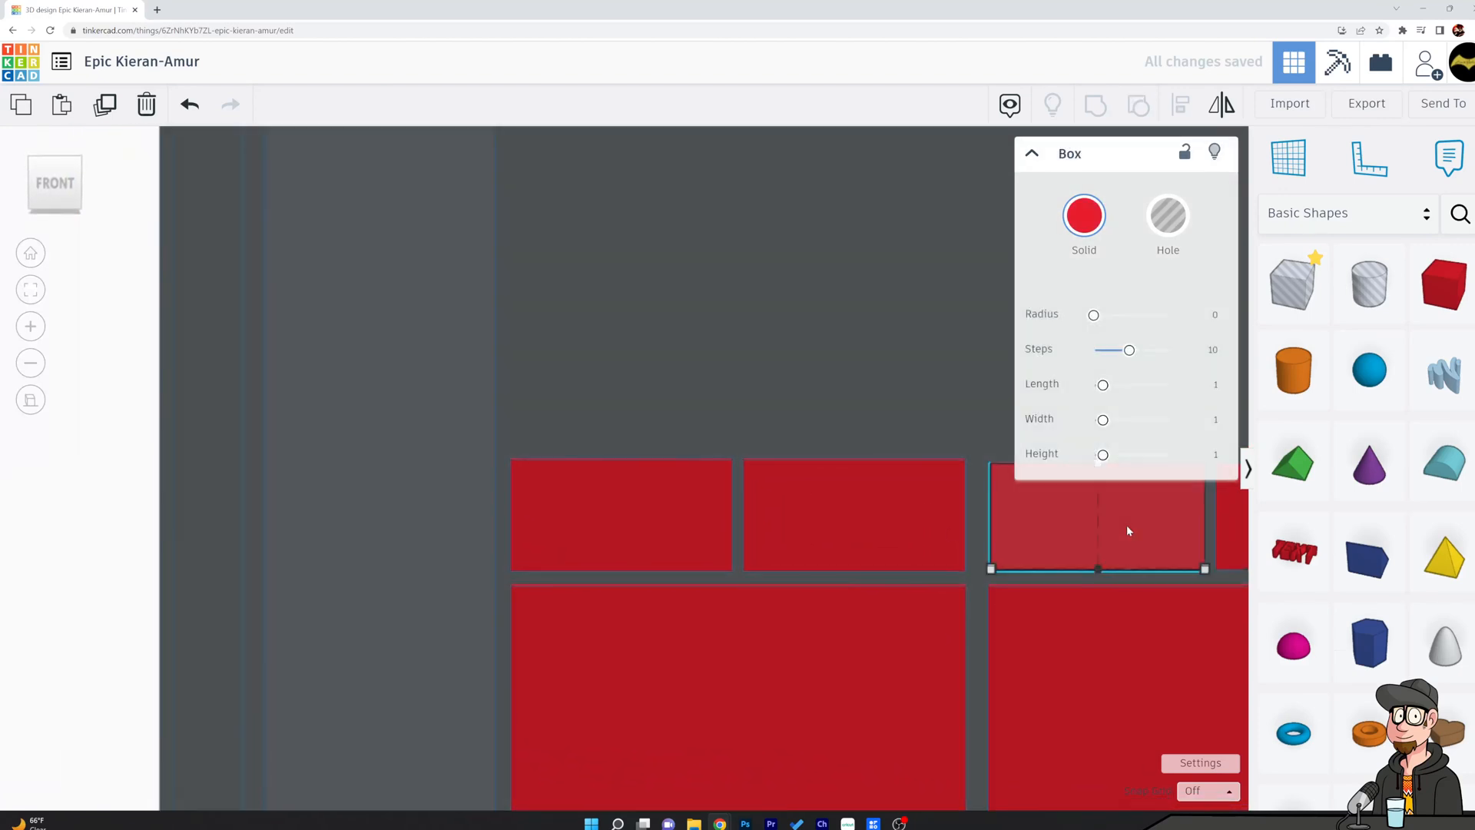
scroll(1124, 524, down, 2)
key(Delete)
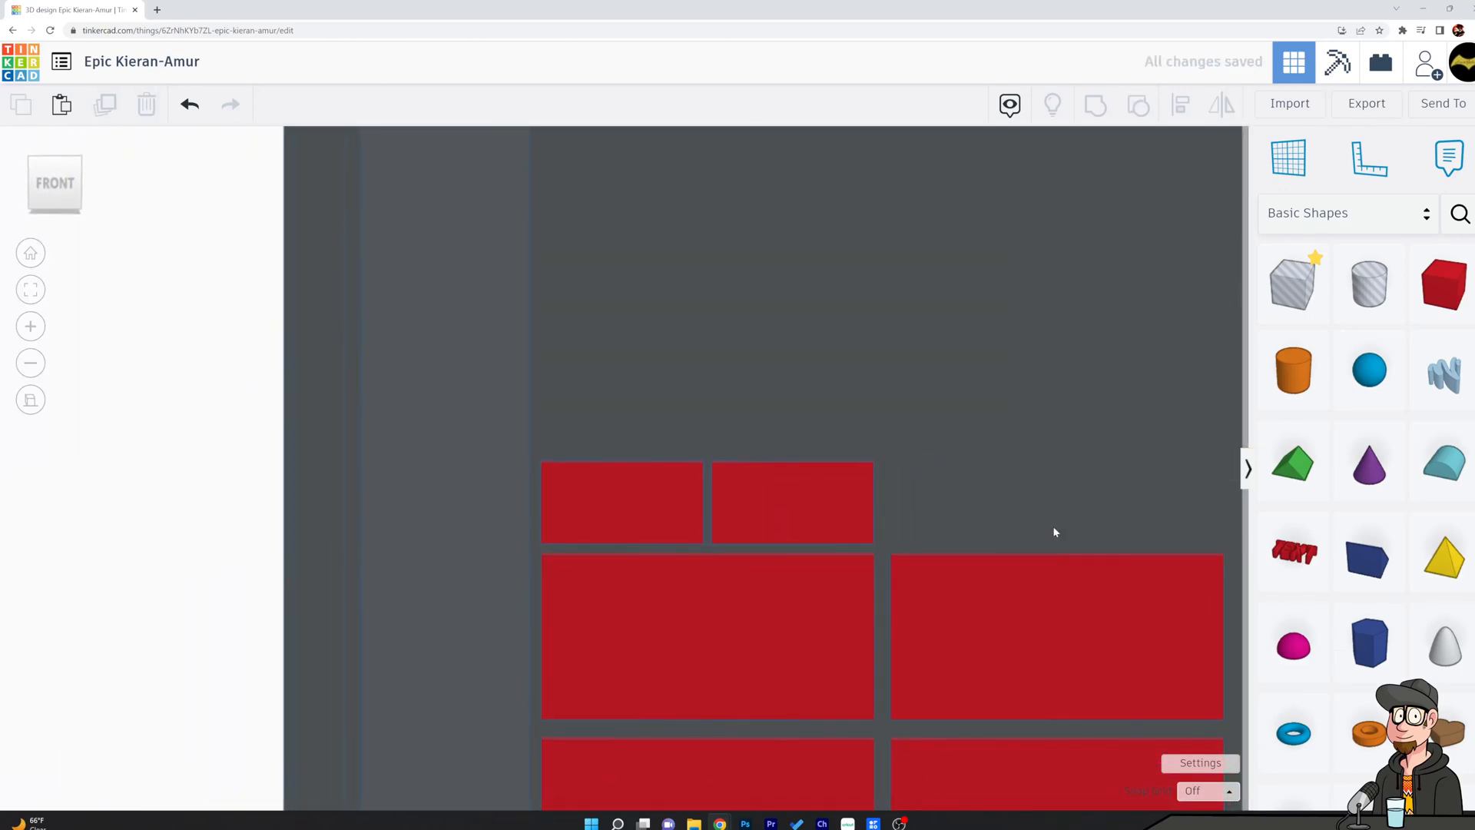
Group the two remaining small blocks above the left-hand large block.
click(656, 502)
shift+click(765, 507)
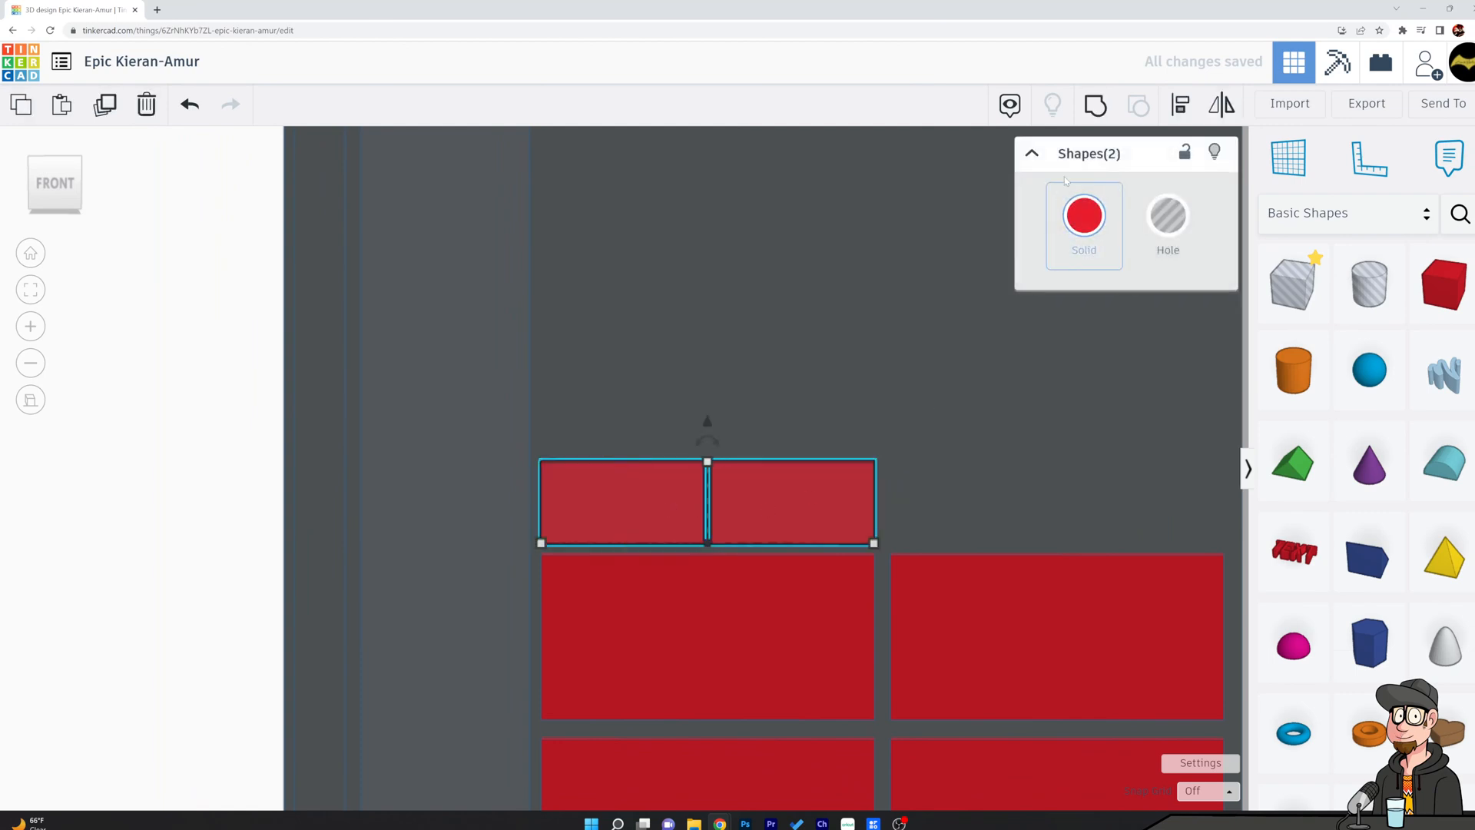
key(ctrl+g)
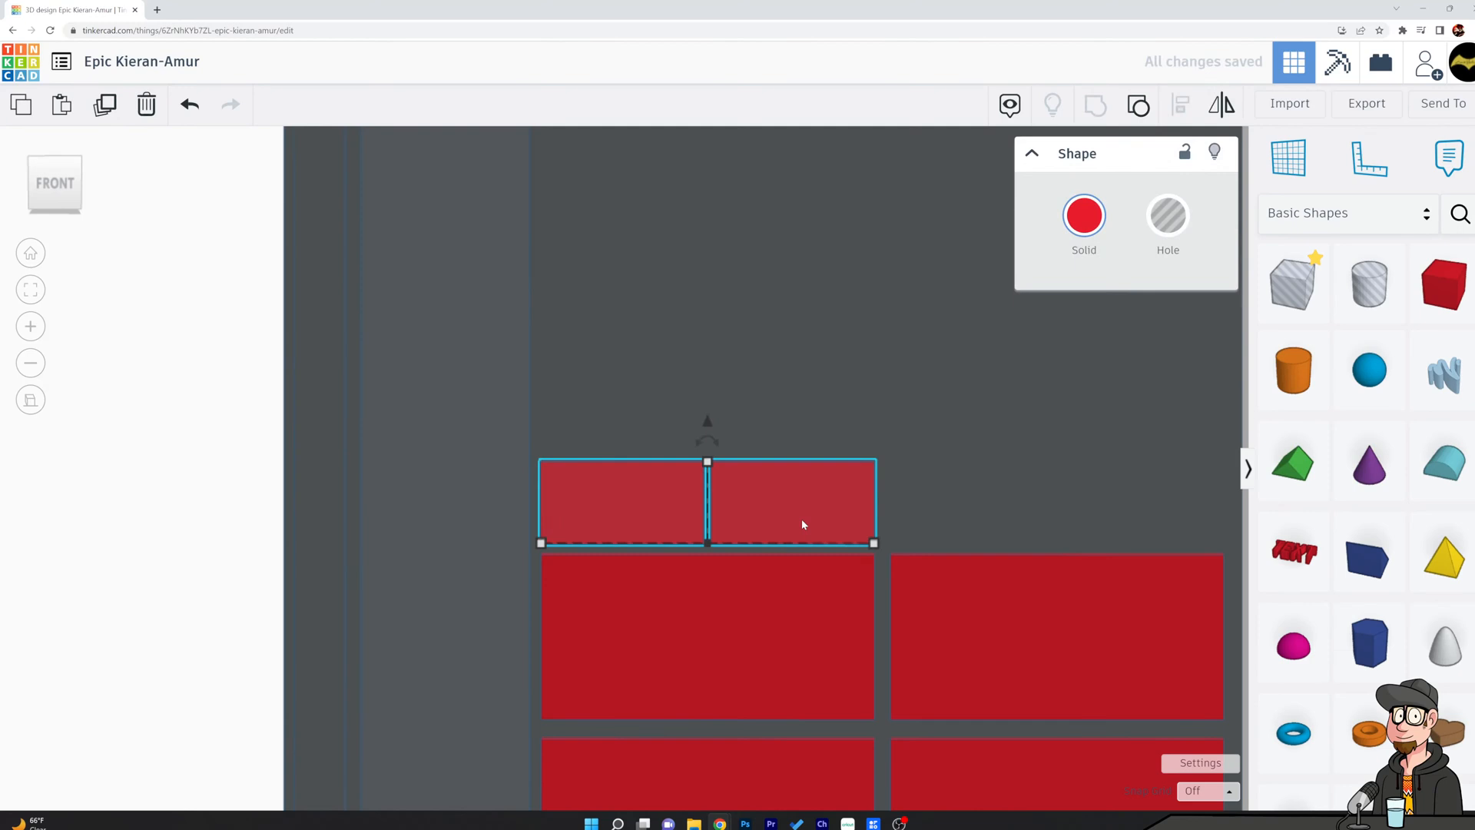
Duplicate the small-block pair and move the copy right until it lines up above the right-hand large block.
key(Right)
key(Right)
key(Right)
key(Right)
key(Right)
key(Right)
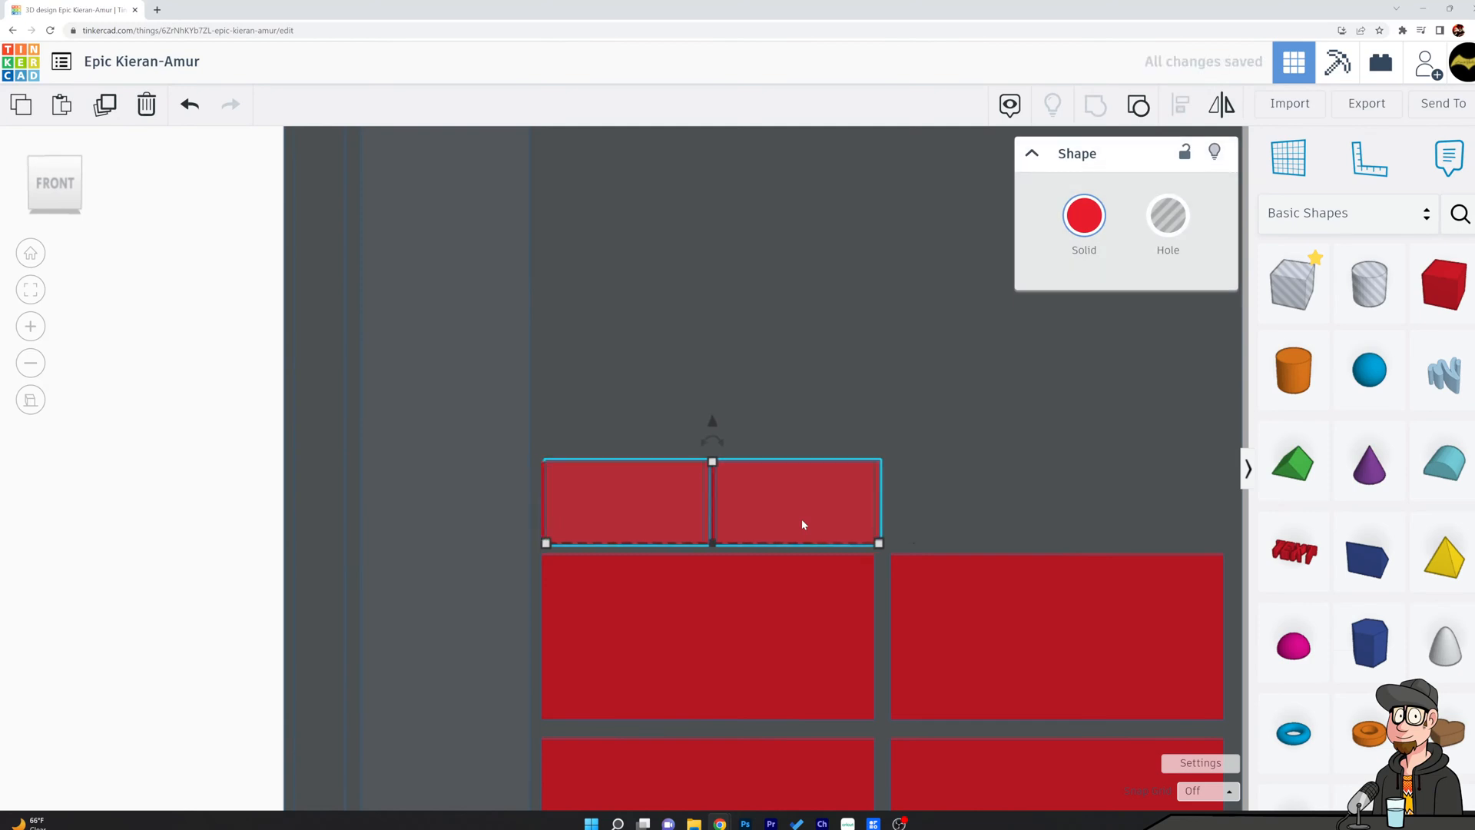
key(Right)
key(Right)
key(Right)
key(Right)
key(Right)
key(Right)
key(Right)
key(Right)
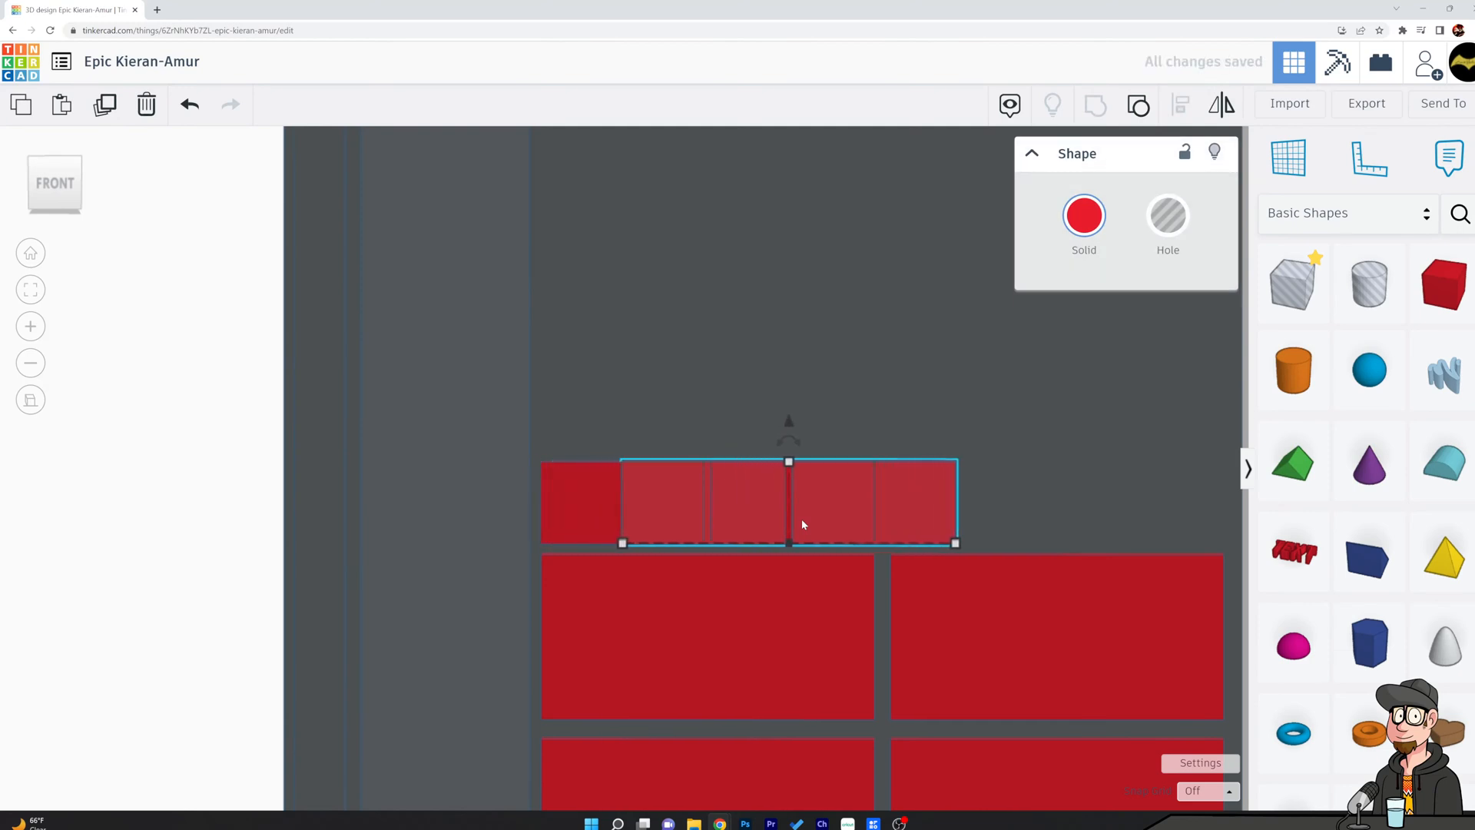
key(Right)
key(Right)
key(Right)
key(Right)
key(Right)
key(Right)
key(Right)
key(Right)
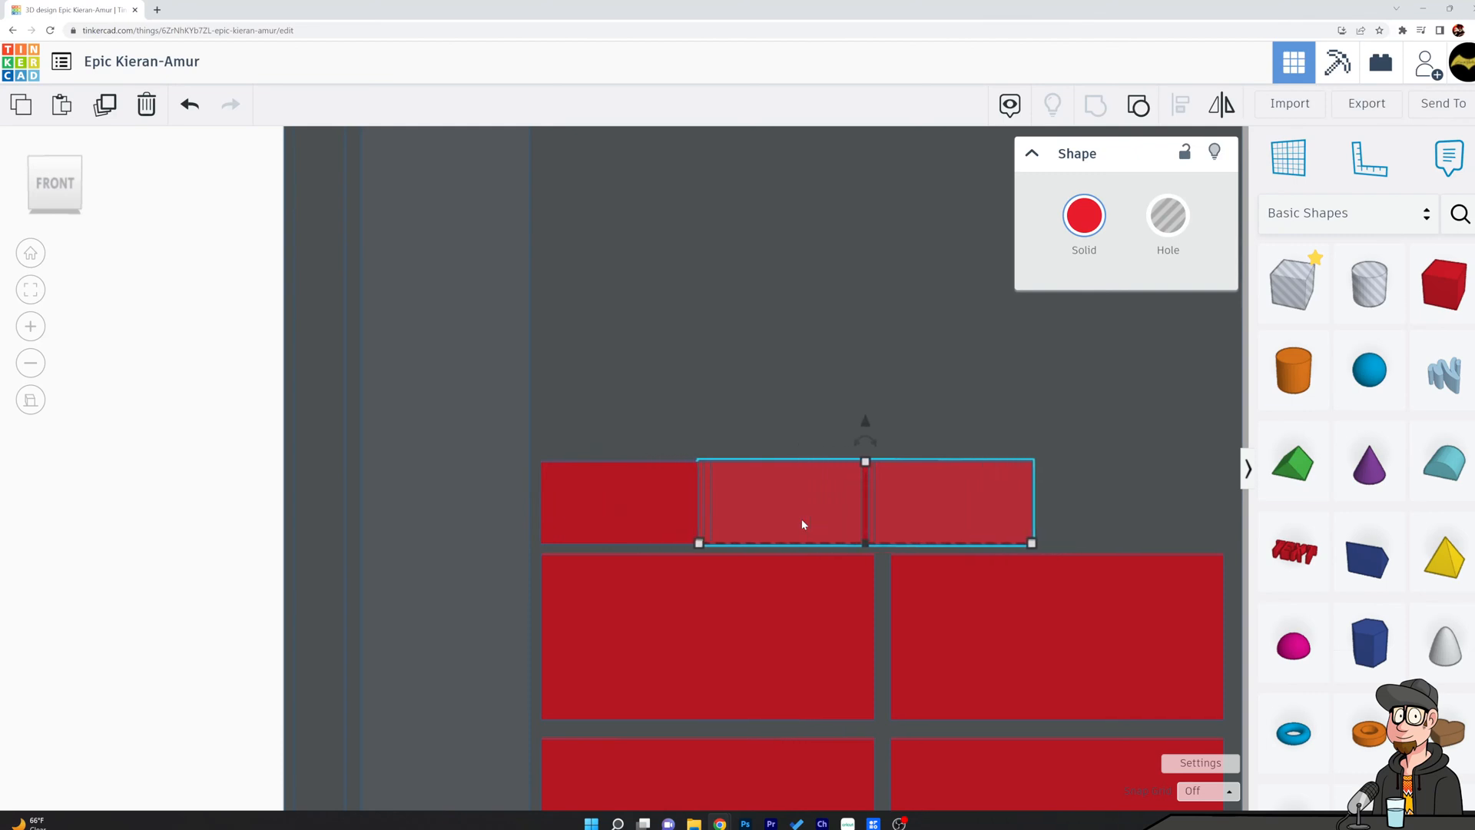
key(Right)
key(Right)
key(Right)
key(Right)
key(Right)
key(Right)
key(Right)
key(Right)
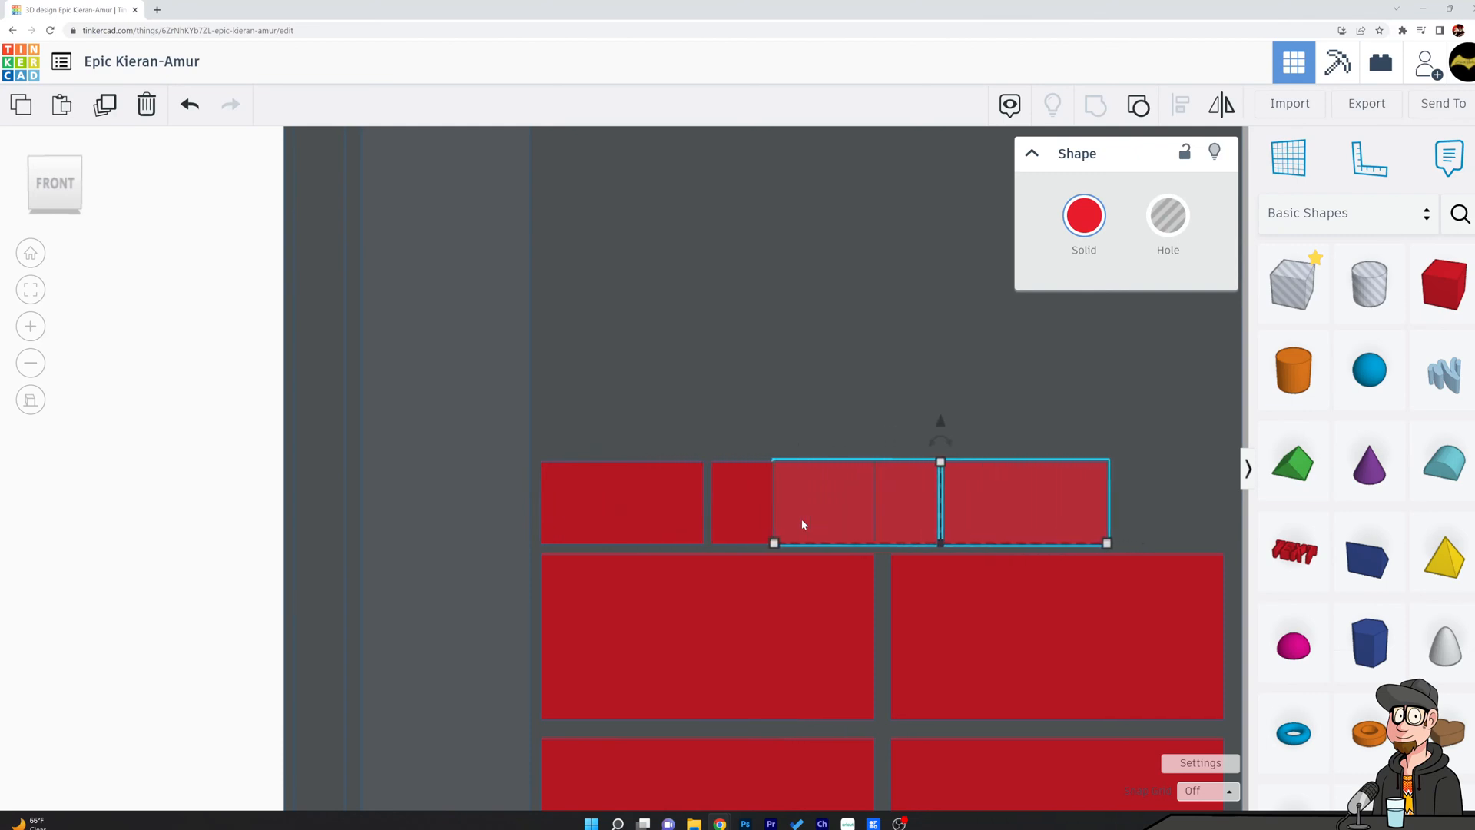
key(Right)
key(Right)
key(Right)
key(Right)
key(Right)
key(Right)
key(Right)
key(Right)
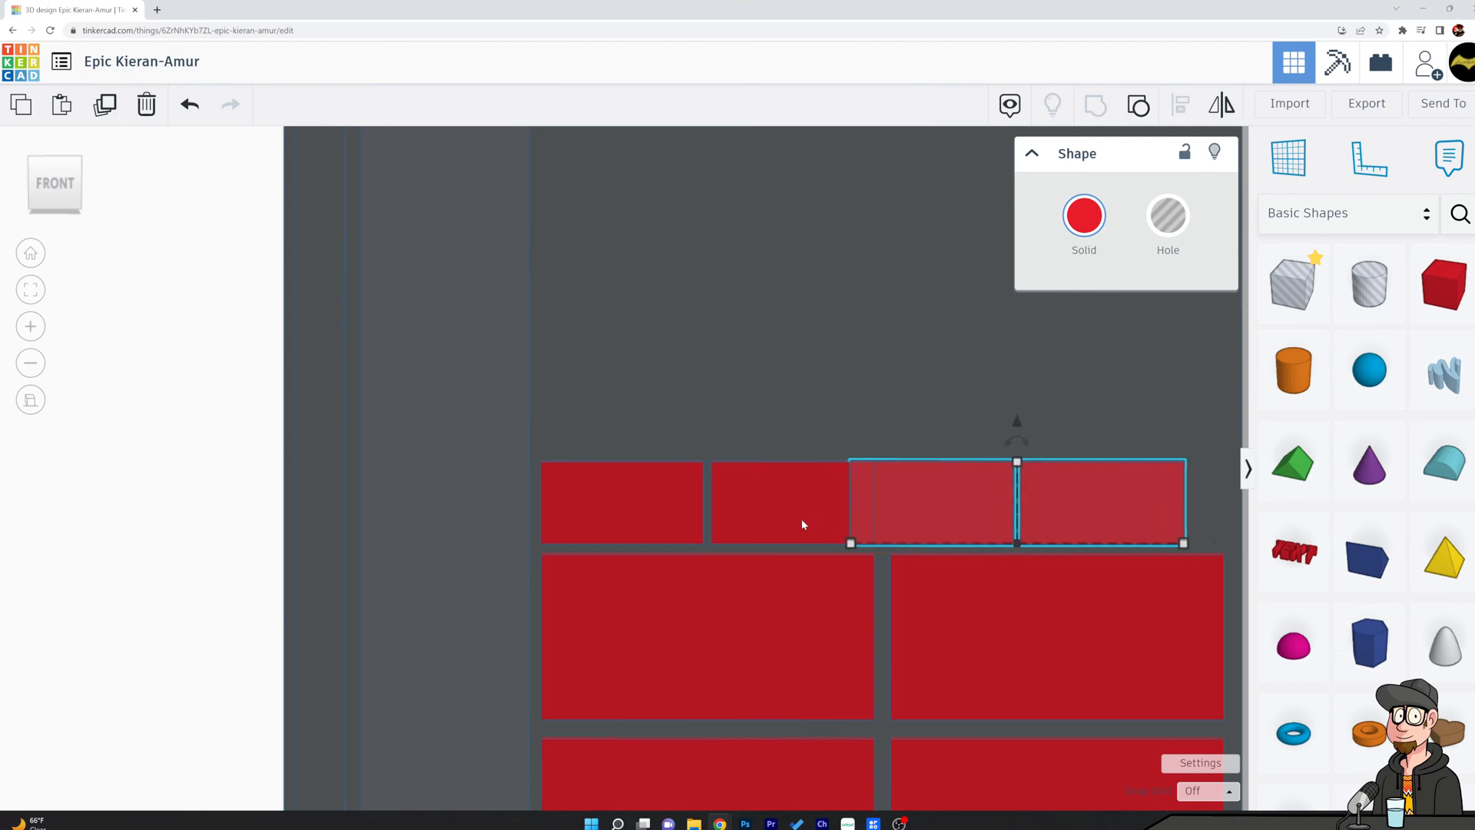
key(Right)
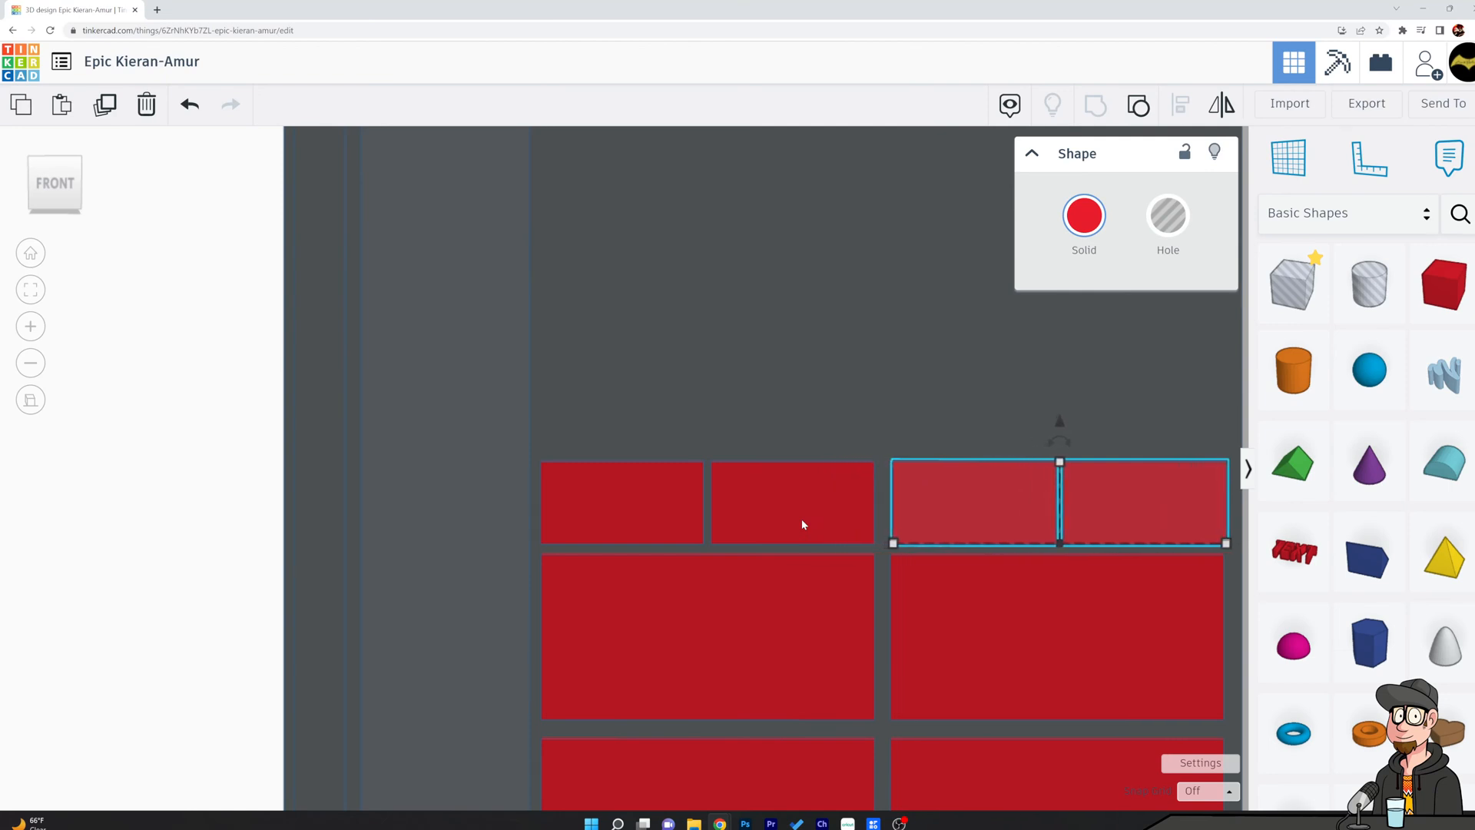
click(845, 346)
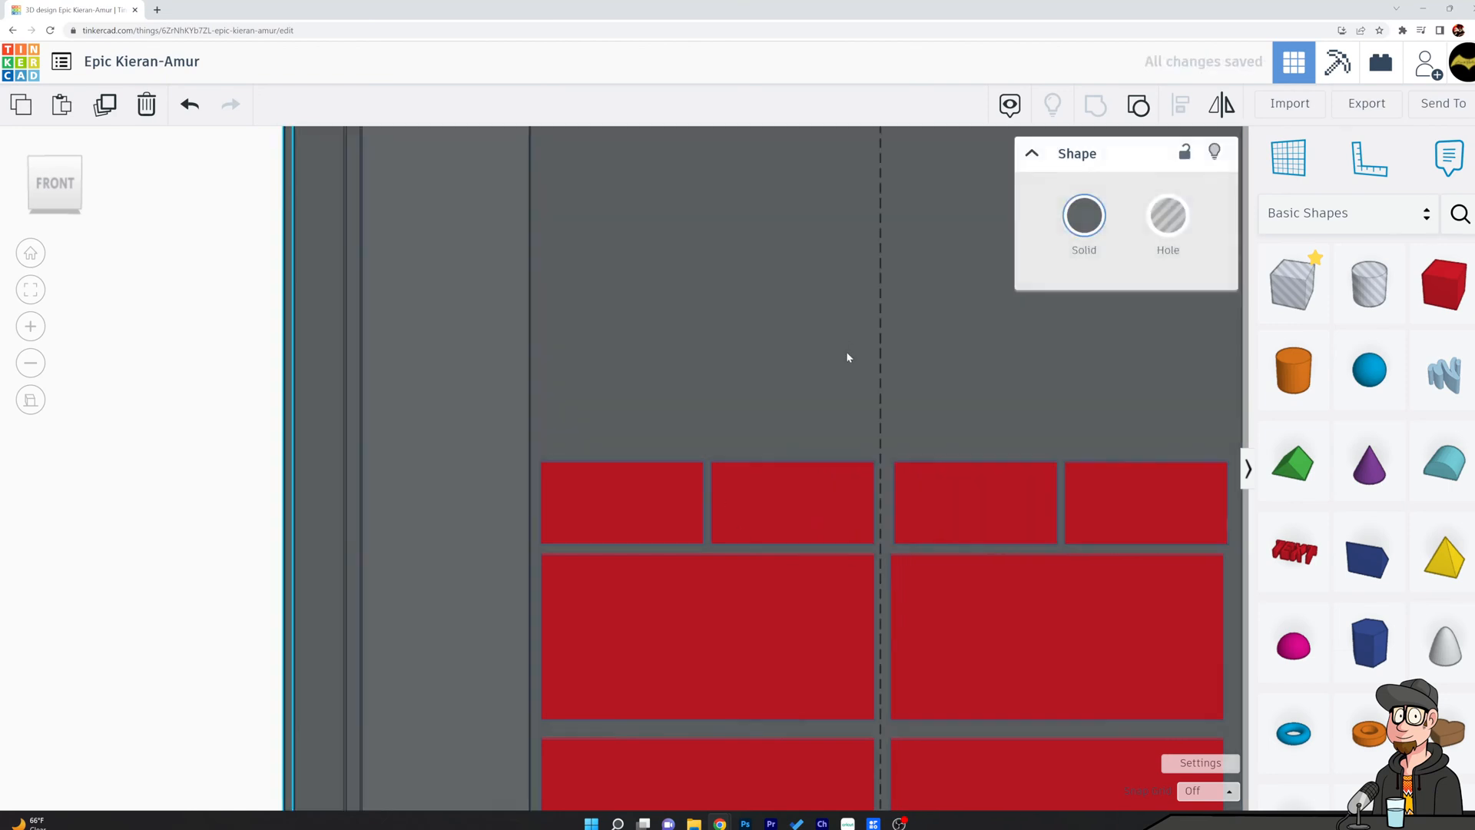
click(945, 507)
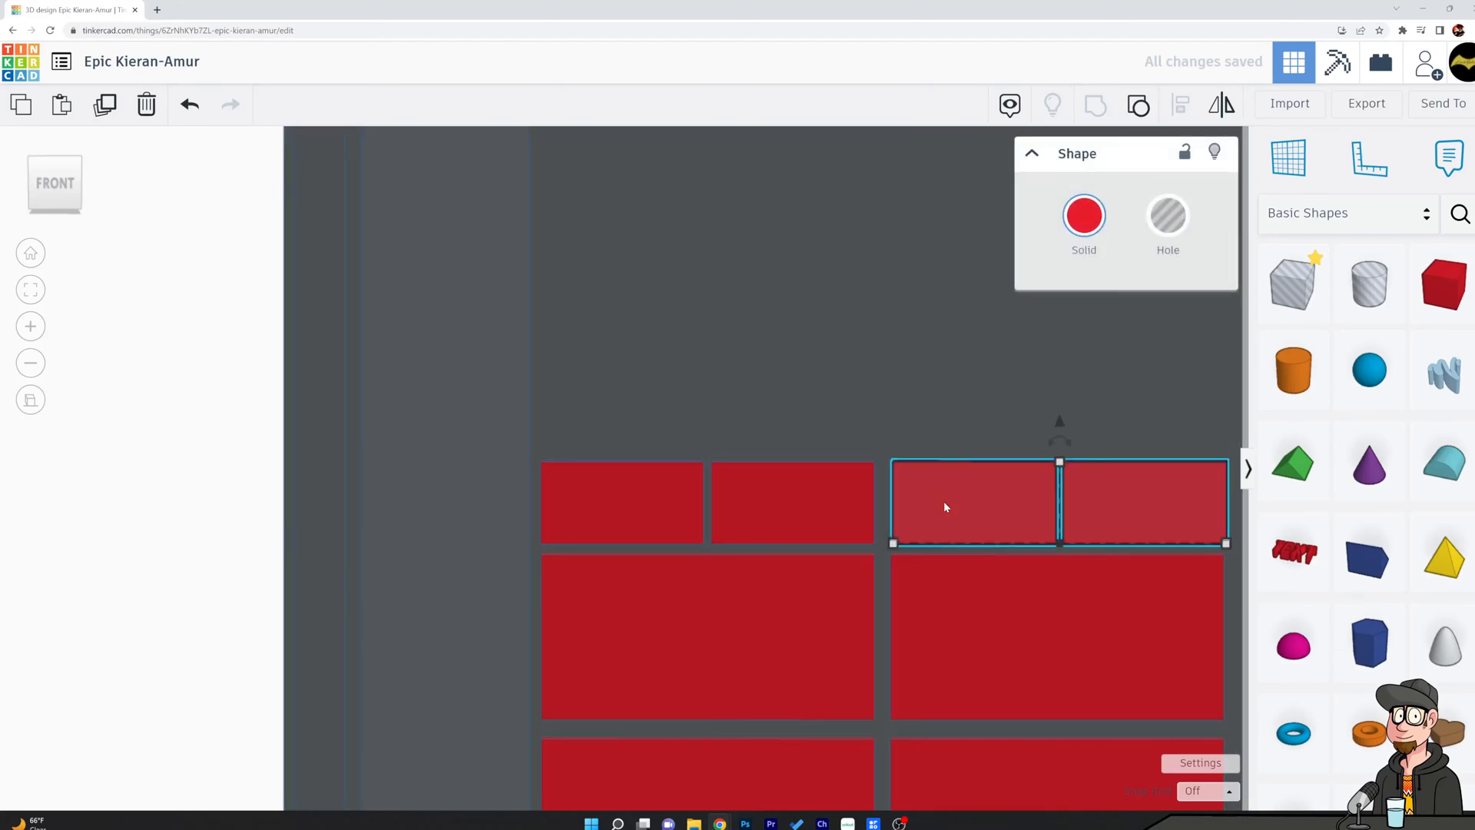
click(907, 419)
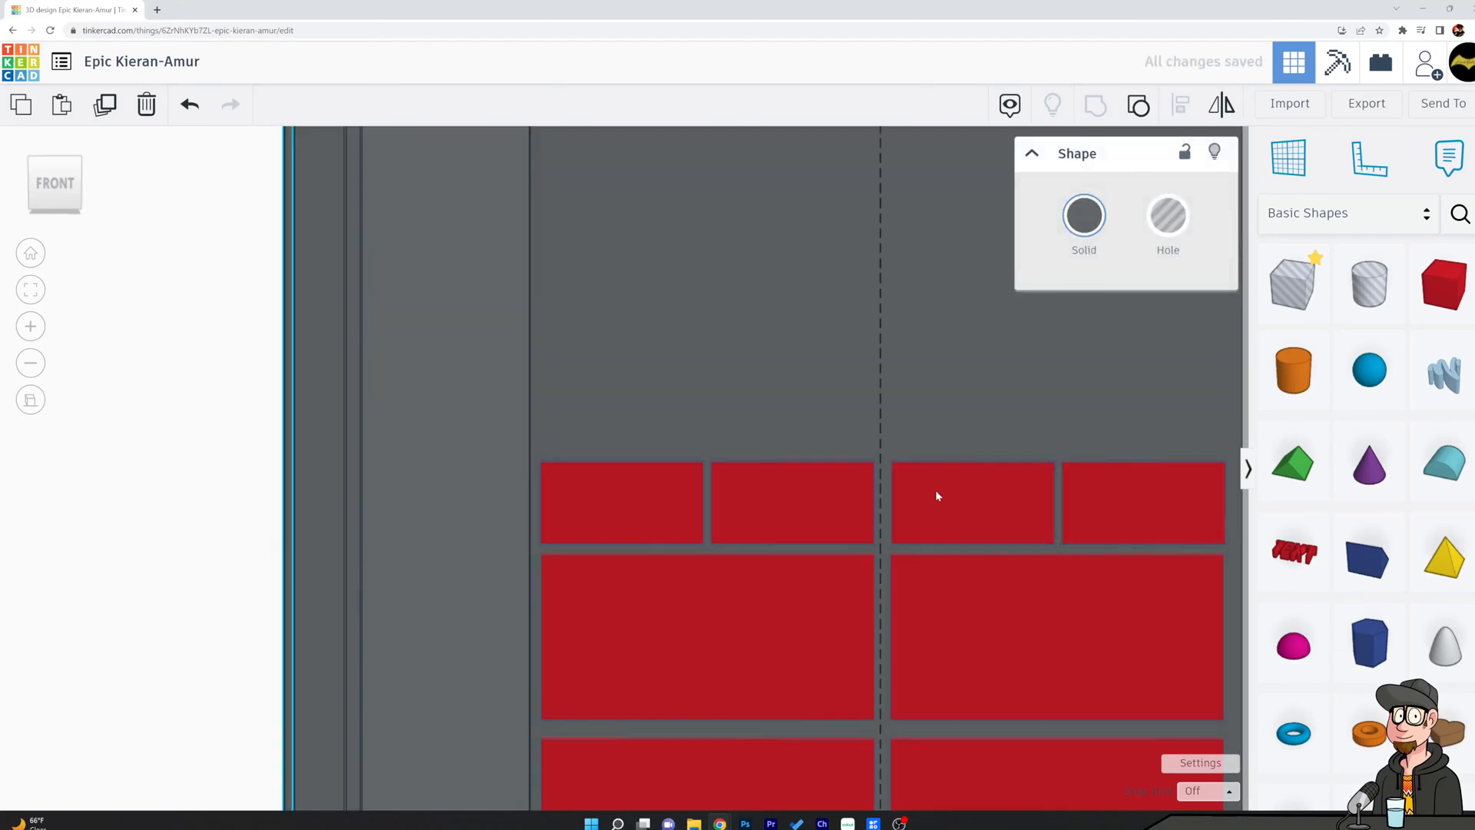
Return to the perspective view and group both small-block pairs into one row.
click(30, 399)
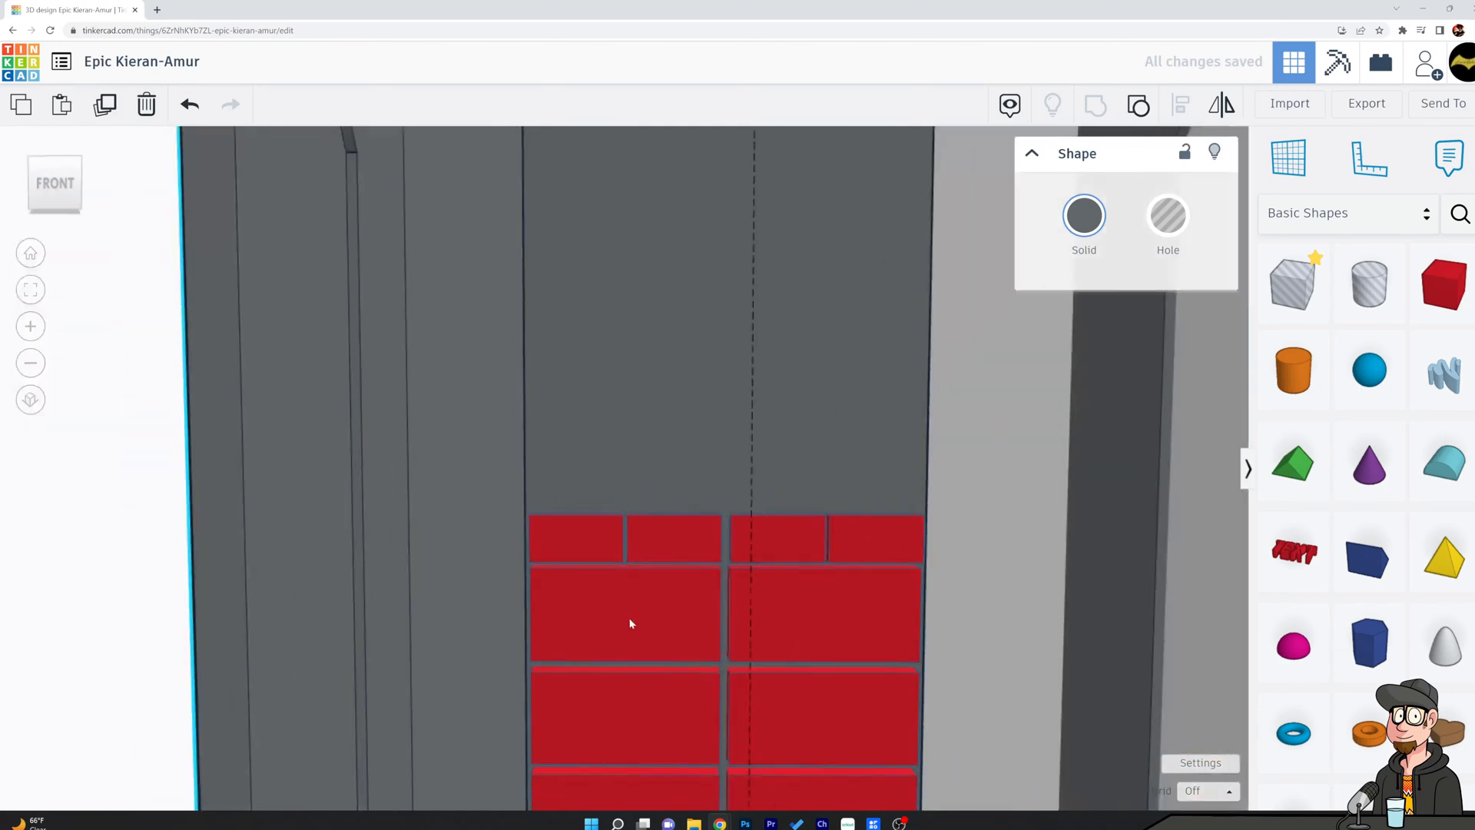
click(885, 549)
shift+click(687, 550)
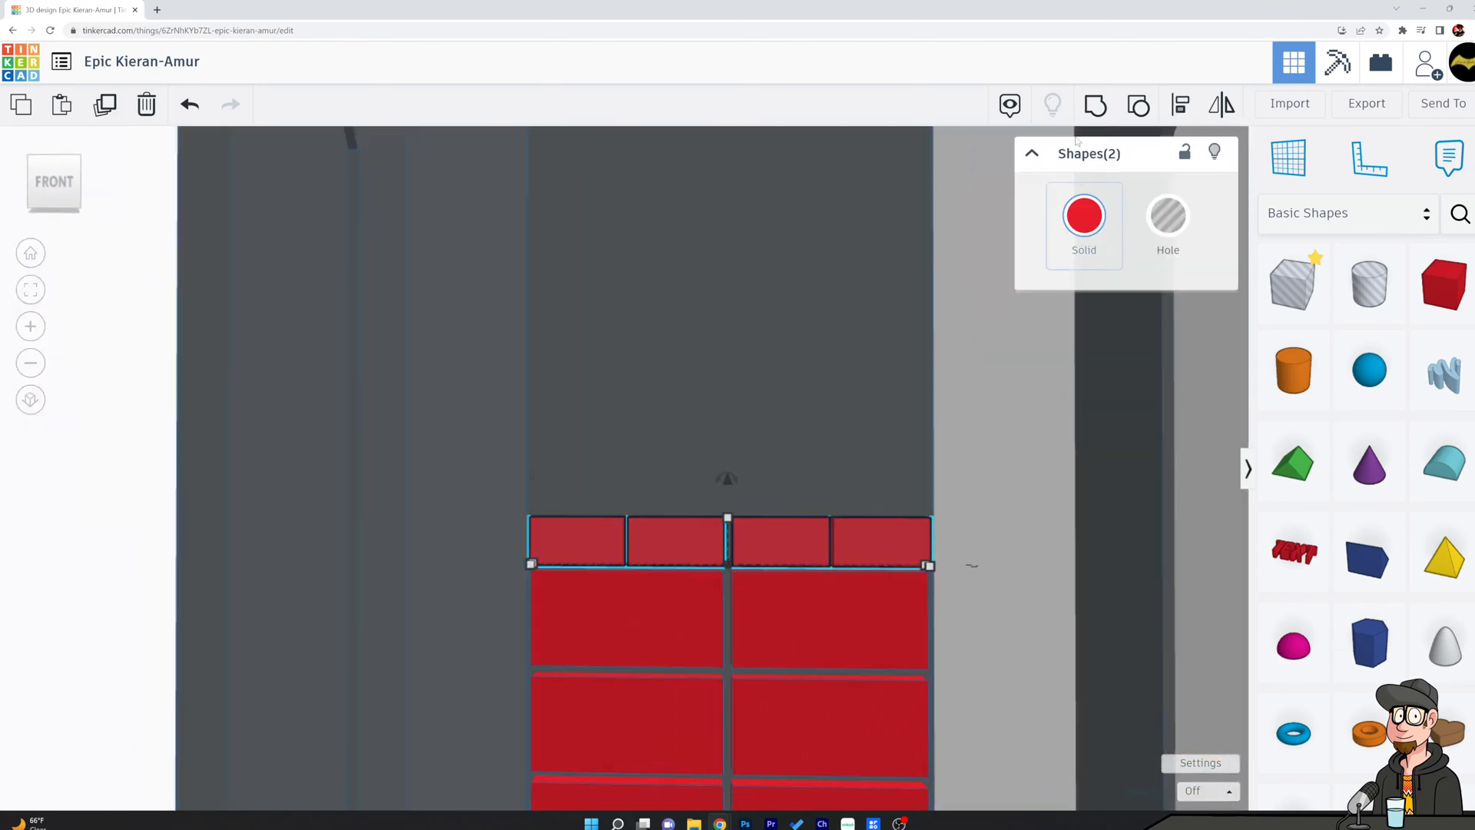
click(1094, 107)
Try raising a duplicate of the small-block row by 0.309, and undo the move.
key(ctrl+d)
drag(726, 478, 739, 427)
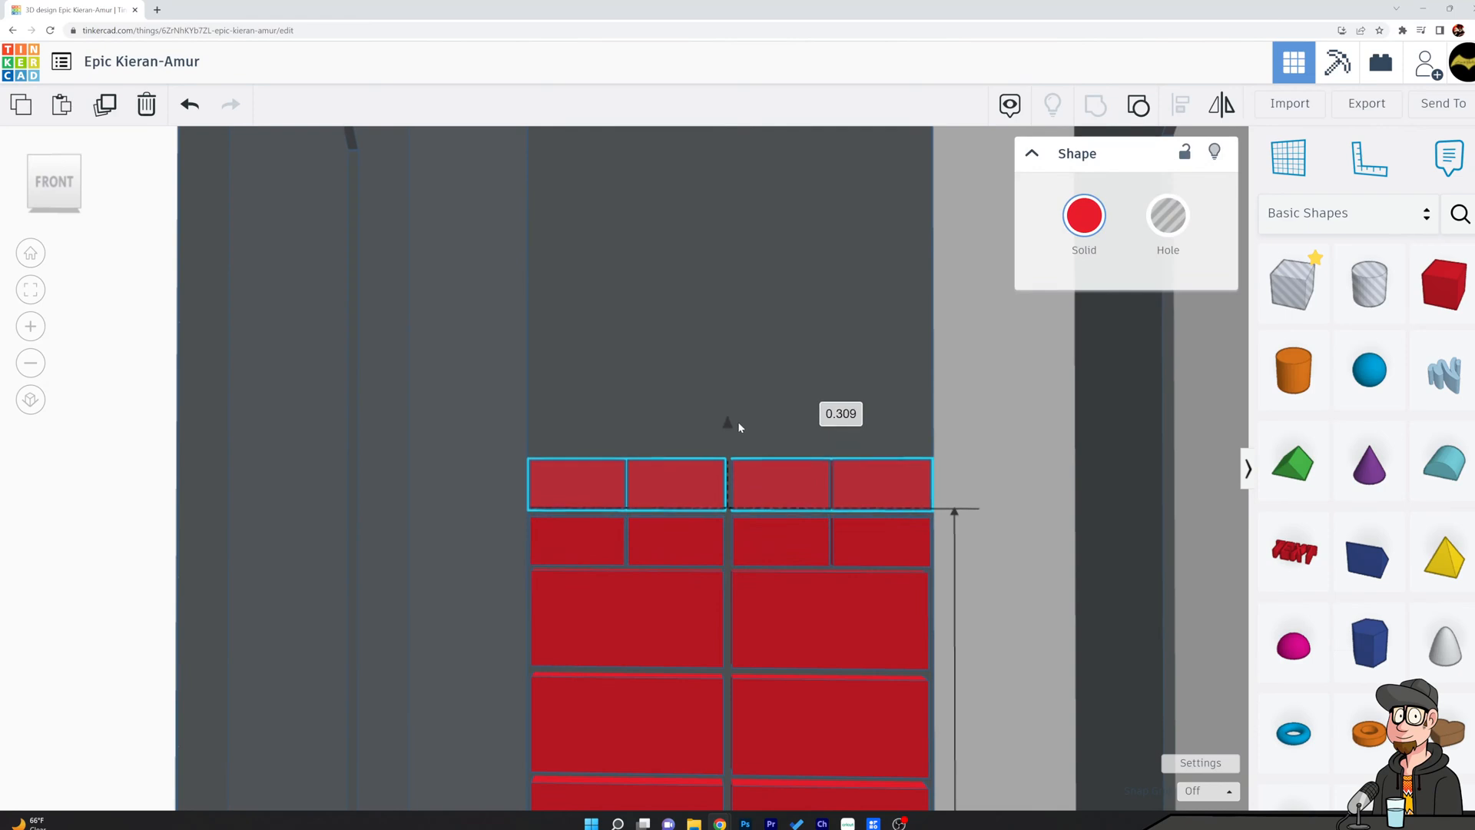
click(1107, 513)
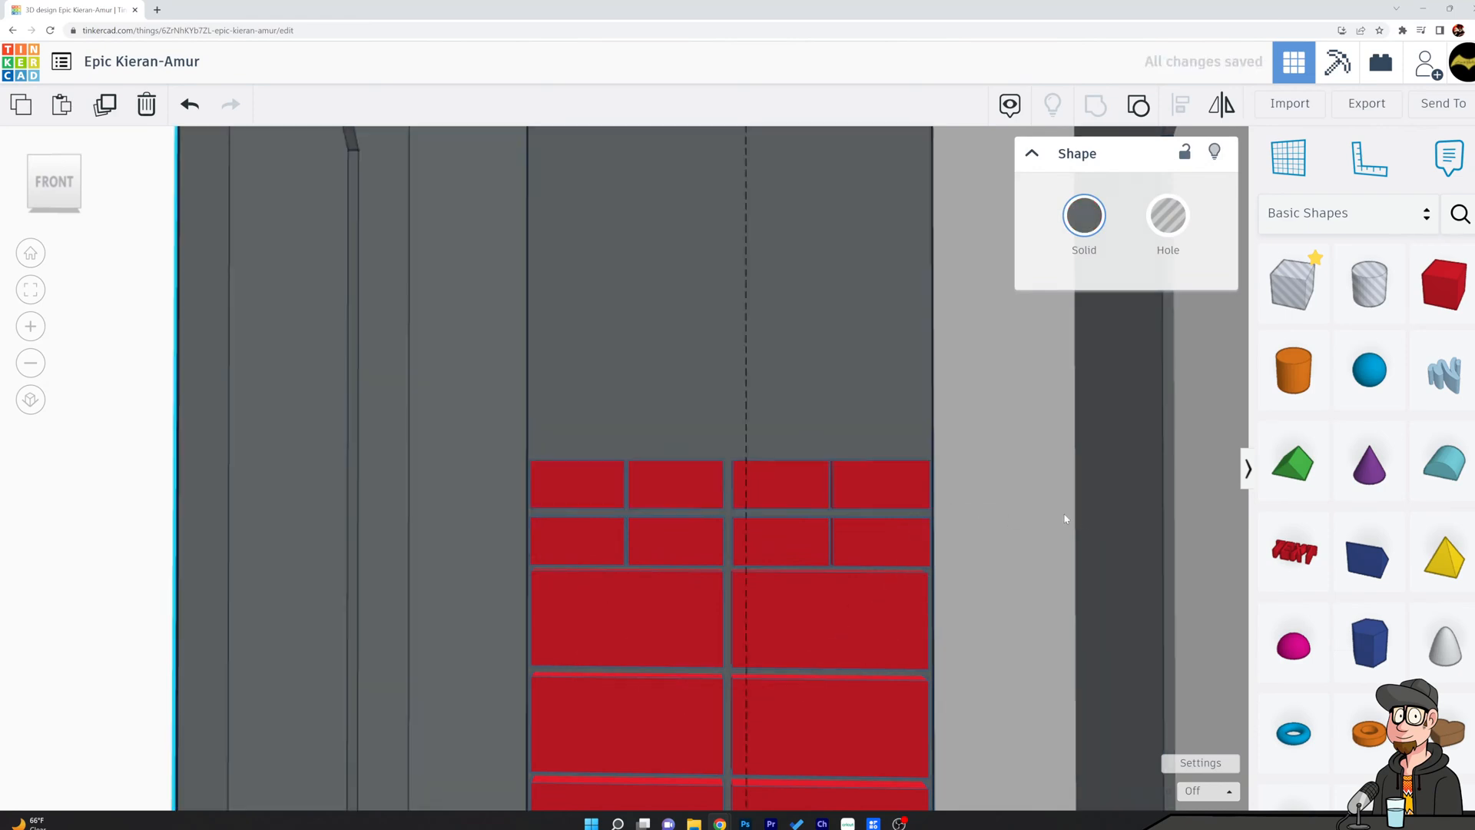
key(ctrl+z)
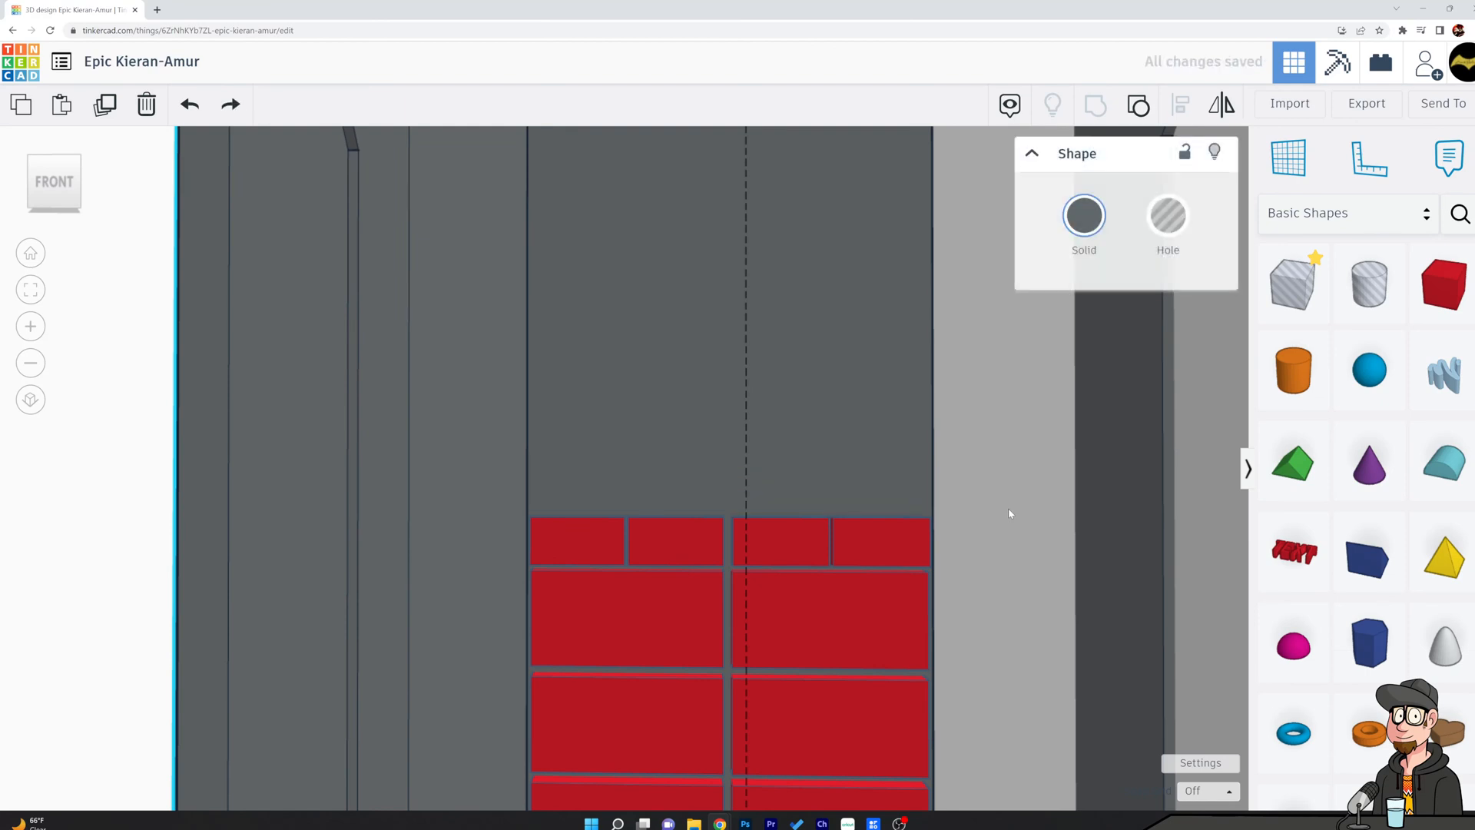
Stack two copies of the small-block row above the original with narrow gaps, raising the second copy about 0.285.
click(896, 544)
drag(726, 479, 736, 436)
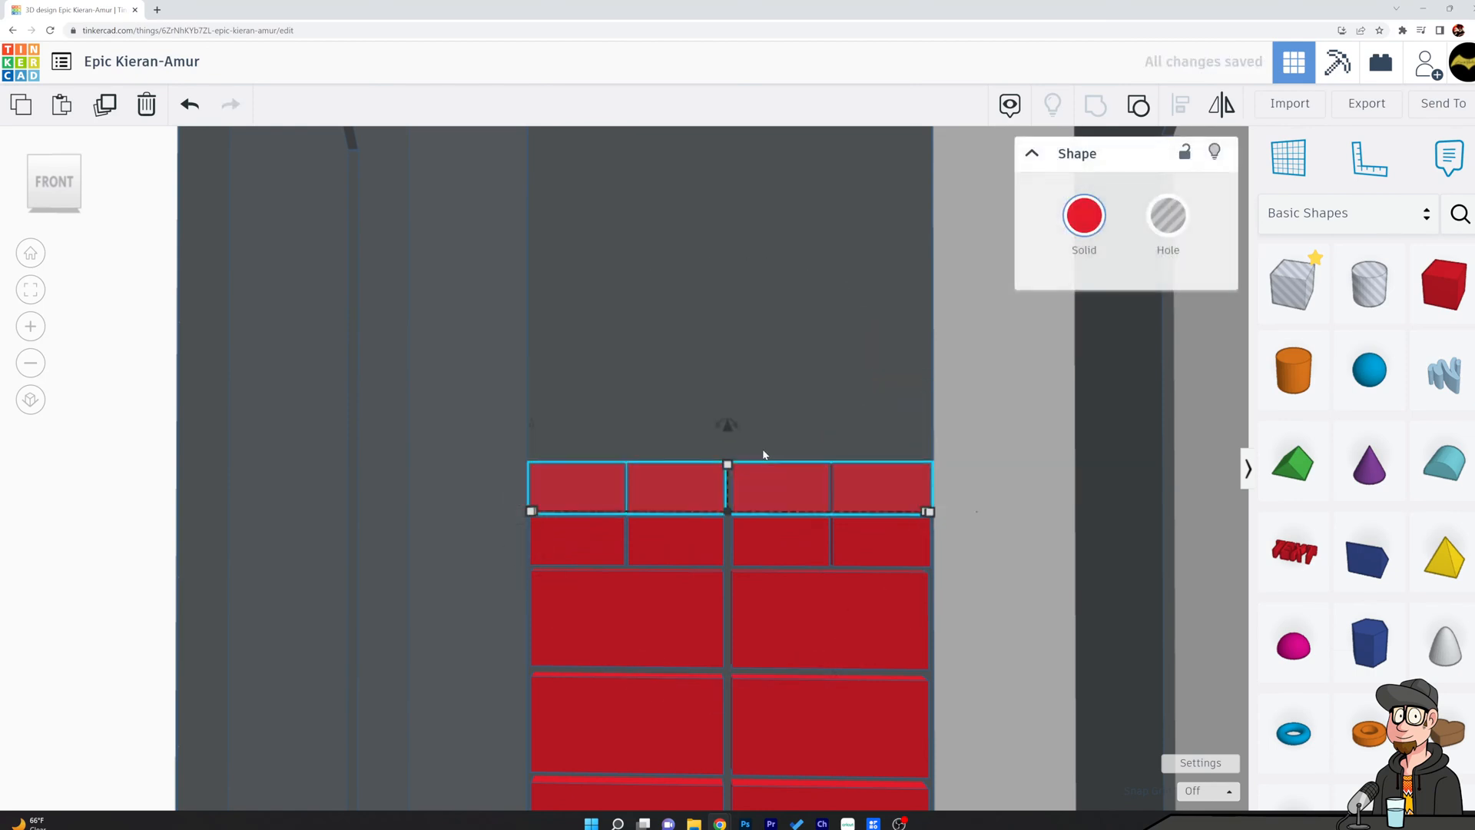
drag(726, 422, 735, 376)
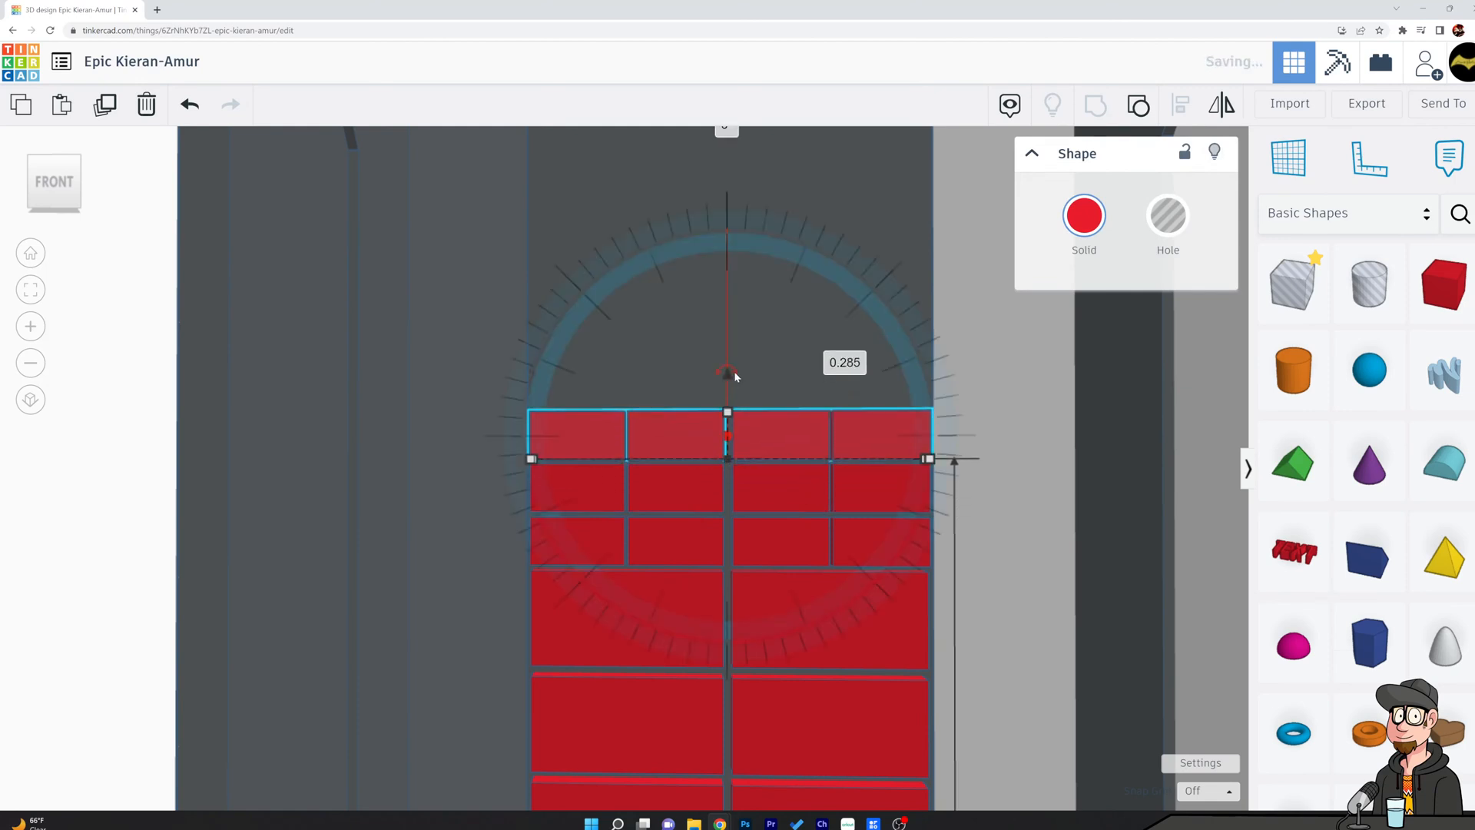
Repeat the raised duplicate of the small-block row until the rows reach the top of the back wall.
key(ctrl+d)
key(ctrl+d)
key(ctrl+d)
key(ctrl+d)
key(ctrl+d)
key(ctrl+d)
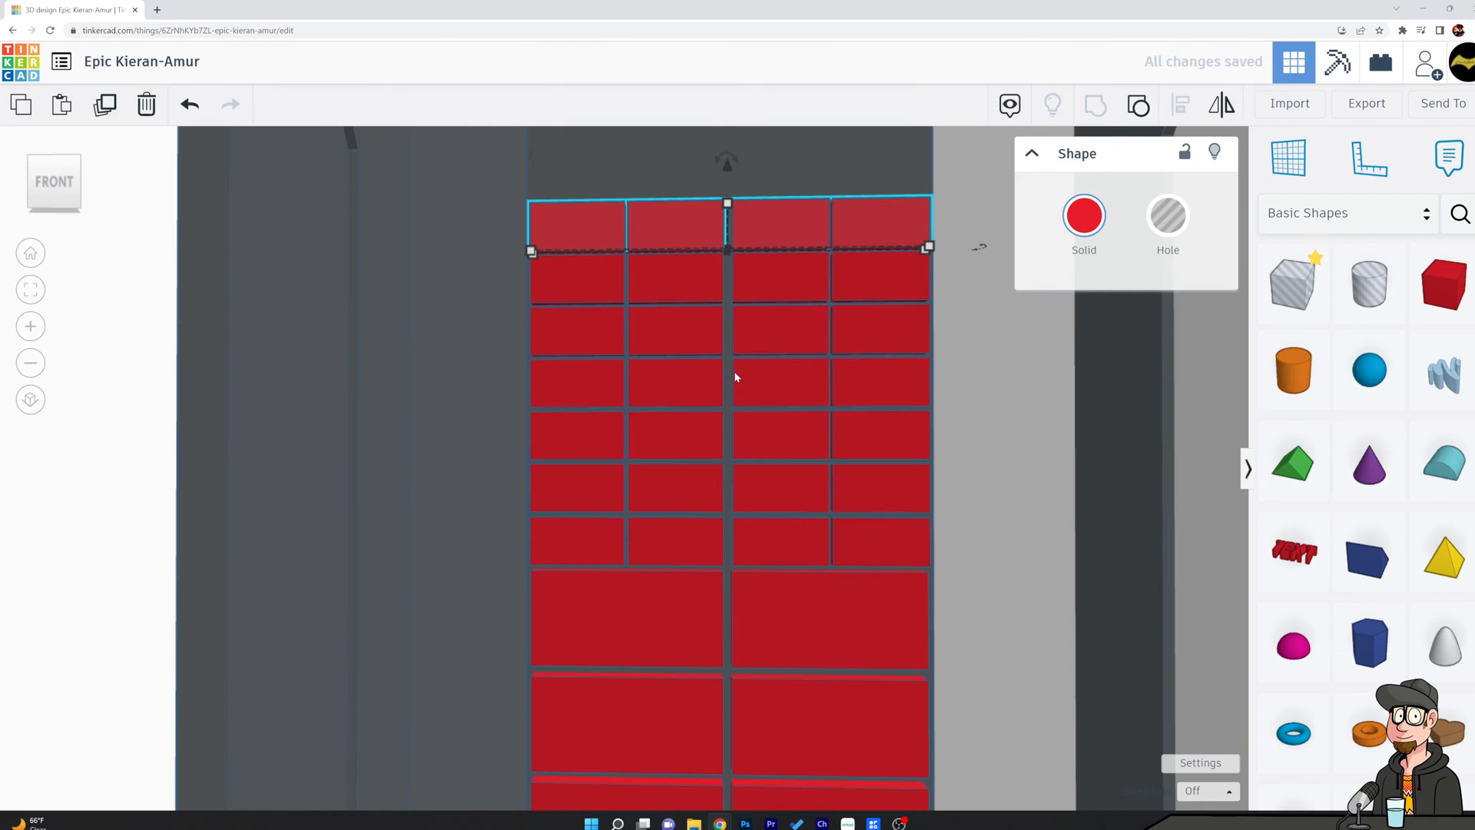
scroll(863, 504, down, 5)
key(ctrl+d)
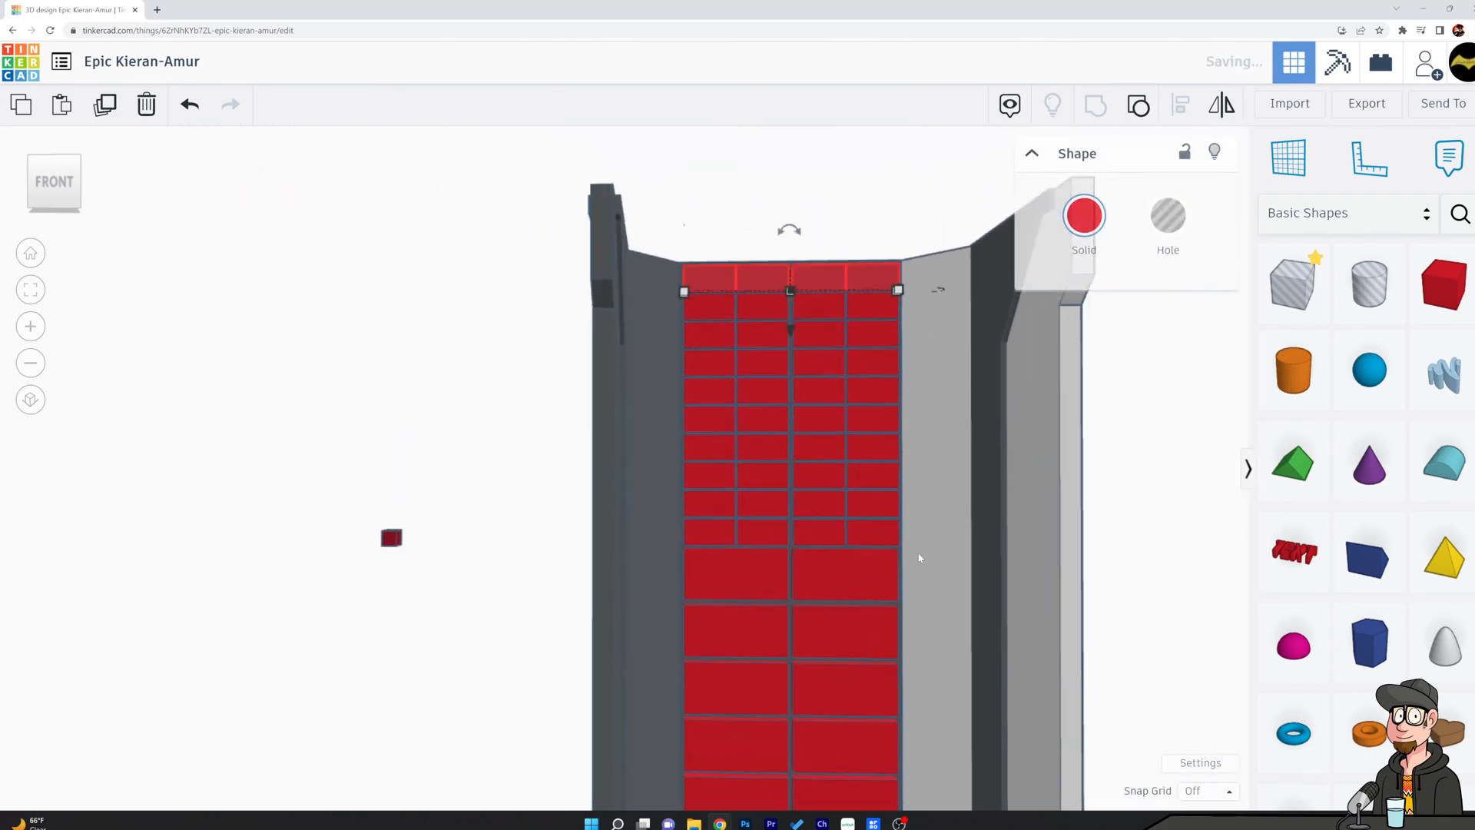
click(1140, 517)
right_drag(1013, 466, 1007, 492)
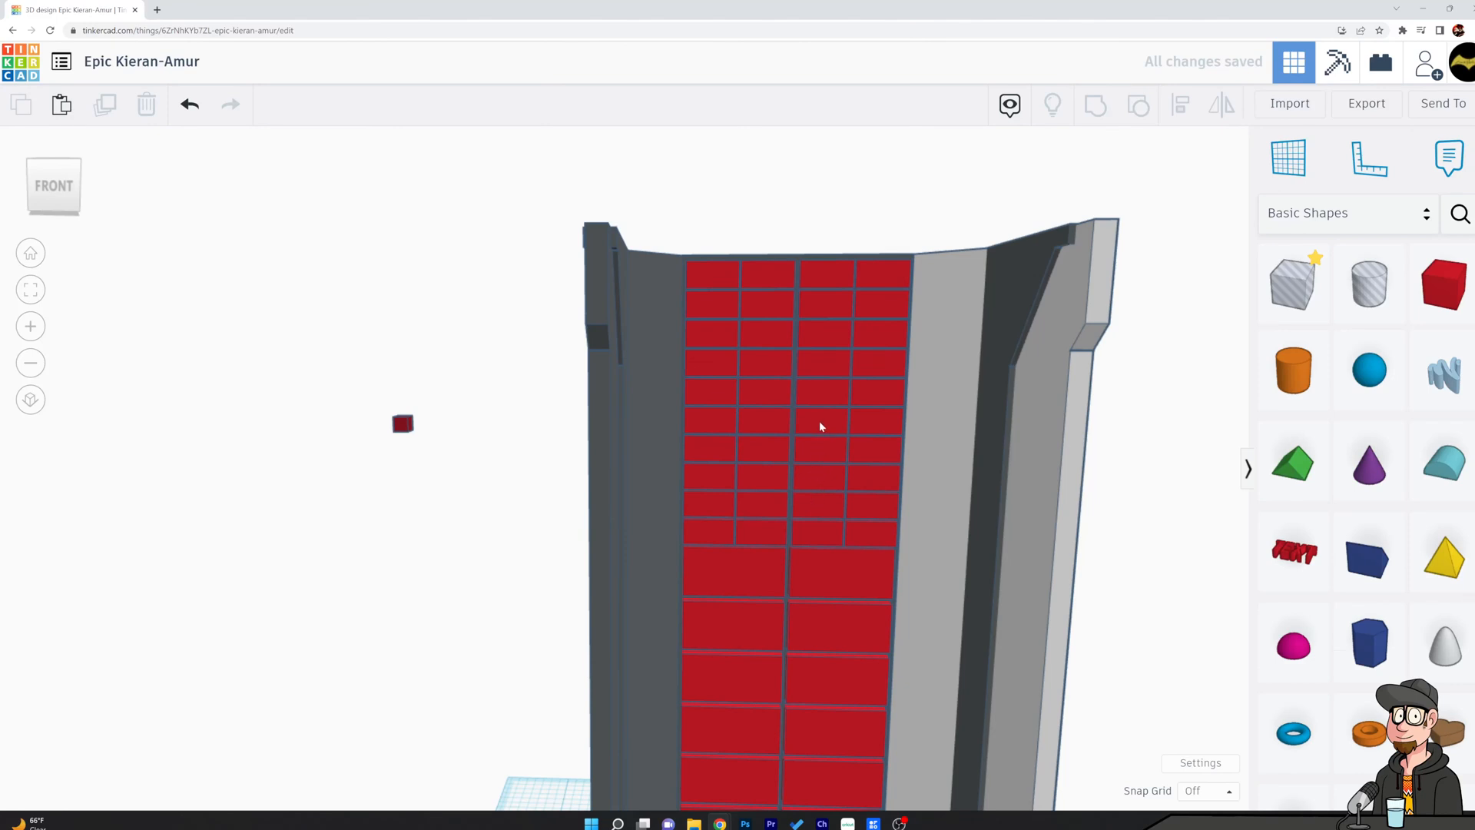
Inspect the stacked rows up close and check the depth and width of the second and third small-block rows from the bottom.
click(822, 278)
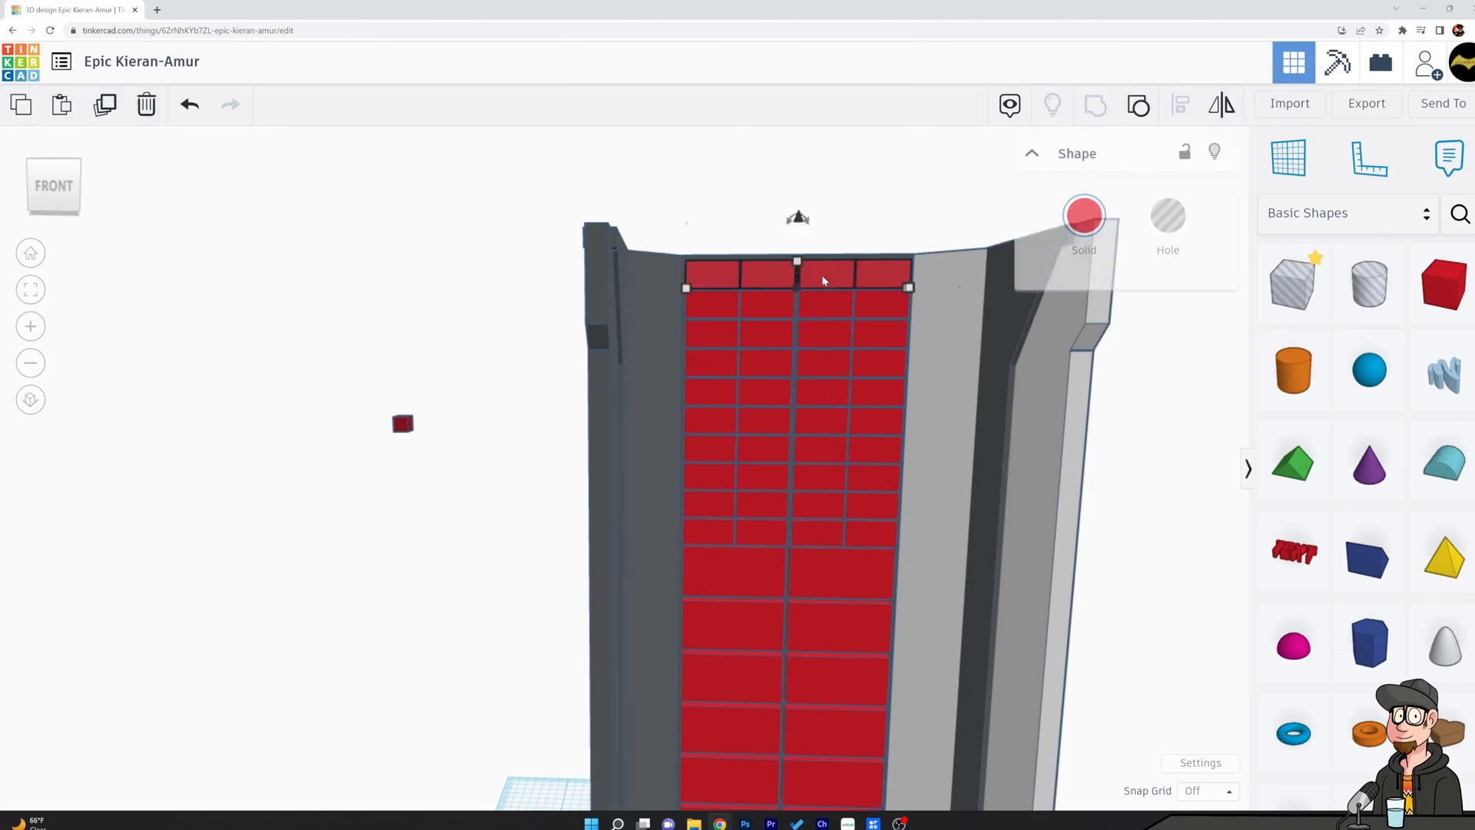
right_drag(585, 199, 757, 507)
scroll(759, 357, up, 5)
click(708, 535)
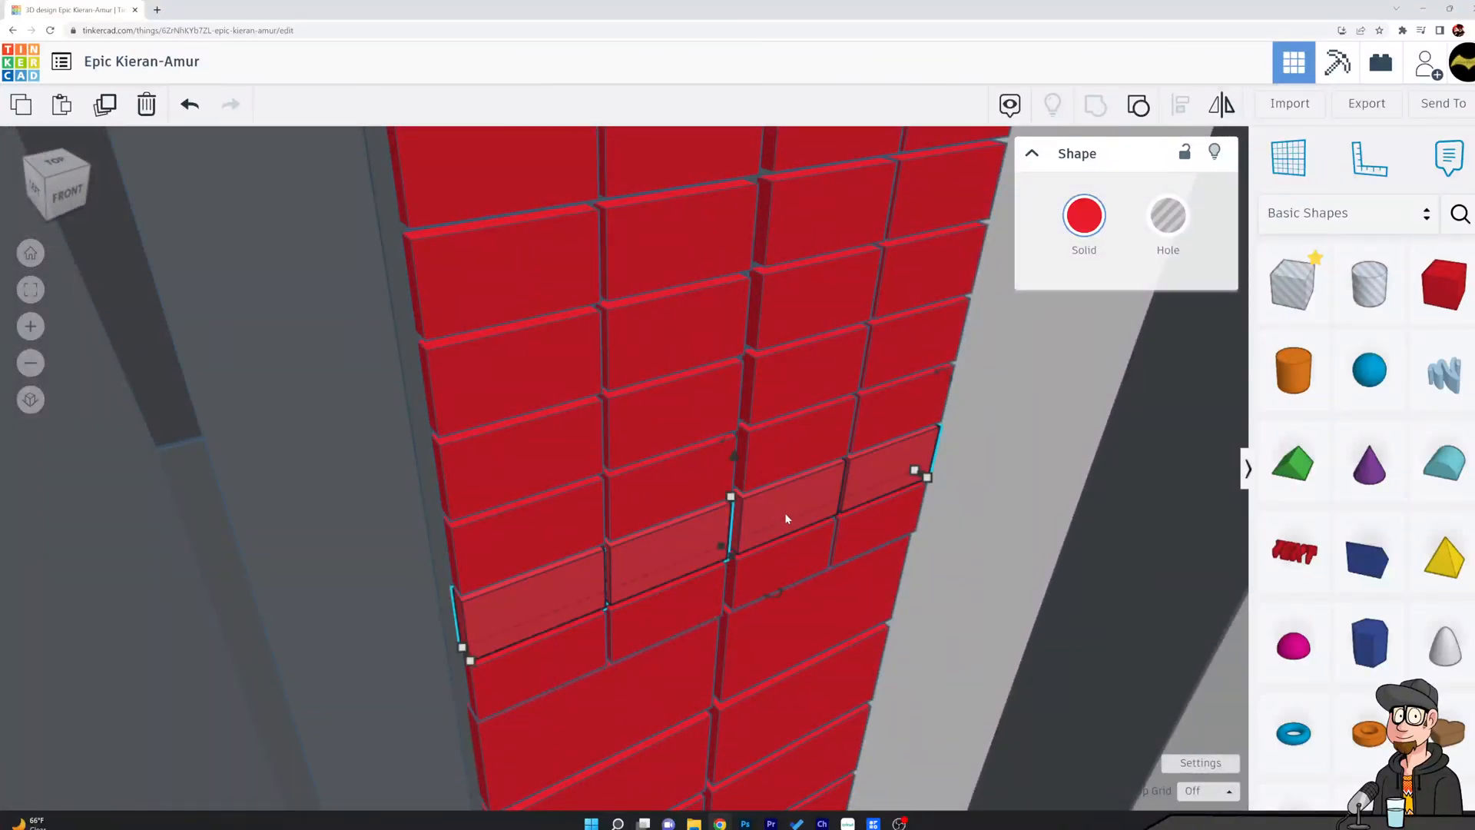
mouse_move(733, 557)
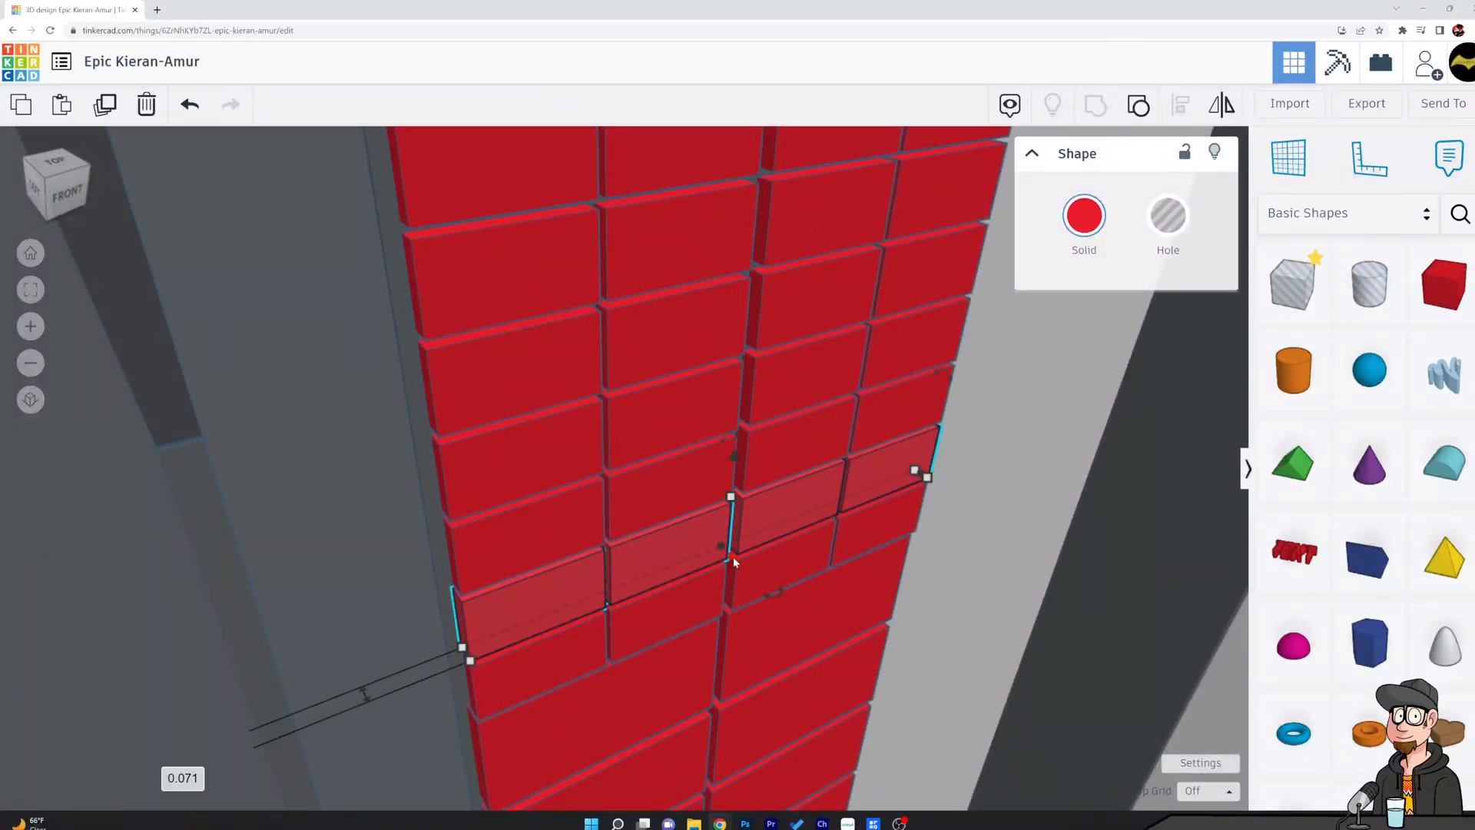
mouse_move(926, 484)
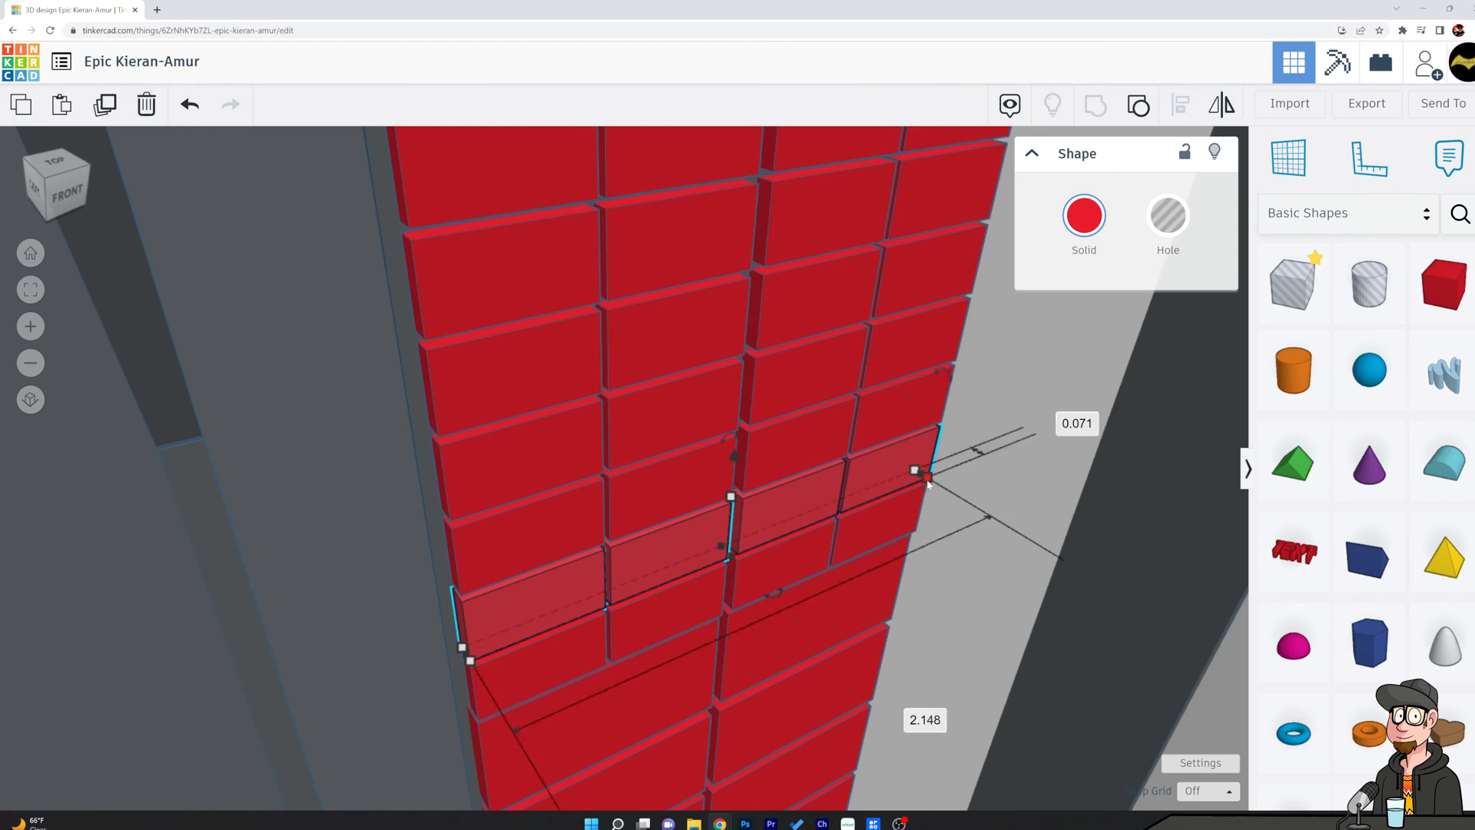
drag(927, 478, 944, 422)
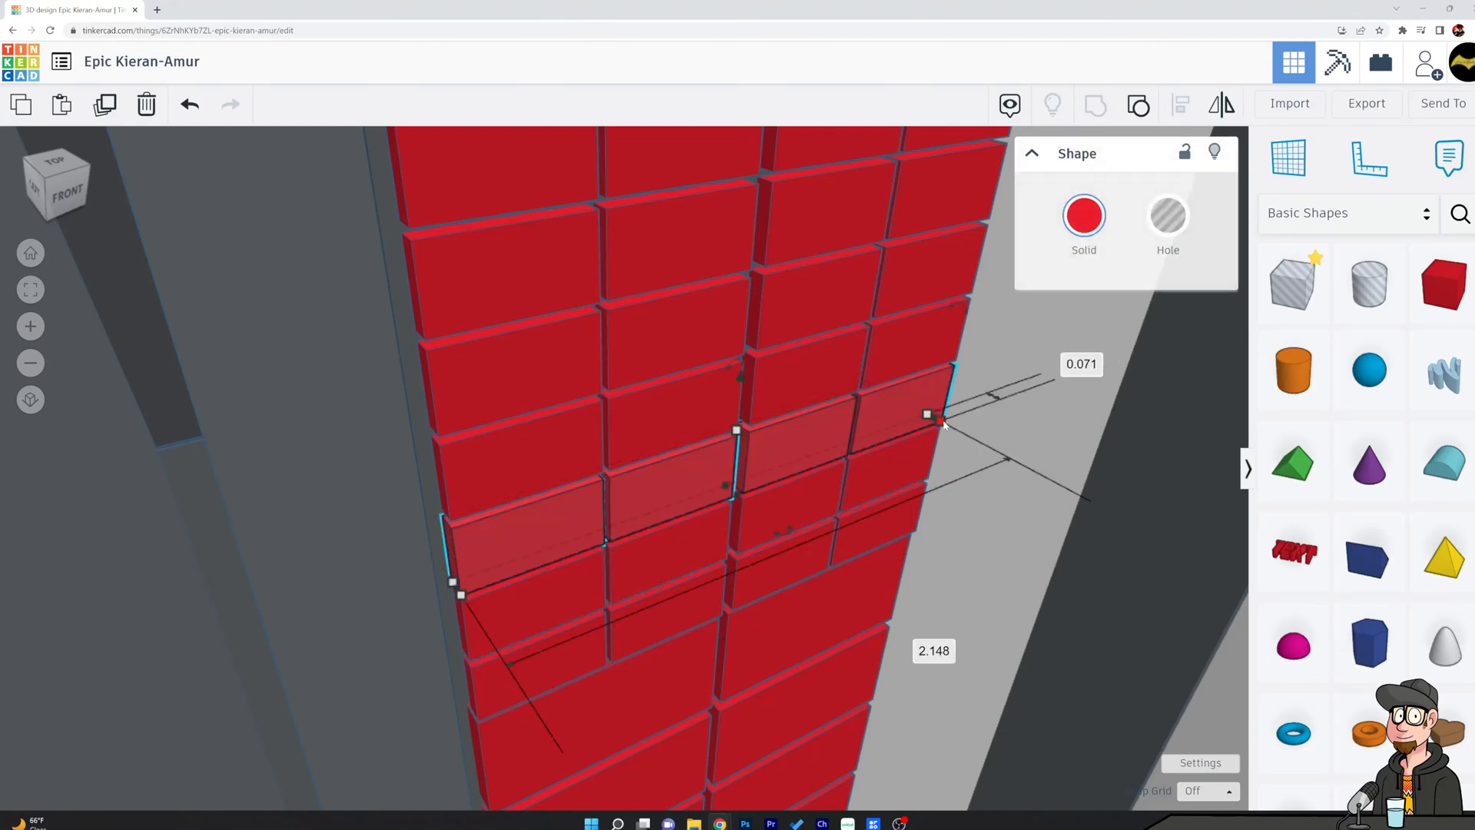
Set the depth of the third small-block row from the bottom to 0.073.
click(1079, 367)
text(0.073)
key(Return)
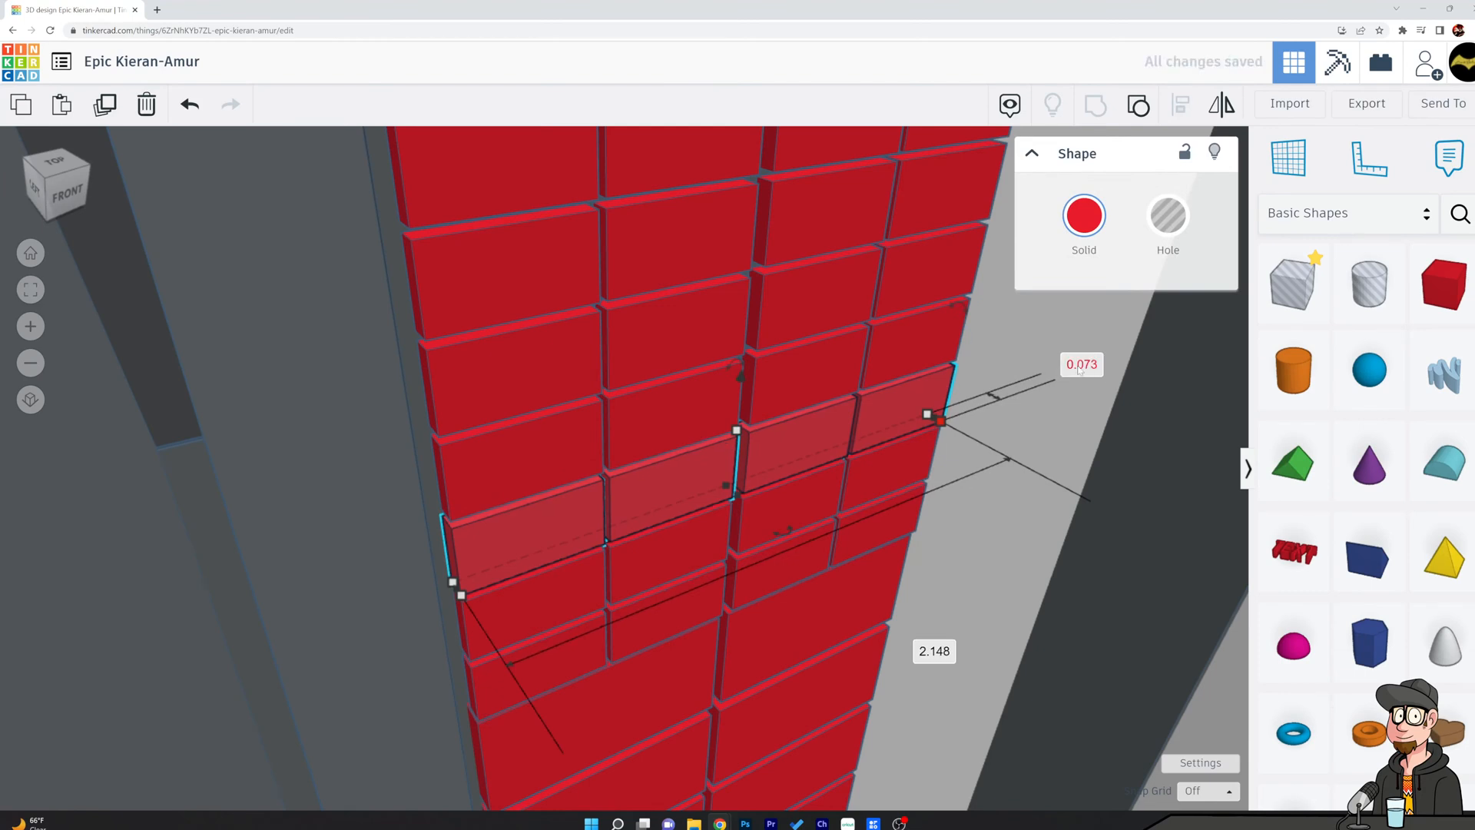
key(ctrl+z)
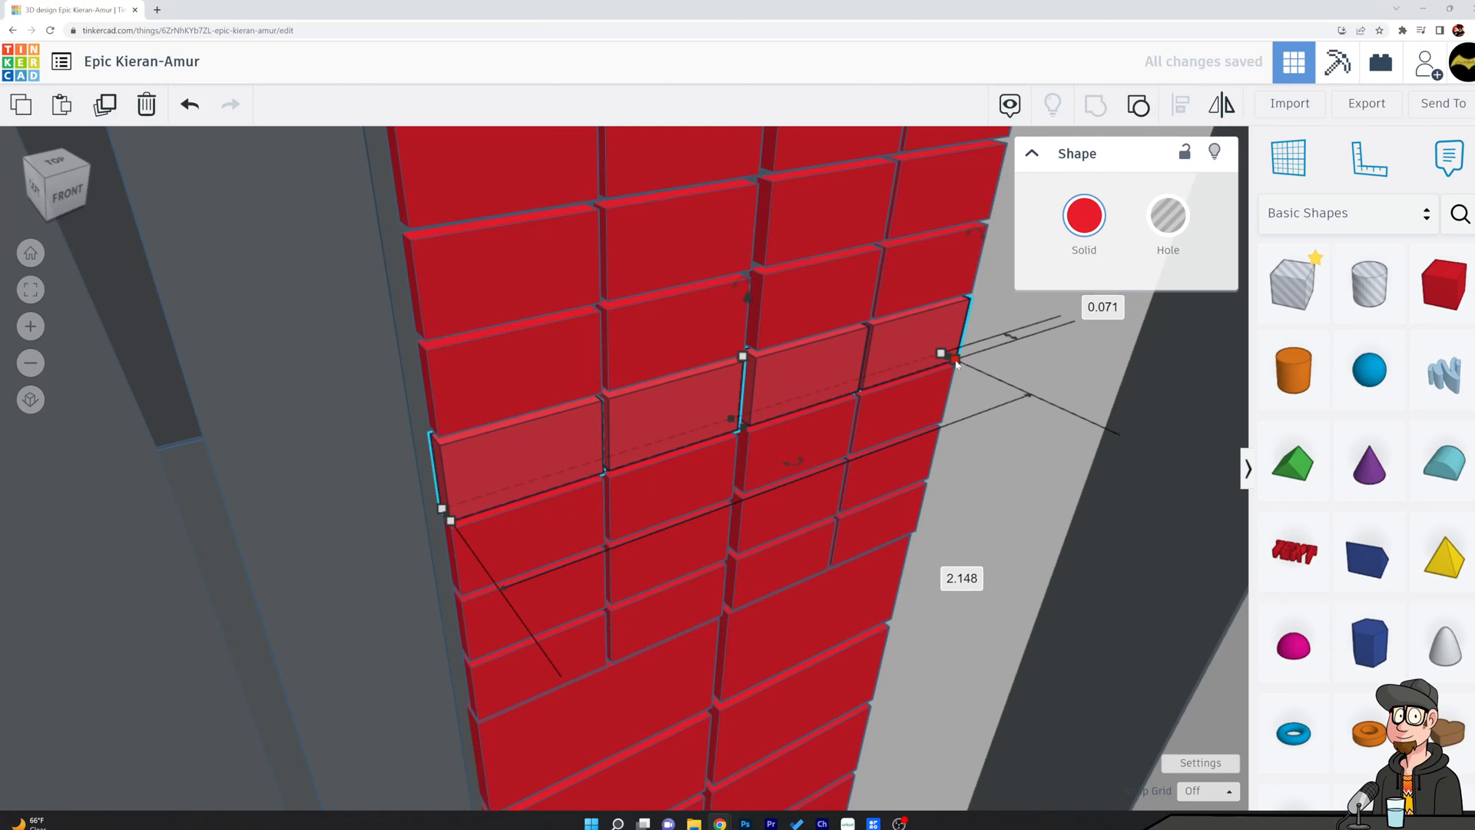
Set the depth of the fourth small-block row from the bottom to 0.076.
click(1101, 307)
text(0.07)
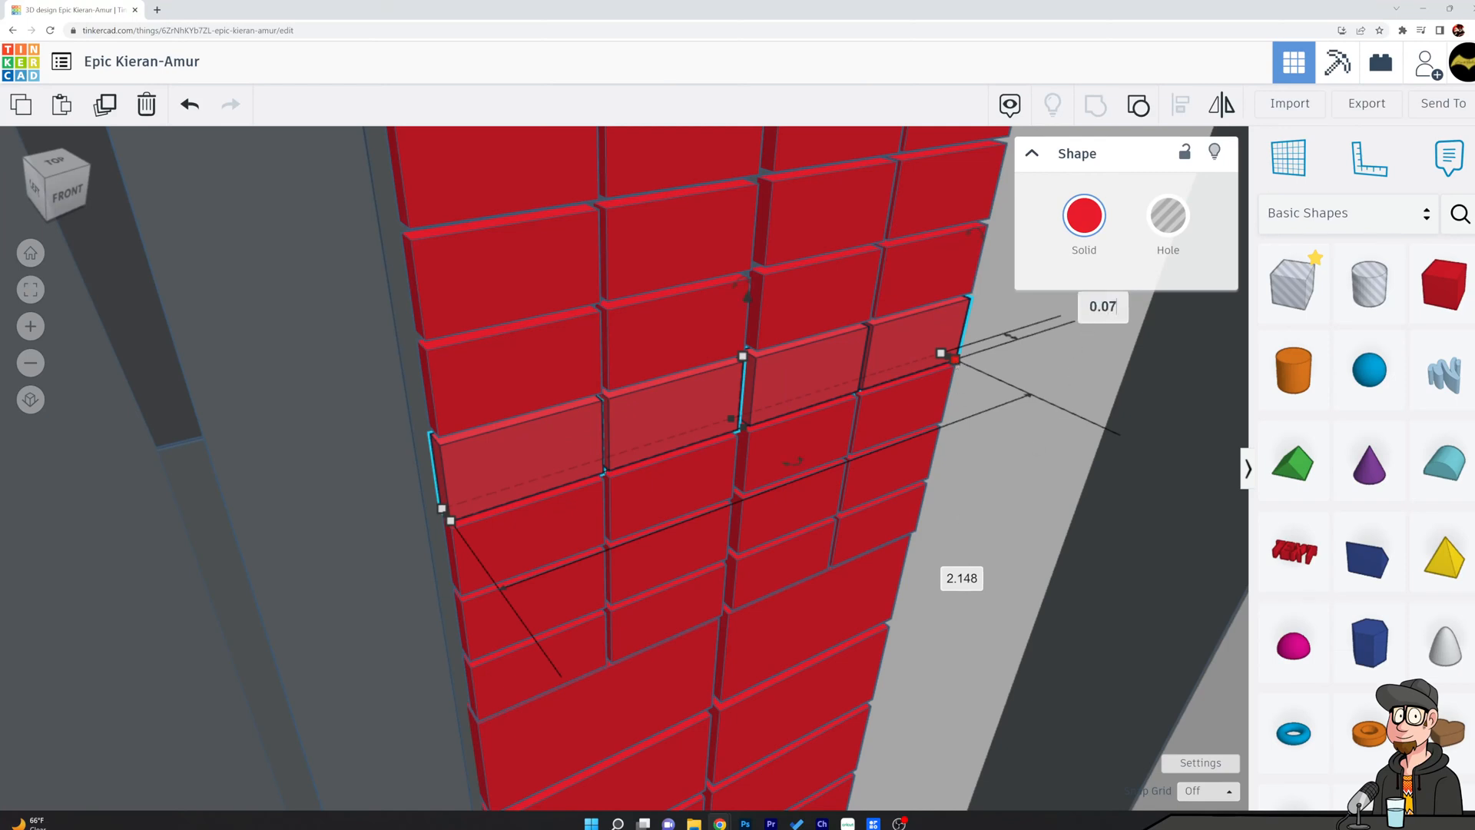
text(6)
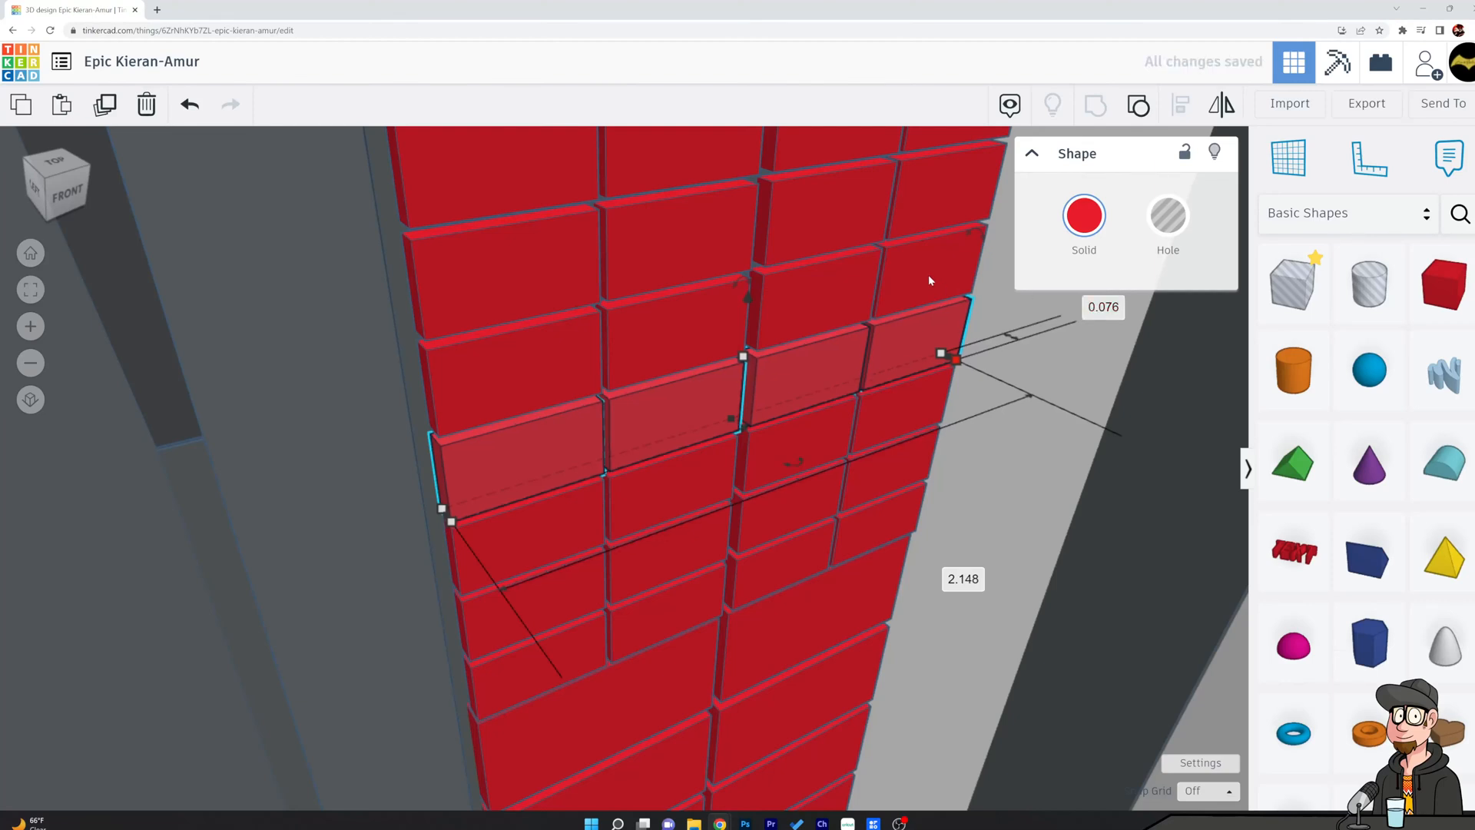
key(Return)
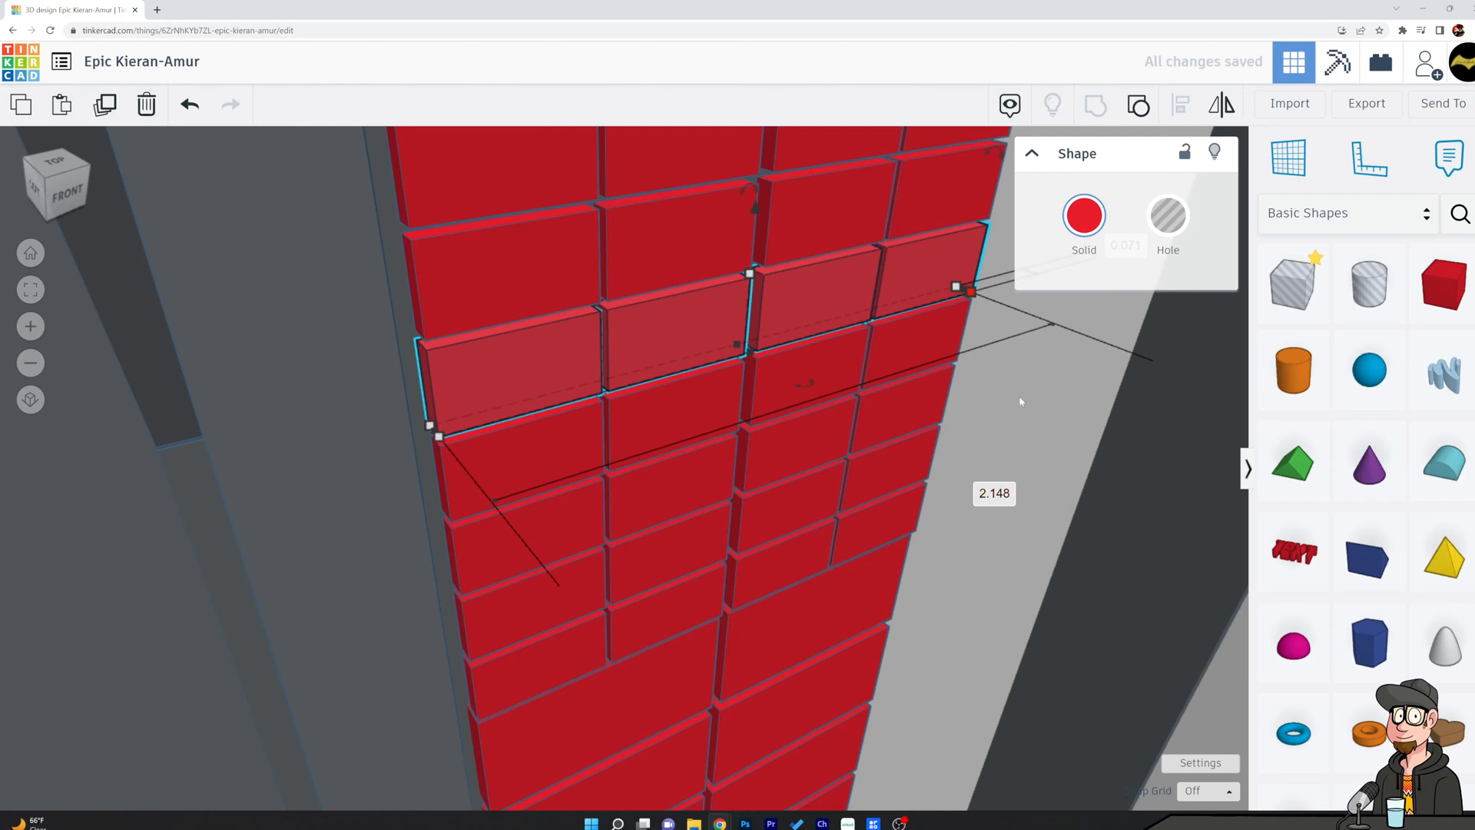
Set the depth of the fifth small-block row from the bottom to 0.079.
middle_drag(1090, 368, 960, 436)
click(1039, 360)
text(0.079)
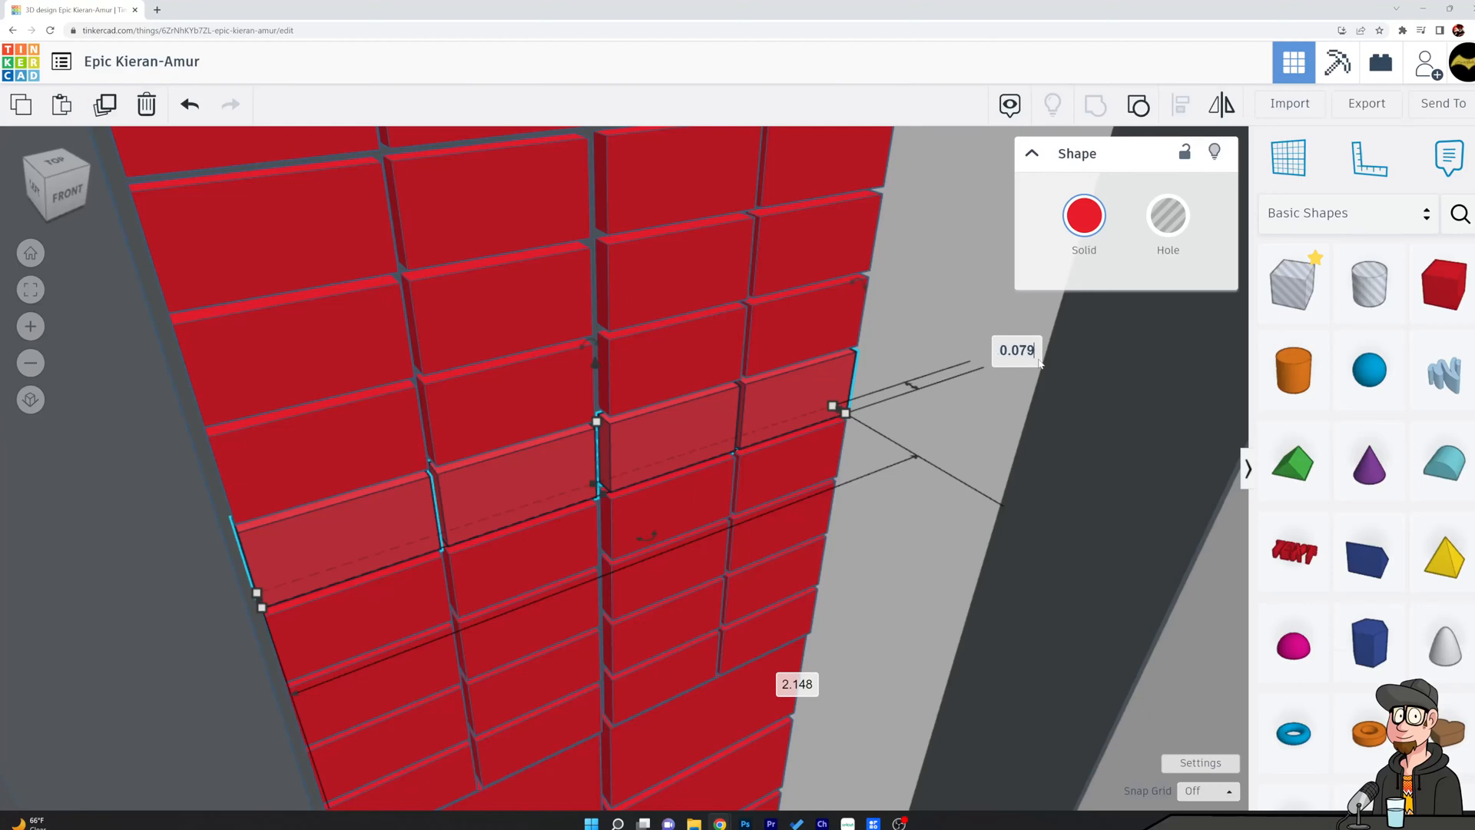
key(Return)
Set the depth of the sixth small-block row from the bottom to 0.082.
click(790, 327)
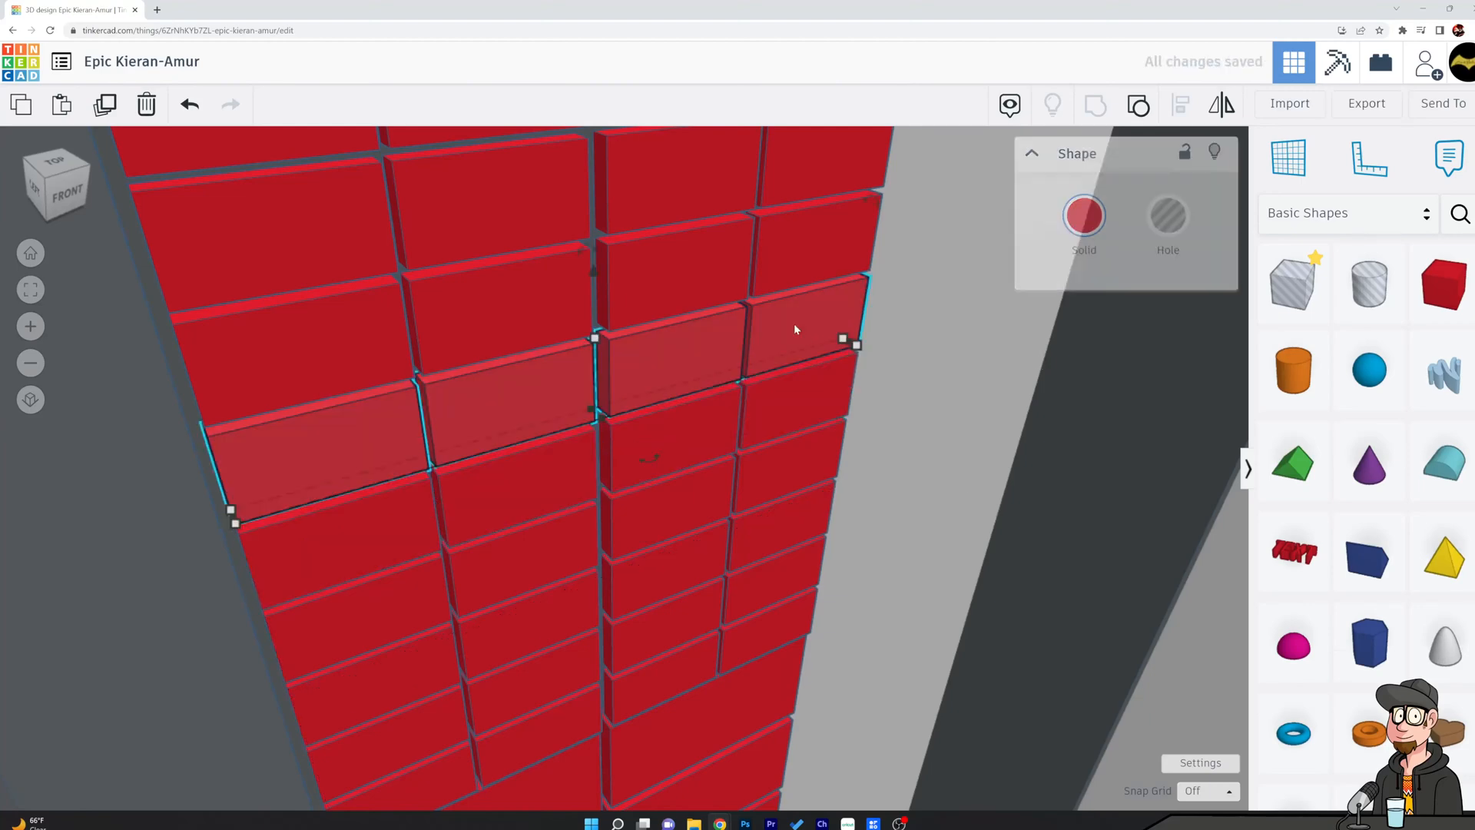
click(1035, 296)
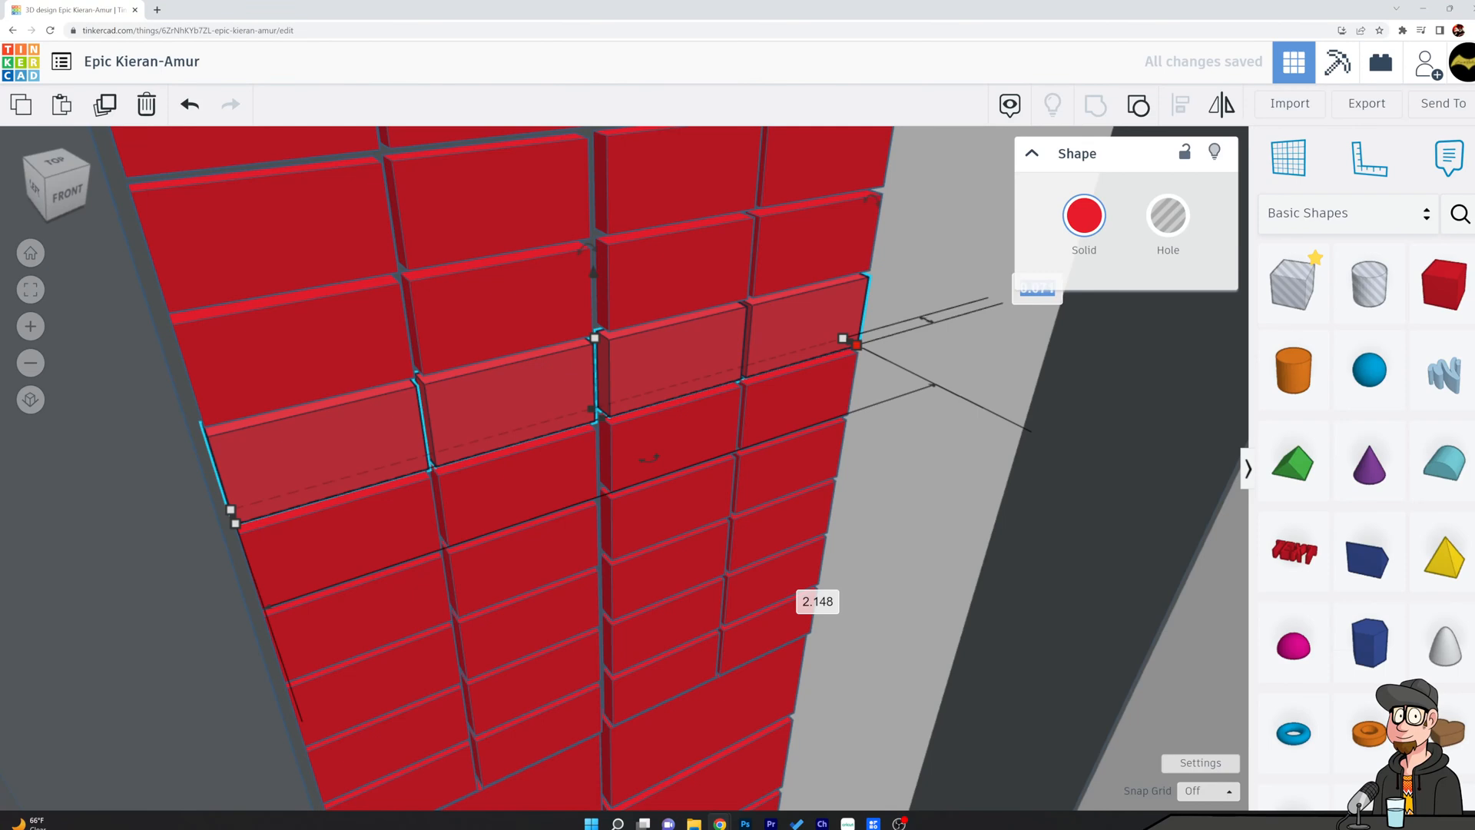
text(0.)
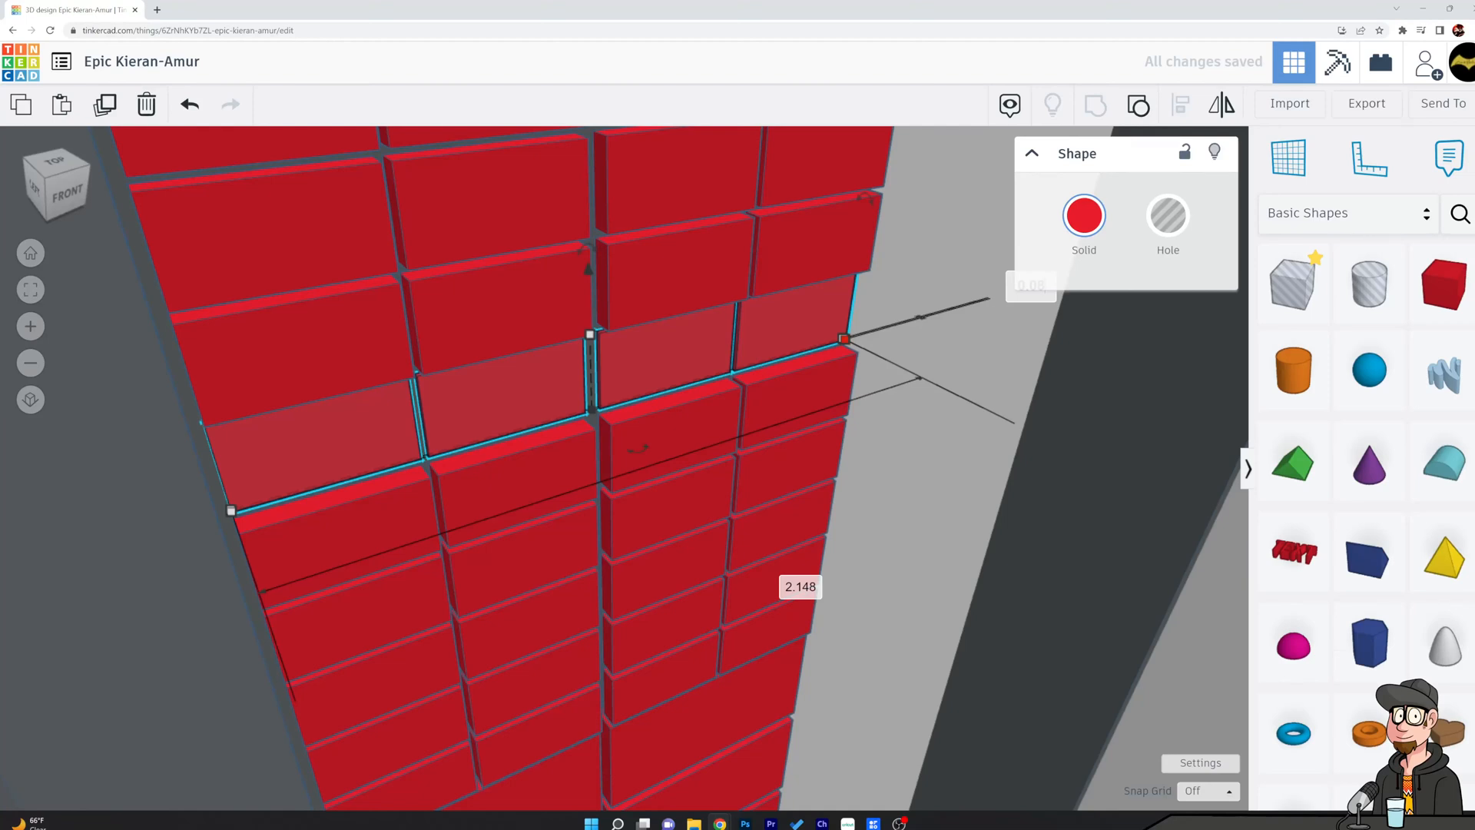
key(Return)
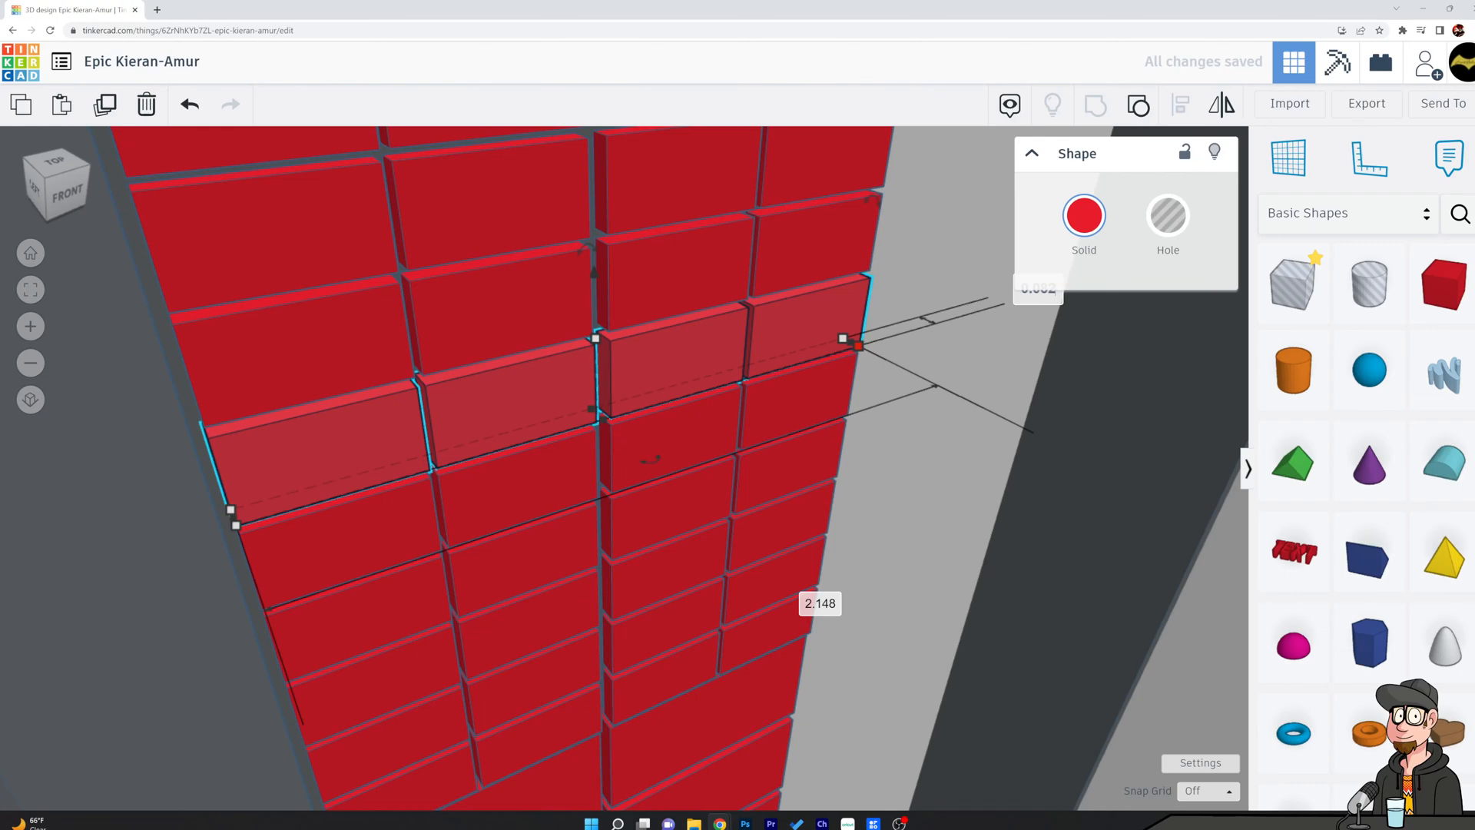
Set the depth of the seventh small-block row from the bottom to 0.084.
click(792, 254)
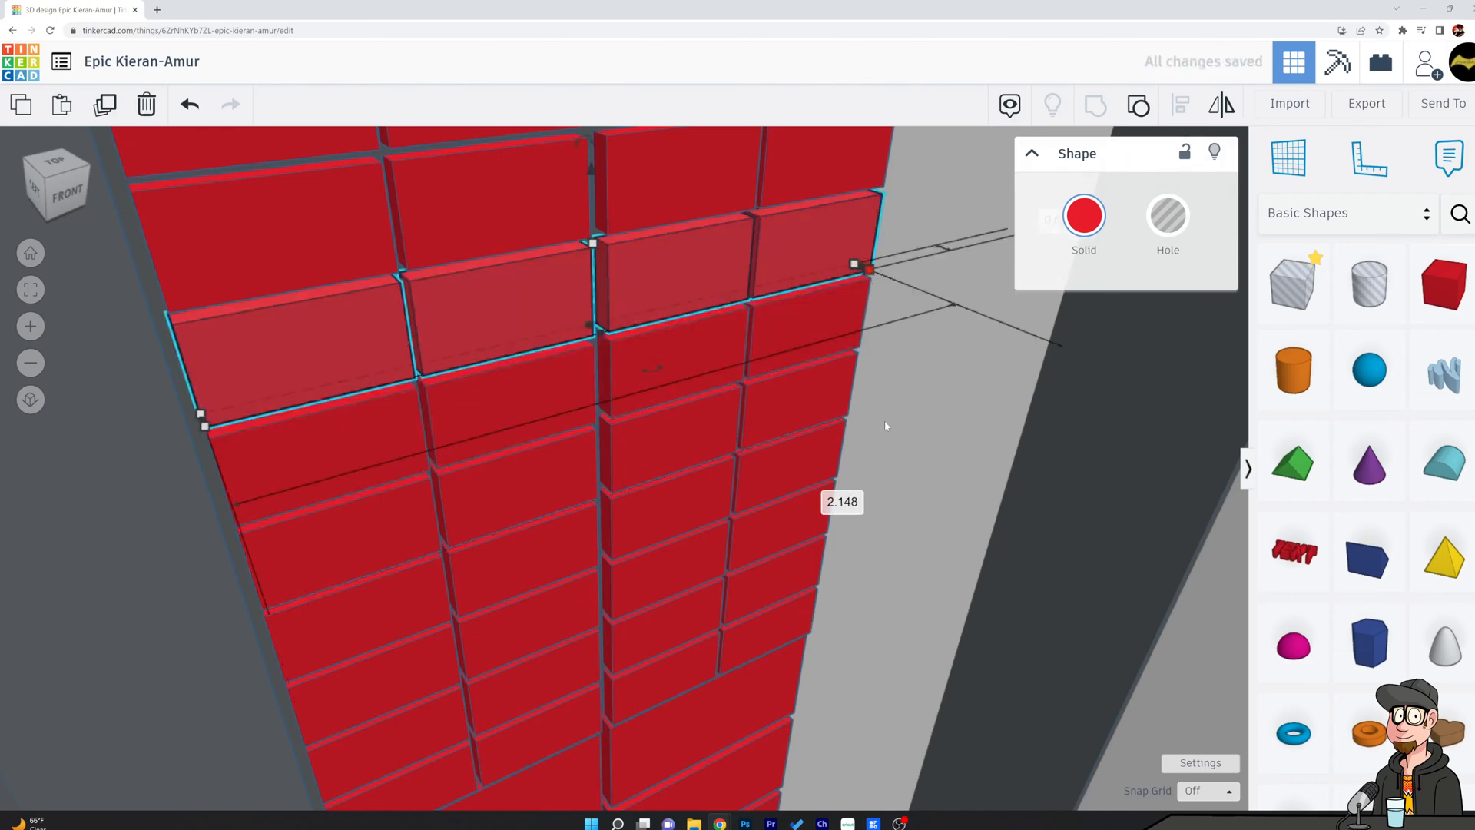
middle_drag(915, 442, 711, 464)
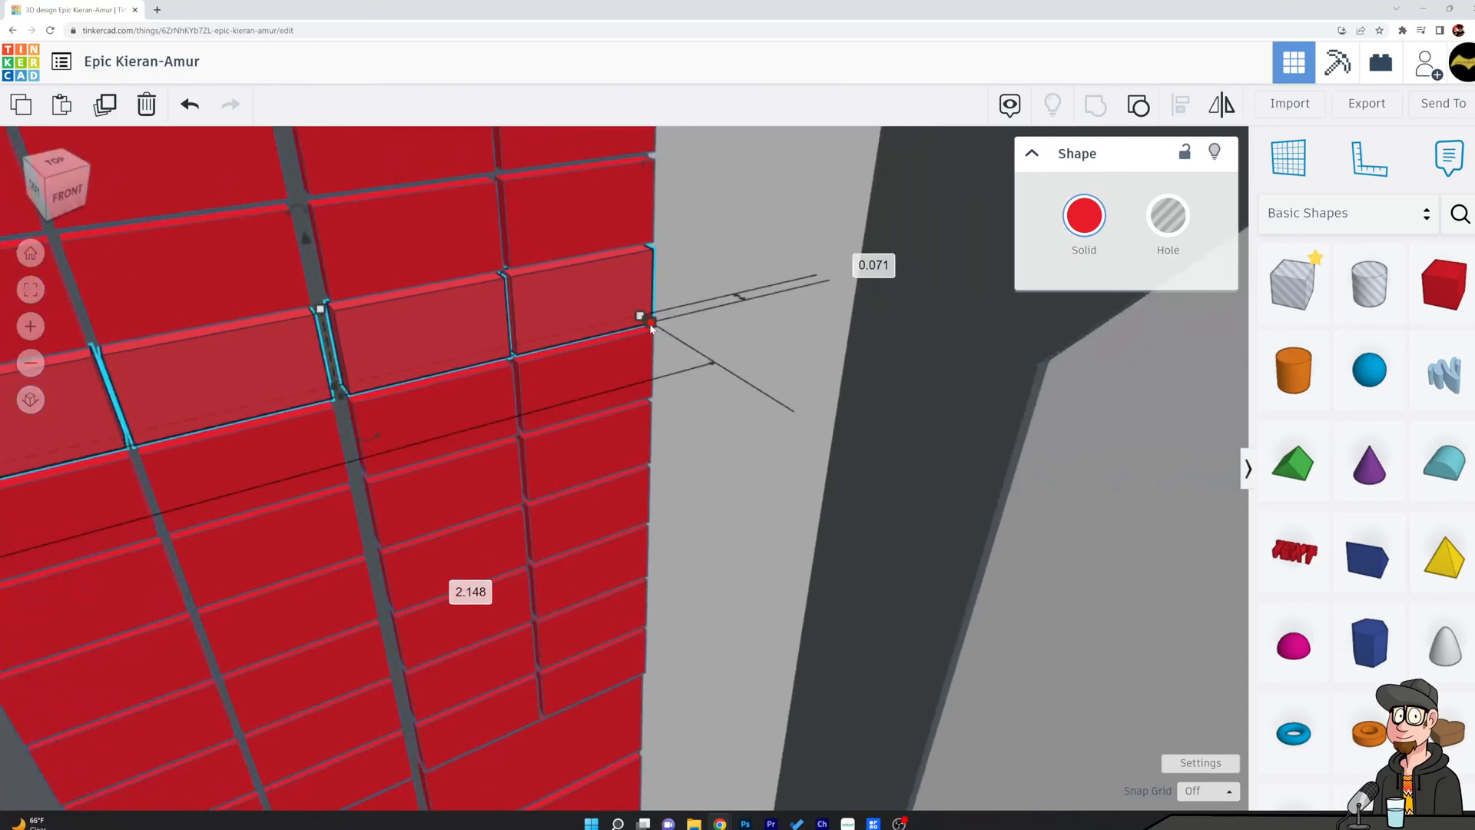
click(873, 265)
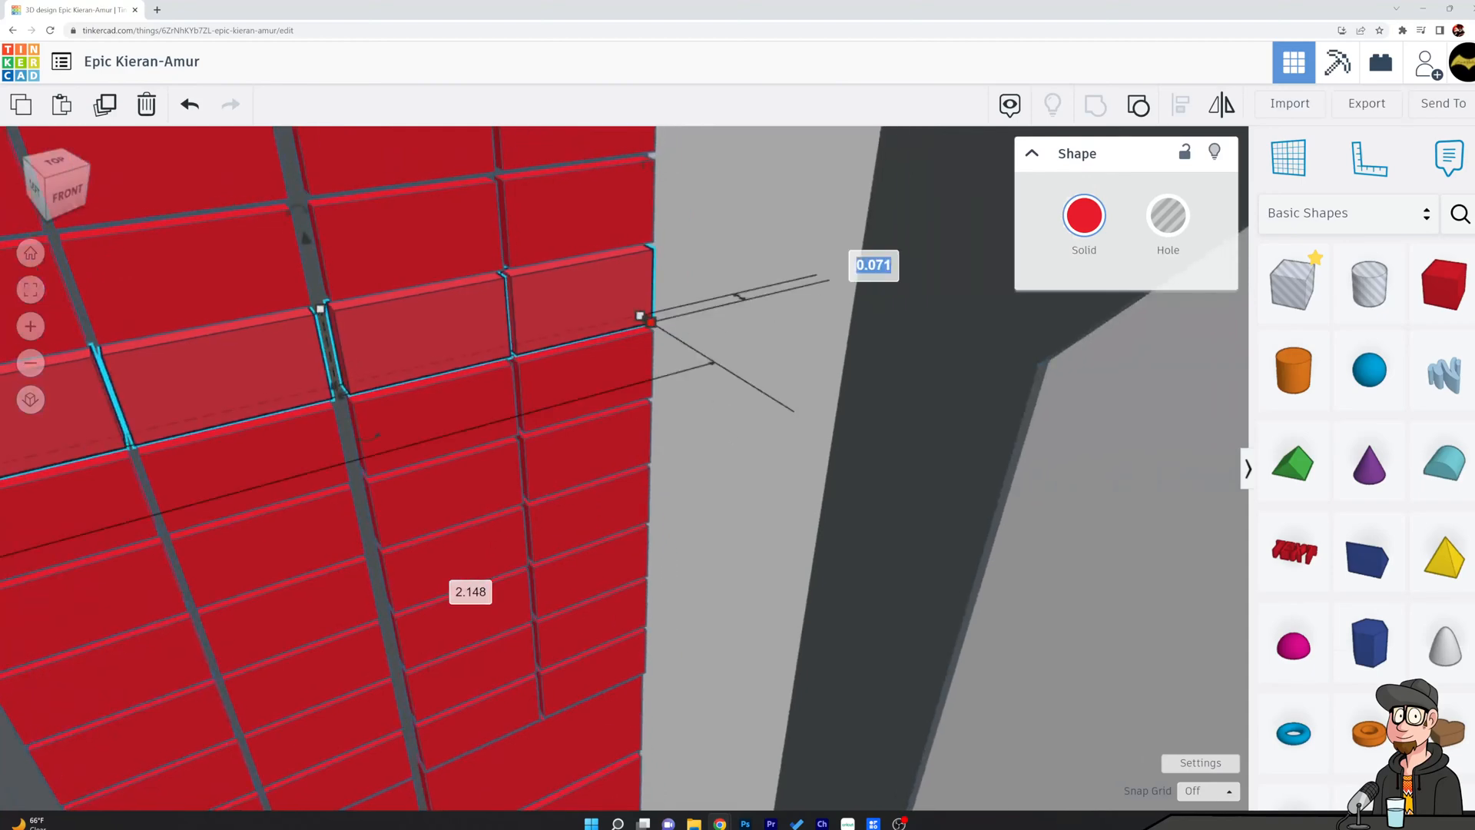
text(.084)
key(Return)
Set the depth of the eighth small-block row from the bottom to 0.088.
click(581, 211)
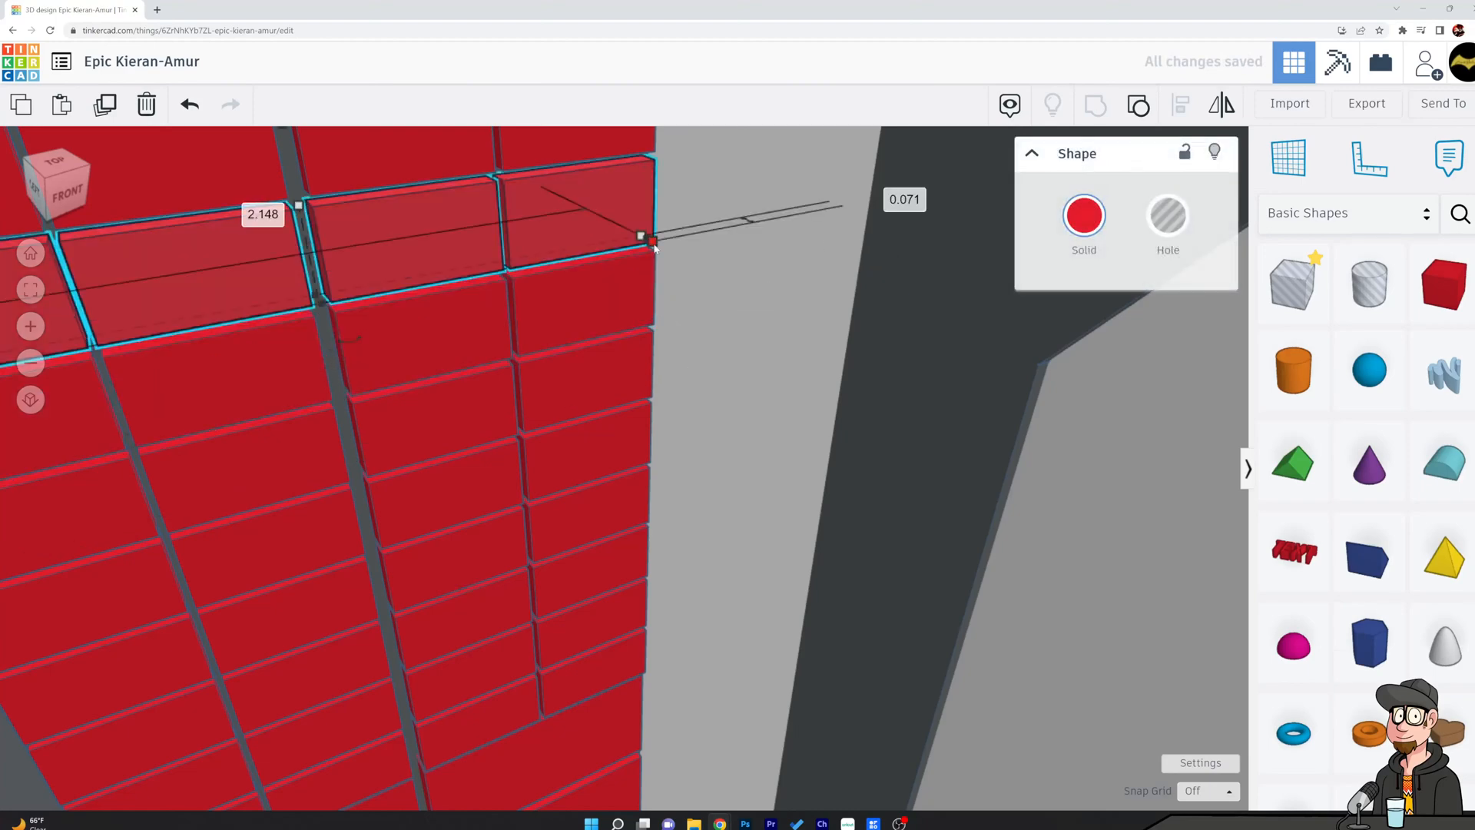
key(Tab)
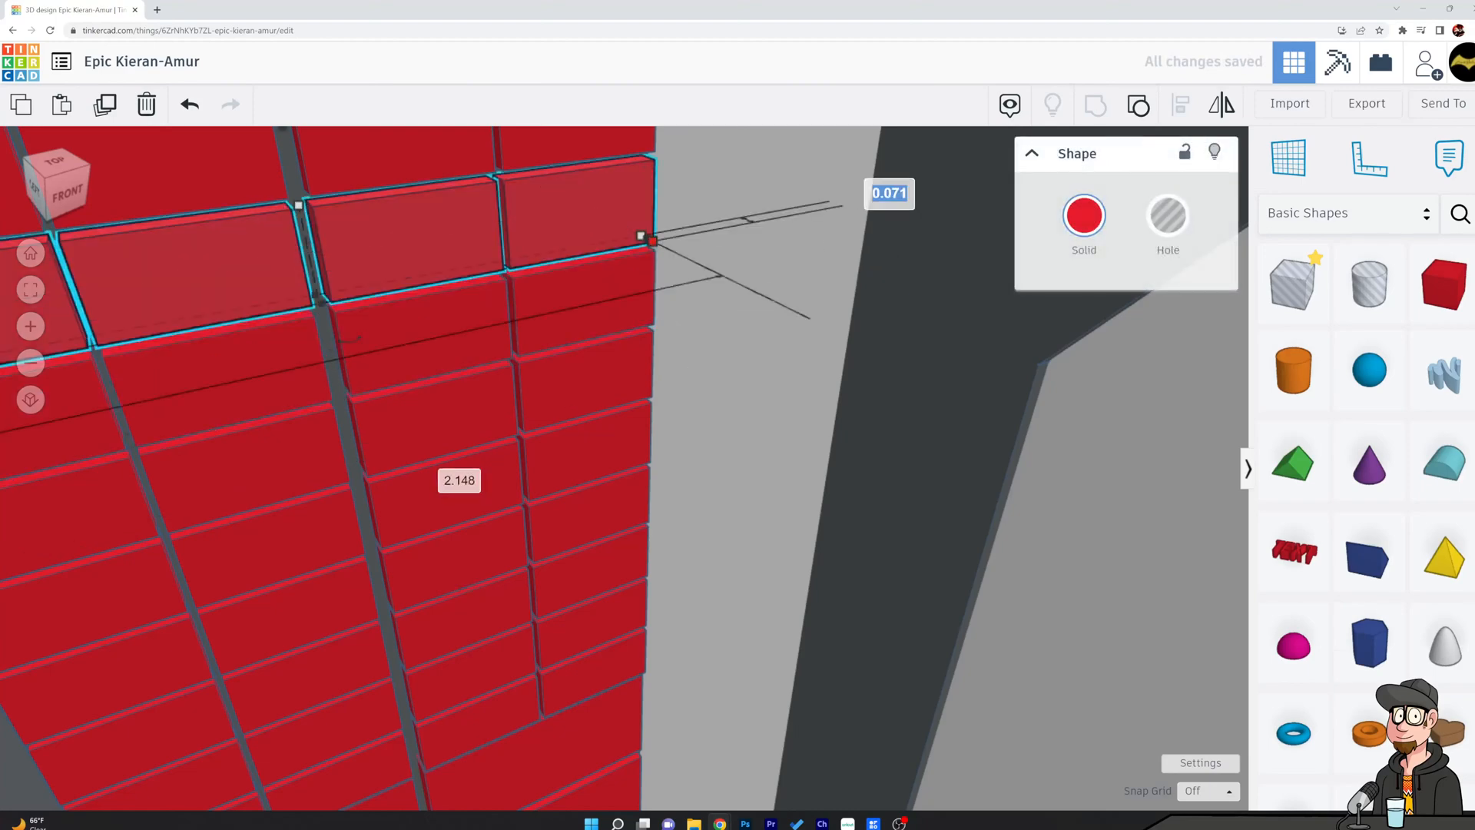
text(.088)
key(Return)
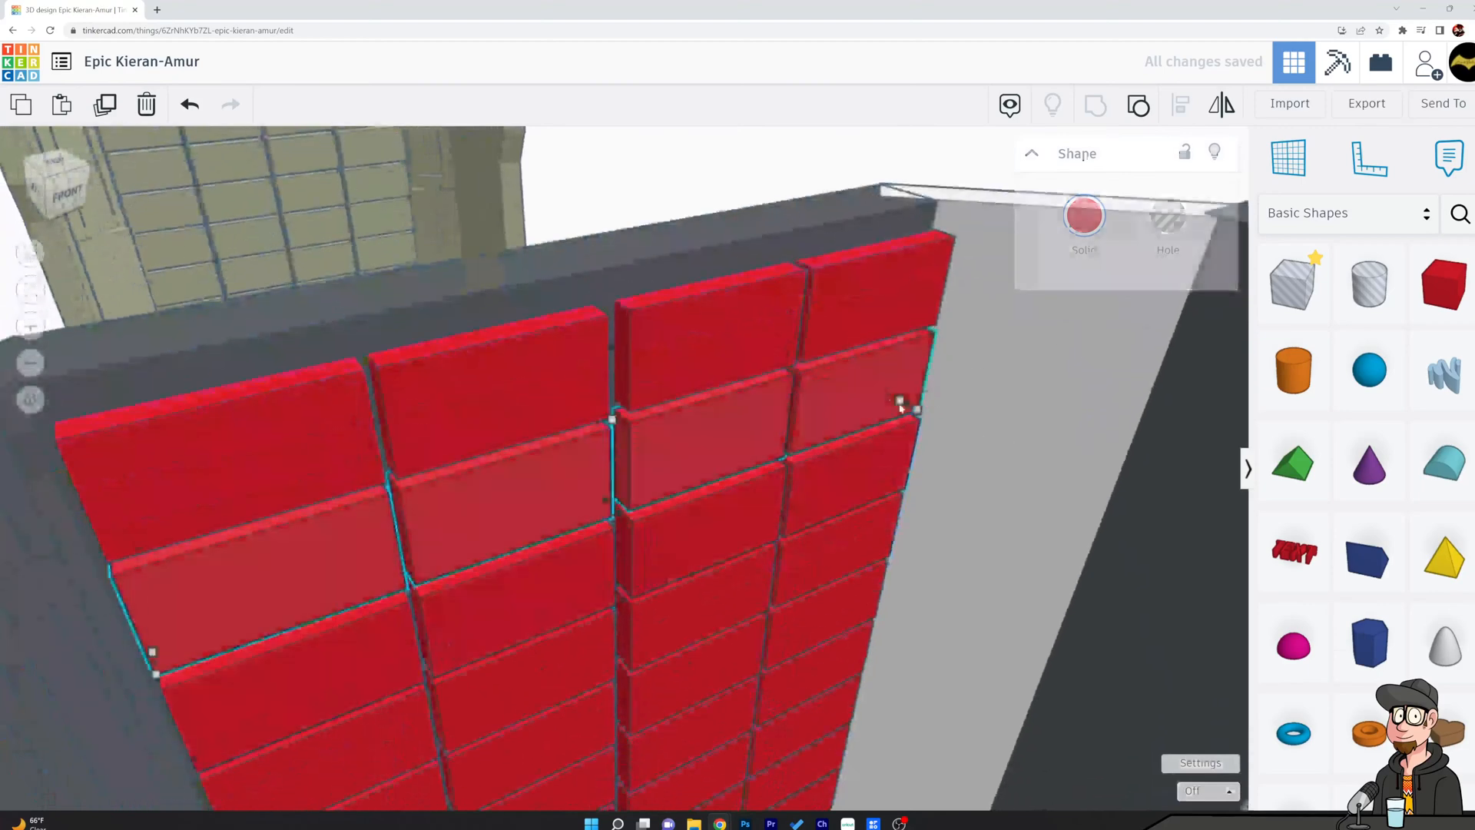
Set the depth of the small-block row directly below the top row to 0.092.
click(899, 400)
click(1118, 335)
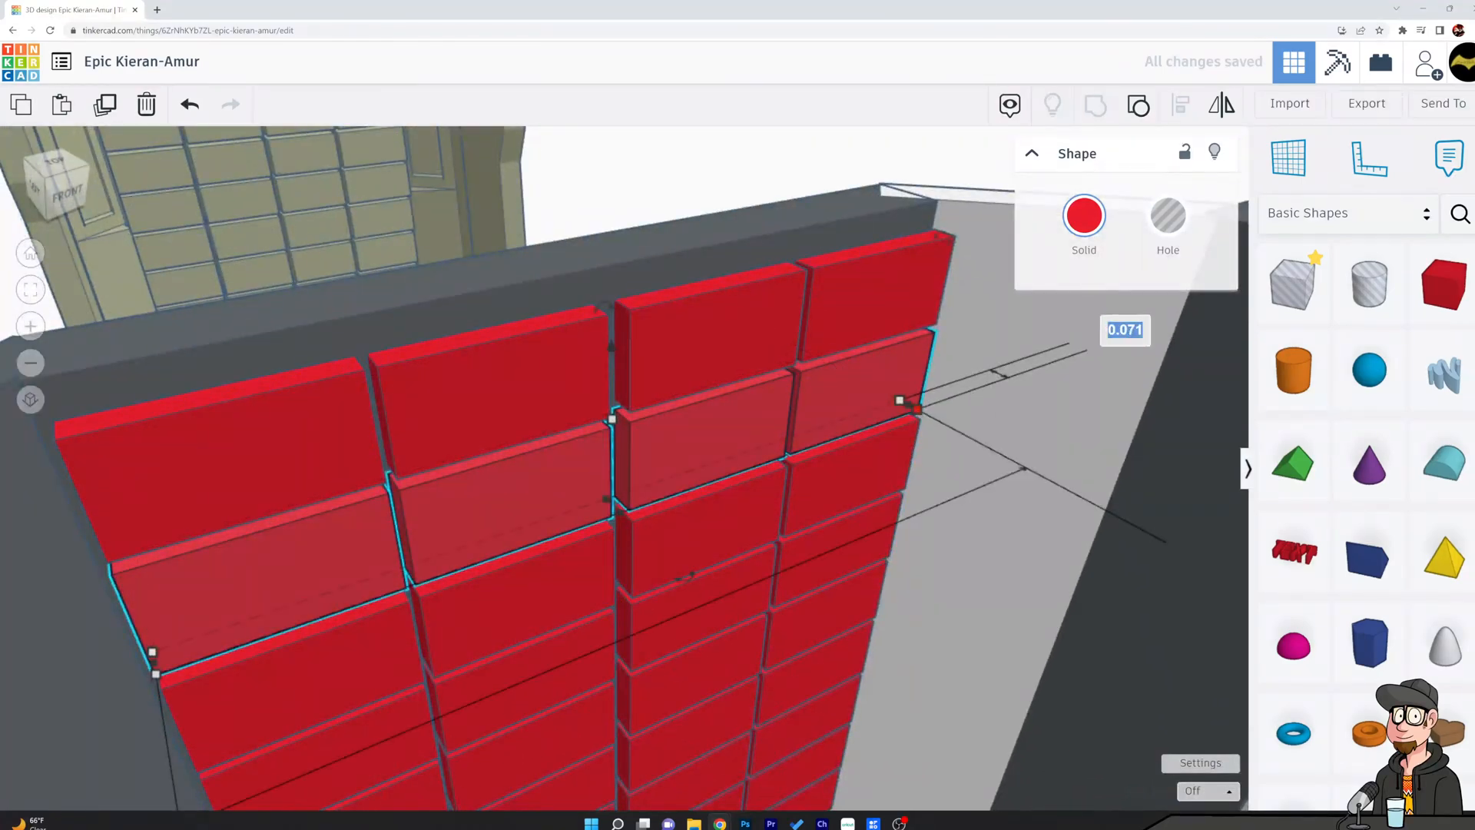
text(0.092)
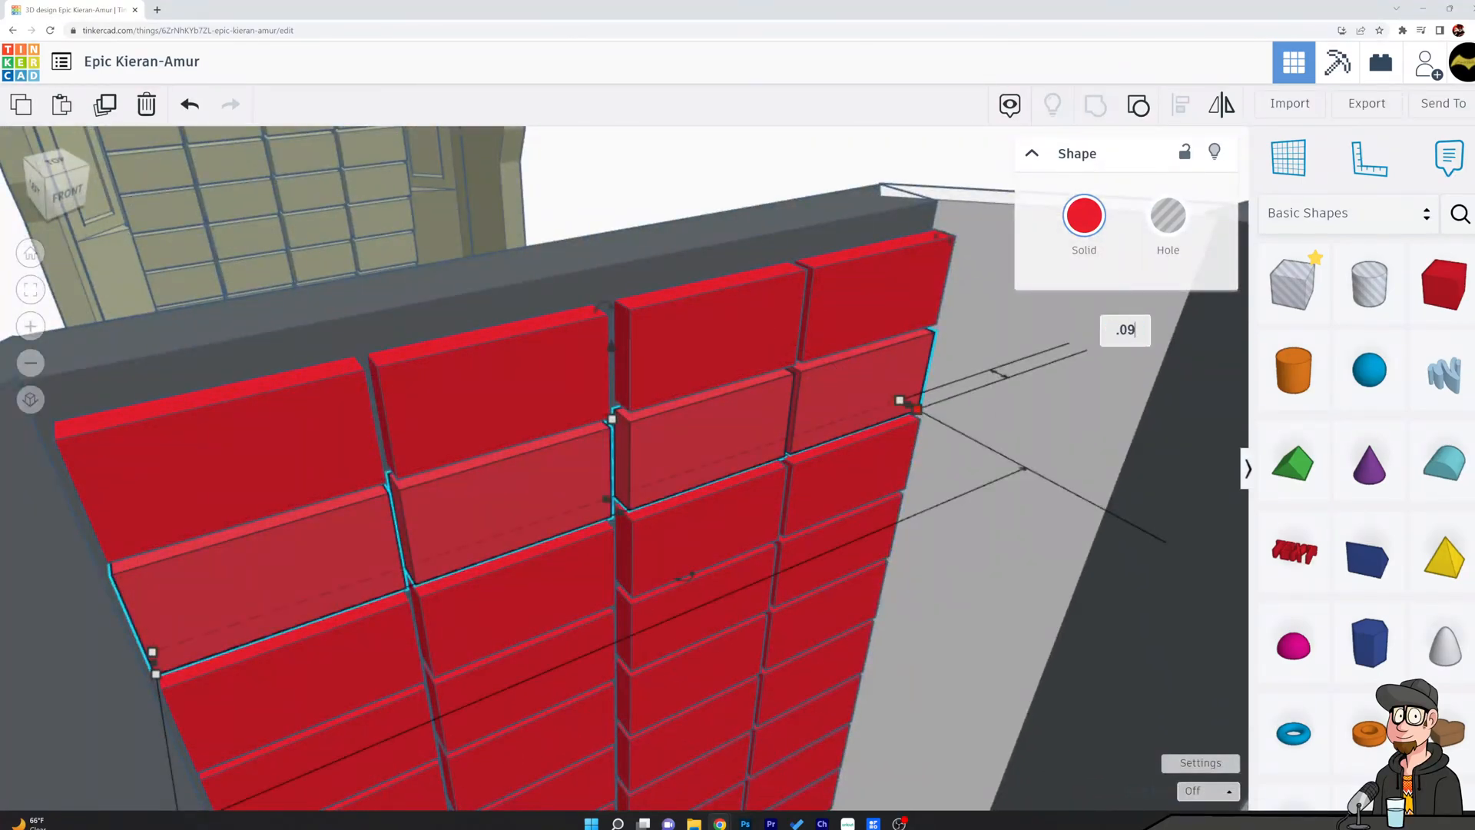
key(Return)
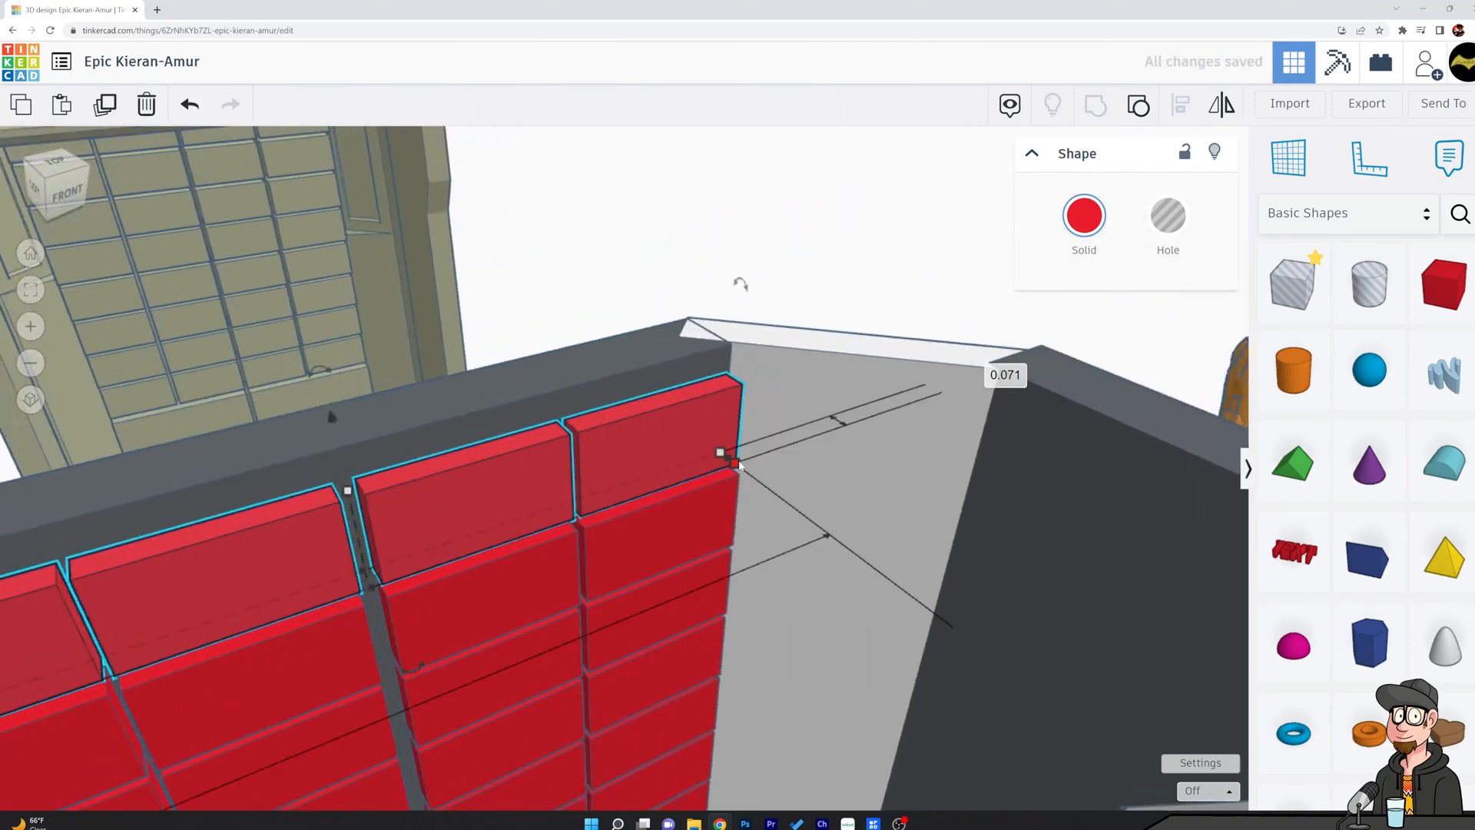
Try setting the topmost small-block row's depth to 0.099, and undo the change.
mouse_move(729, 466)
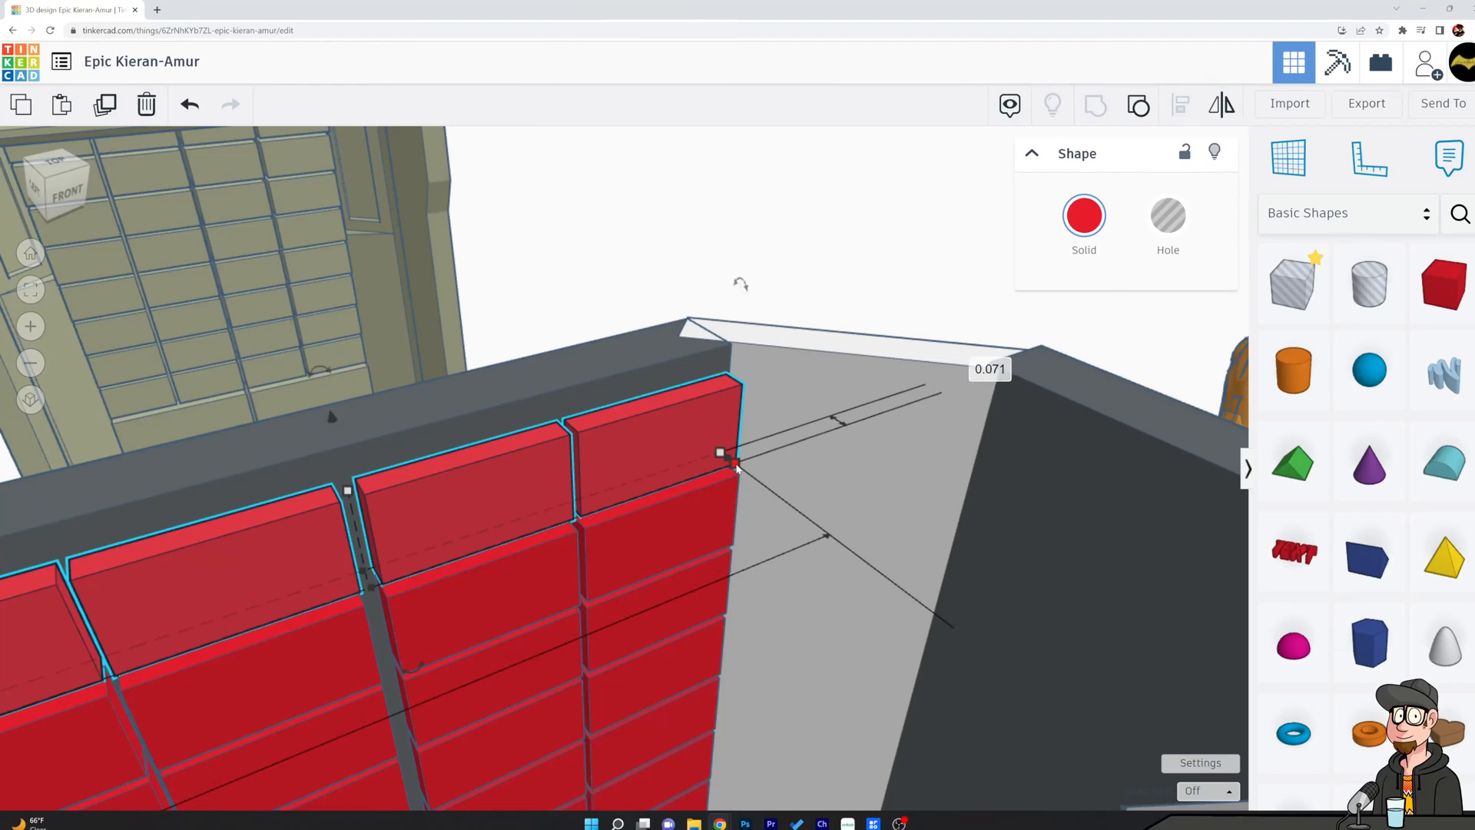
click(1001, 371)
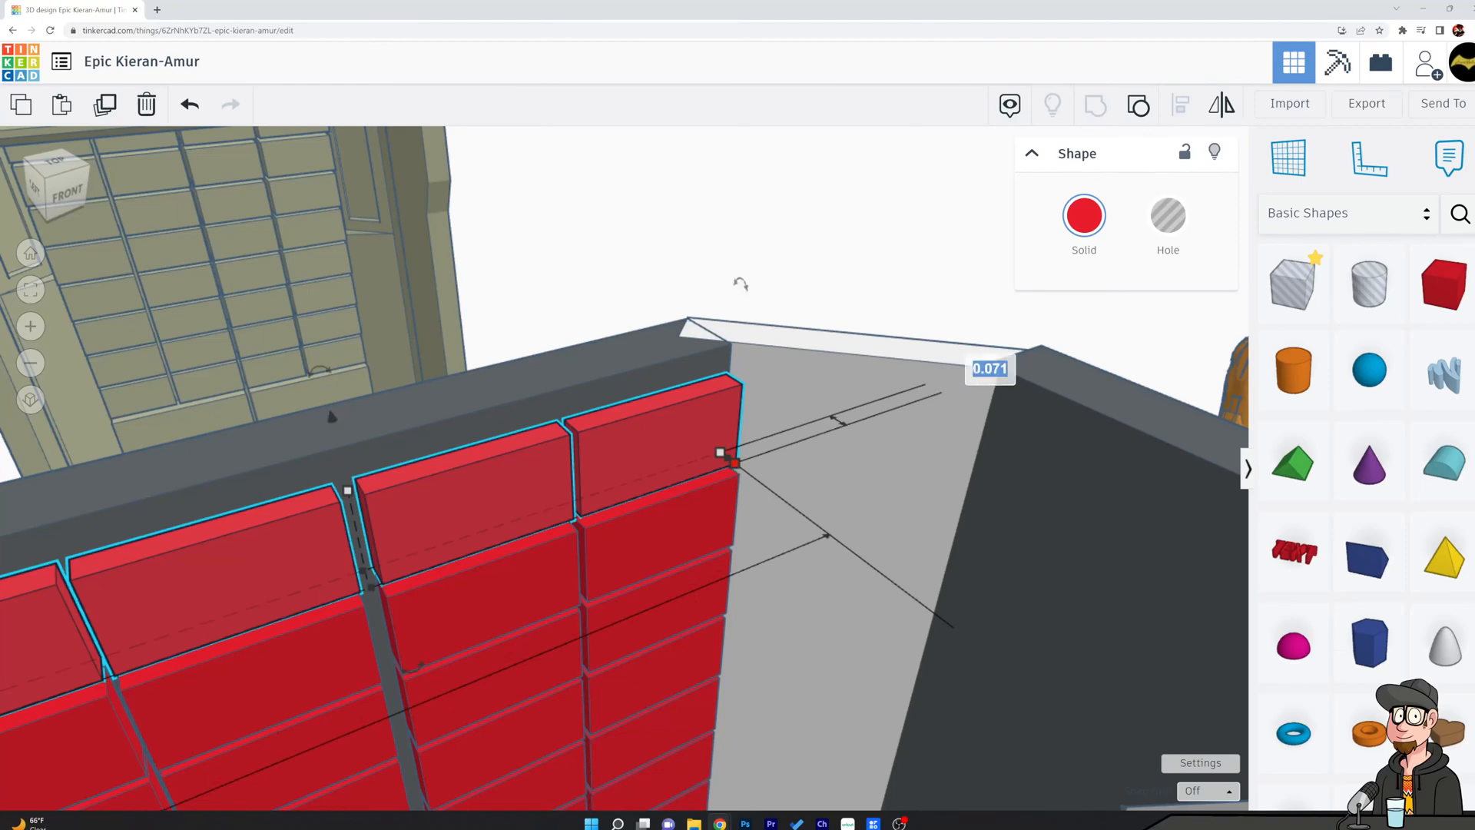
text(.099)
key(Return)
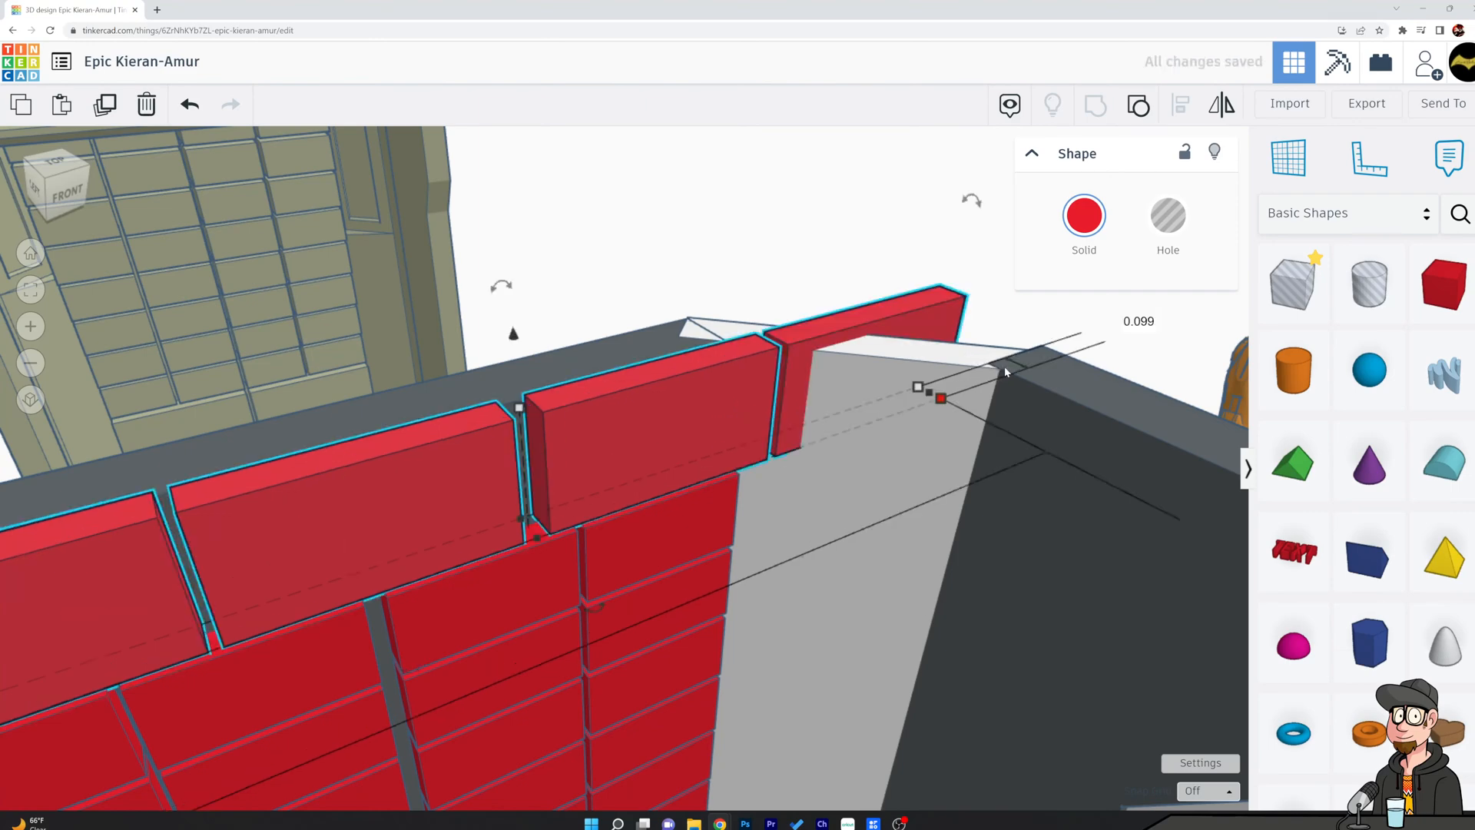
key(ctrl+z)
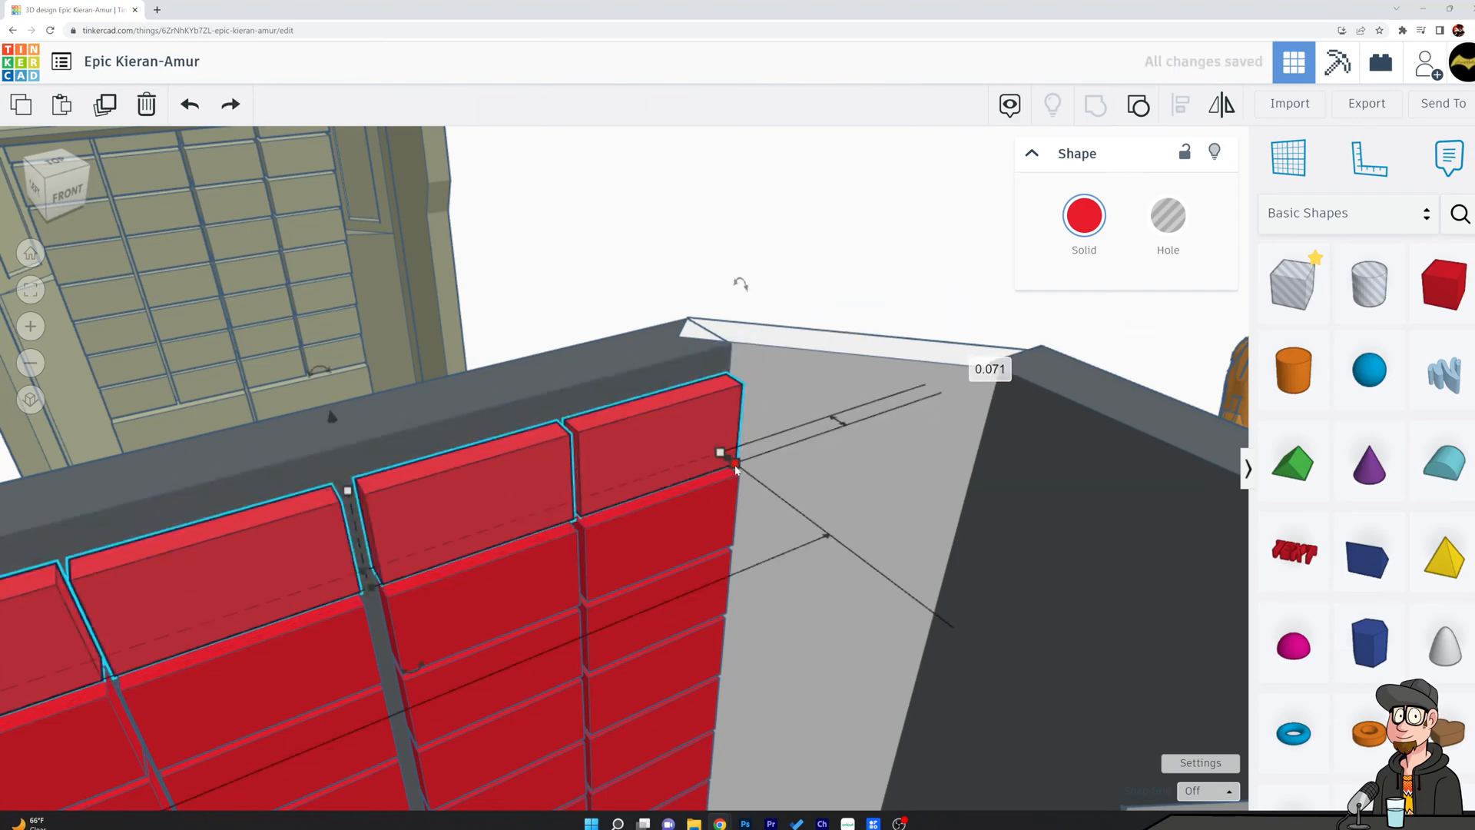
Set the depth of the topmost small-block row to 0.095.
click(988, 370)
text(.095)
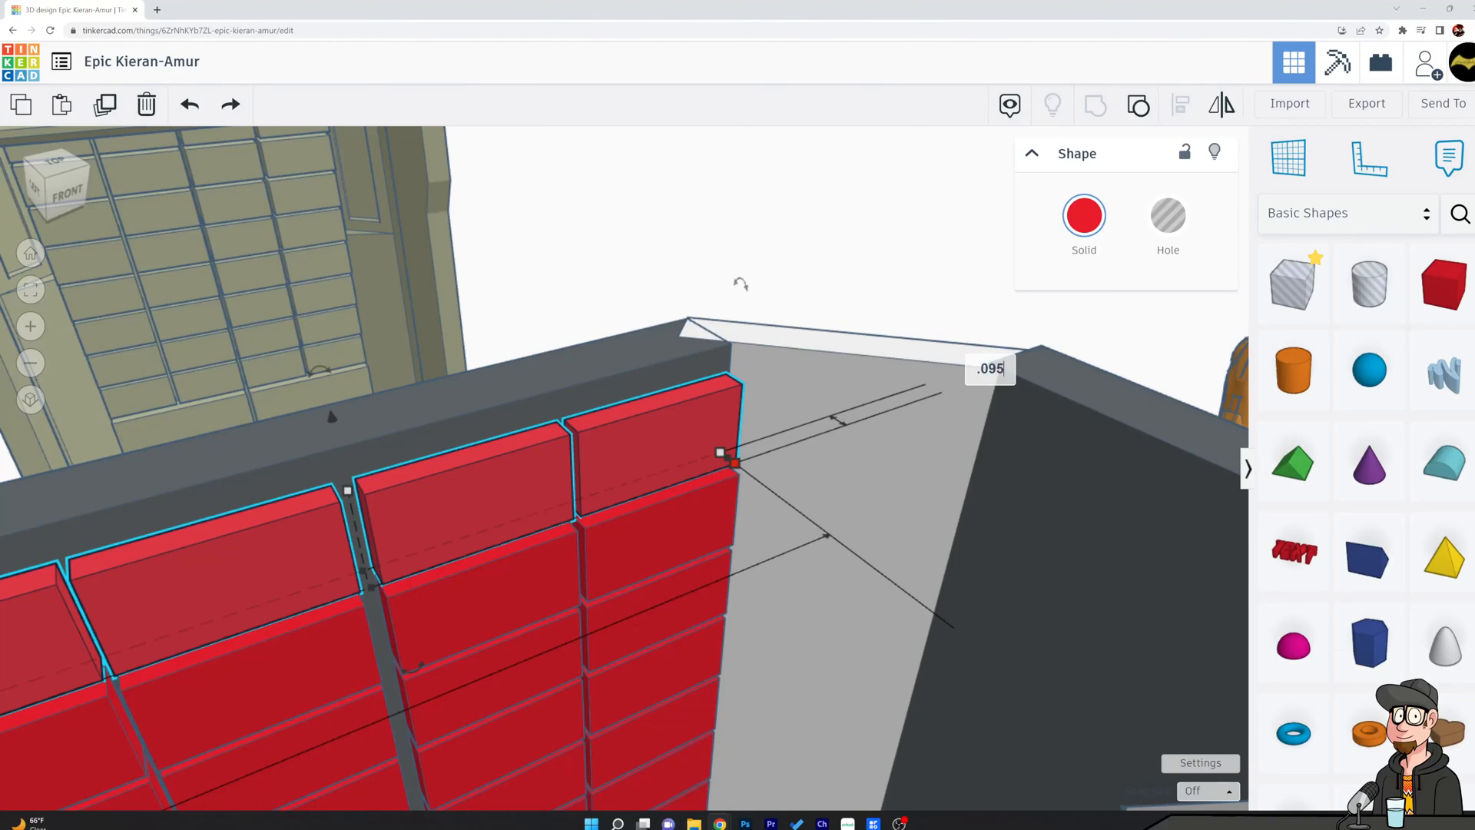
key(Return)
click(887, 297)
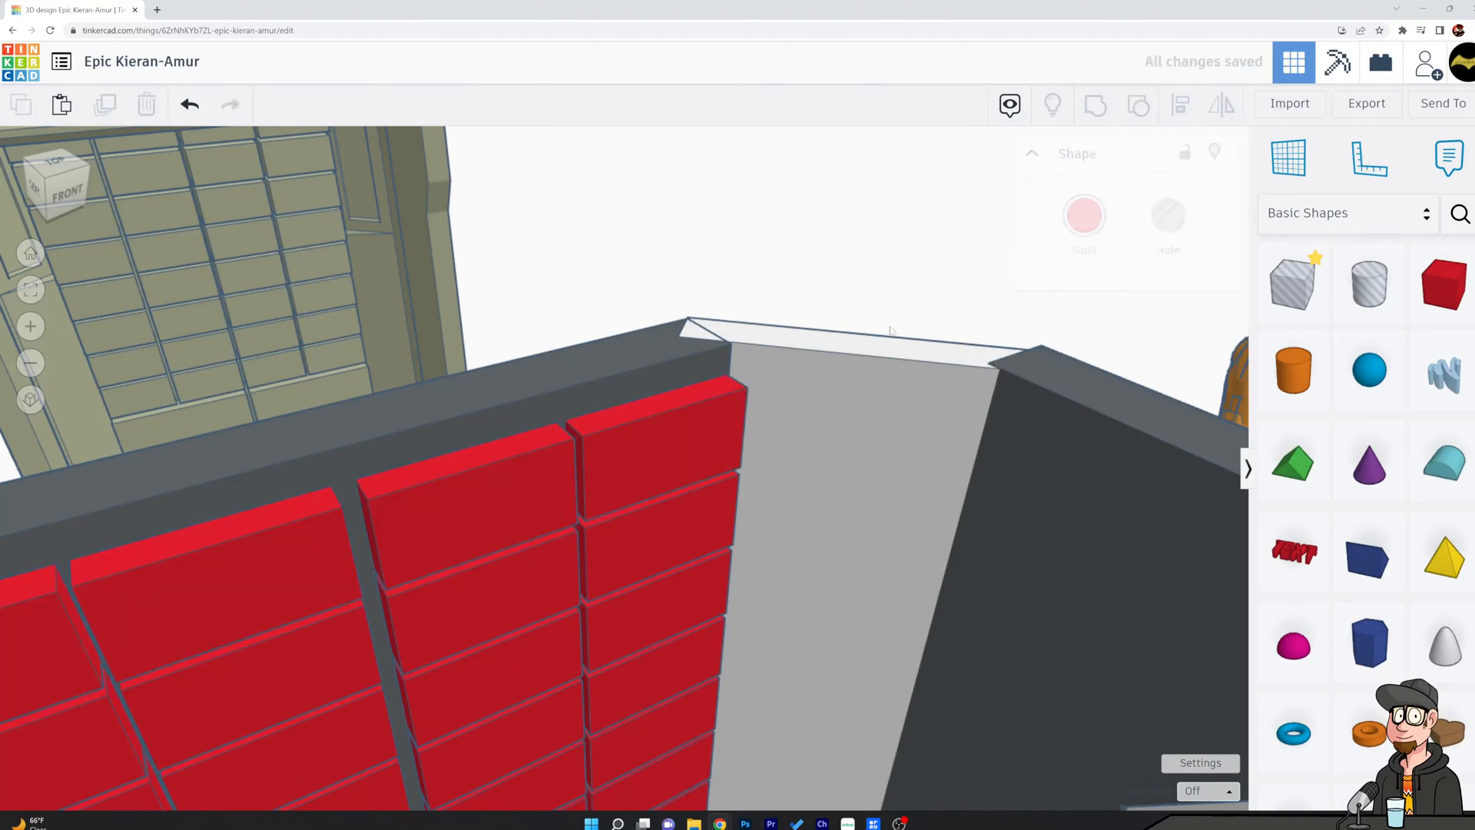
Examine the stepped depths of the block rows from below, from the front and from above.
scroll(888, 492, down, 6)
right_drag(962, 603, 797, 376)
scroll(784, 381, up, 6)
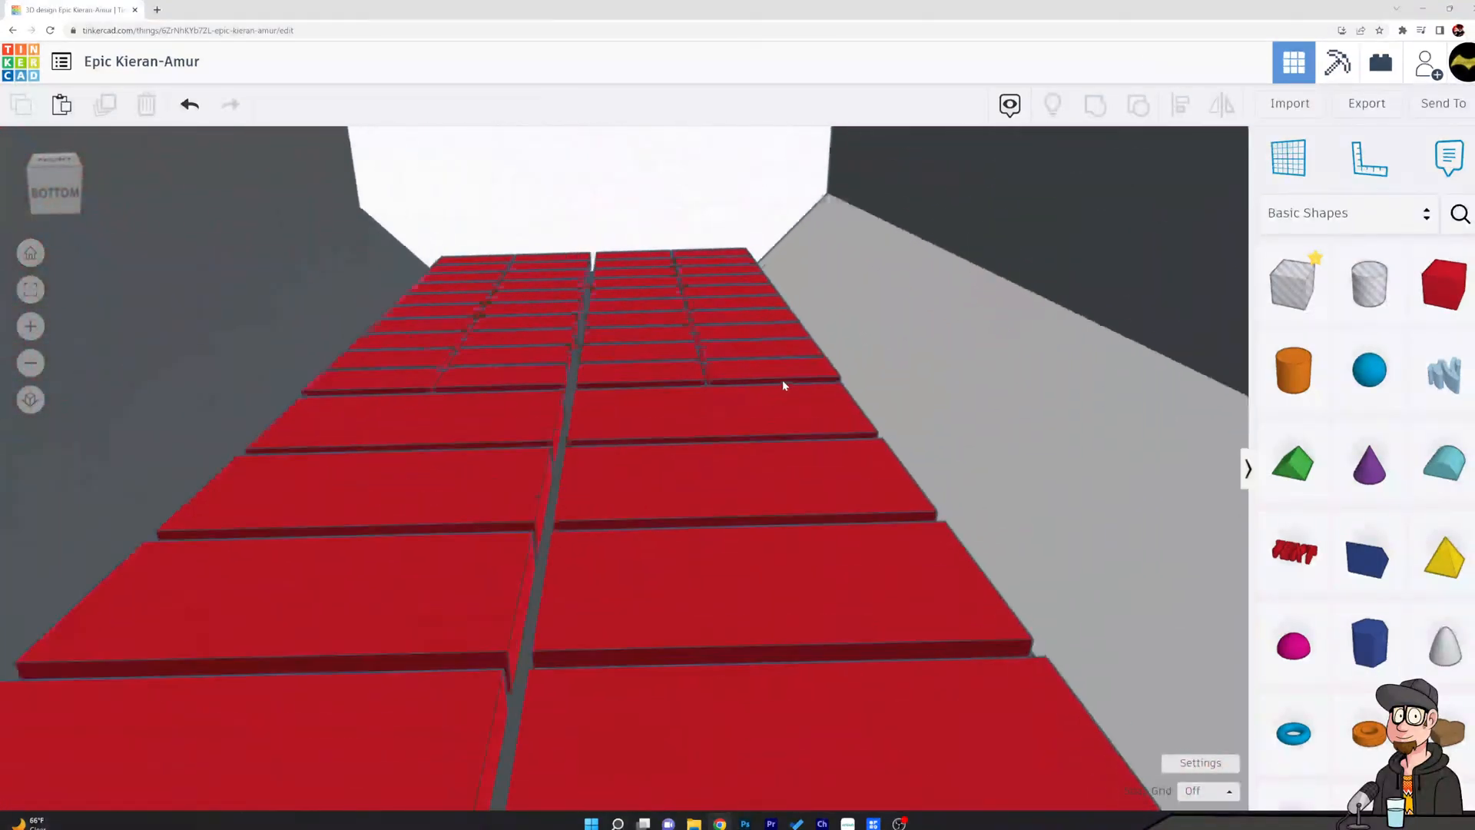
right_drag(900, 319, 928, 447)
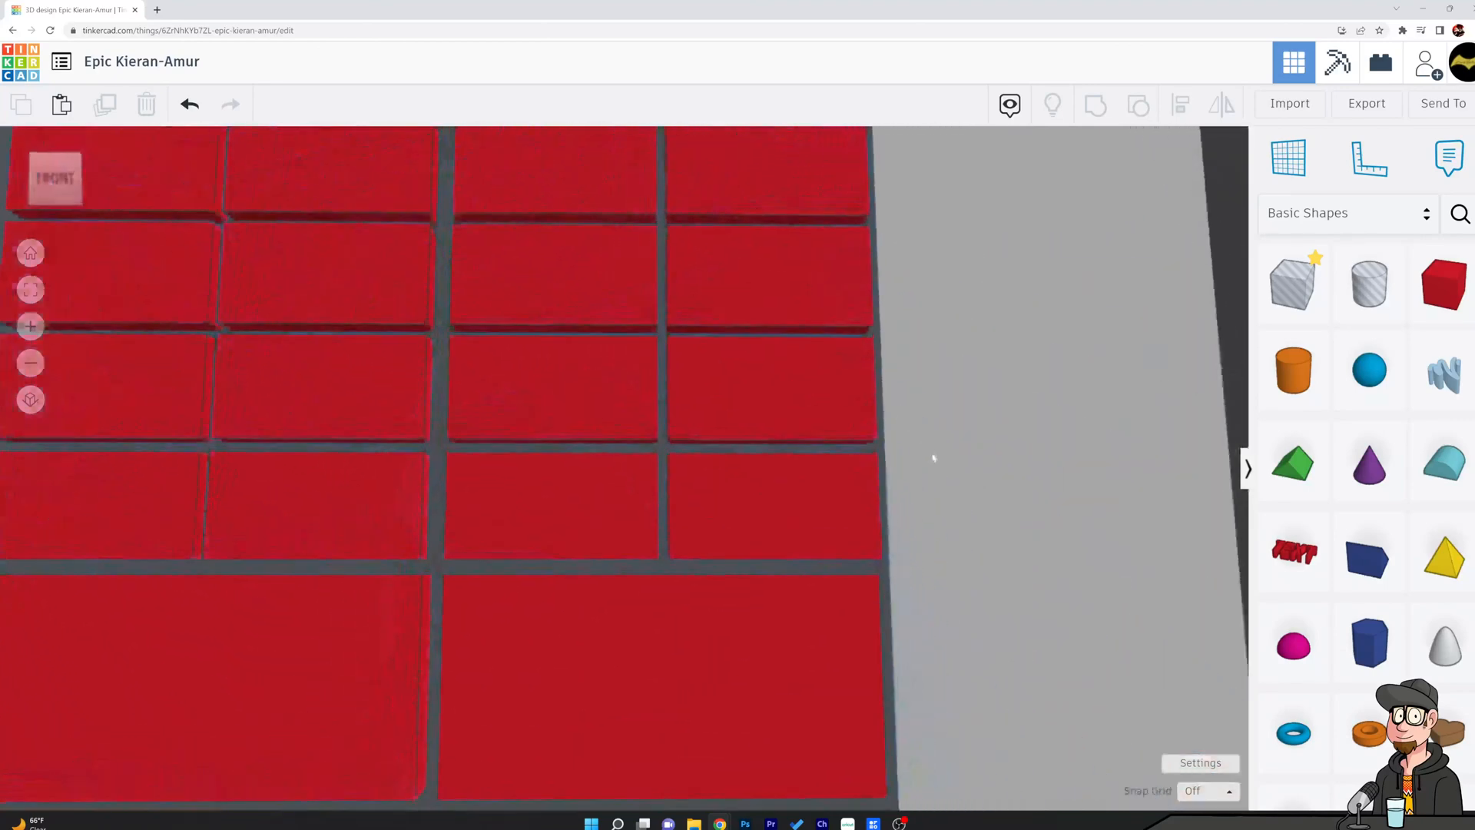
scroll(837, 453, down, 3)
scroll(830, 460, down, 4)
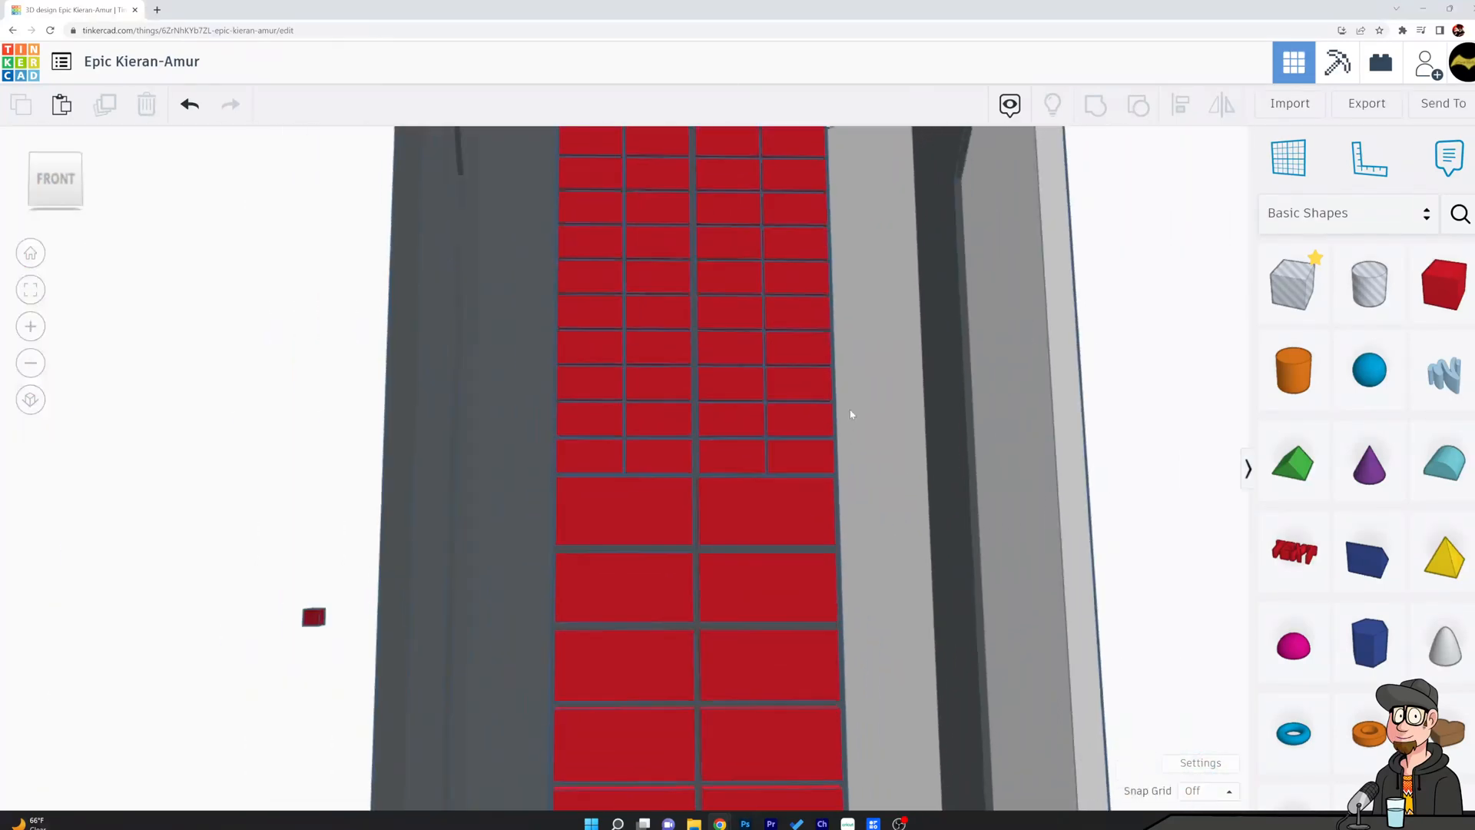
right_drag(863, 320, 712, 362)
Extend the front face of the topmost small-block row forward to a depth of about 0.122.
click(712, 362)
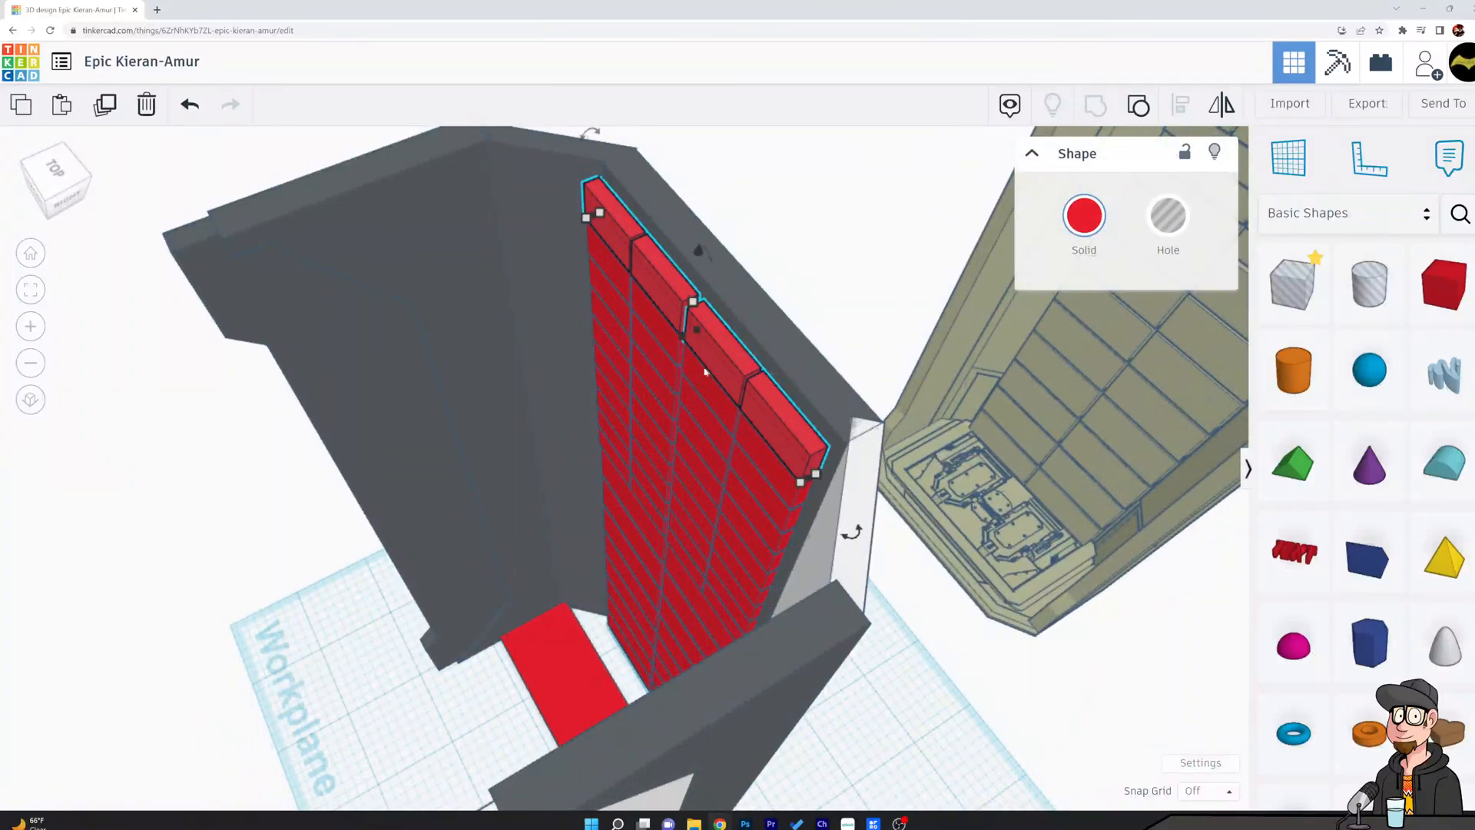
drag(678, 338, 683, 345)
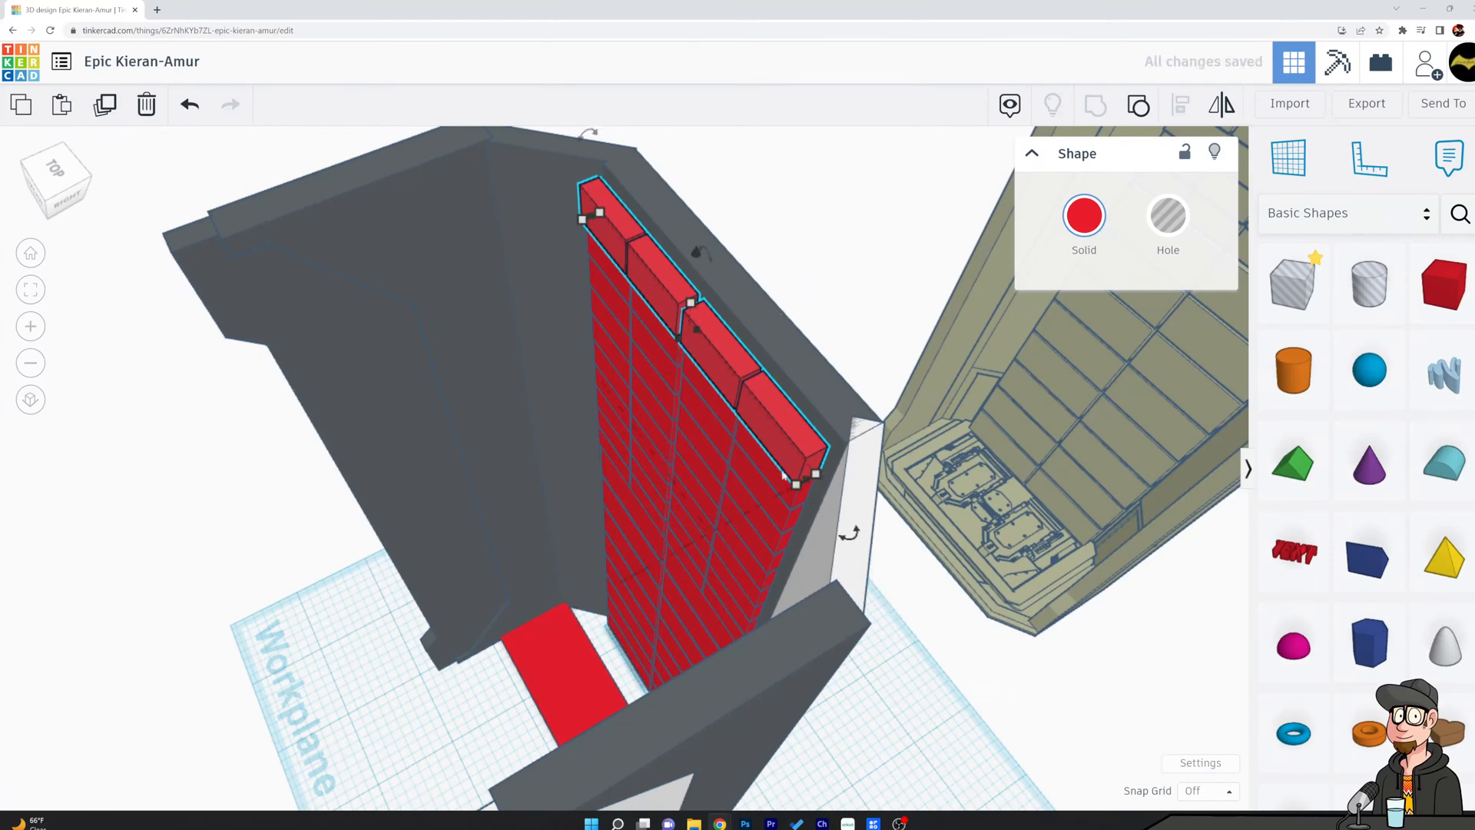
mouse_move(801, 487)
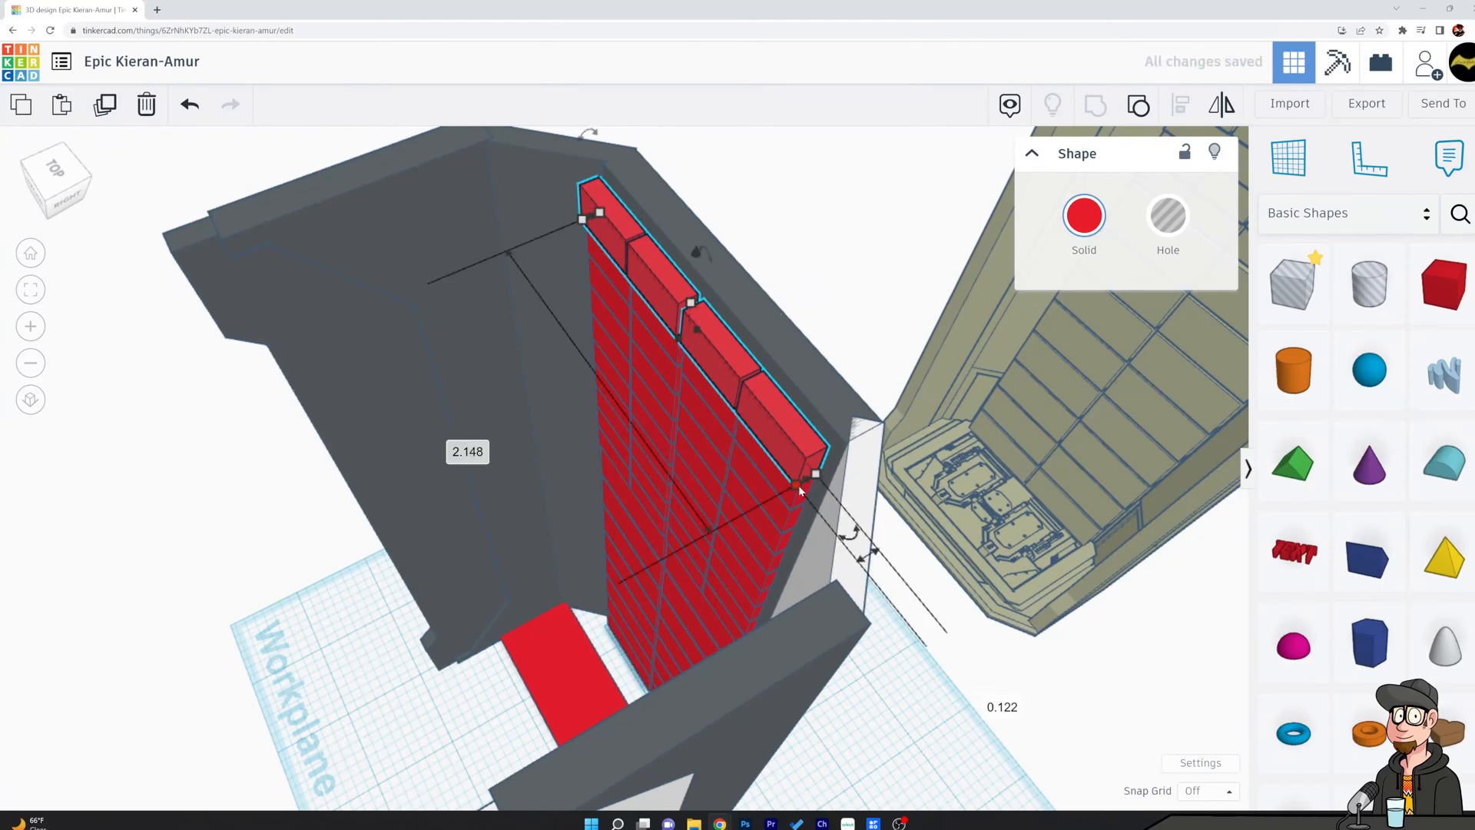
Set the depth of the second small-block row from the top to 0.12.
right_drag(815, 503, 988, 267)
drag(859, 244, 872, 269)
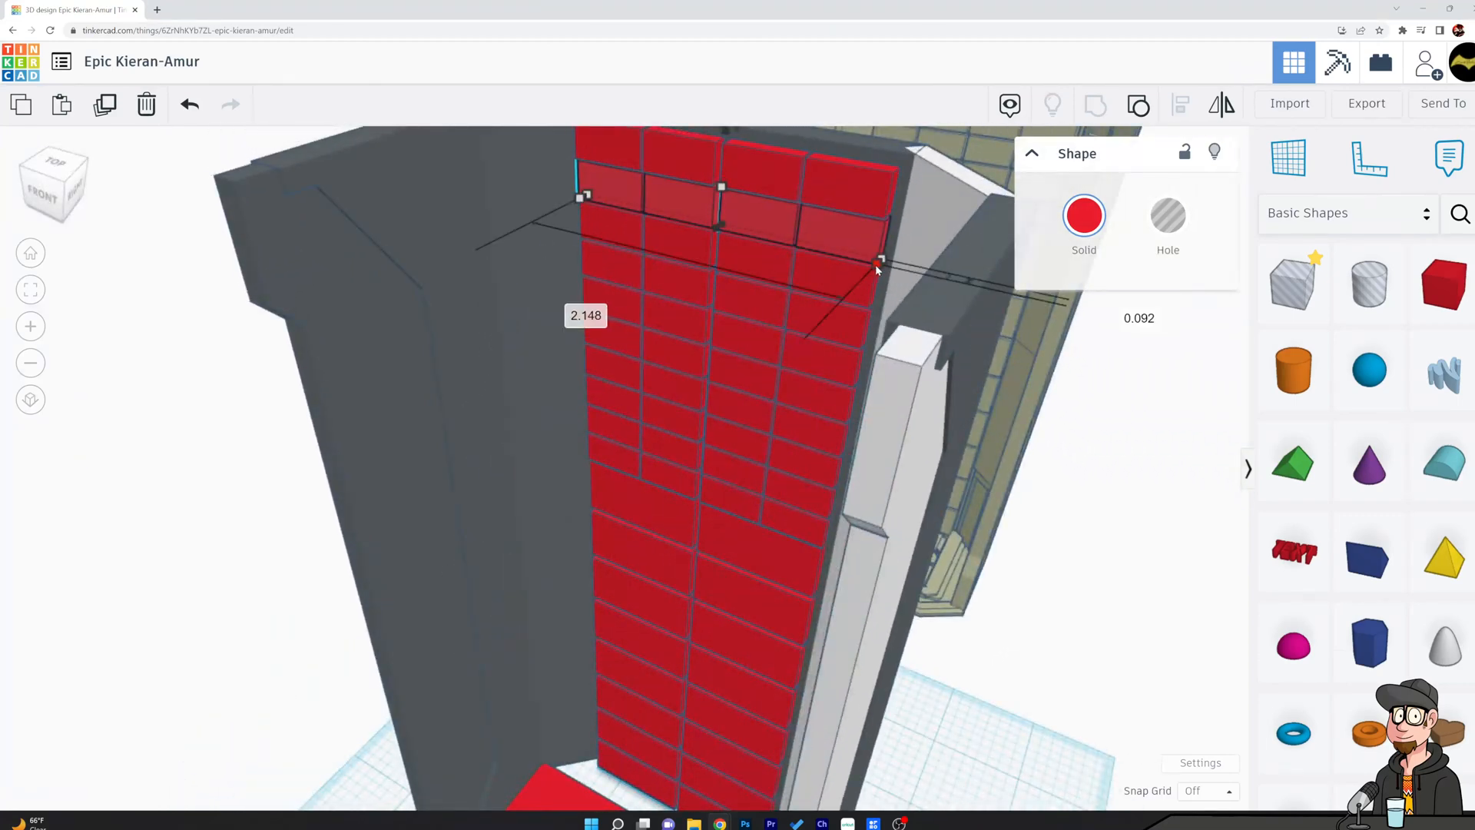
click(1139, 317)
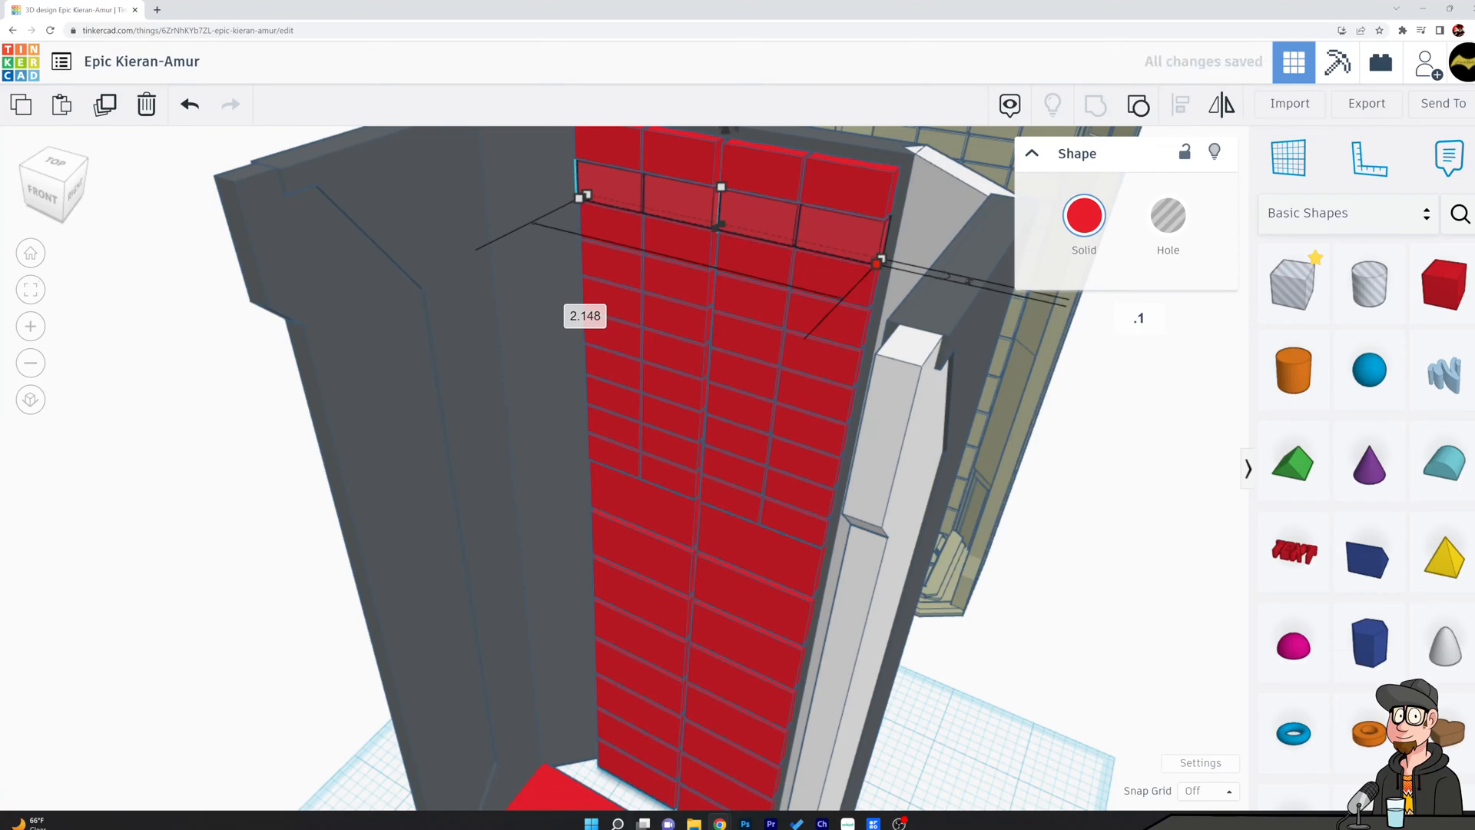
key(Return)
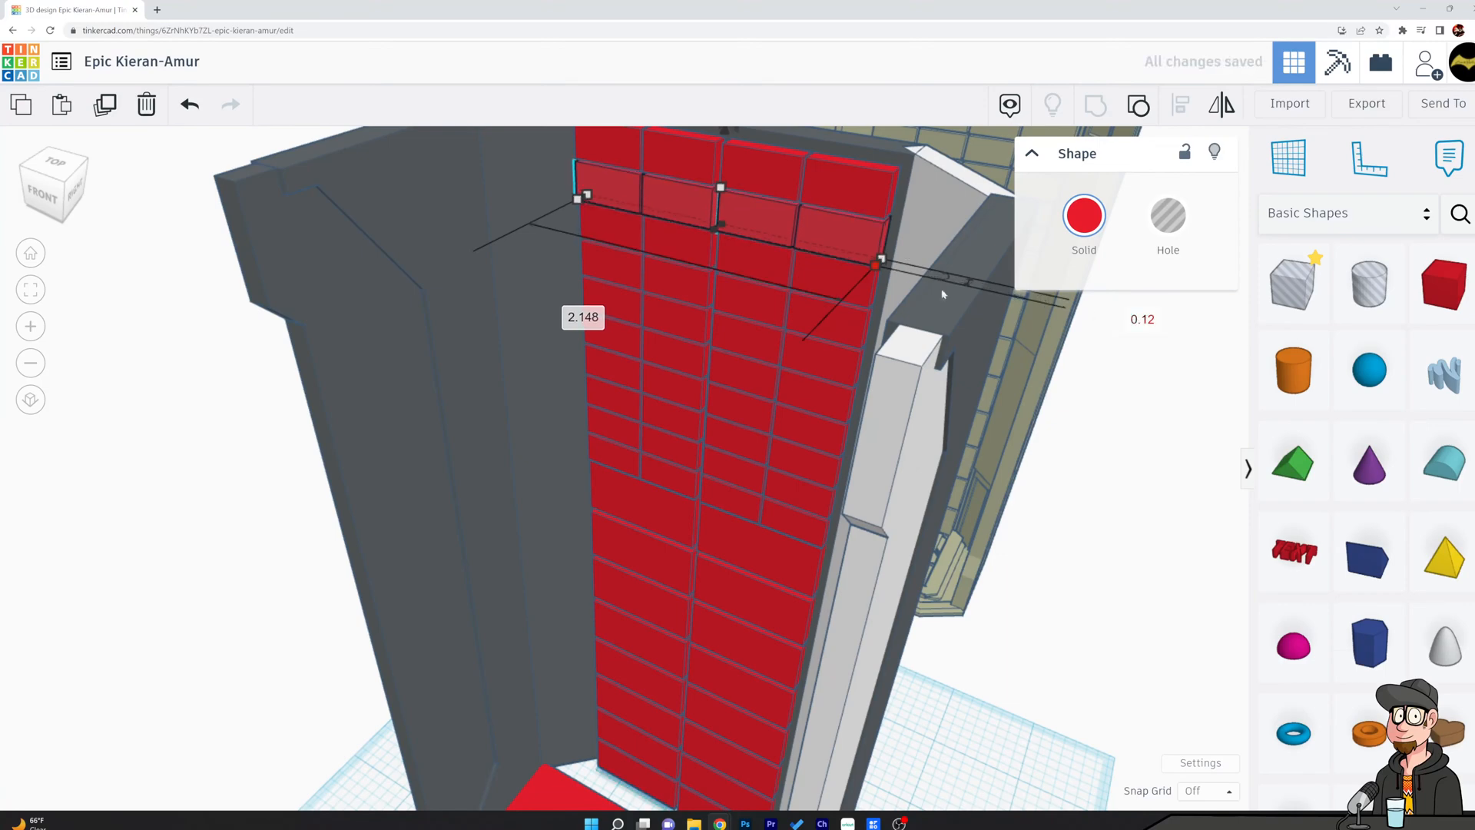
Set the depth of the third small-block row from the top to 0.118.
click(858, 296)
click(869, 308)
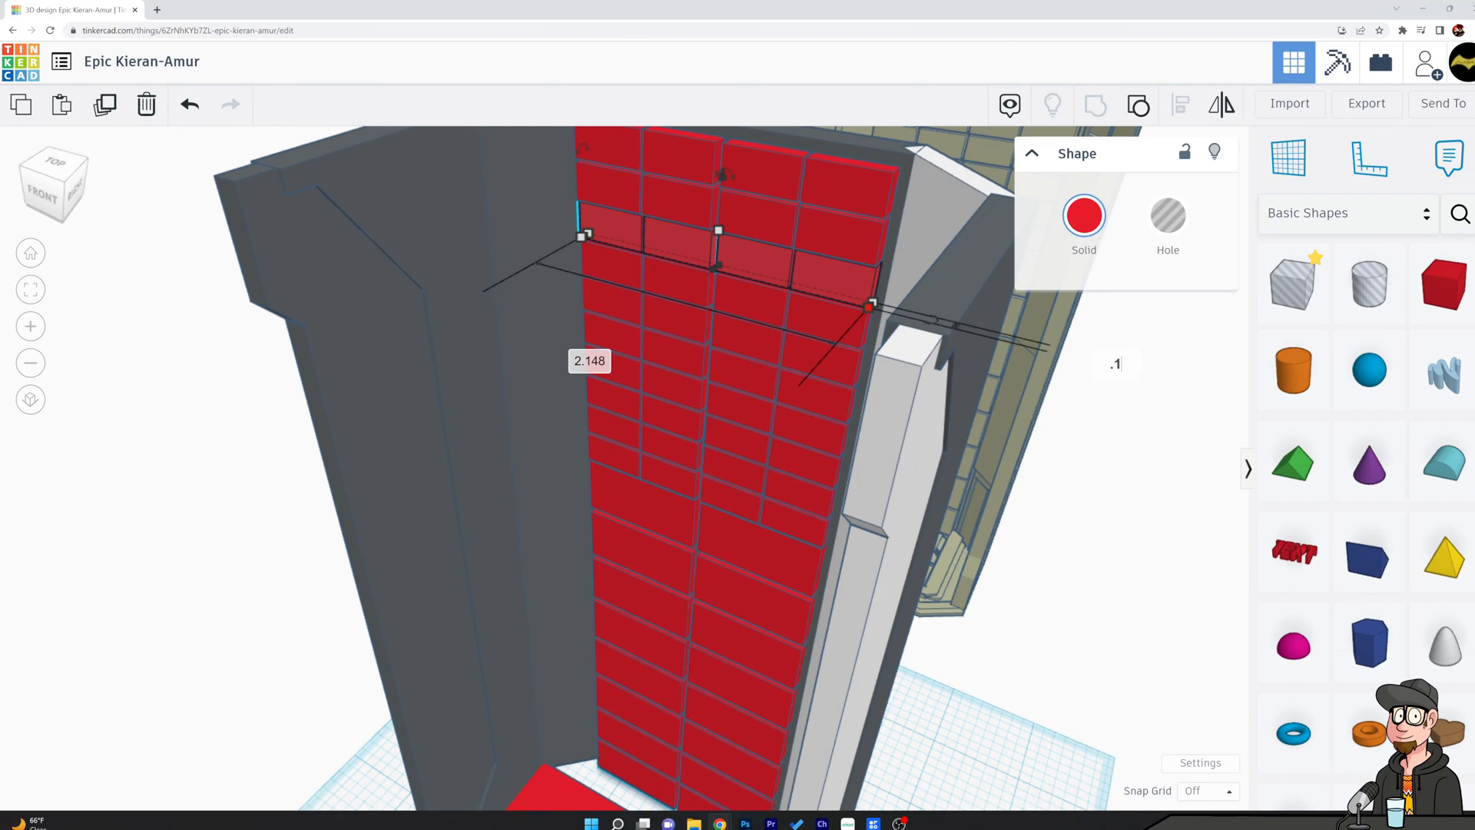
key(Return)
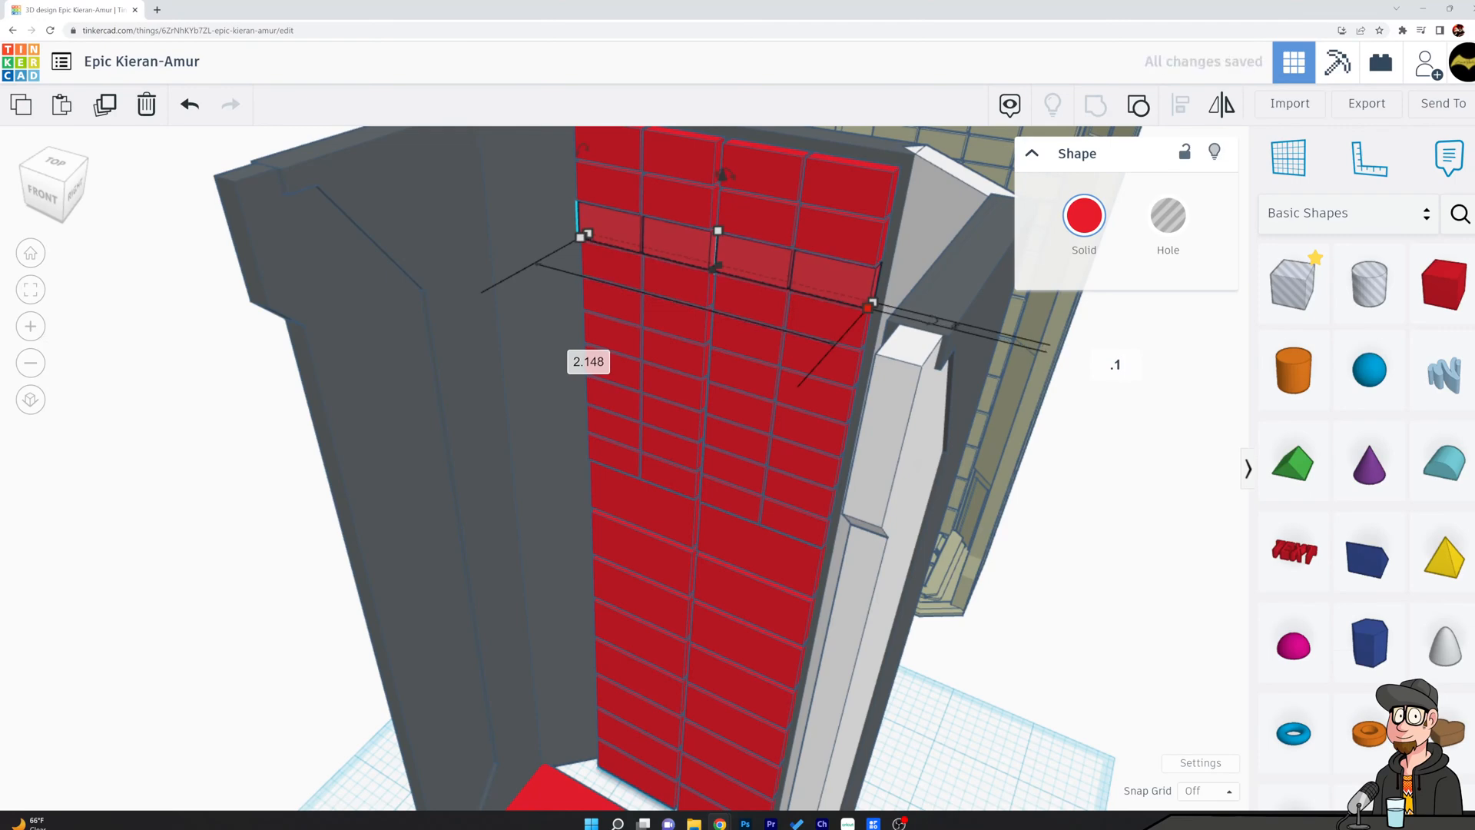
key(Return)
Set the depth of the fourth small-block row from the top to 0.116.
drag(844, 345, 861, 354)
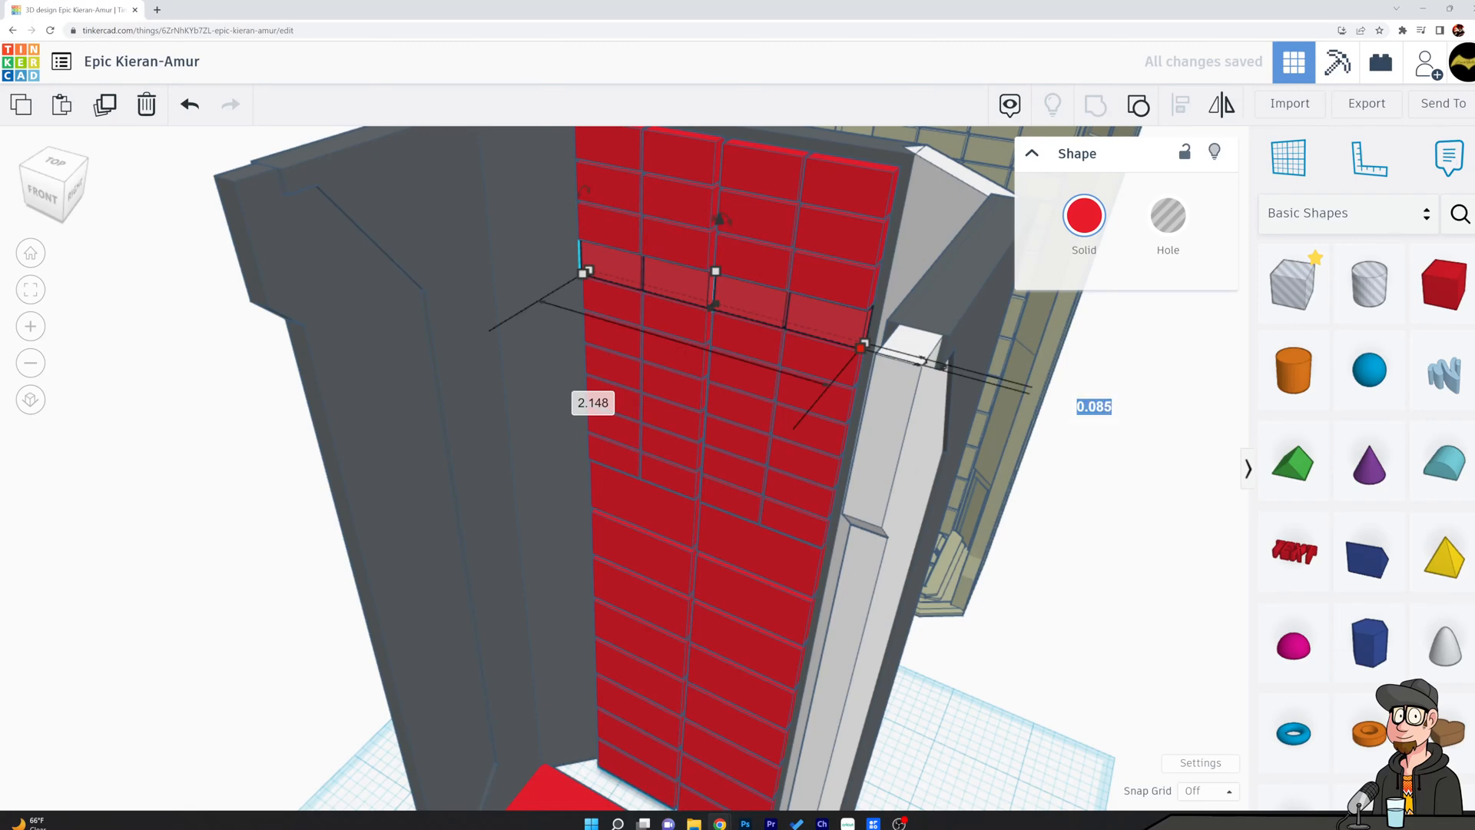
text(.16)
key(Return)
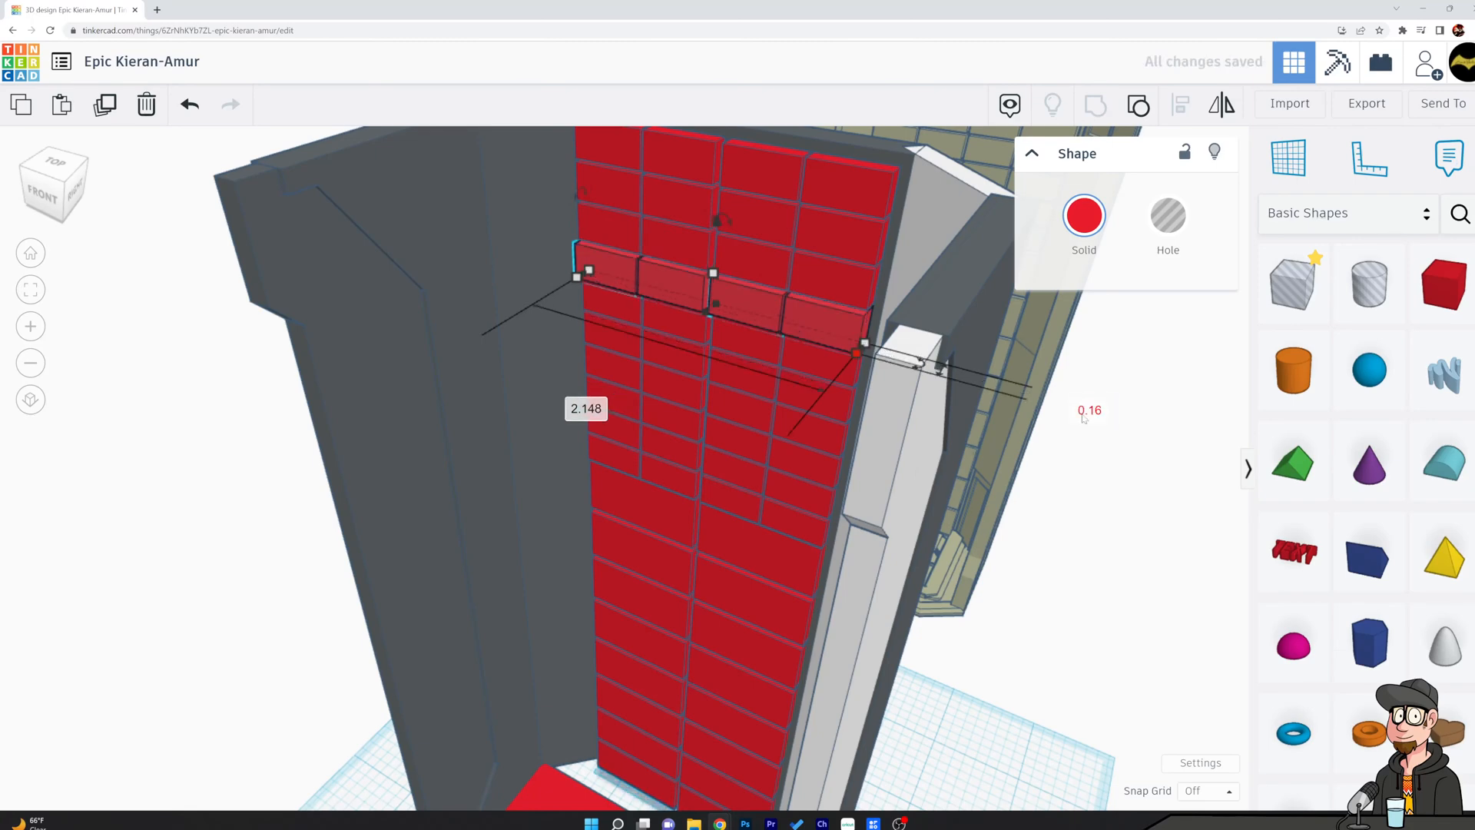
right_drag(1075, 384, 835, 359)
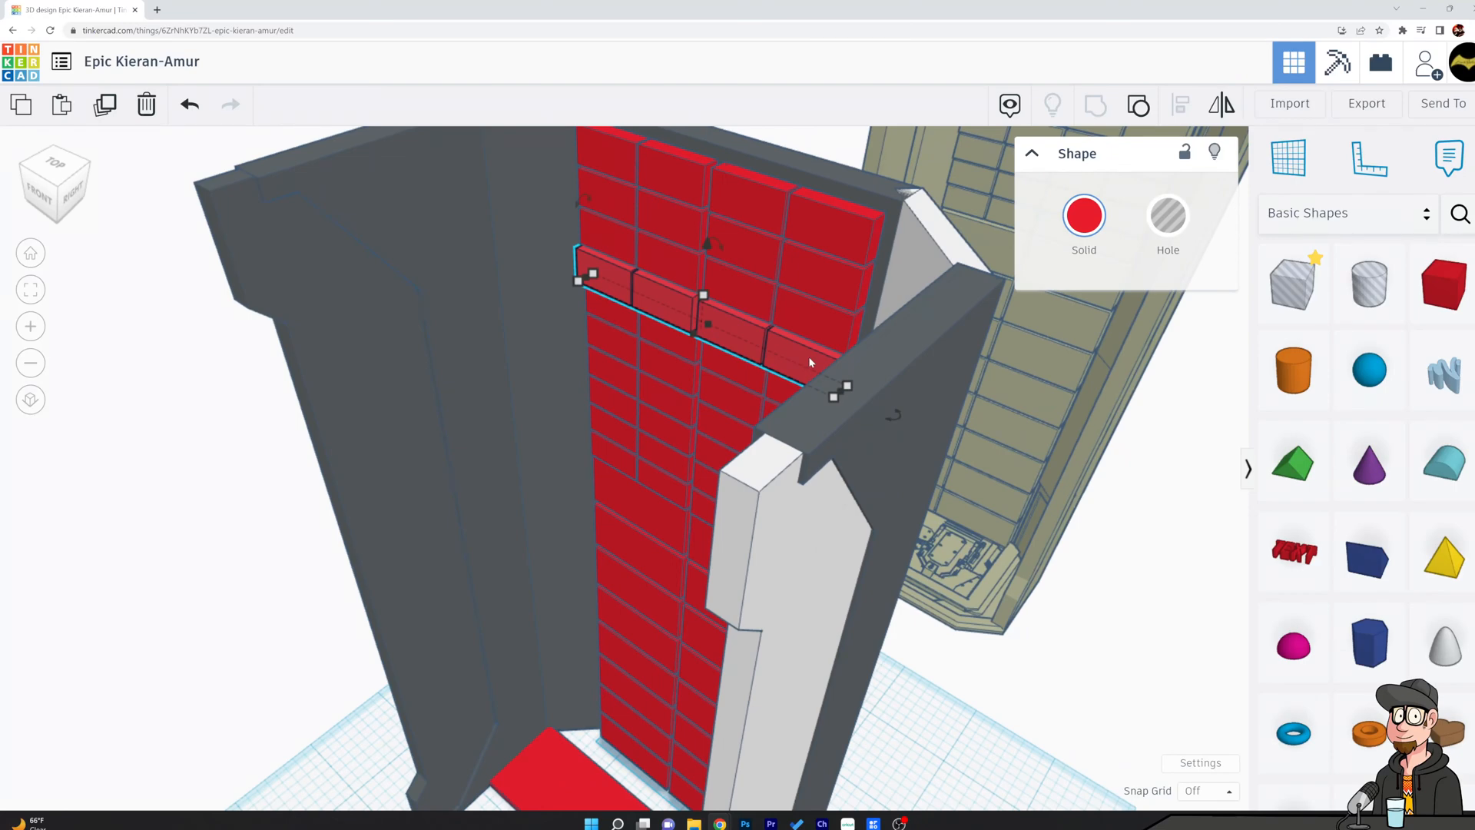
mouse_move(834, 398)
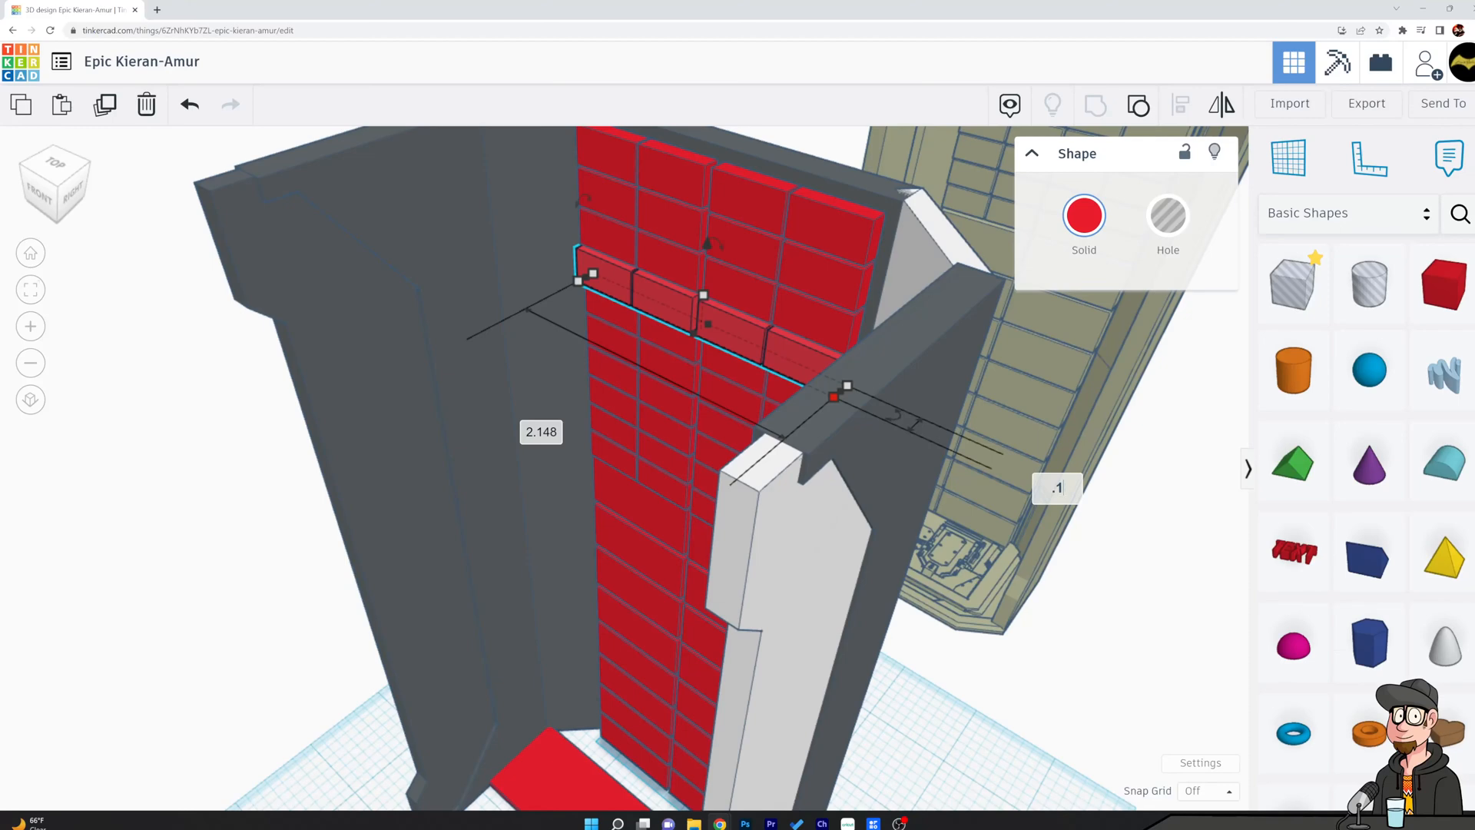
key(Return)
click(1056, 487)
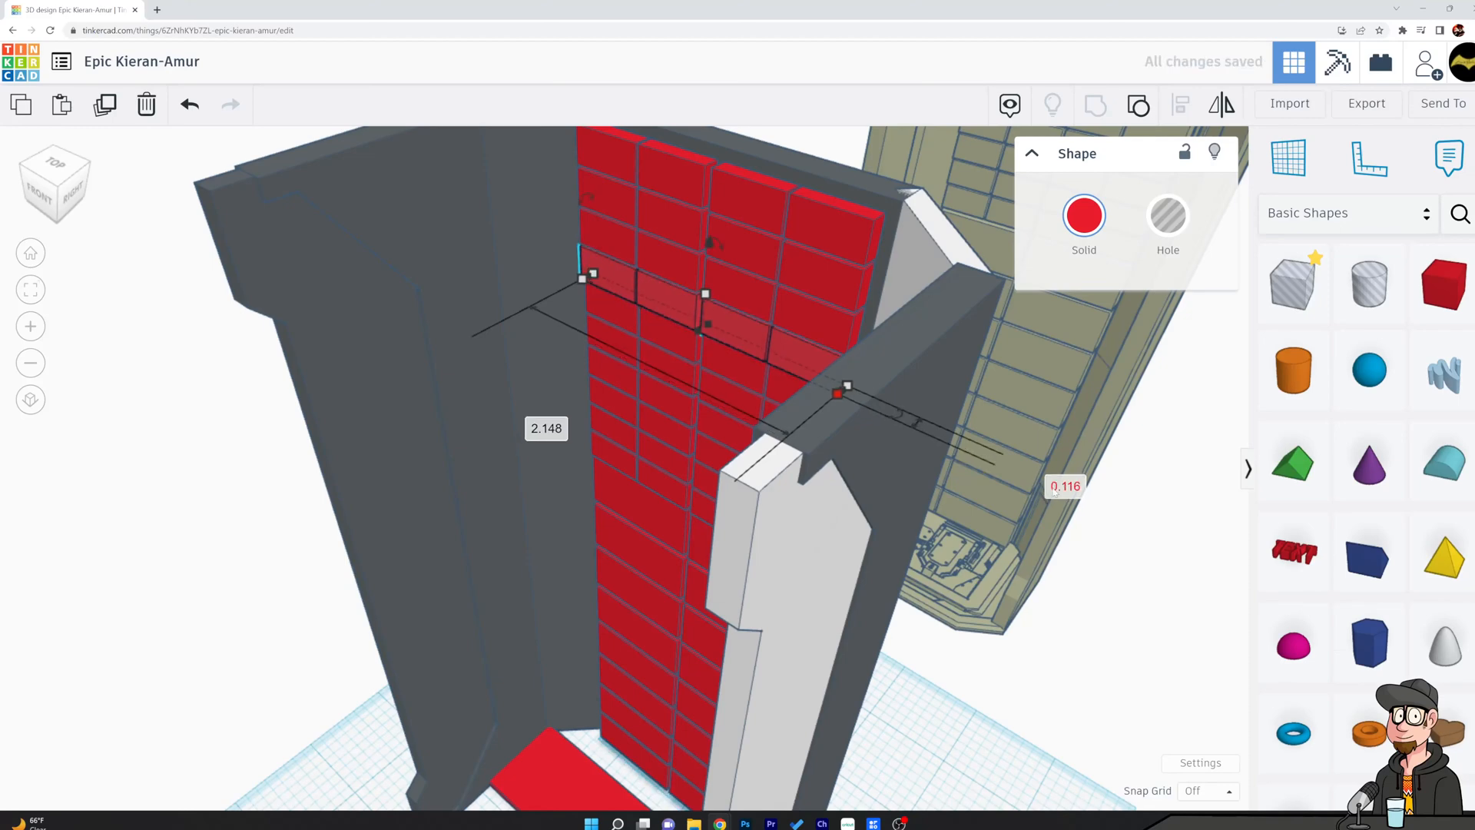
click(1146, 498)
Check the depths of the third, fourth and fifth small-block rows and inspect the stepped wall from above.
right_drag(1106, 513, 891, 246)
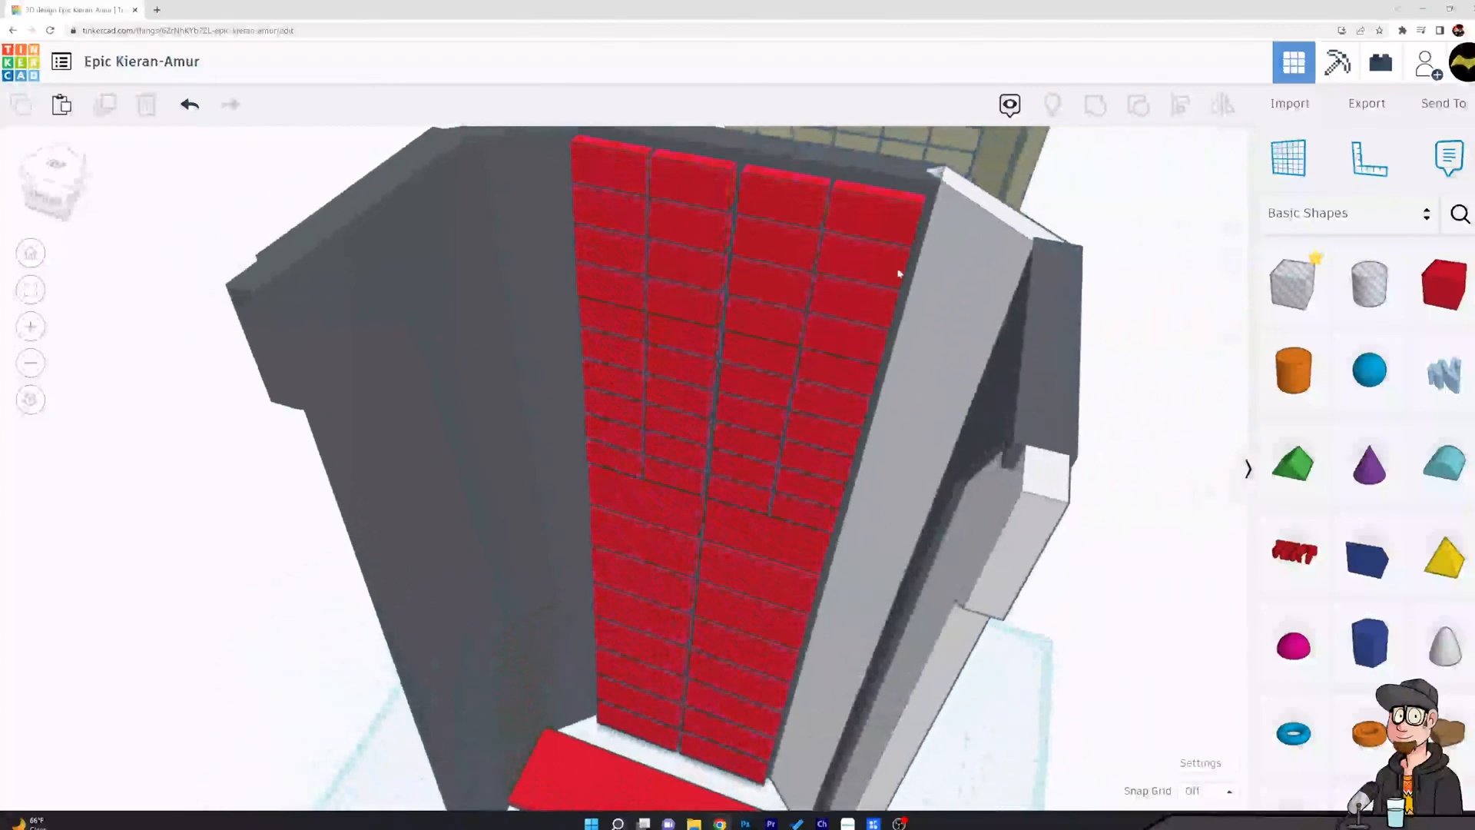
click(889, 231)
drag(909, 249, 892, 334)
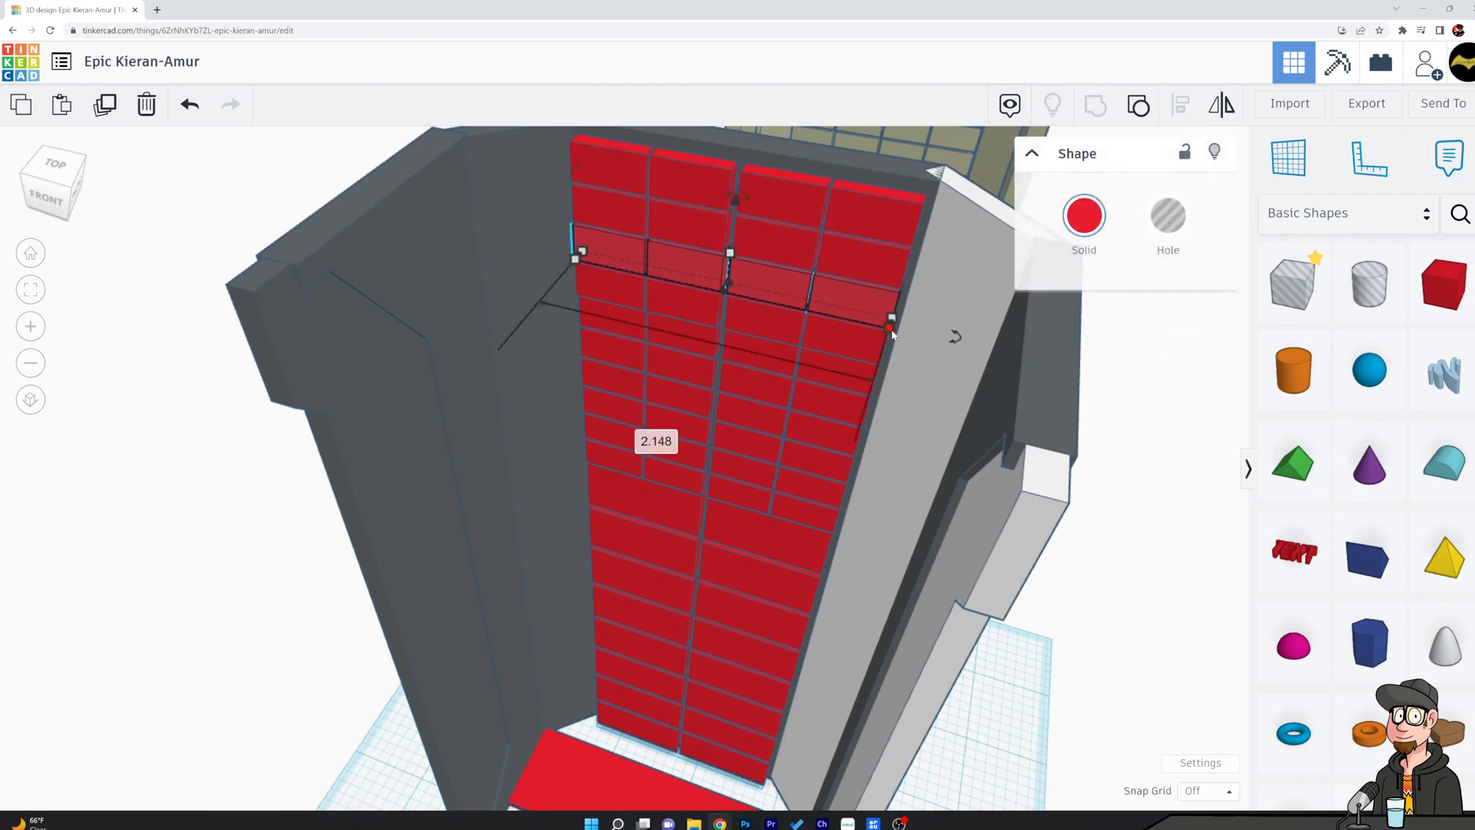
drag(883, 332, 1094, 409)
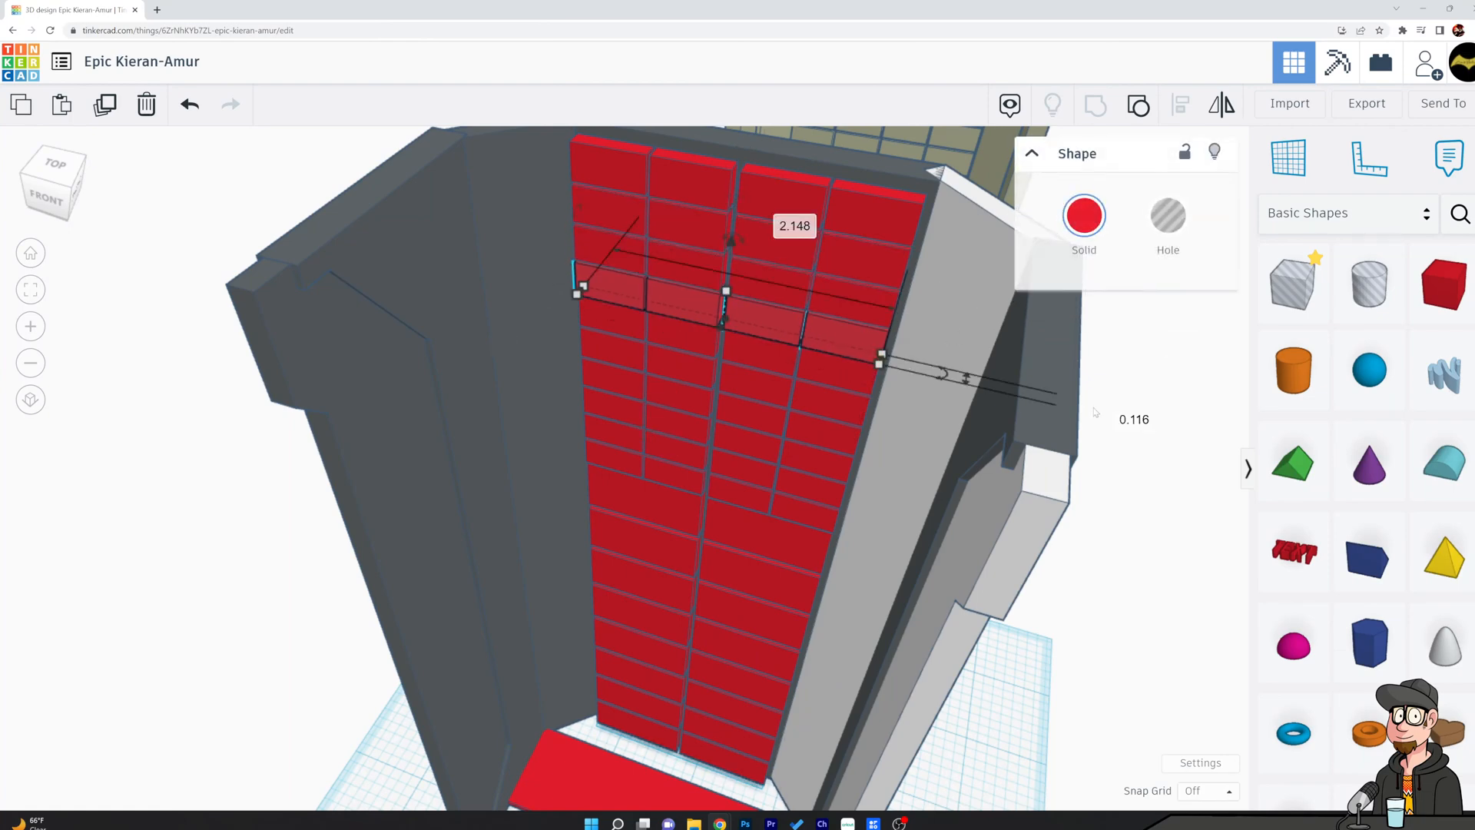
drag(845, 384, 867, 392)
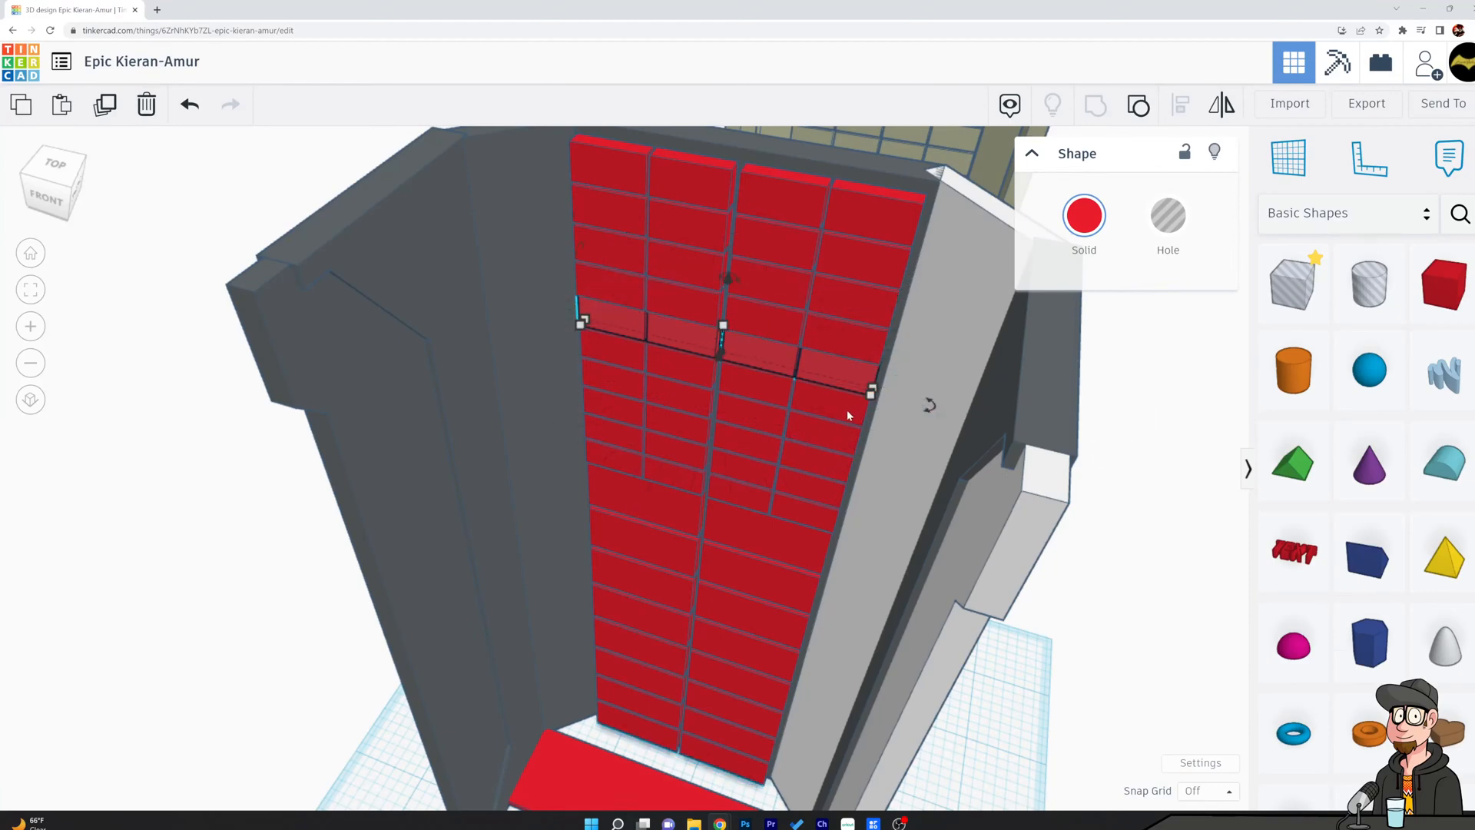
click(1159, 465)
right_drag(1123, 466, 835, 540)
scroll(835, 537, up, 10)
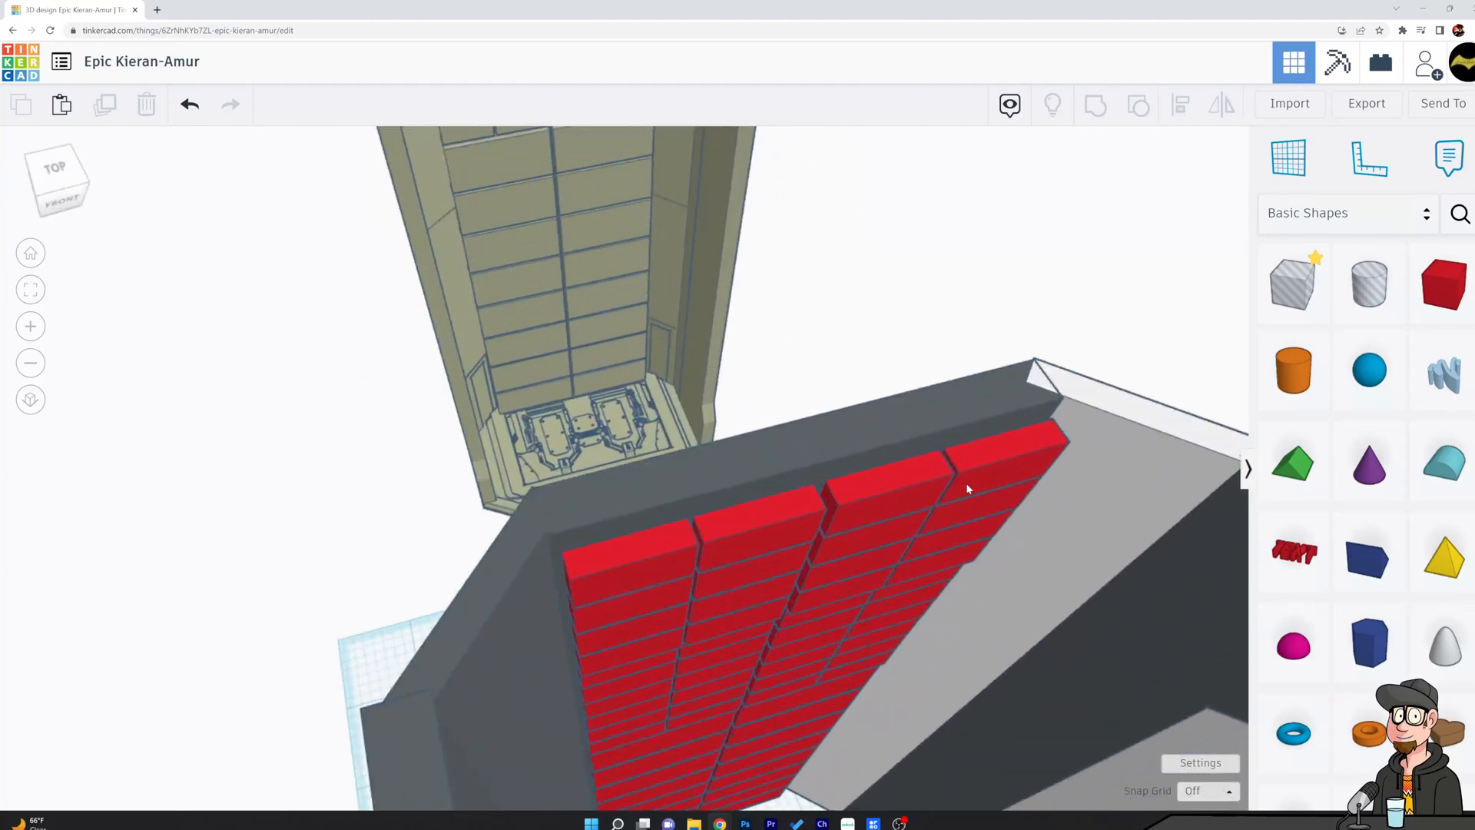
Extend the front faces of the second and topmost small-block rows slightly forward.
click(966, 487)
drag(818, 541, 819, 540)
click(824, 357)
right_drag(956, 415, 1012, 373)
click(883, 397)
right_drag(934, 482, 938, 527)
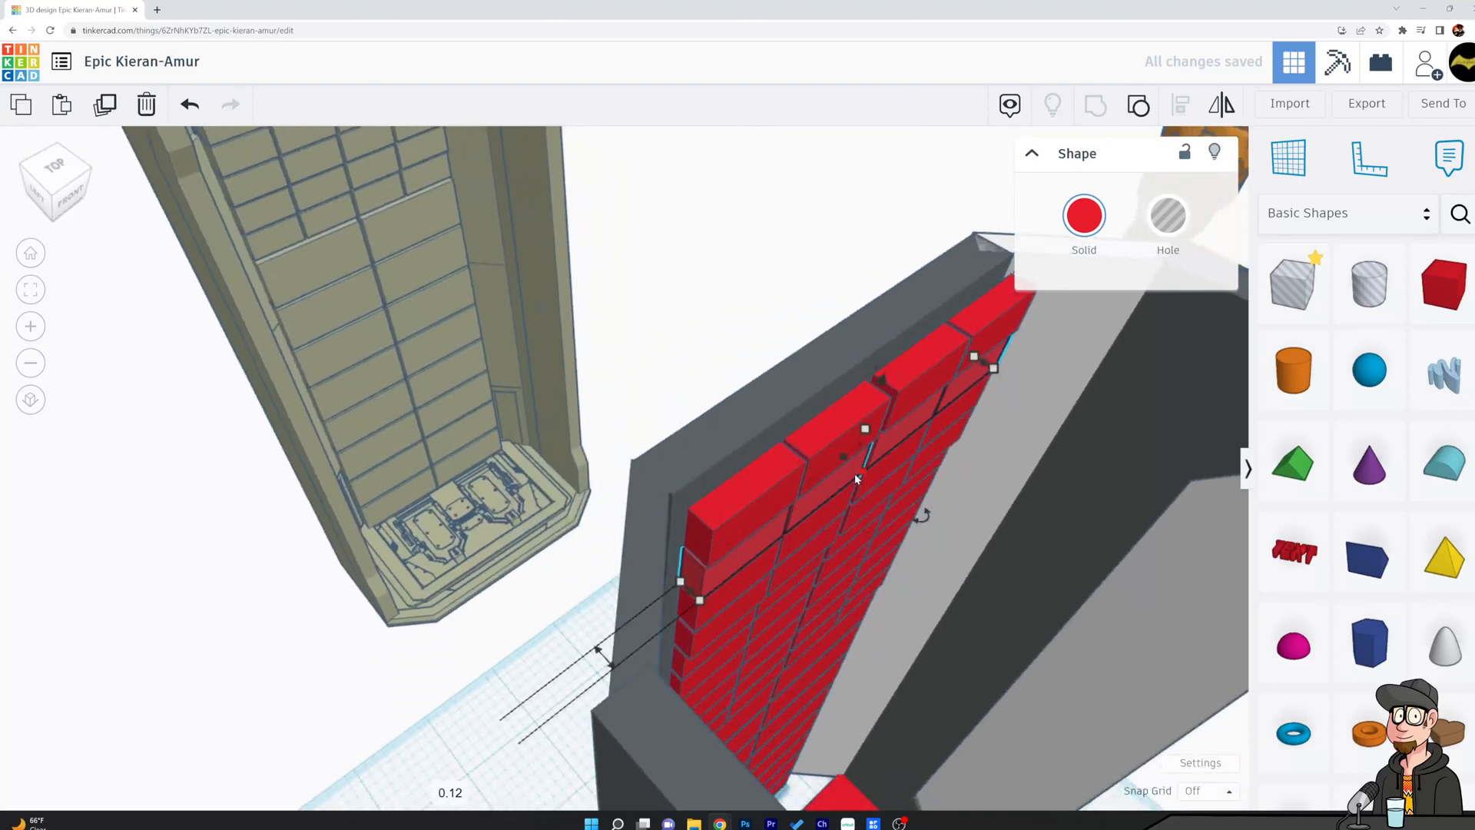
drag(858, 471, 861, 481)
click(846, 426)
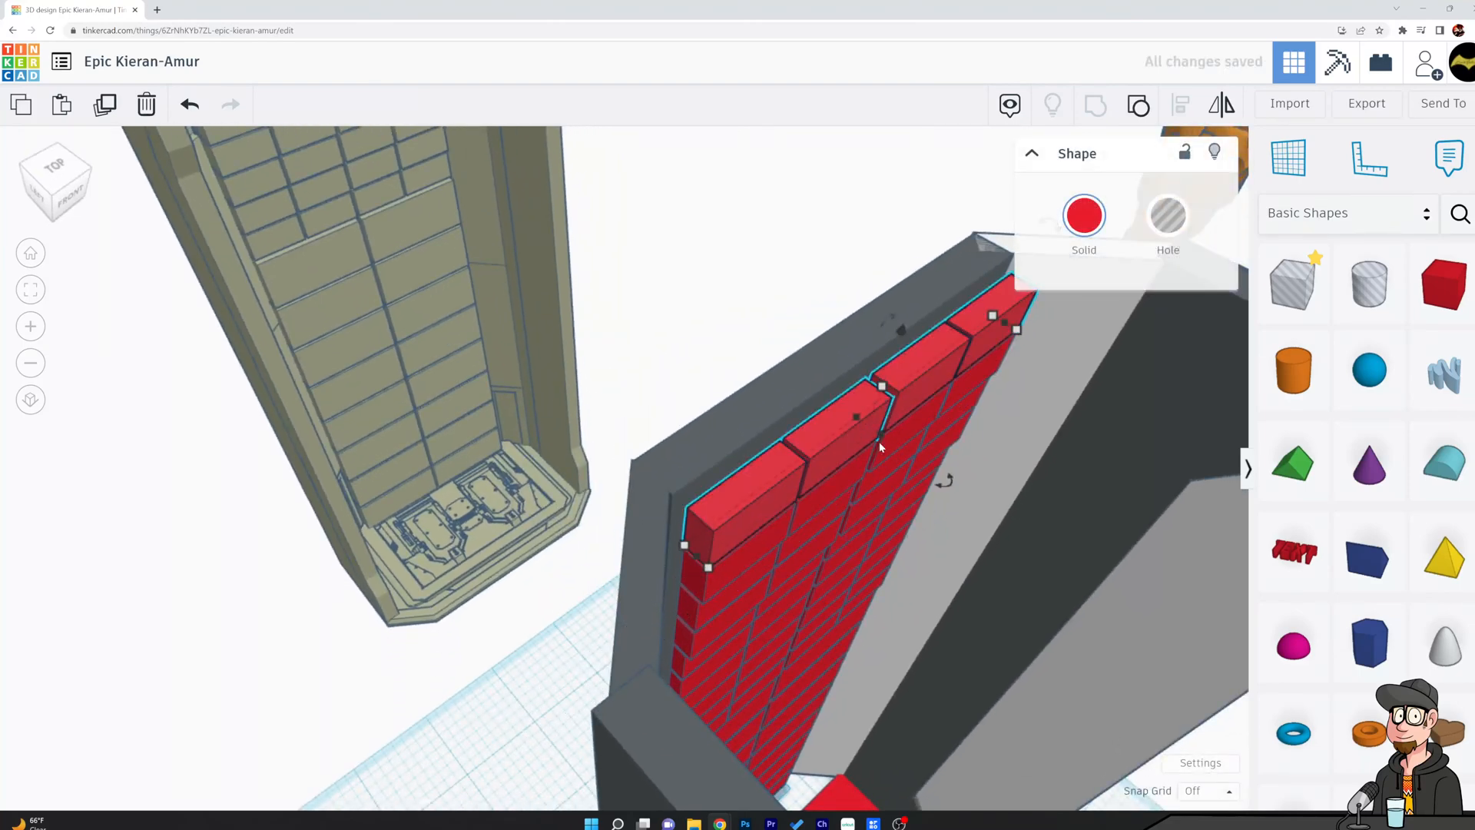
drag(887, 439, 888, 439)
click(922, 438)
mouse_move(922, 440)
right_down()
mouse_move(911, 387)
mouse_move(935, 415)
right_up()
Extend the front faces of the third and fourth small-block rows from the top slightly forward.
click(847, 469)
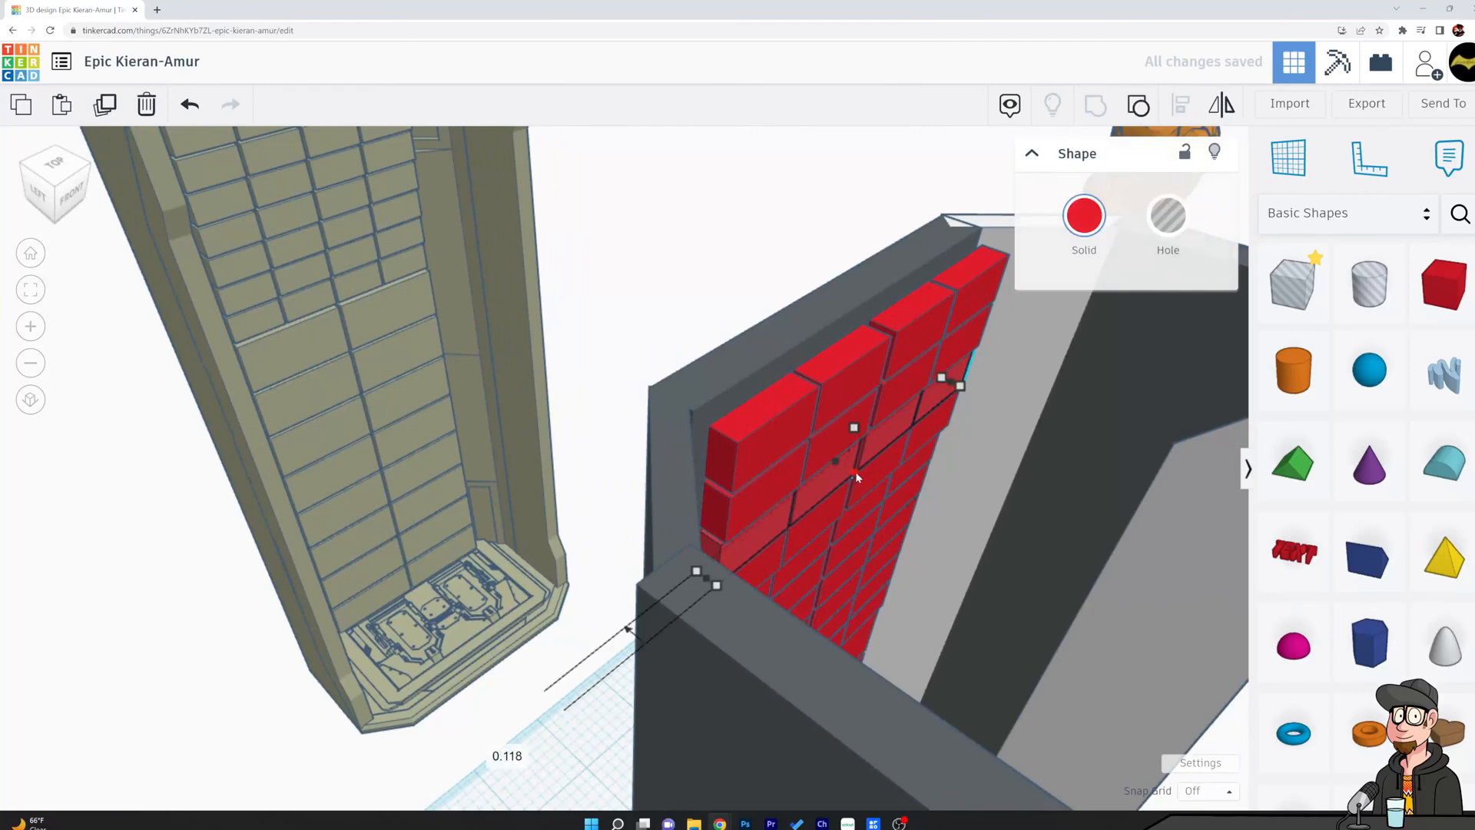
right_drag(856, 473, 850, 510)
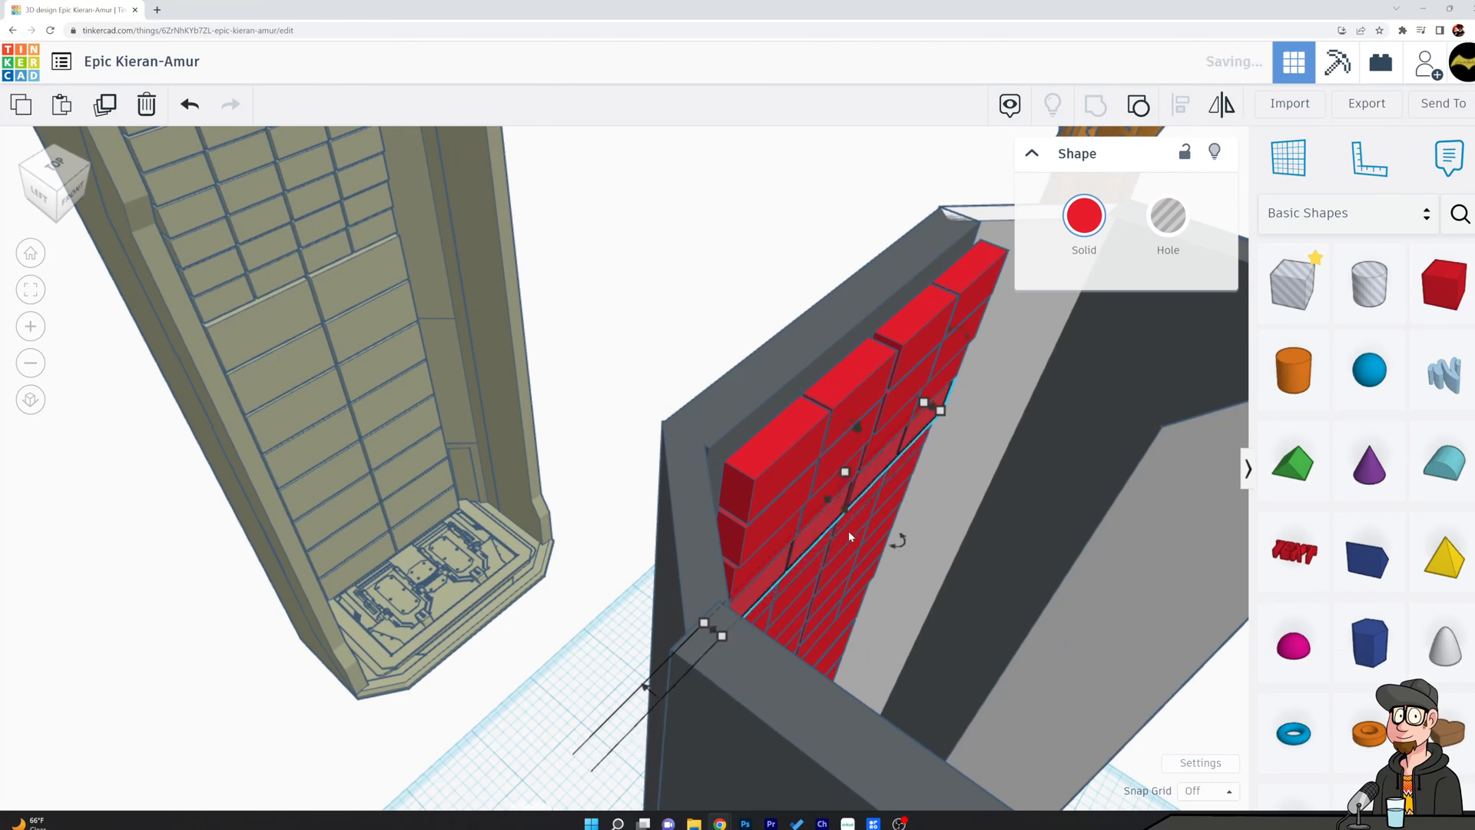
right_drag(850, 514, 858, 559)
Extend the front faces of the fifth and sixth small-block rows from the top slightly forward.
scroll(858, 559, up, 5)
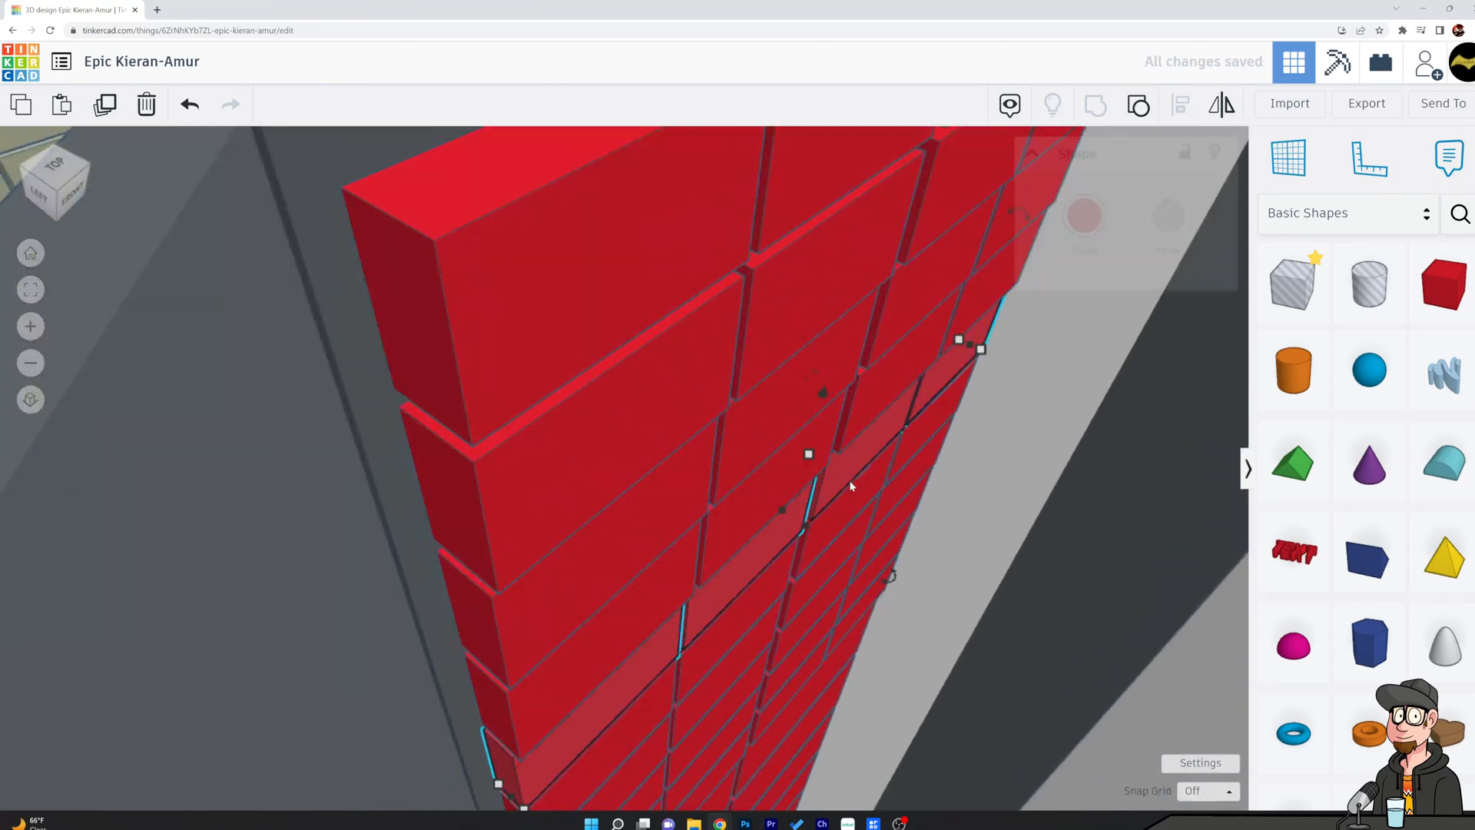
click(811, 525)
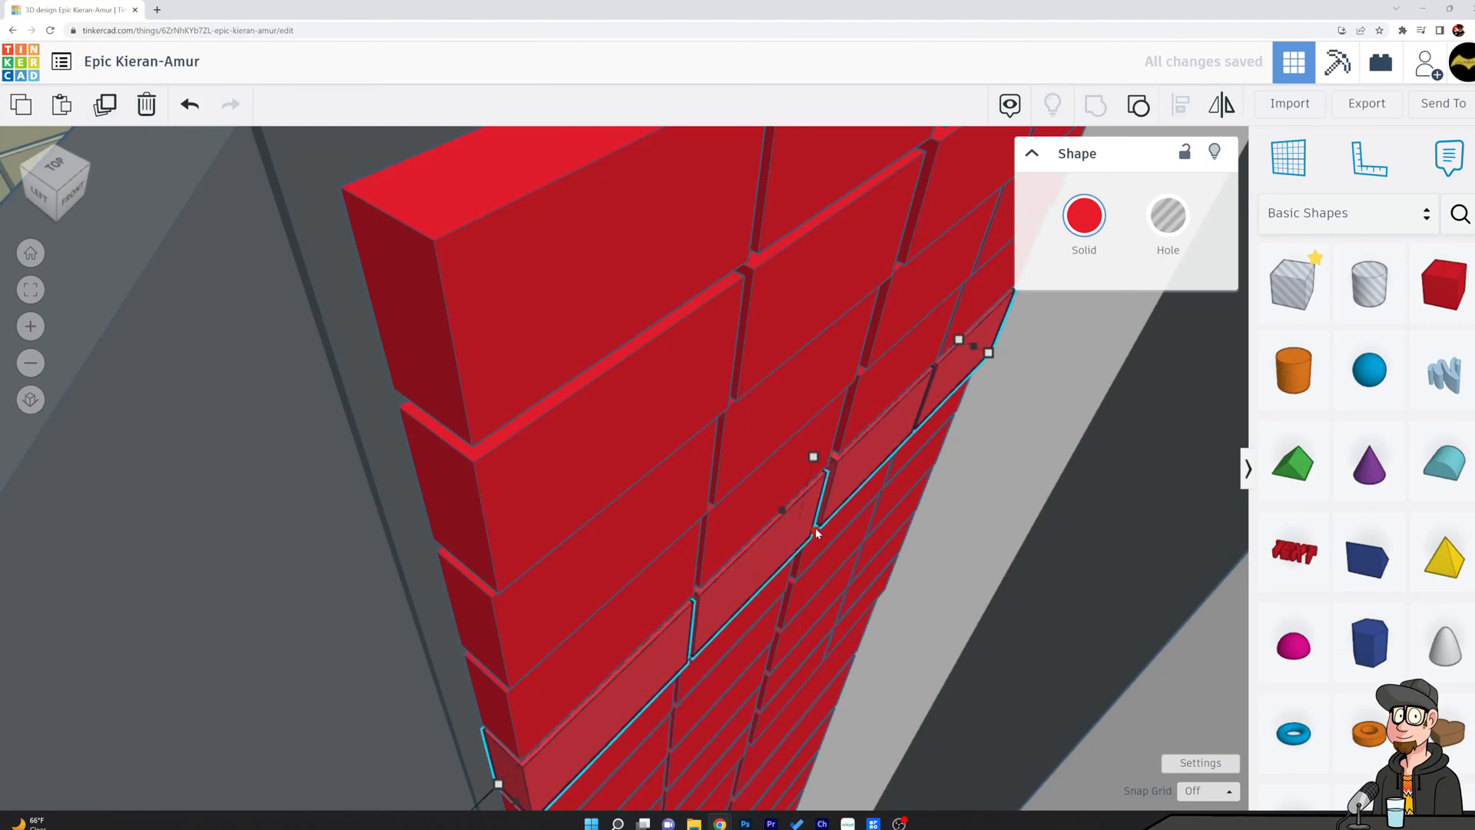
click(830, 529)
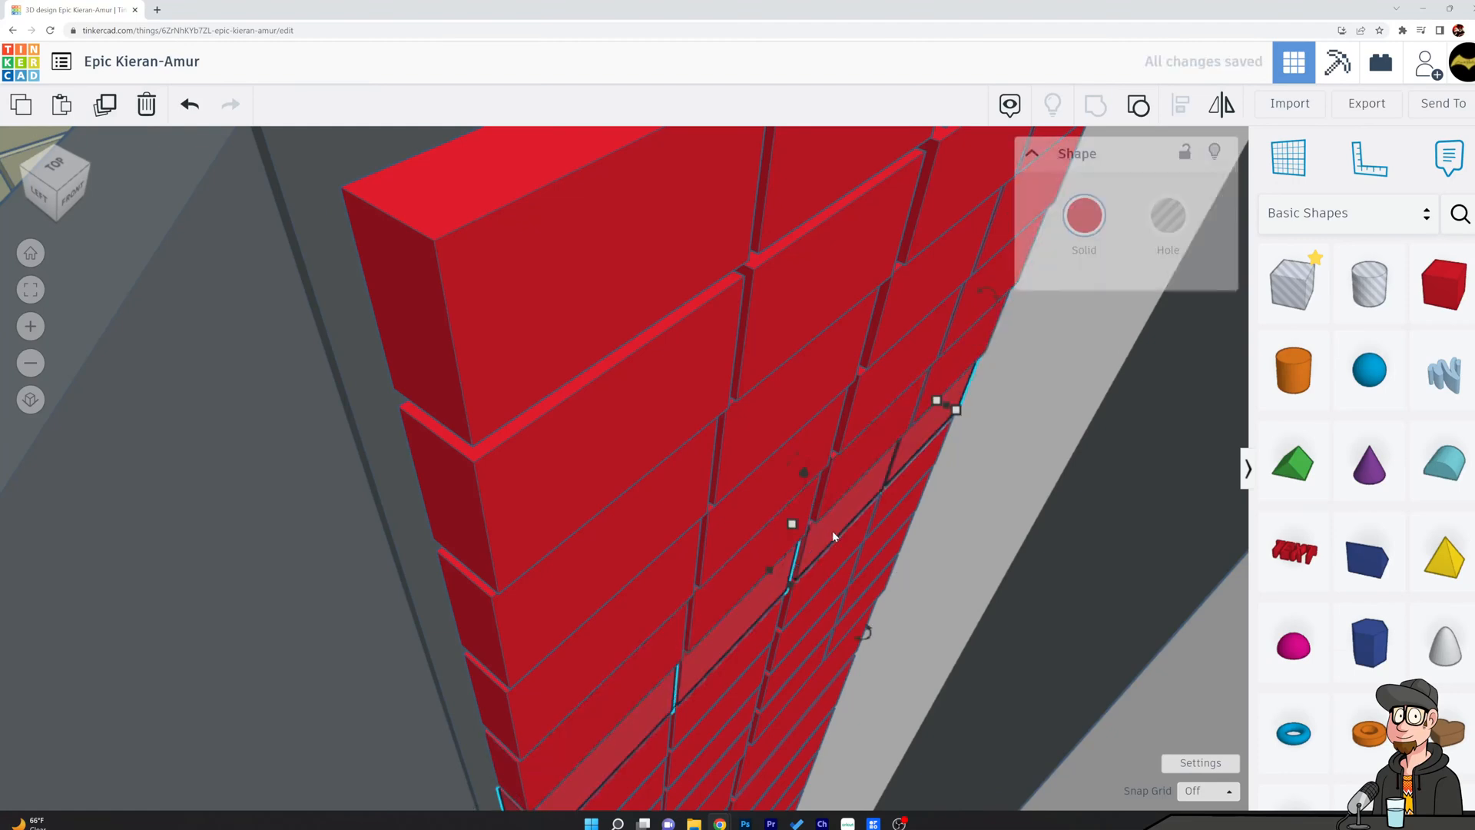
click(794, 585)
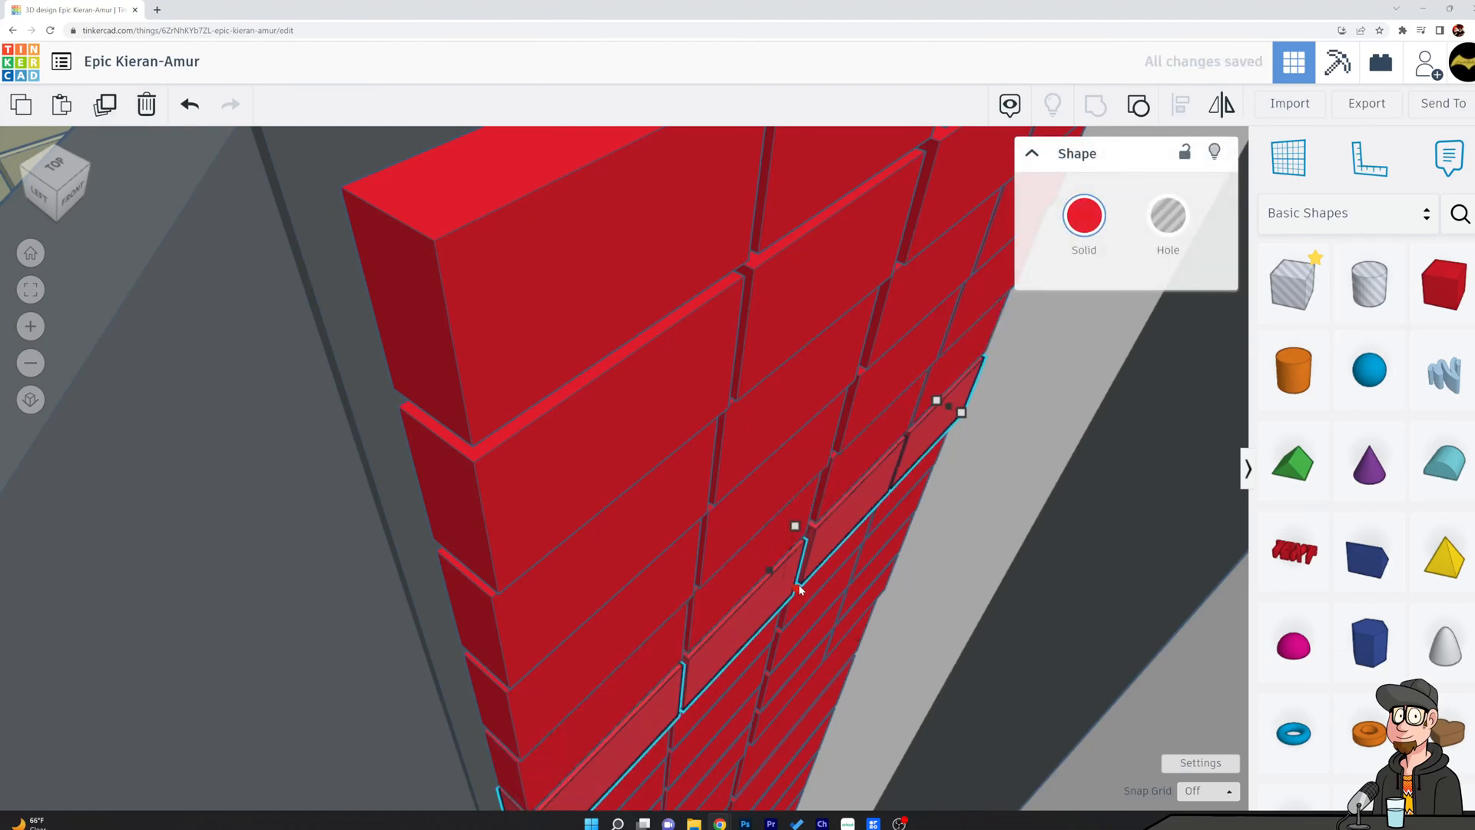
drag(798, 587, 796, 586)
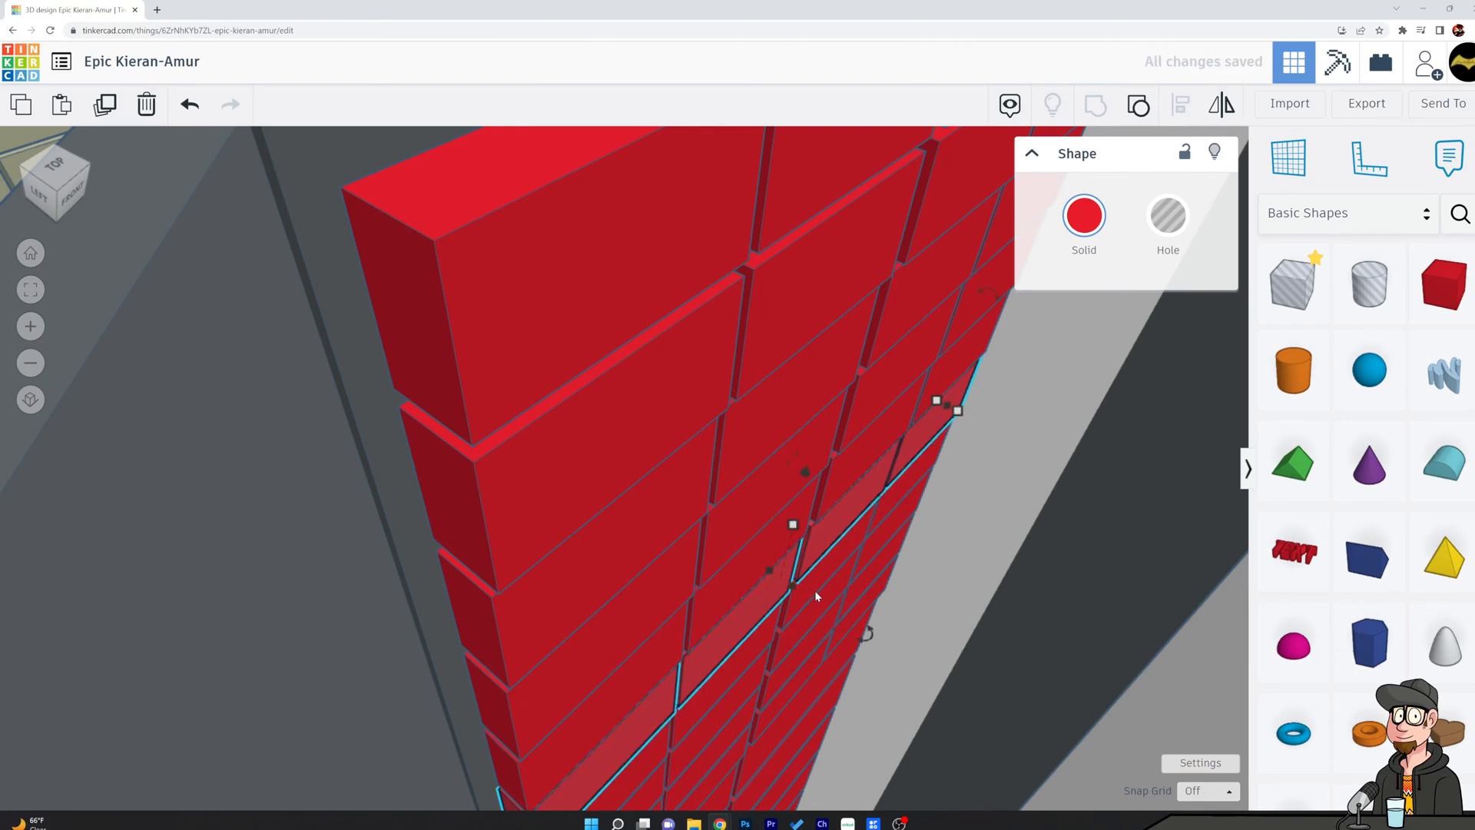
click(799, 613)
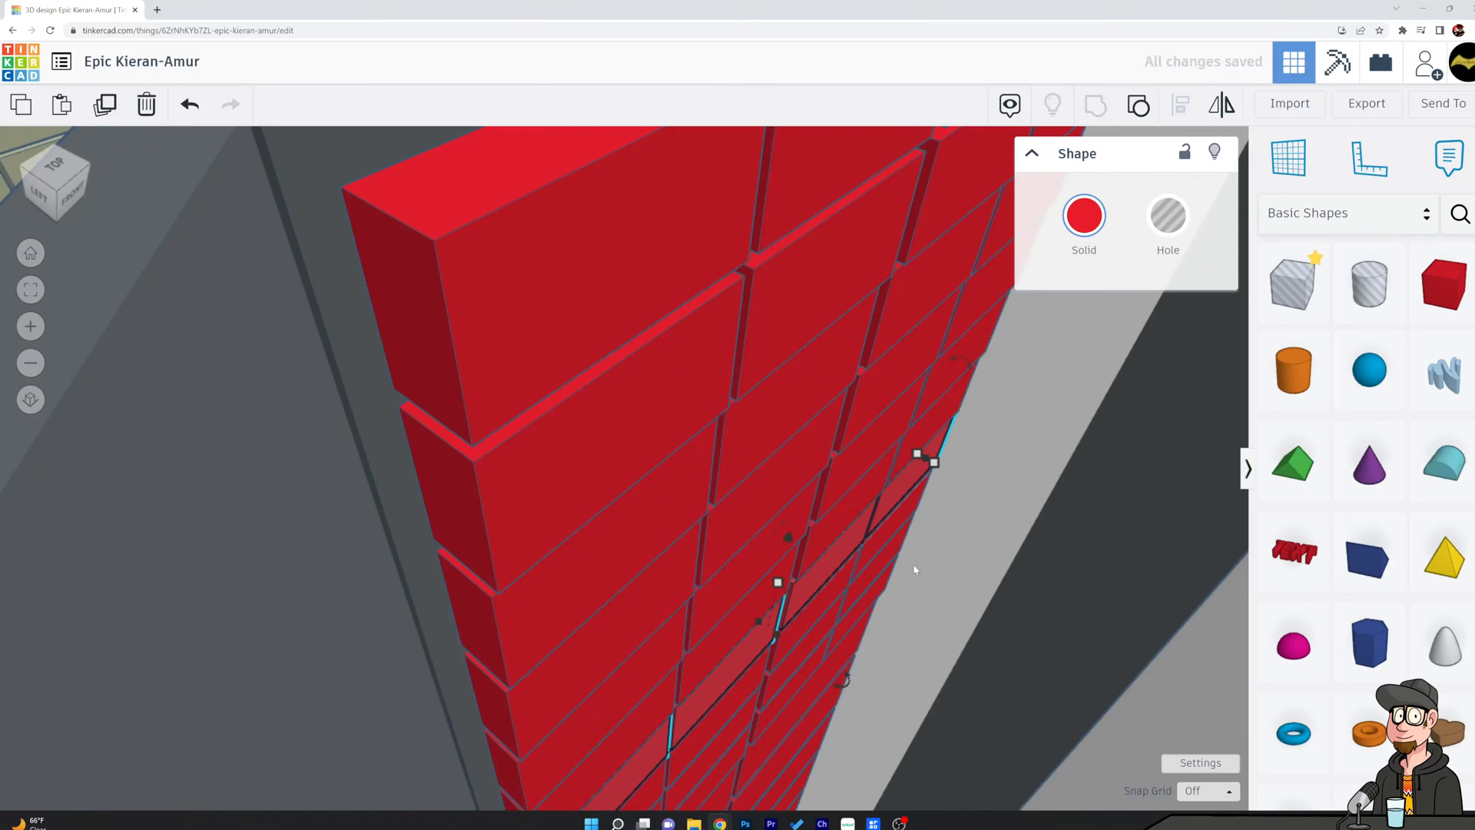
click(953, 581)
Group all large and small block rows of the back wall into a single shape.
scroll(957, 584, down, 5)
right_drag(951, 618, 796, 550)
scroll(795, 551, down, 5)
click(1080, 535)
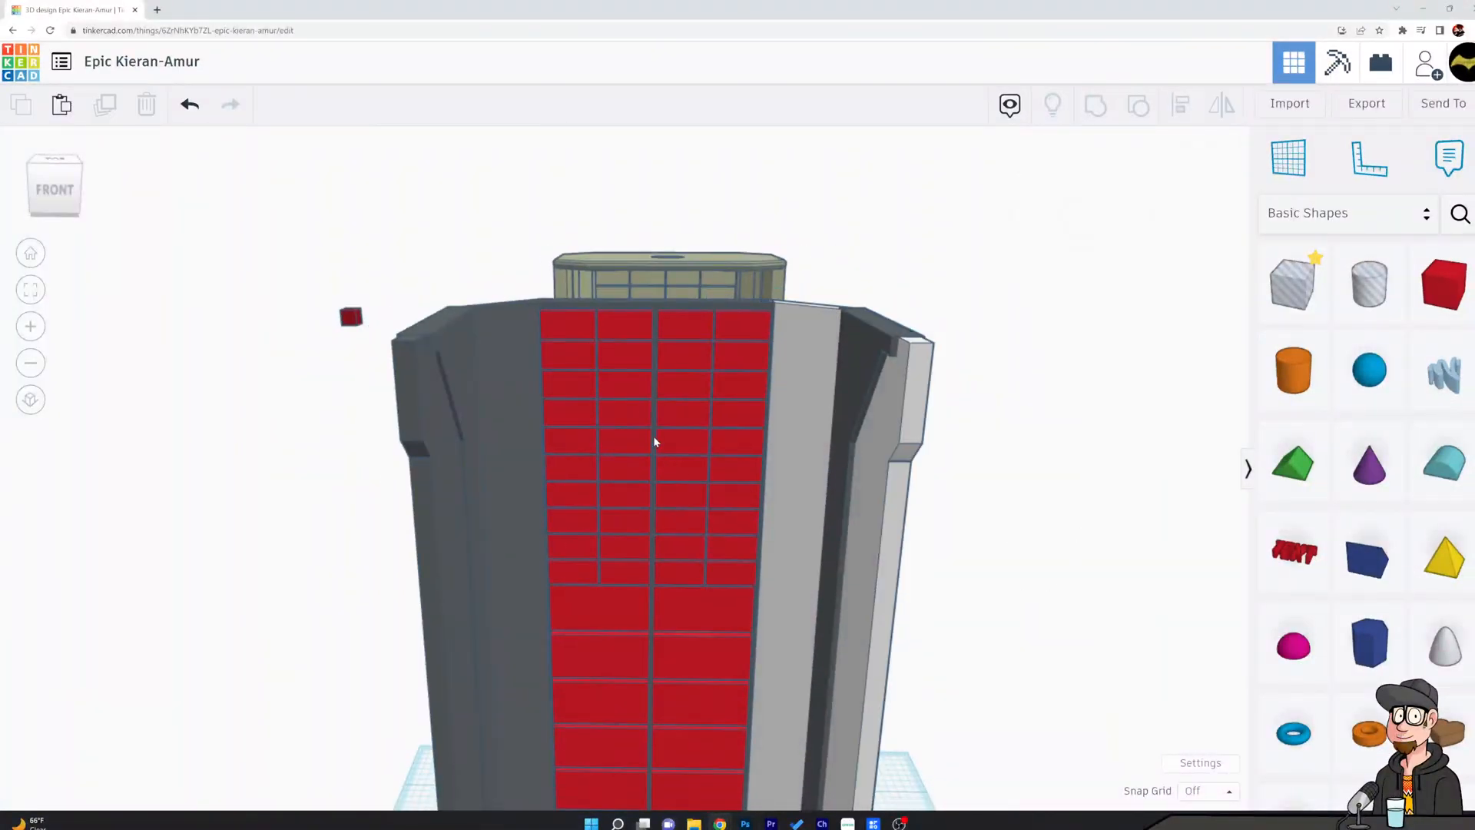
click(568, 336)
shift+click(574, 349)
shift+click(577, 383)
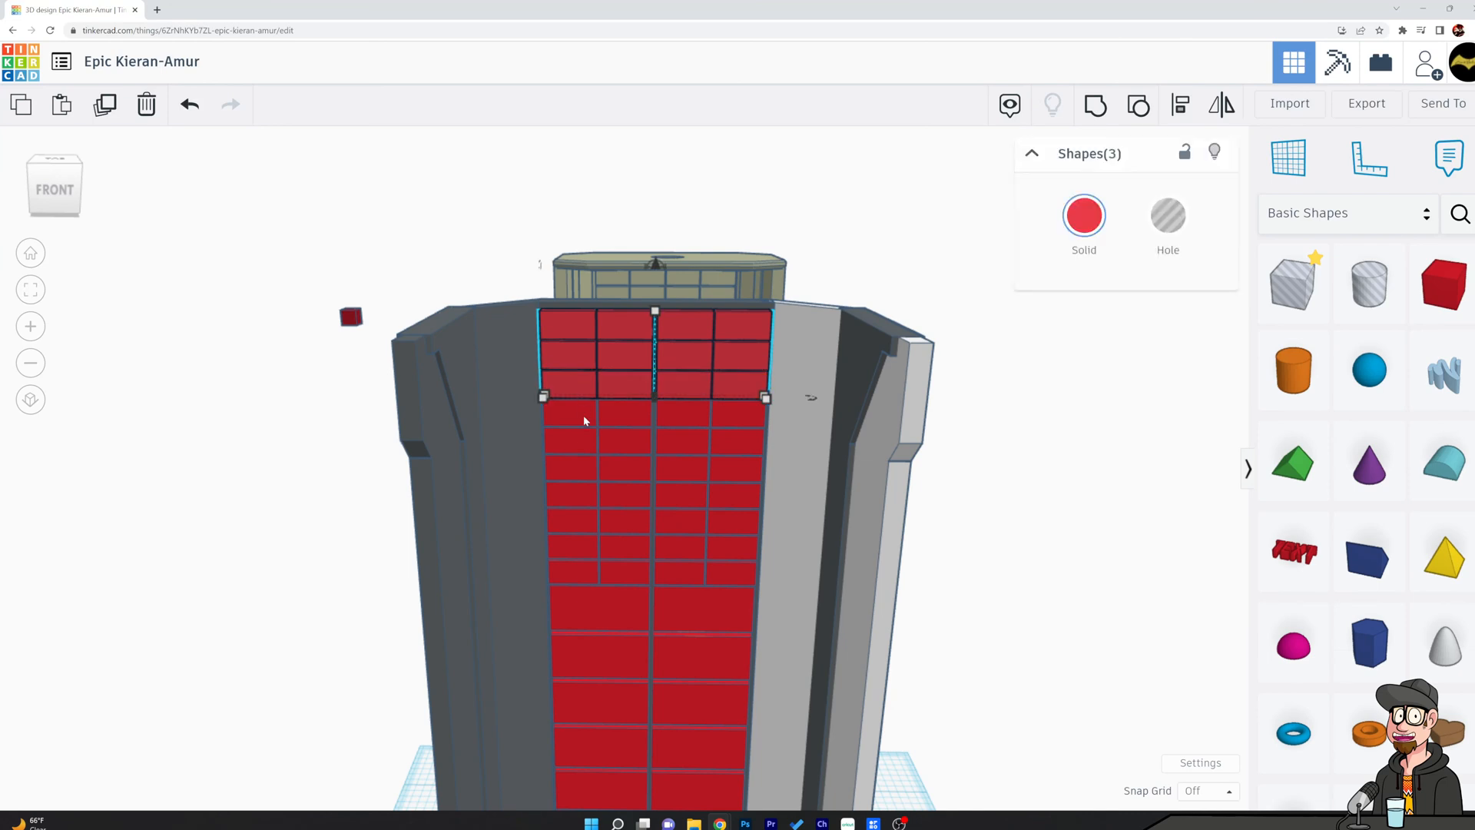
shift+click(584, 415)
shift+click(579, 439)
shift+click(578, 475)
shift+click(578, 498)
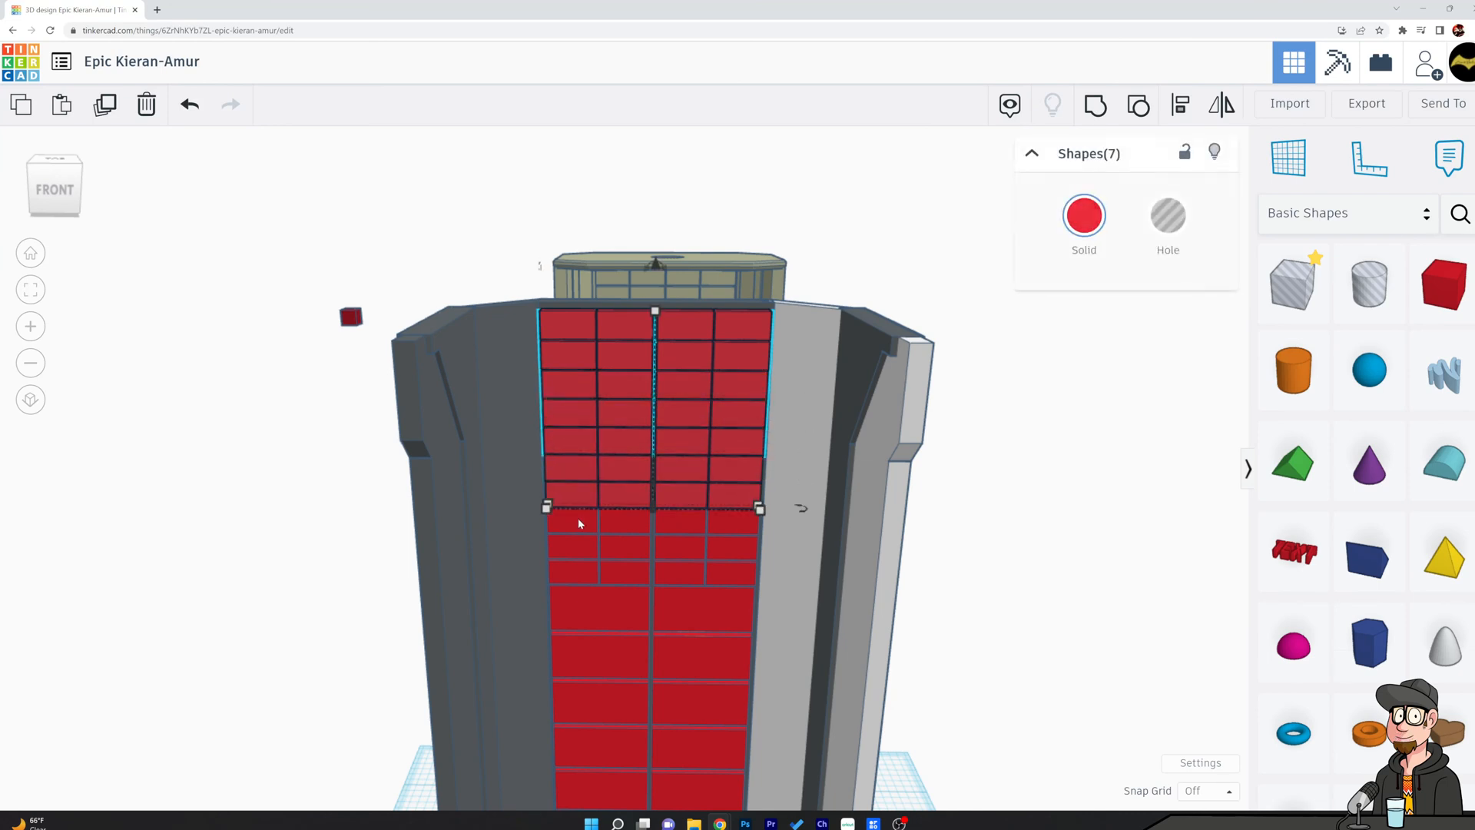
shift+click(578, 524)
shift+click(578, 548)
shift+click(580, 572)
shift+click(596, 609)
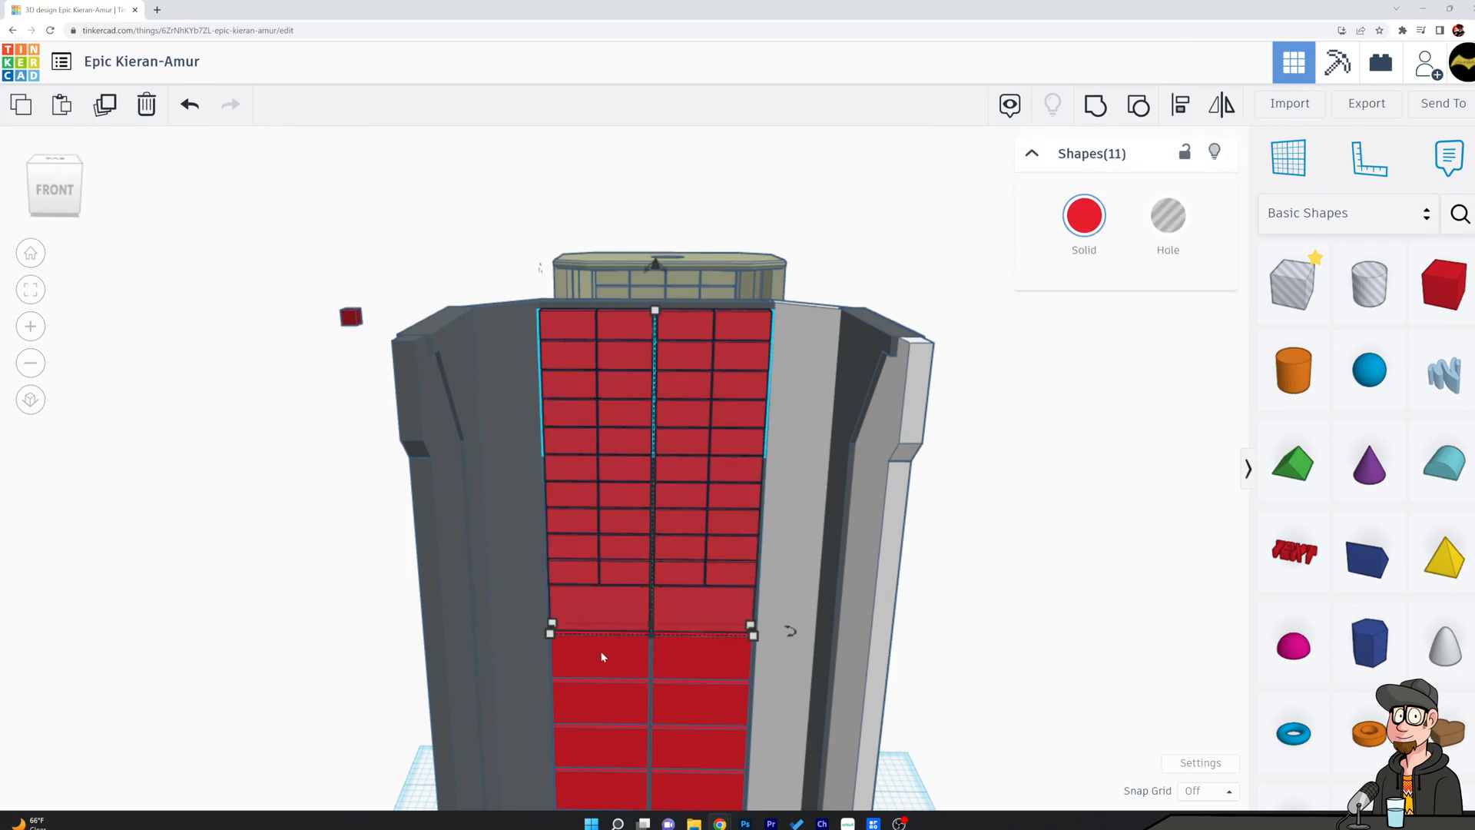
shift+click(602, 655)
shift+click(606, 703)
shift+click(610, 748)
shift+click(613, 775)
scroll(665, 722, down, 2)
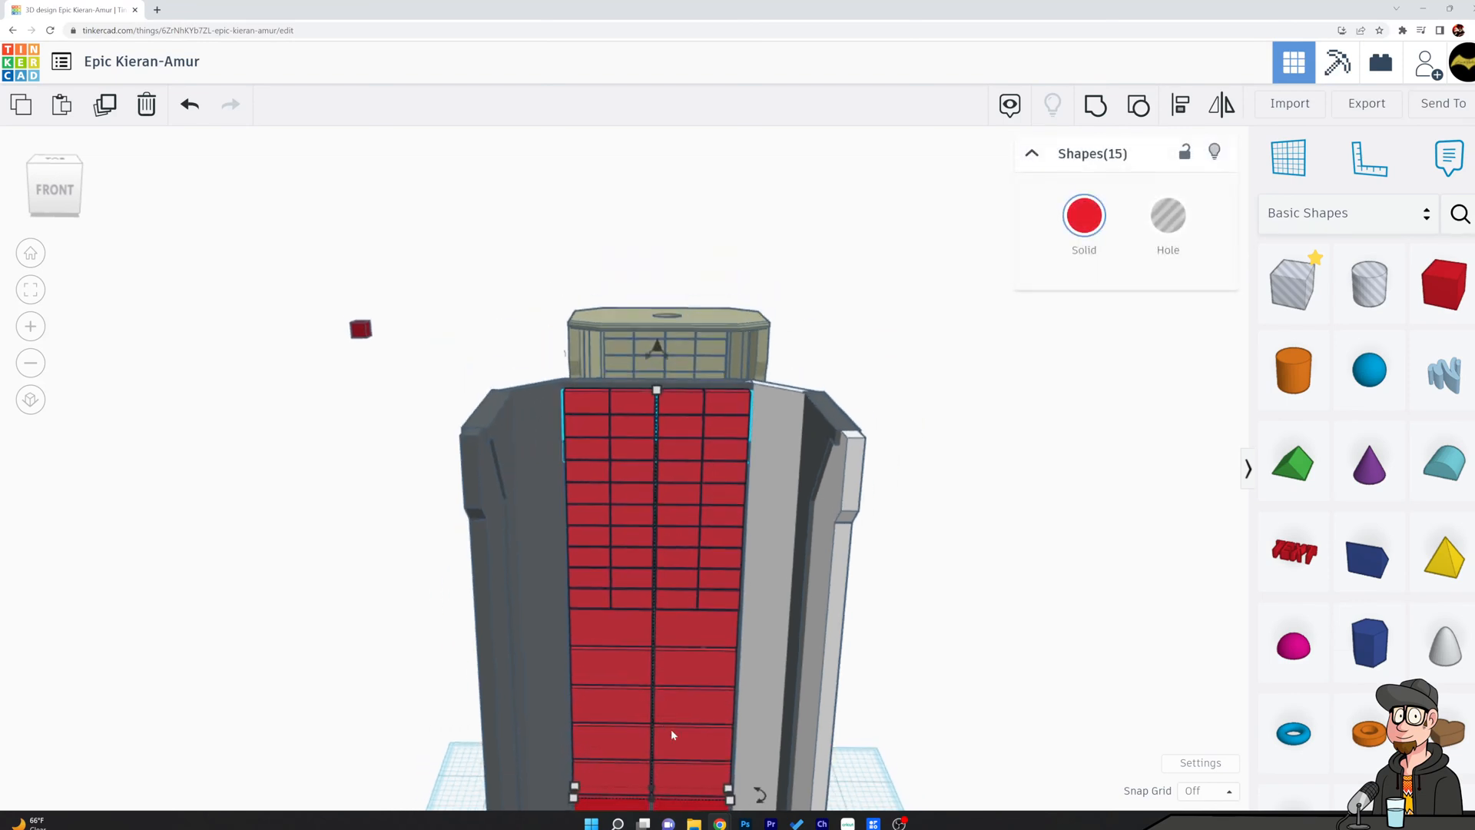
middle_drag(906, 643, 955, 417)
shift+click(645, 599)
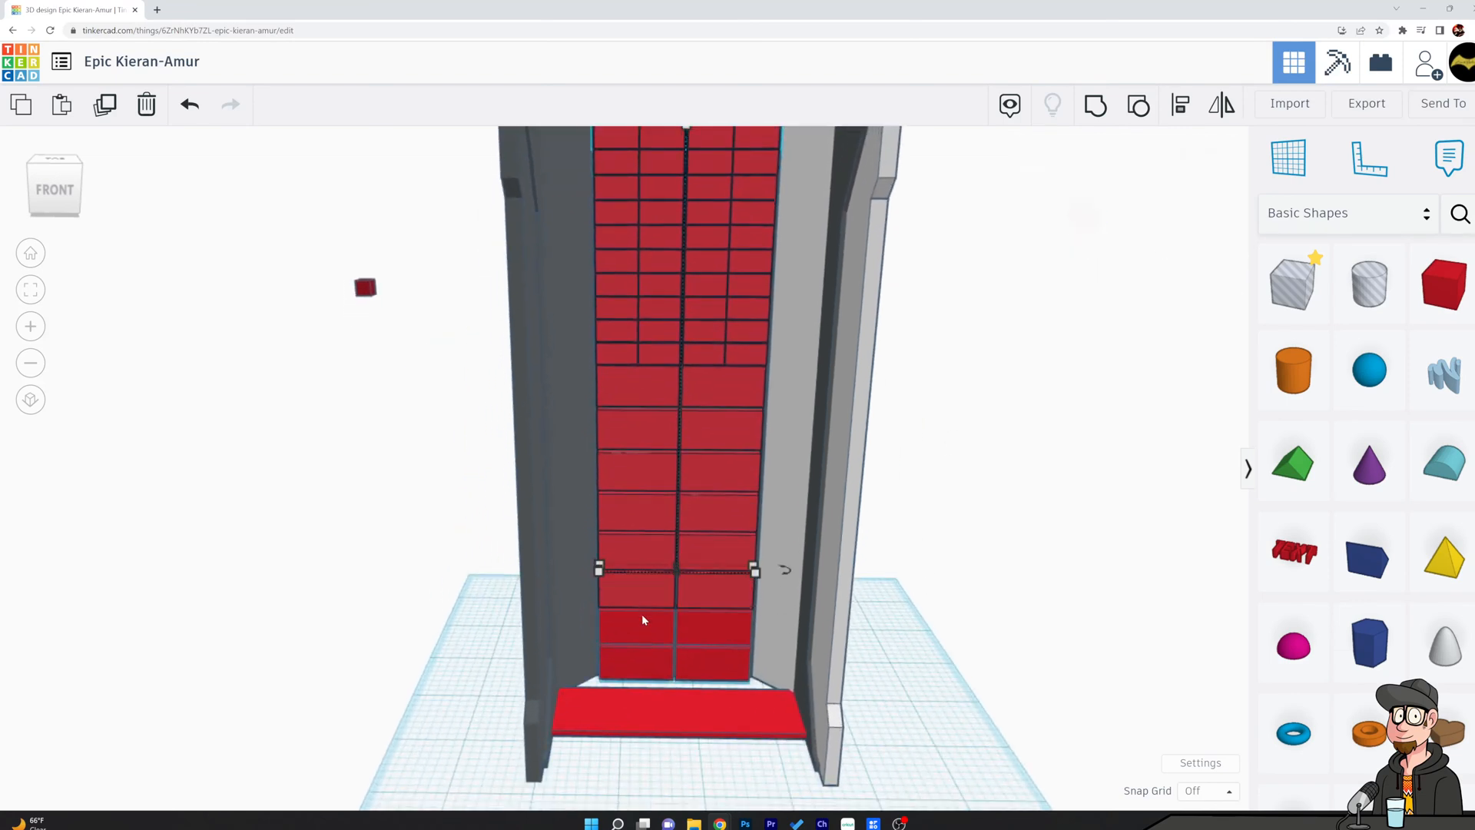
shift+click(643, 633)
shift+click(644, 649)
shift+click(681, 655)
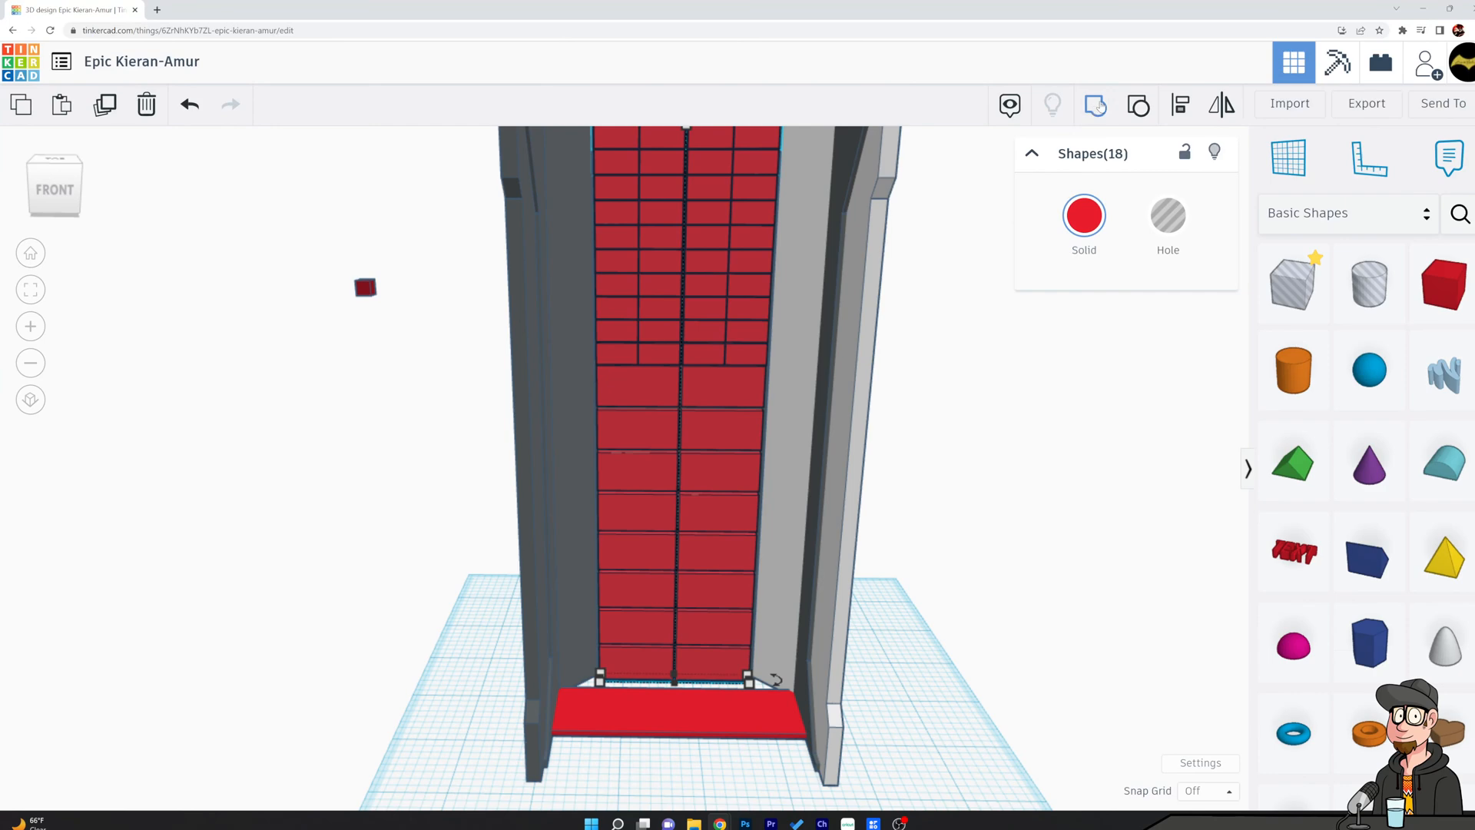
key(ctrl+g)
Pull the grouped block wall out of the chamber and examine its stepped profile from the side.
drag(735, 492, 1024, 553)
right_drag(1016, 501, 991, 475)
scroll(989, 474, down, 3)
right_drag(840, 430, 1168, 432)
scroll(563, 409, down, 1)
right_drag(564, 407, 856, 389)
middle_drag(856, 388, 1029, 323)
right_drag(1030, 322, 1137, 322)
right_drag(914, 518, 801, 610)
scroll(800, 612, up, 2)
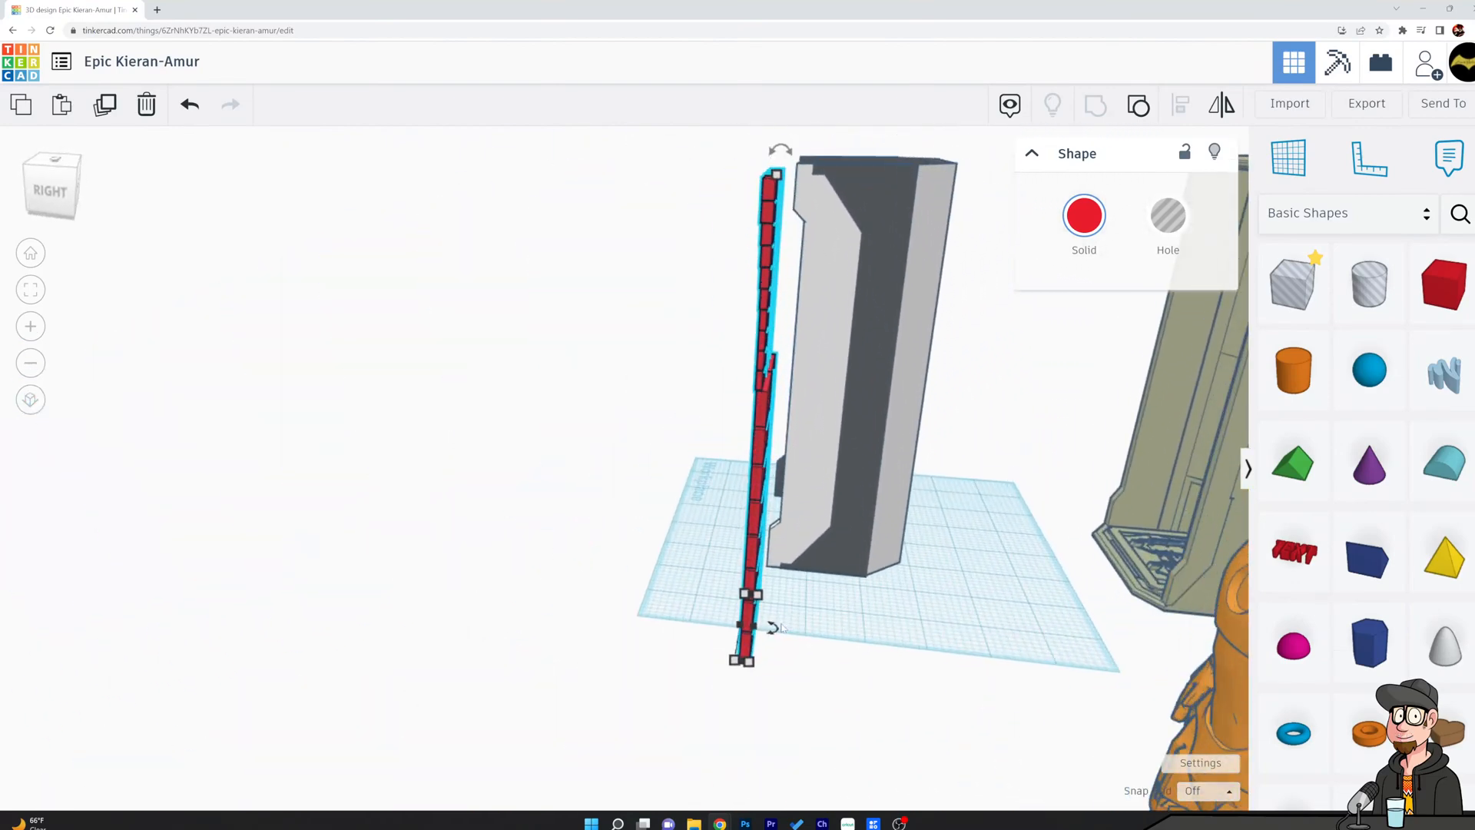
drag(759, 629, 768, 631)
Examine the separated block wall from the front and return it to its place inside the chamber.
click(689, 545)
right_drag(690, 546, 995, 549)
middle_drag(684, 473, 539, 507)
scroll(515, 491, up, 1)
right_drag(514, 490, 607, 534)
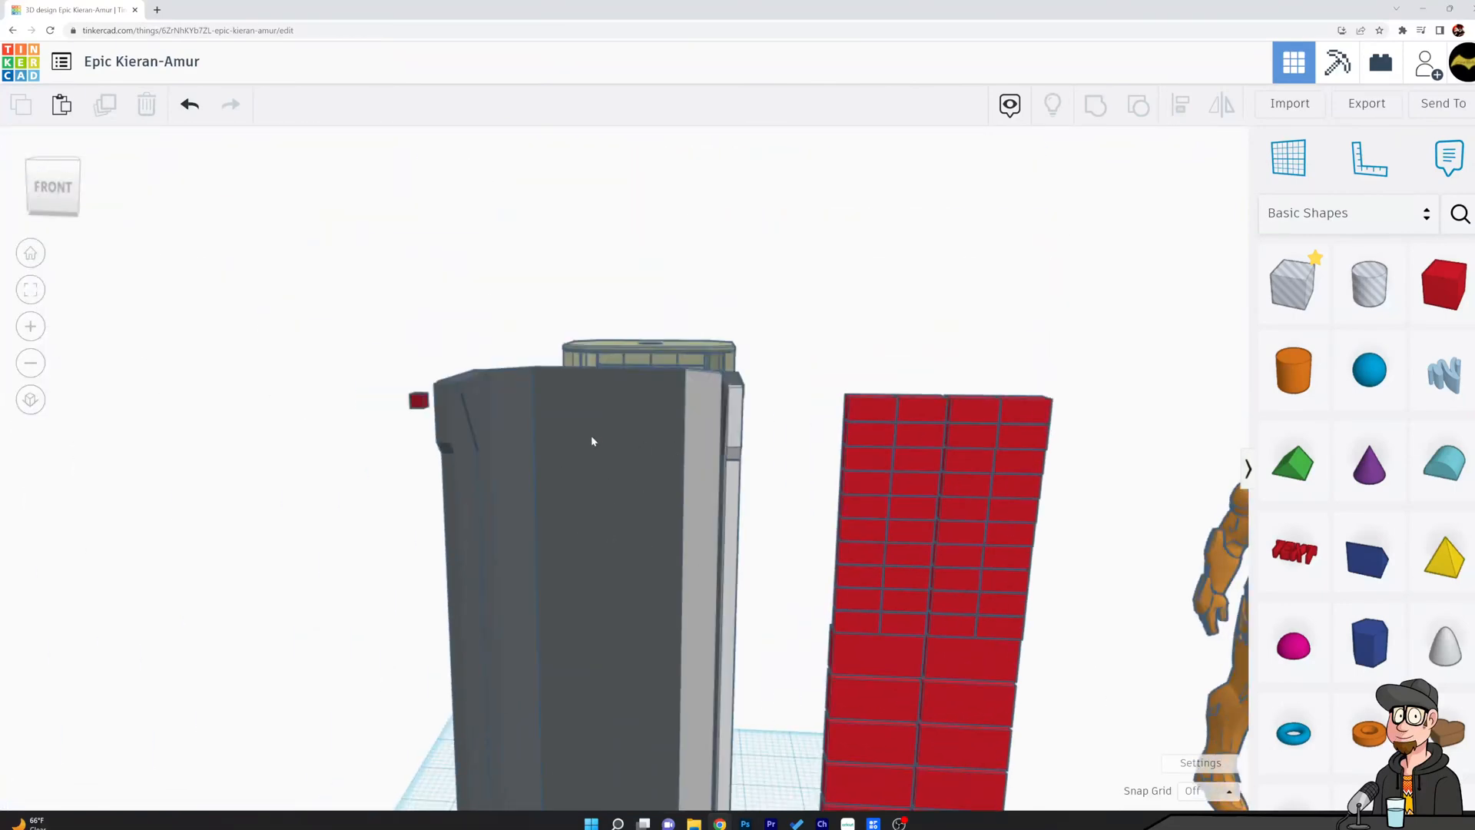
right_drag(916, 400, 931, 568)
drag(884, 615, 636, 492)
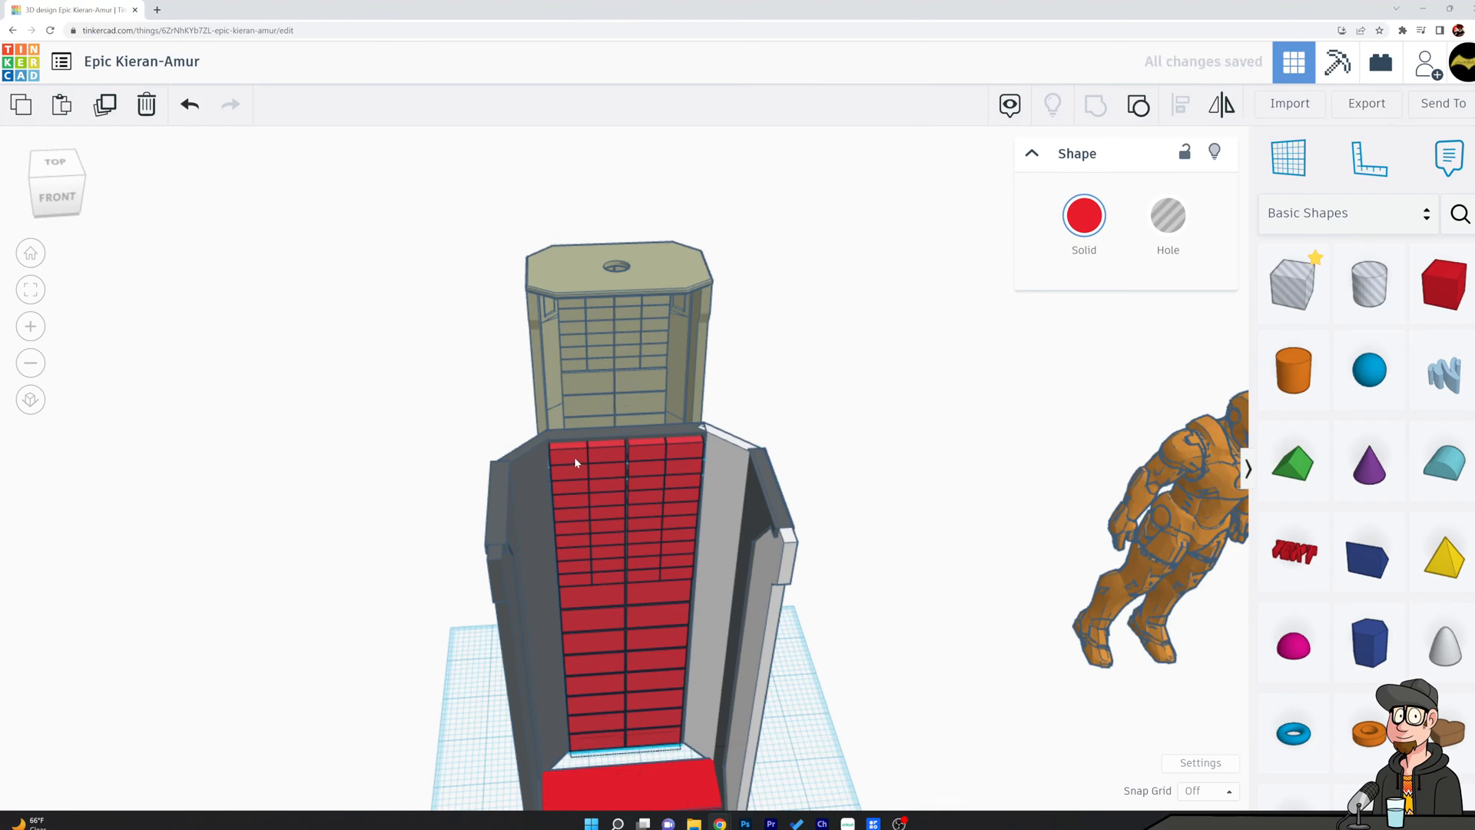
Align the grouped block wall with the chamber body, centred across the chamber's width.
shift+click(609, 441)
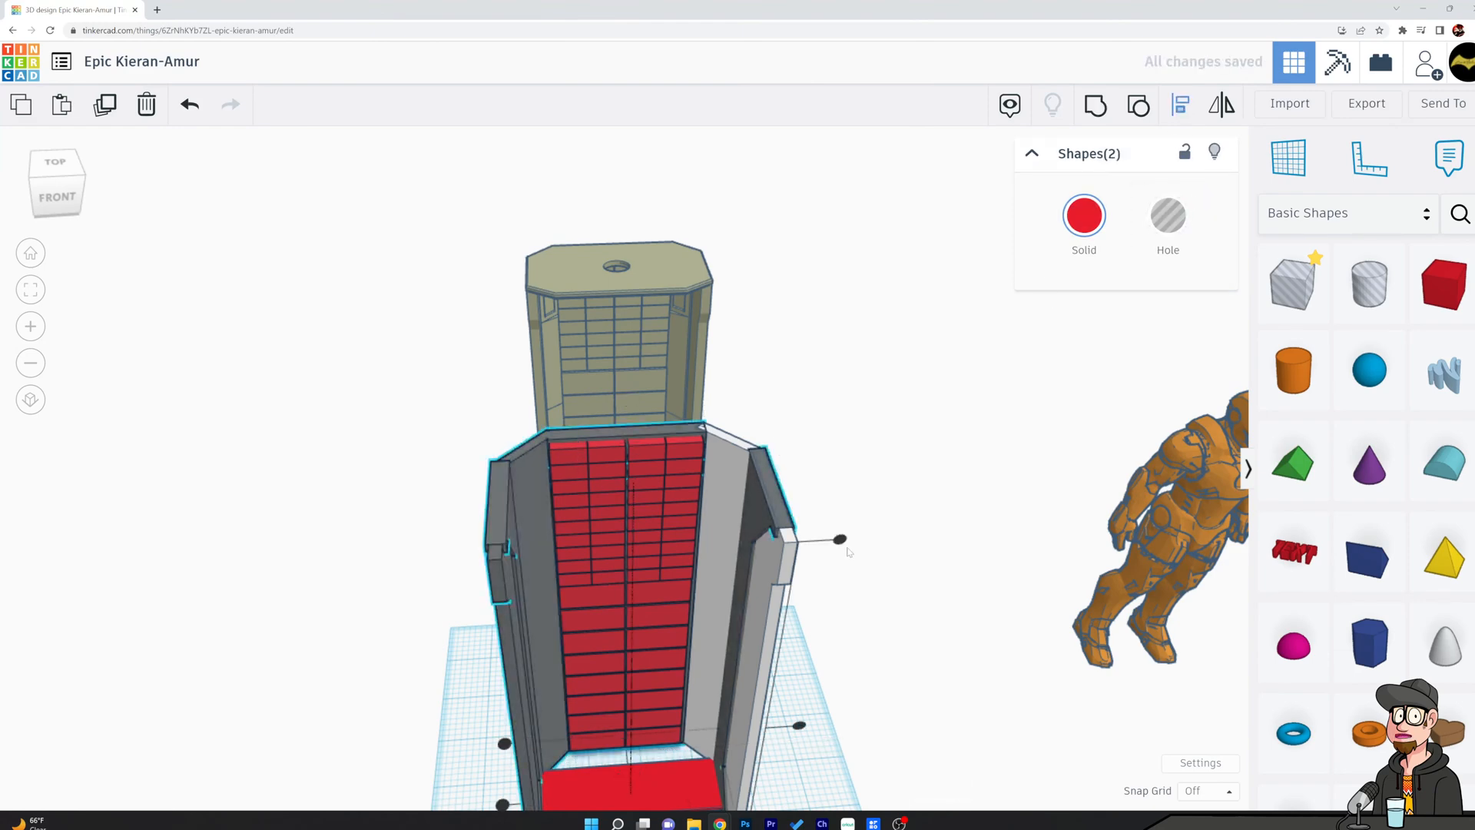
scroll(885, 506, down, 5)
middle_drag(872, 740, 788, 480)
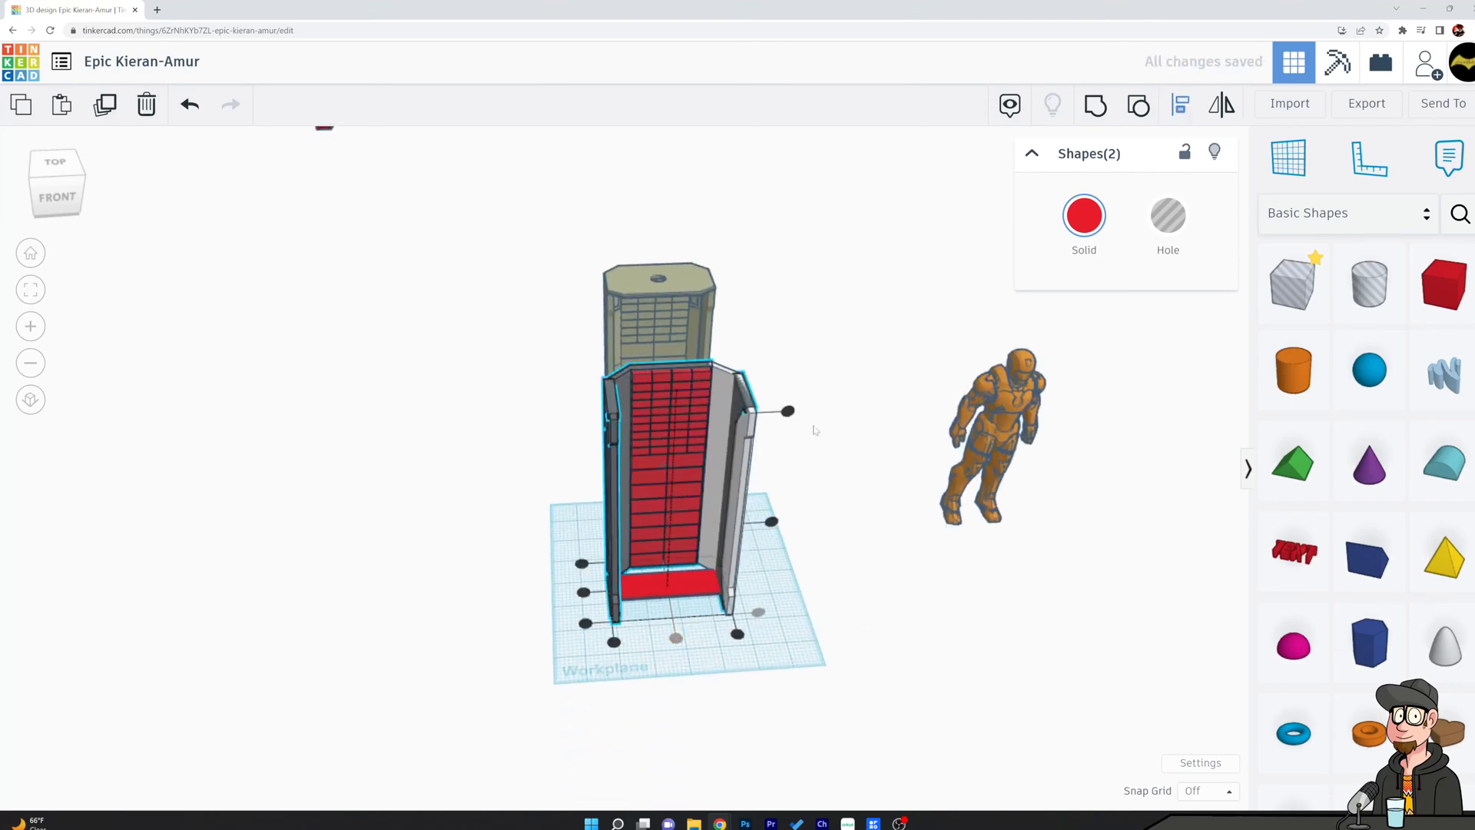
click(788, 479)
Examine how the grouped block wall sits against the chamber's back panel from the side and from above.
scroll(691, 581, up, 6)
right_drag(899, 480, 1329, 515)
click(682, 283)
right_drag(620, 396, 557, 416)
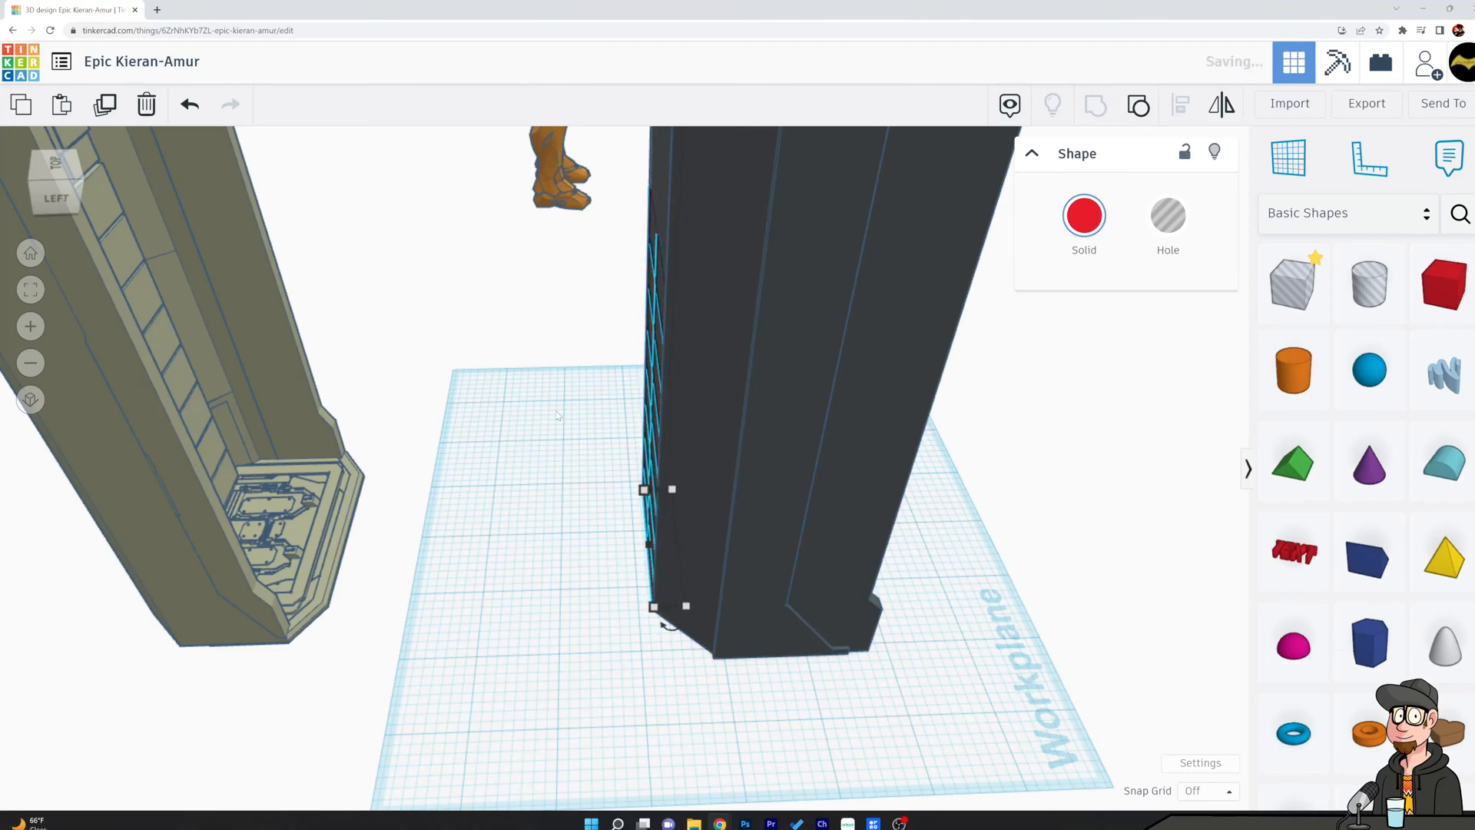
click(550, 423)
right_drag(551, 422, 593, 367)
click(574, 332)
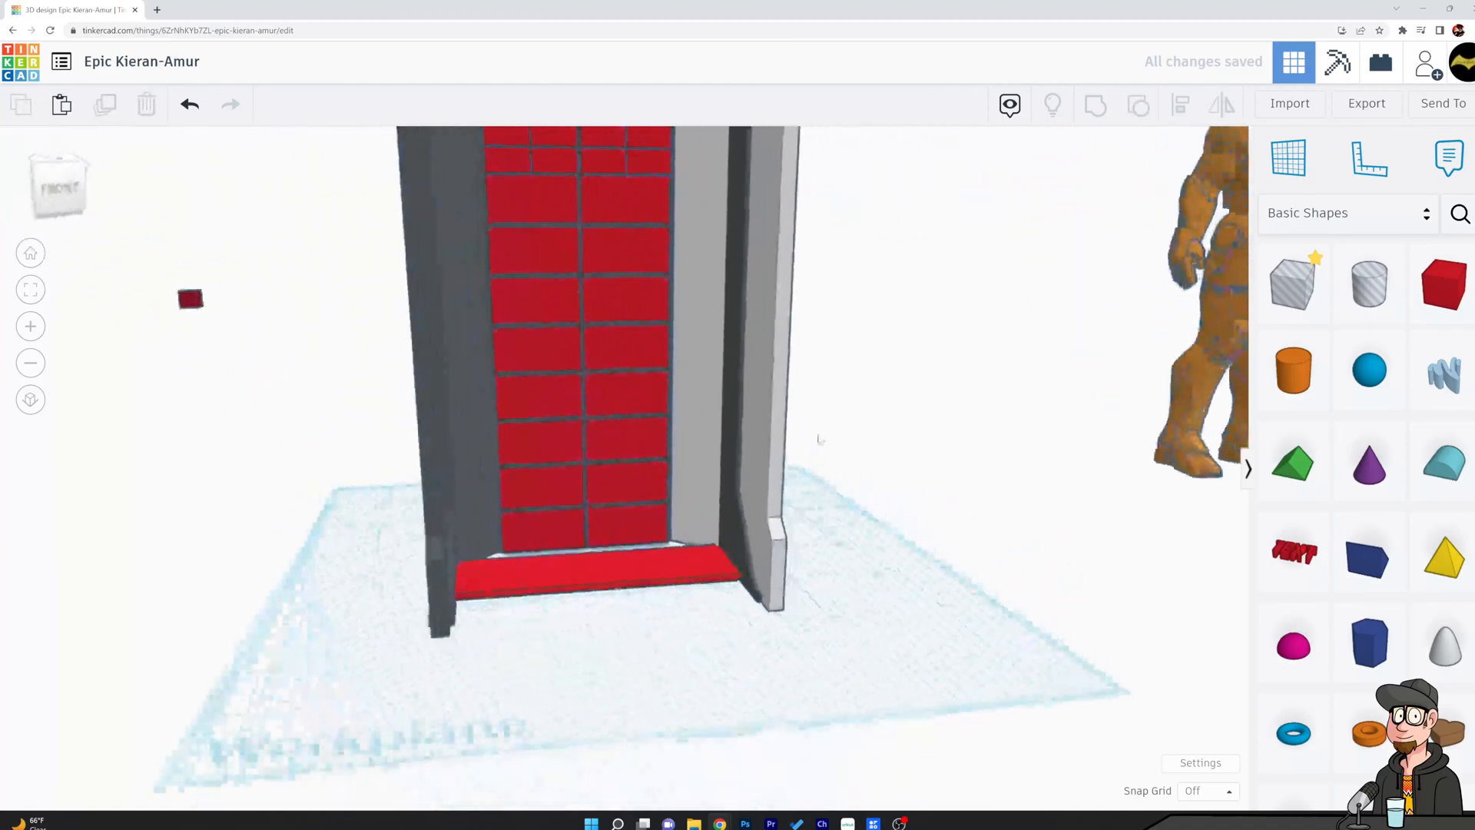
right_drag(819, 437, 816, 443)
middle_drag(1010, 423, 1118, 776)
right_drag(1050, 516, 978, 616)
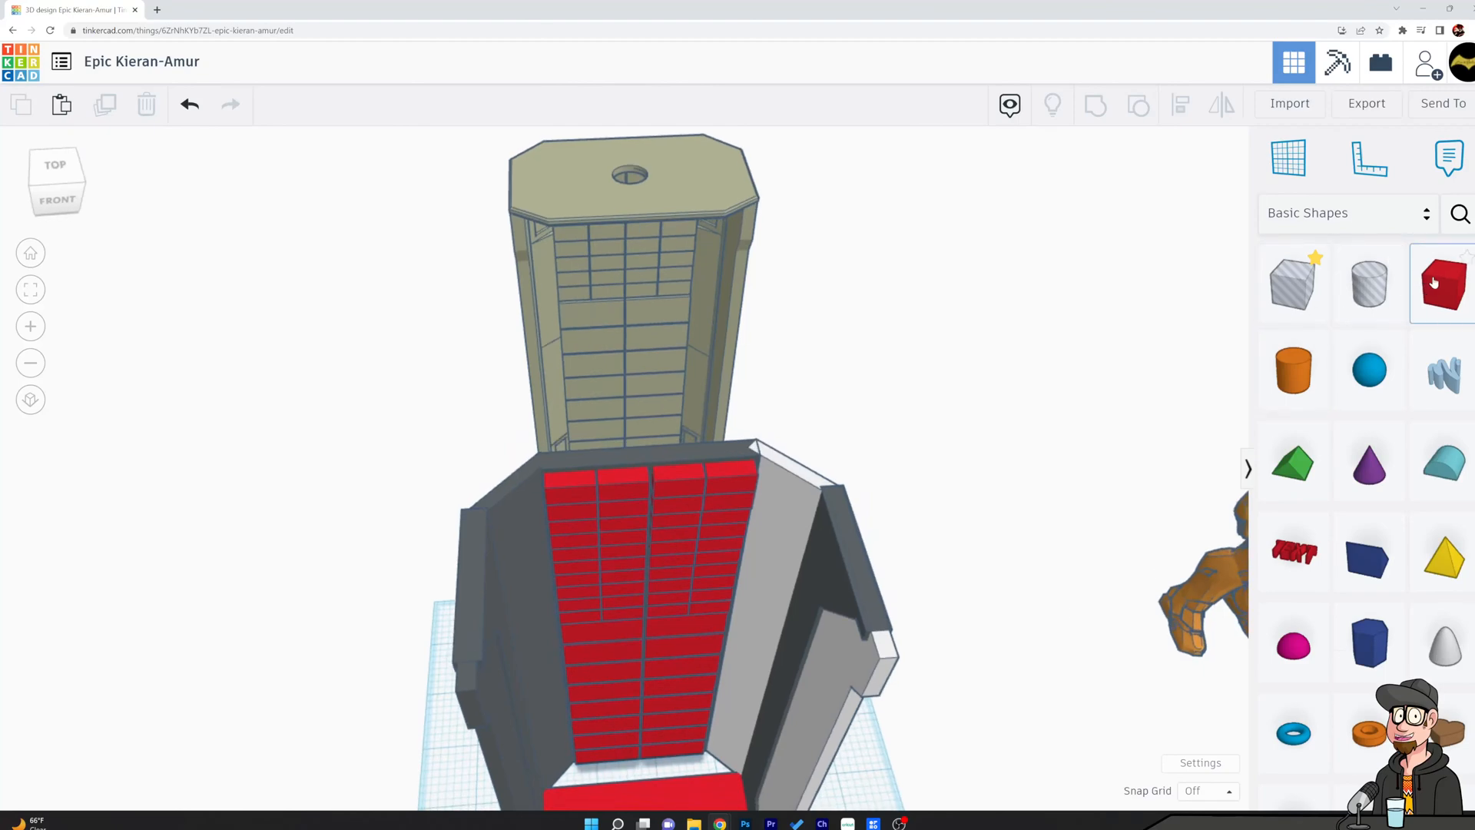
Group the two grey halves of the chamber shell into one shape.
click(792, 523)
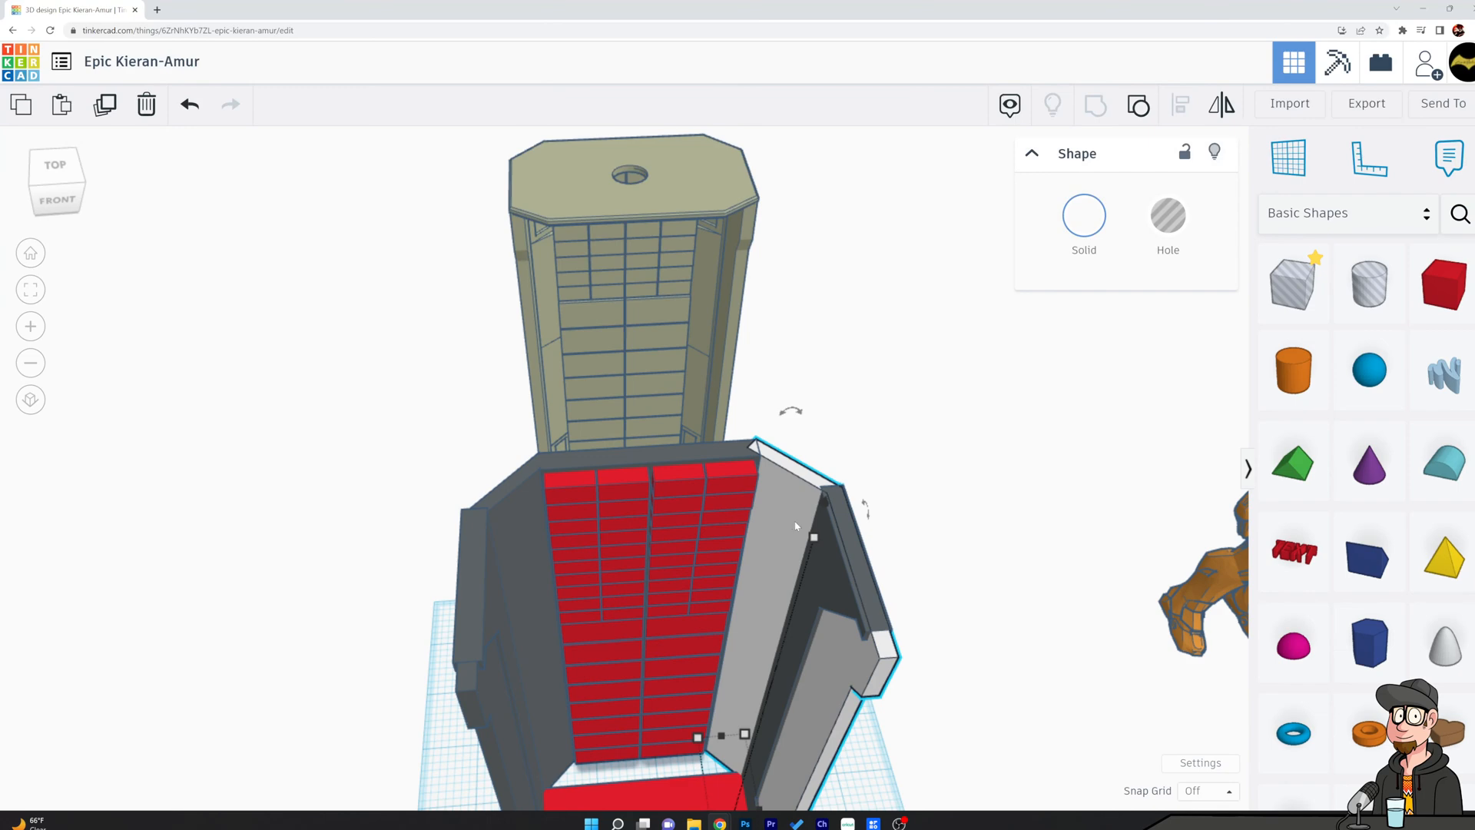
shift+click(850, 537)
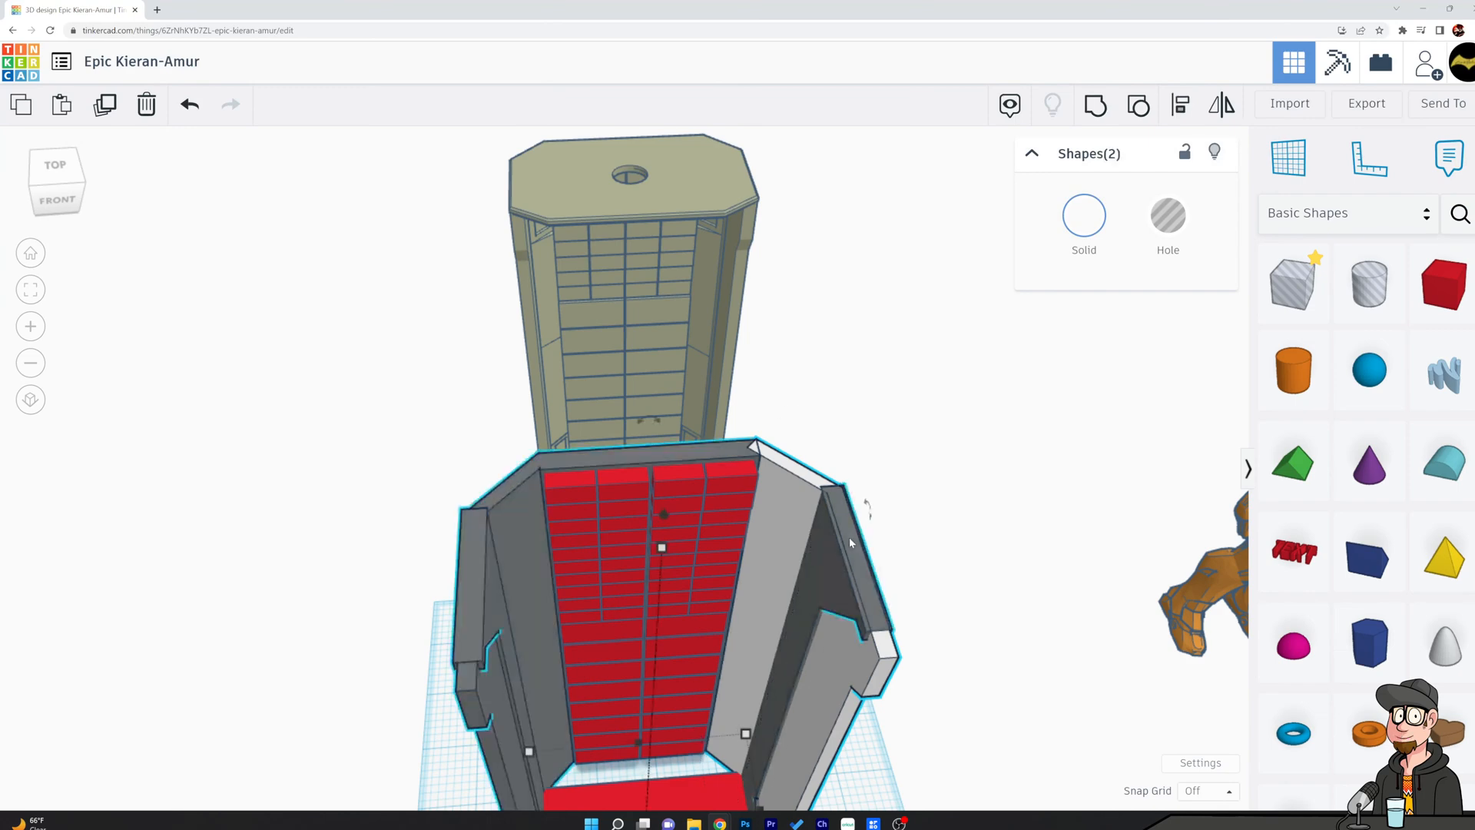
click(1096, 106)
click(998, 546)
right_drag(1007, 565, 986, 484)
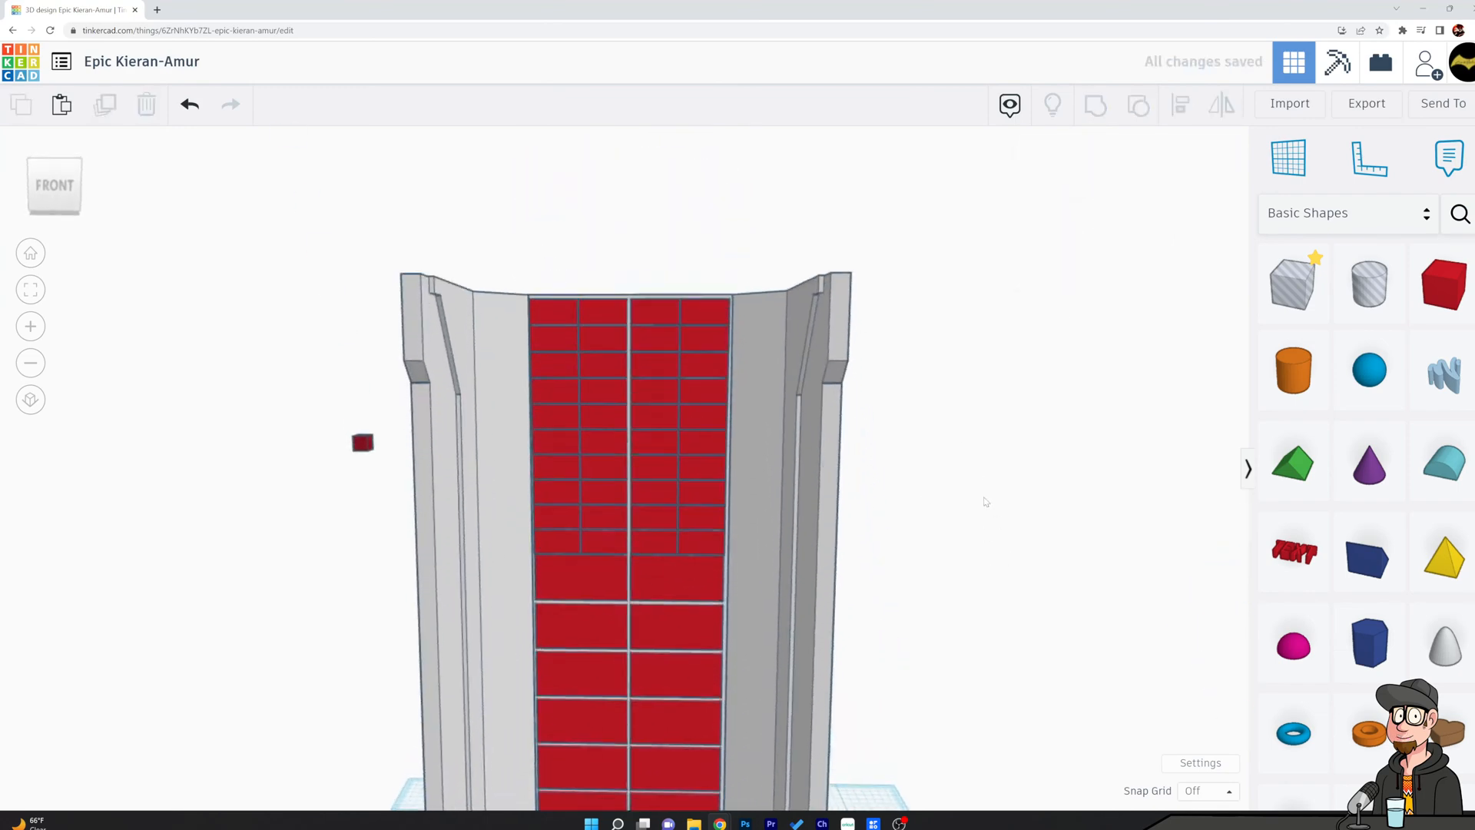
Stretch the red floor box toward the front and back until it is about 3.54 mm deep.
scroll(980, 570, down, 5)
right_drag(1028, 616, 961, 527)
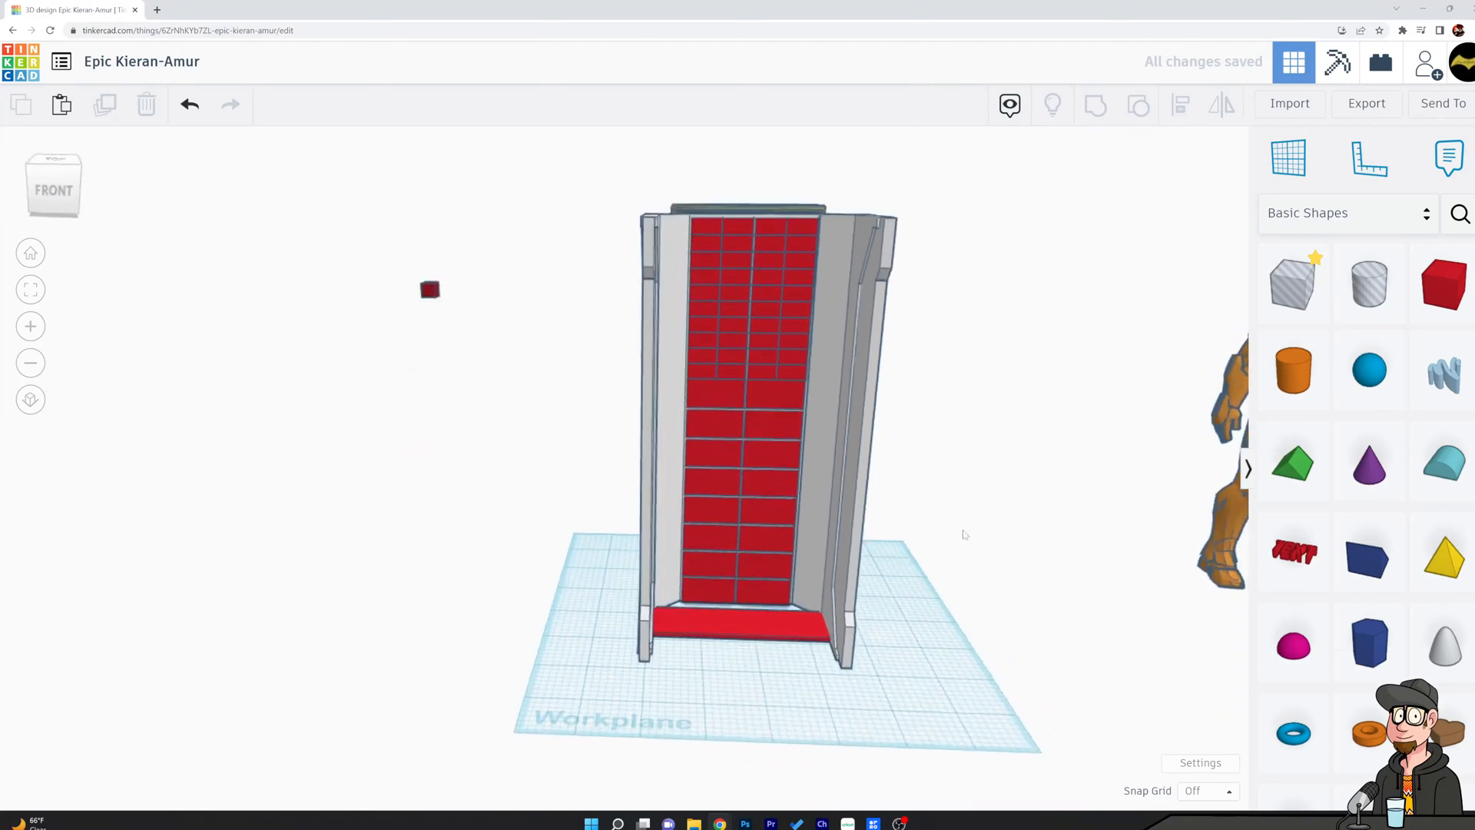
scroll(966, 568, up, 3)
click(720, 623)
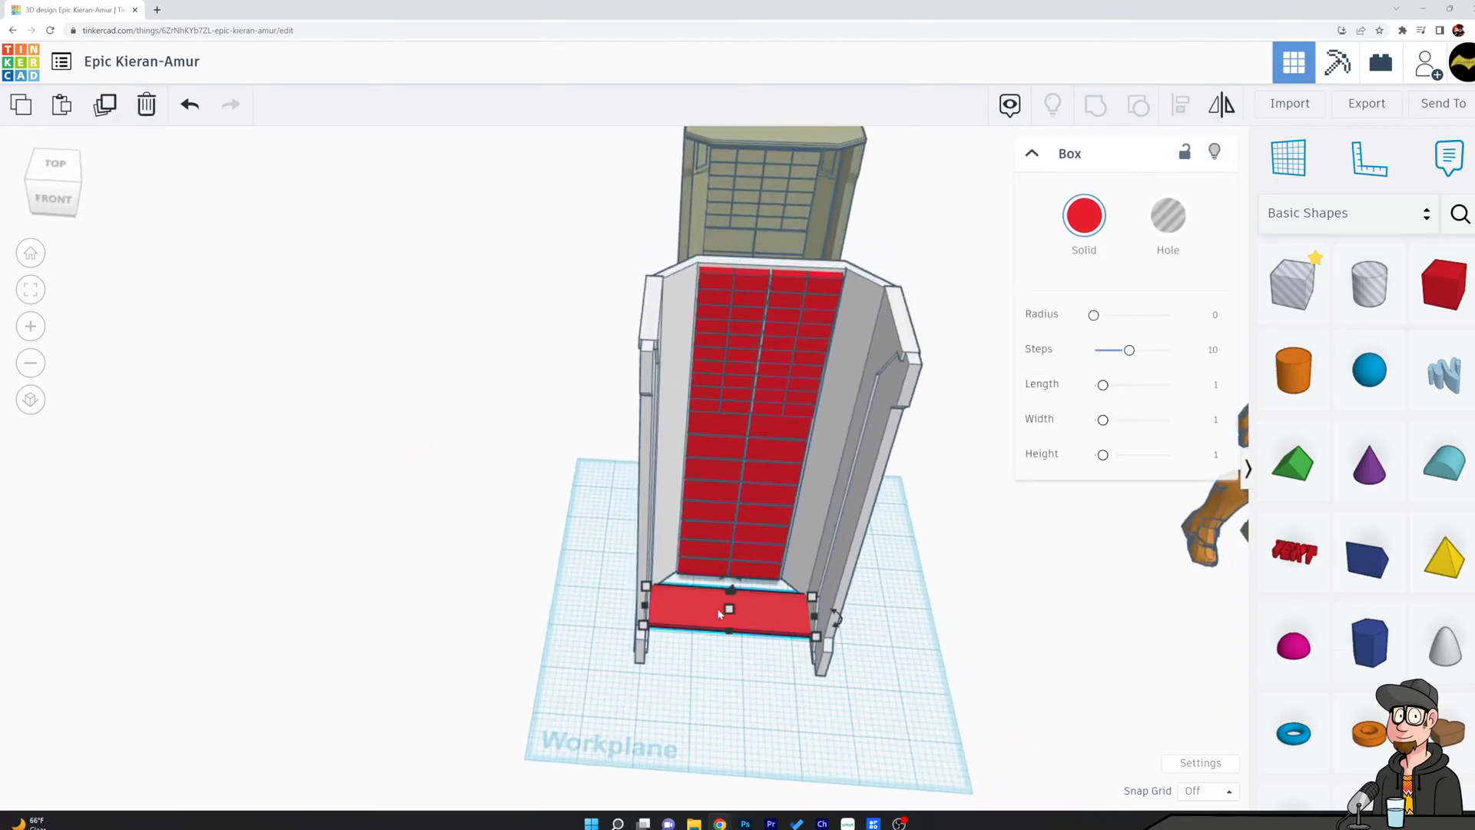
drag(729, 645, 730, 665)
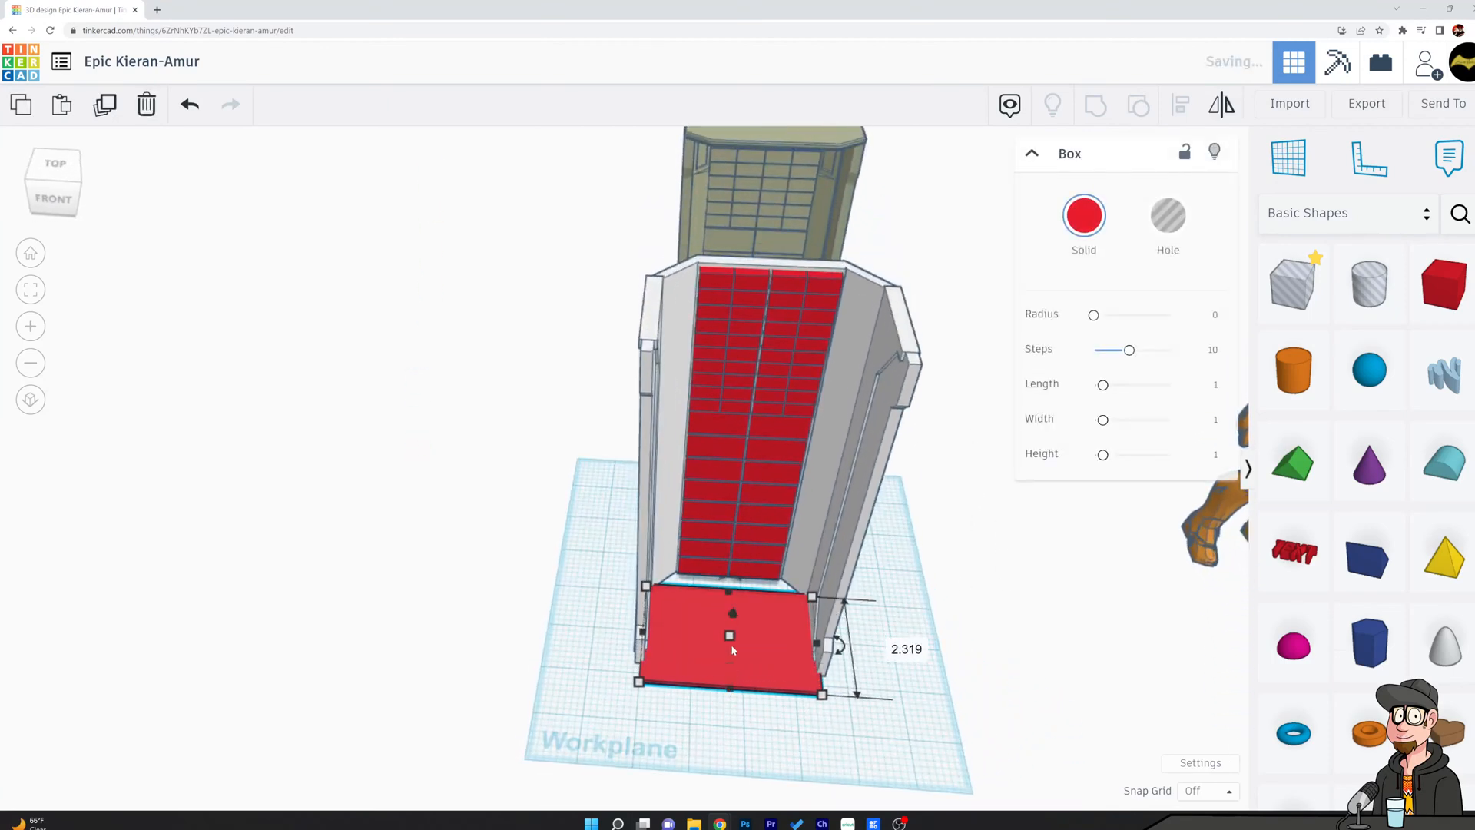
drag(727, 592, 722, 552)
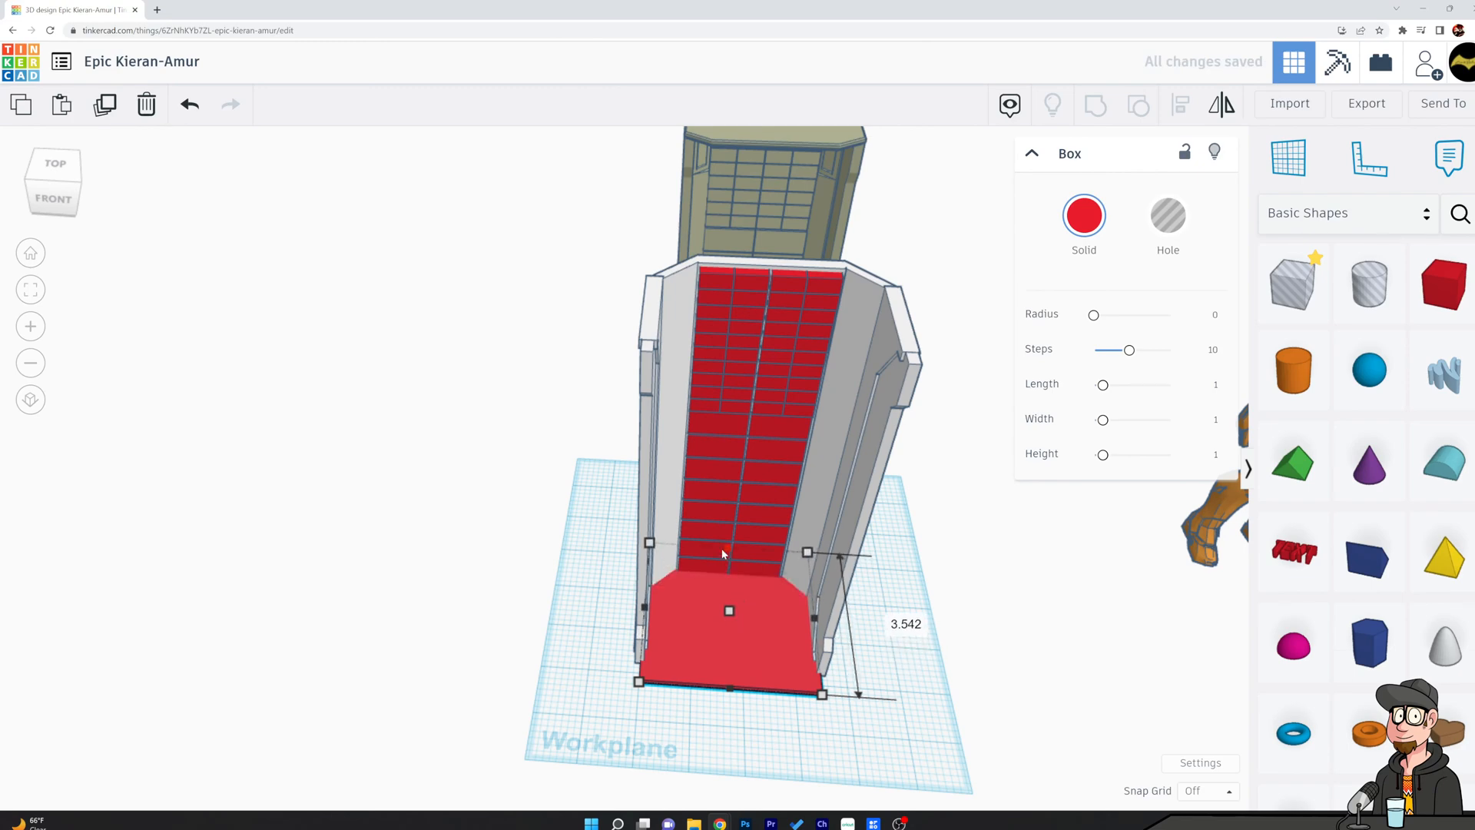
Widen the floor box past both side walls of the chamber to about 3.84 mm.
right_drag(563, 613, 853, 580)
scroll(752, 641, up, 4)
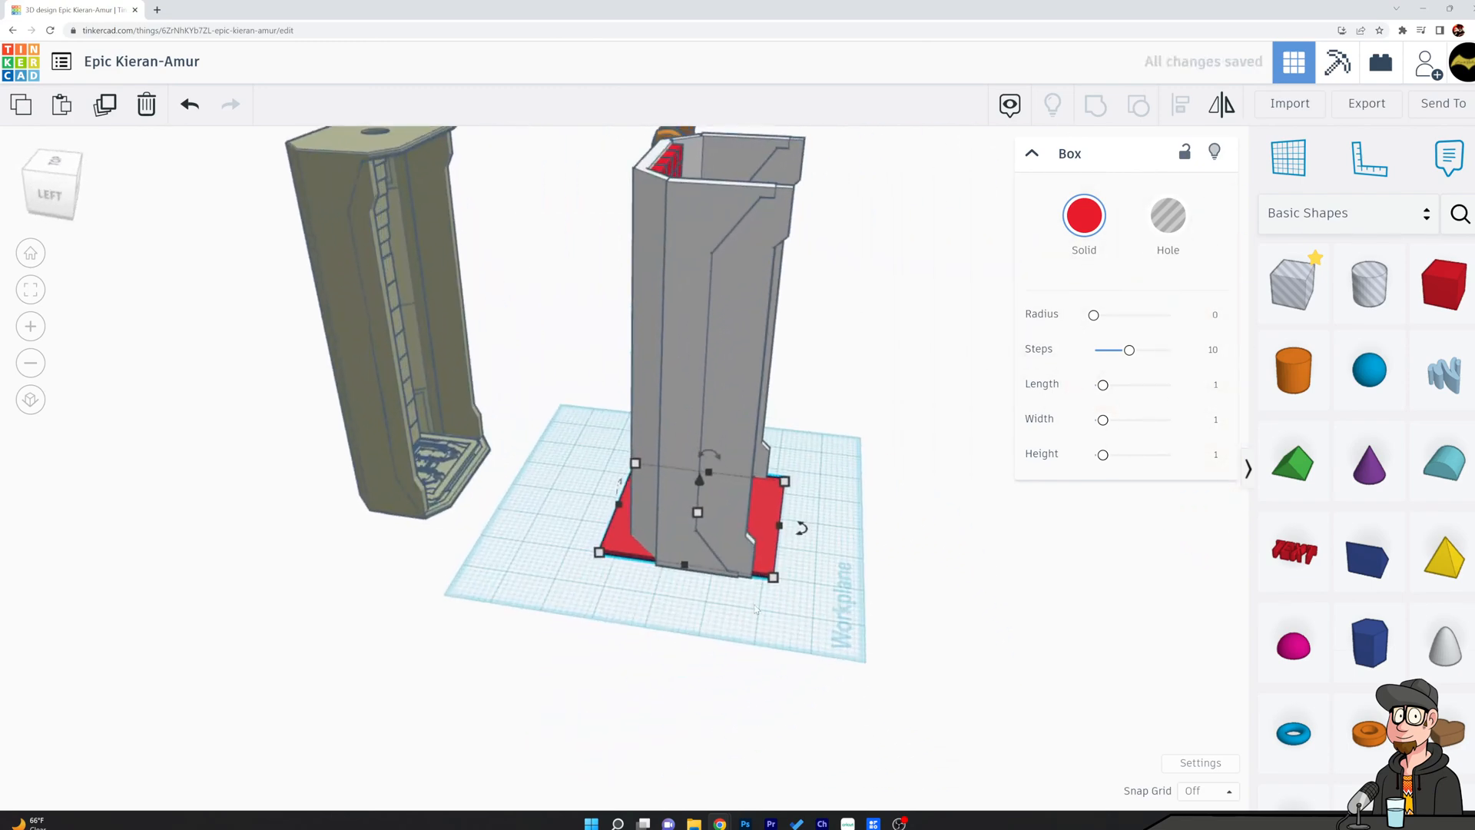
scroll(752, 641, up, 3)
right_drag(834, 513, 553, 526)
drag(717, 524, 698, 523)
middle_drag(1128, 611, 630, 567)
right_drag(814, 582, 703, 573)
drag(856, 600, 879, 609)
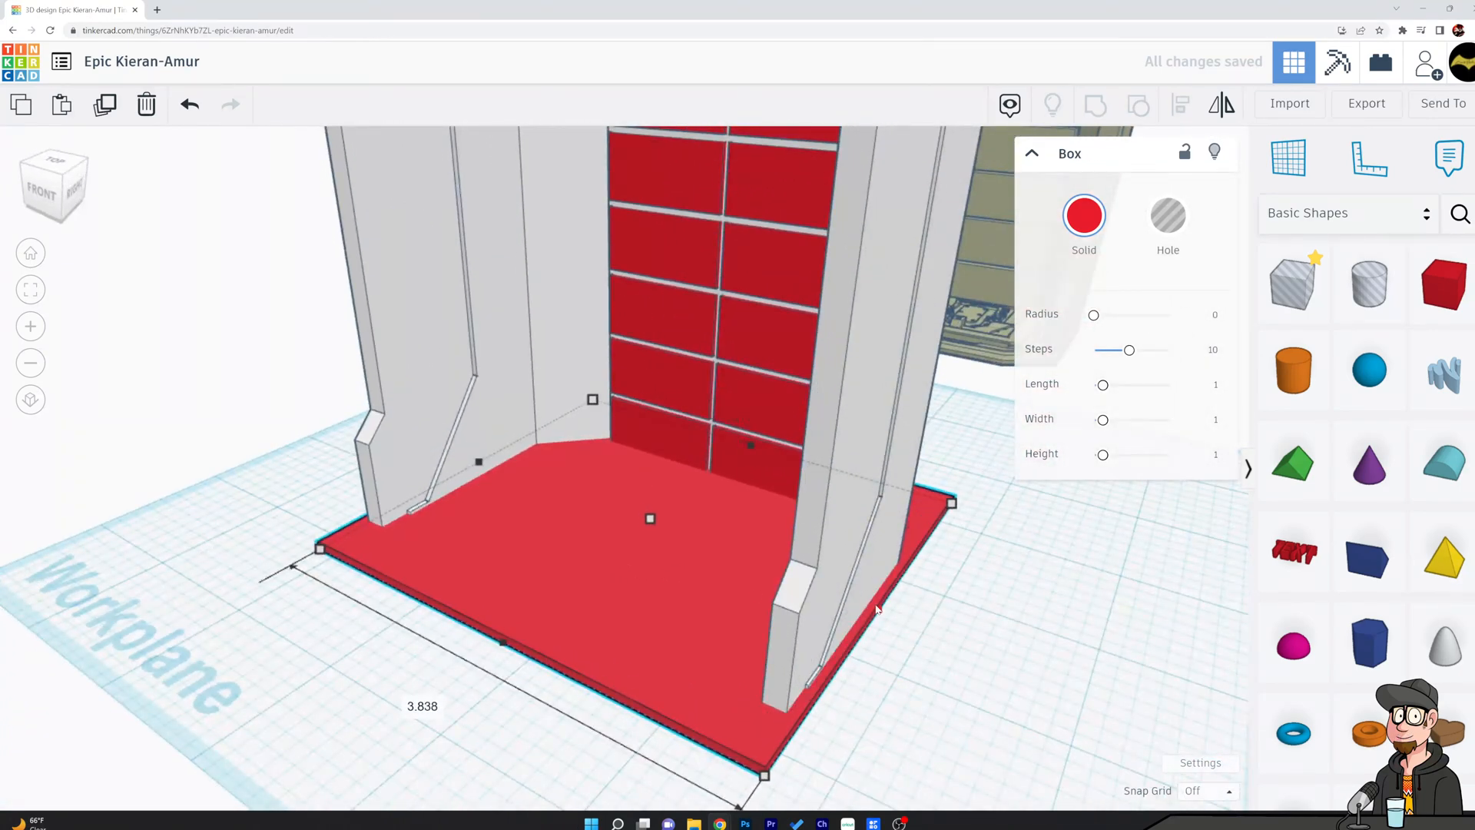
Subtract a hole copy of the chamber shell from the floor box, keeping the solid shell in place.
right_drag(969, 648, 938, 543)
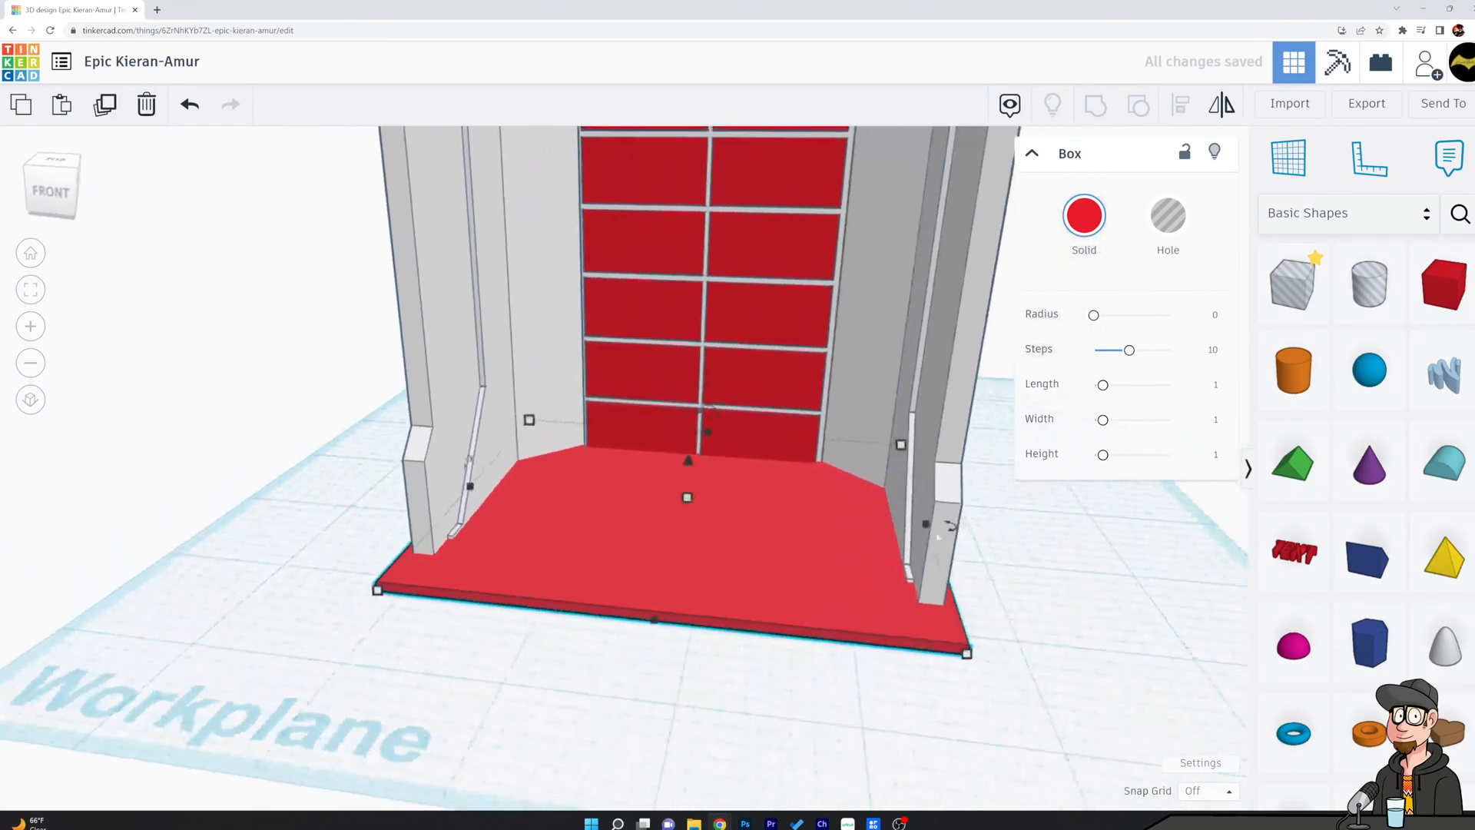
click(958, 437)
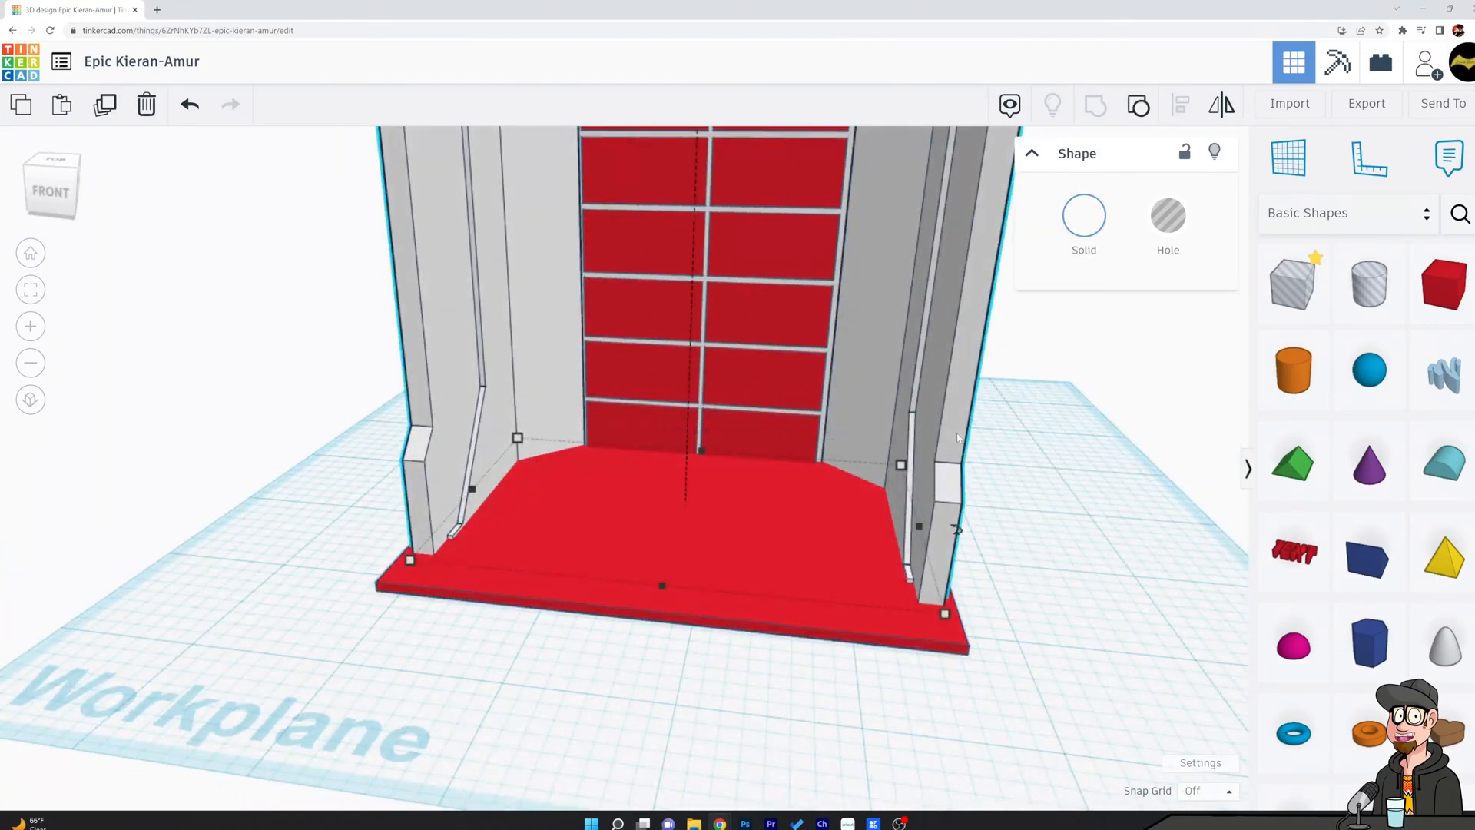
click(1172, 219)
shift+click(819, 576)
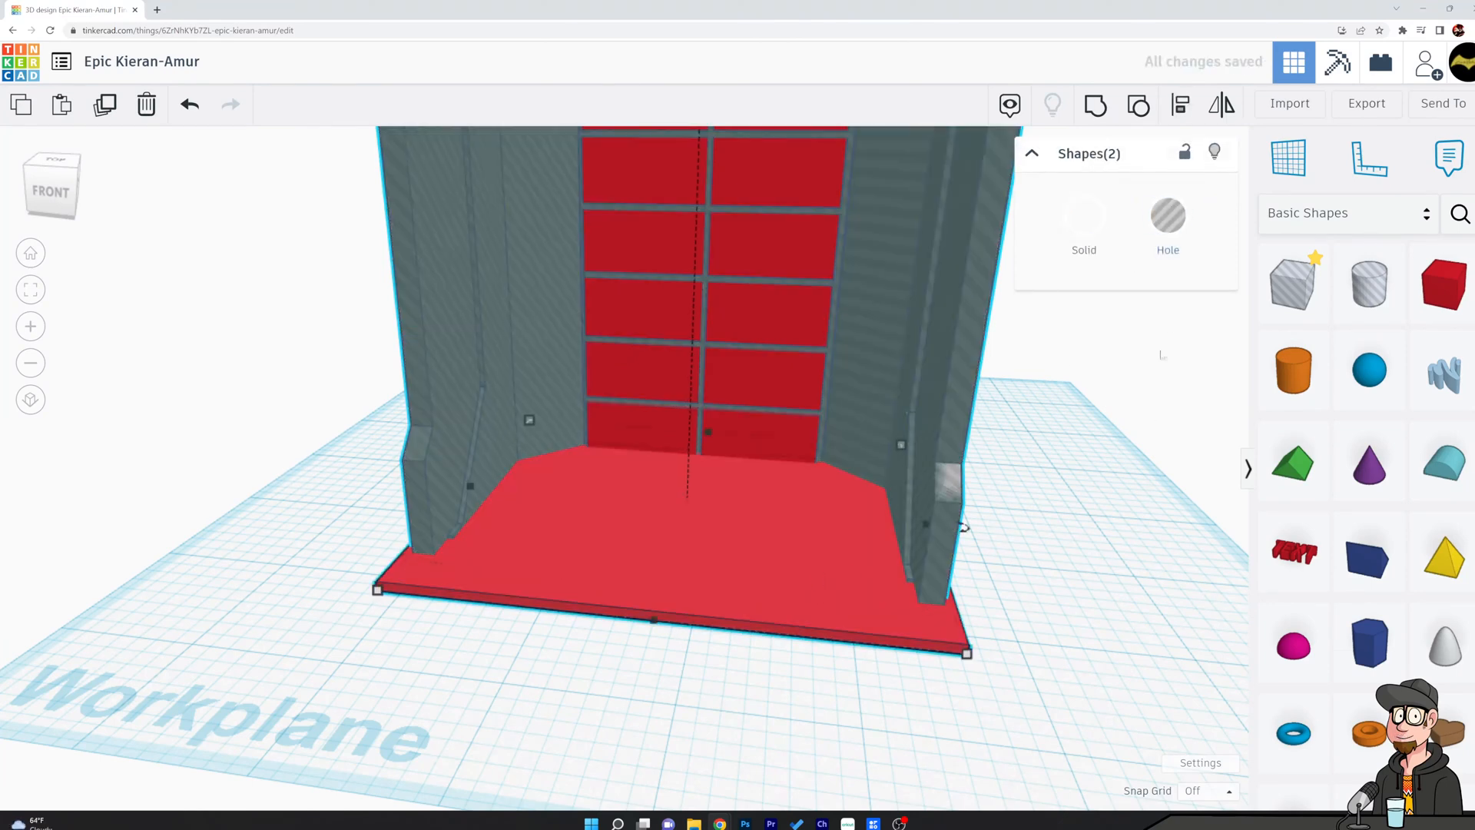
click(1107, 116)
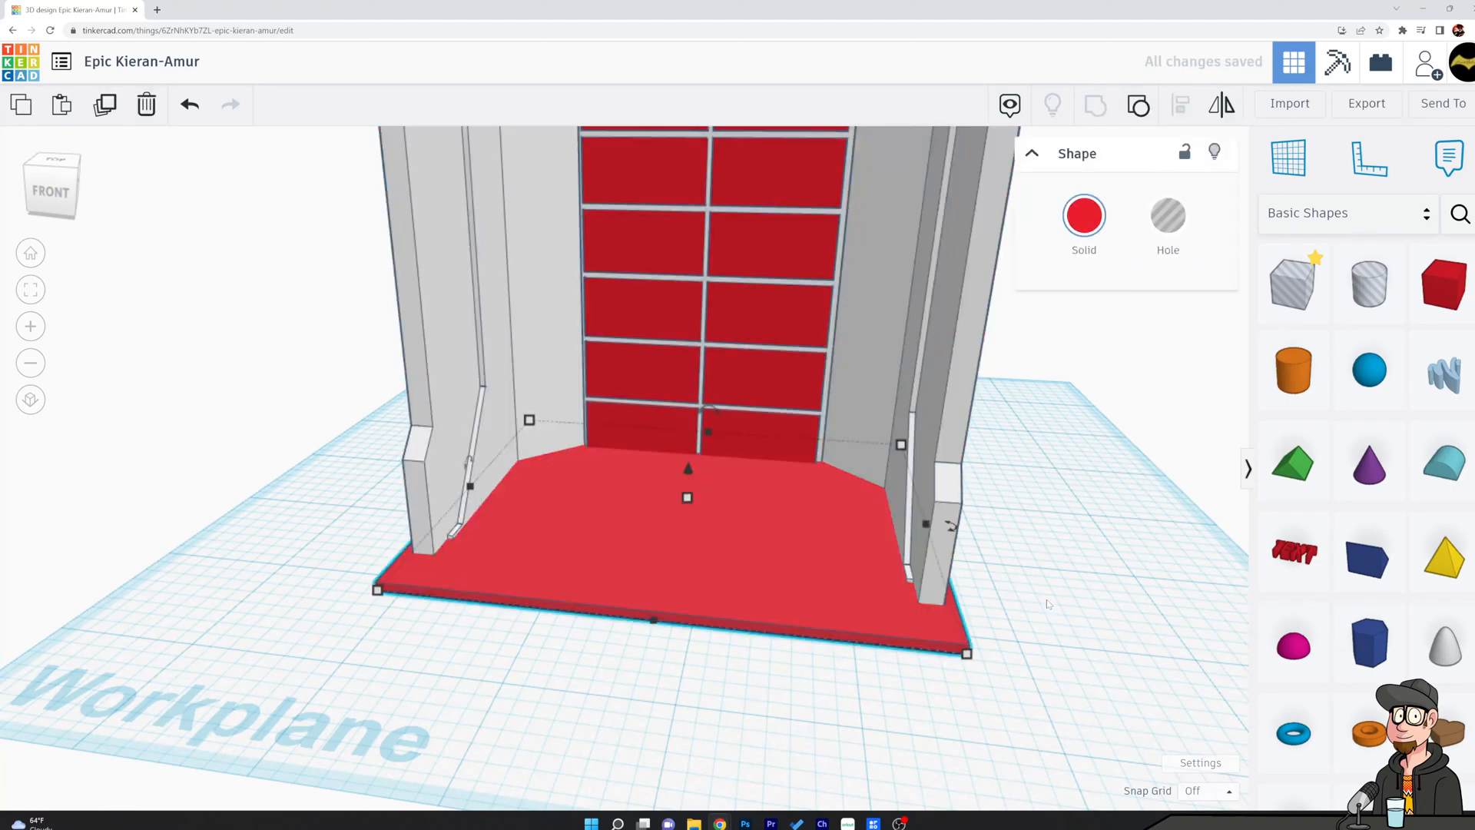
Move the cut floor plate out beside the chamber and examine the slots left by the shell.
drag(736, 559, 1185, 654)
scroll(806, 689, down, 5)
middle_drag(1038, 603, 822, 552)
right_drag(859, 580, 879, 652)
scroll(883, 651, up, 5)
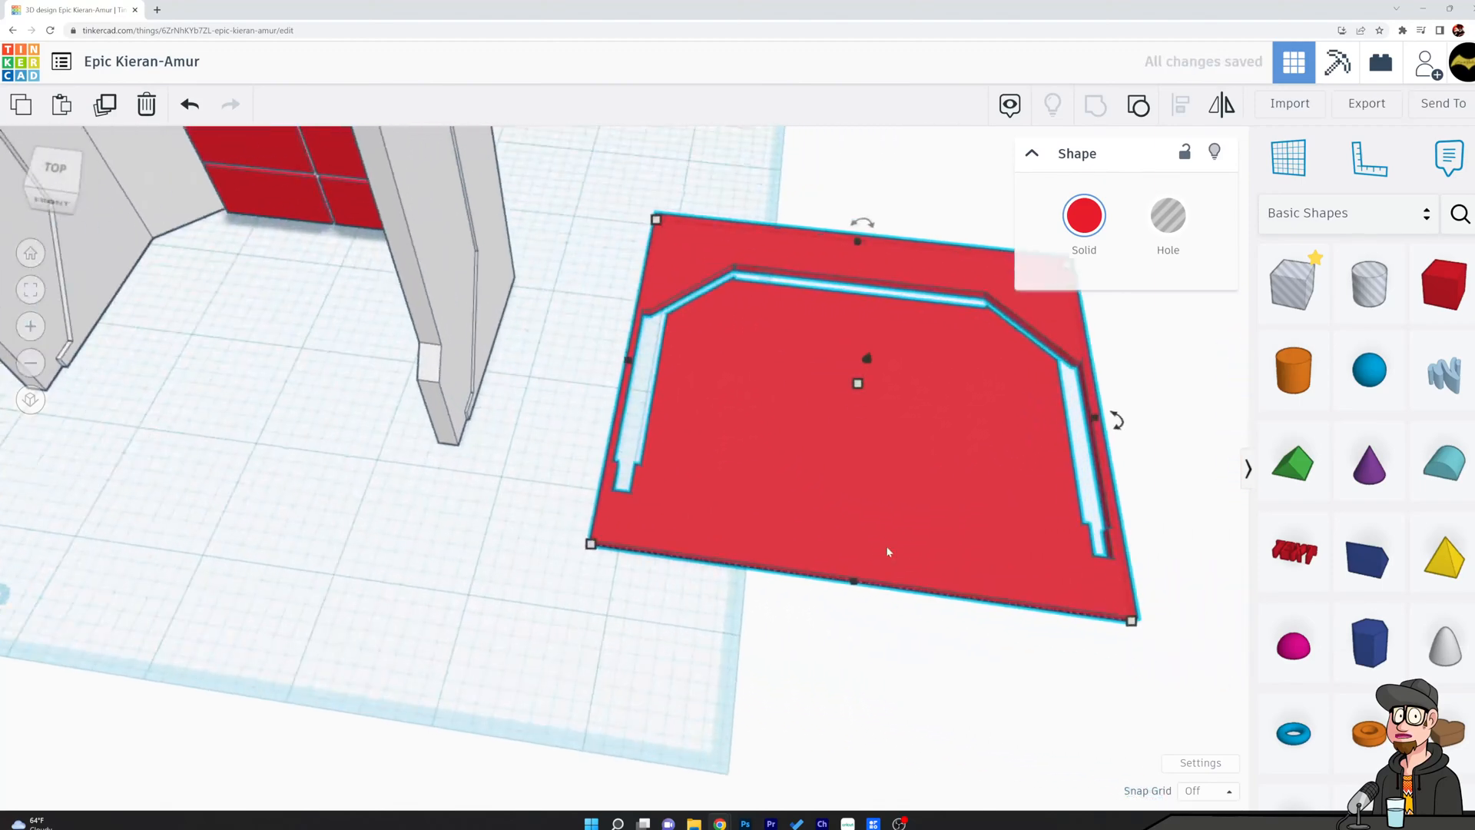
middle_drag(889, 560, 835, 682)
Trim the strip behind the floor plate's rear slot with a hole box about 4.58 mm wide.
drag(1293, 282, 1080, 396)
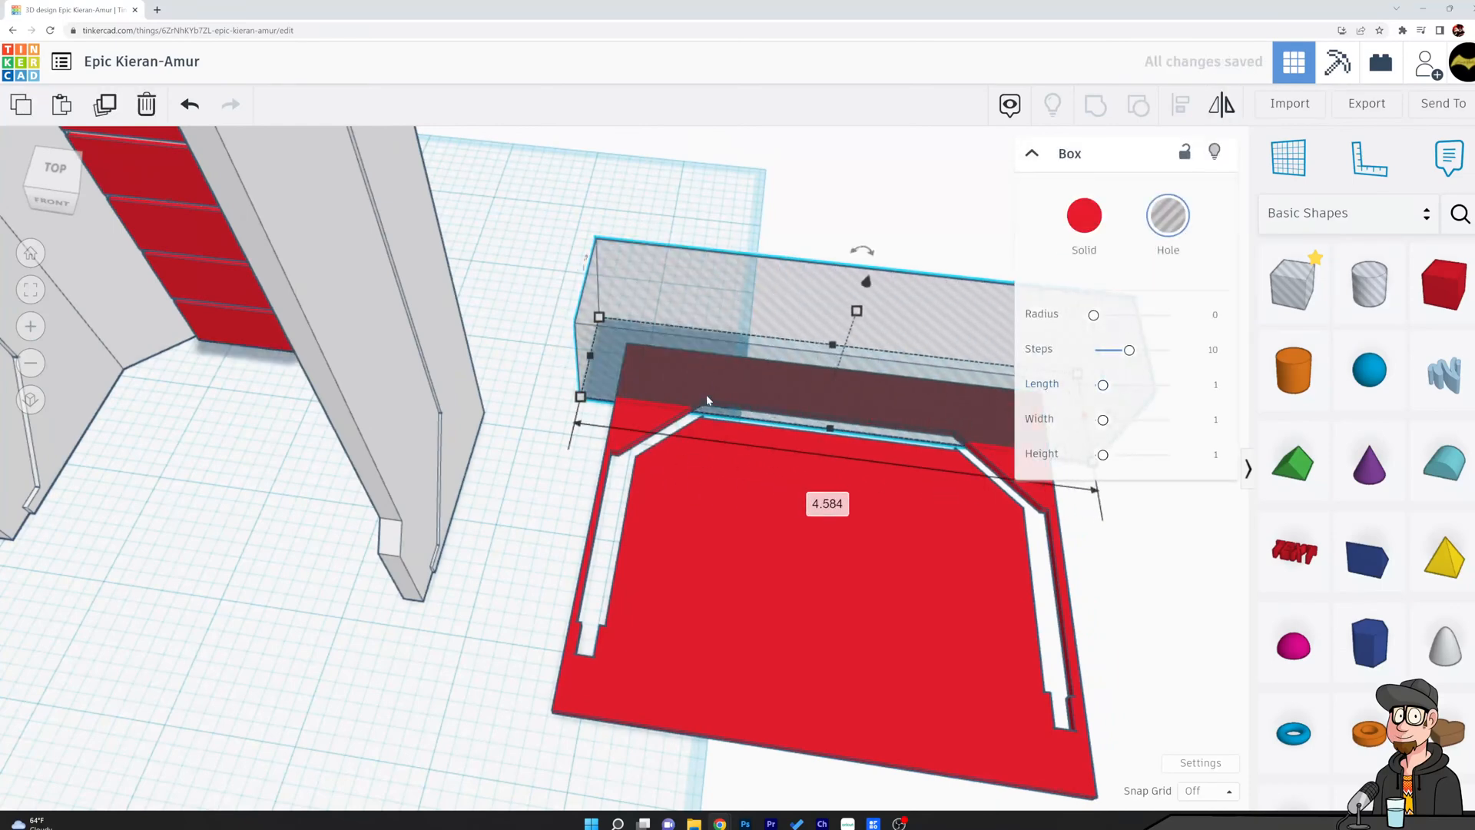
drag(833, 431, 835, 431)
middle_drag(822, 572, 547, 549)
shift+click(685, 511)
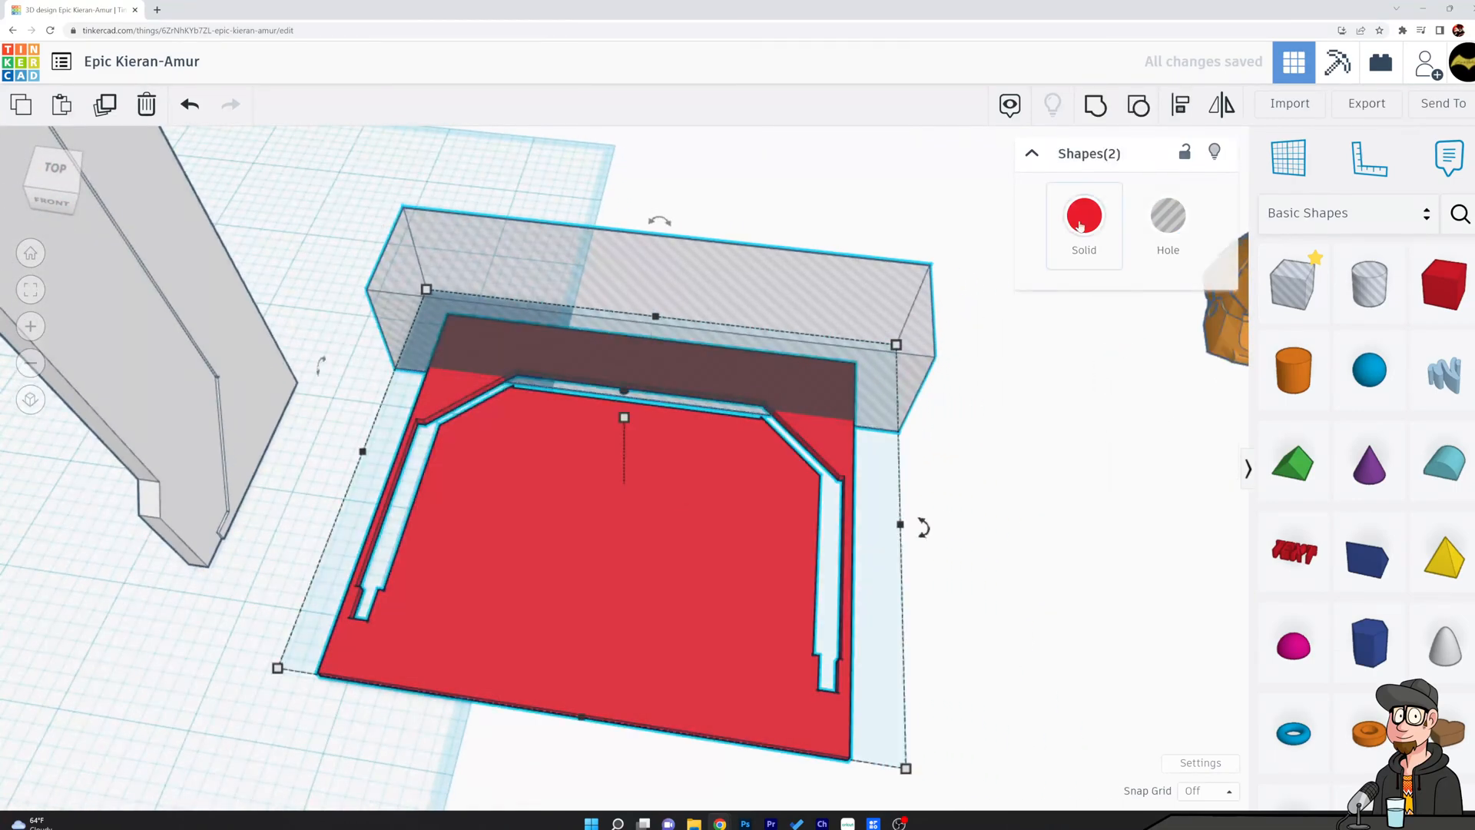
click(1091, 121)
click(925, 497)
Cut the excess strip off the floor plate's right side with a hole box about 3.14 mm long.
click(1285, 288)
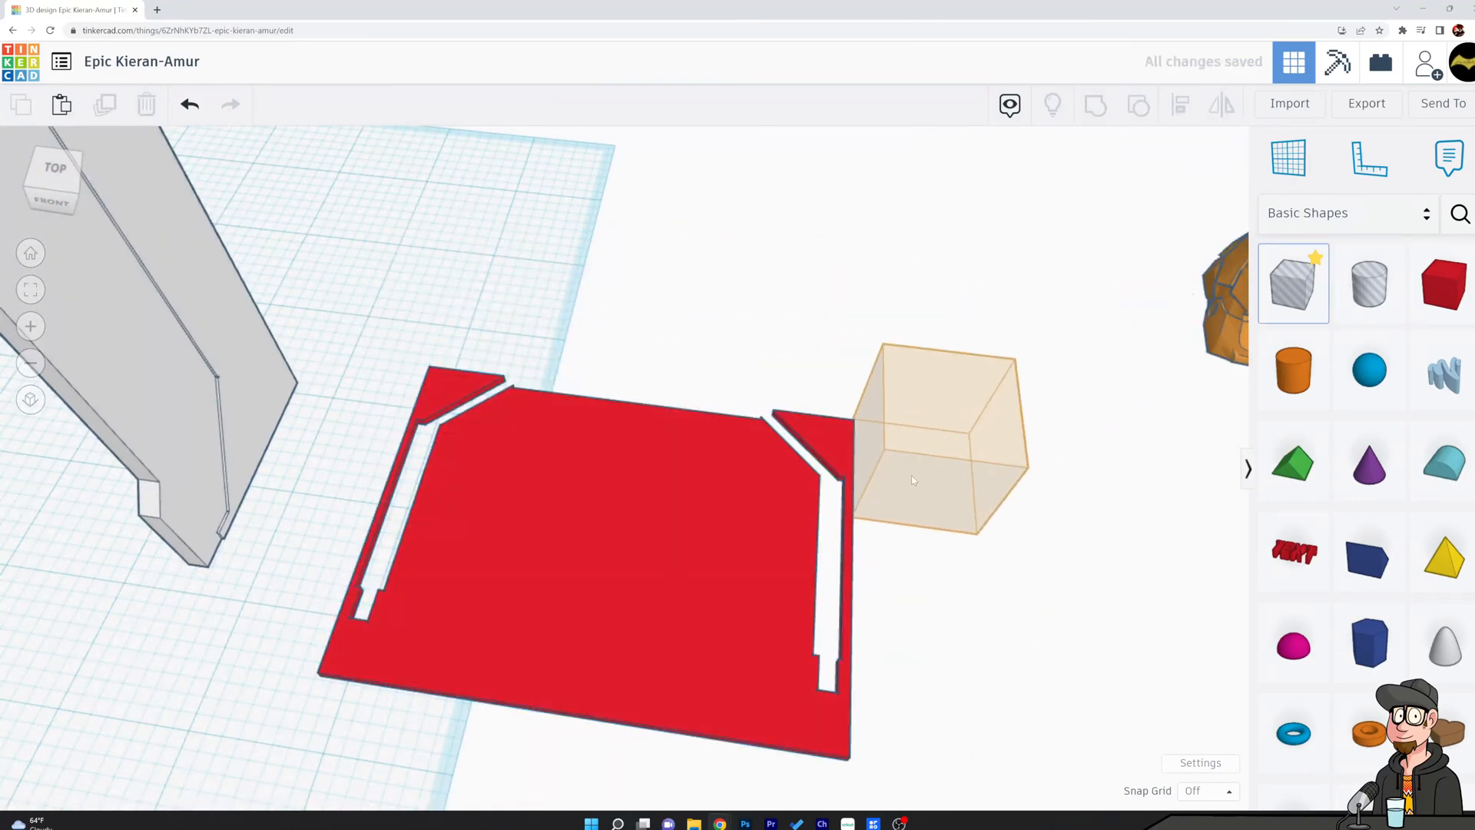
click(894, 474)
drag(889, 522, 897, 790)
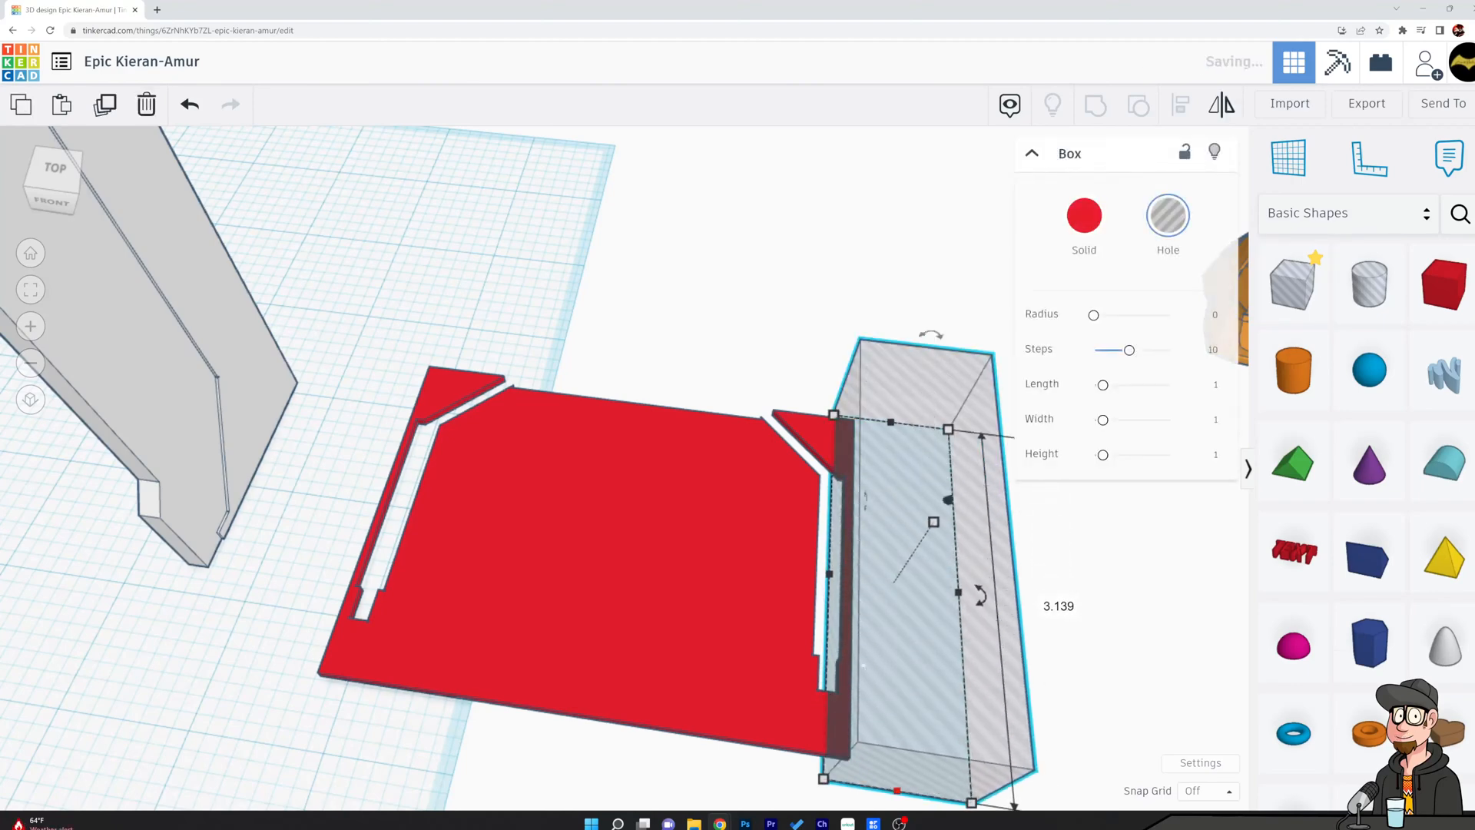
shift+click(766, 455)
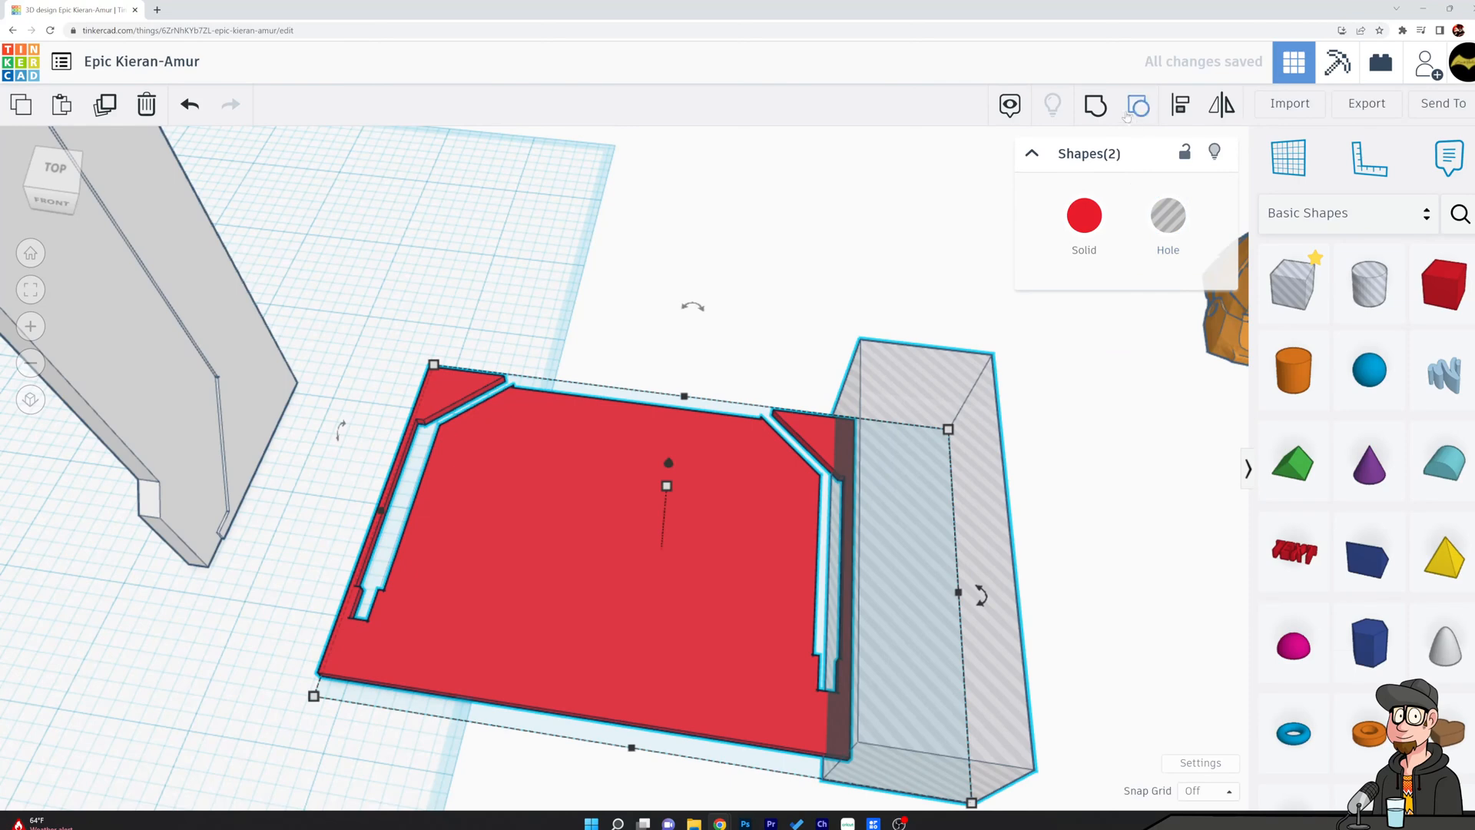
click(1097, 106)
key(Escape)
Cut the excess strip off the floor plate's left side with another long hole box.
drag(1266, 296, 283, 697)
drag(393, 453, 391, 452)
drag(390, 378, 424, 335)
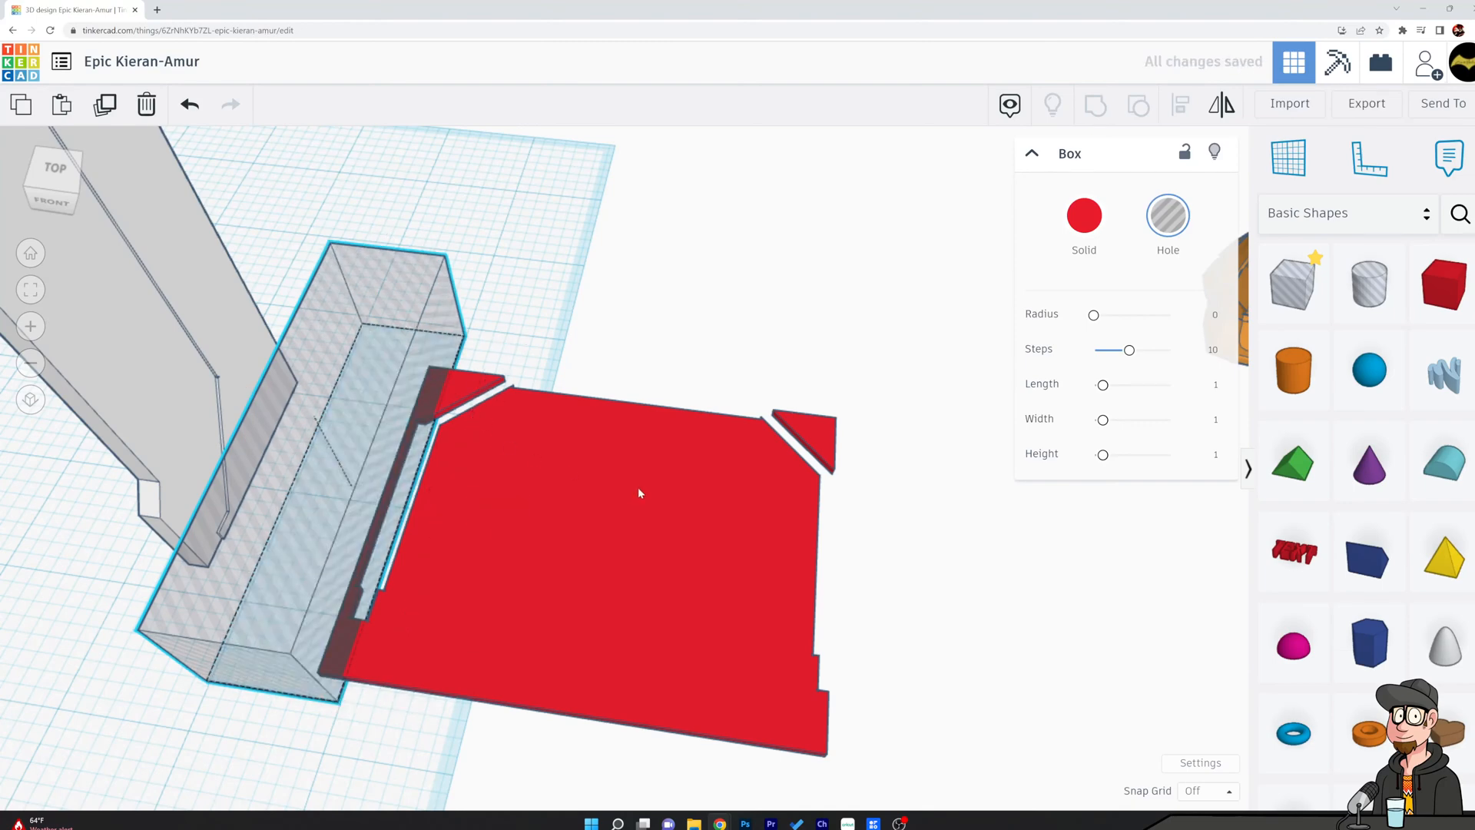
shift+click(638, 493)
click(1093, 115)
Place a hole box over the floor plate's right rear corner scrap, rotated to match the diagonal slot.
drag(1292, 284, 806, 431)
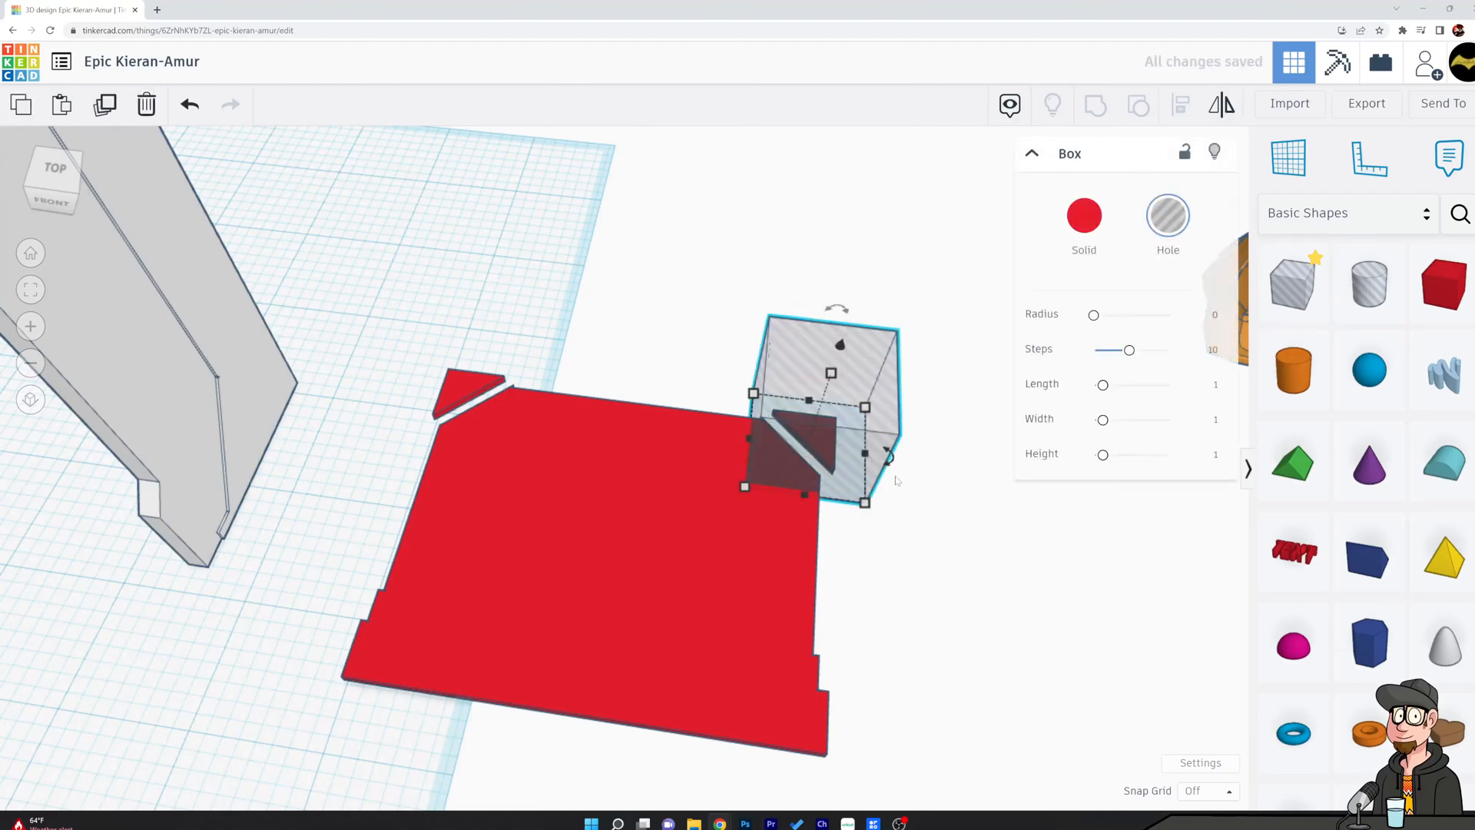
drag(889, 462, 877, 511)
drag(842, 456, 922, 417)
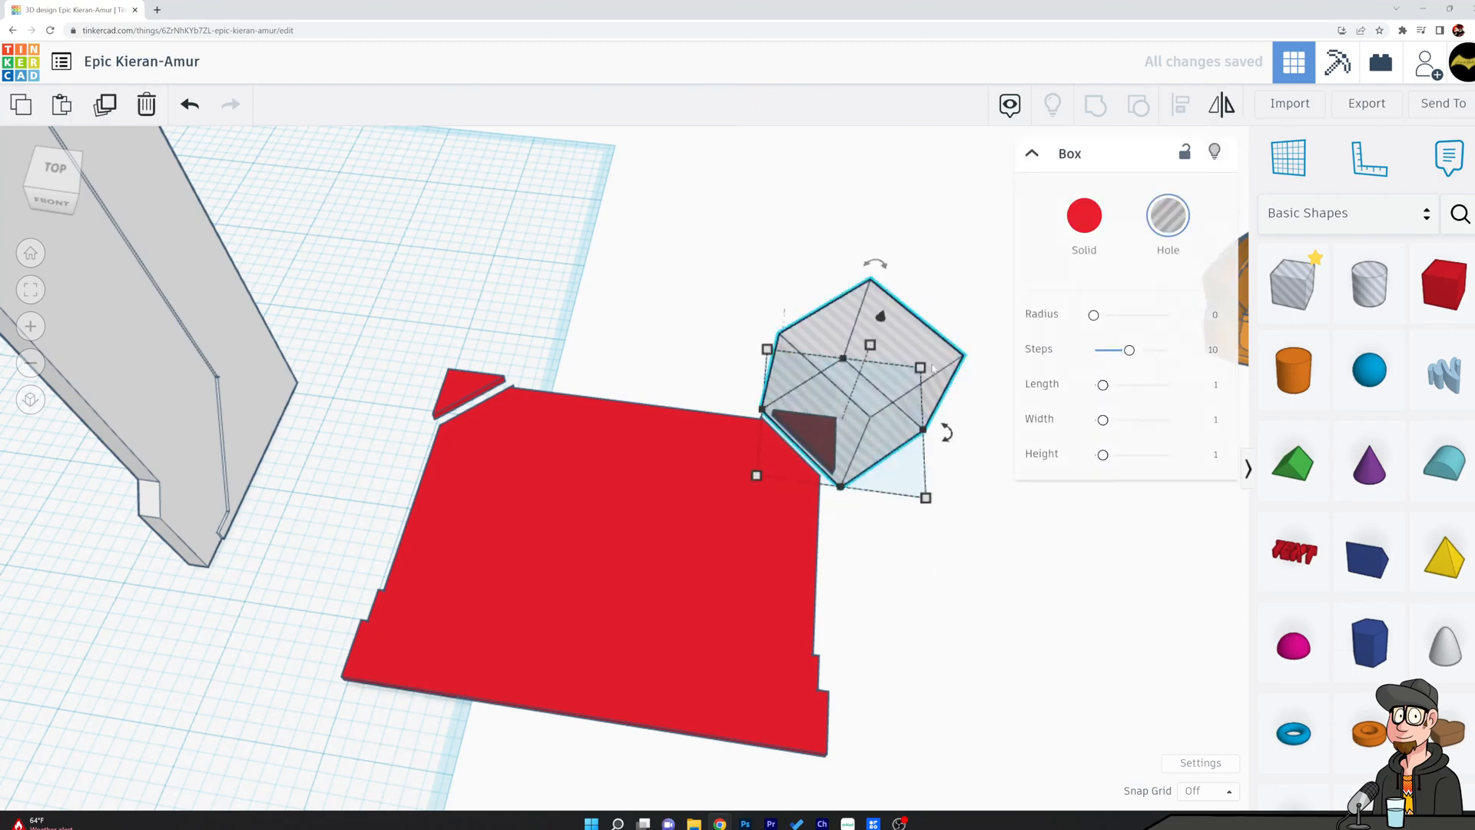
Place a mirrored copy of the angled hole box over the left rear scrap and cut both corners off the plate.
click(966, 473)
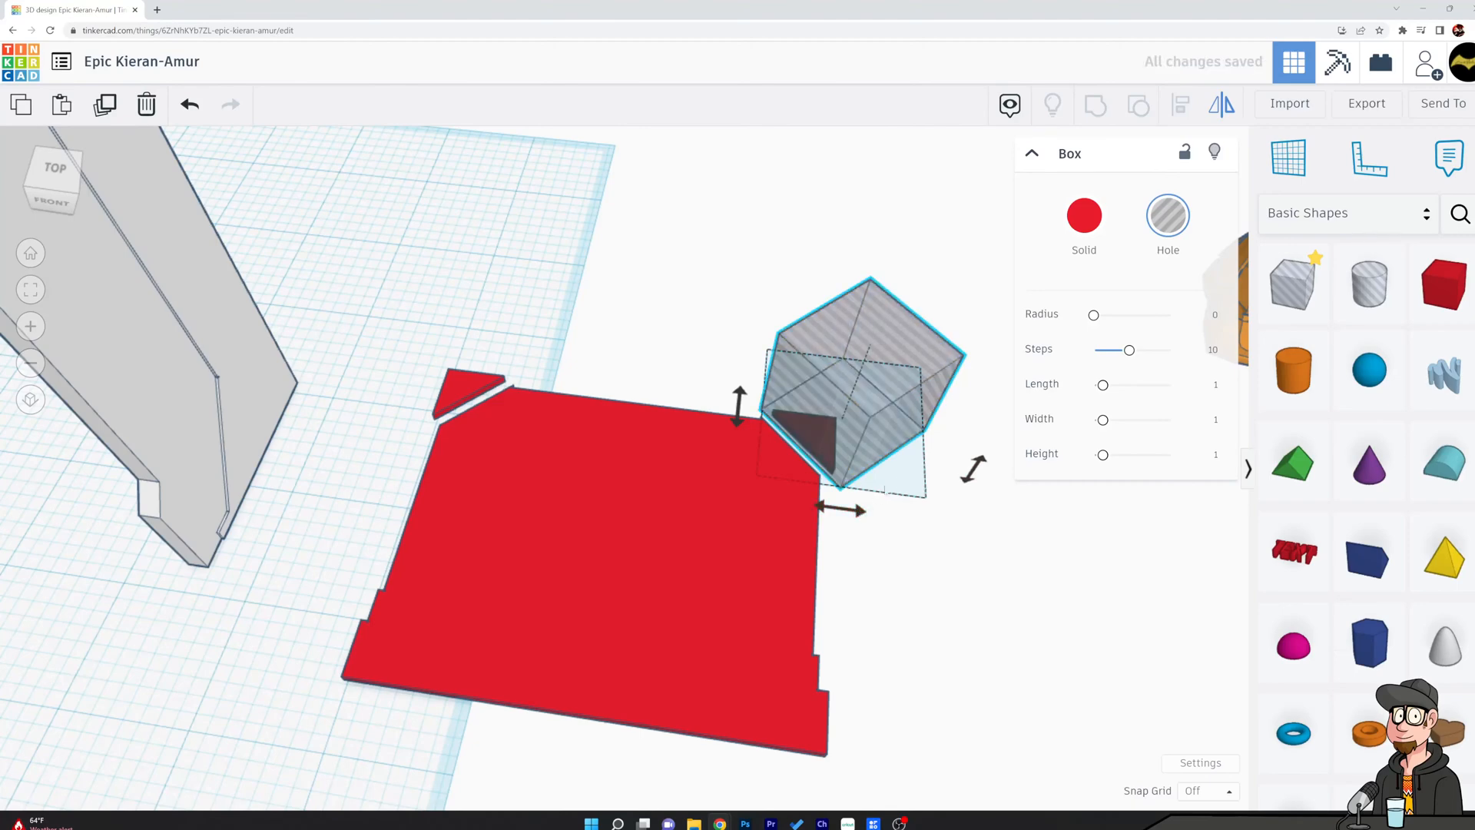
alt+shift+drag(905, 345, 441, 331)
click(526, 288)
click(492, 315)
shift+click(845, 361)
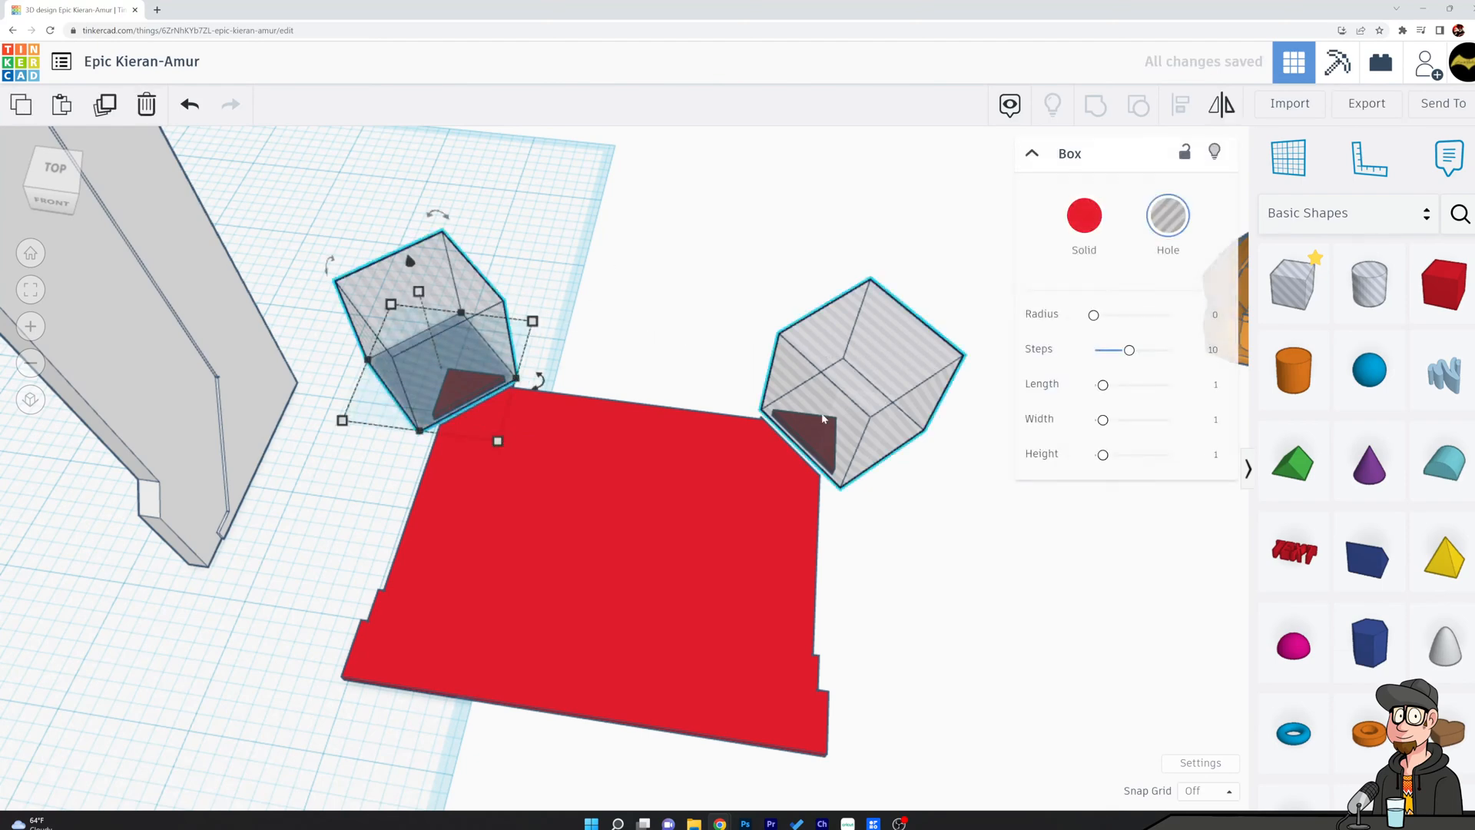
shift+click(739, 491)
click(1098, 109)
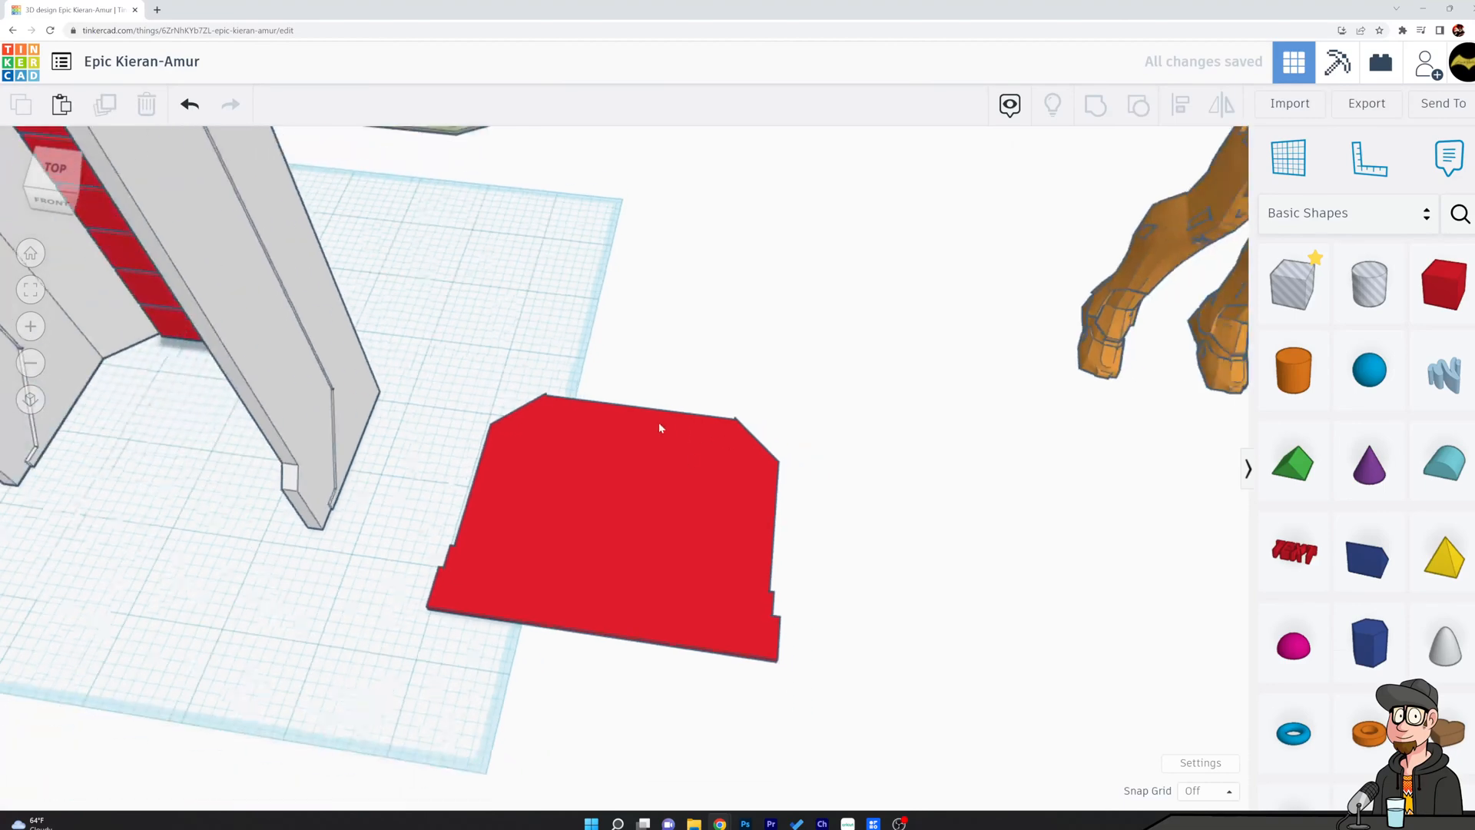
Return the trimmed floor plate to the chamber's base and align it with the shell, centred in width and depth.
scroll(672, 430, down, 4)
drag(659, 486, 400, 427)
shift+click(441, 407)
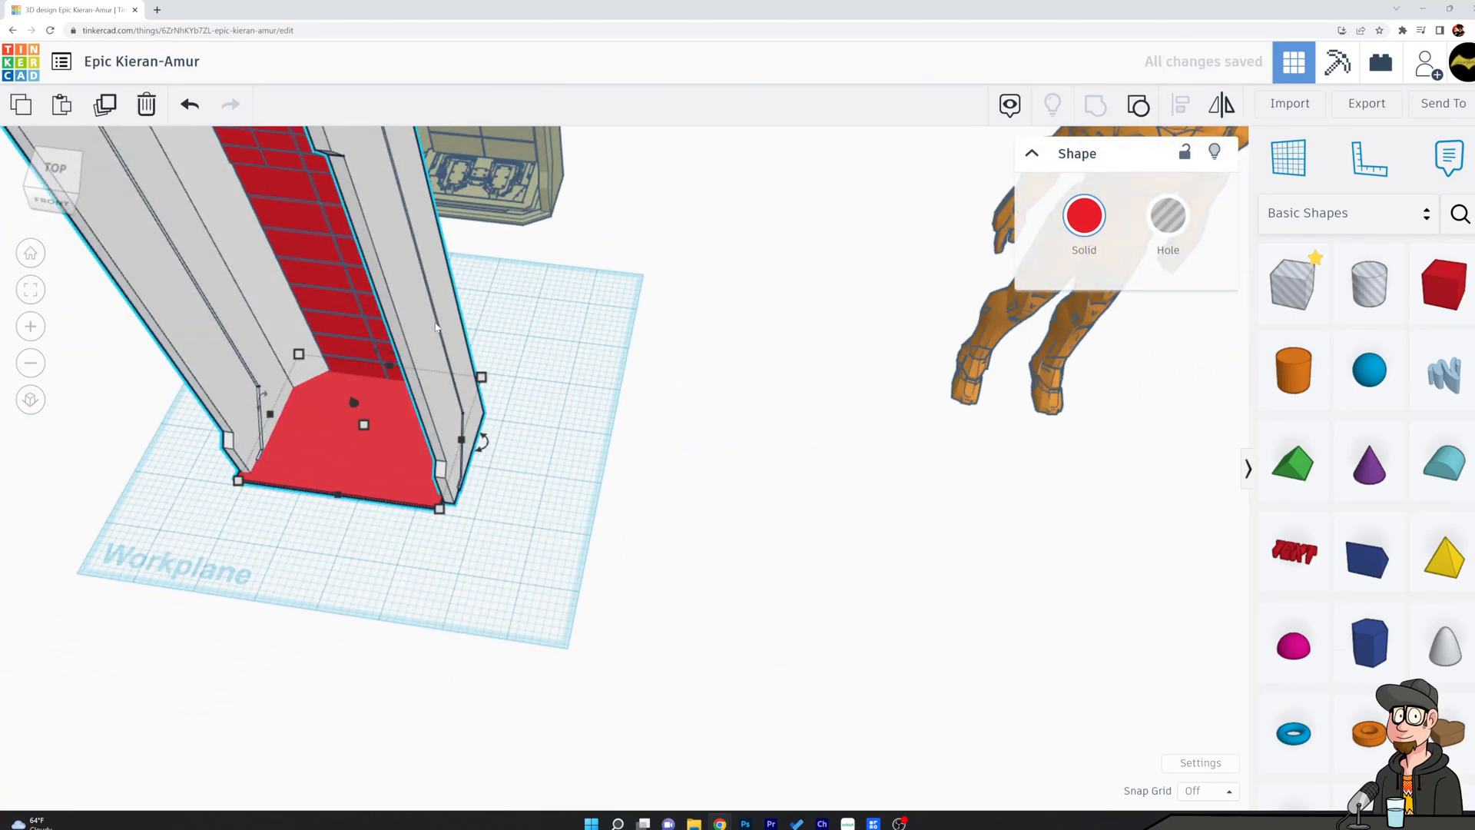
click(1181, 108)
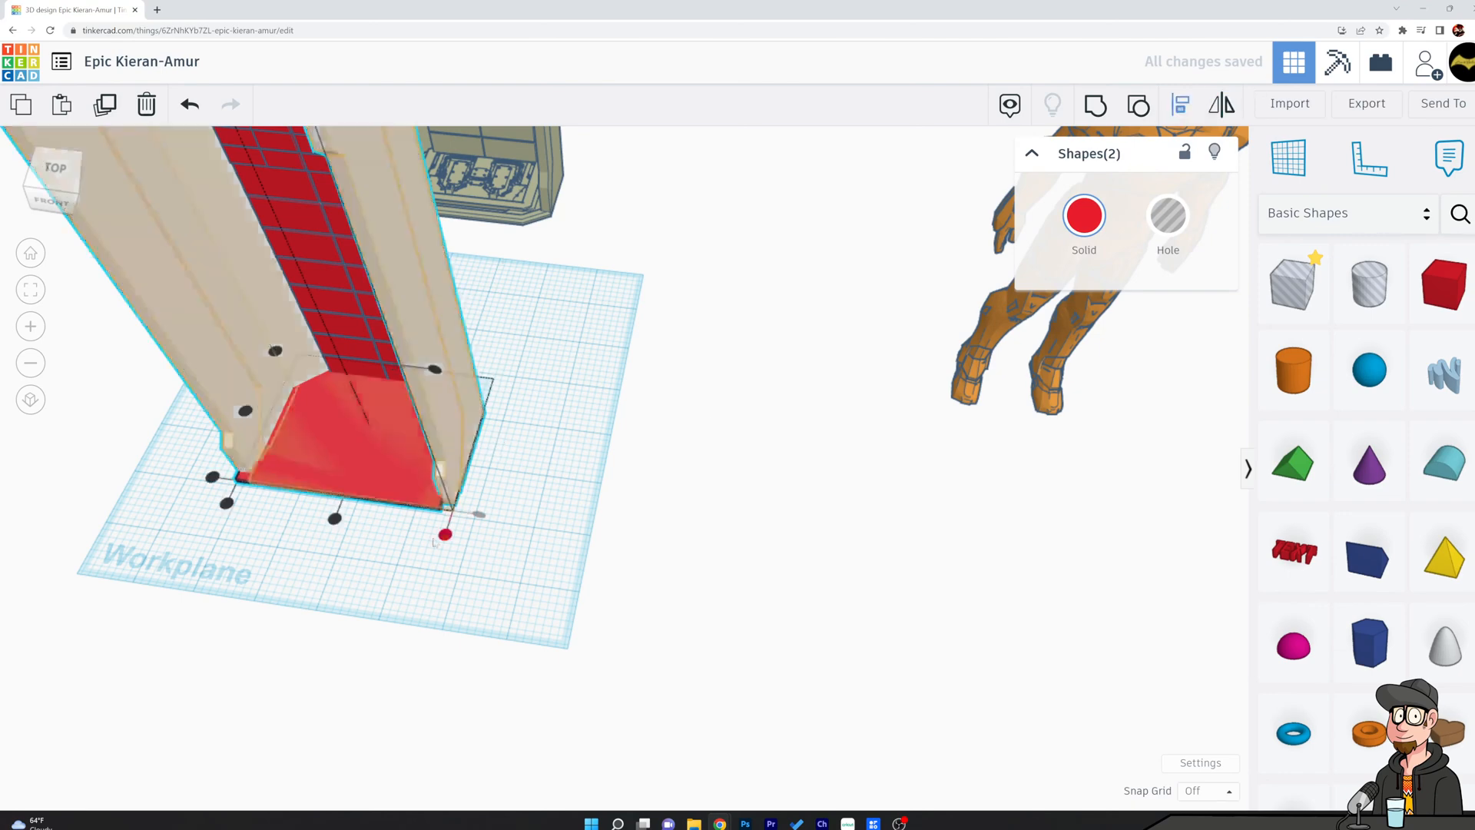
click(334, 519)
click(245, 411)
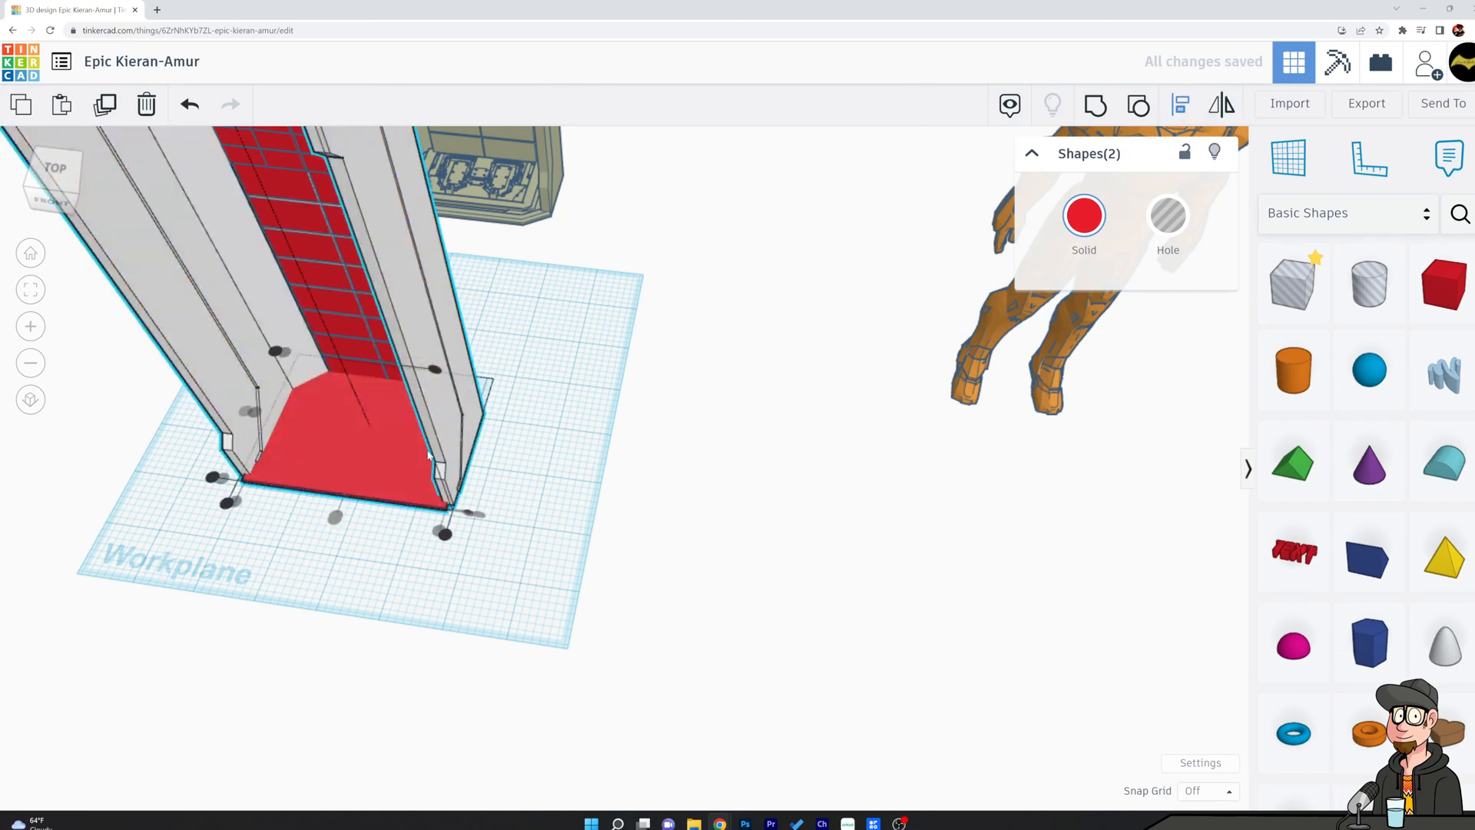
click(691, 525)
Nudge the floor plate toward the chamber's front until its rear edge fits inside the back wall.
right_drag(696, 527, 832, 428)
click(708, 319)
right_drag(708, 319, 951, 477)
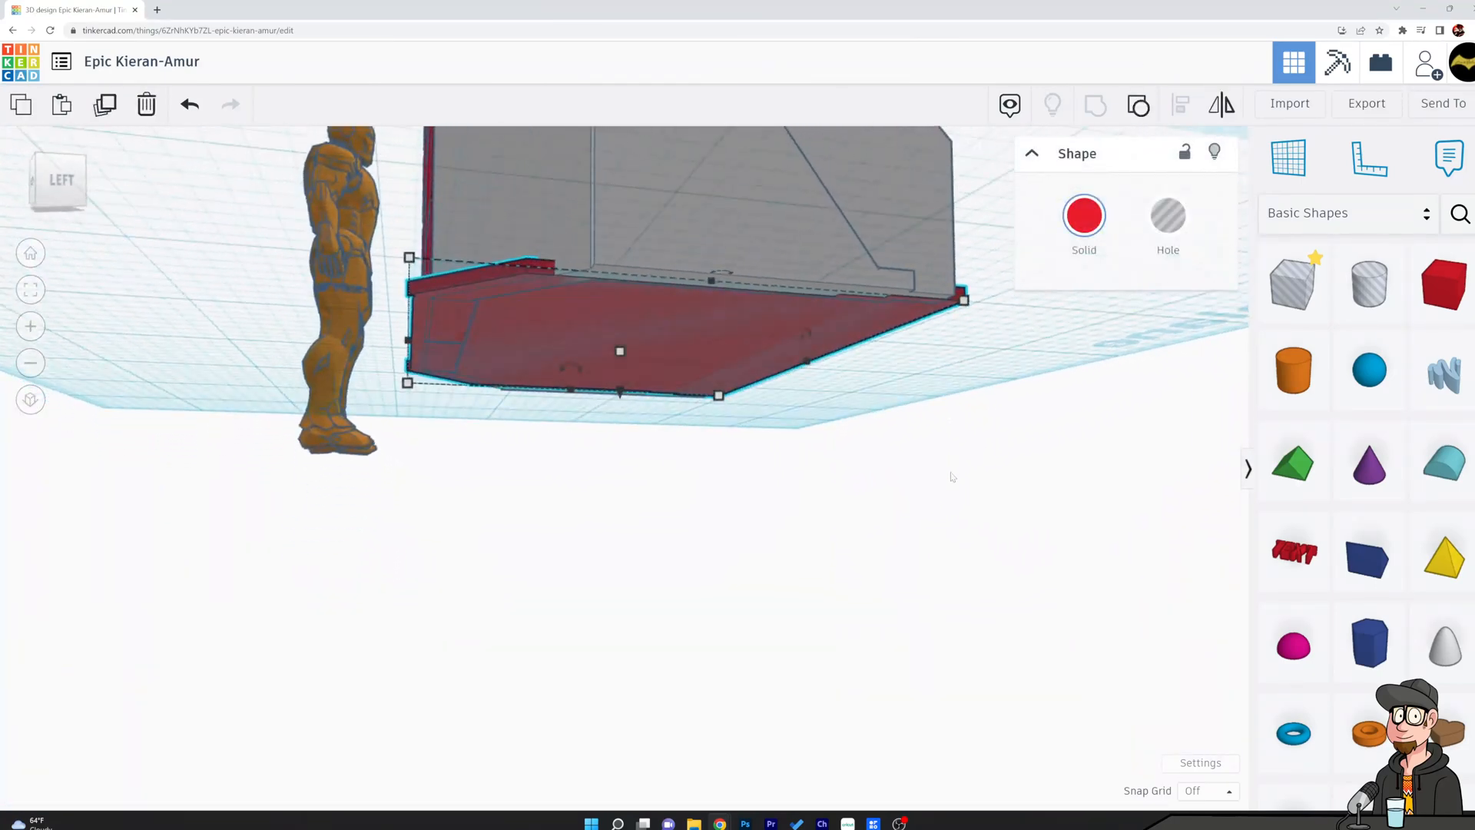
key(Right)
key(Right)
key(Right)
key(Right)
key(Right)
key(Right)
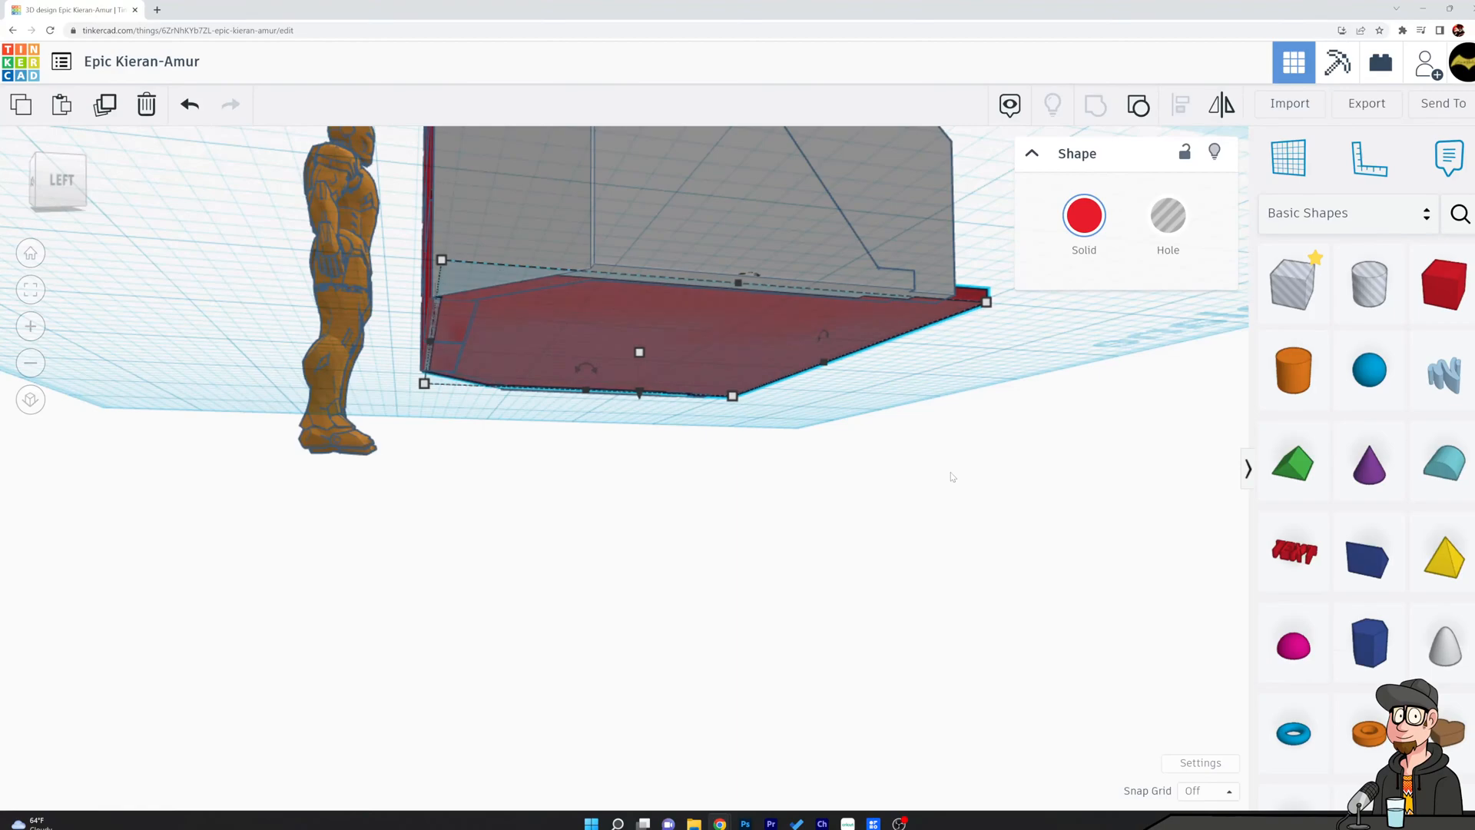
Place a hole box over the floor plate's protruding front strip and group both to cut the strip off at the shell's front edge.
click(909, 579)
right_drag(909, 579, 464, 669)
middle_drag(464, 668, 678, 647)
click(1269, 292)
mouse_move(1269, 292)
mouse_down()
mouse_move(426, 507)
mouse_move(431, 528)
mouse_move(983, 576)
mouse_move(1018, 548)
mouse_up()
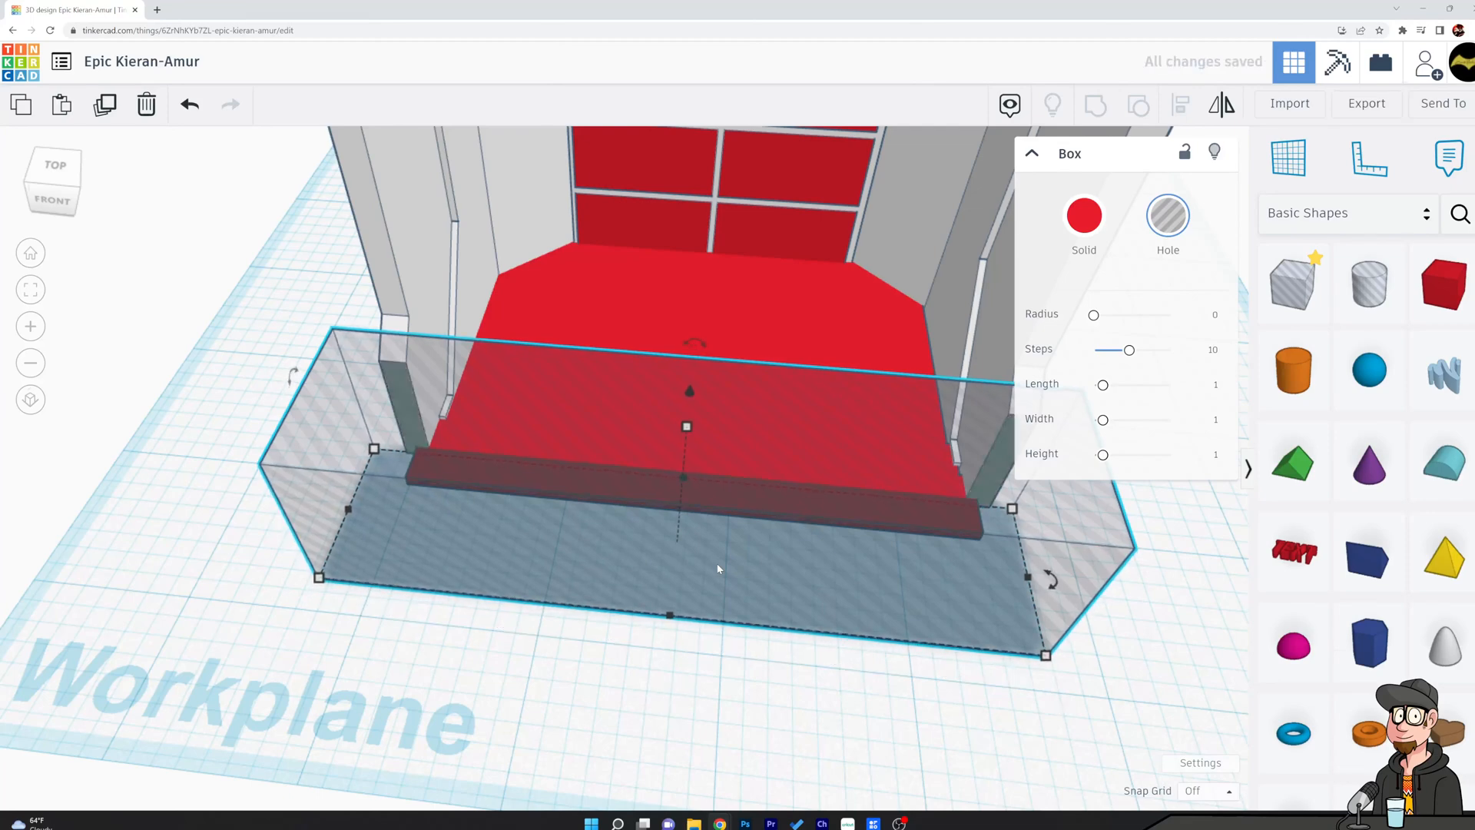
shift+click(798, 333)
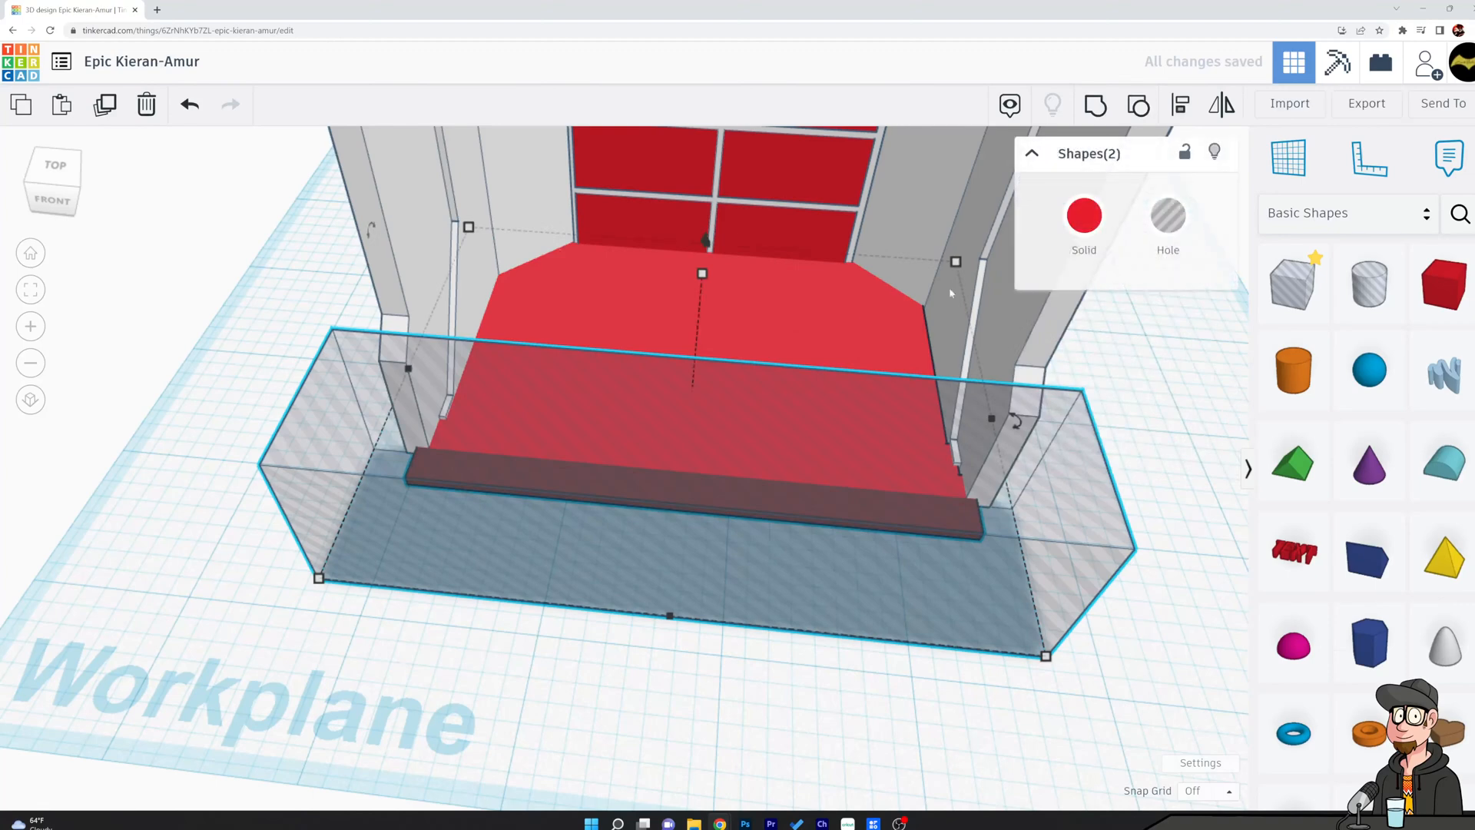
click(1092, 110)
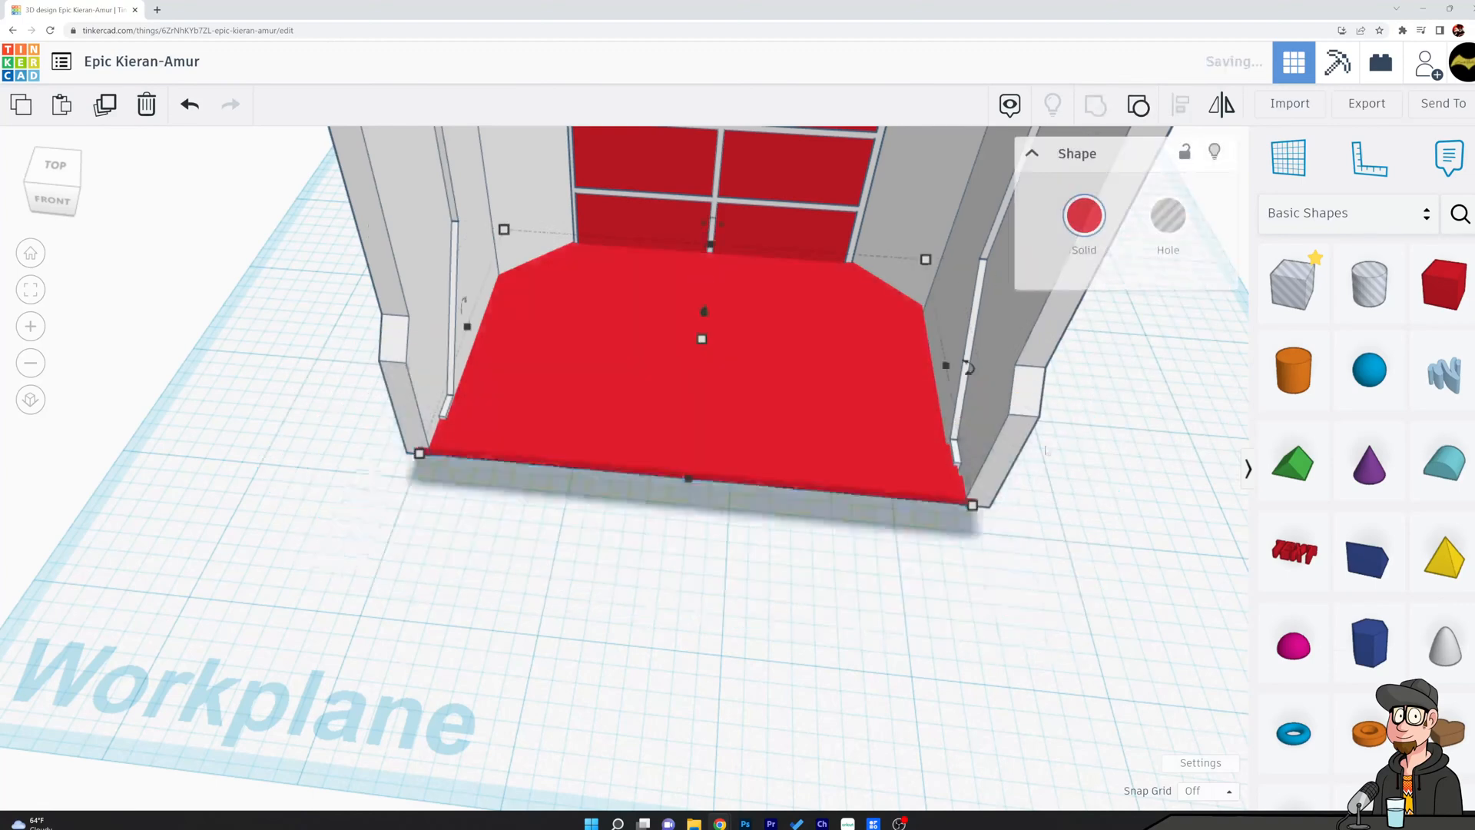
Recolour the trimmed floor plate light grey to match the shell.
click(1084, 216)
click(1379, 407)
click(1037, 638)
Reduce the floor plate's height to 0.04 while keeping it on the workplane.
mouse_move(992, 664)
right_down()
mouse_move(1002, 553)
mouse_move(987, 643)
right_up()
scroll(744, 507, up, 5)
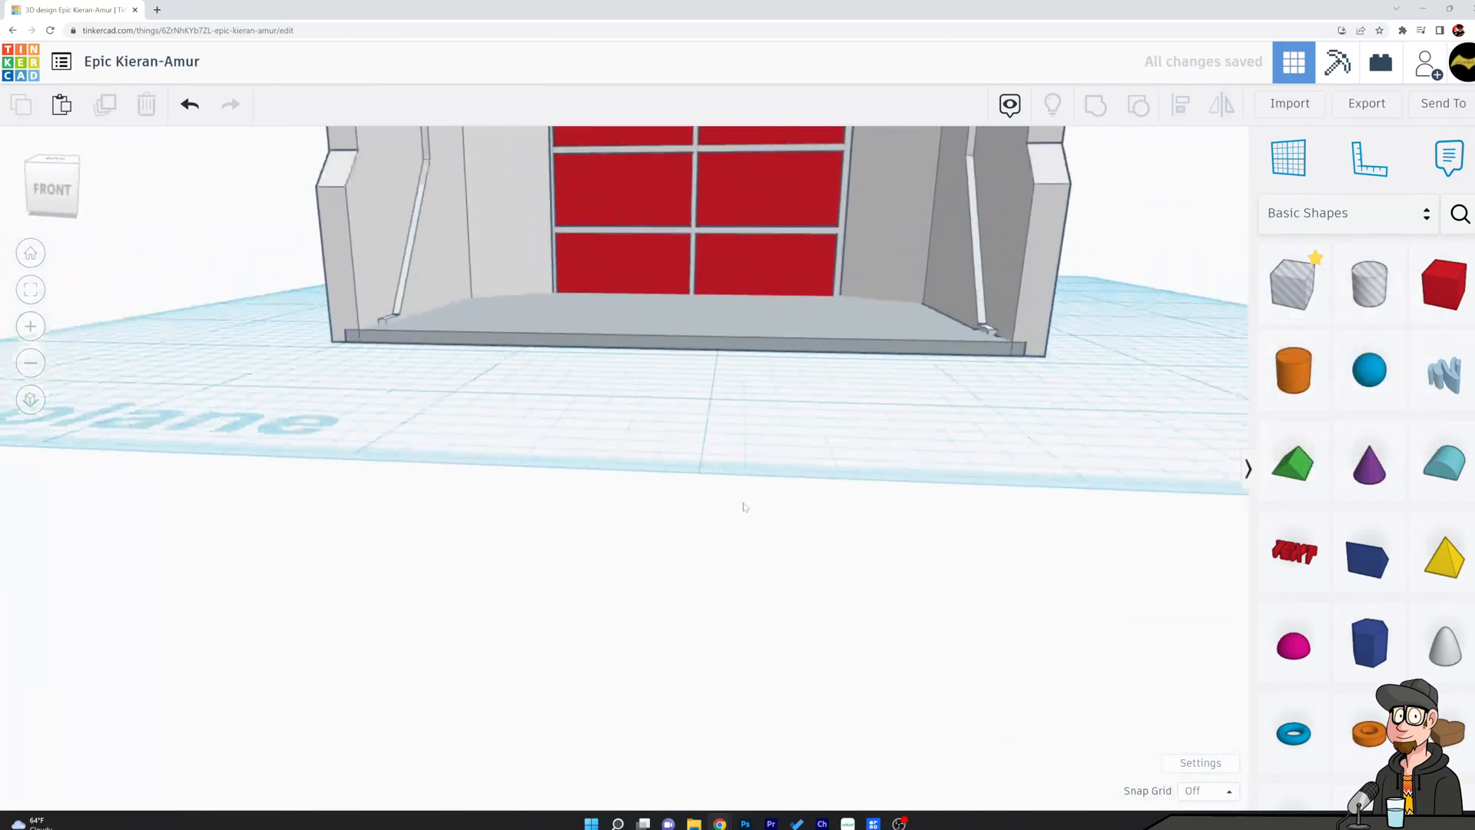
right_drag(895, 344, 882, 451)
click(783, 374)
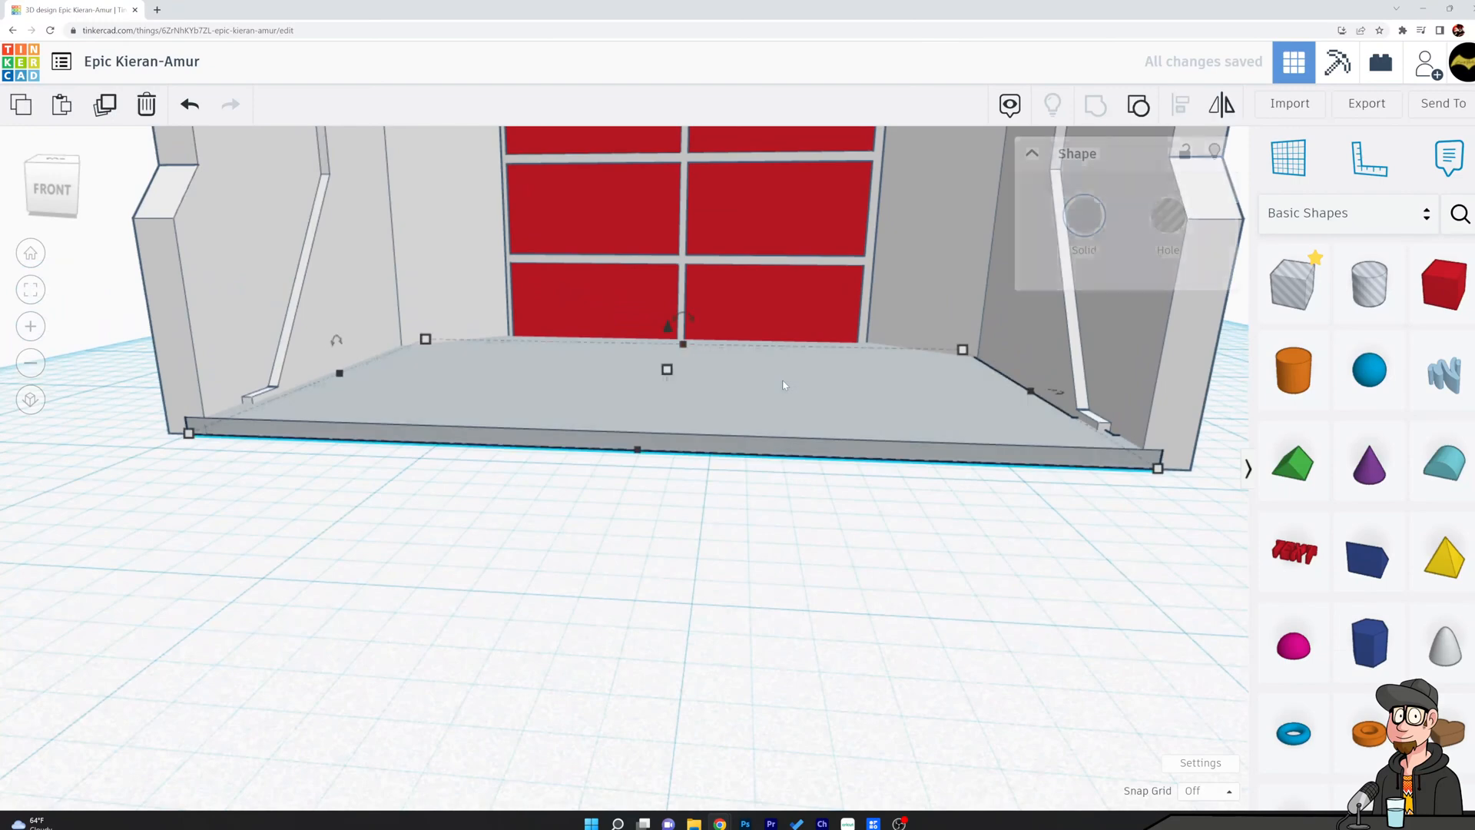
drag(668, 375, 669, 376)
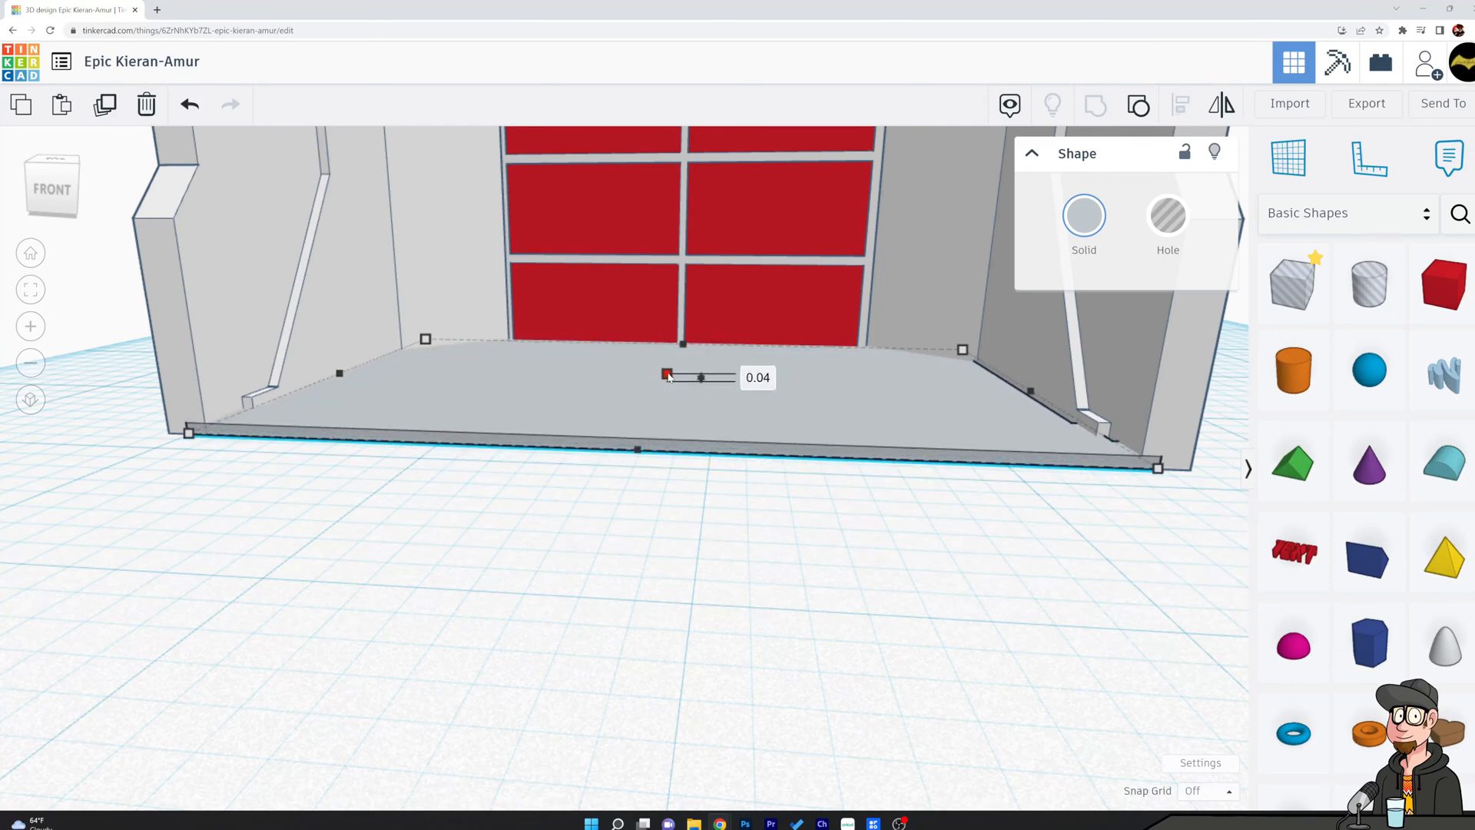
Group the thinned floor plate with the chamber shell into one shape.
click(702, 545)
right_drag(742, 555, 774, 512)
right_drag(772, 520, 771, 614)
click(728, 471)
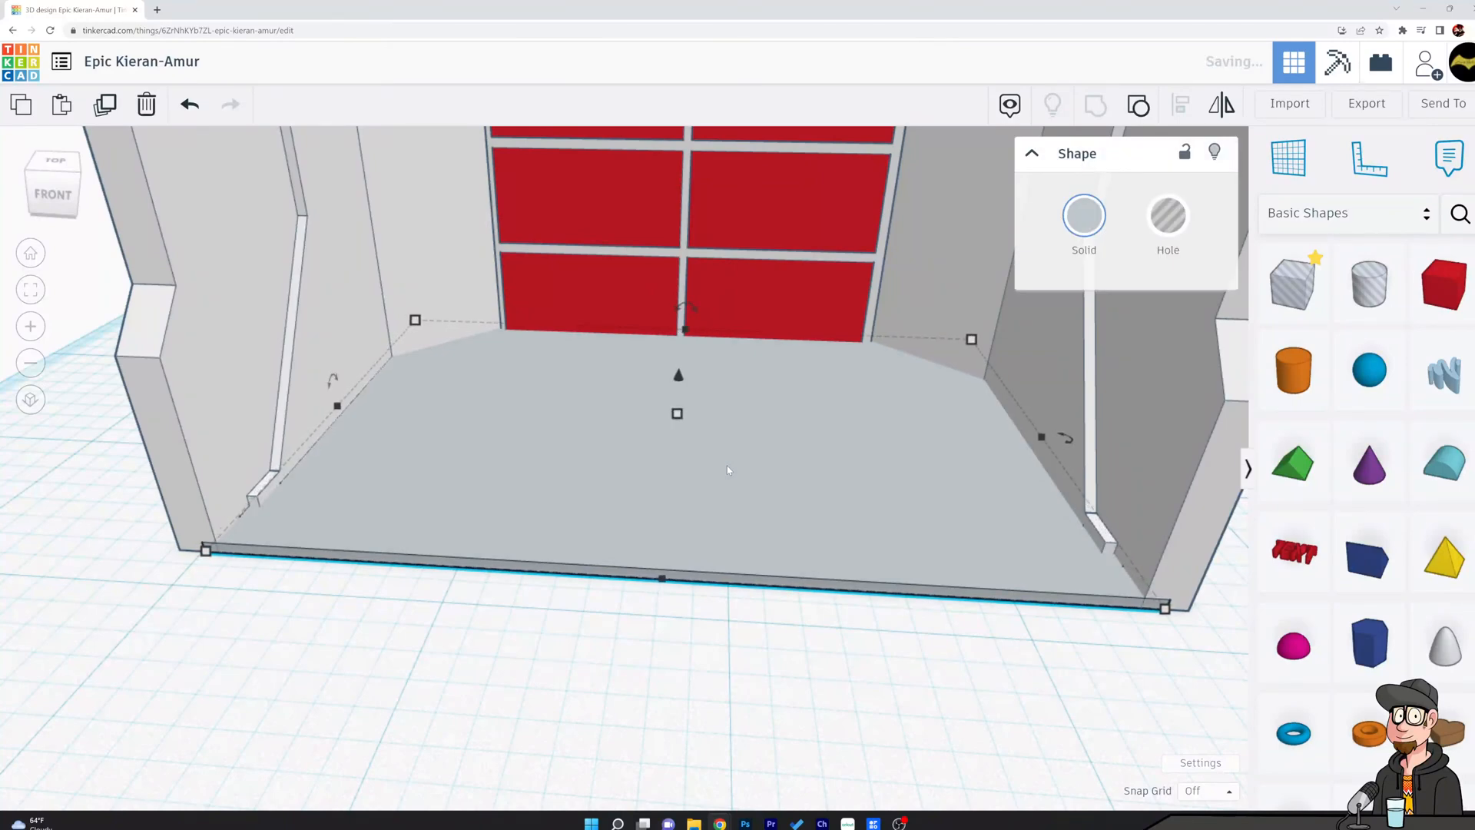
click(764, 717)
right_drag(764, 716, 596, 520)
click(597, 520)
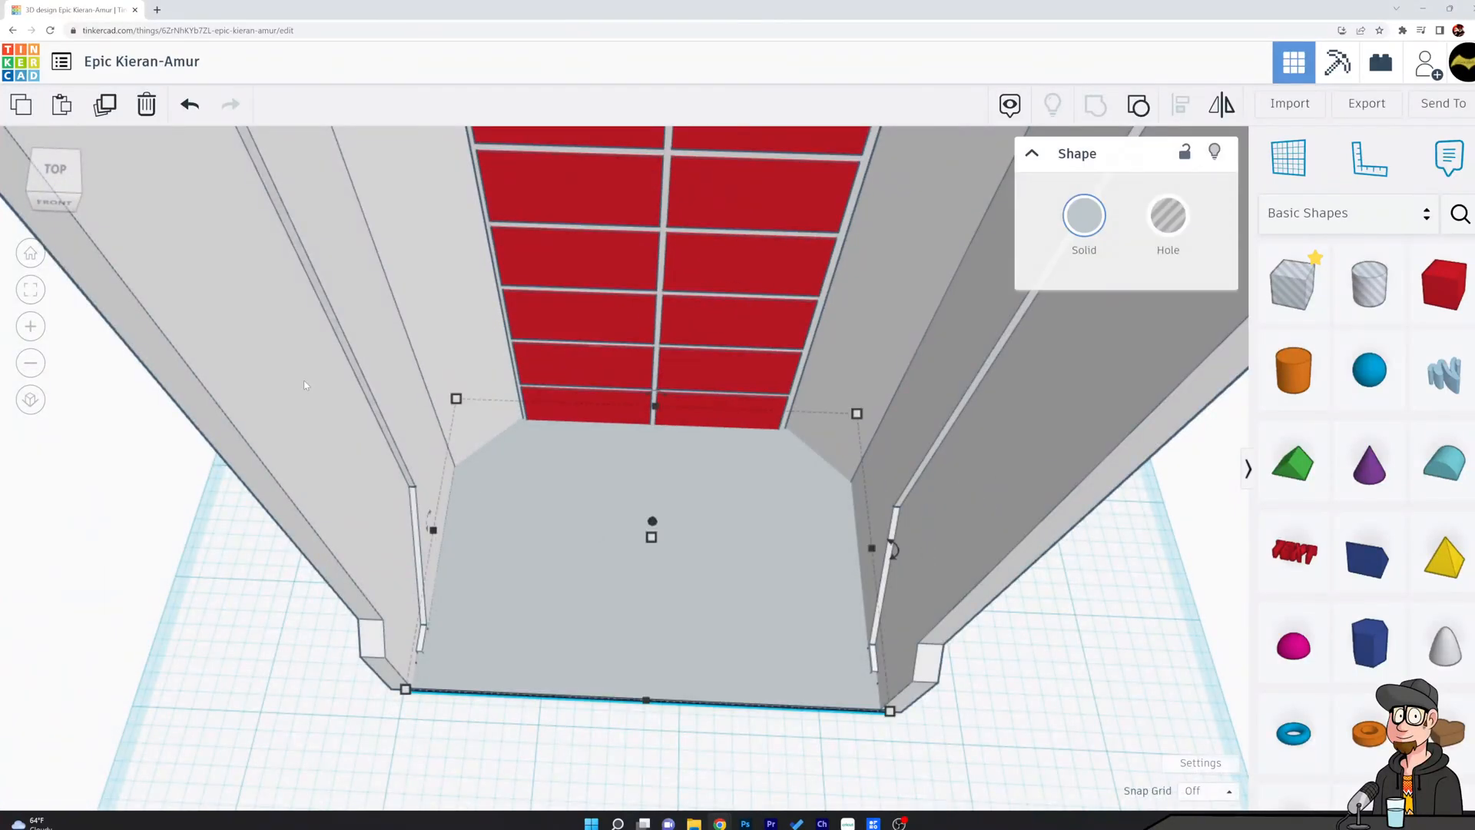
shift+click(383, 444)
click(1091, 112)
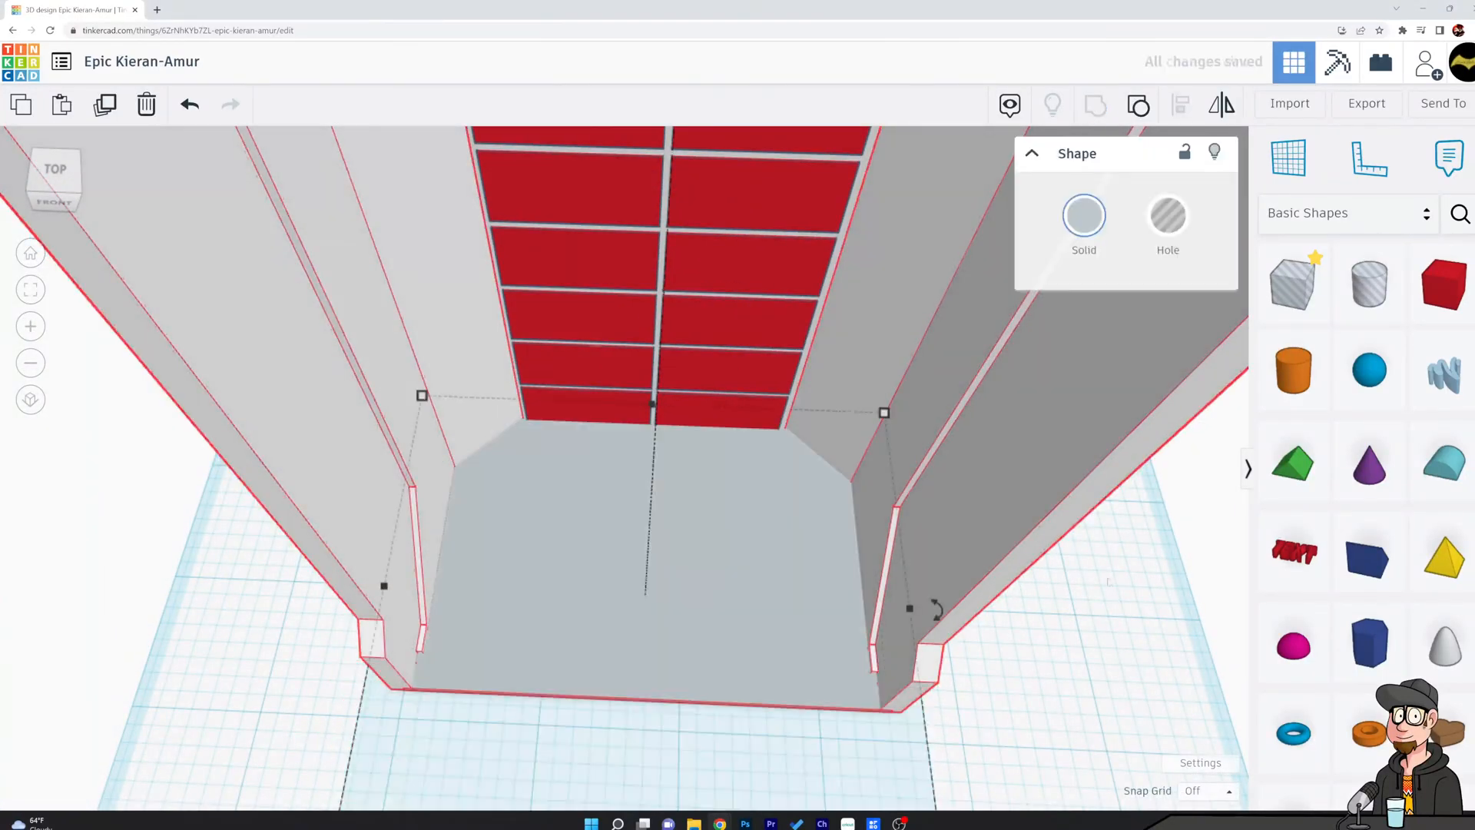
click(1068, 599)
right_drag(1068, 599, 1053, 361)
scroll(1054, 557, down, 4)
right_drag(1110, 446, 978, 807)
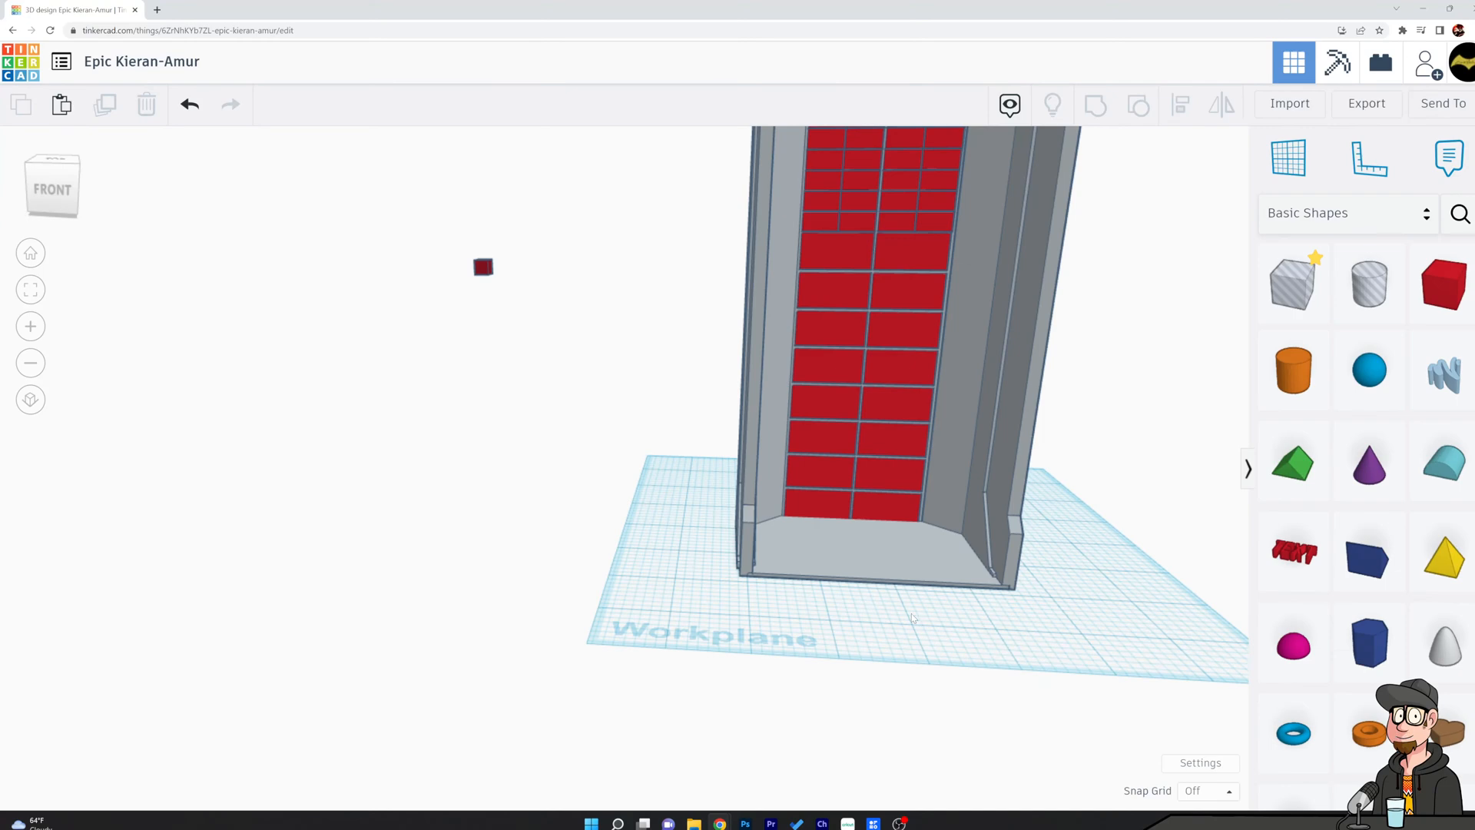
Place a solid box at the chamber's footprint and raise it to the top of the shell.
middle_drag(1117, 543, 953, 635)
right_drag(953, 635, 736, 587)
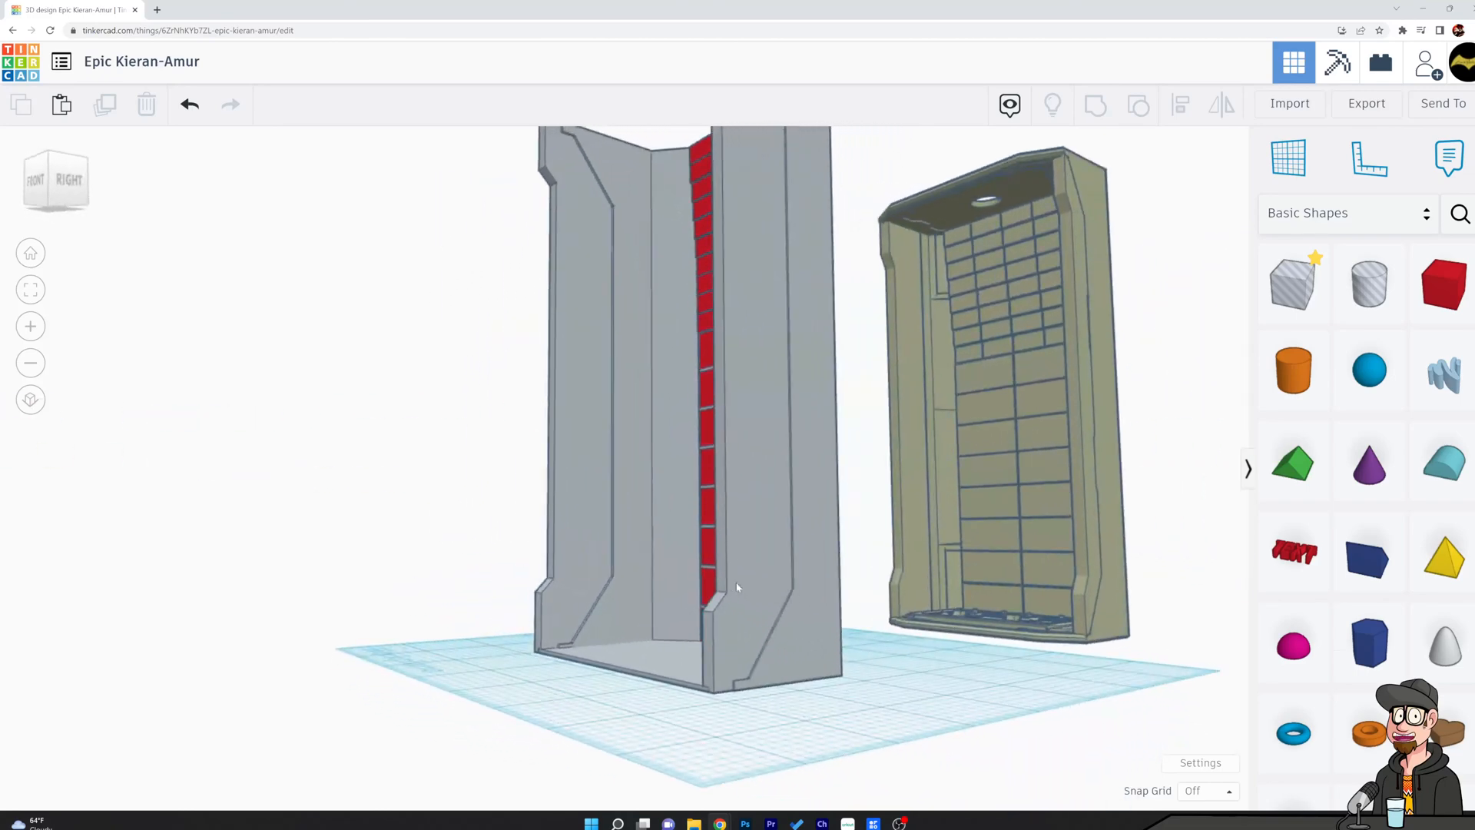
scroll(1022, 610, up, 8)
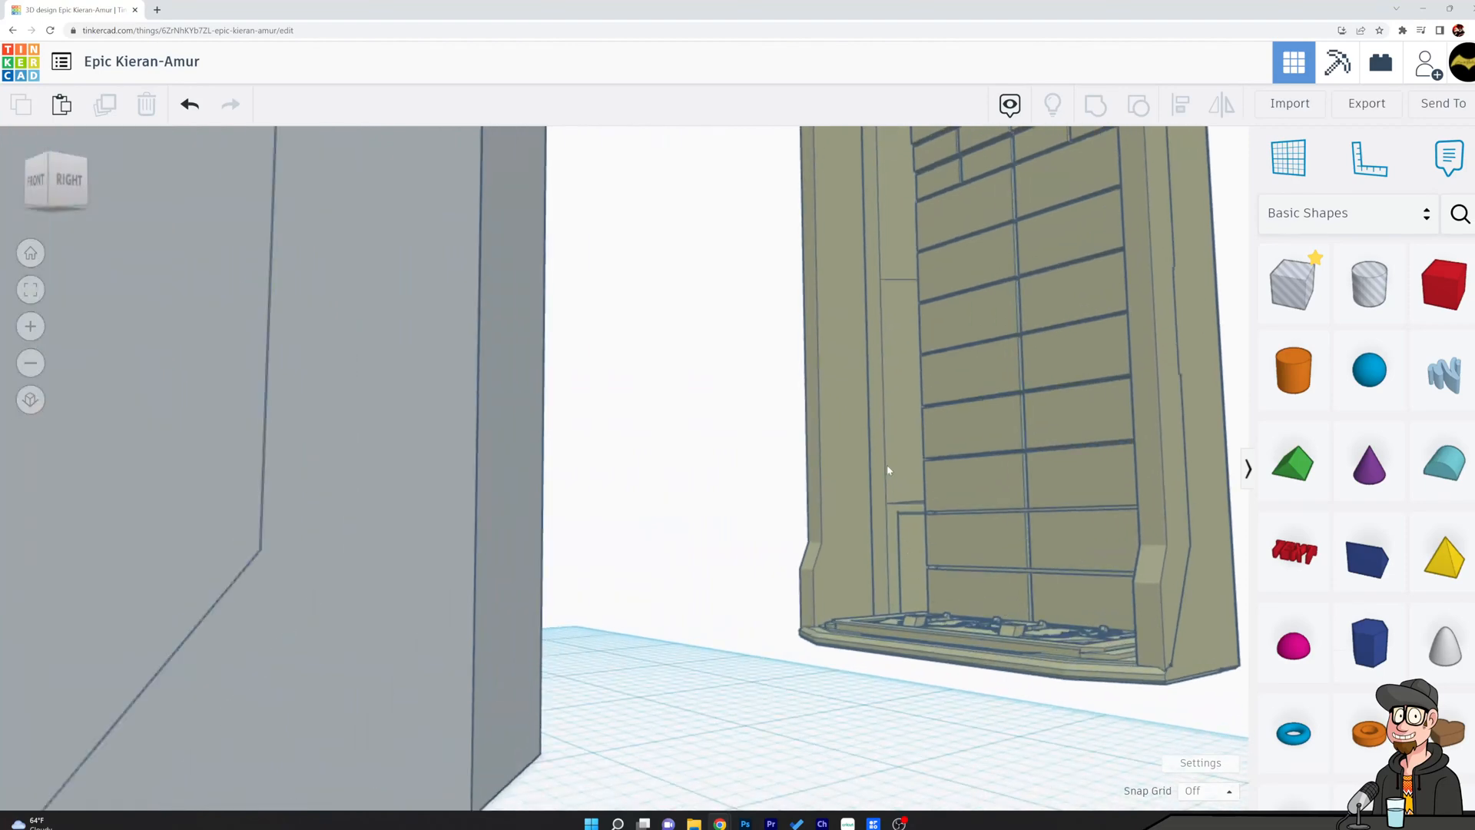
right_drag(886, 464, 915, 306)
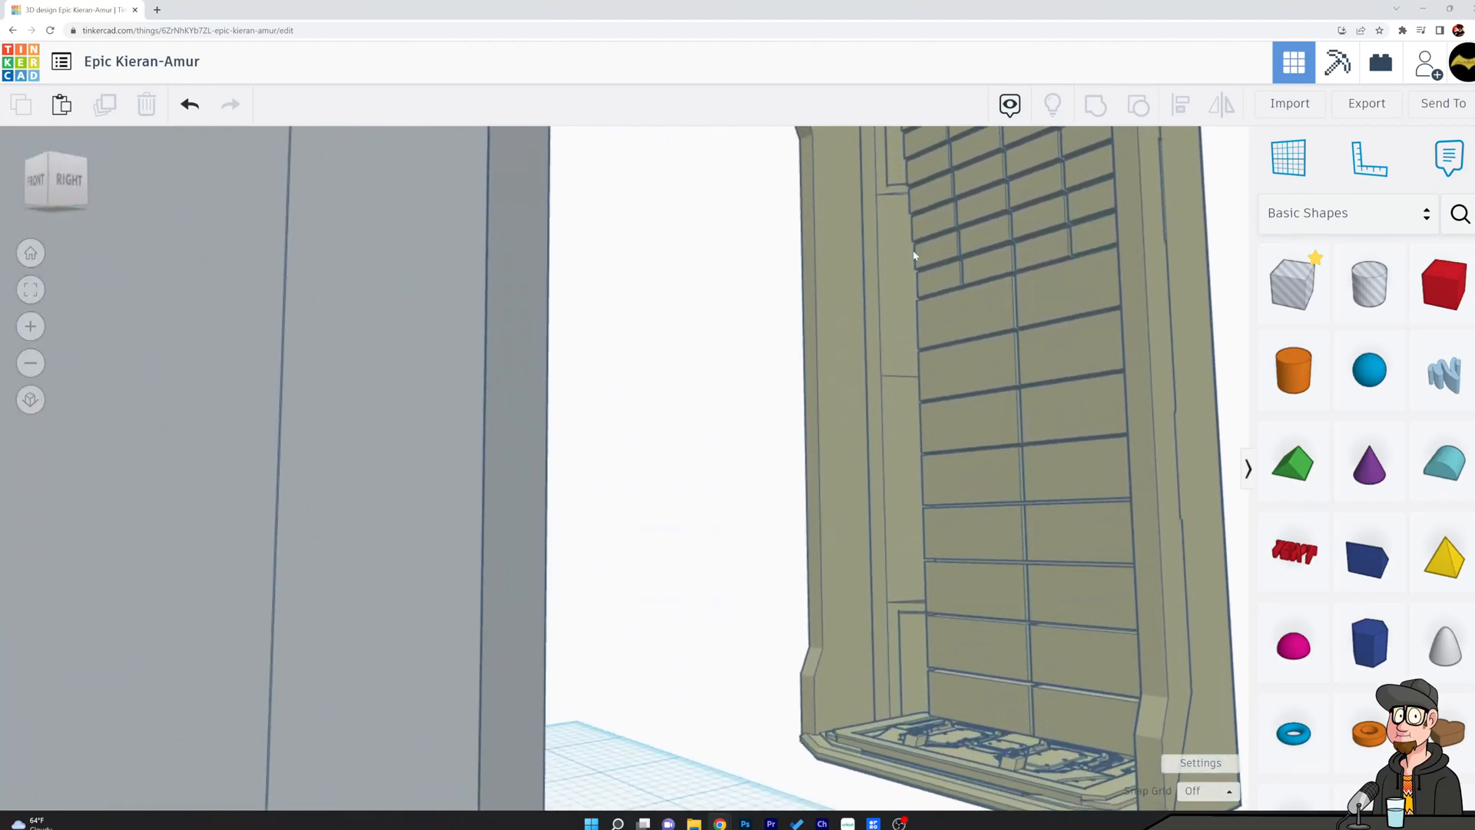
right_drag(960, 721, 909, 745)
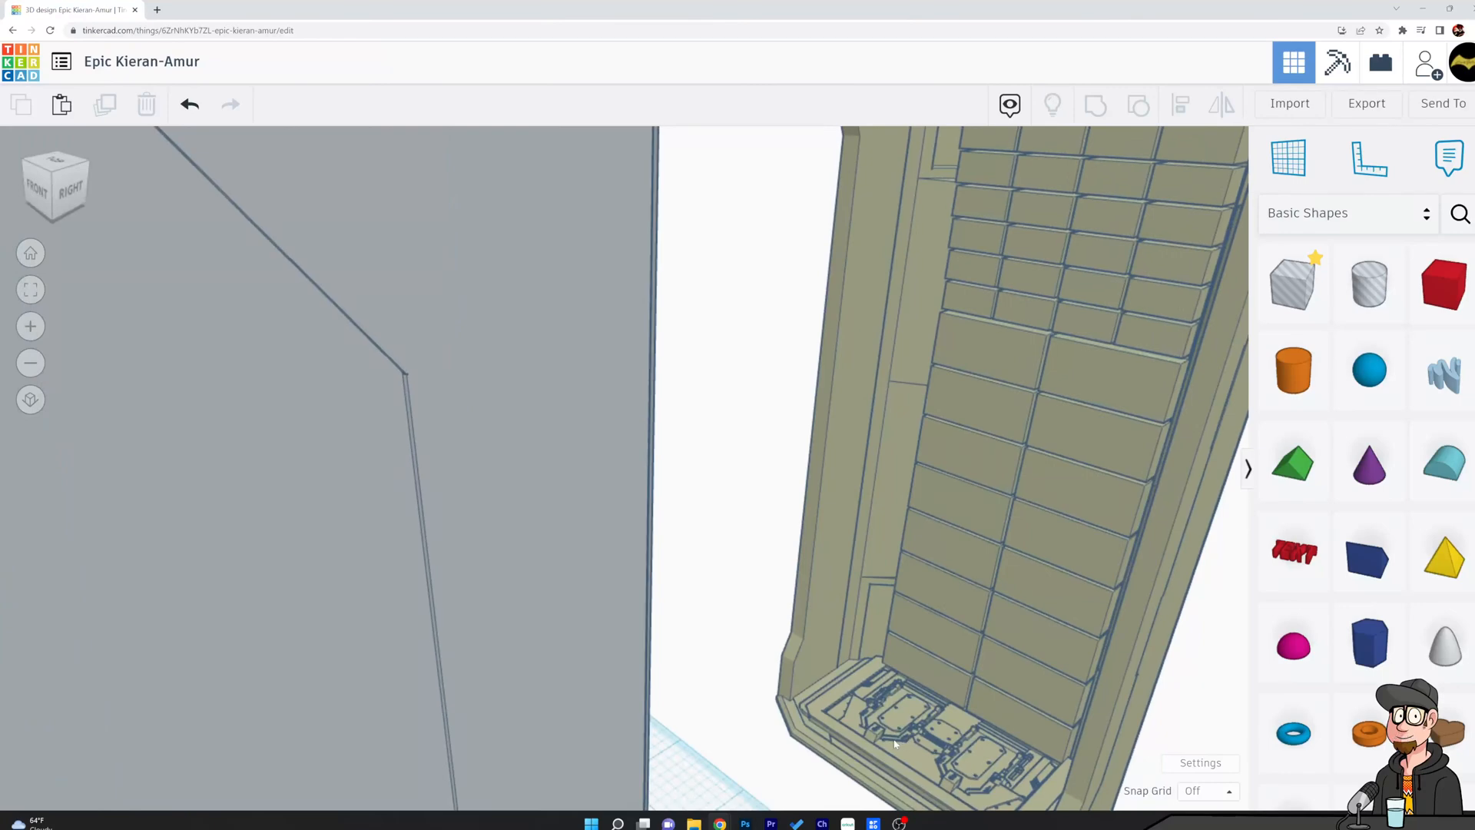
scroll(816, 714, down, 10)
right_drag(851, 642, 975, 528)
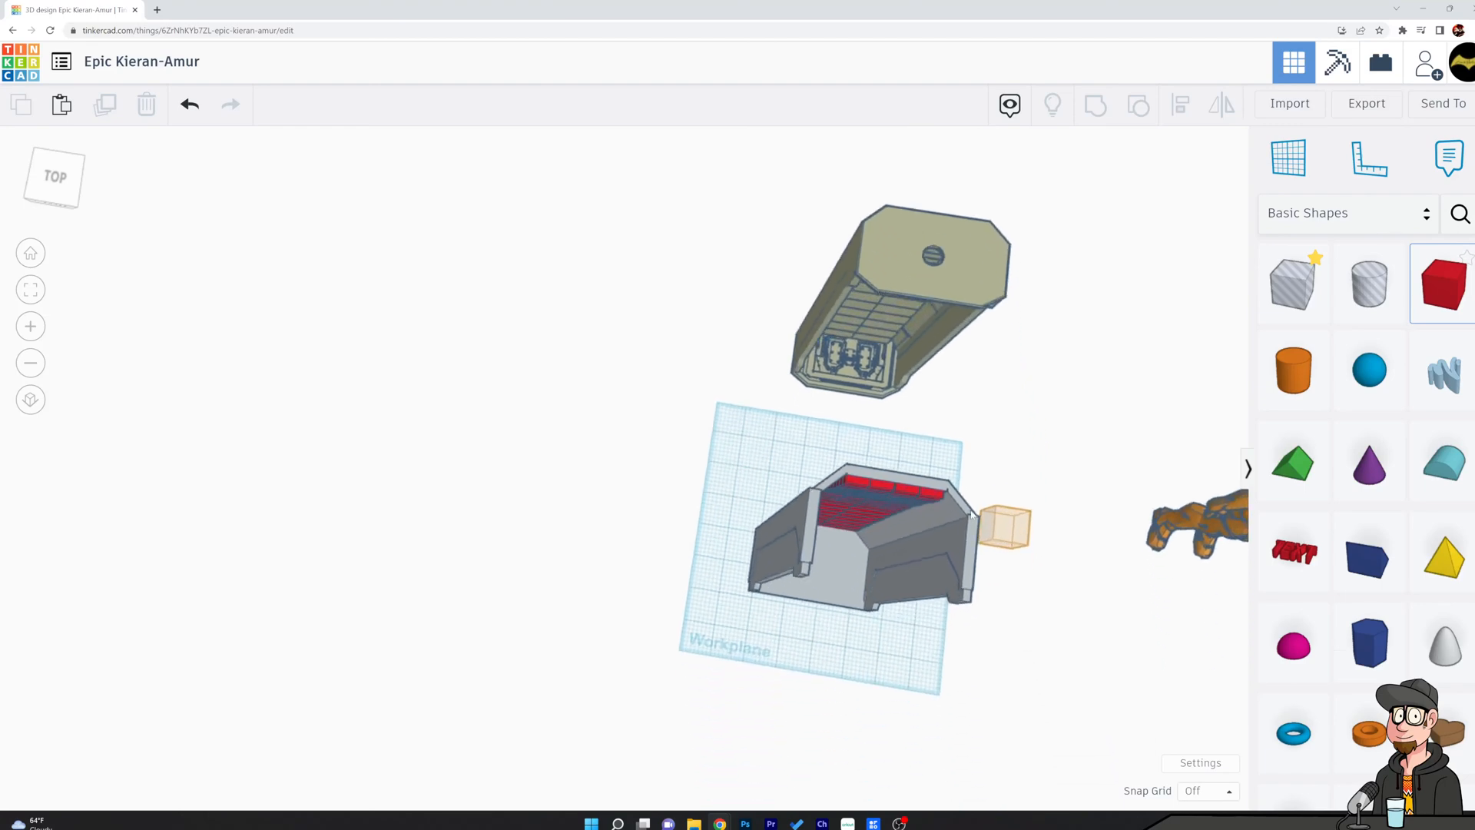
click(819, 519)
right_drag(819, 519, 829, 394)
drag(833, 394, 860, 133)
Stretch the raised box sideways so it spans the opening between the shell's side walls.
scroll(881, 324, up, 4)
right_drag(880, 326, 714, 338)
drag(715, 338, 683, 353)
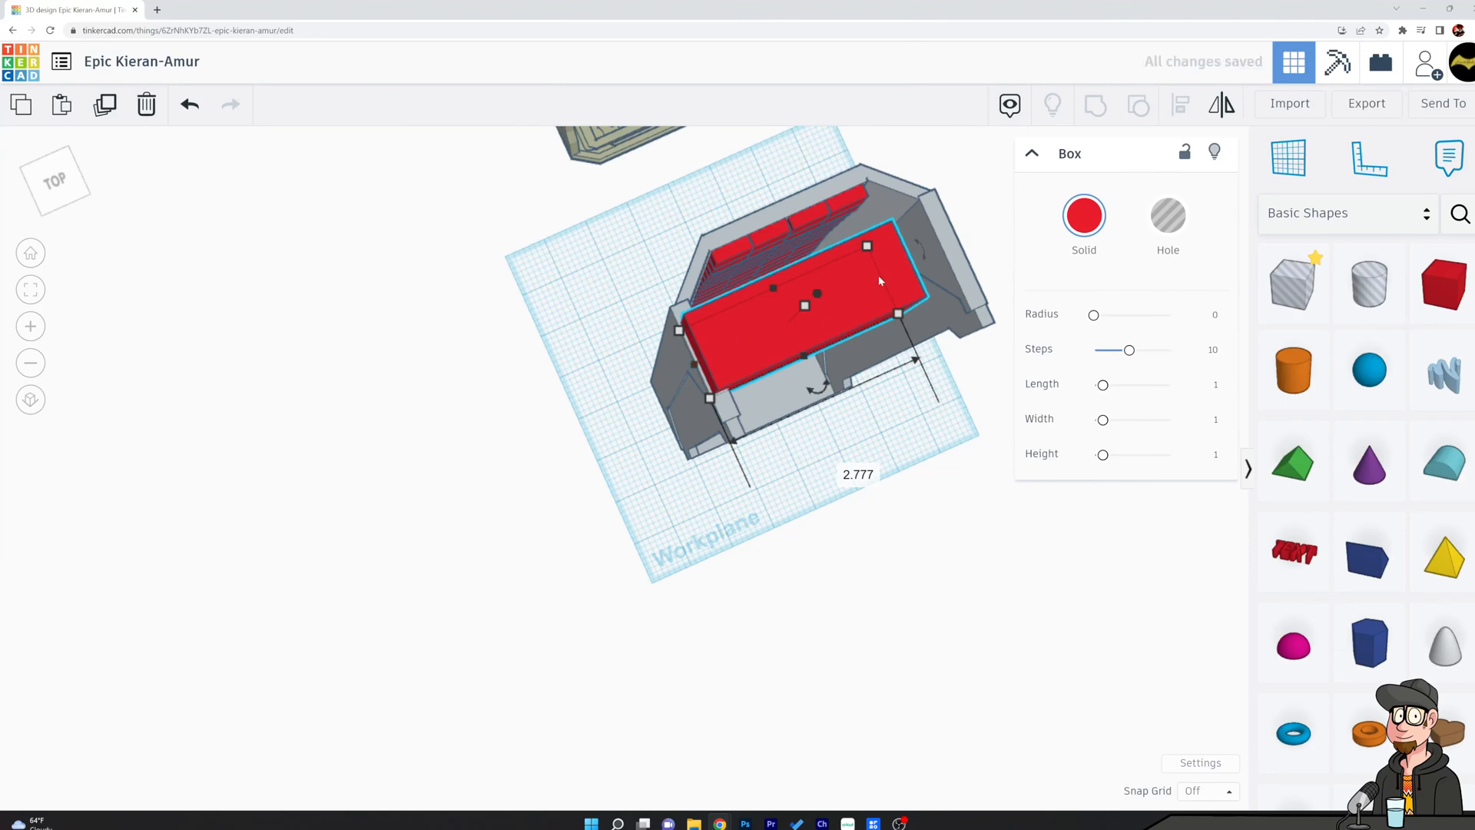
right_drag(939, 256, 980, 245)
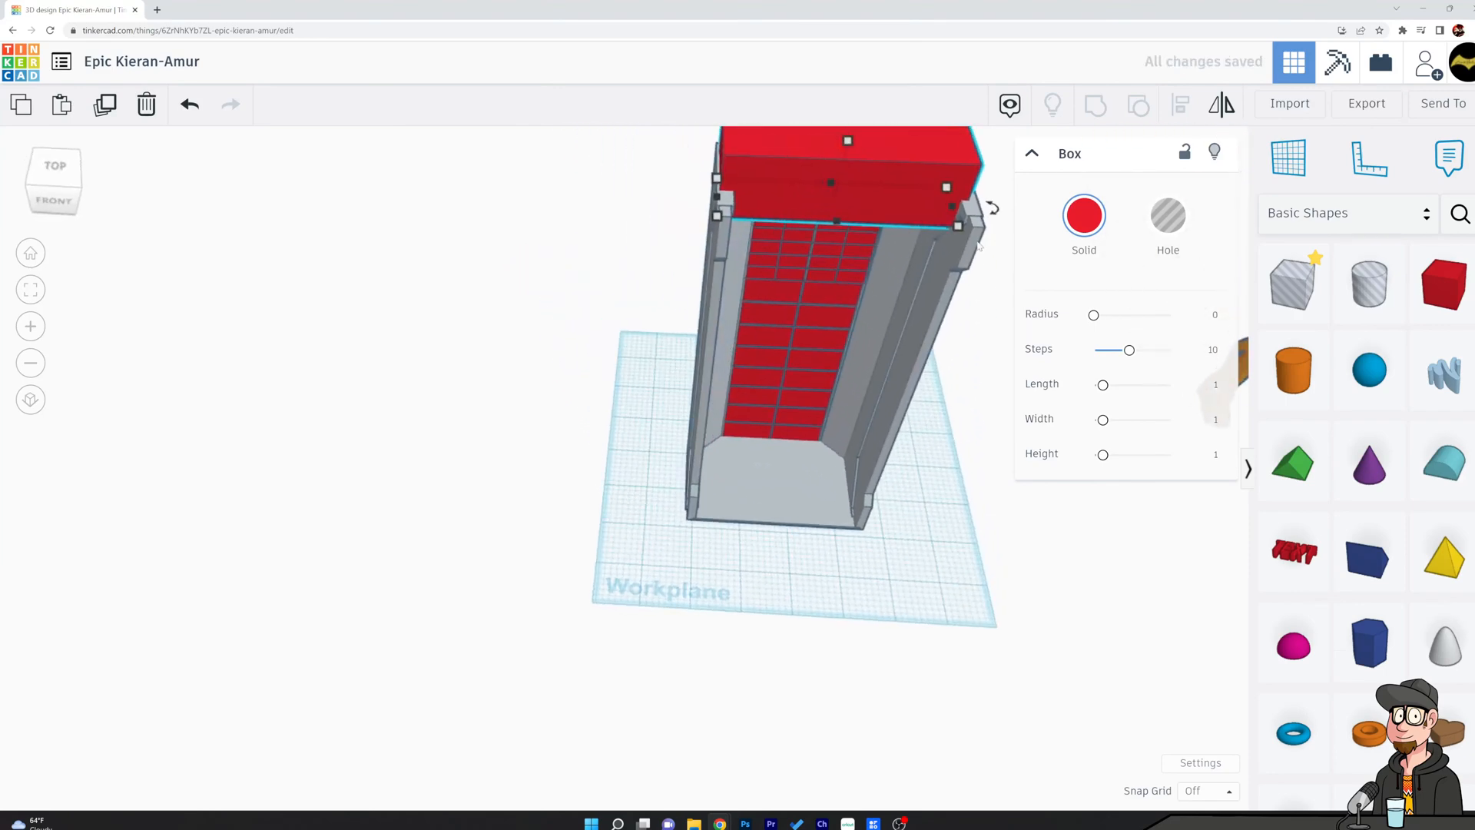
Check the chamber shell's width and set the red top box to the same width.
click(975, 249)
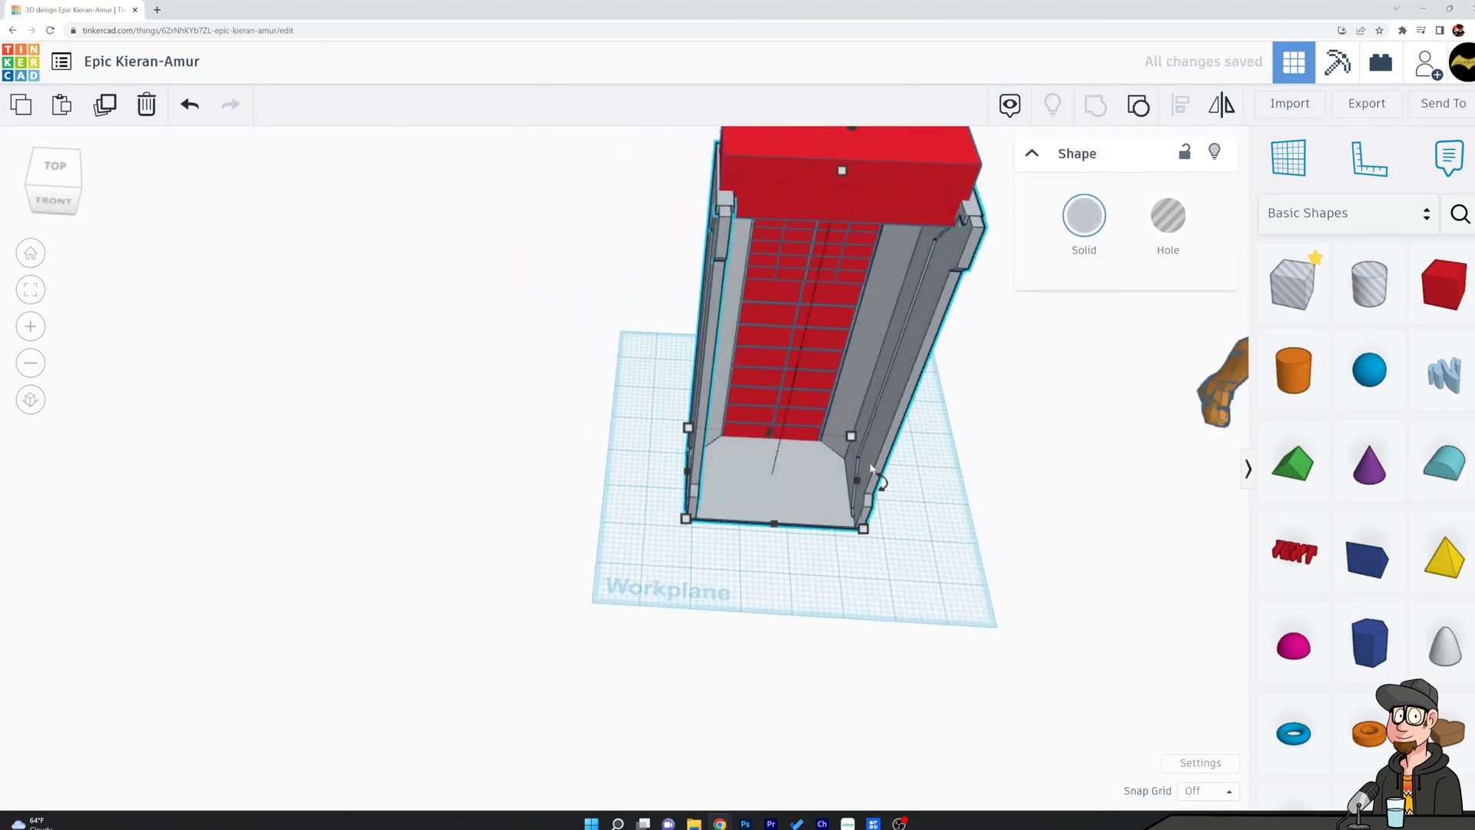
right_drag(1007, 461, 918, 336)
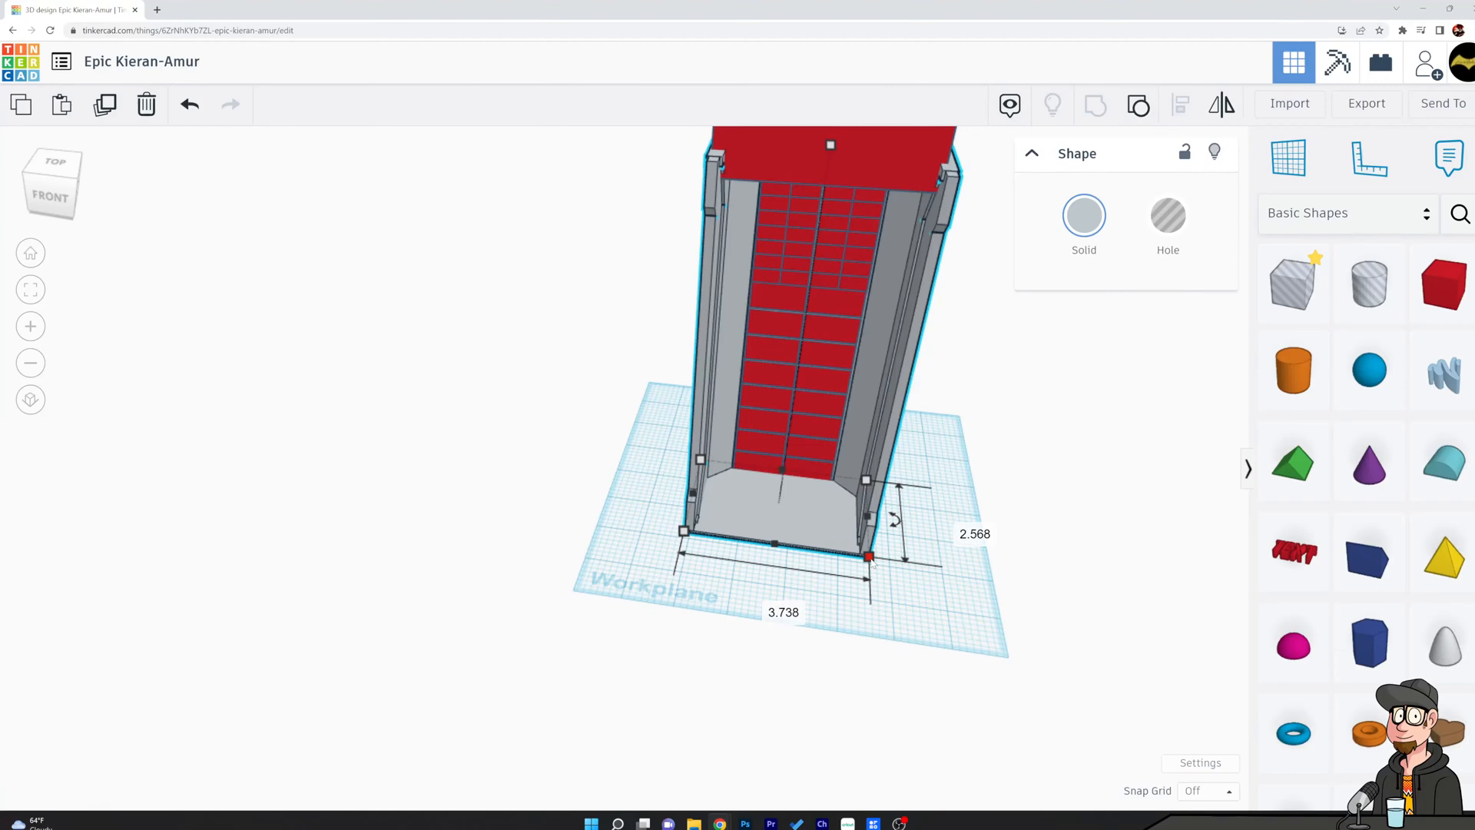
click(881, 164)
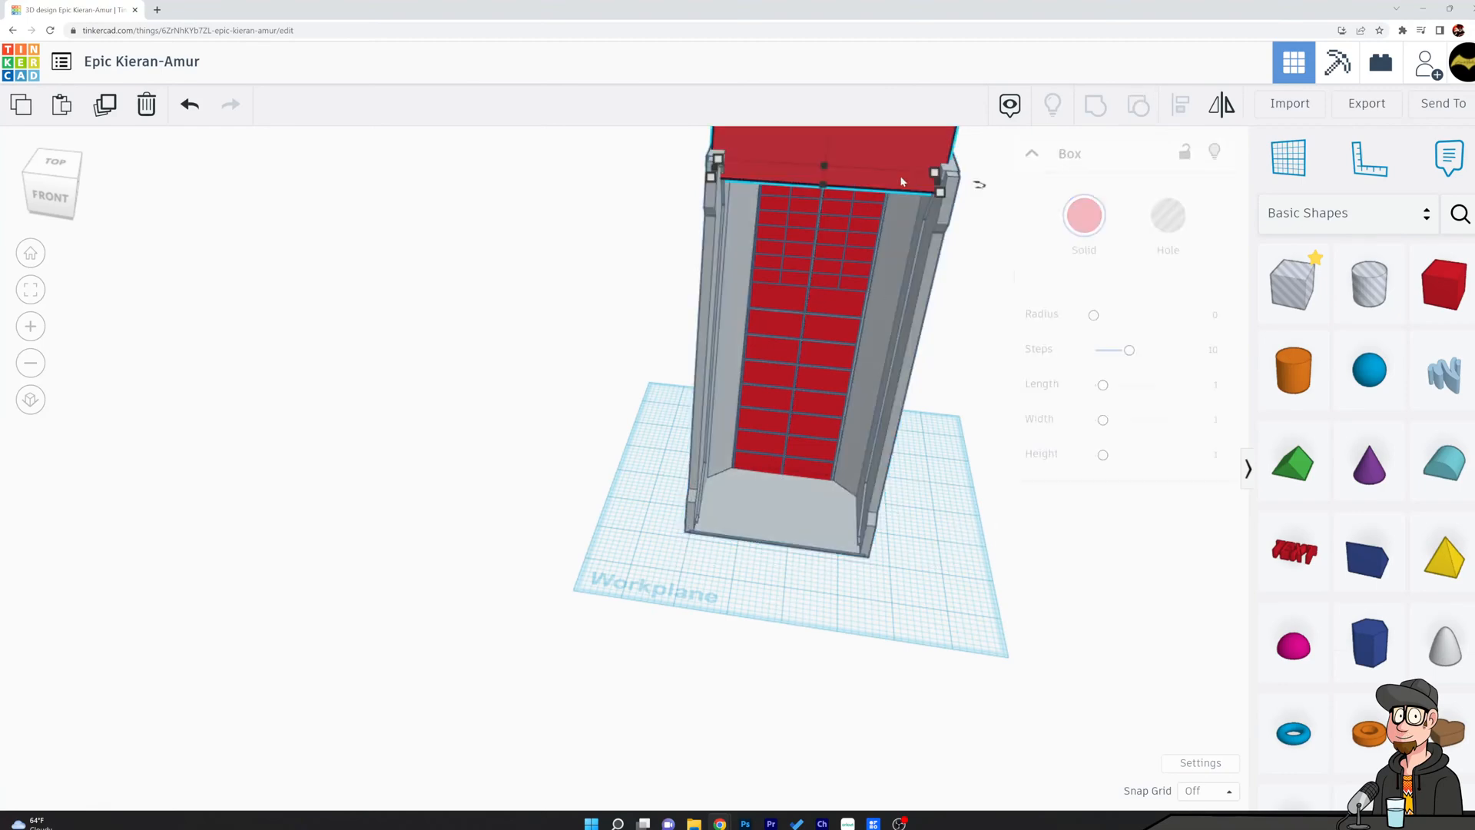
click(819, 241)
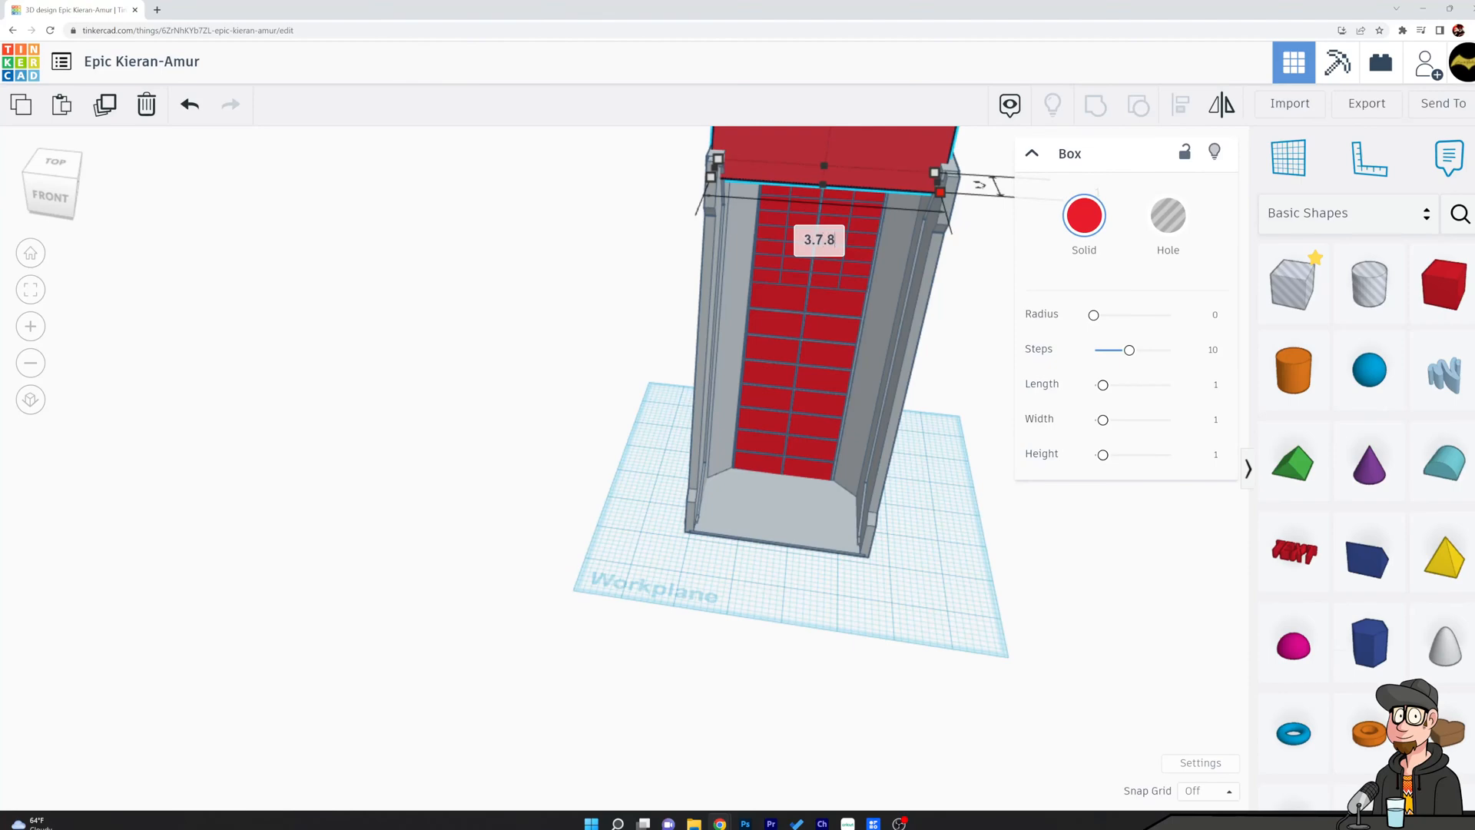
text(3.7.8)
key(Return)
Extend the top box backward and forward to a depth of about 2.607 so it covers the shell.
click(596, 233)
right_drag(599, 235, 722, 219)
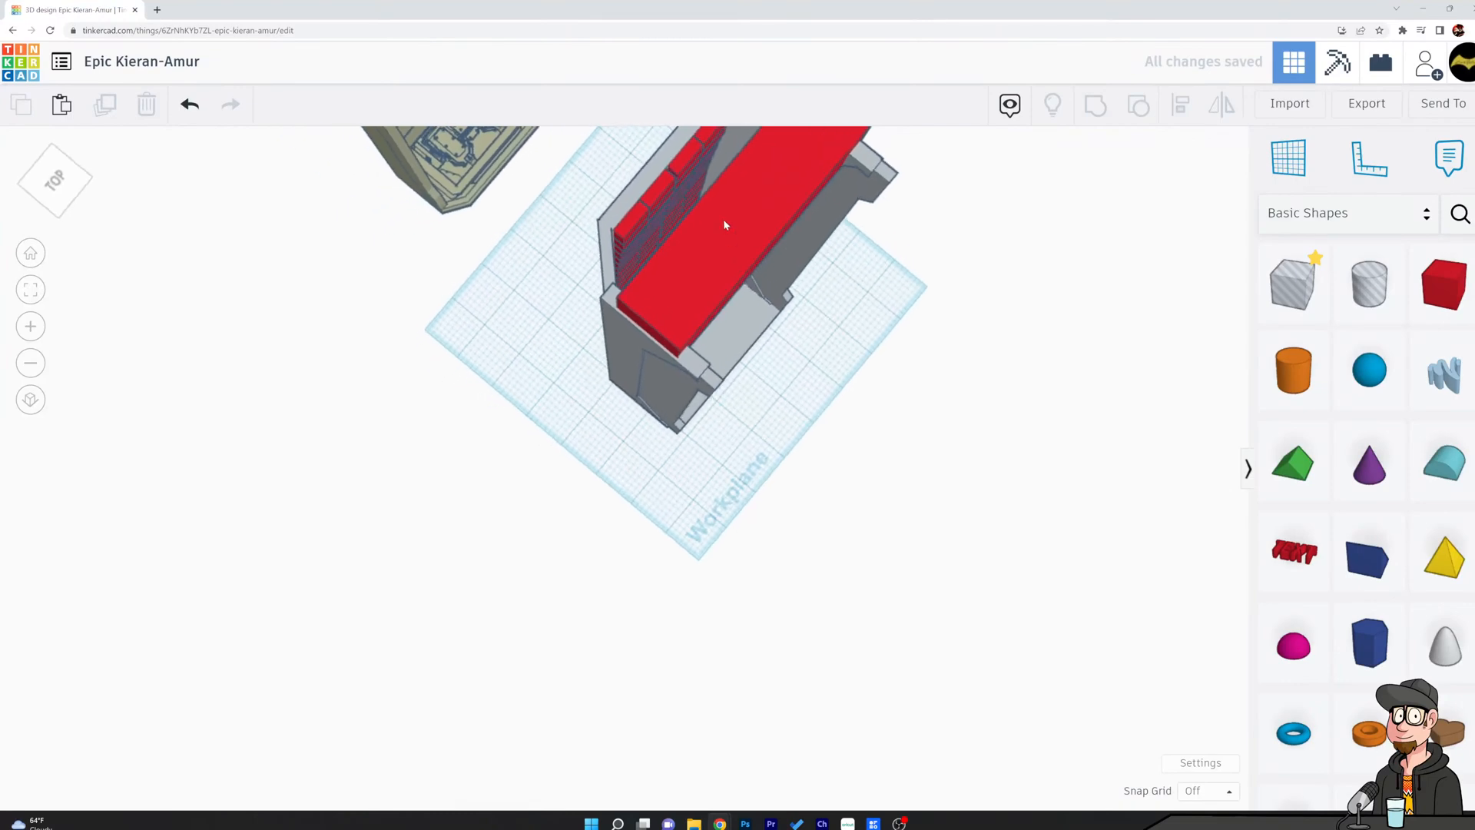
click(722, 219)
drag(704, 209, 668, 194)
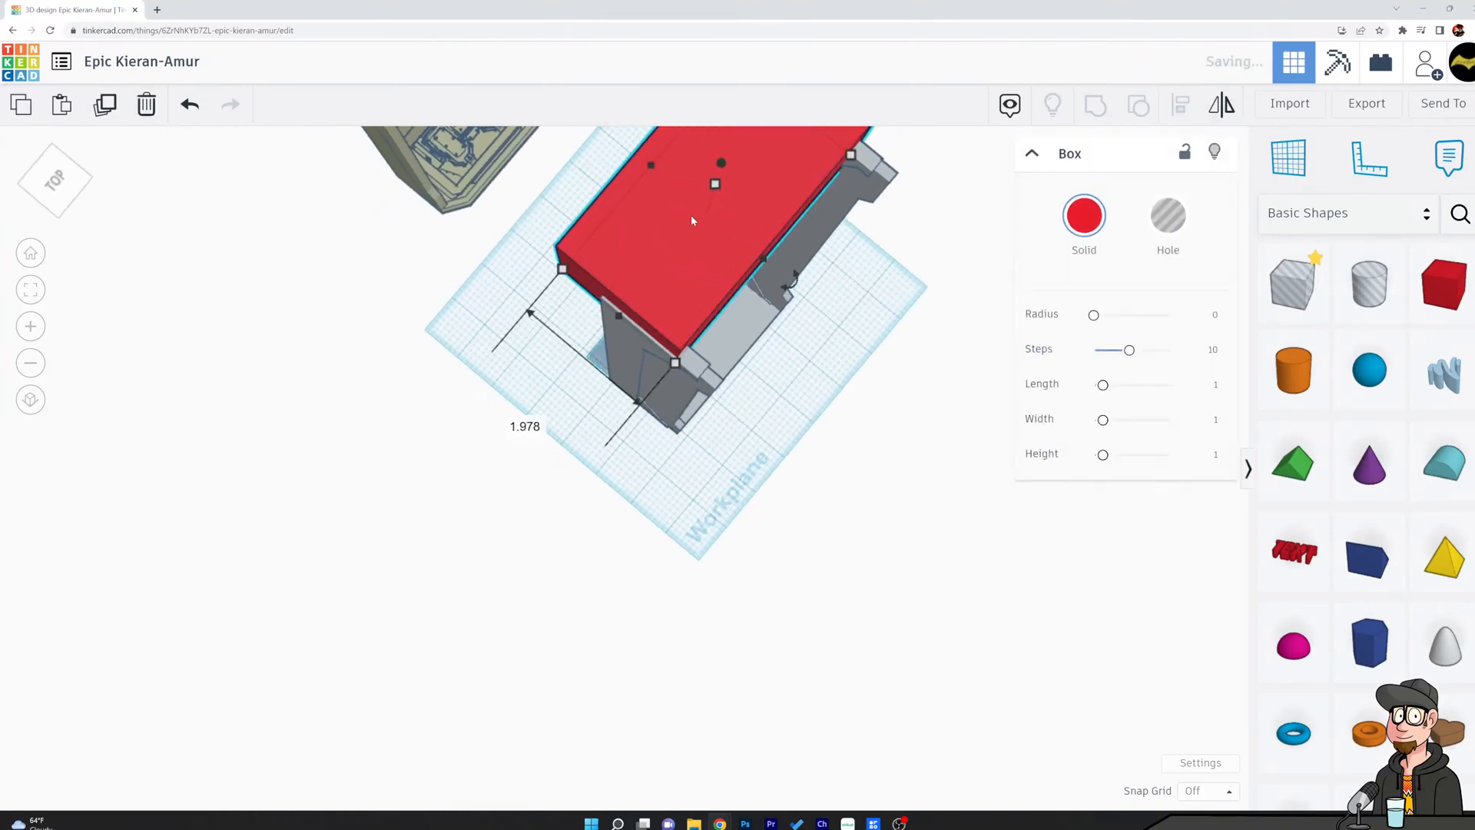
drag(758, 257, 782, 276)
right_drag(857, 327, 872, 297)
middle_drag(873, 297, 835, 549)
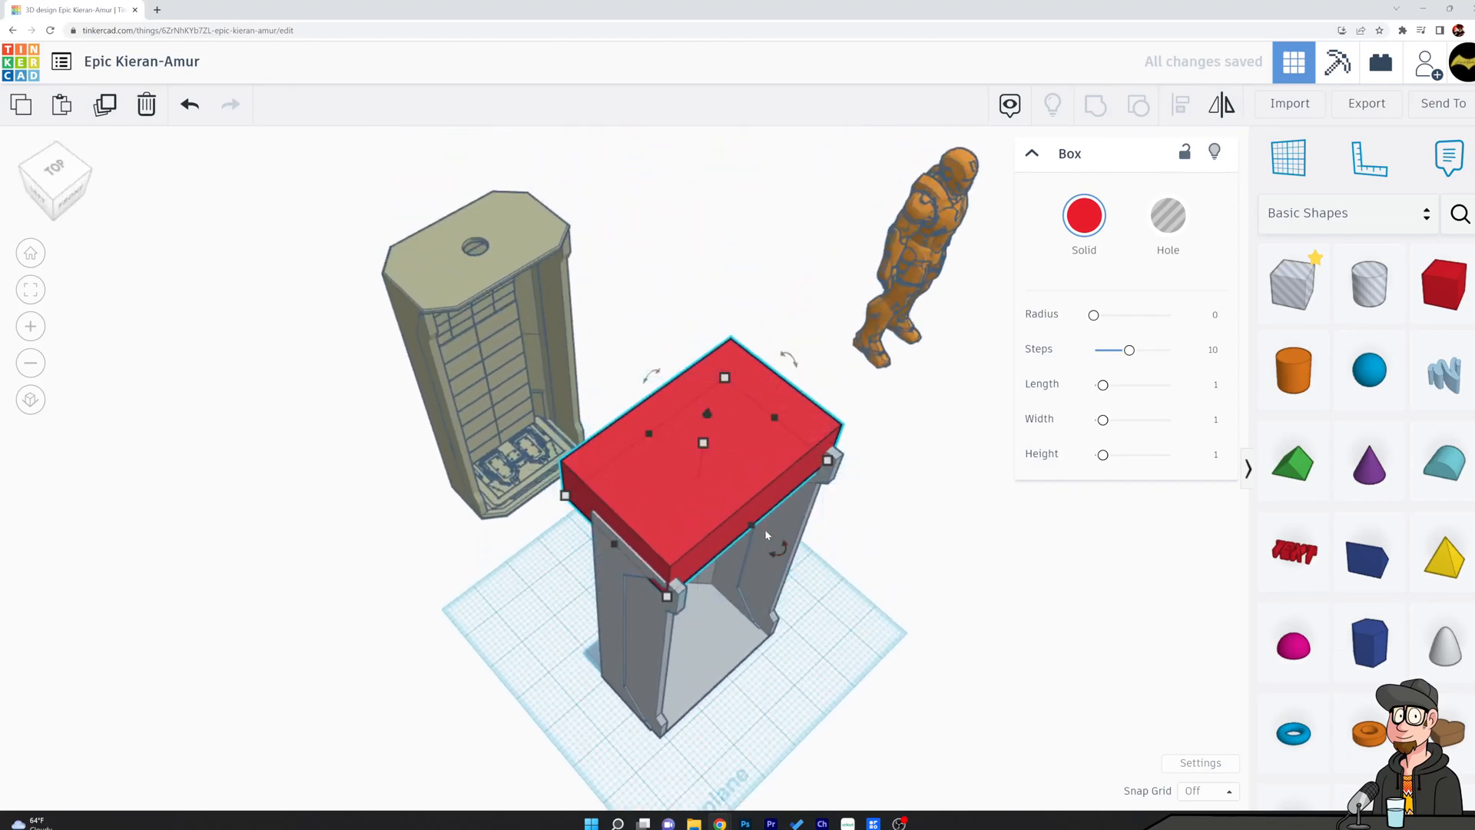
drag(751, 524, 762, 533)
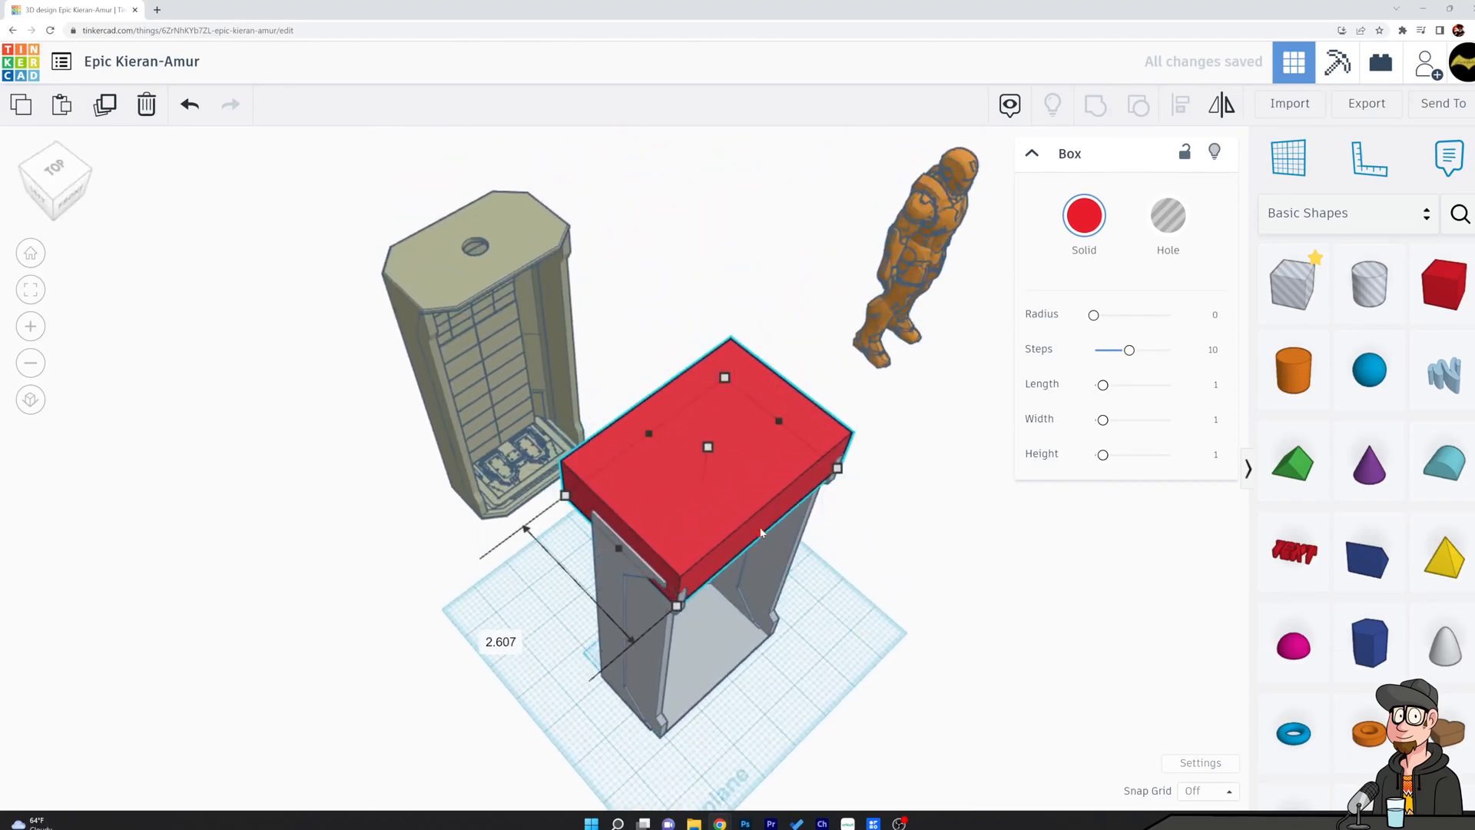
Thin the top box into a flat roof slab resting on the shell's upper edge.
right_drag(795, 544, 1052, 446)
mouse_move(745, 282)
mouse_down()
mouse_move(741, 324)
mouse_move(743, 256)
mouse_up()
right_drag(743, 255, 531, 265)
scroll(626, 369, up, 6)
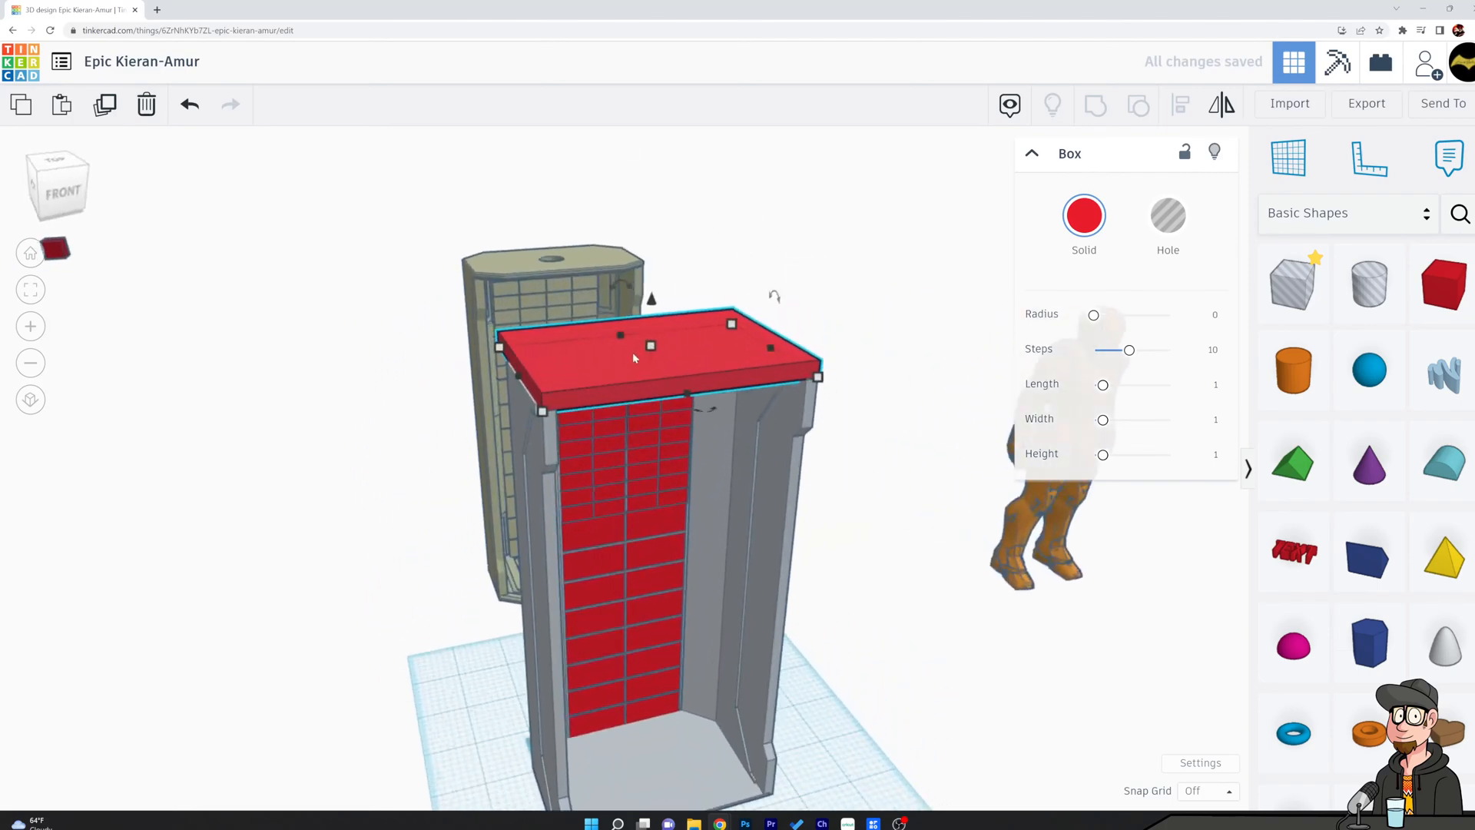
Align the roof slab and the chamber shell so the slab is centred across the shell's width.
right_drag(700, 355, 386, 357)
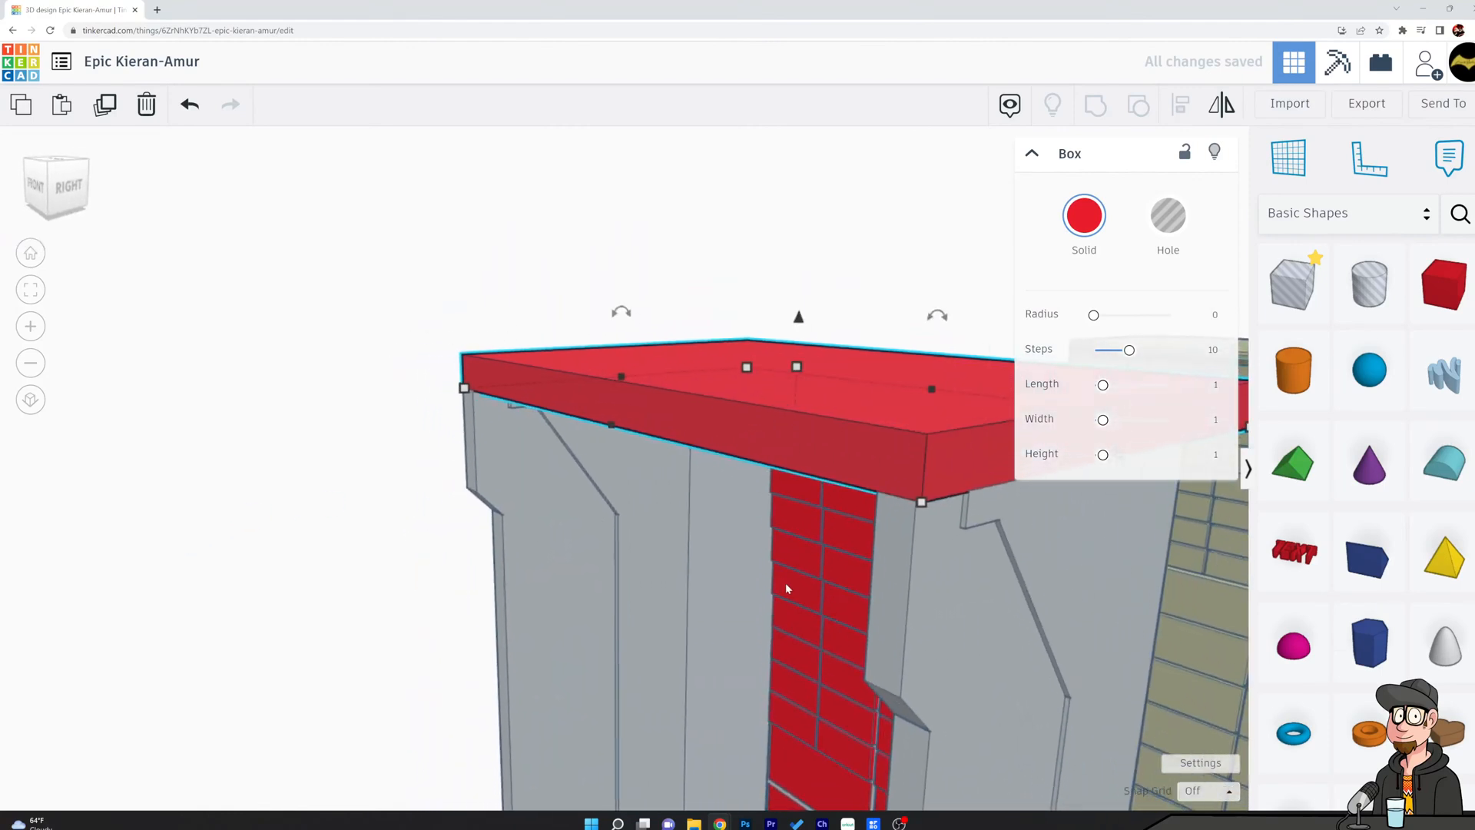
shift+click(900, 555)
click(1180, 114)
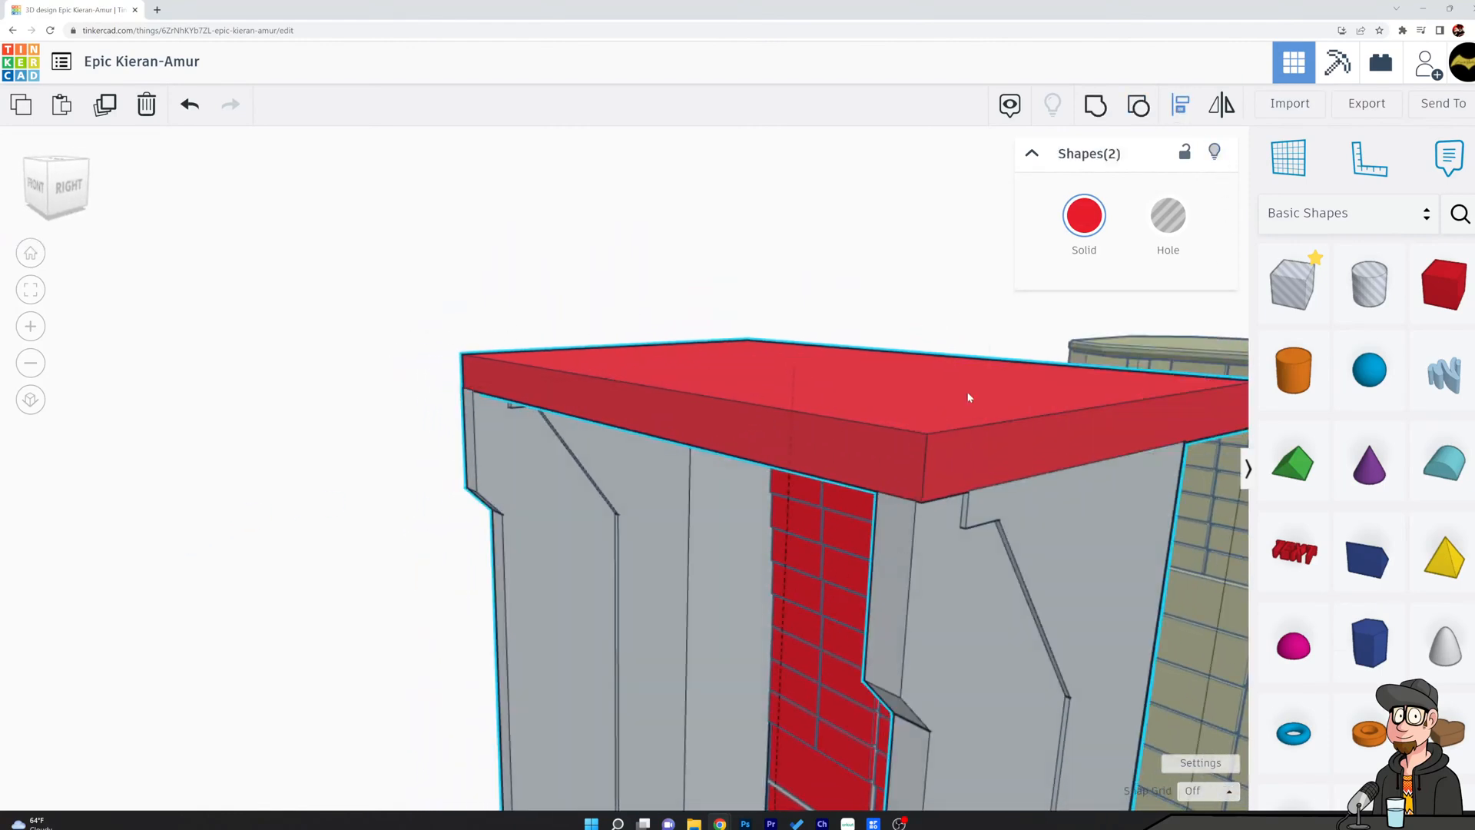
scroll(832, 584, down, 4)
right_drag(830, 590, 868, 757)
click(716, 700)
click(531, 474)
Pull the roof slab forward past the shell's front and align its back edge flush with the shell's back.
right_drag(770, 486, 617, 352)
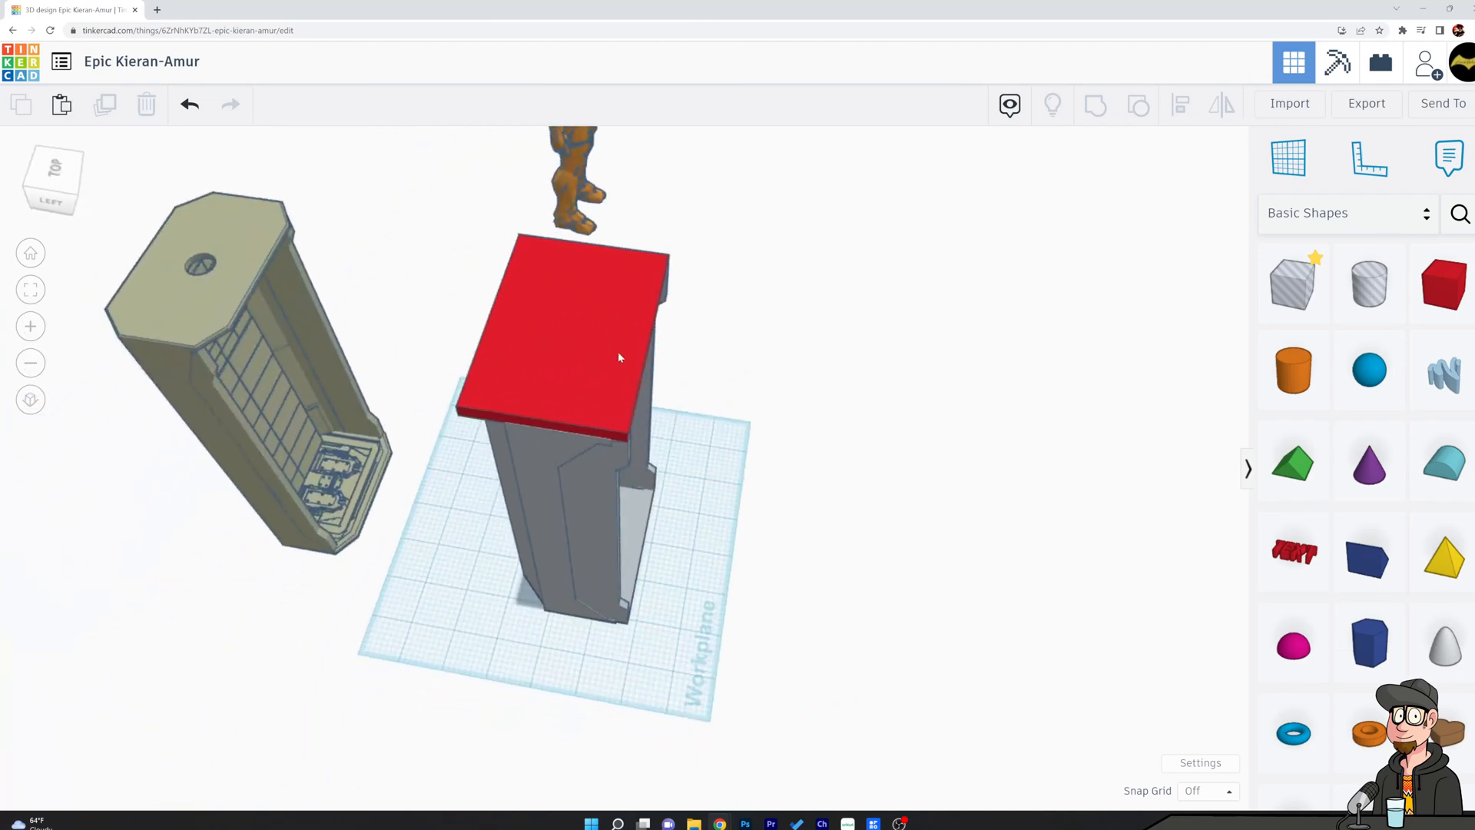
click(618, 351)
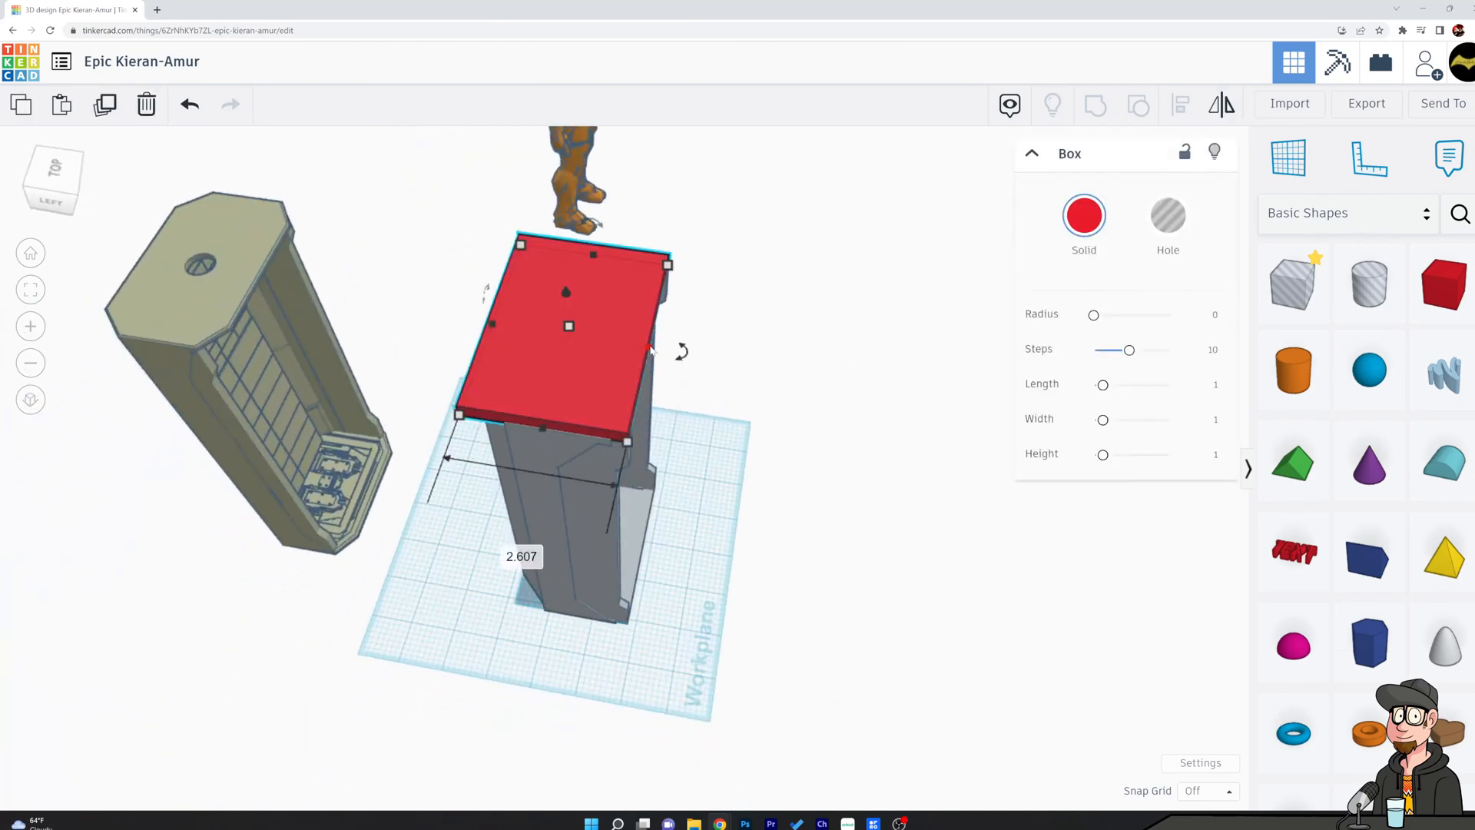
right_drag(651, 350, 430, 330)
drag(603, 413, 629, 404)
click(763, 453)
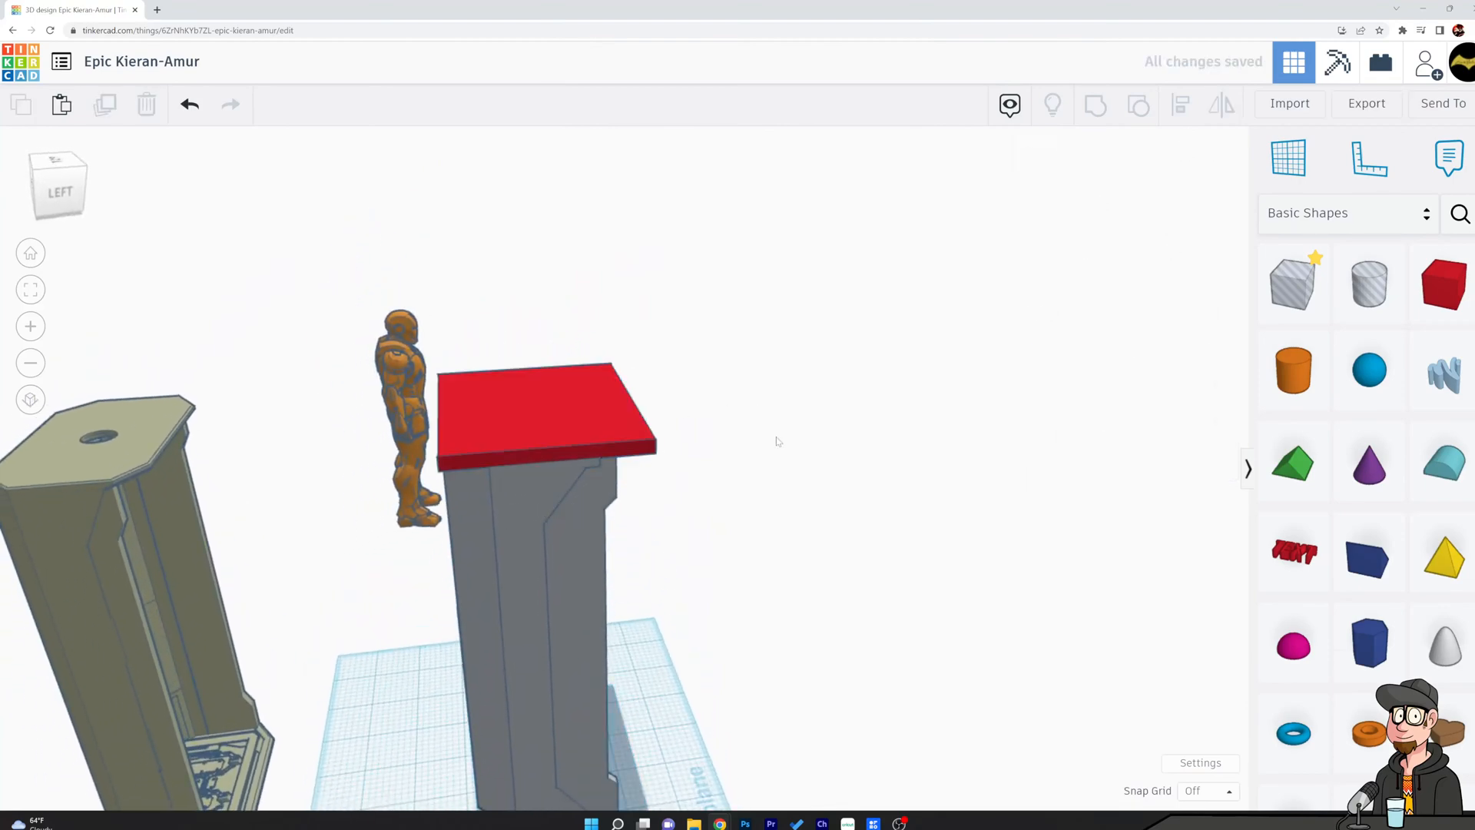
click(565, 447)
shift+click(485, 505)
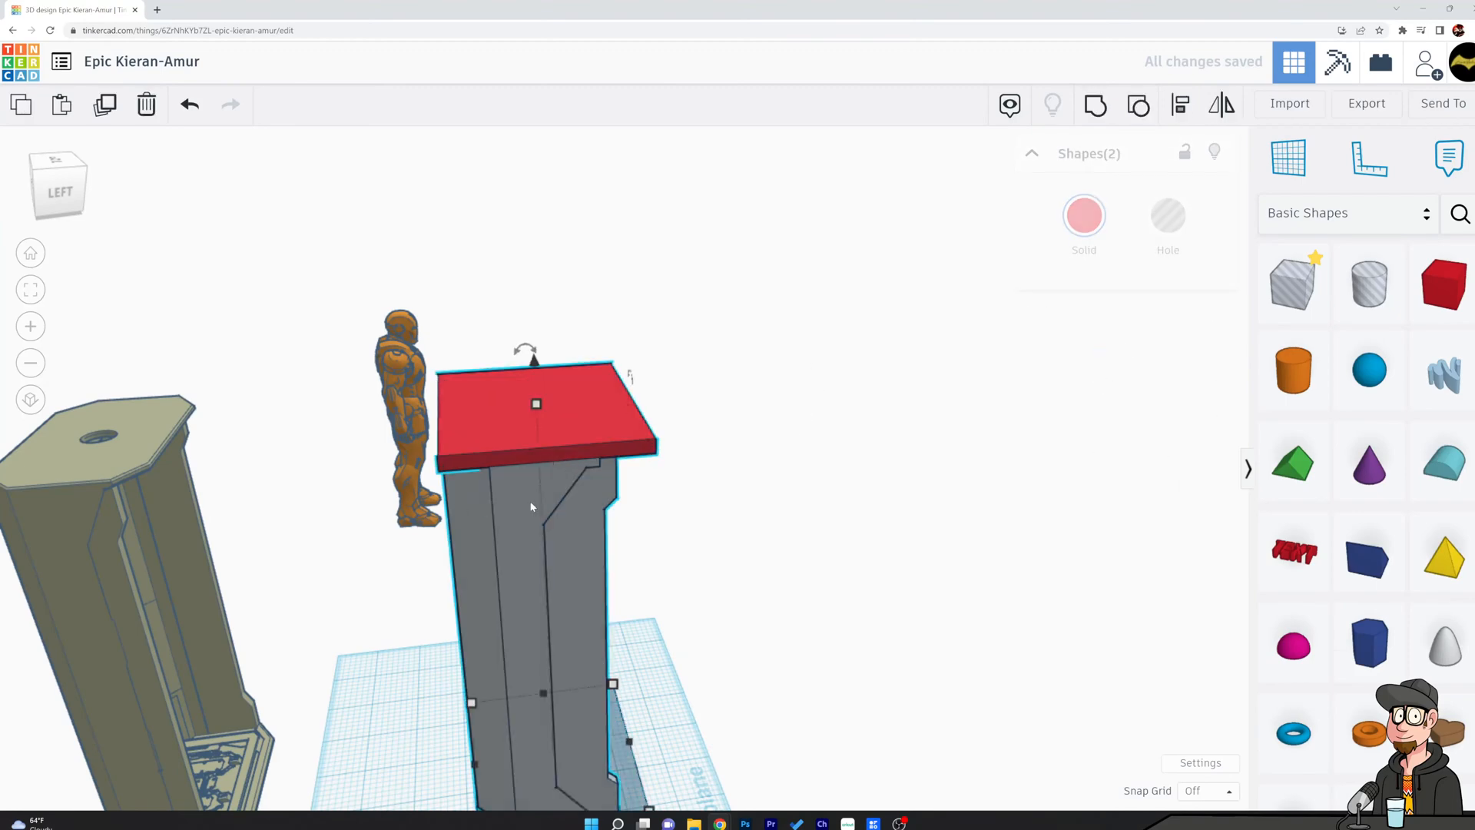
click(1184, 115)
scroll(830, 692, down, 3)
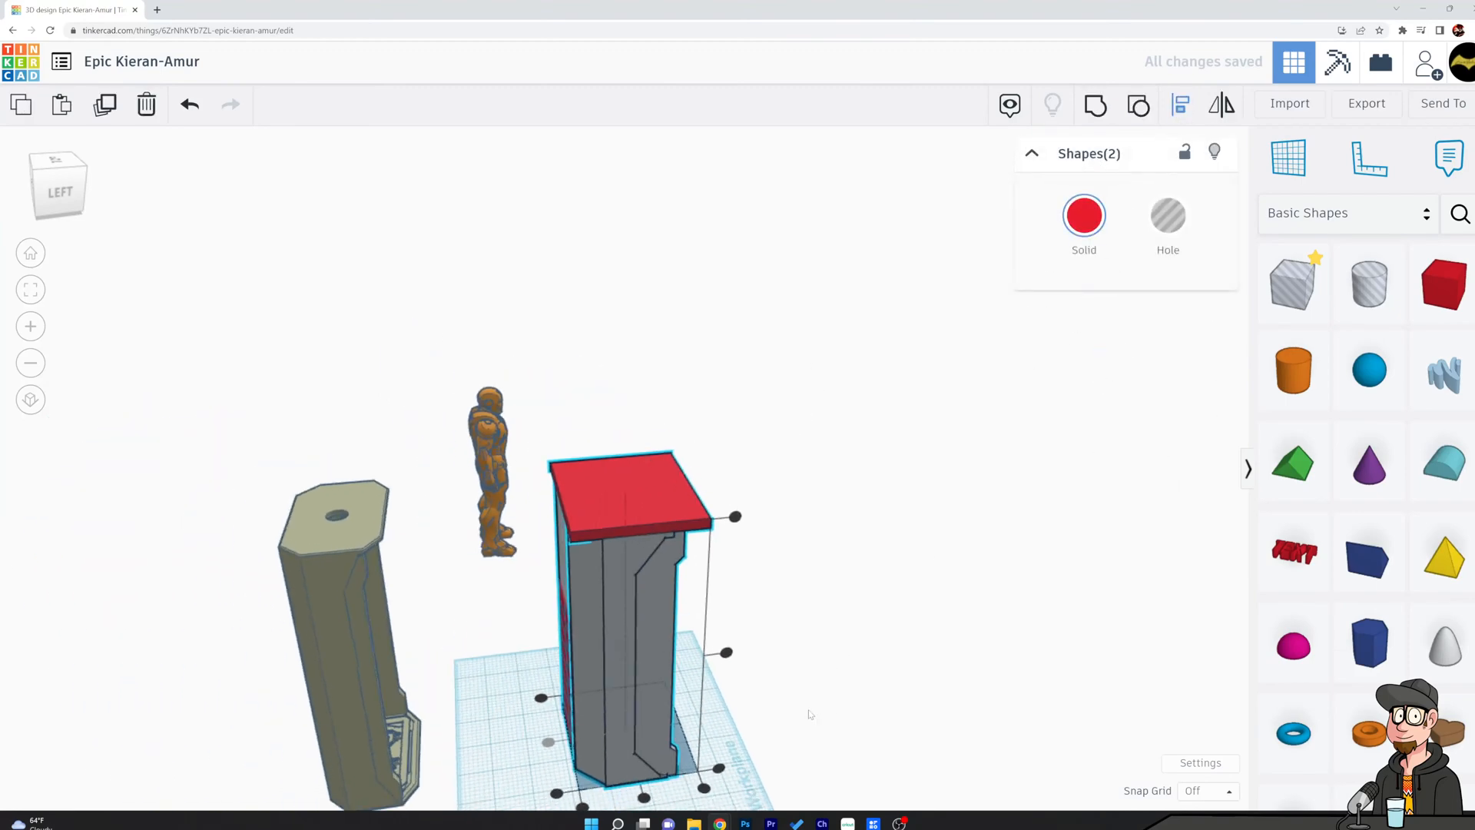
click(560, 796)
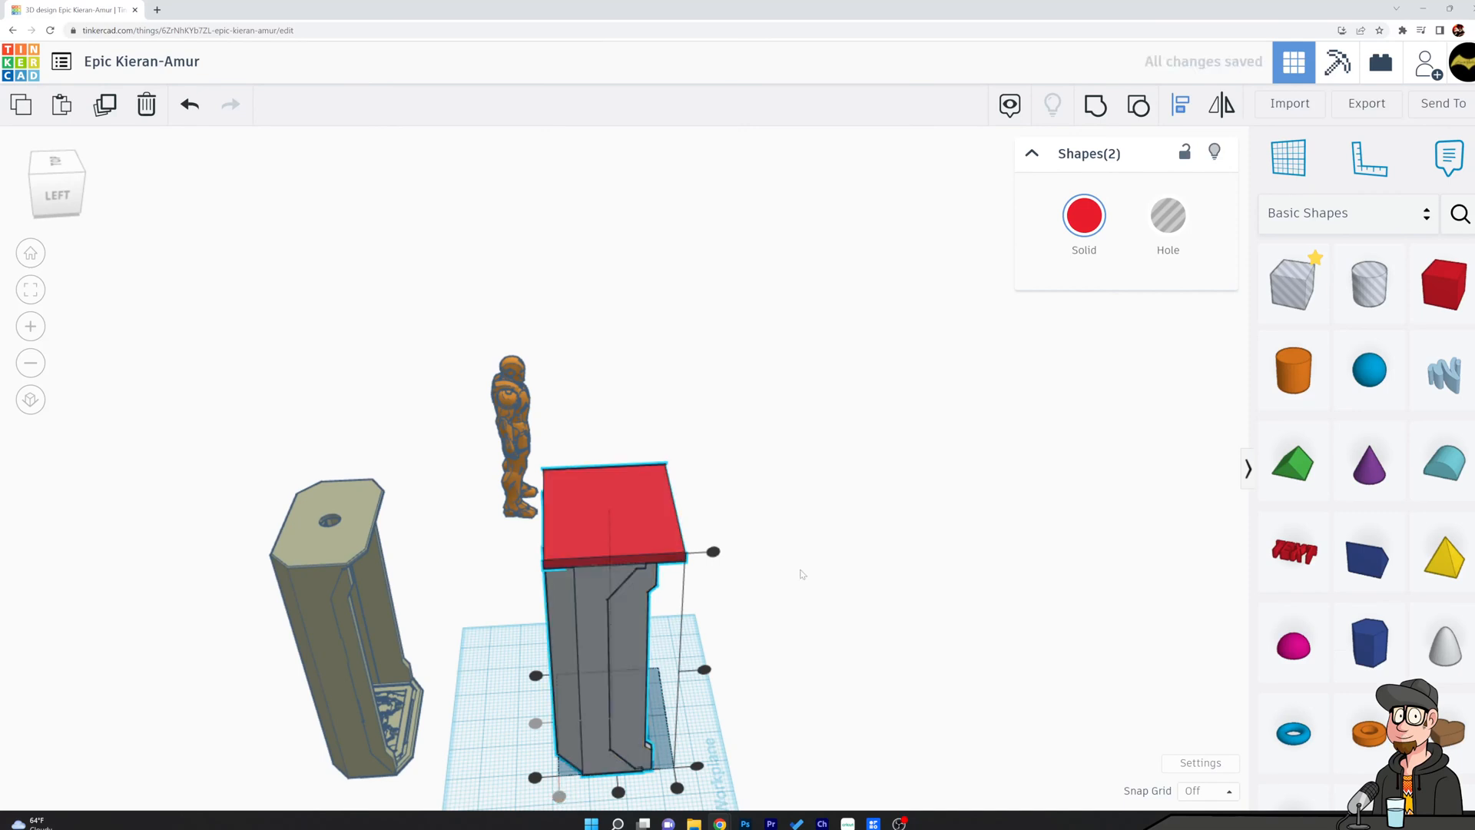
Place a hole box beside the shell's chamfered rear corner and turn it diagonally to match the chamfer.
click(839, 625)
right_drag(840, 625, 1037, 509)
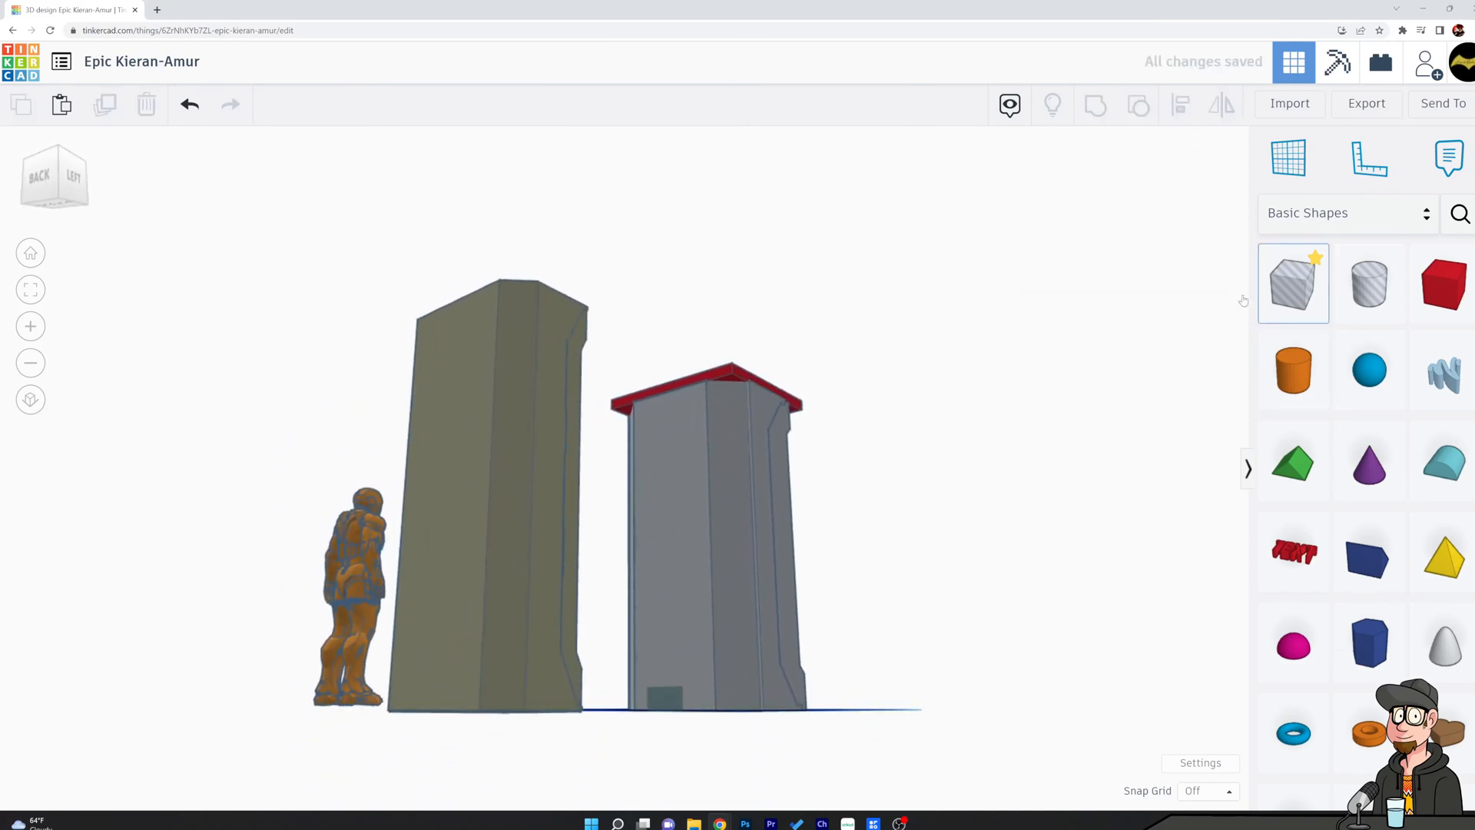
right_drag(867, 507, 772, 673)
drag(772, 674, 686, 797)
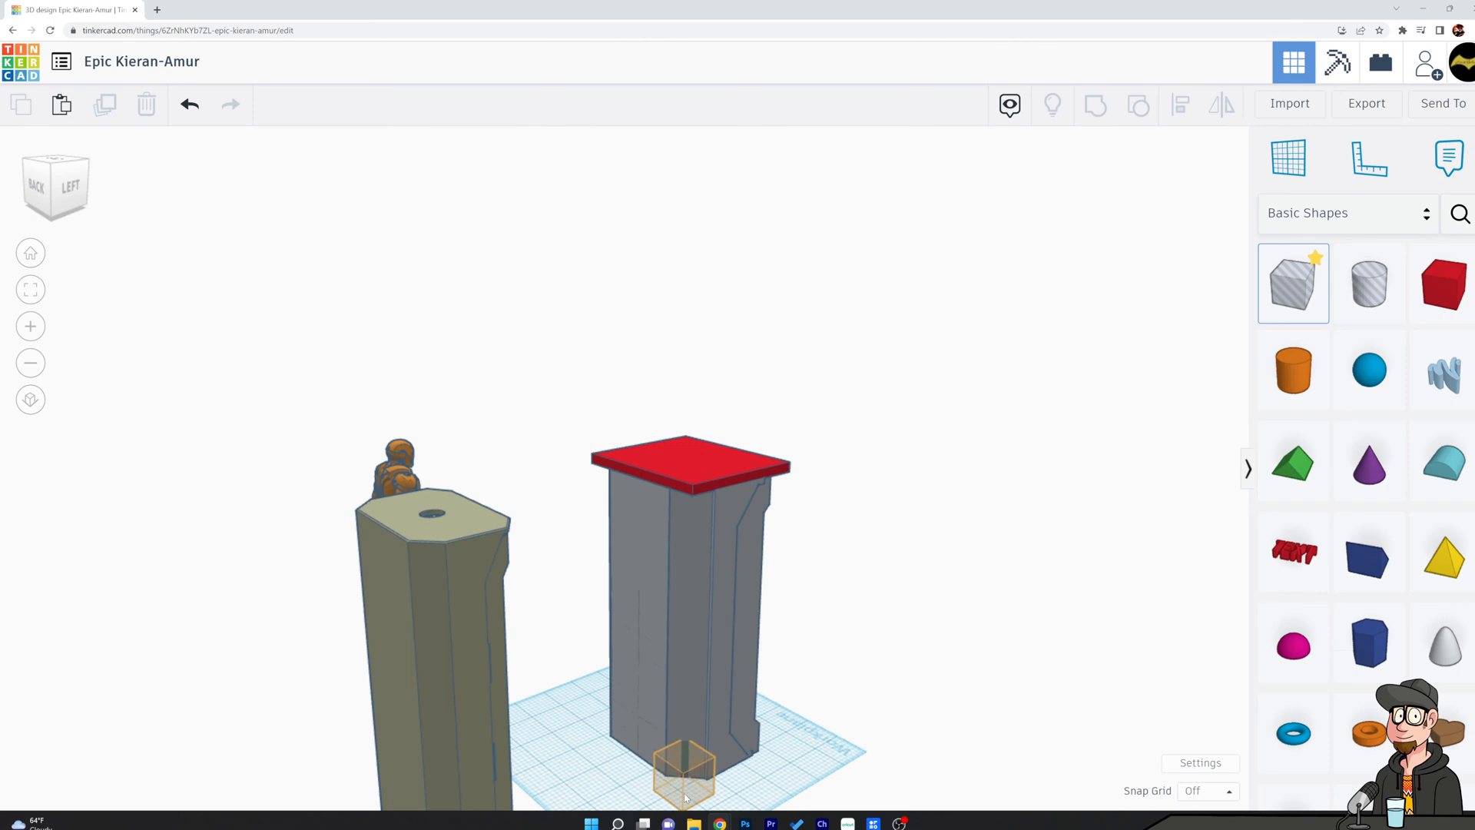
click(686, 799)
right_drag(690, 729, 698, 782)
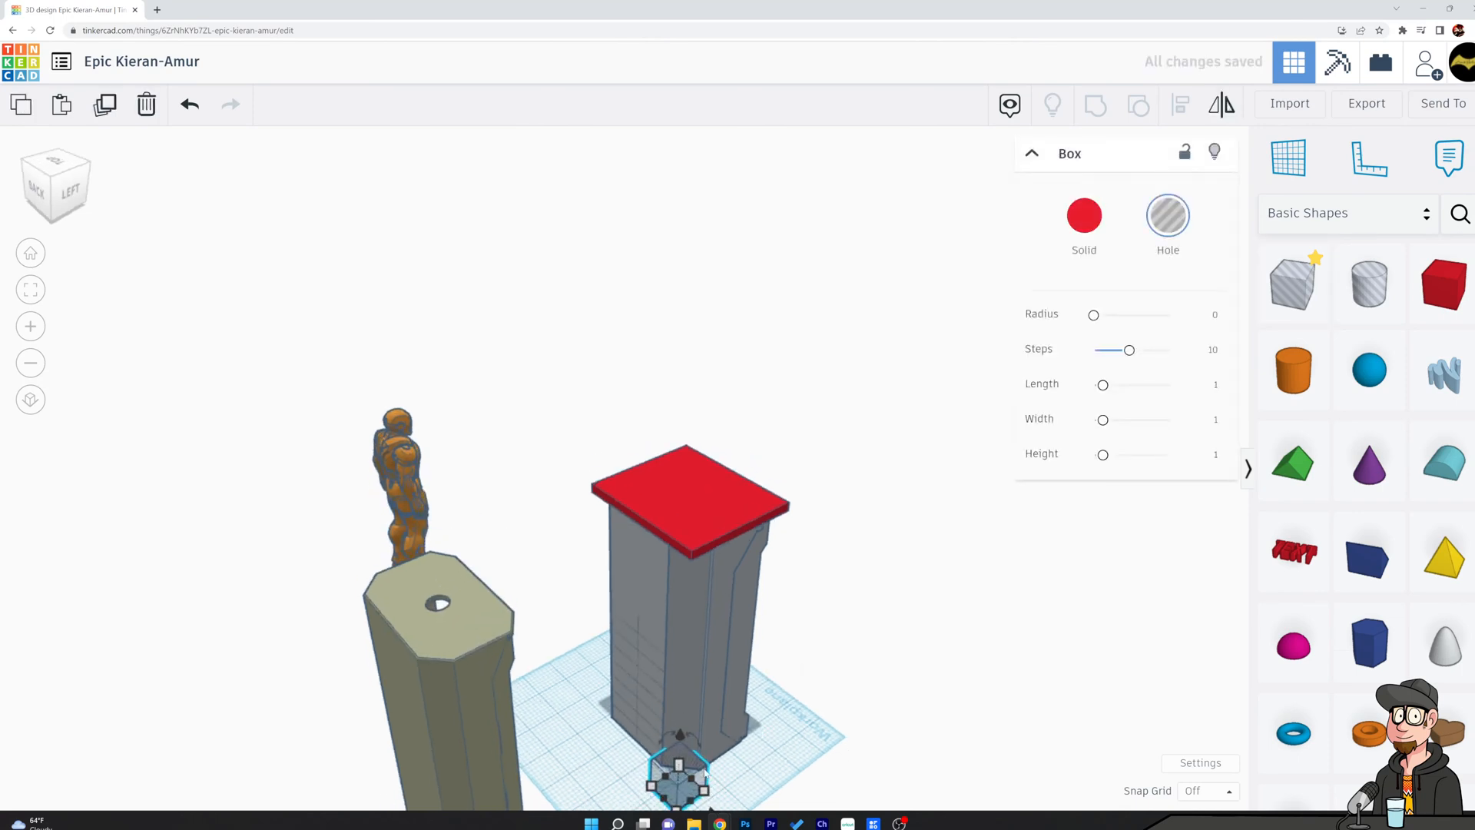
scroll(782, 723, down, 1)
drag(721, 799, 683, 811)
right_drag(689, 756, 718, 701)
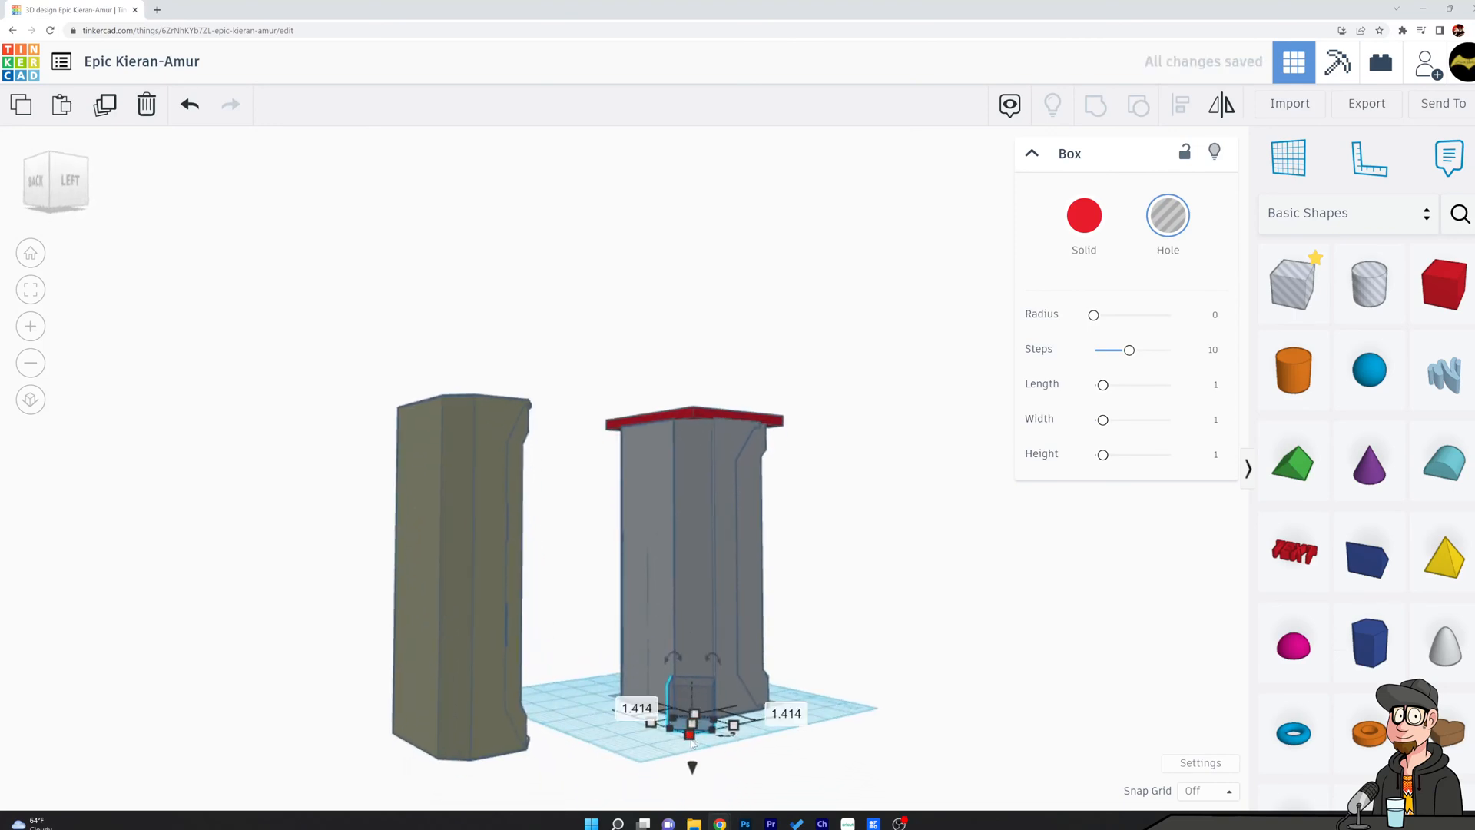
Stretch the hole box's height until it extends above the red roof slab.
right_drag(804, 682, 711, 720)
drag(700, 716, 698, 378)
right_drag(698, 378, 720, 637)
scroll(721, 637, up, 10)
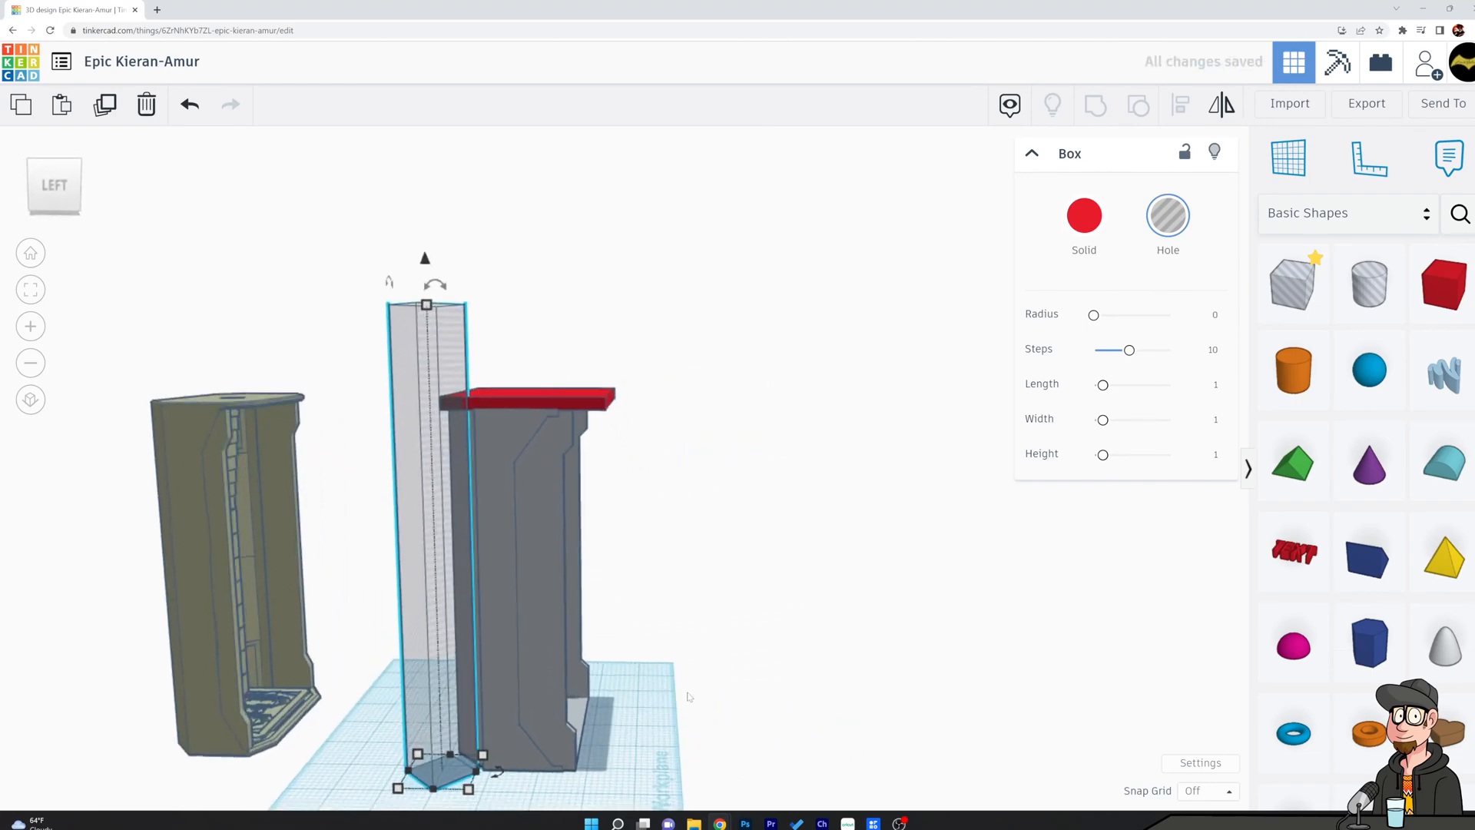
Nudge the tall hole box until its face is flush with the shell's chamfered rear corner.
right_drag(797, 594, 818, 683)
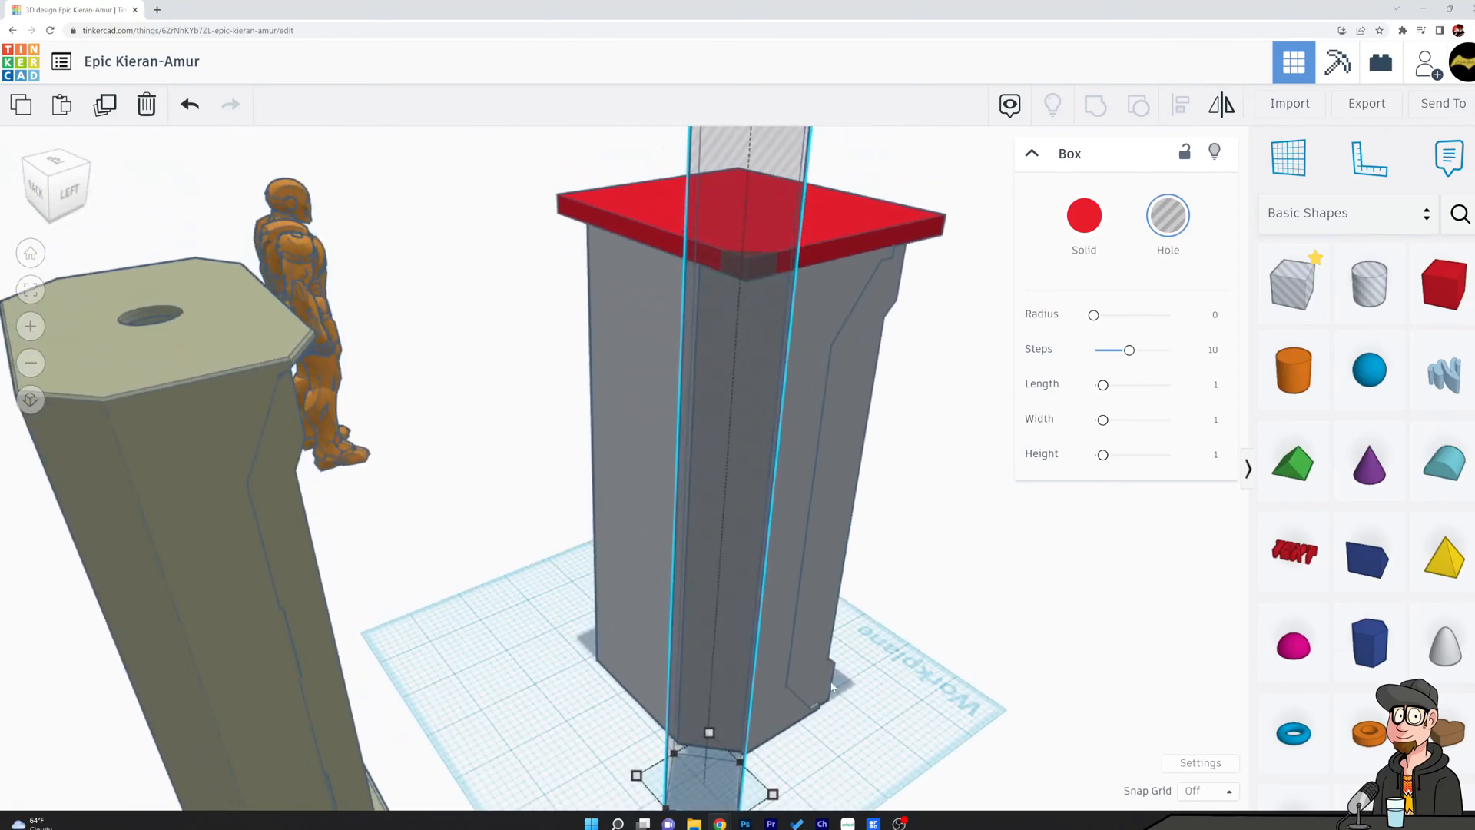
key(Up)
key(Up)
key(Up)
key(Right)
key(Right)
key(Right)
key(Right)
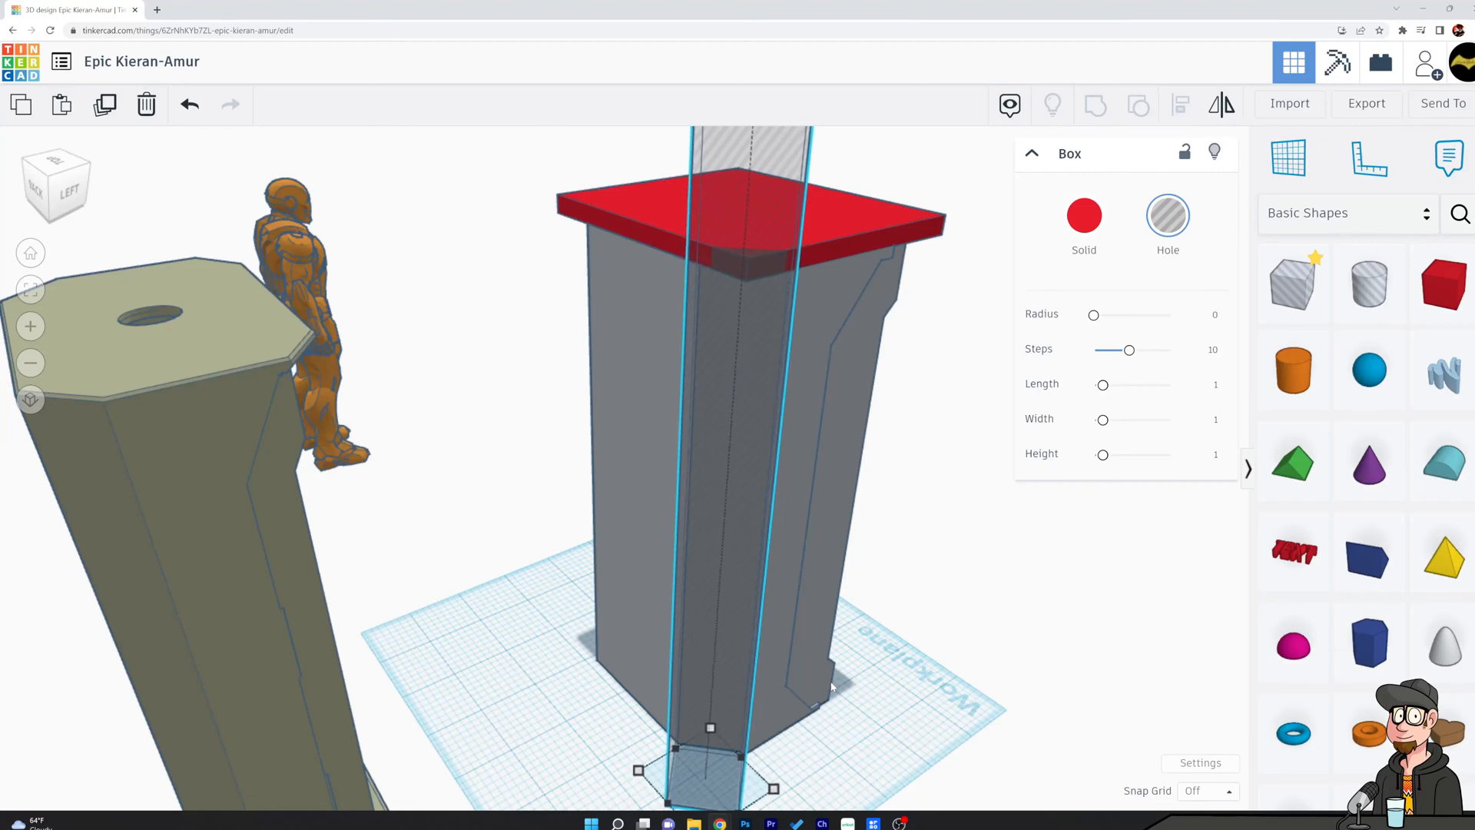
key(Up)
key(Up)
key(Right)
key(Up)
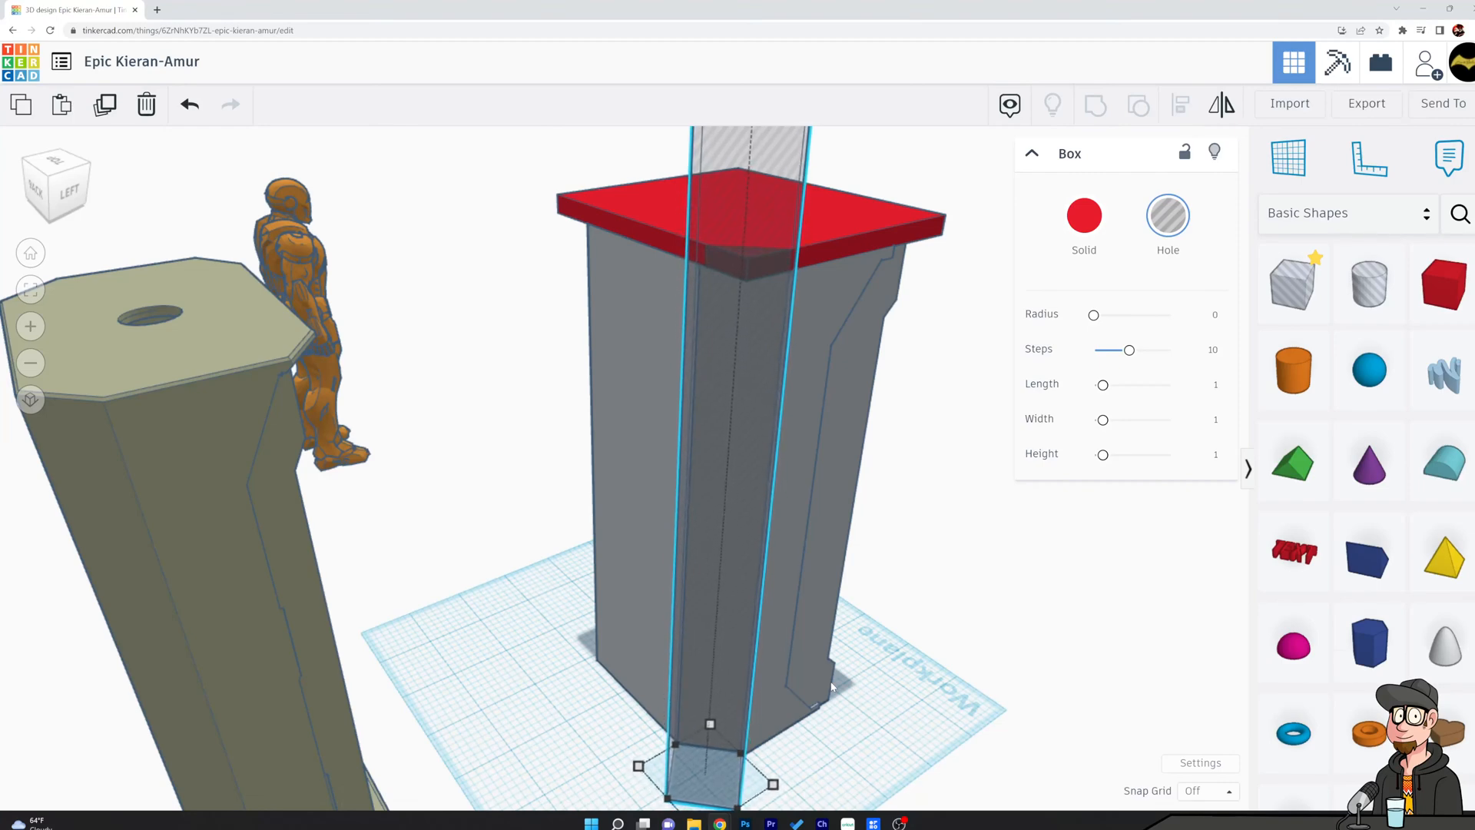
key(Up)
key(Right)
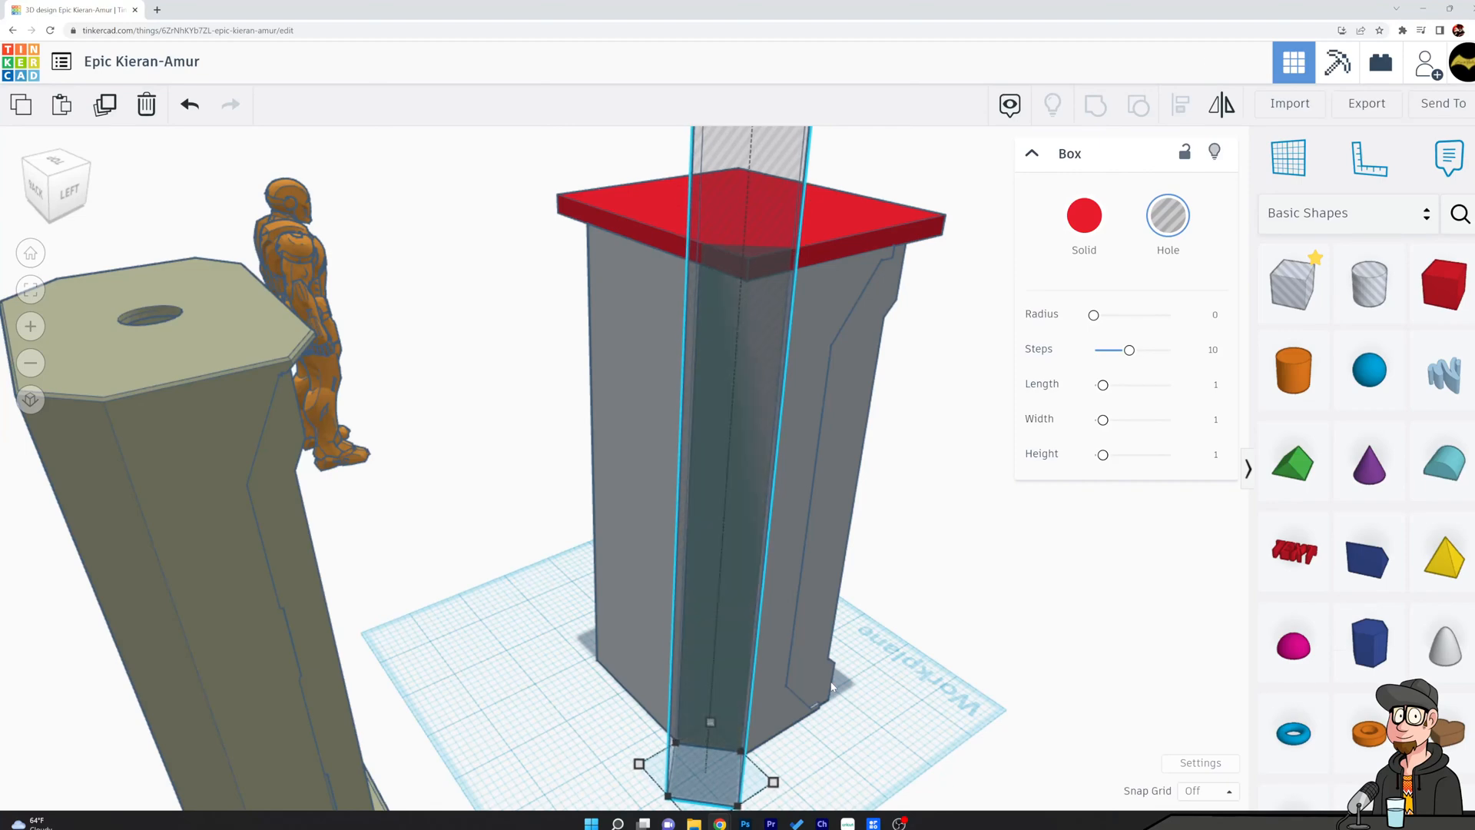
key(Down)
key(Up)
Duplicate the tall hole box and move the copy to the shell's opposite rear chamfer.
right_drag(904, 596, 953, 683)
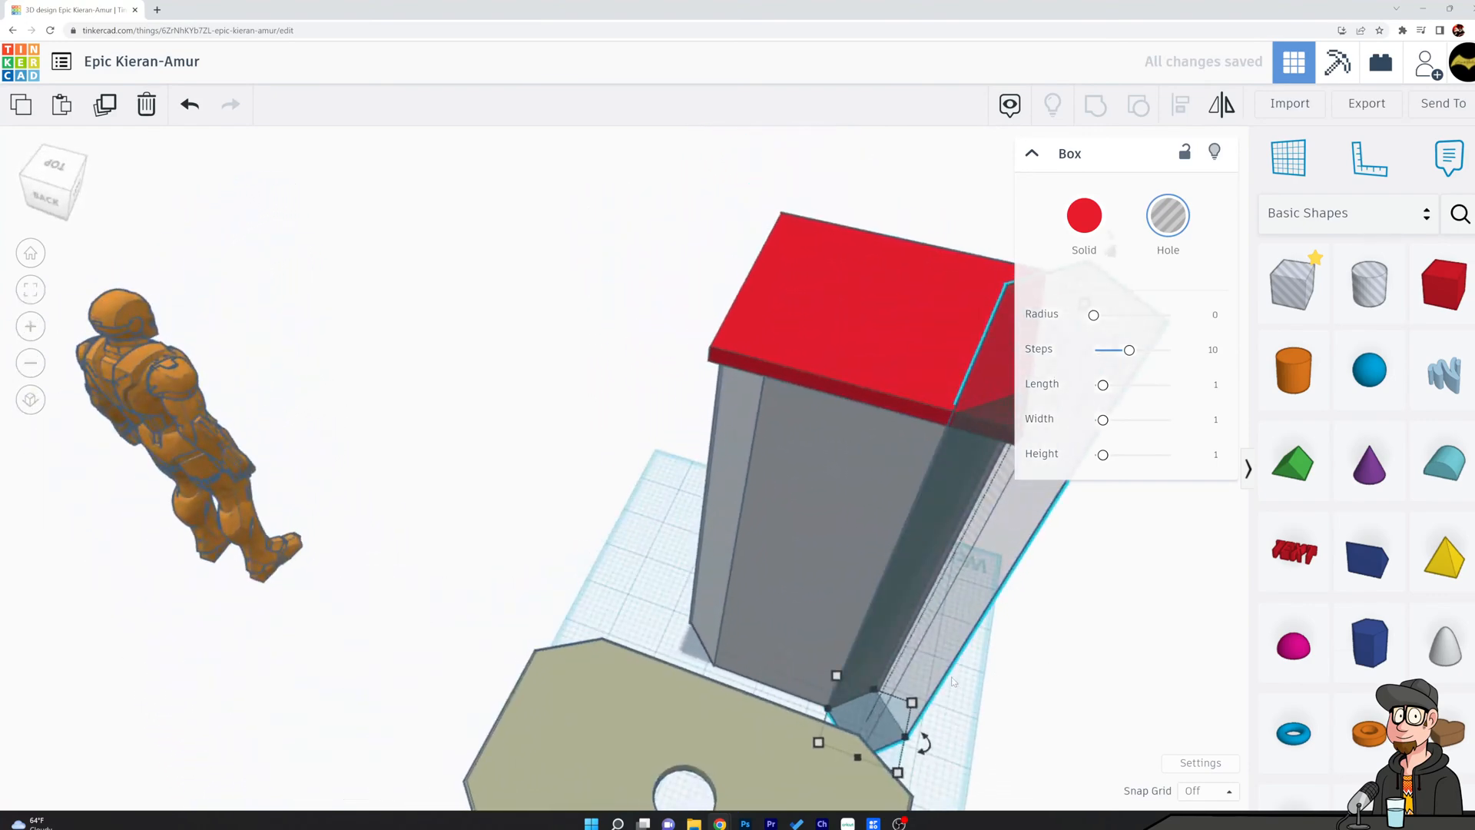
key(ctrl+d)
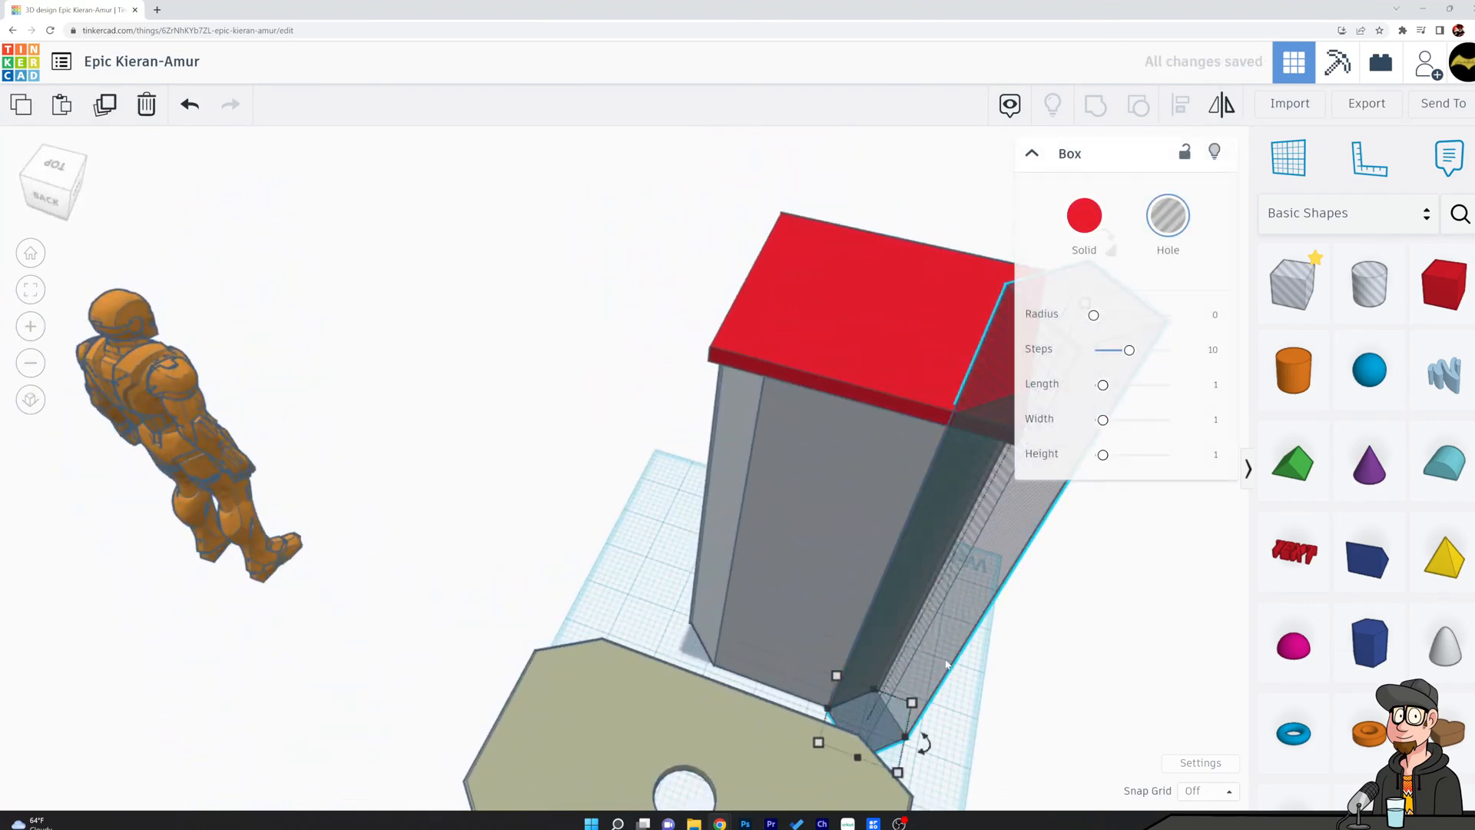
key(Left)
key(Left)
key(Left)
key(Left)
key(Left)
key(Left)
key(Left)
key(Left)
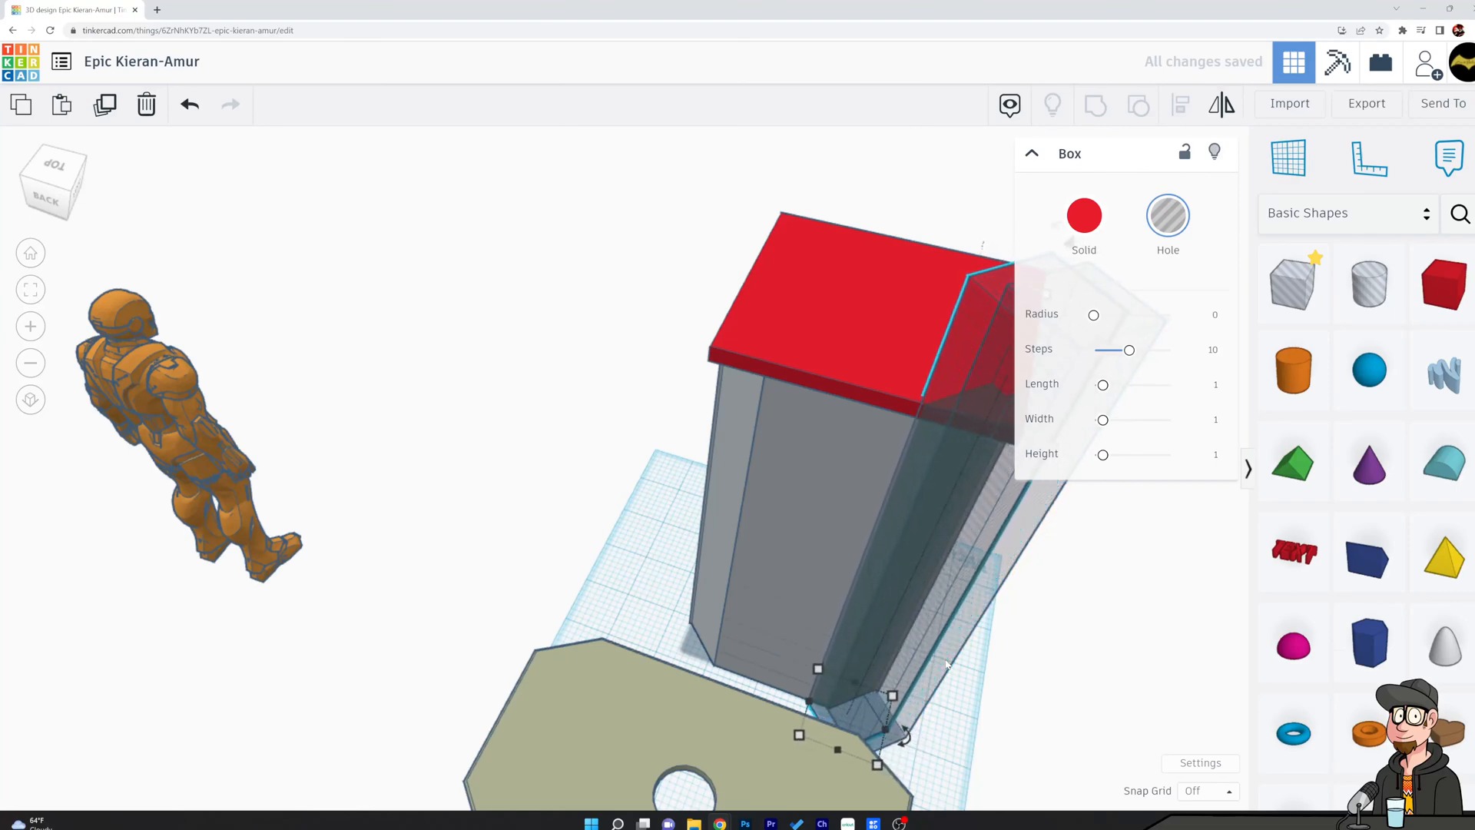
drag(946, 369, 643, 342)
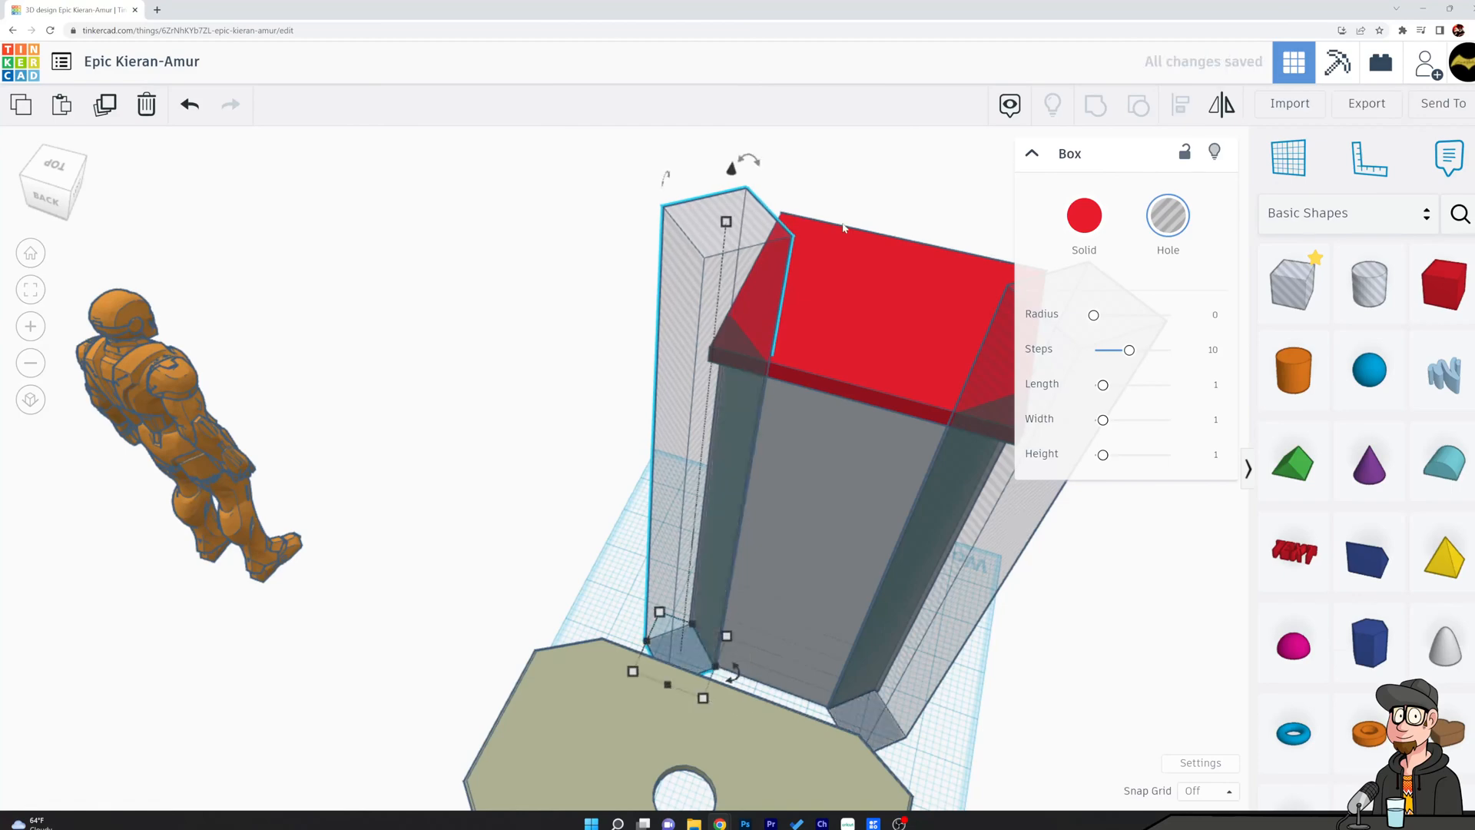
Group the red roof slab with both tall hole boxes to cut off its rear corners.
shift+click(975, 381)
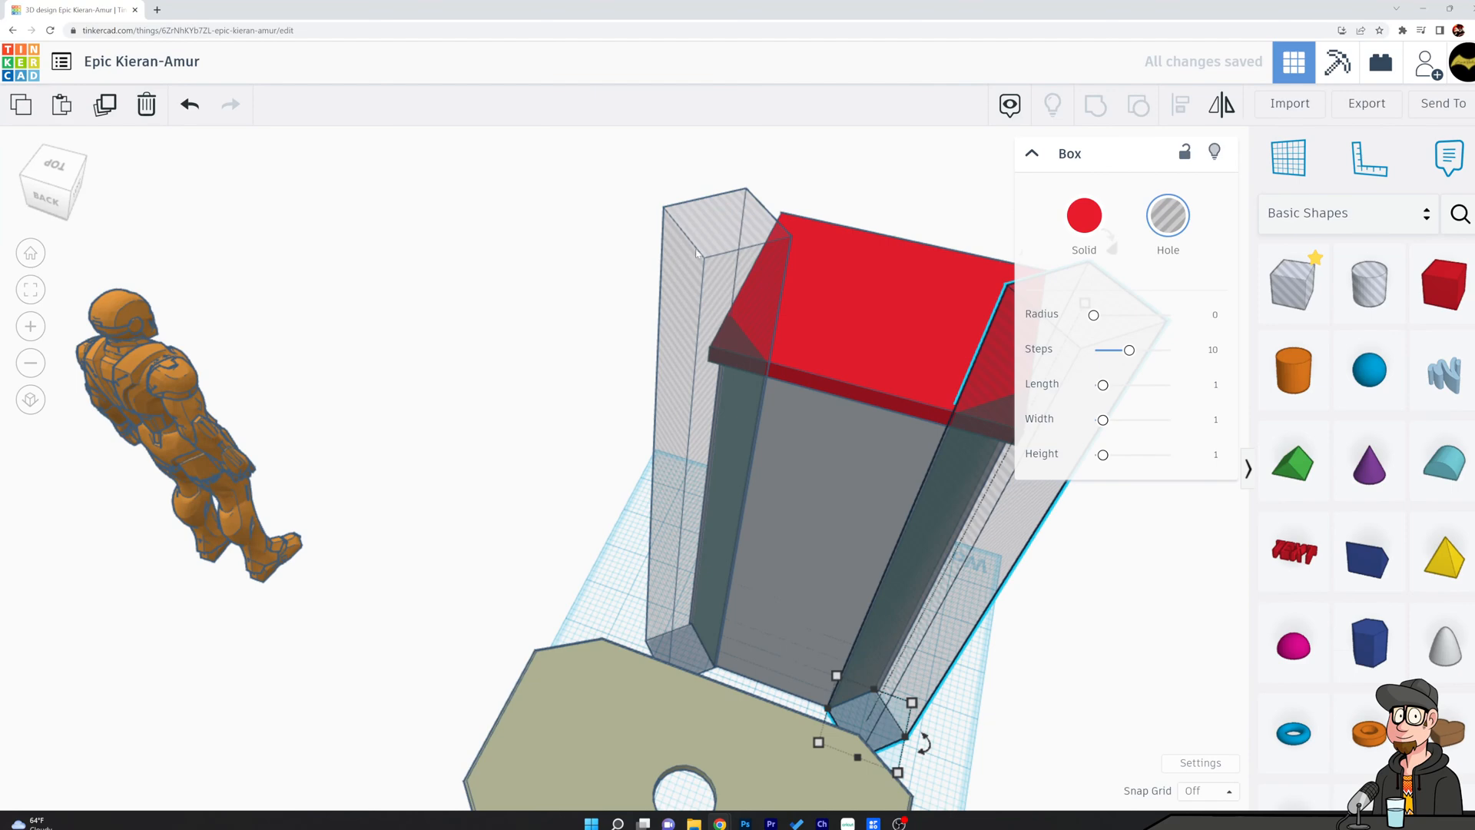
shift+click(841, 306)
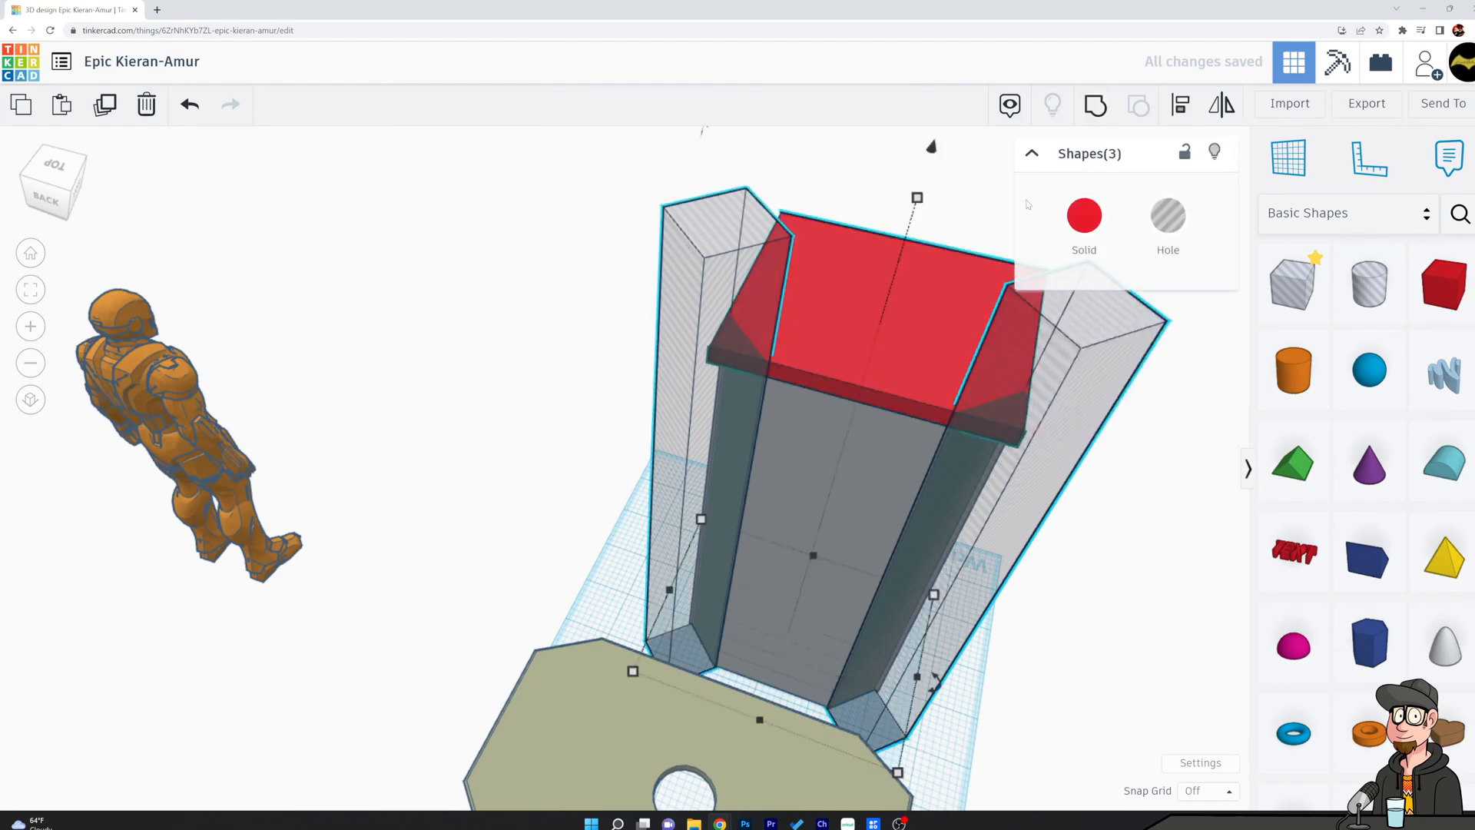
click(1094, 106)
click(593, 320)
mouse_move(592, 319)
right_down()
mouse_move(592, 231)
mouse_move(488, 312)
mouse_move(494, 329)
mouse_move(582, 352)
mouse_move(646, 350)
mouse_move(654, 328)
mouse_move(603, 332)
mouse_move(614, 338)
right_up()
scroll(856, 385, up, 6)
scroll(882, 397, down, 5)
click(966, 295)
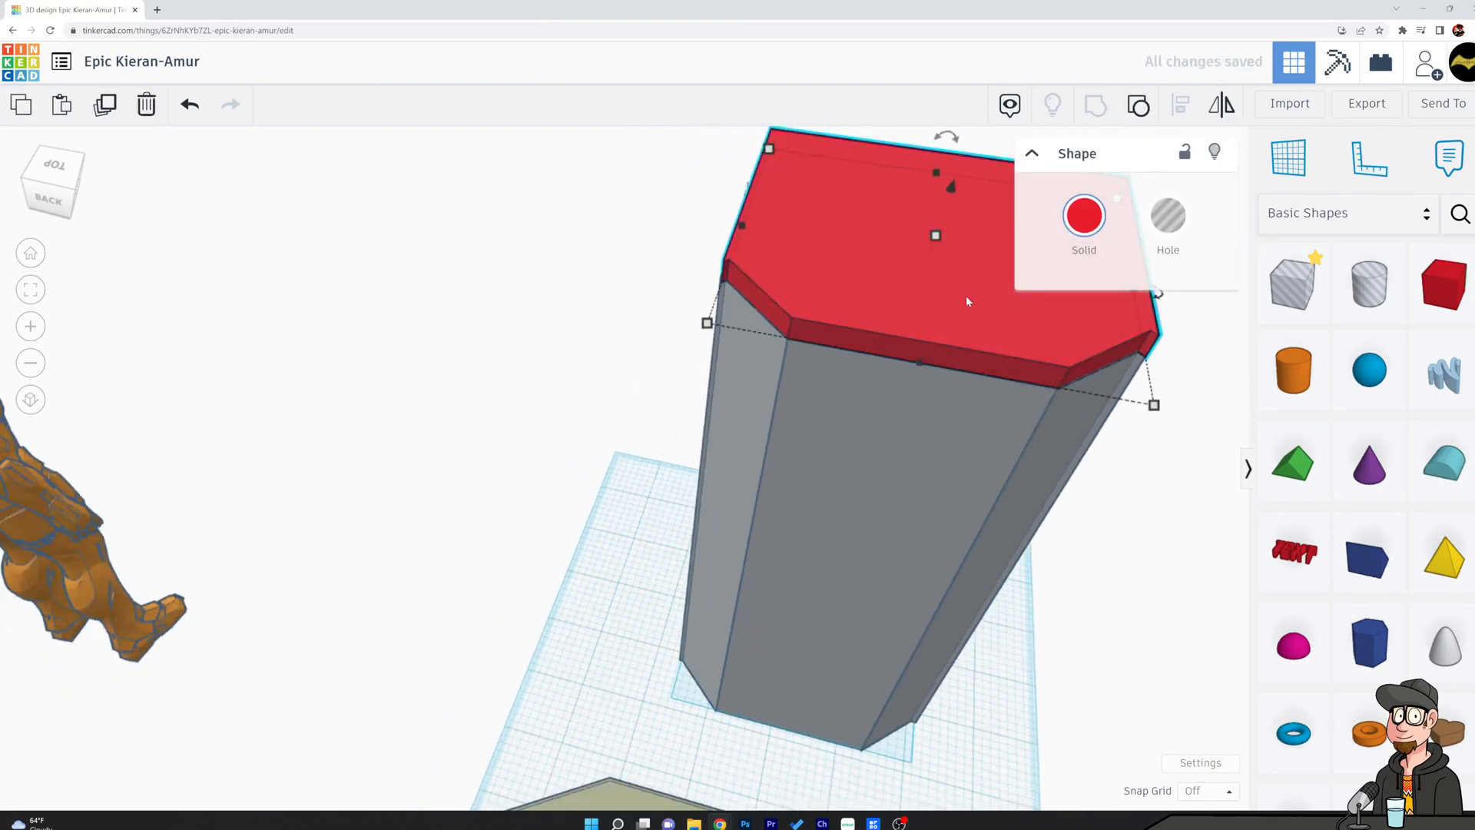
Undo the grouping that cut the roof slab's rear corners.
click(751, 321)
right_drag(628, 439, 471, 313)
right_drag(482, 369, 674, 452)
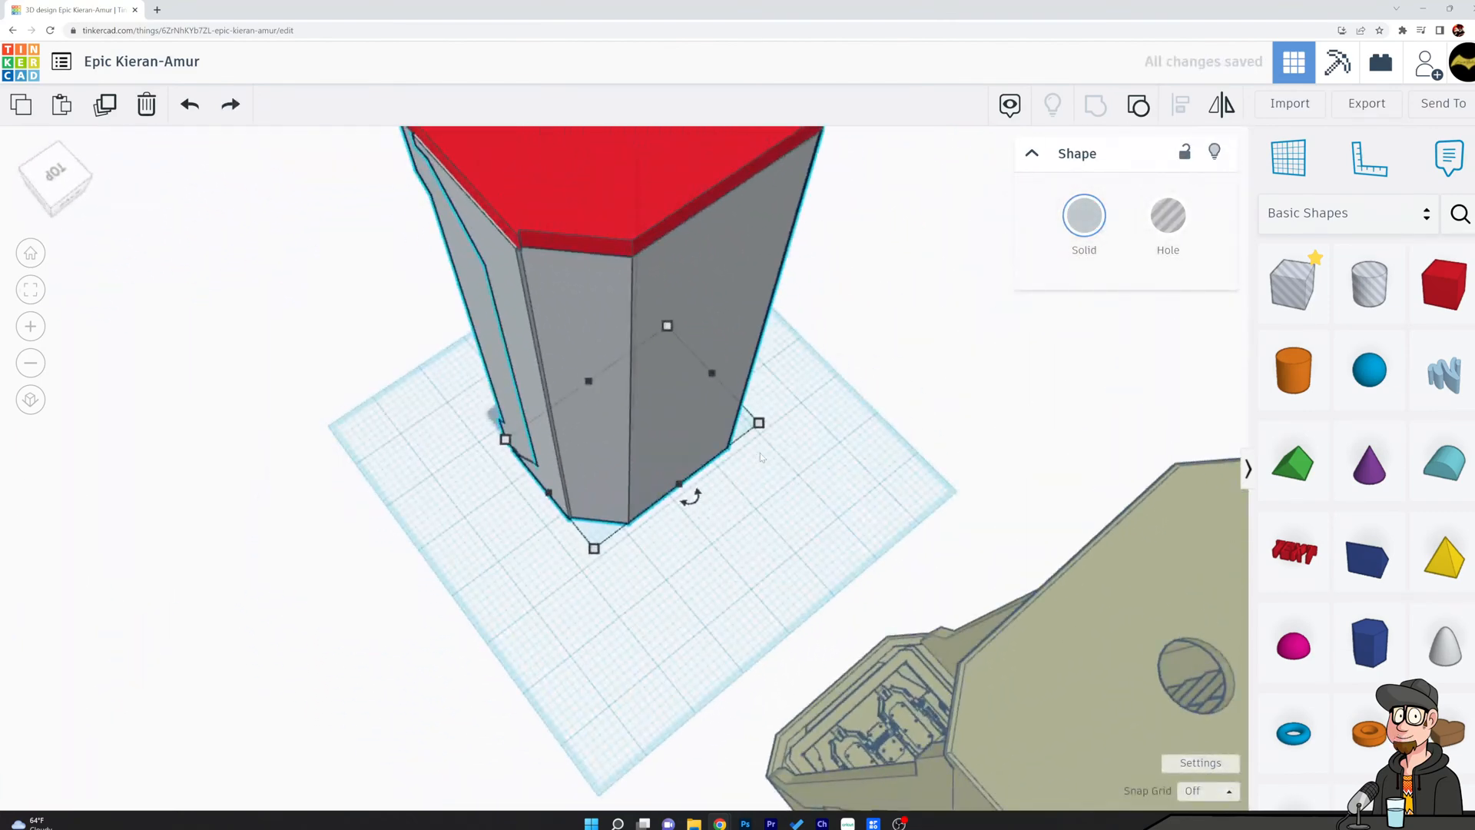
key(ctrl+z)
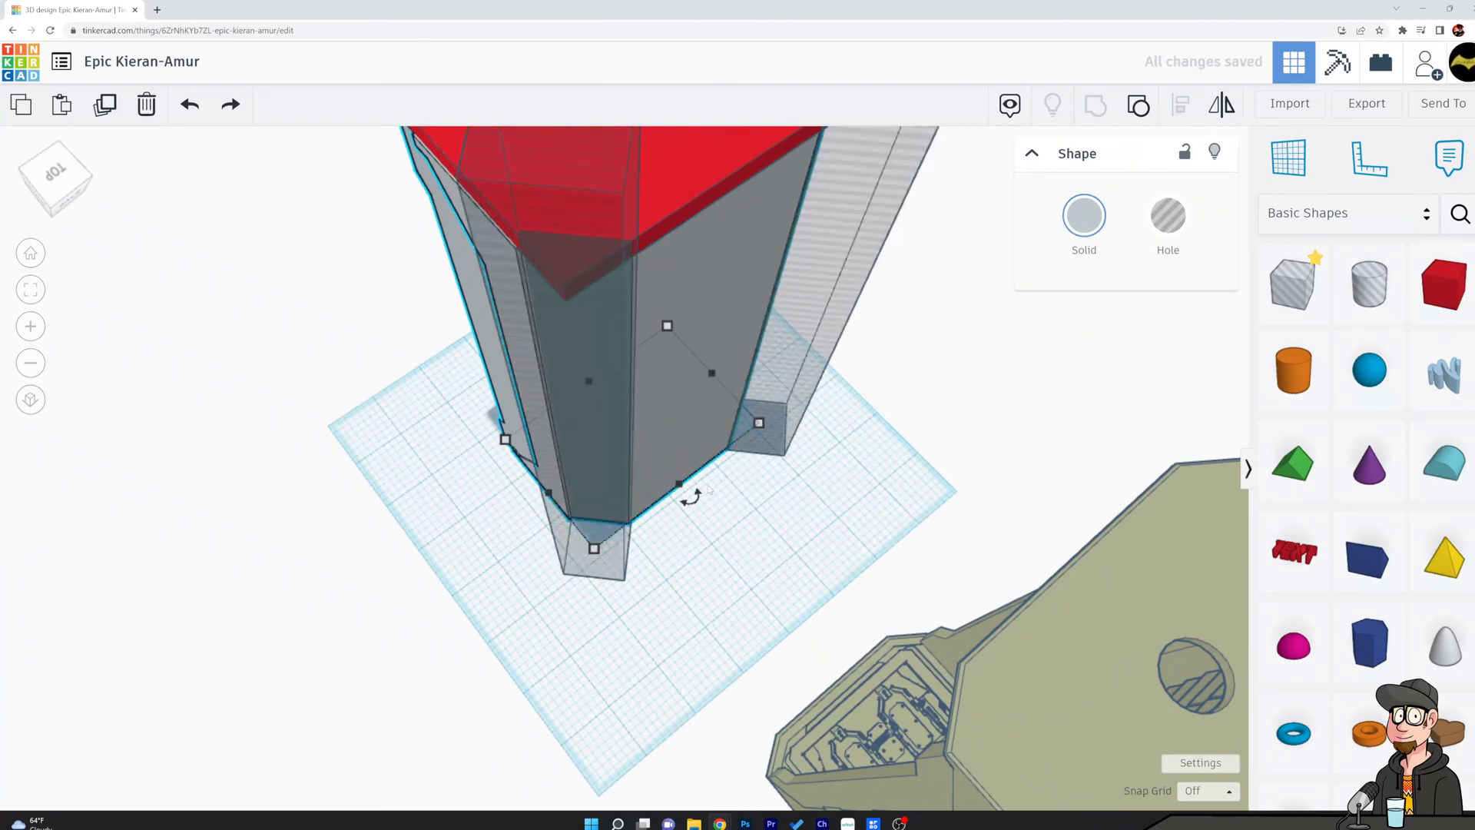
Nudge one rear hole box outward so it stands slightly off the shell's chamfered face.
click(610, 575)
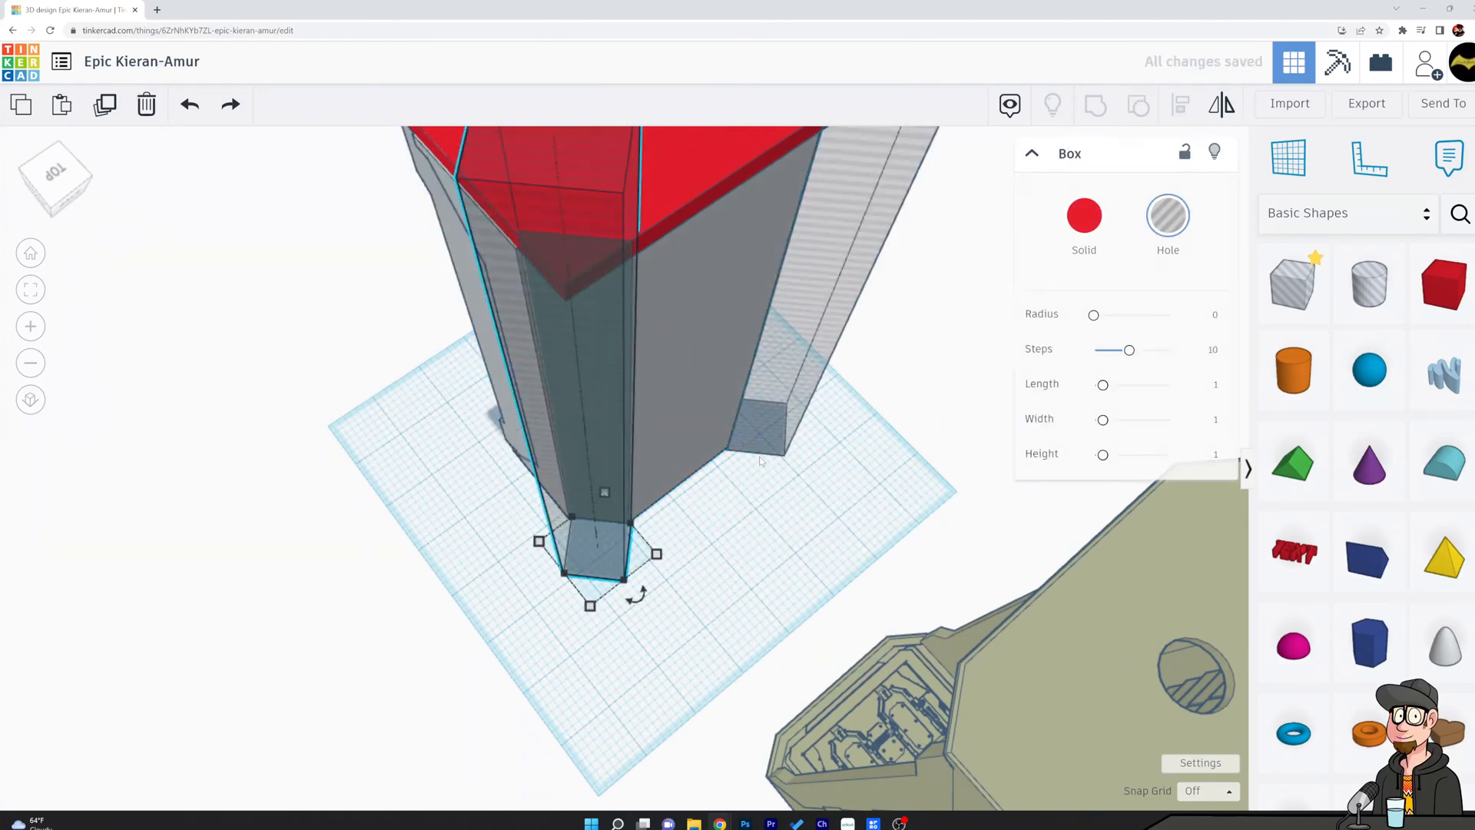
right_drag(841, 424, 797, 450)
scroll(796, 450, up, 3)
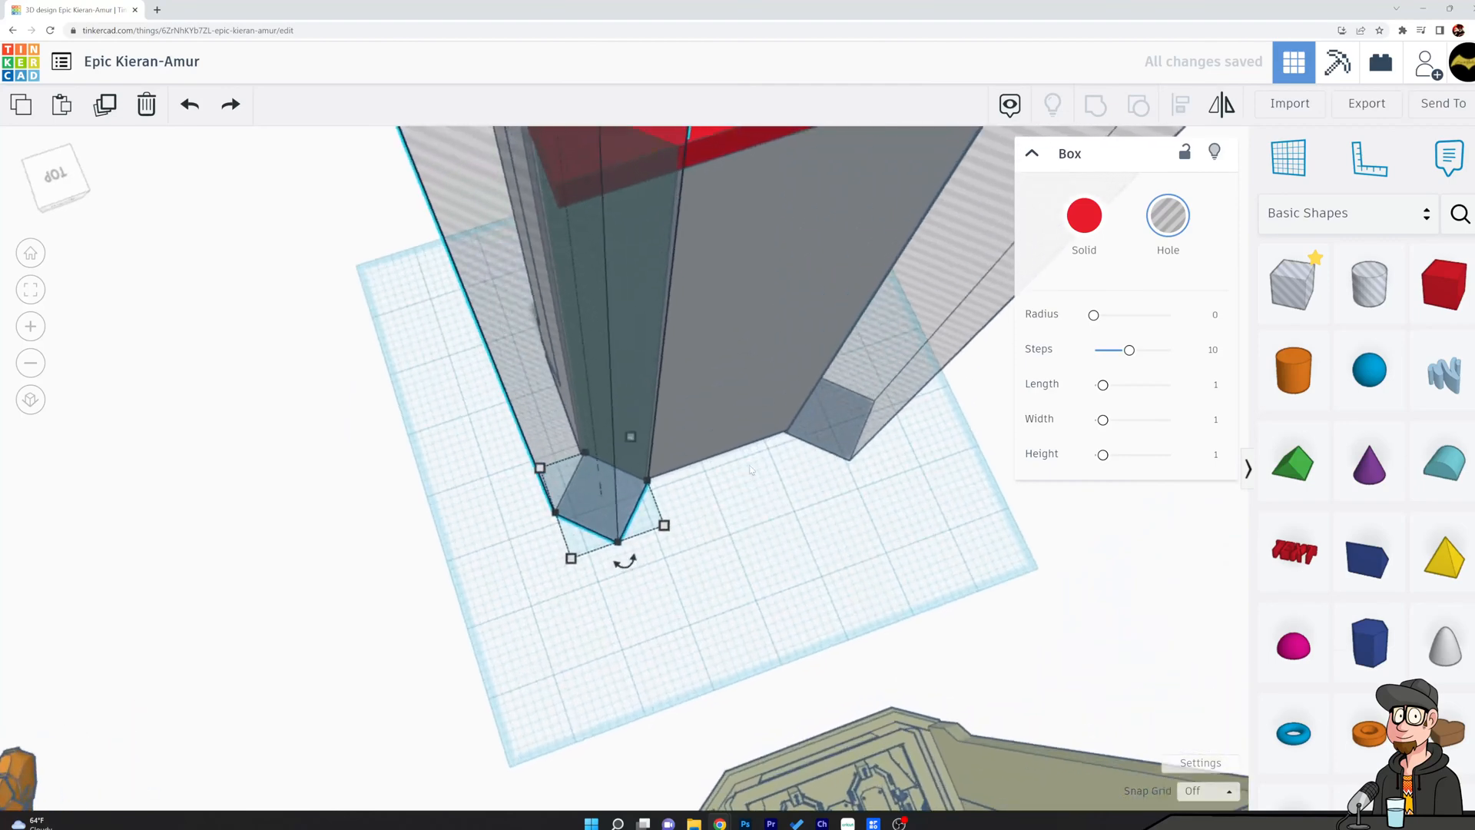
scroll(796, 450, down, 4)
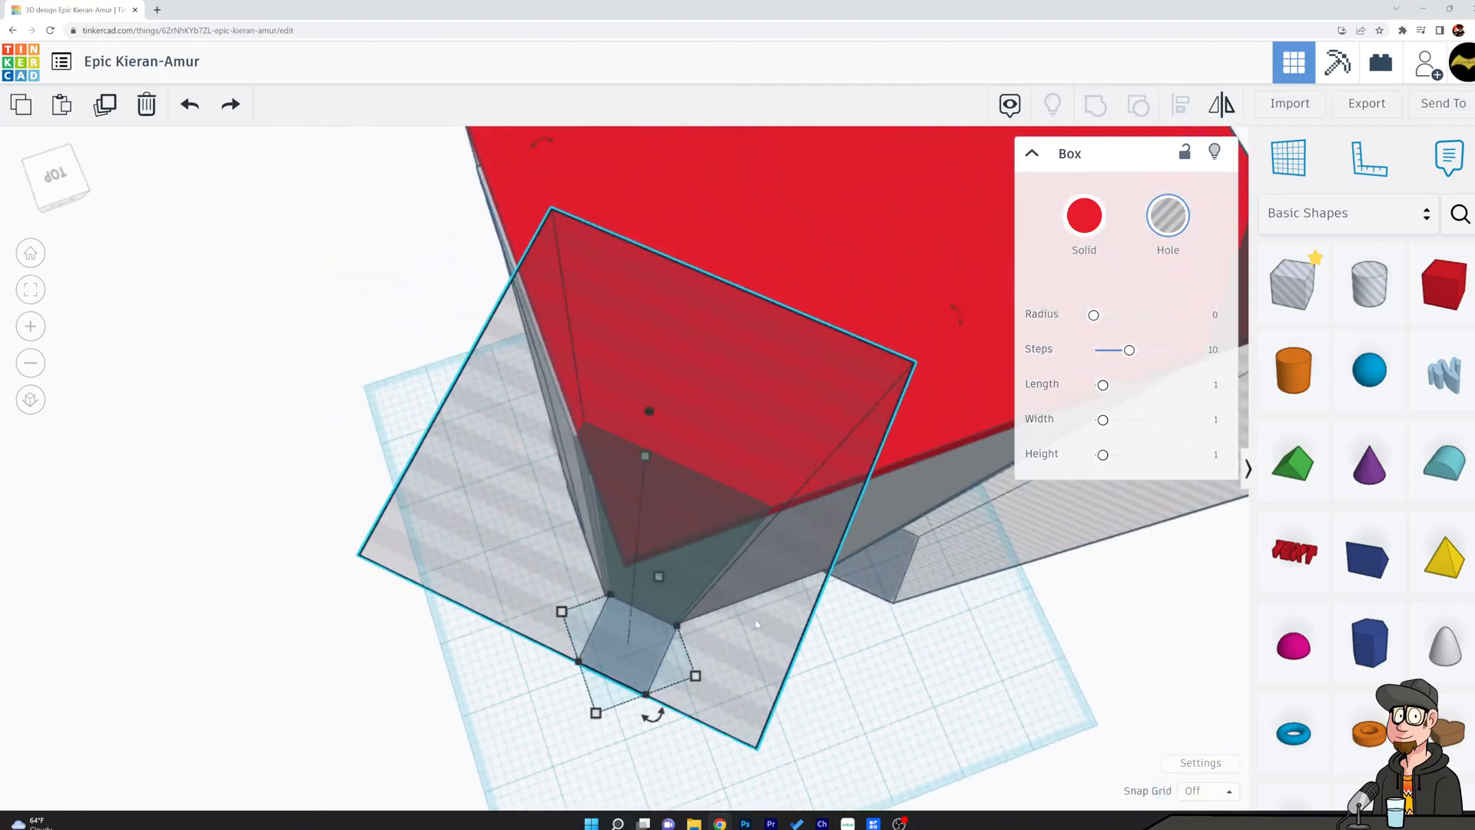
key(Down)
key(Down)
key(Down)
key(Down)
key(Left)
key(Left)
key(Left)
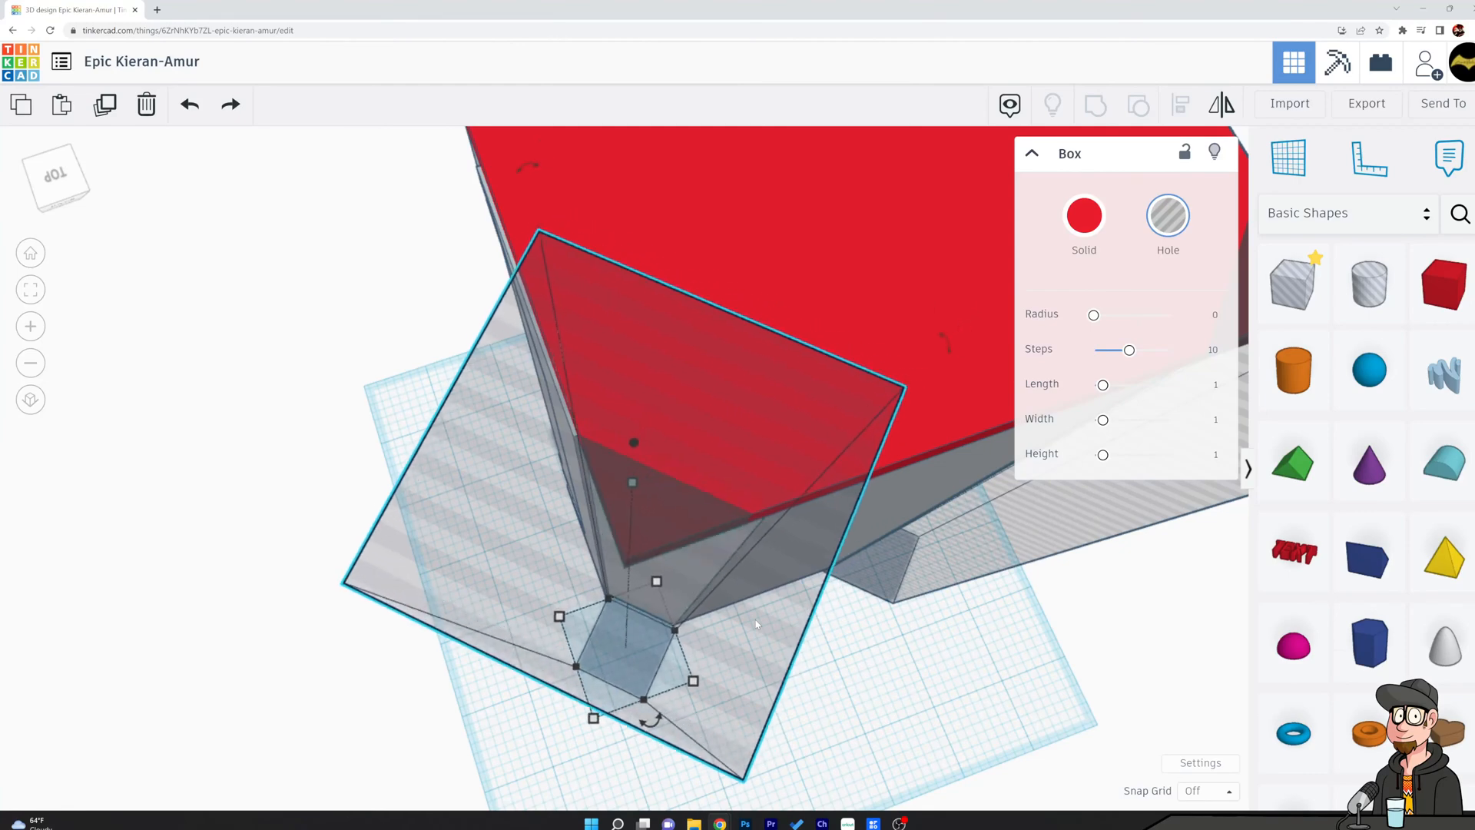
key(Up)
key(Left)
key(Down)
key(Up)
key(Right)
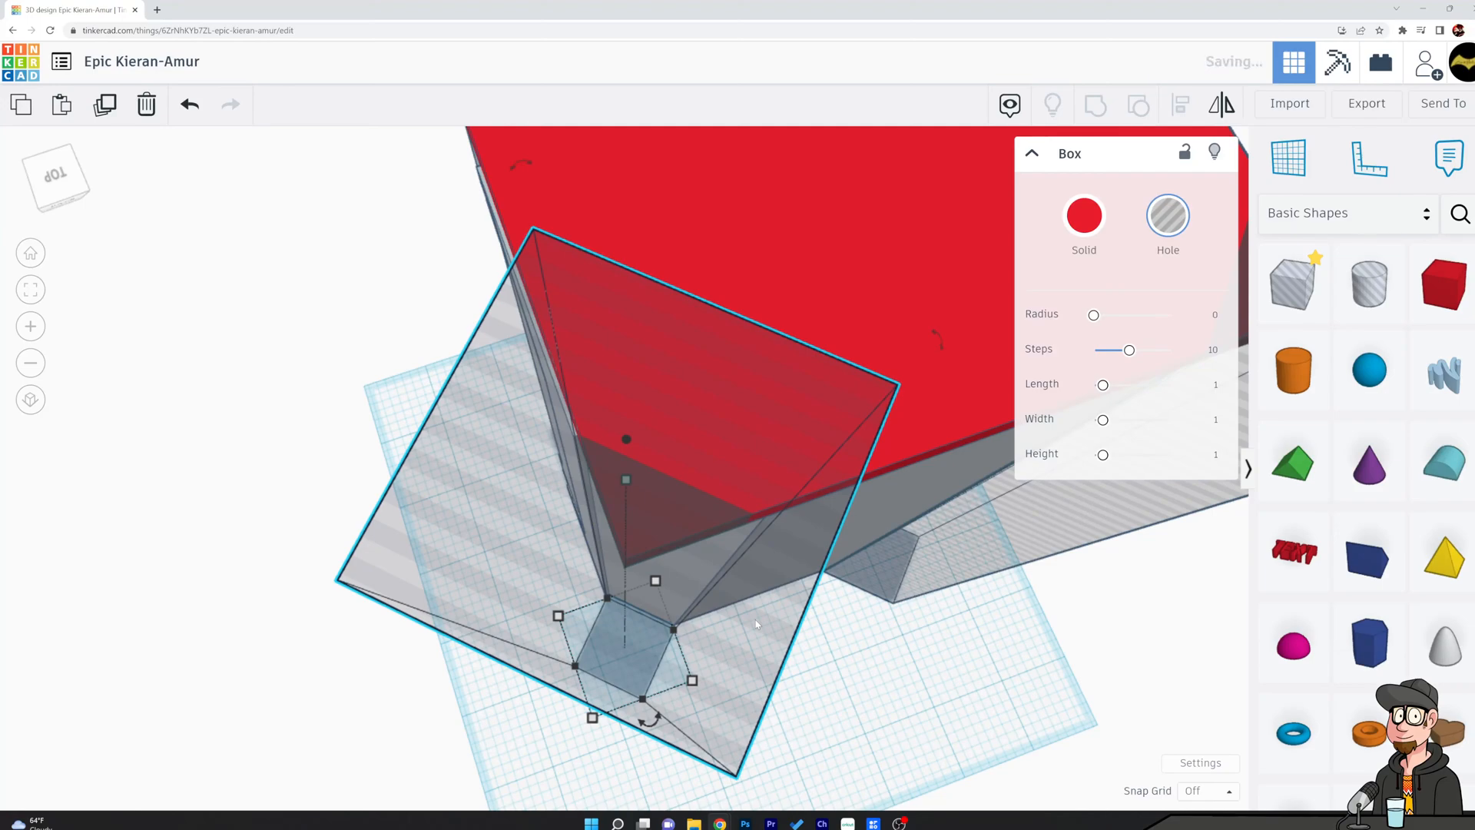
Nudge the other rear hole box outward from its chamfer in small increments.
middle_drag(1012, 717, 542, 686)
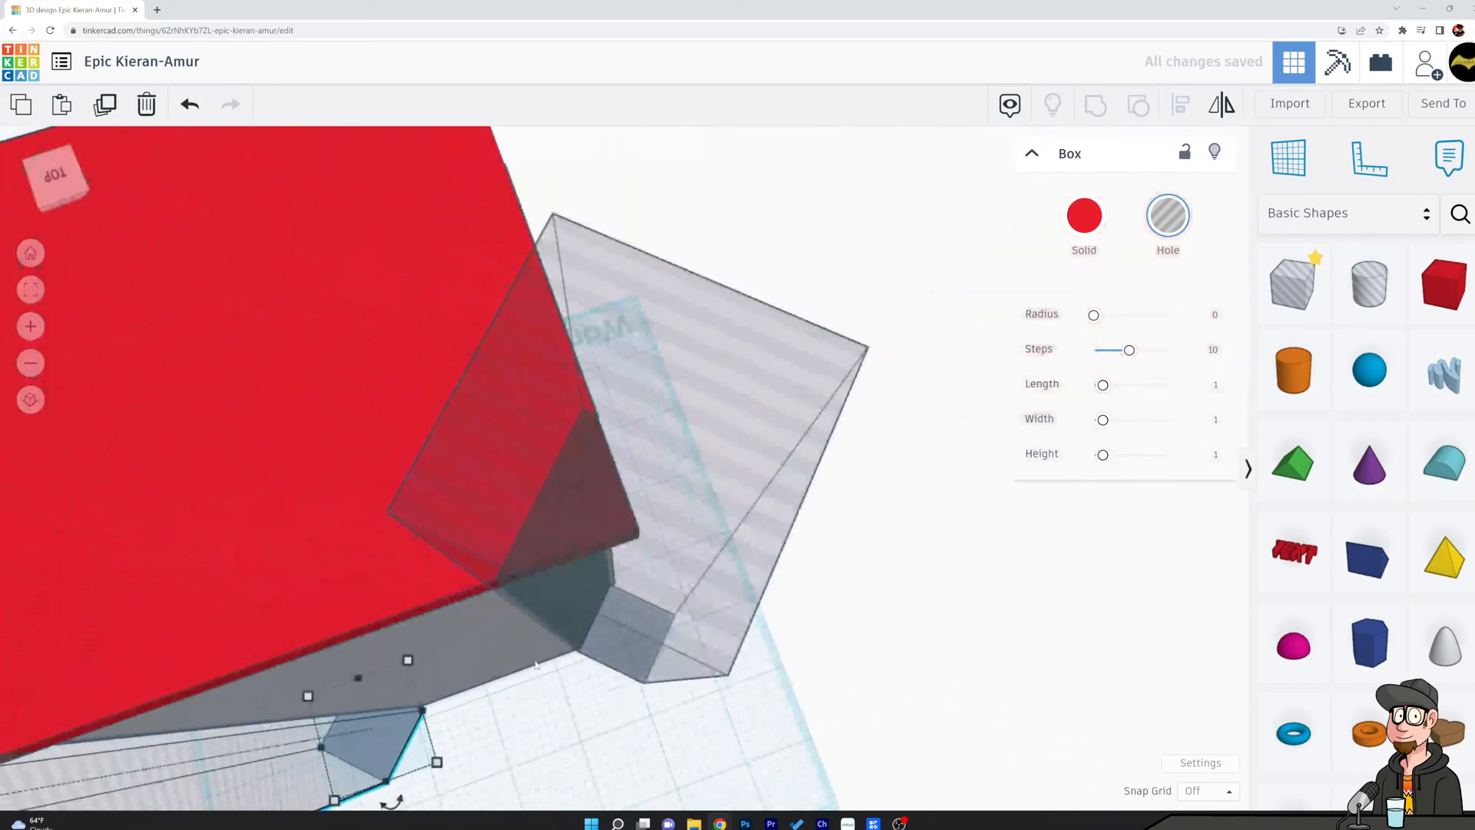
click(719, 608)
mouse_move(1116, 670)
right_down()
mouse_move(1106, 696)
mouse_move(1132, 690)
right_up()
key(Left)
key(Right)
key(Right)
key(Right)
key(Right)
key(Right)
key(Right)
key(Right)
key(Right)
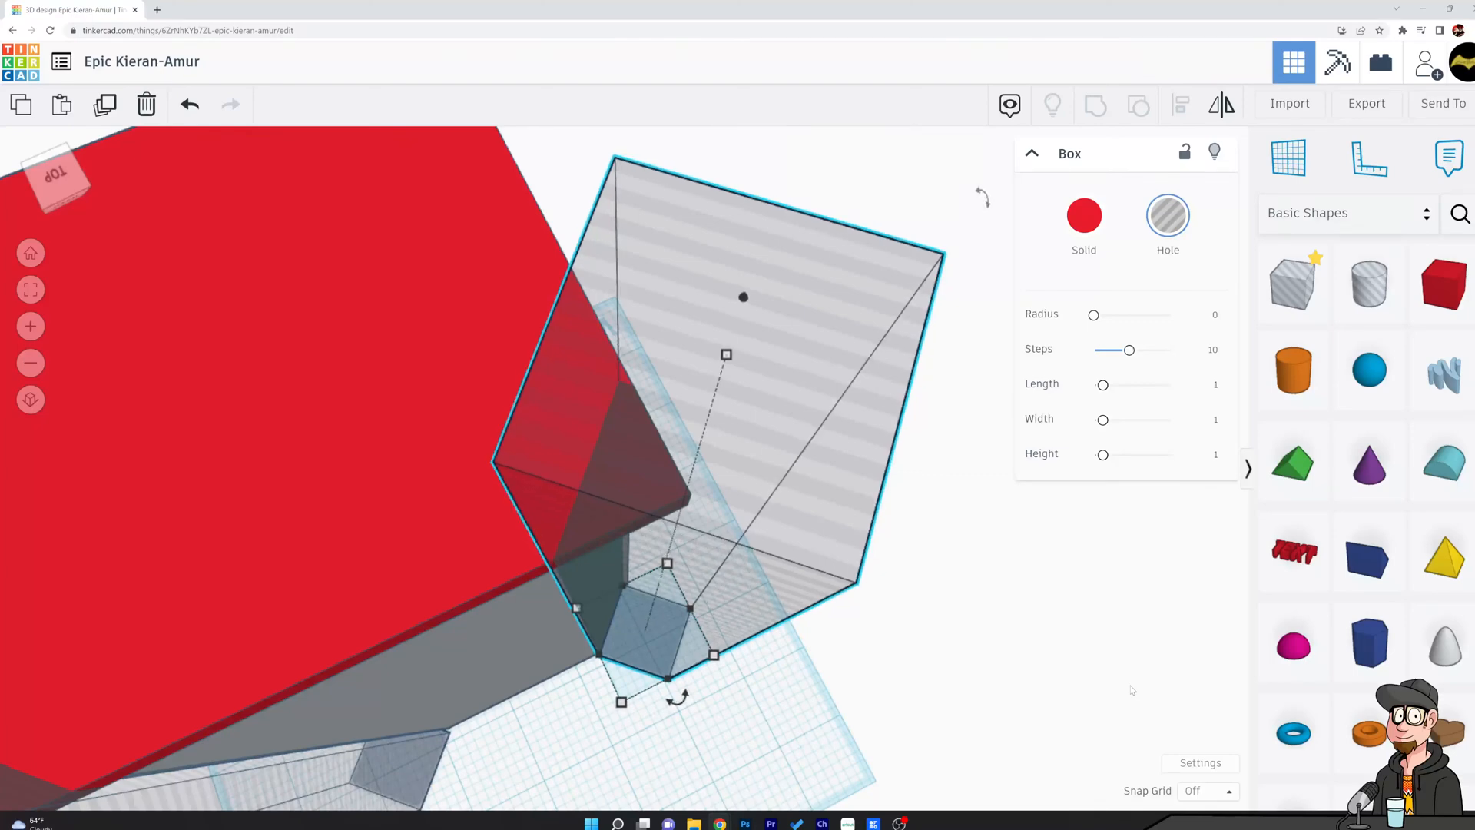
key(Right)
key(Right)
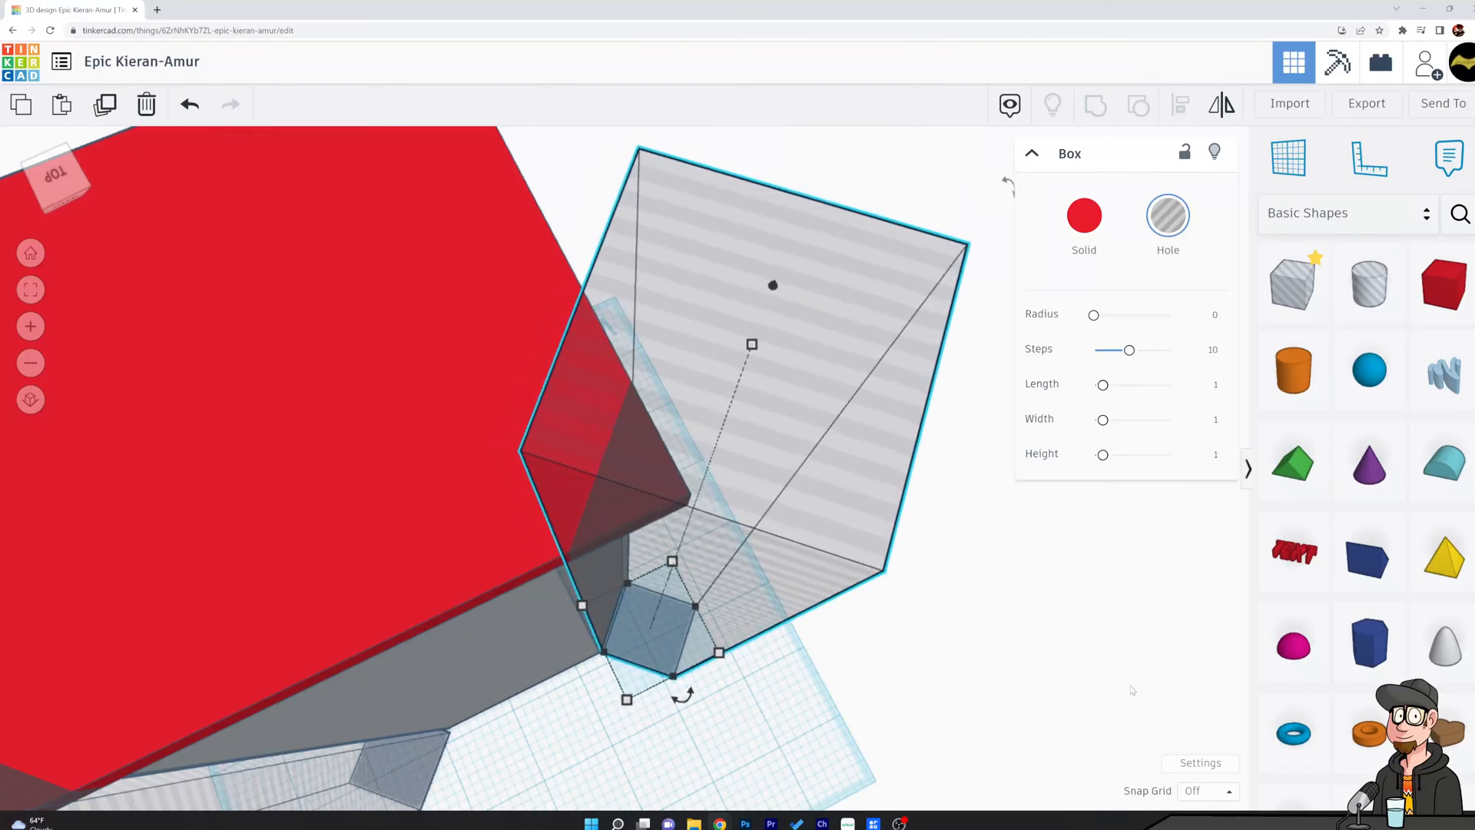
Delete the hole boxes at the shell's two rear corners.
right_drag(889, 790, 892, 757)
middle_drag(316, 641, 424, 660)
right_drag(422, 659, 655, 646)
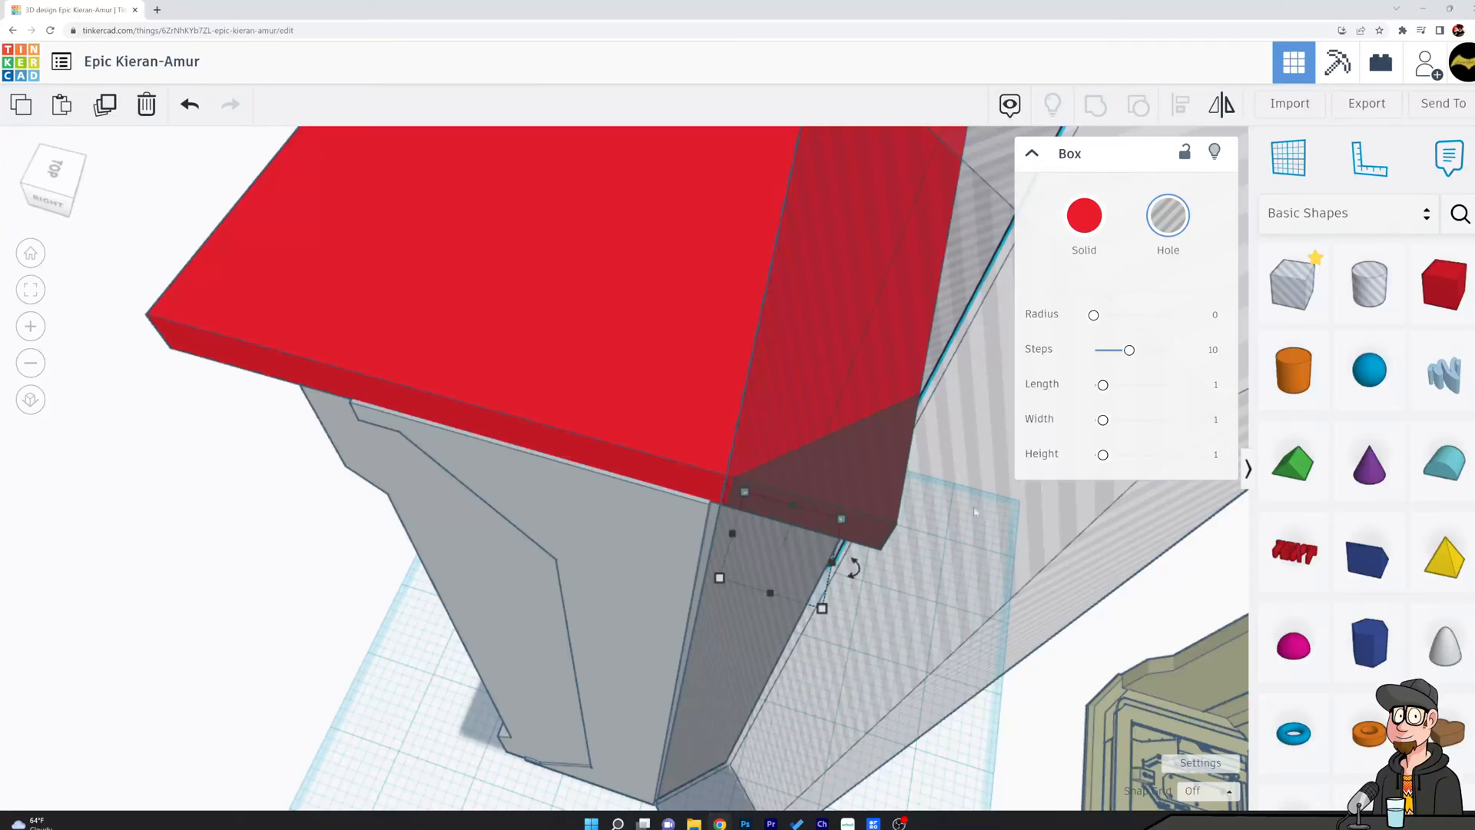
click(1033, 520)
key(Delete)
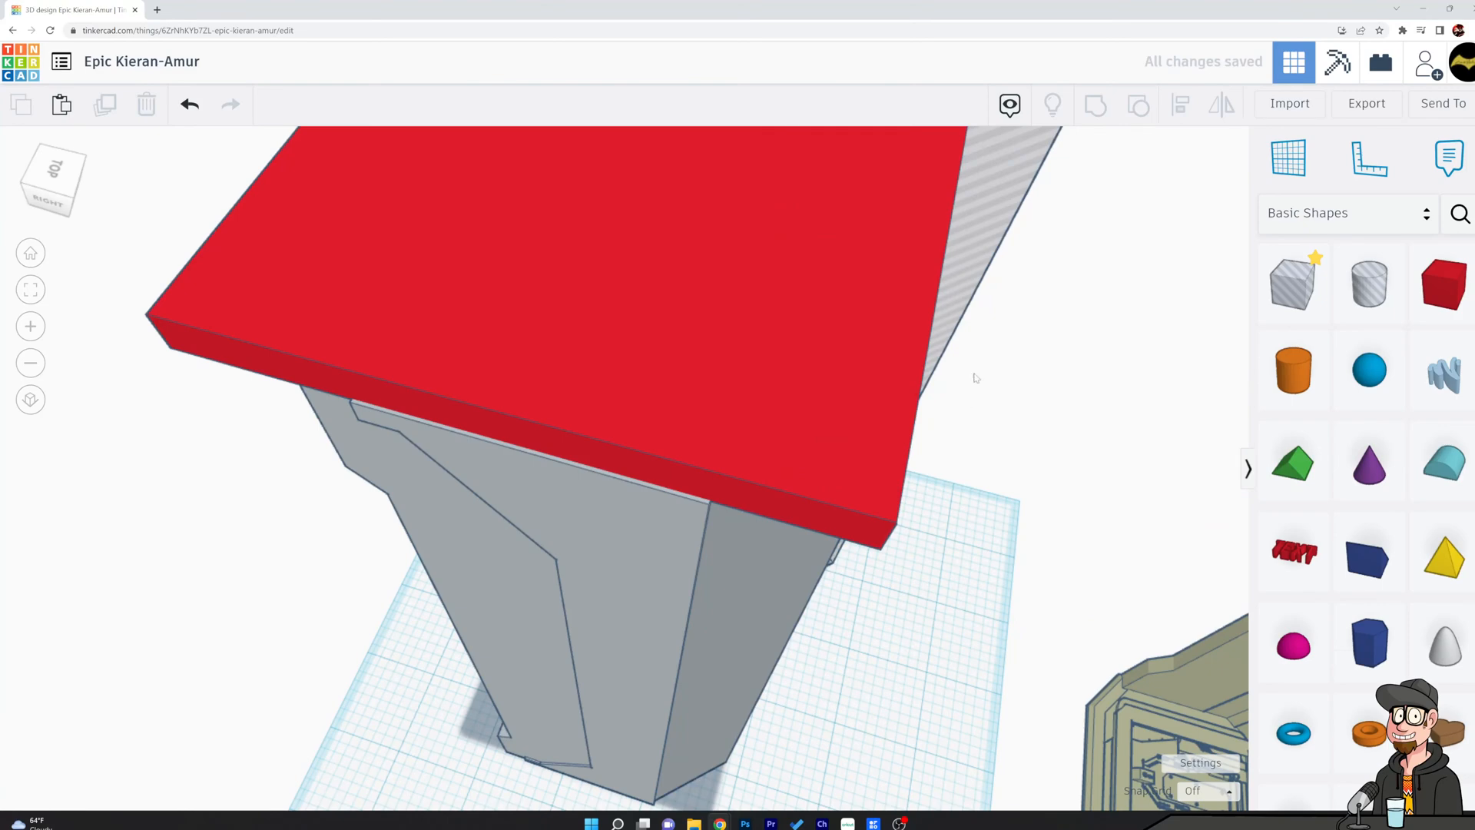
click(637, 419)
Align the uncut roof slab with the shell, centring it side to side.
right_drag(741, 461, 1119, 421)
middle_drag(771, 570, 771, 731)
right_drag(770, 730, 949, 715)
click(777, 249)
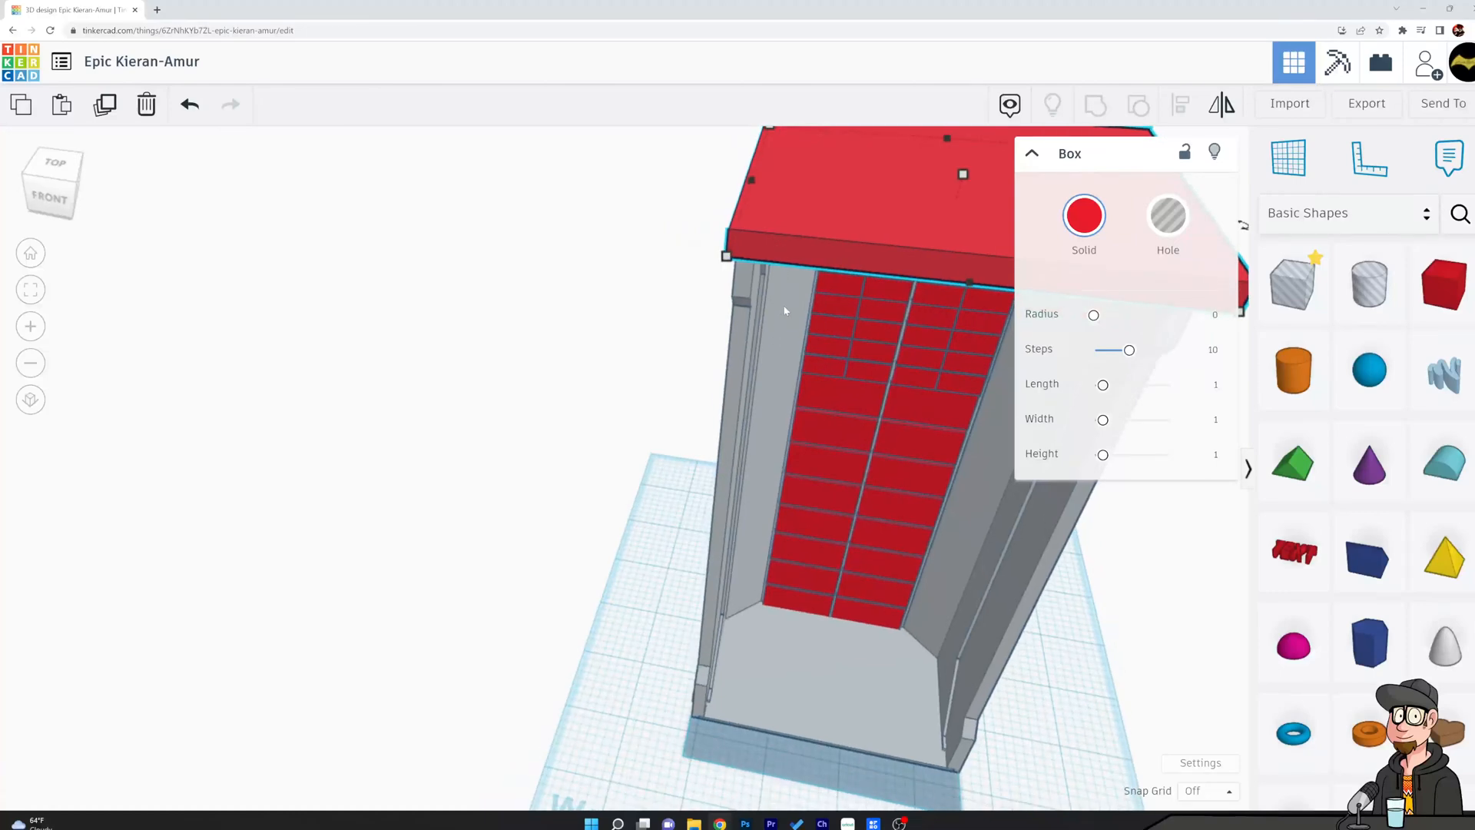
shift+click(935, 334)
click(1181, 106)
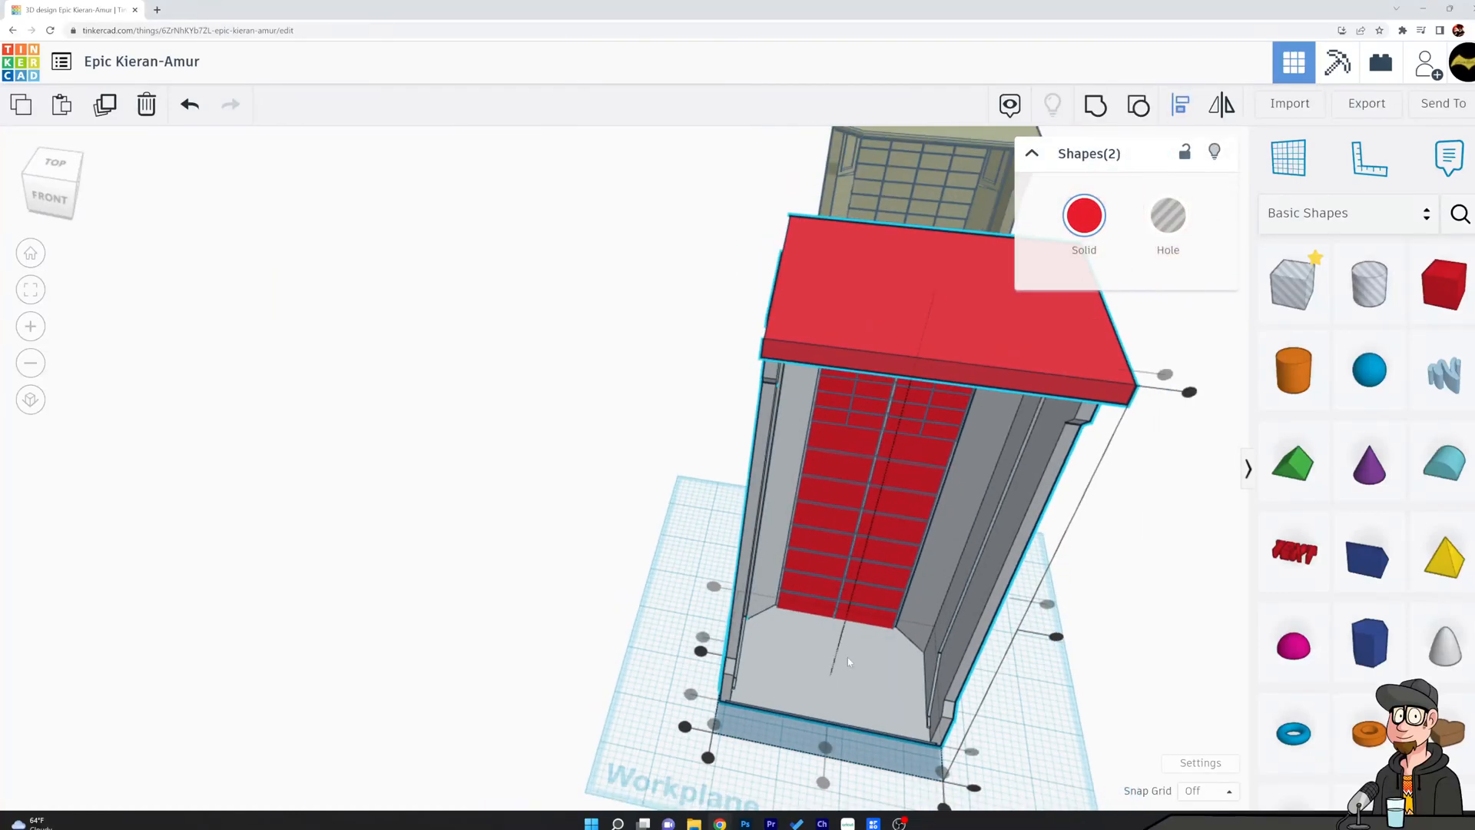
click(849, 754)
mouse_move(1135, 616)
right_down()
mouse_move(1139, 543)
mouse_move(1132, 633)
right_up()
Enlarge the roof slab past the shell's sides and align it centrally with the shell again.
click(945, 373)
right_drag(918, 506, 948, 655)
click(948, 655)
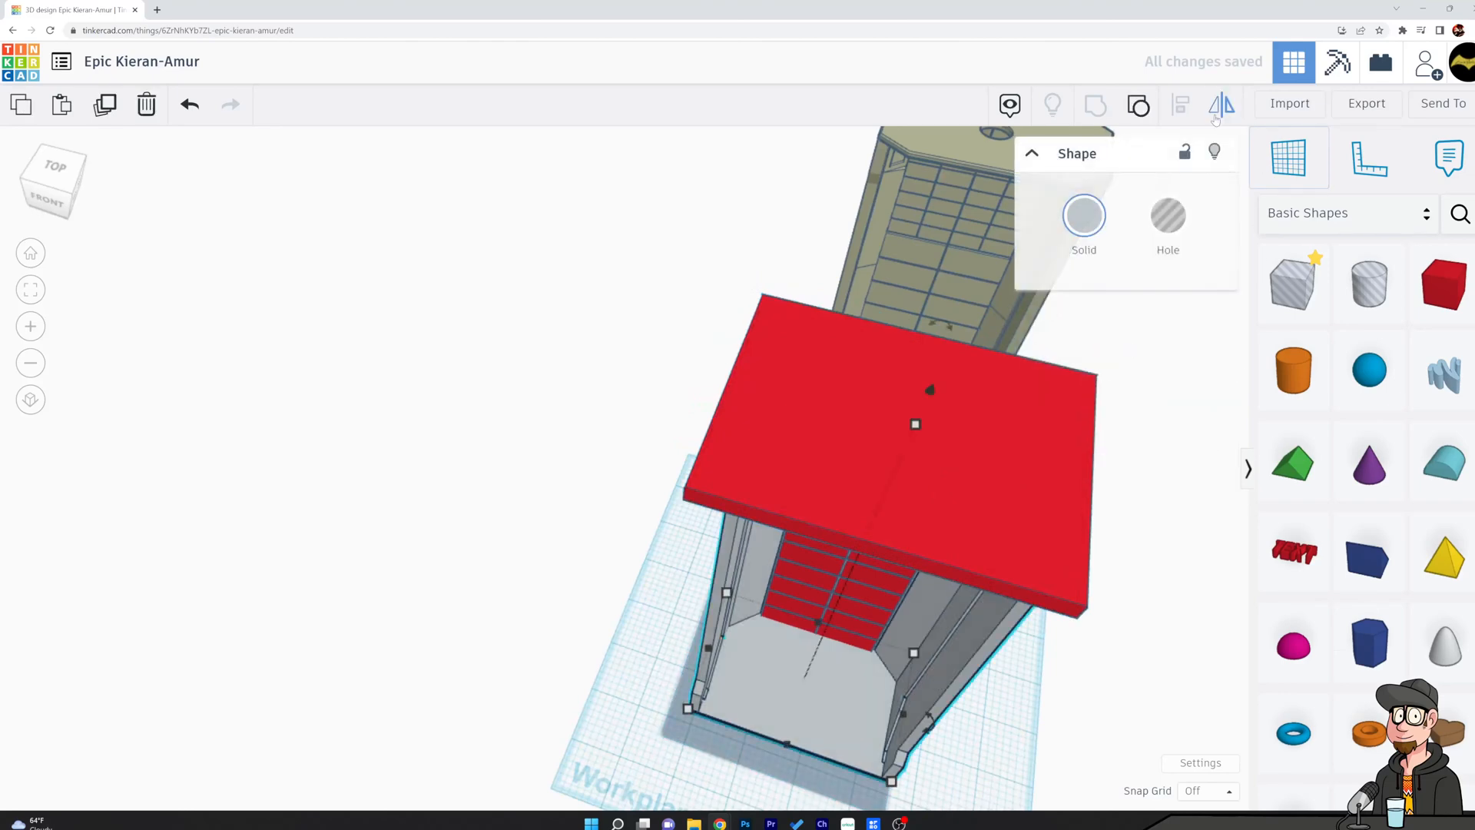
click(1170, 554)
click(1033, 526)
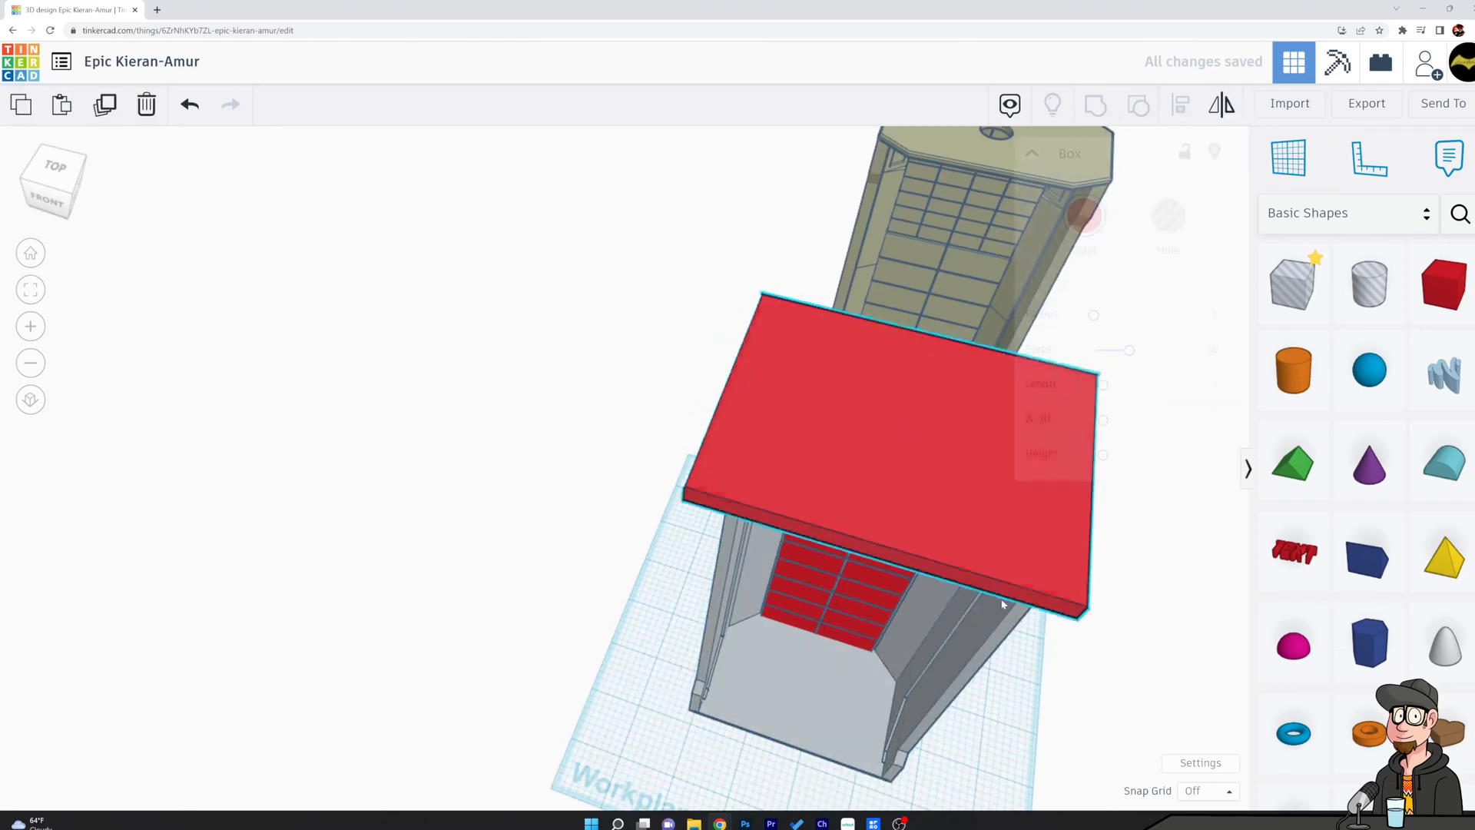
shift+click(953, 681)
click(1181, 106)
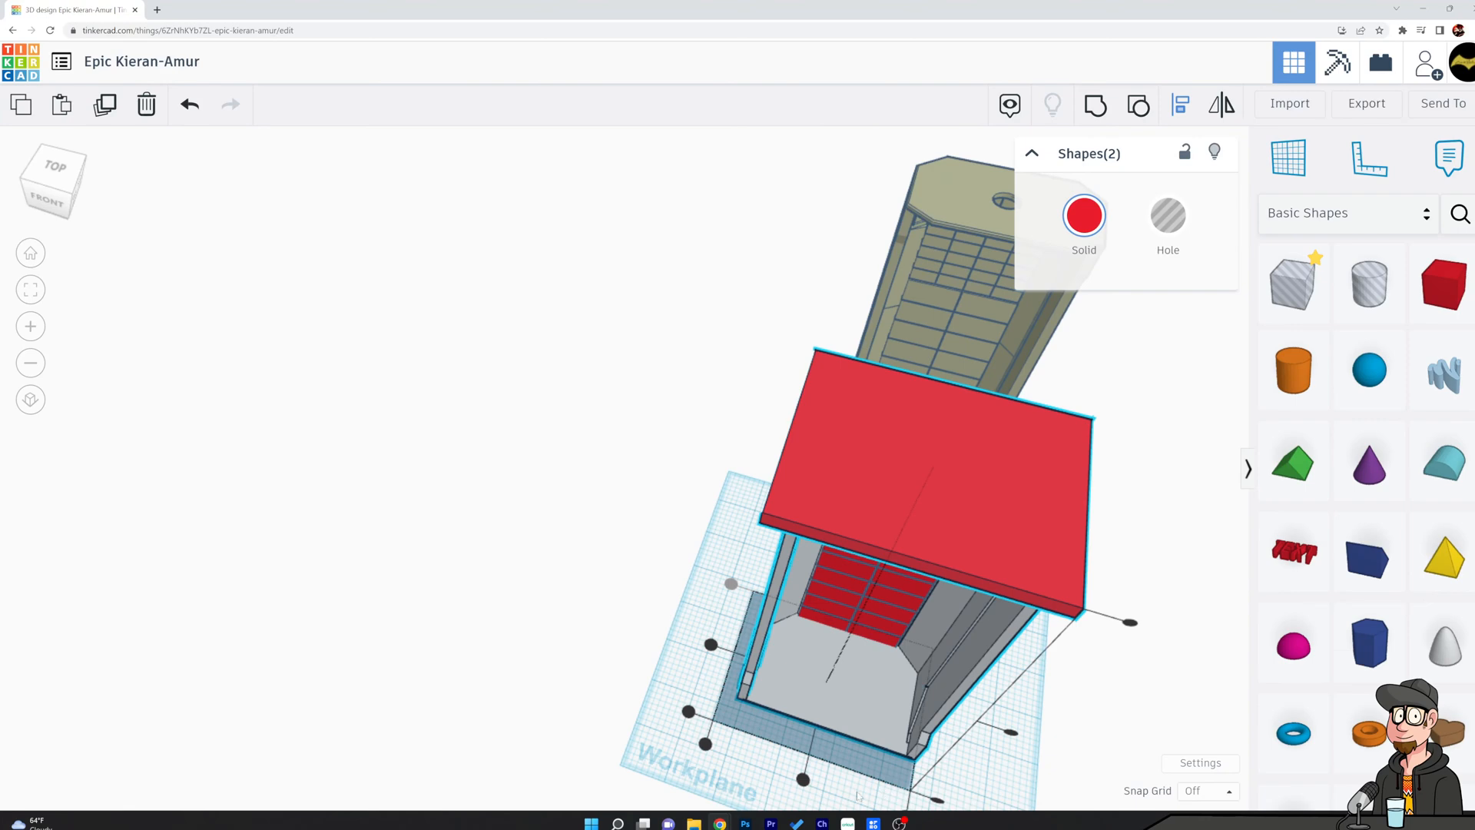
click(619, 519)
right_drag(773, 484, 783, 389)
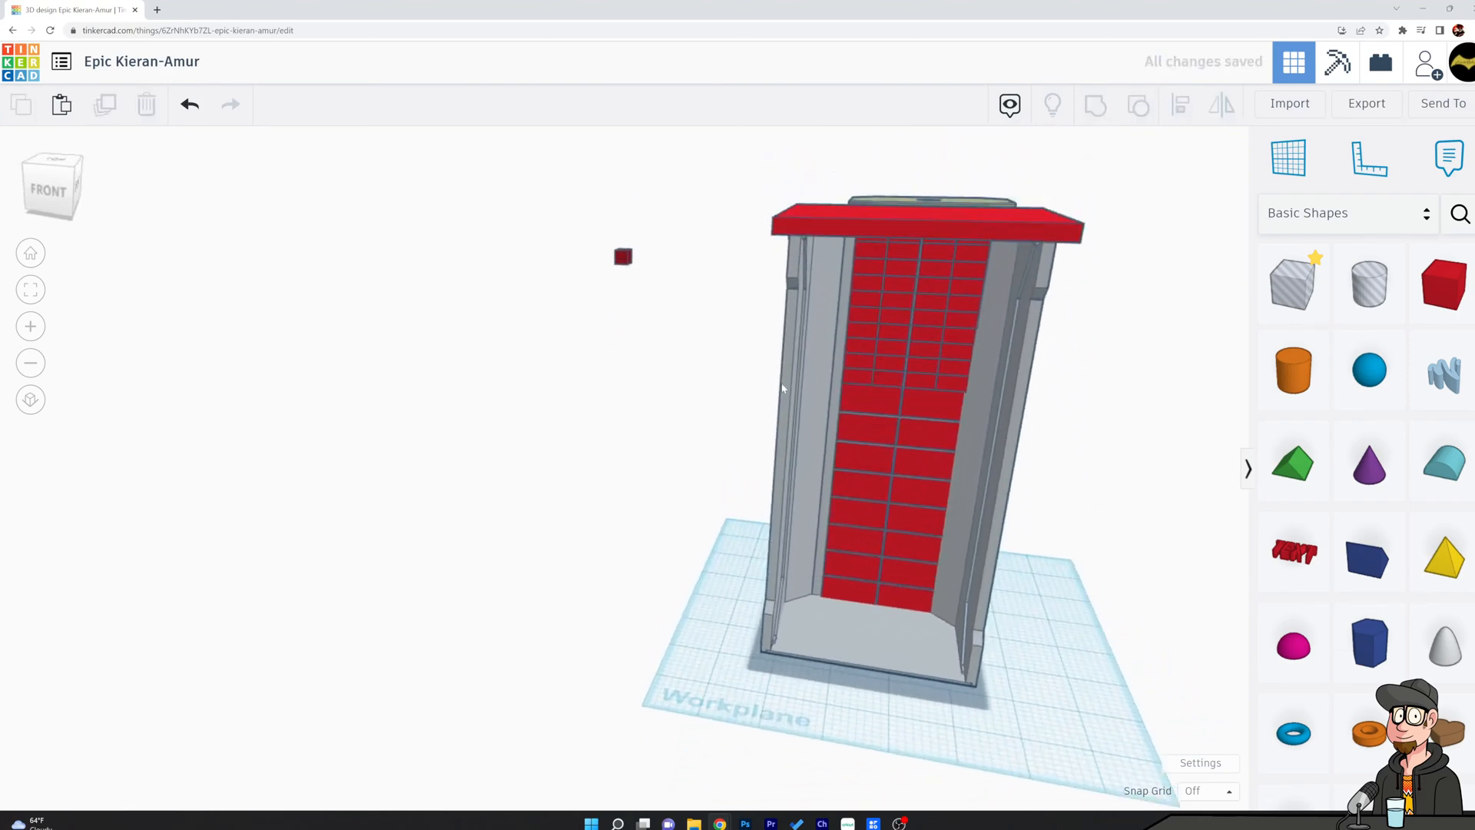
Lower the roof slab to about 7.225 above the workplane so the shell's top pokes through it.
click(873, 231)
drag(923, 167, 922, 169)
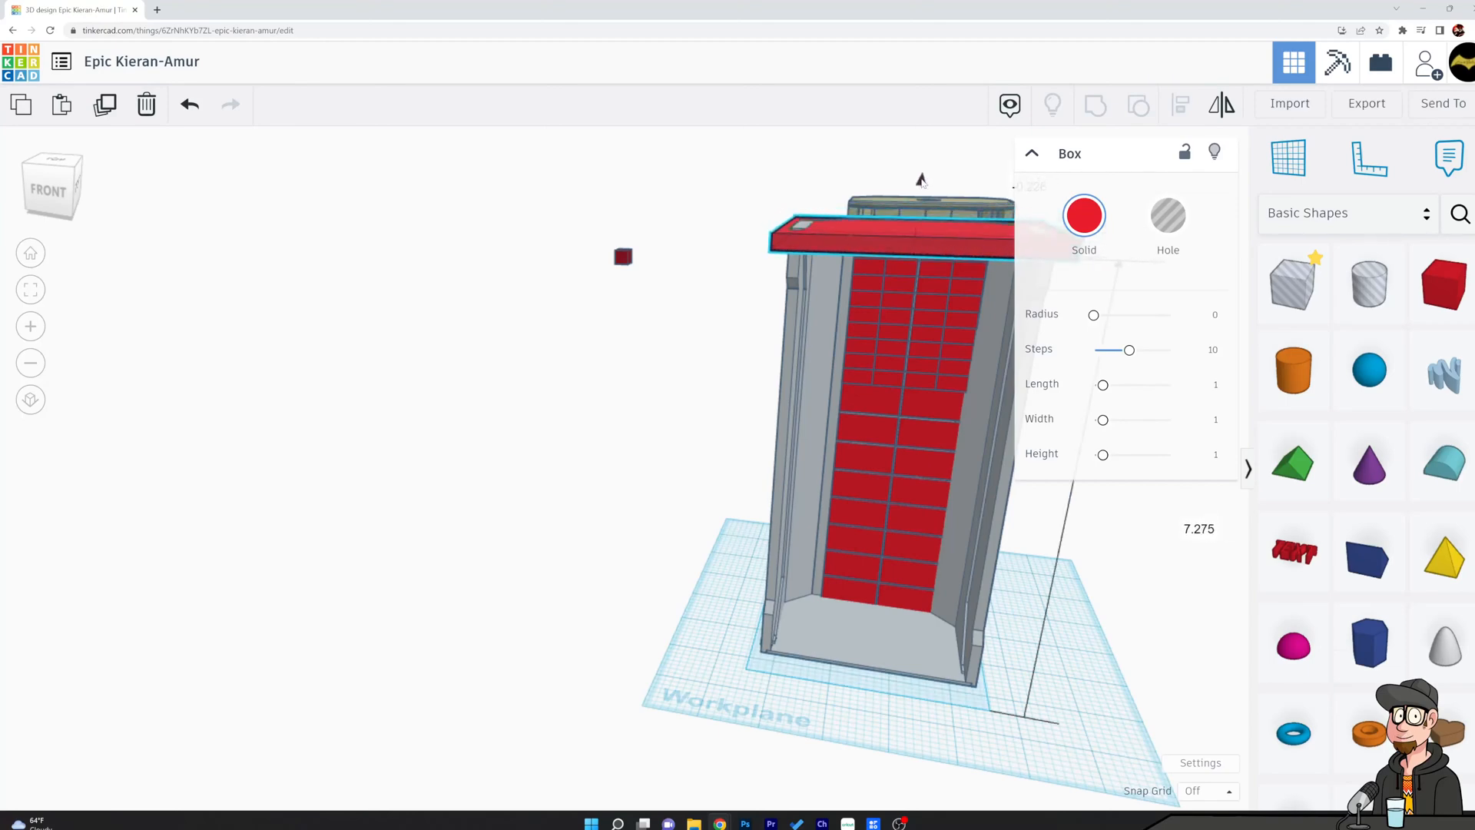
drag(921, 182, 921, 185)
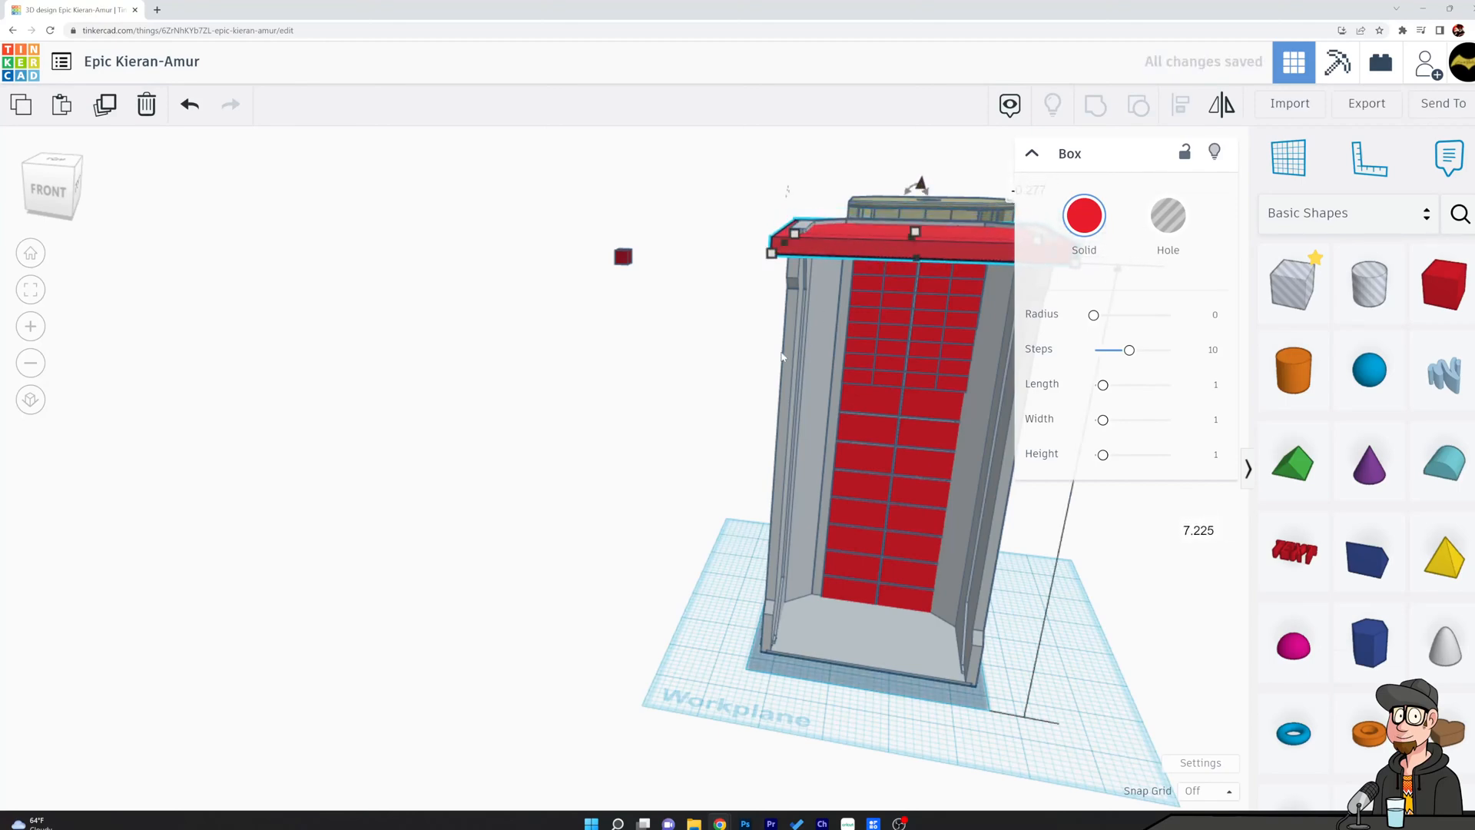
Duplicate the shell, turn the copy into a hole, and group it with the roof slab to cut a matching slot.
click(789, 341)
key(ctrl+d)
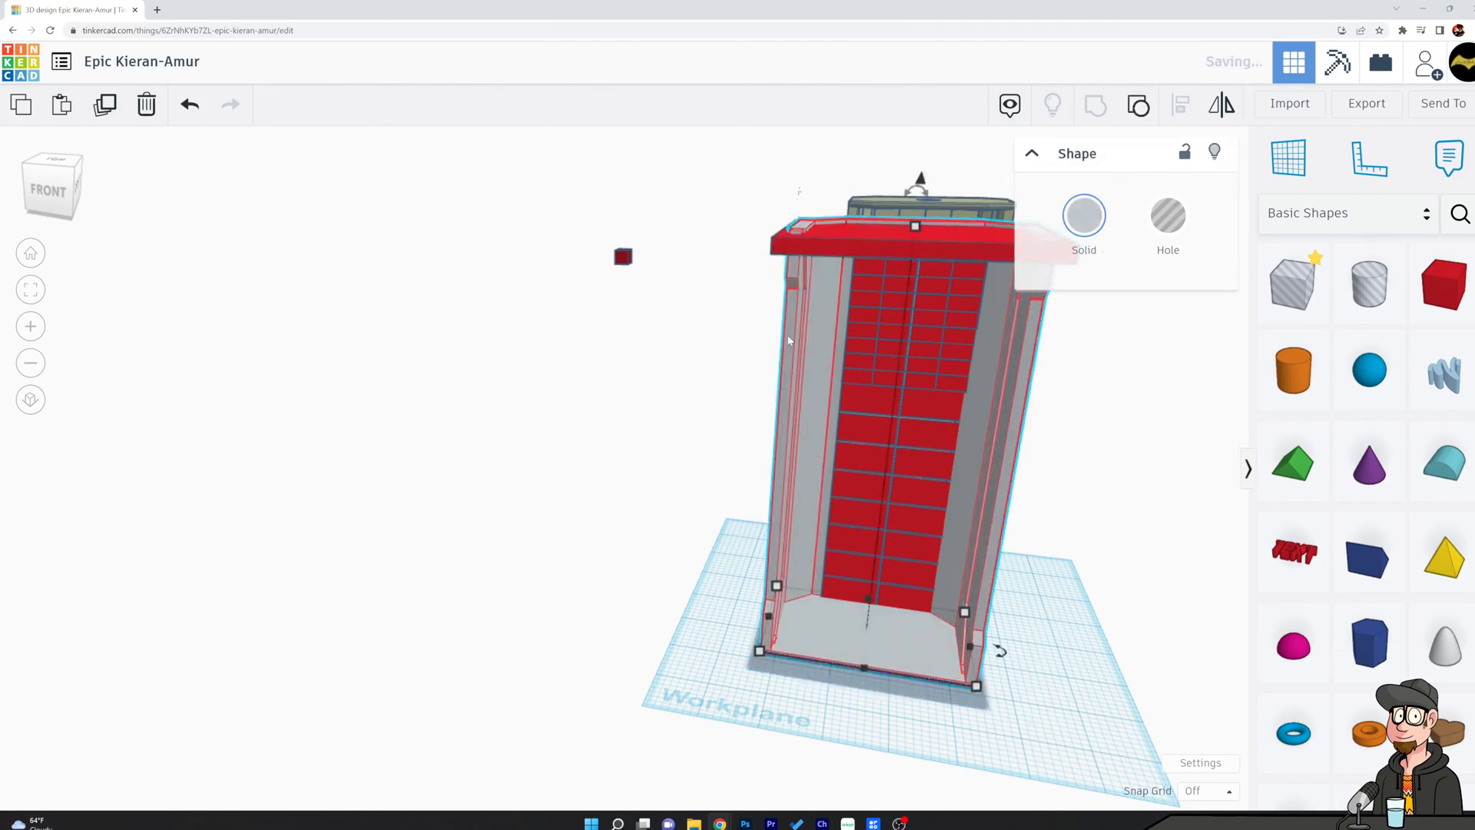
click(1180, 222)
shift+click(862, 248)
click(1097, 105)
Move the slotted roof slab clear of the shell and drop it down to workplane level.
click(632, 330)
drag(872, 248, 428, 283)
drag(541, 194, 529, 260)
key(d)
right_drag(527, 260, 517, 626)
middle_drag(649, 653, 686, 425)
scroll(685, 425, up, 4)
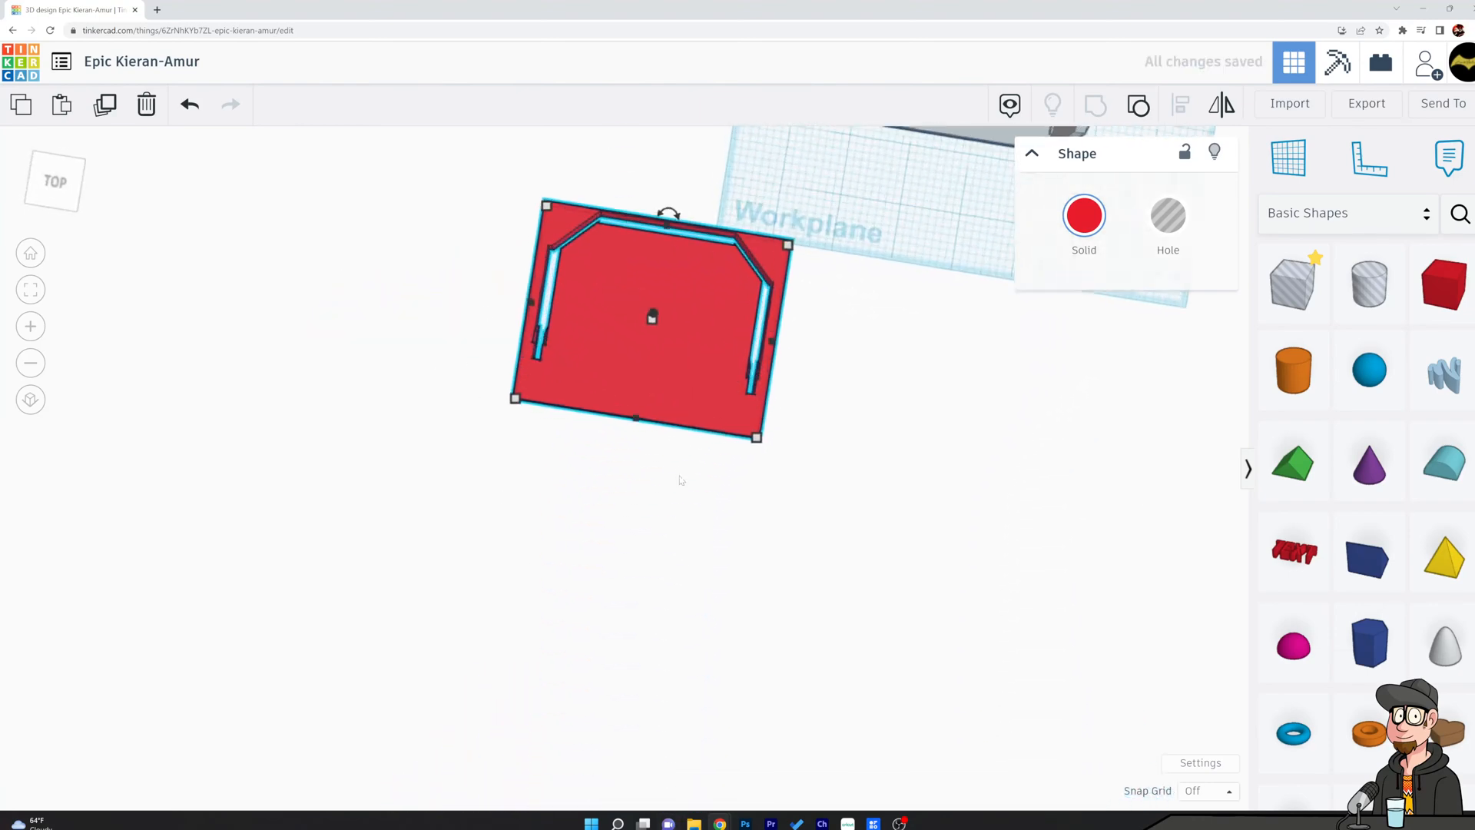
Place a hole box at the slotted slab's front corner and rotate it -45°.
middle_drag(783, 470, 923, 514)
drag(1293, 285, 514, 386)
right_drag(569, 526, 614, 449)
drag(530, 323, 550, 318)
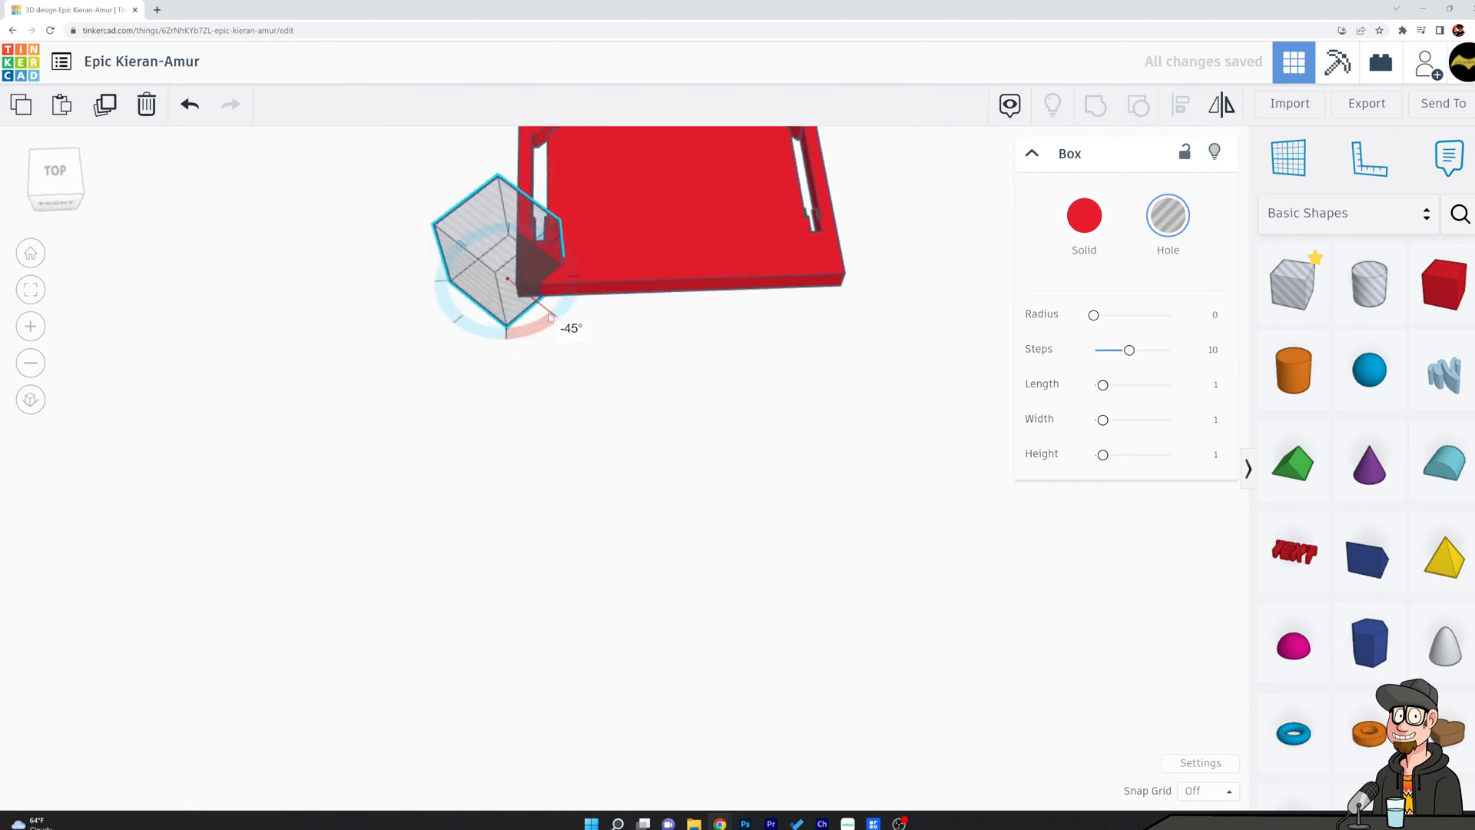
Switch to orthographic view and position the rotated hole box diagonally across the slab's front corner, at the end of the slot.
click(659, 409)
scroll(567, 377, up, 3)
middle_drag(672, 338, 758, 575)
scroll(707, 527, up, 5)
middle_drag(707, 527, 760, 618)
click(544, 485)
mouse_move(542, 485)
mouse_down()
mouse_move(646, 550)
mouse_move(696, 560)
mouse_up()
right_drag(816, 517, 809, 539)
click(31, 399)
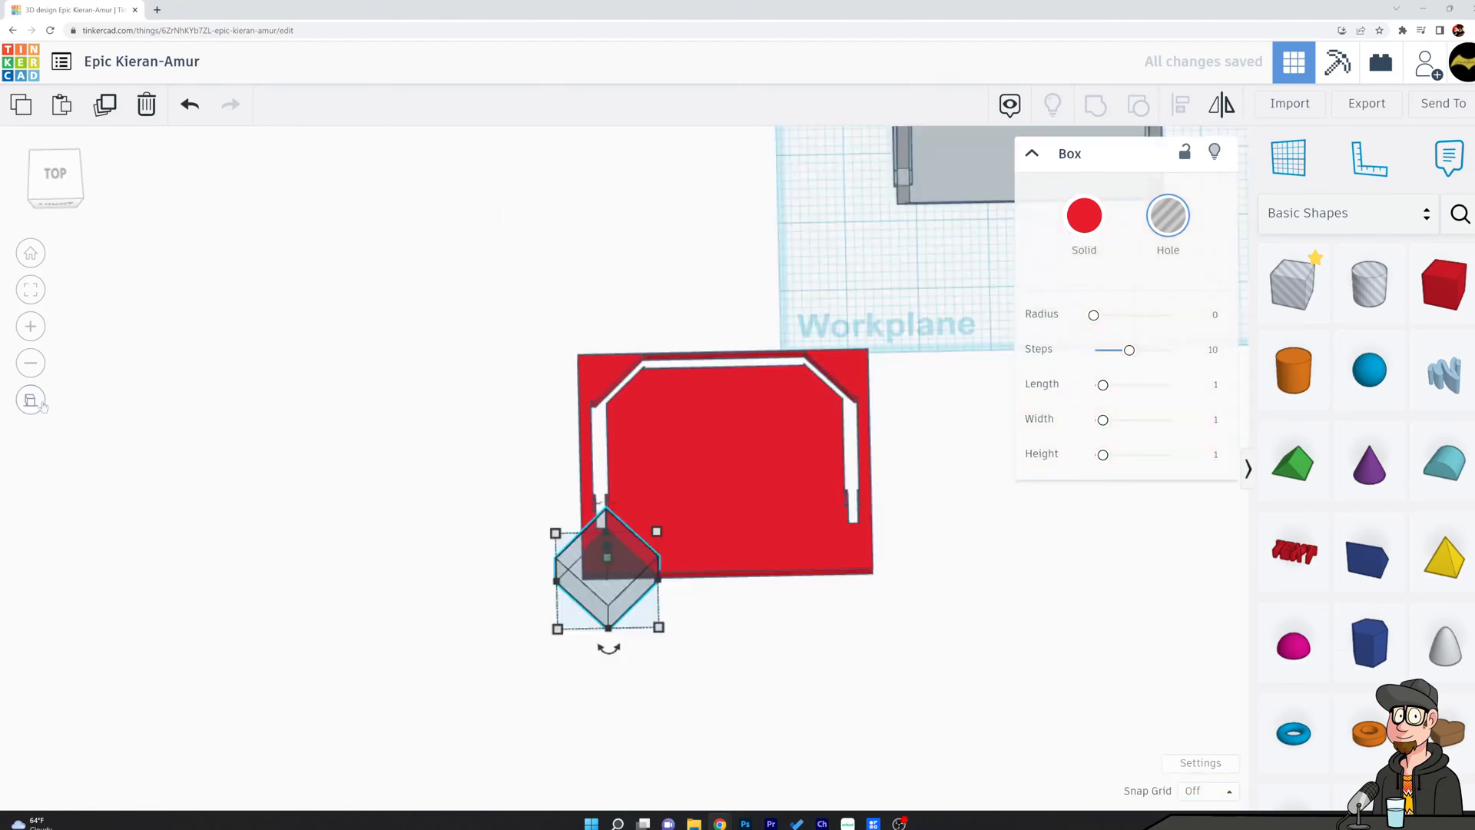
scroll(758, 625, up, 6)
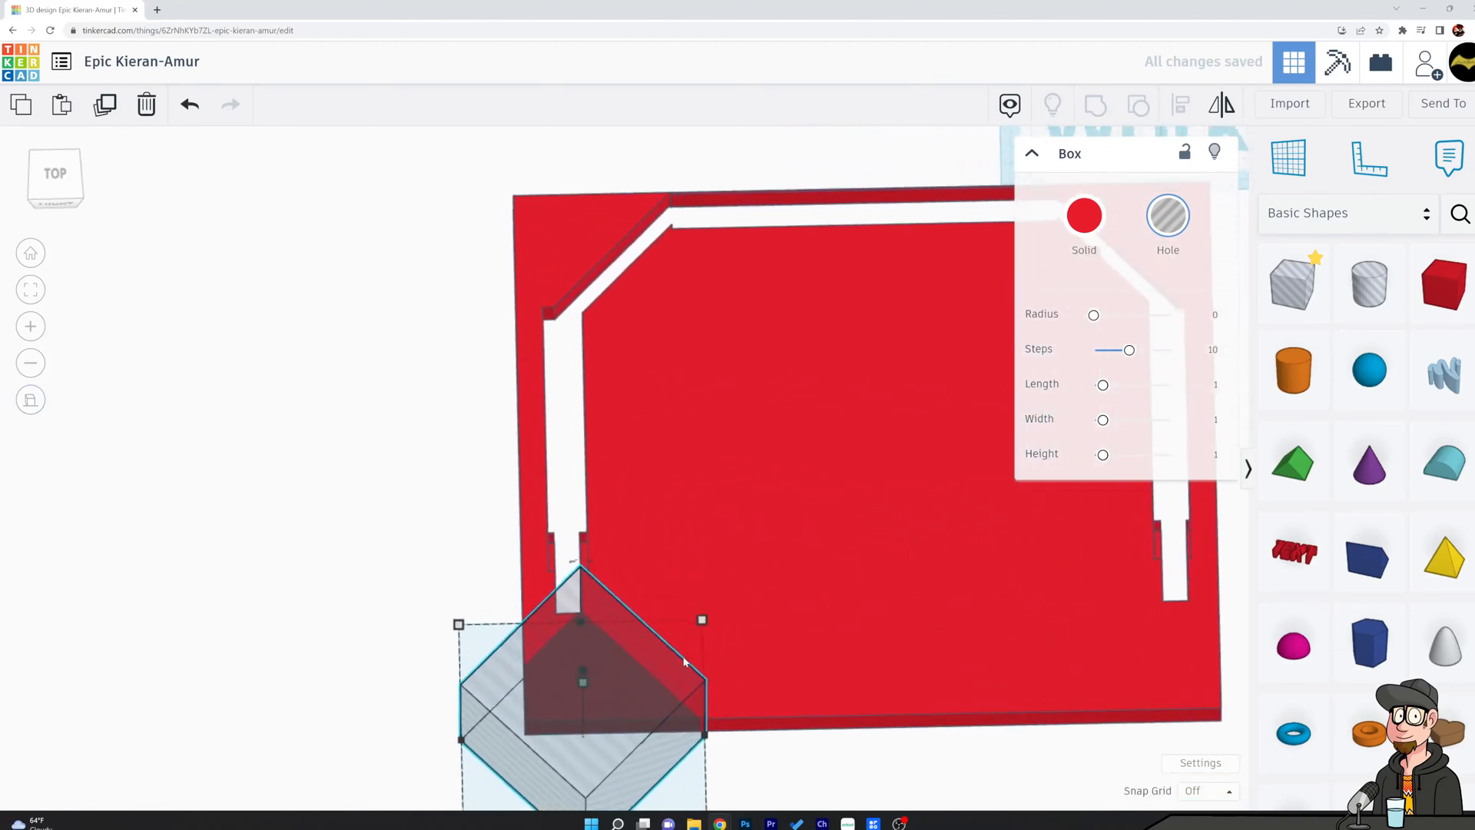
middle_drag(772, 576, 891, 411)
right_drag(956, 517, 946, 523)
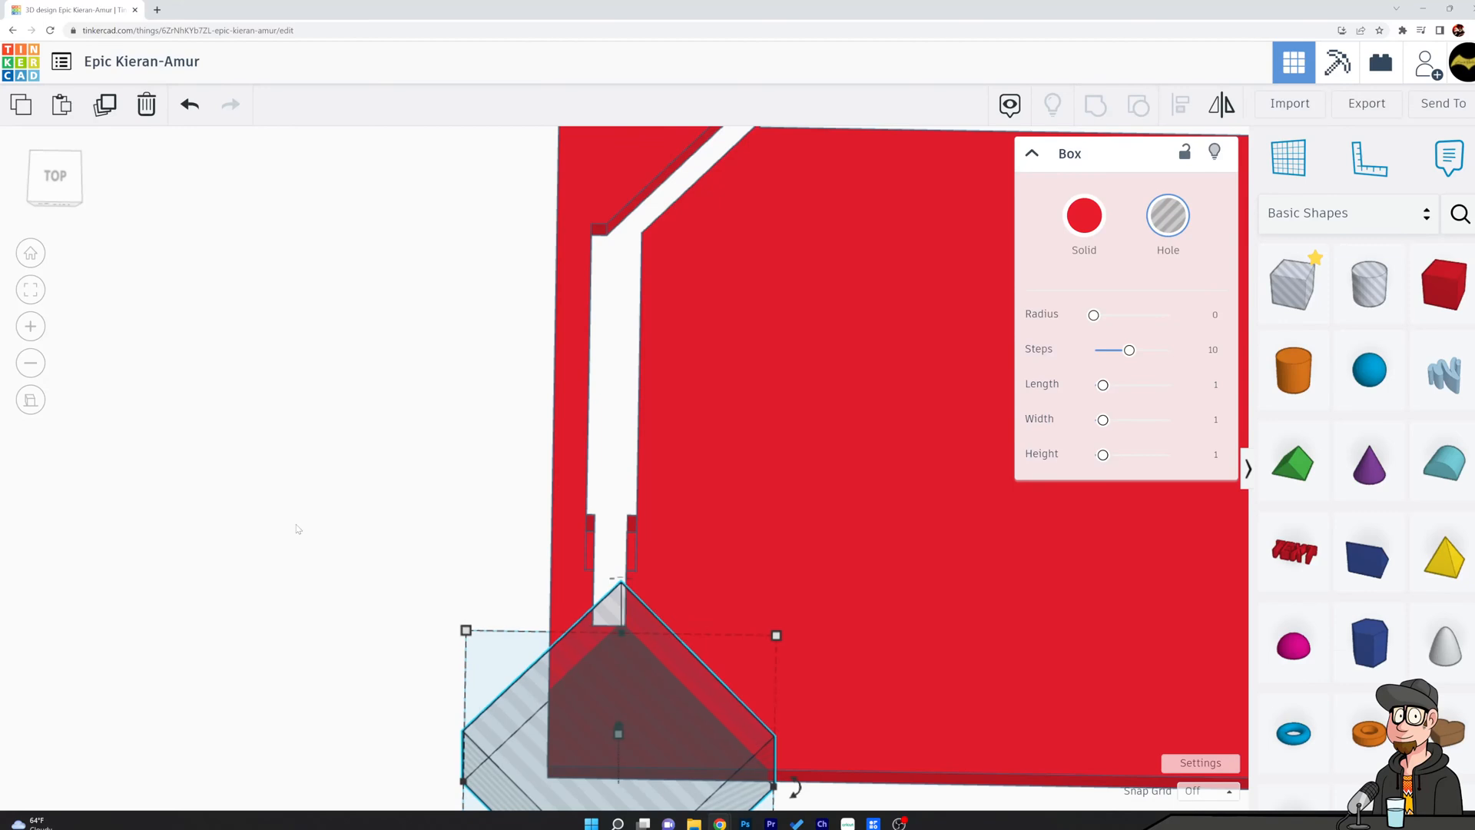
Group the rotated hole box with the roof slab to cut off its front corner.
shift+click(876, 522)
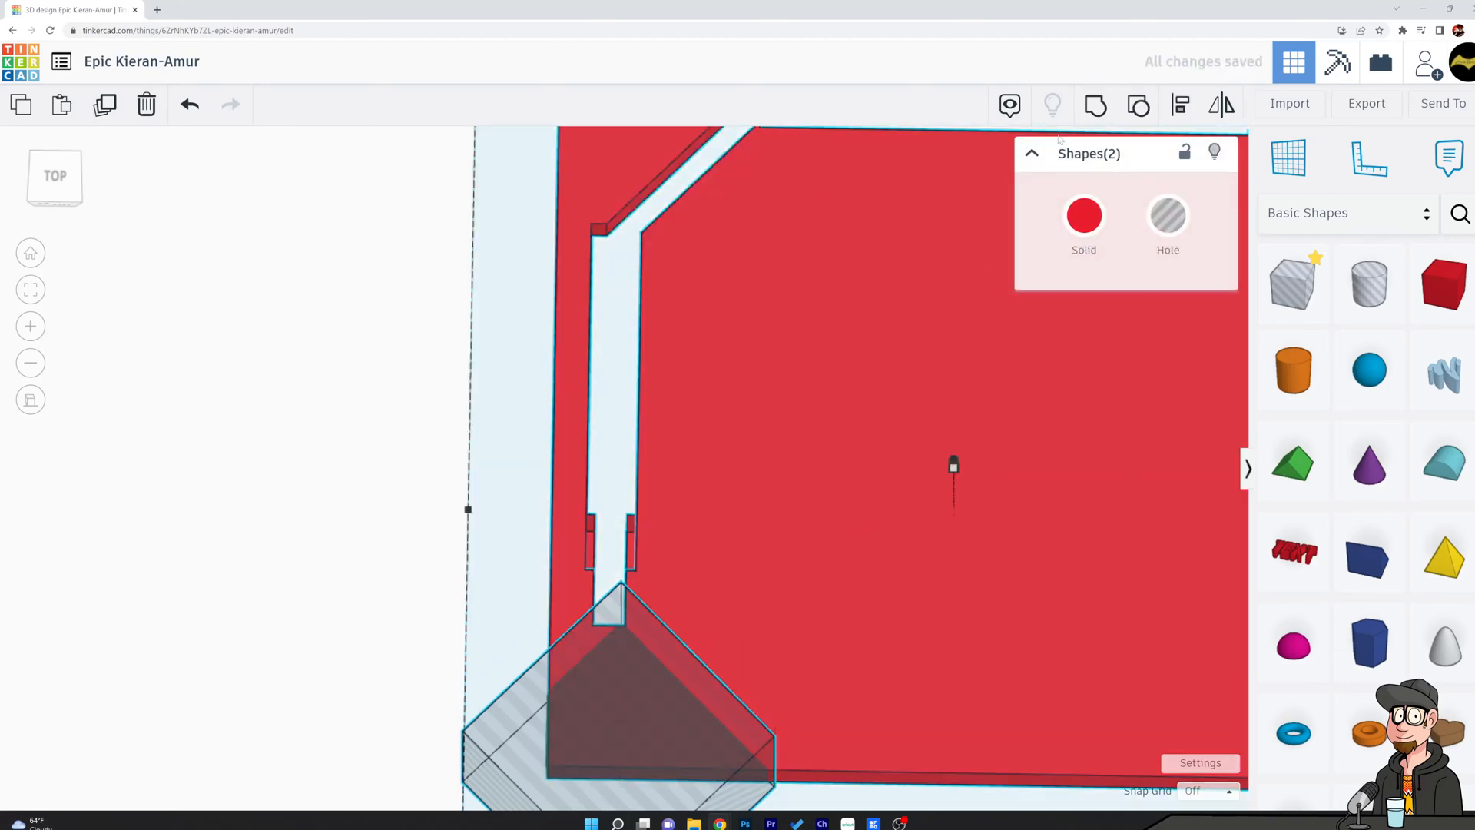
click(1095, 105)
click(400, 494)
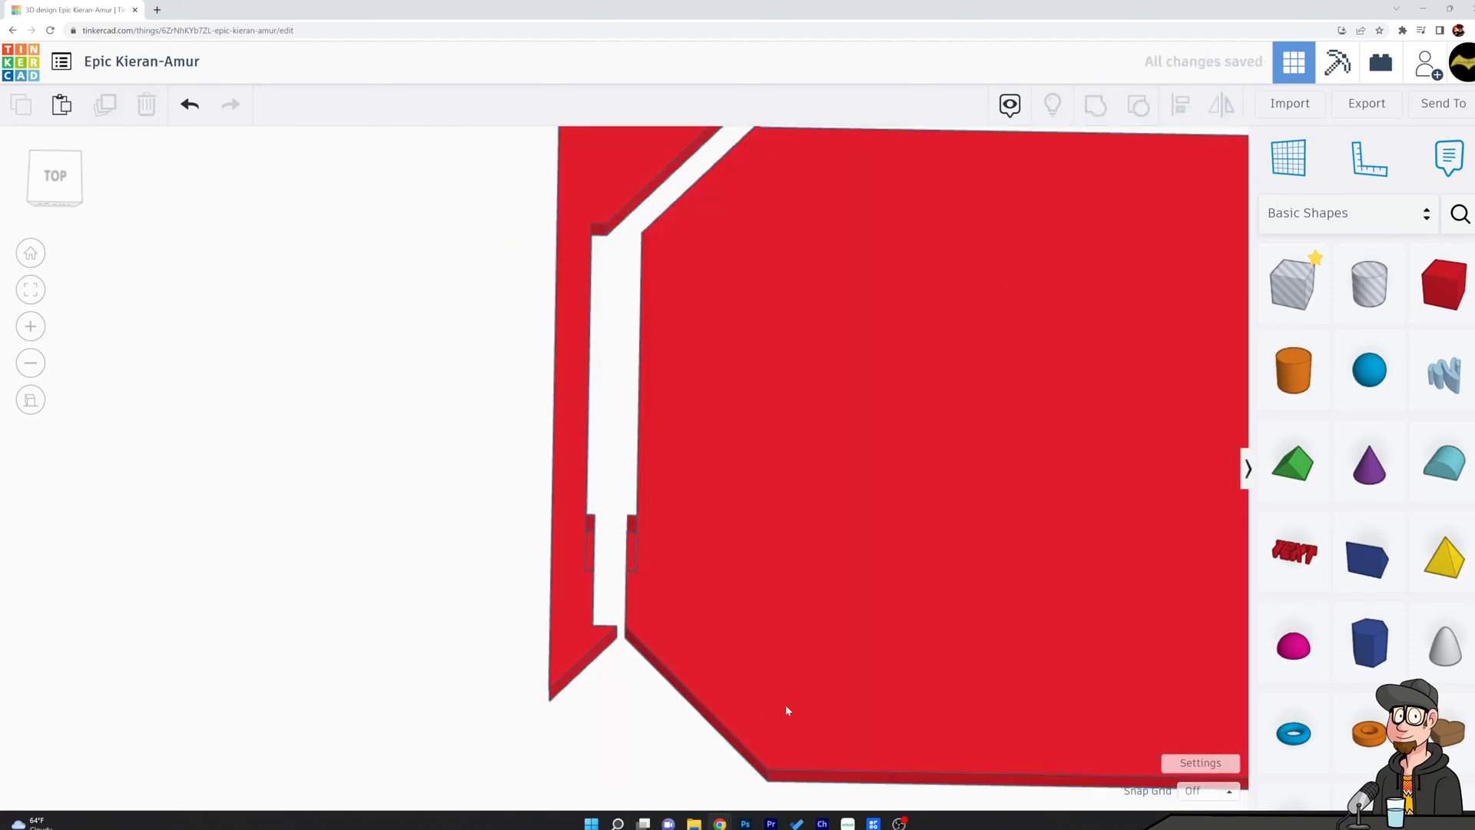
Place a long hole box over the slotted slab's left outer strip and group them to cut the strip away.
scroll(793, 700, down, 5)
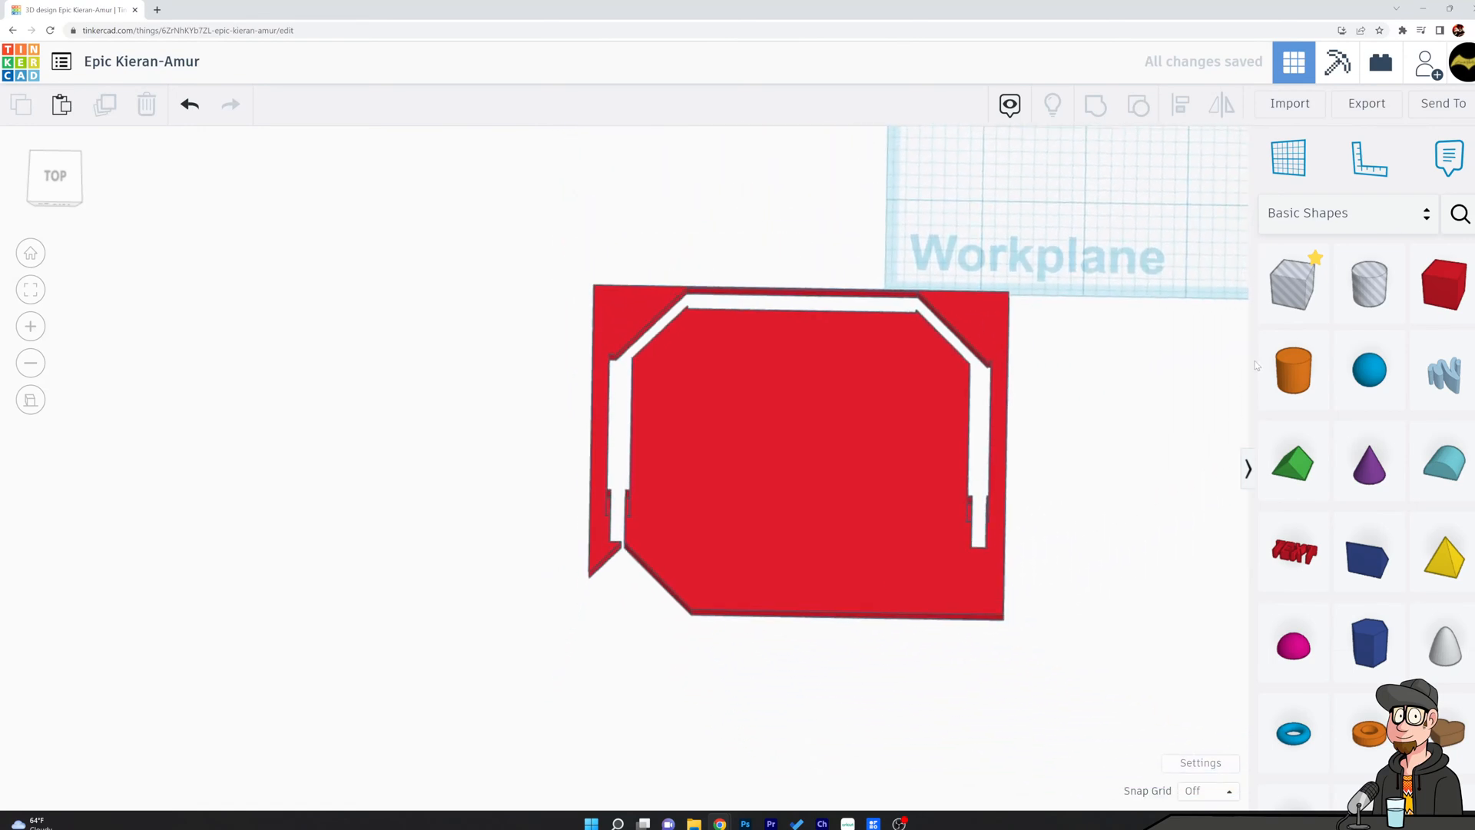
drag(1284, 300, 572, 635)
scroll(606, 599, up, 1)
scroll(696, 630, up, 3)
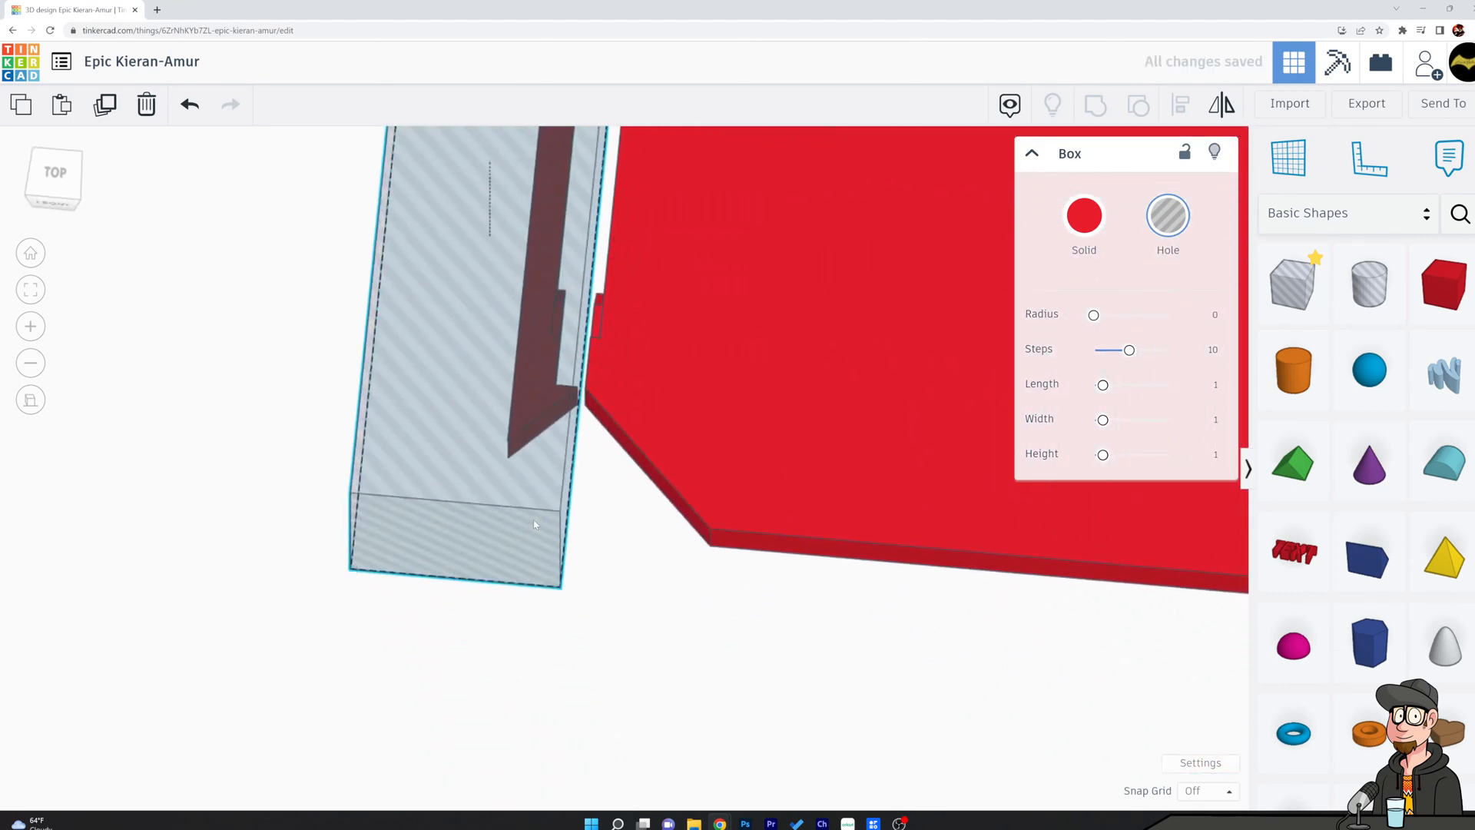
drag(534, 524, 532, 528)
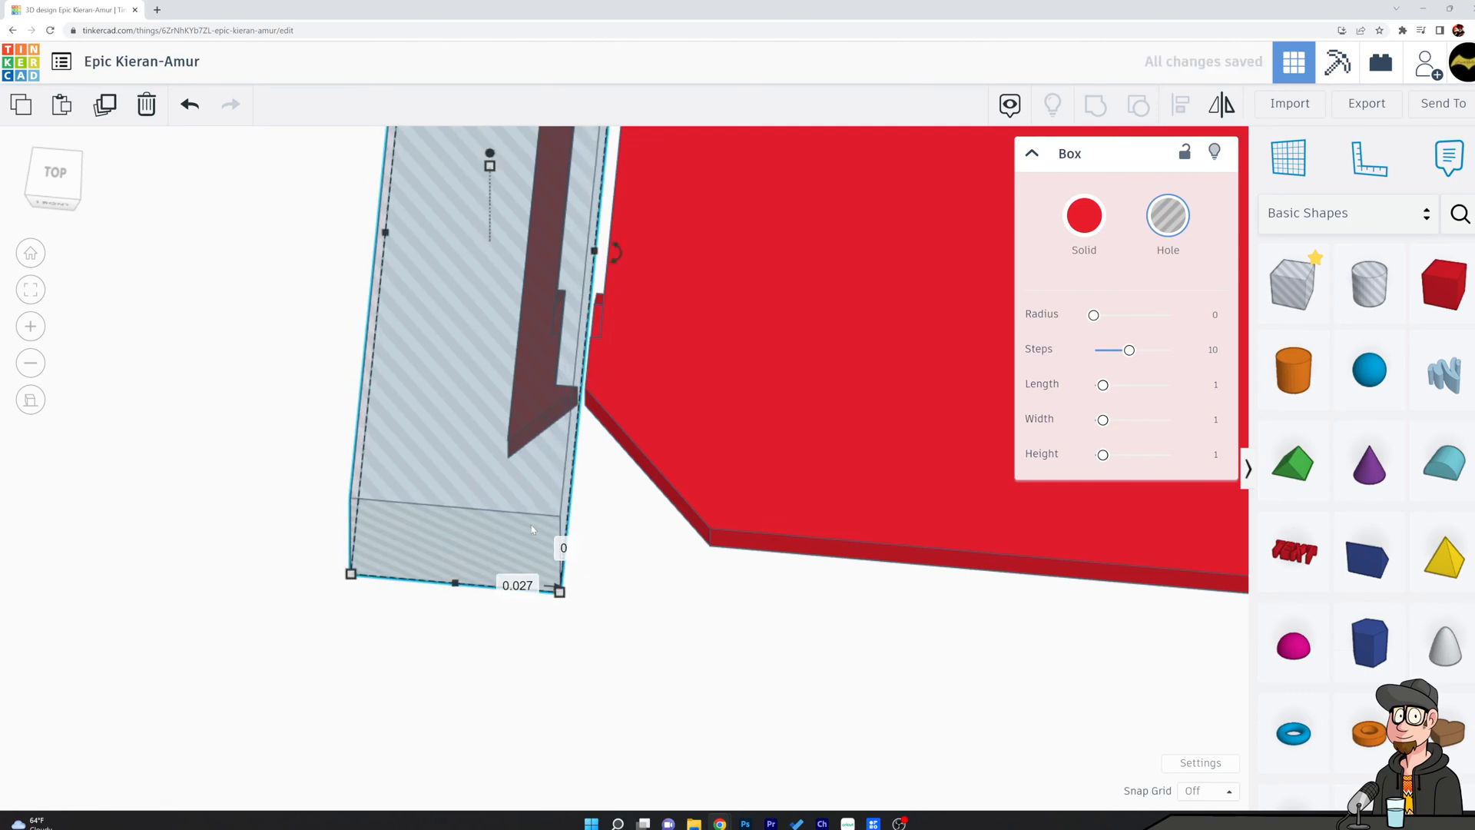
shift+click(710, 398)
click(1094, 105)
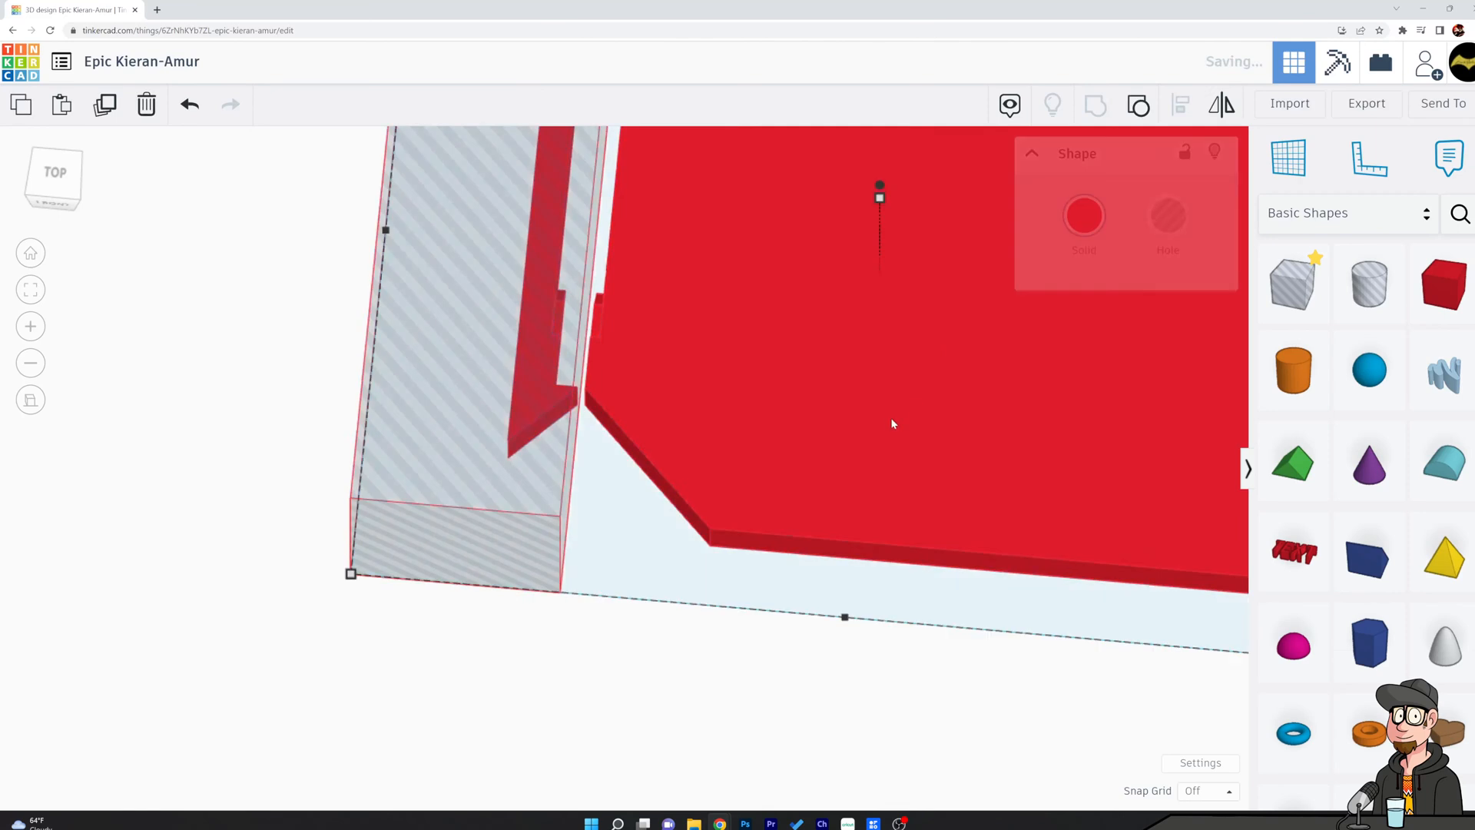
Place a long hole box over the slab's back outer strip and group them to cut that strip away.
scroll(794, 339, down, 5)
right_drag(793, 340, 976, 625)
middle_drag(907, 505, 873, 753)
scroll(881, 695, up, 5)
right_drag(1032, 524, 858, 618)
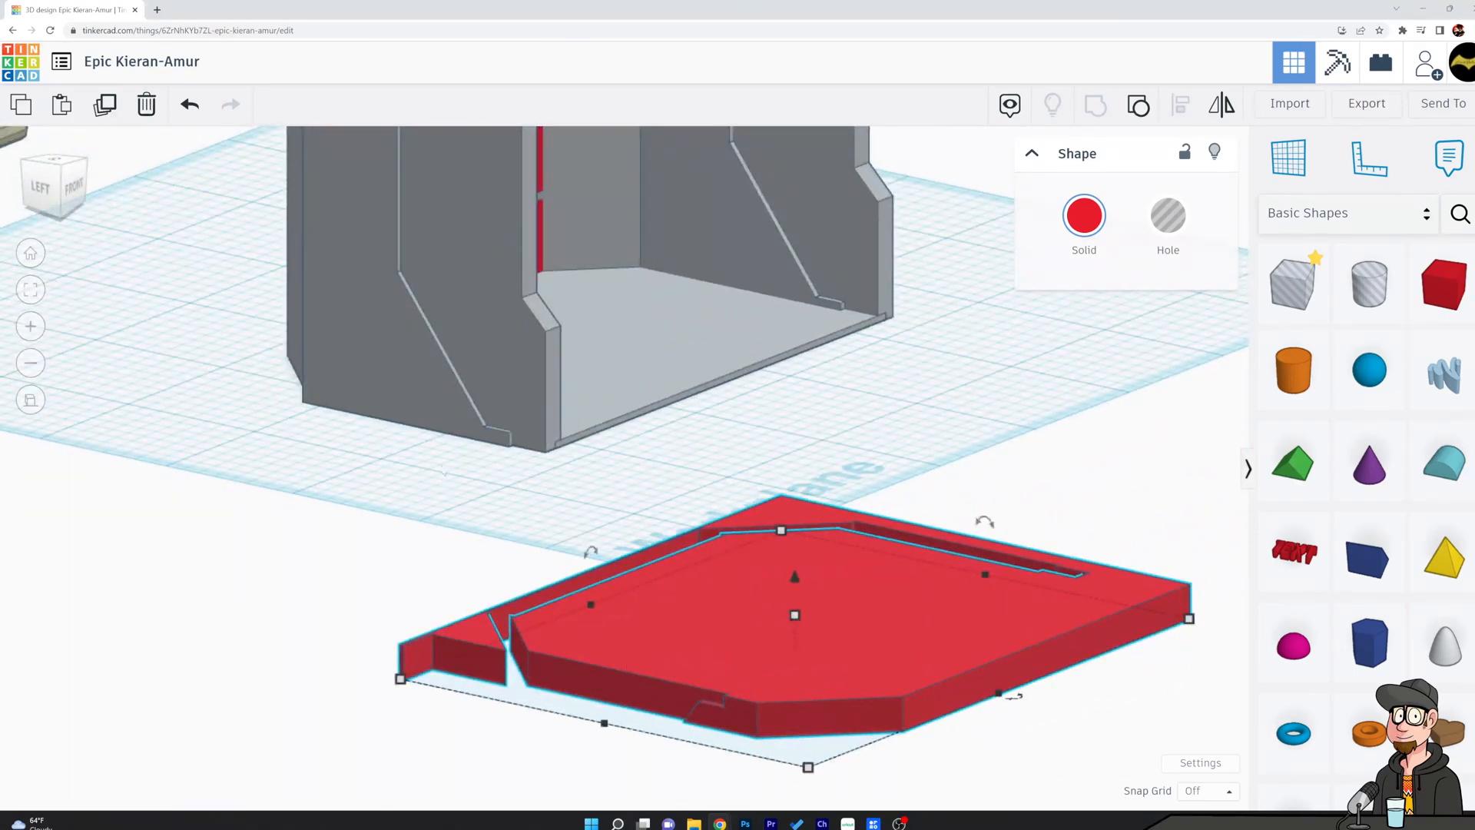
scroll(438, 473, down, 4)
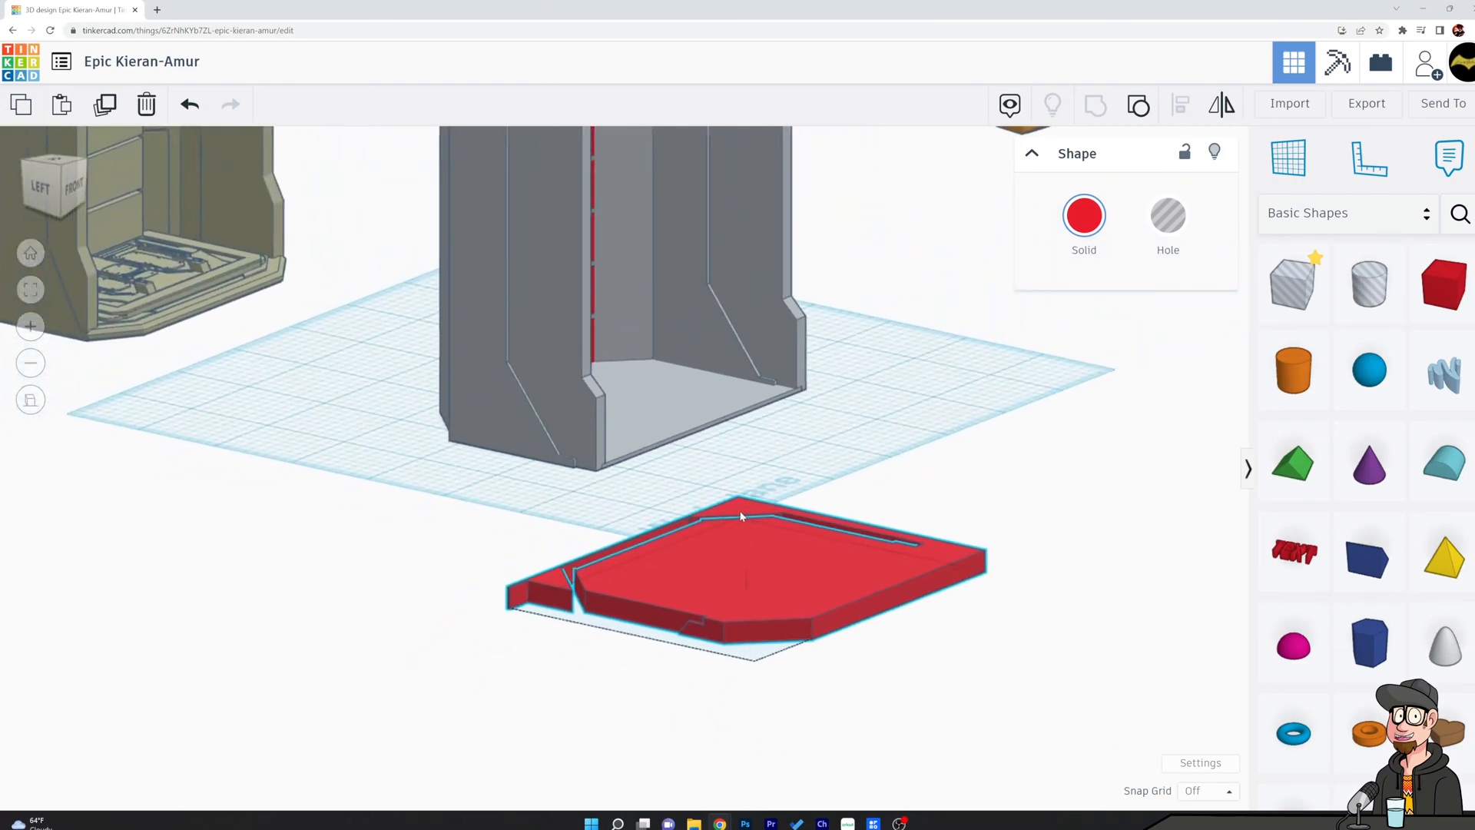
middle_drag(730, 514, 777, 528)
right_drag(842, 478, 960, 569)
drag(1294, 285, 771, 779)
right_drag(966, 695, 898, 631)
shift+click(863, 655)
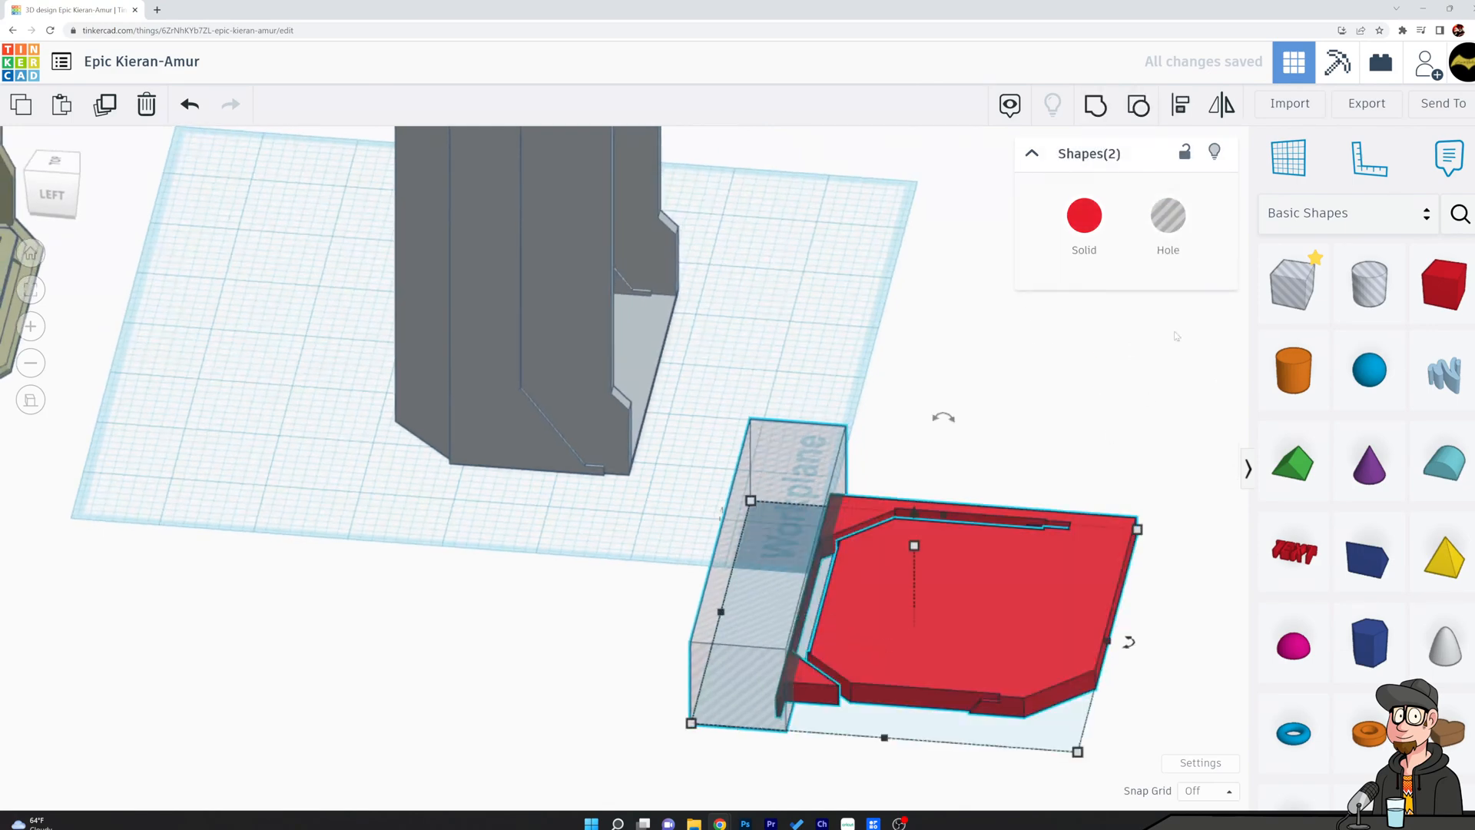
click(1096, 114)
click(929, 430)
Cover the slab's right side and remaining slot with a hole box and group them to cut that side off.
right_drag(914, 468, 399, 675)
middle_drag(399, 676, 614, 392)
scroll(928, 468, down, 2)
right_drag(928, 468, 947, 517)
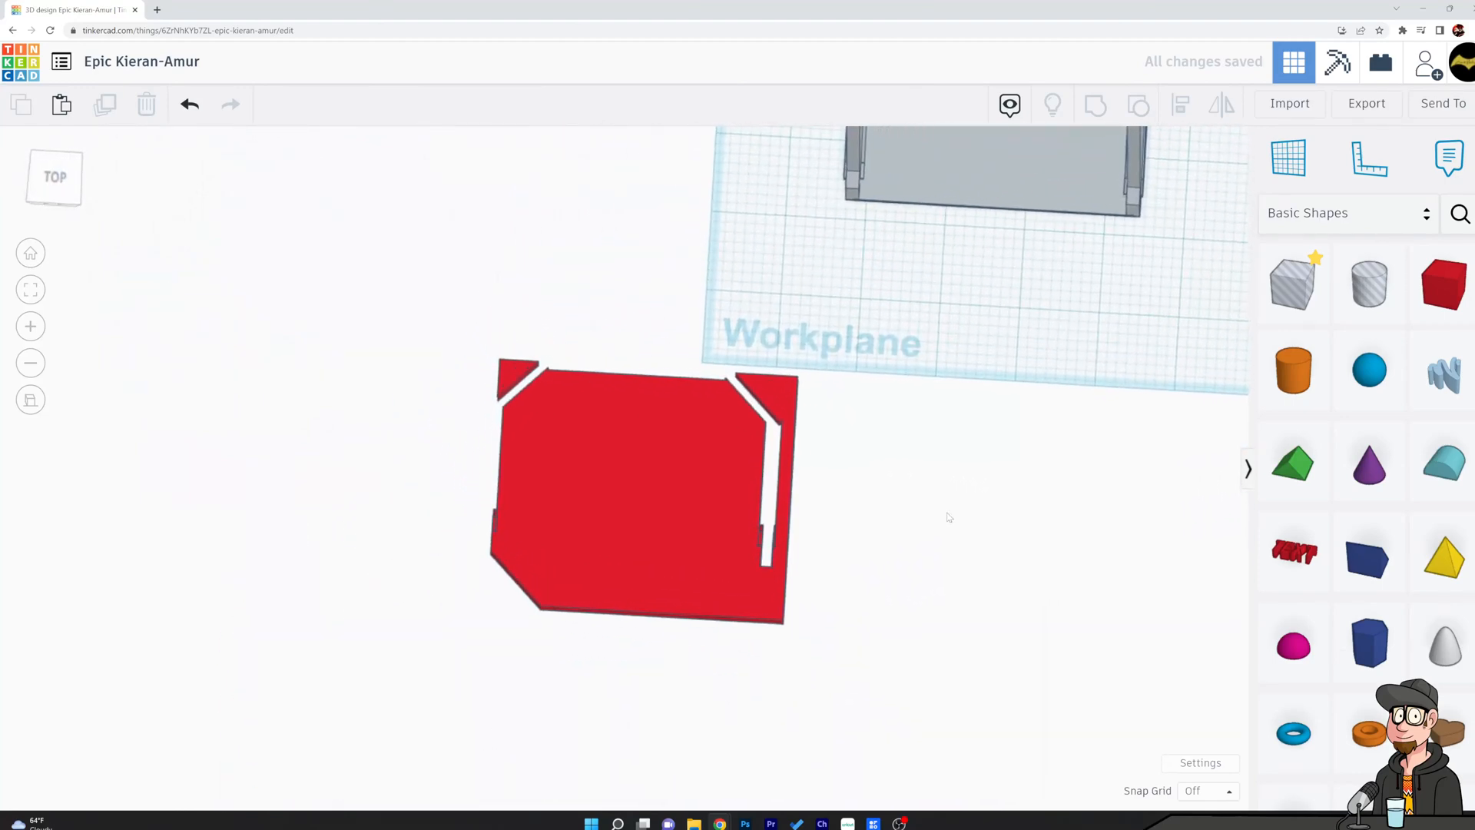
drag(1312, 306, 769, 653)
drag(771, 578, 780, 339)
shift+click(644, 443)
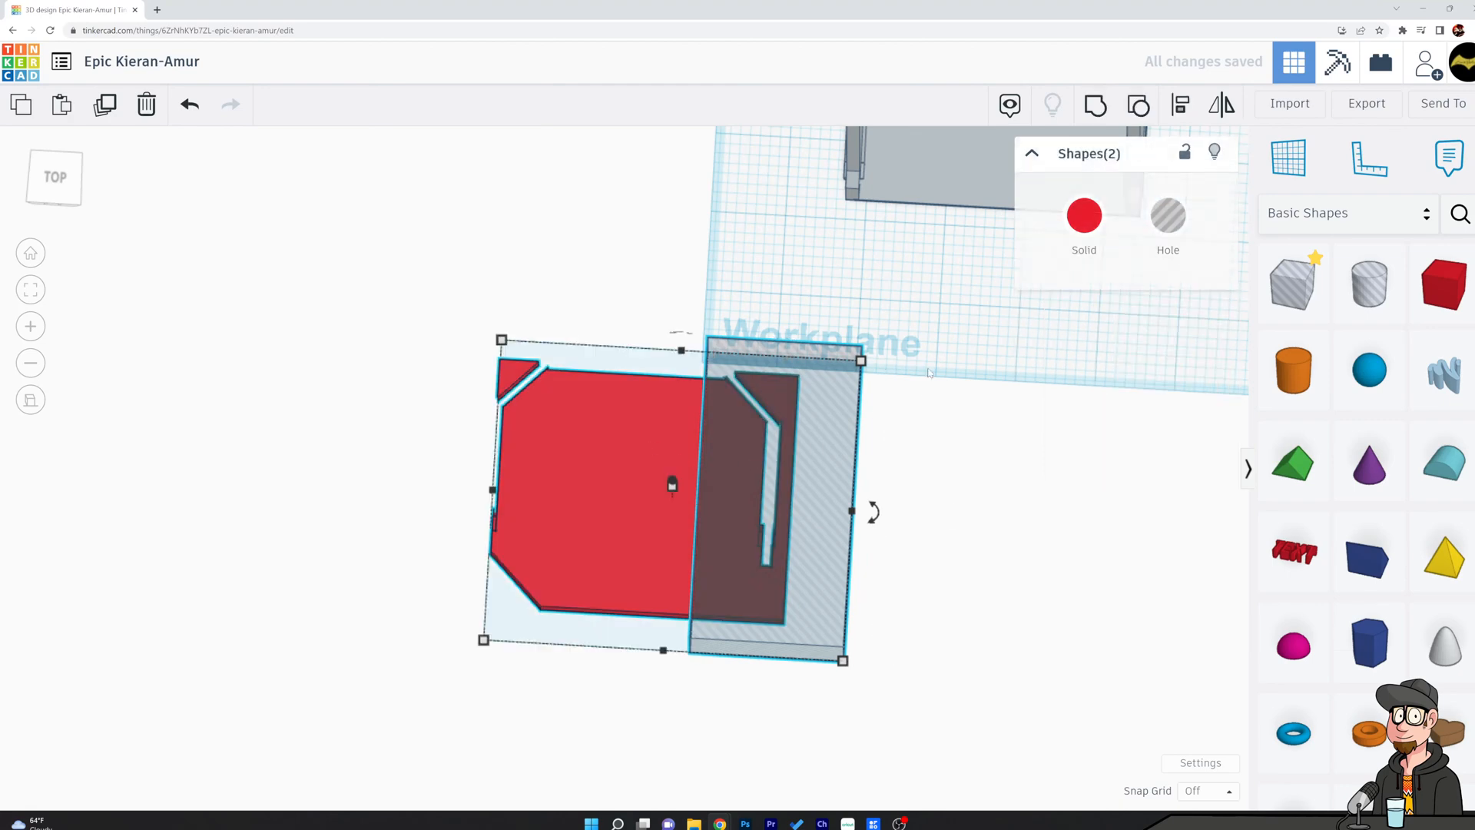
click(1094, 115)
click(981, 550)
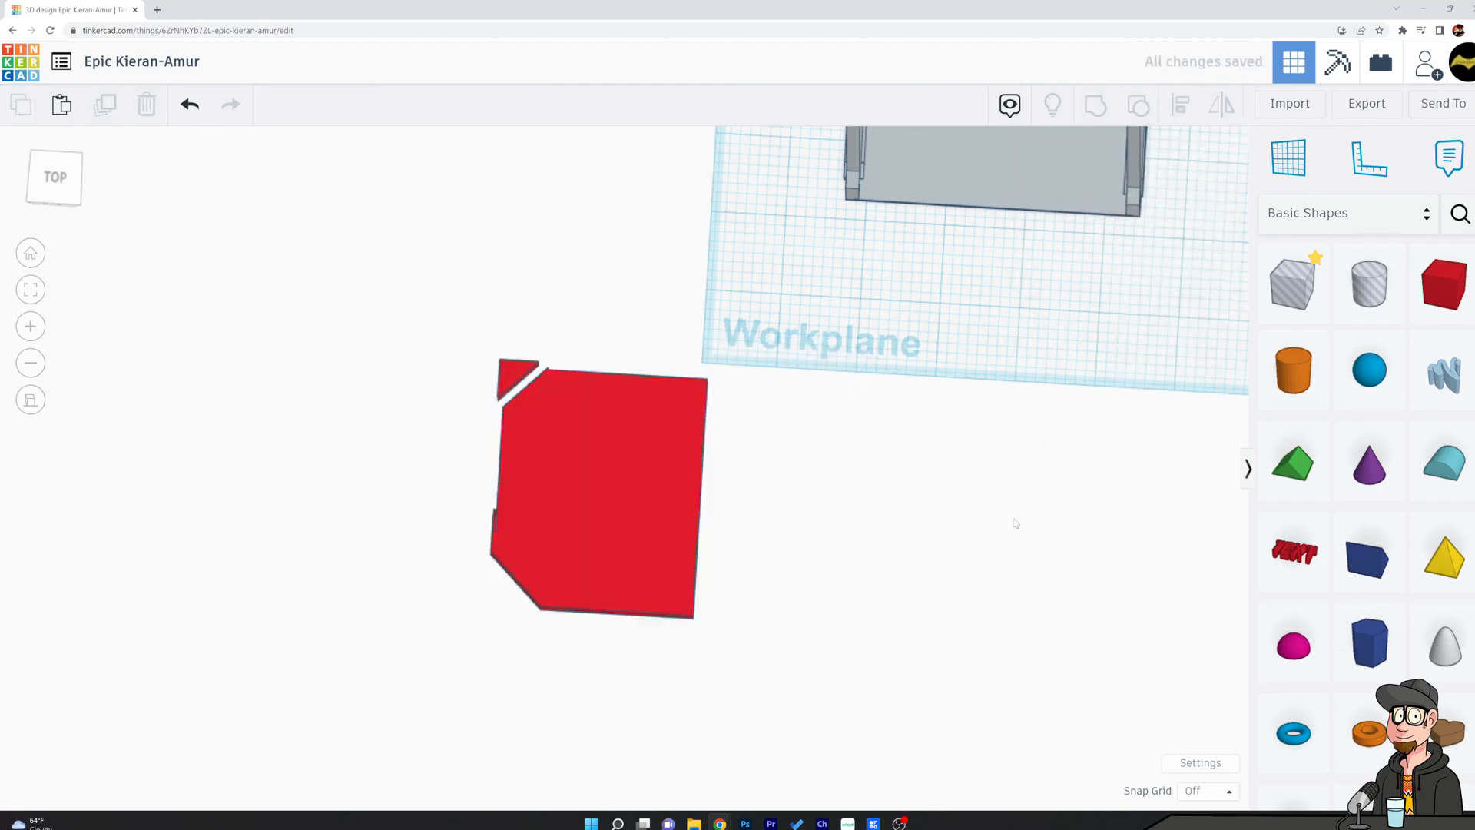
Place a diagonal hole box over the leftover triangle at the slab's back-left corner and group them to remove it.
drag(1293, 282, 532, 395)
shift+click(566, 441)
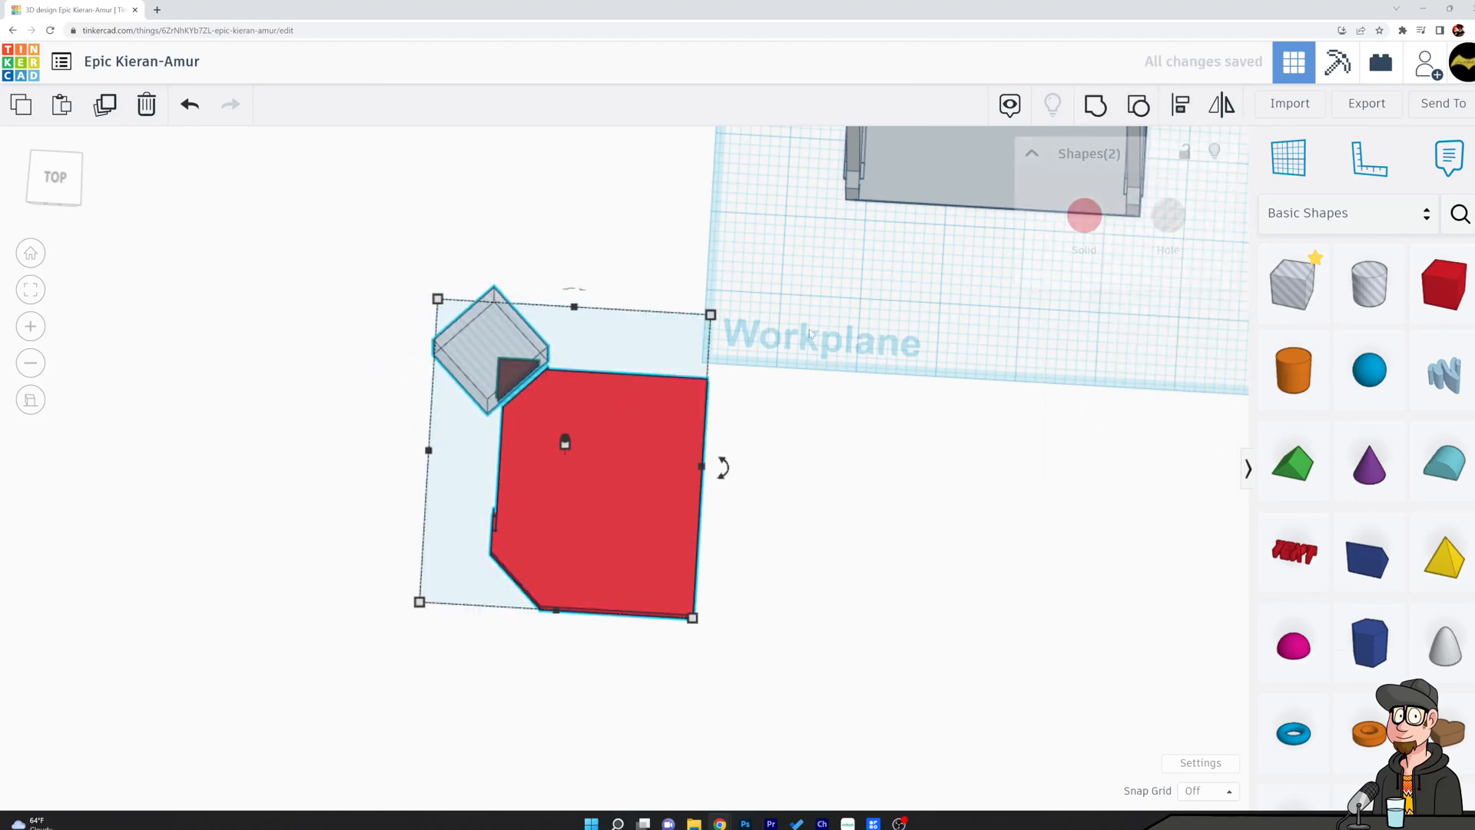
key(ctrl+g)
click(969, 445)
Place a hole box along the slab's left edge, stretch it to about 2.56 long and position it over the leftover notch.
drag(1292, 283, 428, 437)
scroll(548, 481, up, 5)
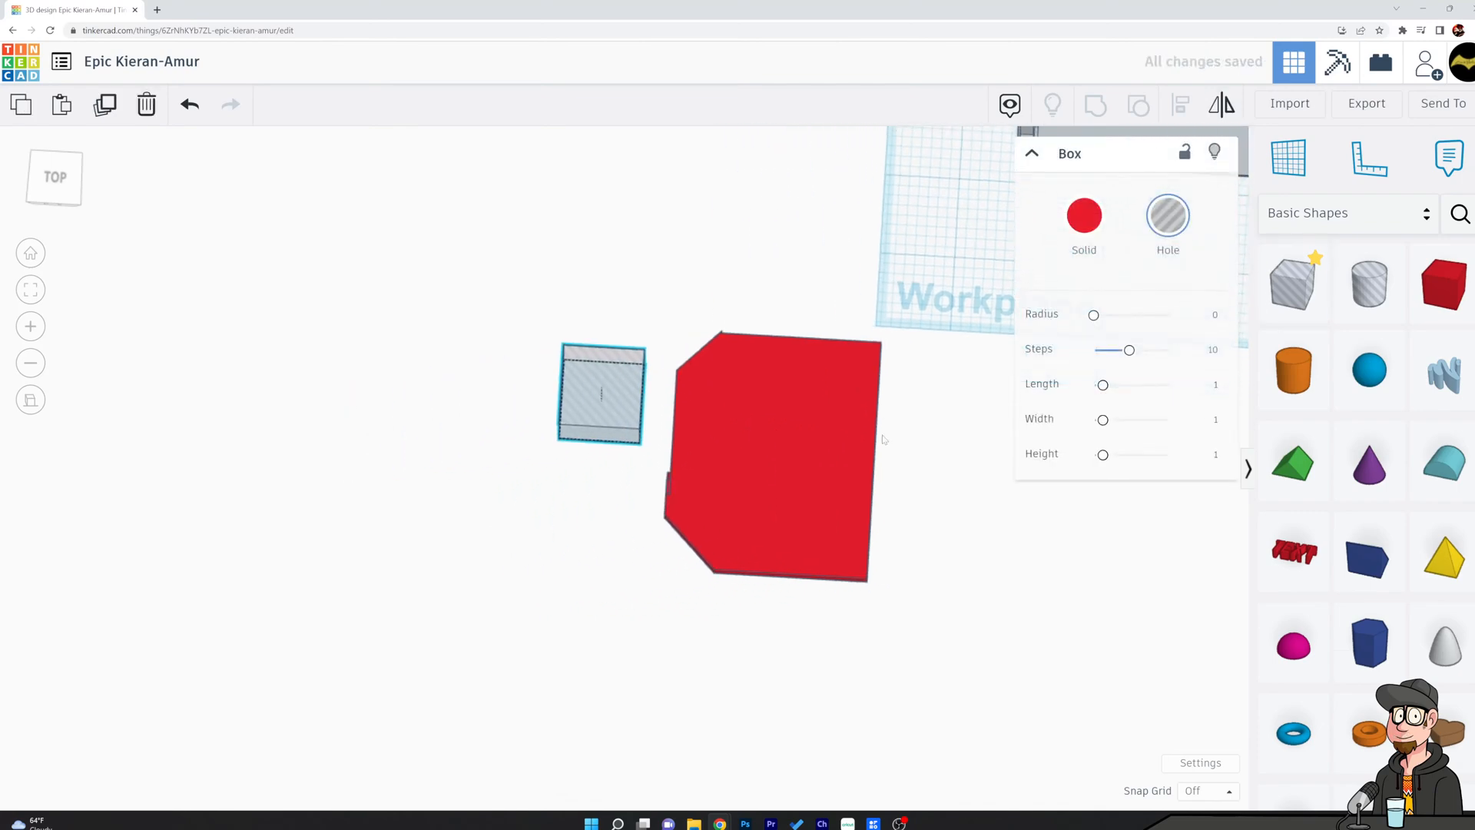
drag(583, 348, 661, 659)
right_drag(669, 661, 1129, 499)
middle_drag(586, 382, 564, 665)
scroll(770, 482, up, 4)
scroll(771, 481, up, 3)
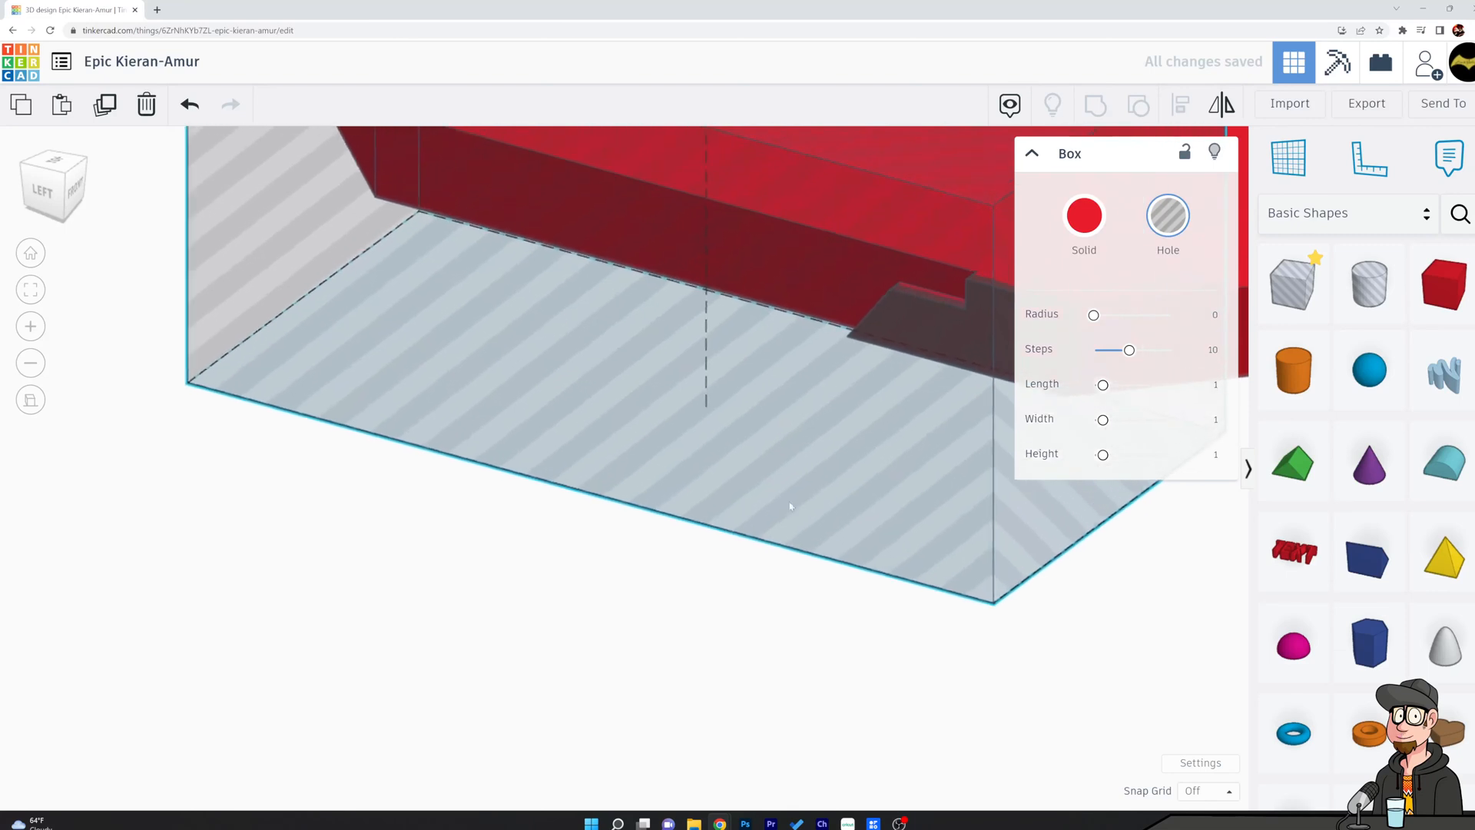
middle_drag(784, 488, 912, 676)
drag(382, 497, 249, 428)
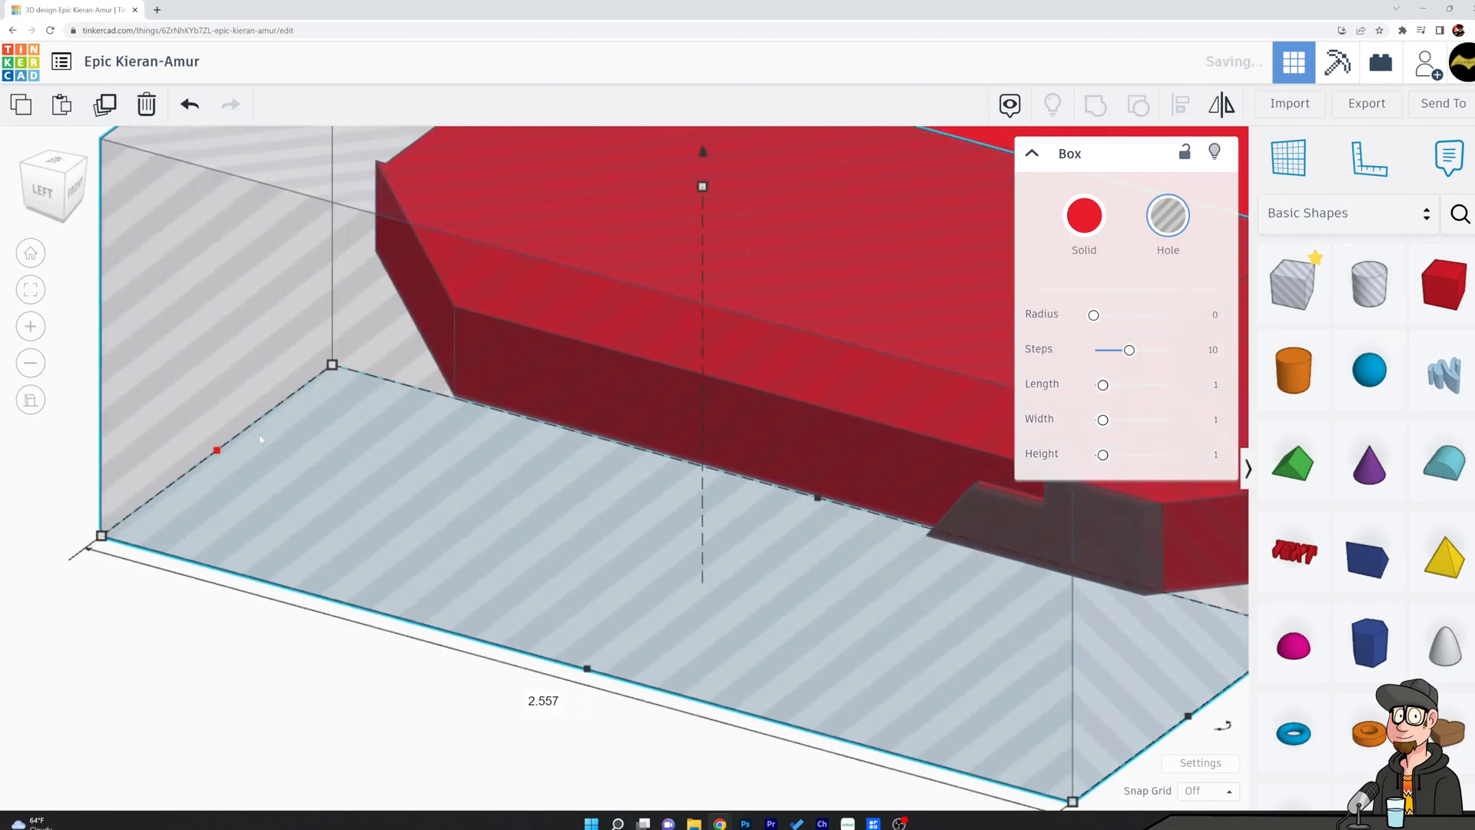
middle_drag(659, 610, 454, 579)
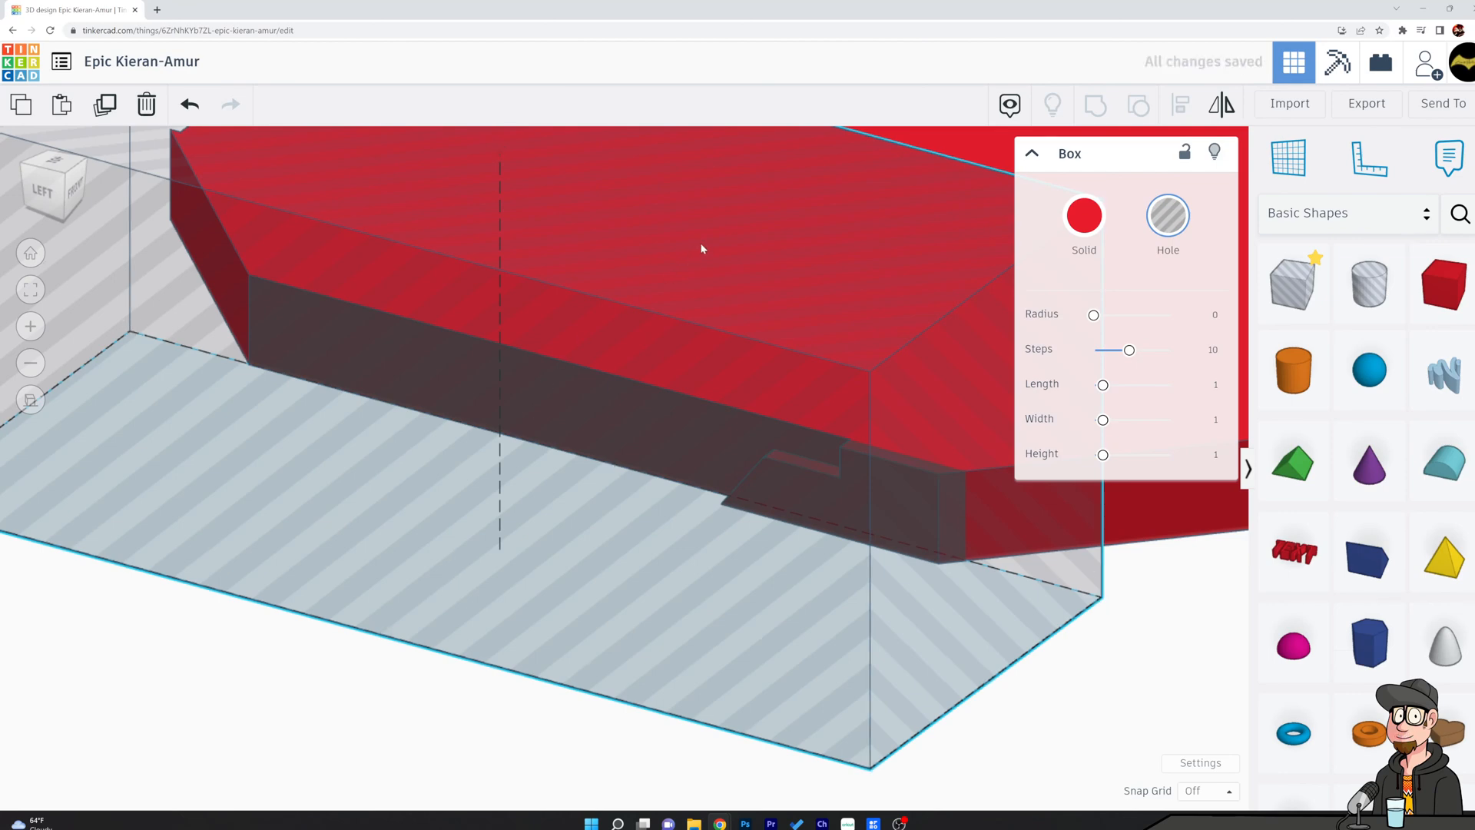
Group the edge hole box with the slab to trim its left edge straight.
key(Escape)
scroll(1031, 506, down, 4)
right_drag(1039, 530, 950, 549)
click(845, 529)
shift+click(1006, 416)
key(ctrl+g)
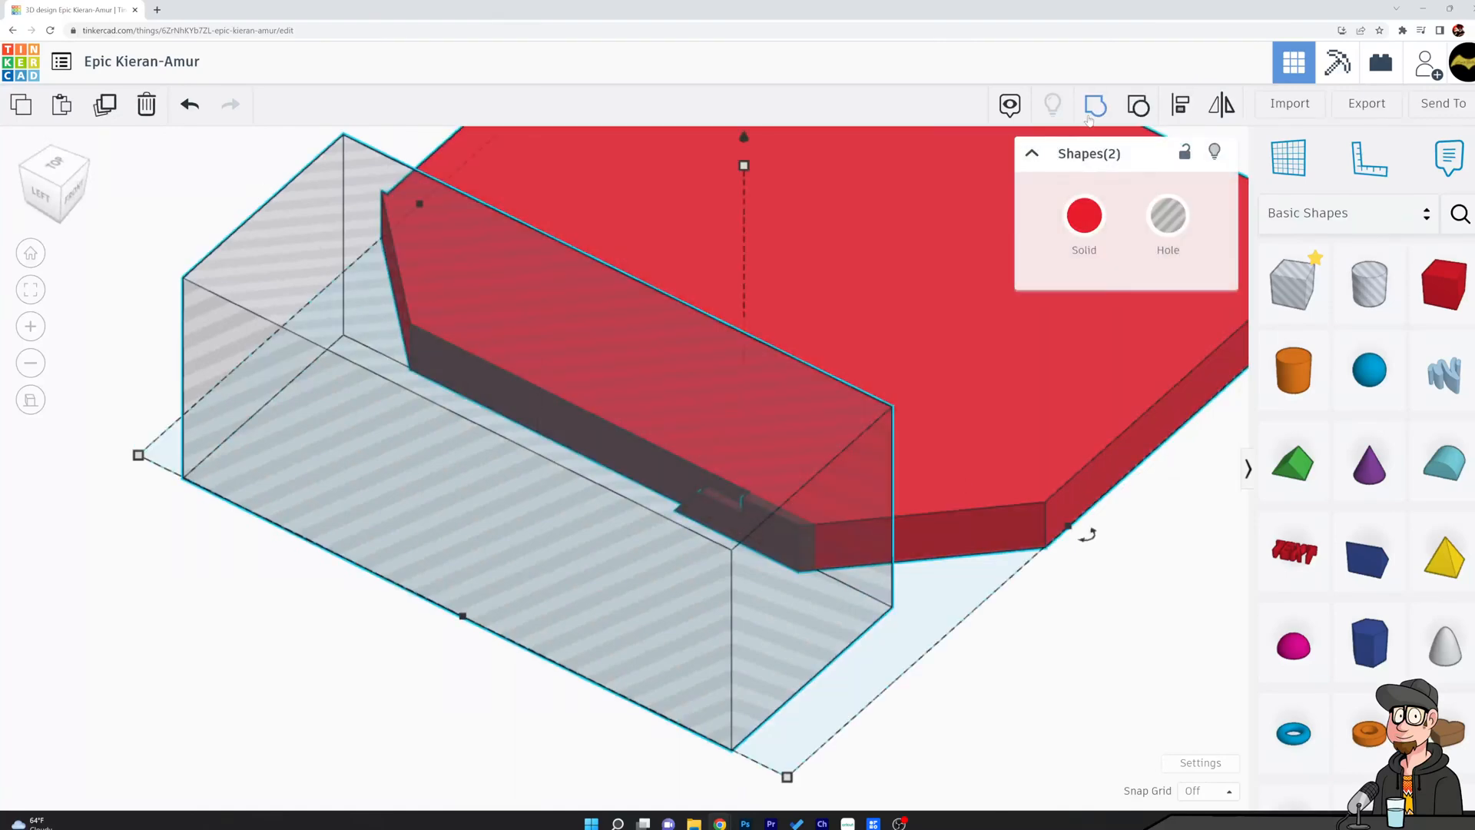
key(Escape)
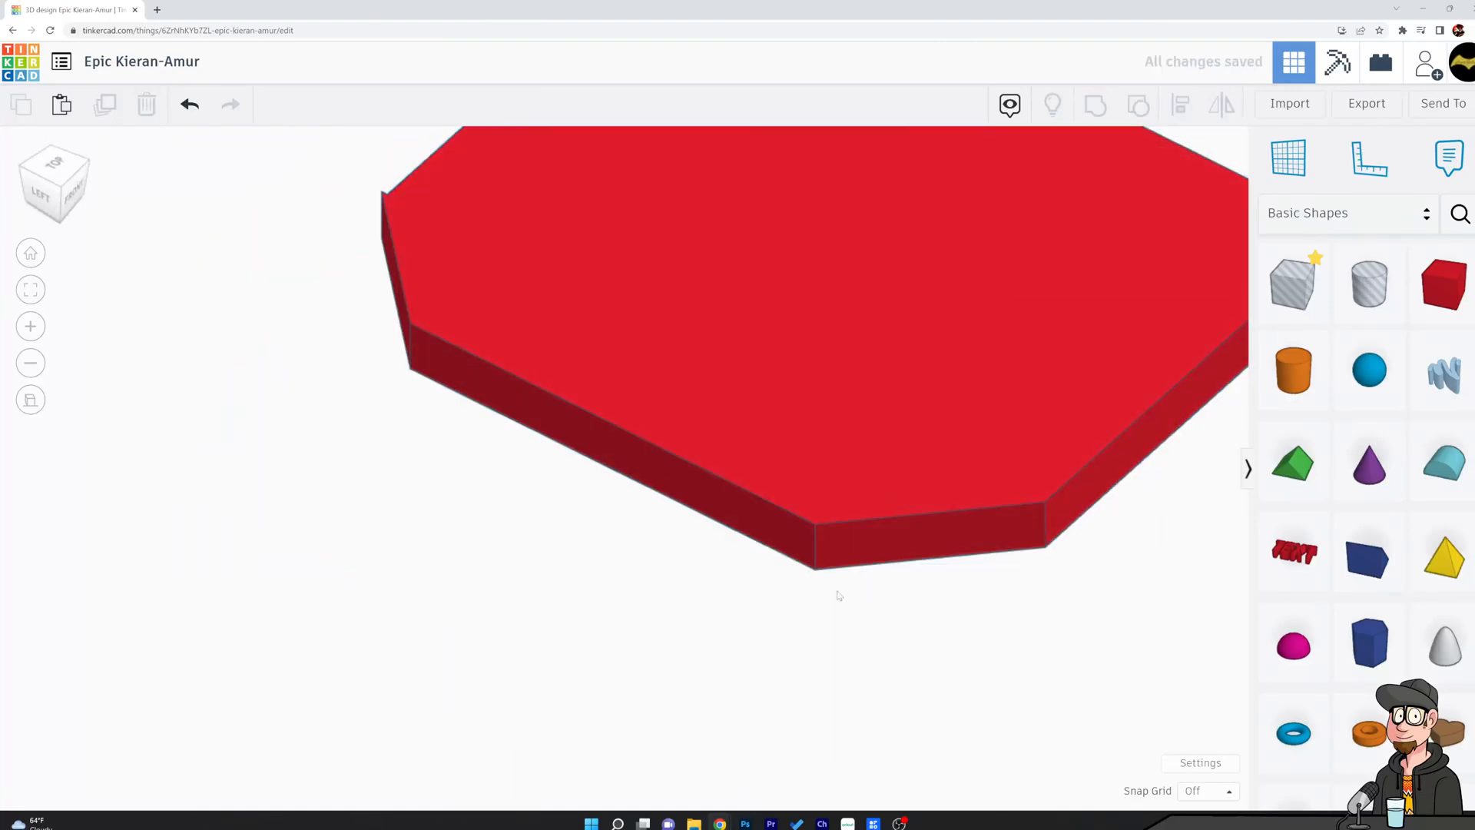
Place a hole box over the leftover sliver at the back end of the slab's left edge.
right_drag(419, 431, 830, 560)
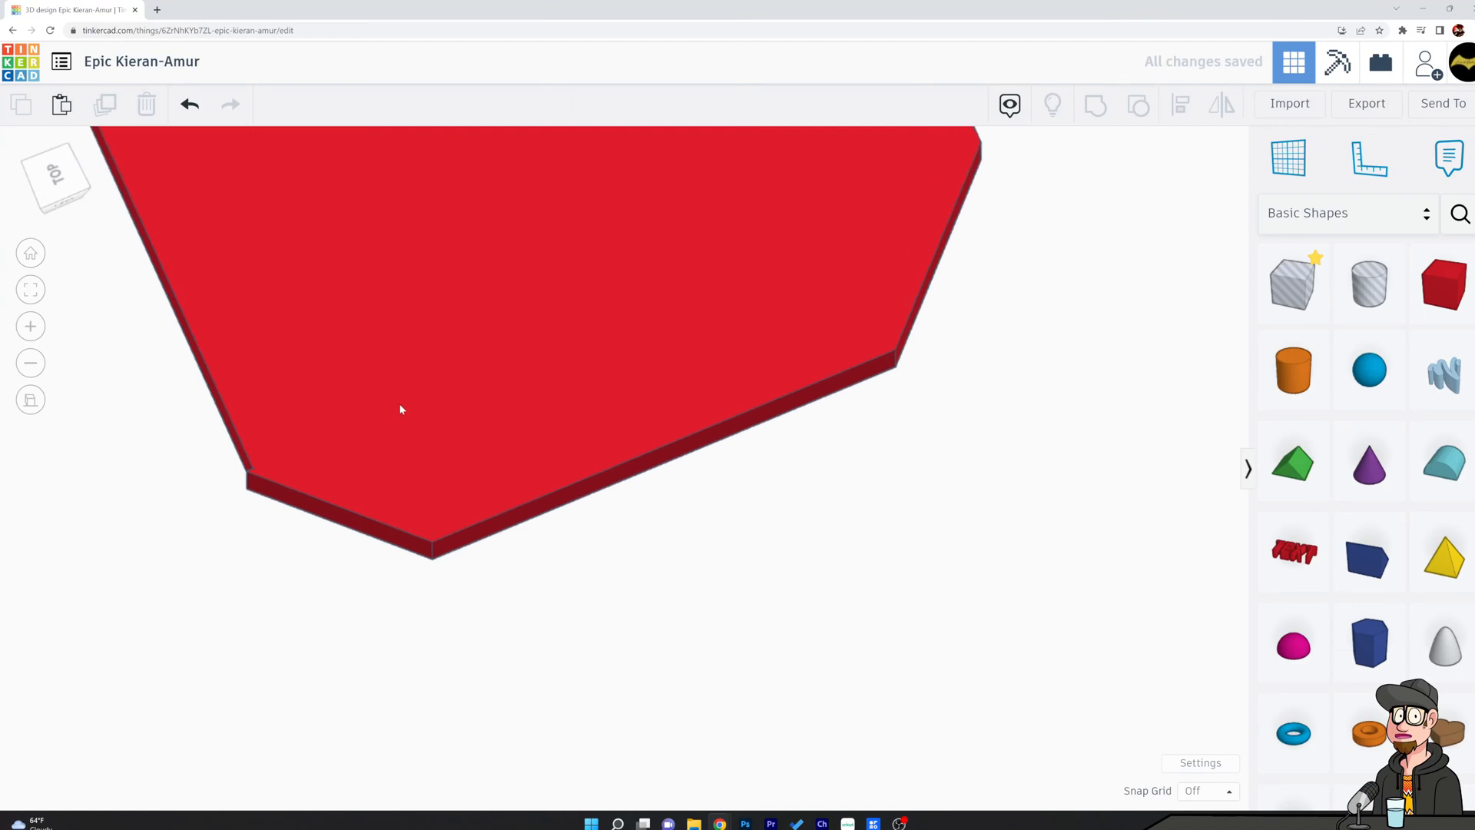
middle_drag(353, 412, 984, 457)
right_drag(985, 461, 997, 537)
drag(1293, 284, 423, 489)
right_drag(431, 478, 758, 451)
scroll(750, 487, up, 6)
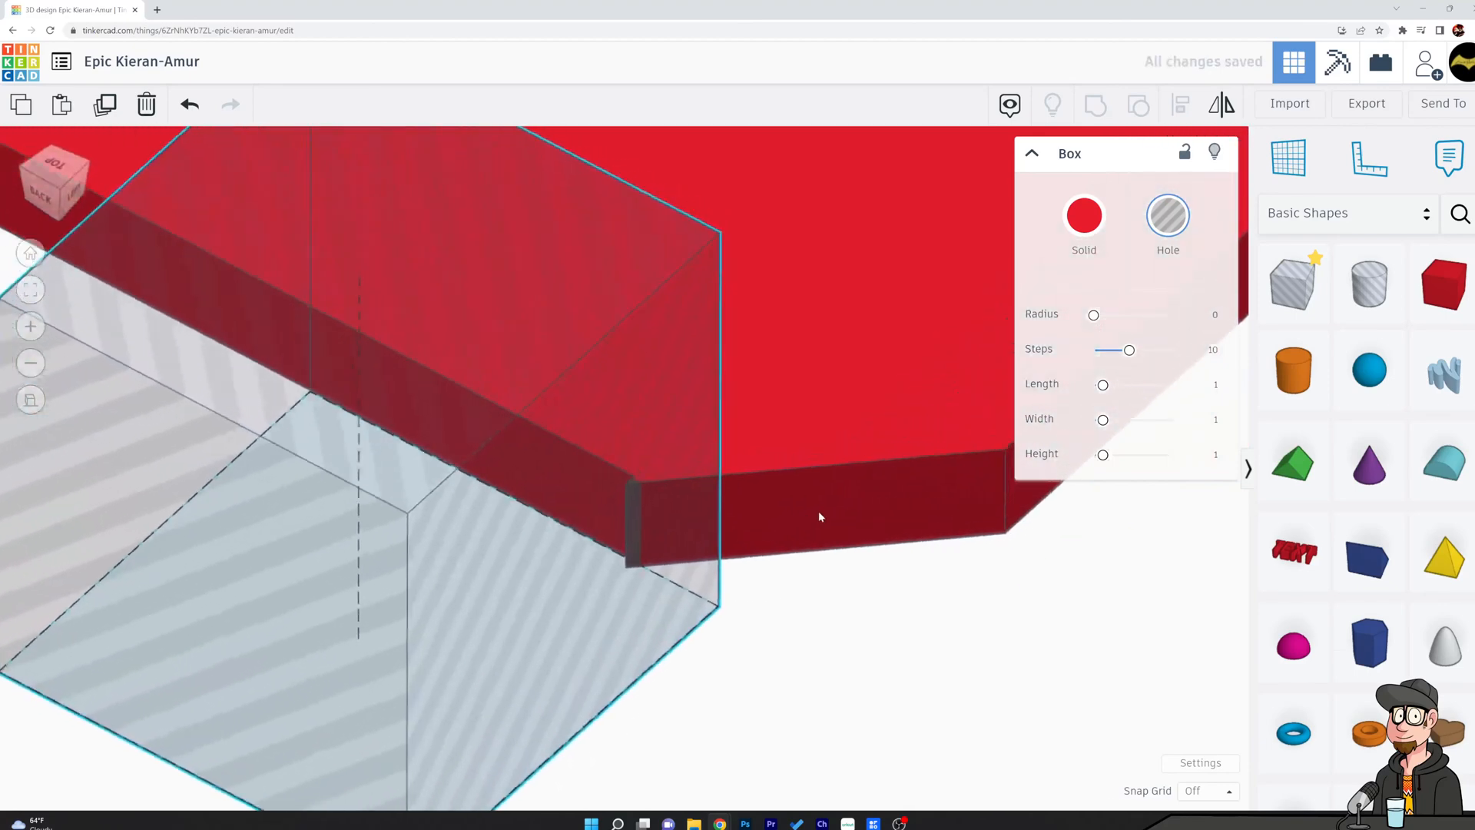
scroll(849, 550, up, 4)
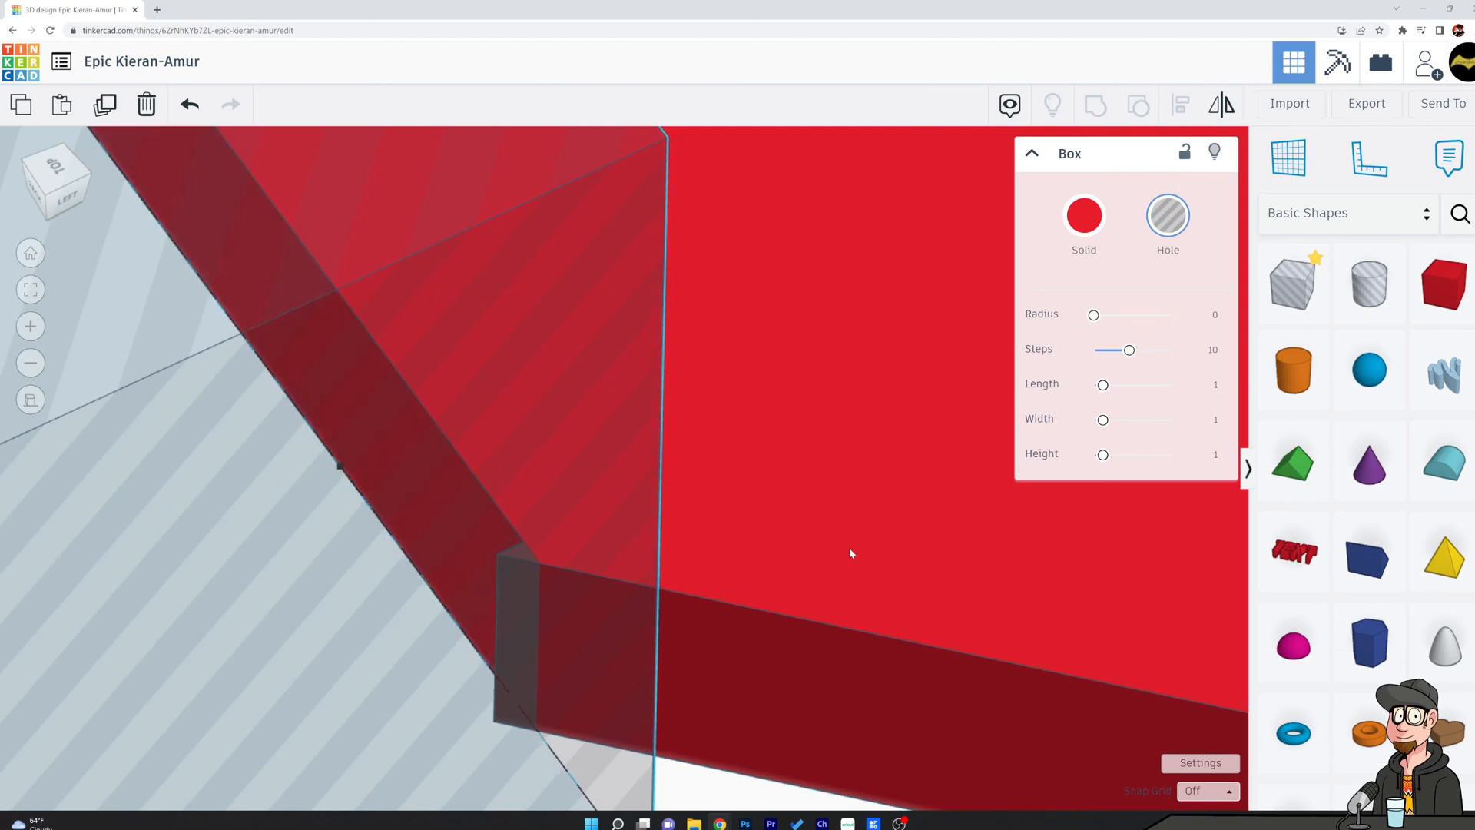
Group the hole box with the slab to trim off the sliver near its back-left corner.
shift+click(849, 548)
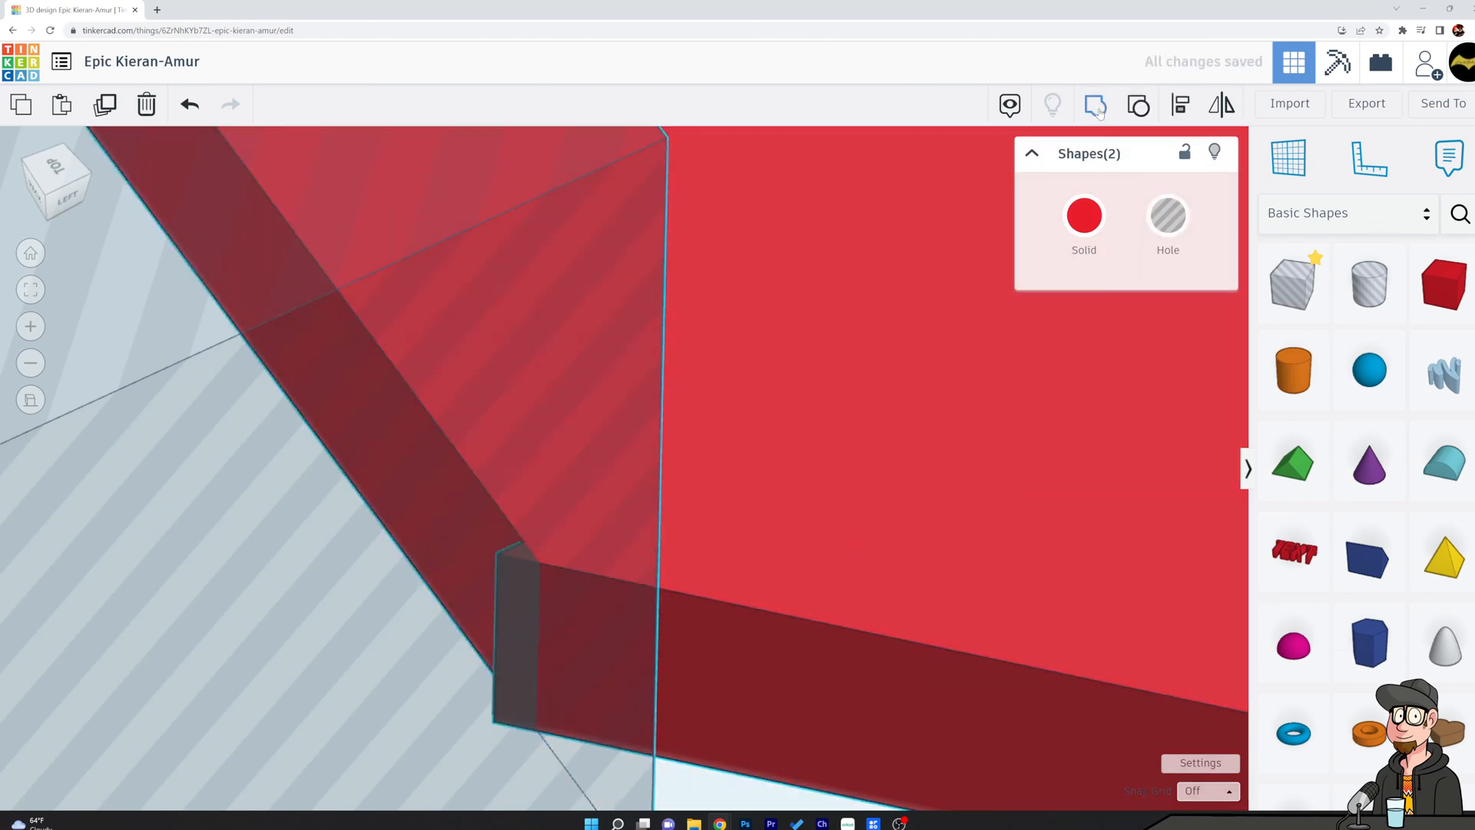
click(1096, 107)
scroll(901, 505, down, 3)
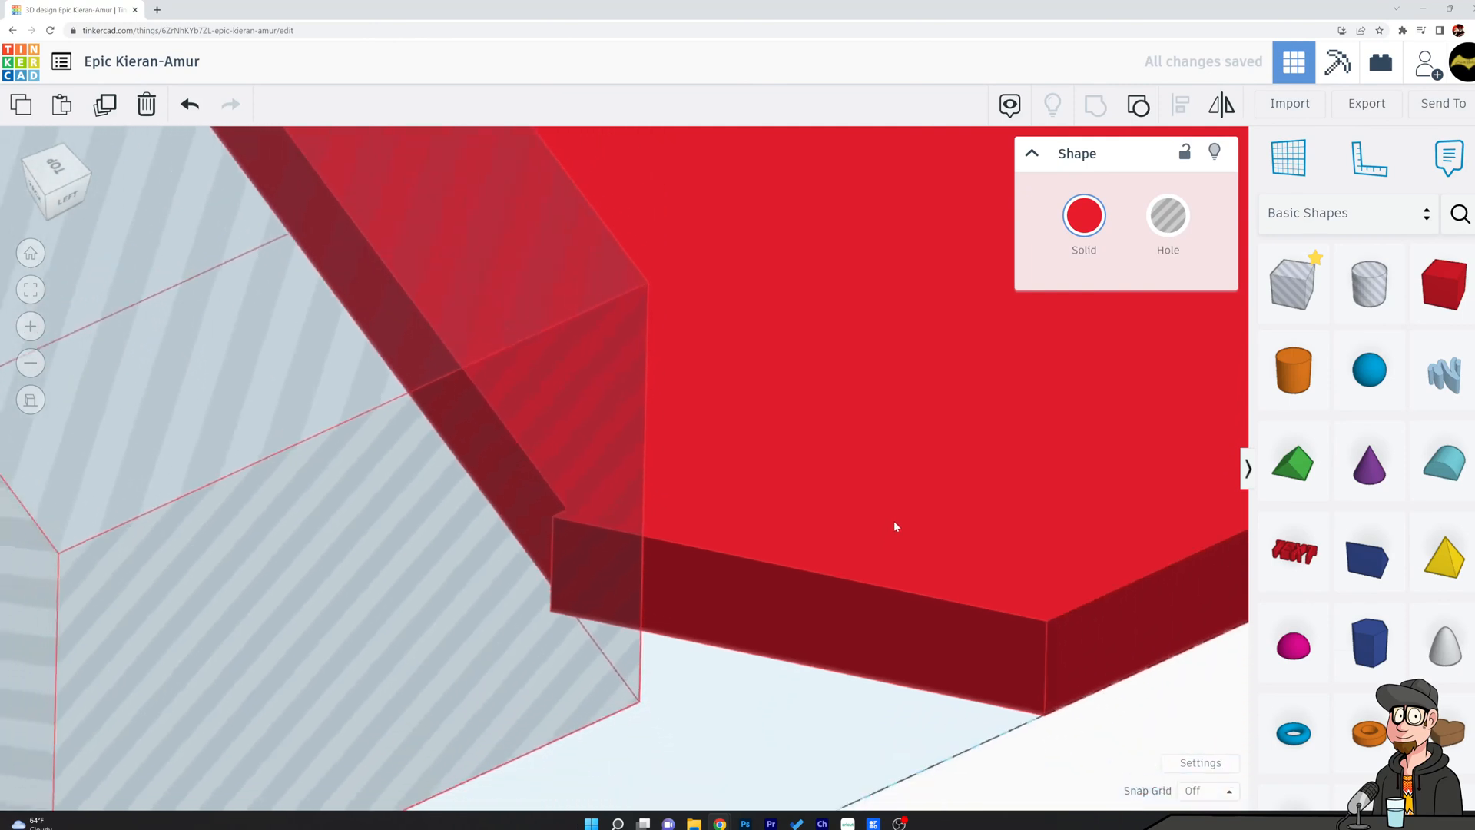
scroll(894, 522, down, 4)
right_drag(905, 529, 694, 552)
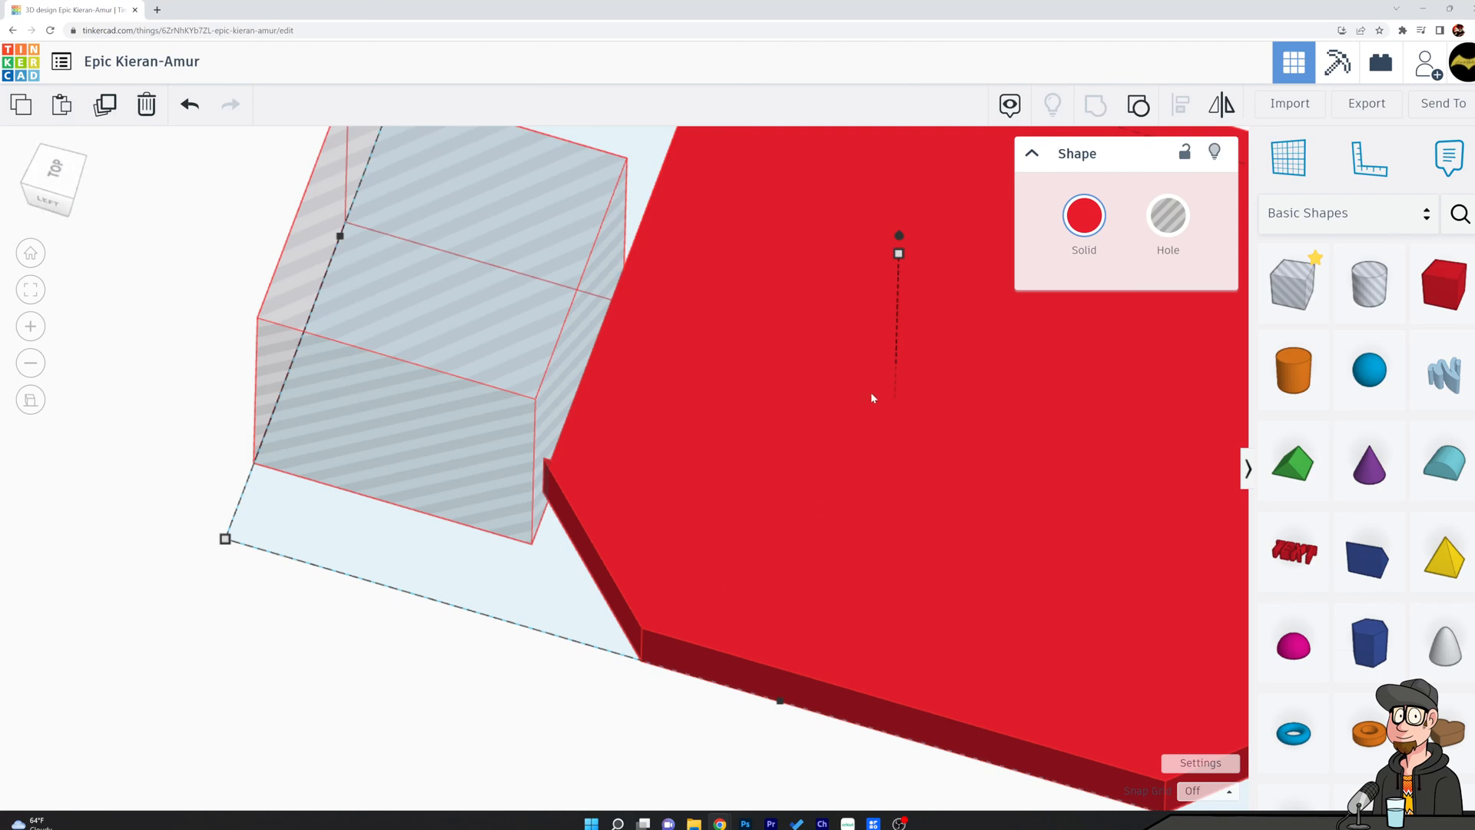
scroll(894, 399, down, 3)
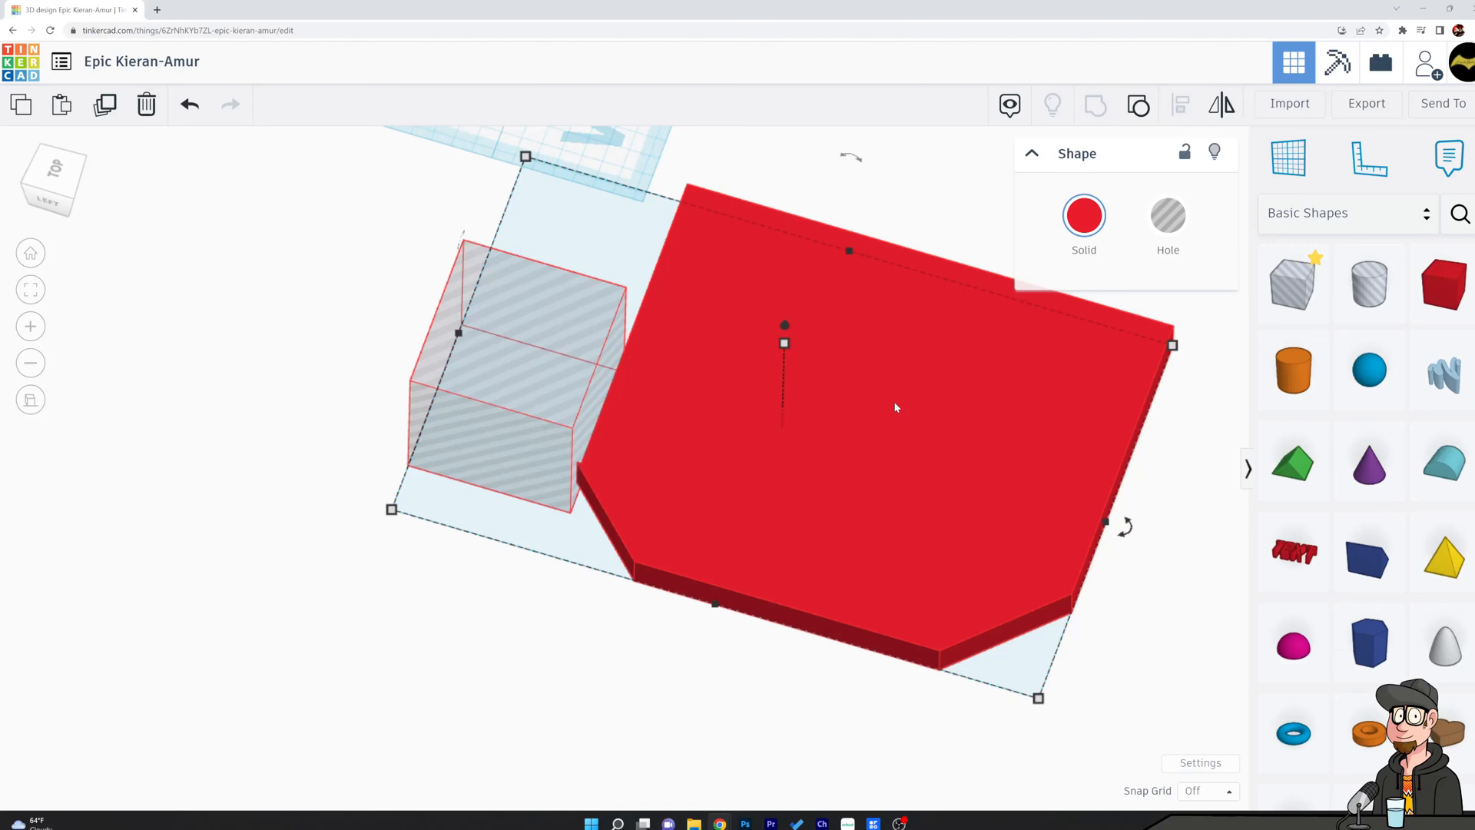
key(ctrl+g)
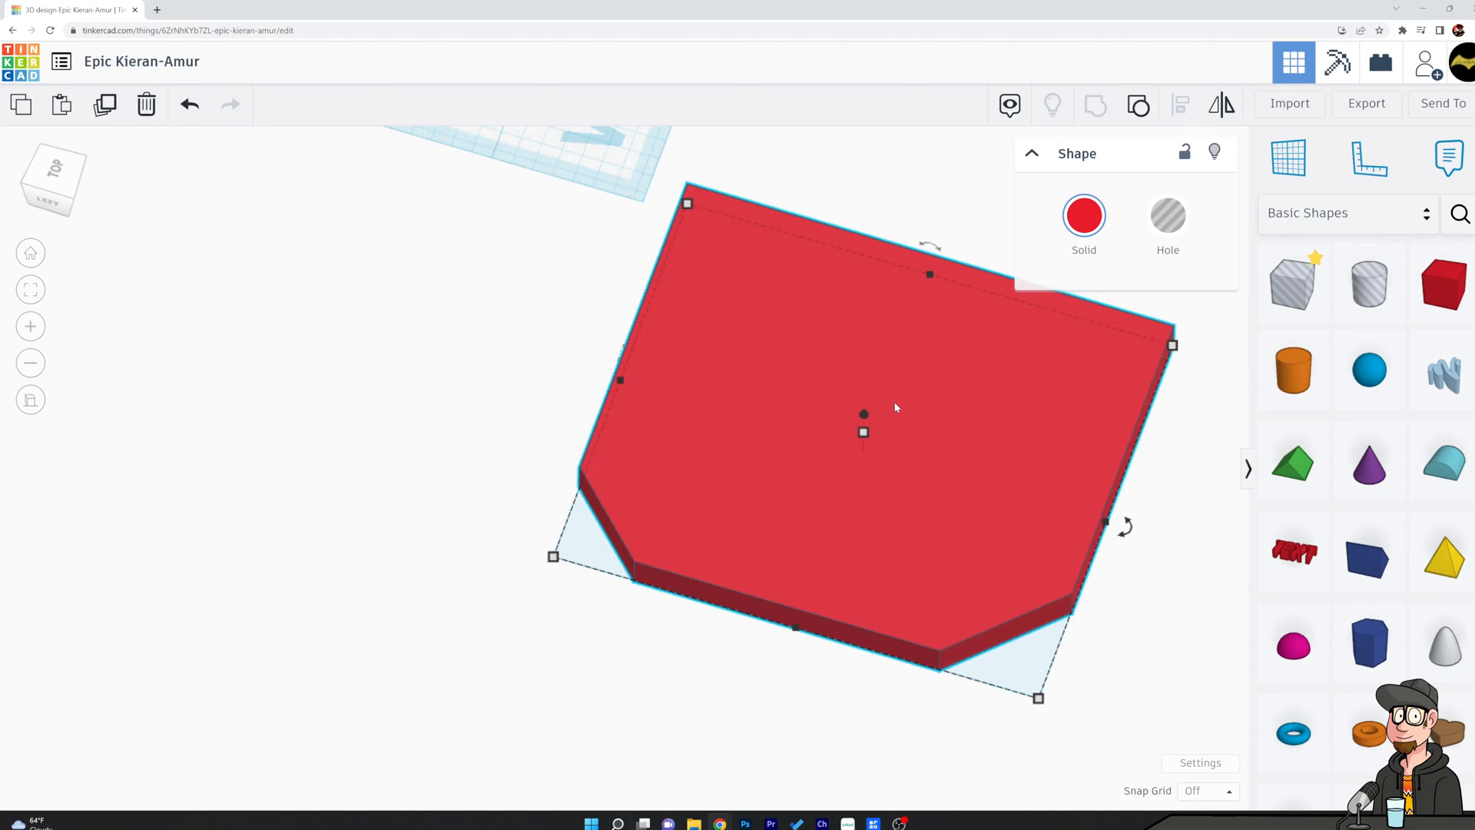
Duplicate and mirror the half slab left to right, and move the left-chamfered half 2 to the left to form an octagonal roof.
right_drag(974, 416, 658, 401)
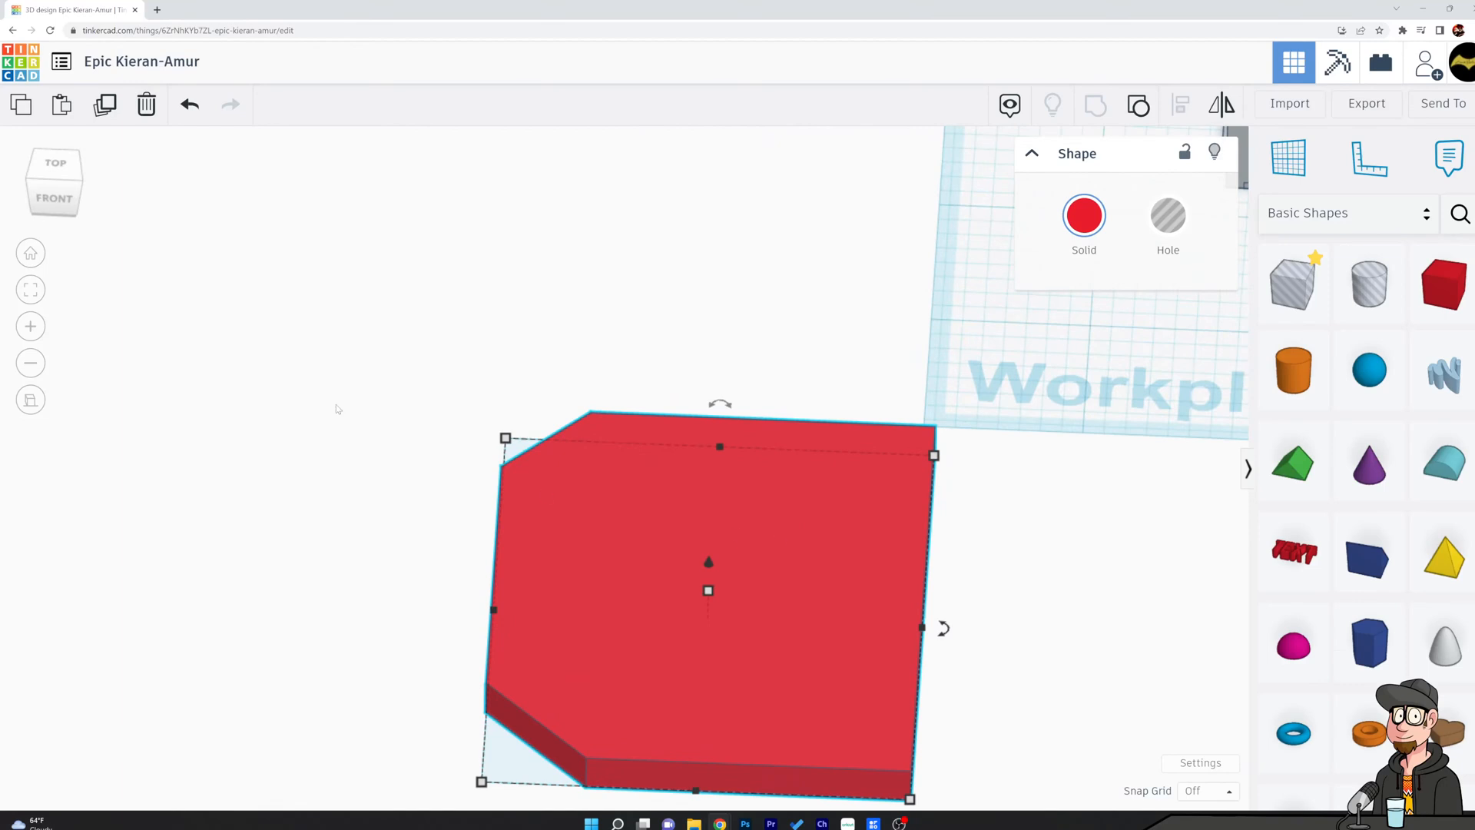
scroll(323, 415, down, 4)
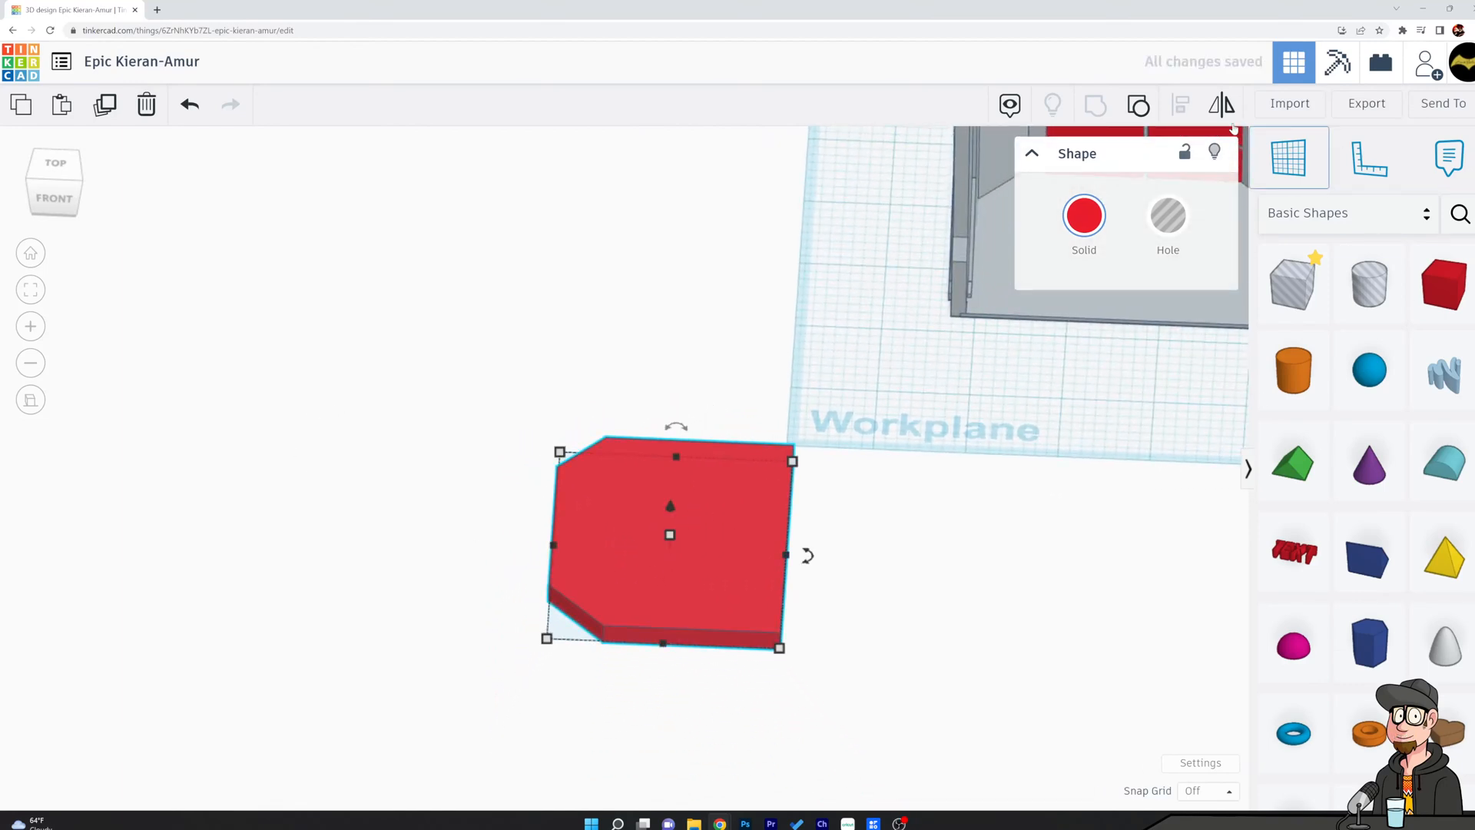
click(683, 659)
click(750, 590)
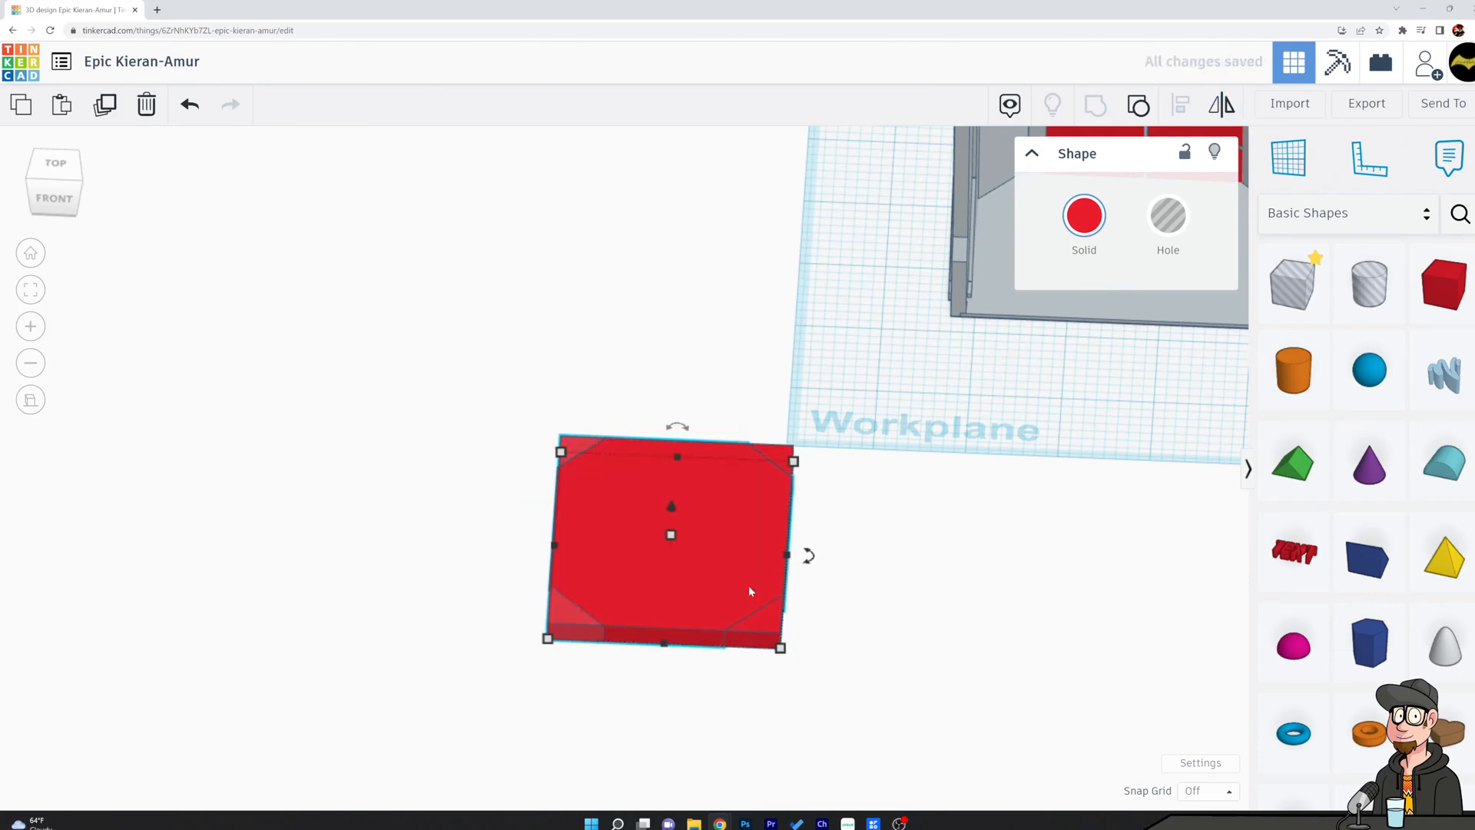
drag(752, 590, 572, 553)
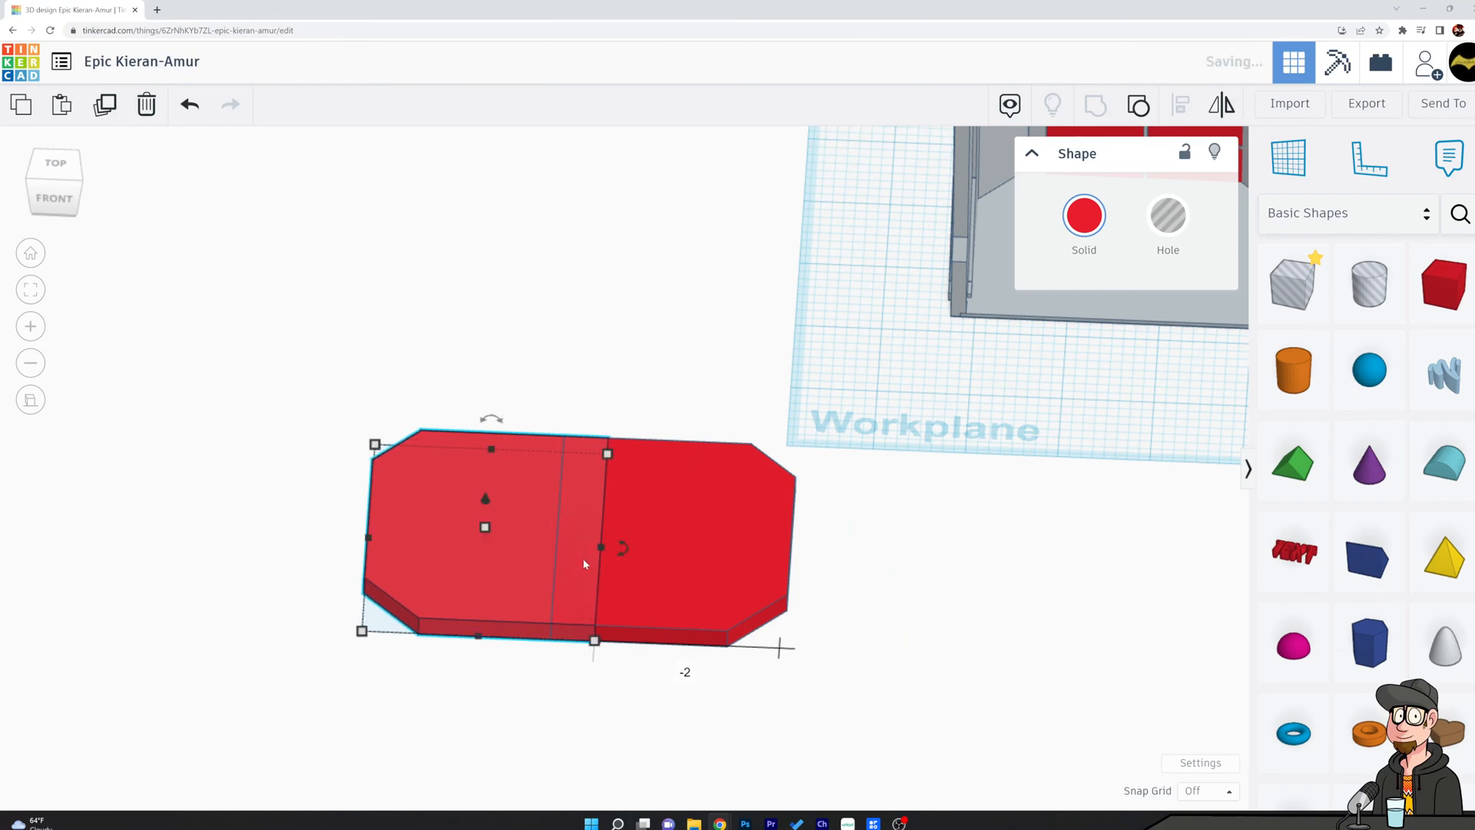
Select both roof halves, lift them in perspective view and move them over the workplane.
click(879, 593)
click(707, 560)
shift+click(498, 539)
right_drag(864, 616, 877, 441)
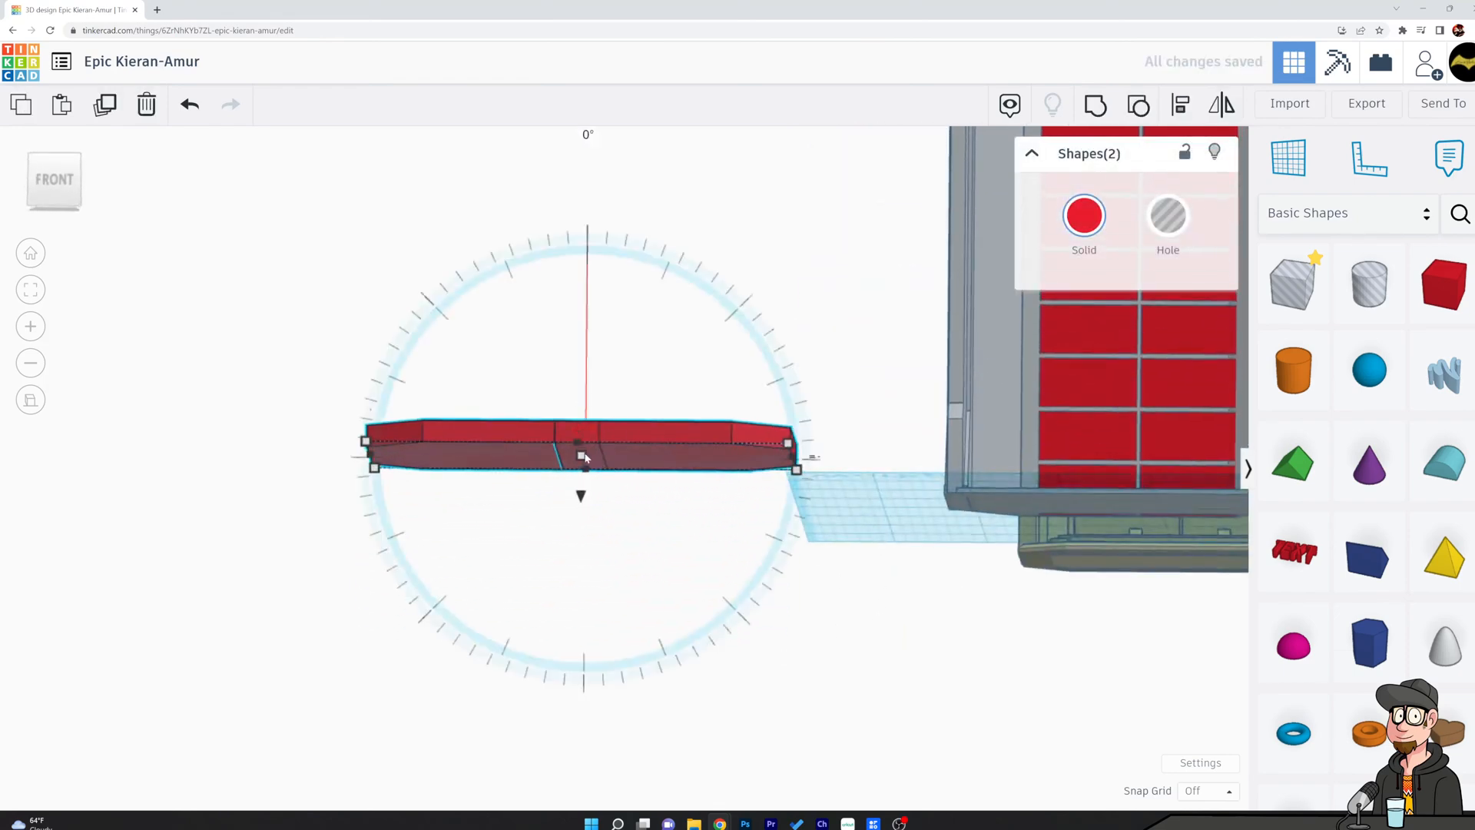
click(39, 396)
right_drag(667, 338, 662, 496)
drag(582, 453, 584, 240)
right_drag(653, 241, 769, 403)
drag(737, 315, 338, 134)
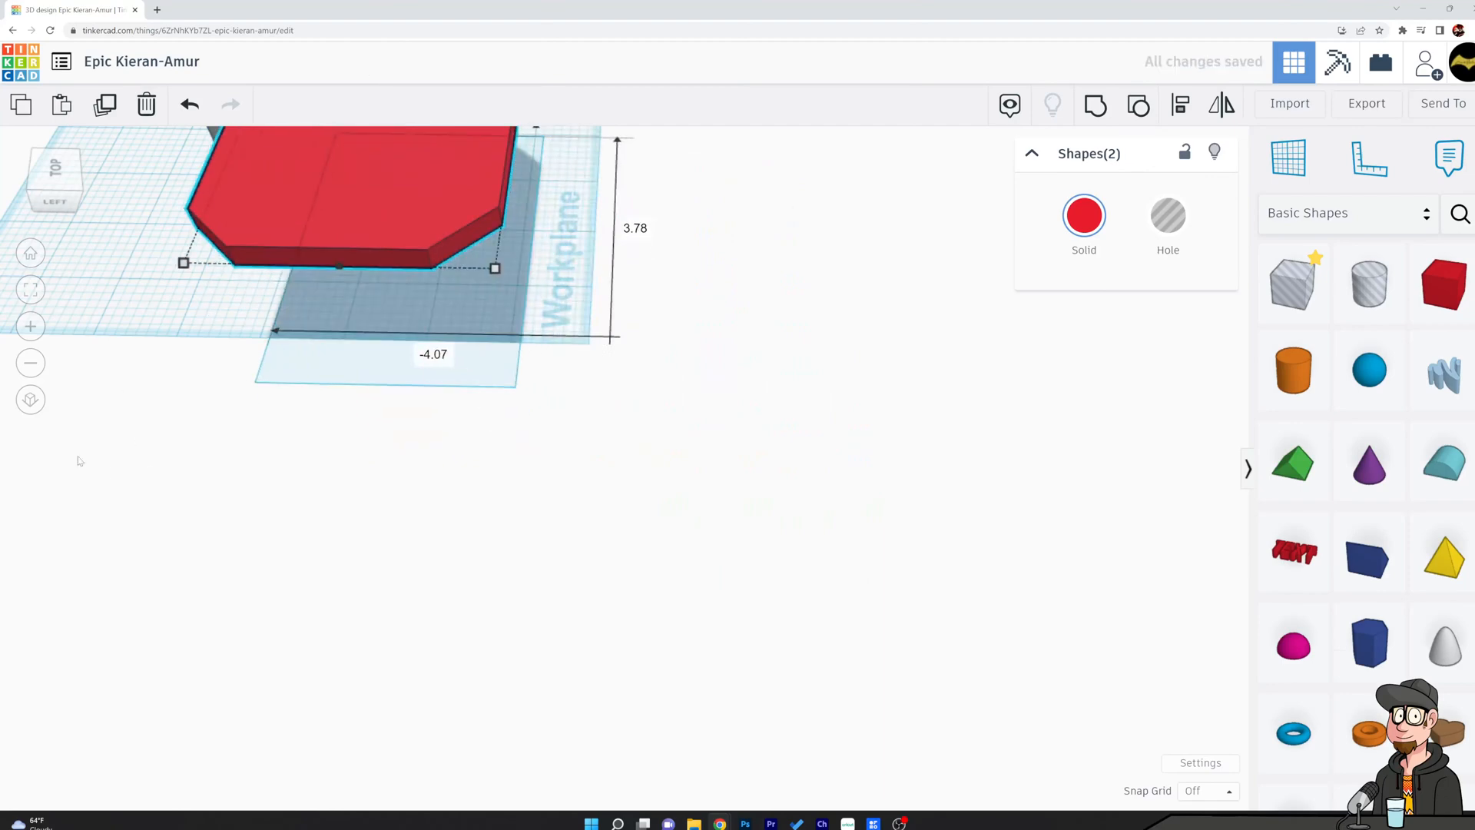
Raise the two roof halves to the top of the shell and position them over it.
click(34, 407)
click(34, 409)
click(31, 253)
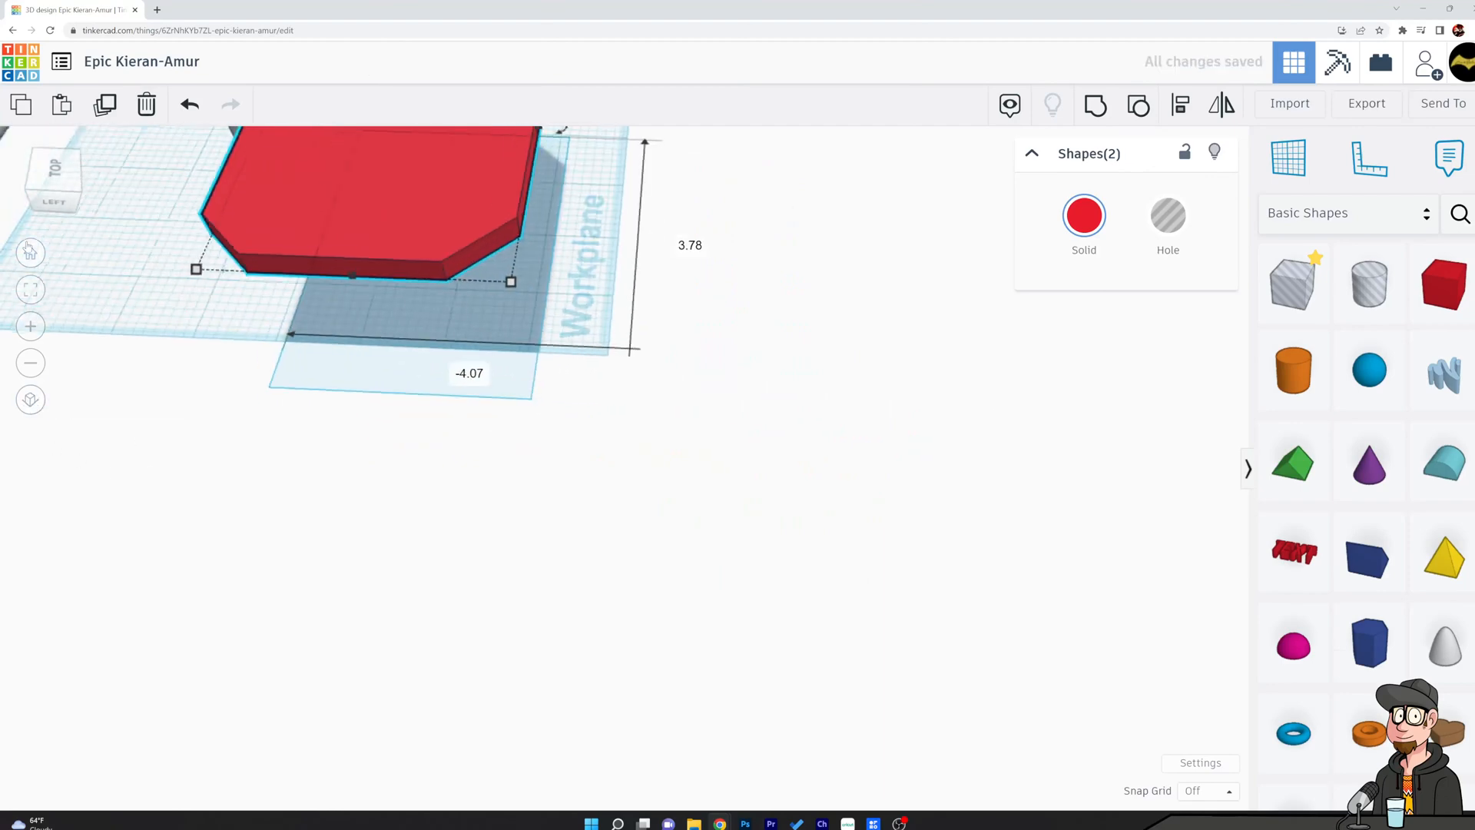
drag(361, 476, 473, 303)
scroll(882, 487, down, 5)
right_drag(988, 494, 974, 399)
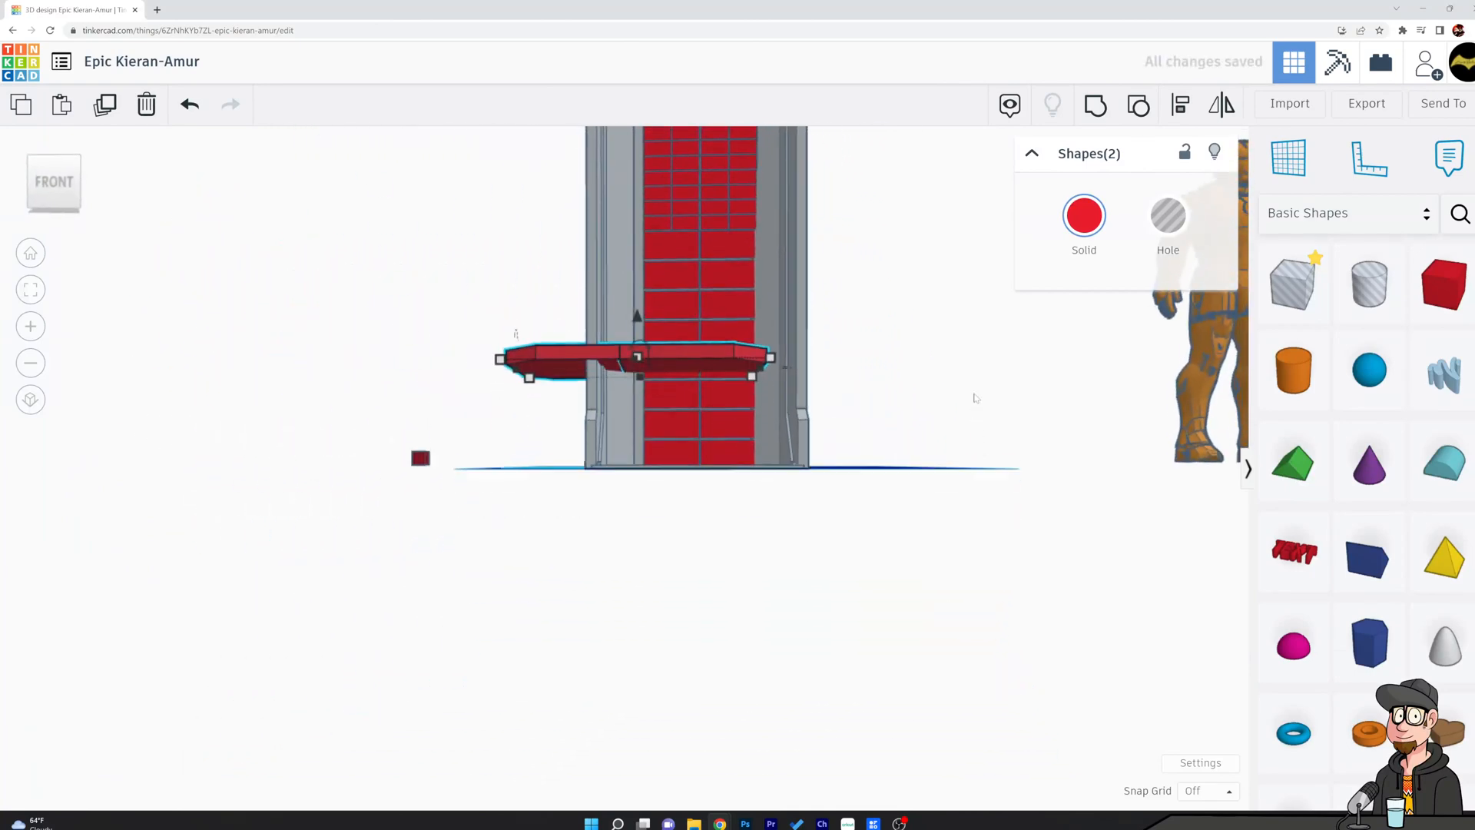
middle_drag(974, 399, 1009, 704)
right_drag(1009, 704, 934, 741)
drag(657, 626, 659, 367)
right_drag(533, 362, 799, 463)
scroll(786, 467, up, 5)
right_drag(920, 463, 900, 377)
drag(726, 444, 881, 467)
right_drag(646, 421, 953, 334)
Select the left roof half on its own and shift it sideways to sit inside the shell's left wall.
click(918, 583)
click(610, 445)
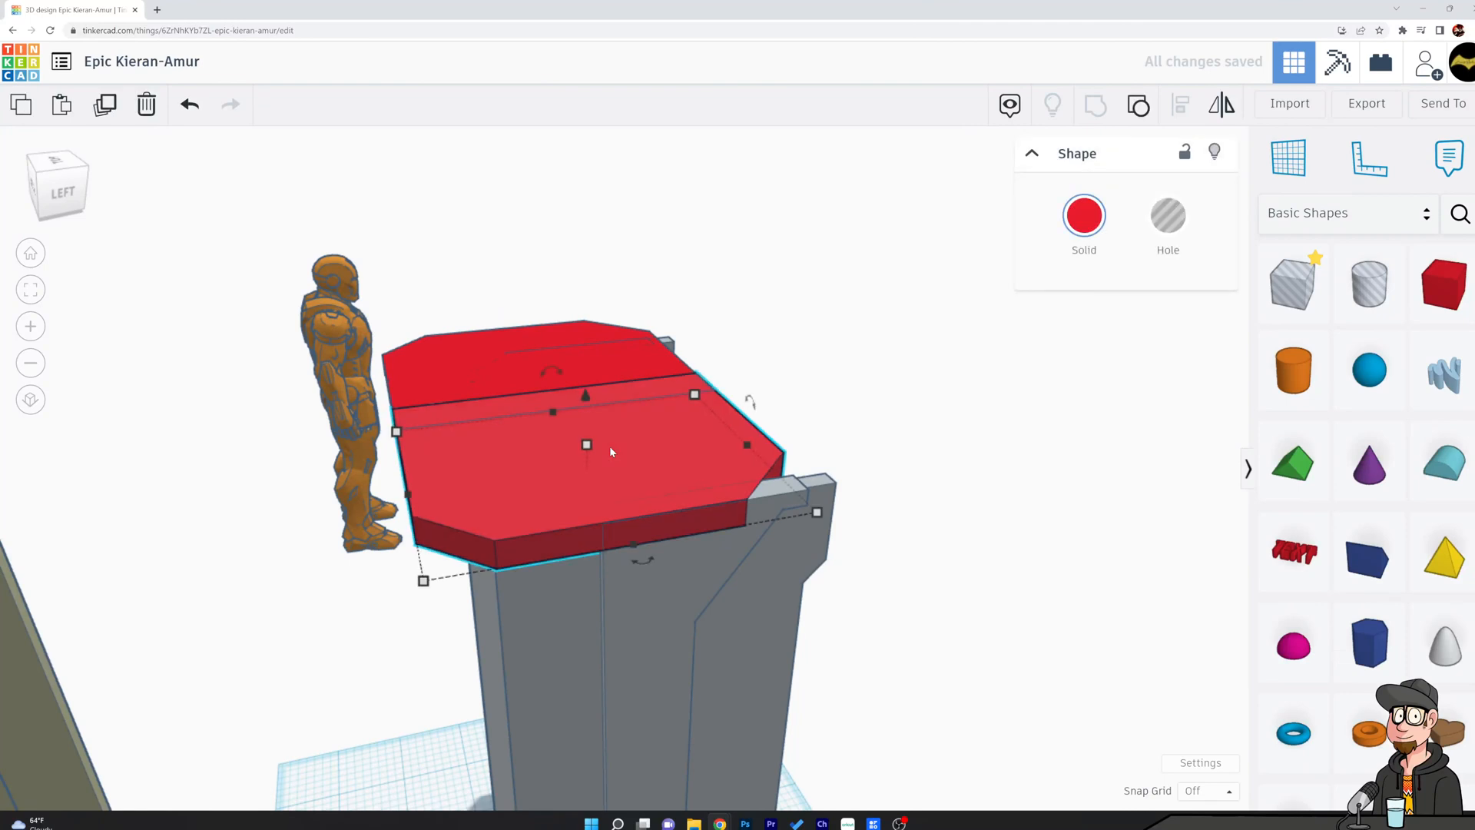
drag(630, 467, 707, 473)
right_drag(707, 472, 367, 570)
scroll(367, 569, up, 5)
scroll(758, 471, down, 2)
right_drag(758, 471, 682, 538)
drag(990, 473, 1002, 473)
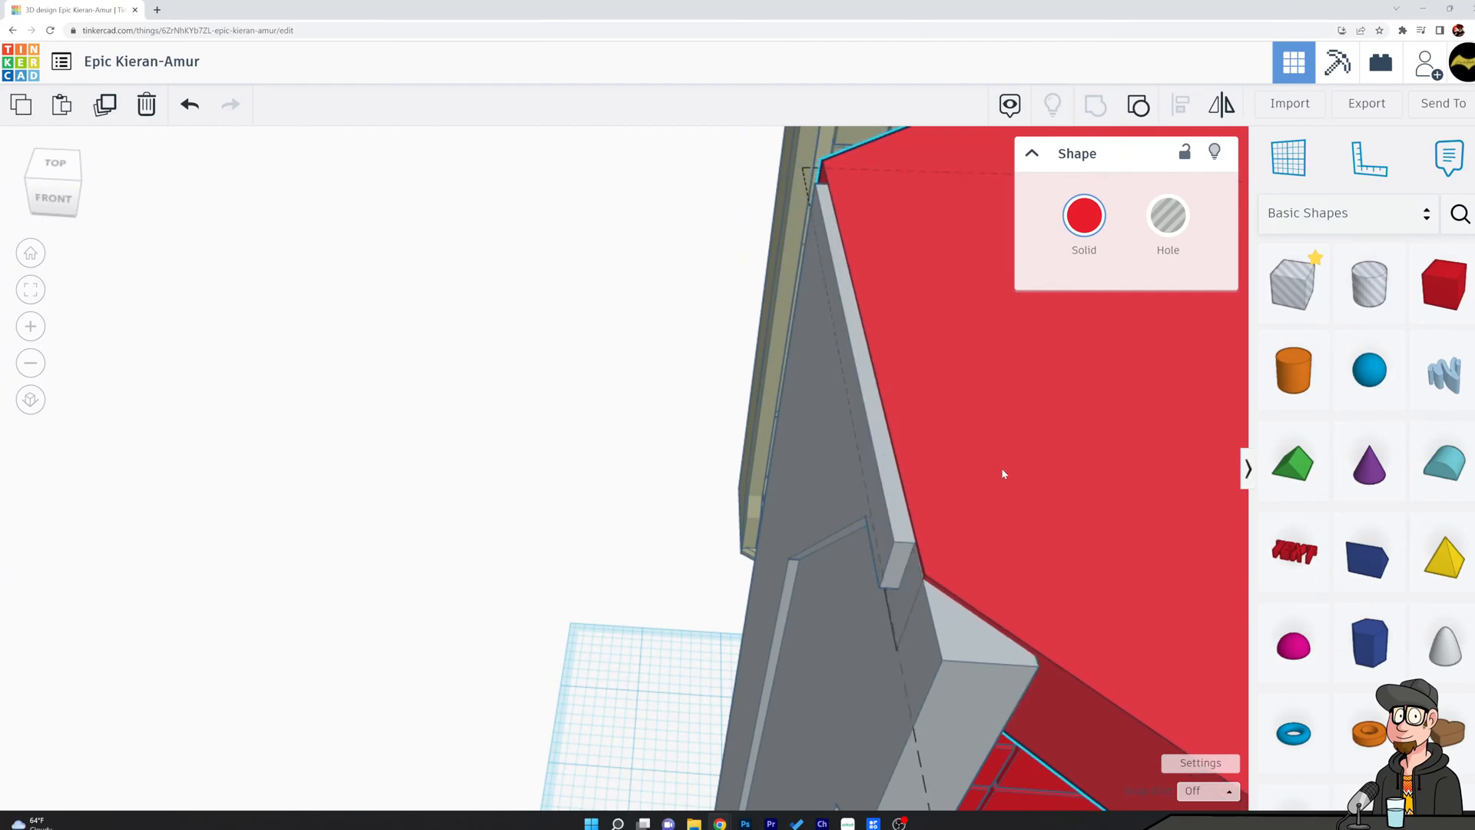
Nudge the left roof half three increments forward so its chamfered corner fits the shell's back-left corner.
right_drag(742, 401, 1106, 277)
scroll(796, 455, up, 2)
right_drag(825, 439, 835, 553)
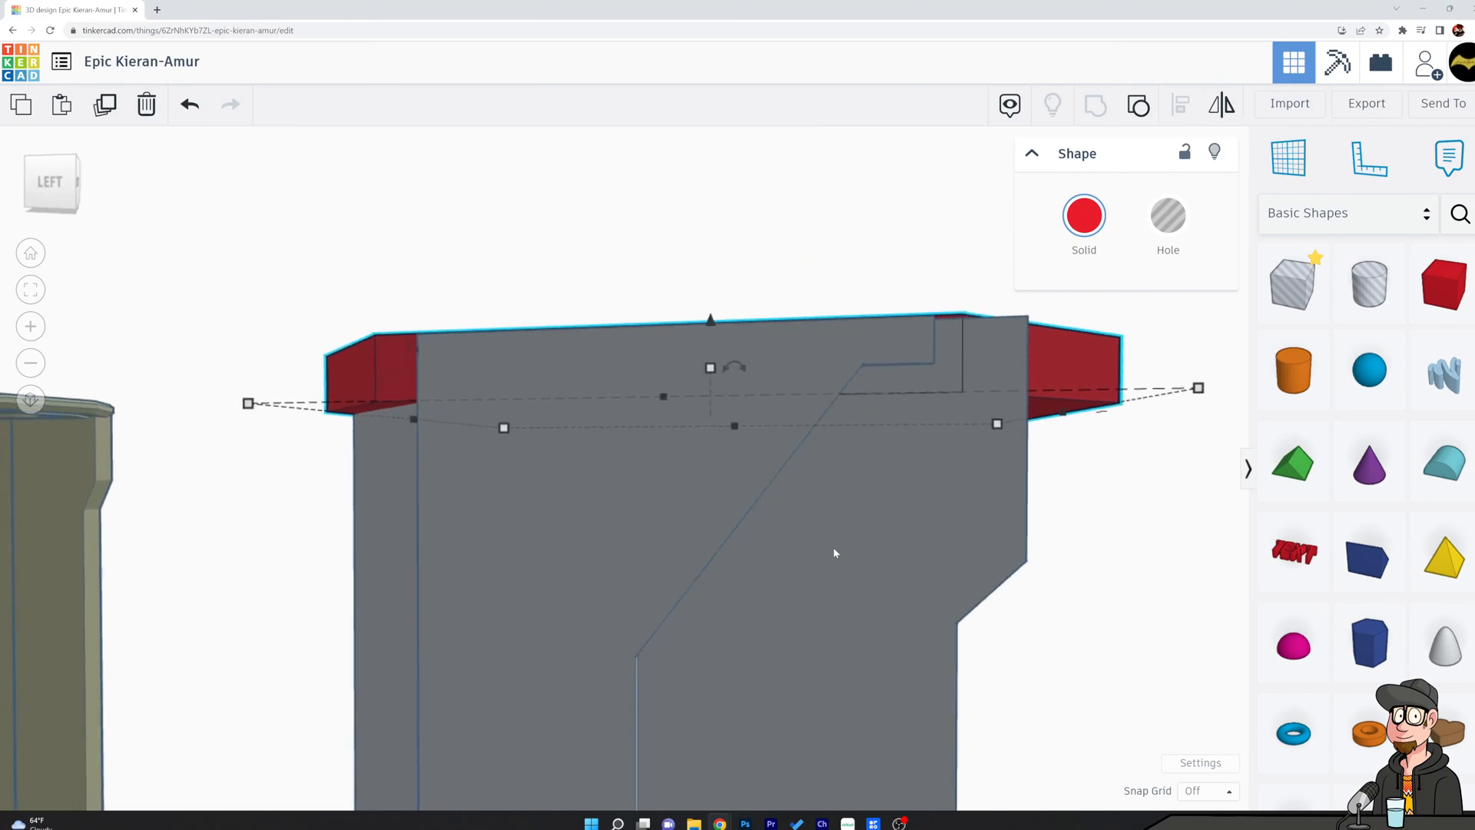
key(Right)
key(Right)
key(Right)
key(Right)
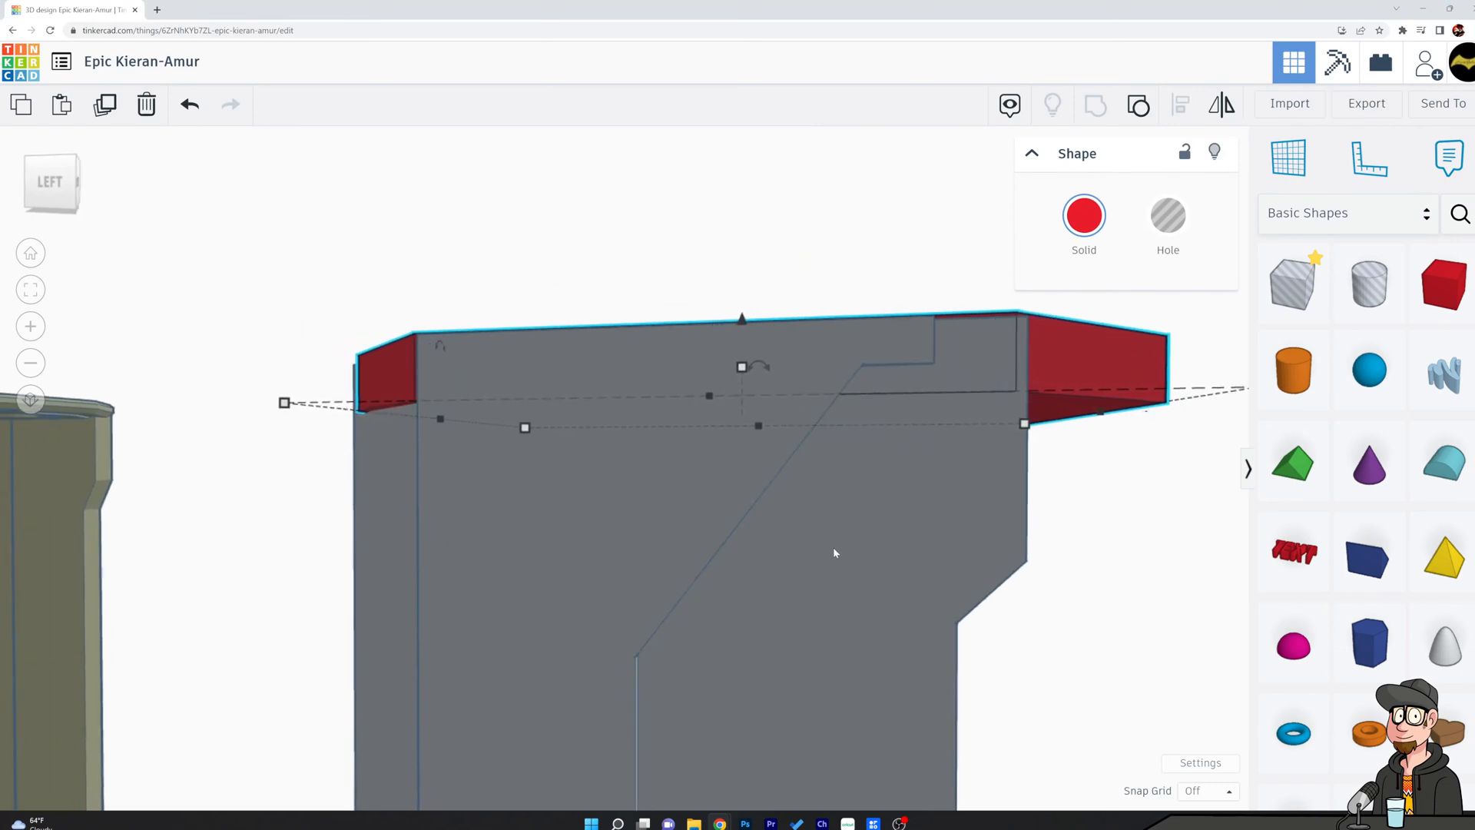
right_drag(527, 651, 763, 602)
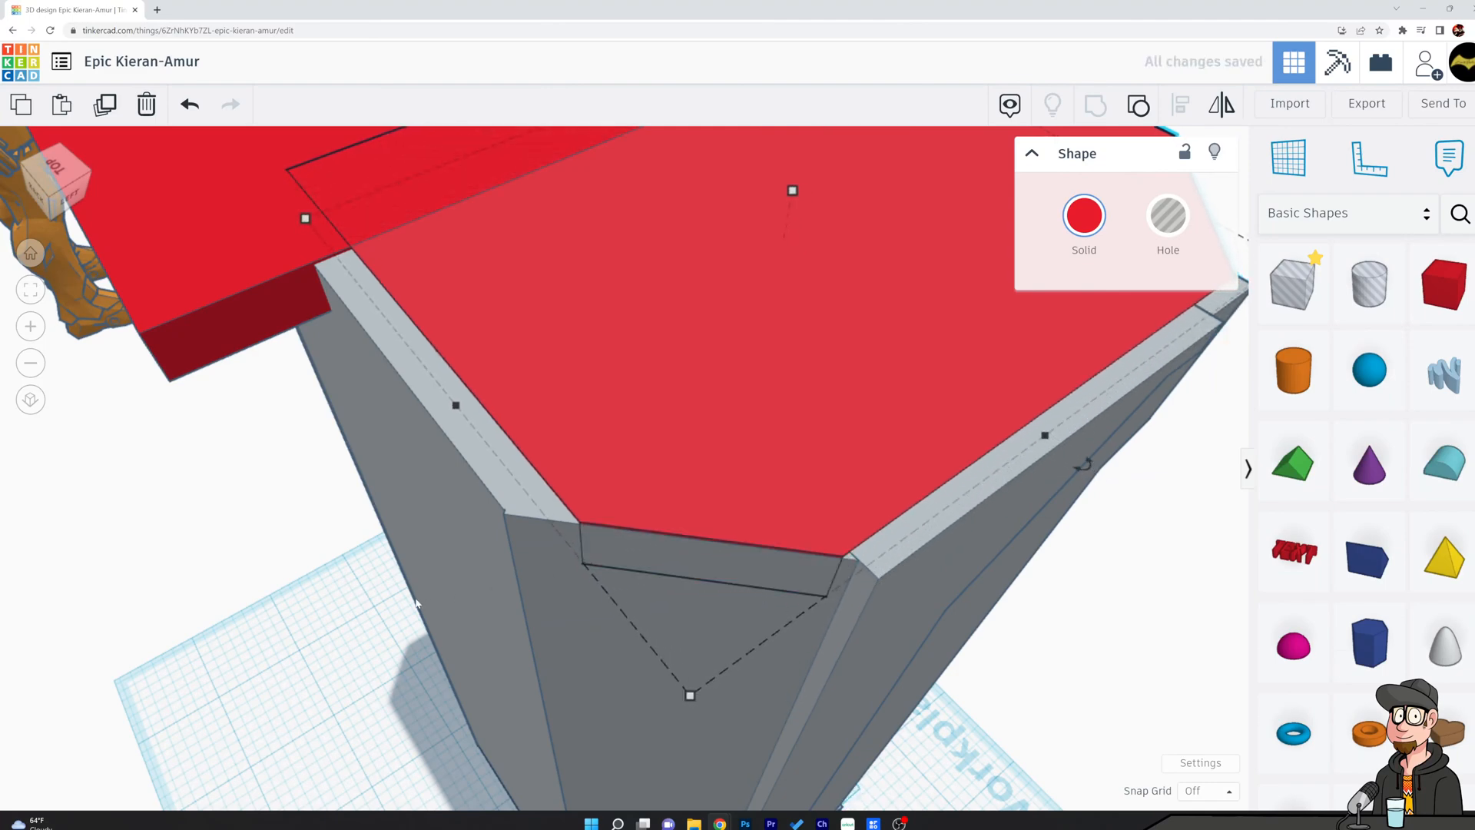
Select the right roof half and slide it forward so its back edge lines up with the left half.
click(332, 598)
right_drag(332, 598, 688, 697)
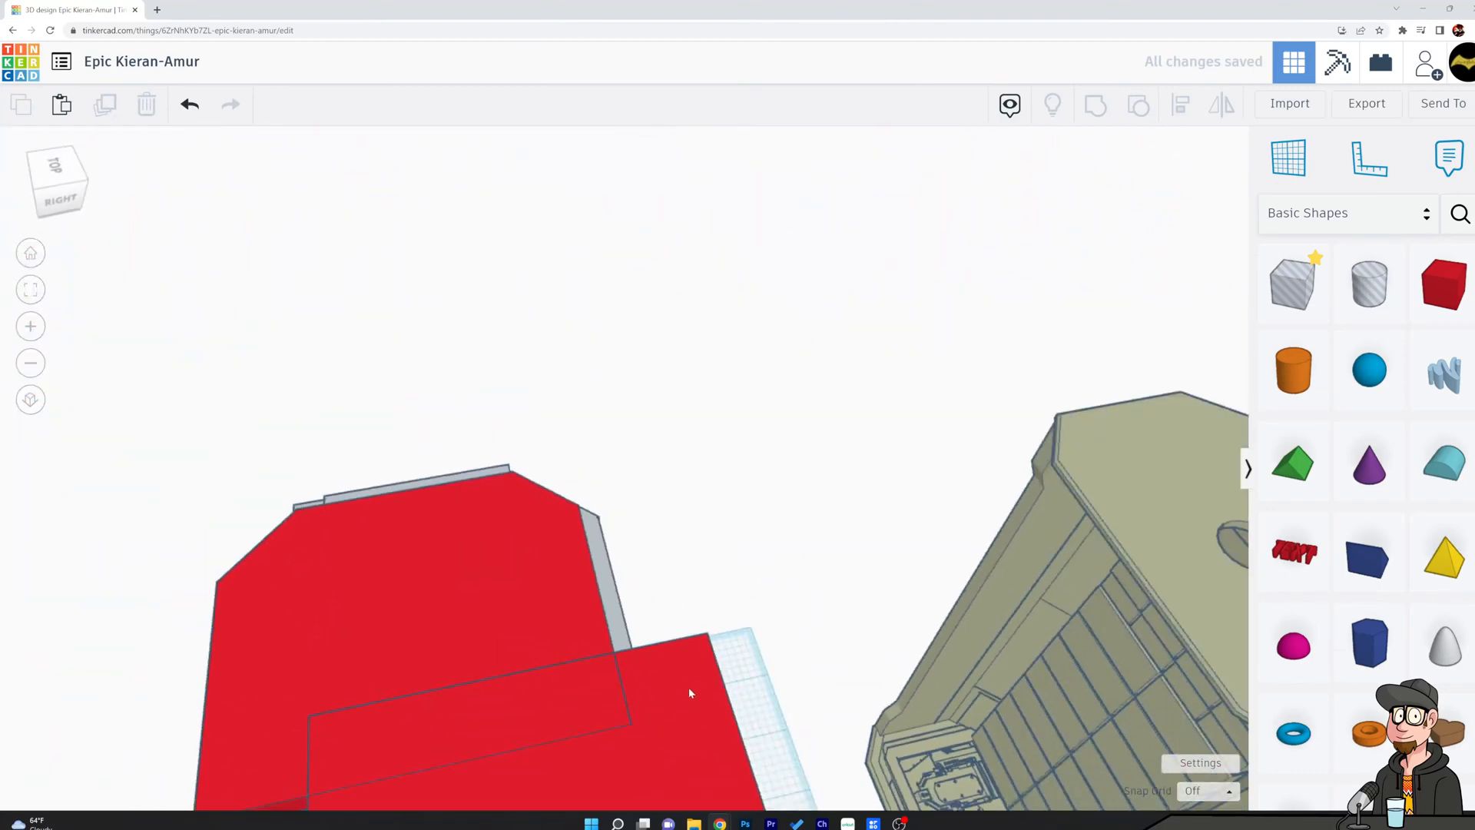
click(680, 681)
drag(679, 679, 580, 690)
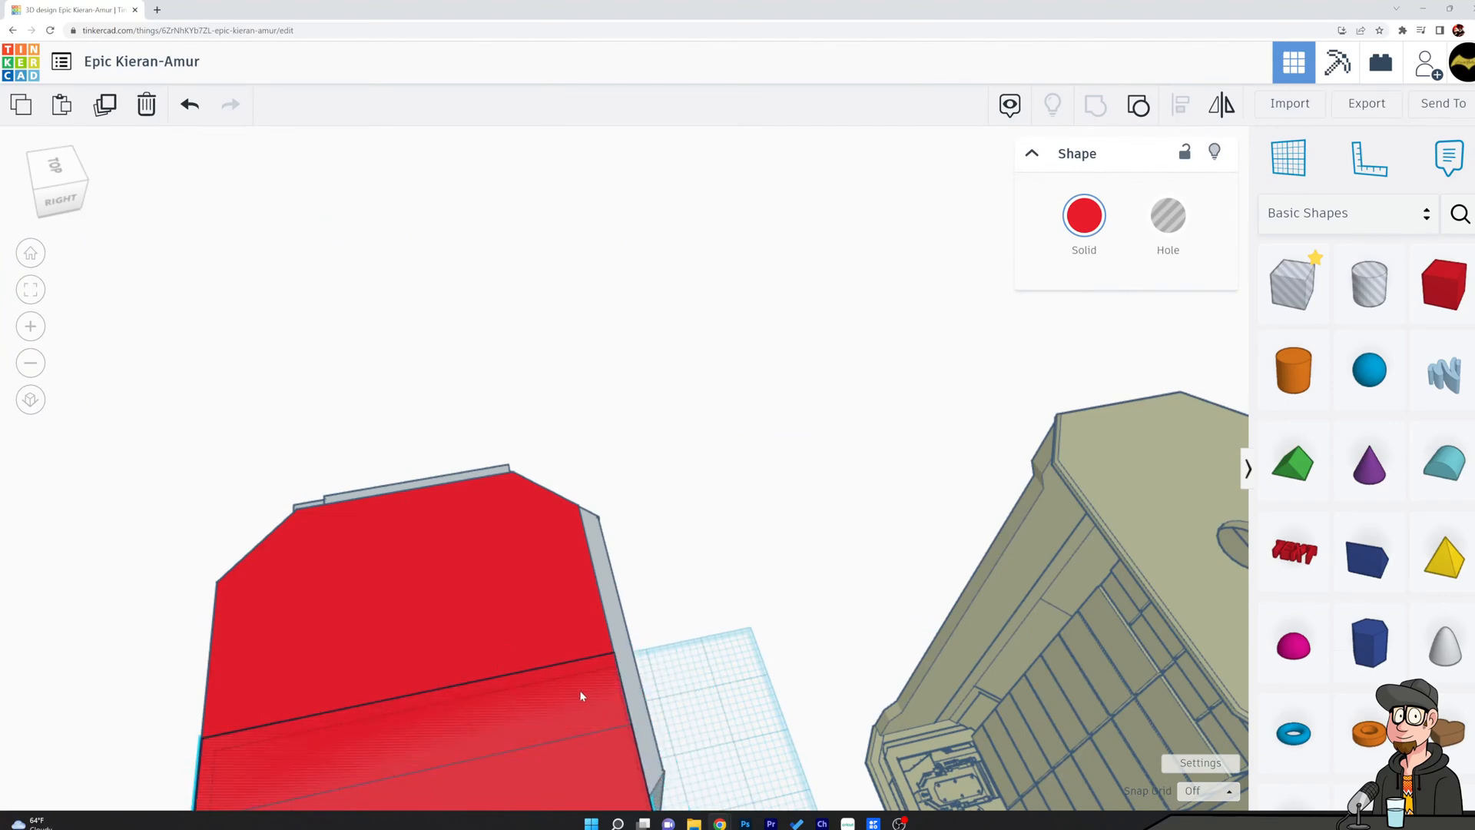
right_drag(450, 589, 1039, 655)
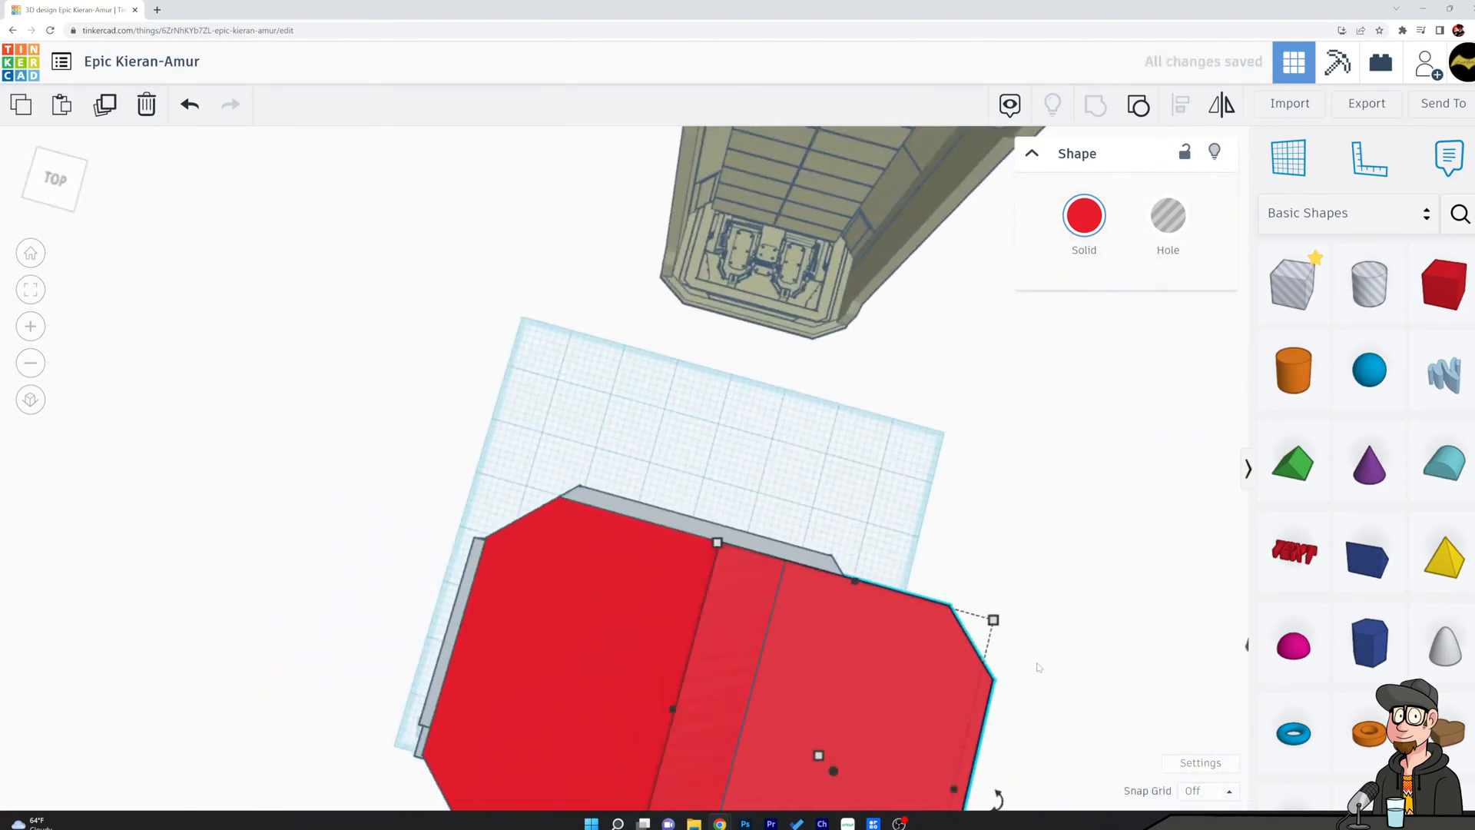
Undo the last moves of the right roof half and fine-tune its position just inside the shell's right wall.
middle_drag(1037, 572, 922, 471)
drag(887, 459, 776, 456)
right_drag(776, 457, 346, 581)
click(512, 661)
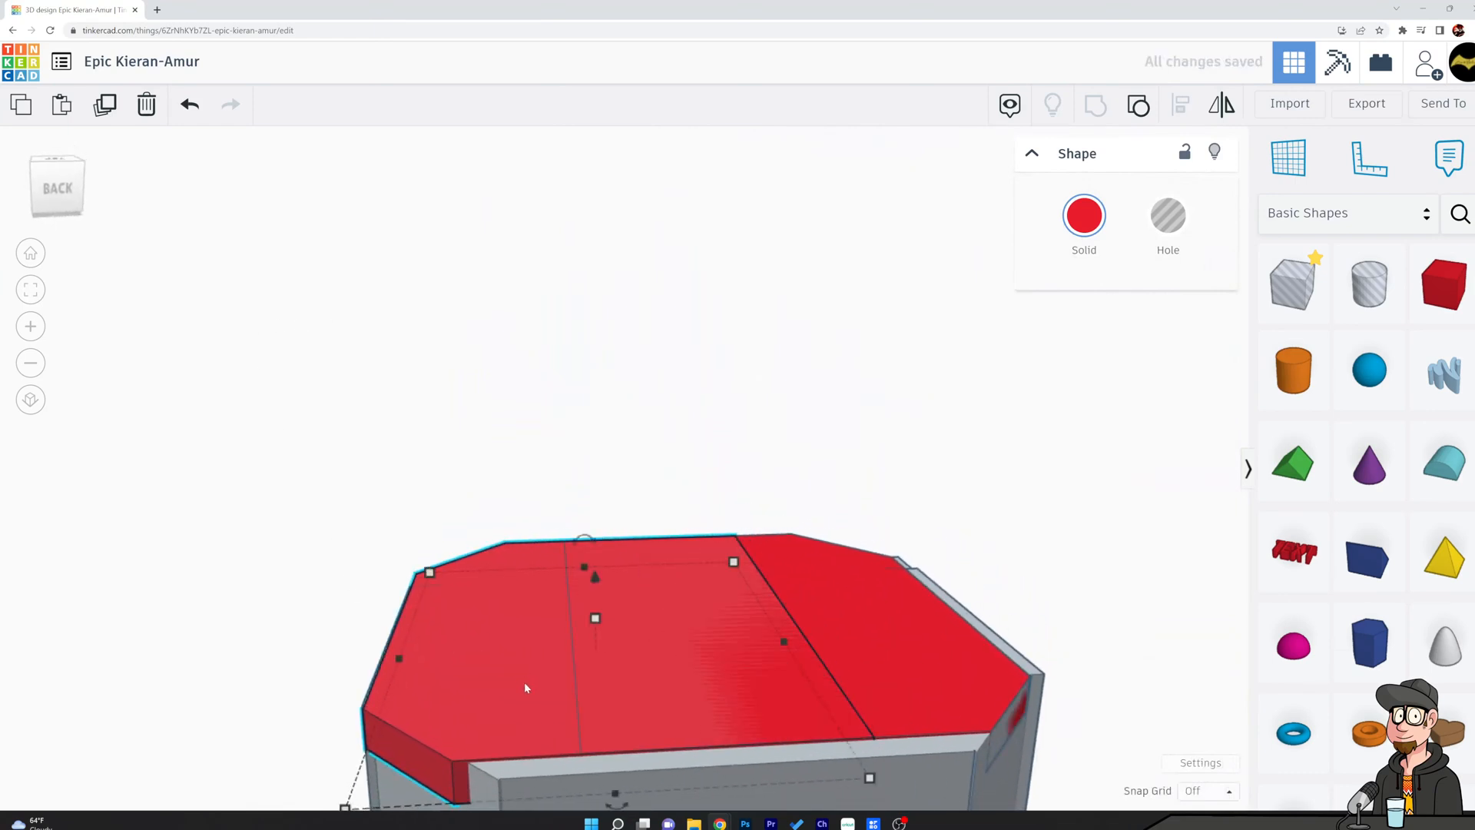
key(ctrl+z)
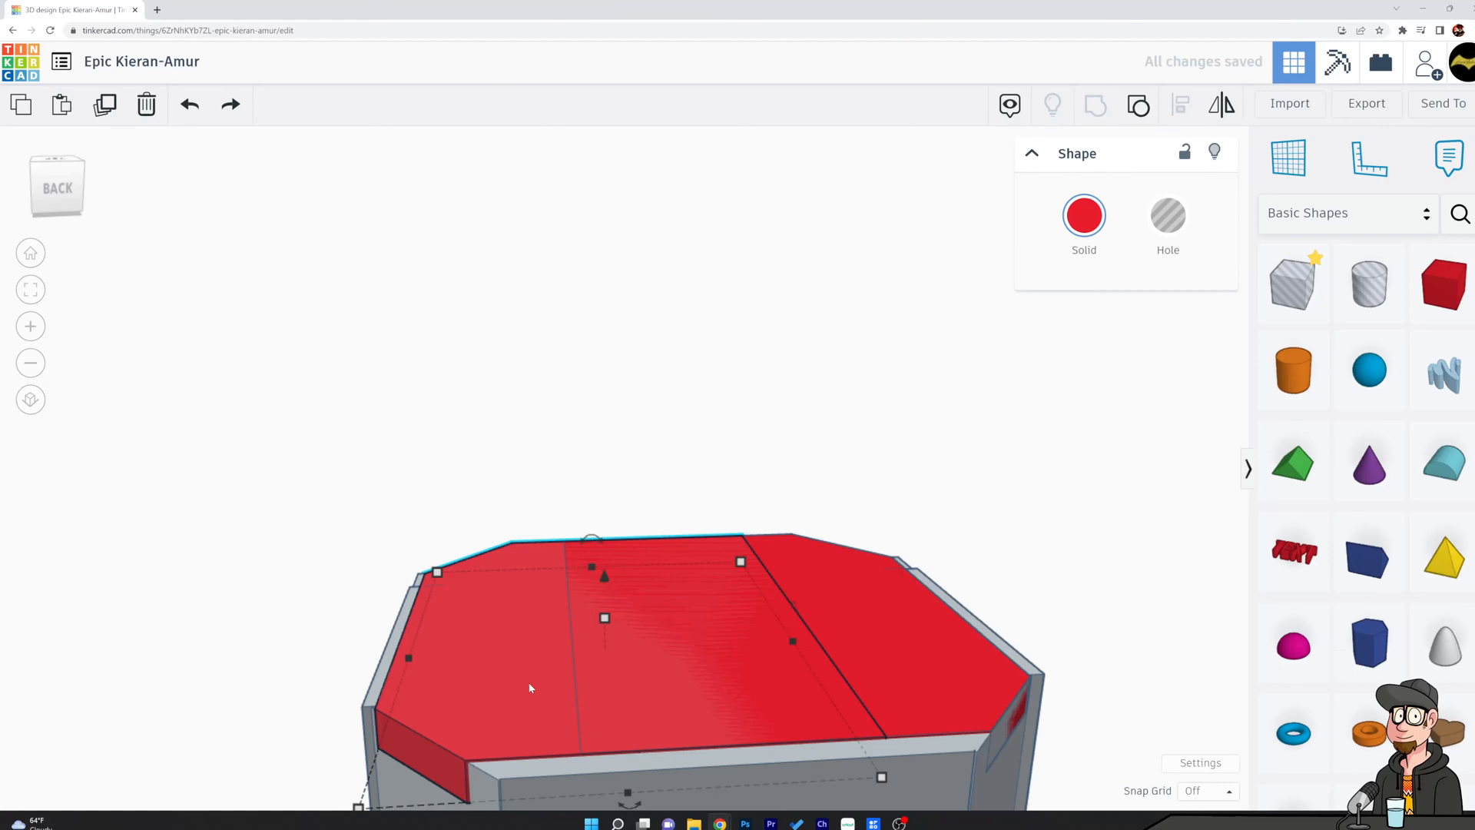
key(ctrl+z)
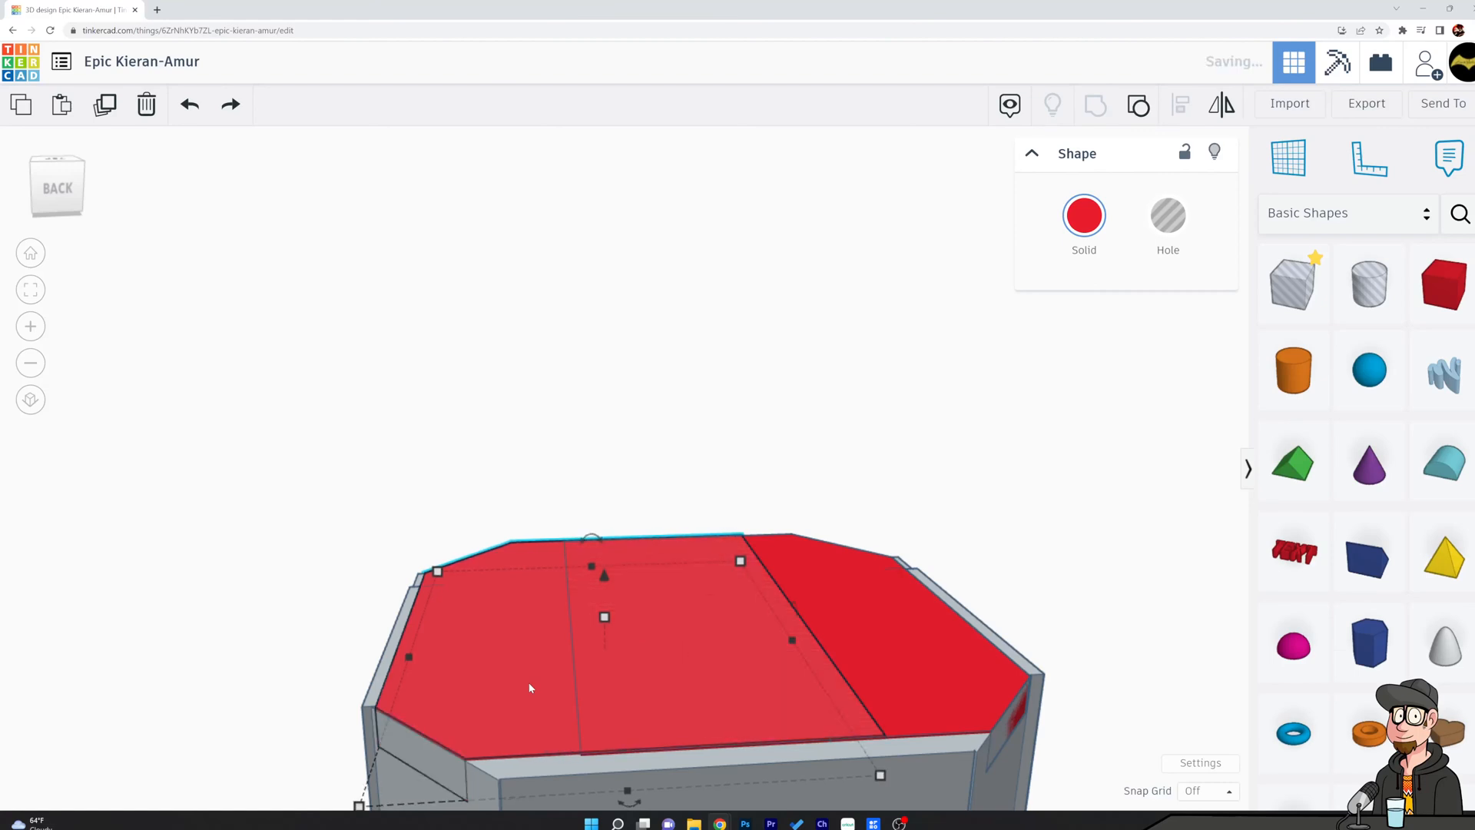
key(Left)
key(Right)
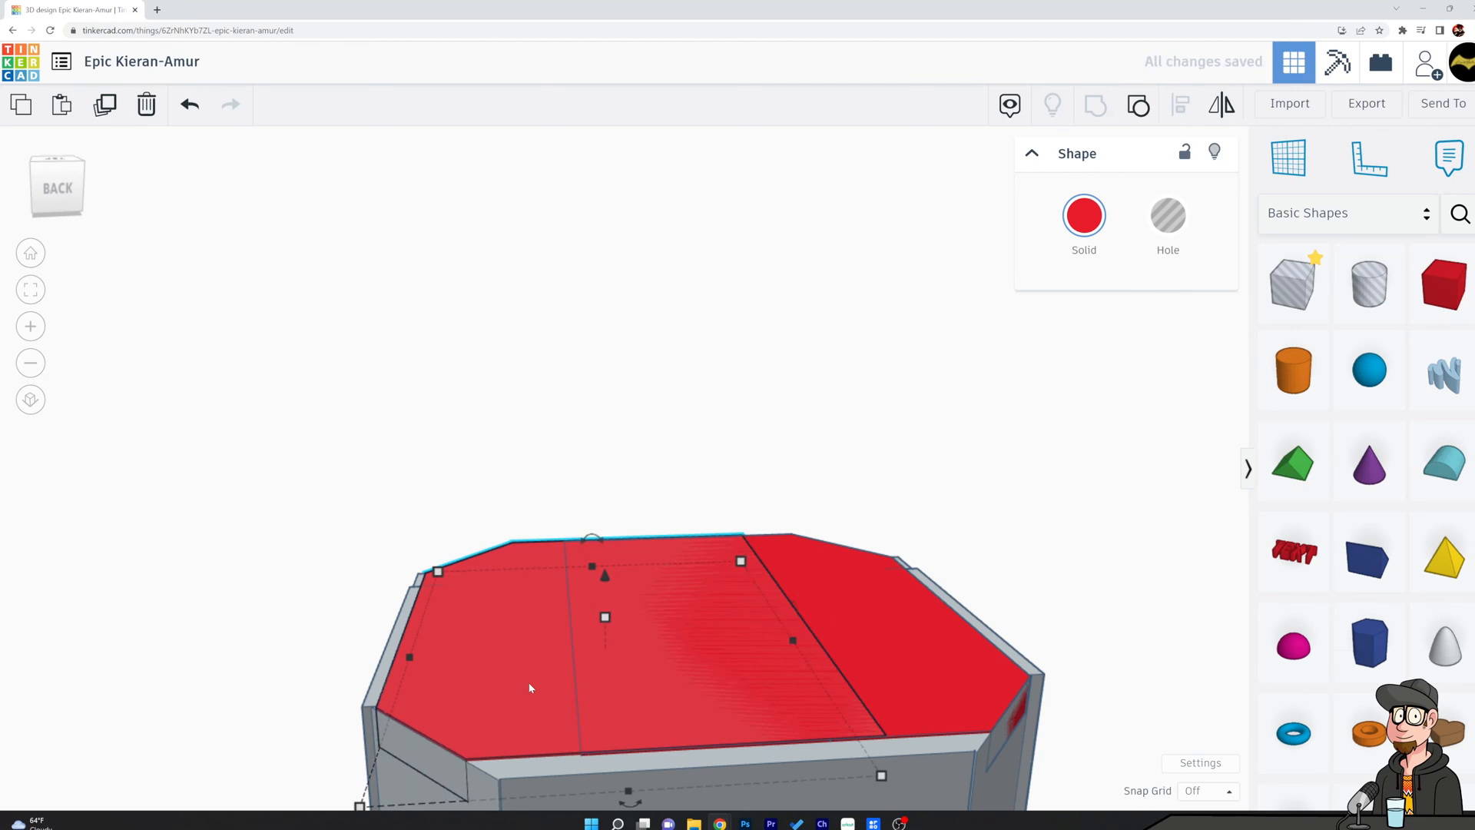
Nudge the right roof half three increments backward so its front edge is flush with the left half.
right_drag(724, 617, 788, 776)
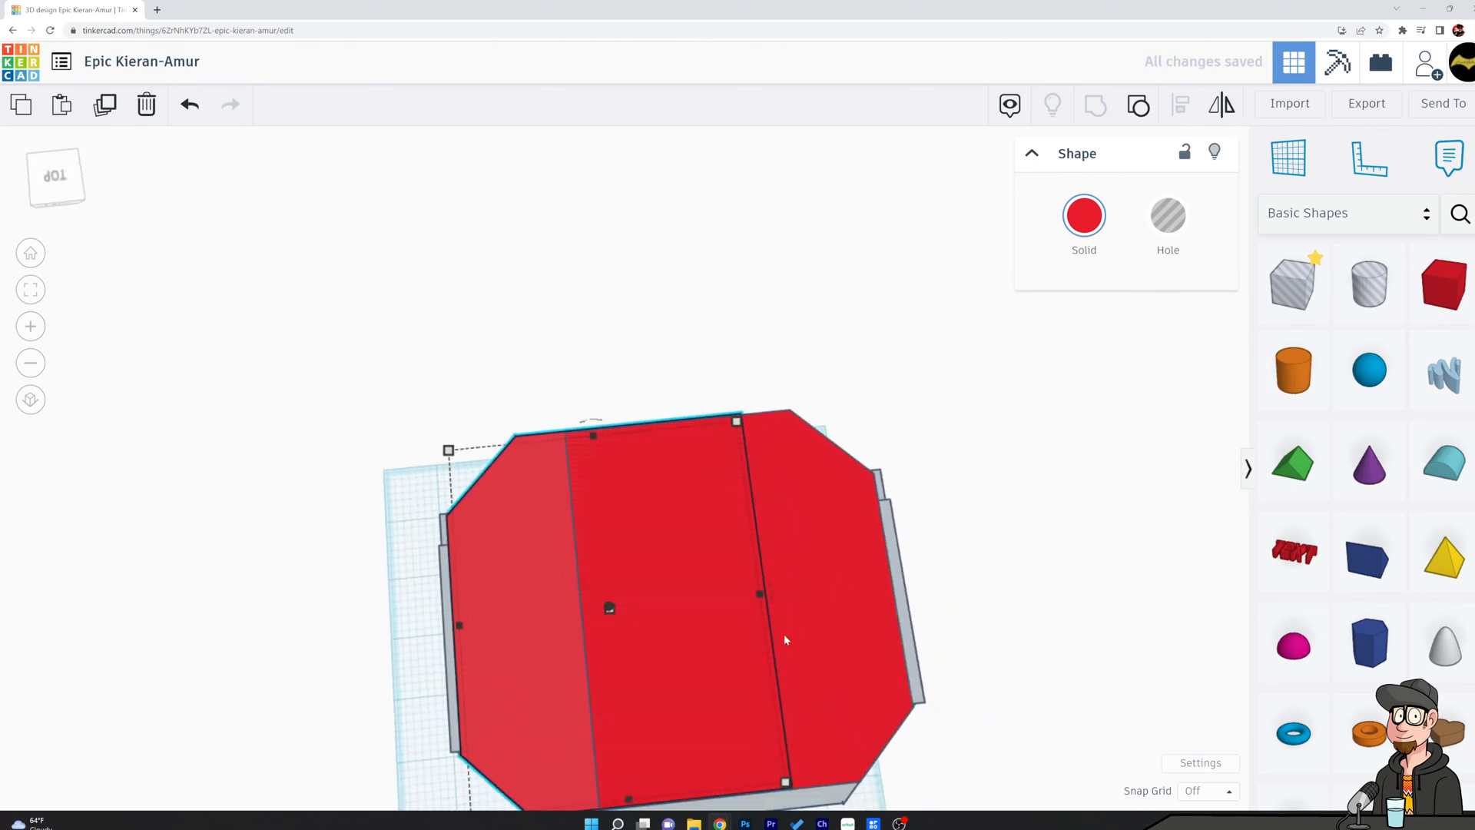
scroll(739, 508, up, 3)
scroll(736, 507, up, 4)
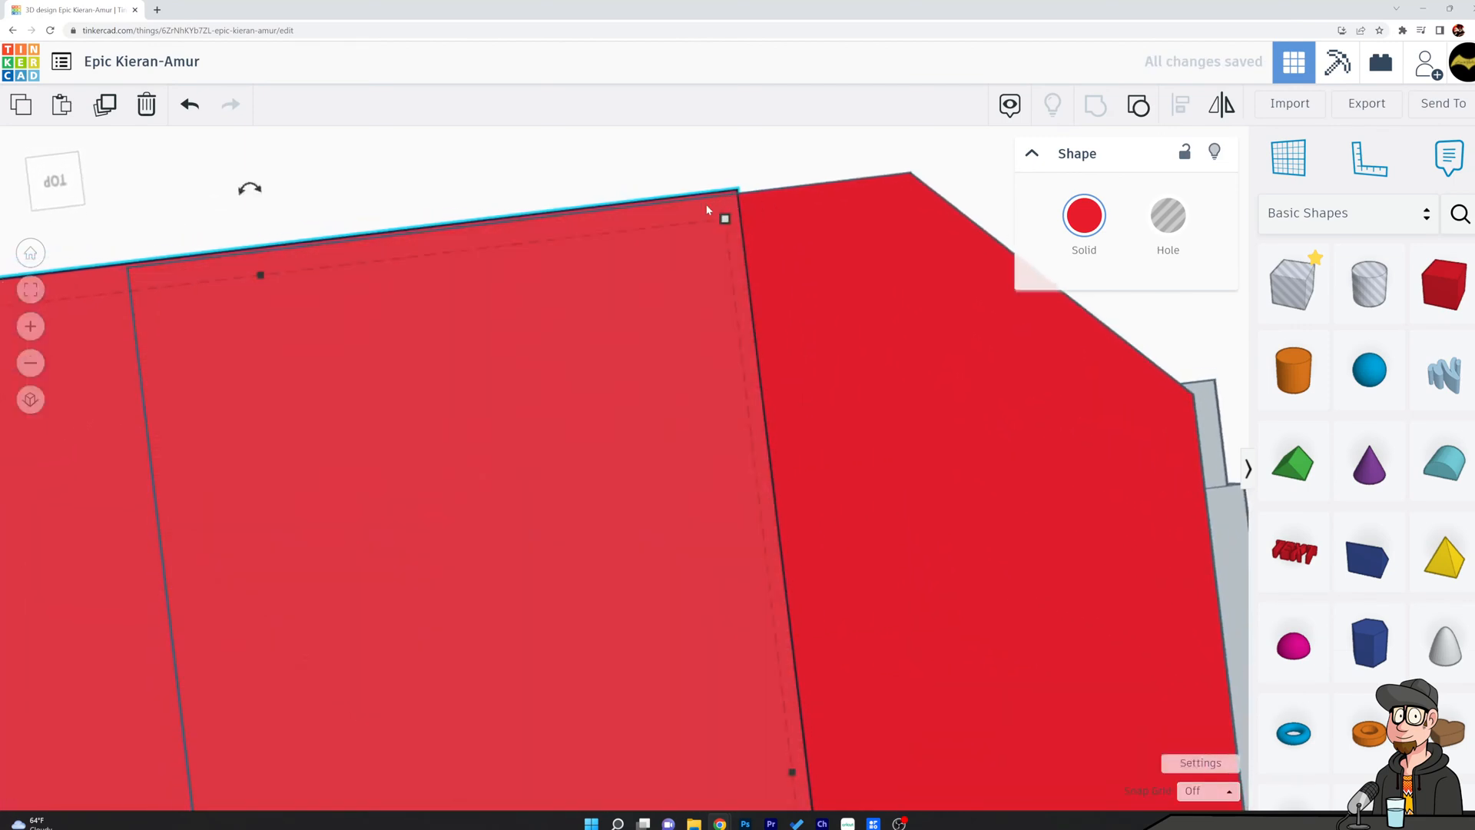
key(Down)
key(Down)
key(Down)
key(Down)
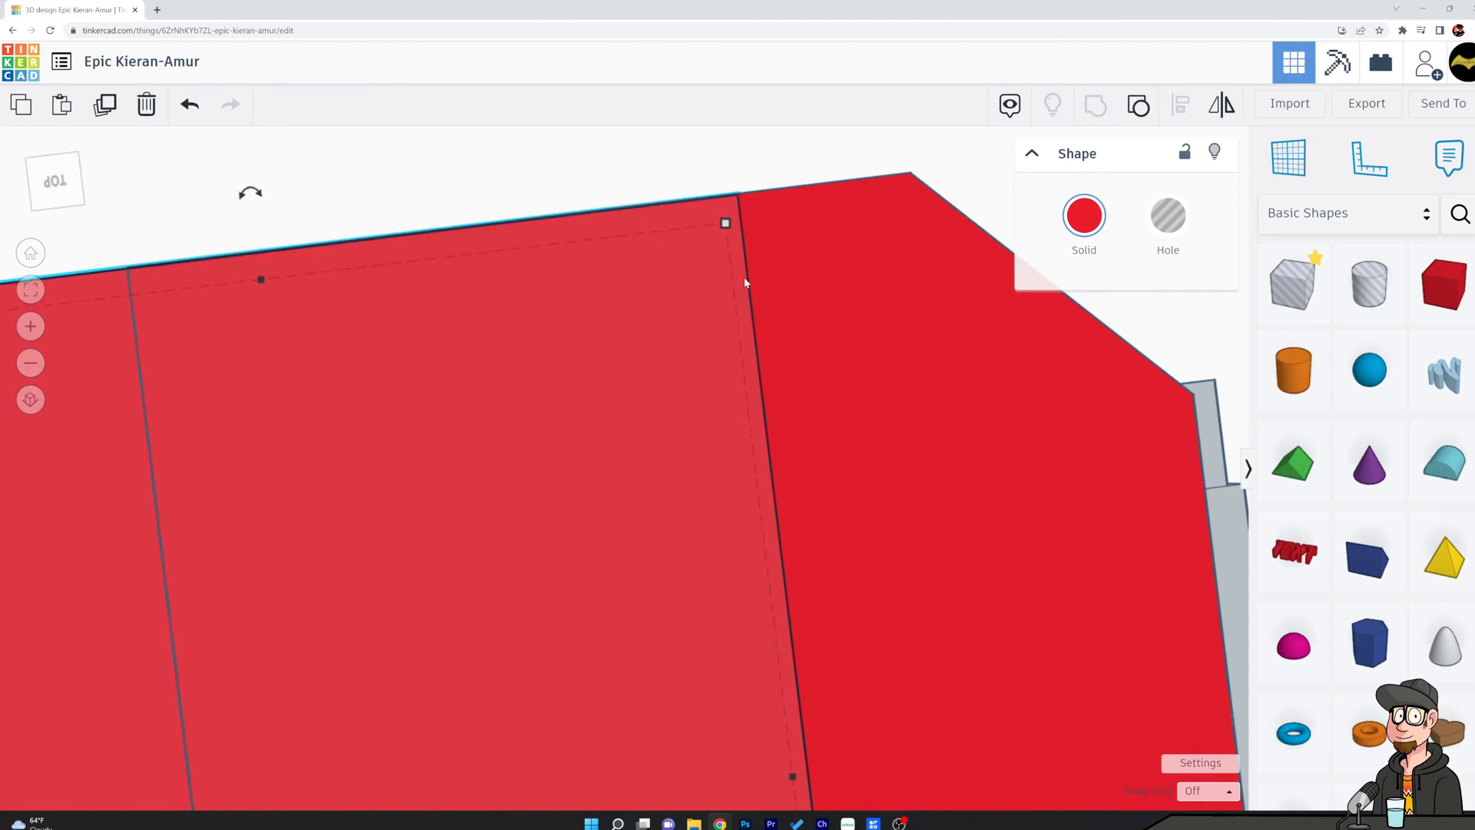
click(757, 166)
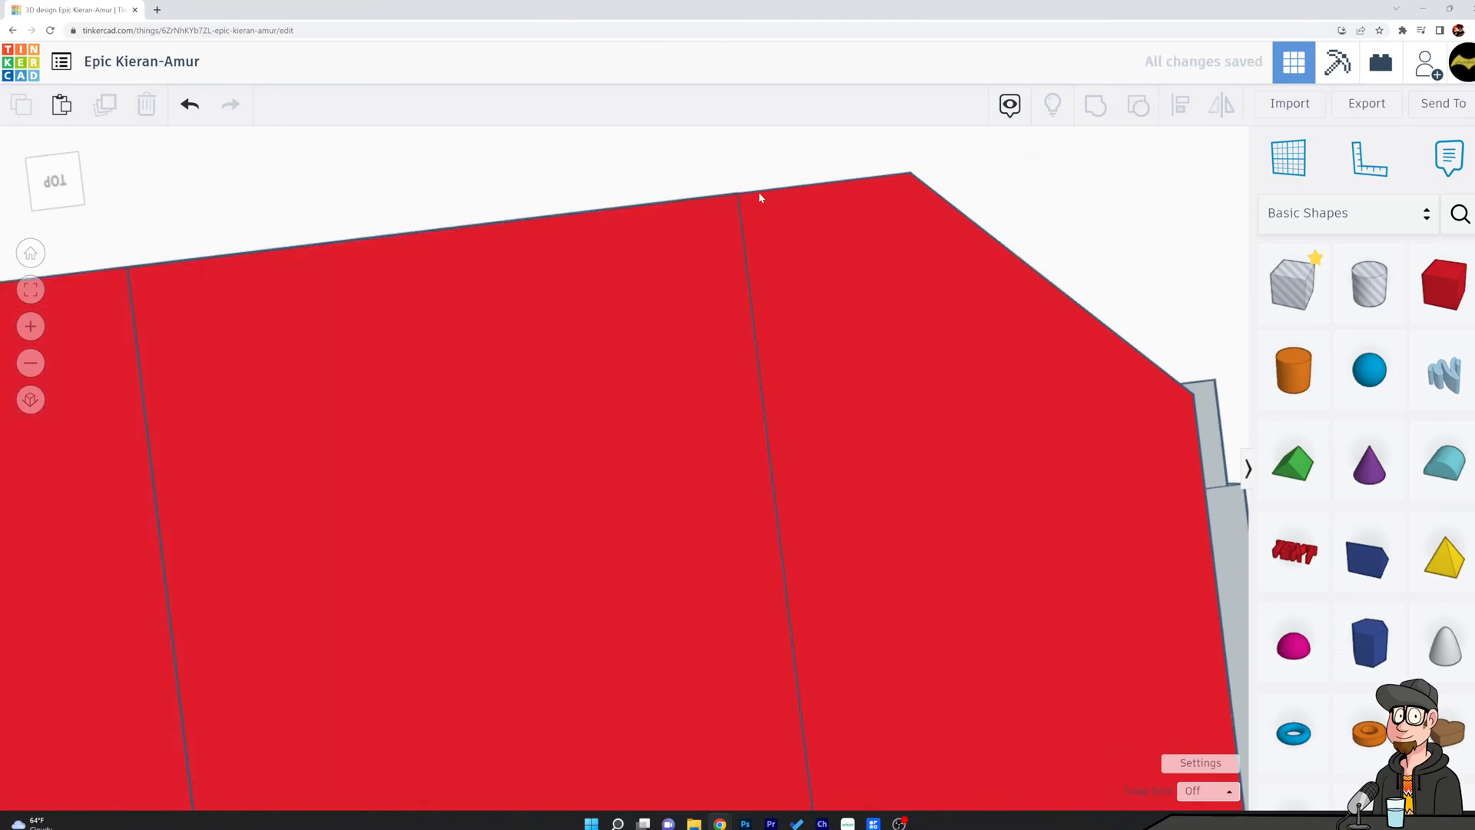
Select both roof halves and raise them together so they rest on top of the shell's walls.
scroll(765, 195, down, 1)
right_drag(765, 196, 444, 446)
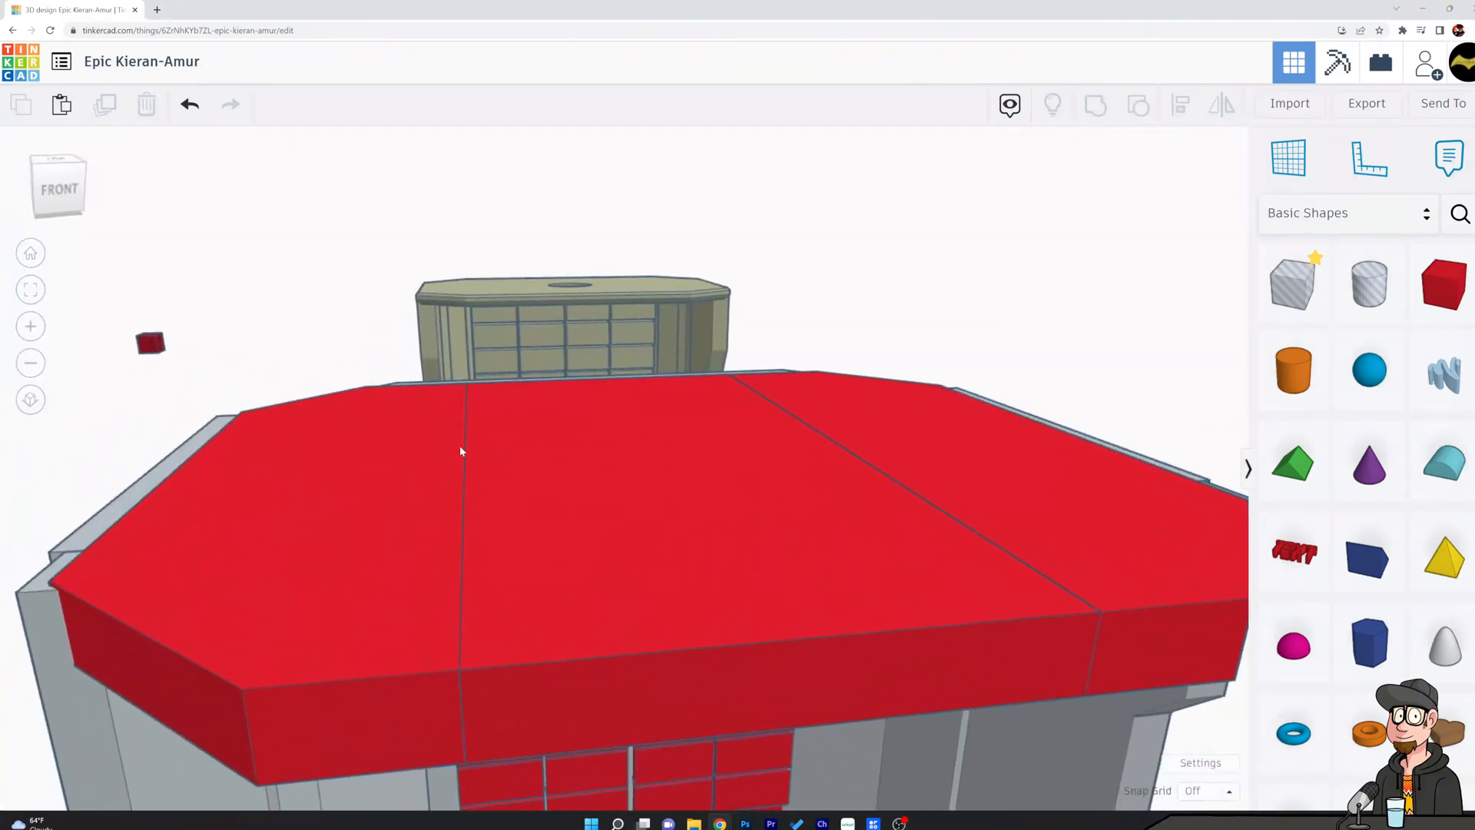
click(936, 497)
shift+click(438, 510)
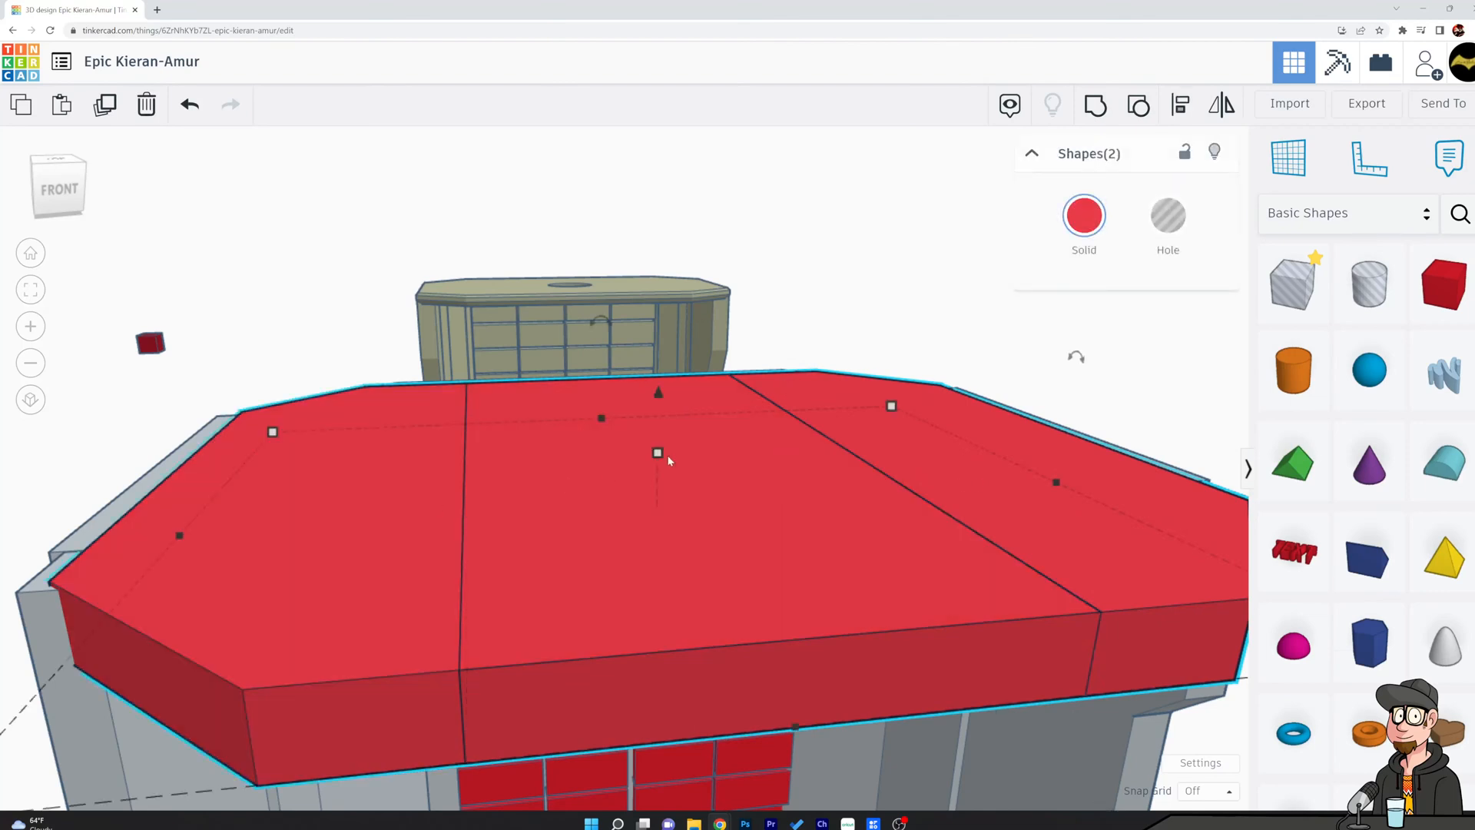
drag(659, 393, 653, 332)
right_drag(696, 504, 767, 584)
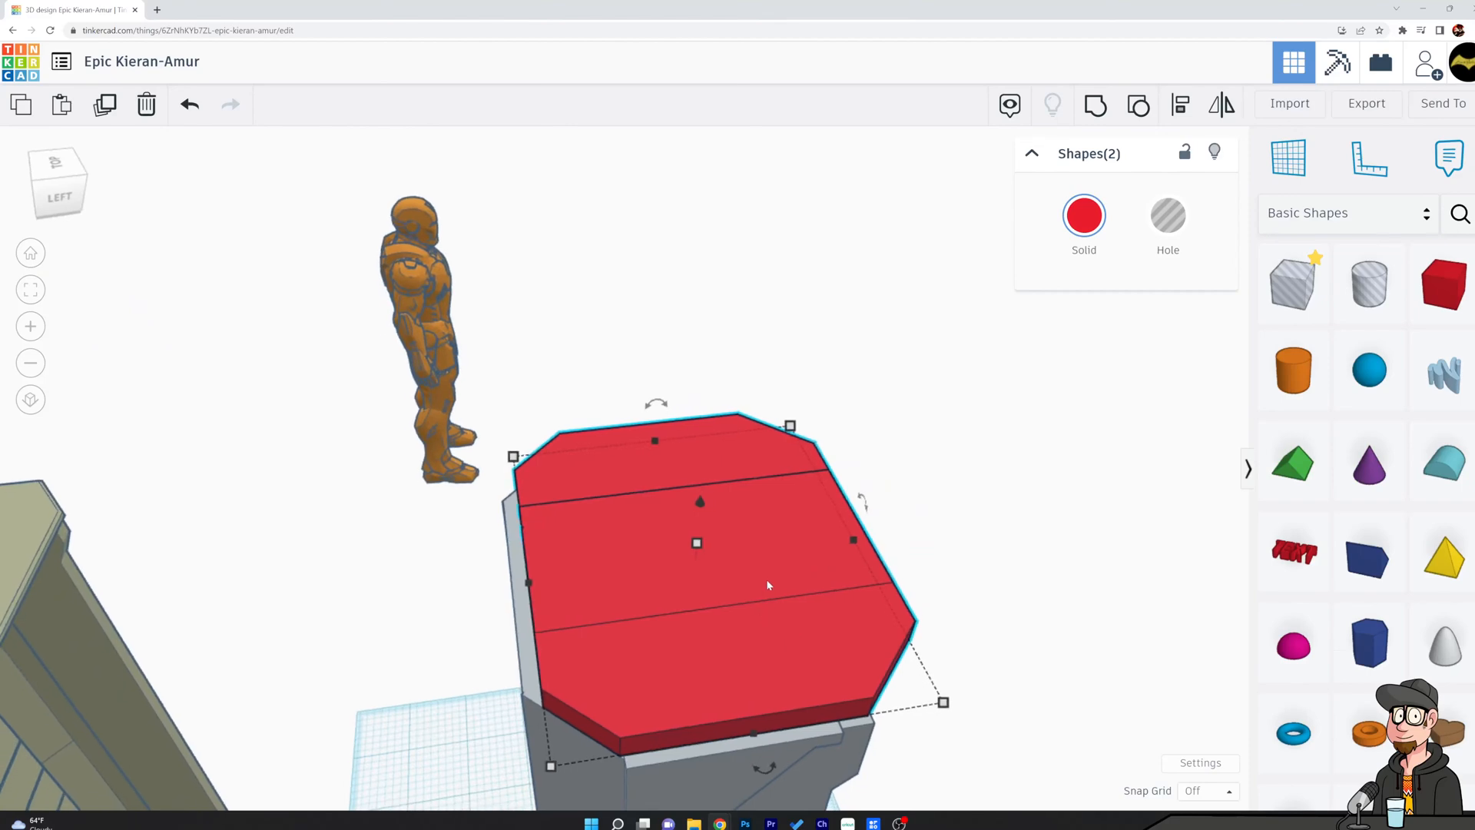
Rotate both roof halves 180° front to back and nudge them backward to meet the shell's back edge.
right_drag(714, 537, 899, 582)
drag(686, 391, 730, 523)
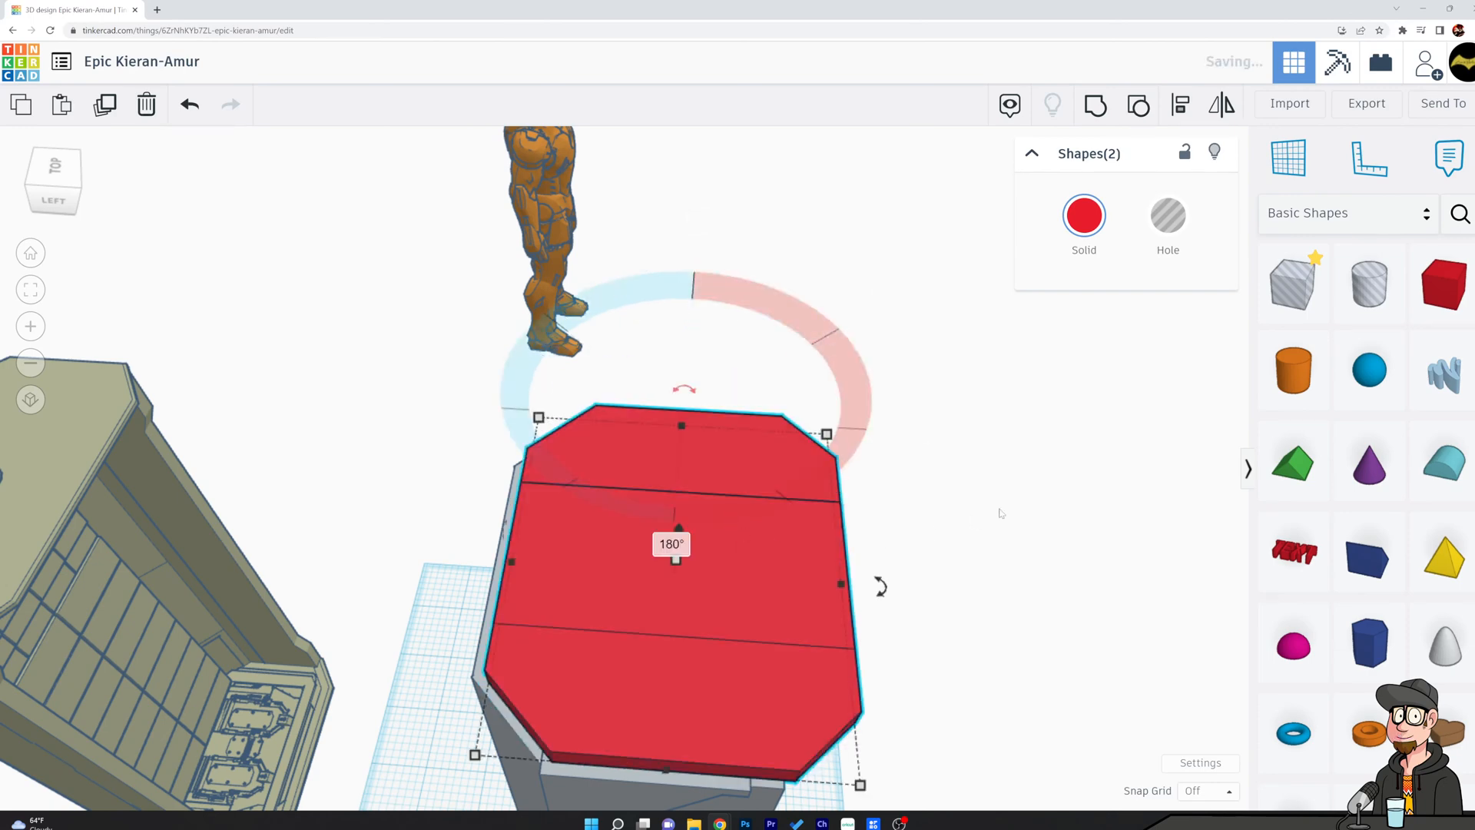
click(991, 530)
right_drag(965, 546, 662, 543)
click(662, 543)
shift+click(800, 655)
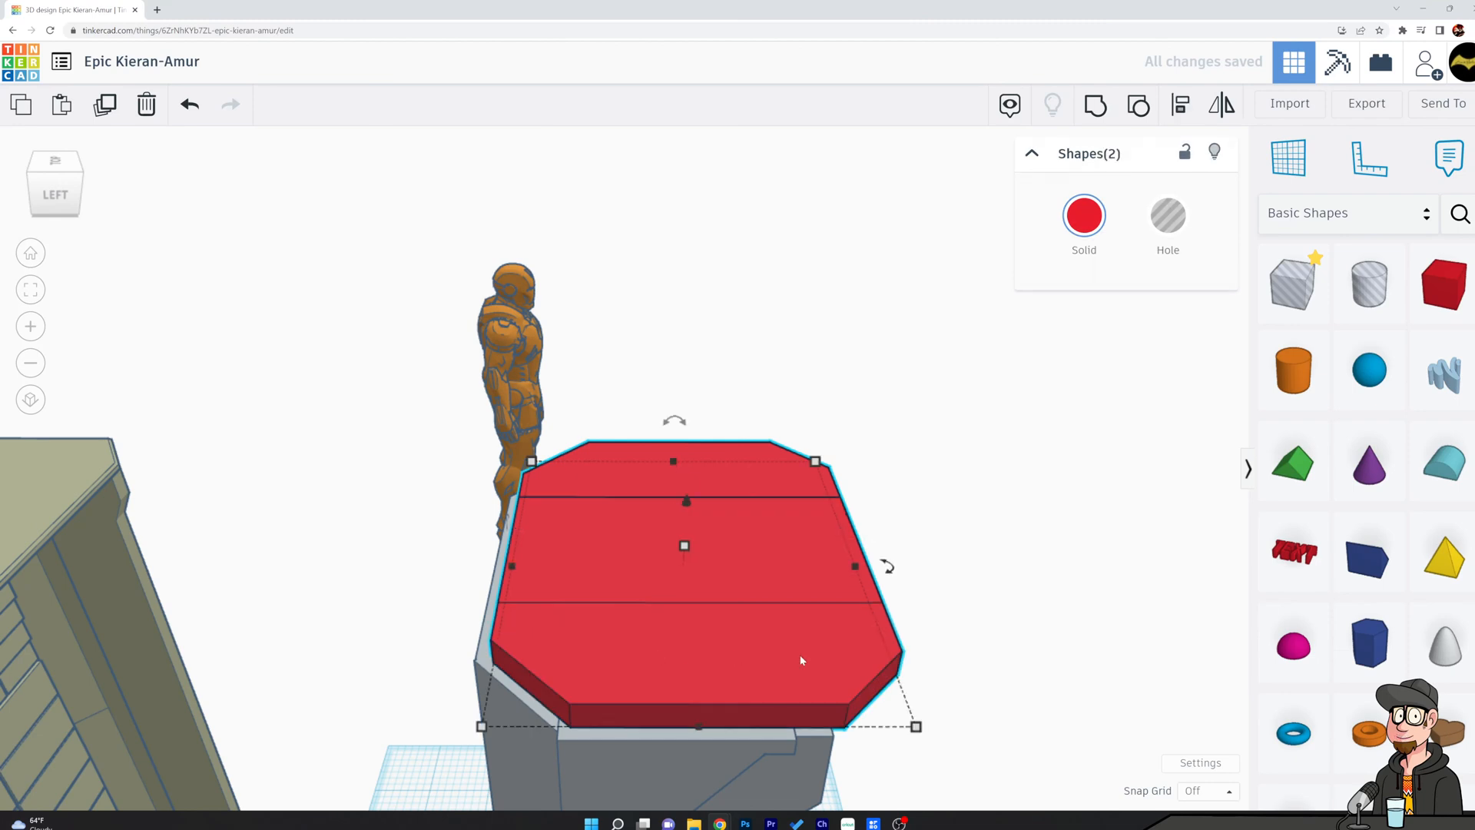
key(Left)
key(Left)
key(Left)
key(Left)
key(Left)
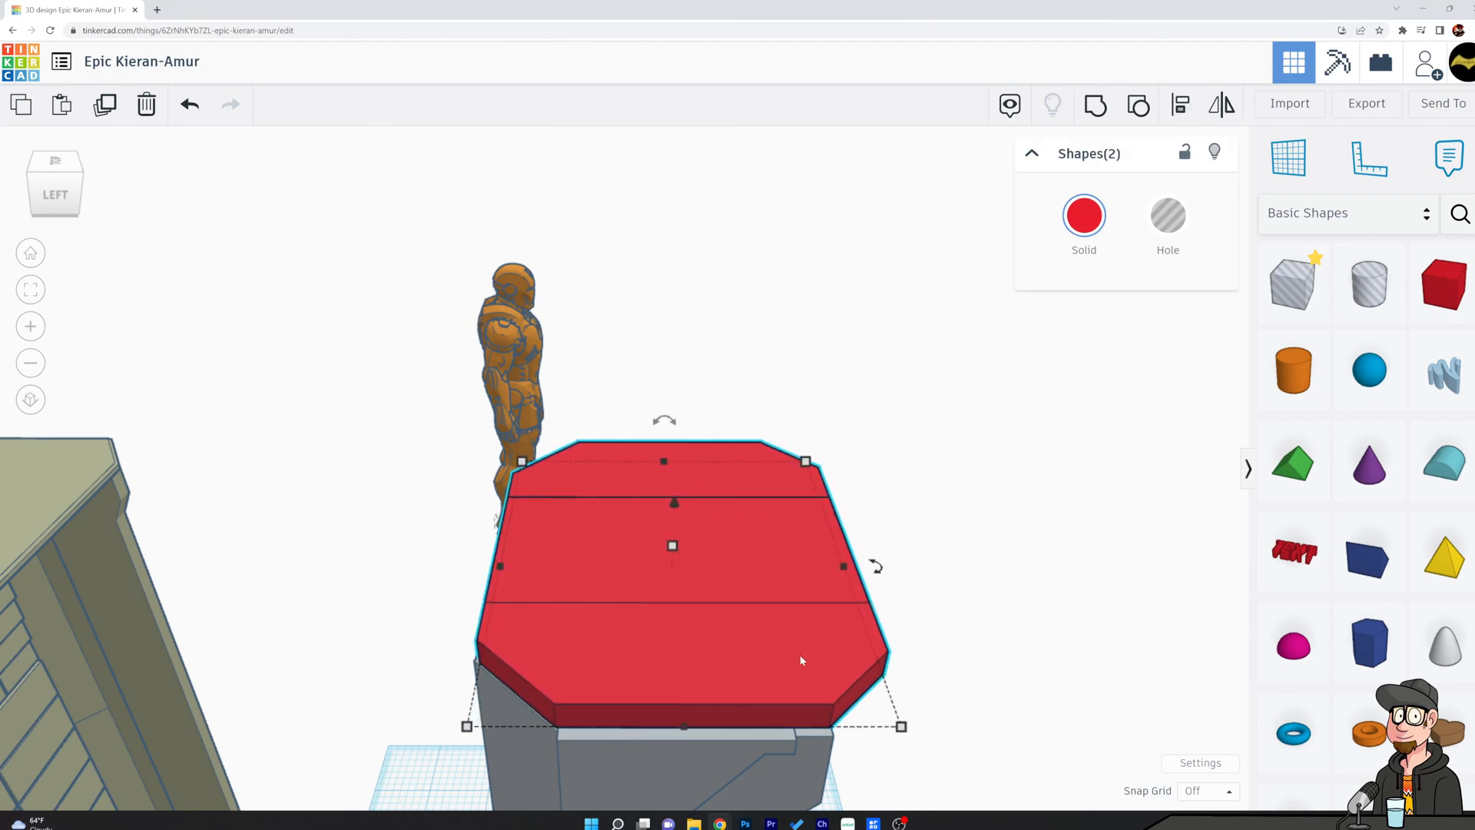
right_drag(710, 408, 650, 612)
click(592, 297)
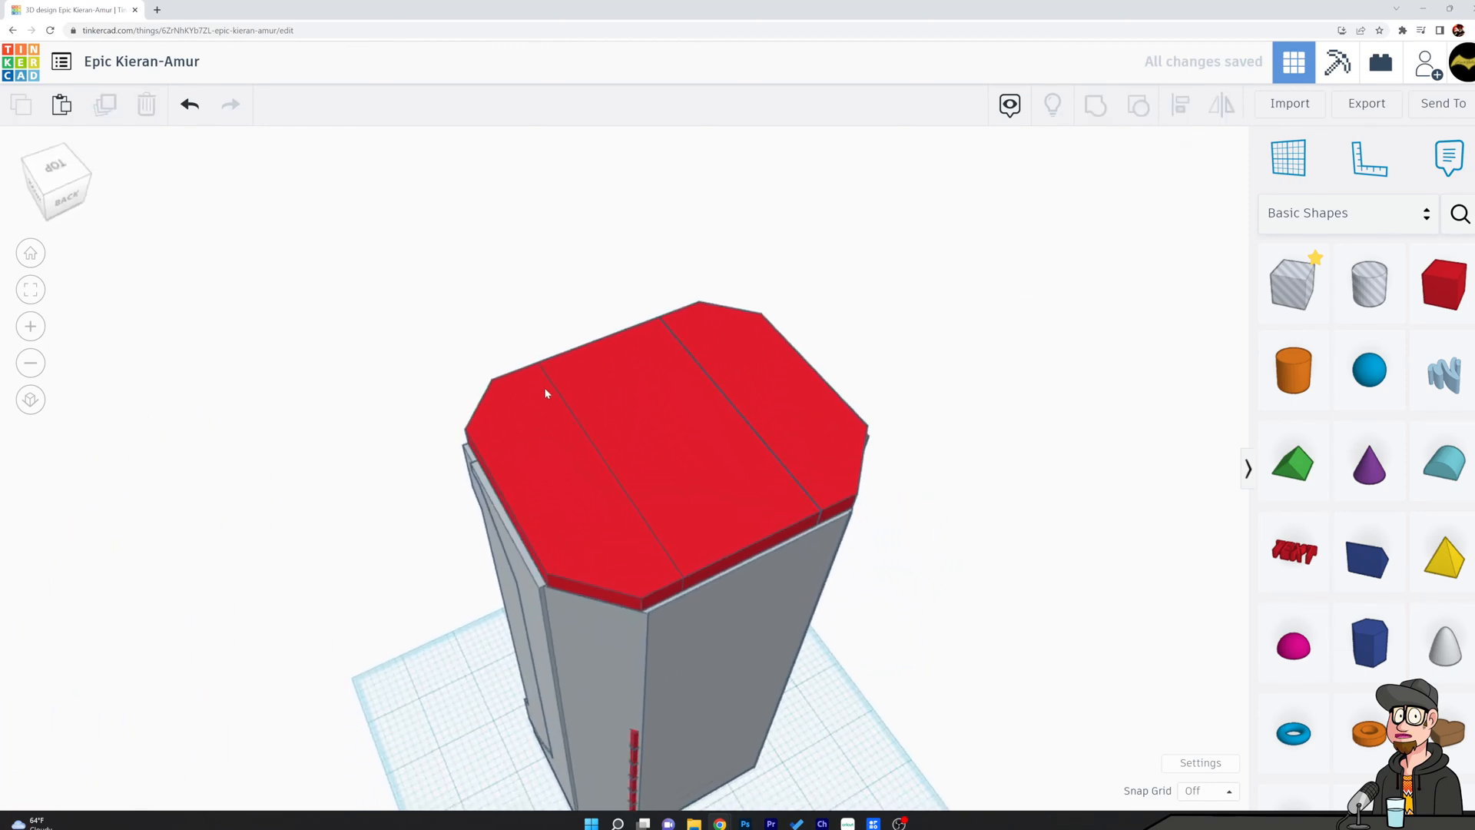
Examine from several sides and up close how the roof halves fit each other and the shell's corners.
right_drag(495, 362, 702, 542)
click(703, 543)
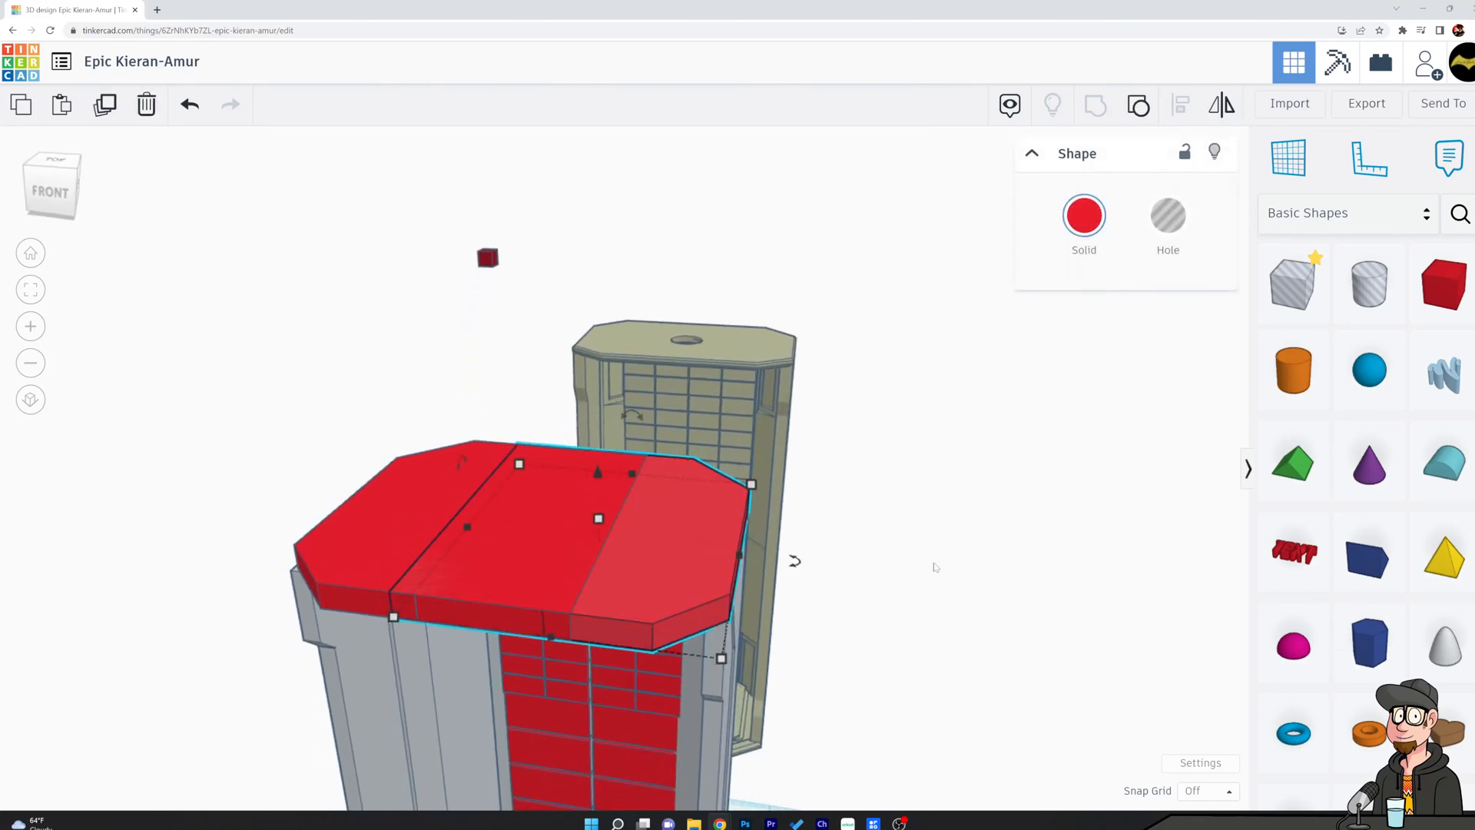
click(926, 535)
right_drag(927, 534, 507, 494)
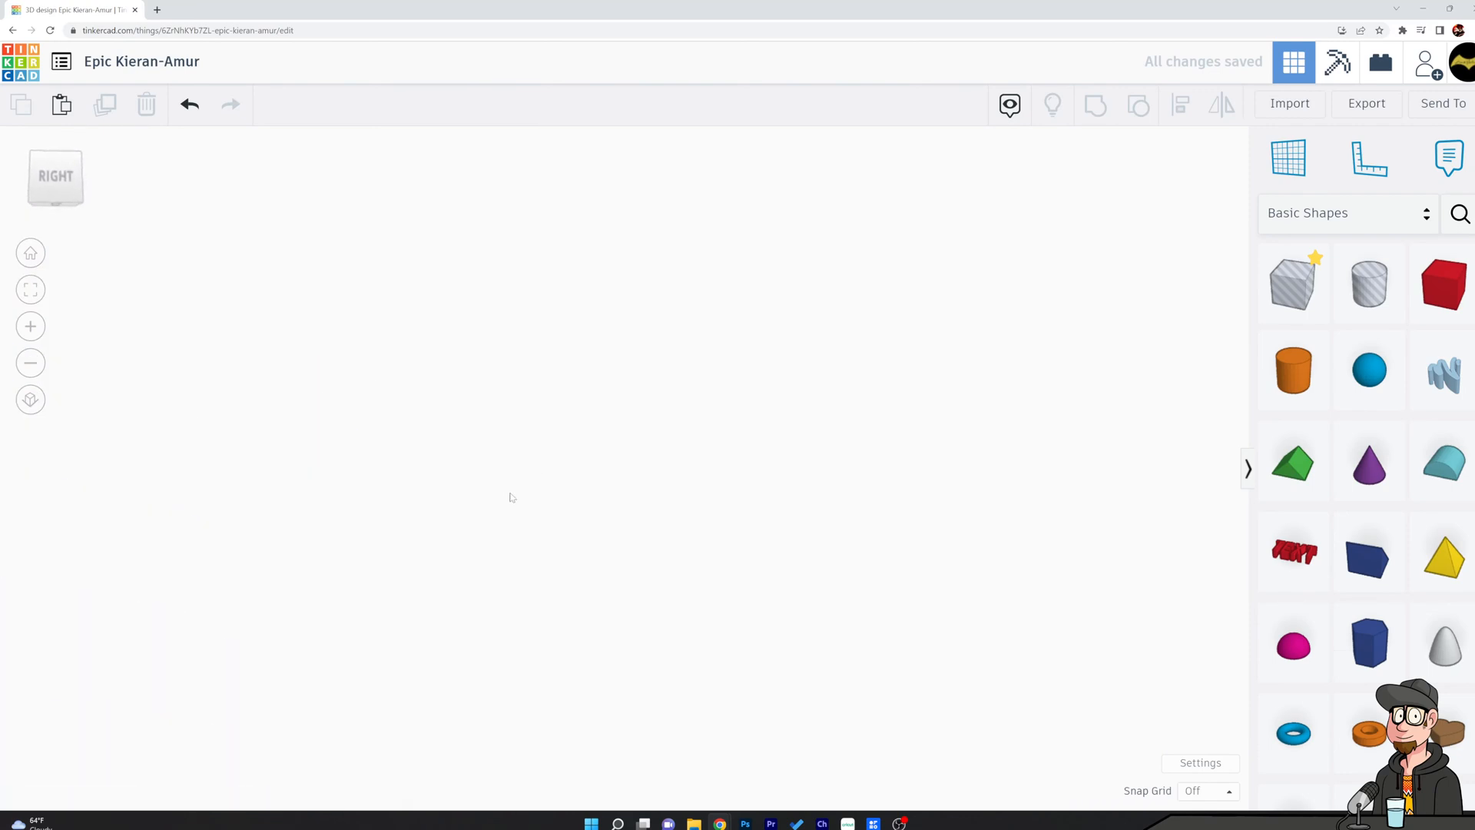
middle_drag(649, 692, 679, 396)
scroll(565, 498, up, 6)
right_drag(643, 517, 567, 442)
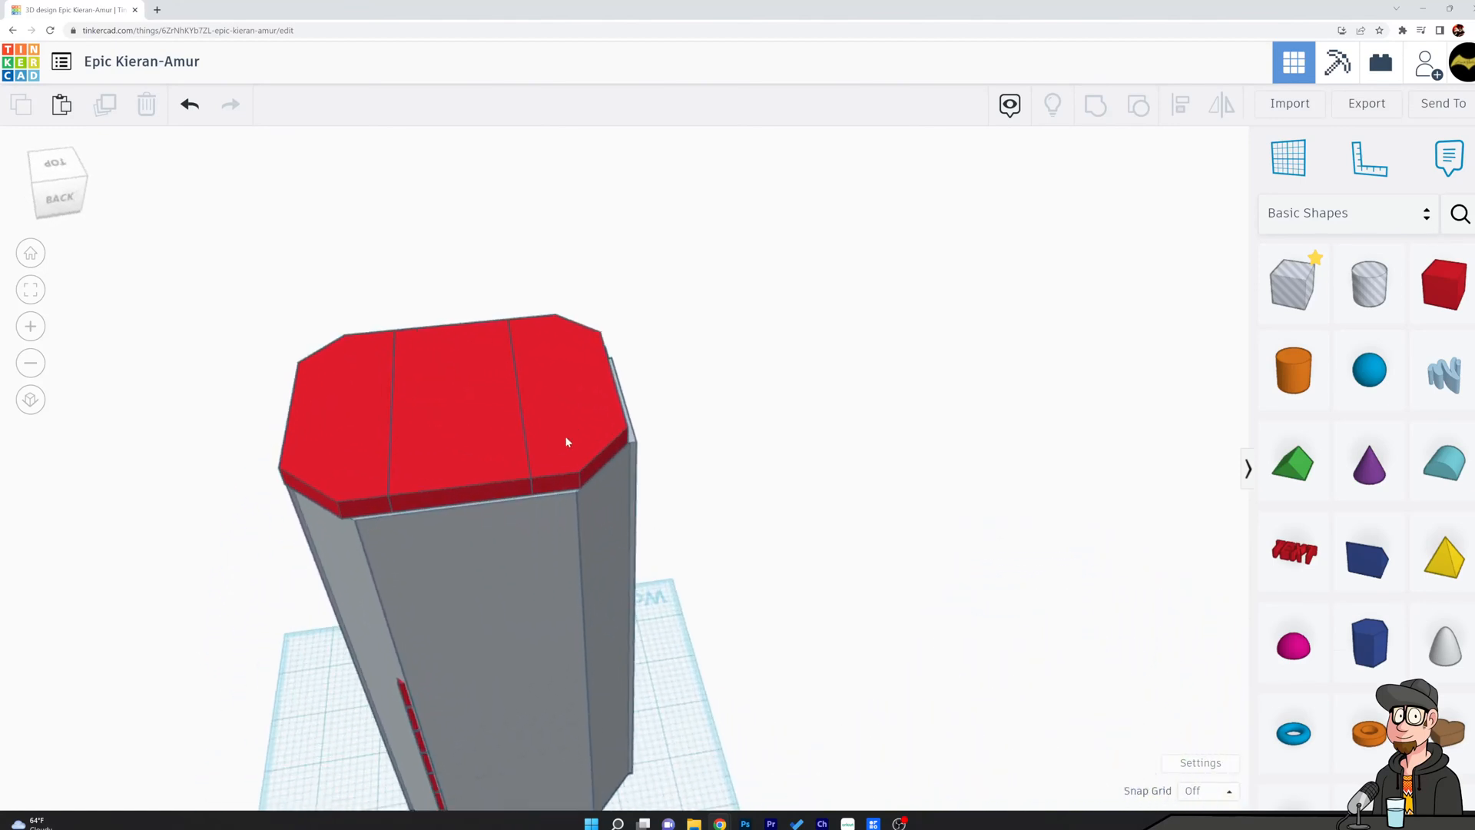
scroll(566, 444, up, 5)
click(679, 373)
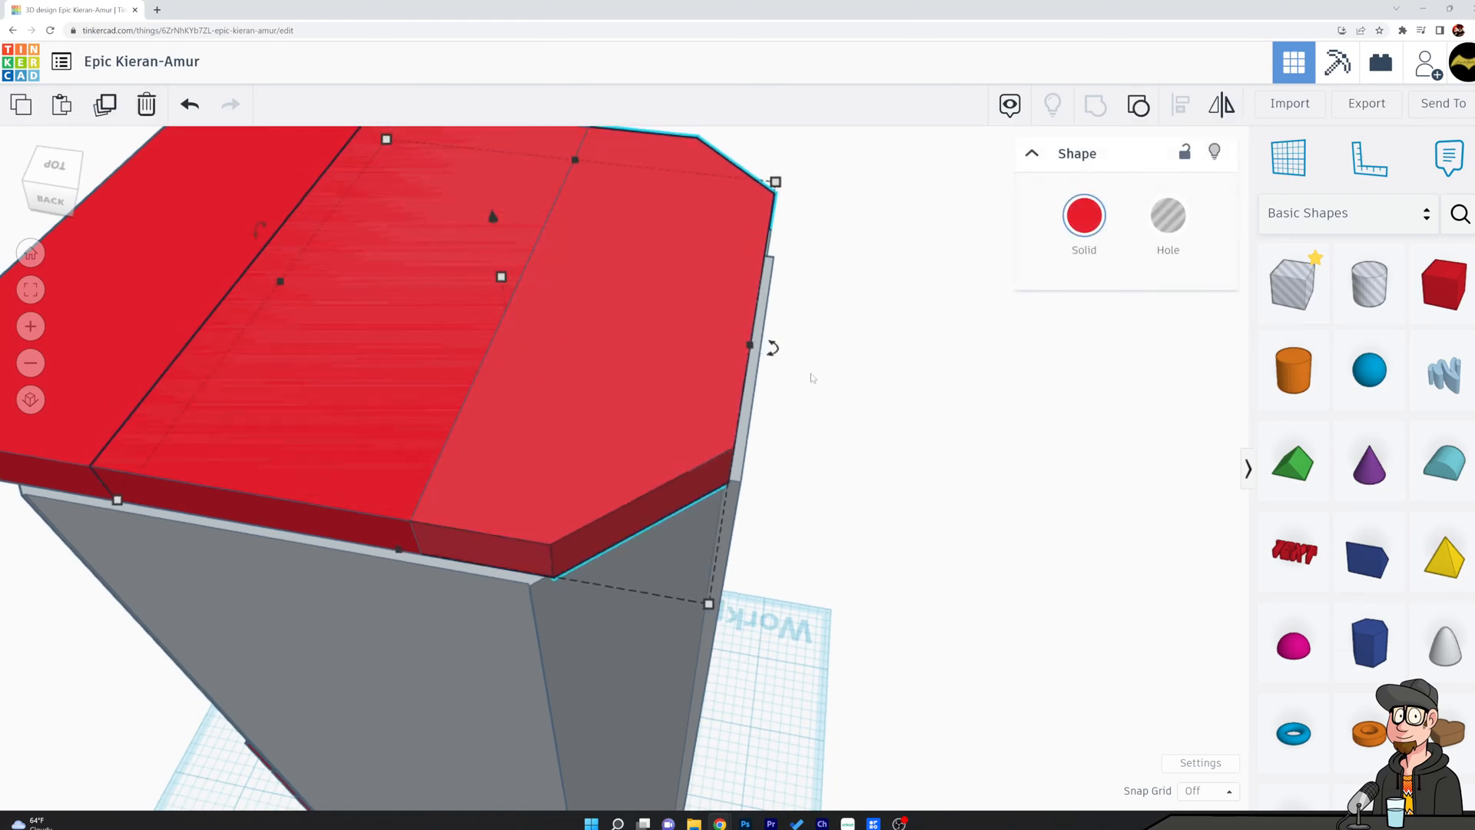
right_drag(913, 381, 635, 184)
scroll(731, 441, up, 4)
scroll(730, 441, up, 2)
right_drag(545, 248, 556, 299)
scroll(437, 498, down, 3)
scroll(436, 499, down, 3)
right_drag(381, 464, 530, 530)
scroll(829, 580, down, 4)
Select both roof halves together with the olive reference chamber and group them into one shape.
right_drag(914, 507, 826, 530)
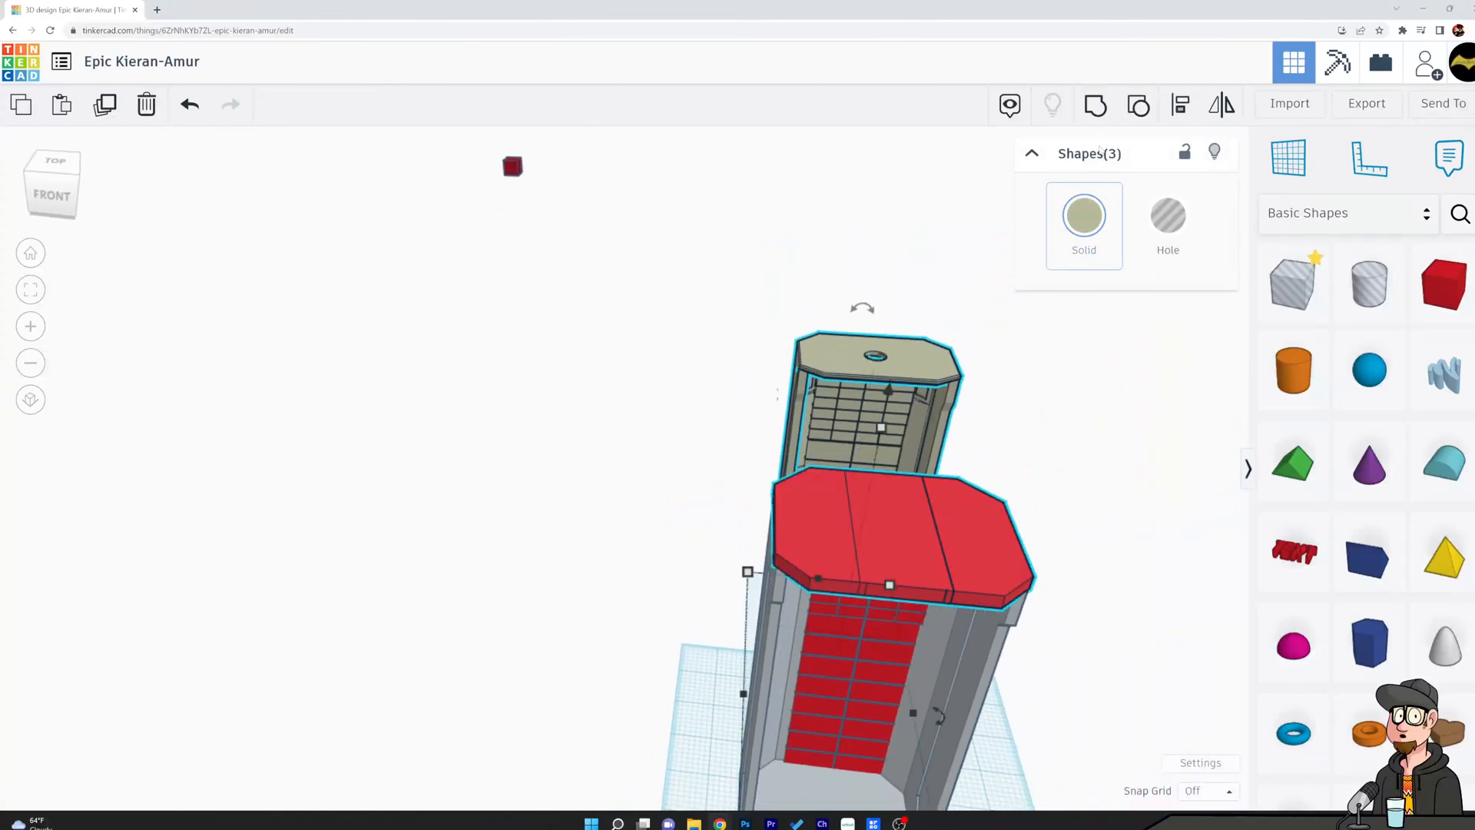
click(1095, 106)
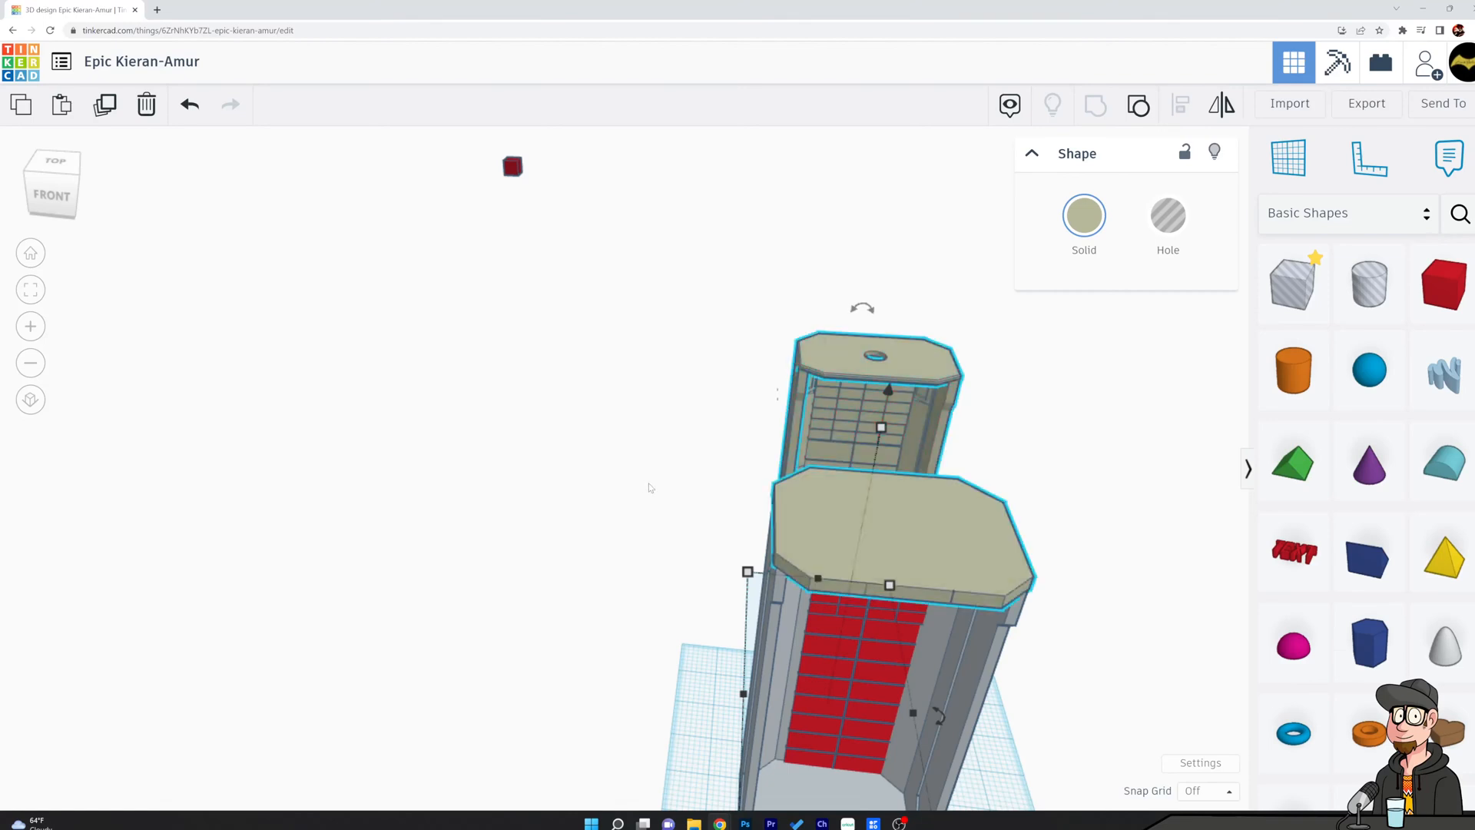
scroll(753, 610, down, 2)
right_drag(754, 611, 1061, 541)
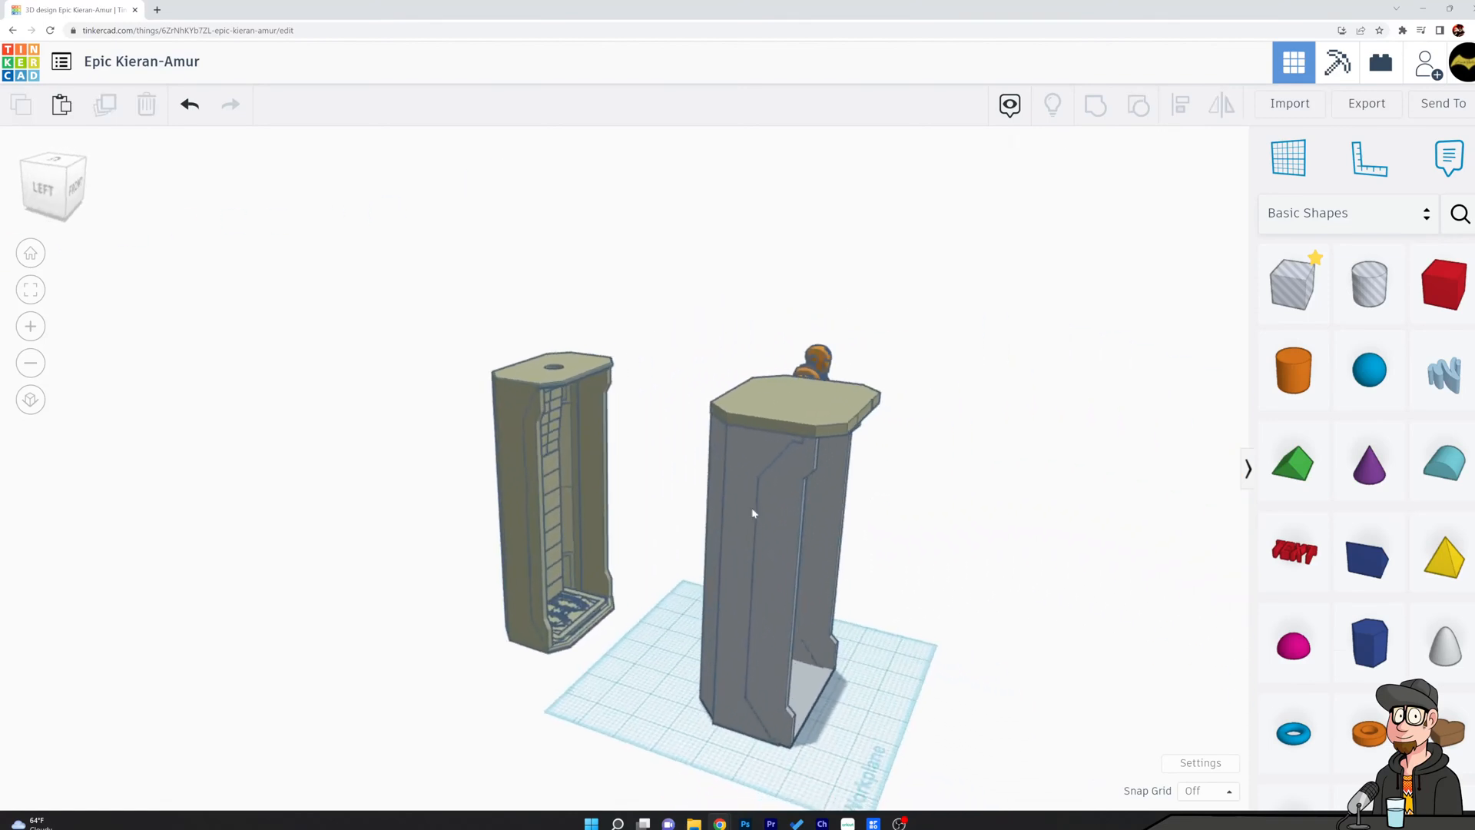
right_drag(544, 537, 573, 521)
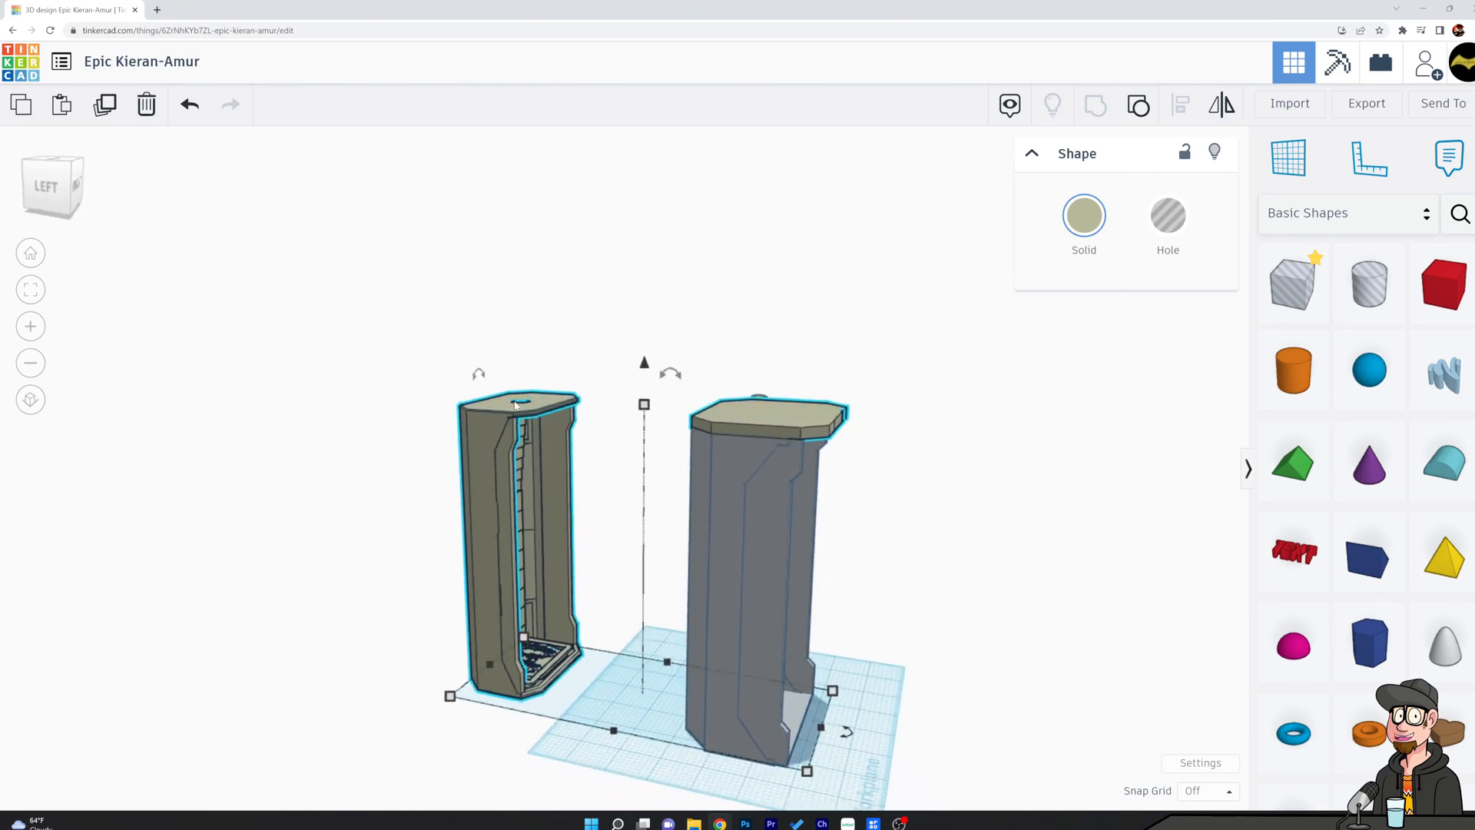
right_drag(927, 553, 768, 545)
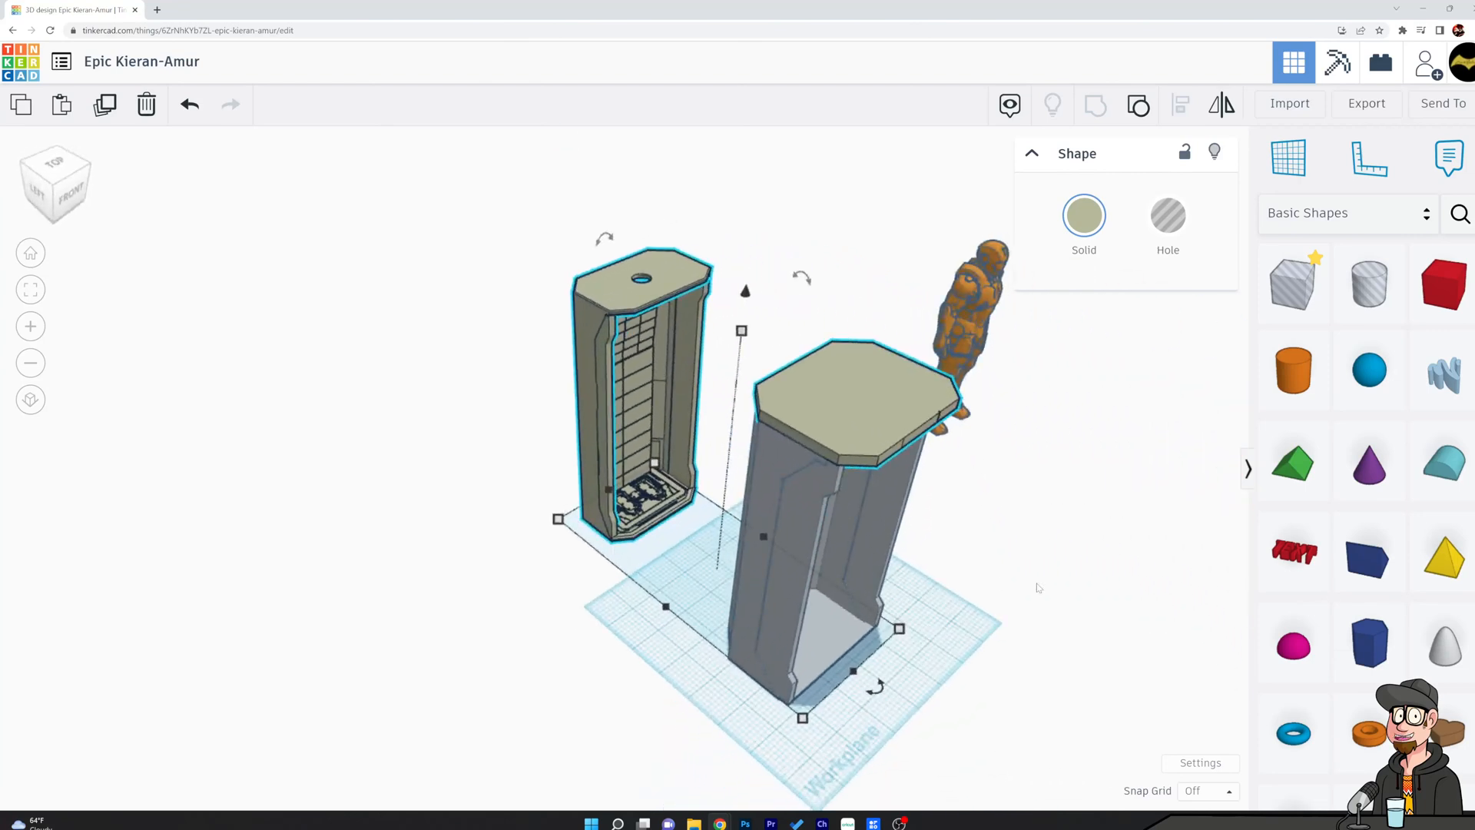
right_drag(1044, 589, 960, 573)
Move the orange armoured figure into the open chamber and centre it in front of the red panelled back wall.
click(1029, 615)
drag(1107, 459, 874, 614)
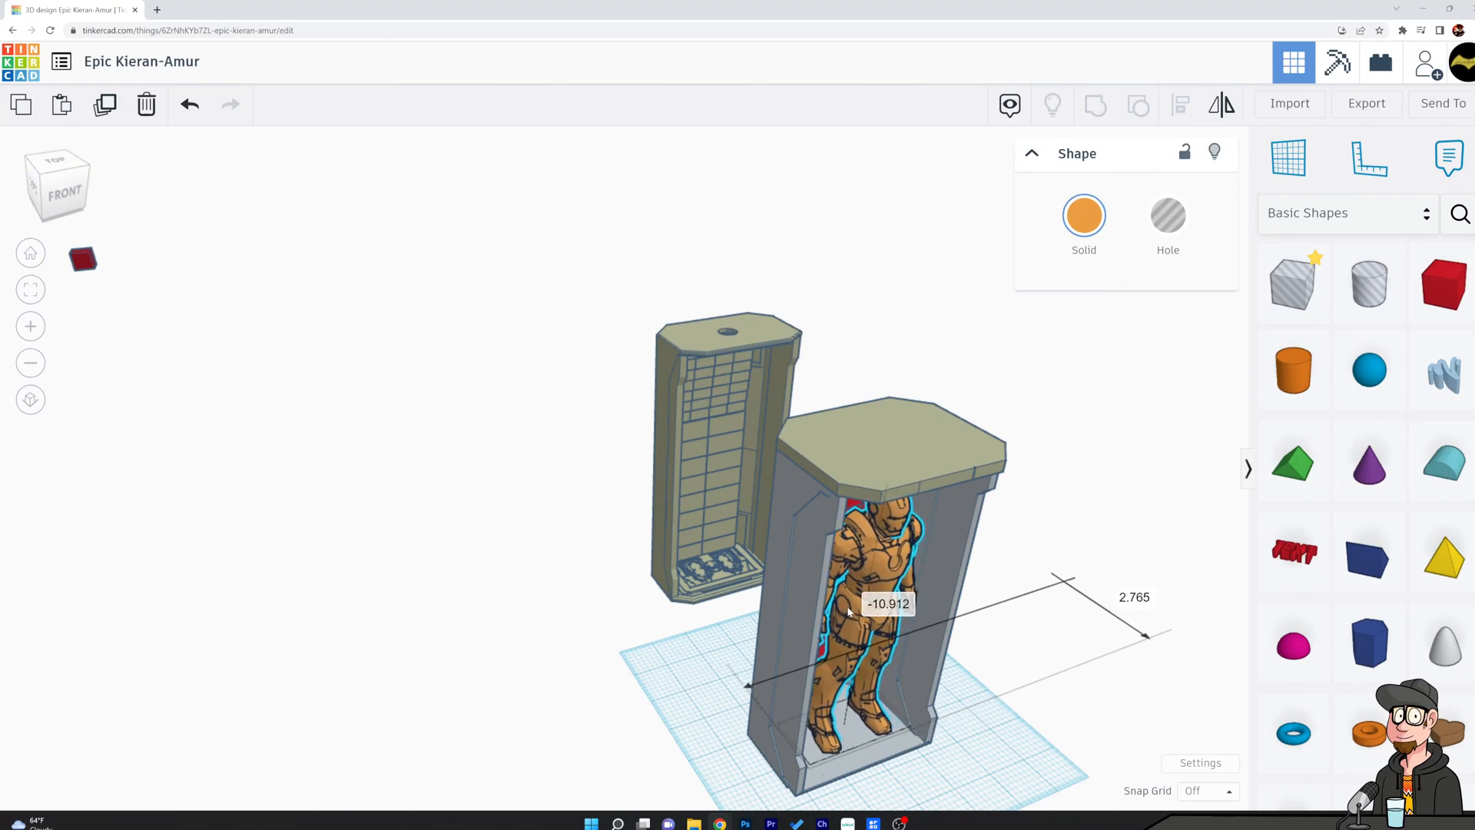
right_drag(1014, 610, 914, 573)
middle_drag(949, 684, 935, 468)
right_drag(936, 468, 925, 565)
scroll(918, 557, up, 2)
drag(884, 525, 872, 530)
click(984, 548)
Examine the chamber with the figure inside from the front and the roof's overhang from below.
mouse_move(884, 471)
right_down()
mouse_move(892, 557)
mouse_move(926, 530)
mouse_move(914, 364)
mouse_move(889, 408)
mouse_move(882, 494)
right_up()
scroll(884, 496, down, 3)
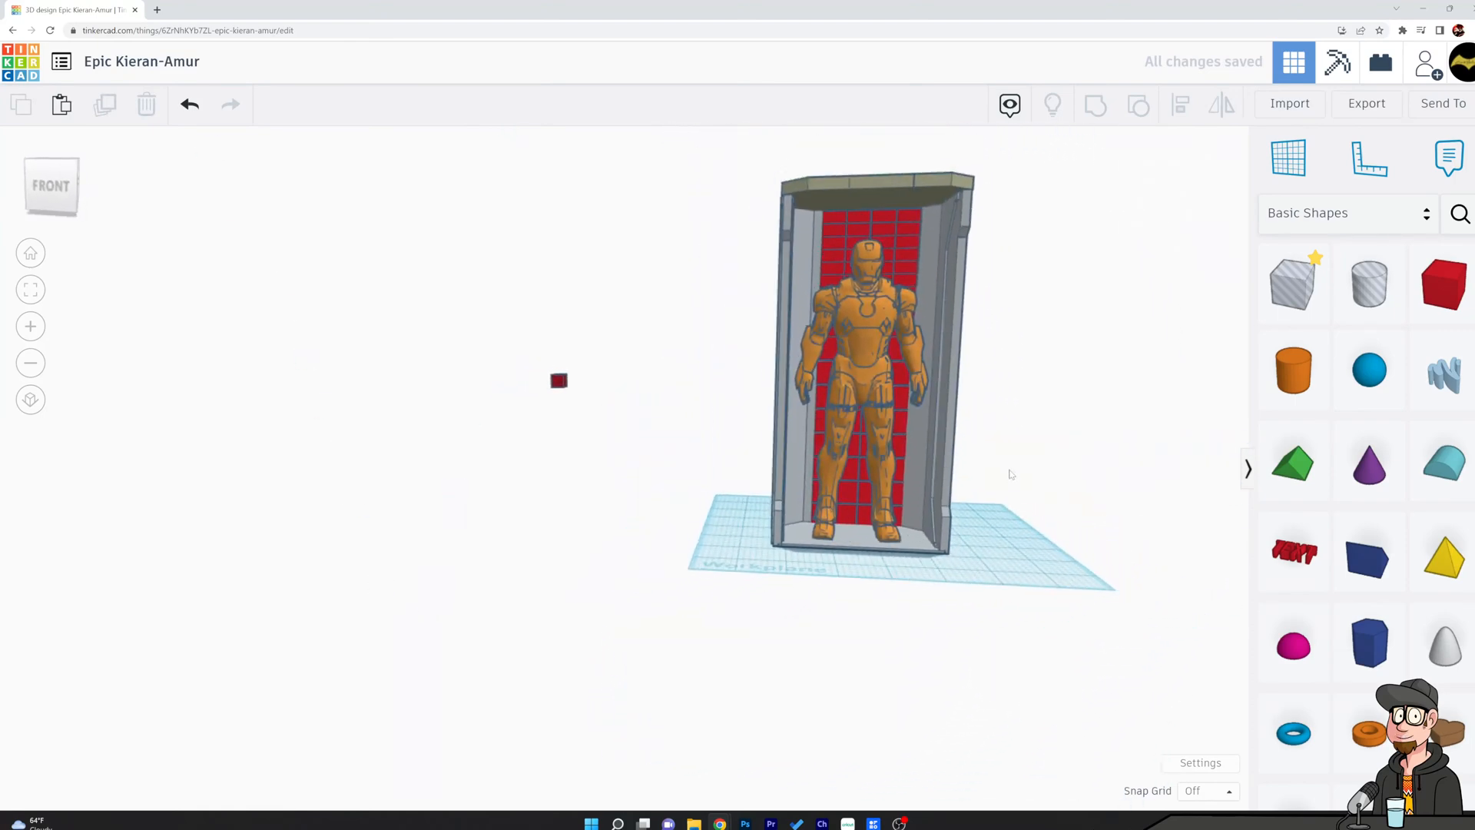
right_drag(1040, 457, 997, 580)
right_drag(758, 455, 969, 443)
scroll(933, 515, up, 5)
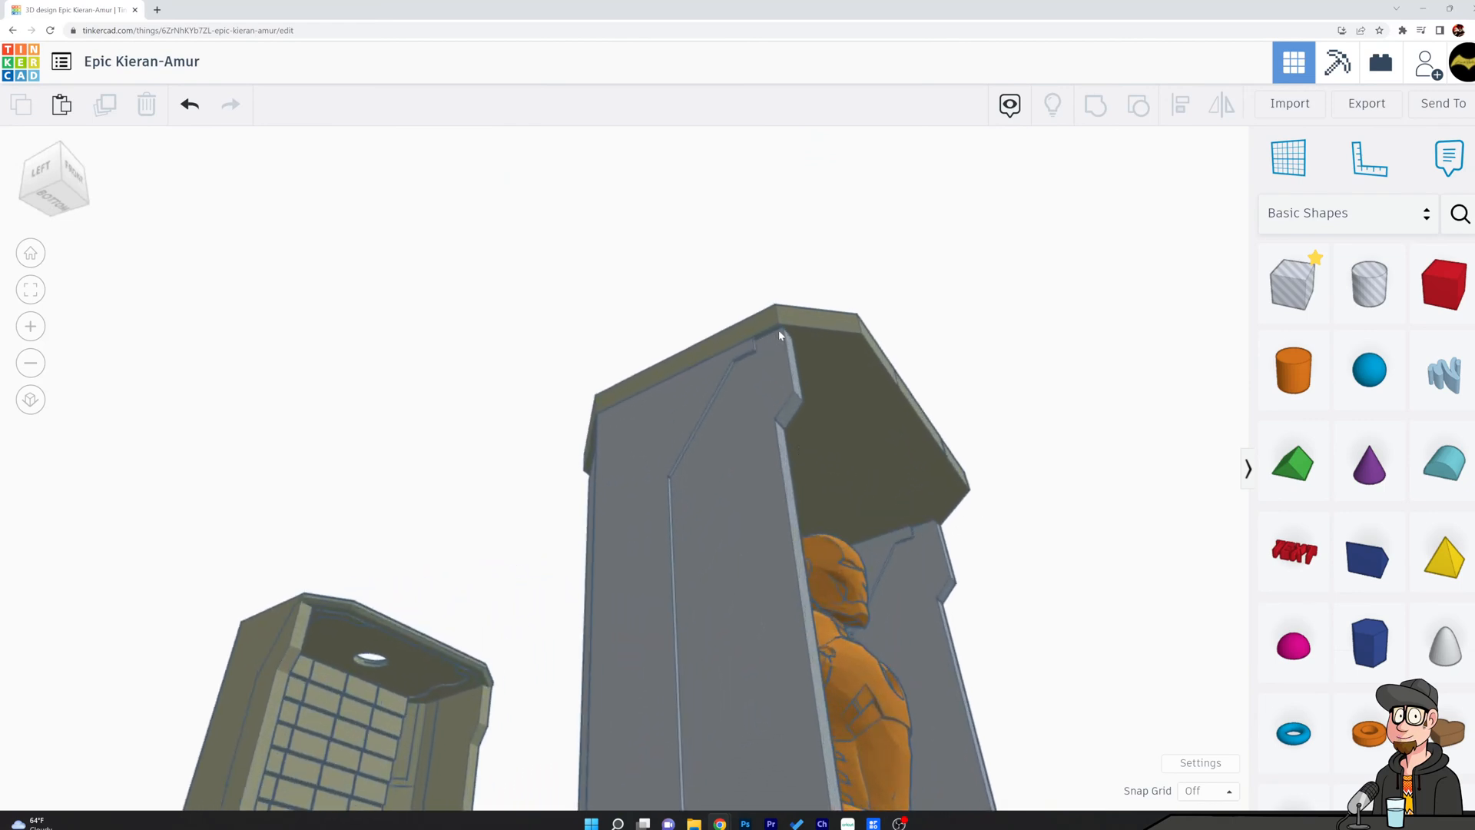
Try to move the grouped roof and olive reference chamber away from the shell, and undo the move.
right_drag(602, 361, 679, 495)
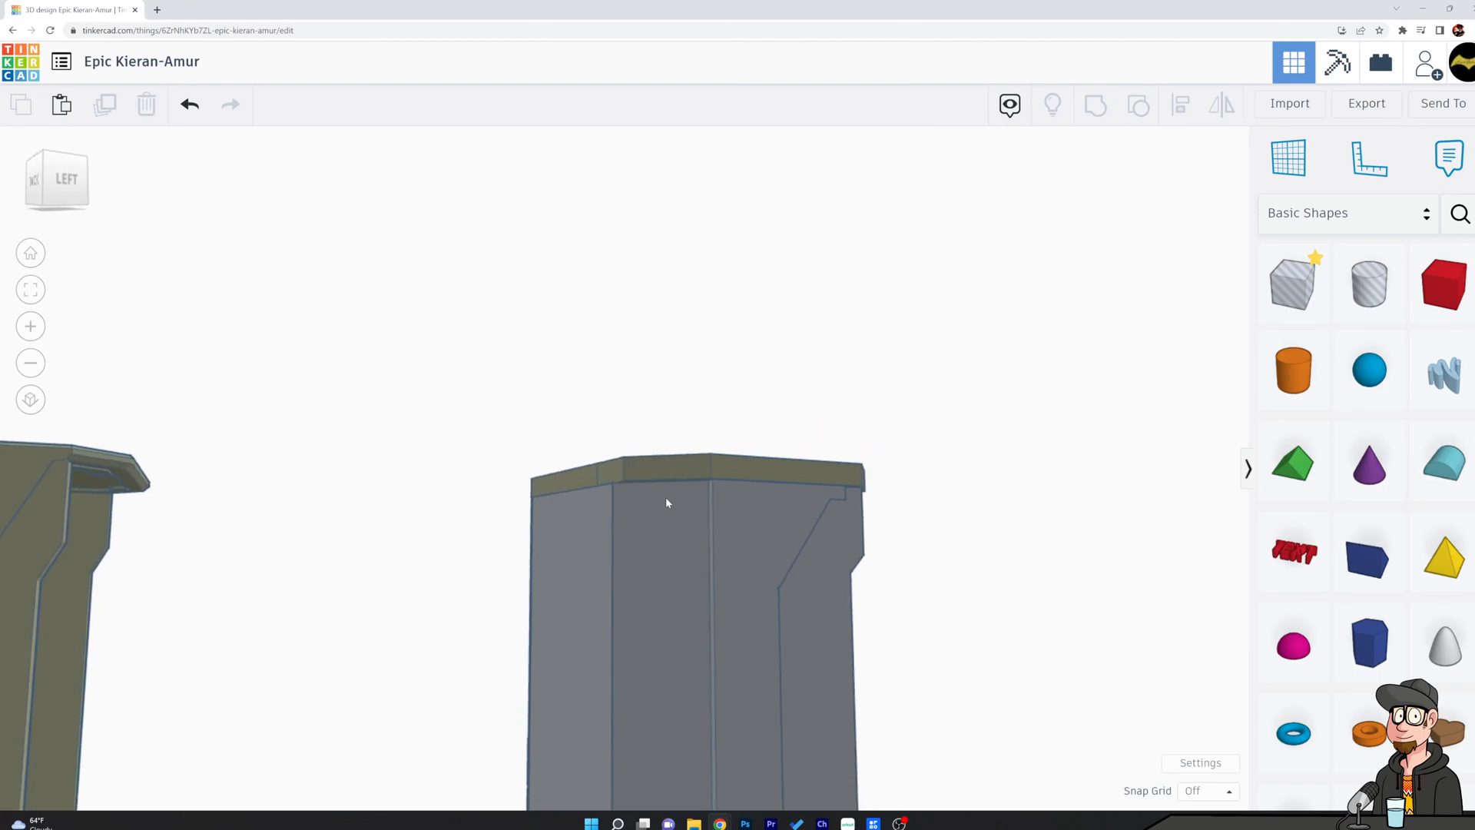
right_drag(646, 409, 636, 492)
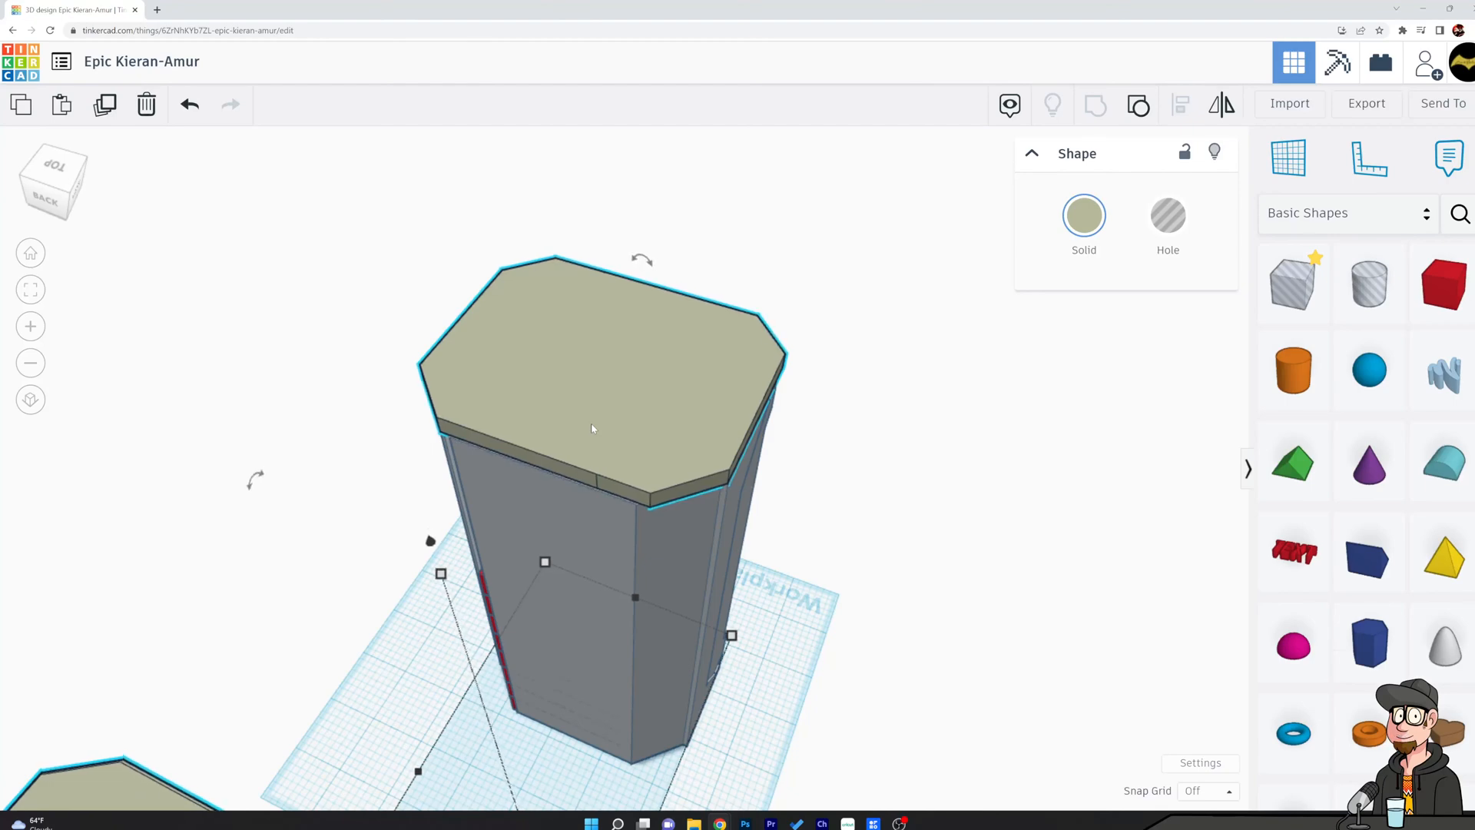
click(869, 527)
right_drag(868, 527, 790, 295)
drag(790, 295, 976, 482)
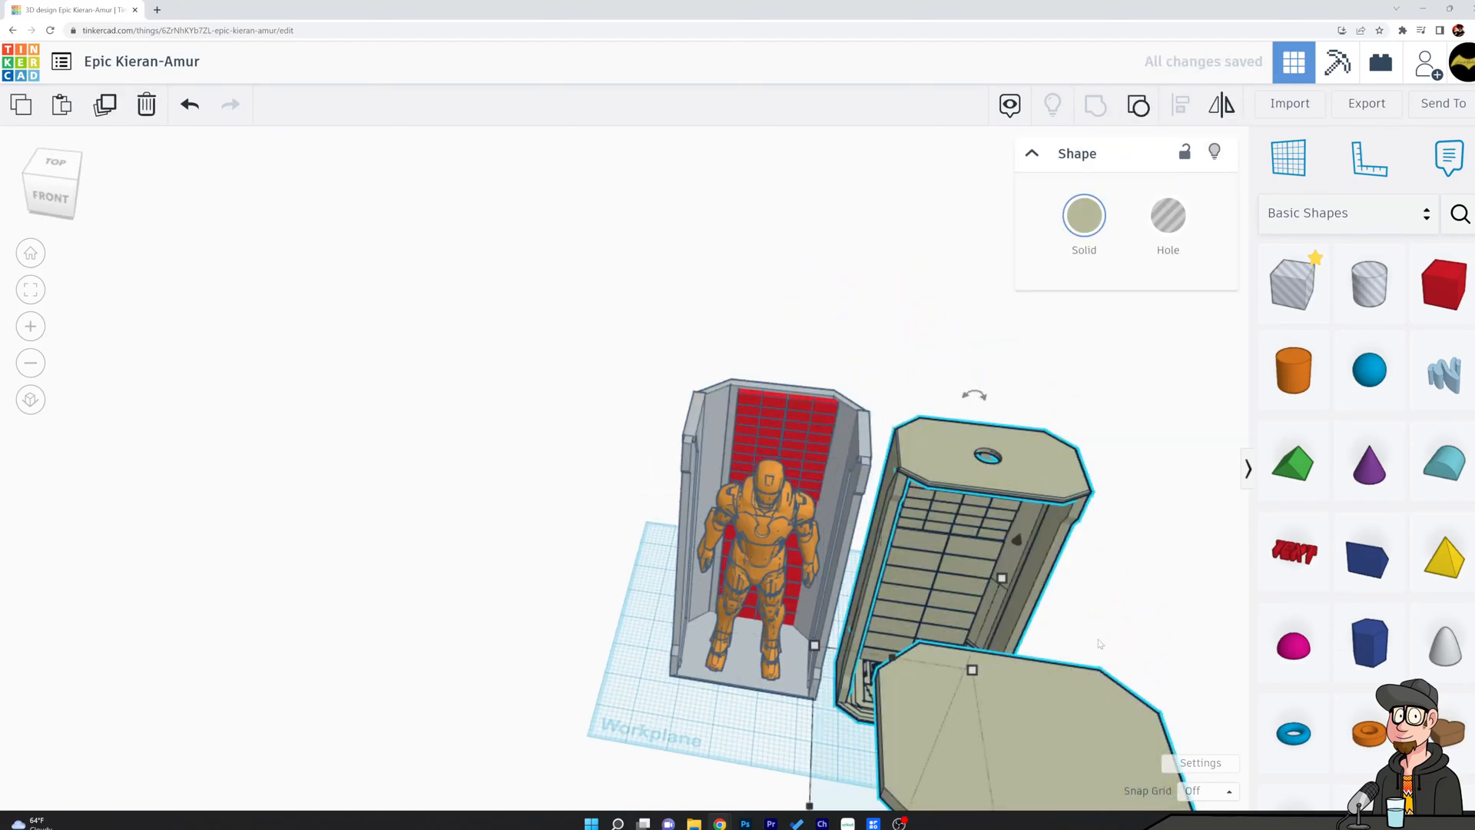
key(ctrl+z)
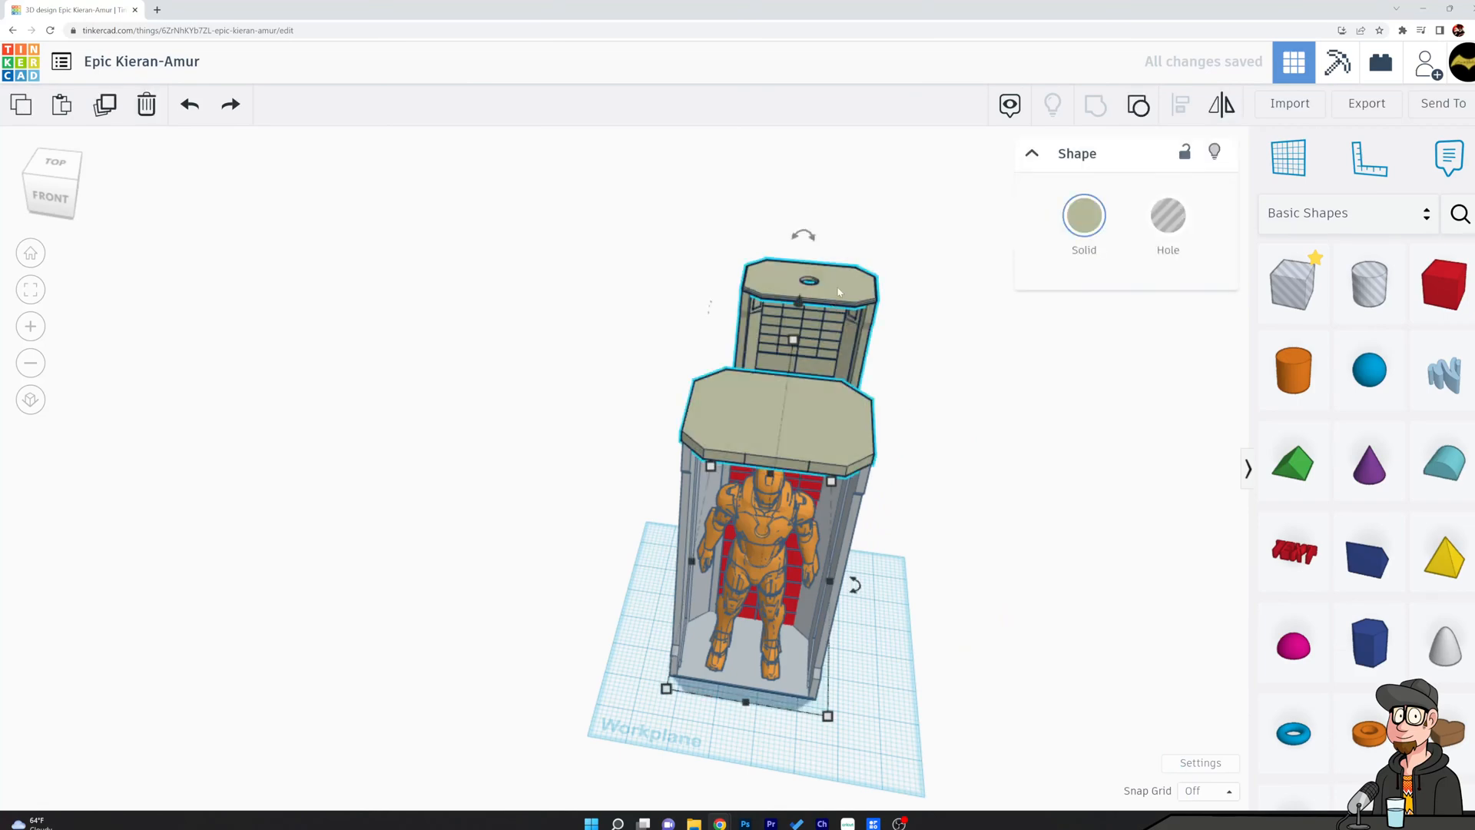
Ungroup the roof from the olive reference chamber and move the reference chamber well clear of the grey shell.
click(1137, 107)
click(965, 344)
drag(823, 297, 1091, 300)
Recolour the red octagonal roof light grey to match the chamber shell.
click(801, 409)
drag(802, 415, 839, 416)
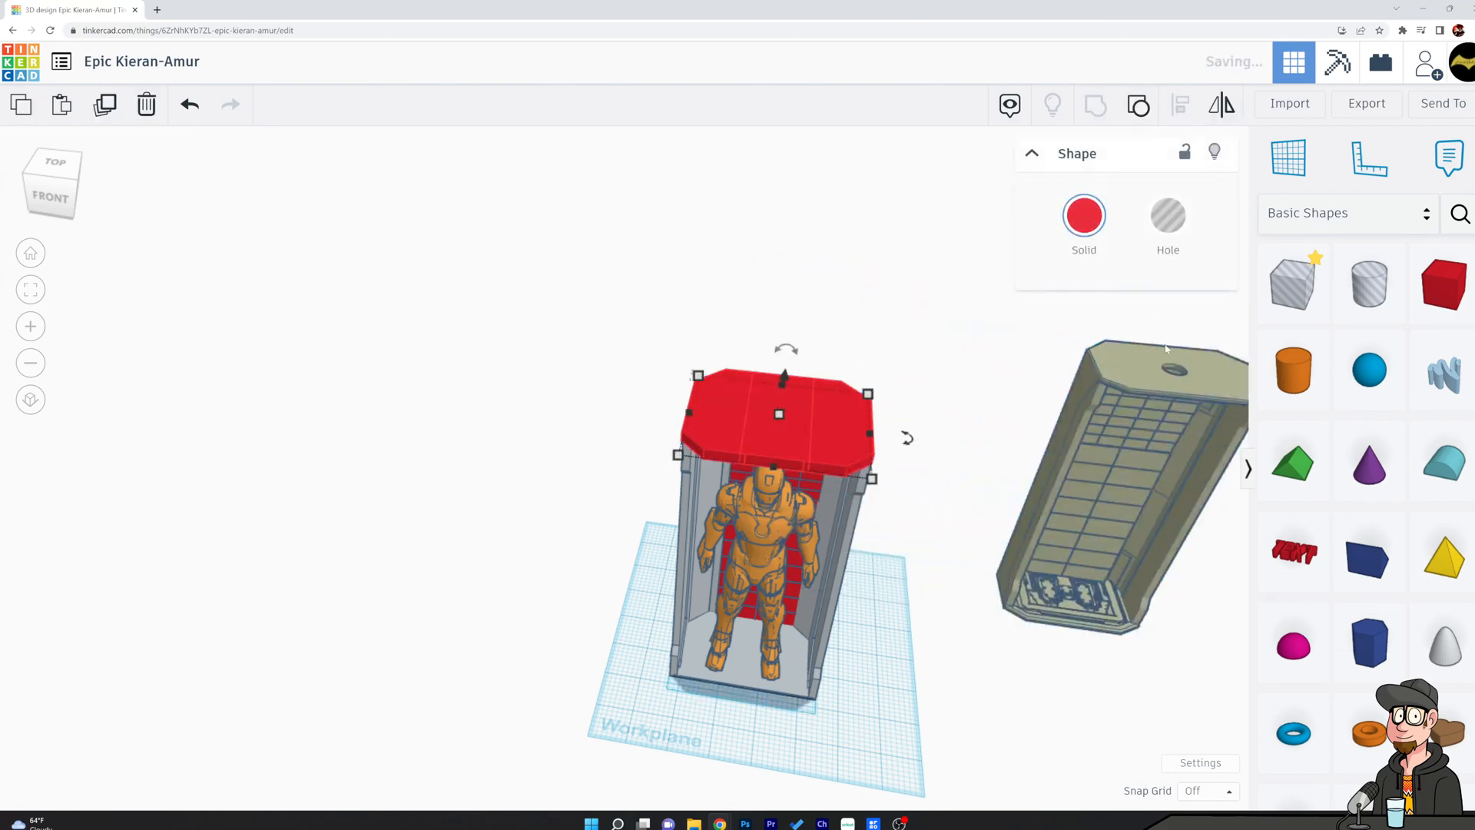
click(1090, 212)
click(1377, 374)
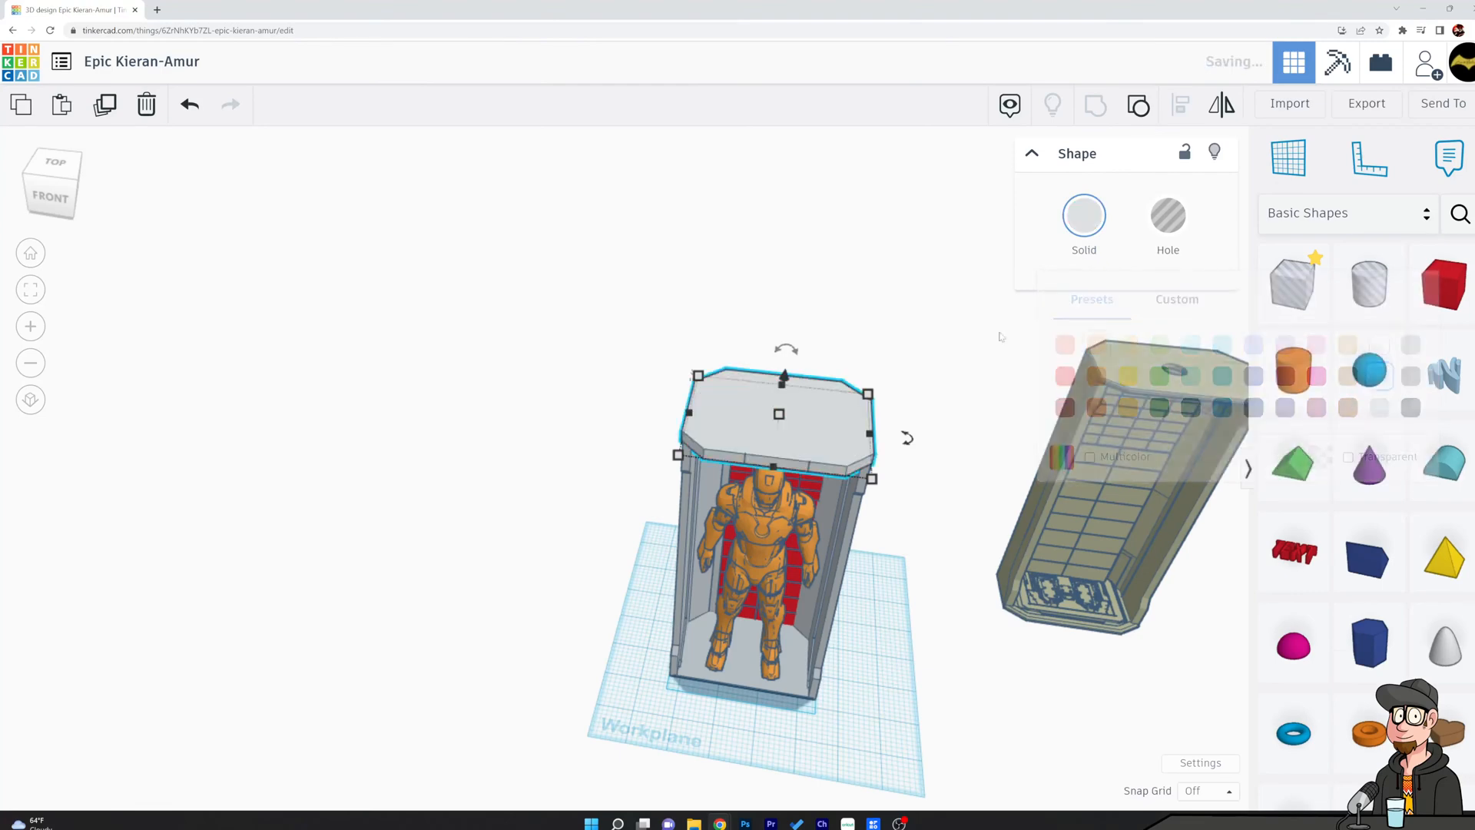
Move the olive reference chamber closer so it stands side by side with the grey chamber.
drag(1117, 489, 992, 566)
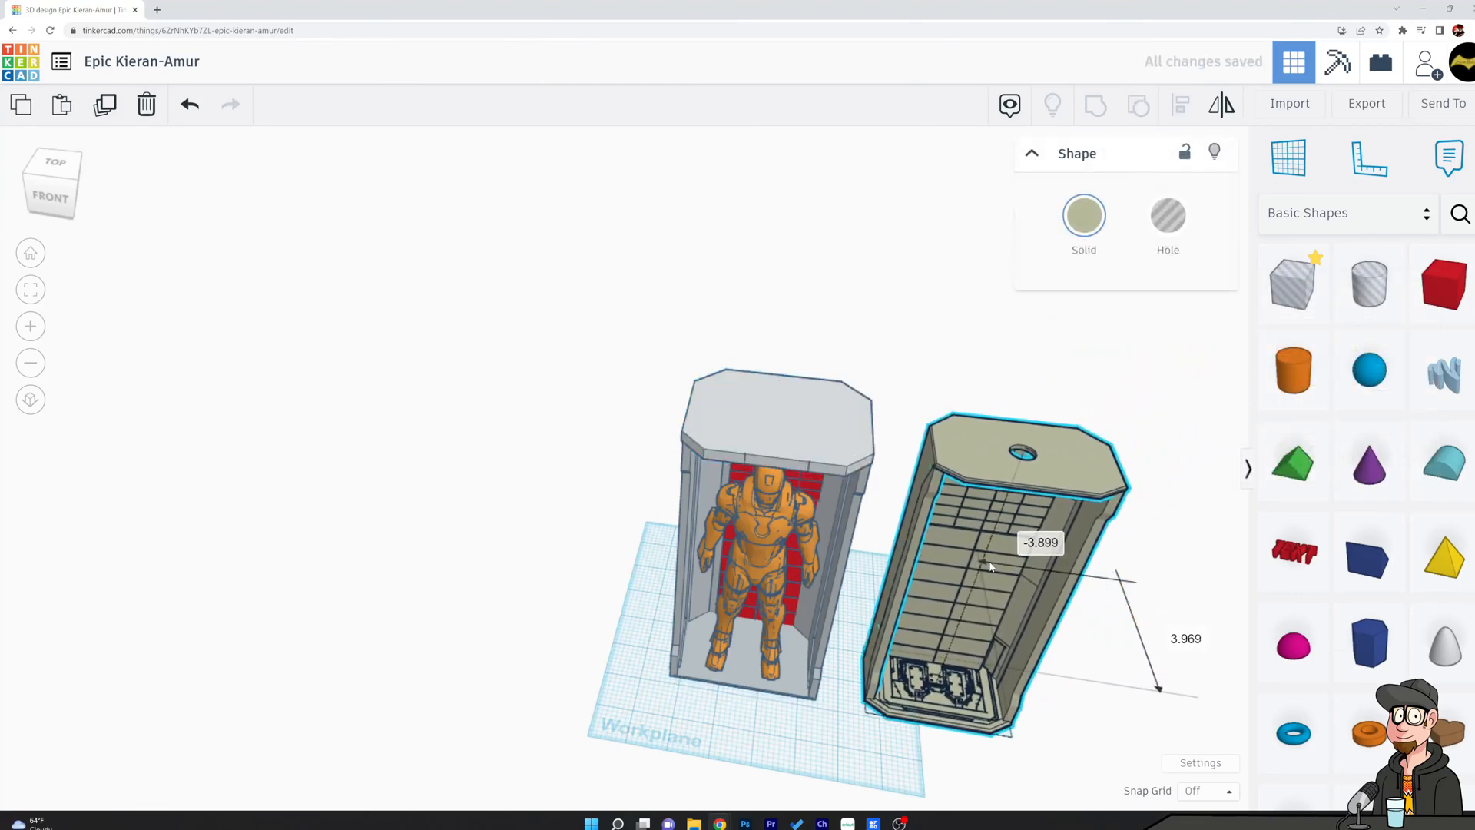
click(891, 388)
right_drag(900, 464, 928, 503)
scroll(908, 465, up, 5)
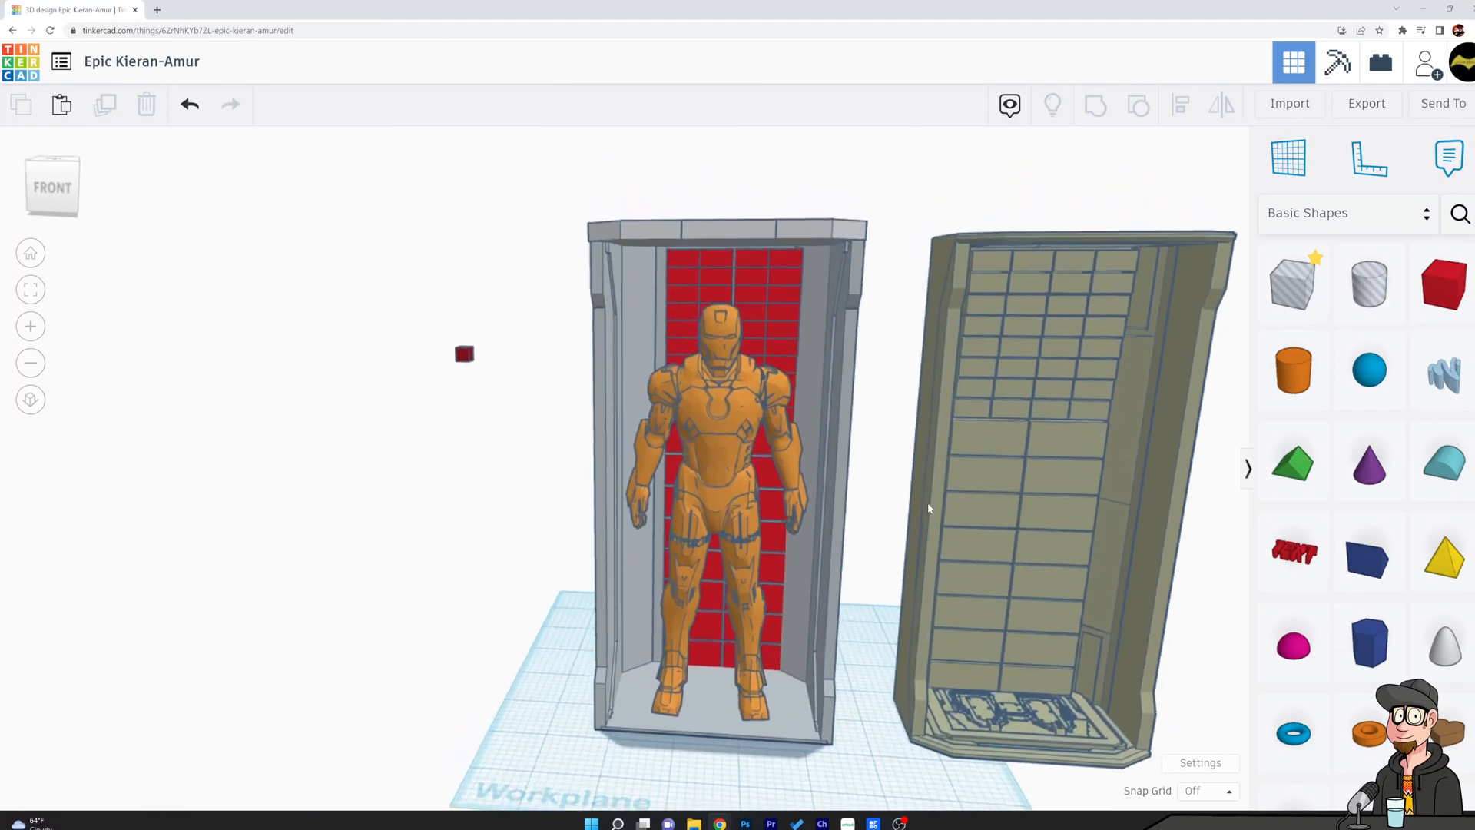
Nudge the orange figure inside the grey chamber to centre it in front of the red panelled wall.
drag(719, 432, 725, 436)
click(473, 270)
scroll(530, 408, down, 5)
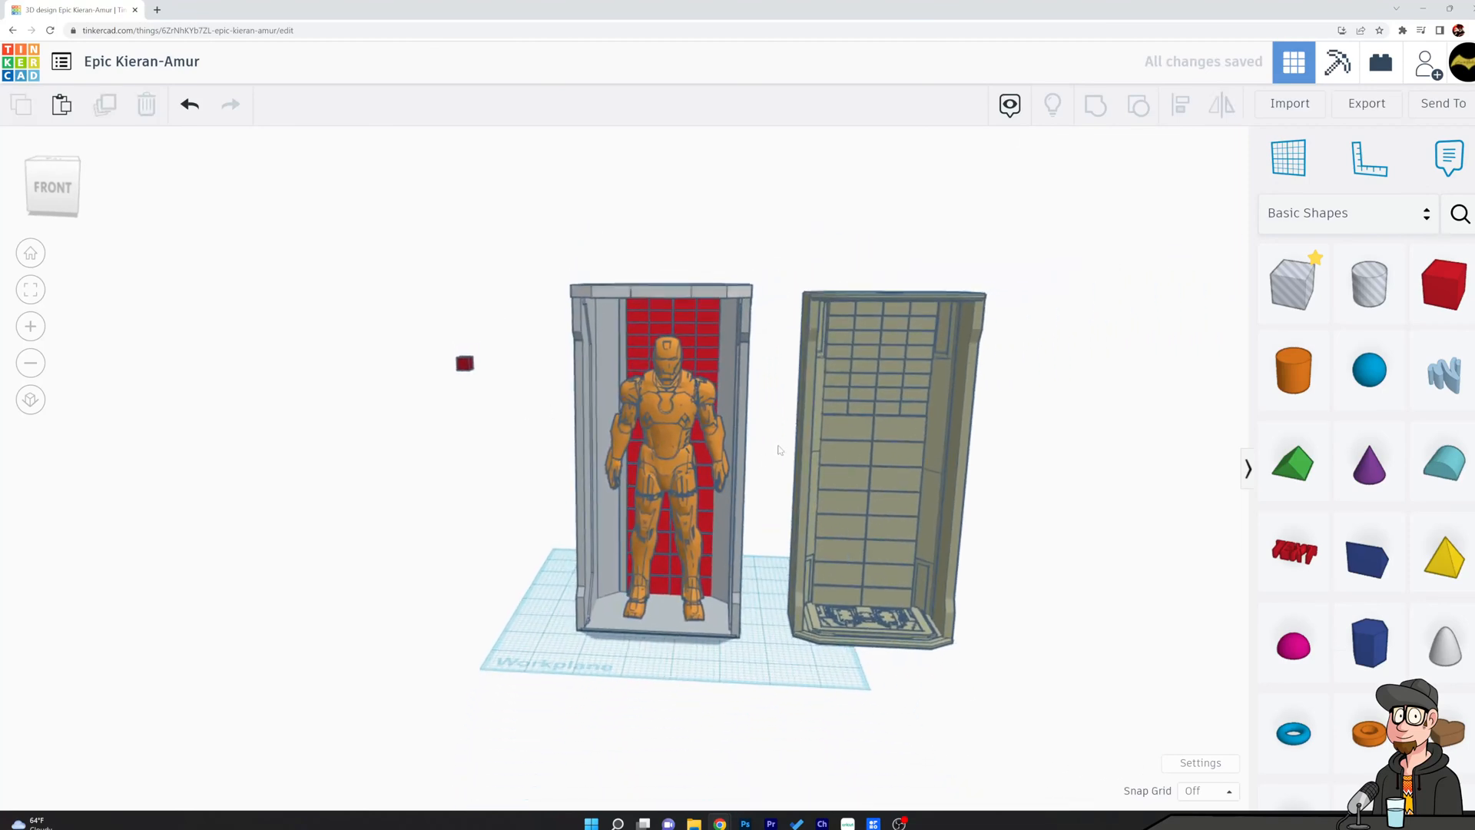
right_drag(776, 452, 778, 439)
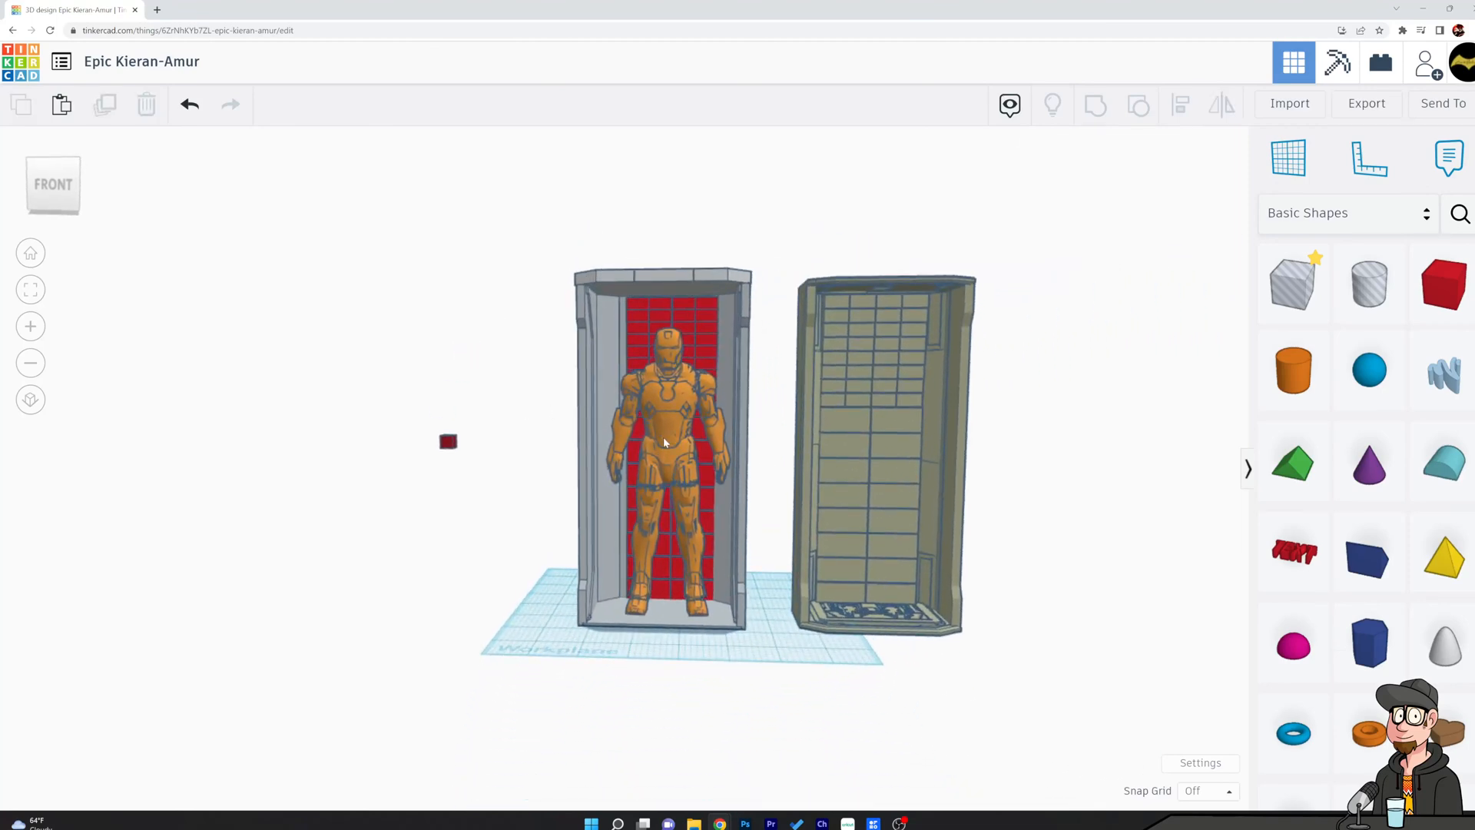
drag(671, 437, 672, 429)
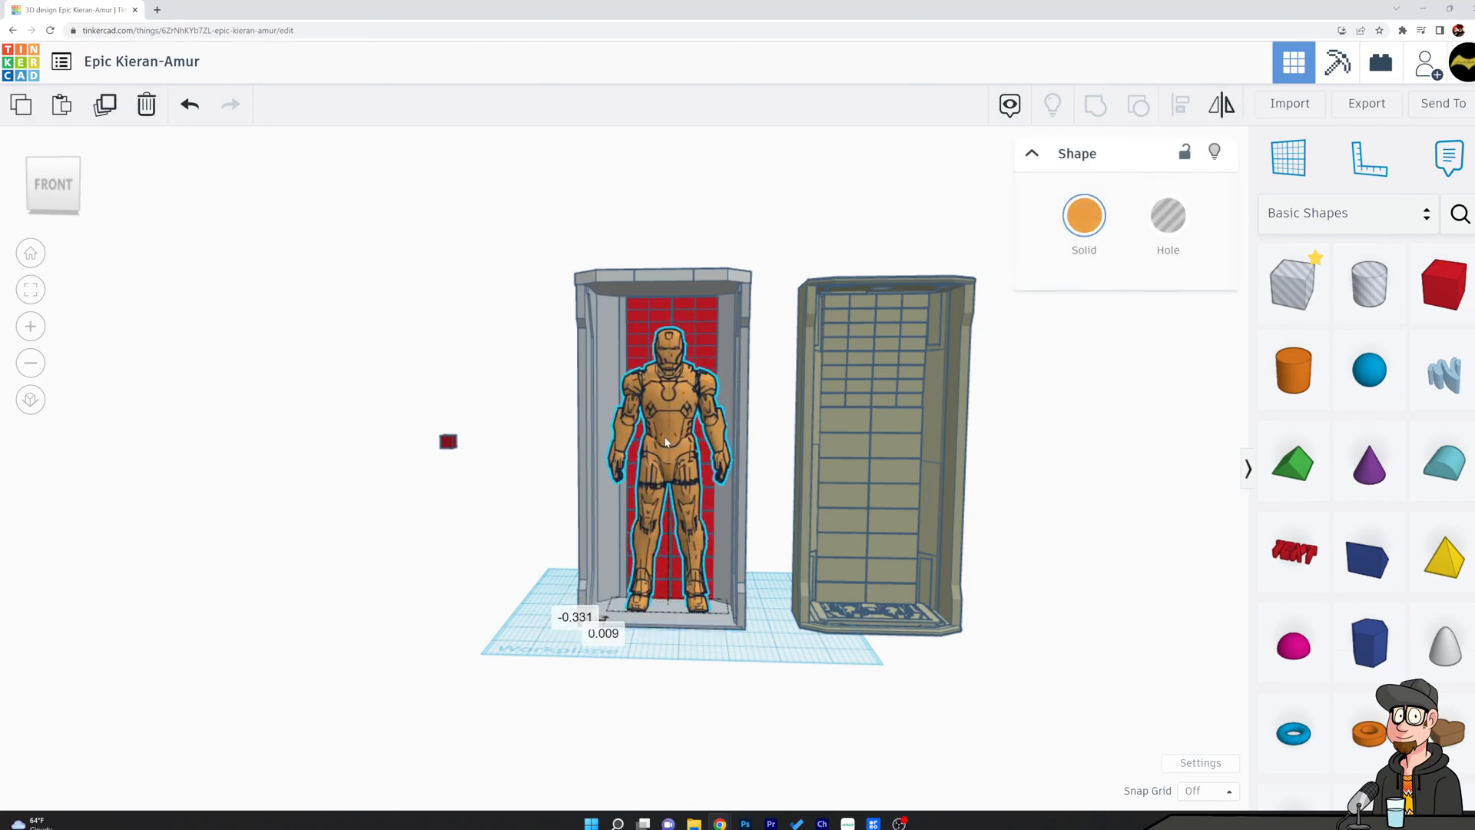
Compare the grey chamber's roof, walls and floor with the reference chamber's roof hole, side panels and detailed floor plate.
right_drag(818, 440, 662, 476)
scroll(662, 476, up, 4)
scroll(662, 476, up, 1)
middle_drag(616, 444, 560, 454)
right_drag(912, 440, 865, 592)
right_drag(685, 306, 737, 330)
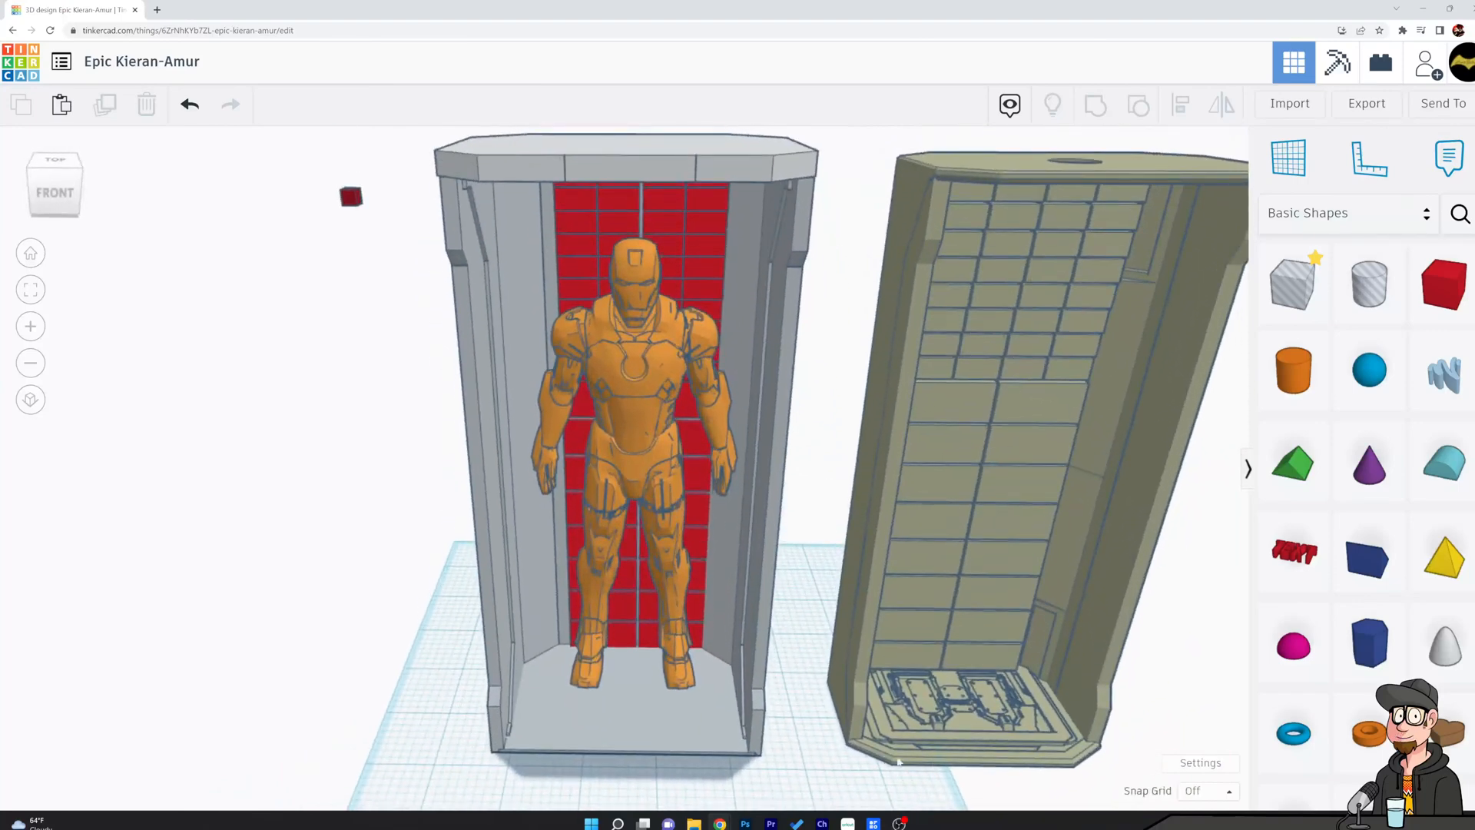
scroll(667, 648, down, 3)
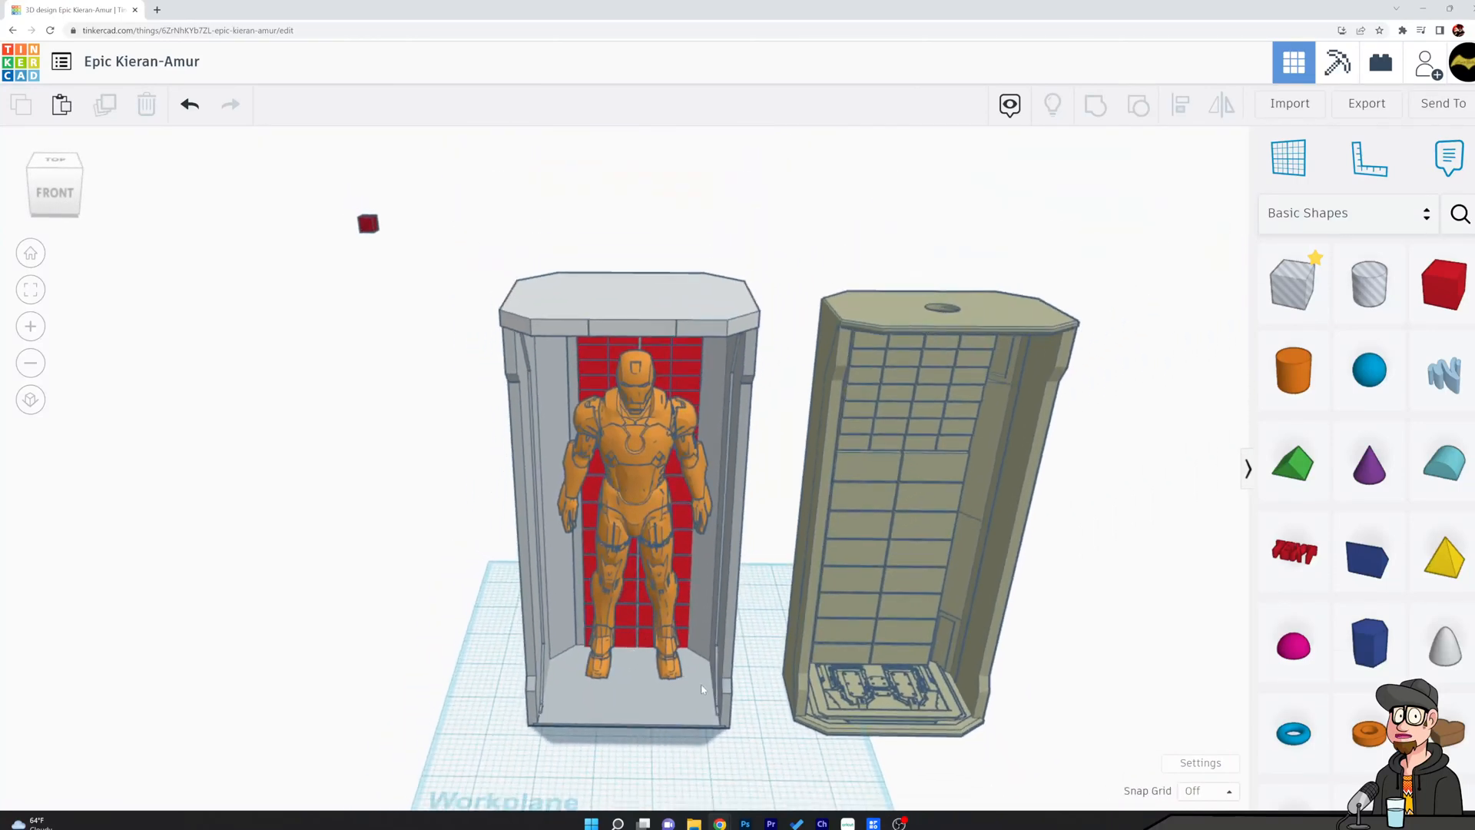
scroll(702, 689, up, 5)
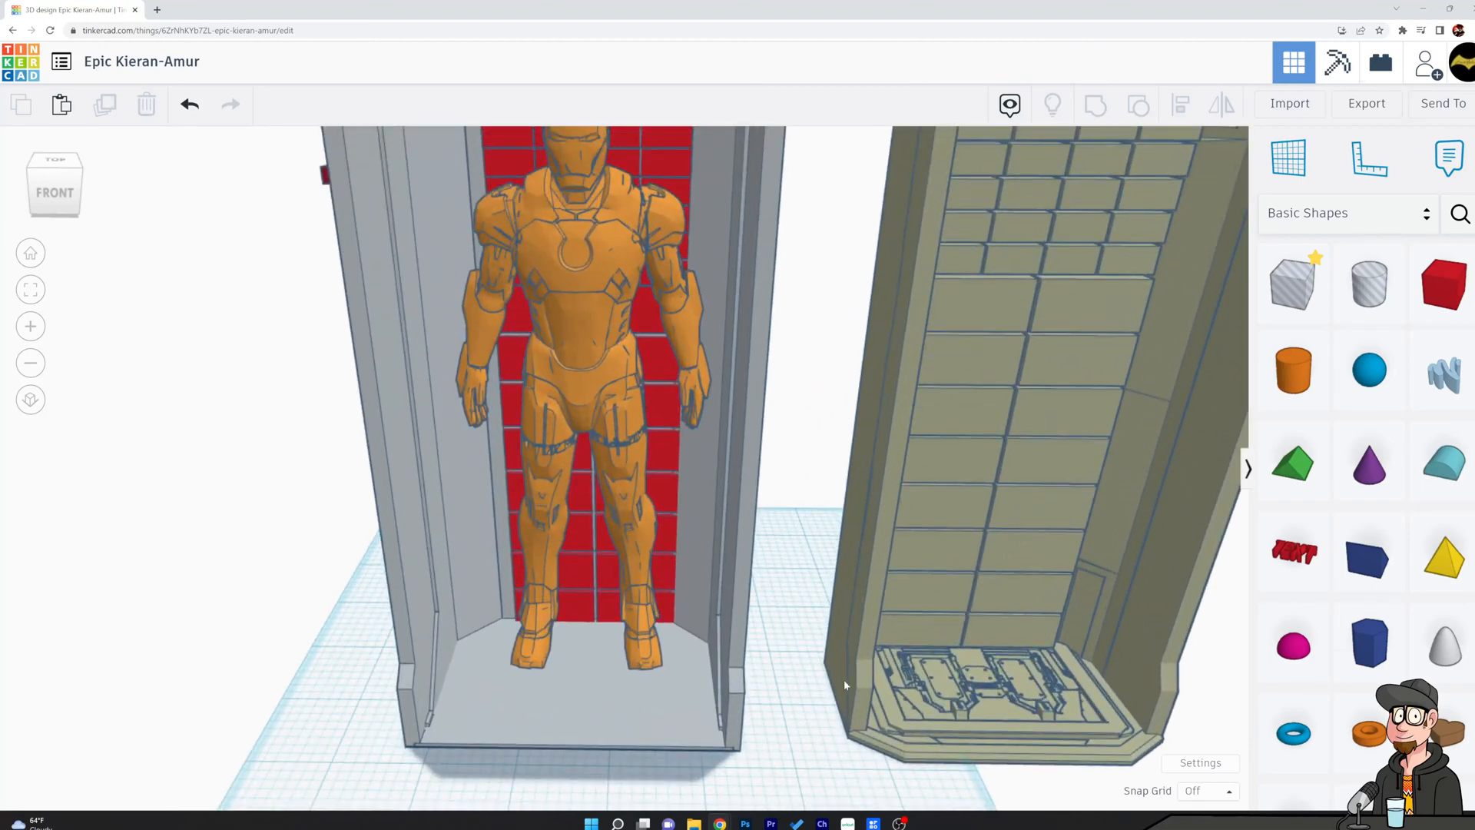
Bring the orange figure forward on the grey chamber's floor, away from the red back wall.
mouse_move(641, 601)
mouse_down()
mouse_move(629, 549)
mouse_move(633, 574)
mouse_up()
right_drag(633, 575, 683, 560)
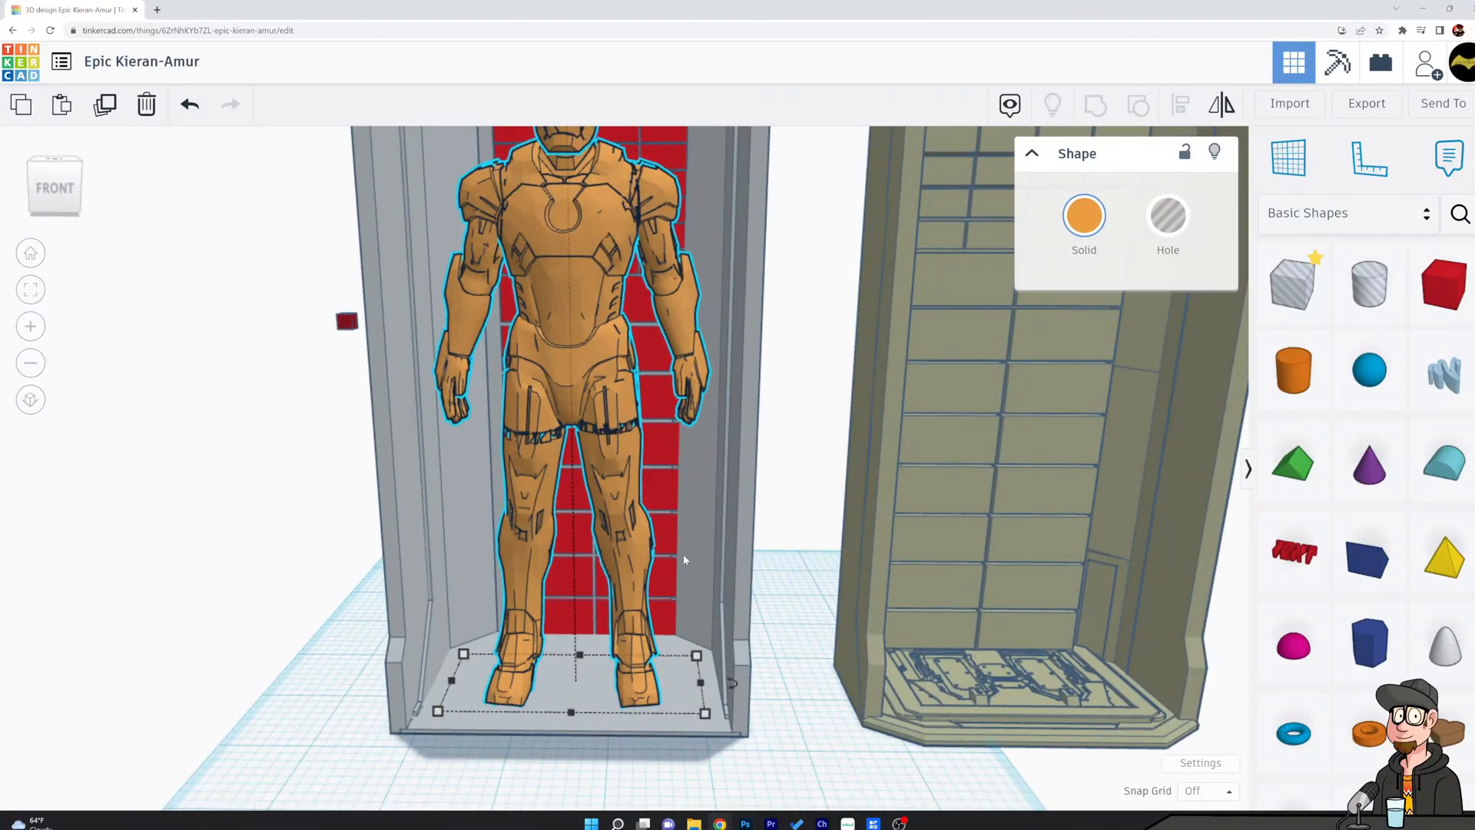
mouse_move(573, 485)
right_down()
mouse_move(558, 473)
mouse_move(559, 501)
right_up()
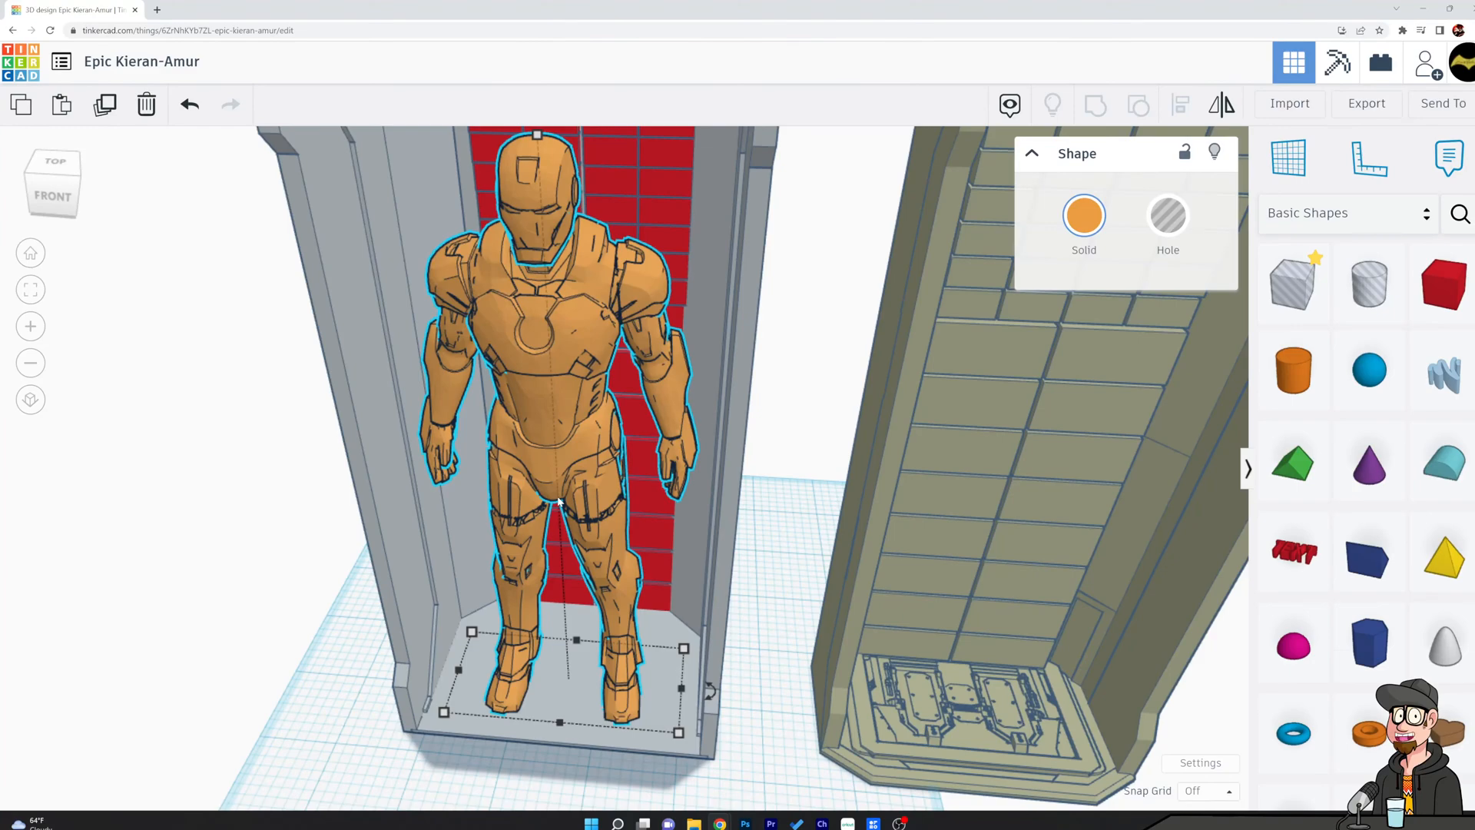
Move the orange figure out of the chamber and stand it beside the grey shell, opposite the reference chamber.
right_drag(528, 464, 763, 430)
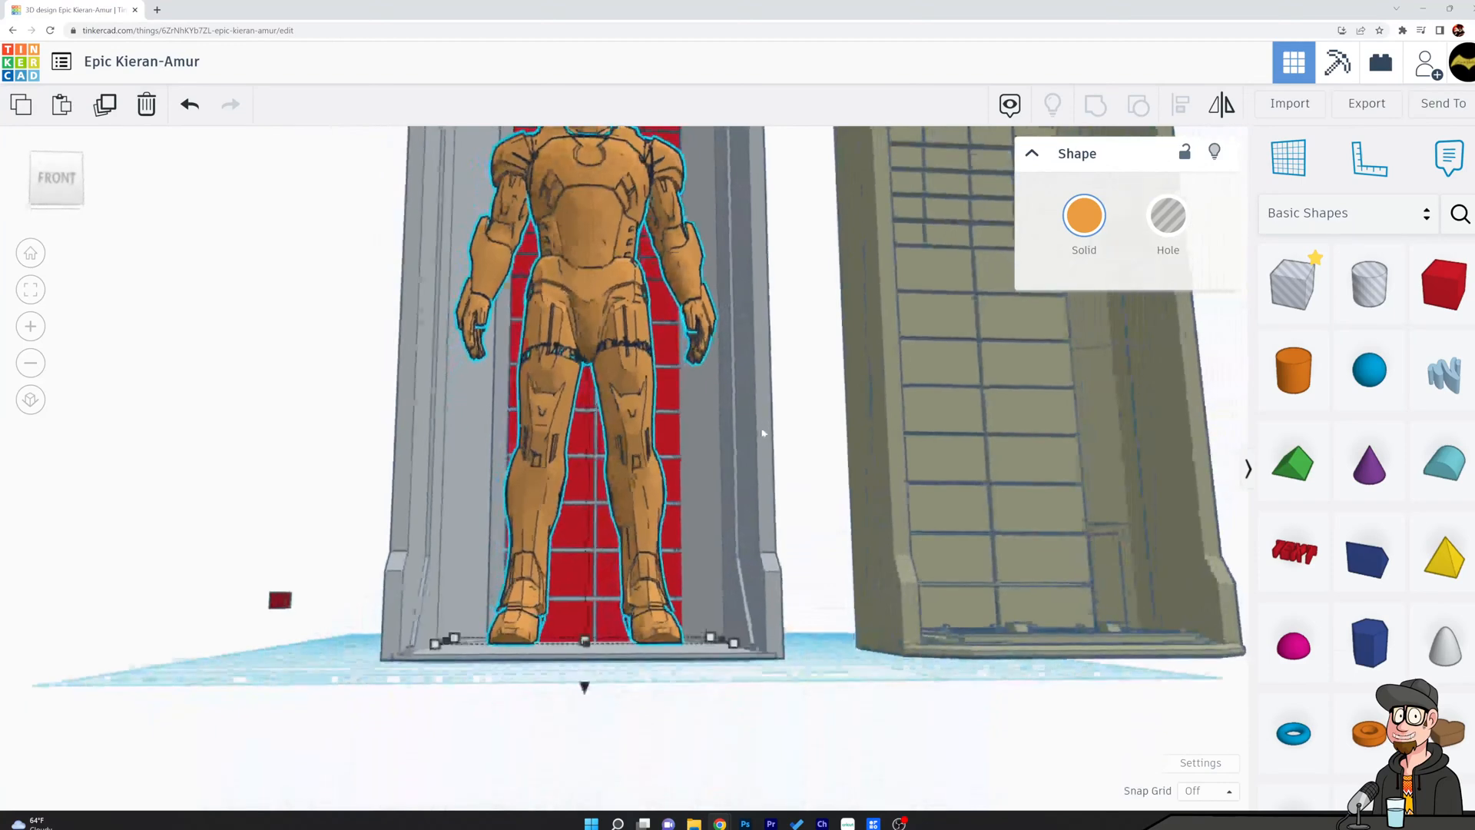
scroll(763, 429, down, 3)
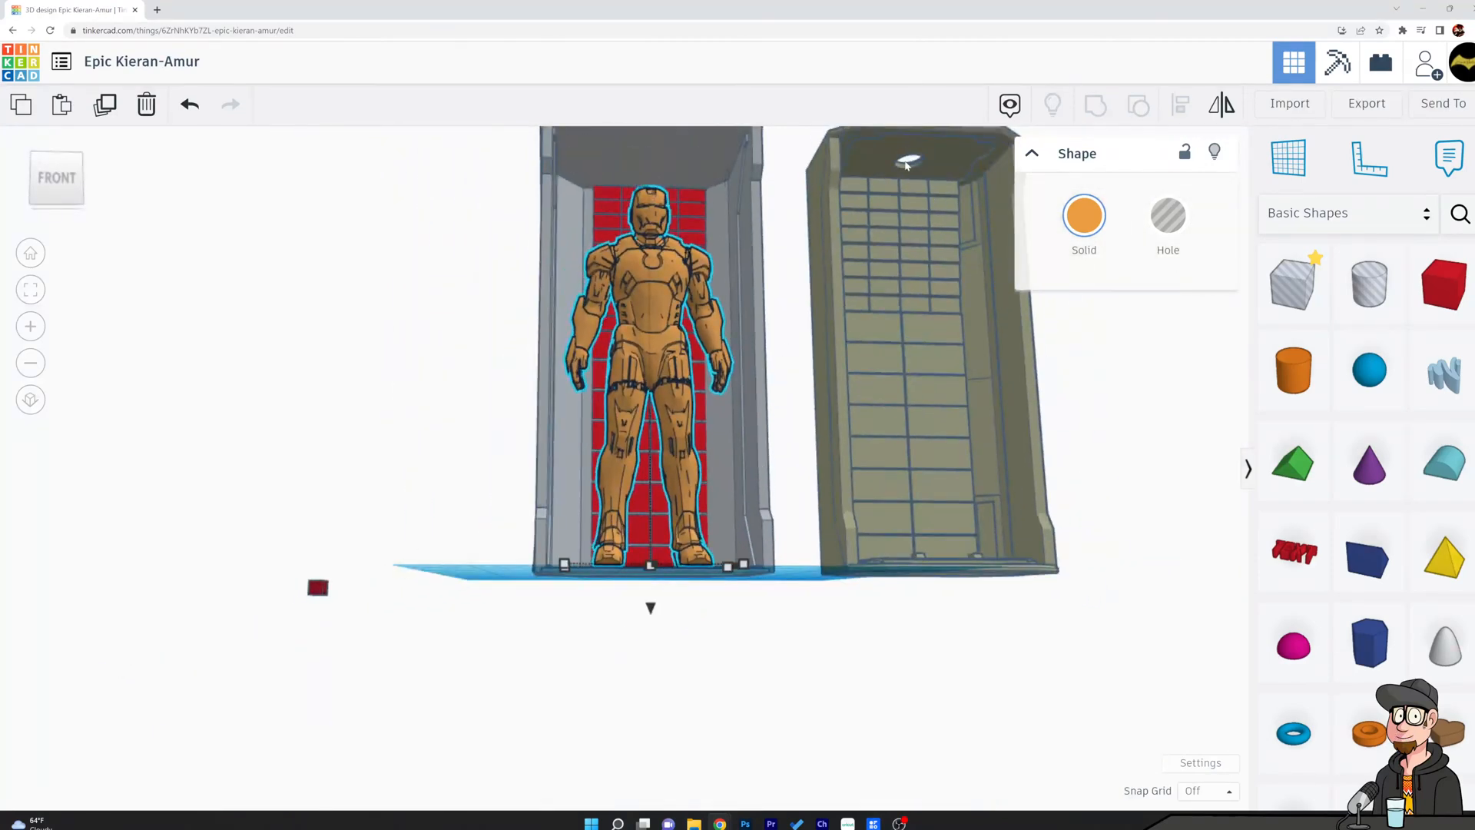
right_drag(714, 230, 818, 311)
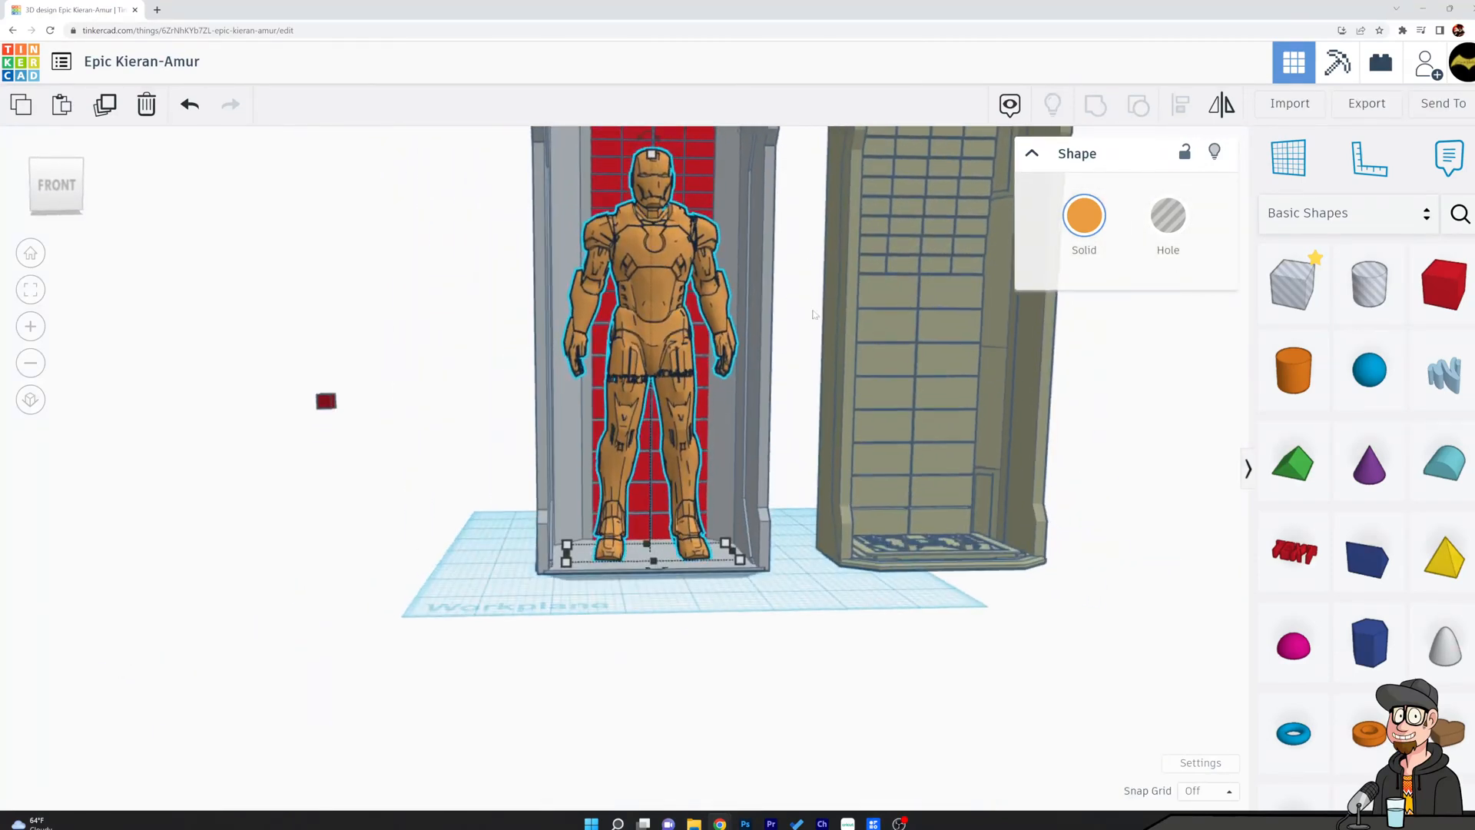
right_drag(576, 342, 906, 307)
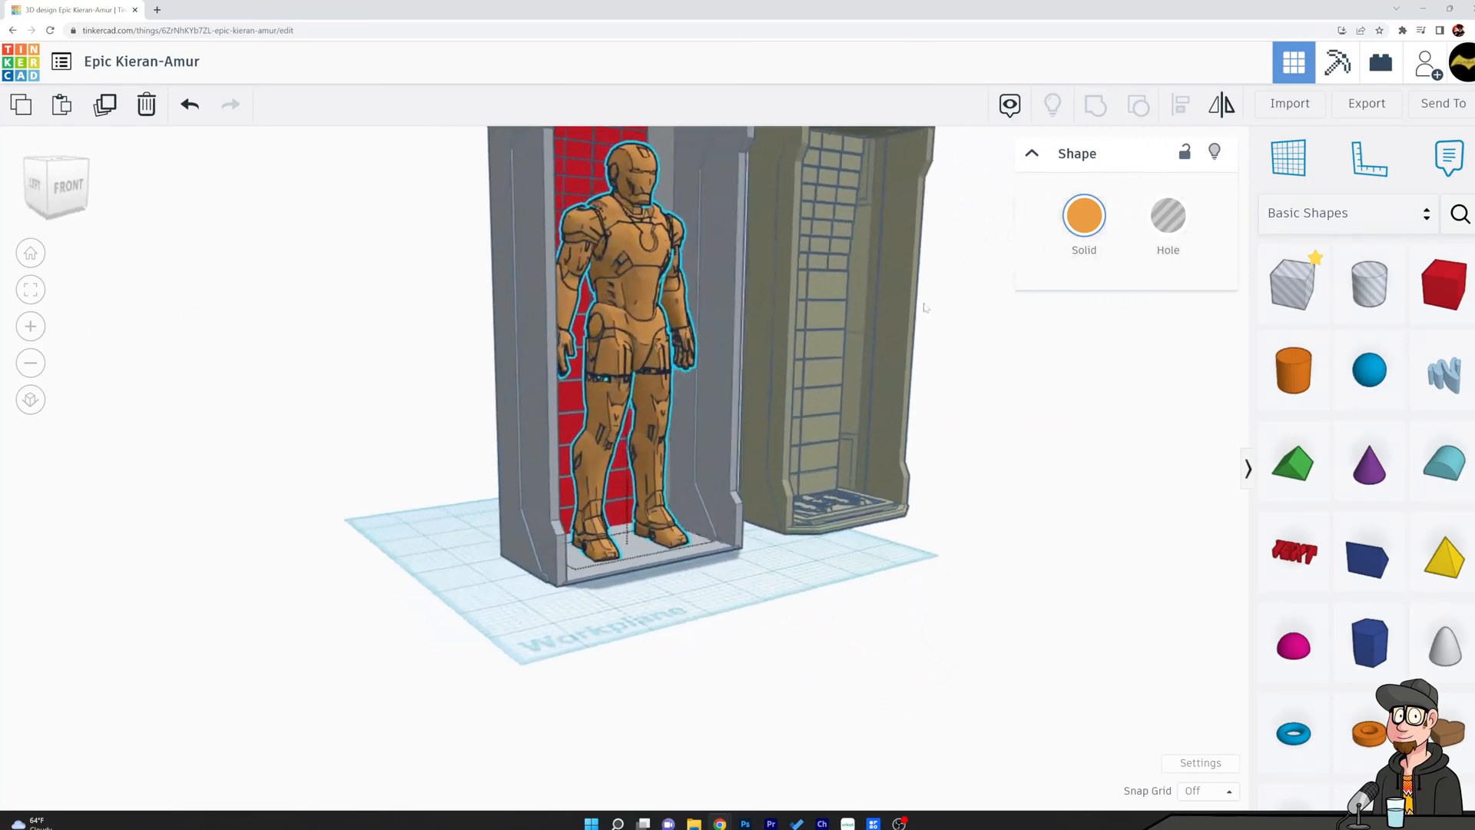
right_drag(618, 256, 464, 264)
drag(640, 301, 350, 295)
click(487, 247)
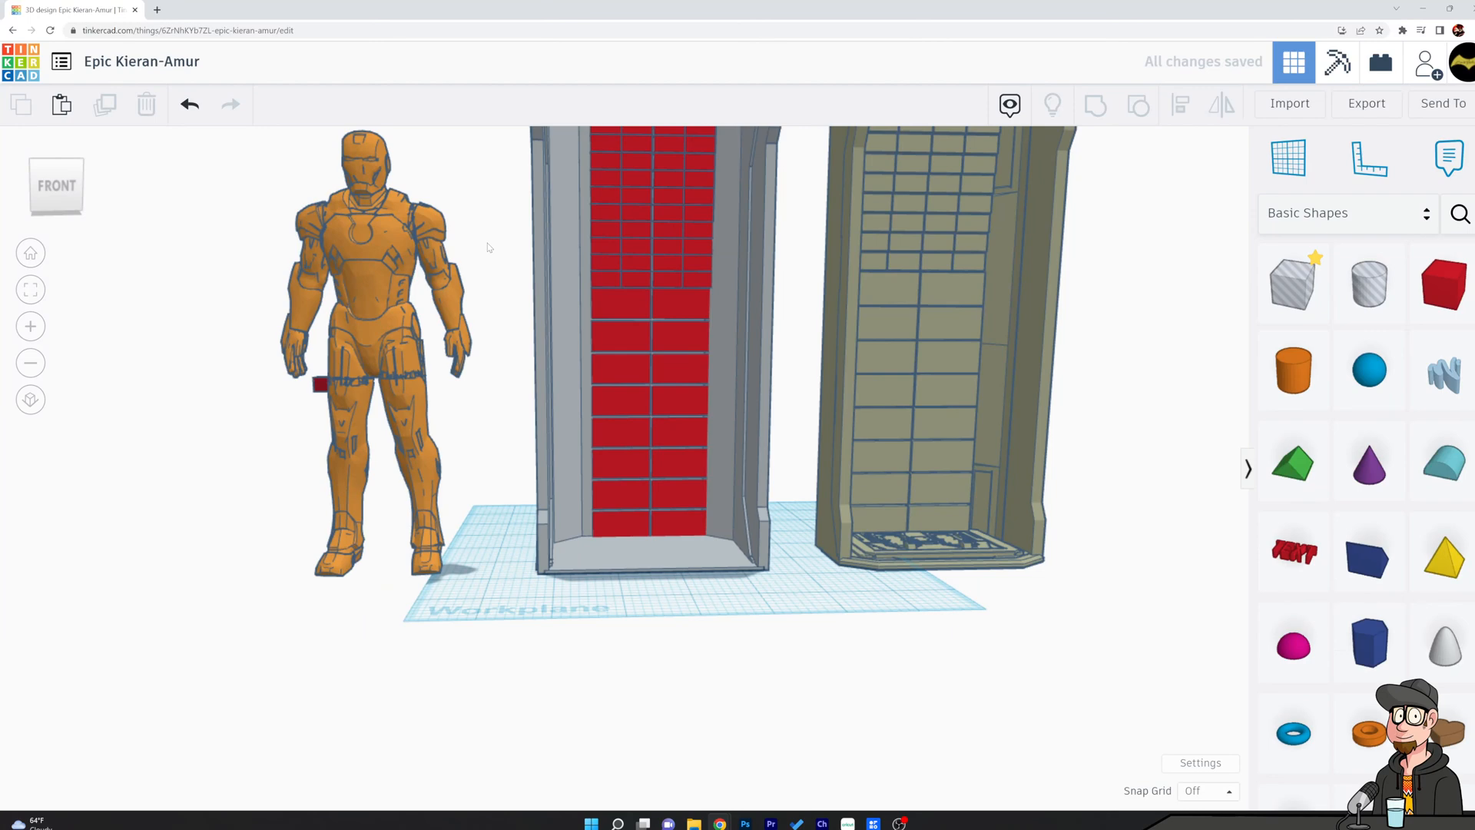